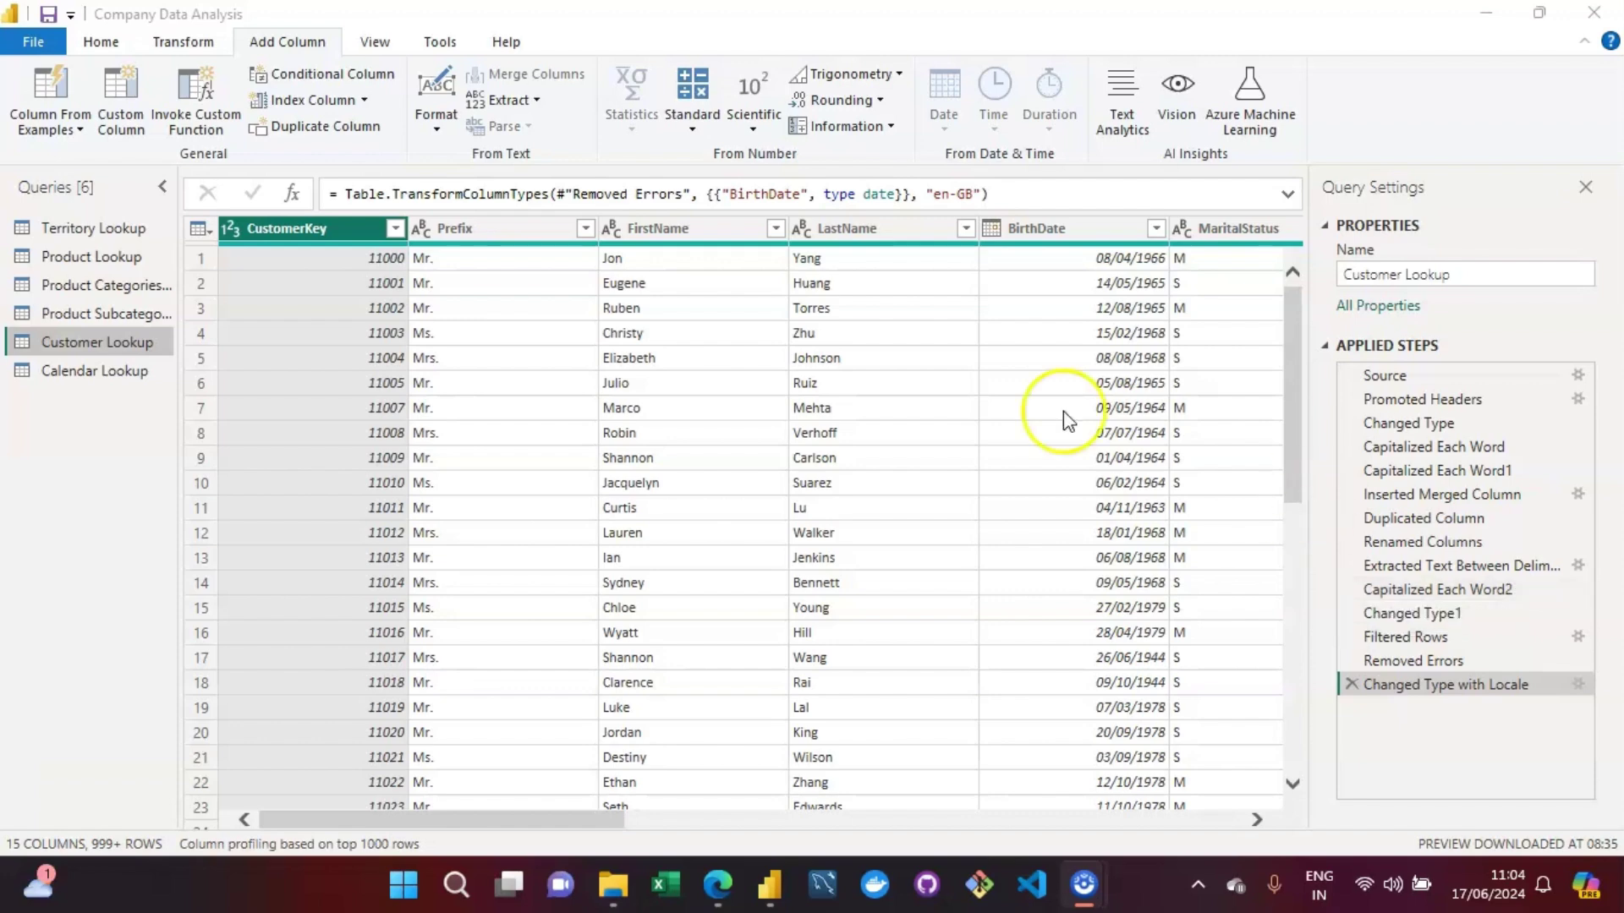
Import the Company Sales Data 2022 CSV file as a new Text/CSV query, keeping the default import settings.
{"action": "left_click", "coordinate": [125, 38]}
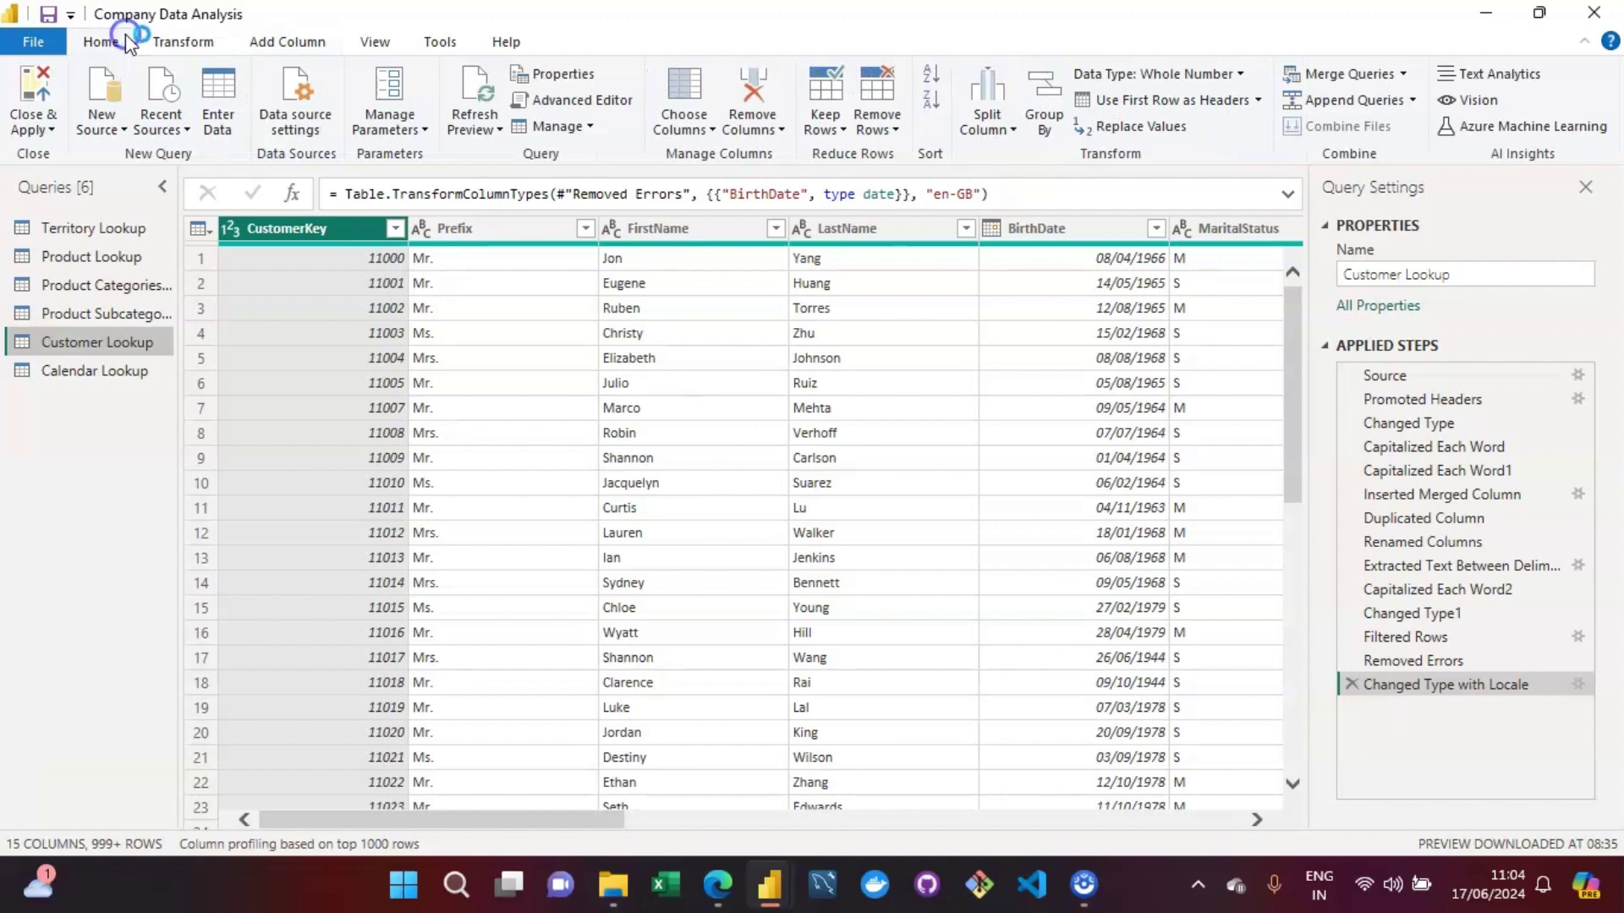
{"action": "left_click", "coordinate": [110, 128]}
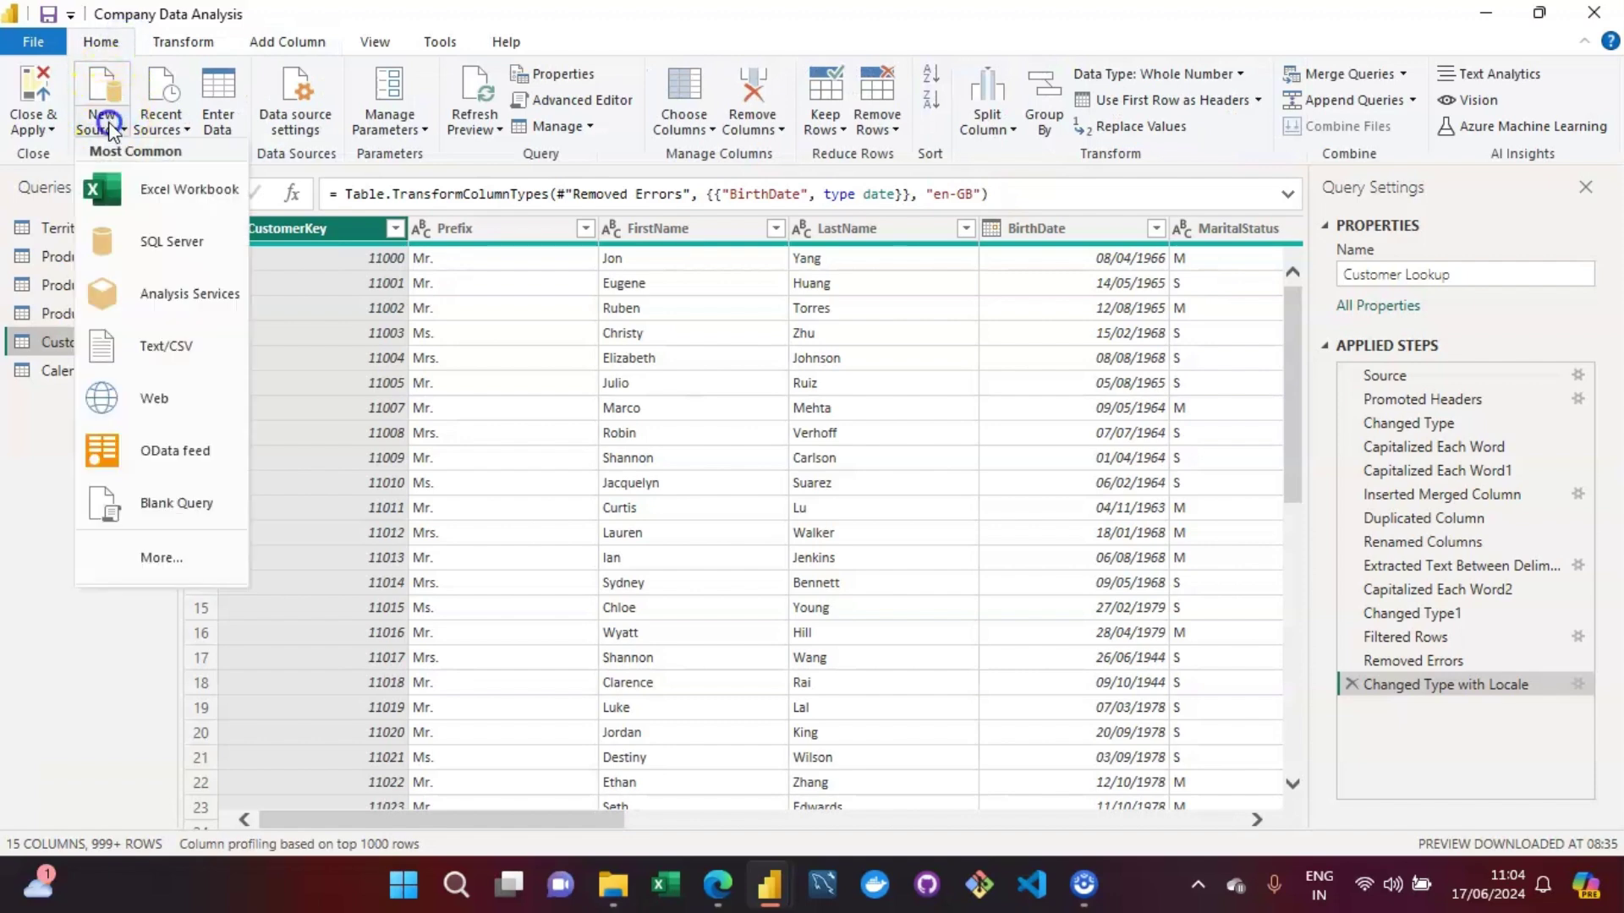
{"action": "left_click", "coordinate": [164, 345]}
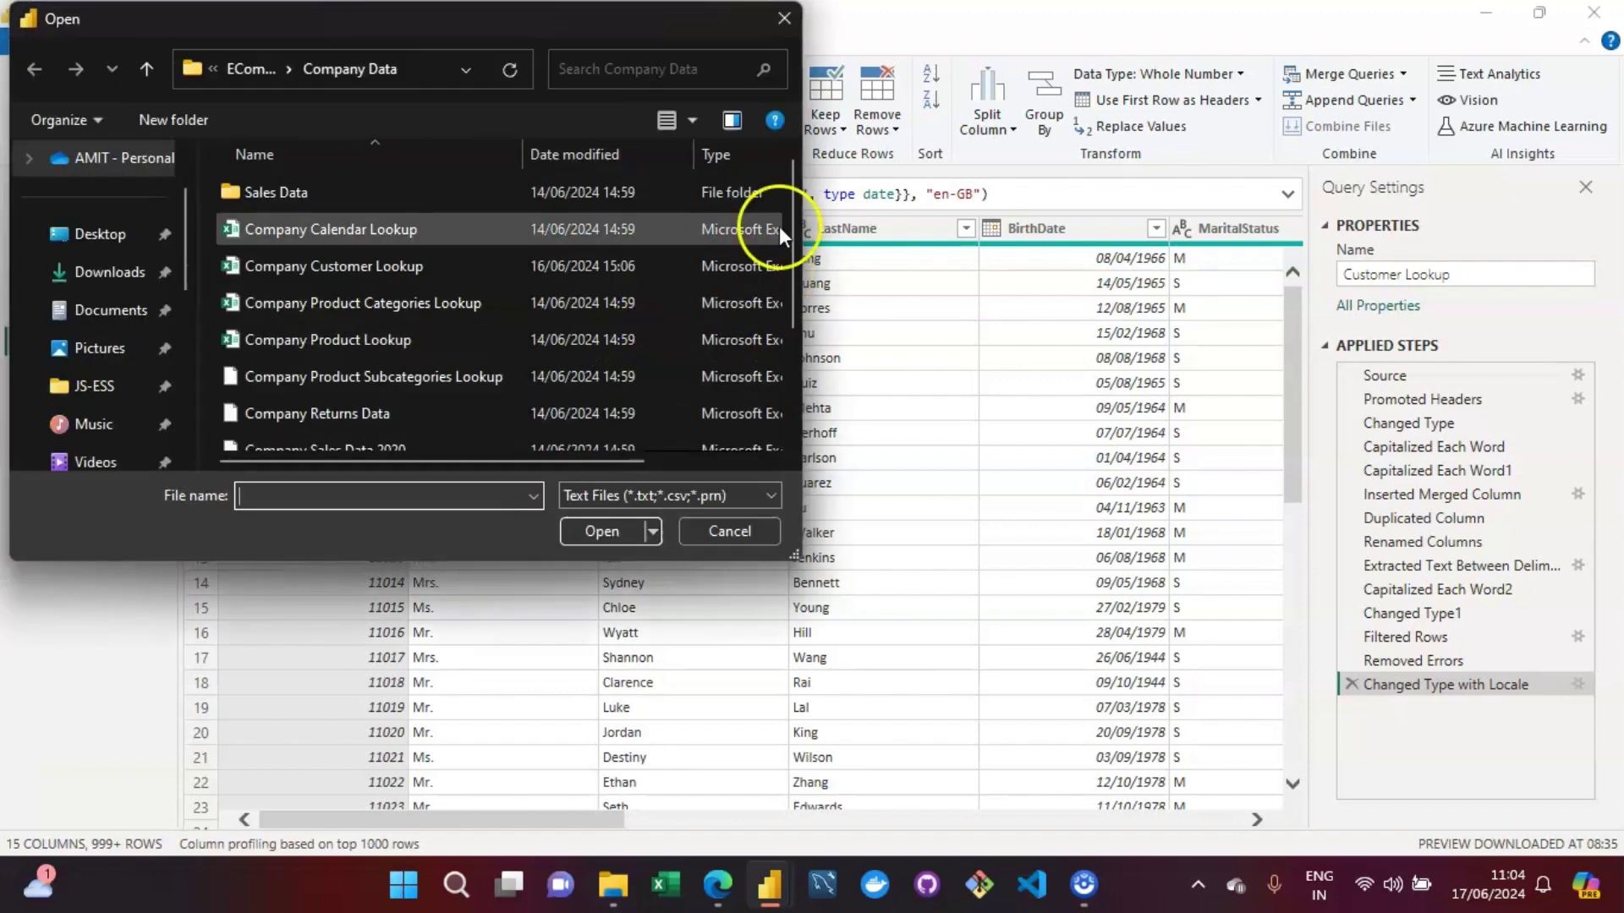
{"action": "left_click_drag", "start_coordinate": [794, 267], "coordinate": [784, 374]}
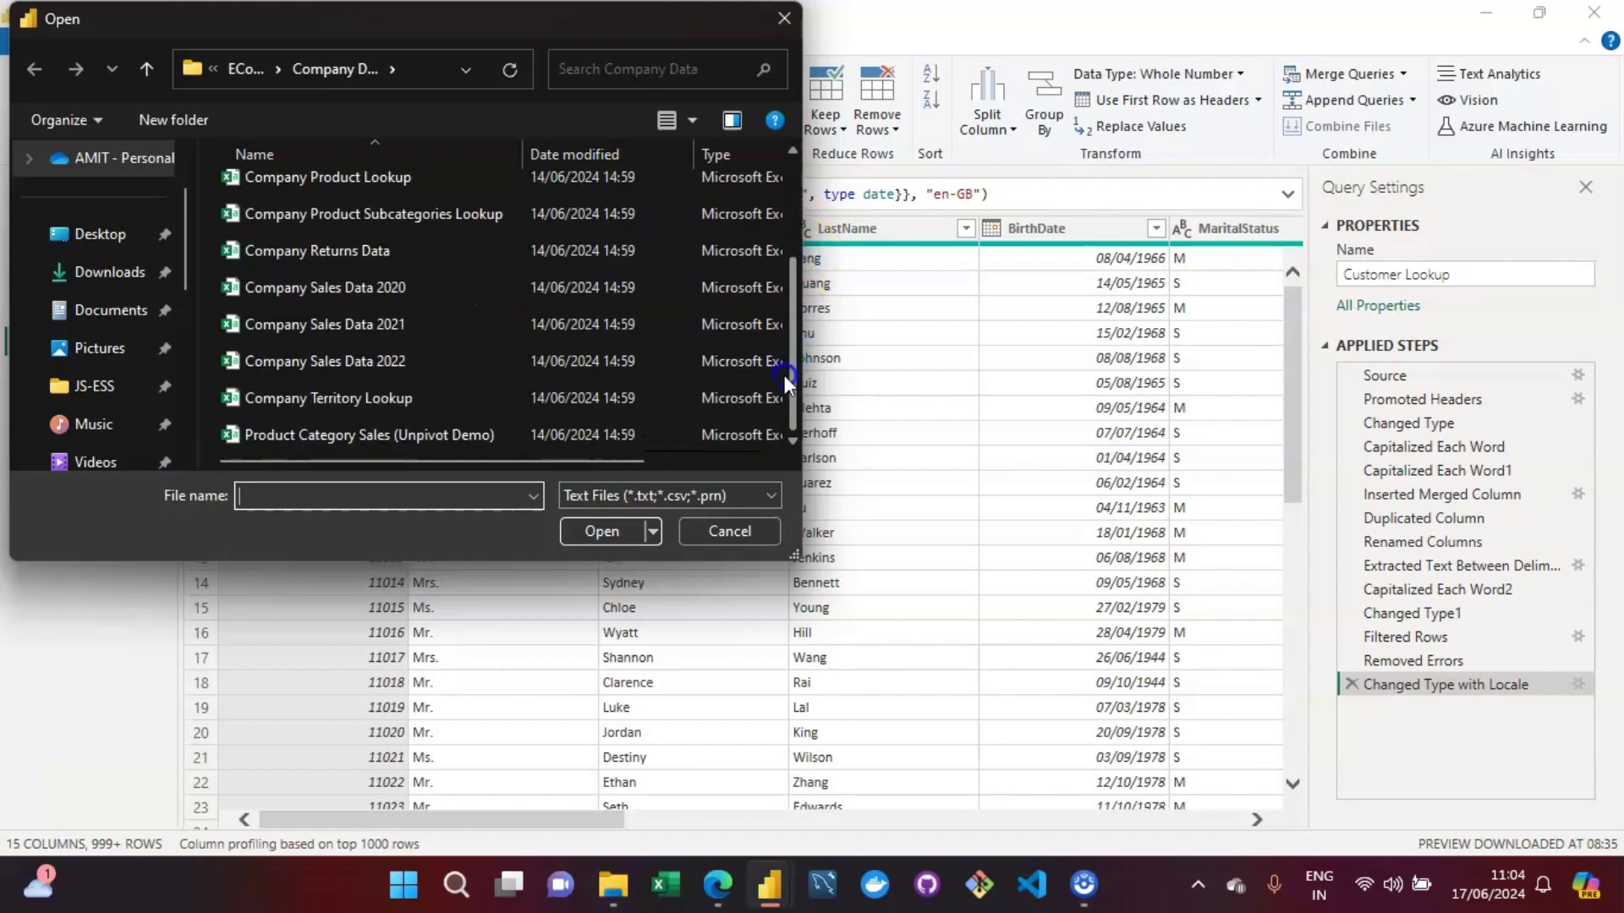
{"action": "left_click", "coordinate": [463, 355]}
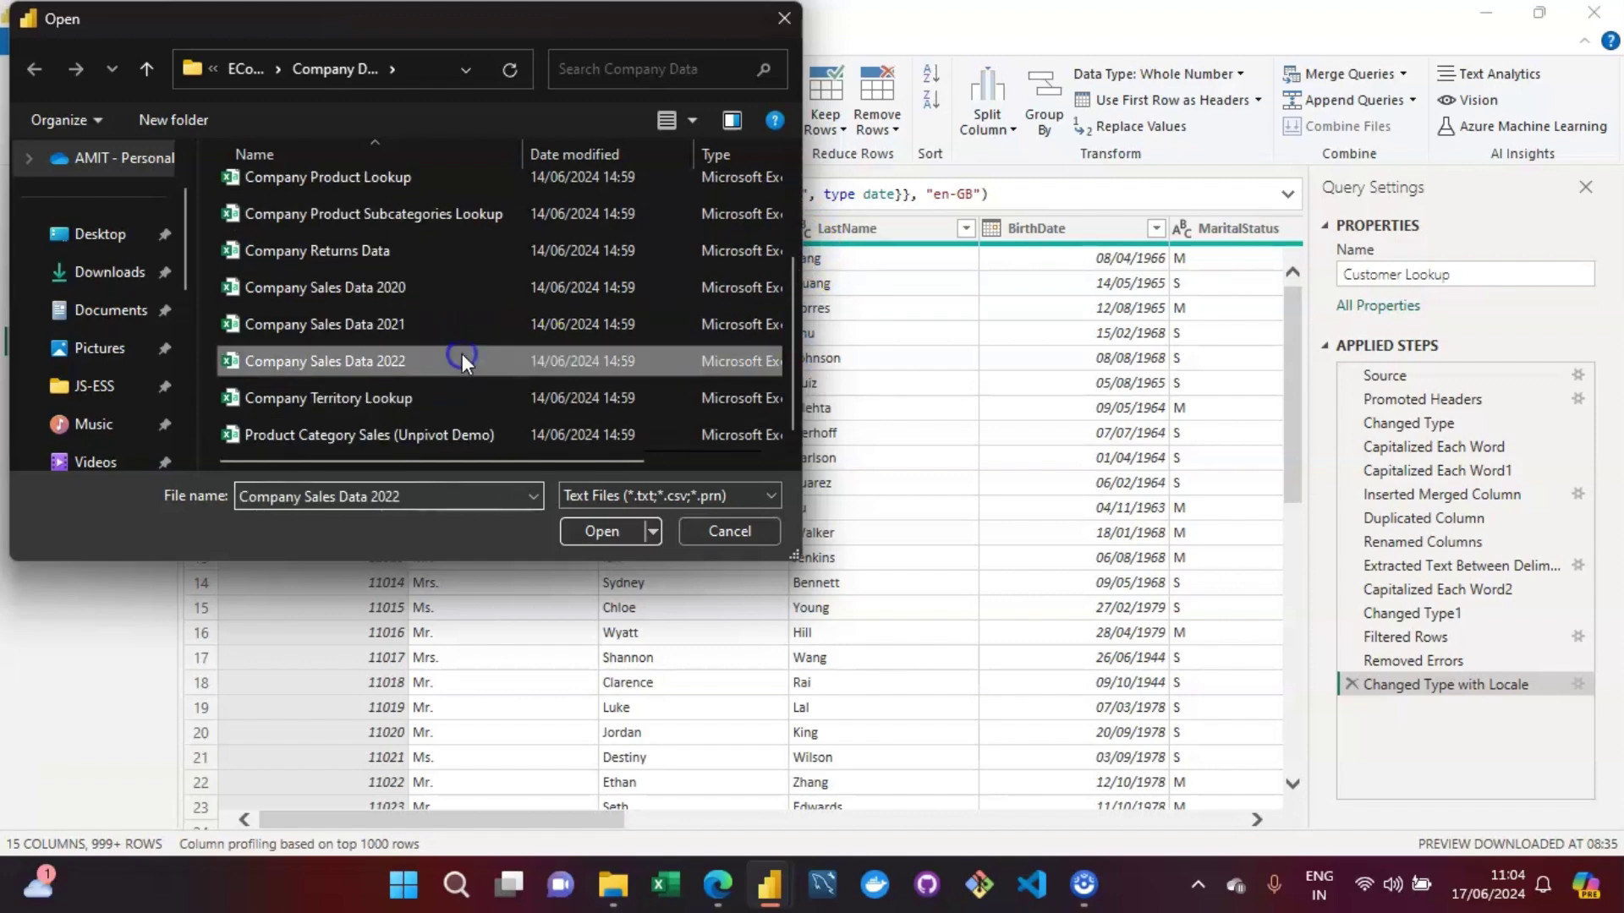
{"action": "left_click", "coordinate": [614, 520]}
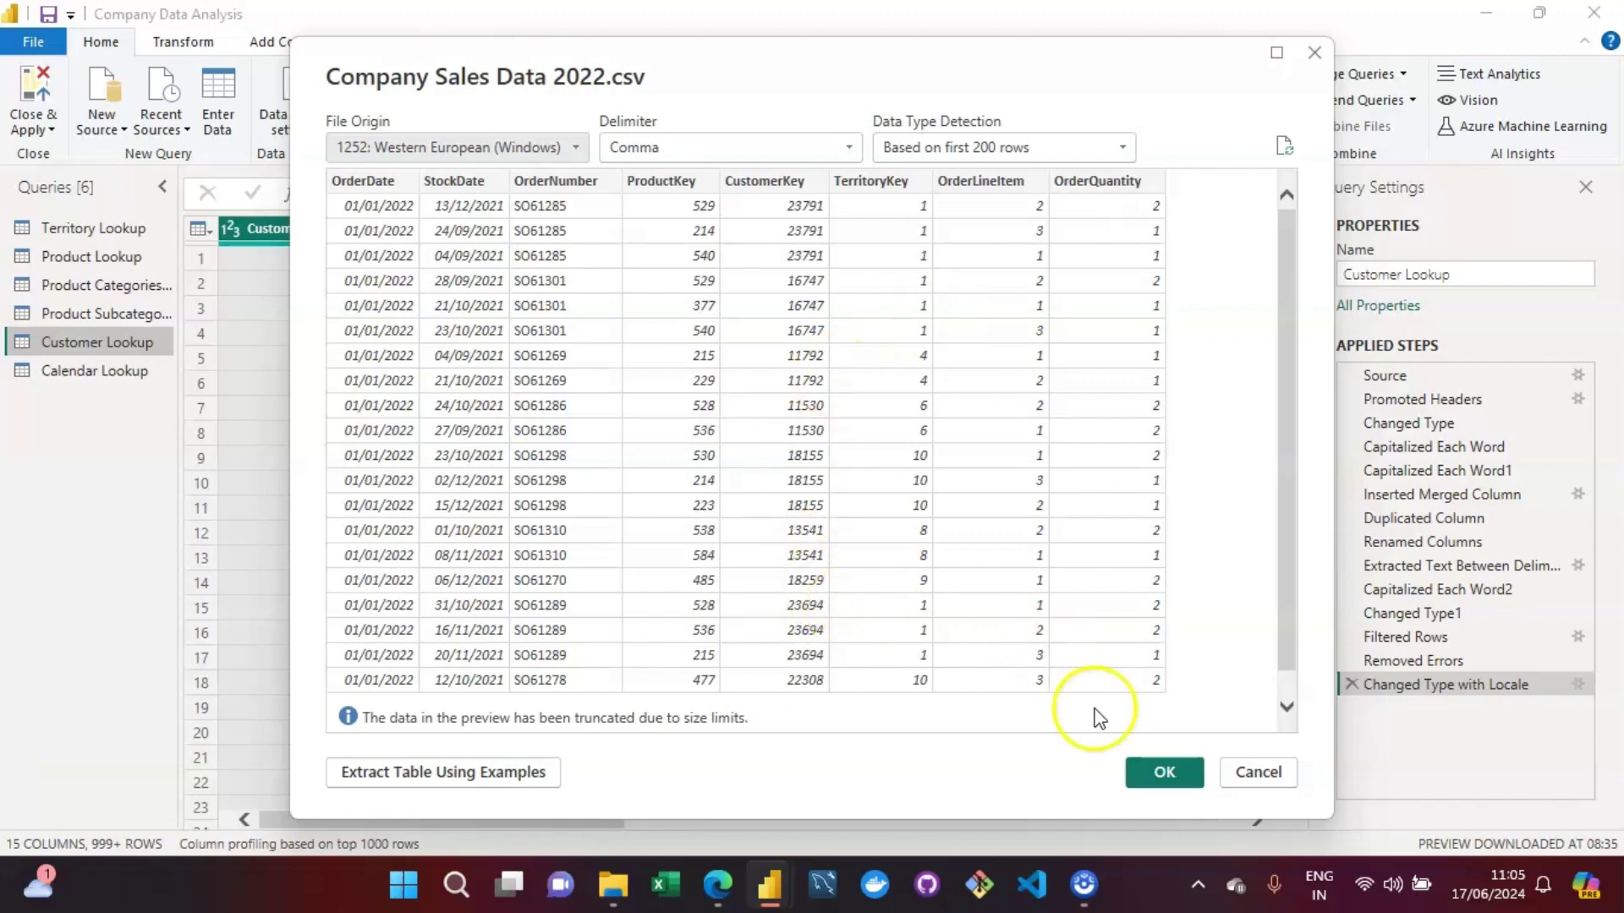
{"action": "left_click", "coordinate": [1167, 774]}
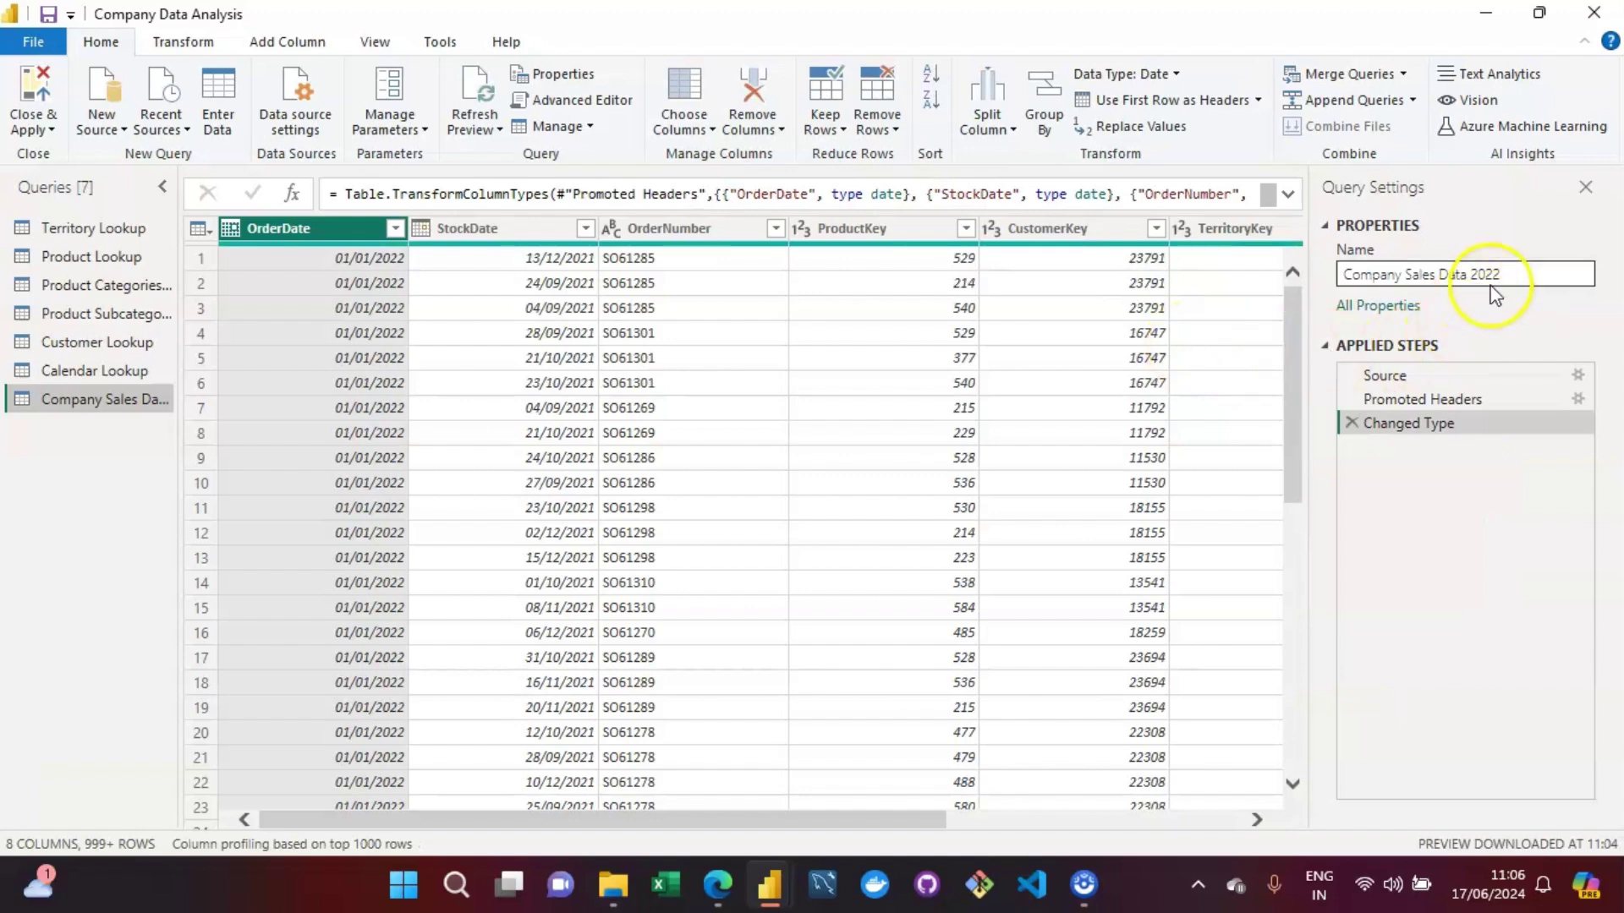
Rename the newly imported query as Sales Data 2022.
{"action": "left_click_drag", "start_coordinate": [1438, 276], "coordinate": [1343, 276]}
{"action": "left_click", "coordinate": [1411, 275]}
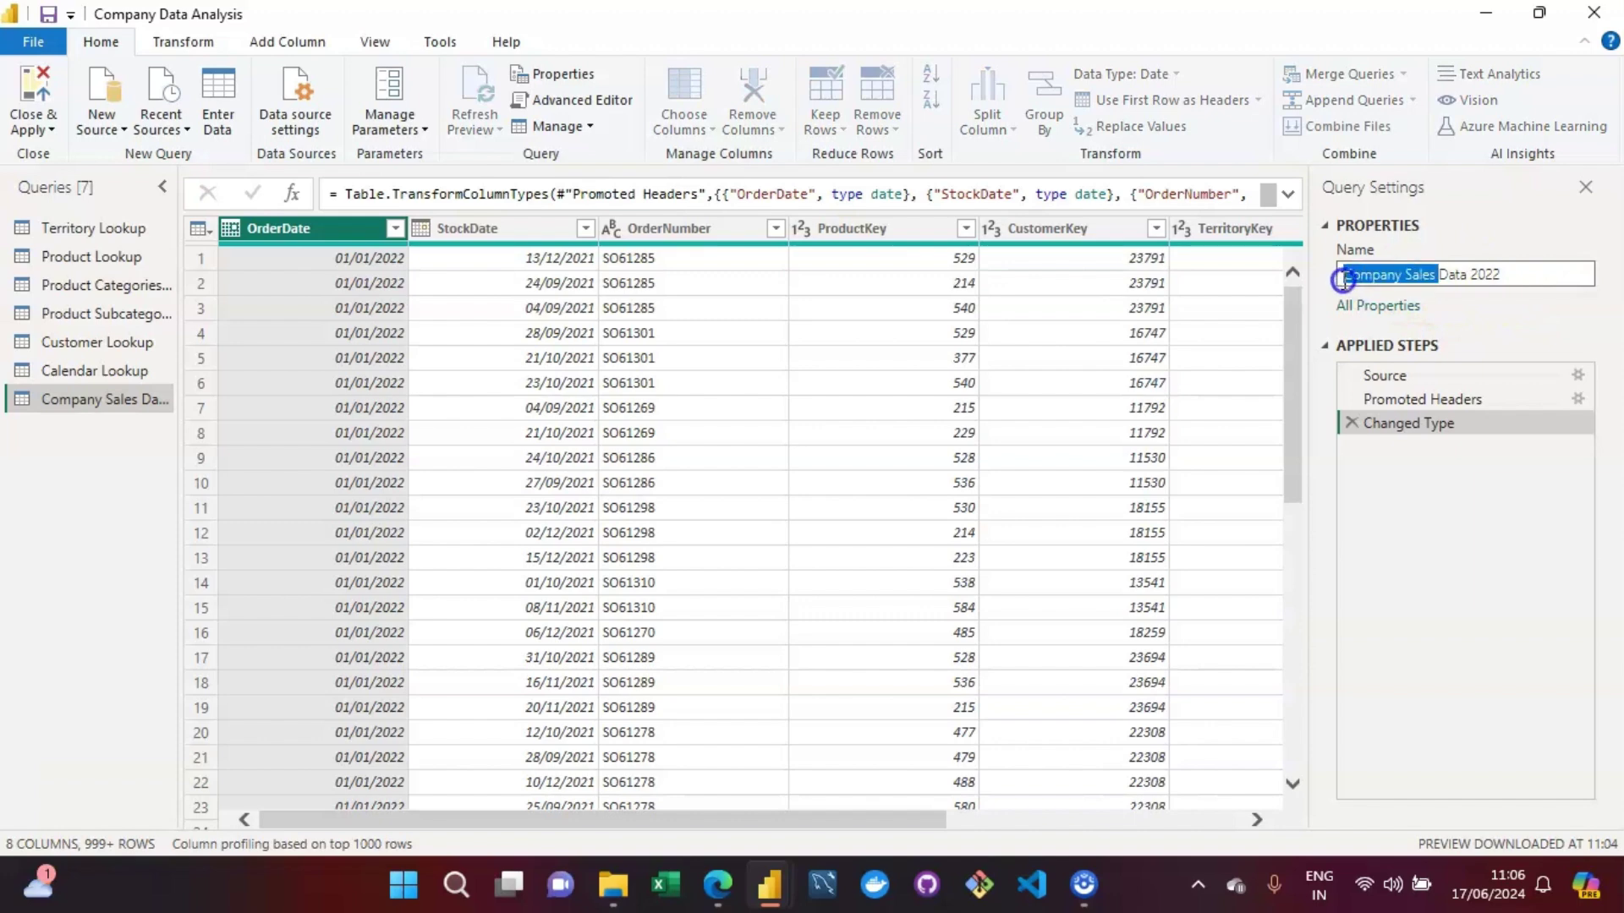
{"action": "left_click", "coordinate": [1404, 276]}
{"action": "key", "text": "BackSpace"}
{"action": "key", "text": "BackSpace"}
{"action": "key", "text": "BackSpace"}
{"action": "key", "text": "BackSpace"}
{"action": "key", "text": "BackSpace"}
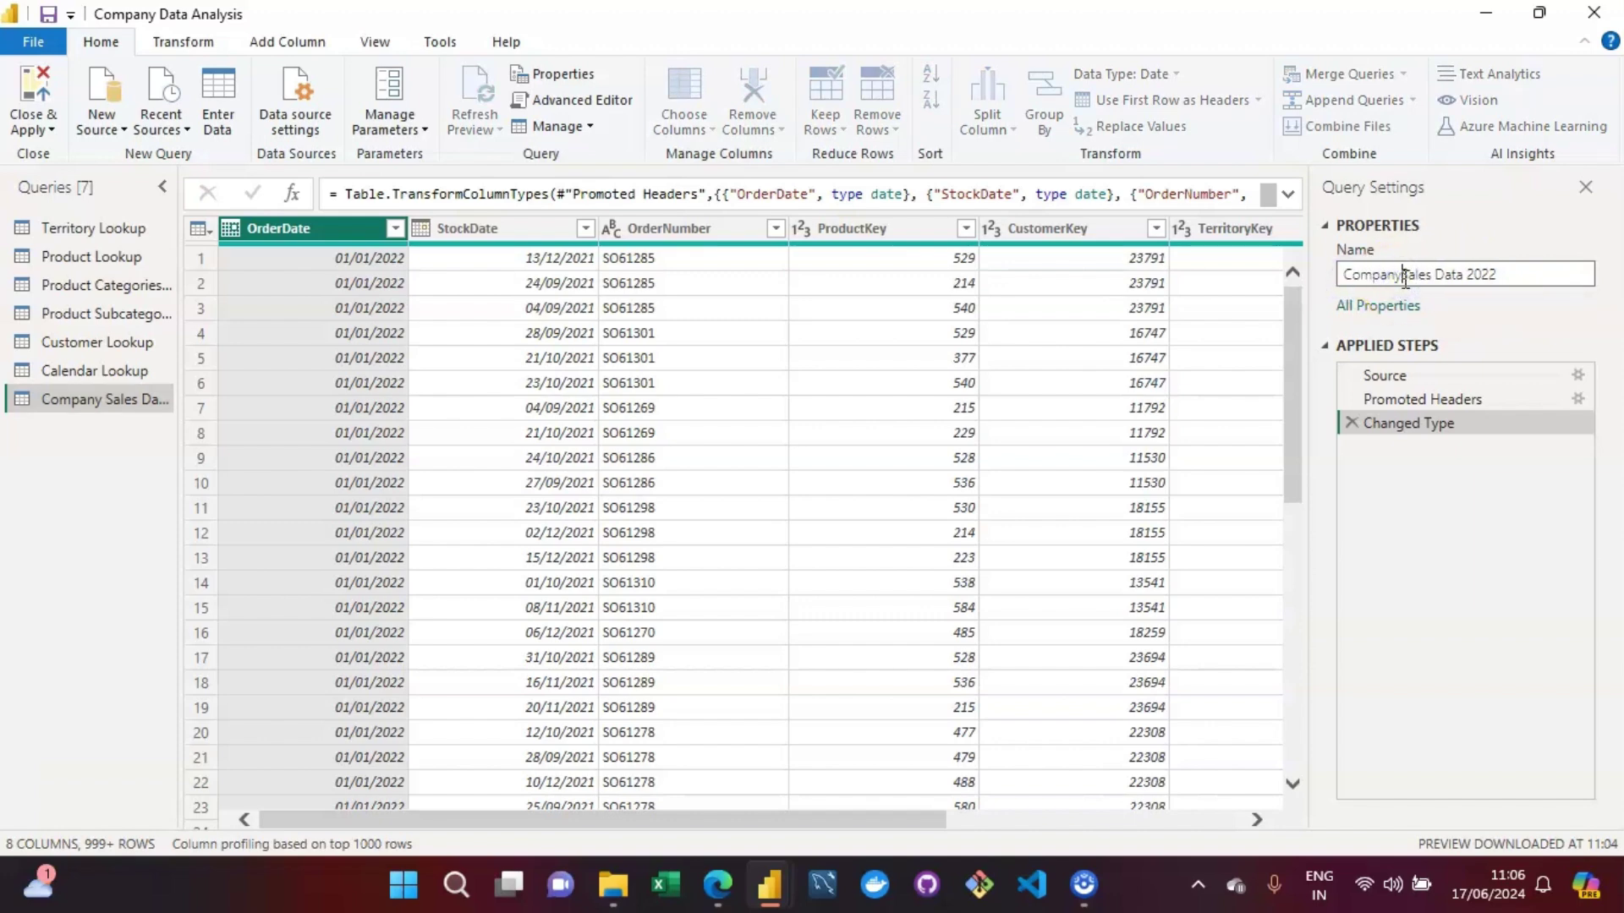
{"action": "key", "text": "BackSpace"}
{"action": "key", "text": "BackSpace"}
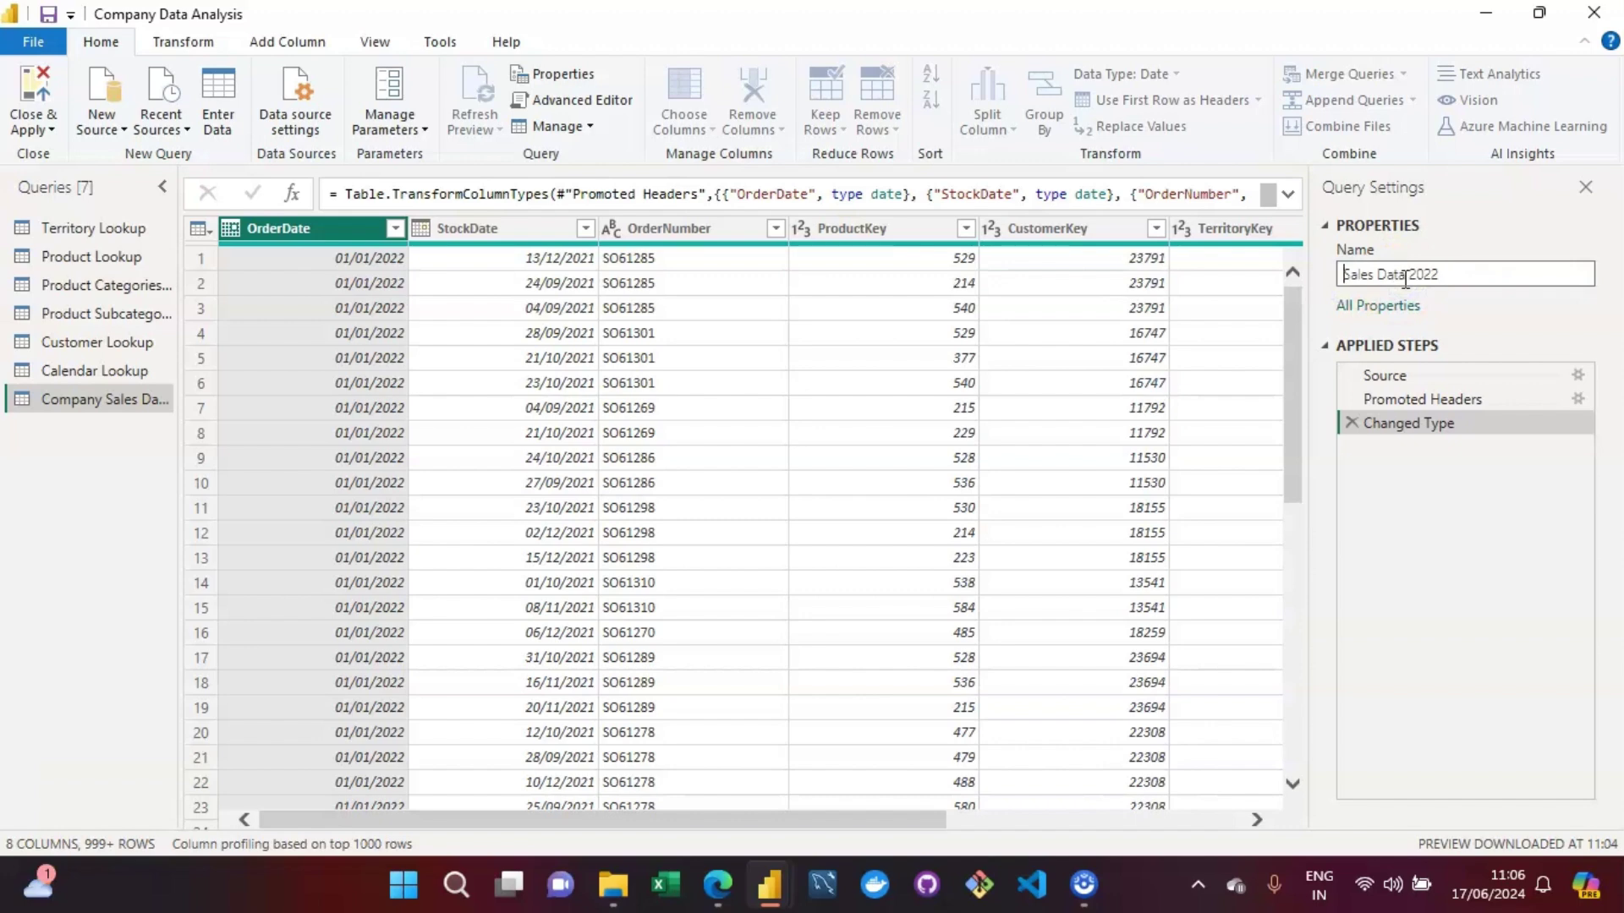
{"action": "key", "text": "Return"}
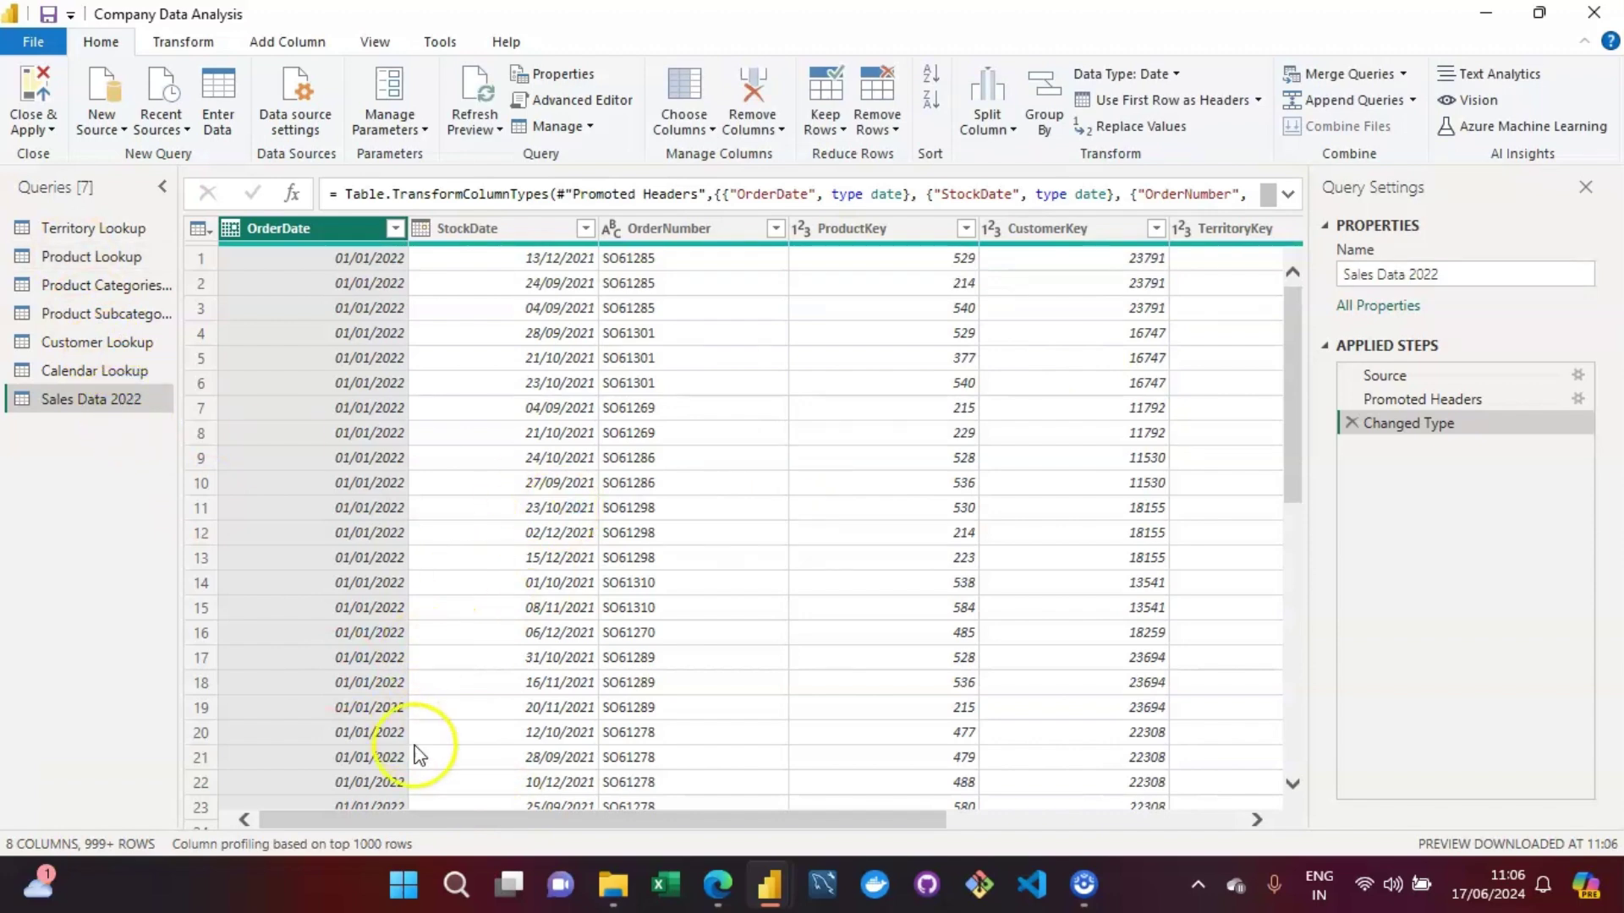
Add an index column starting from 1 to the Sales Data 2022 query.
{"action": "left_click_drag", "start_coordinate": [481, 819], "coordinate": [429, 825]}
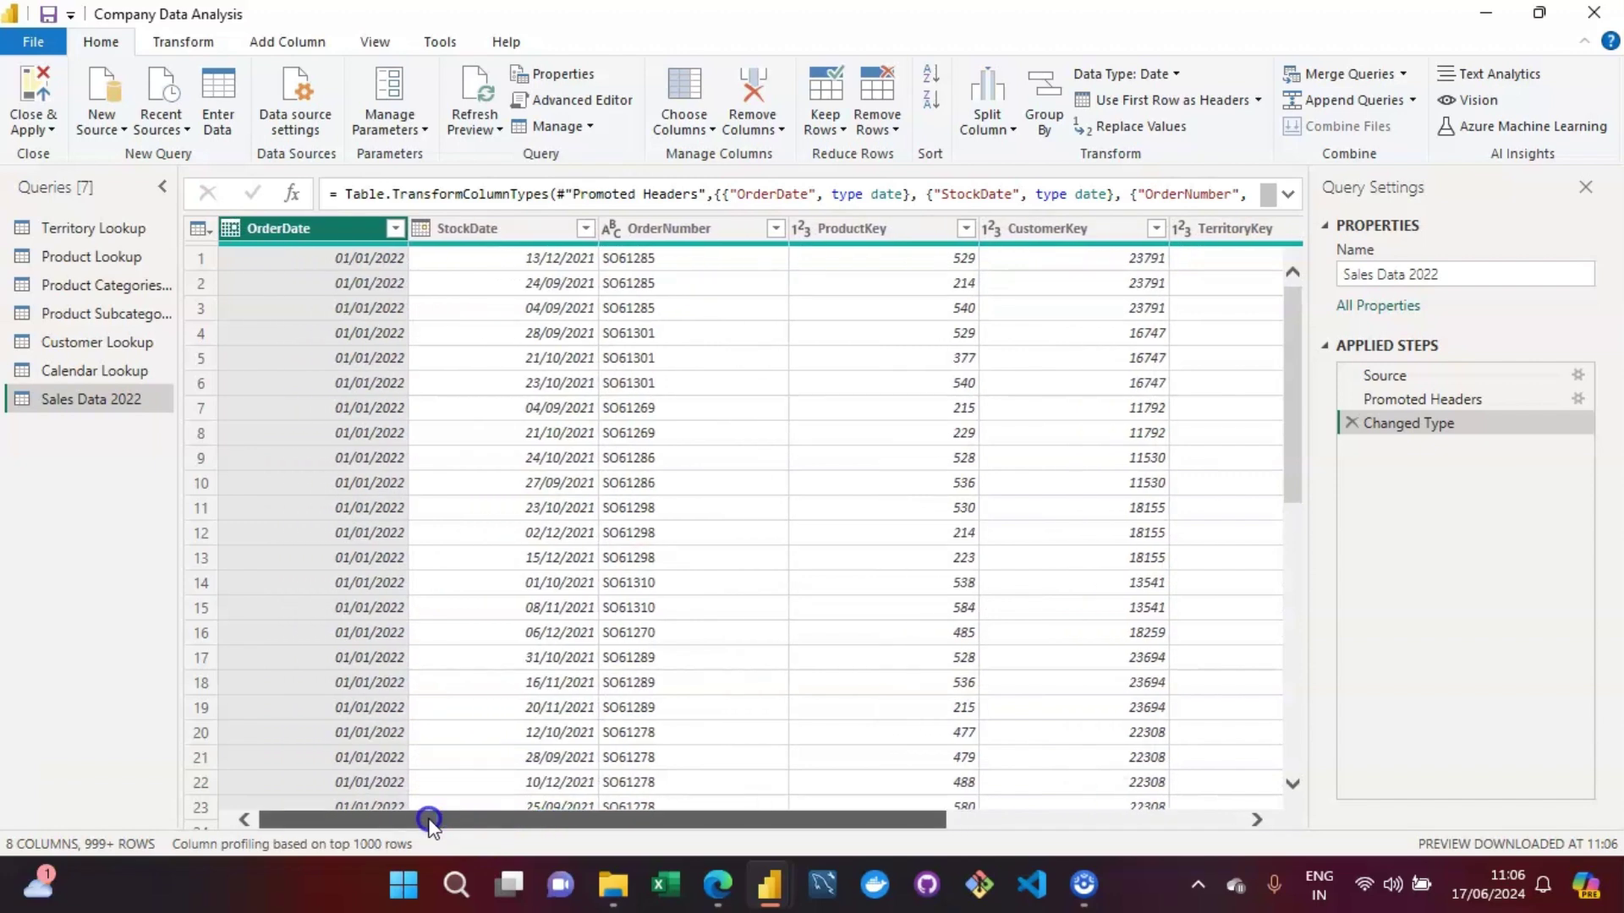
{"action": "left_click_drag", "start_coordinate": [430, 824], "coordinate": [470, 814]}
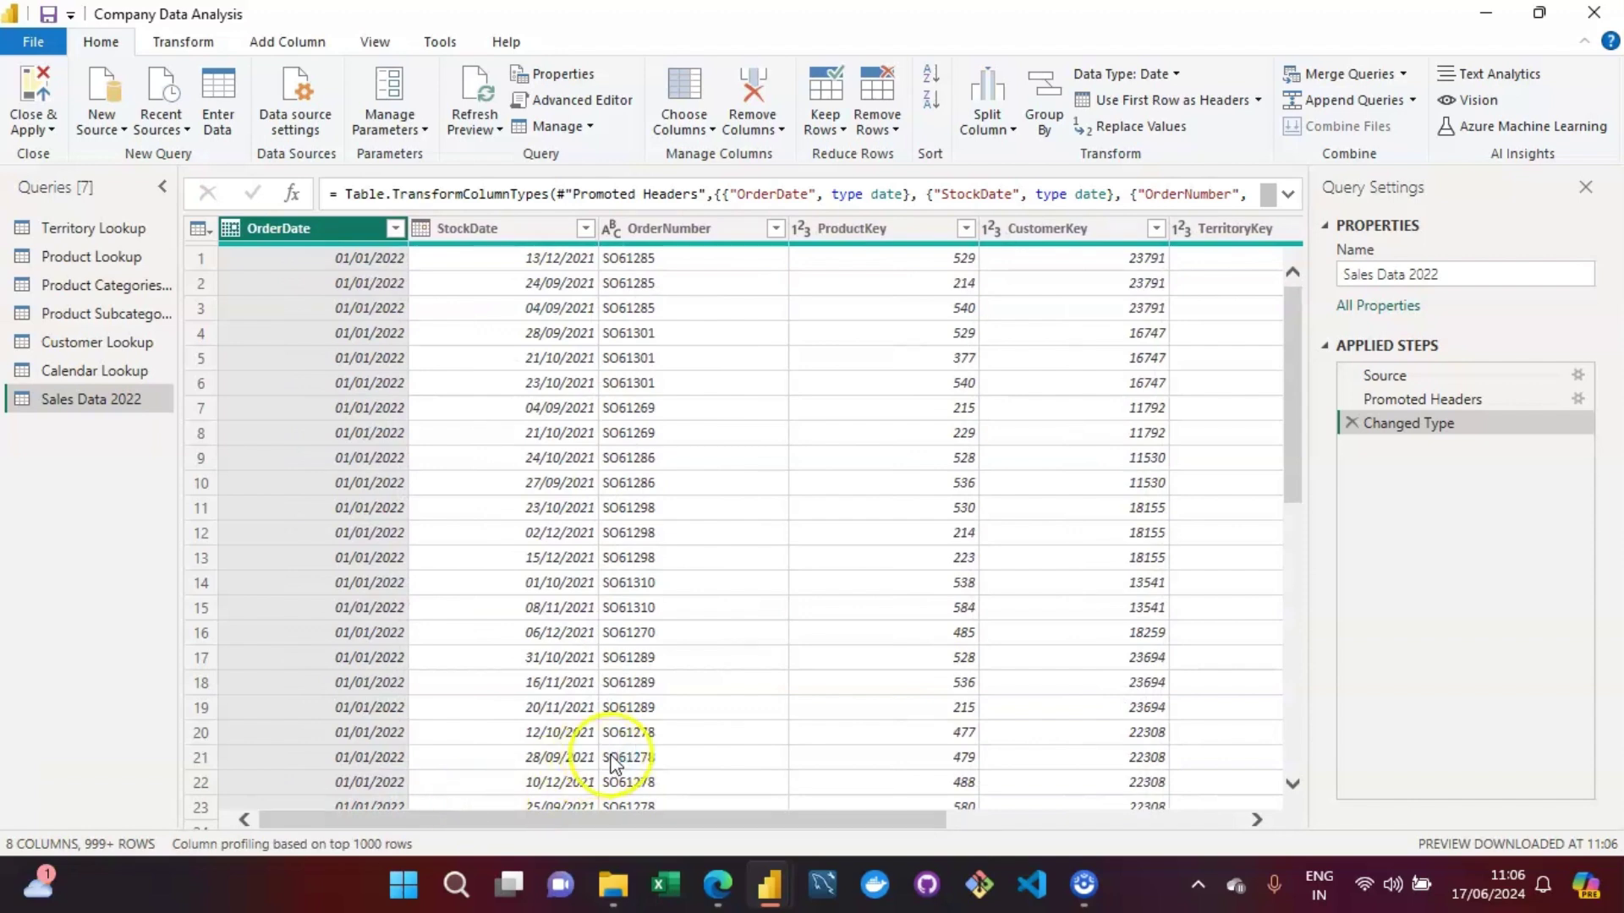
{"action": "left_click", "coordinate": [501, 824]}
{"action": "left_click_drag", "start_coordinate": [500, 825], "coordinate": [322, 816]}
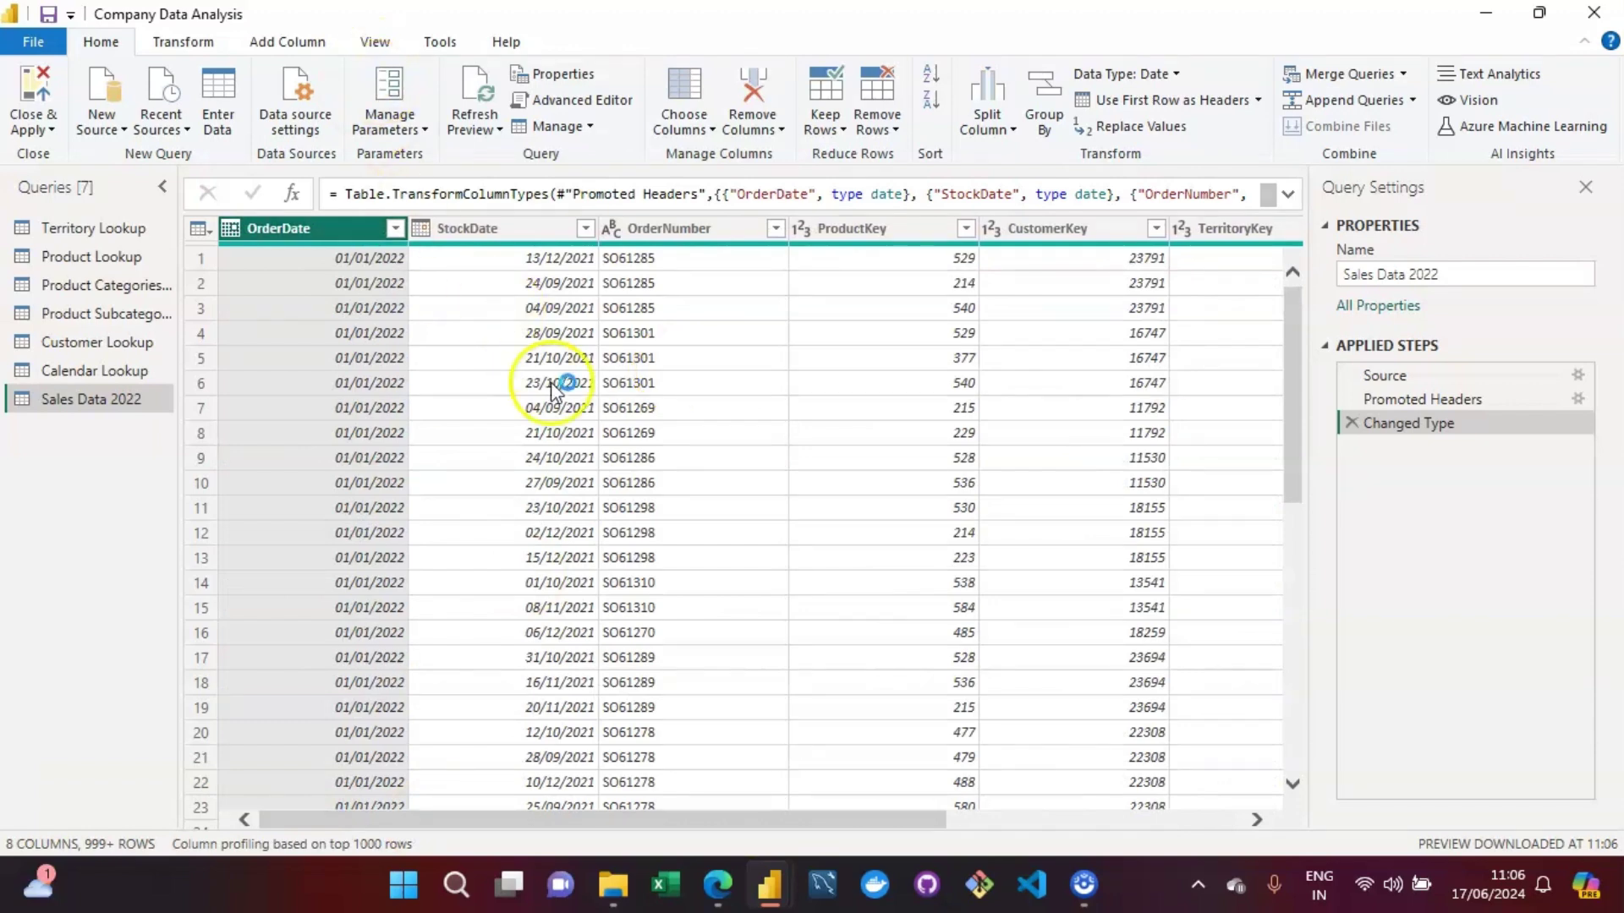
{"action": "left_click", "coordinate": [314, 42]}
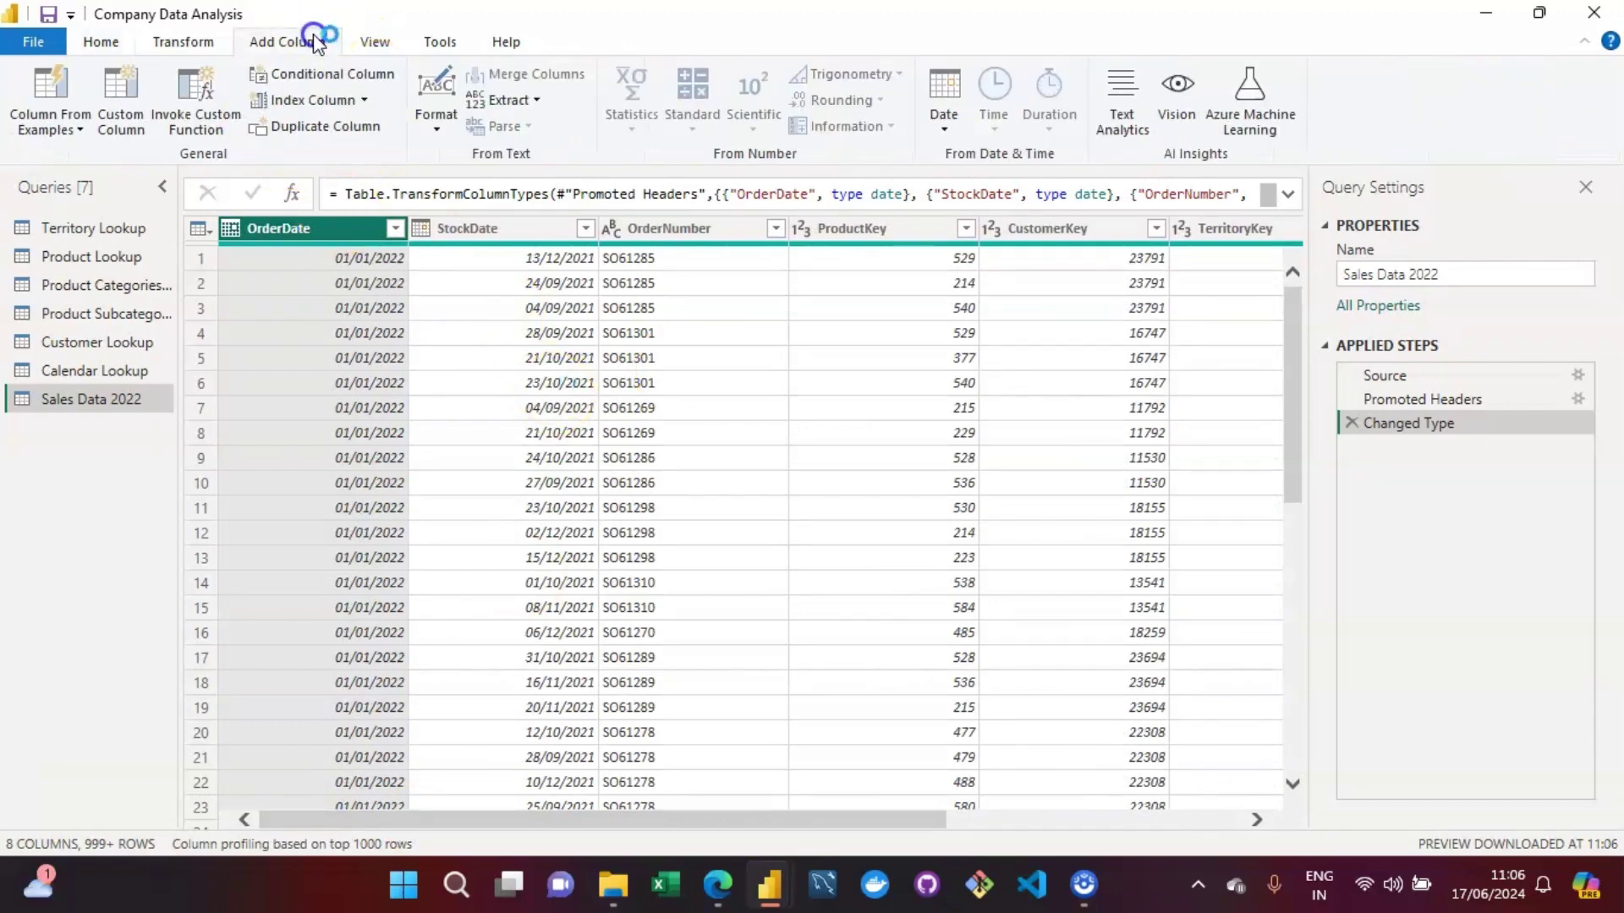
{"action": "left_click", "coordinate": [366, 101]}
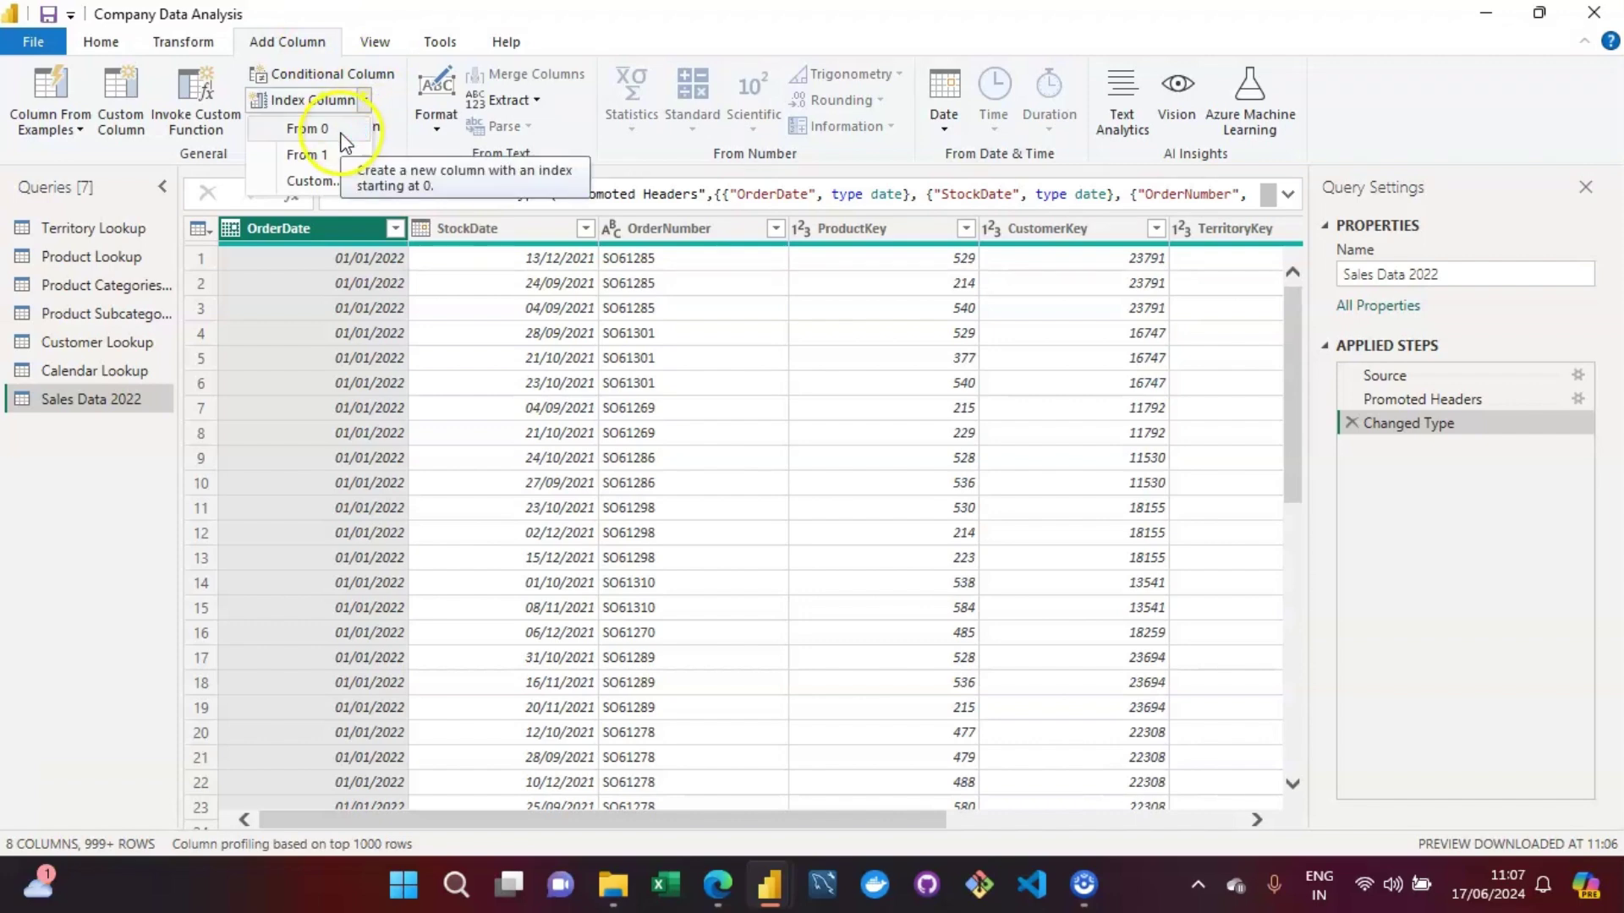
{"action": "left_click", "coordinate": [343, 134]}
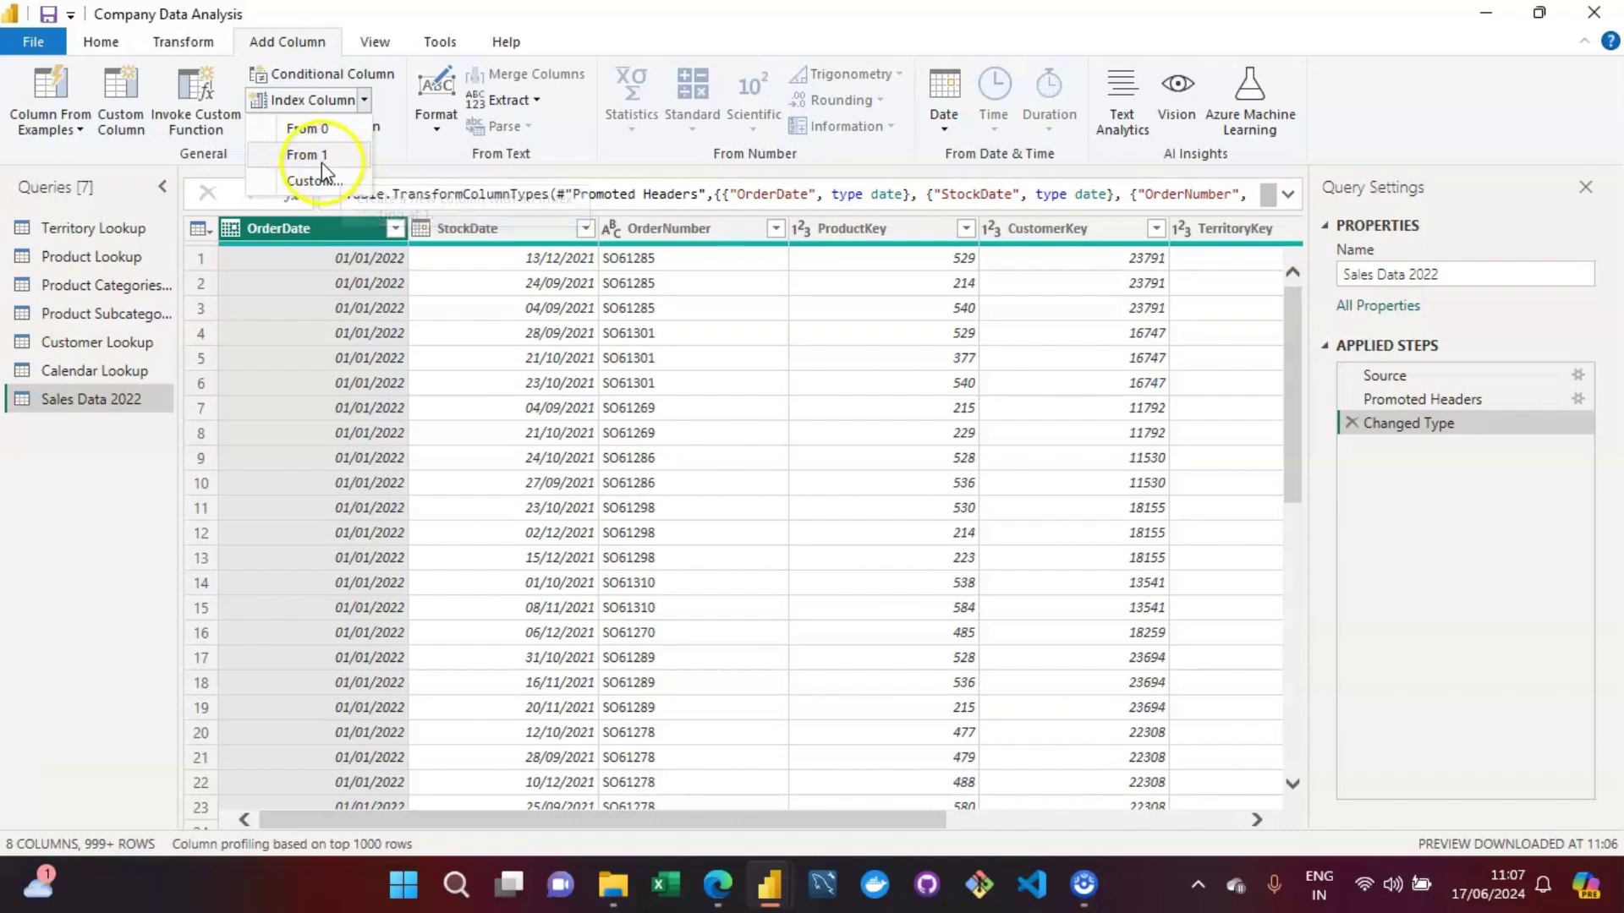
{"action": "left_click", "coordinate": [322, 163]}
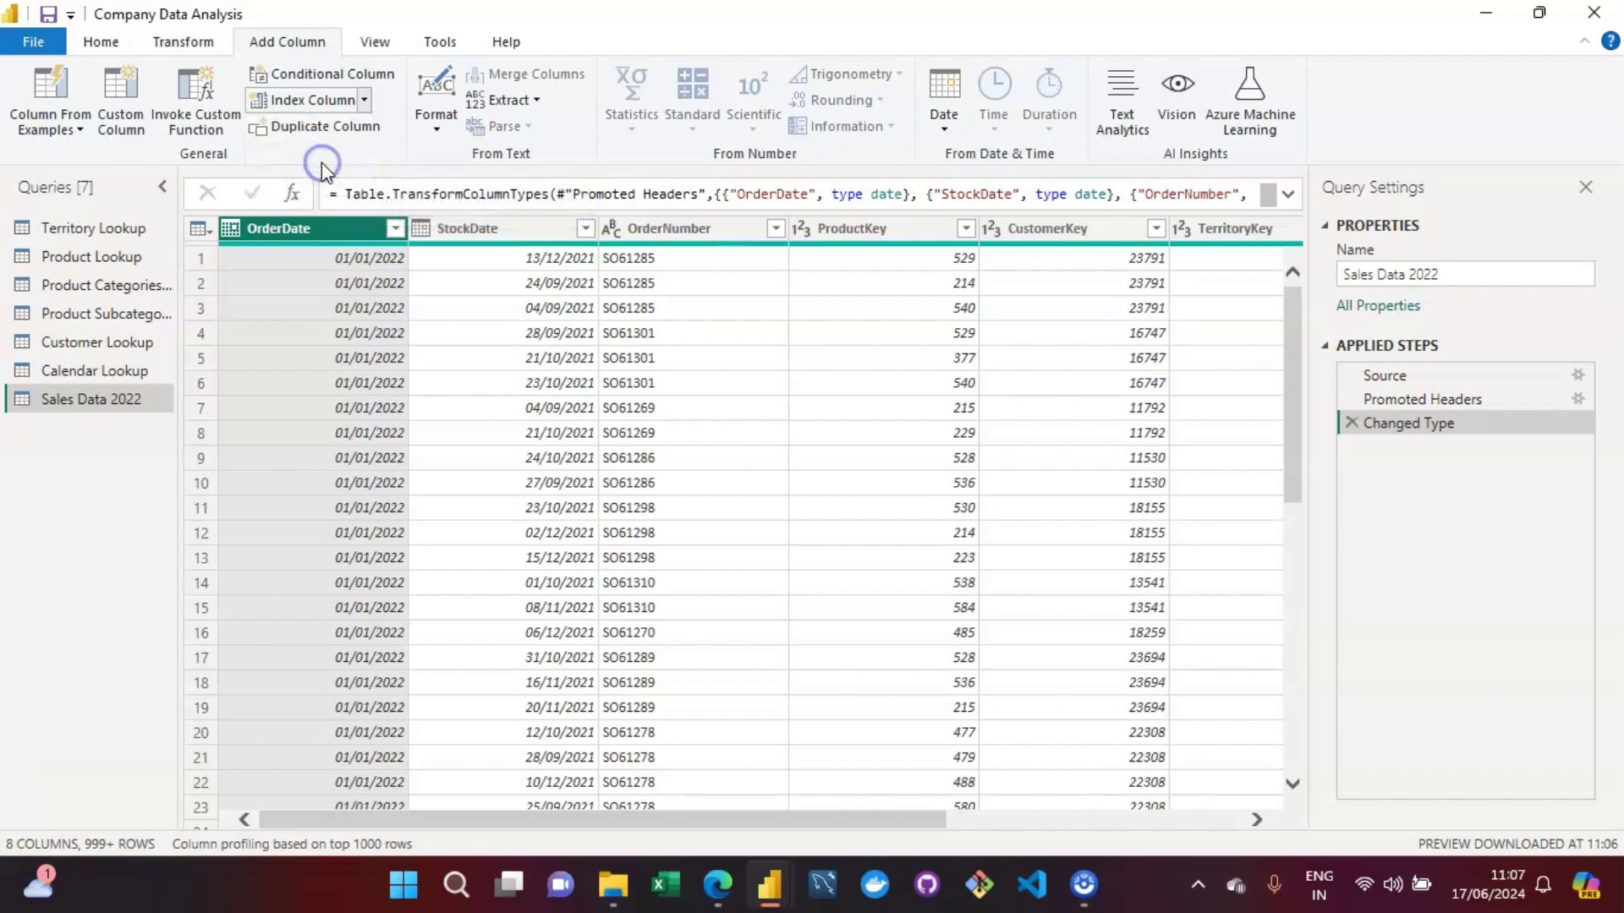
Review the numbering in the Index column and move that column to the beginning of the table.
{"action": "left_click", "coordinate": [1261, 413]}
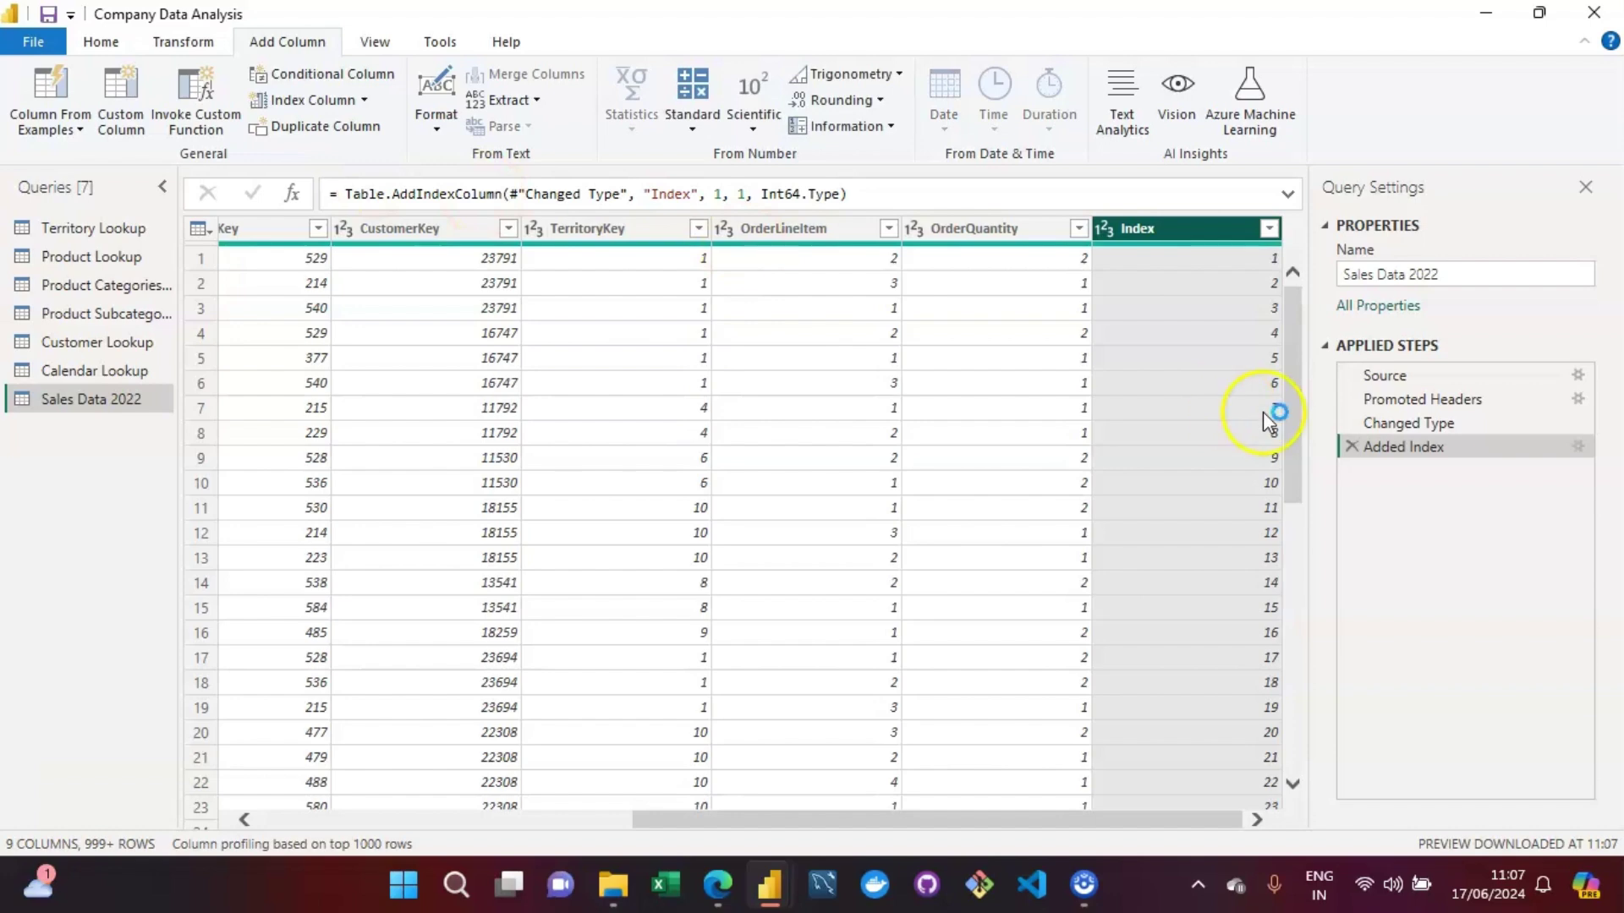
{"action": "left_click_drag", "start_coordinate": [1287, 325], "coordinate": [1286, 743]}
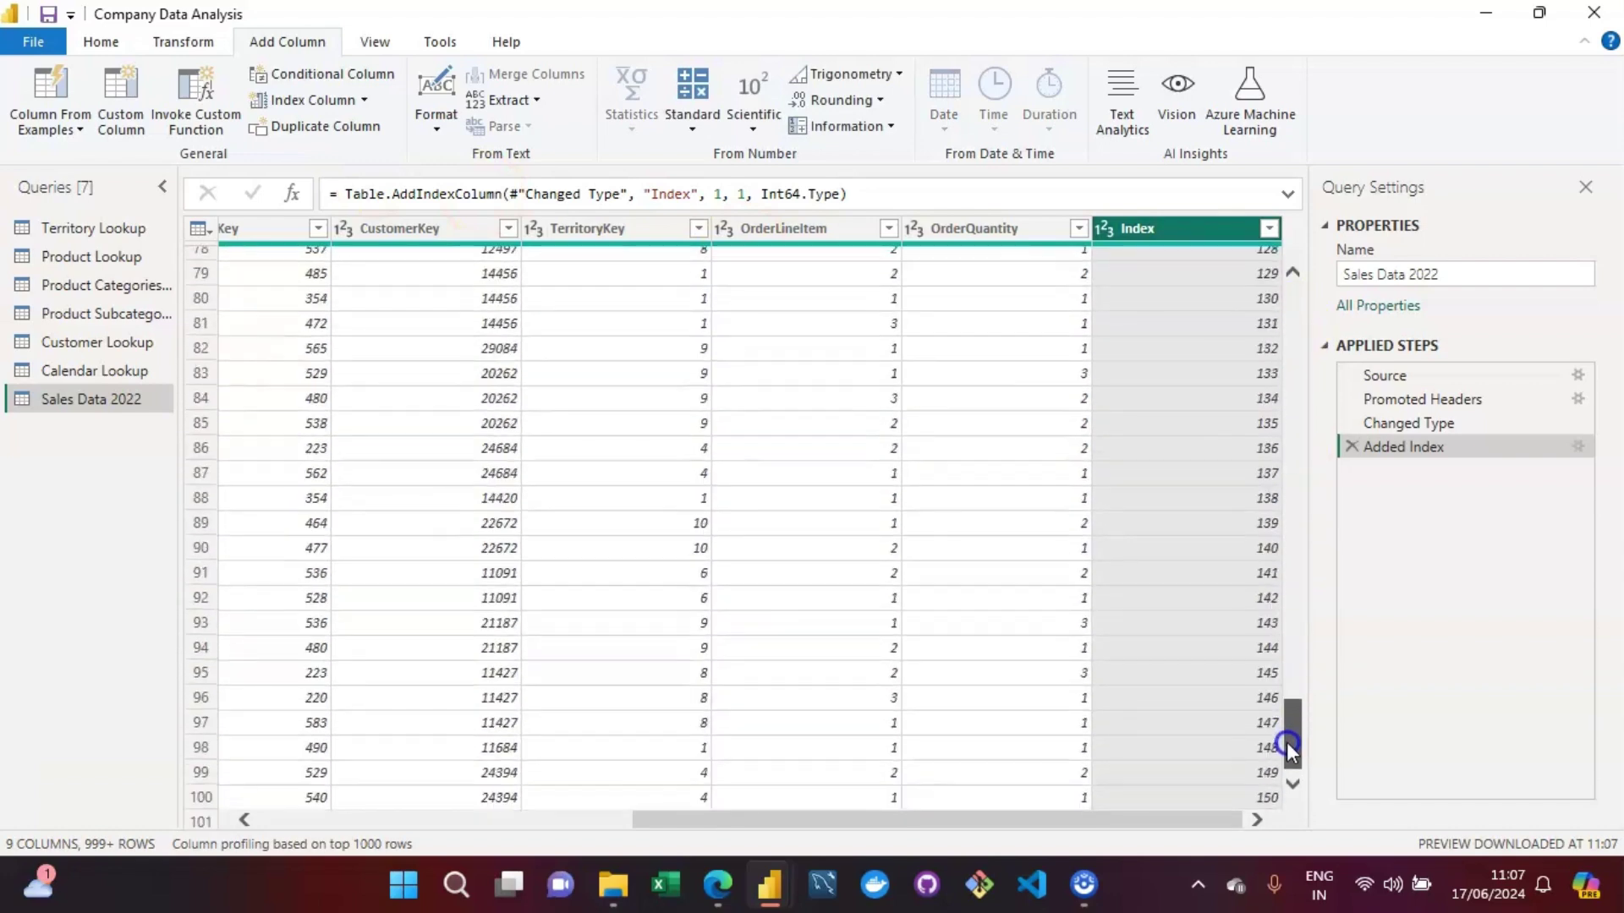
{"action": "left_click", "coordinate": [1301, 630]}
{"action": "left_click_drag", "start_coordinate": [1300, 630], "coordinate": [1308, 296]}
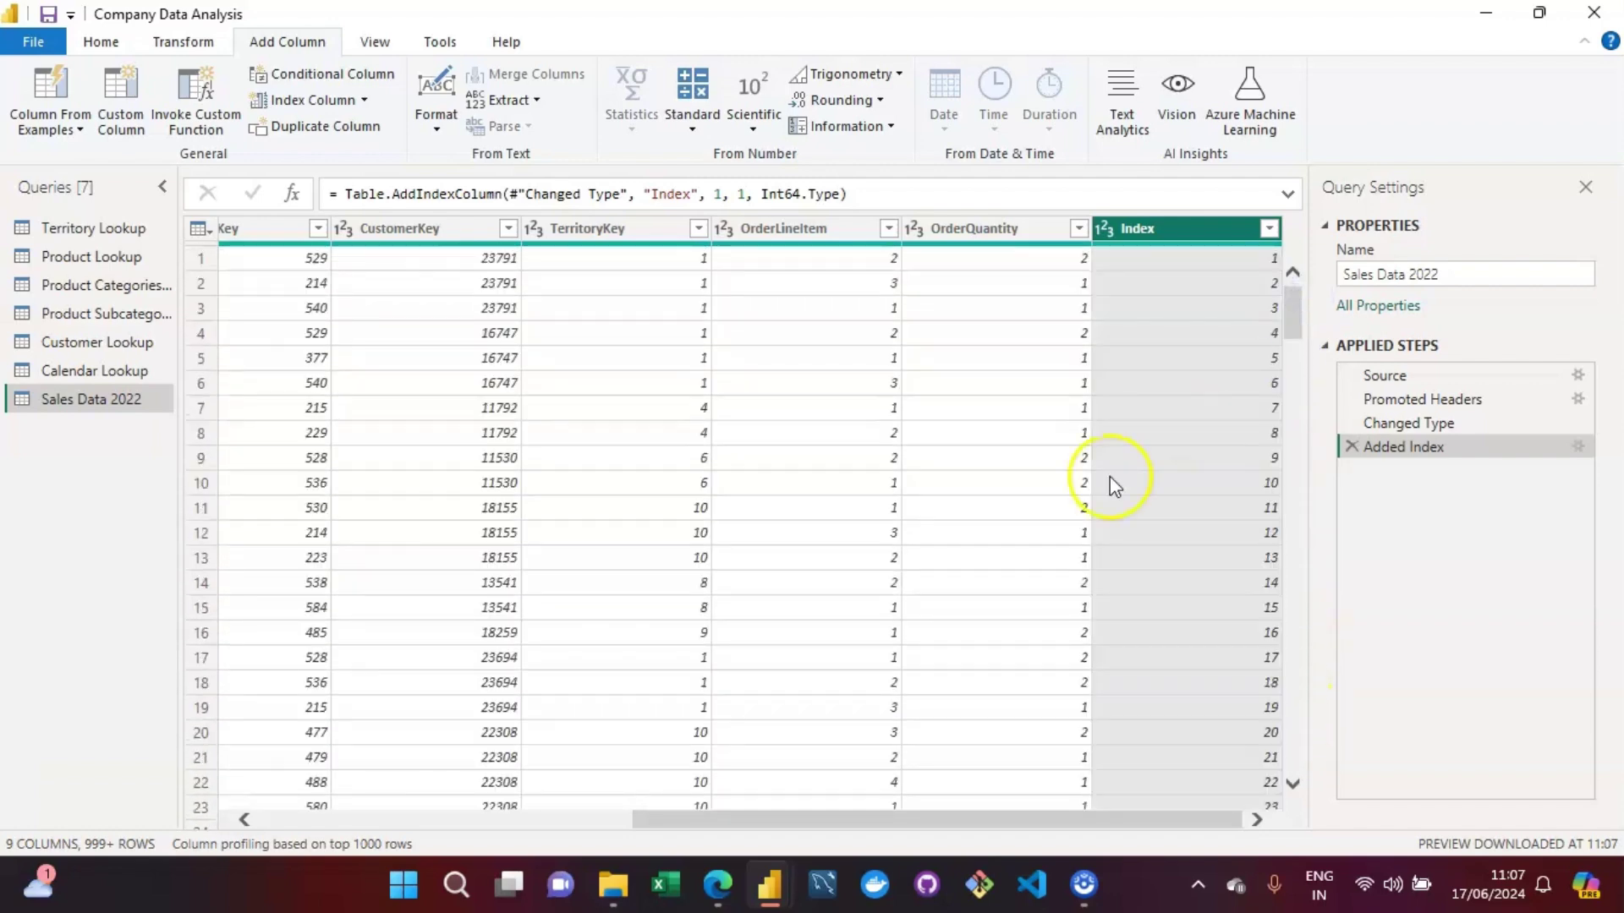
{"action": "left_click_drag", "start_coordinate": [829, 826], "coordinate": [369, 839]}
{"action": "left_click_drag", "start_coordinate": [548, 799], "coordinate": [946, 779]}
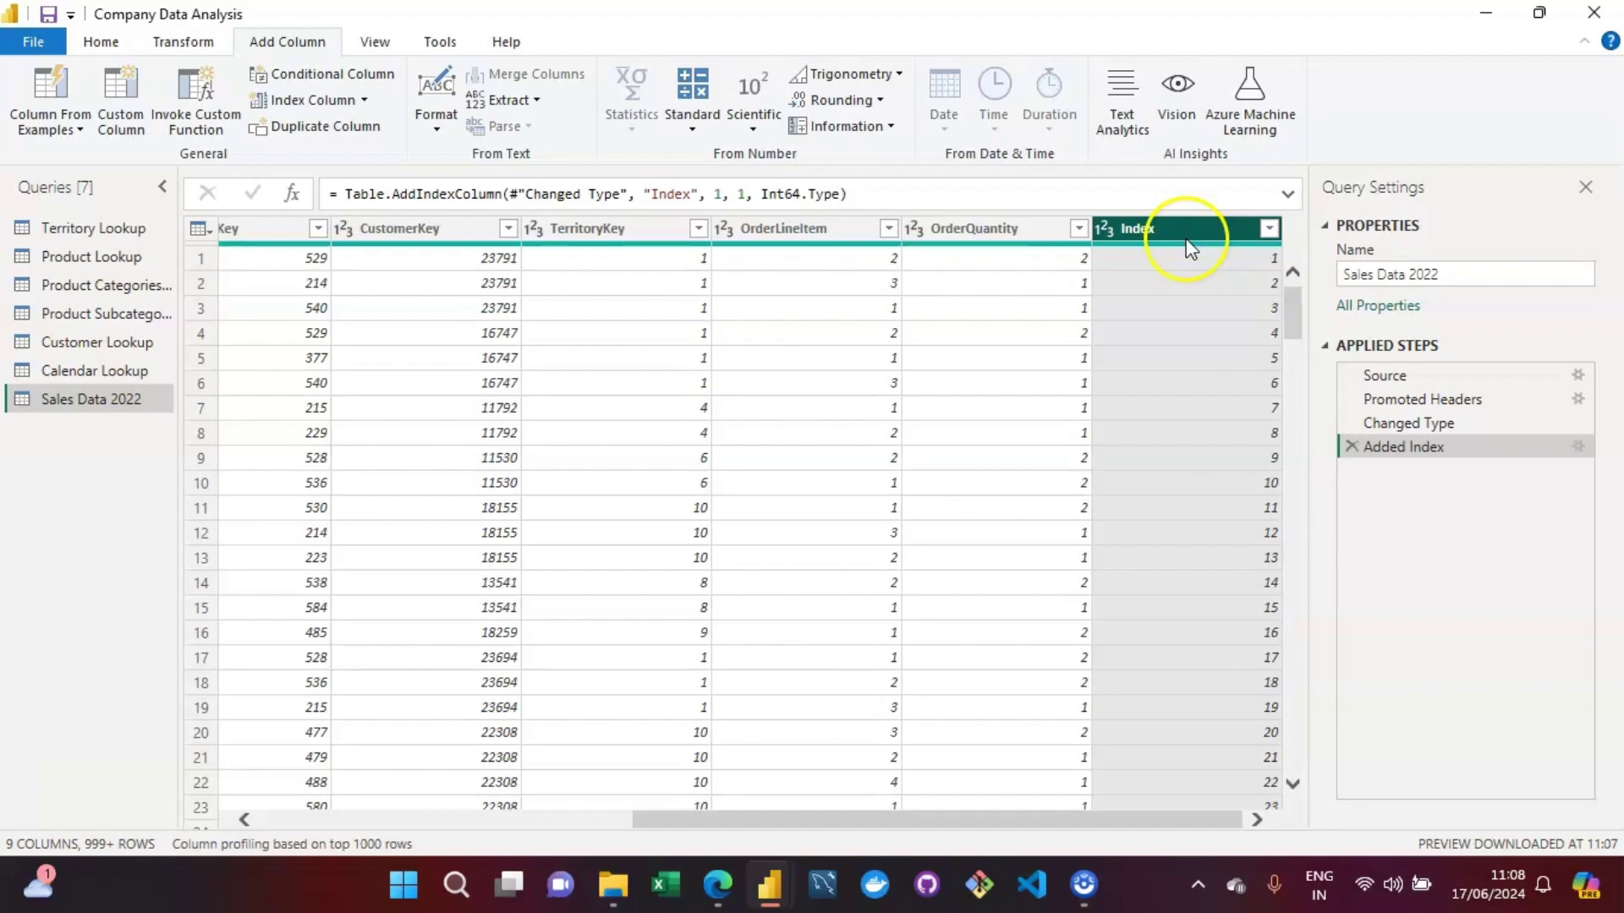
{"action": "mouse_move", "coordinate": [1182, 240]}
{"action": "left_mouse_down"}
{"action": "mouse_move", "coordinate": [571, 245]}
{"action": "mouse_move", "coordinate": [1175, 237]}
{"action": "left_mouse_up"}
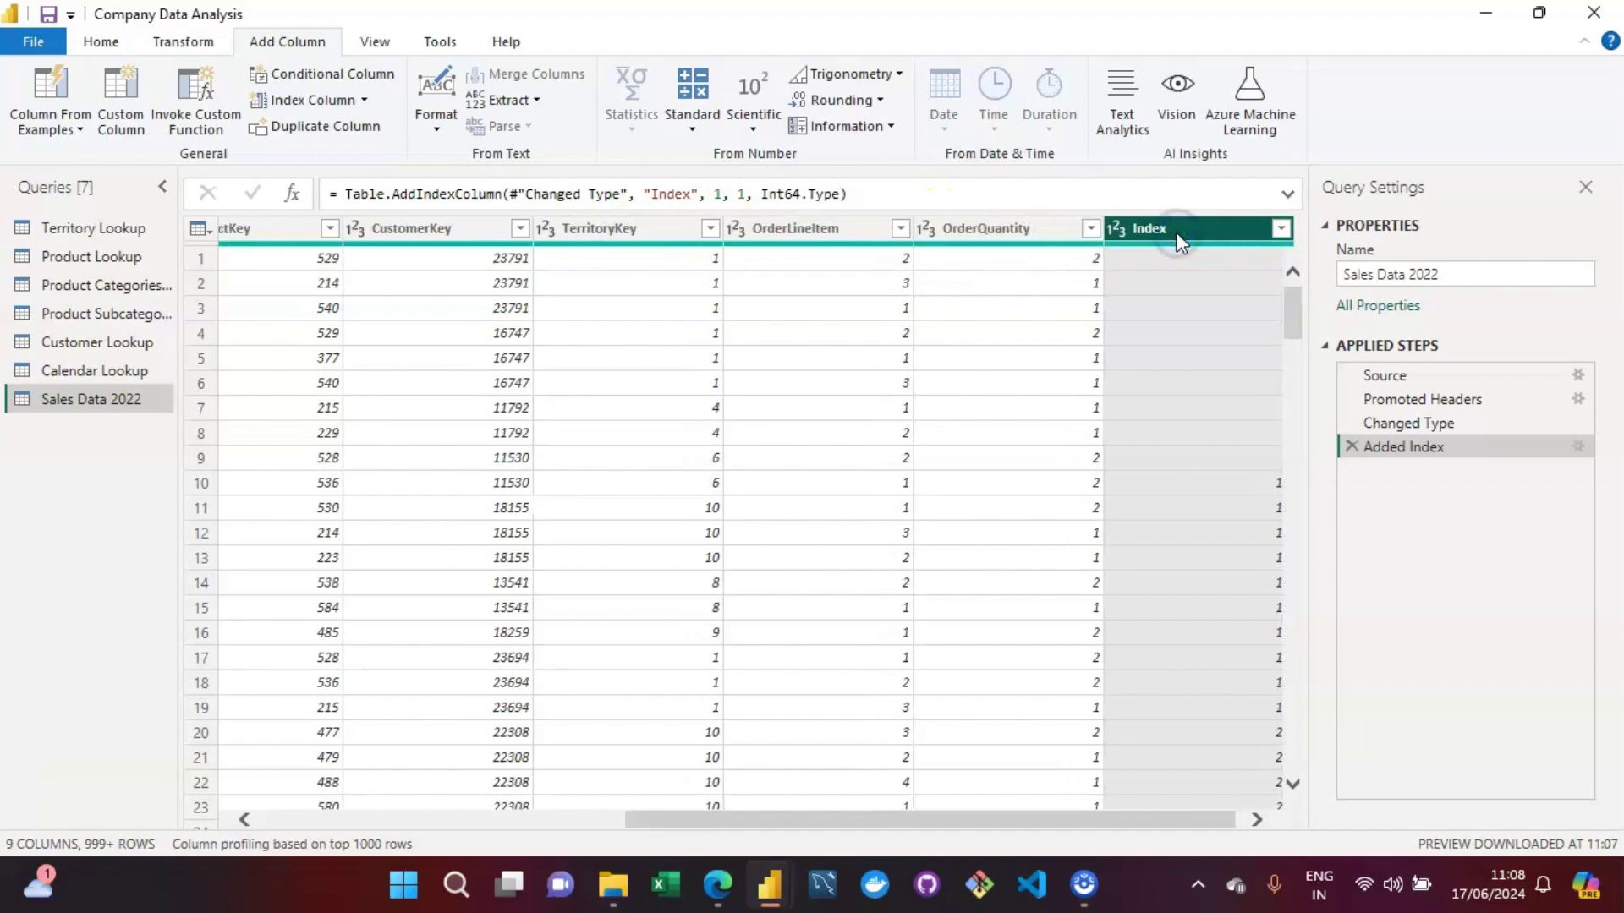
{"action": "right_click", "coordinate": [1180, 242]}
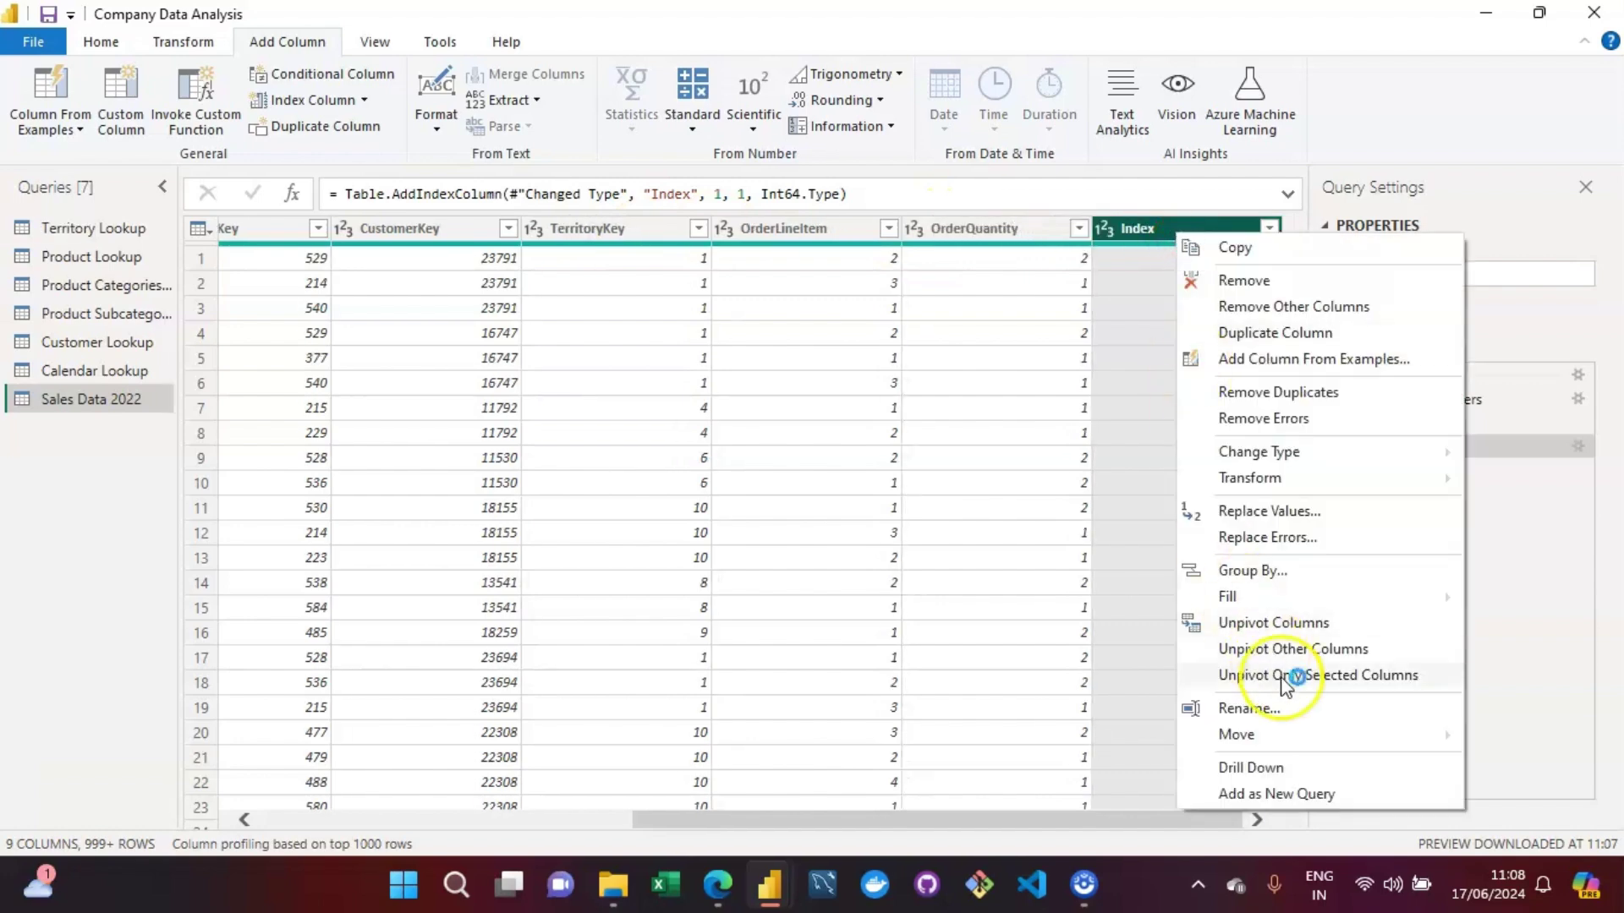
{"action": "mouse_move", "coordinate": [1254, 744]}
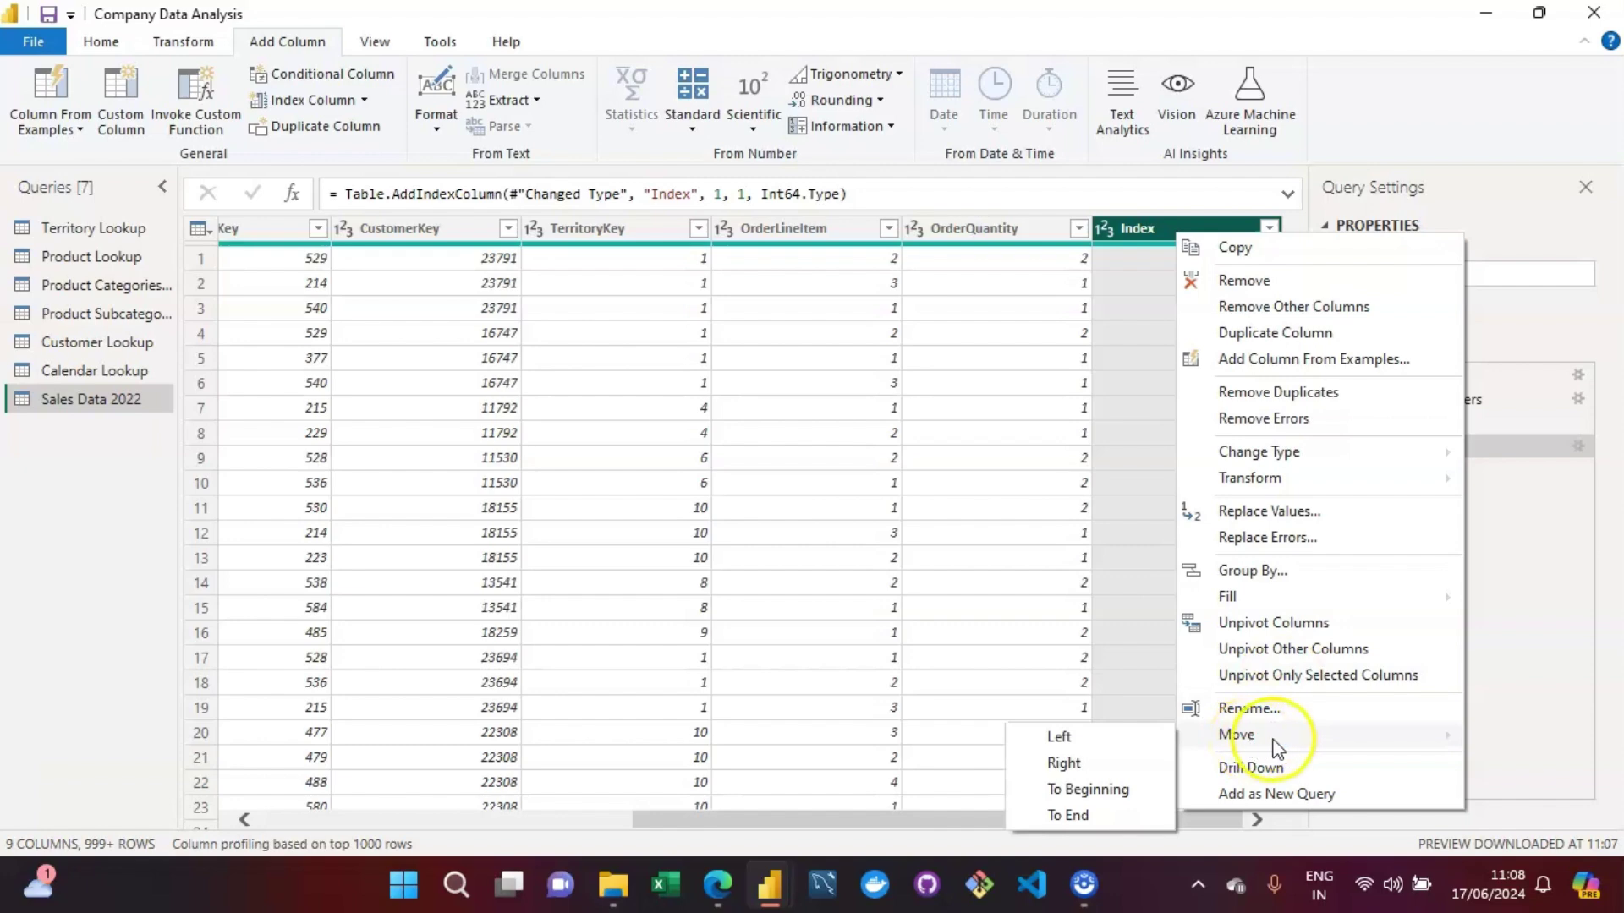
{"action": "left_click", "coordinate": [1091, 789]}
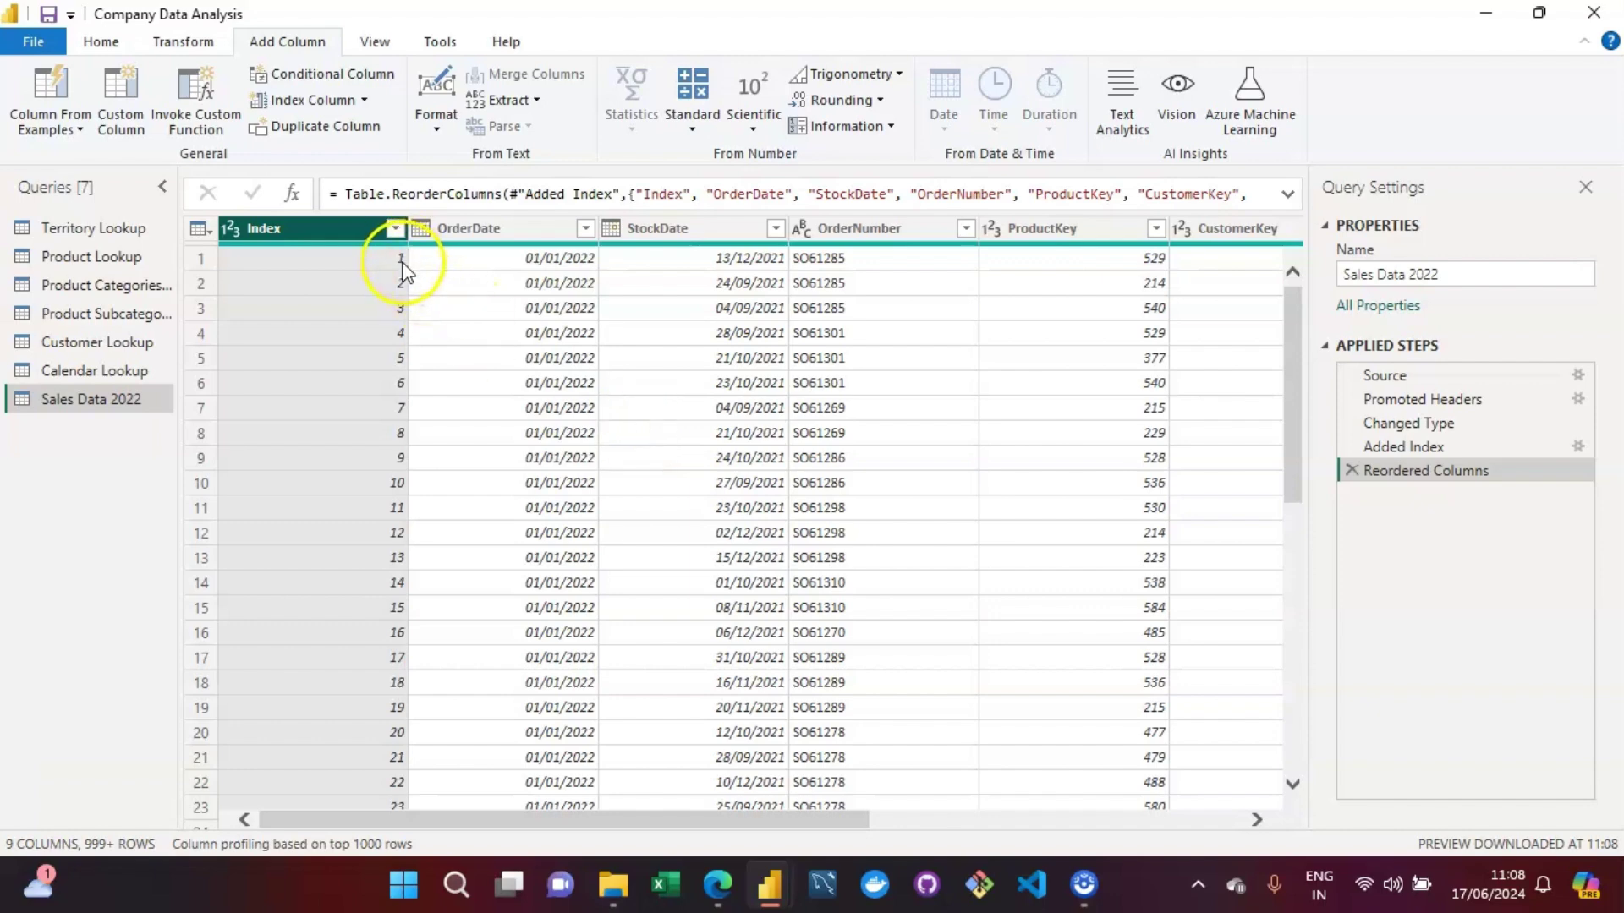
Delete the Reordered Columns and Added Index steps from the Sales Data 2022 query.
{"action": "left_click", "coordinate": [1301, 579]}
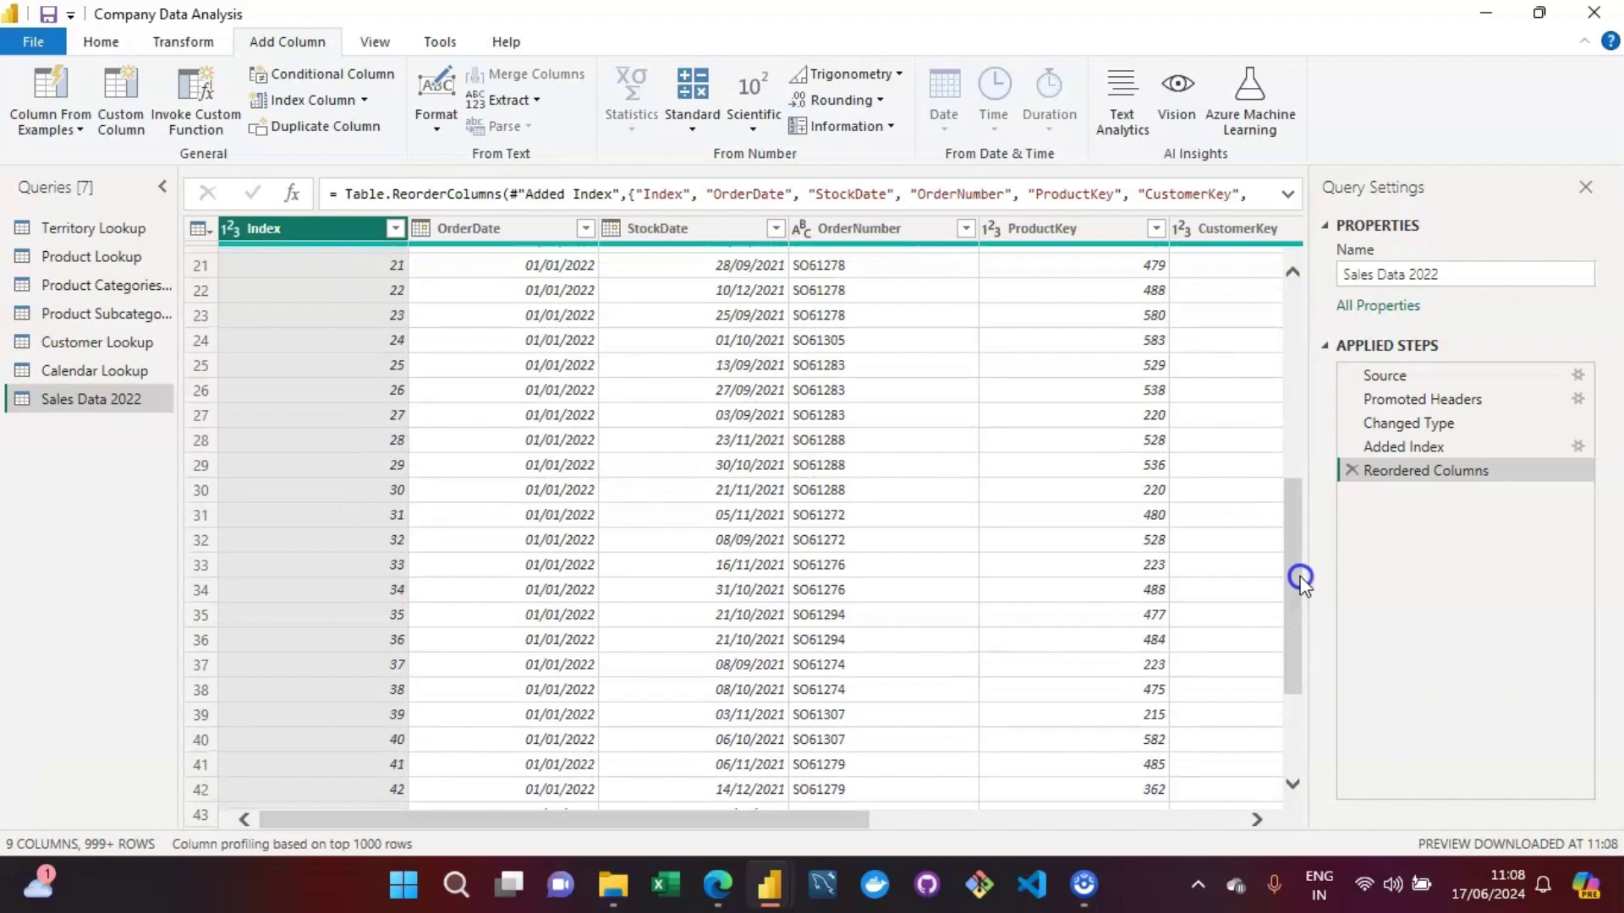
{"action": "left_click", "coordinate": [1362, 377]}
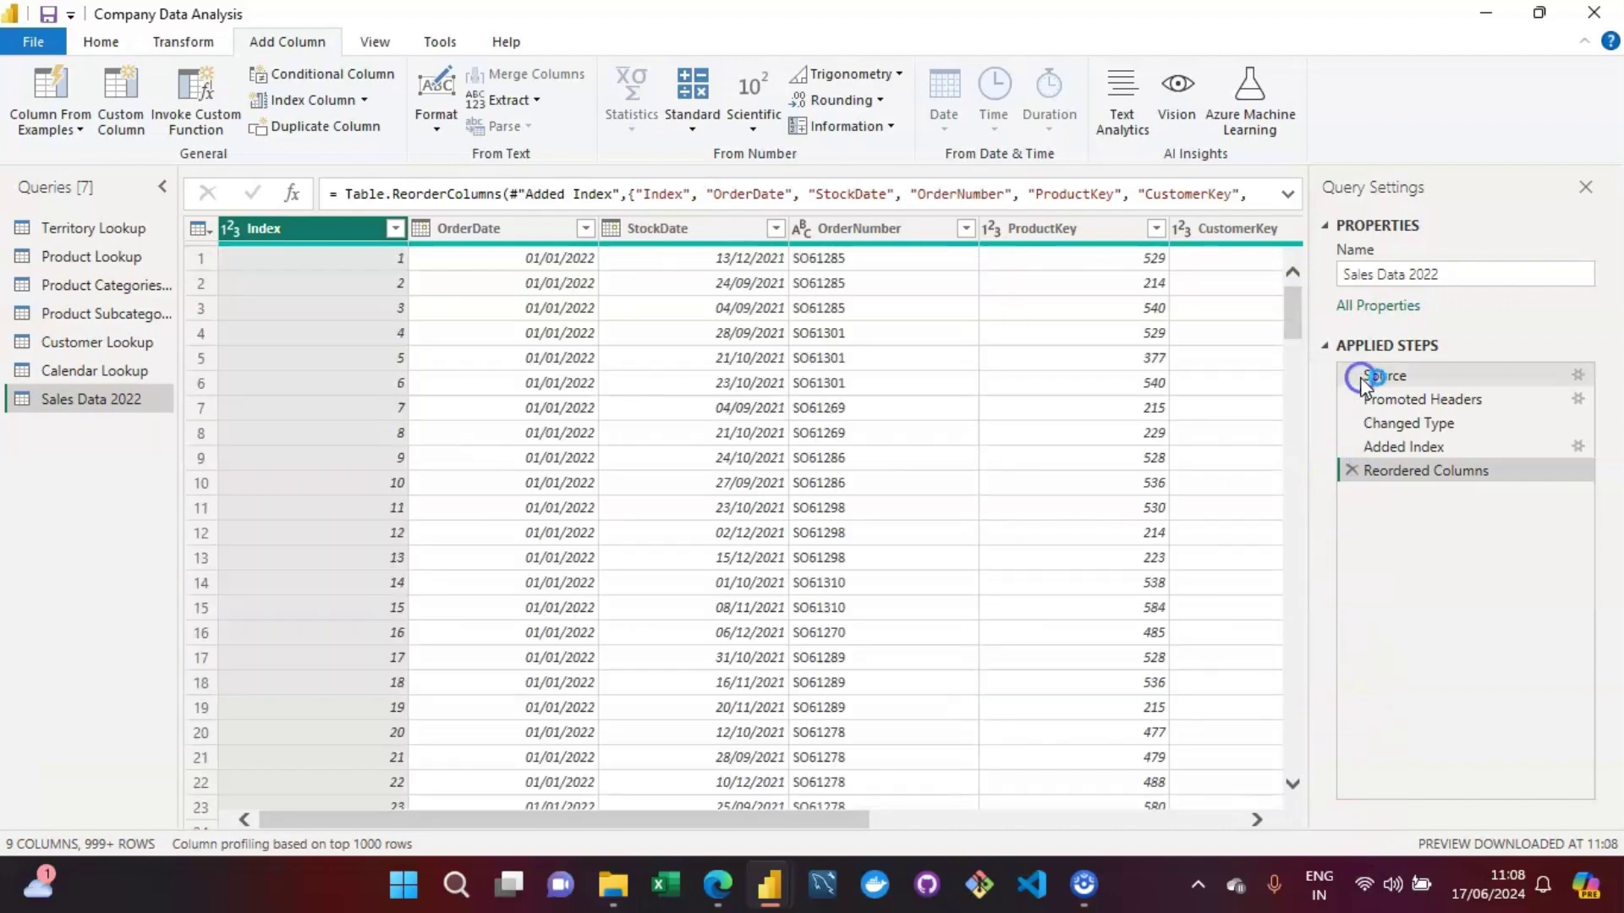
{"action": "left_click", "coordinate": [1294, 326]}
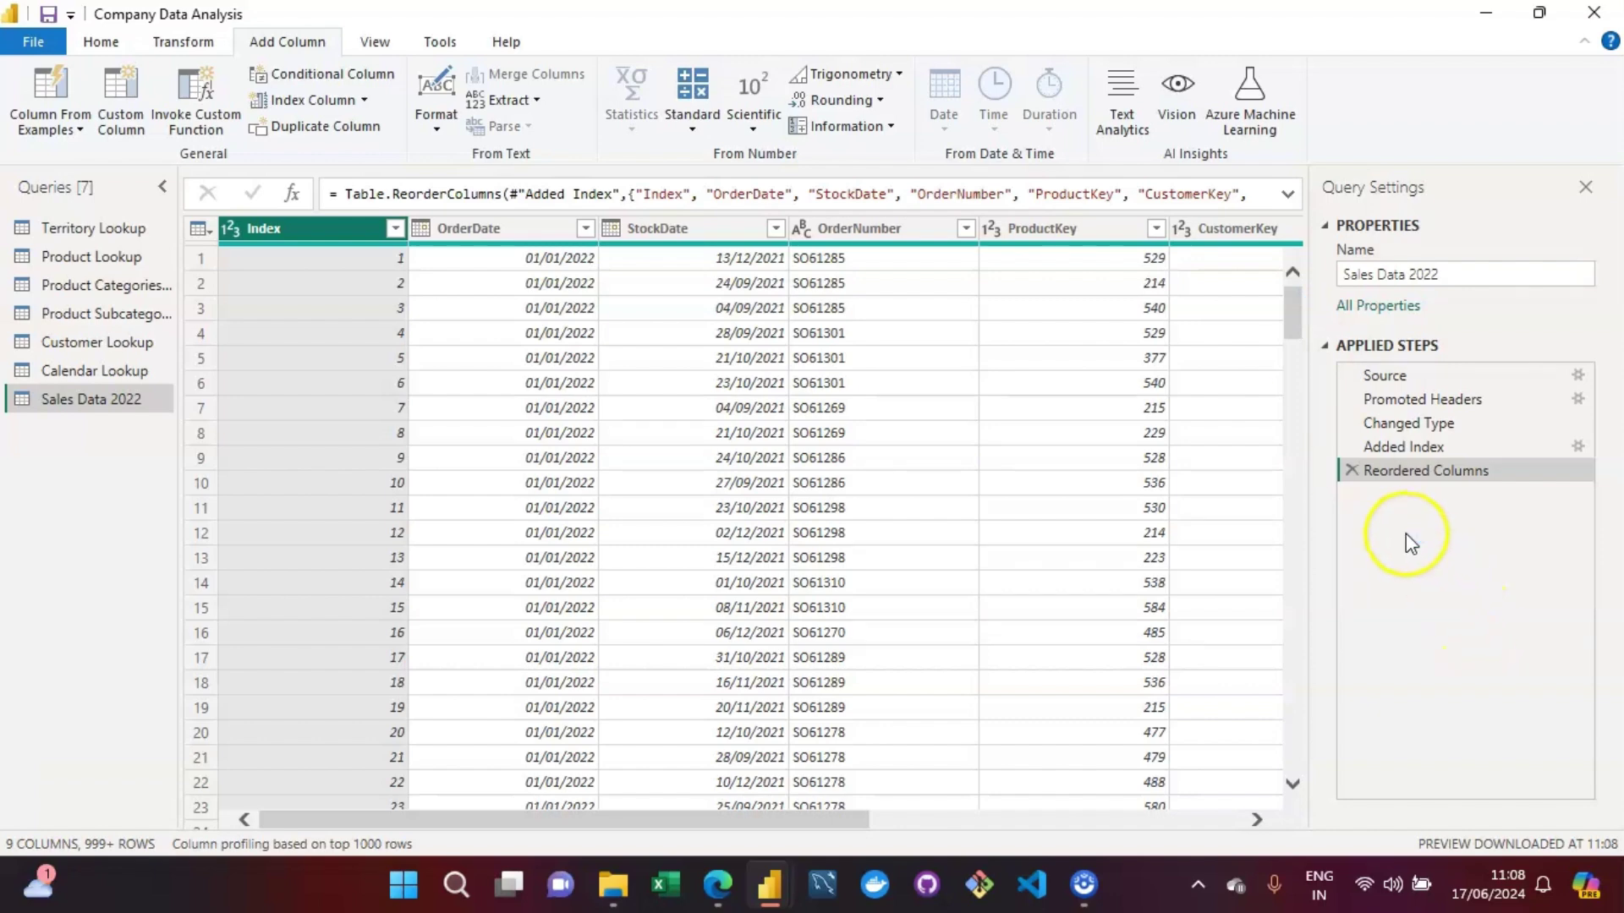
{"action": "left_click", "coordinate": [1351, 471]}
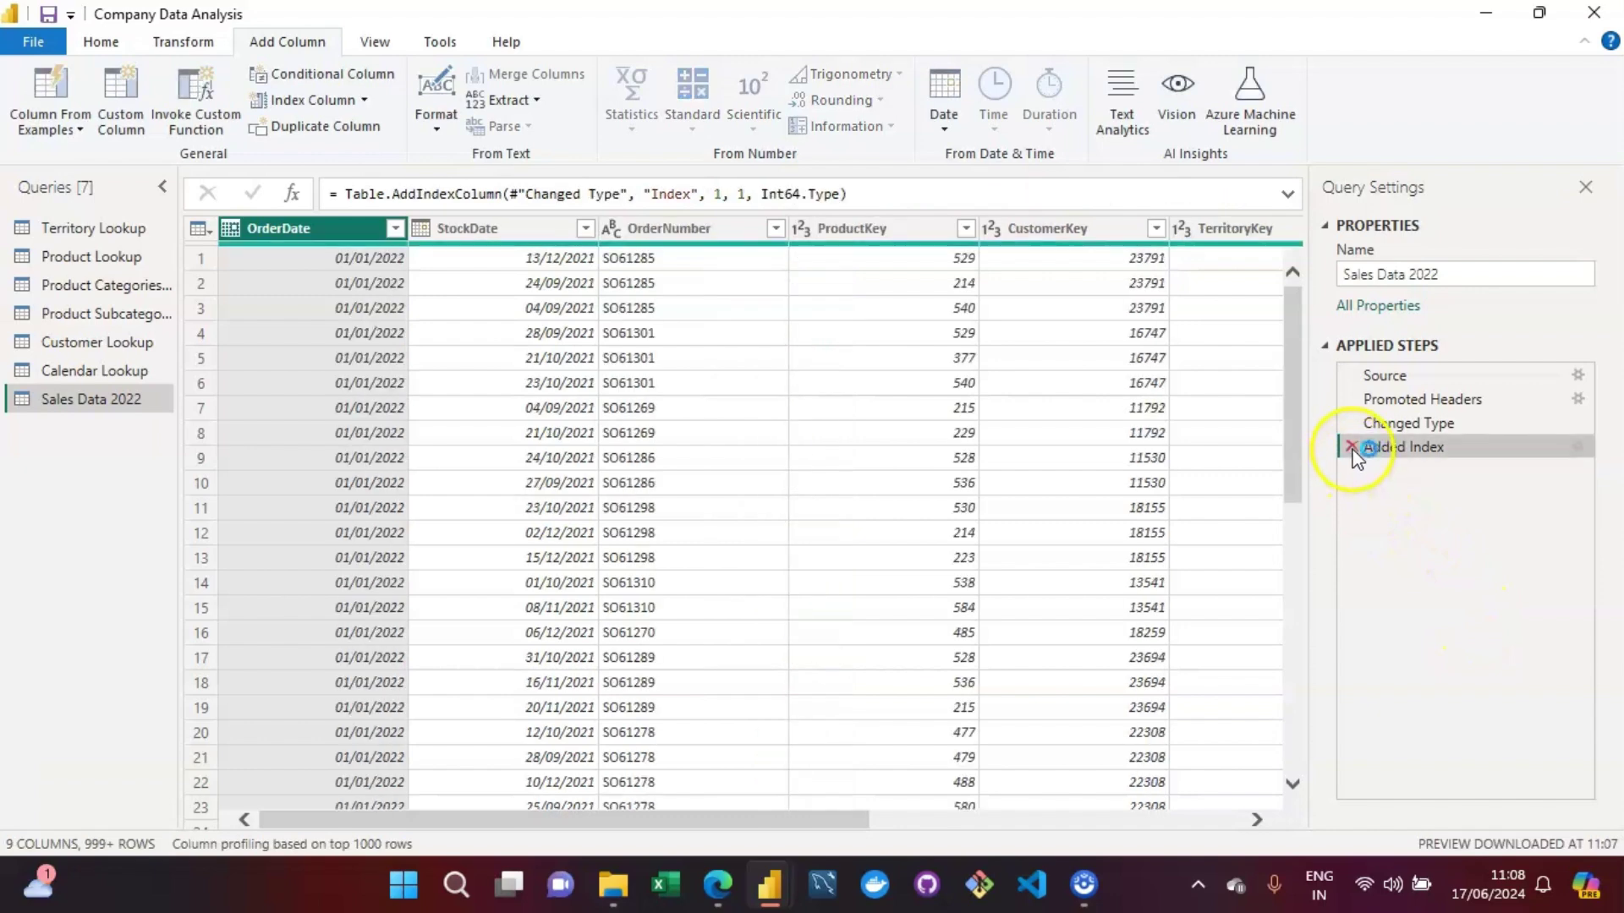
{"action": "left_click", "coordinate": [1352, 447]}
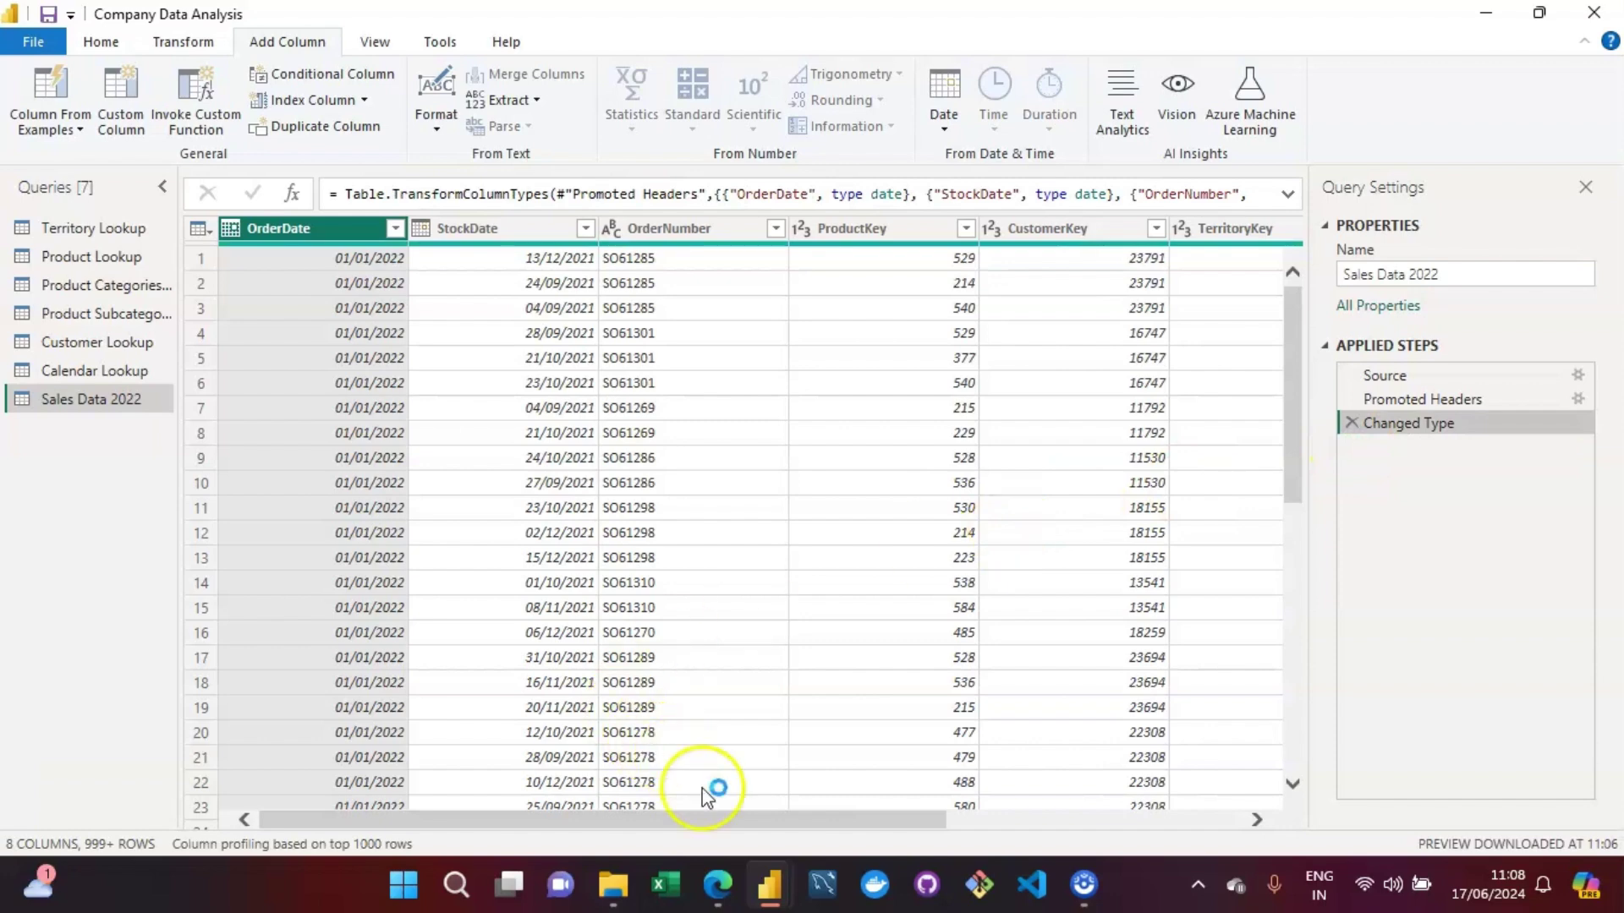
Open the OrderQuantity column's filter list and load its complete set of distinct values.
{"action": "left_click_drag", "start_coordinate": [718, 822], "coordinate": [464, 839]}
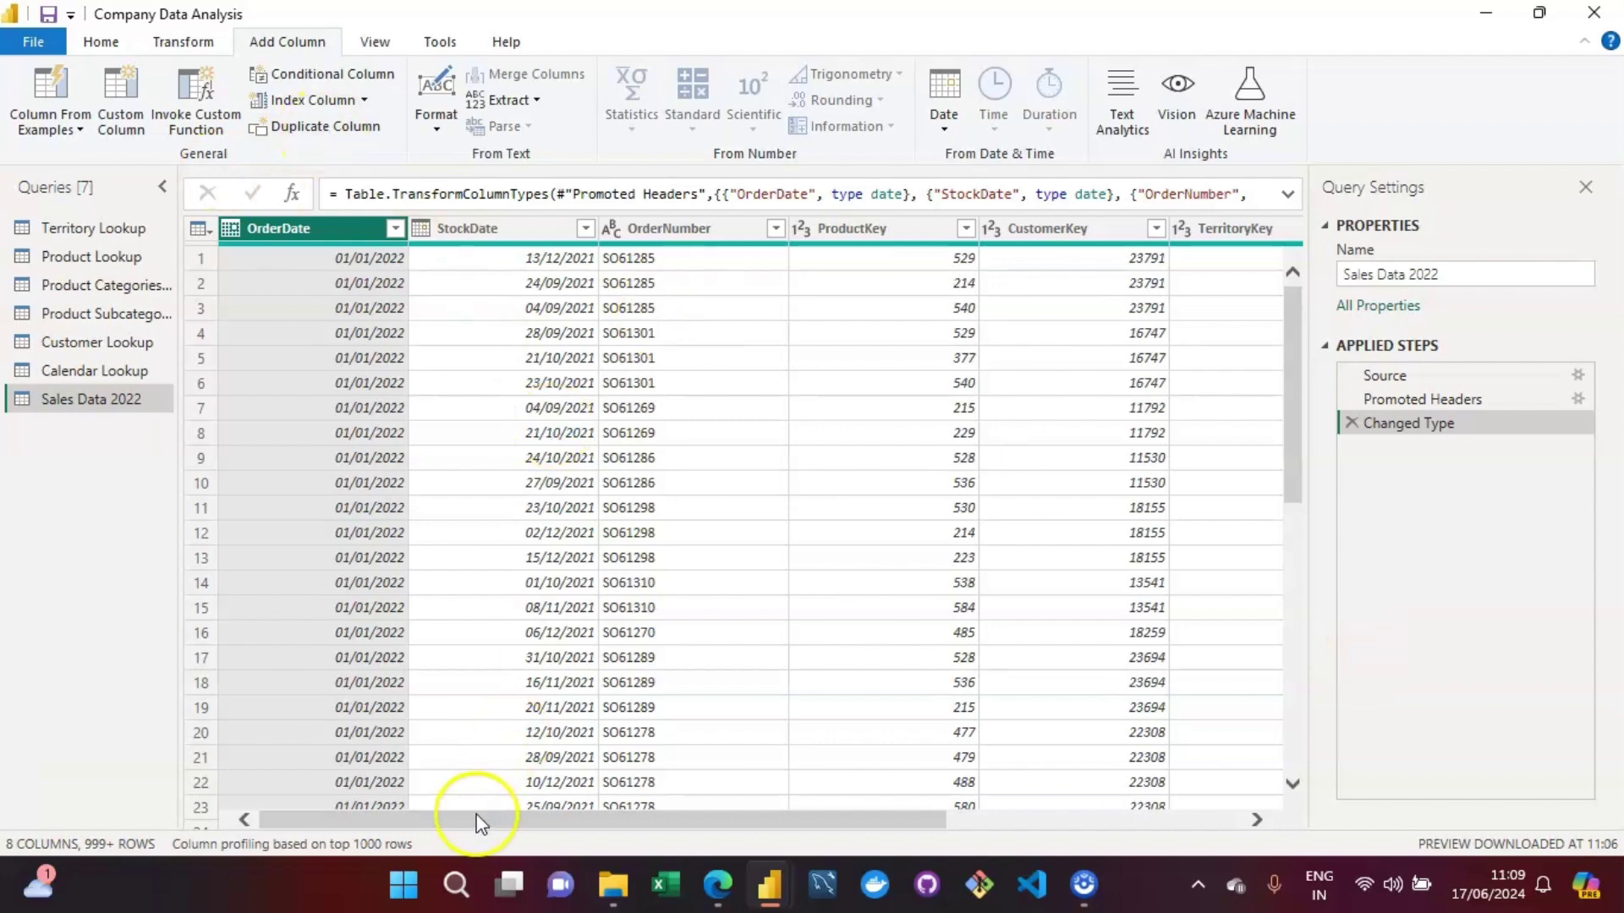
{"action": "left_click_drag", "start_coordinate": [475, 814], "coordinate": [770, 819]}
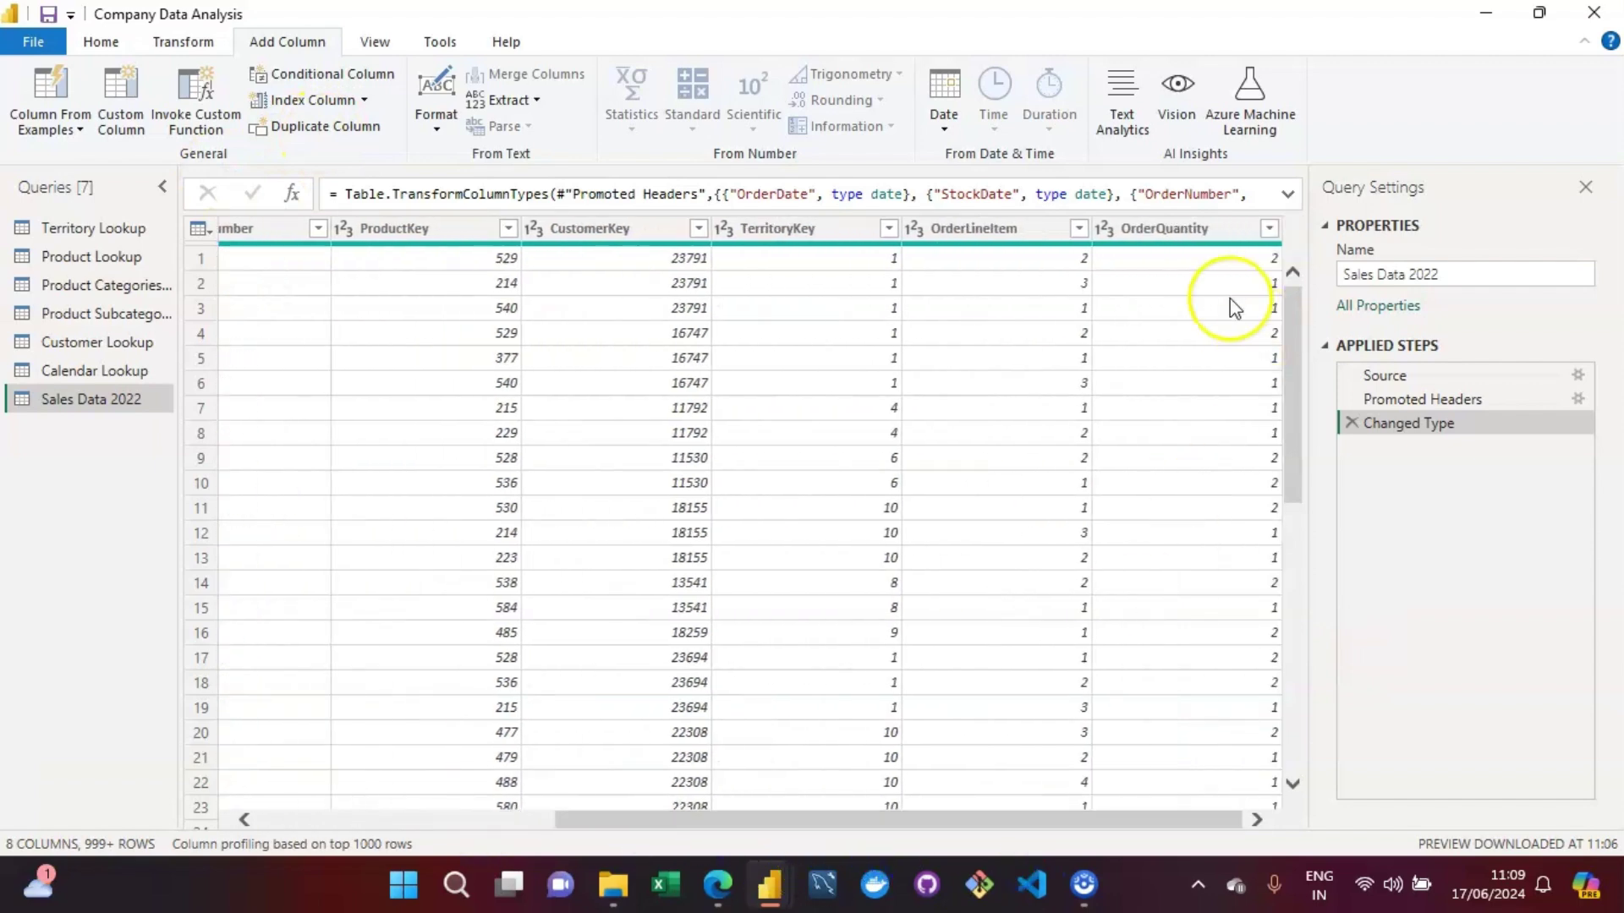
{"action": "left_click", "coordinate": [1271, 228]}
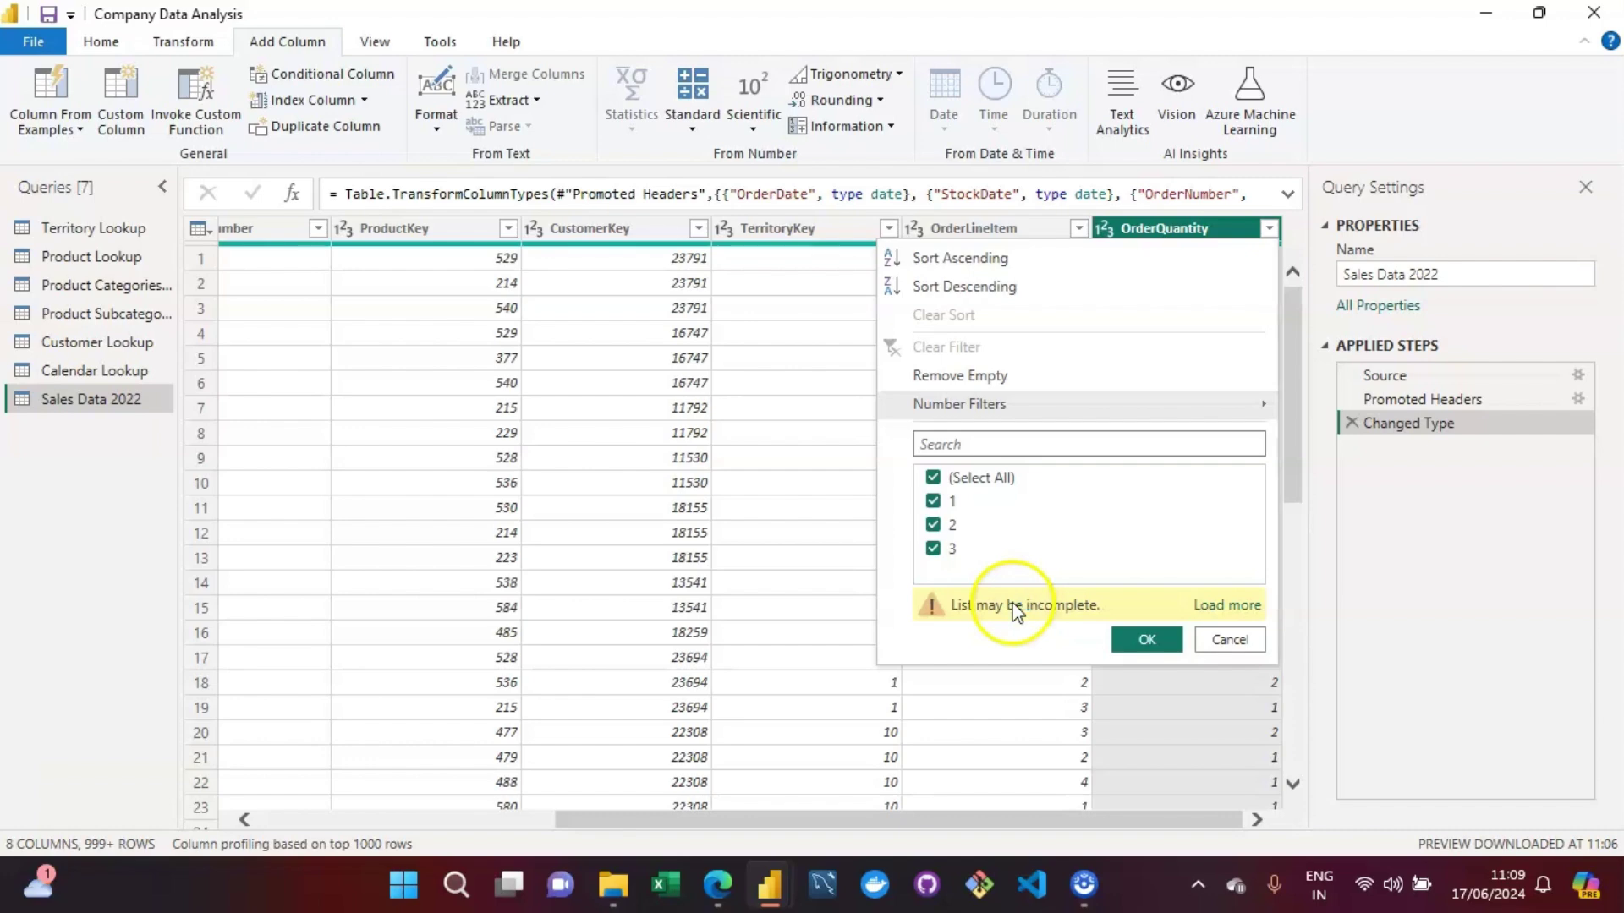
{"action": "left_click", "coordinate": [1227, 606]}
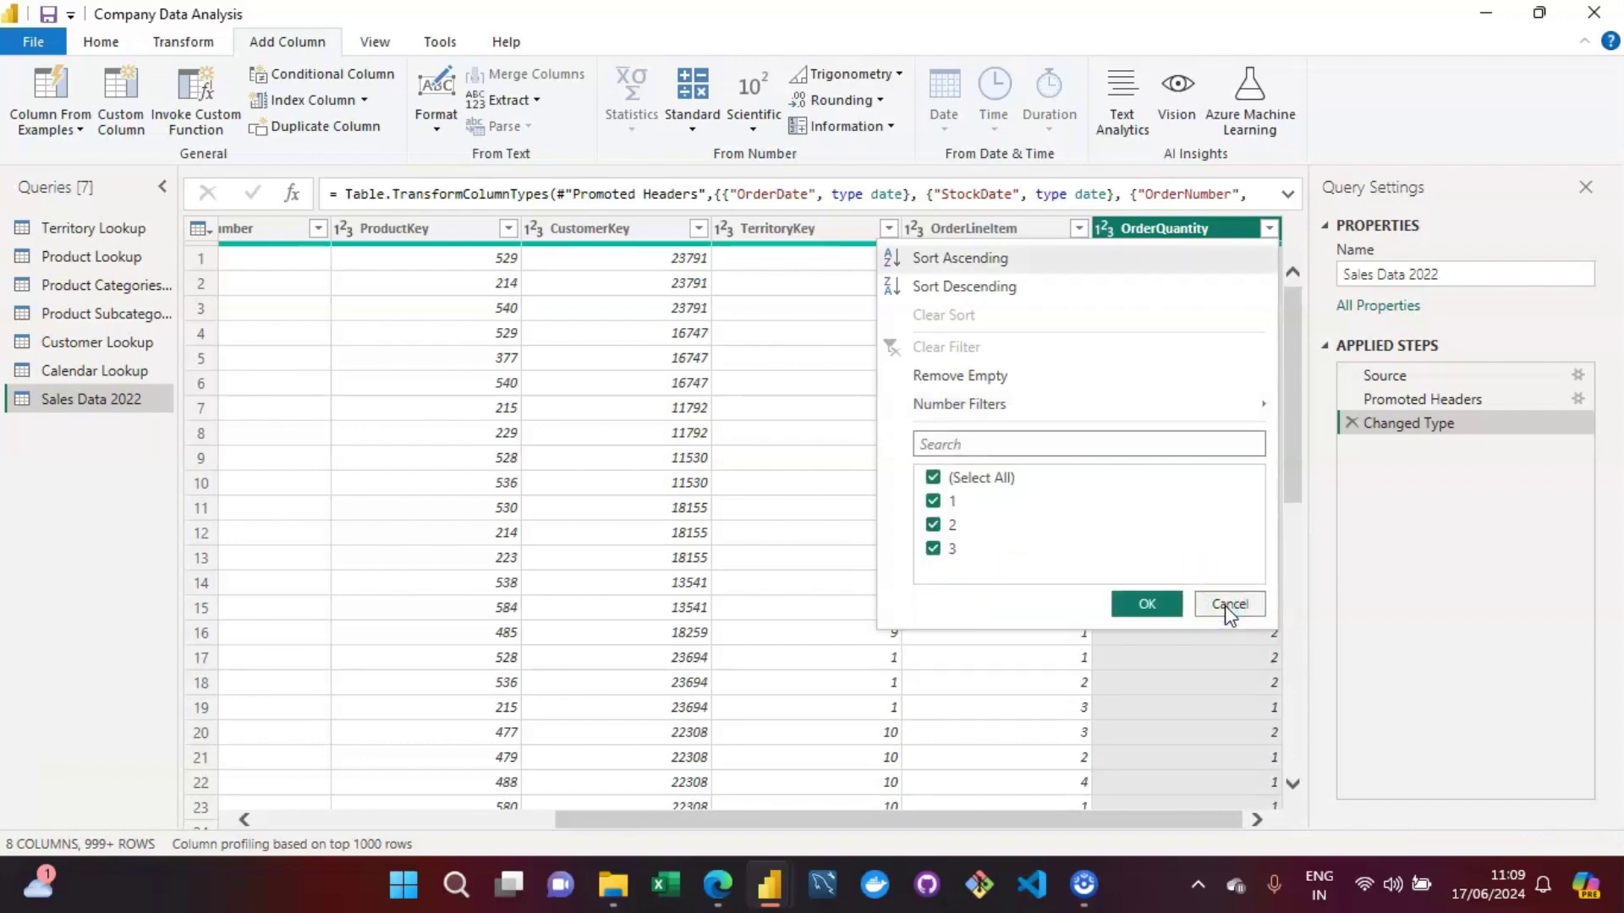
Apply the OrderQuantity filter with all values (1, 2 and 3) selected.
{"action": "left_click", "coordinate": [1147, 603]}
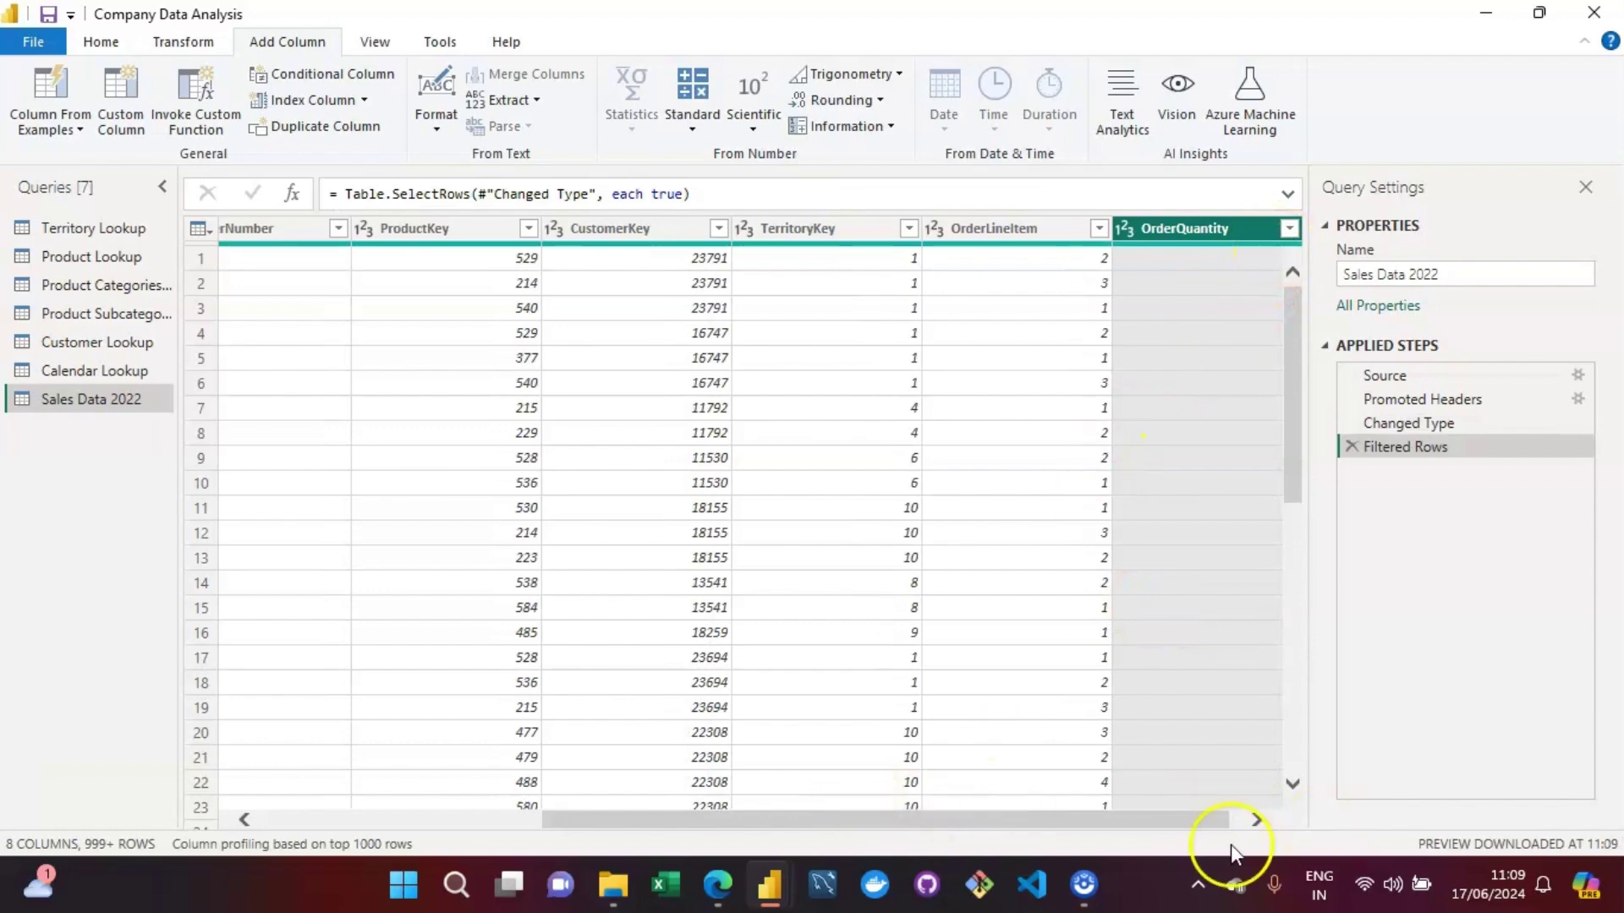
{"action": "scroll", "coordinate": [1040, 820], "scroll_direction": "right", "scroll_amount": 1}
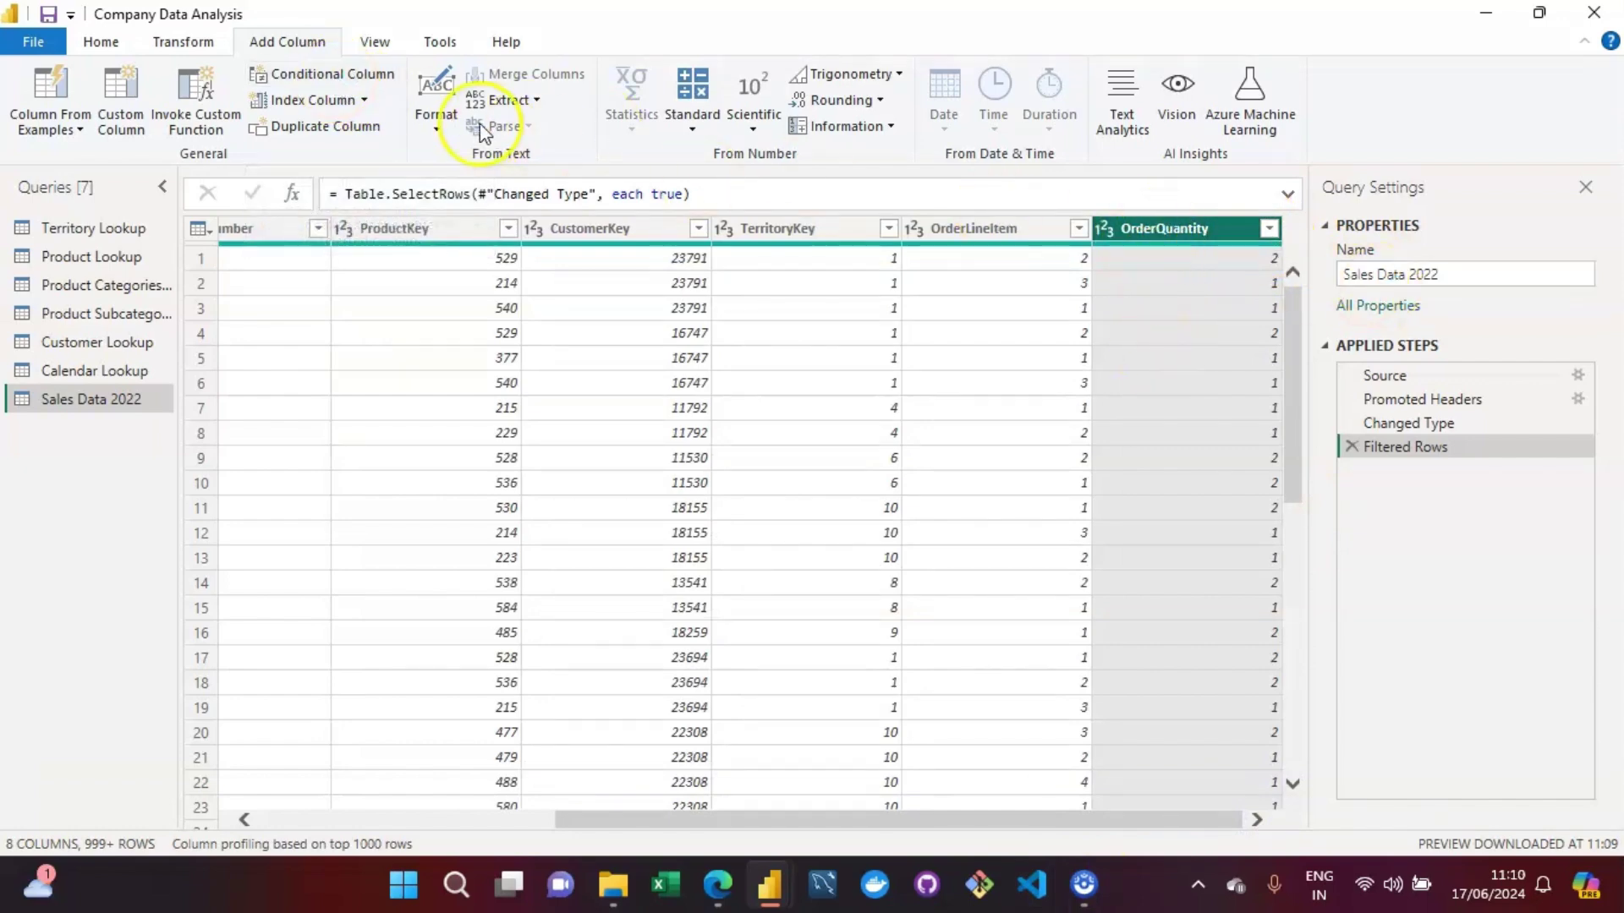
Start a conditional column in the Sales Data 2022 query and name it Quantity Type.
{"action": "left_click", "coordinate": [318, 73]}
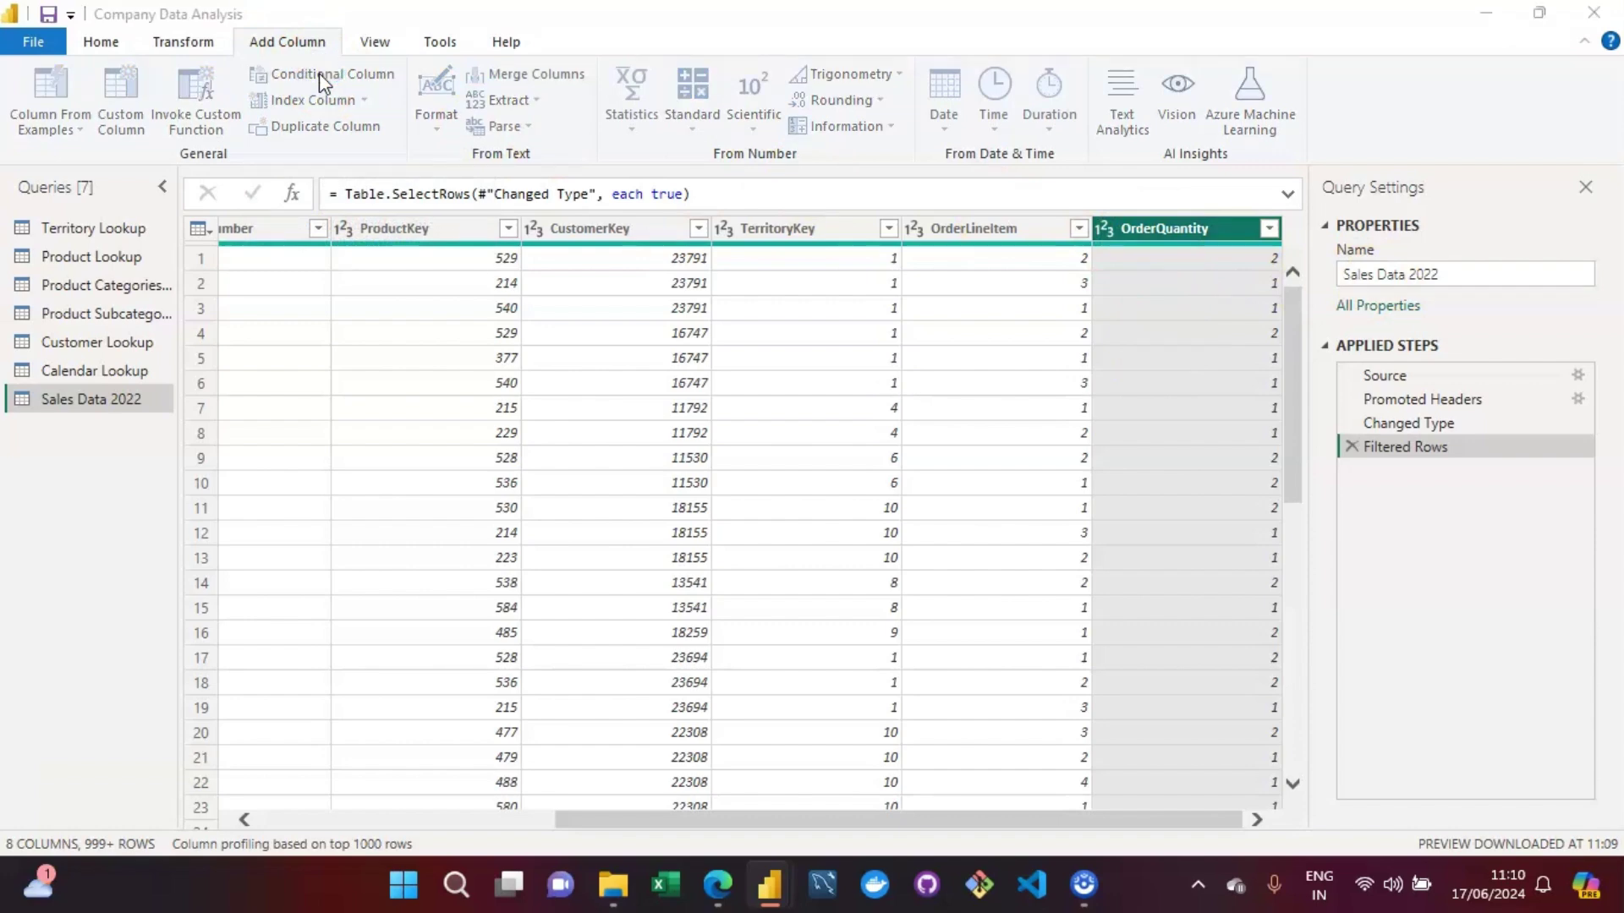
{"action": "left_click", "coordinate": [388, 331]}
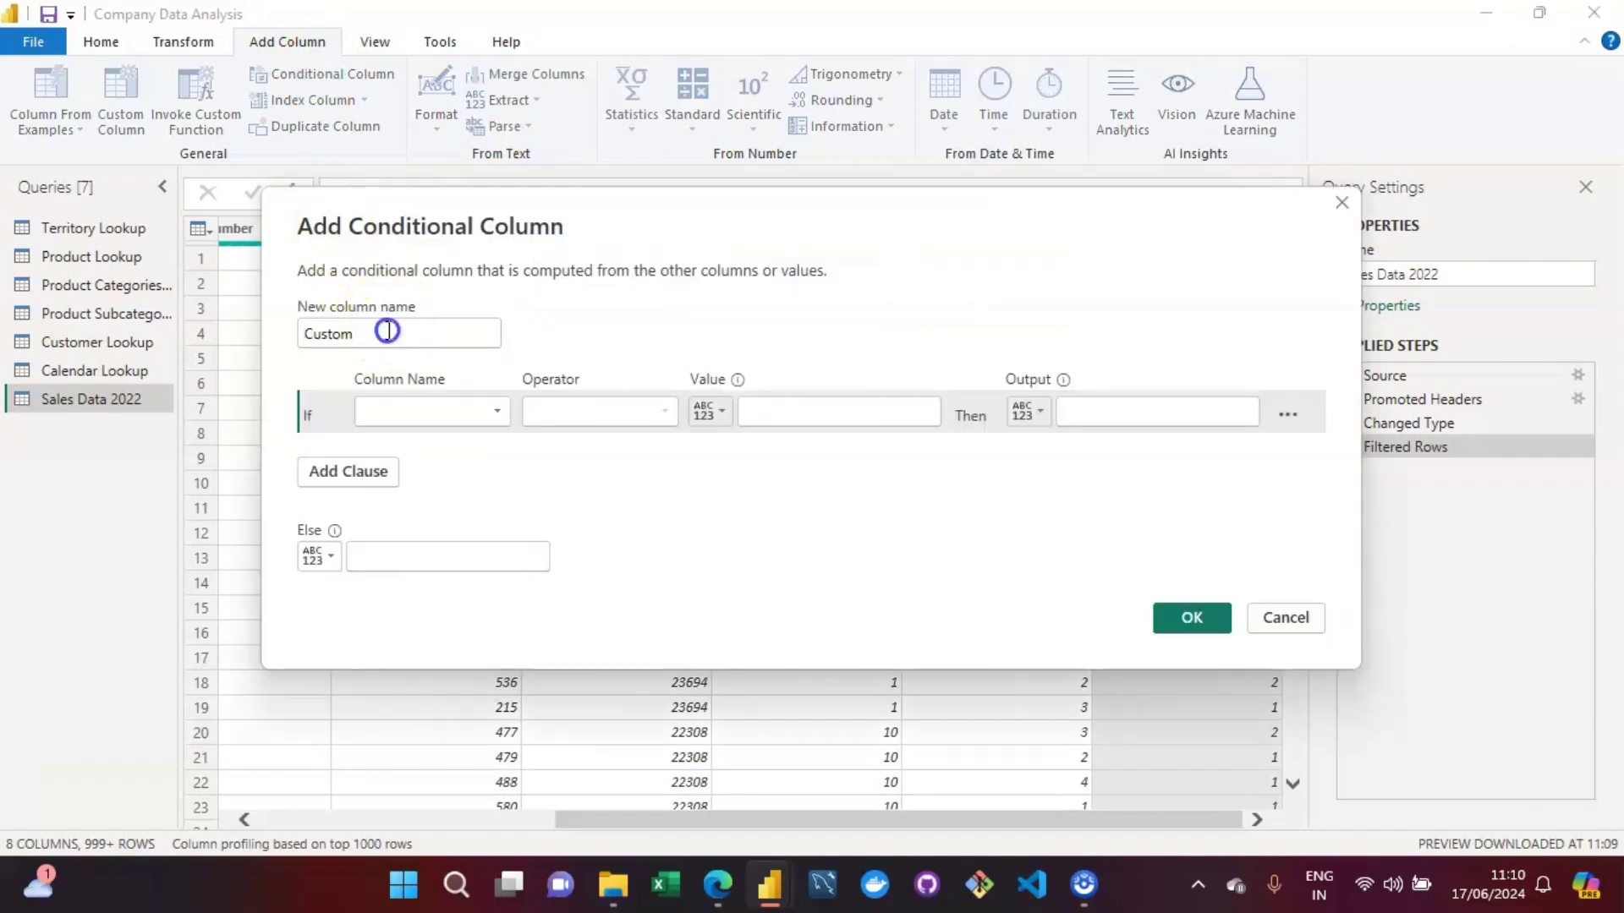
{"action": "left_click_drag", "start_coordinate": [387, 331], "coordinate": [285, 336]}
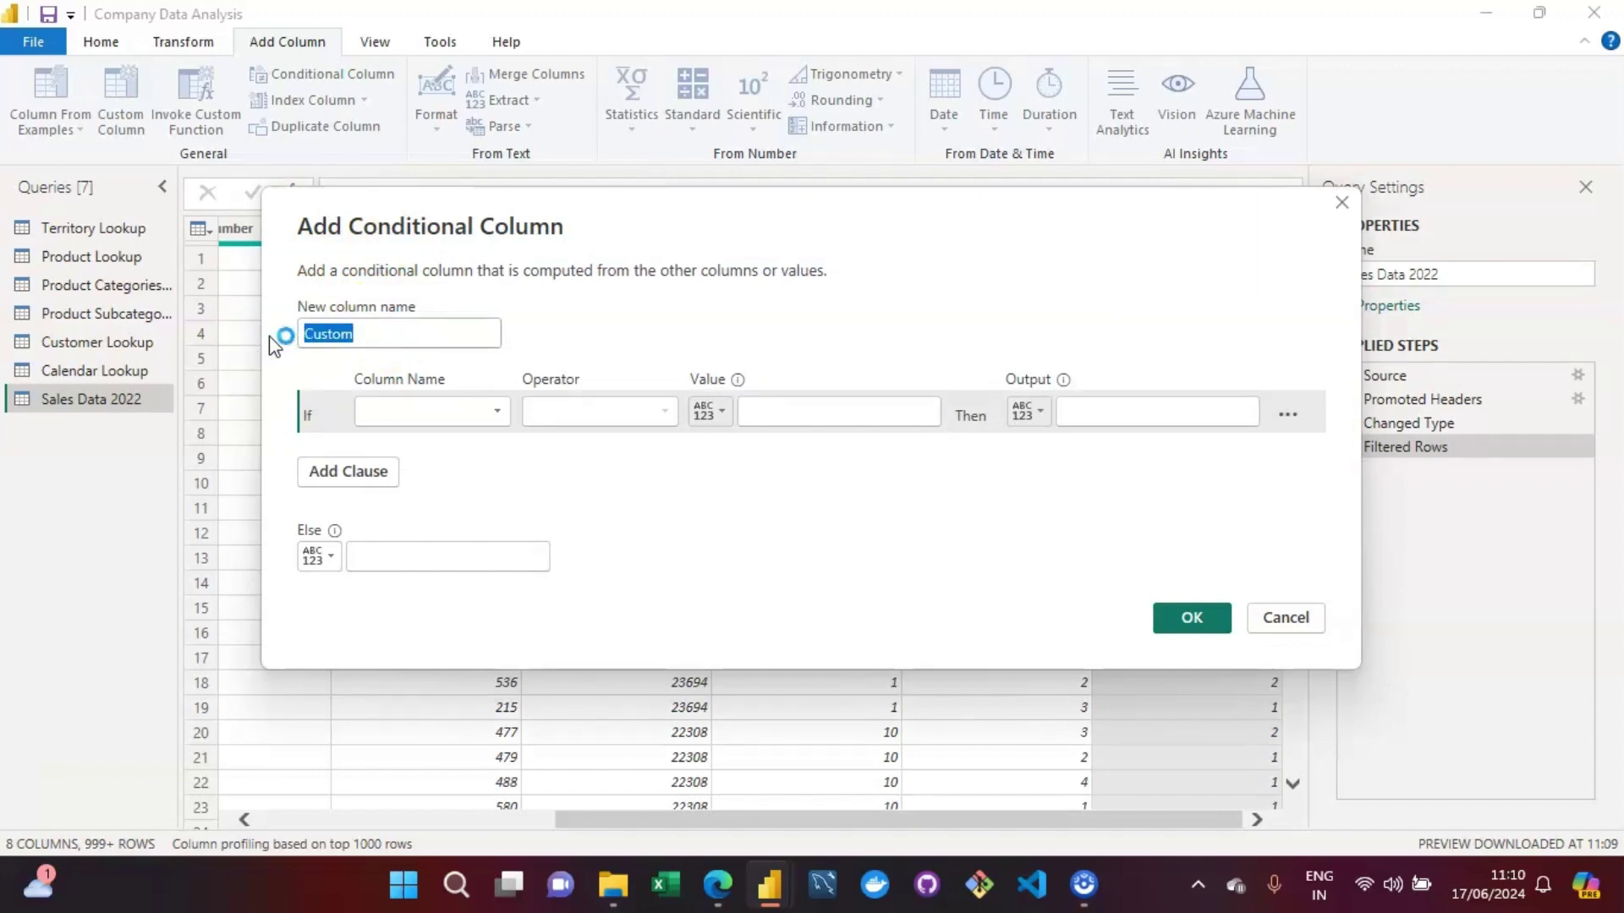
{"action": "type", "text": "Qu"}
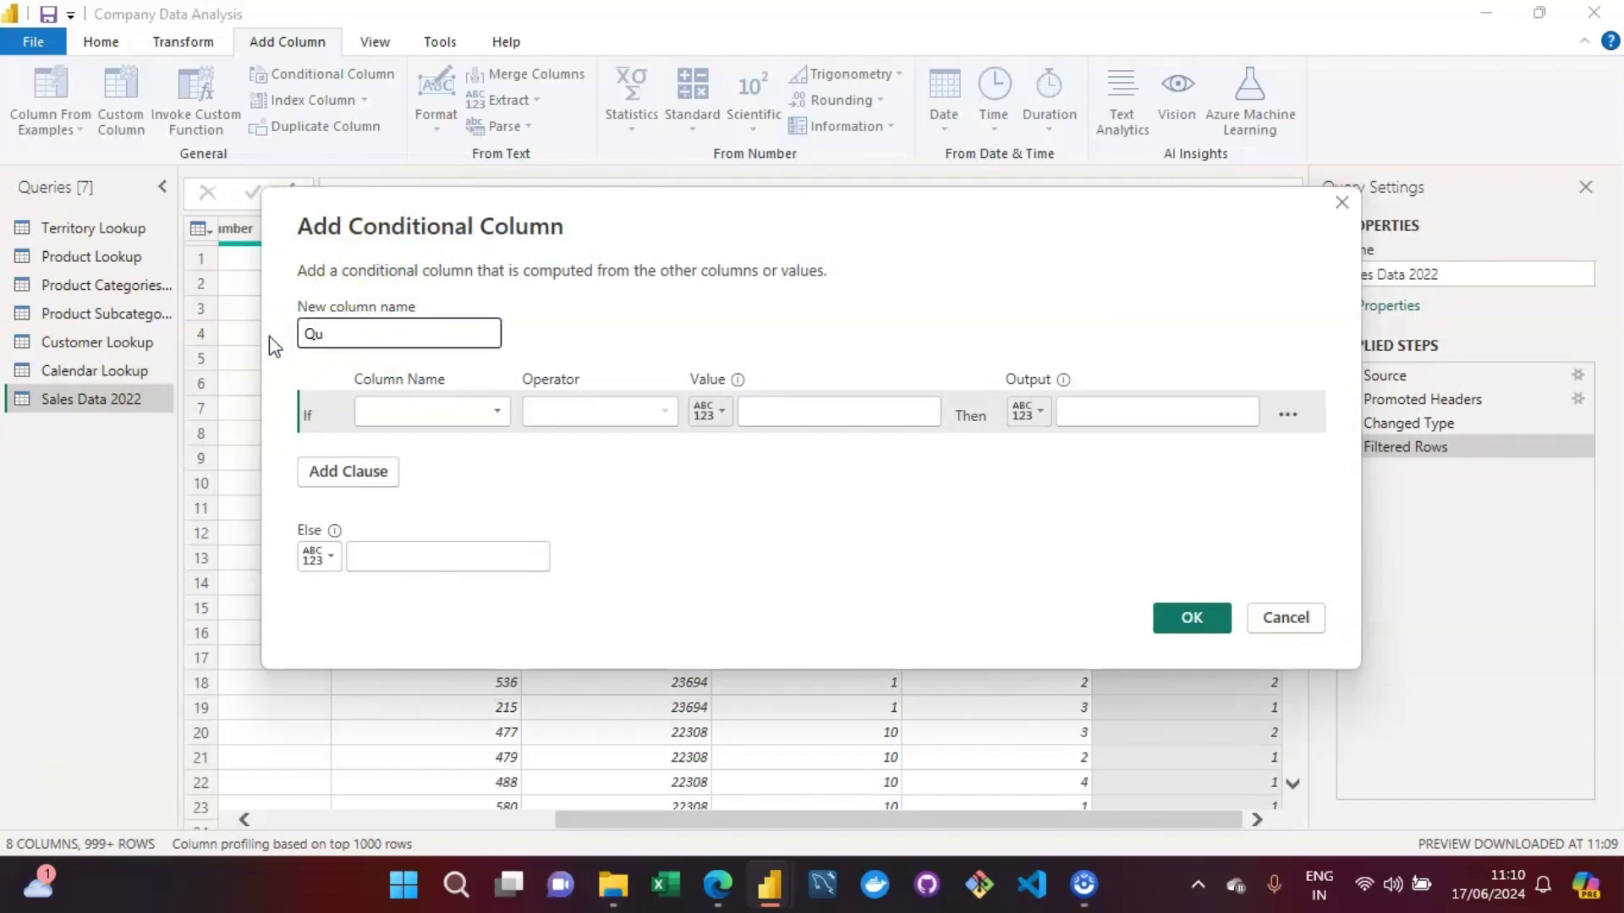
{"action": "type", "text": "antity Type"}
{"action": "left_click", "coordinate": [446, 468]}
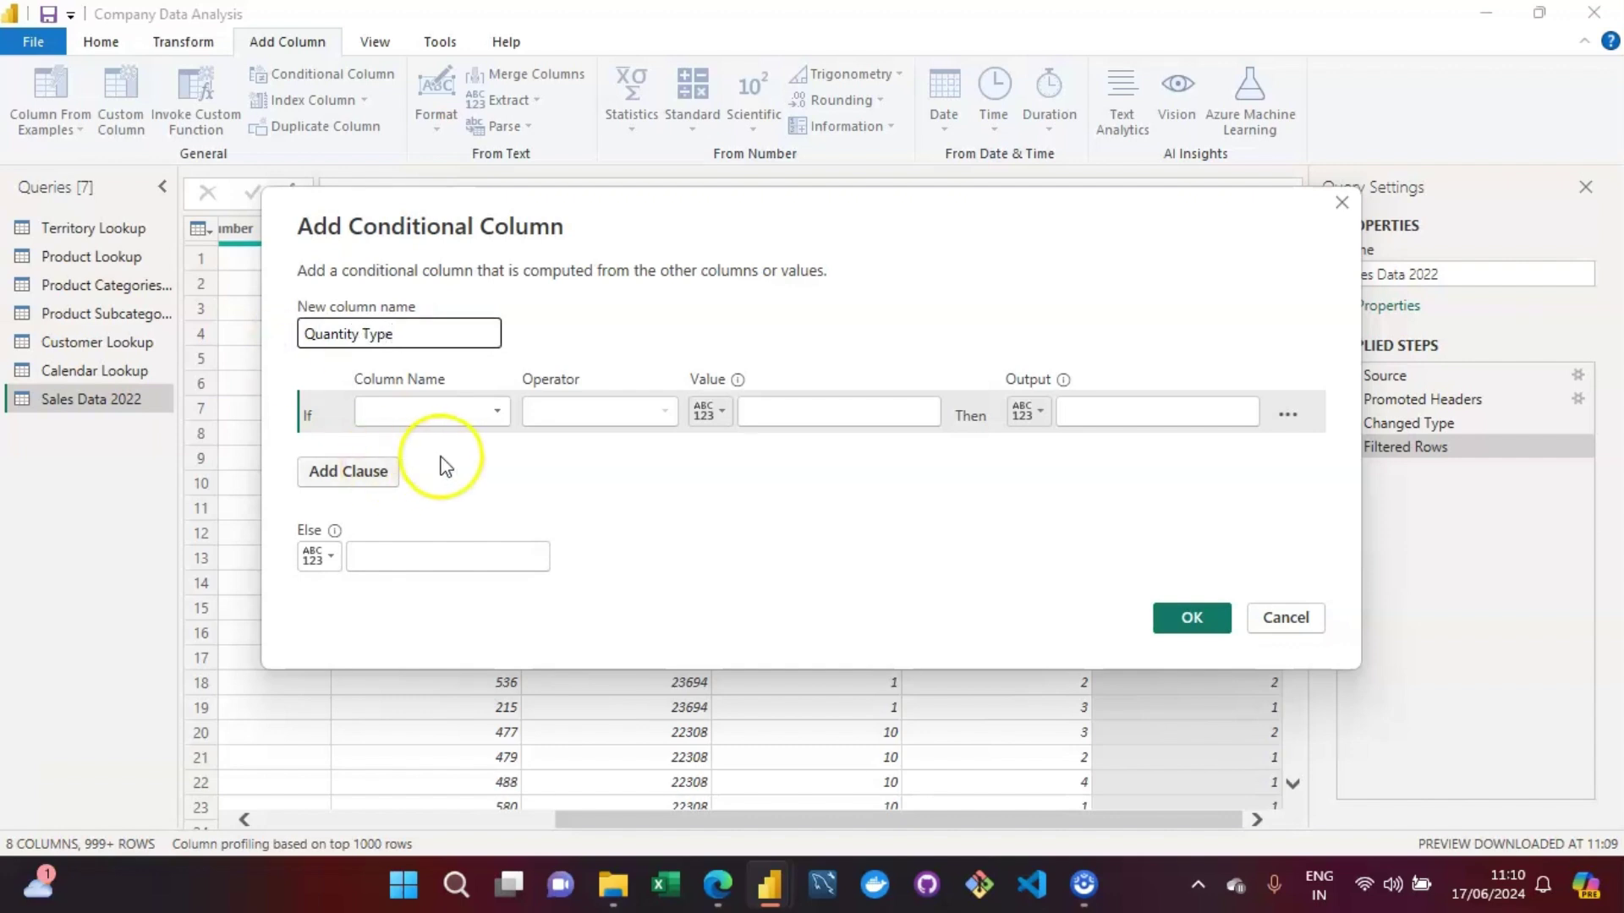
Define the first condition so that OrderQuantity equals 1 outputs "Single Item".
{"action": "left_click", "coordinate": [490, 416]}
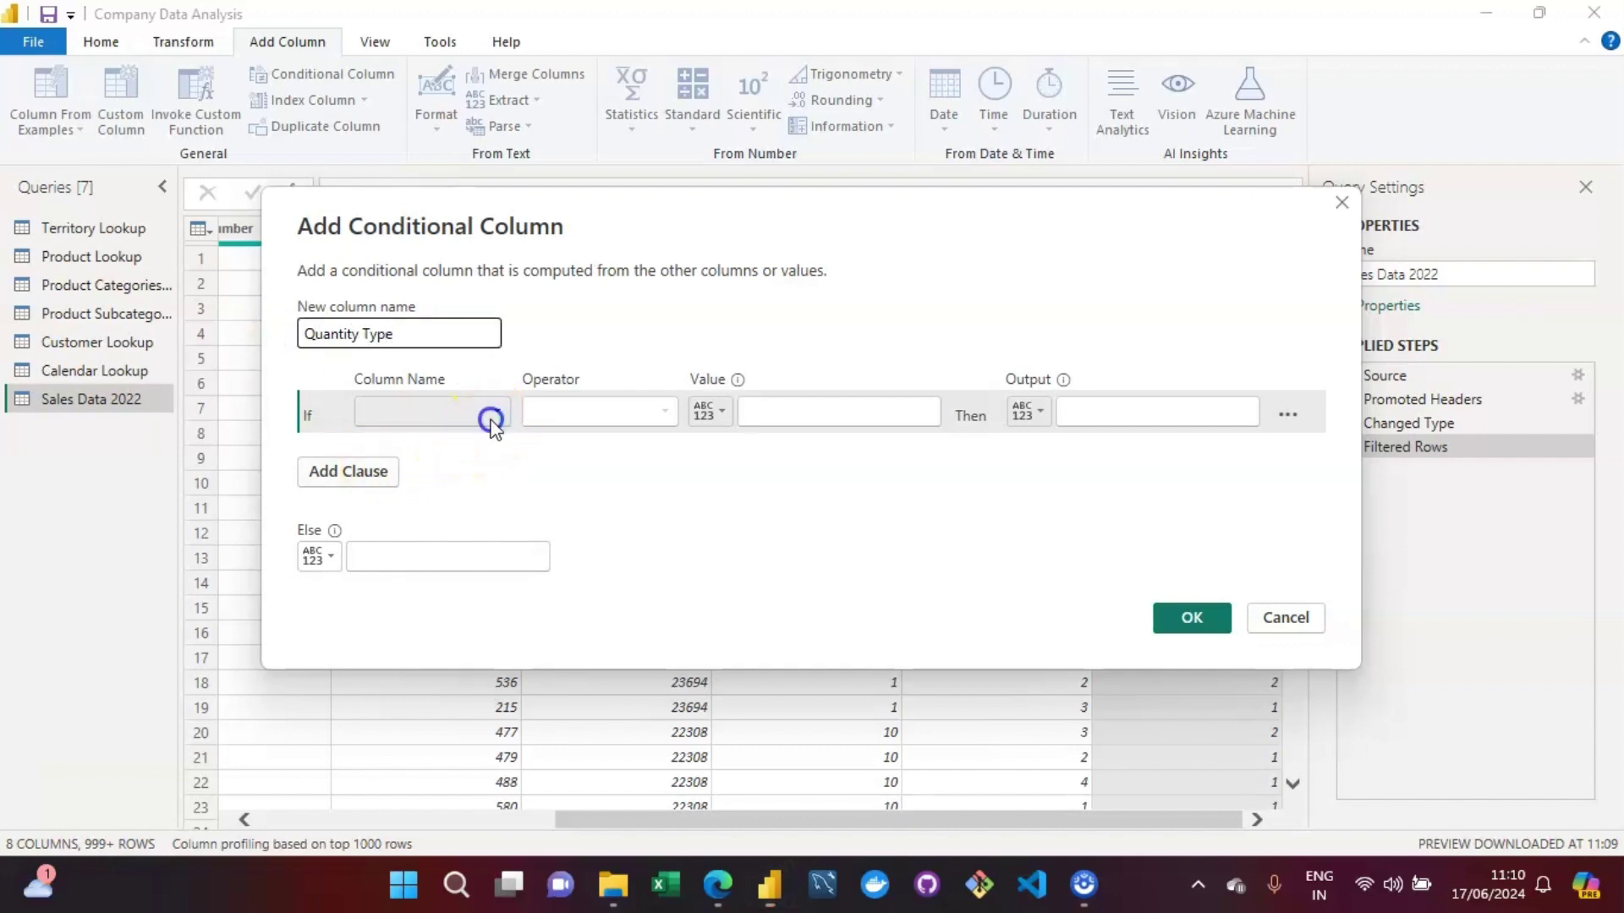
{"action": "left_click", "coordinate": [439, 606]}
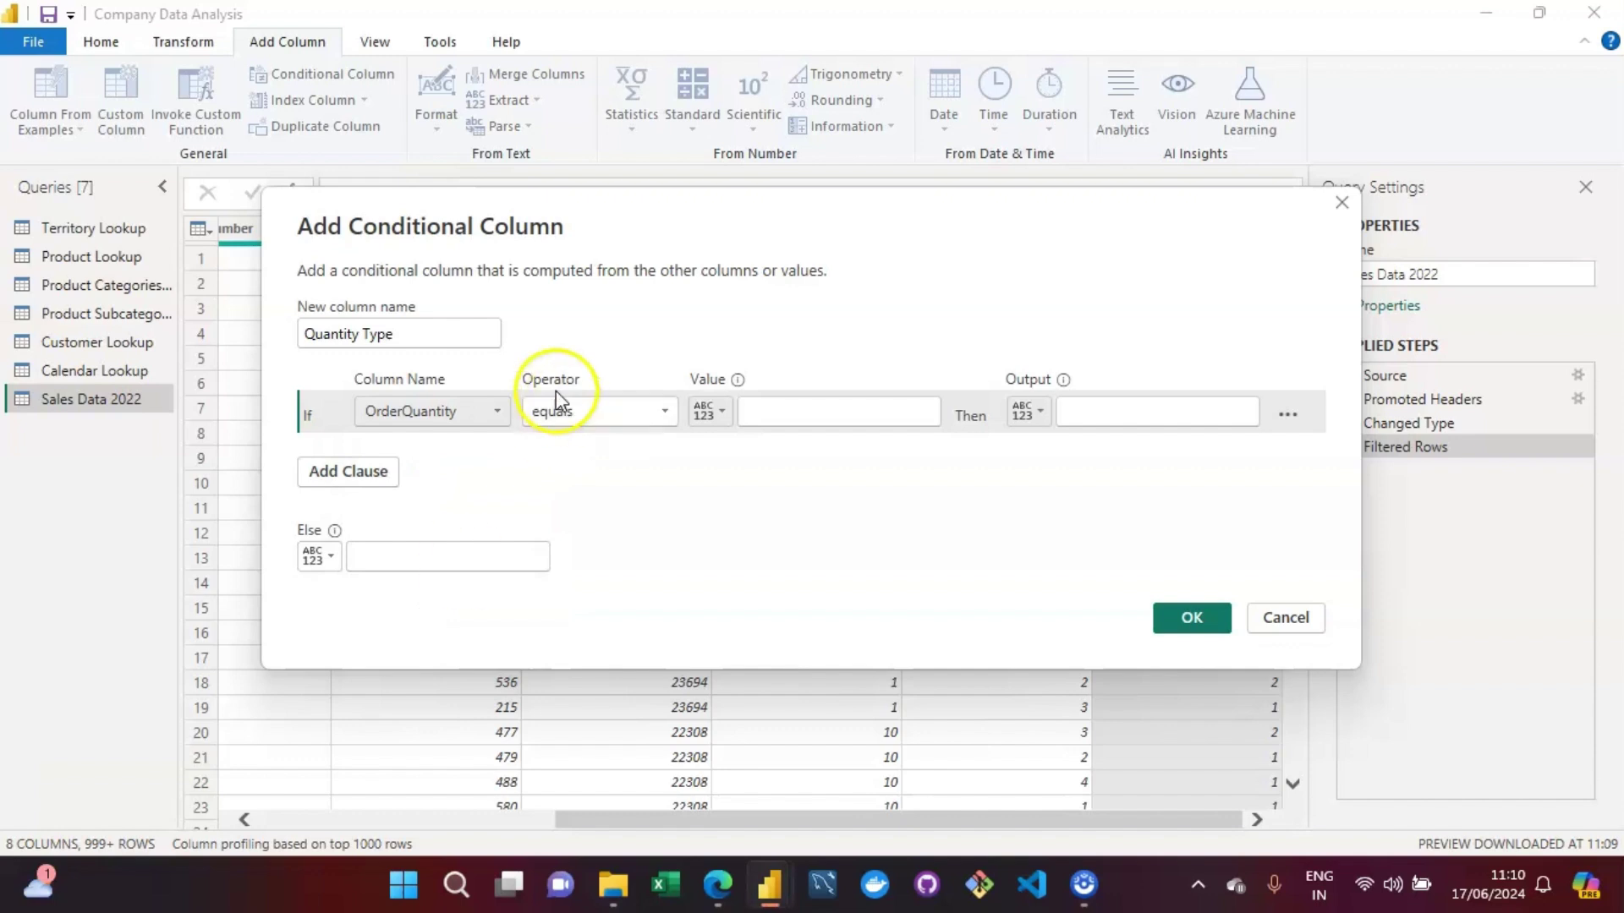
{"action": "left_click", "coordinate": [435, 410]}
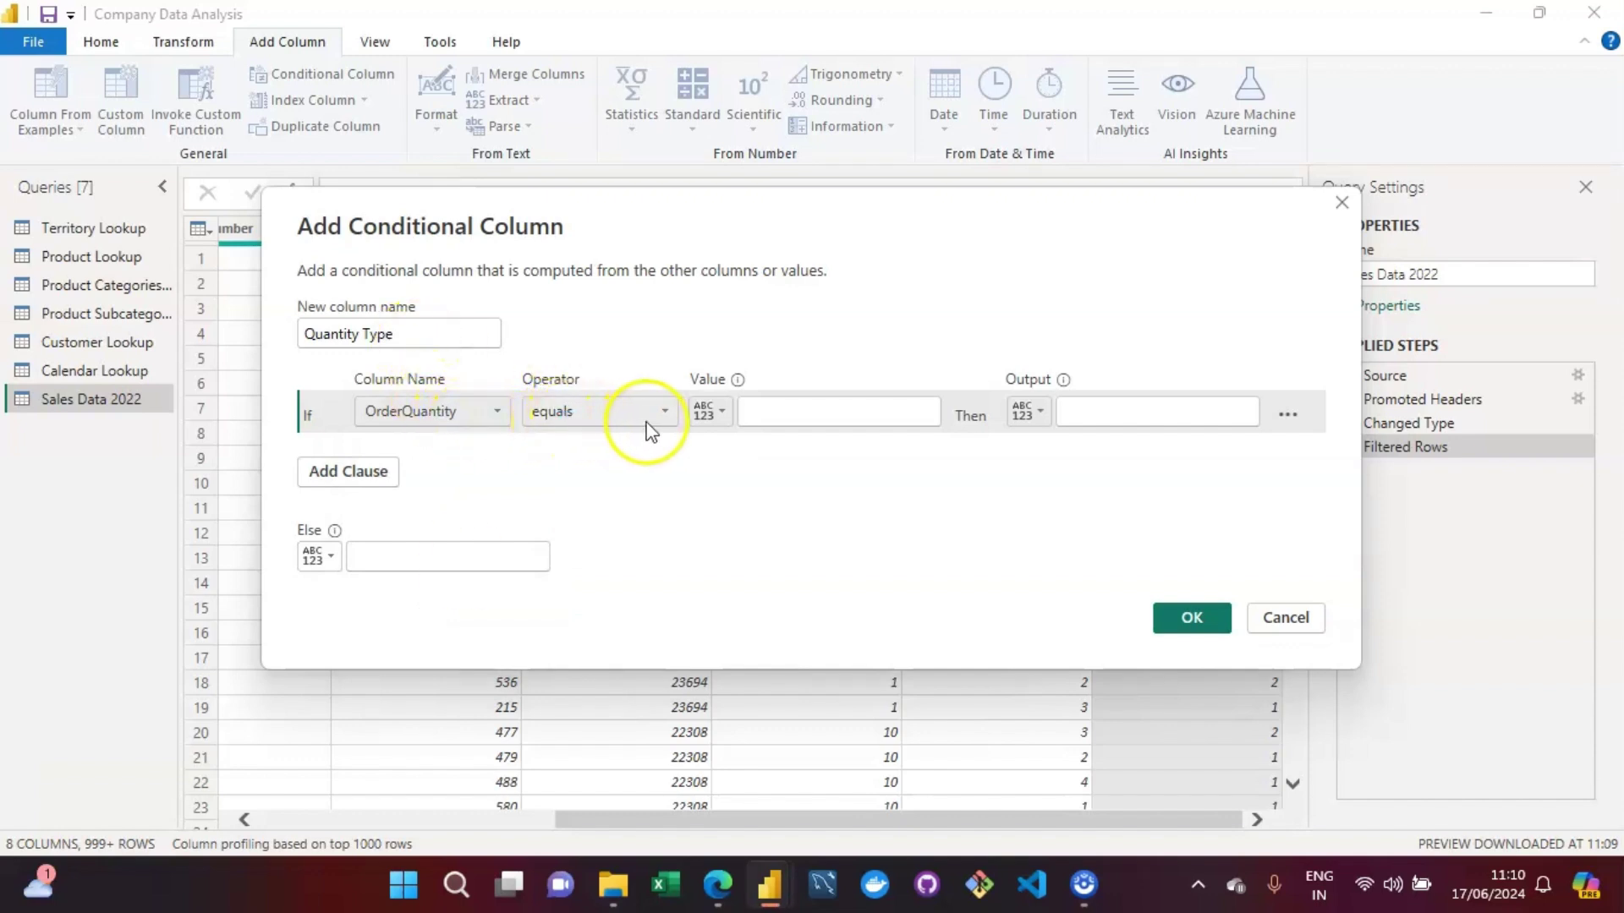
{"action": "left_click", "coordinate": [799, 418]}
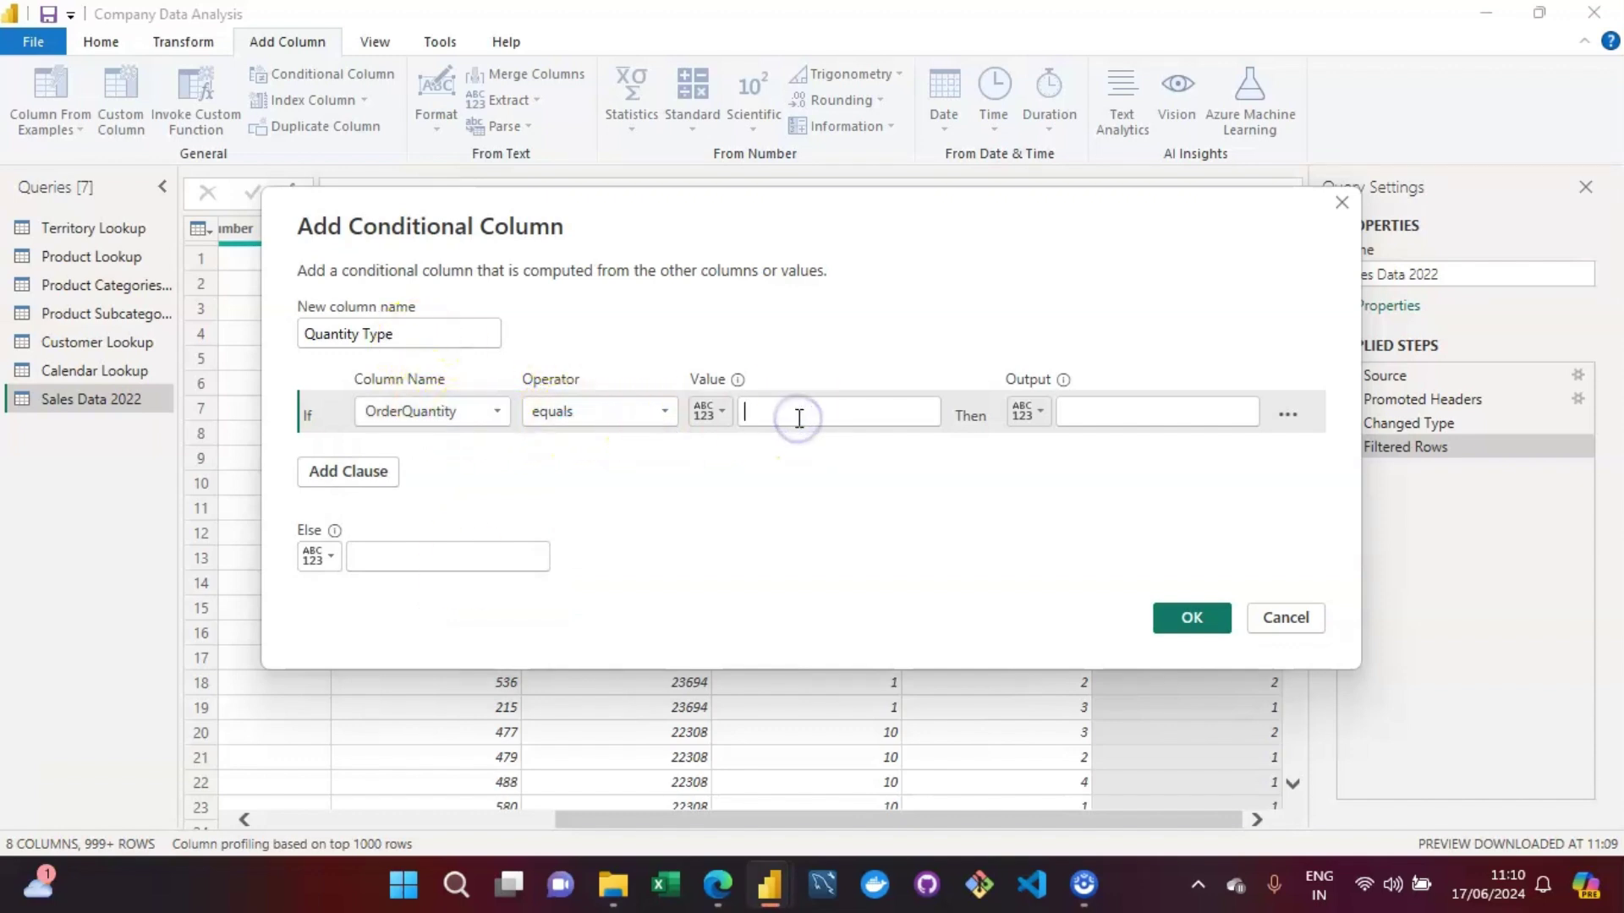
{"action": "type", "text": "1"}
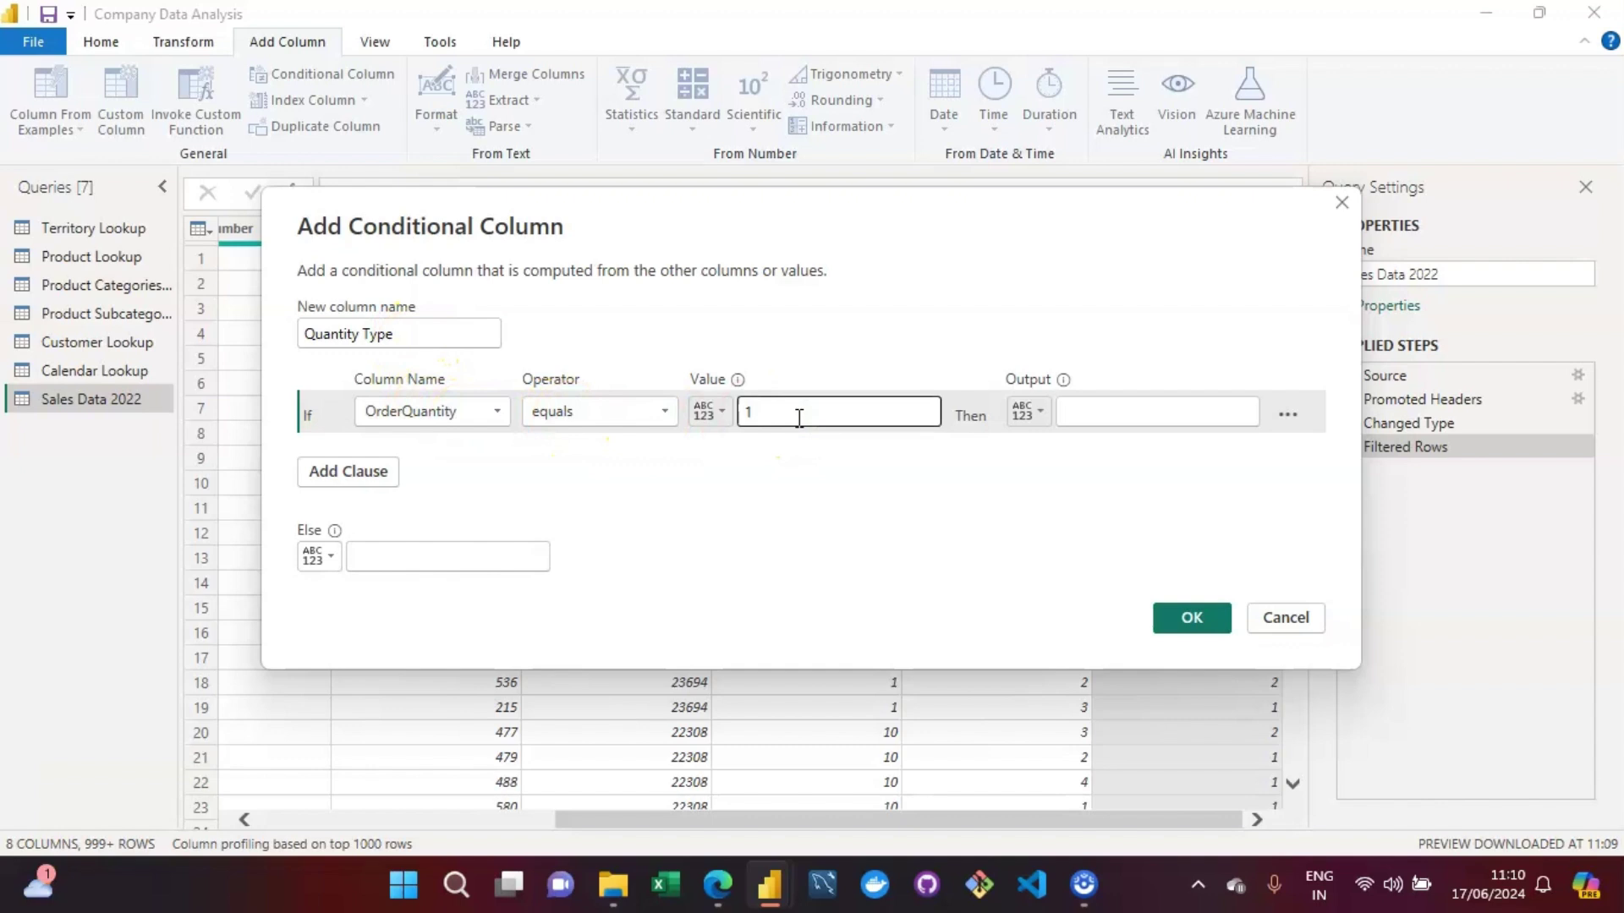
{"action": "left_click", "coordinate": [1133, 418]}
{"action": "left_click", "coordinate": [1032, 412]}
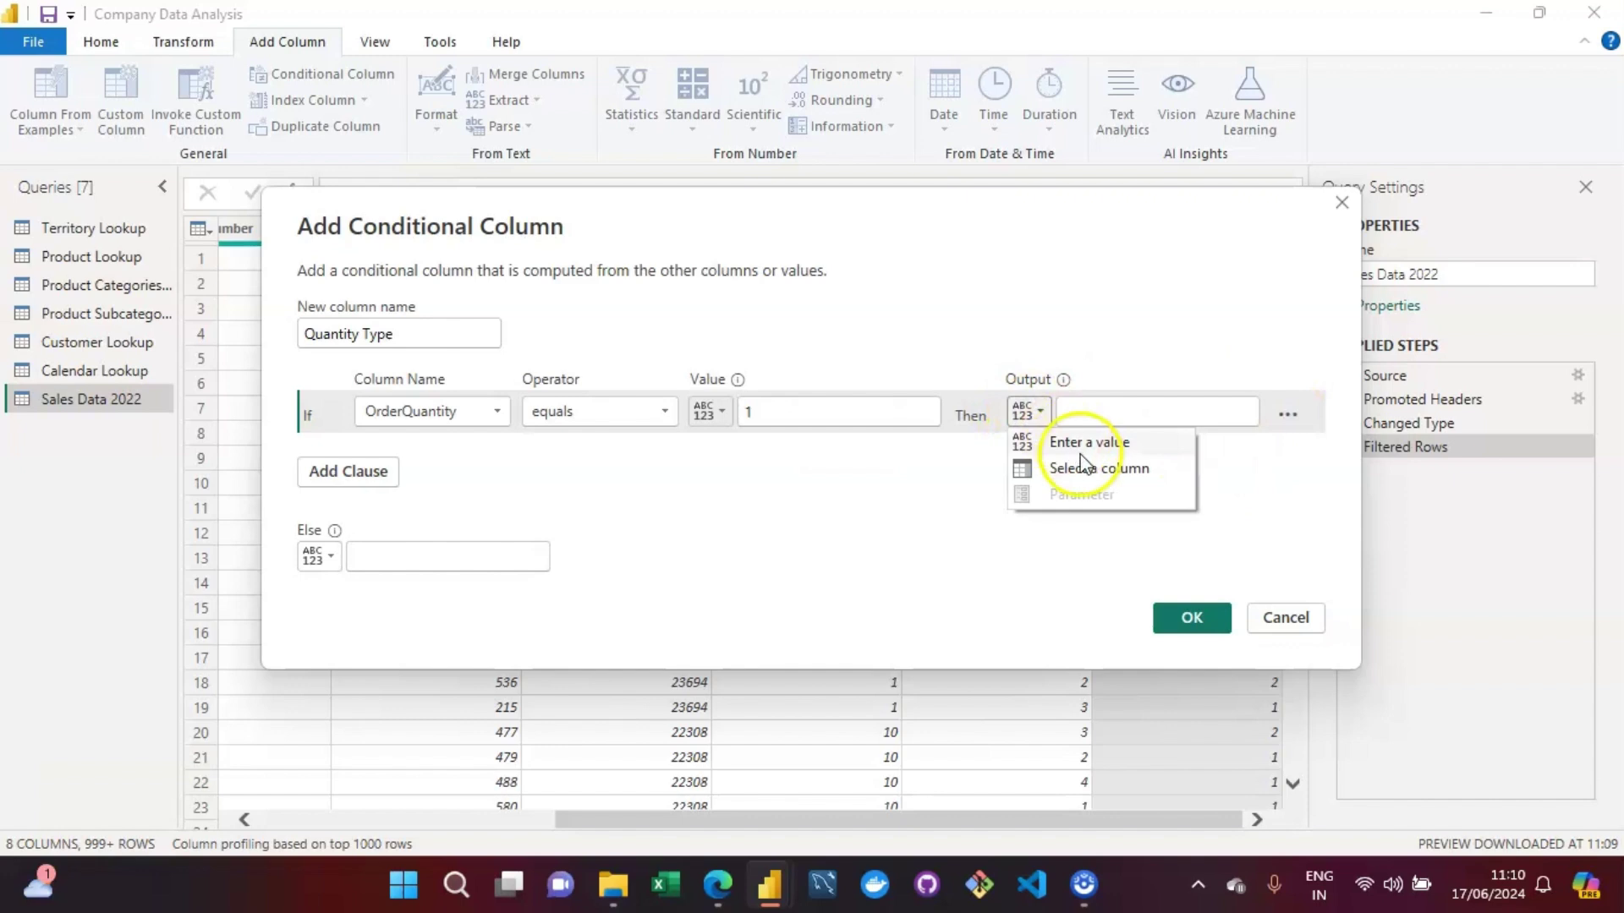
{"action": "left_click", "coordinate": [1111, 419]}
{"action": "type", "text": "S"}
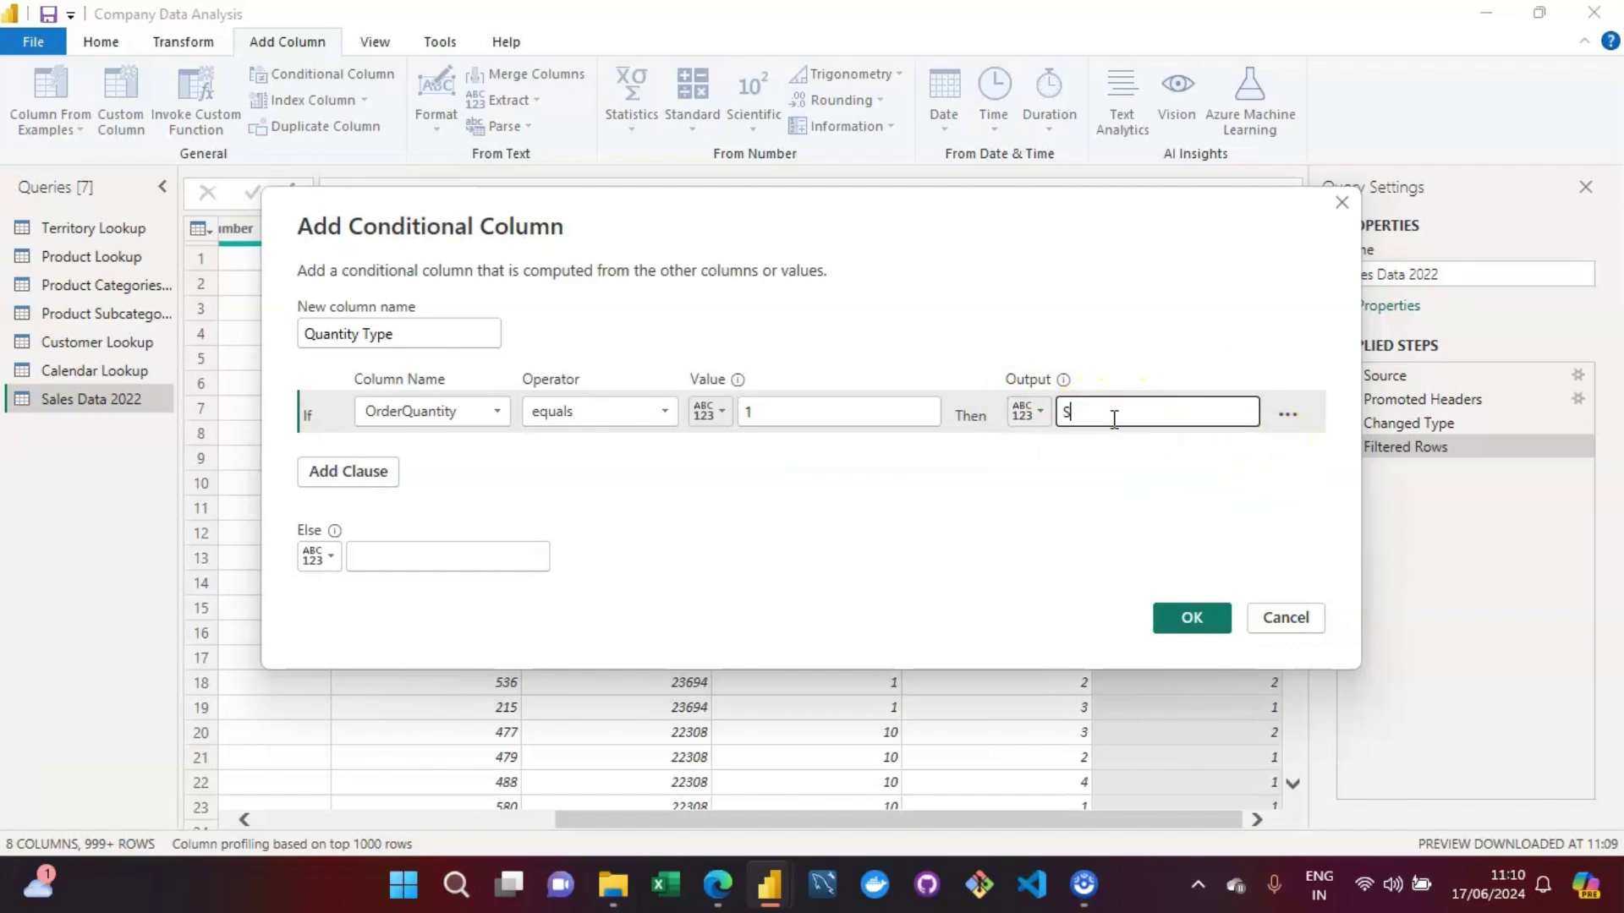
{"action": "type", "text": "ingle "}
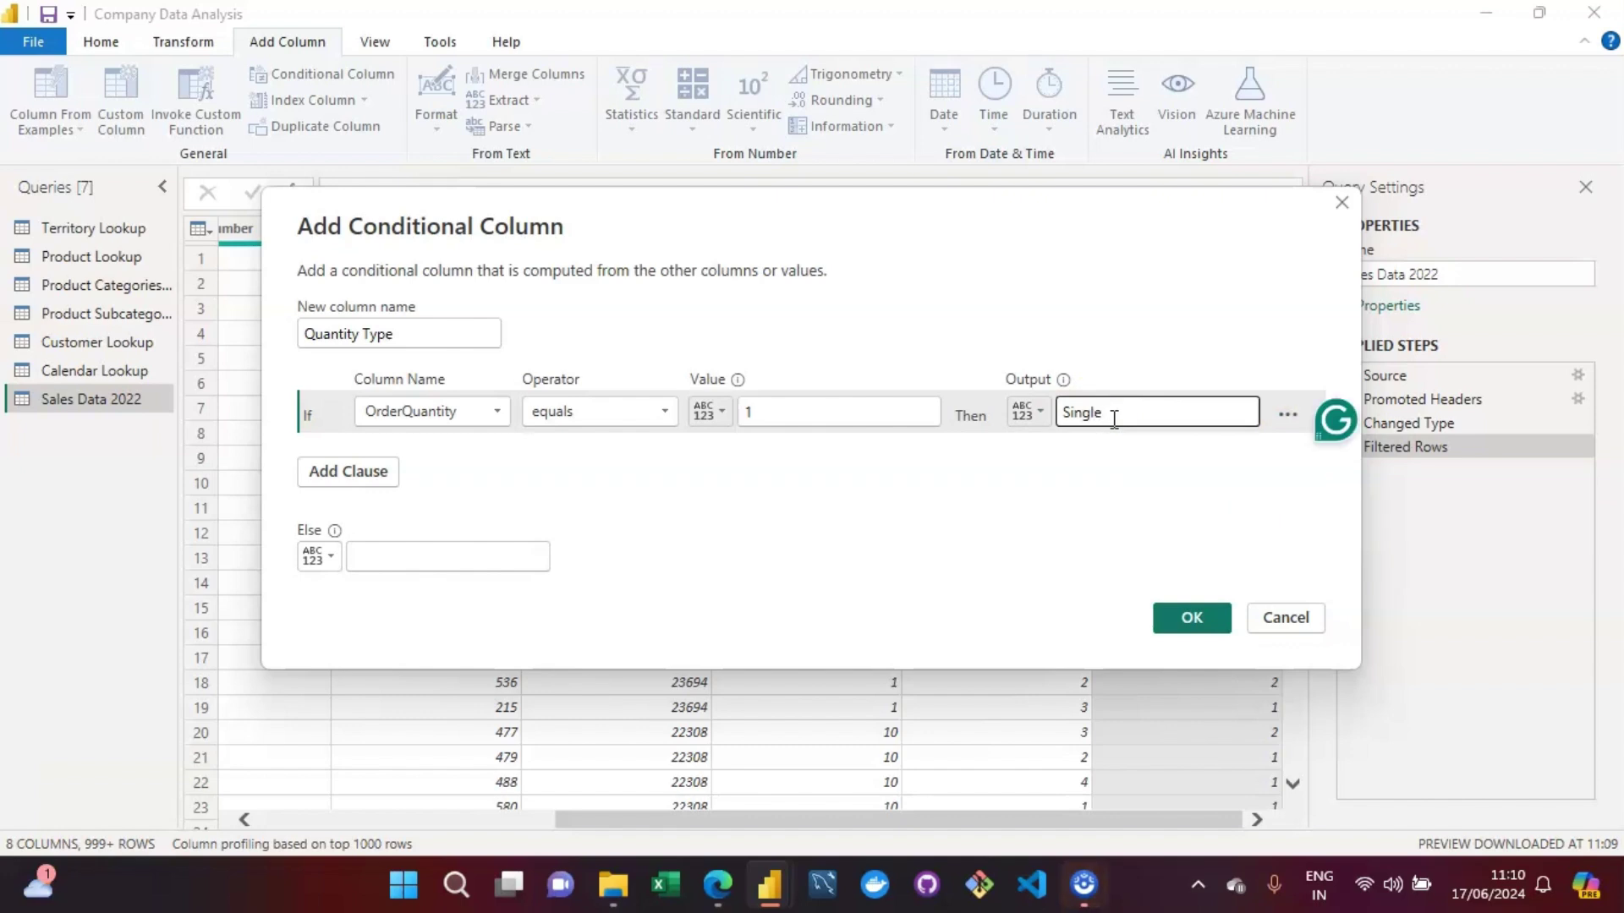
{"action": "type", "text": "Item"}
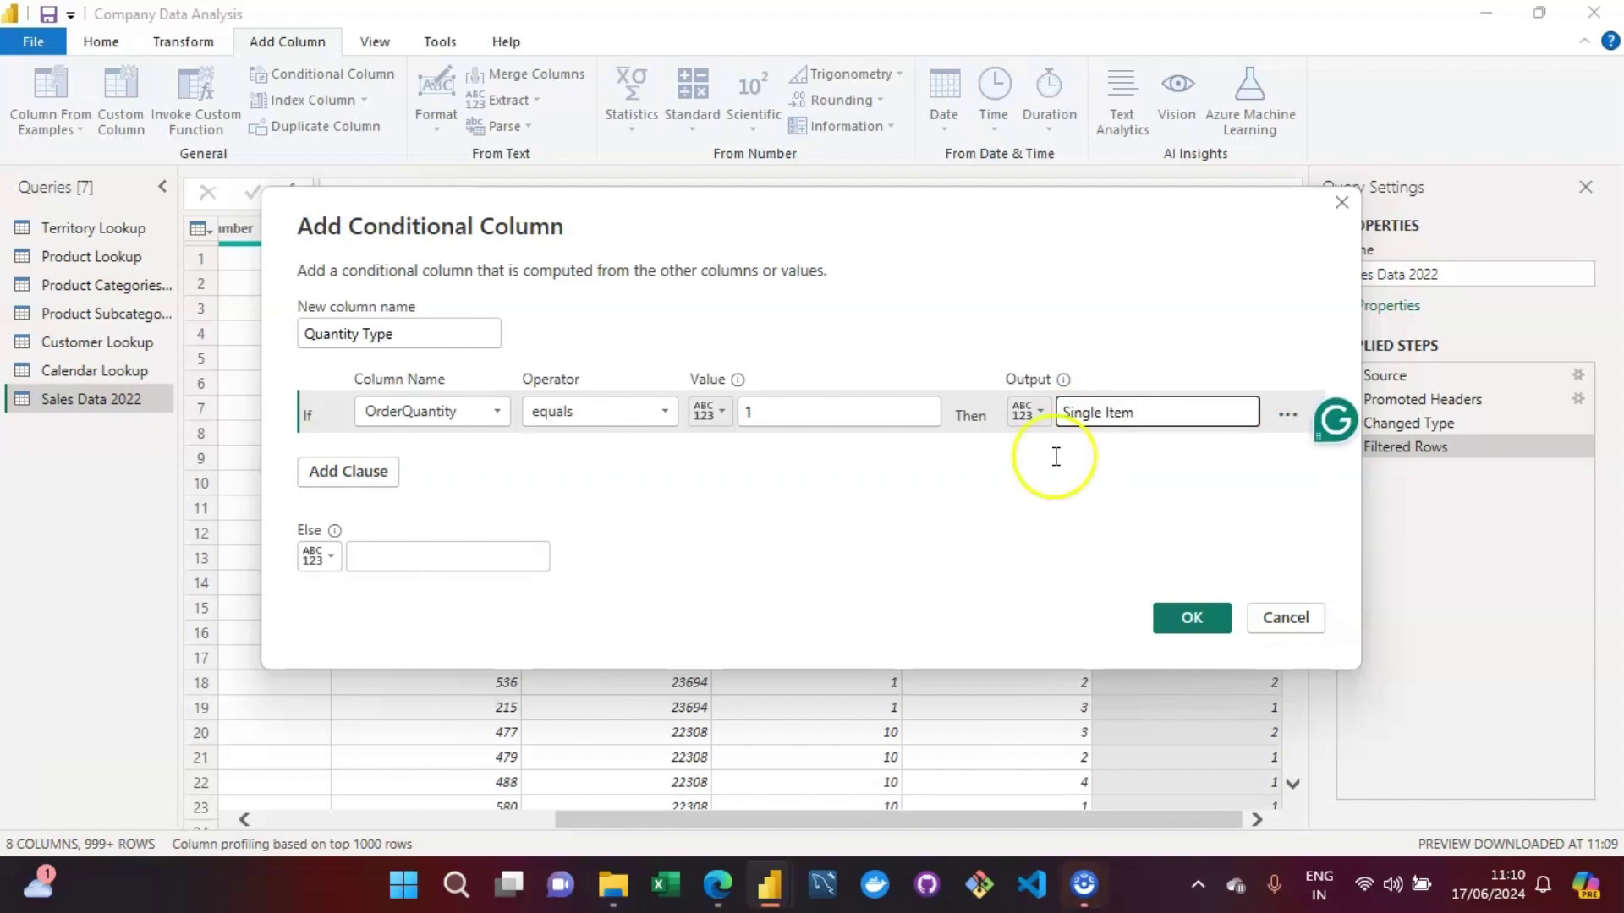
{"action": "left_click", "coordinate": [998, 481]}
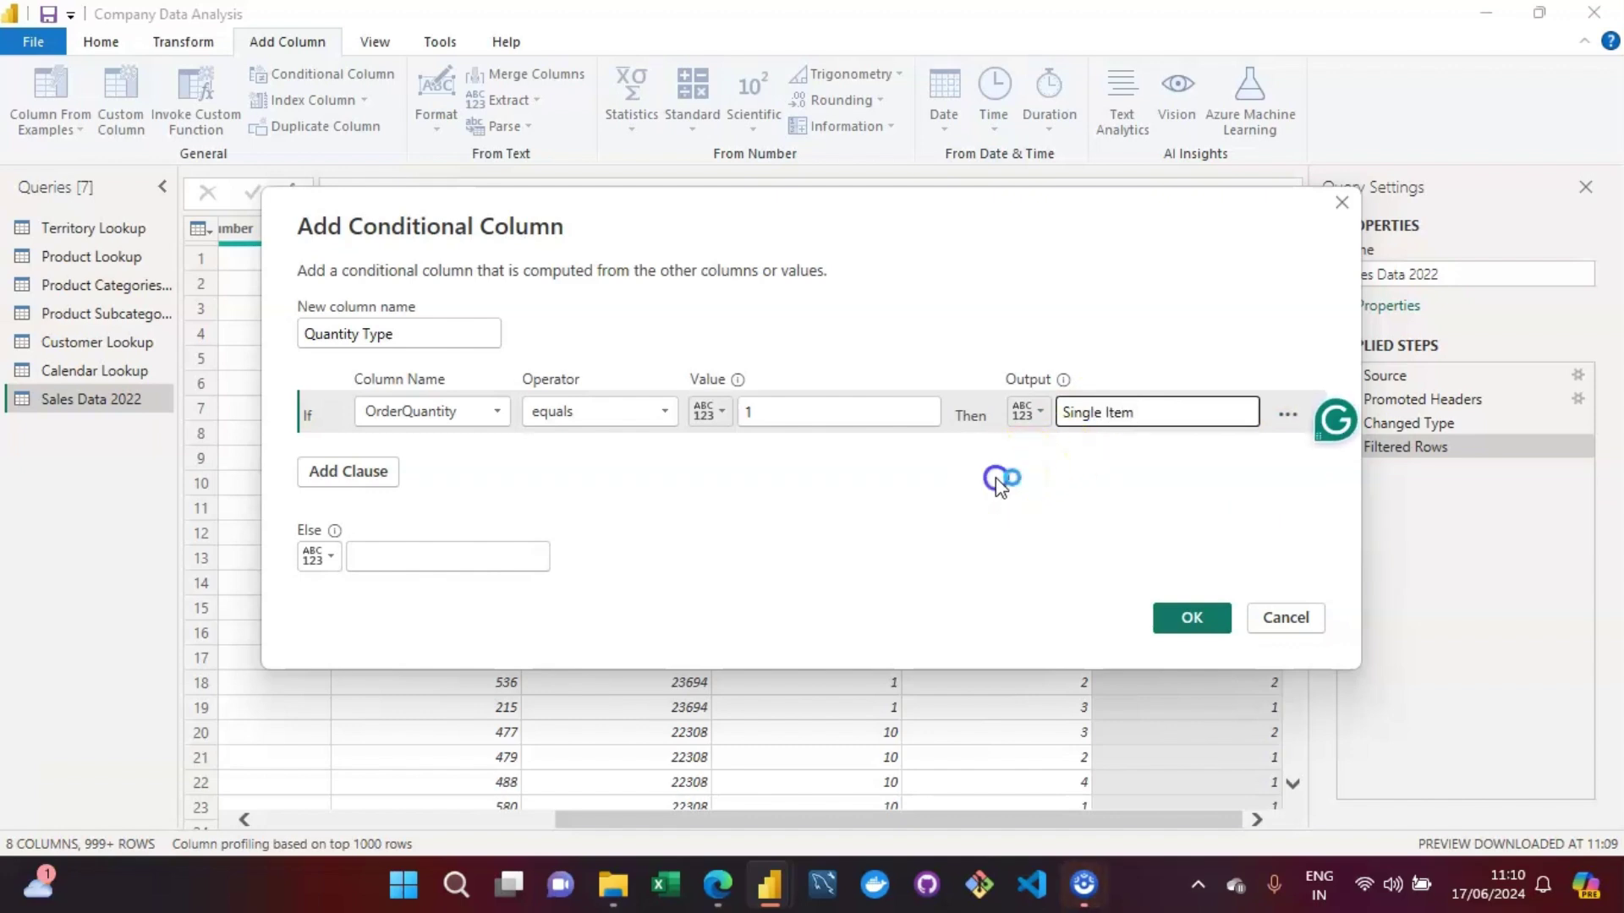
Add an Else If clause so that OrderQuantity is greater than 1 outputs "Multiple Item".
{"action": "left_click", "coordinate": [355, 475]}
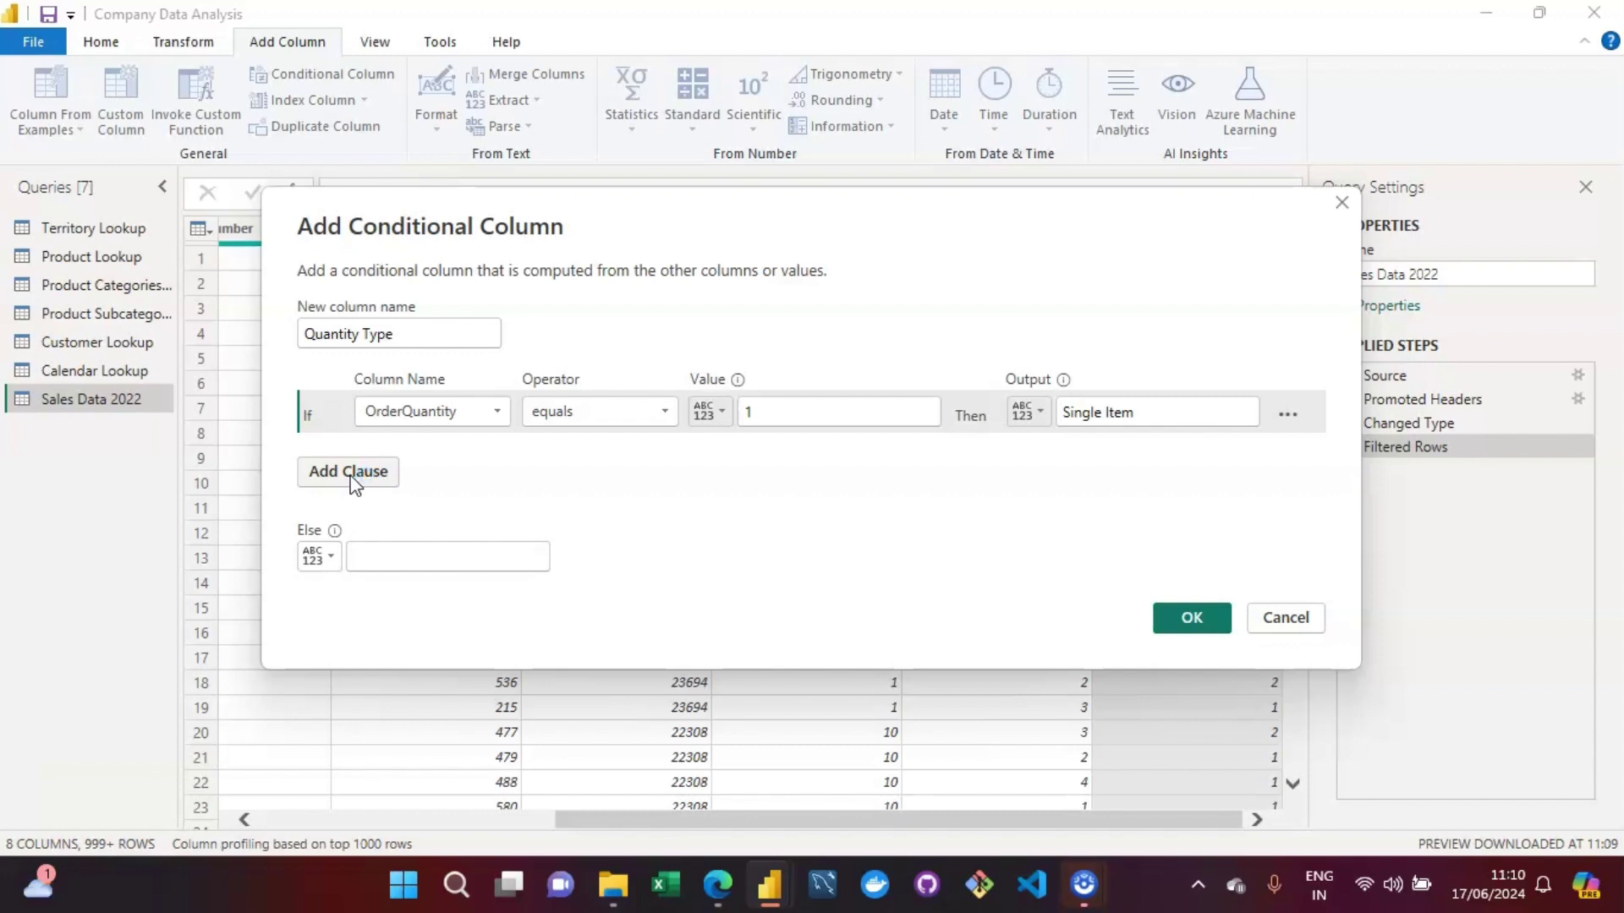
{"action": "left_click", "coordinate": [356, 475]}
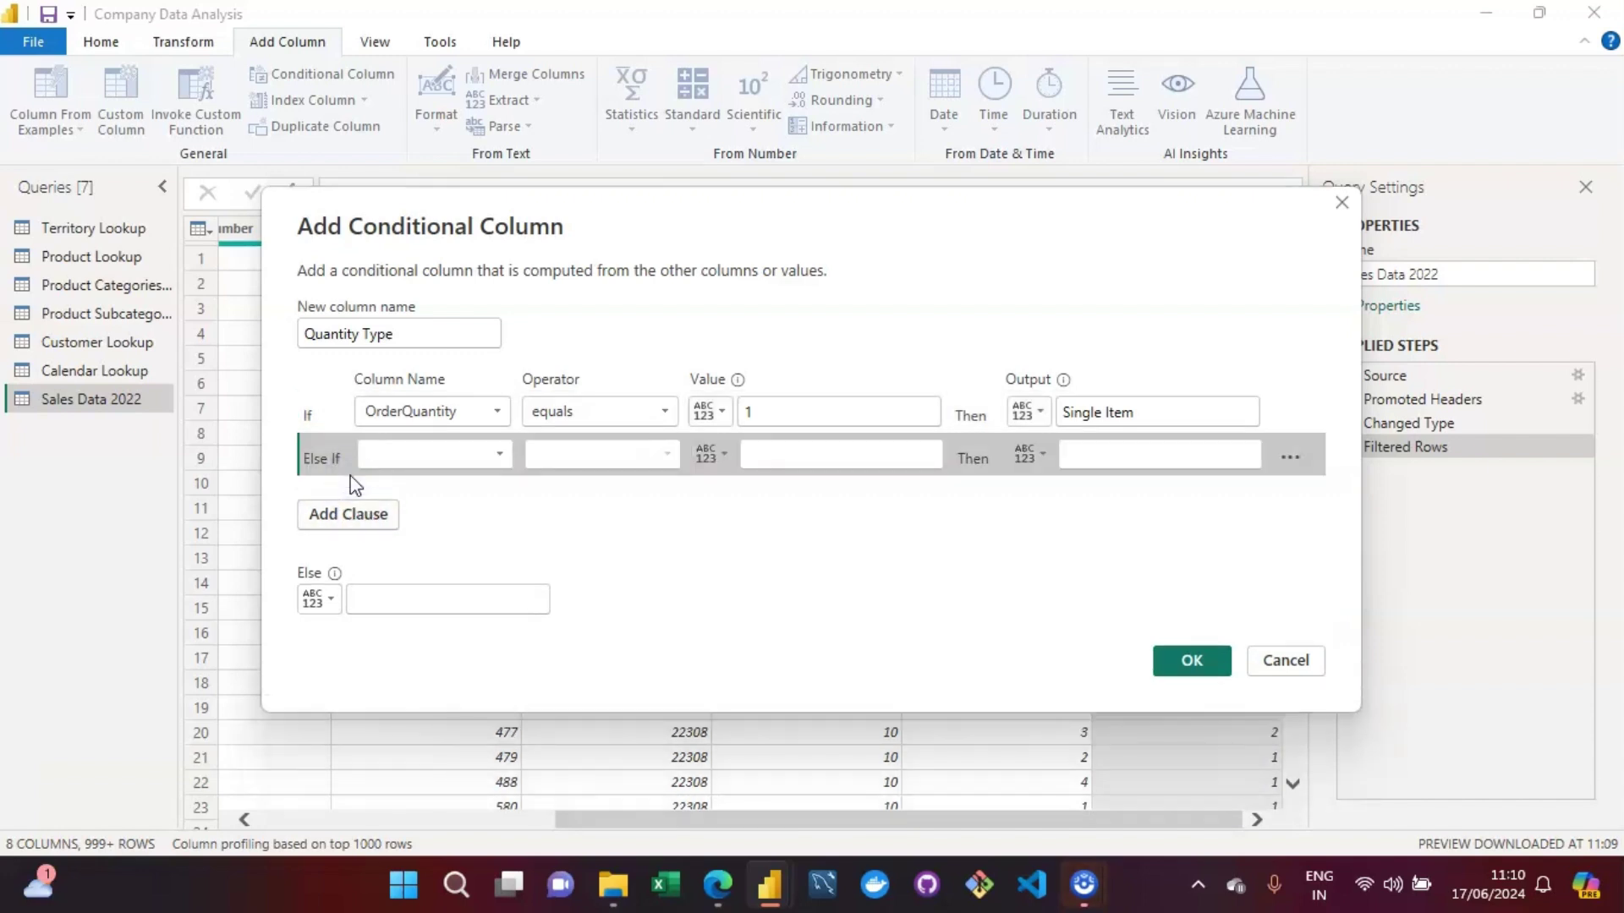
{"action": "left_click", "coordinate": [430, 457]}
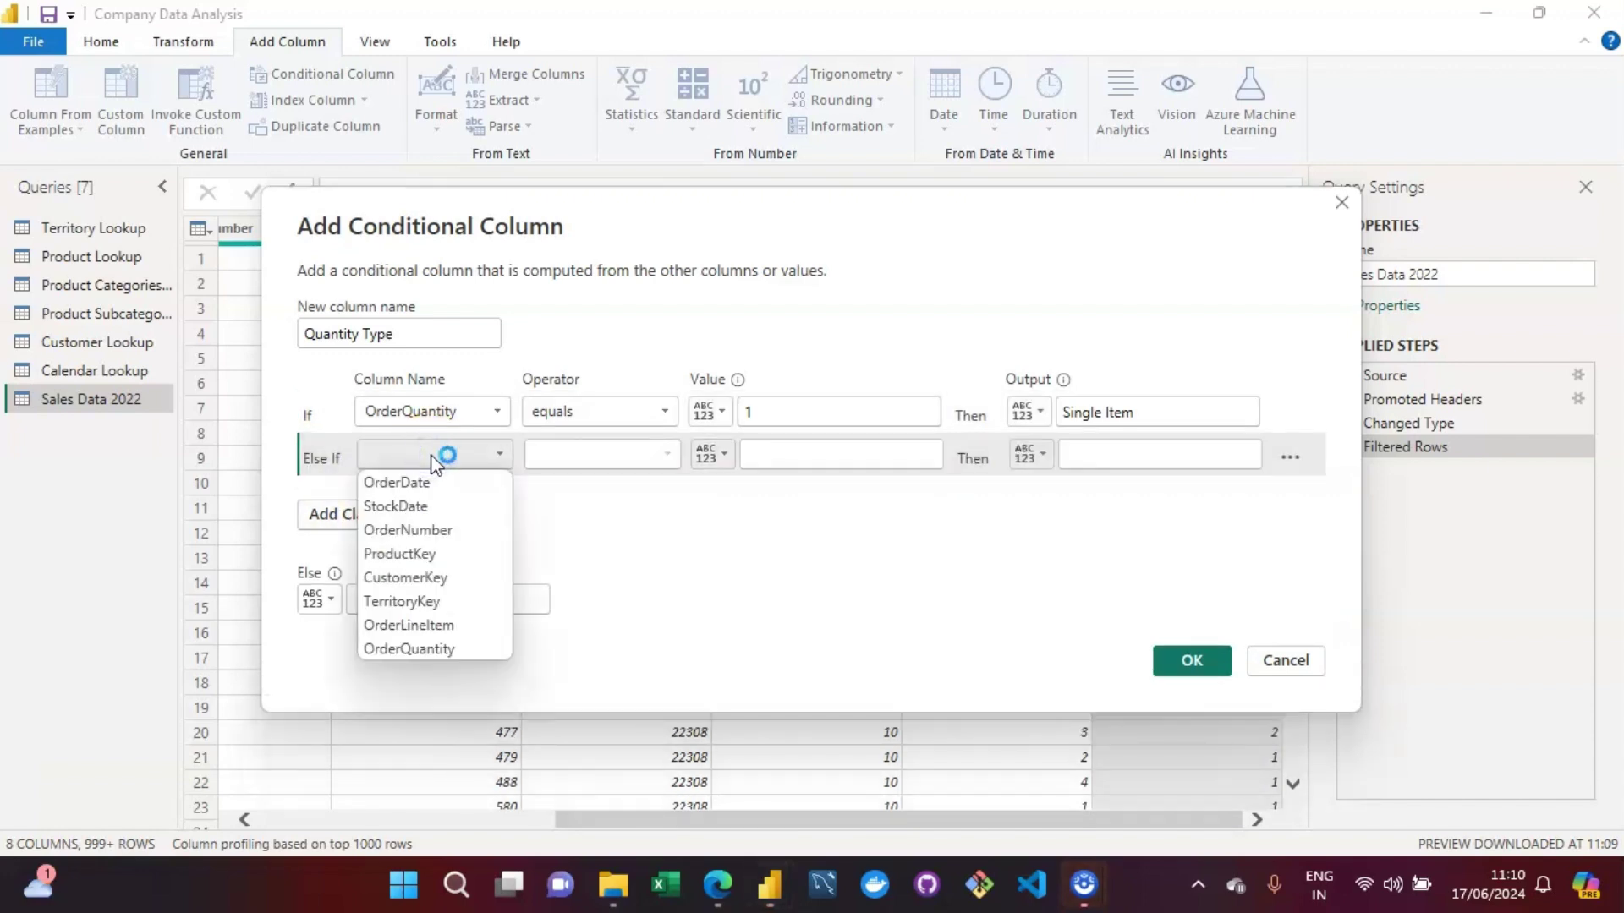
{"action": "left_click", "coordinate": [429, 645]}
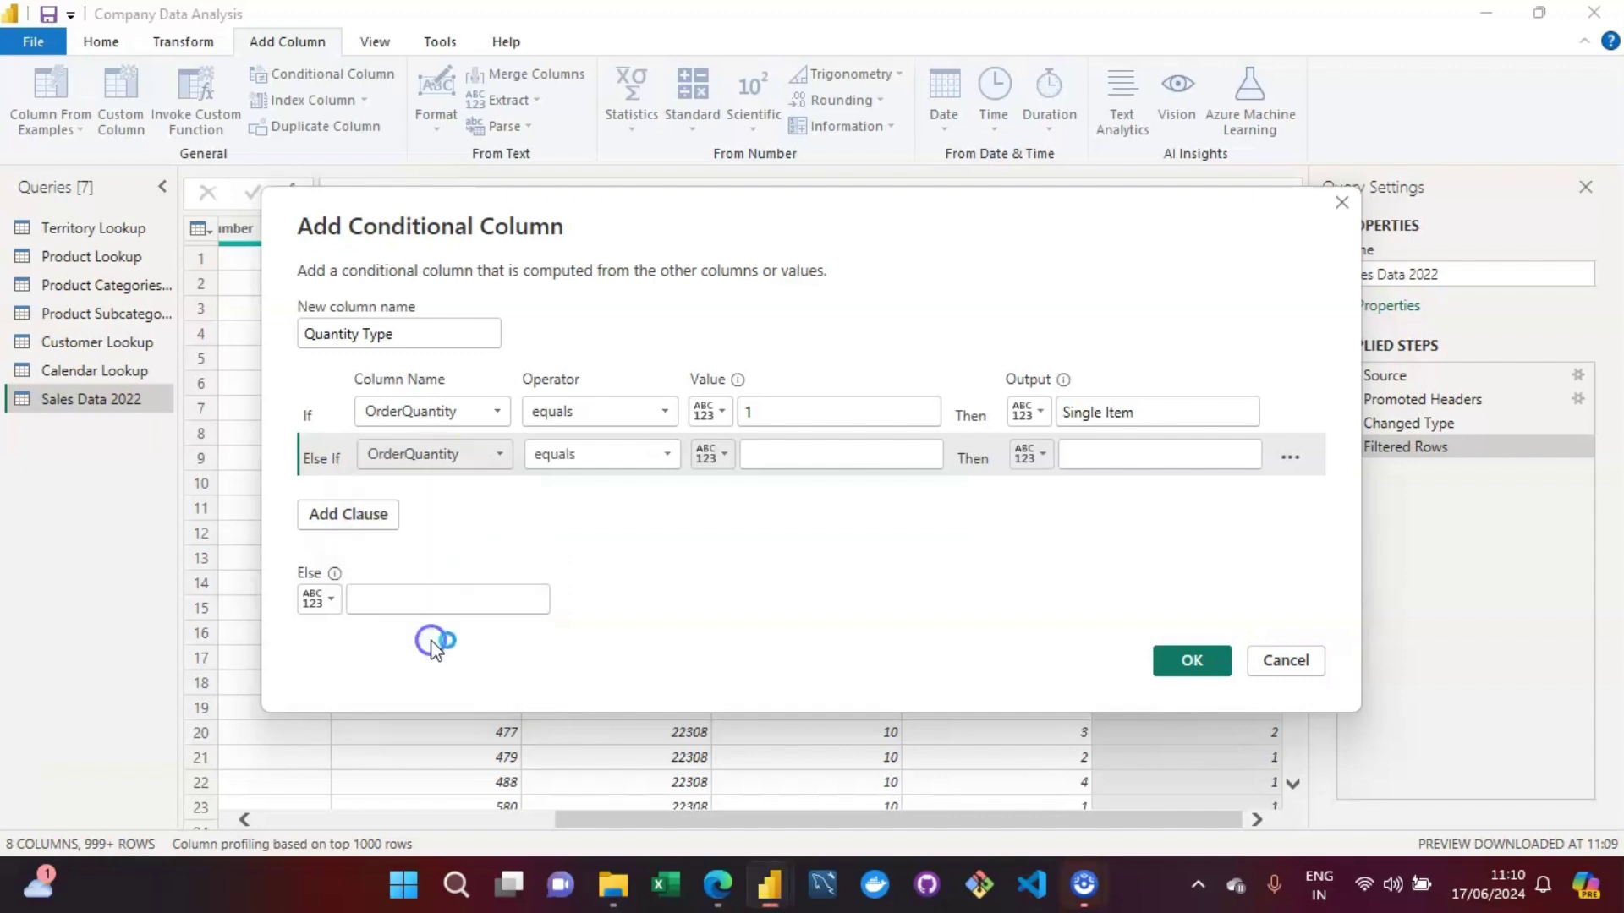
{"action": "left_click", "coordinate": [661, 465]}
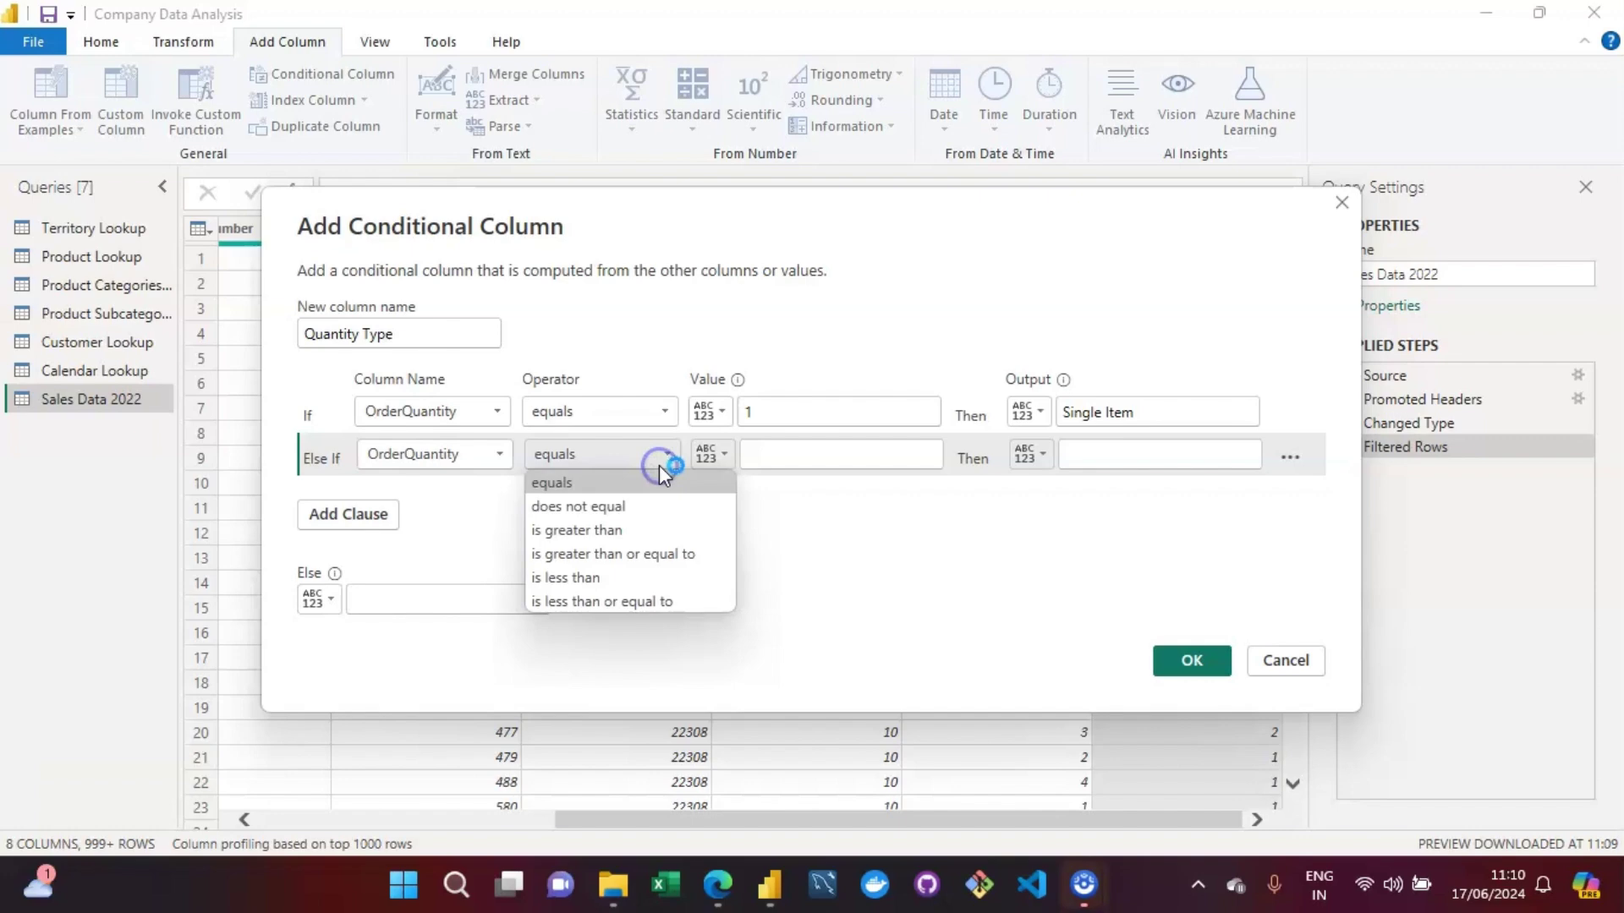
{"action": "left_click", "coordinate": [612, 536]}
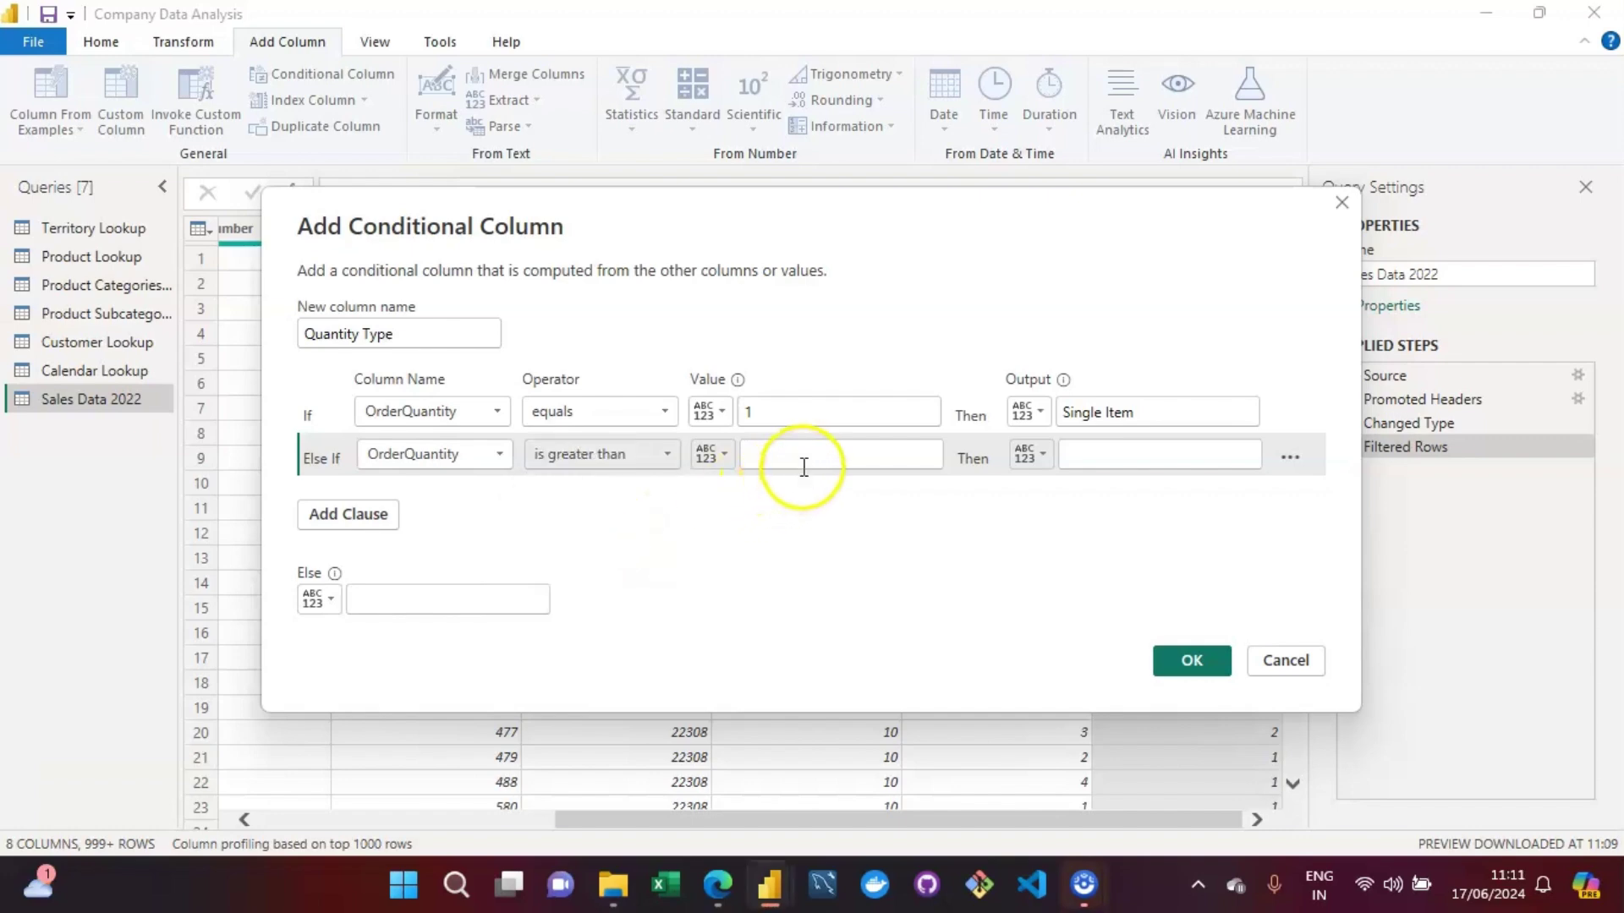
{"action": "left_click", "coordinate": [802, 463]}
{"action": "type", "text": "1"}
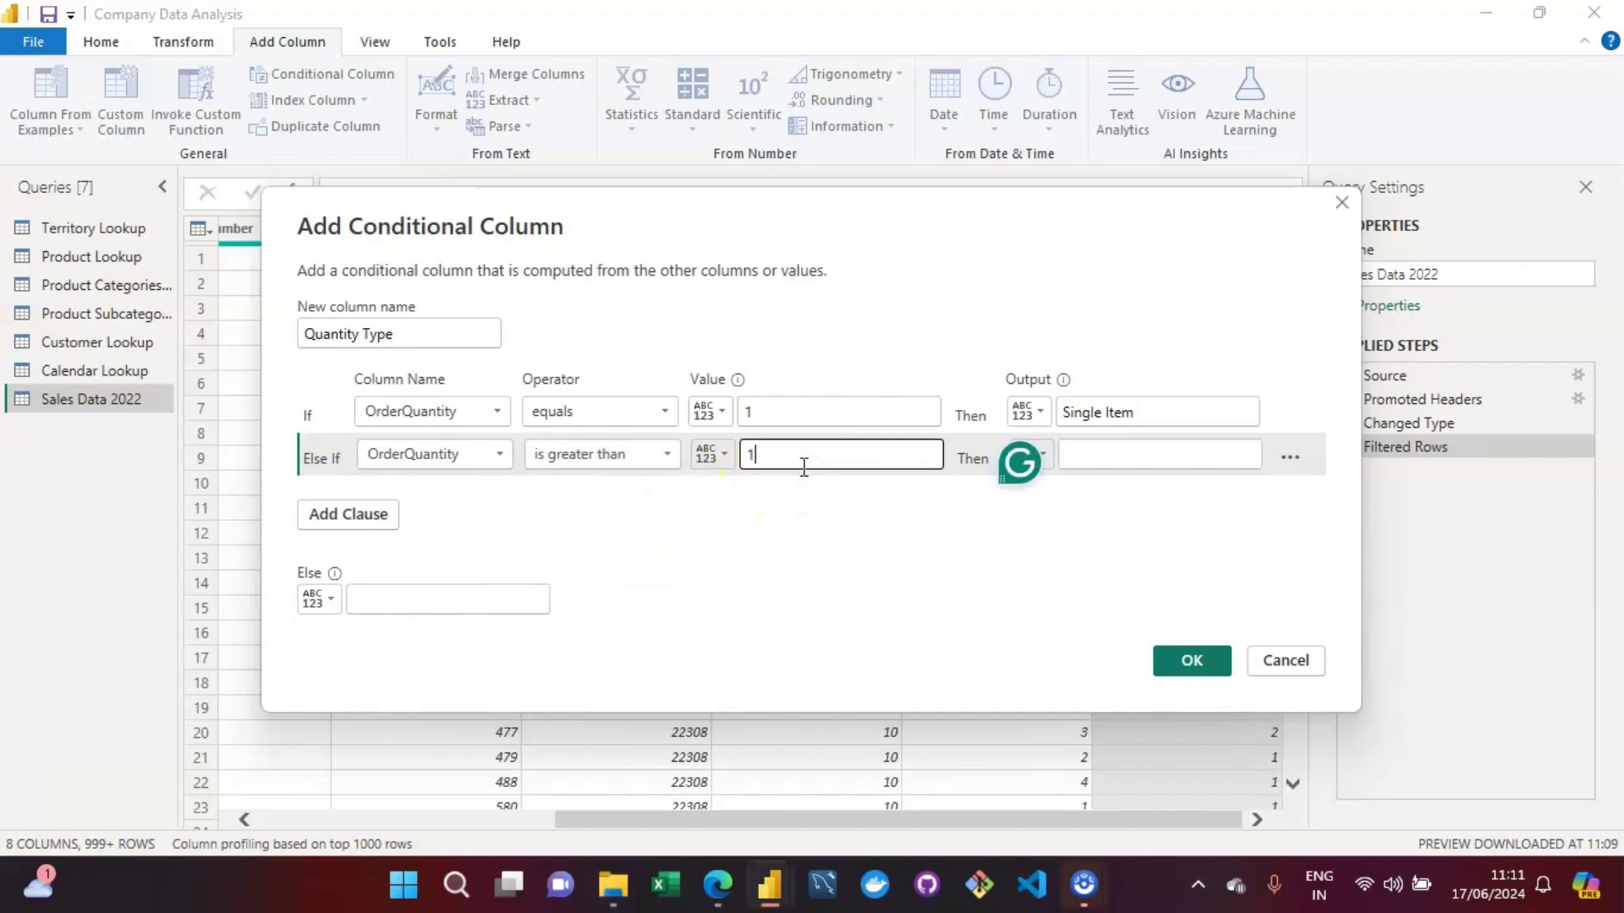
{"action": "left_click", "coordinate": [1110, 462]}
{"action": "type", "text": "Multiple"}
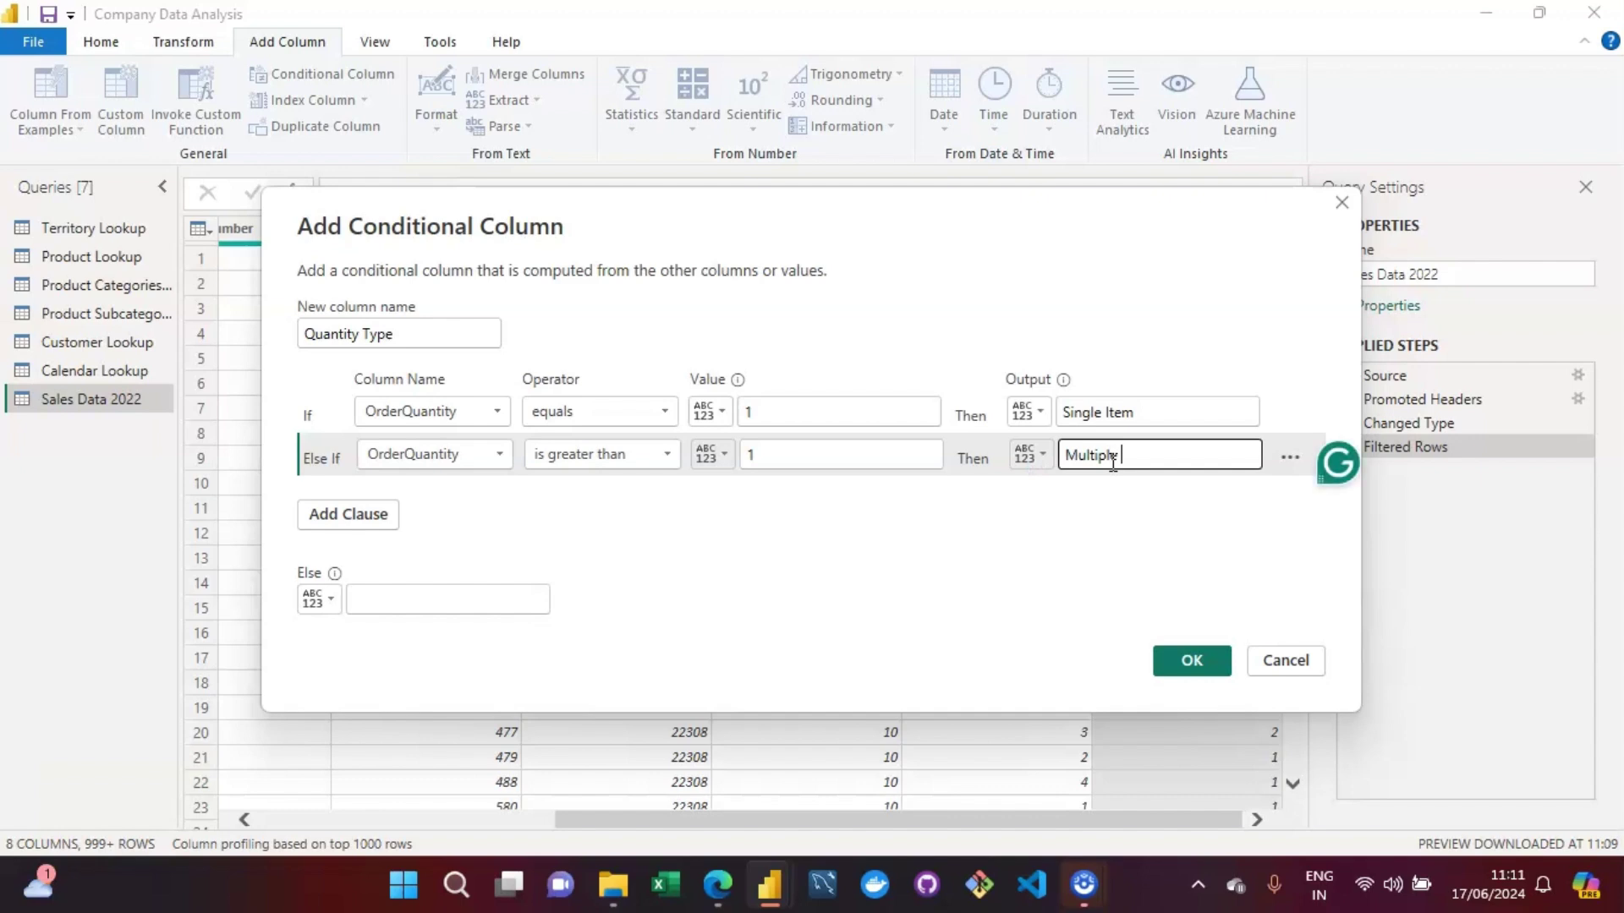
{"action": "type", "text": " Item"}
{"action": "left_click", "coordinate": [947, 550]}
Set the Else output to "other" and create the conditional column.
{"action": "left_click", "coordinate": [346, 600]}
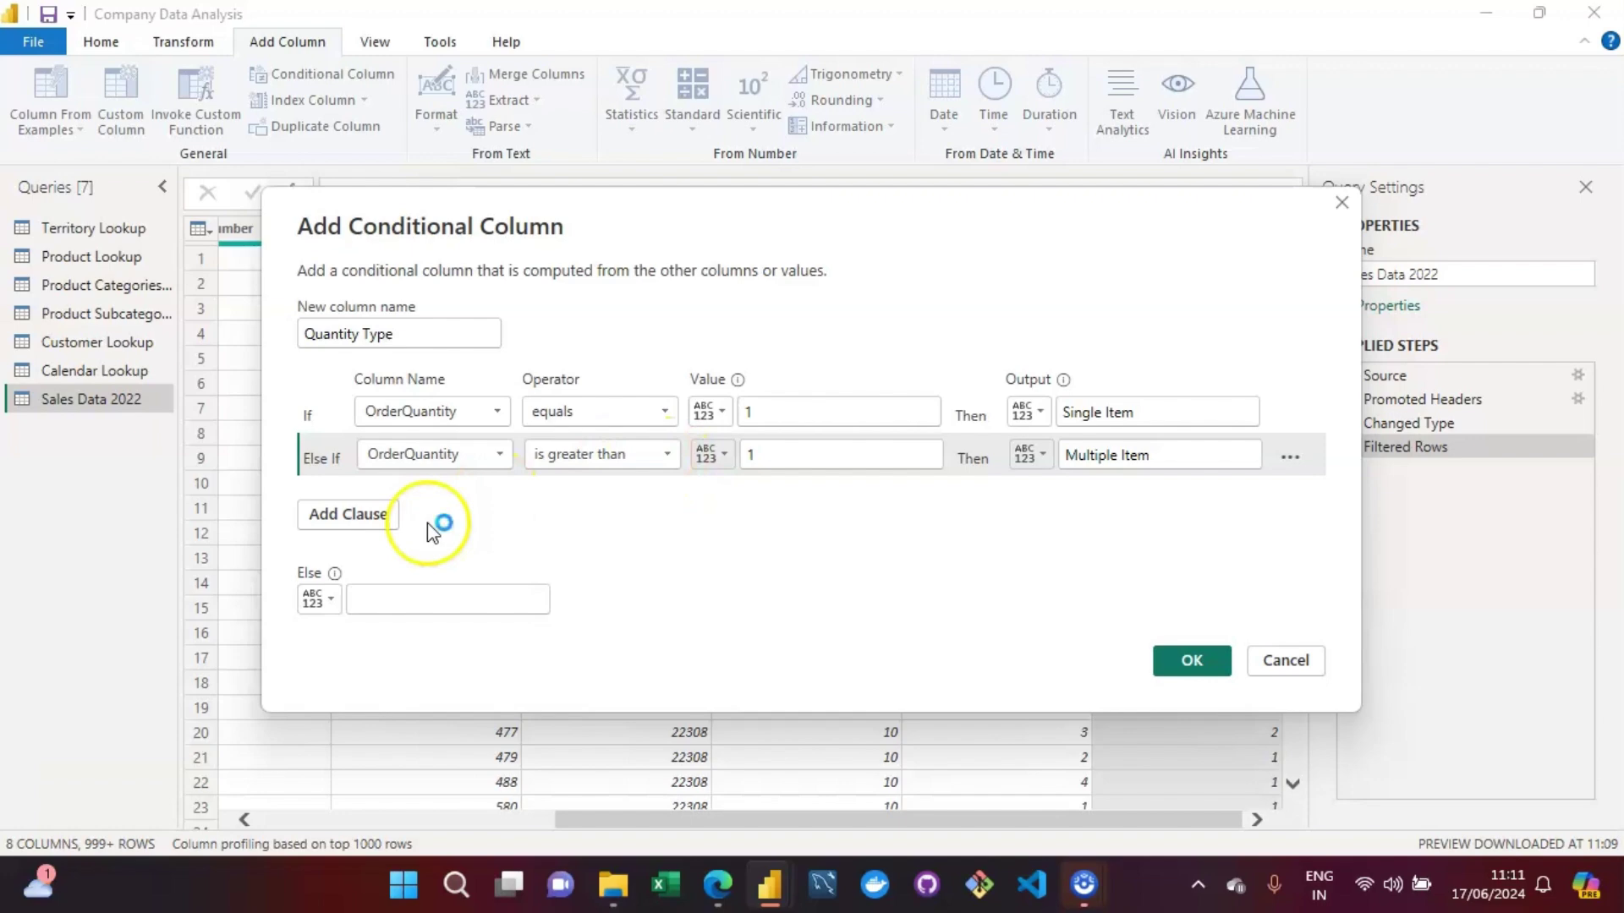
{"action": "left_click", "coordinate": [369, 597]}
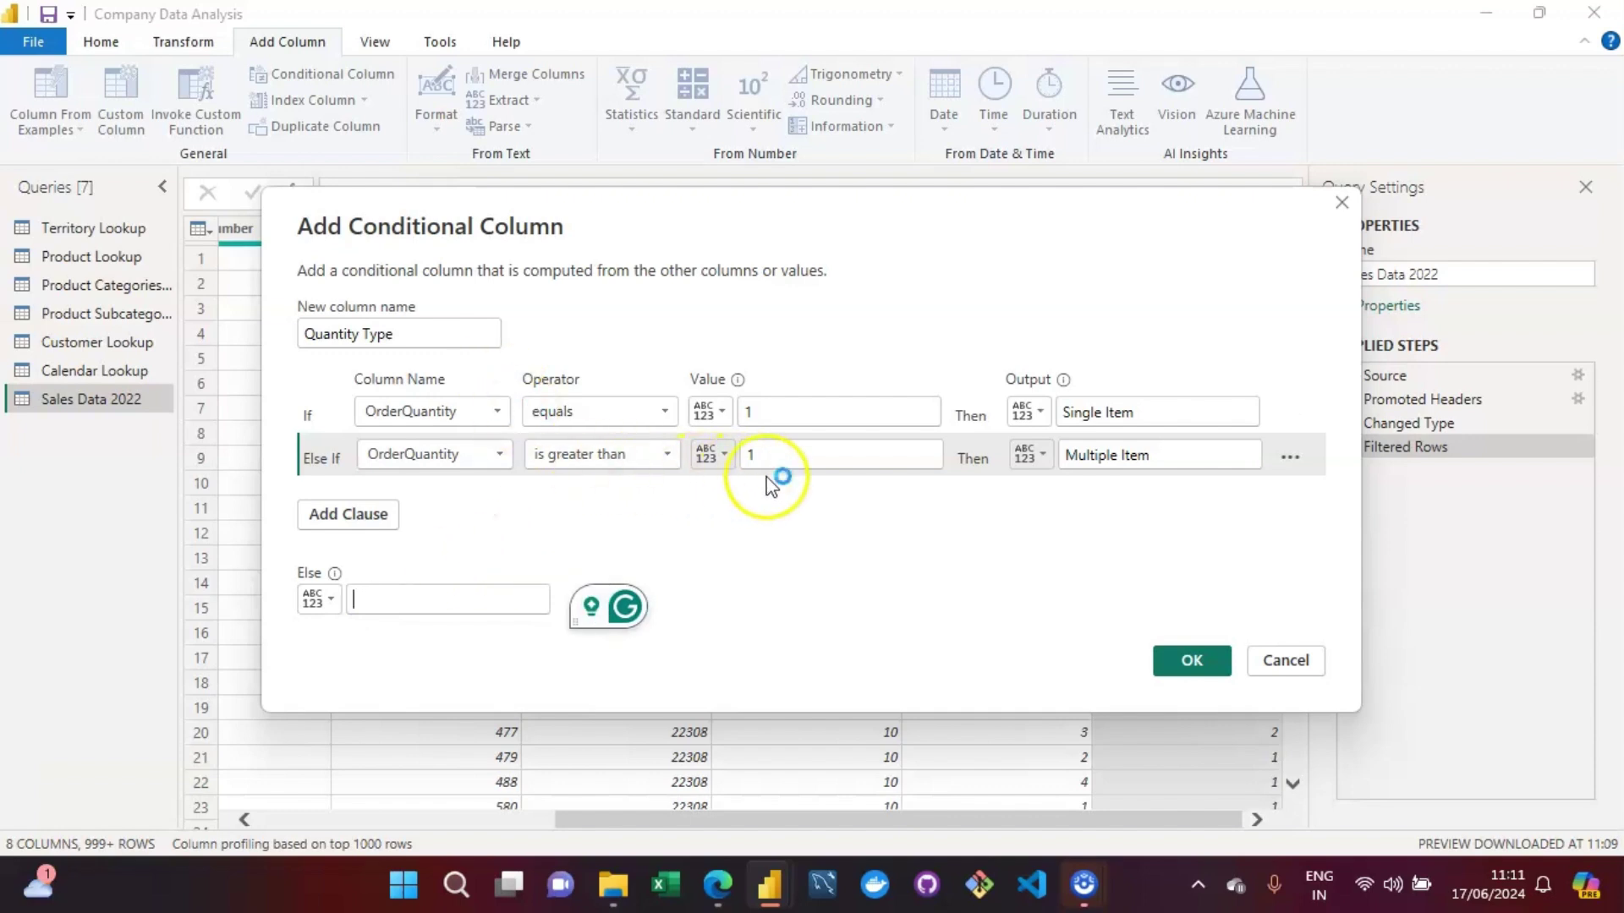
{"action": "type", "text": "other"}
{"action": "left_click", "coordinate": [920, 578]}
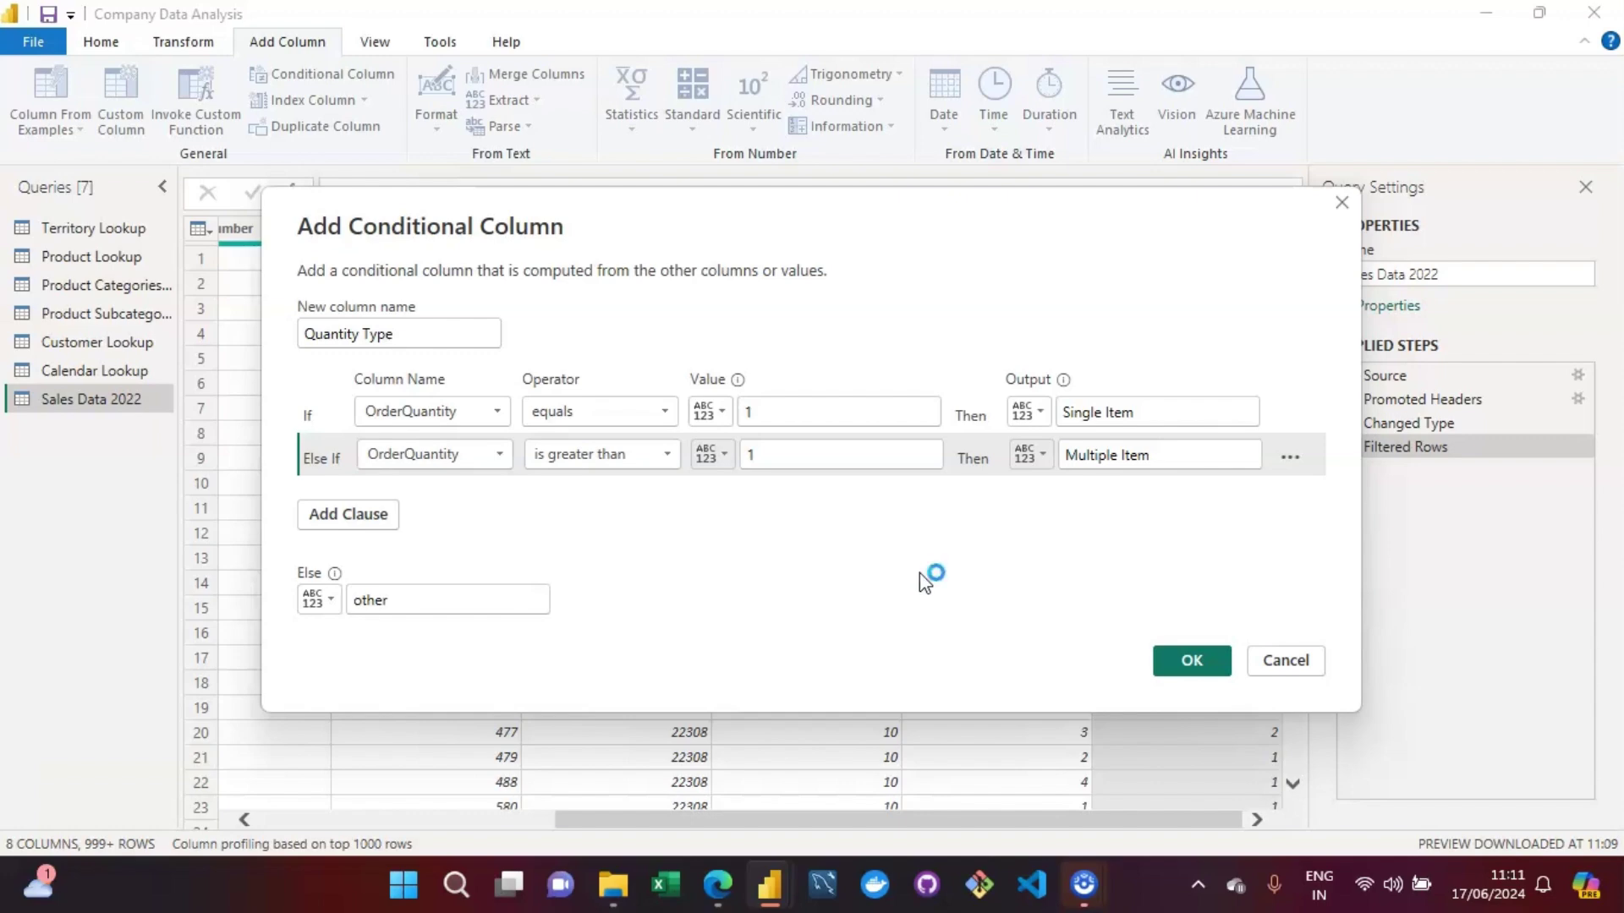
{"action": "left_click", "coordinate": [1195, 660]}
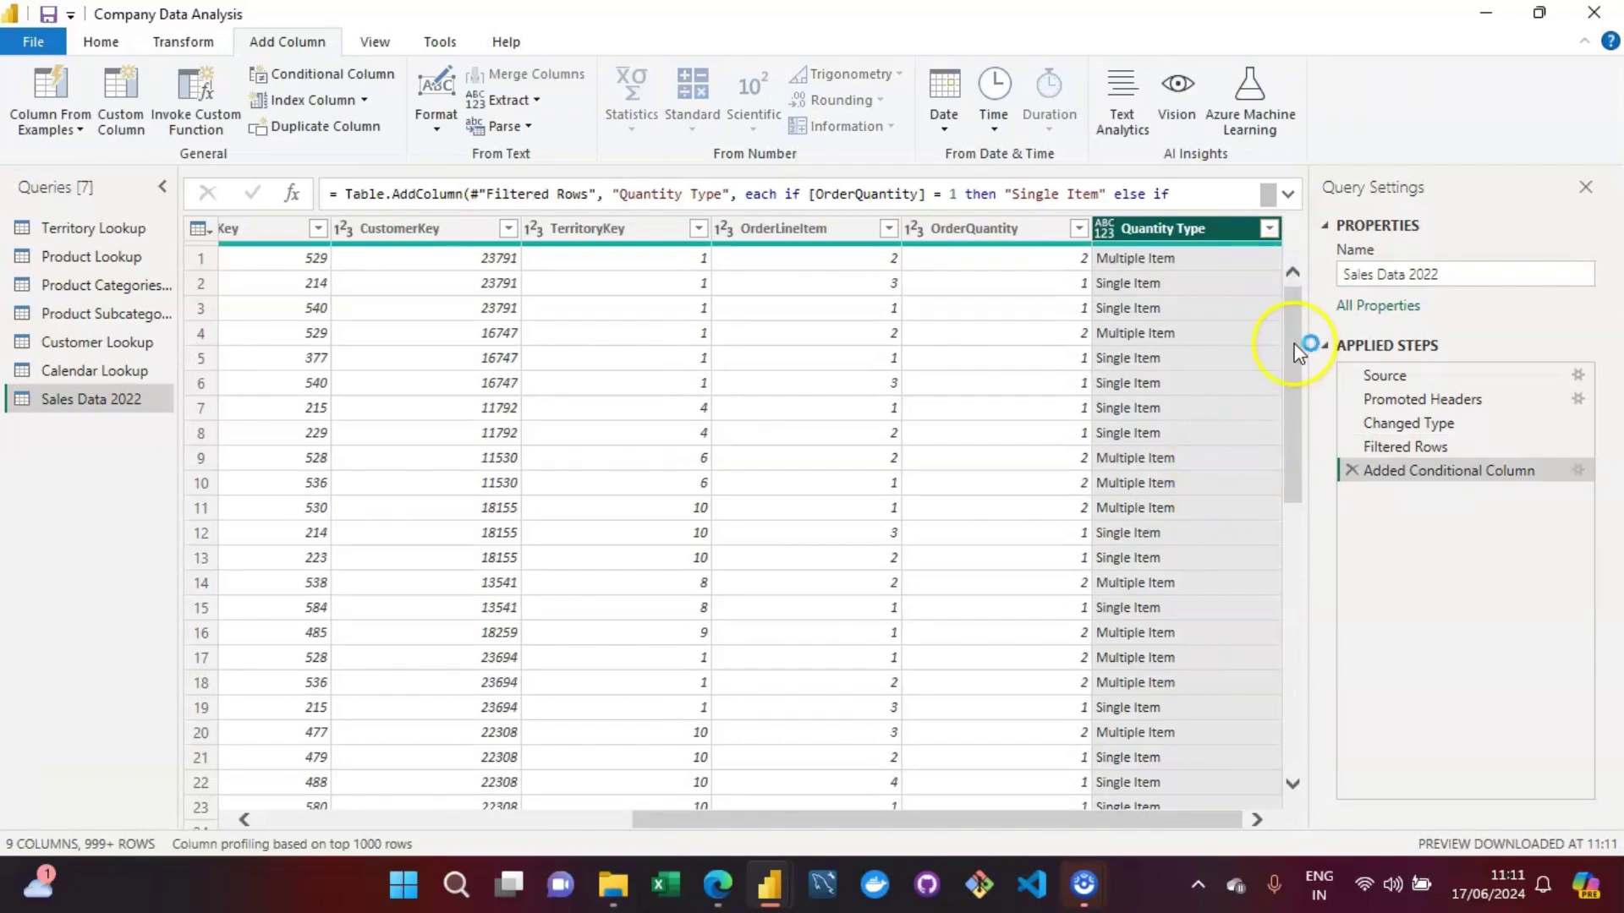
Load the complete list of distinct Quantity Type values and apply the filter with all of them selected.
{"action": "left_click", "coordinate": [1270, 230]}
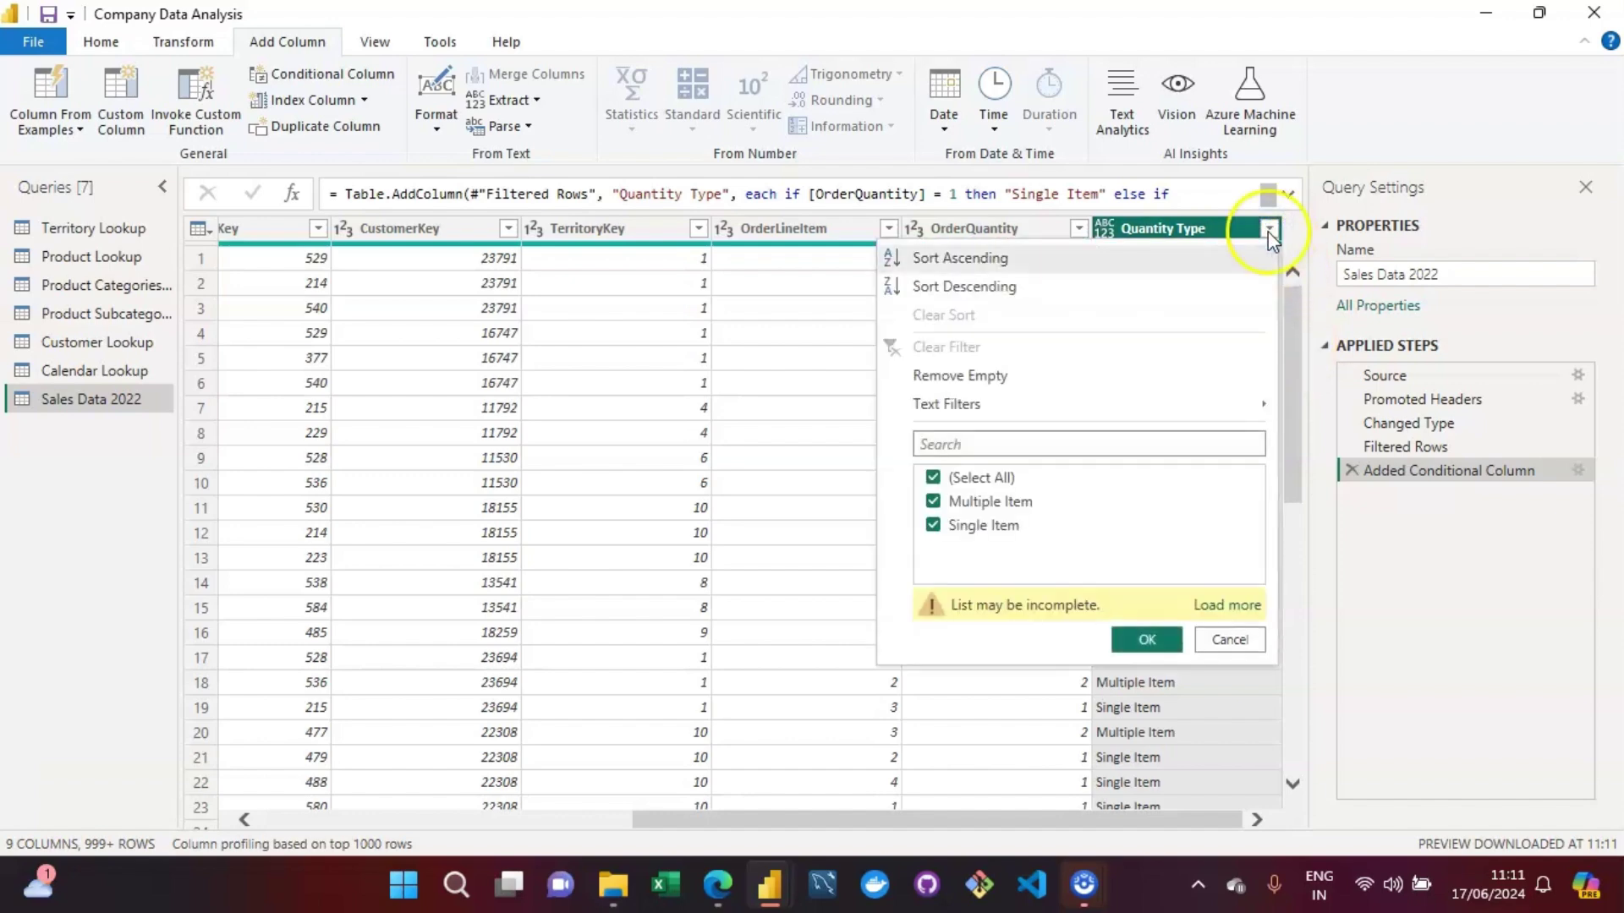
{"action": "left_click", "coordinate": [1233, 609]}
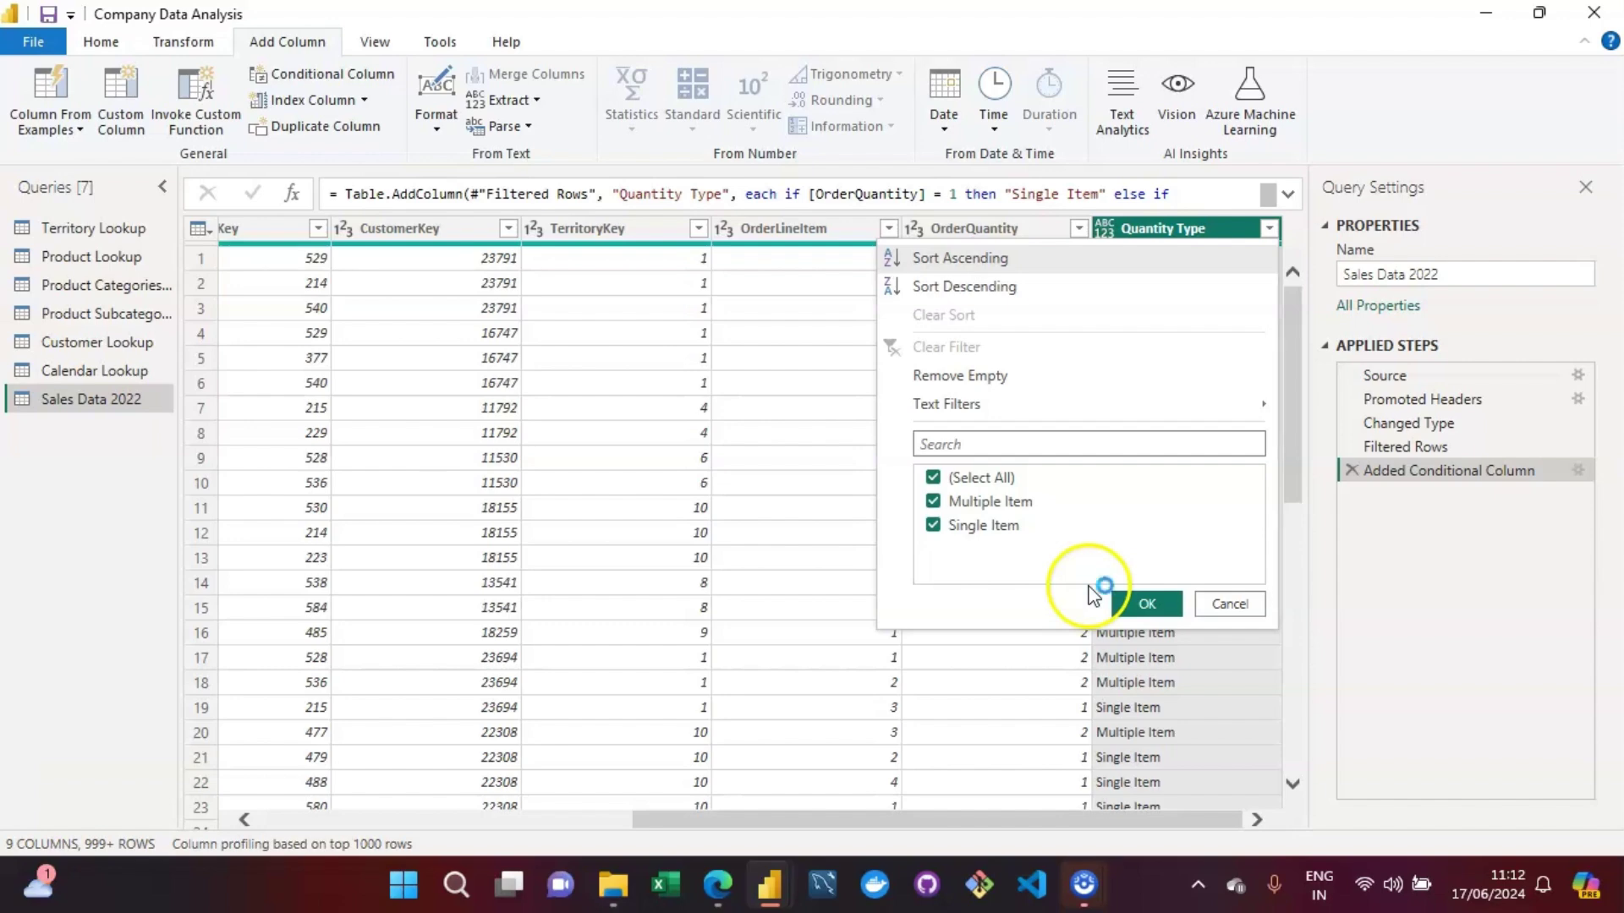
{"action": "left_click", "coordinate": [1122, 603]}
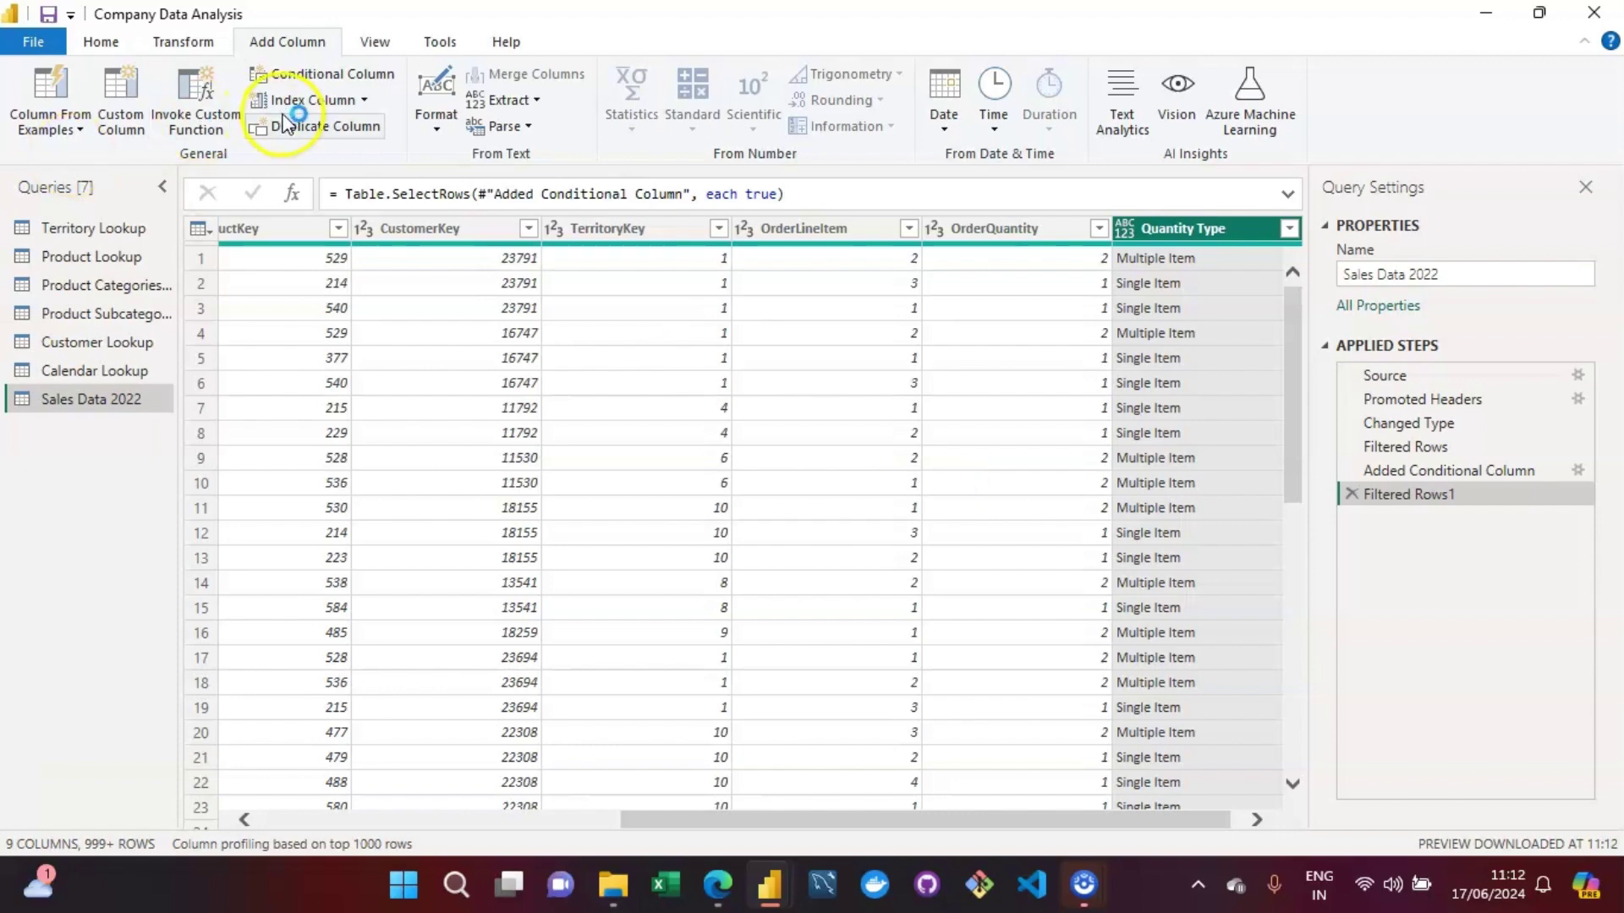
Close the query editor and apply the query changes to the report.
{"action": "left_click", "coordinate": [366, 108]}
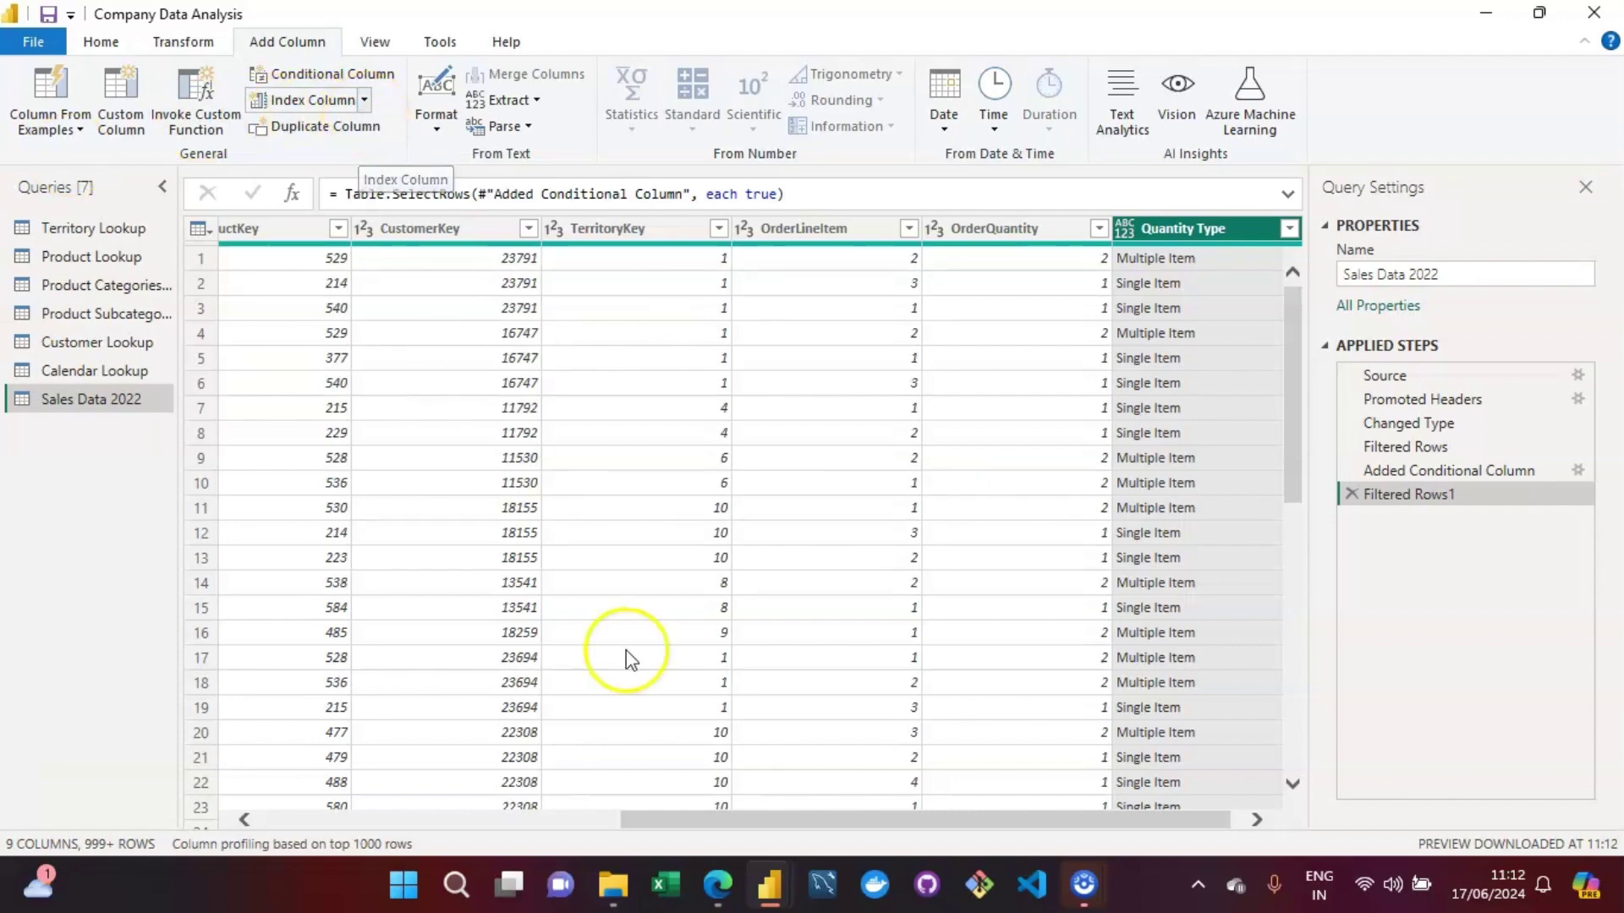
{"action": "left_click_drag", "start_coordinate": [699, 829], "coordinate": [345, 816]}
{"action": "left_click", "coordinate": [100, 42]}
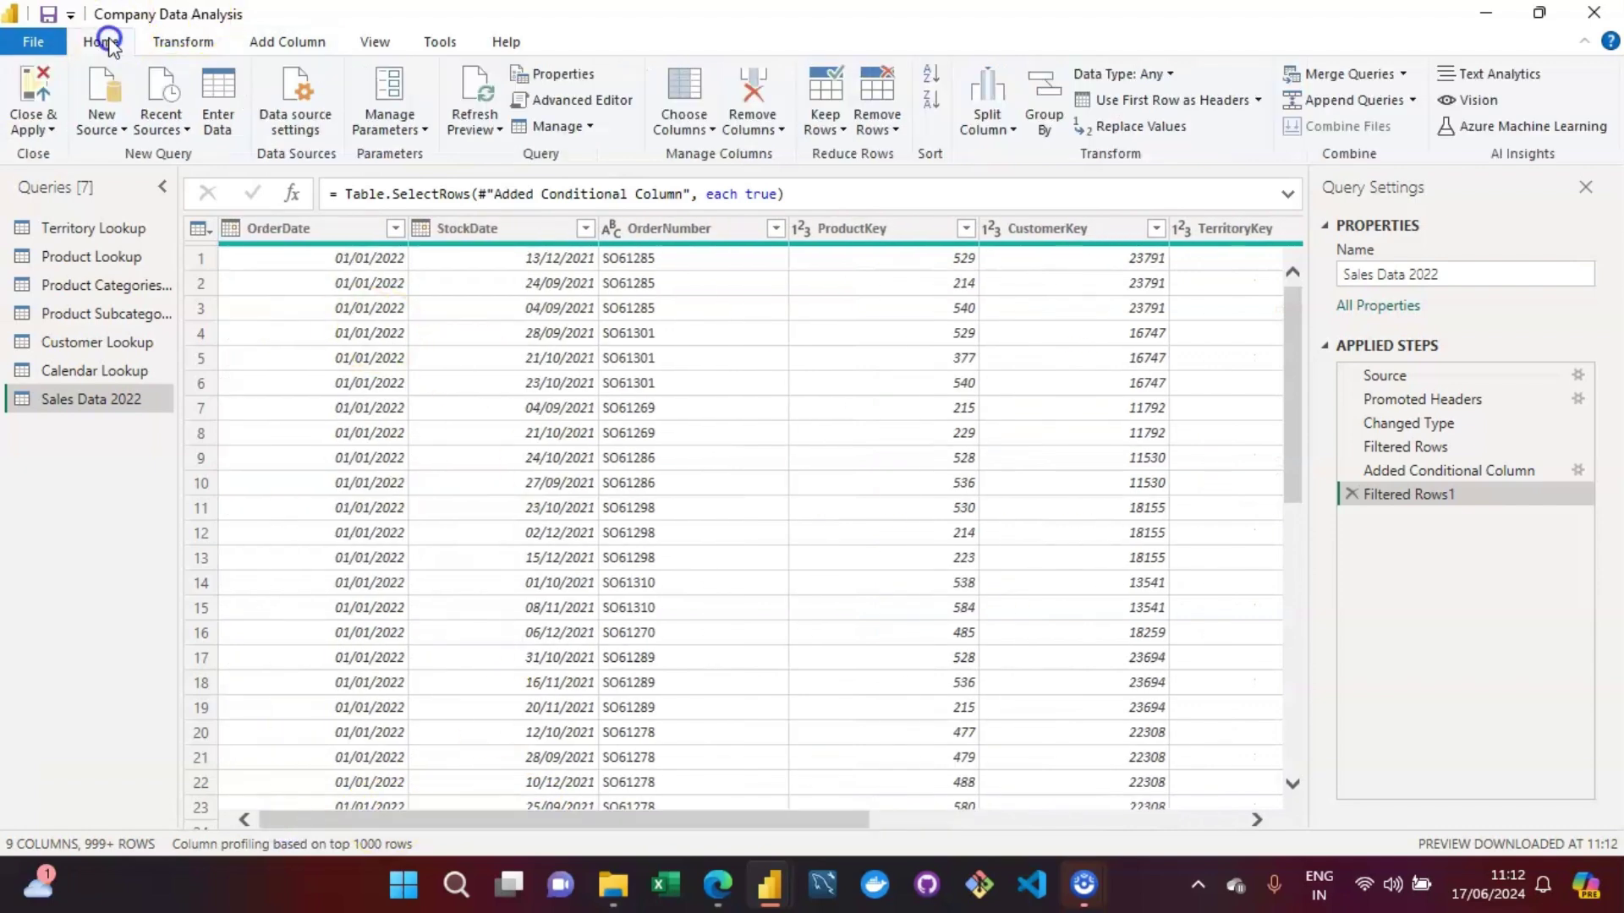
{"action": "left_click", "coordinate": [33, 91]}
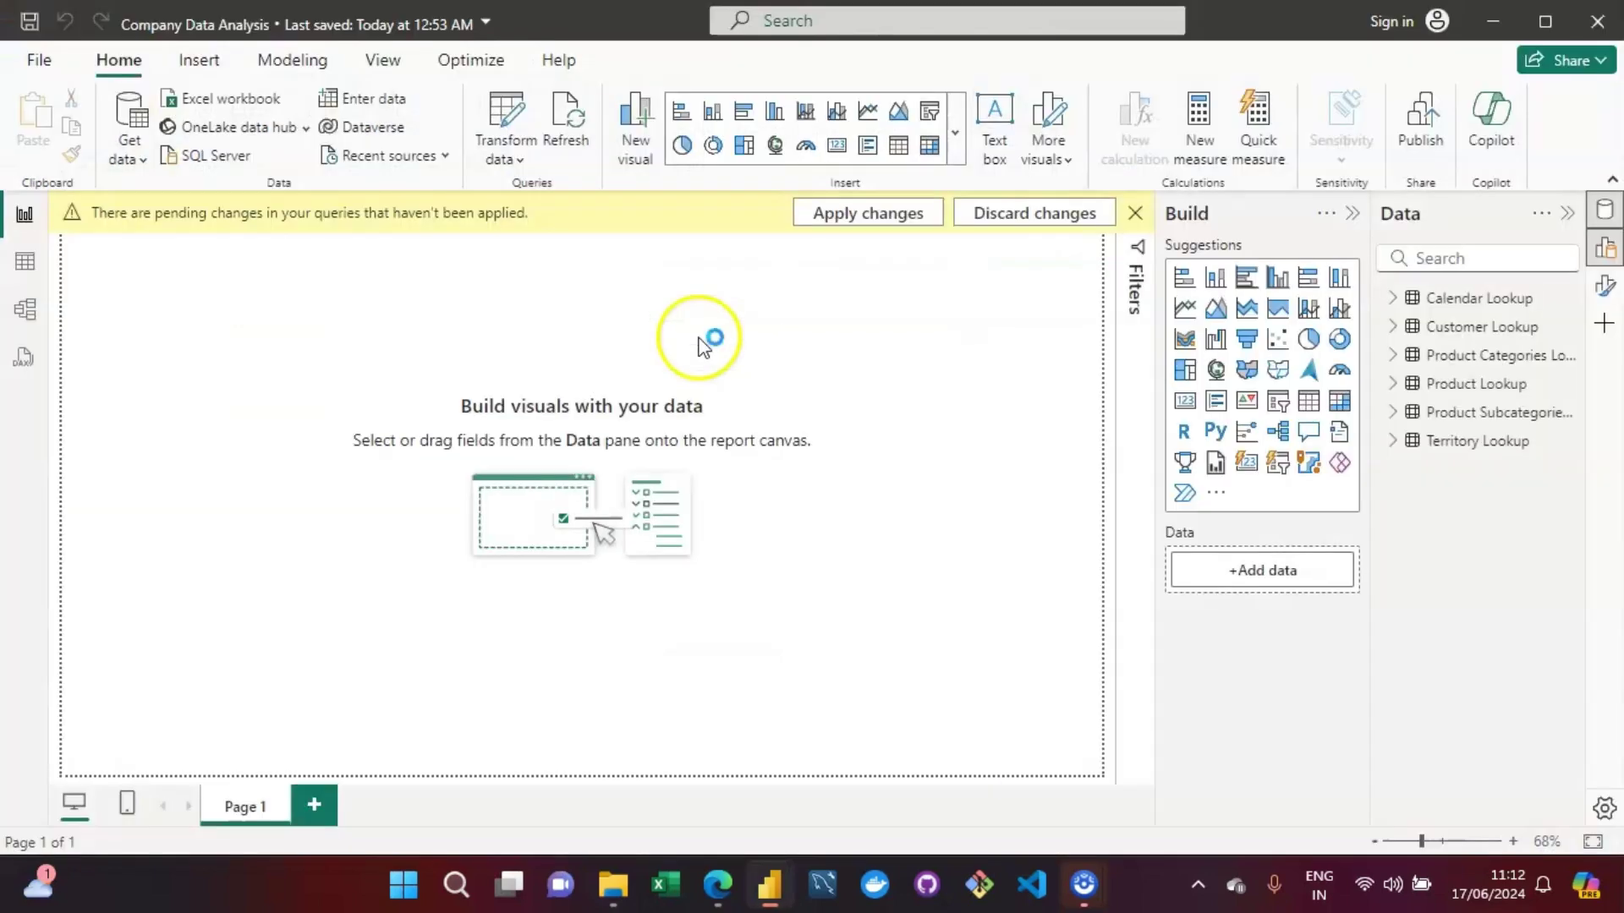
Apply the pending query changes to the report.
{"action": "left_click", "coordinate": [855, 217]}
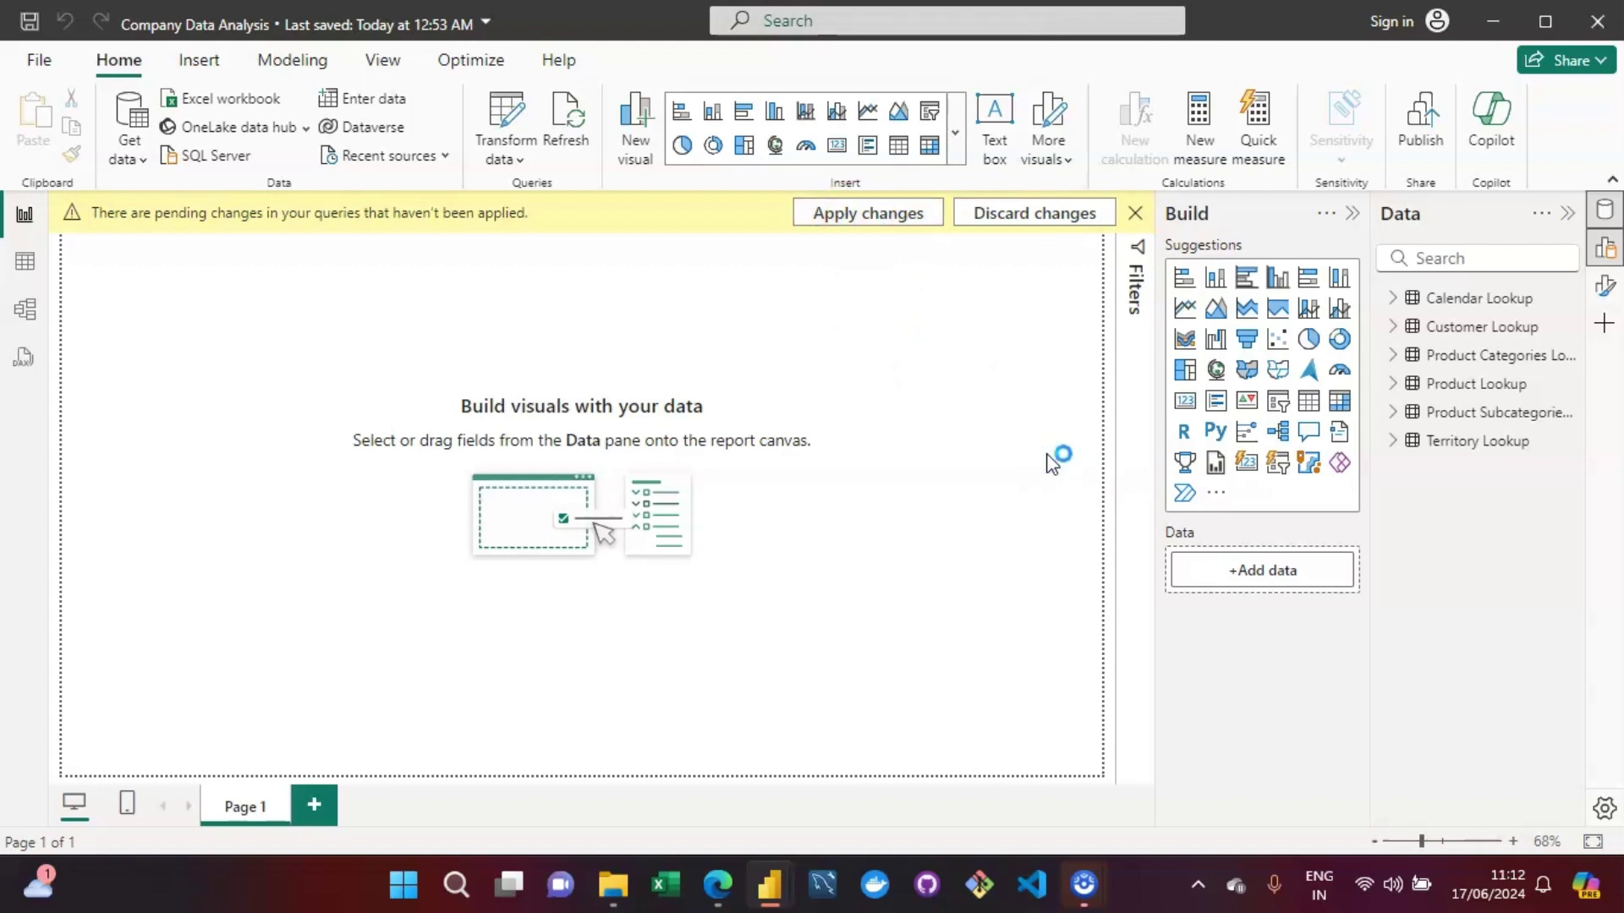
{"action": "left_click", "coordinate": [870, 353]}
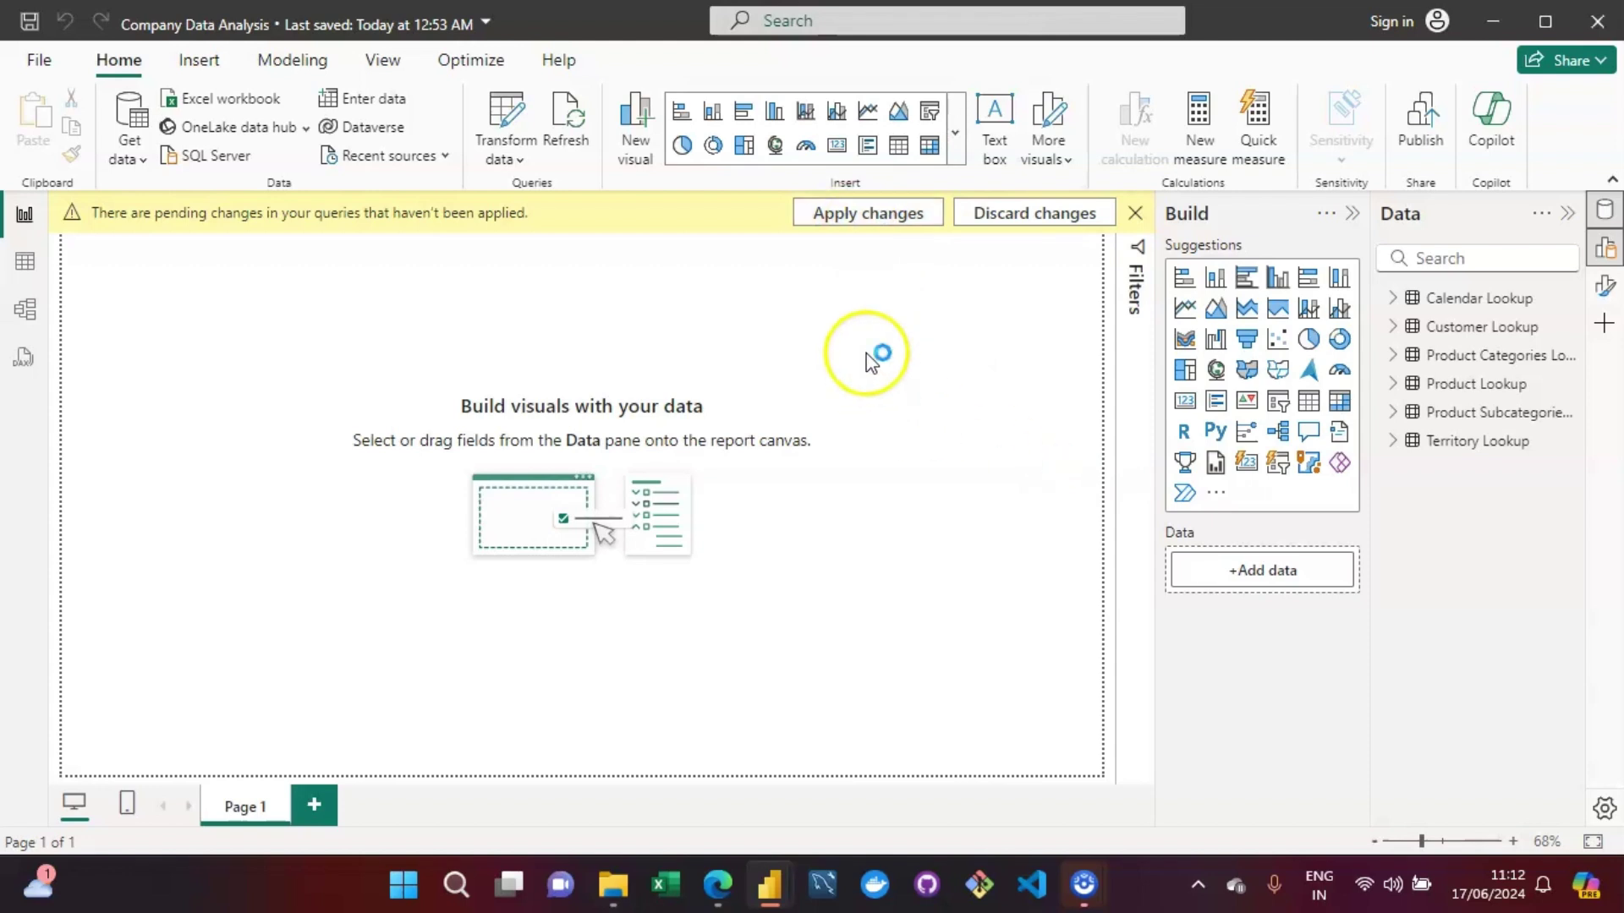
{"action": "left_click", "coordinate": [860, 220]}
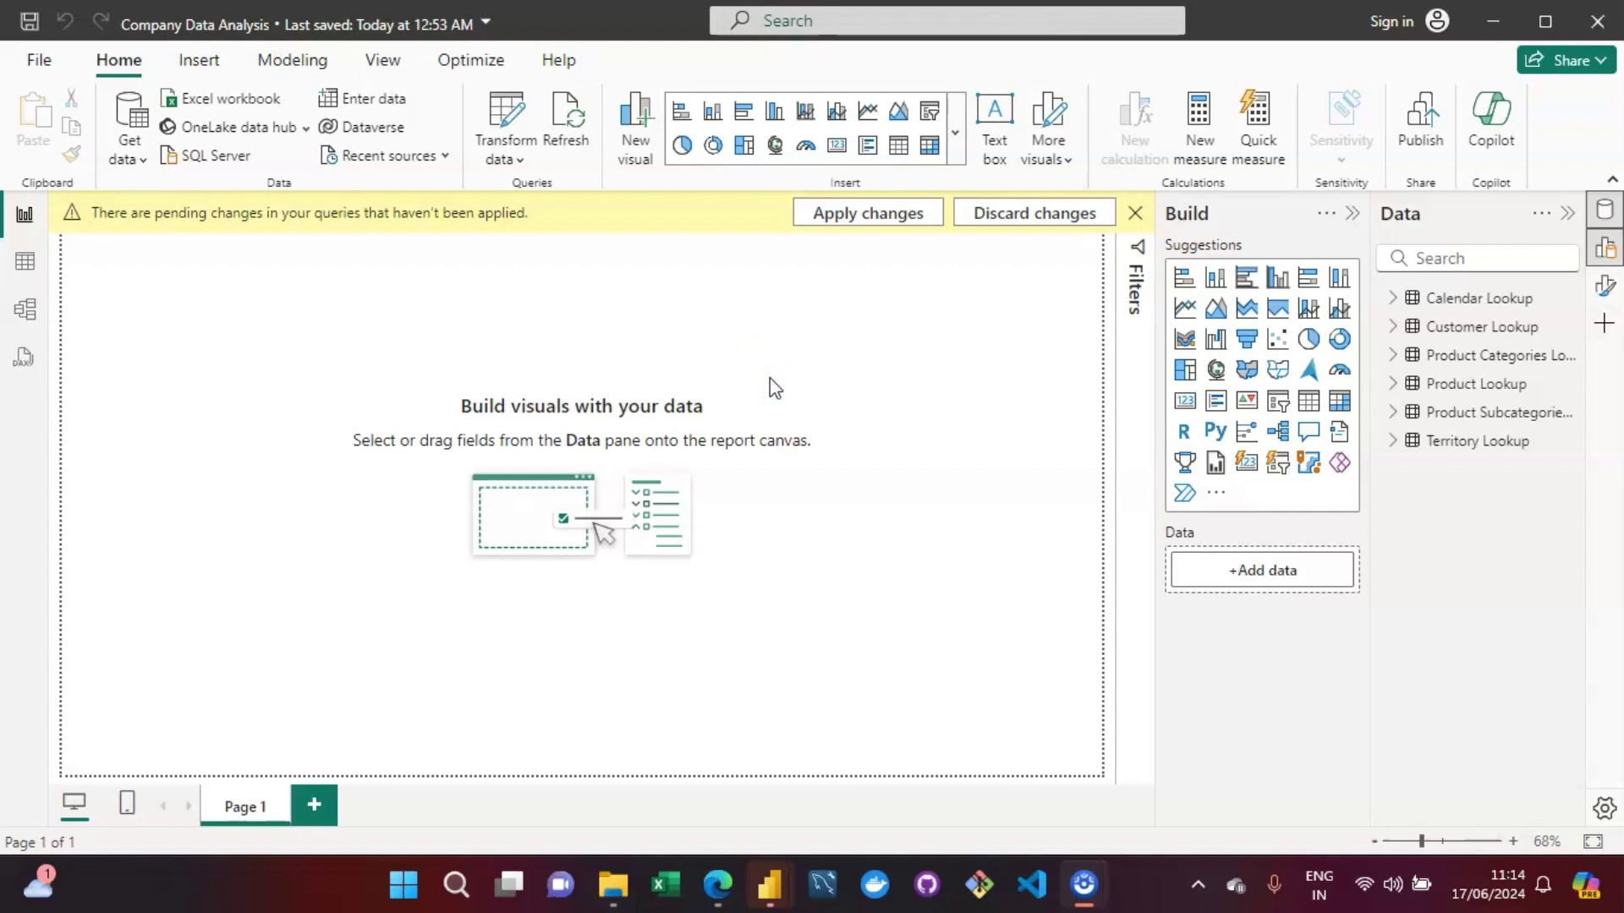
{"action": "left_click", "coordinate": [884, 214]}
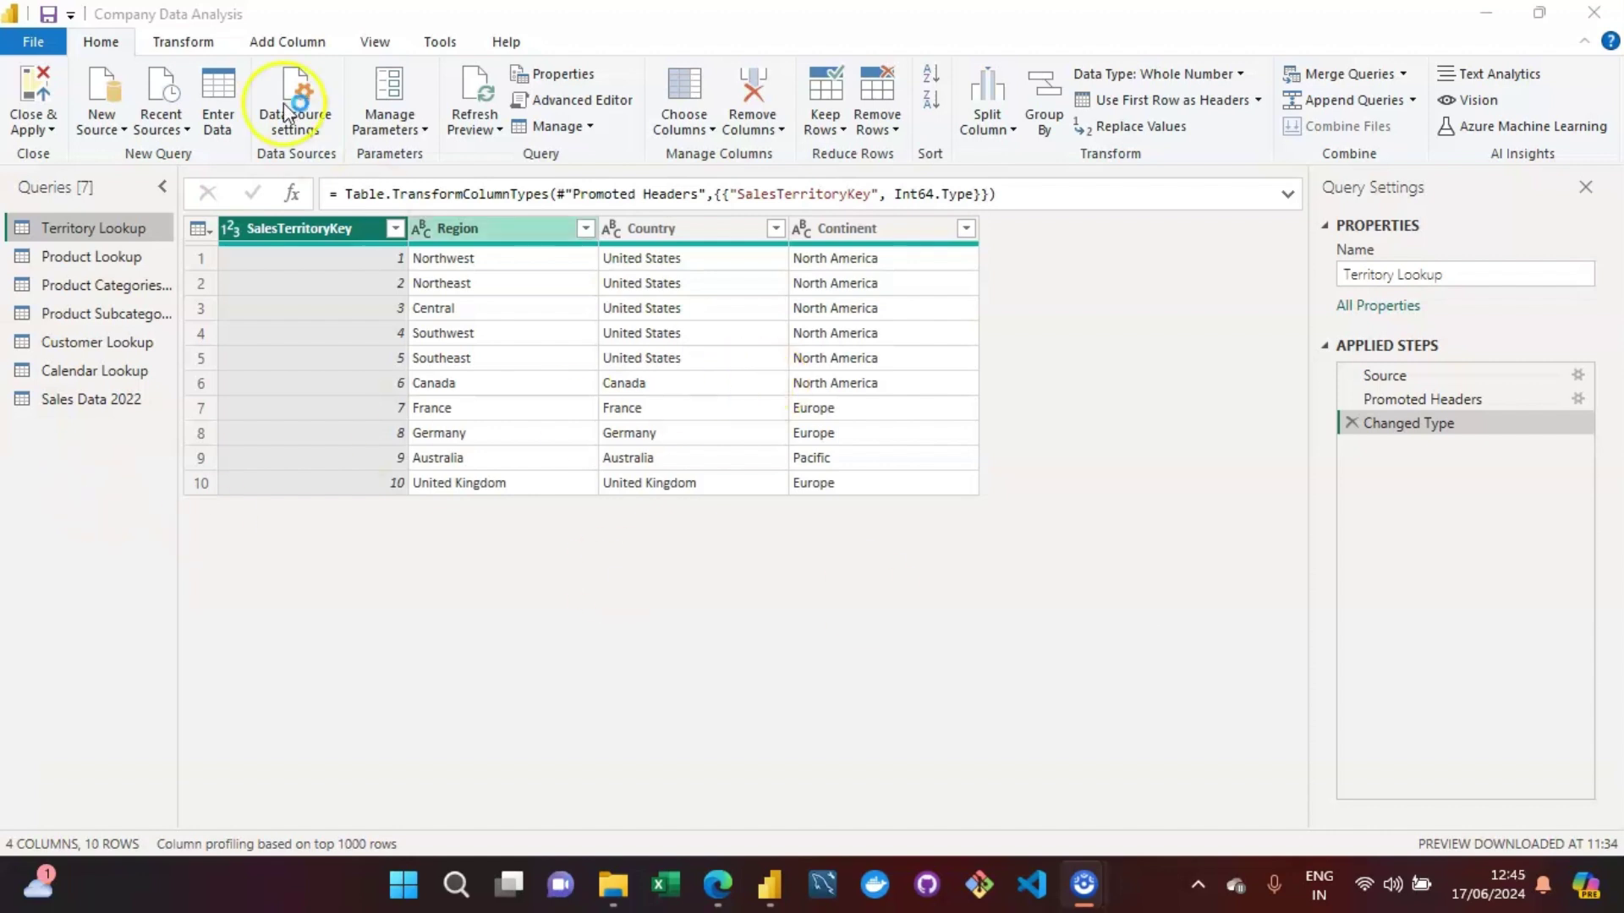
Examine the statistics operations available for the SalesTerritoryKey column of the Territory Lookup query.
{"action": "left_click", "coordinate": [195, 44]}
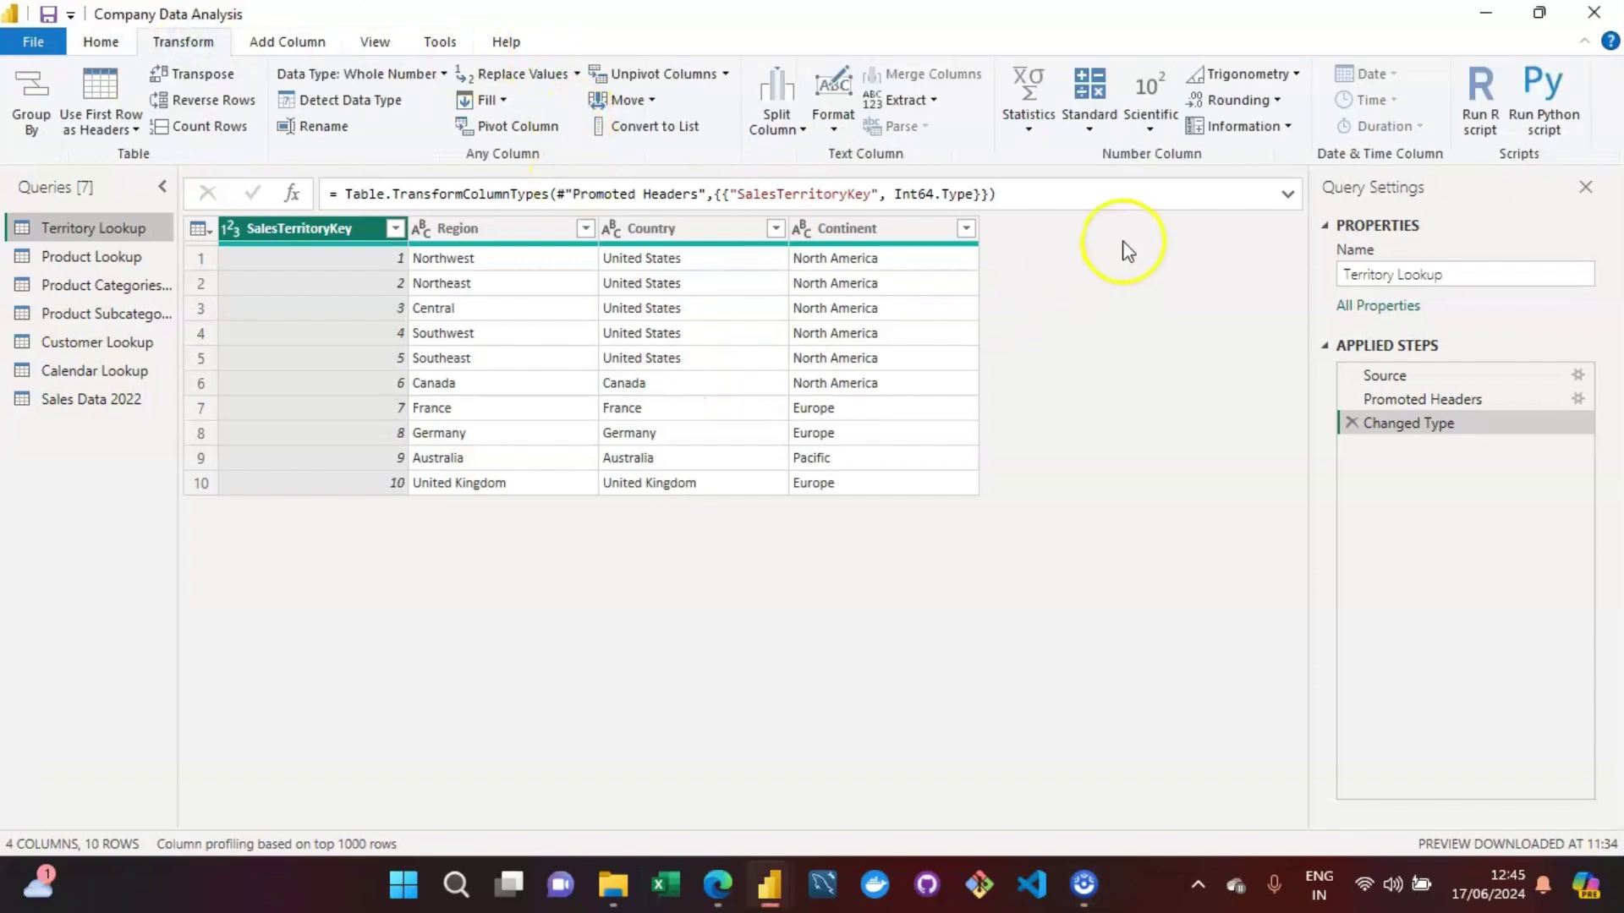
{"action": "left_click", "coordinate": [1030, 134]}
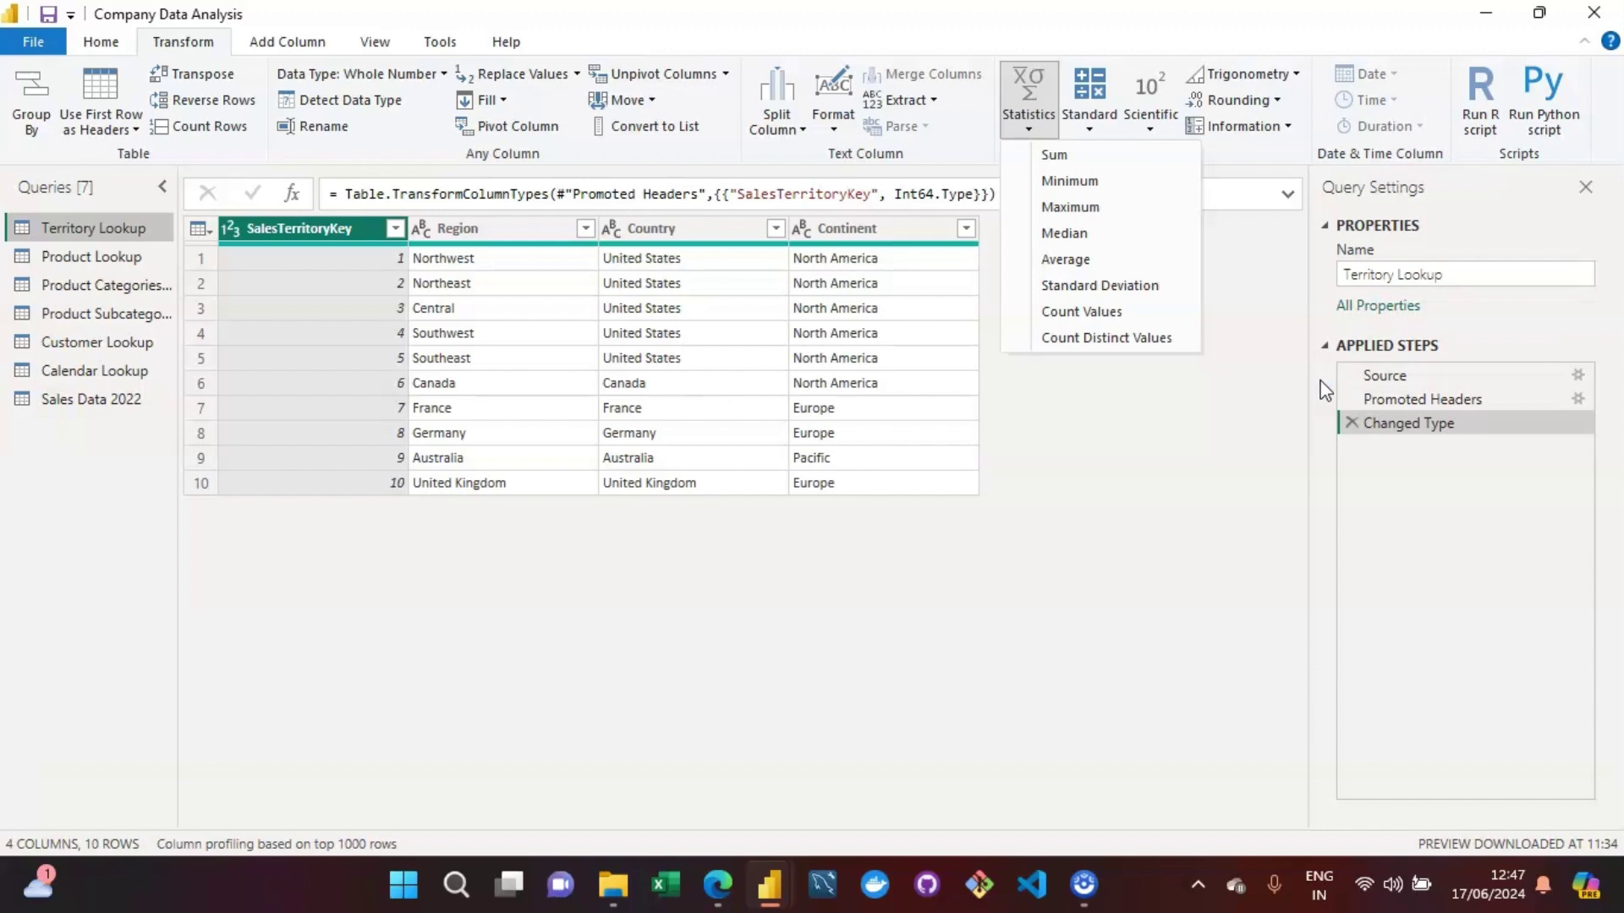
{"action": "left_click", "coordinate": [1057, 158]}
Open the Sales Data 2022 query and examine its columns and the list of ProductKey values.
{"action": "left_click", "coordinate": [72, 401]}
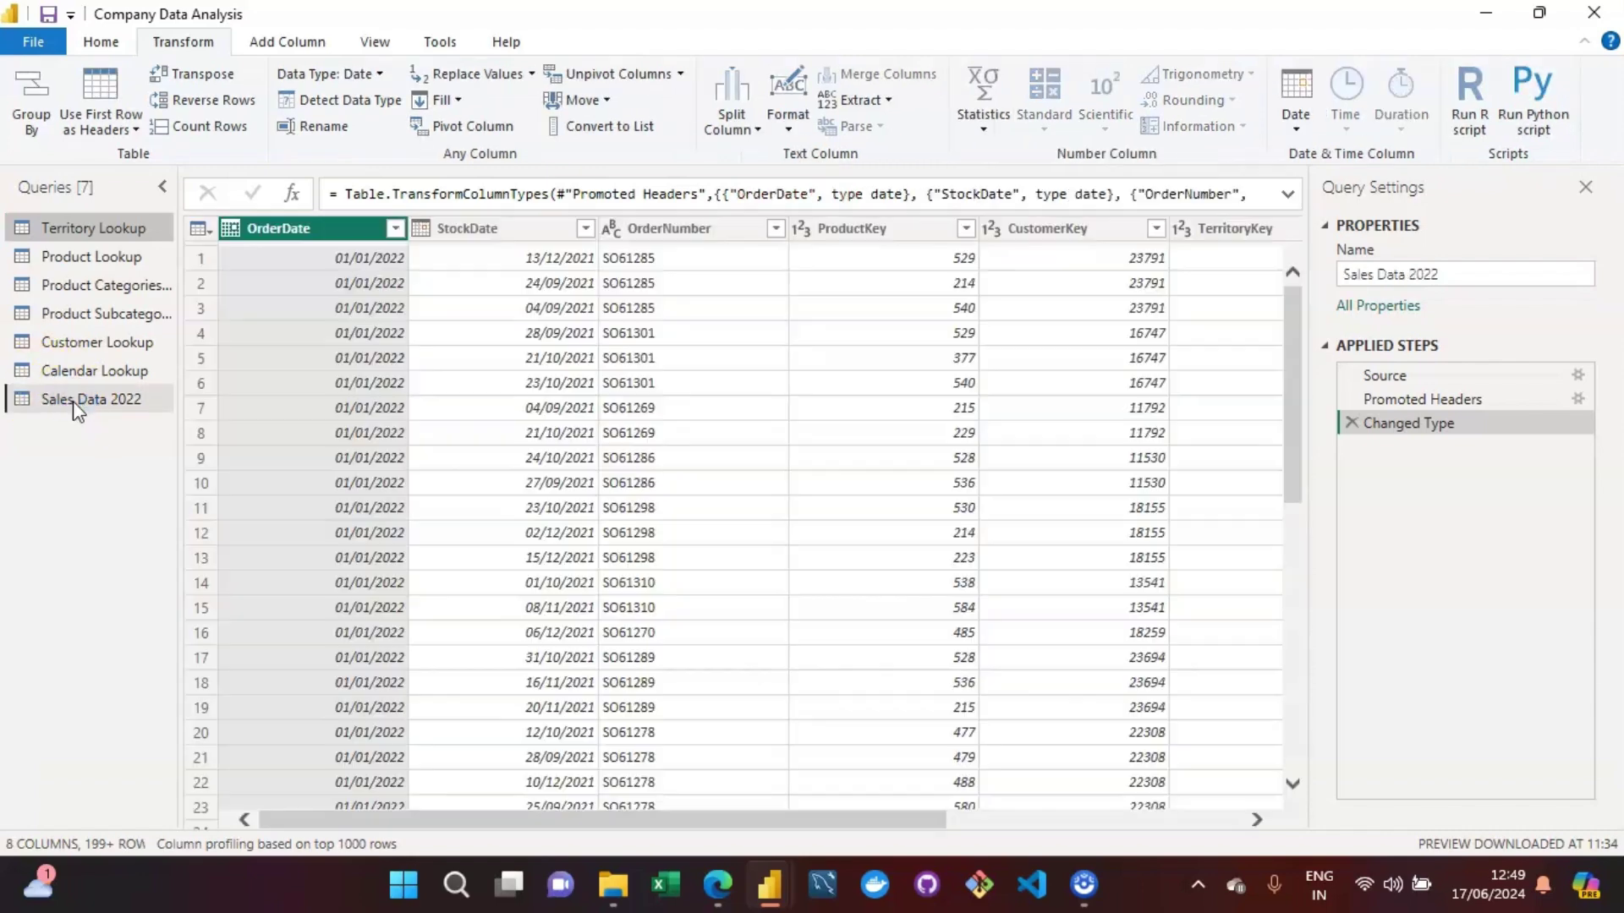
{"action": "left_click", "coordinate": [237, 451]}
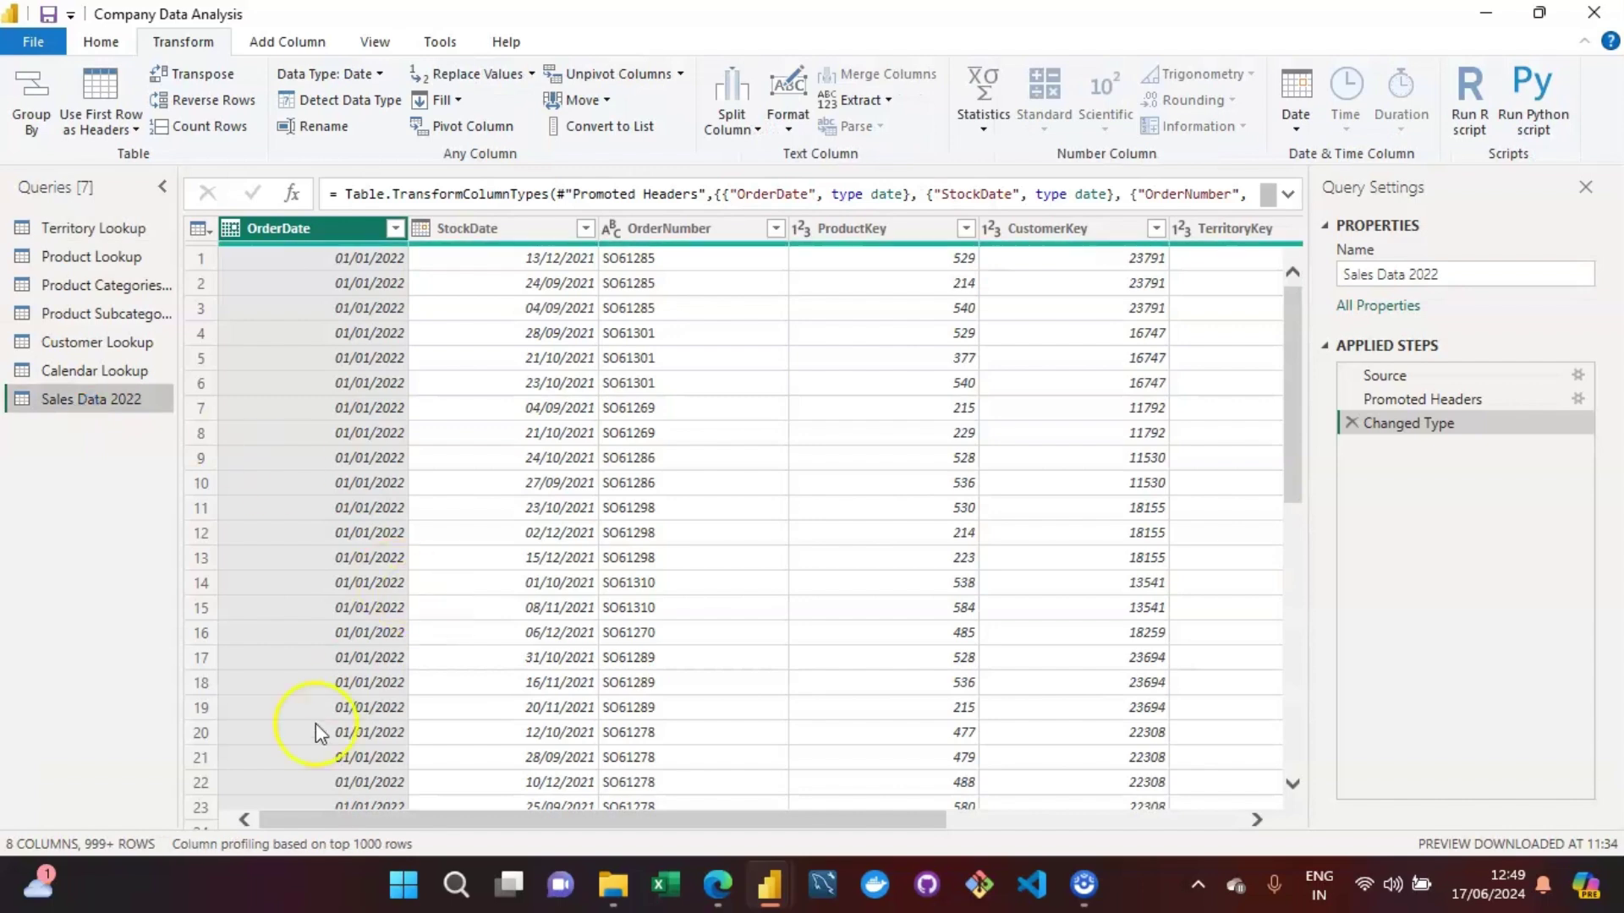
{"action": "left_click_drag", "start_coordinate": [331, 822], "coordinate": [484, 808]}
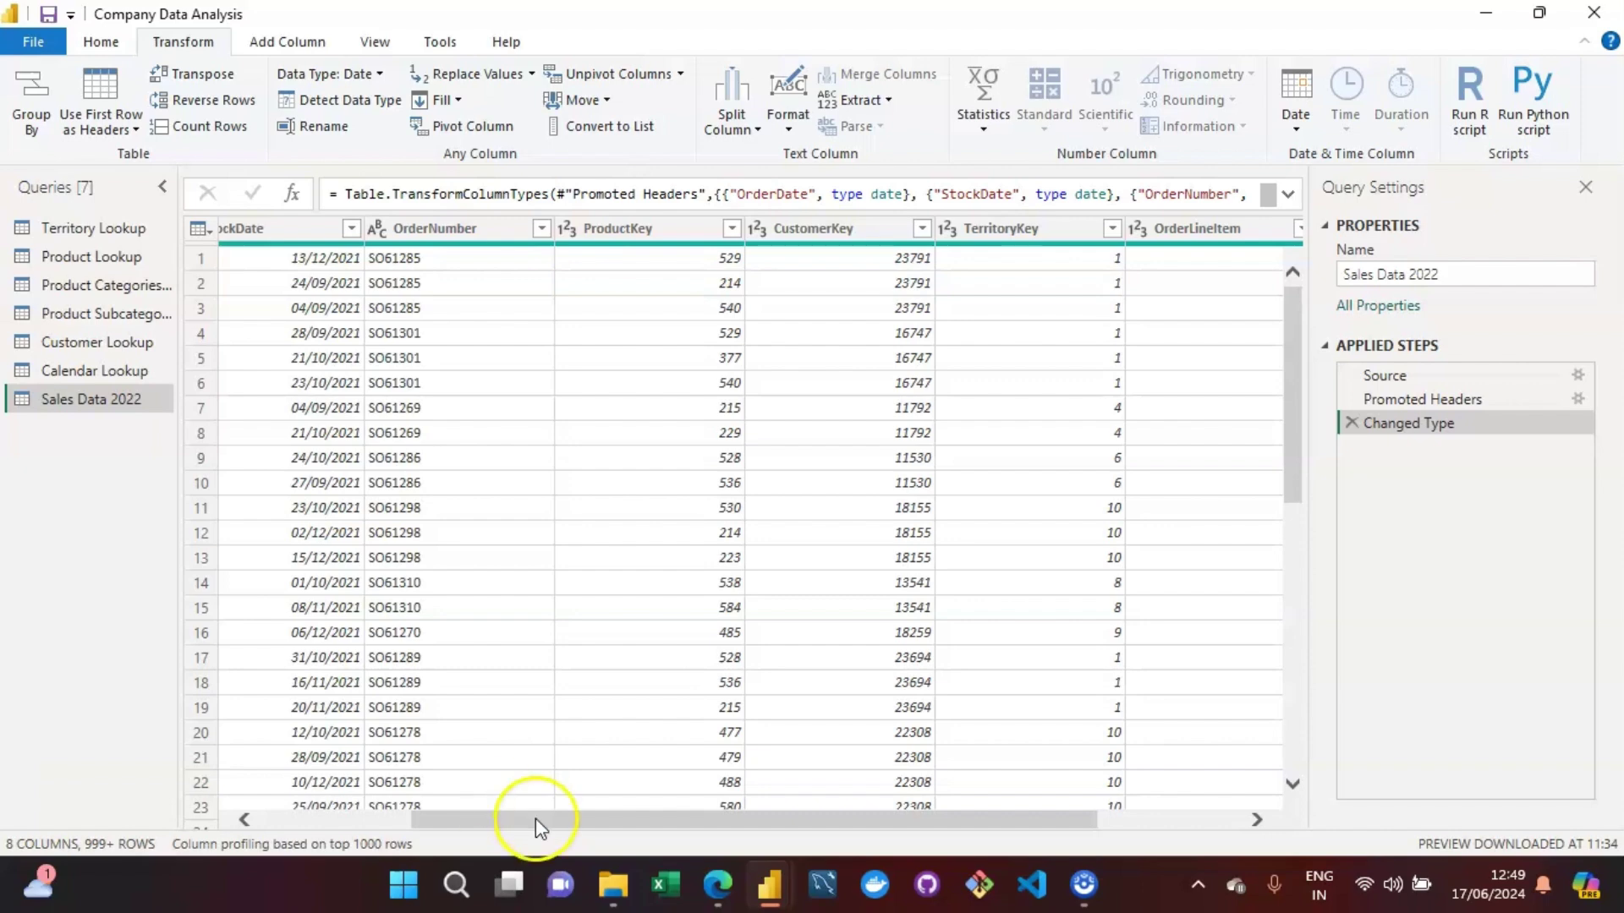
{"action": "left_click_drag", "start_coordinate": [540, 819], "coordinate": [863, 832]}
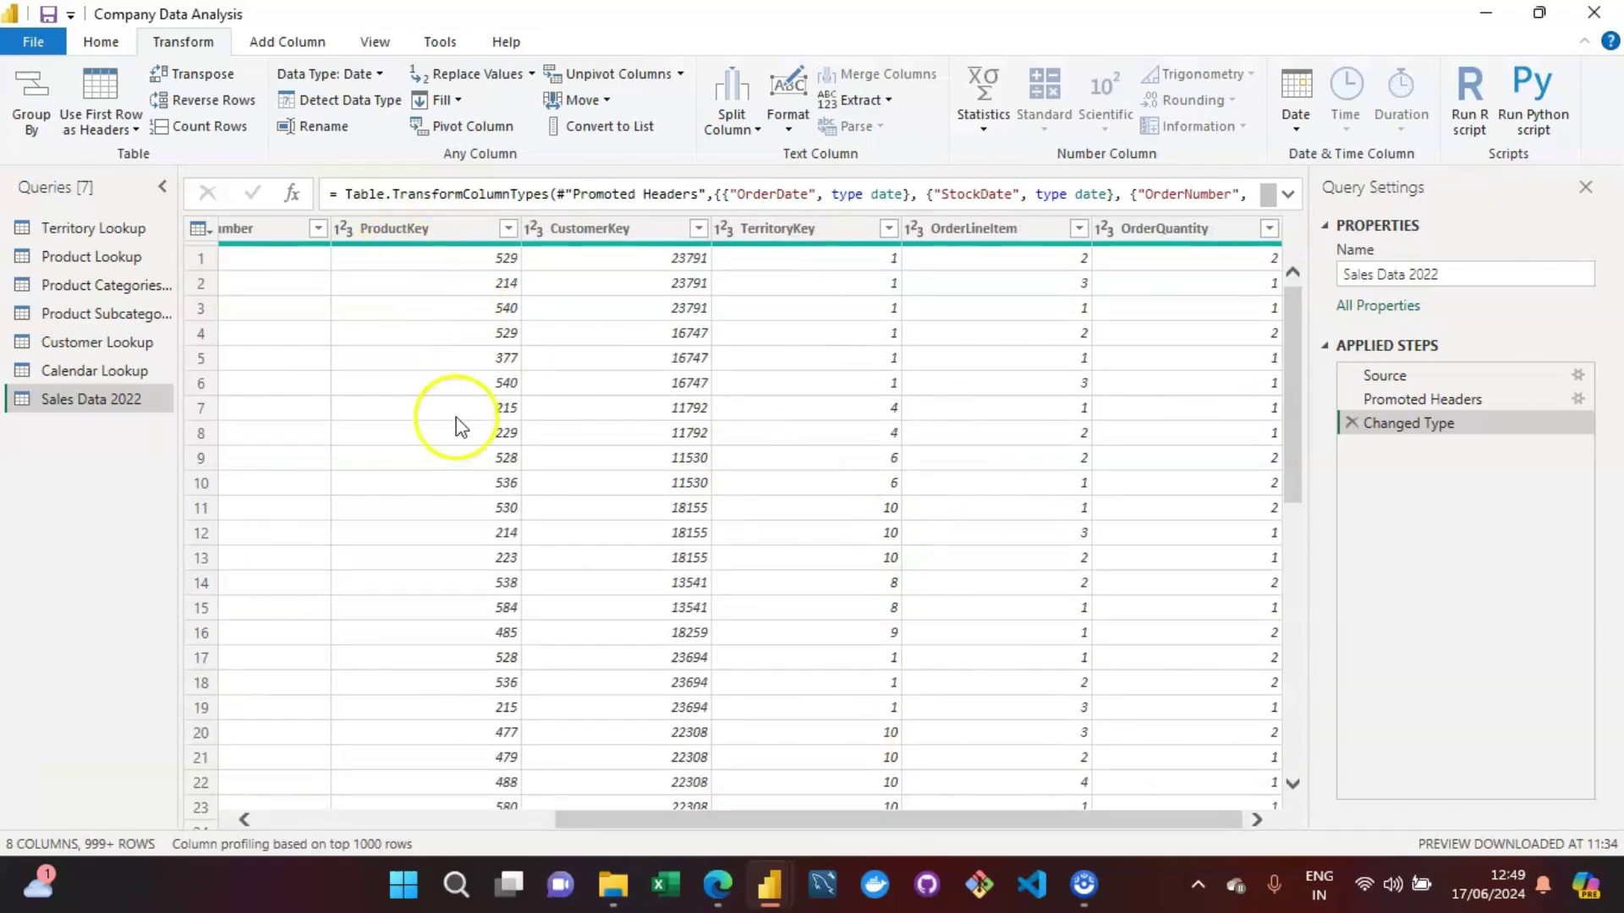
{"action": "left_click", "coordinate": [506, 230]}
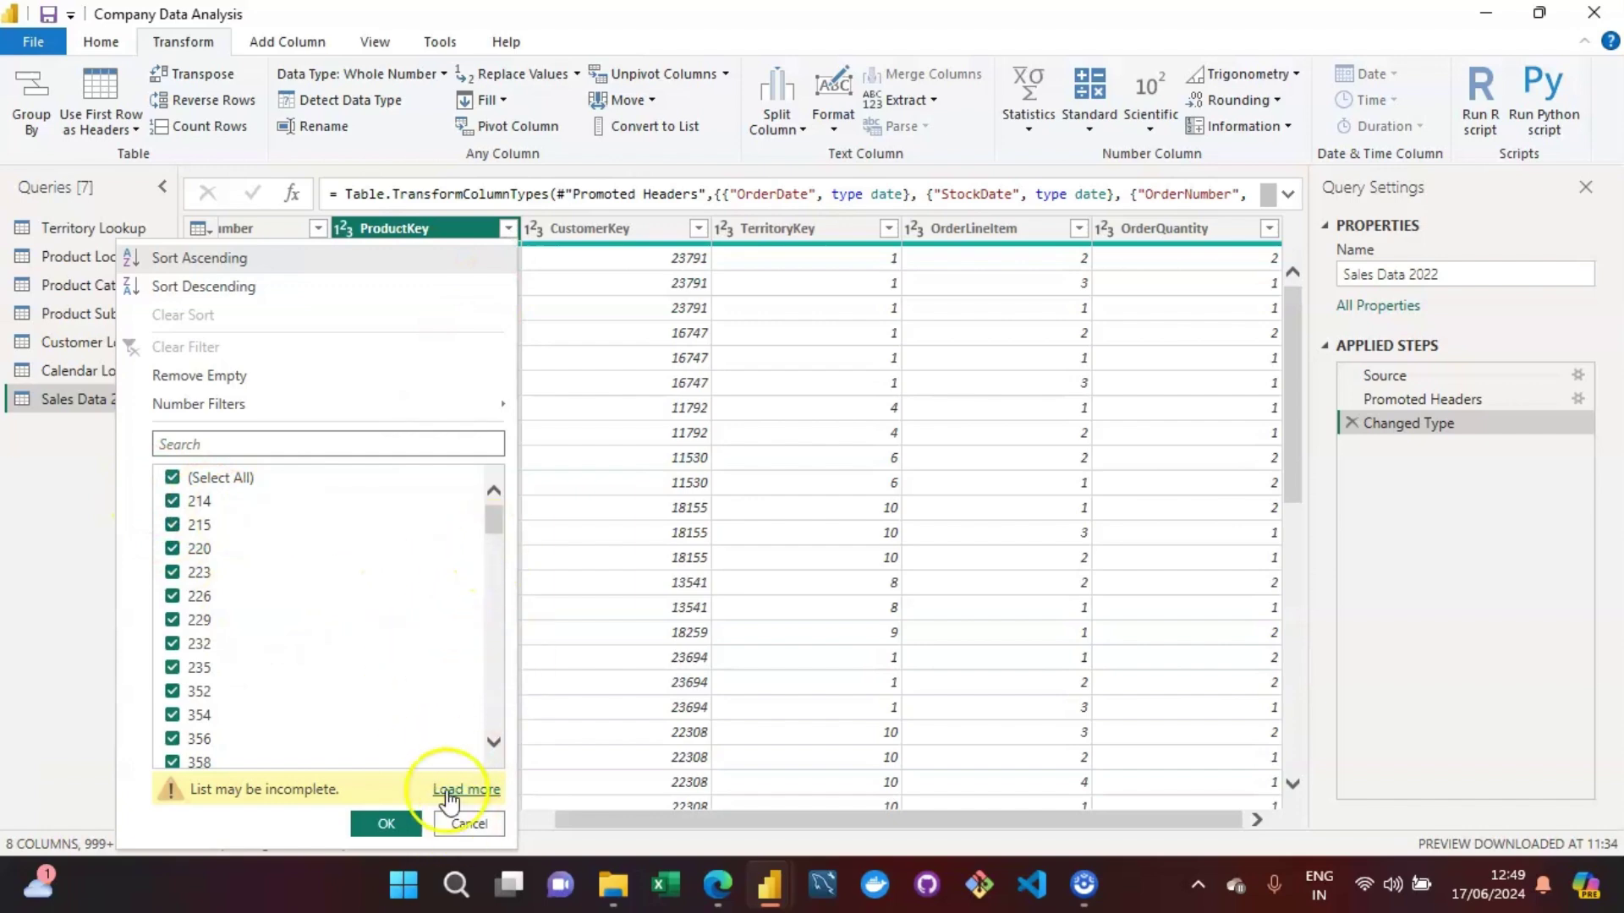
{"action": "left_click", "coordinate": [465, 824]}
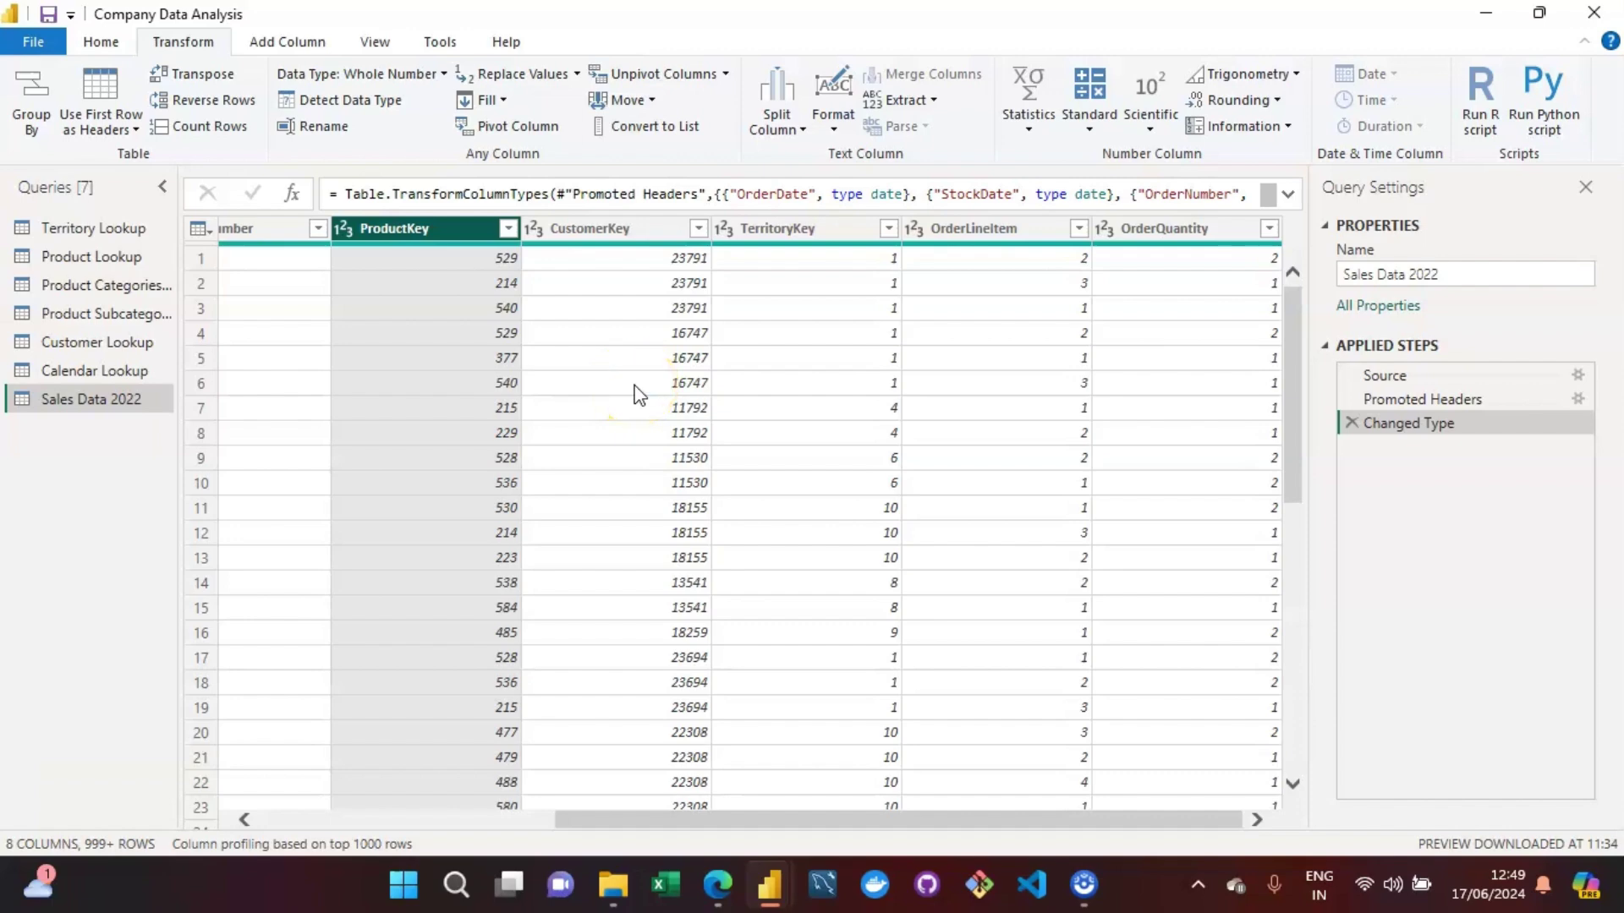
Start a basic Group By on the ProductKey column and name the new column "Total Quantity".
{"action": "left_click", "coordinate": [500, 292]}
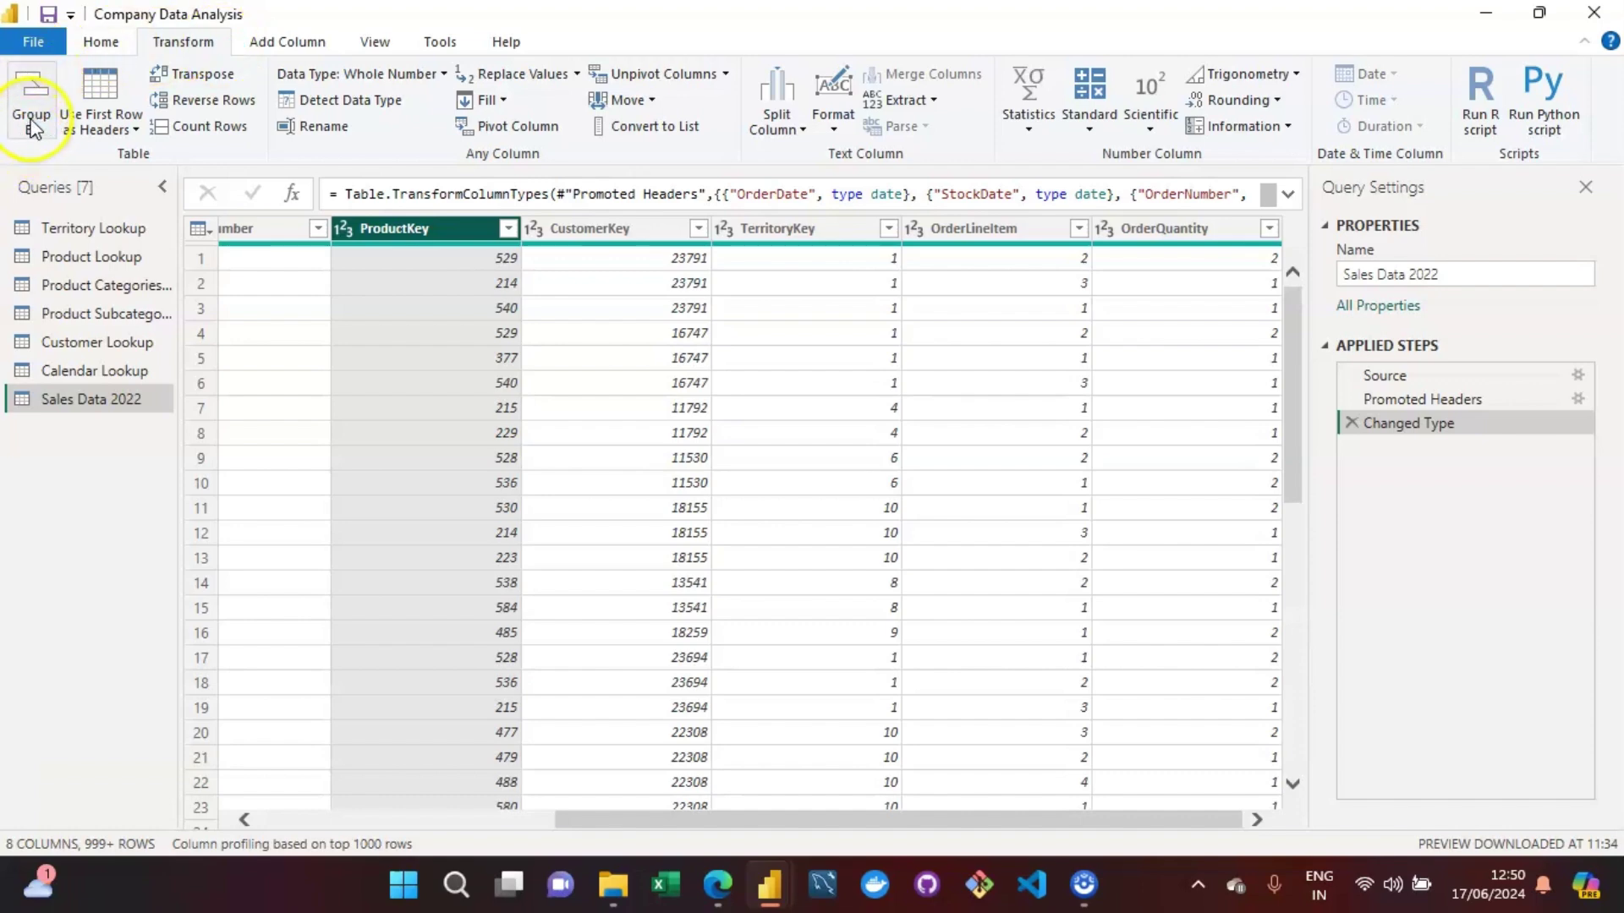
{"action": "left_click", "coordinate": [41, 90]}
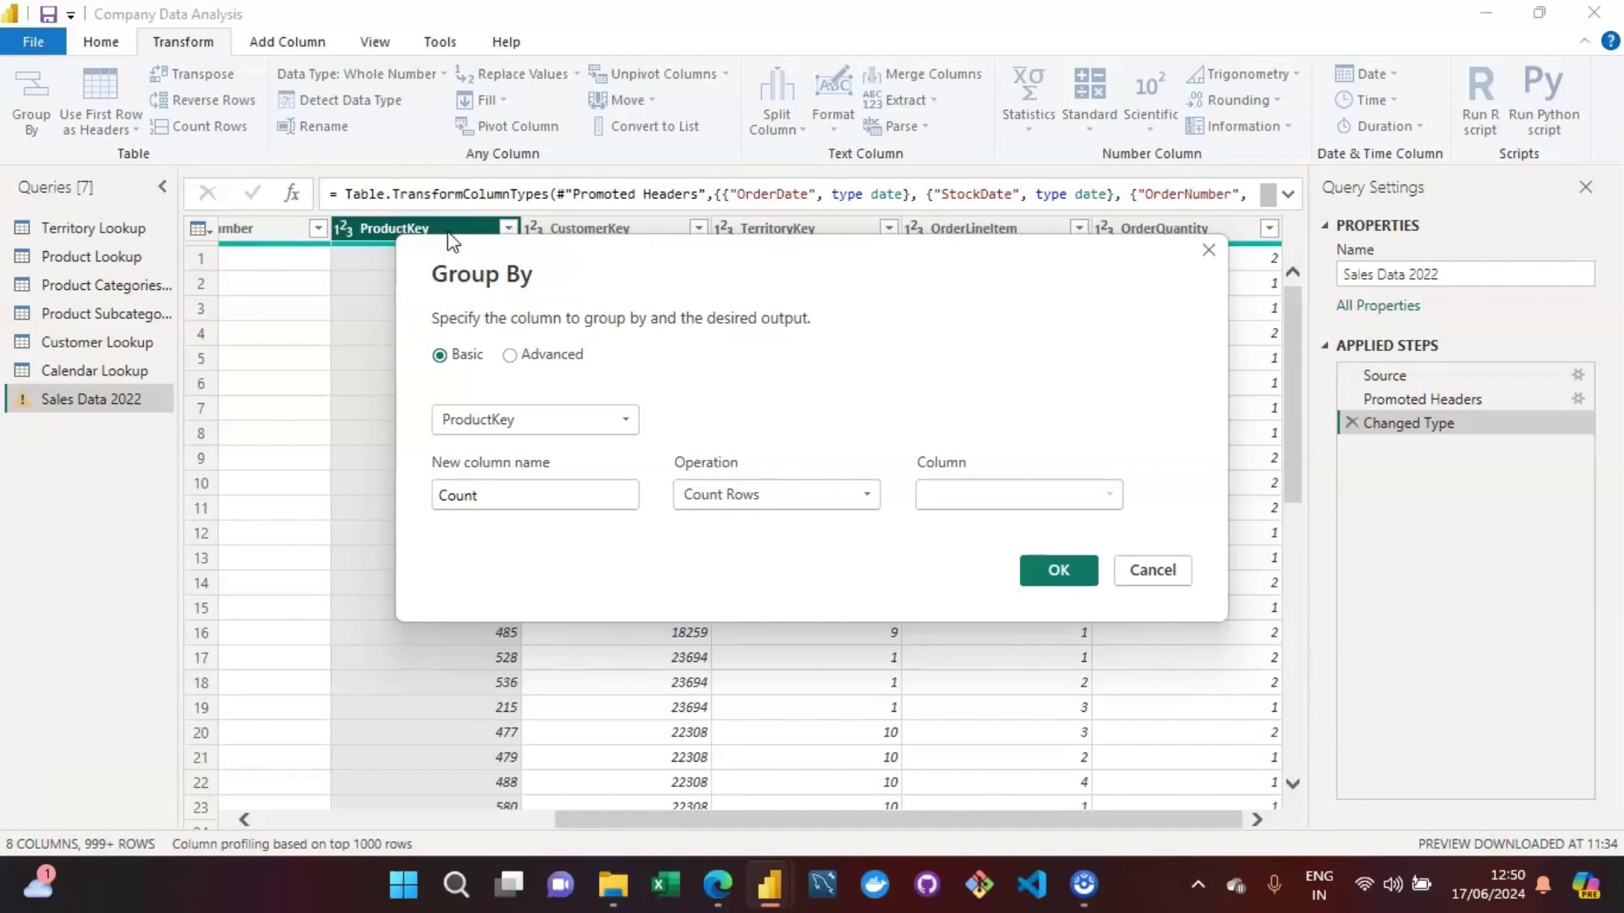
{"action": "left_click_drag", "start_coordinate": [453, 243], "coordinate": [554, 254]}
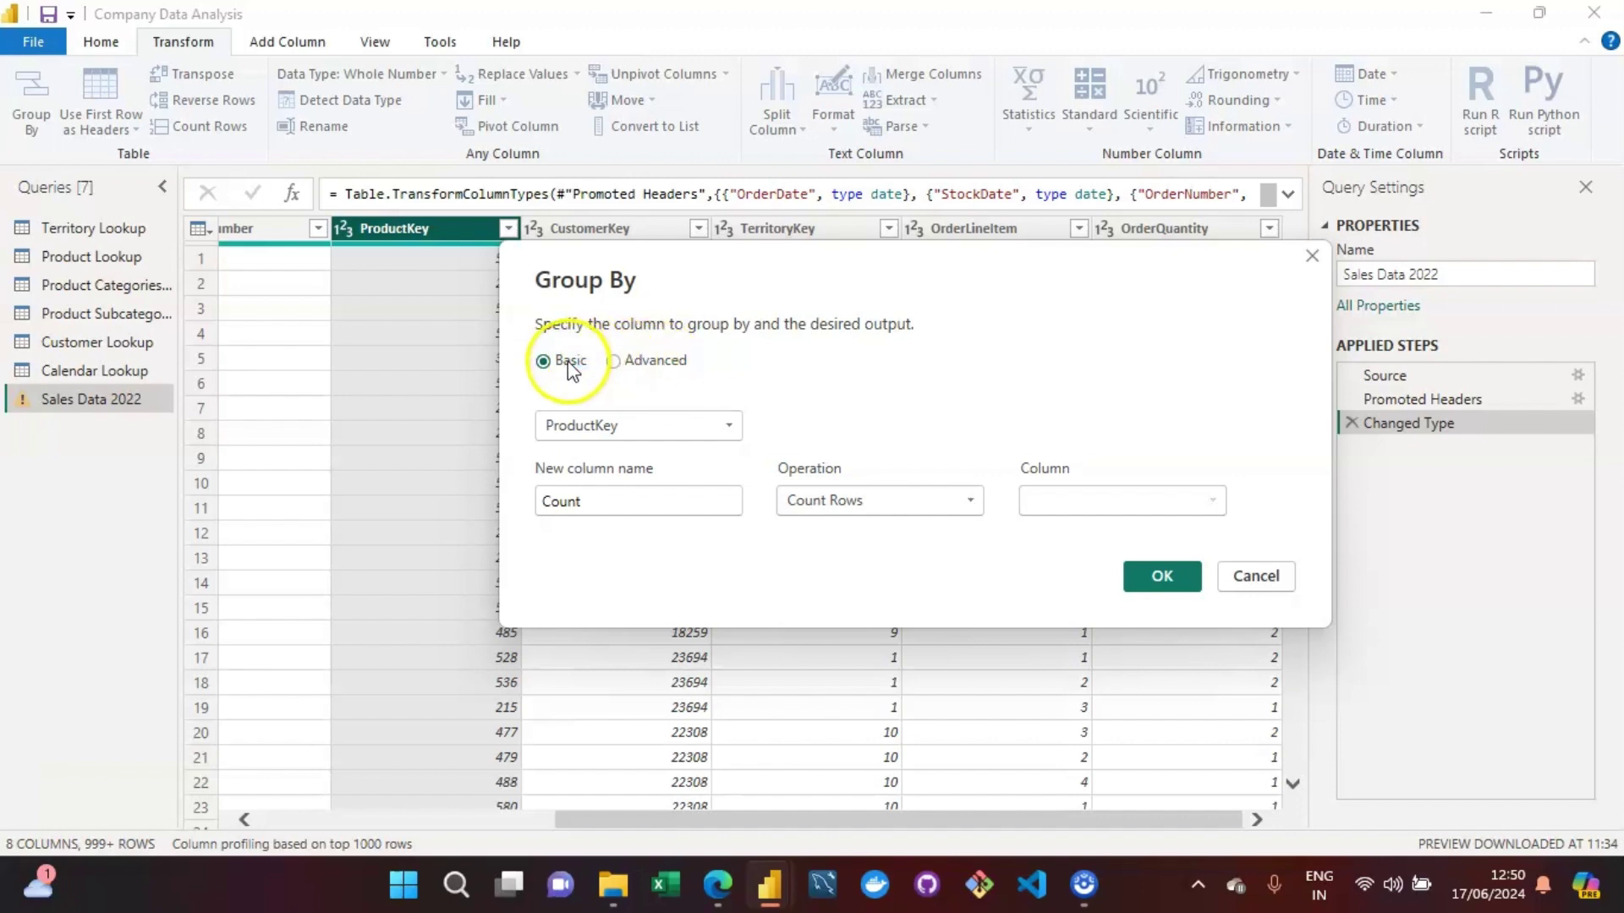
{"action": "left_click", "coordinate": [640, 509]}
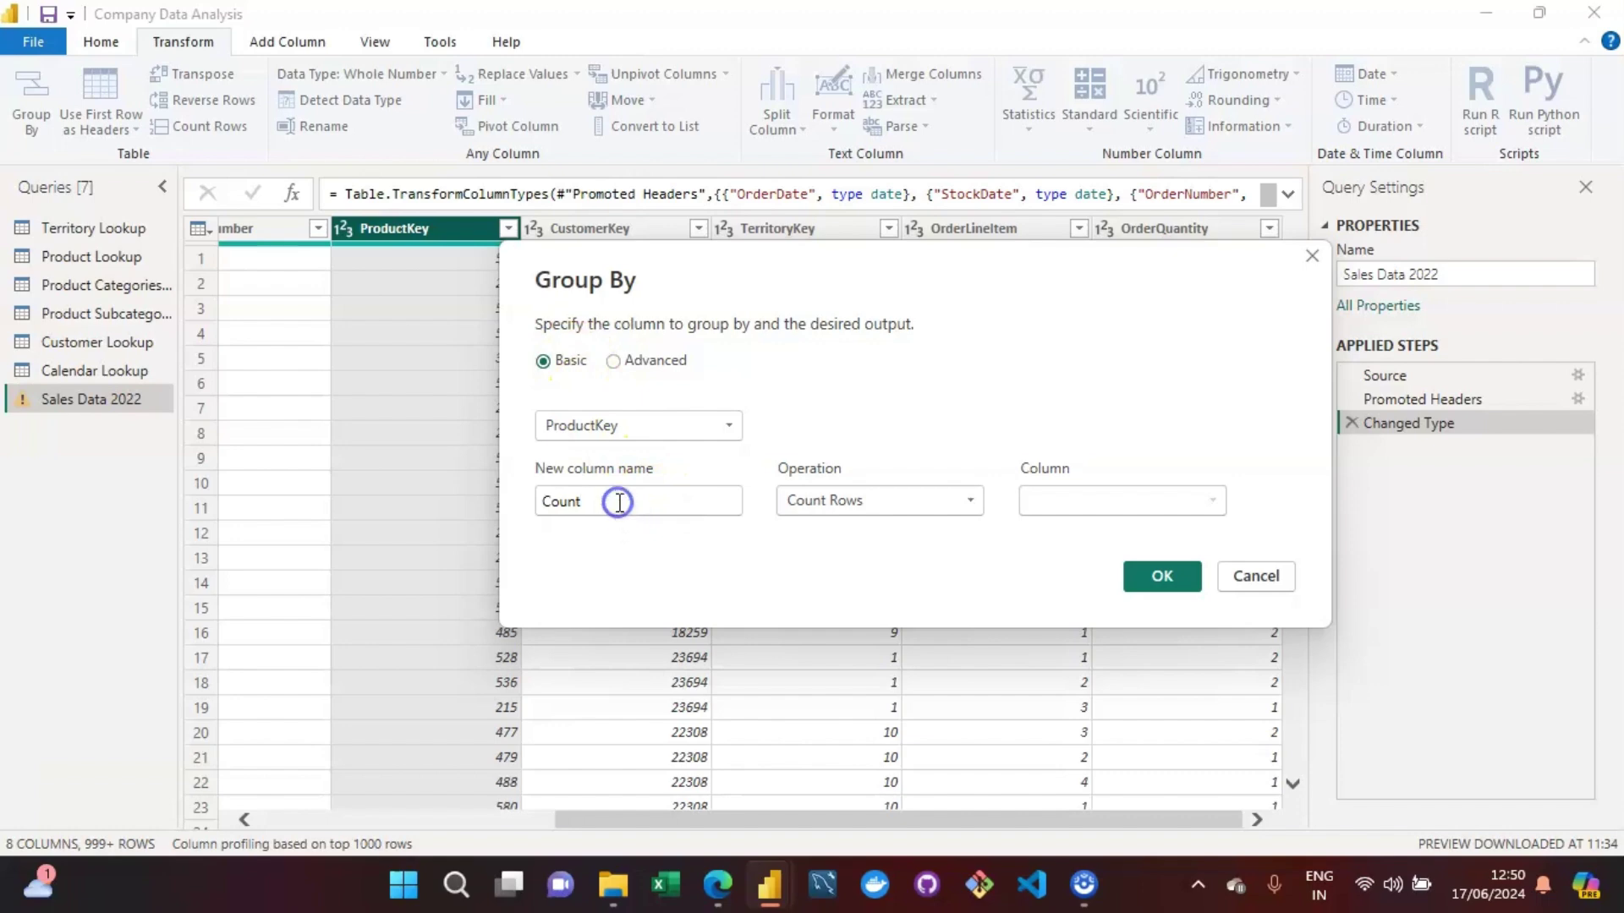
{"action": "left_click_drag", "start_coordinate": [620, 503], "coordinate": [481, 509]}
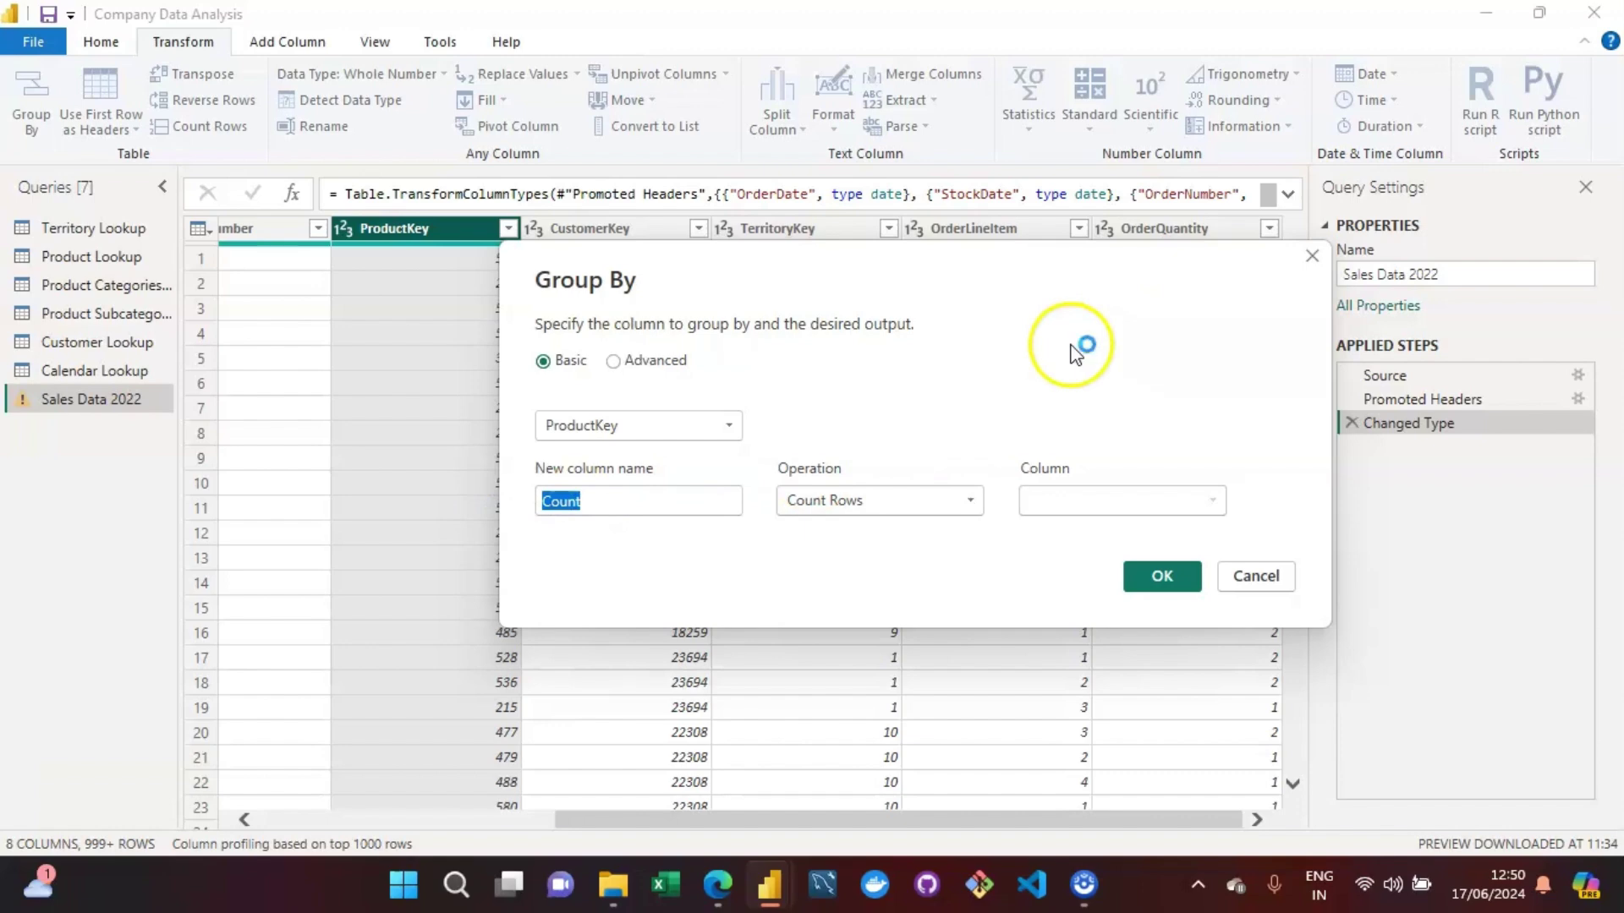
{"action": "type", "text": "T"}
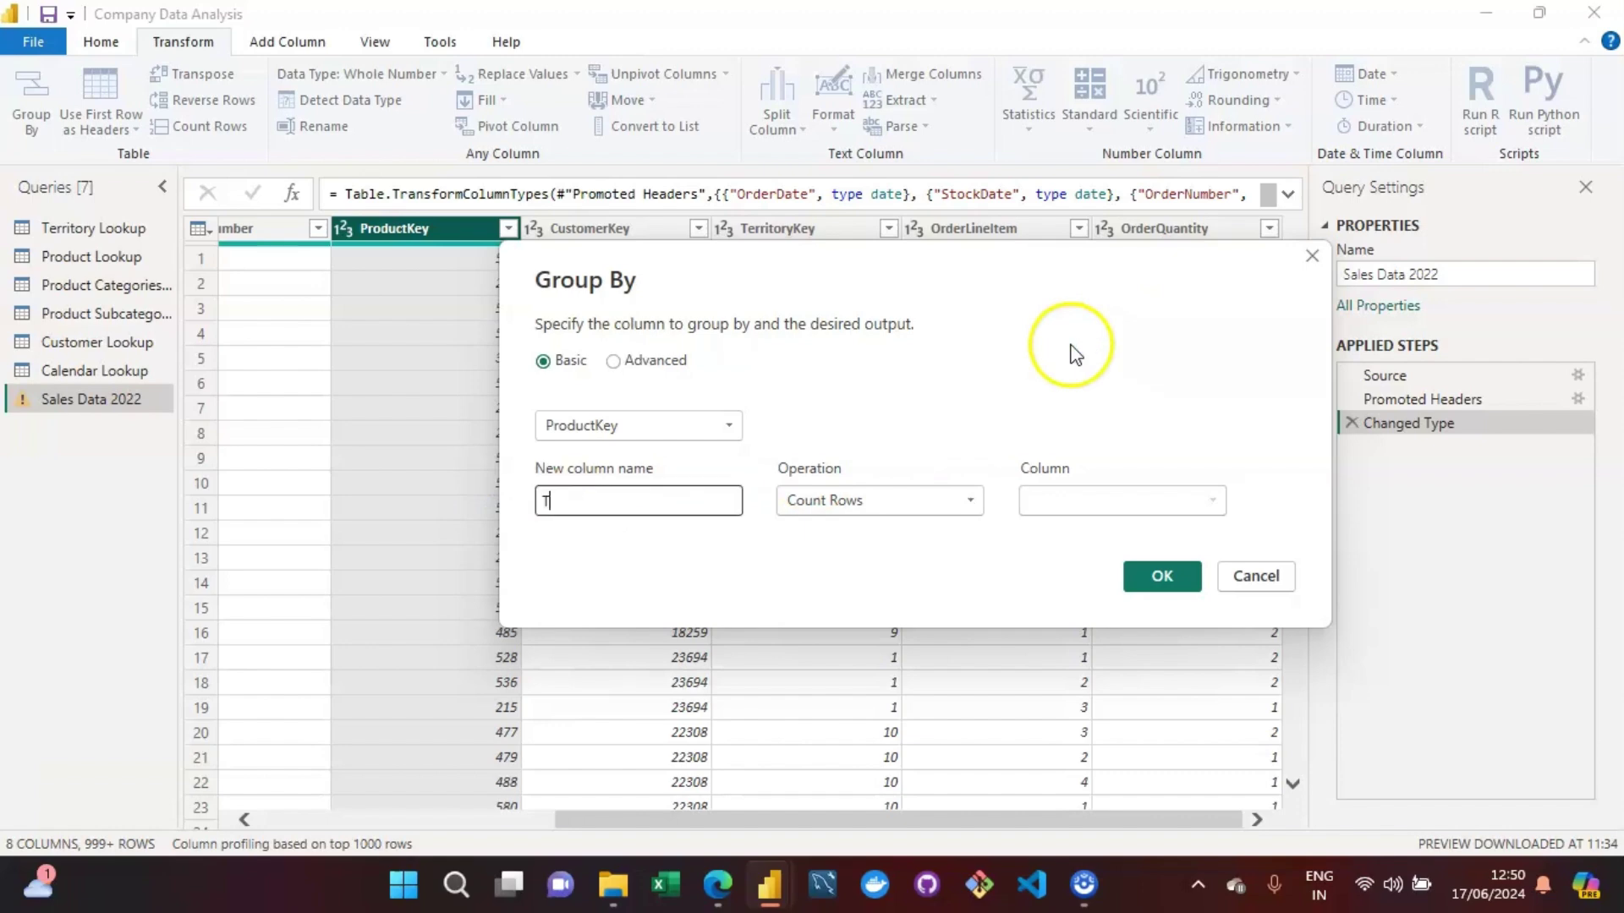
{"action": "type", "text": "otal Qu"}
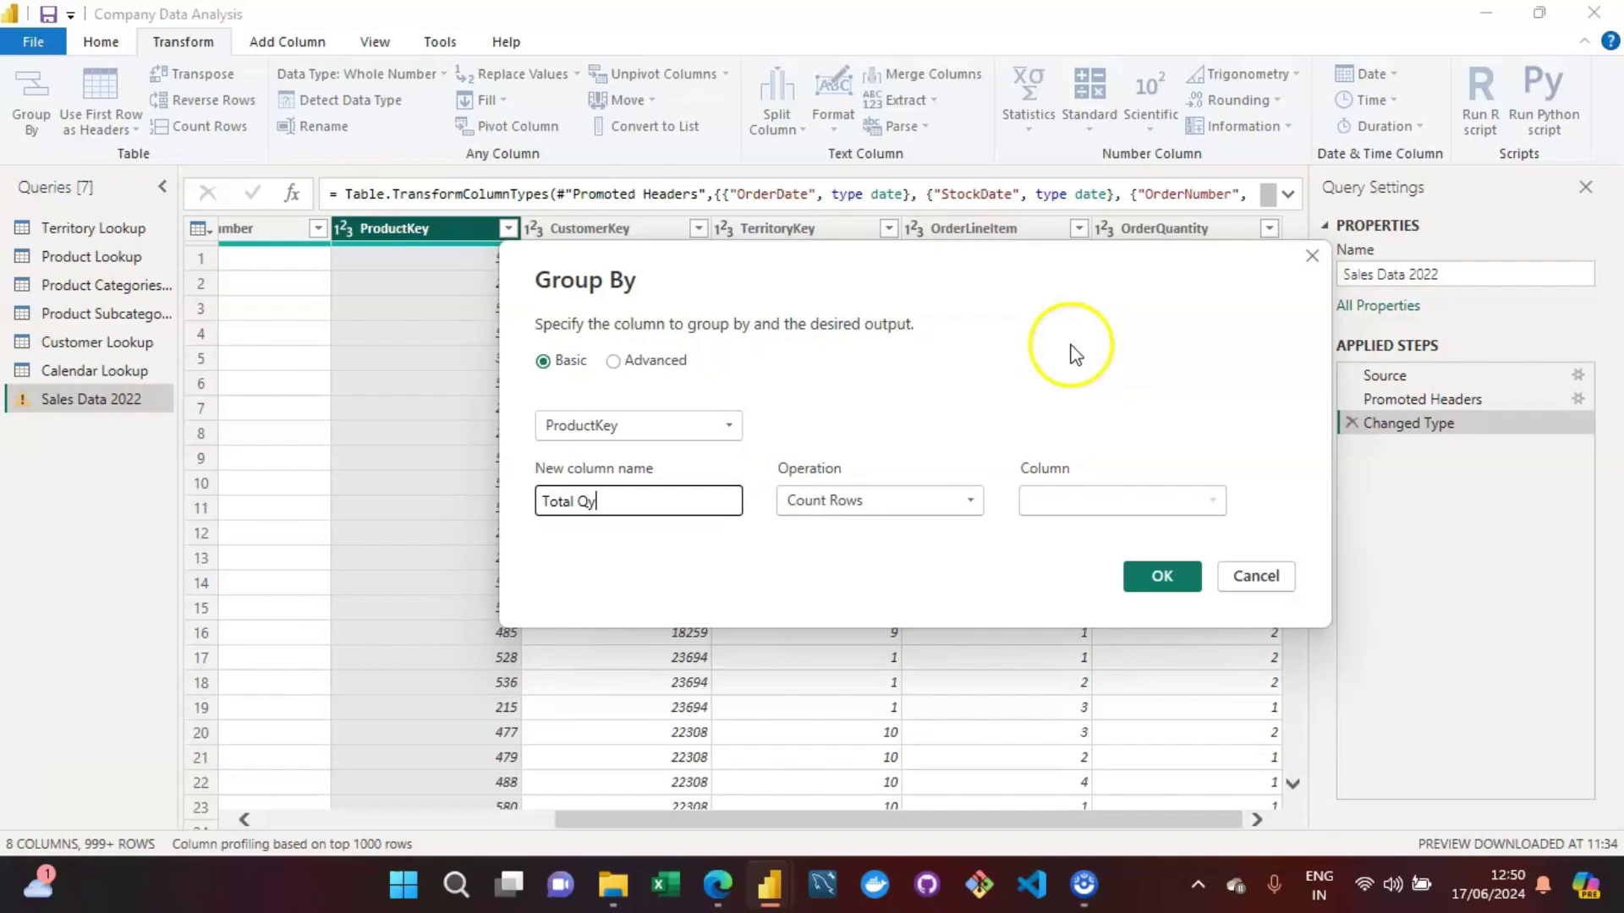
{"action": "key", "text": "BackSpace"}
{"action": "type", "text": "uantity"}
Set the aggregation to the Sum of OrderQuantity and apply the grouping.
{"action": "left_click", "coordinate": [935, 502]}
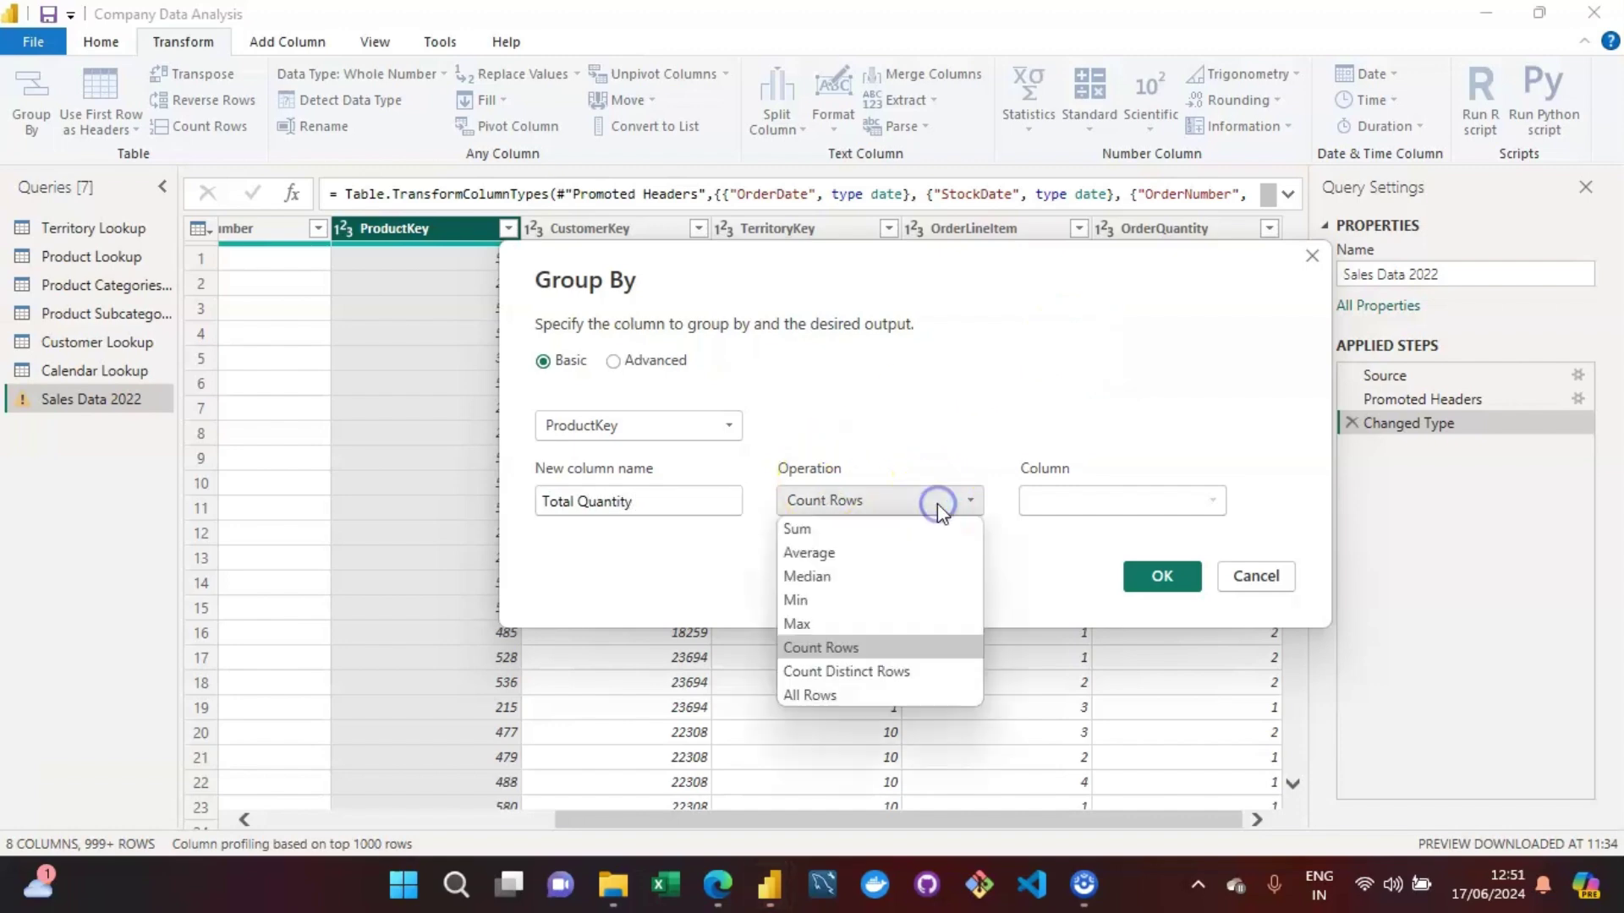
{"action": "left_click", "coordinate": [861, 526]}
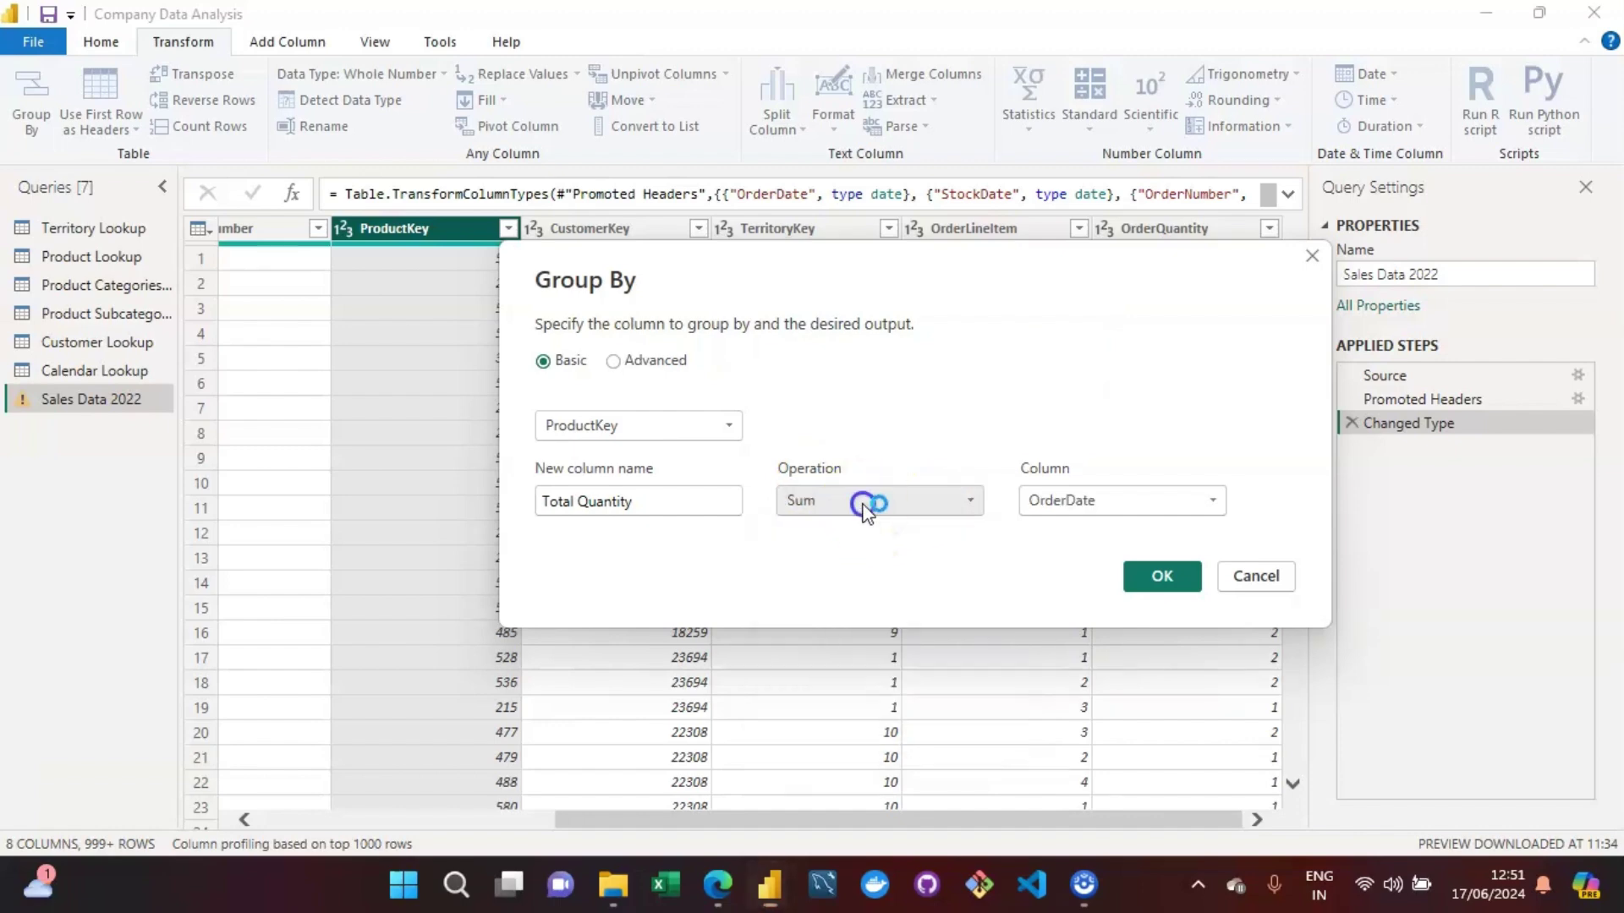
{"action": "left_click", "coordinate": [863, 504]}
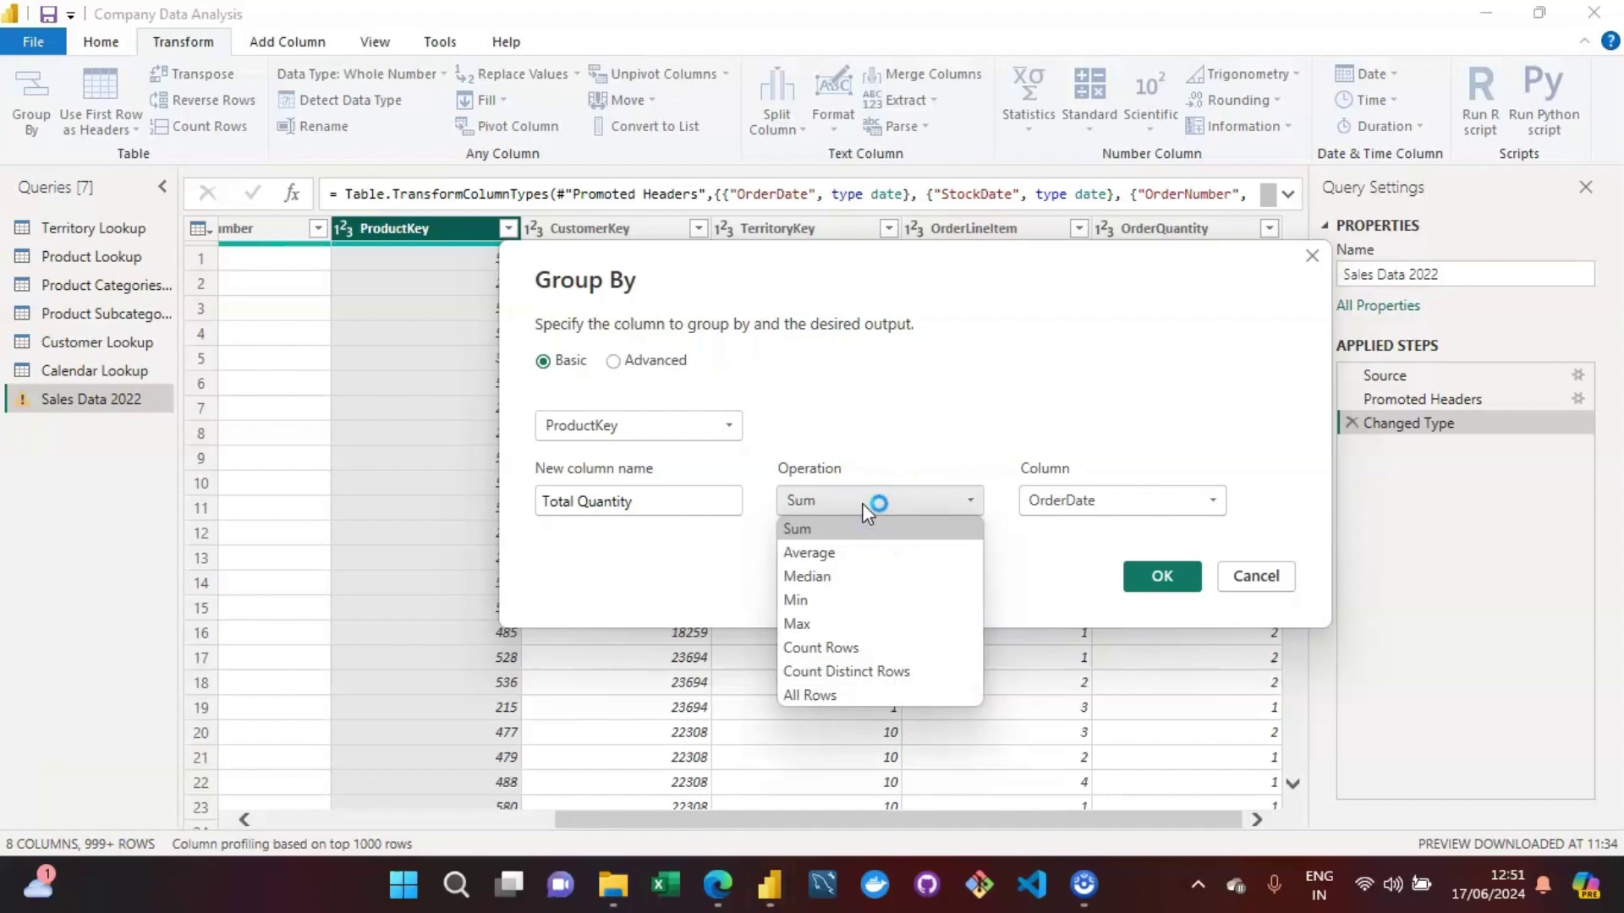
{"action": "left_click", "coordinate": [846, 465]}
{"action": "left_click", "coordinate": [1104, 498]}
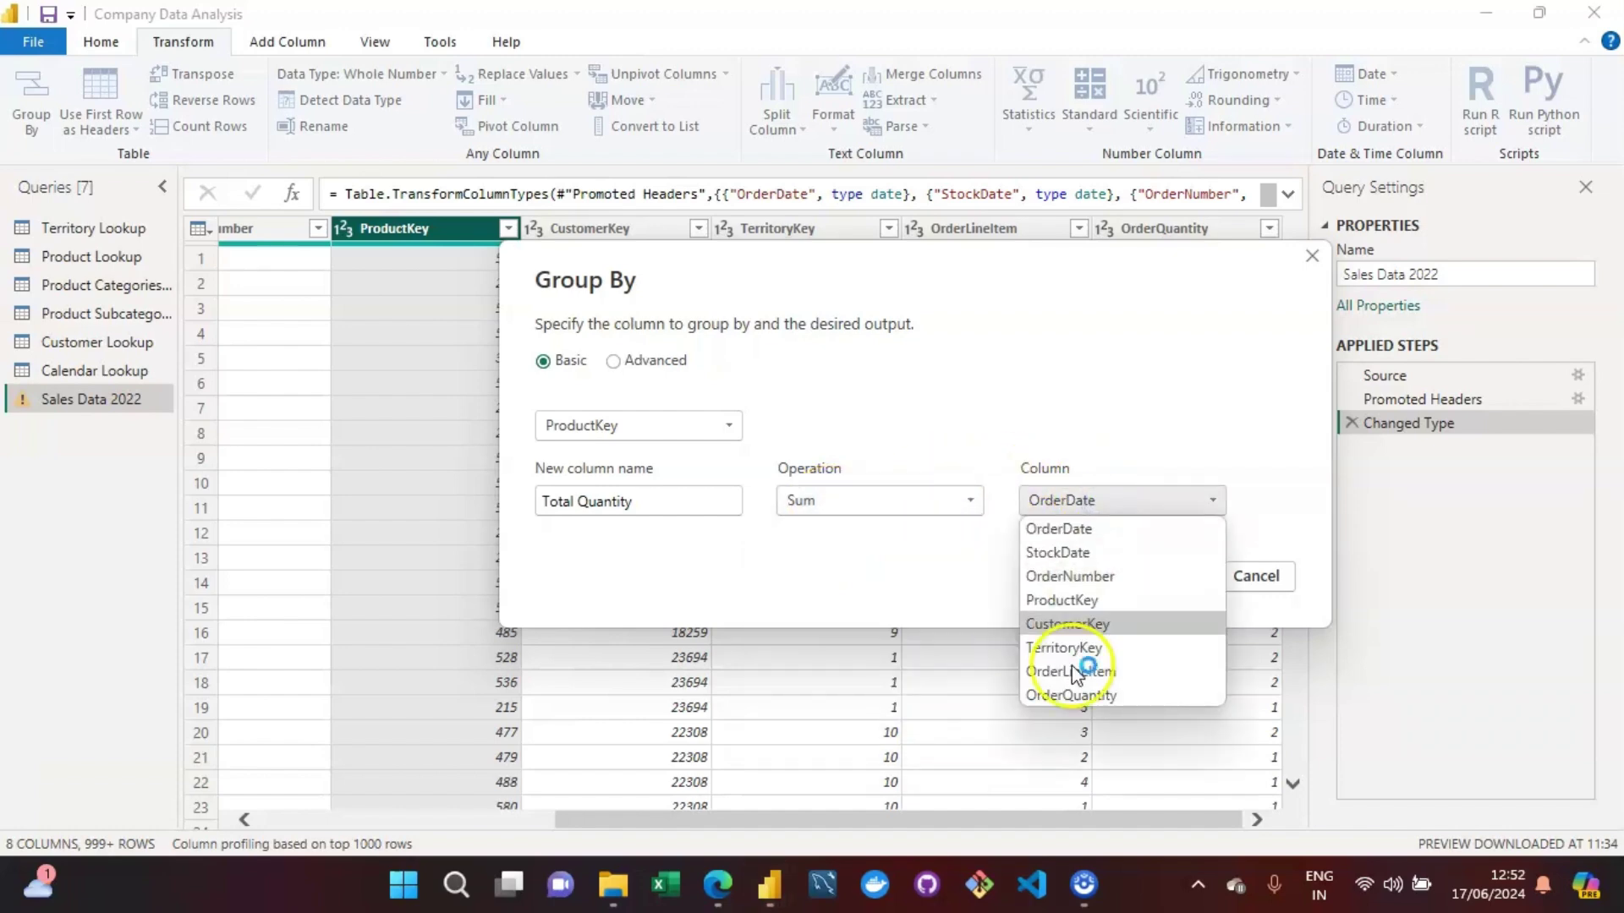
{"action": "left_click", "coordinate": [1082, 695]}
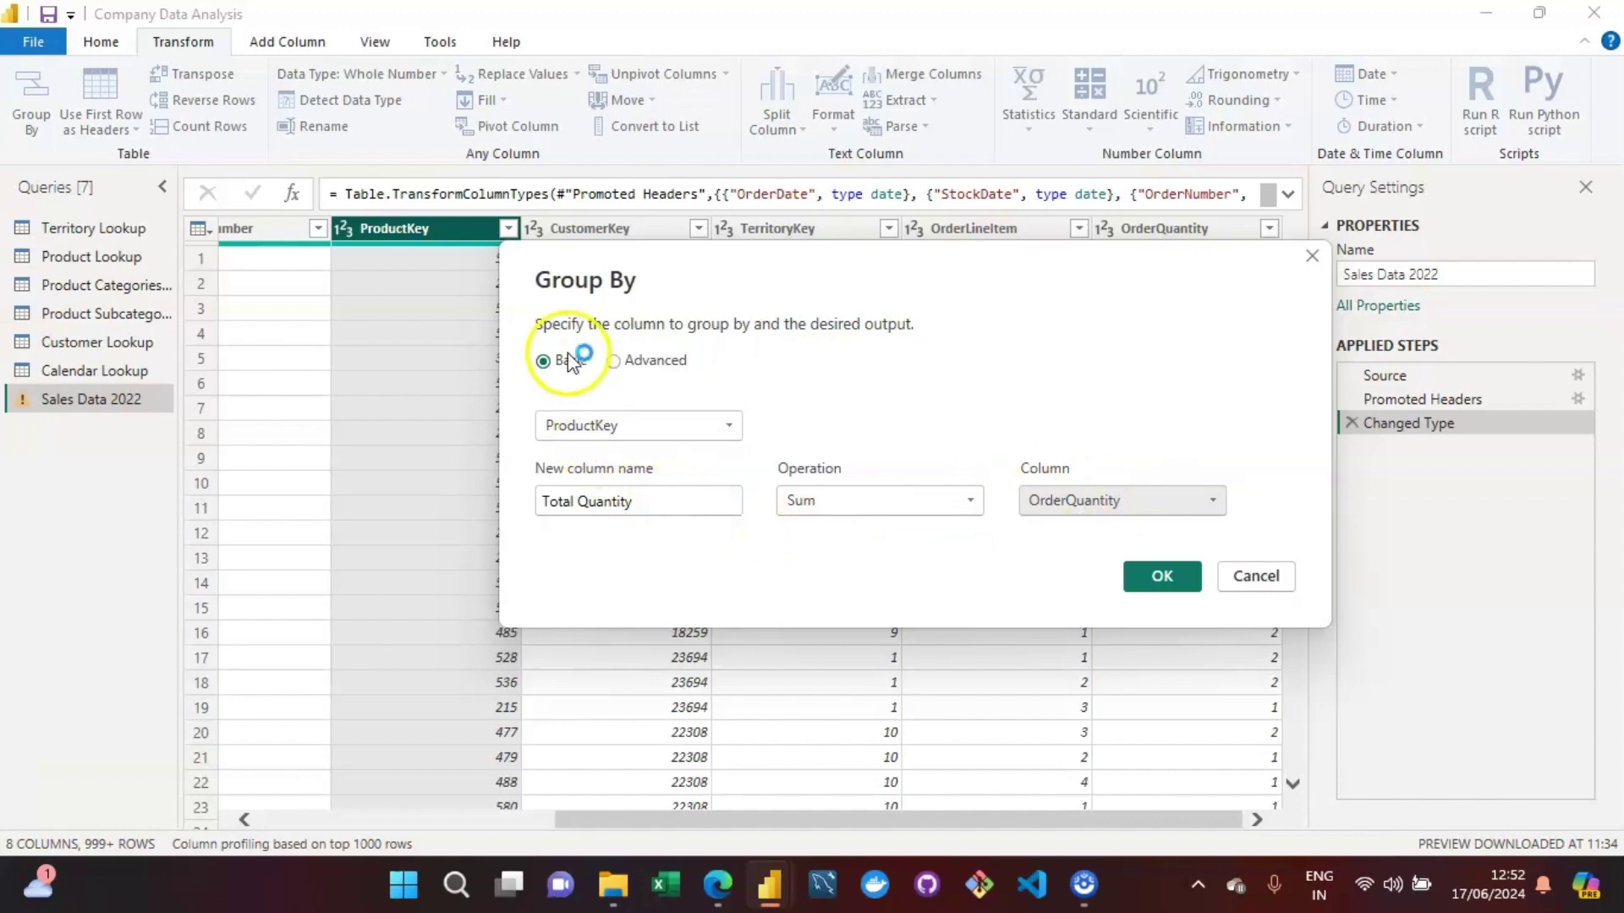
{"action": "left_click", "coordinate": [1159, 573]}
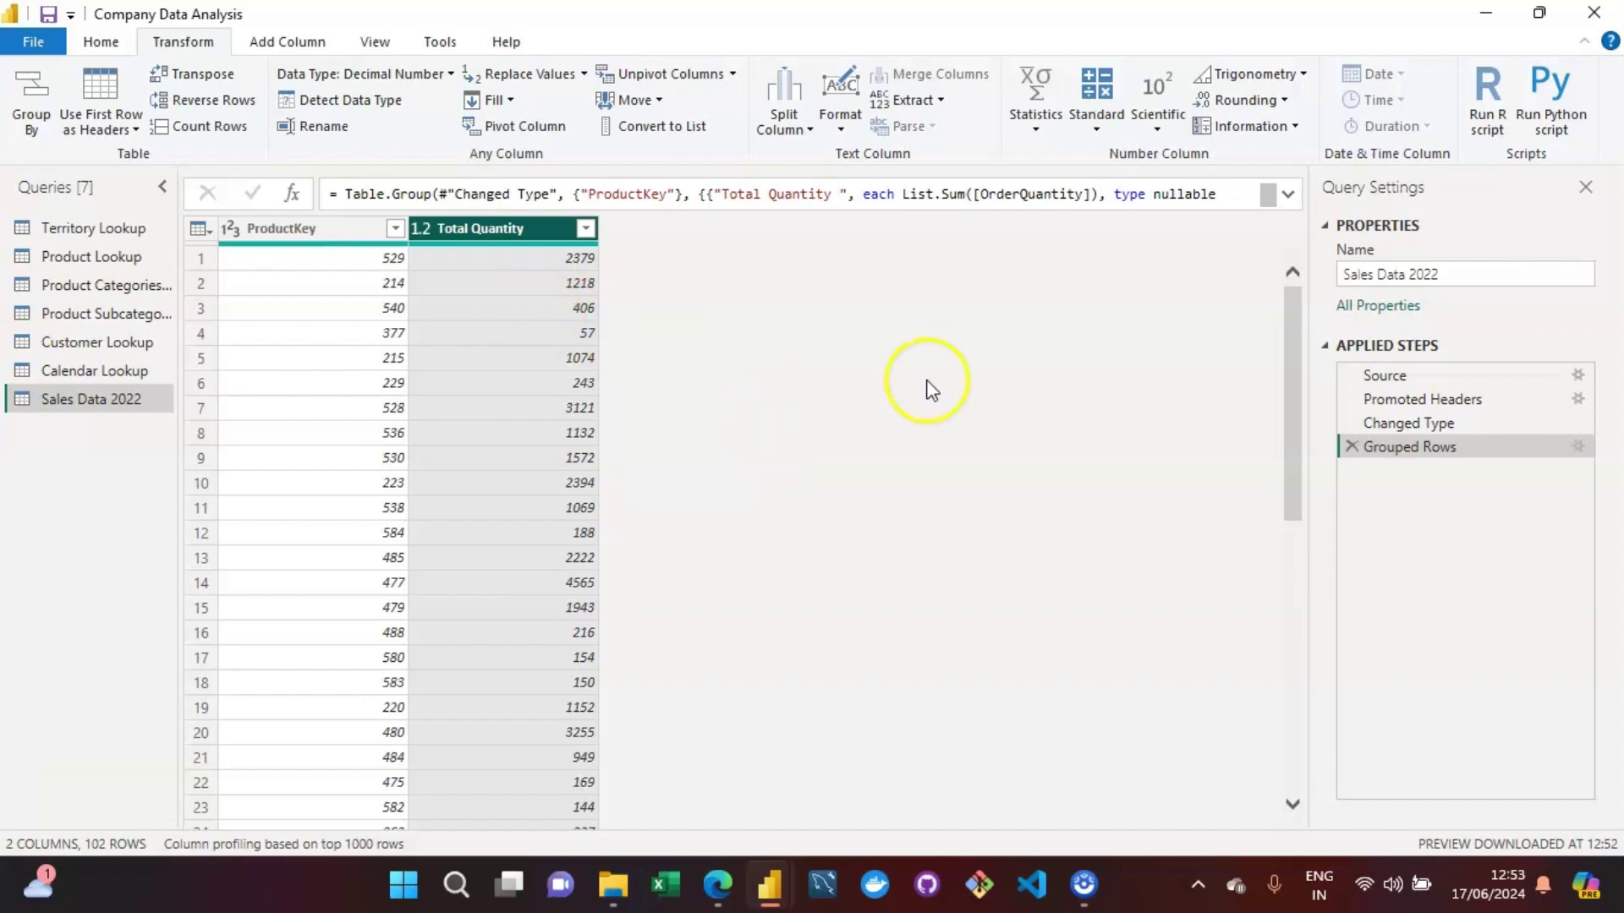
Delete the Grouped Rows step from the Sales Data 2022 query.
{"action": "left_click", "coordinate": [1351, 448]}
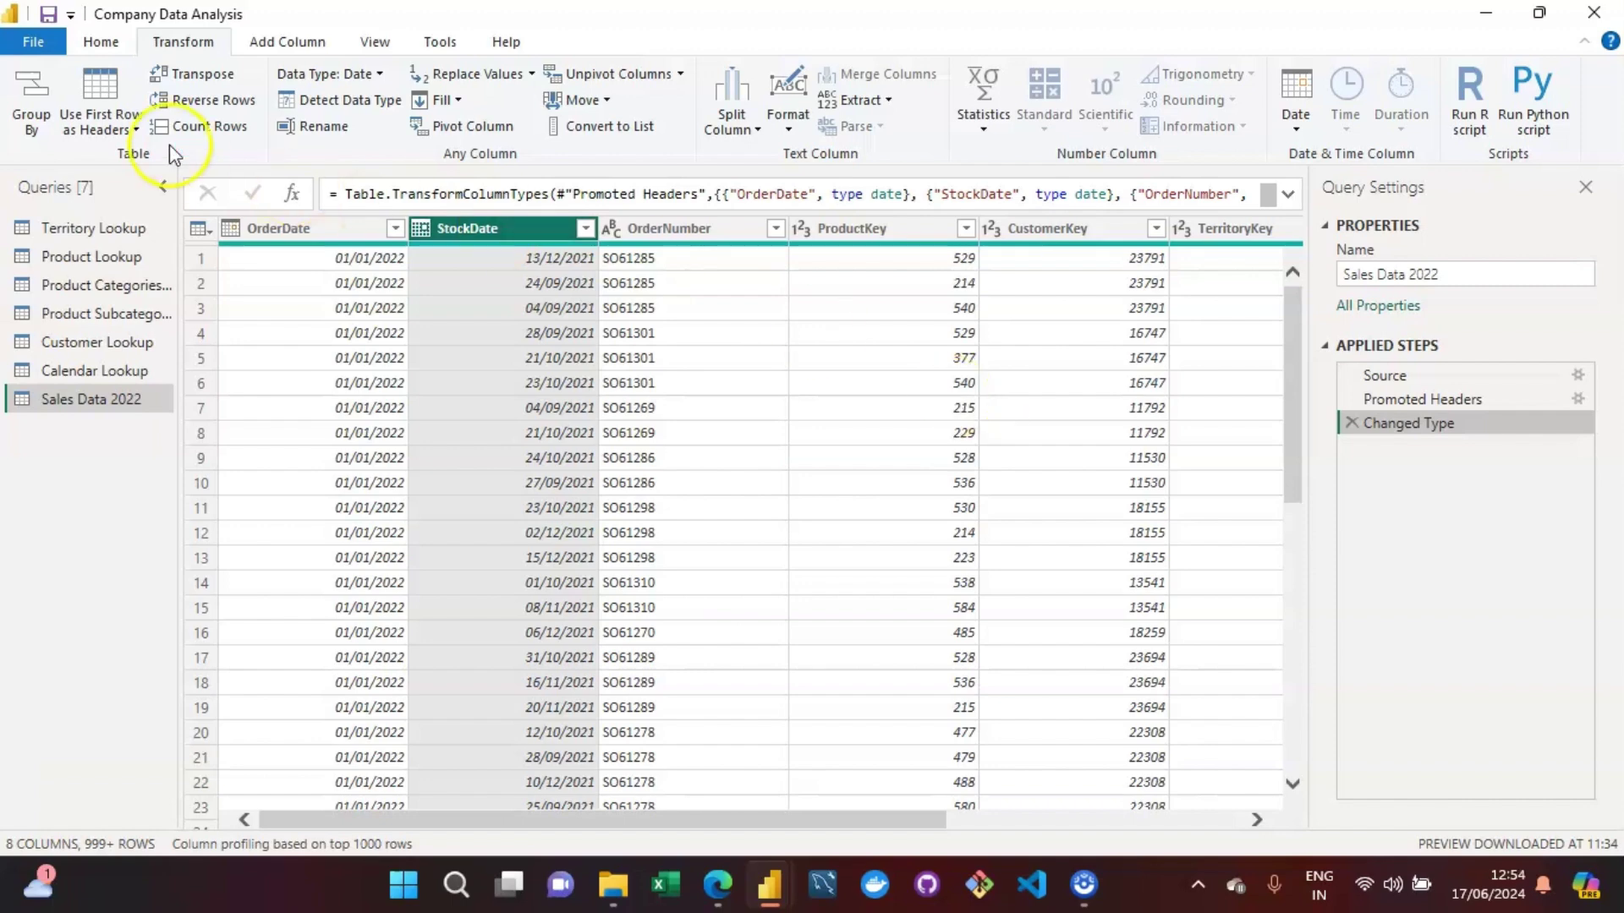
Set up an advanced Group By on Sales Data 2022 with ProductKey and CustomerKey as the grouping columns.
{"action": "left_click", "coordinate": [41, 90]}
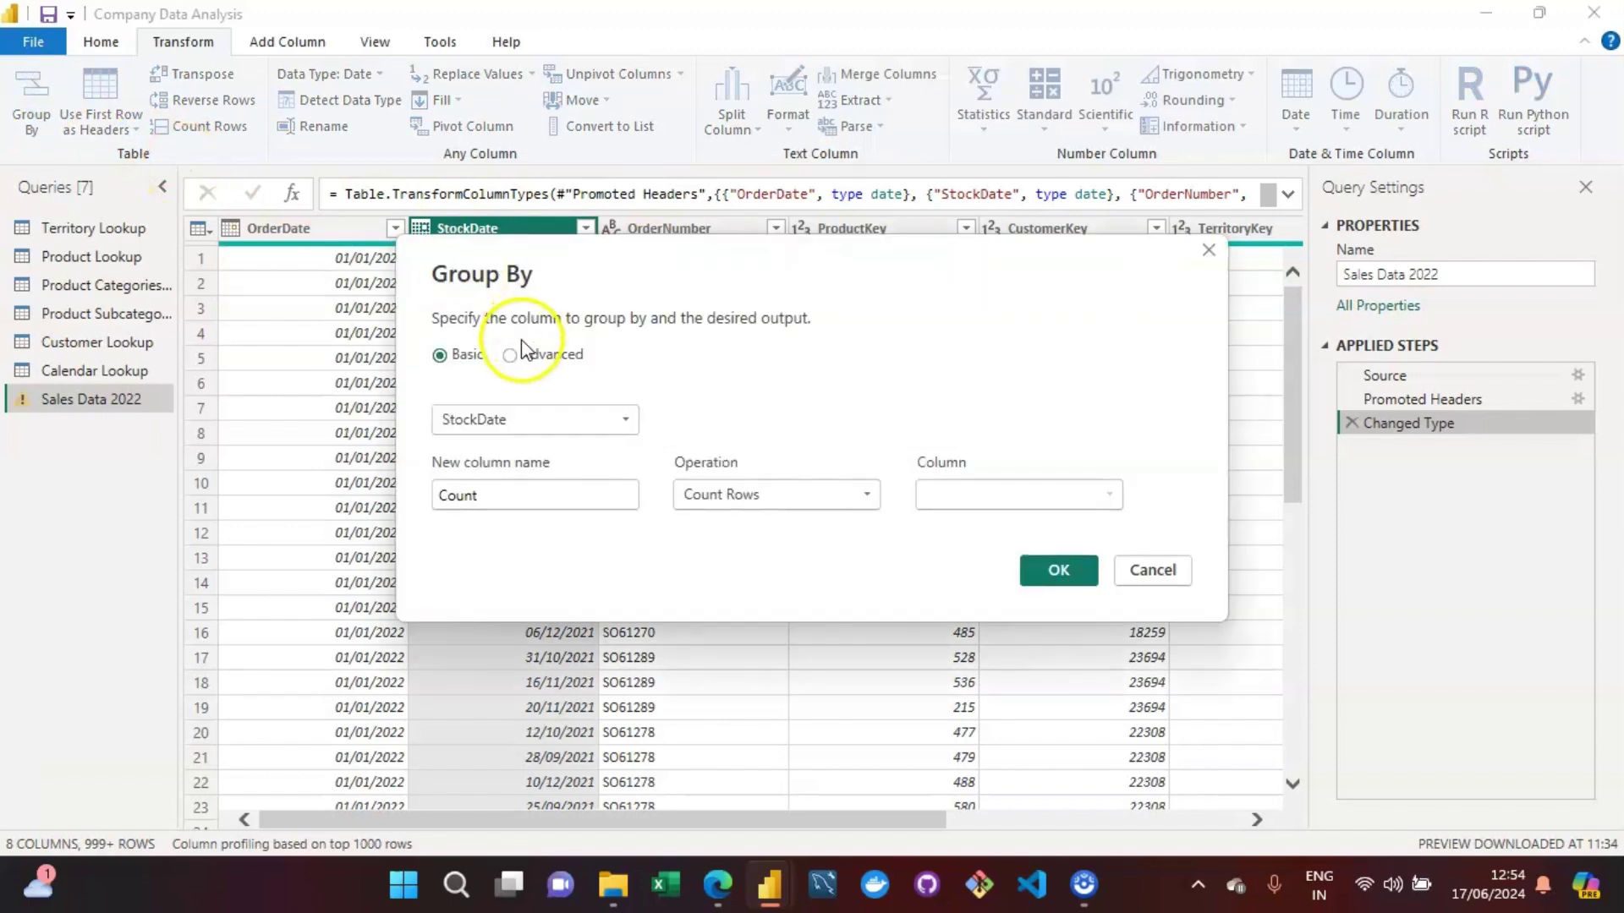
{"action": "left_click", "coordinate": [511, 356]}
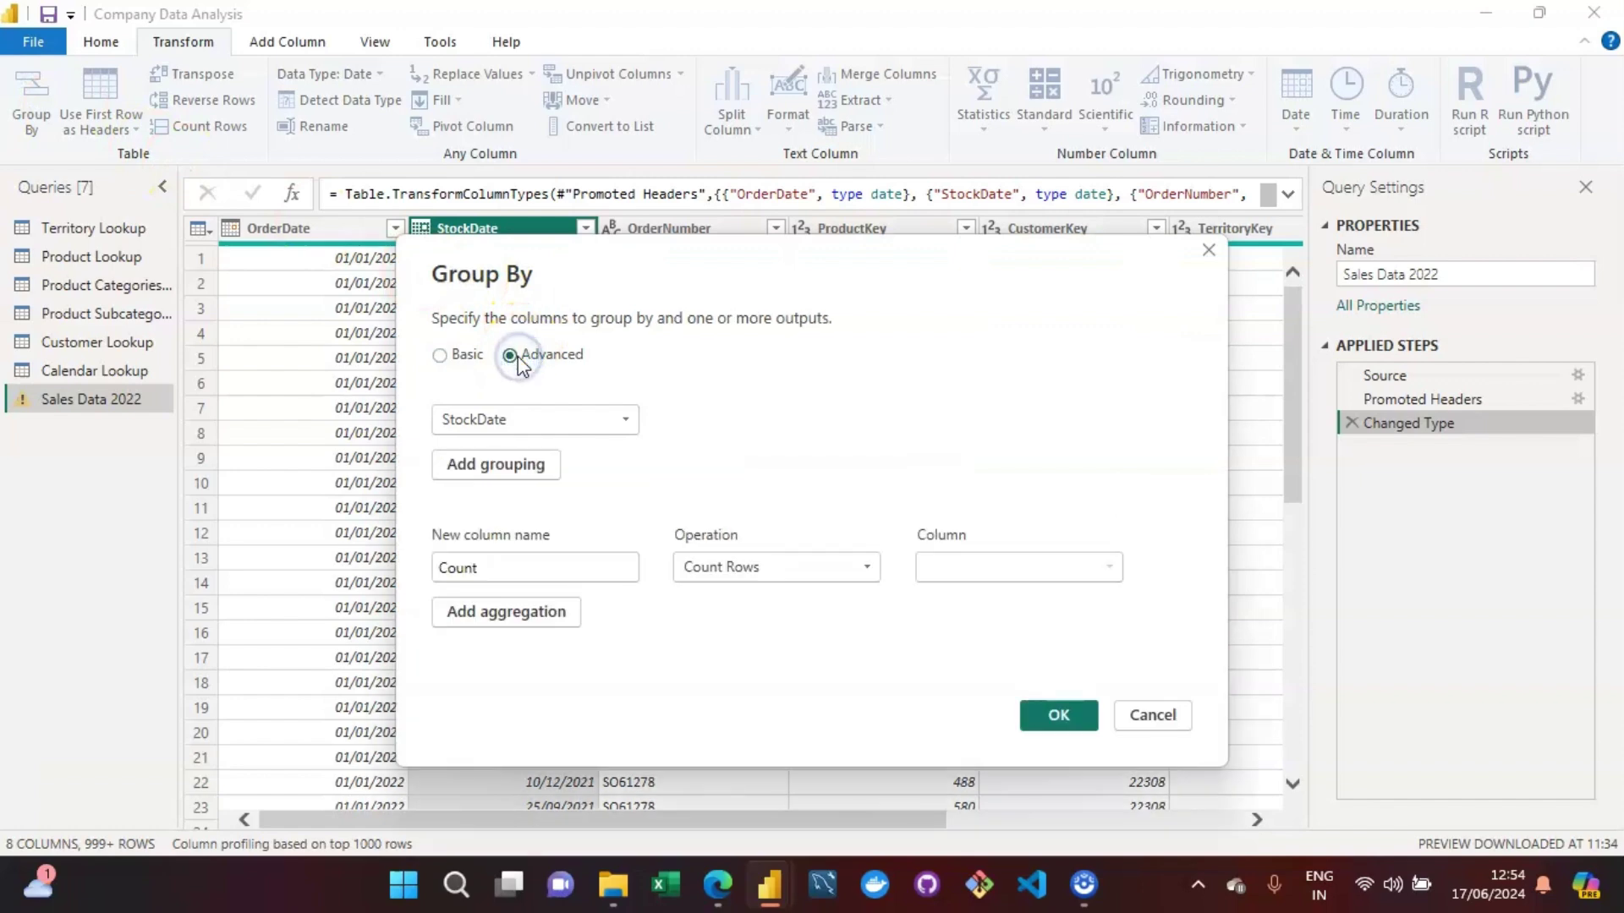
{"action": "left_click", "coordinate": [616, 418]}
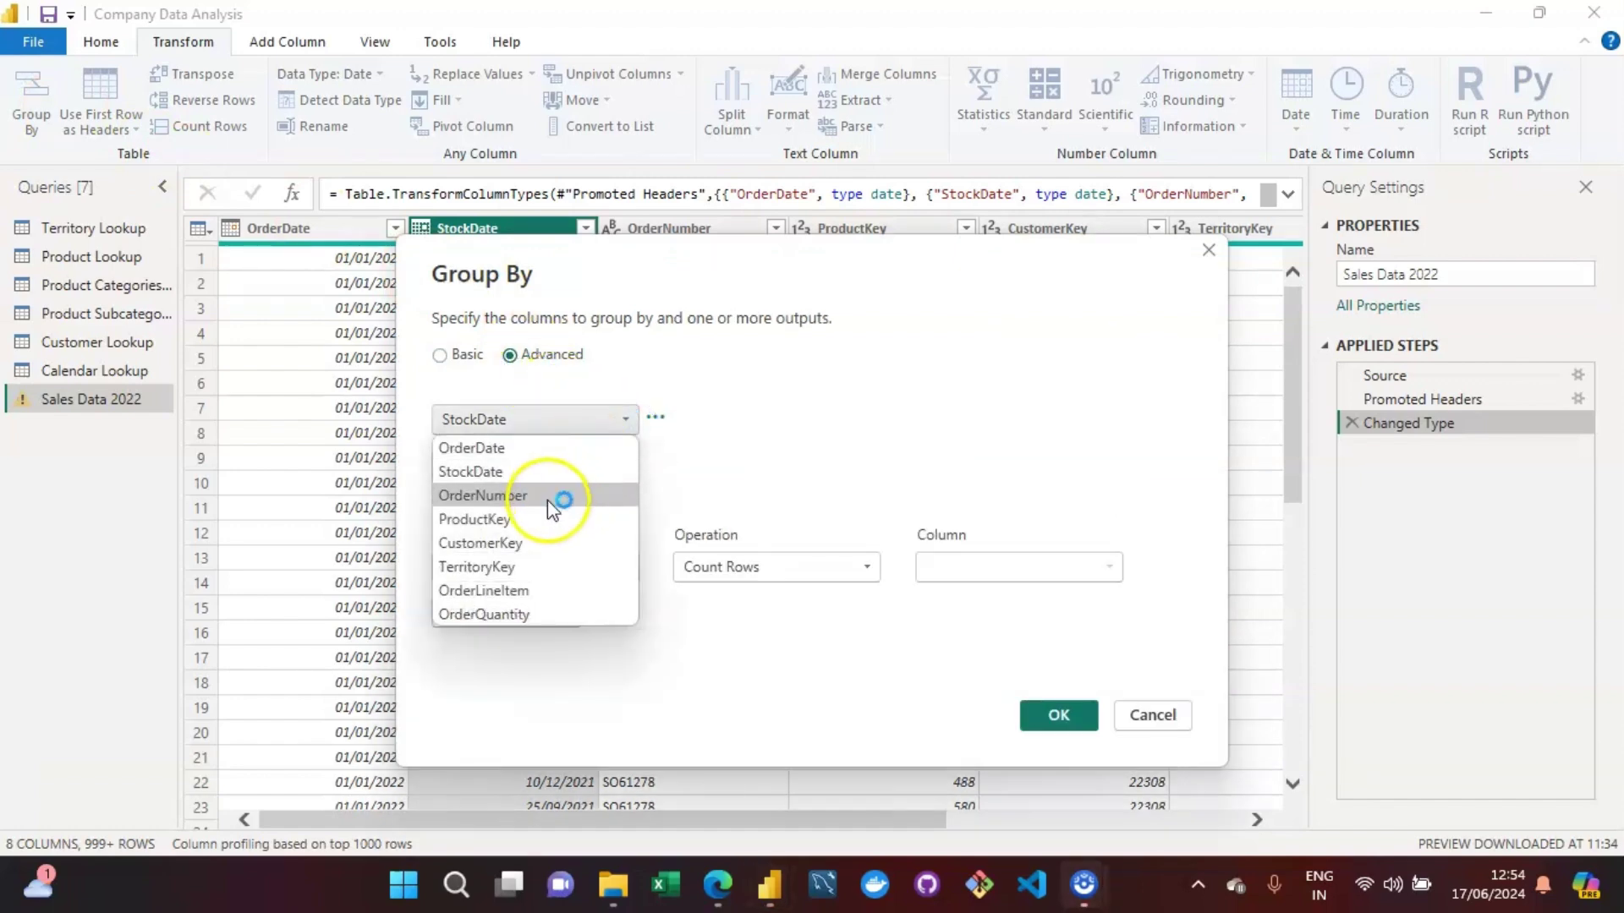
{"action": "left_click", "coordinate": [504, 519]}
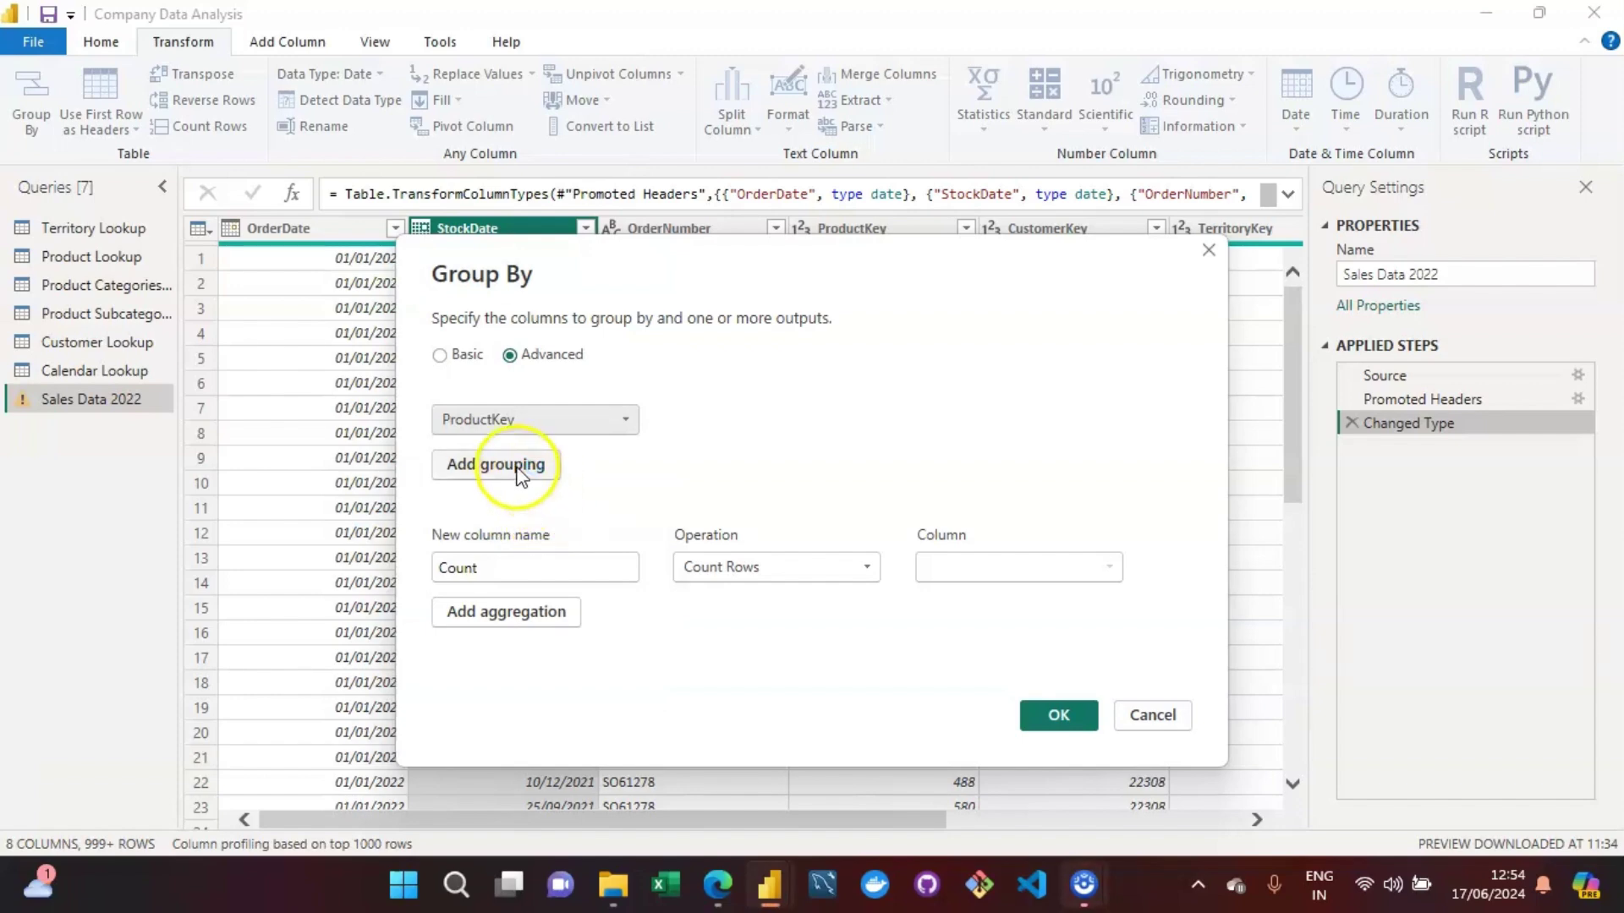
{"action": "left_click", "coordinate": [523, 472]}
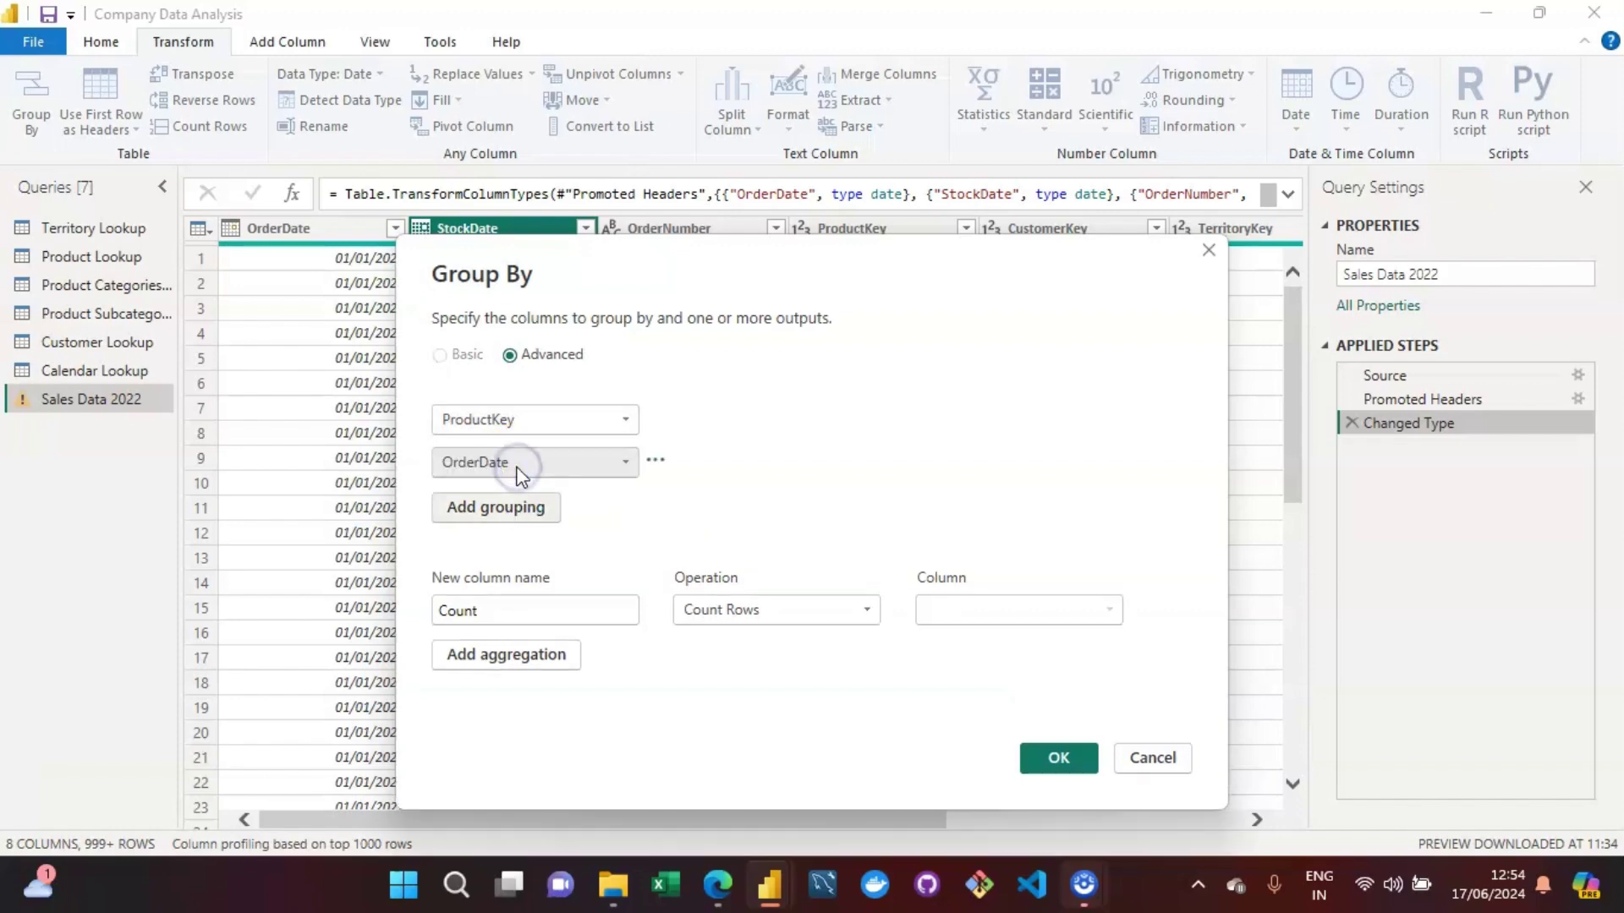
{"action": "left_click", "coordinate": [559, 471]}
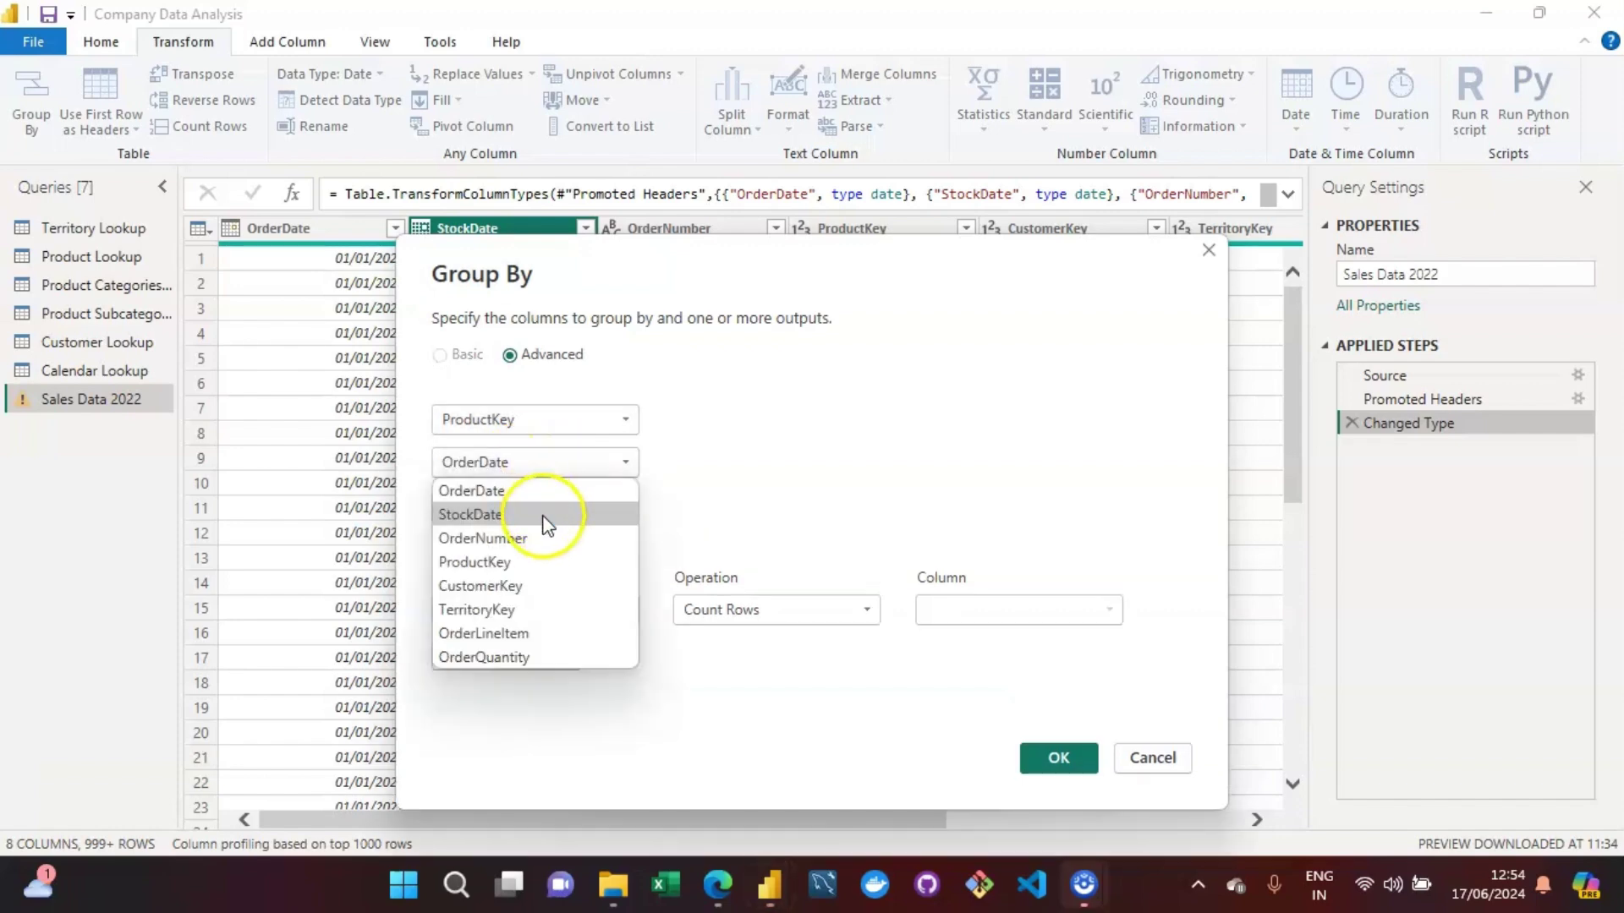
{"action": "left_click", "coordinate": [536, 583]}
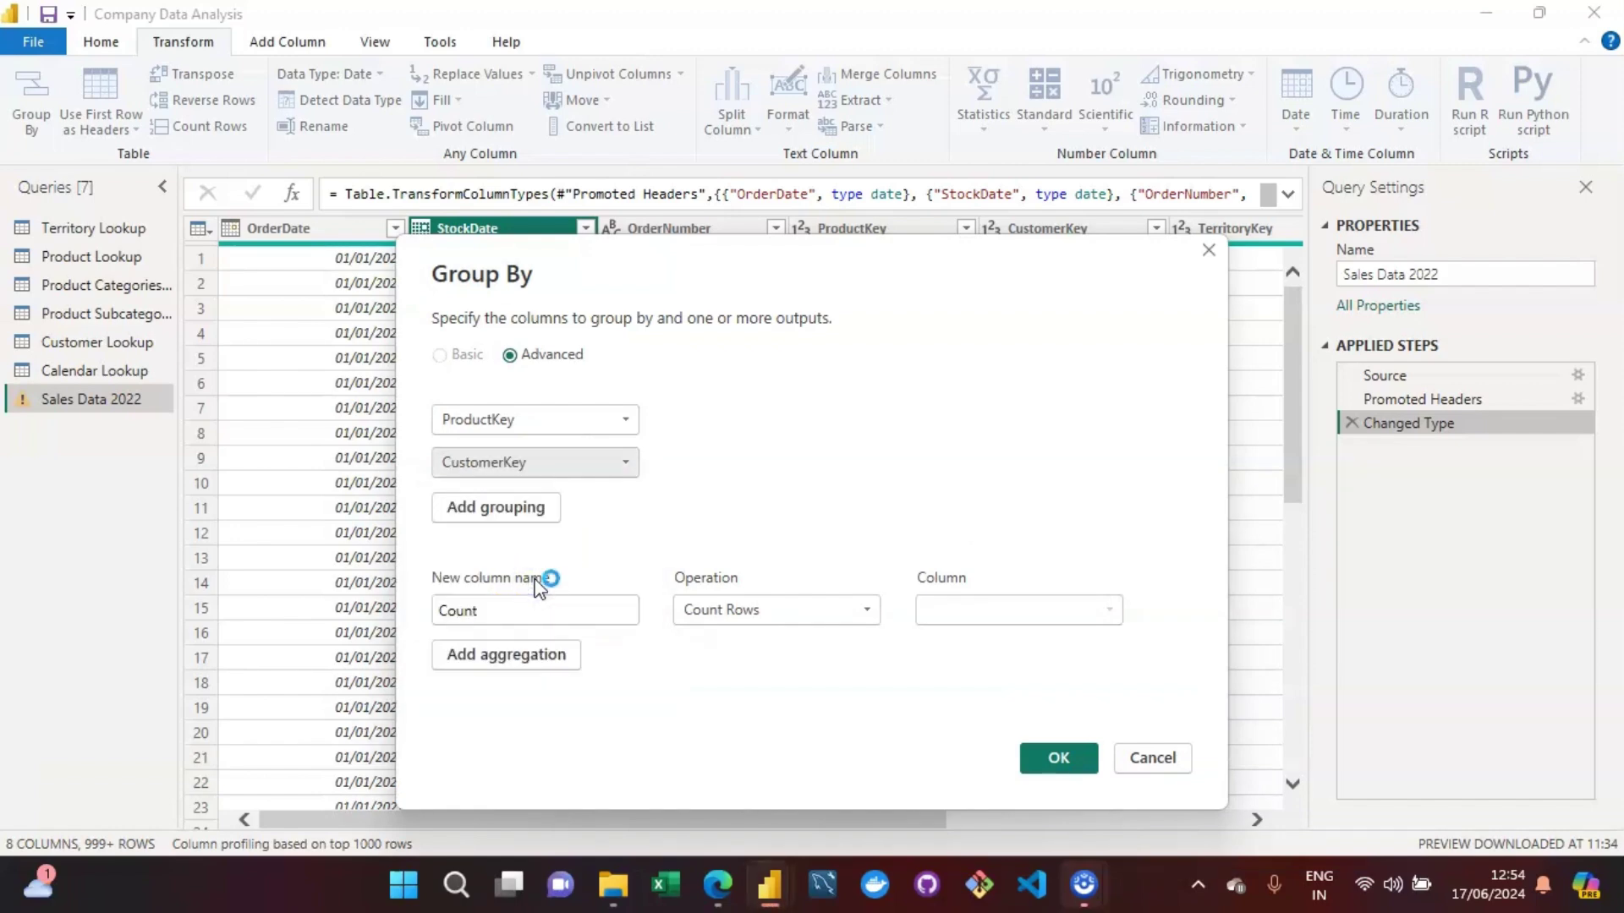
Name the aggregated column "Total Quantity", define it as the Sum of ProductKey, and apply the grouping.
{"action": "double_click", "coordinate": [532, 609]}
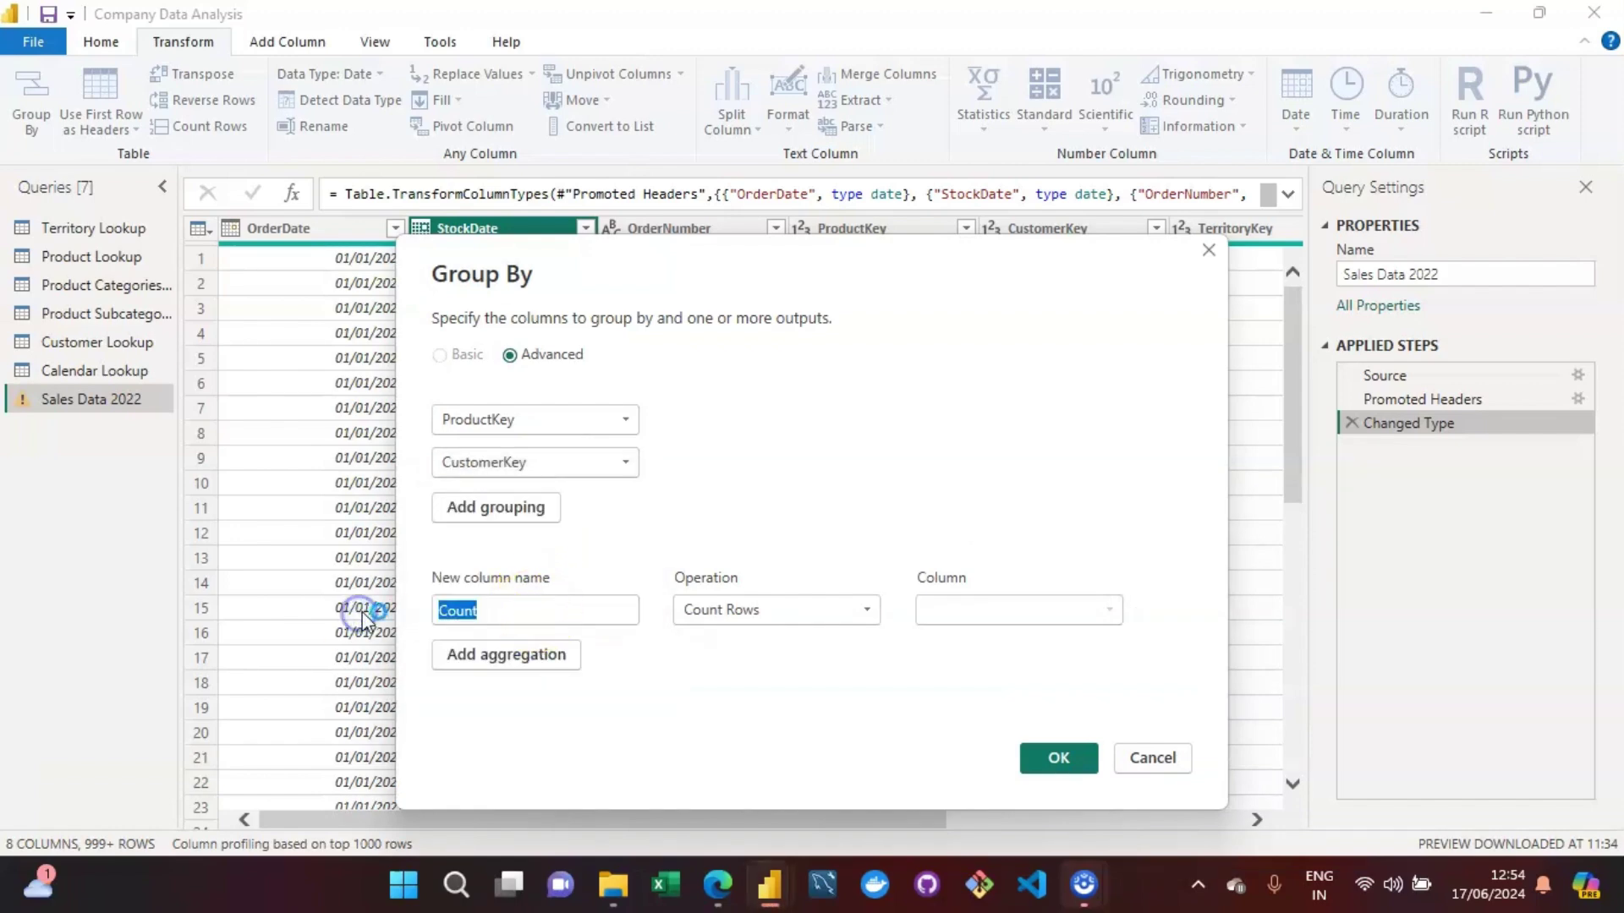
{"action": "left_click", "coordinate": [1057, 461]}
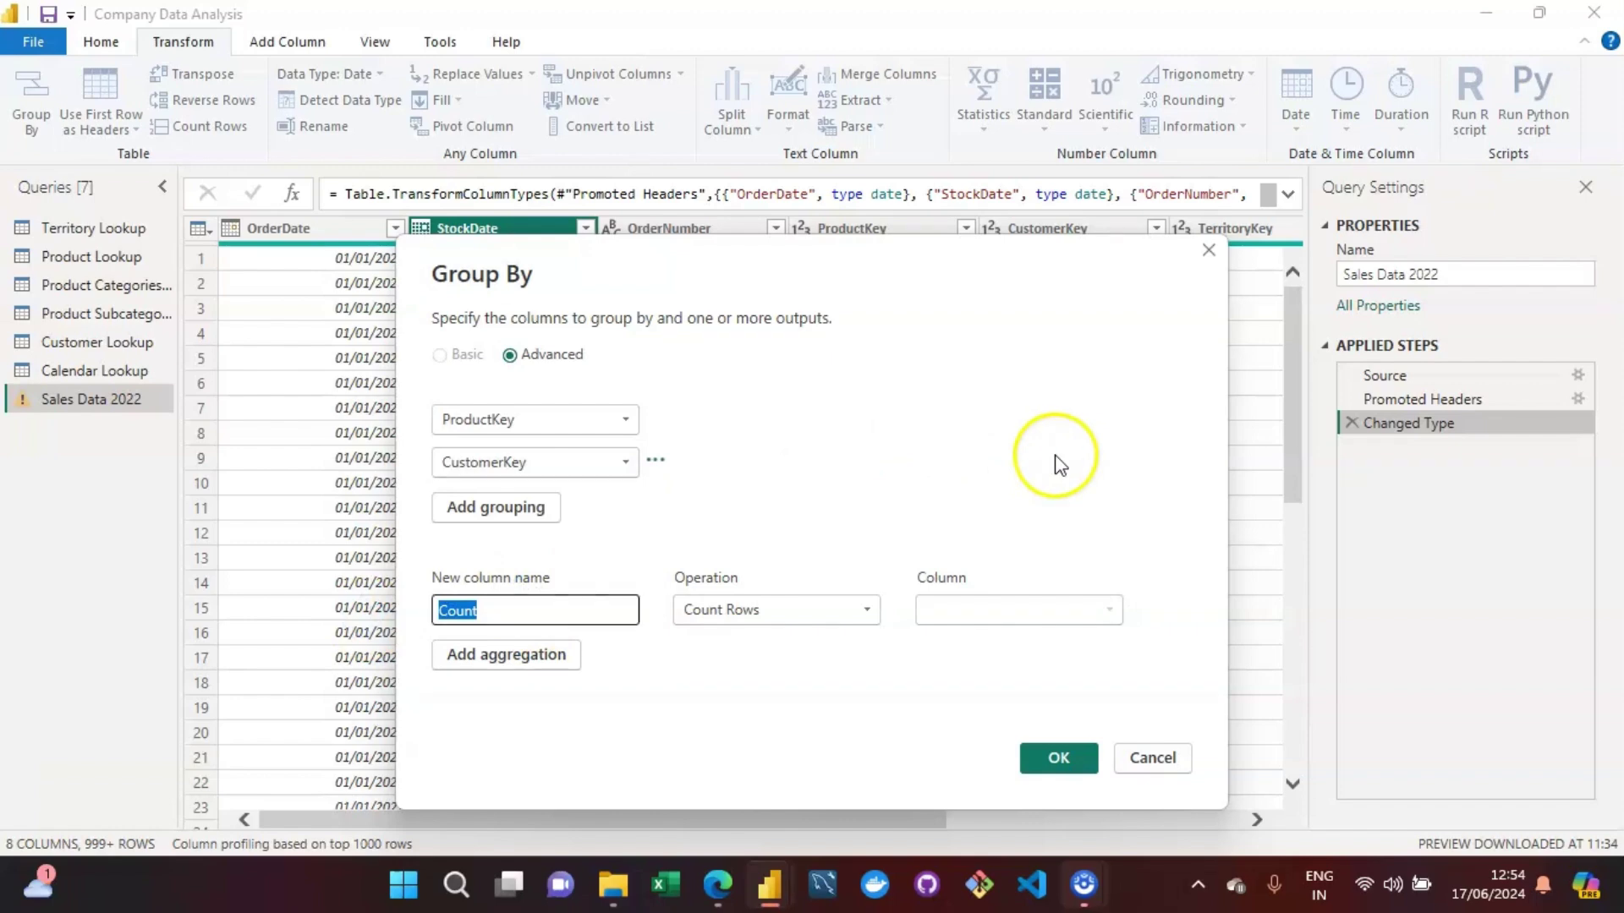
{"action": "type", "text": "Total"}
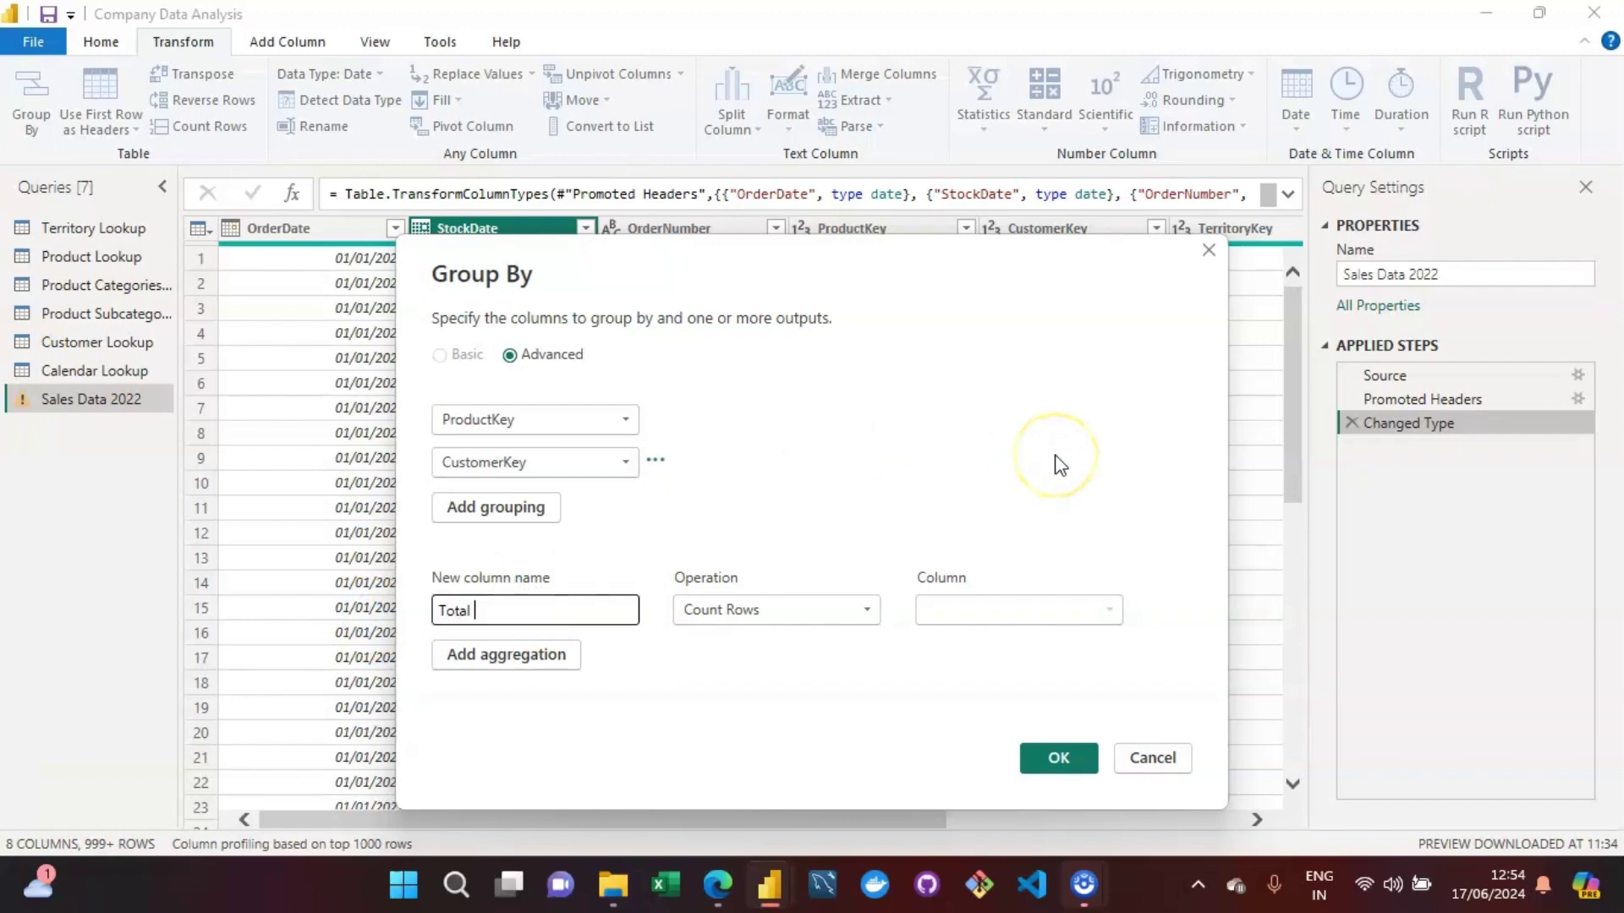
{"action": "type", "text": " Quantity"}
{"action": "left_click", "coordinate": [854, 606]}
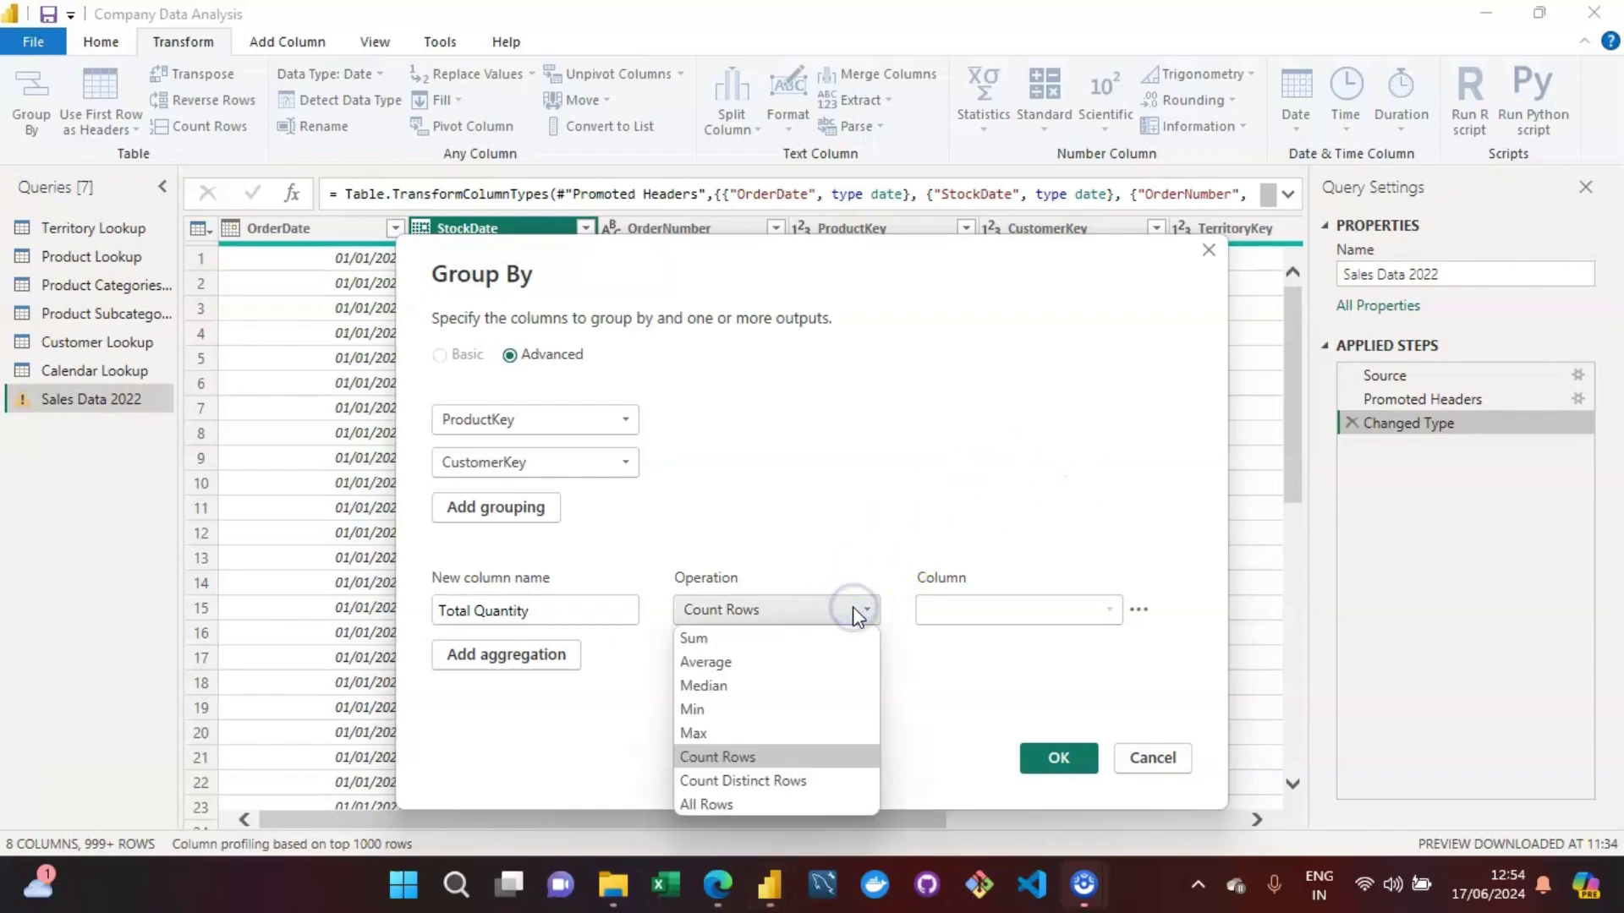
{"action": "left_click", "coordinate": [778, 641]}
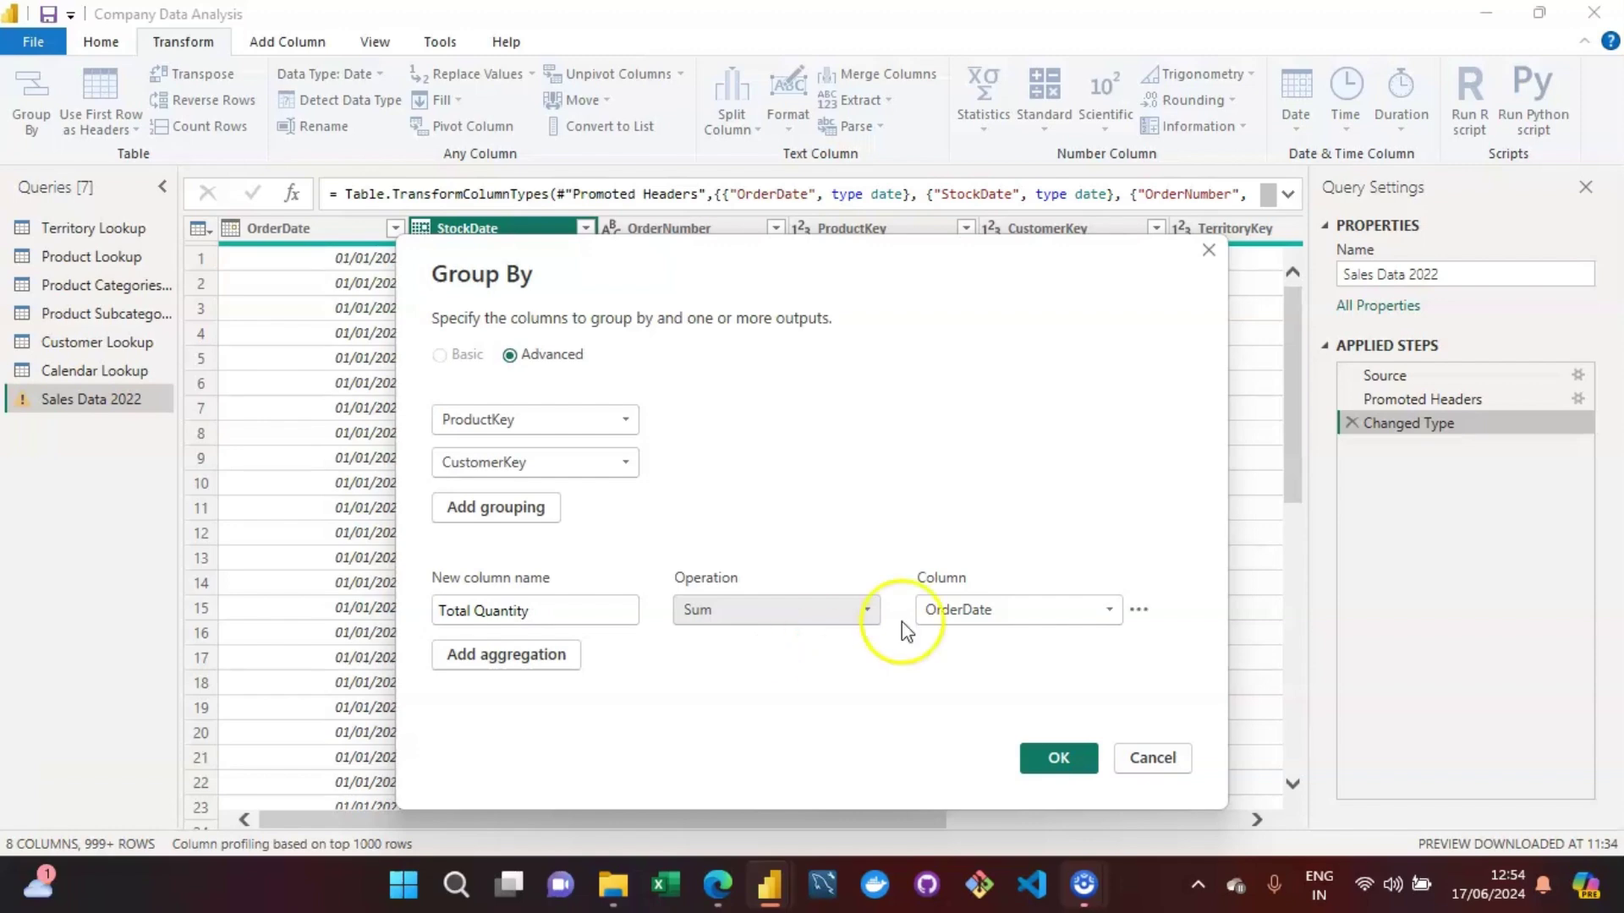
{"action": "left_click", "coordinate": [1103, 617]}
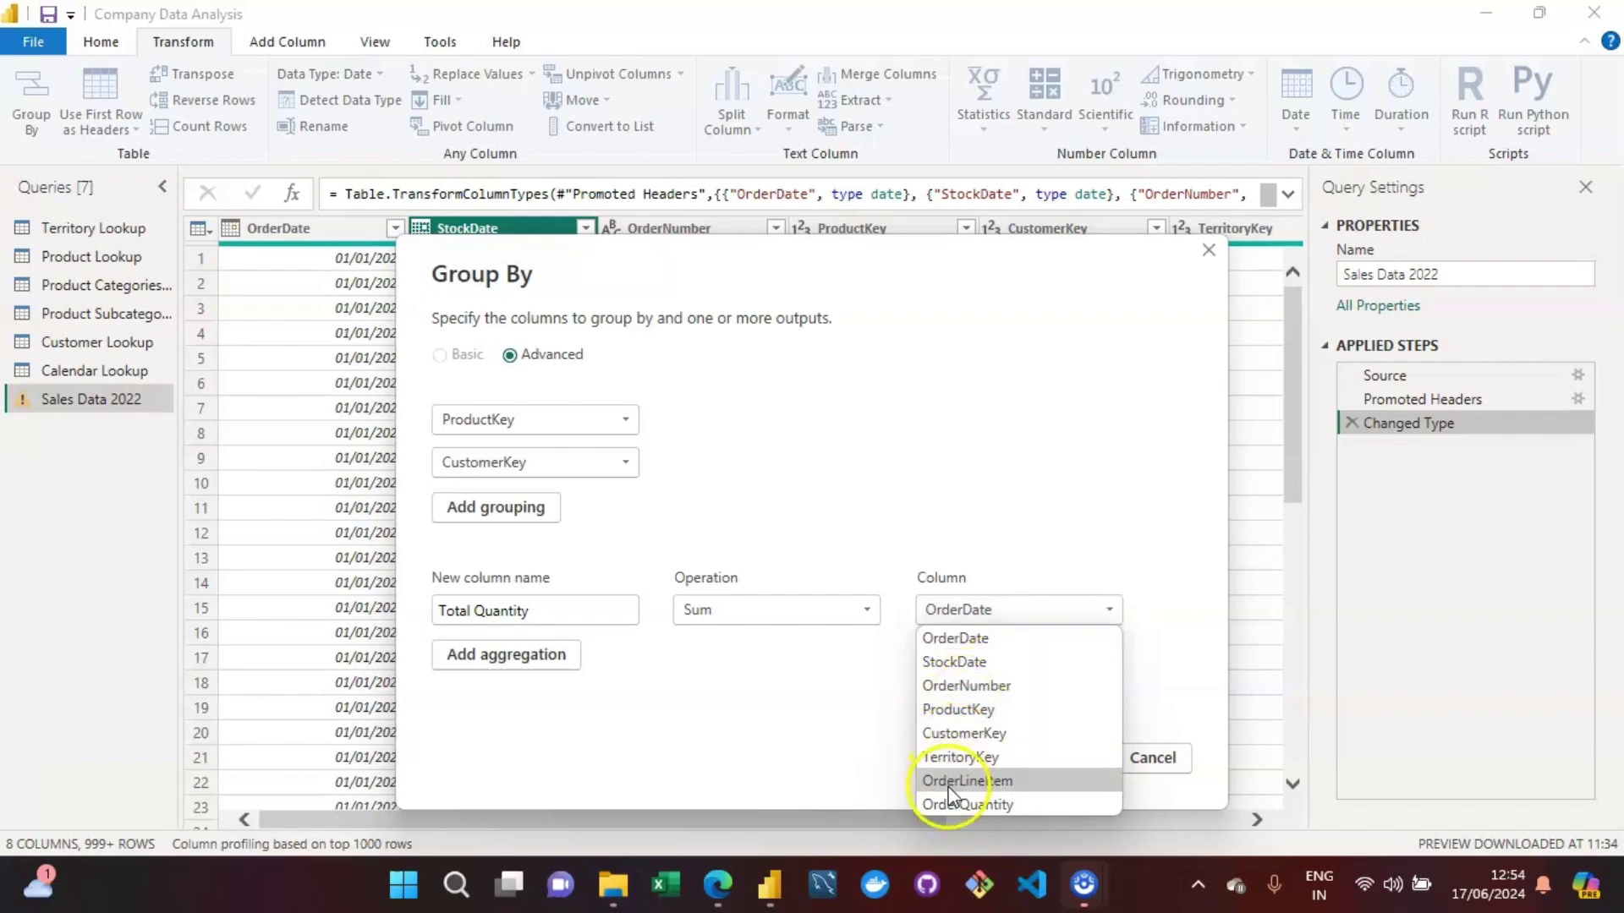
{"action": "left_click", "coordinate": [953, 714]}
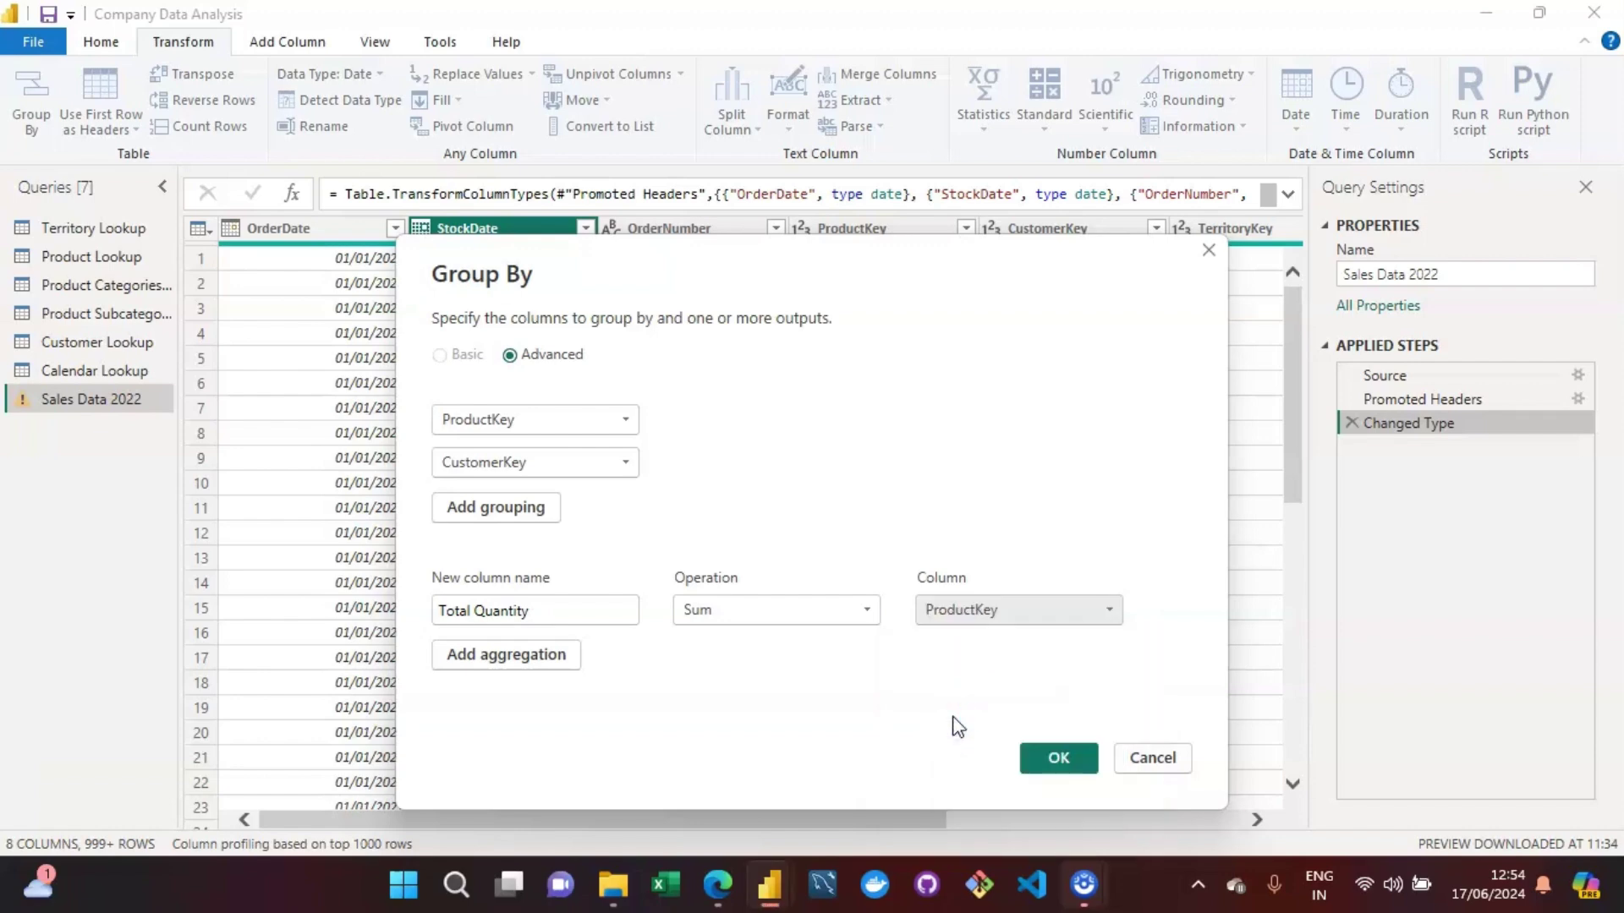
{"action": "left_click", "coordinate": [1058, 757]}
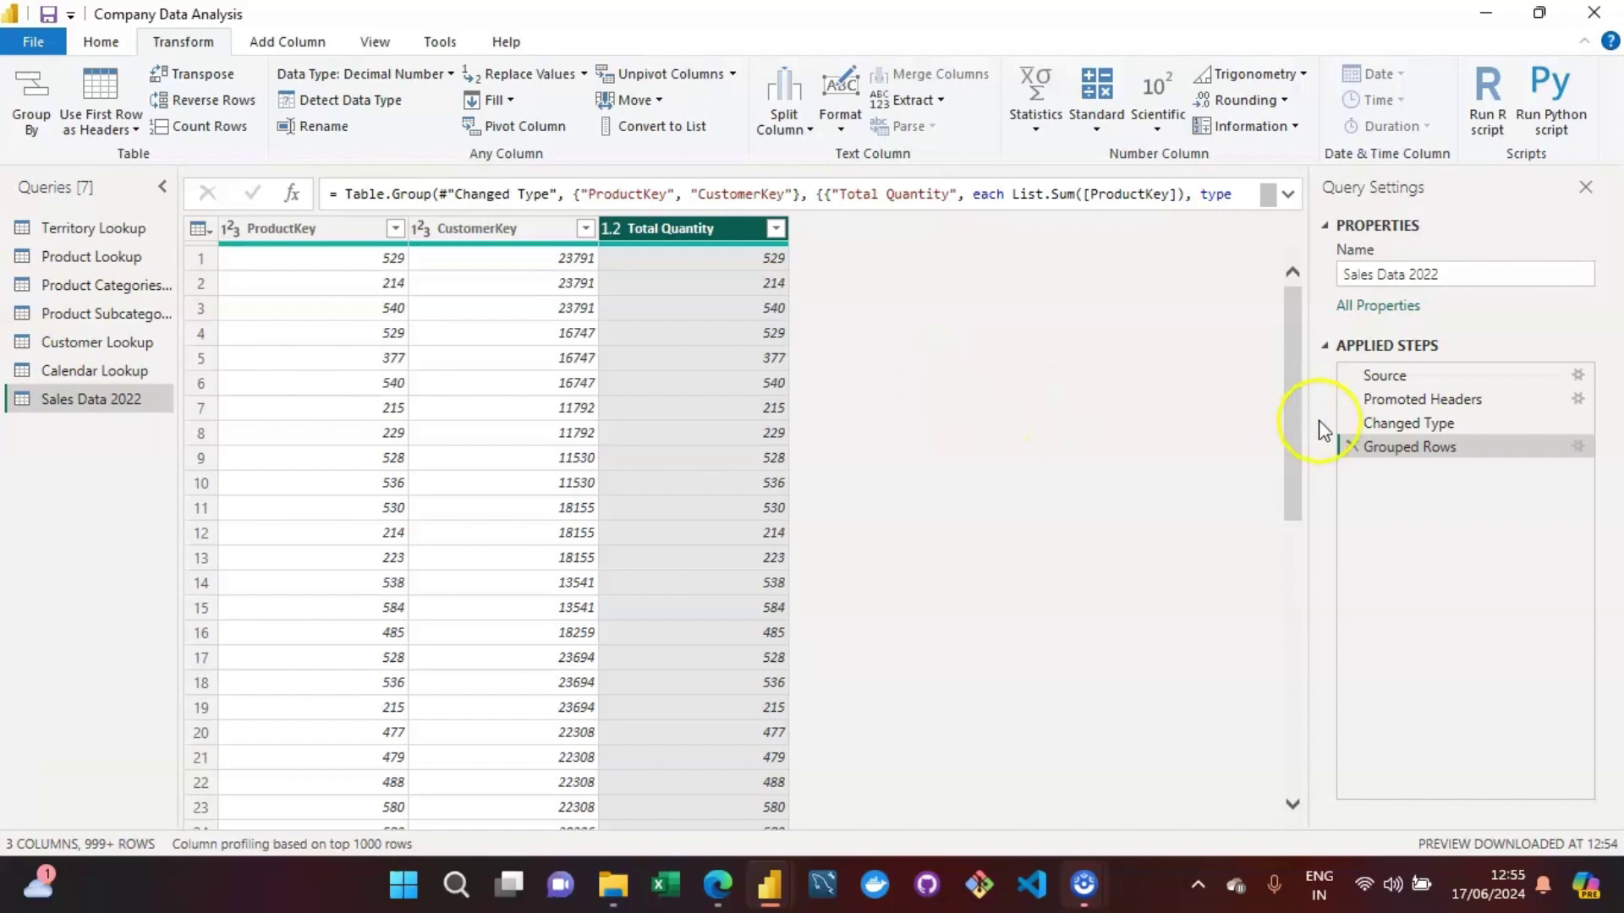
Delete the Grouped Rows step from the Sales Data 2022 query to restore the ungrouped table.
{"action": "left_click", "coordinate": [1351, 447]}
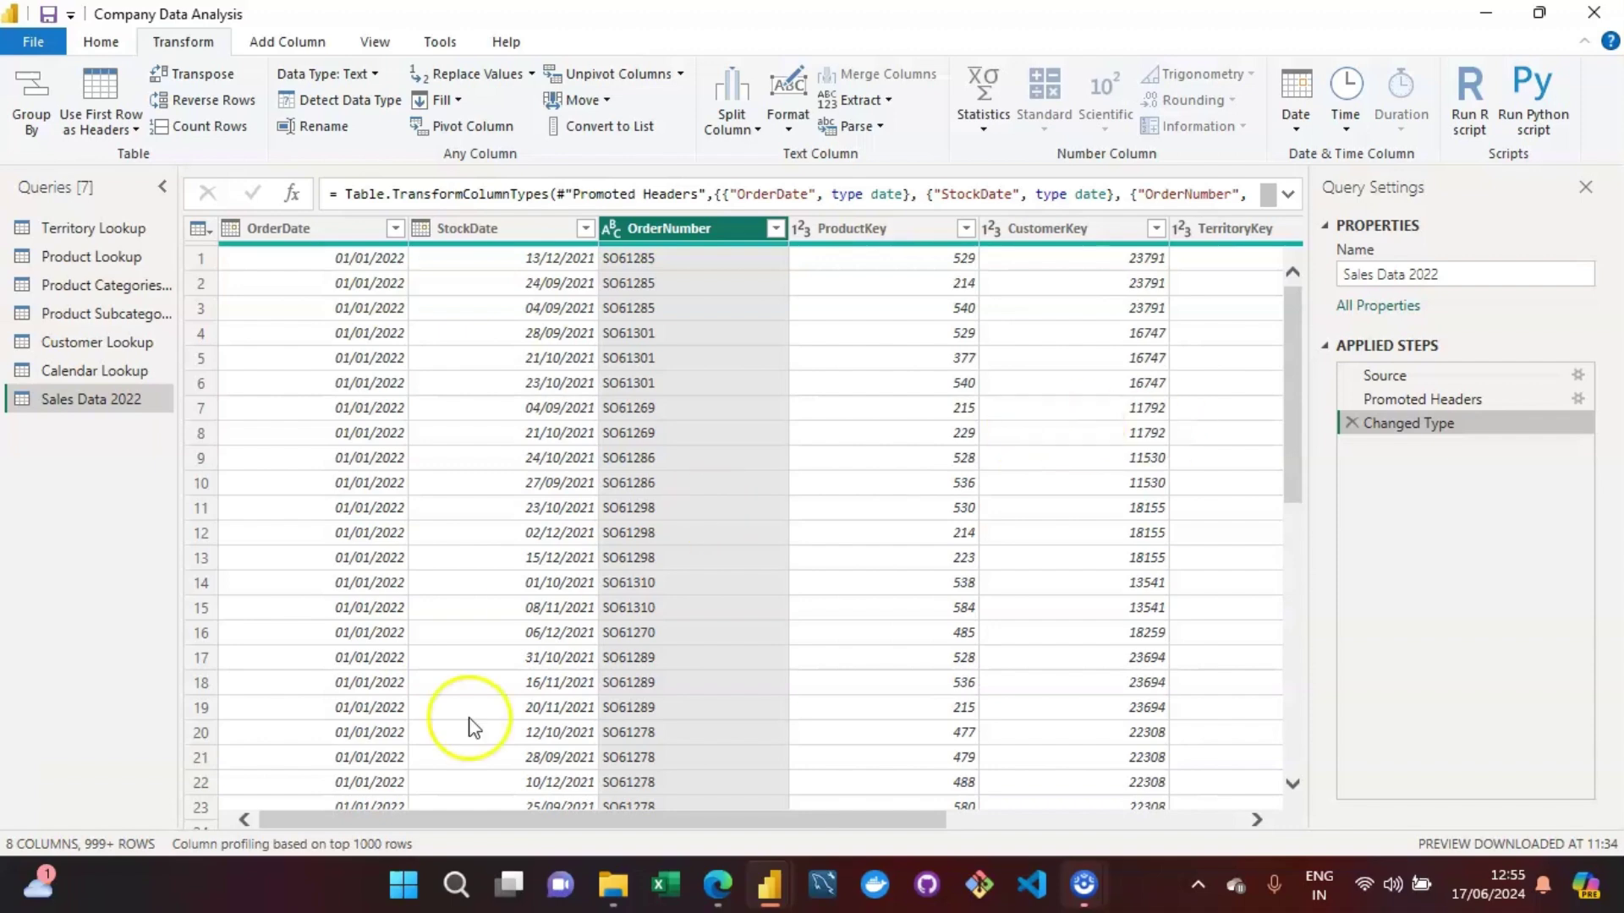
{"action": "left_click_drag", "start_coordinate": [576, 827], "coordinate": [697, 826]}
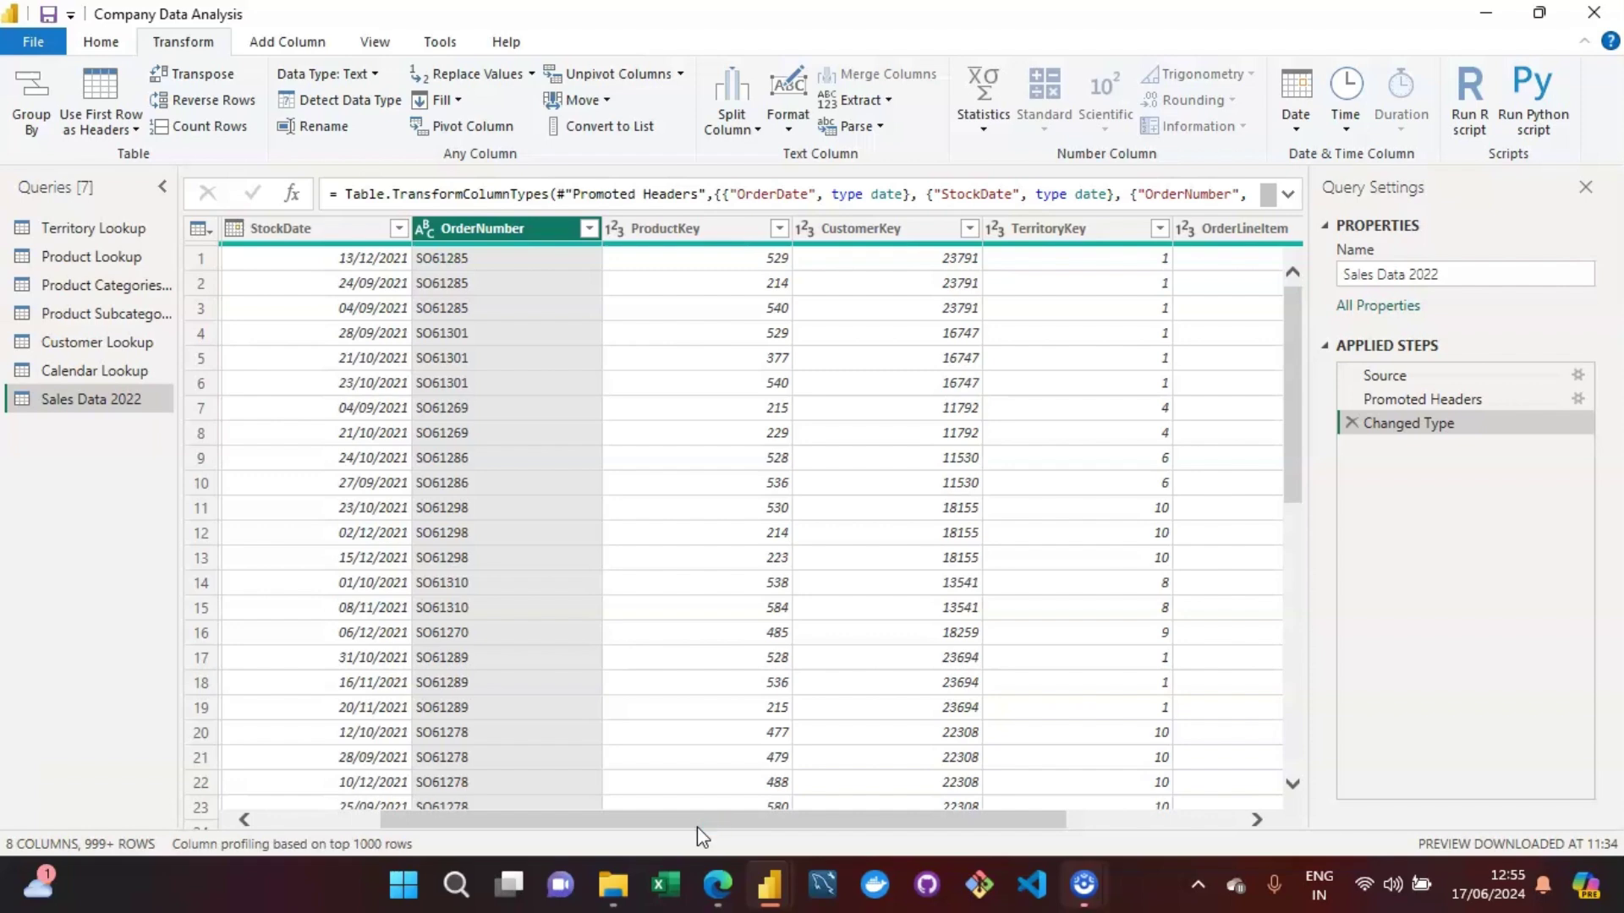
{"action": "left_click_drag", "start_coordinate": [697, 825], "coordinate": [420, 898]}
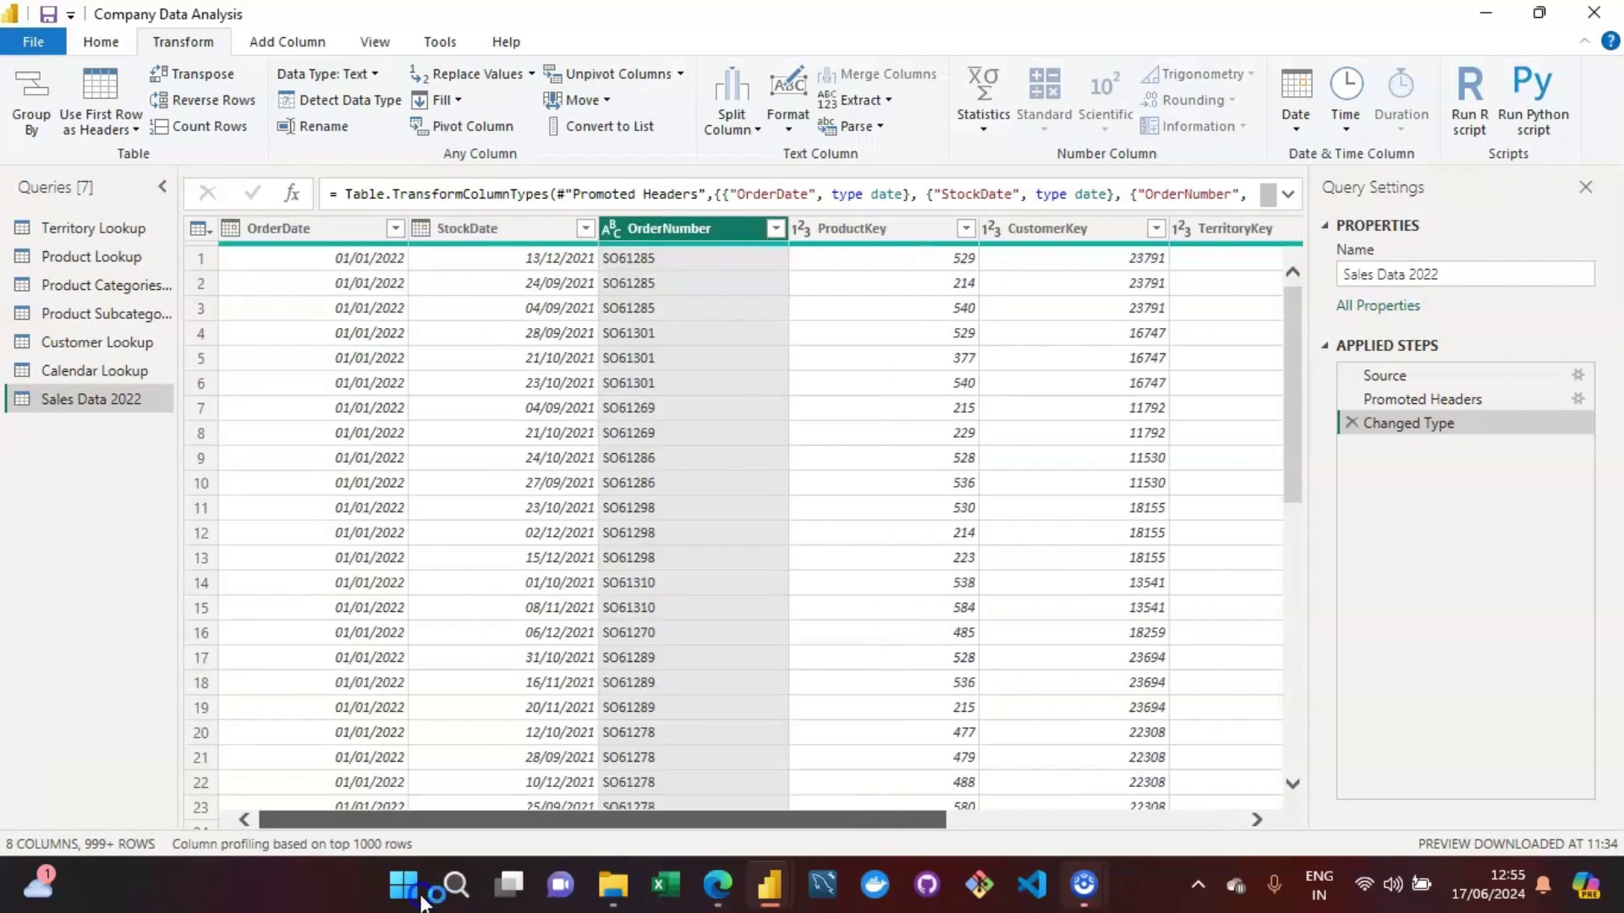
In the Customer Lookup query, load the full EducationLevel filter list and apply the filter with all values selected.
{"action": "left_click", "coordinate": [70, 364]}
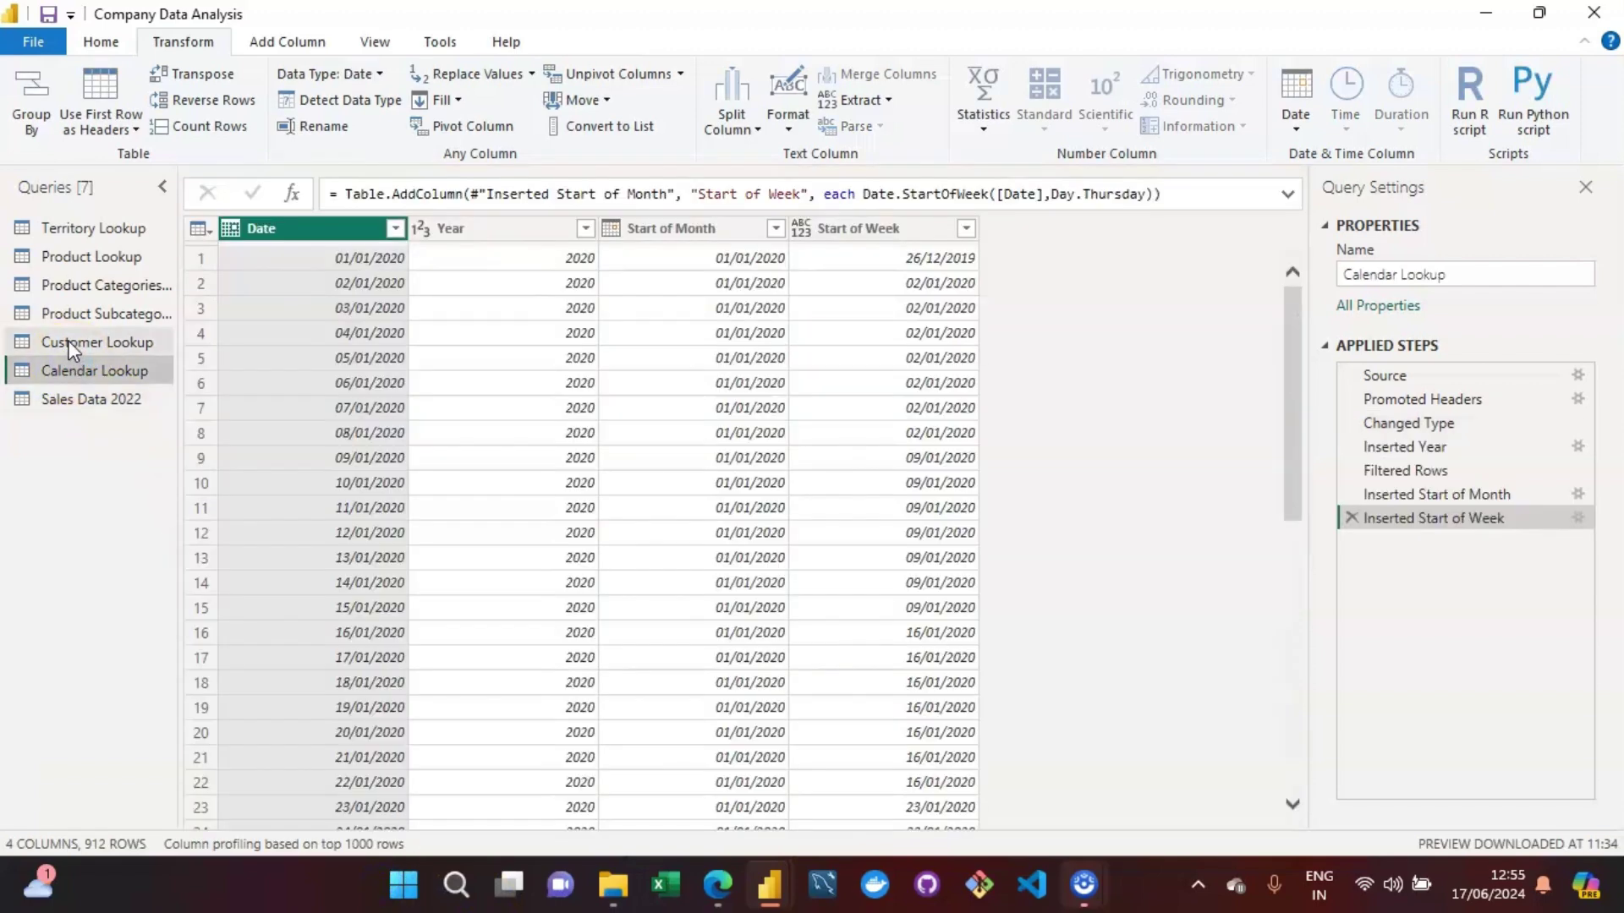
{"action": "left_click", "coordinate": [72, 343]}
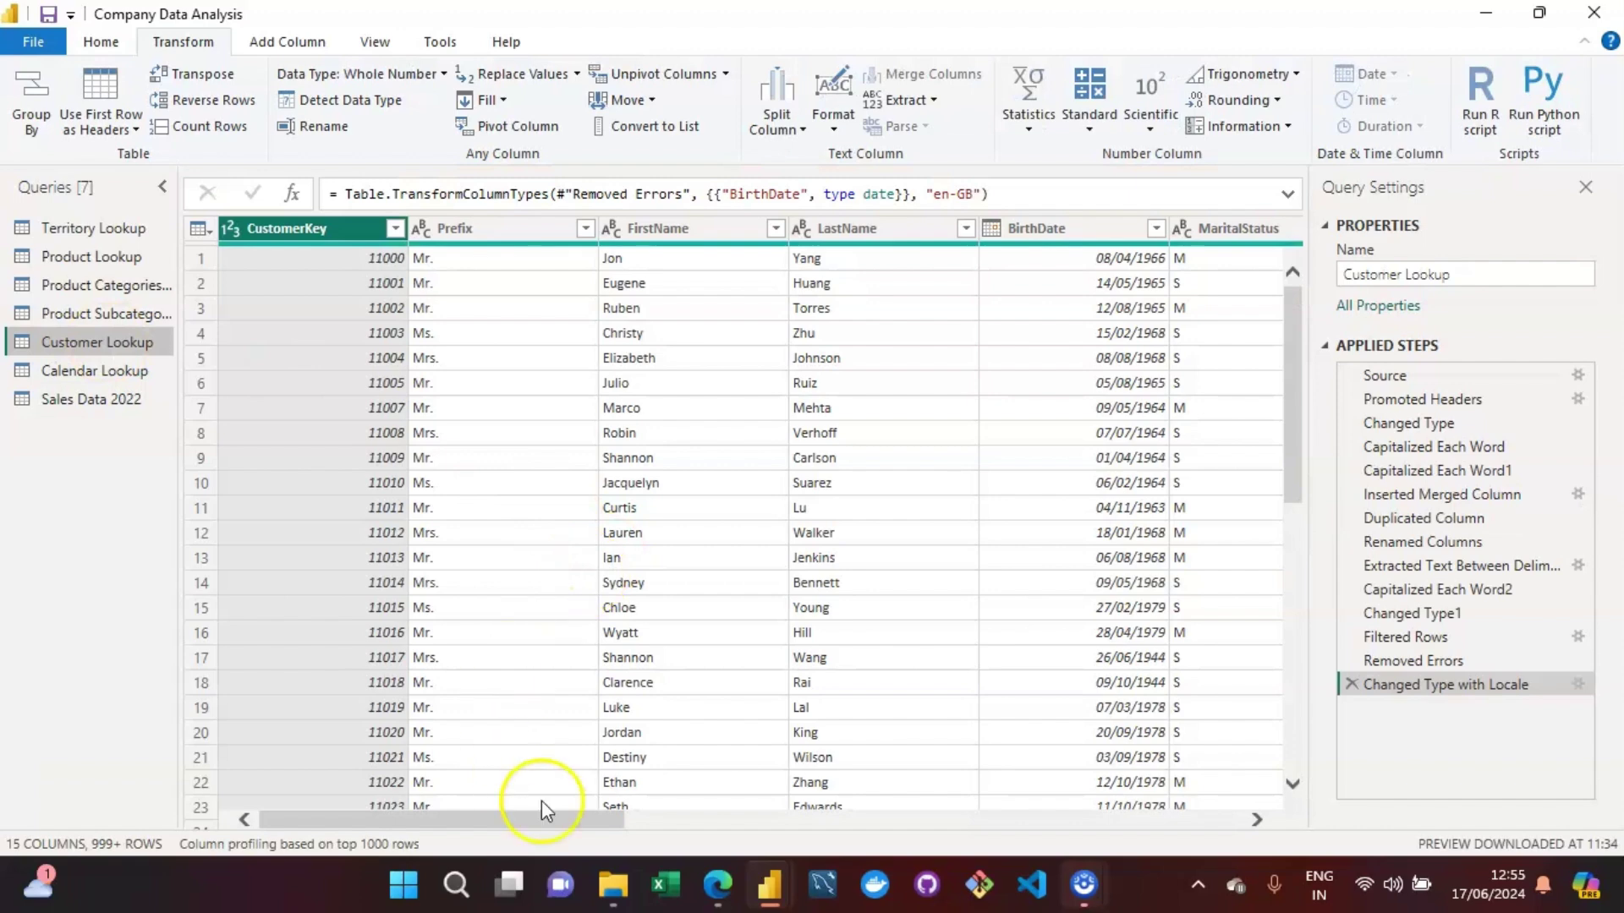
{"action": "left_click_drag", "start_coordinate": [541, 823], "coordinate": [1091, 844]}
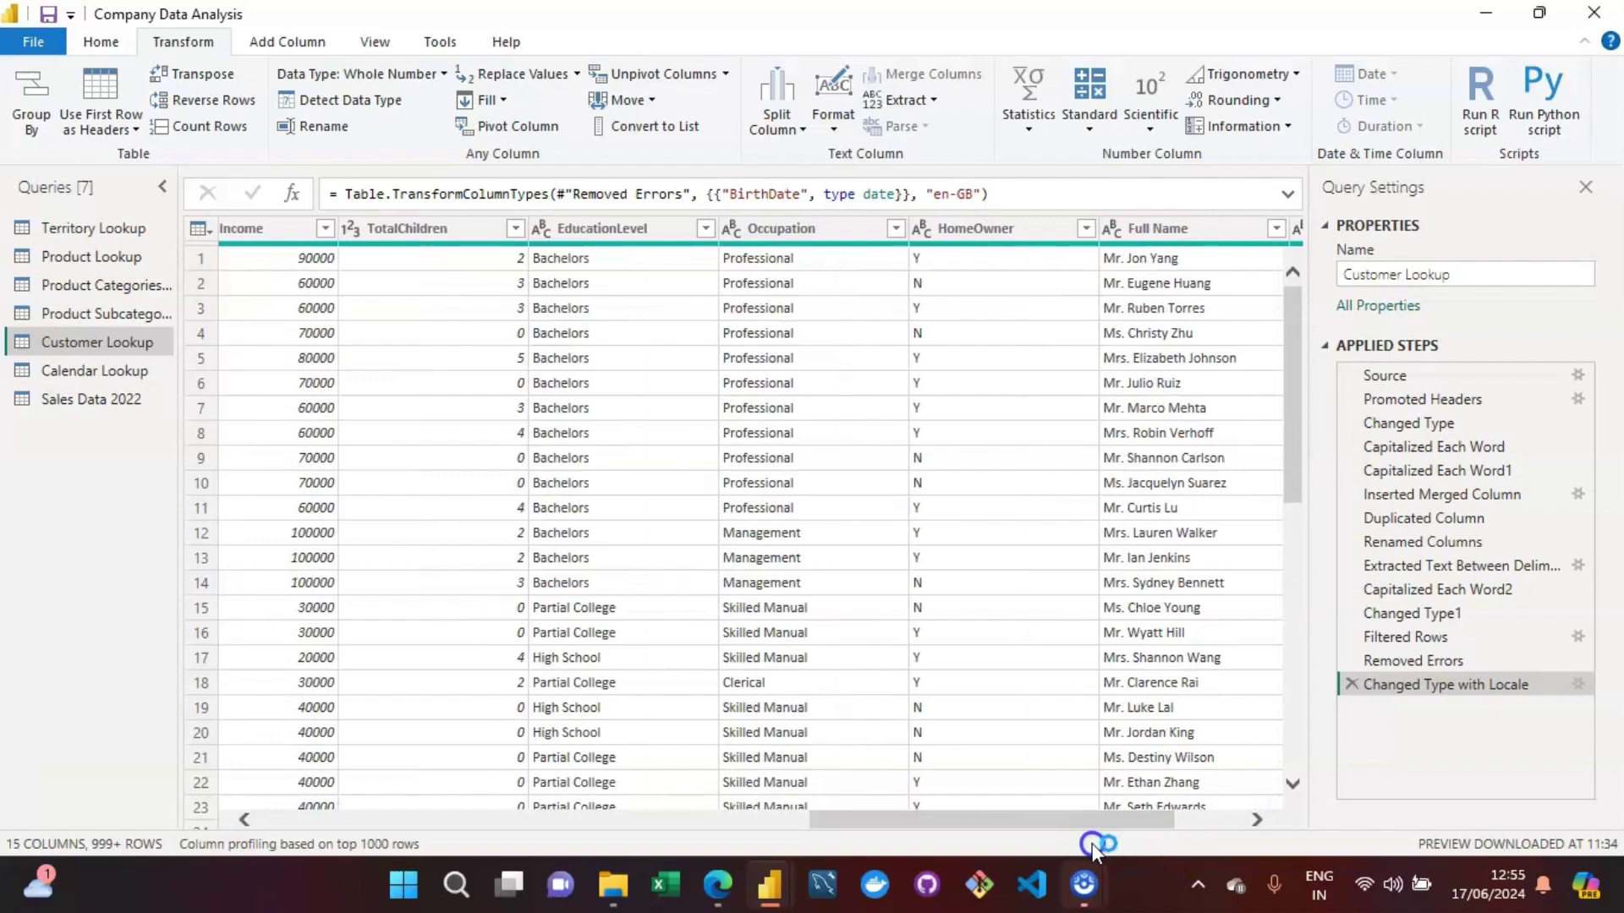
{"action": "left_click", "coordinate": [705, 230]}
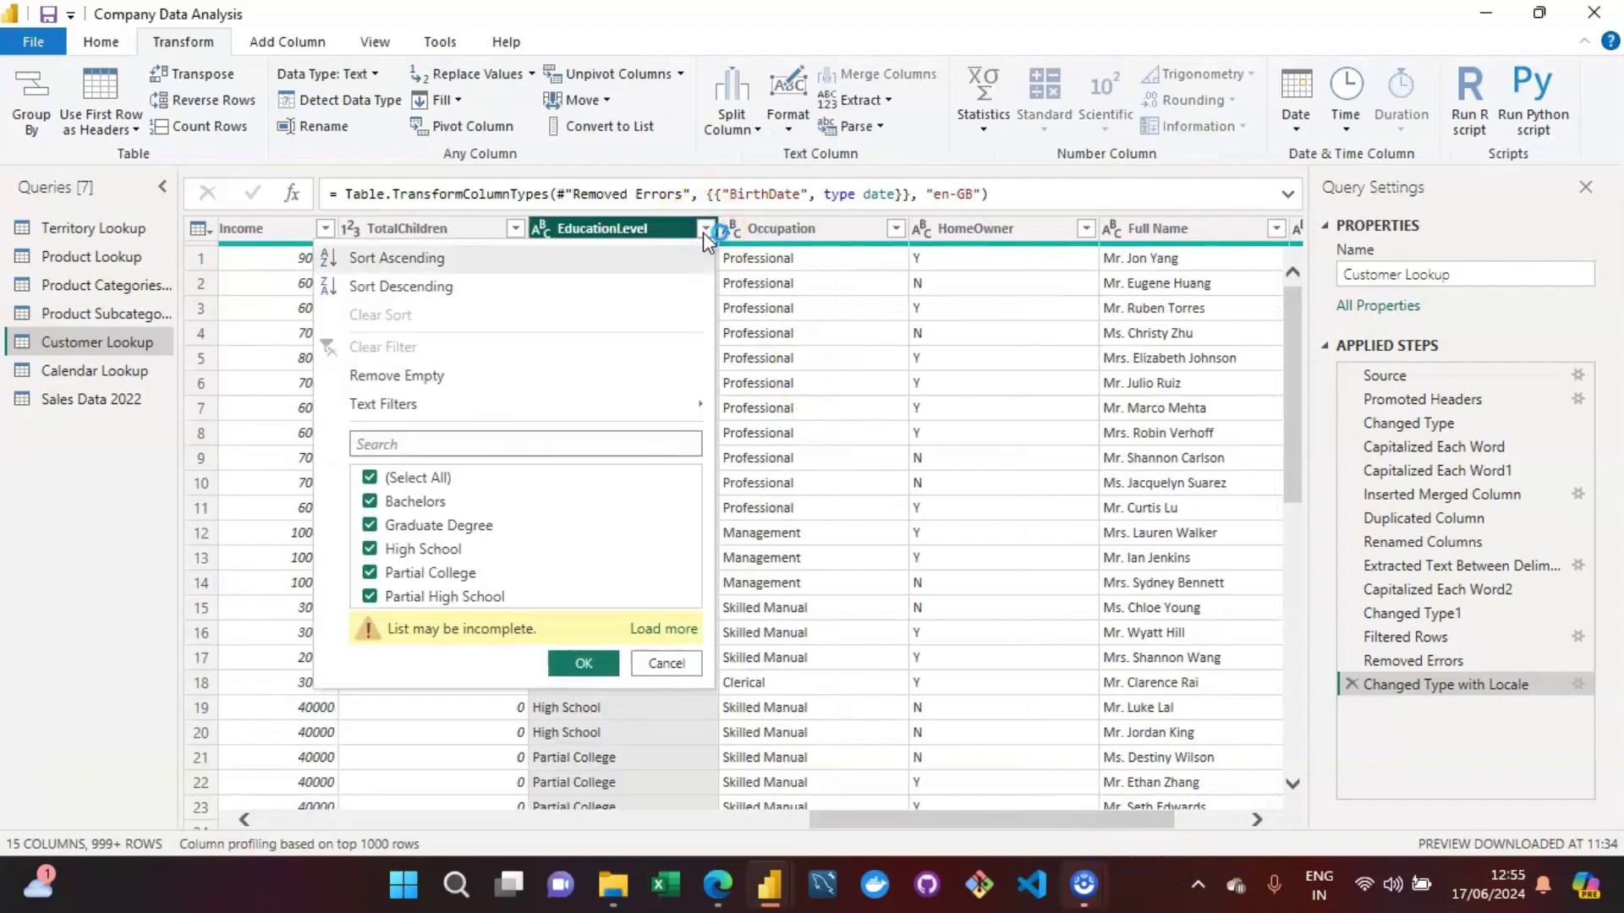
{"action": "left_click", "coordinate": [665, 628]}
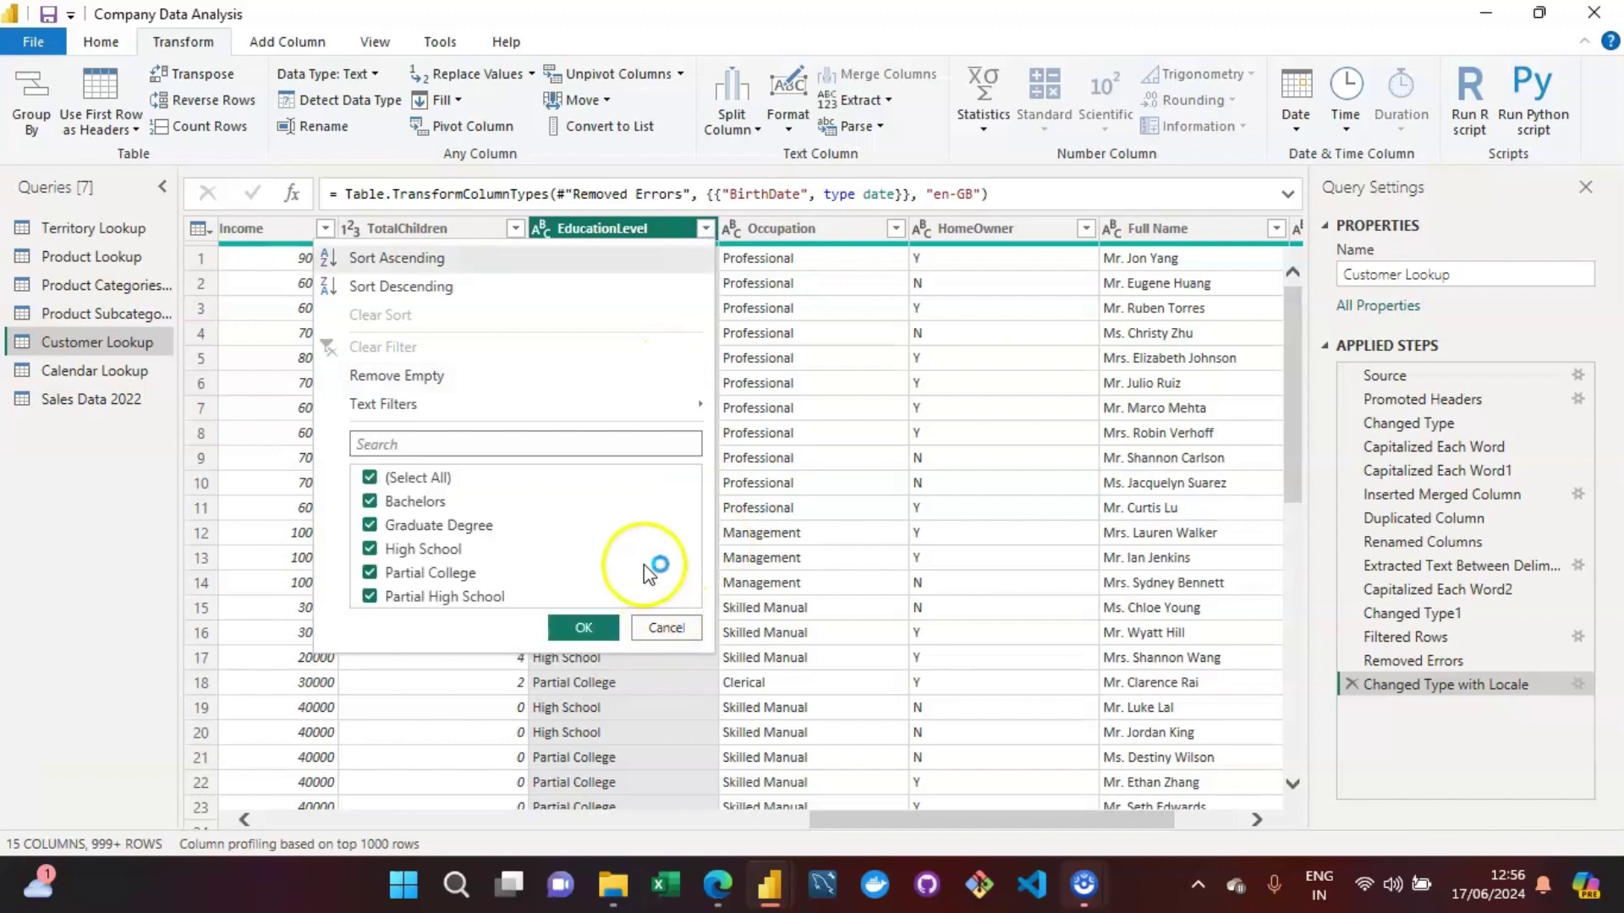
{"action": "left_click", "coordinate": [583, 627]}
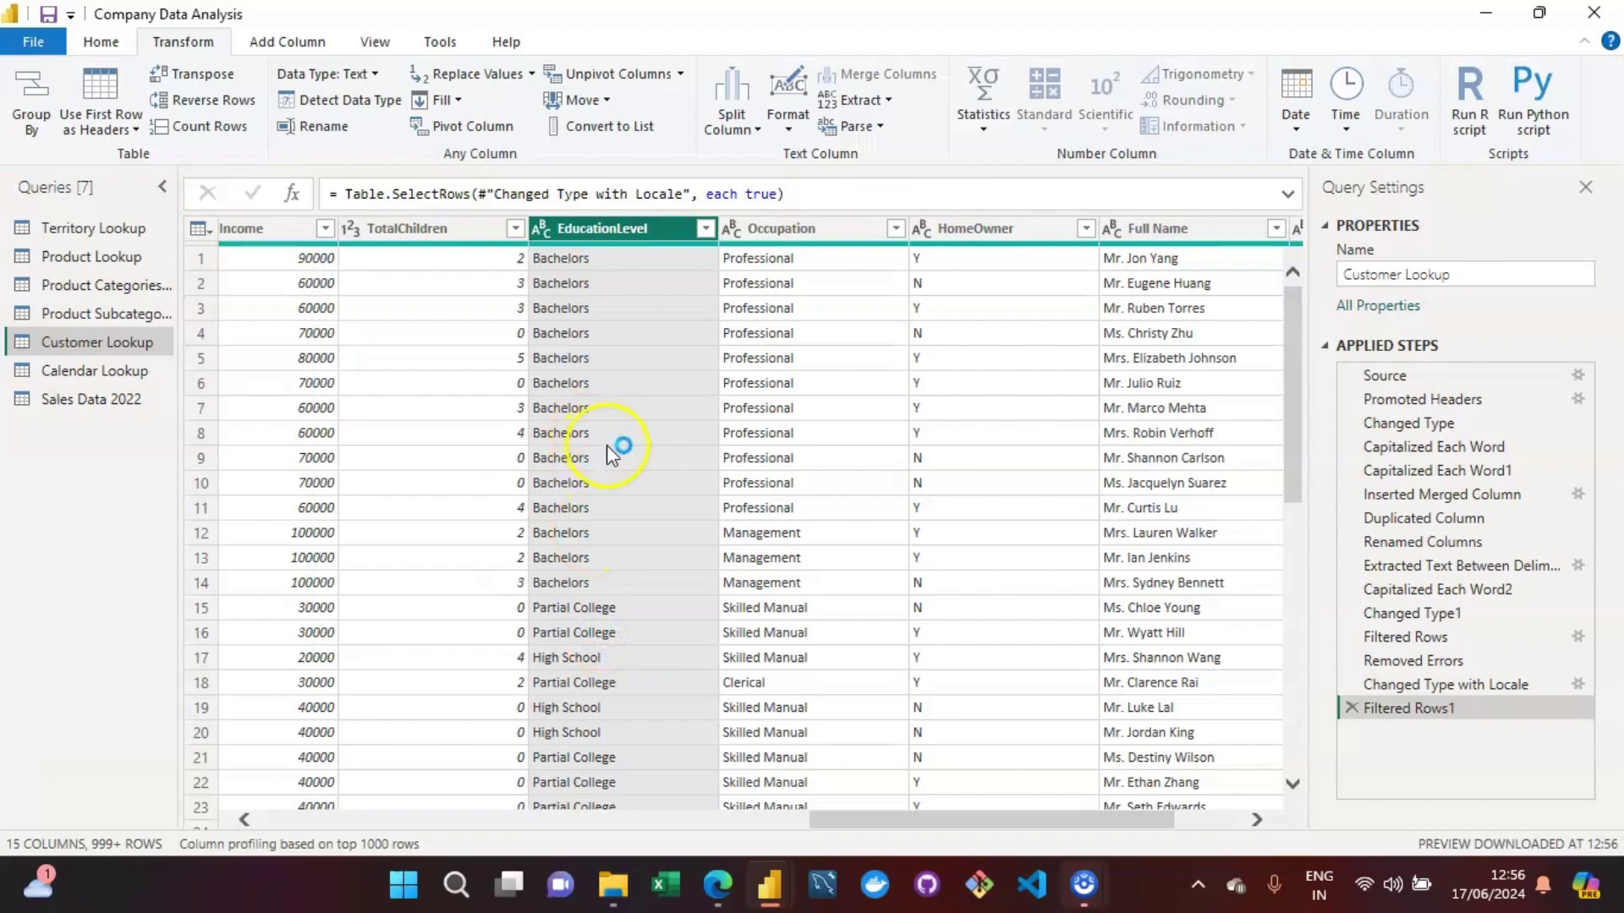
Start a basic Group By on the EducationLevel column and name the new column "Total Income With Education Level".
{"action": "left_click_drag", "start_coordinate": [857, 826], "coordinate": [851, 830]}
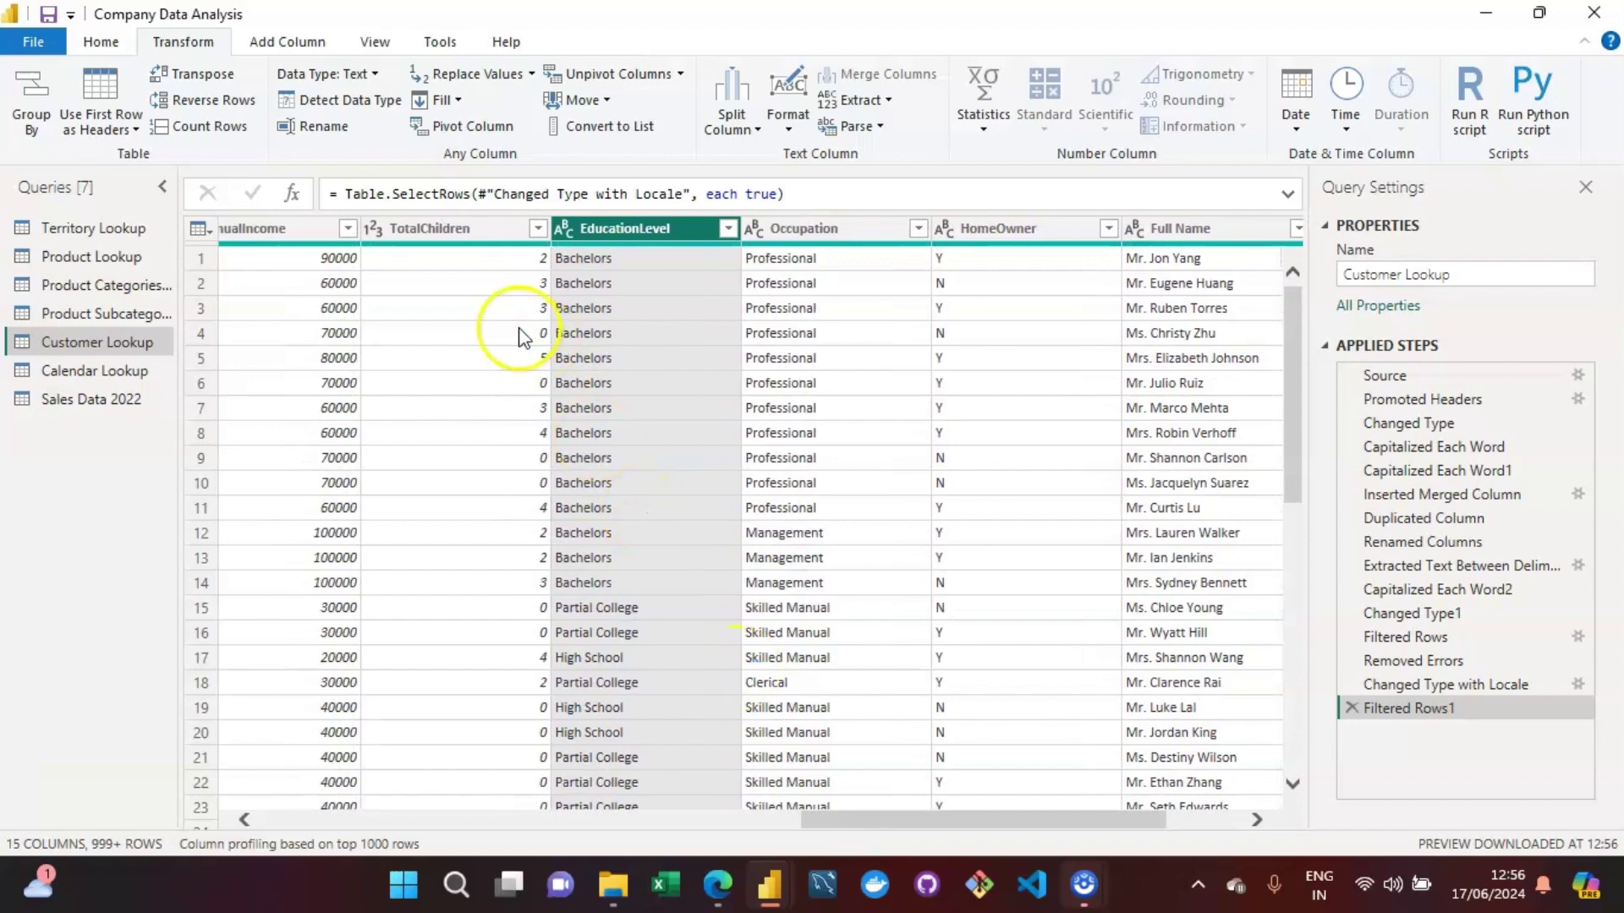
{"action": "left_click", "coordinate": [47, 113]}
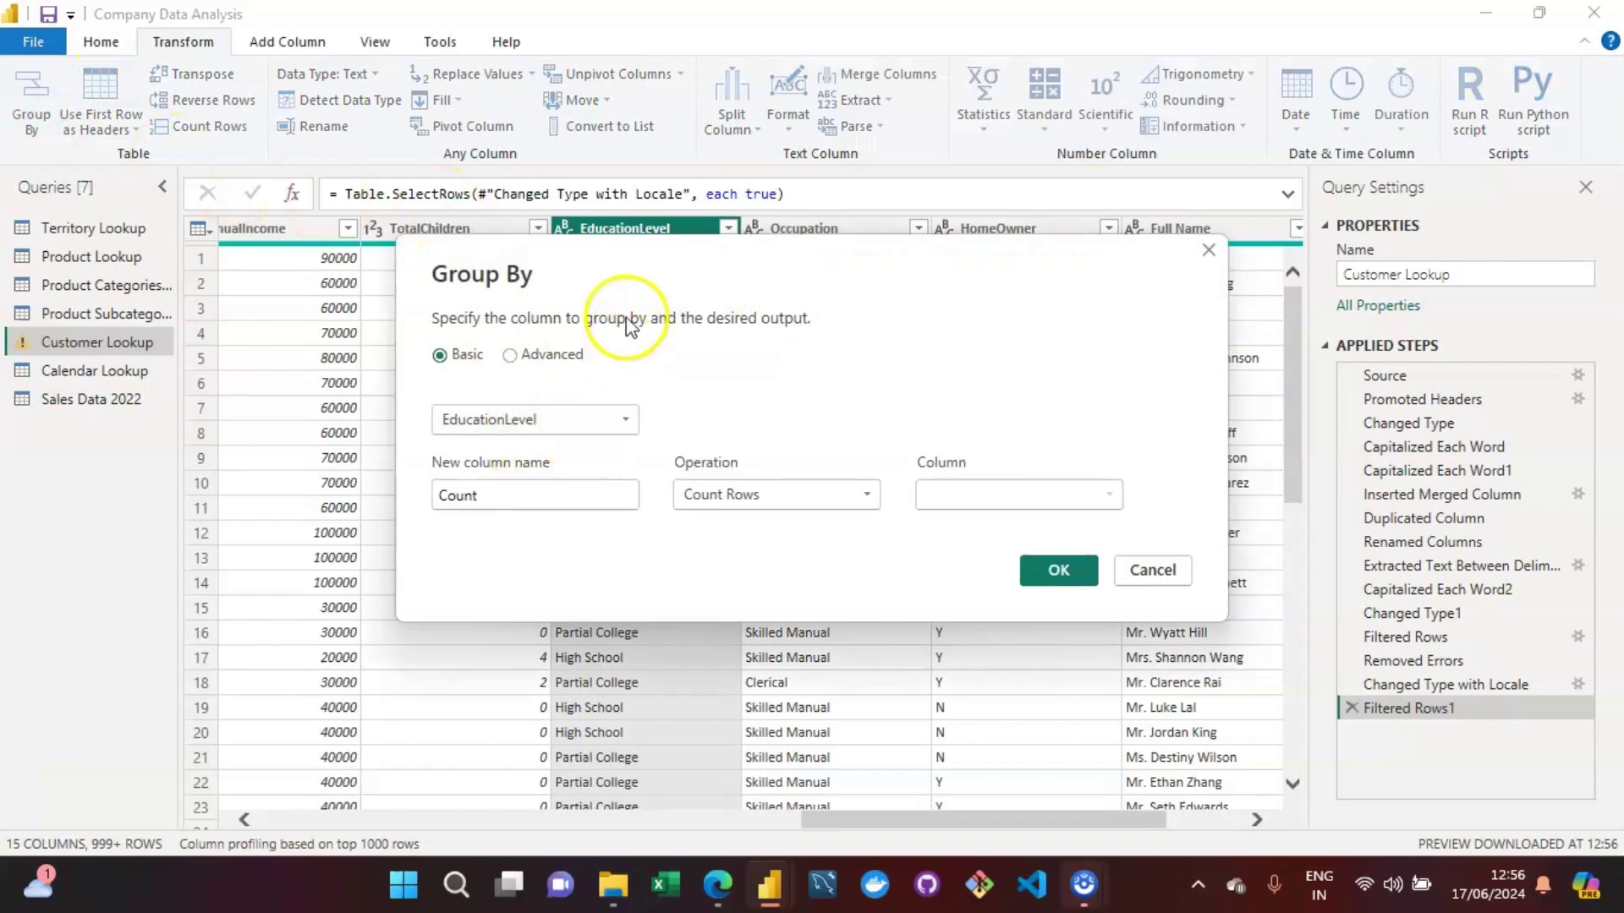
{"action": "left_click_drag", "start_coordinate": [626, 297], "coordinate": [919, 393]}
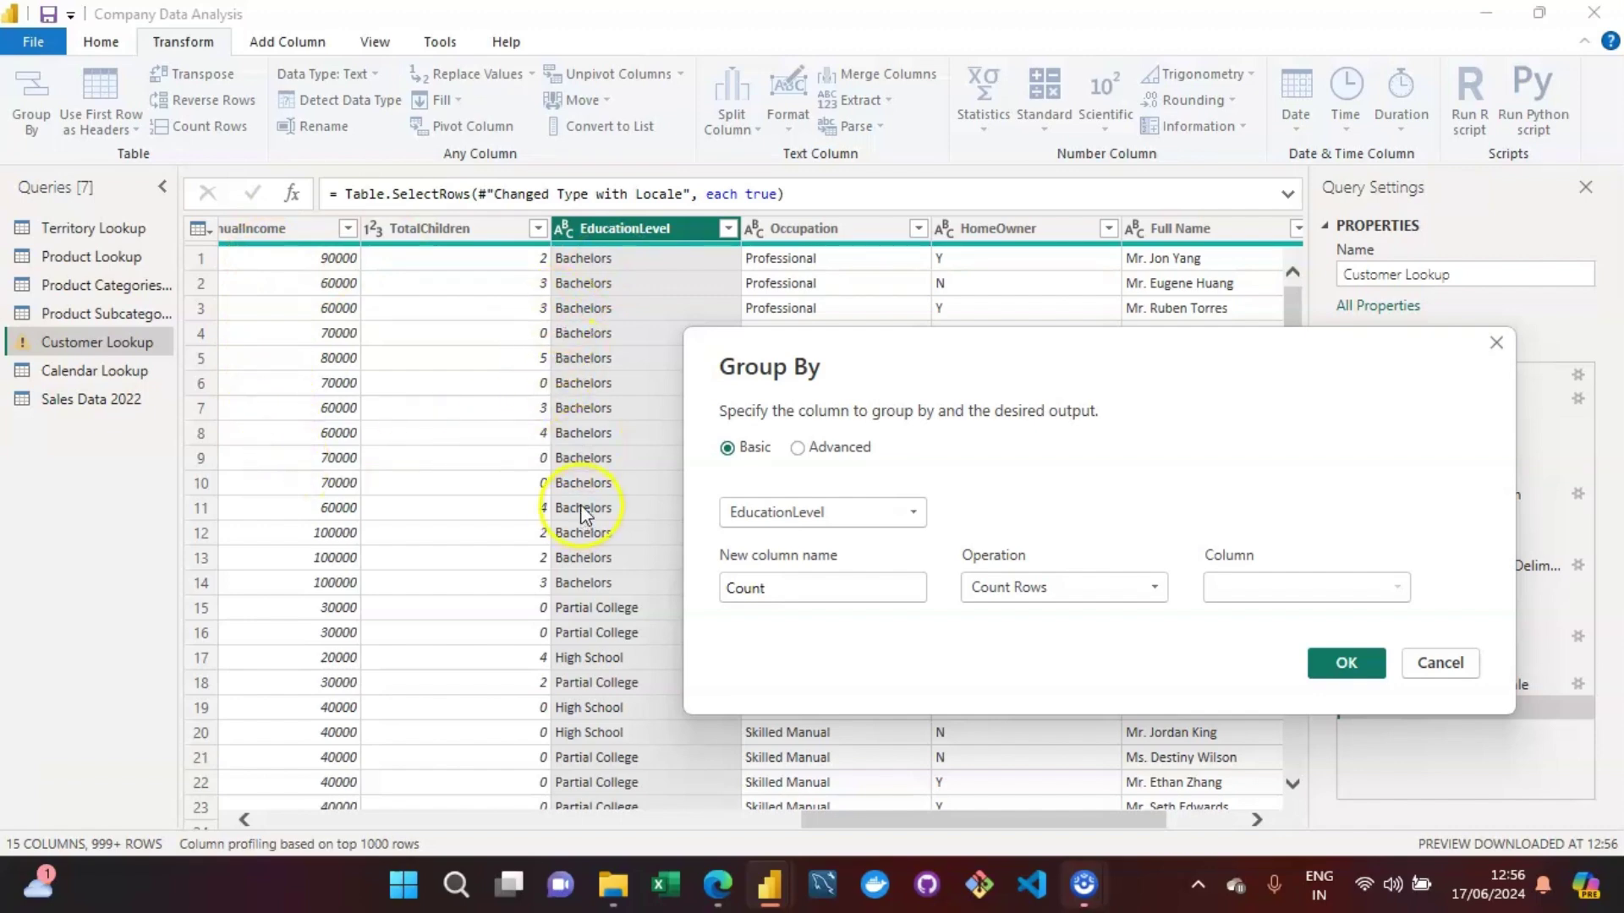
{"action": "left_click", "coordinate": [892, 594]}
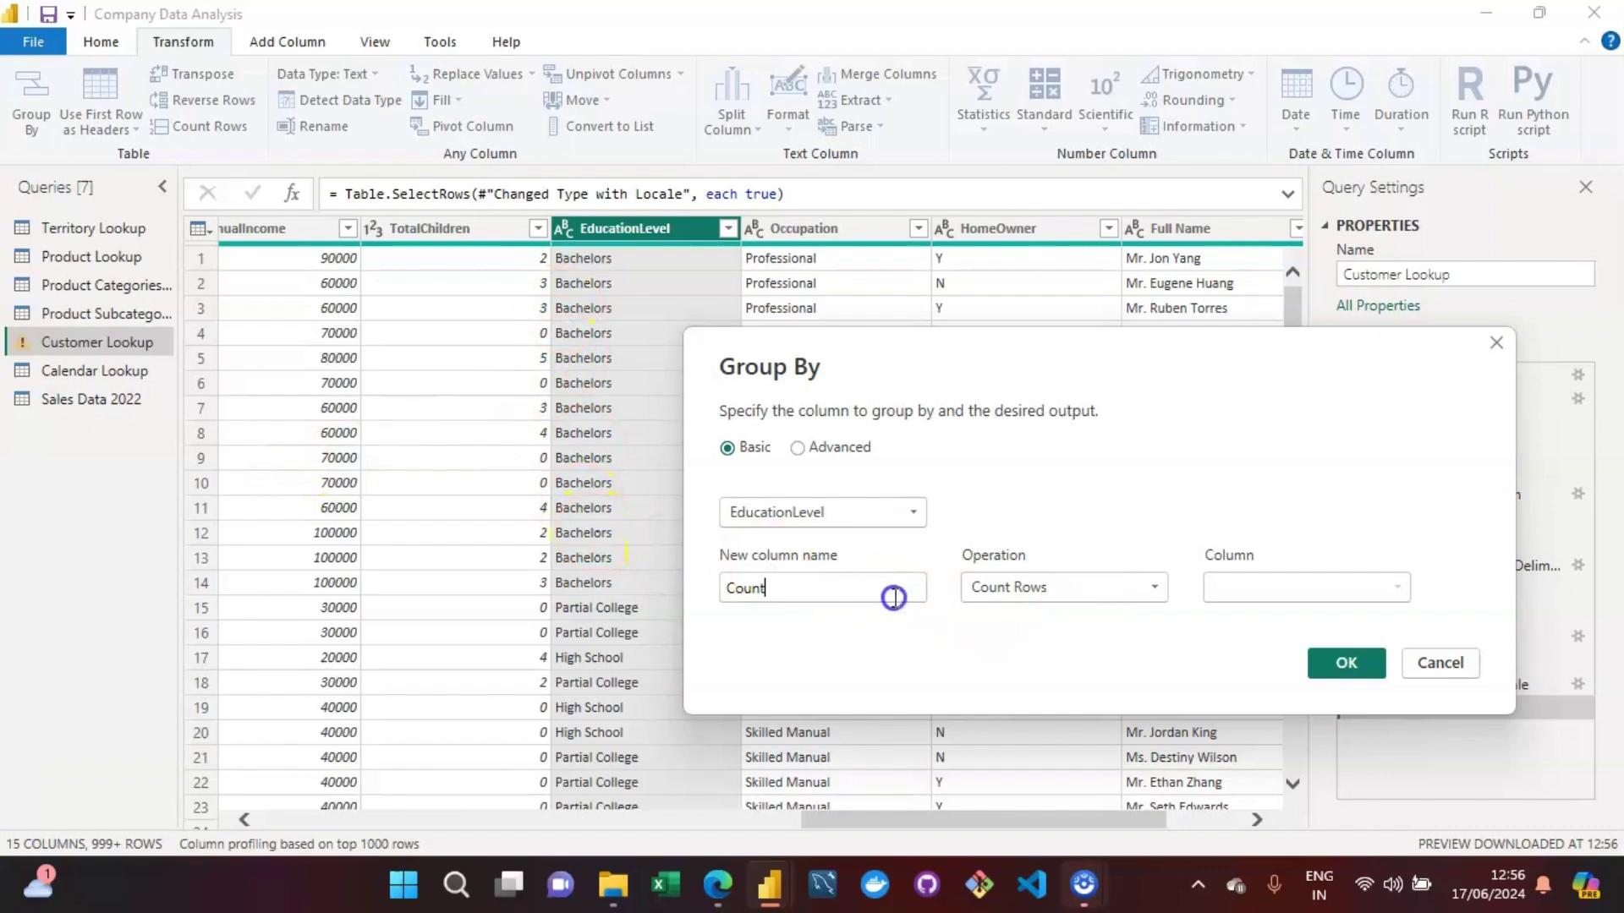
{"action": "key", "text": "BackSpace"}
{"action": "key", "text": "BackSpace"}
{"action": "key", "text": "BackSpace"}
{"action": "key", "text": "BackSpace"}
{"action": "key", "text": "BackSpace"}
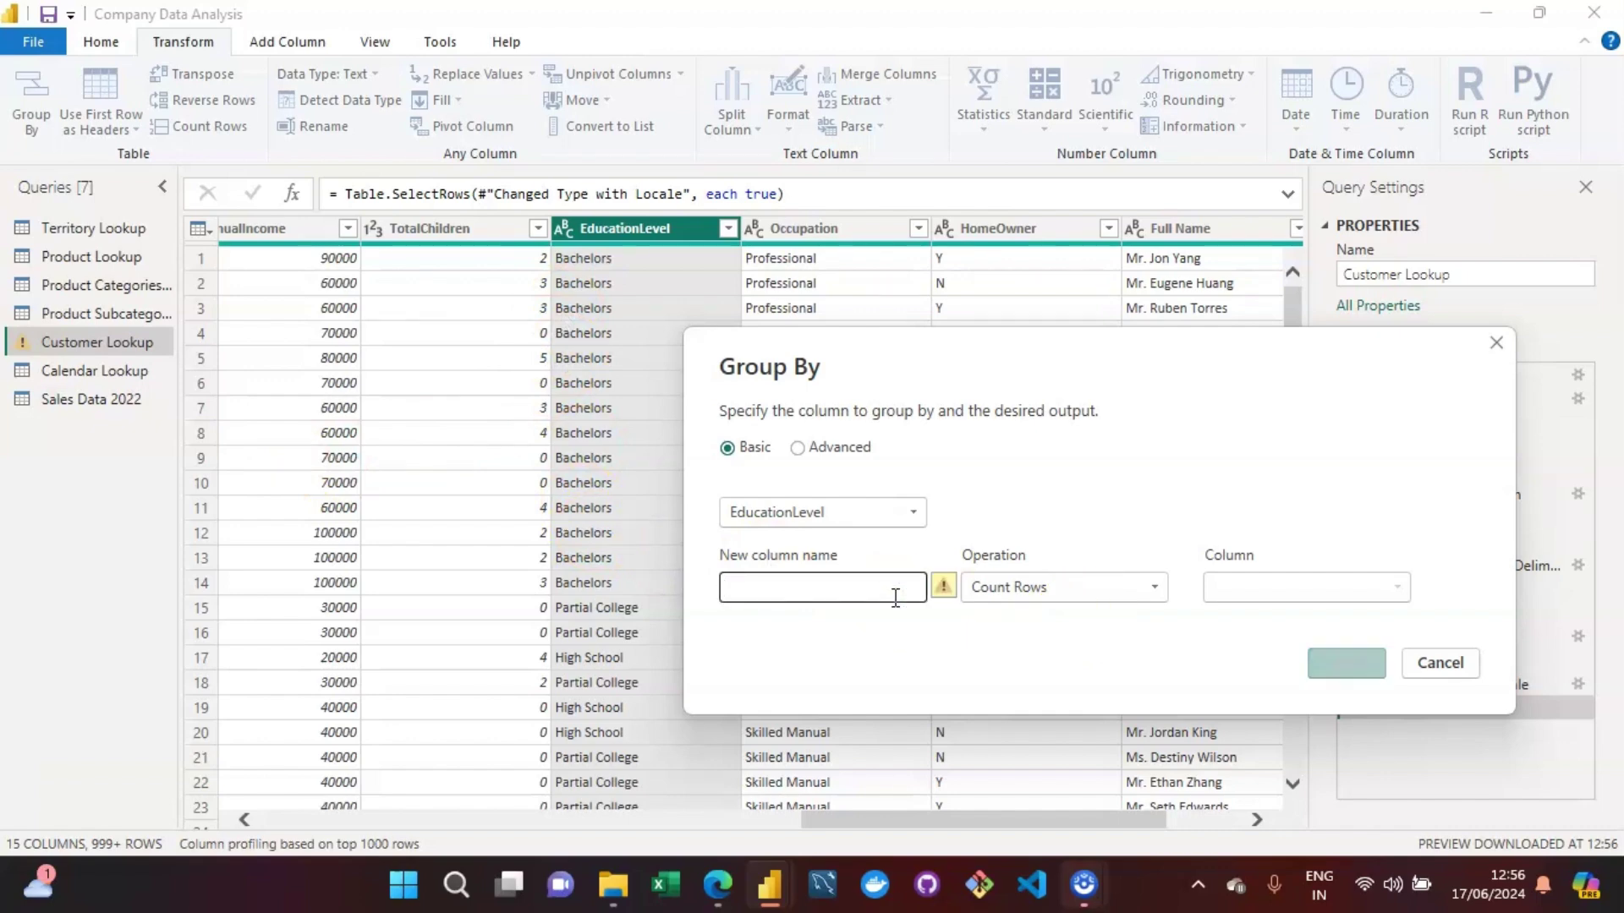
{"action": "type", "text": "Total "}
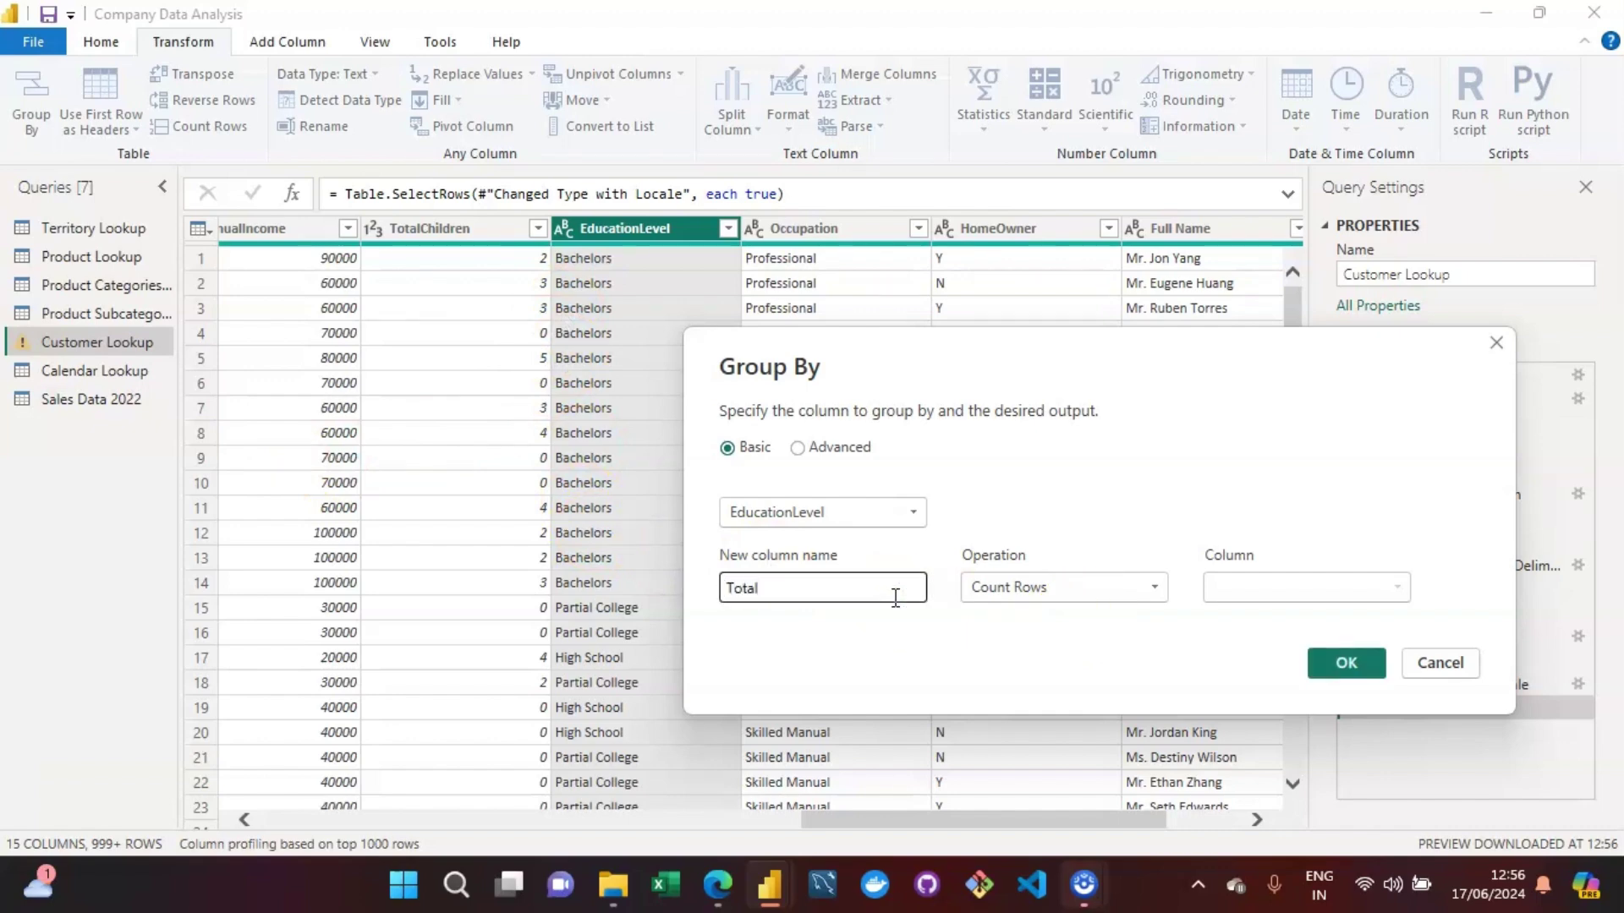
{"action": "type", "text": "Income With Eduction"}
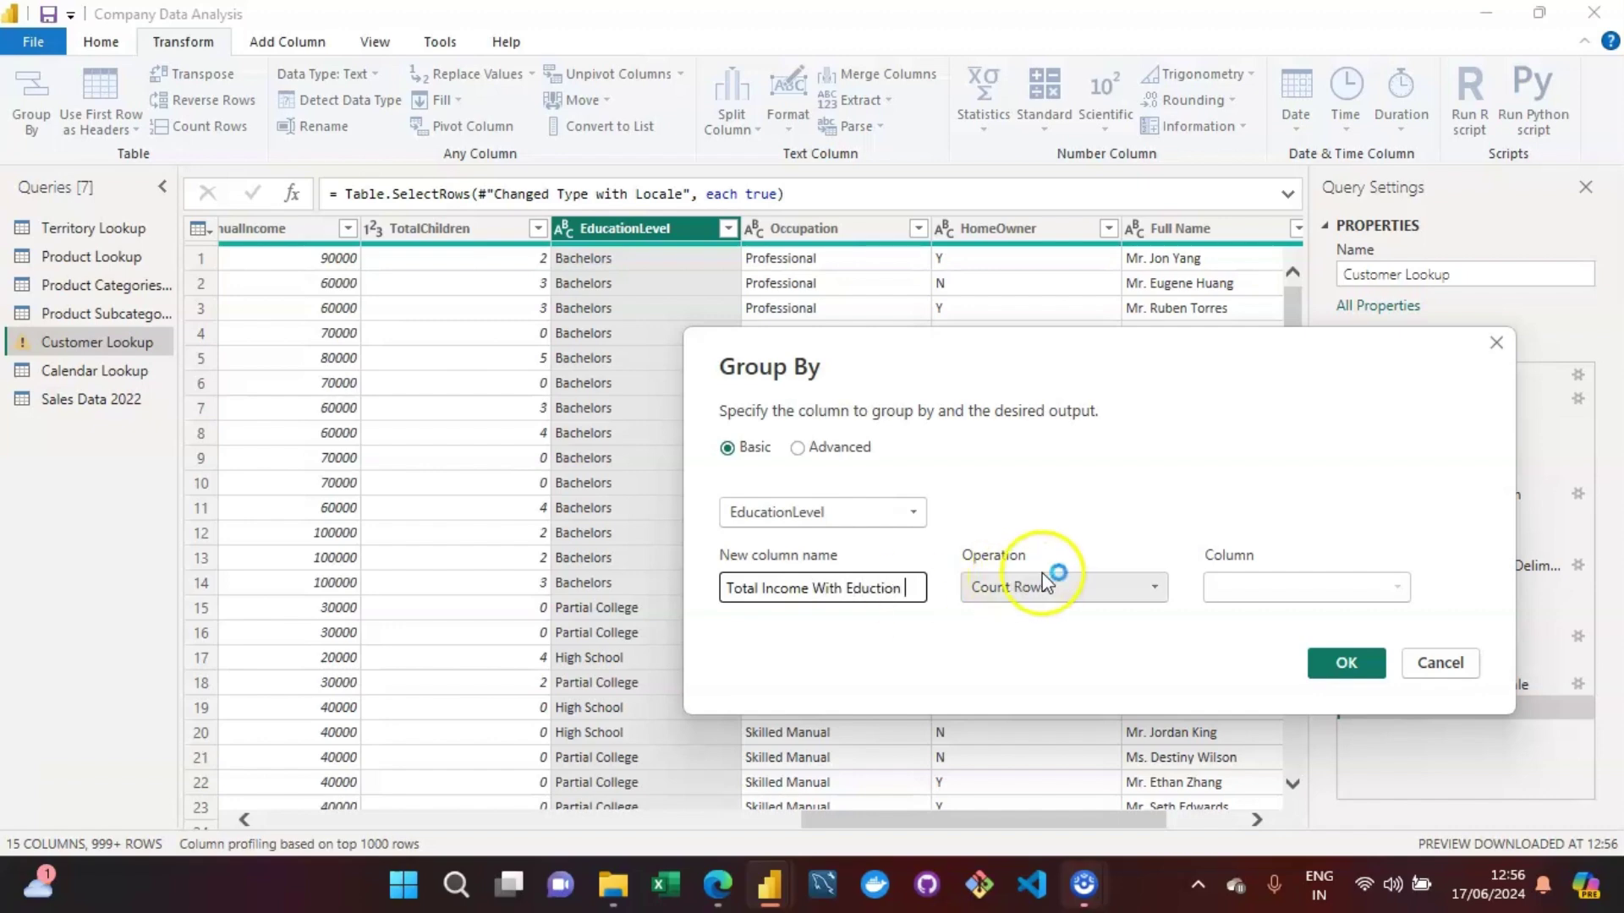
{"action": "key", "text": "BackSpace"}
{"action": "key", "text": "BackSpace"}
{"action": "key", "text": "BackSpace"}
{"action": "key", "text": "BackSpace"}
{"action": "key", "text": "BackSpace"}
{"action": "type", "text": "ation Level"}
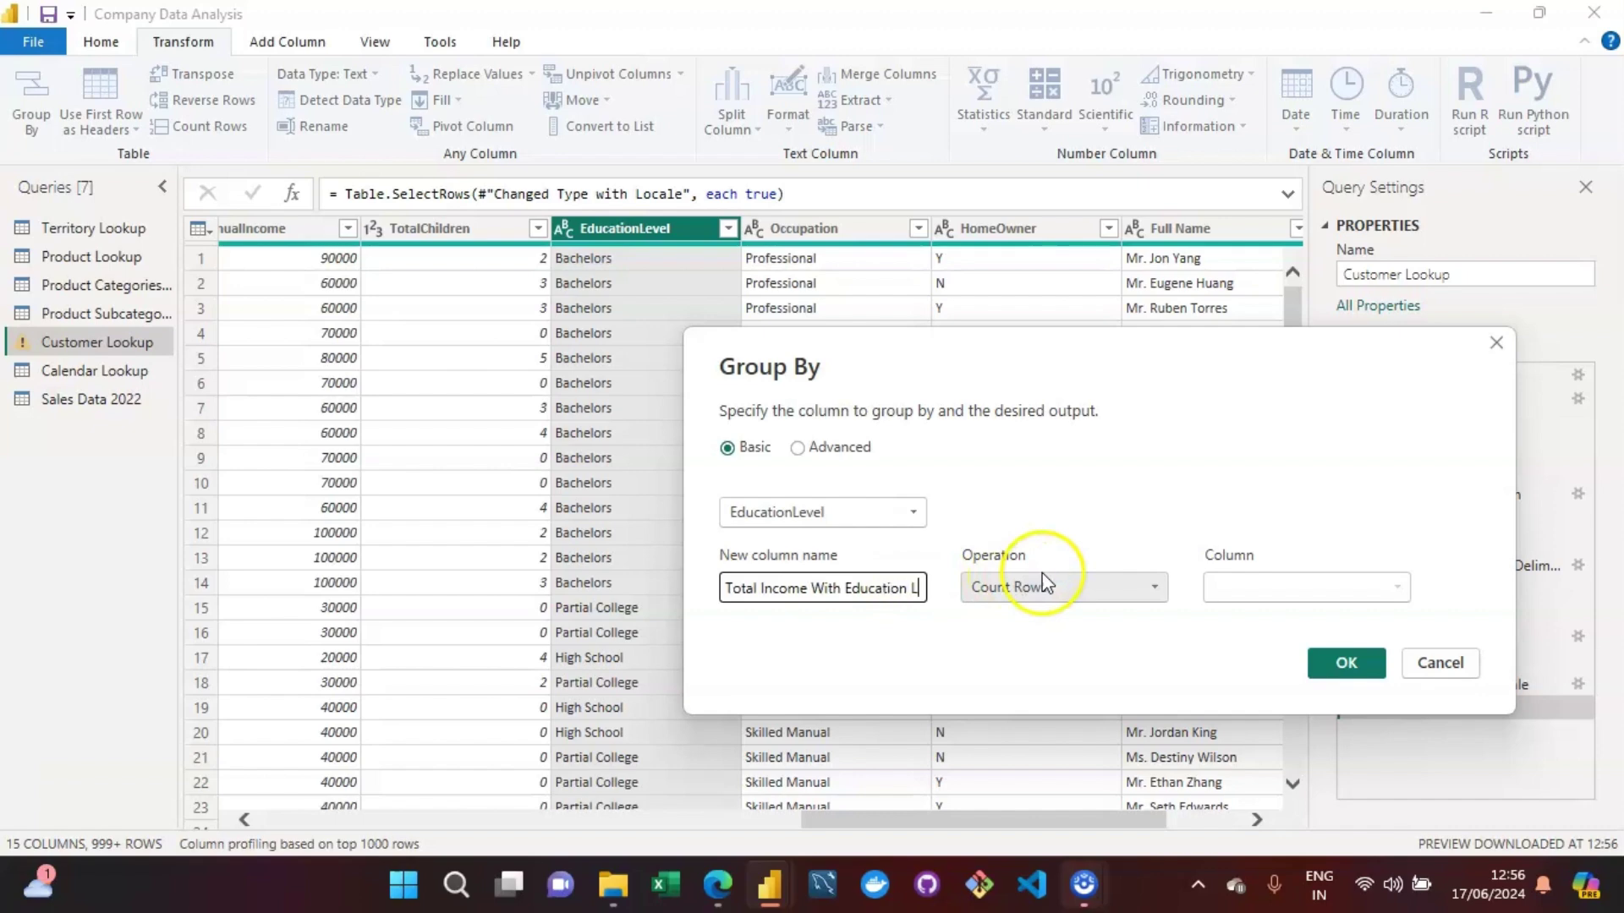
Set the aggregation to the Sum of AnnualIncome and apply the grouping to Customer Lookup.
{"action": "left_click", "coordinate": [1080, 589]}
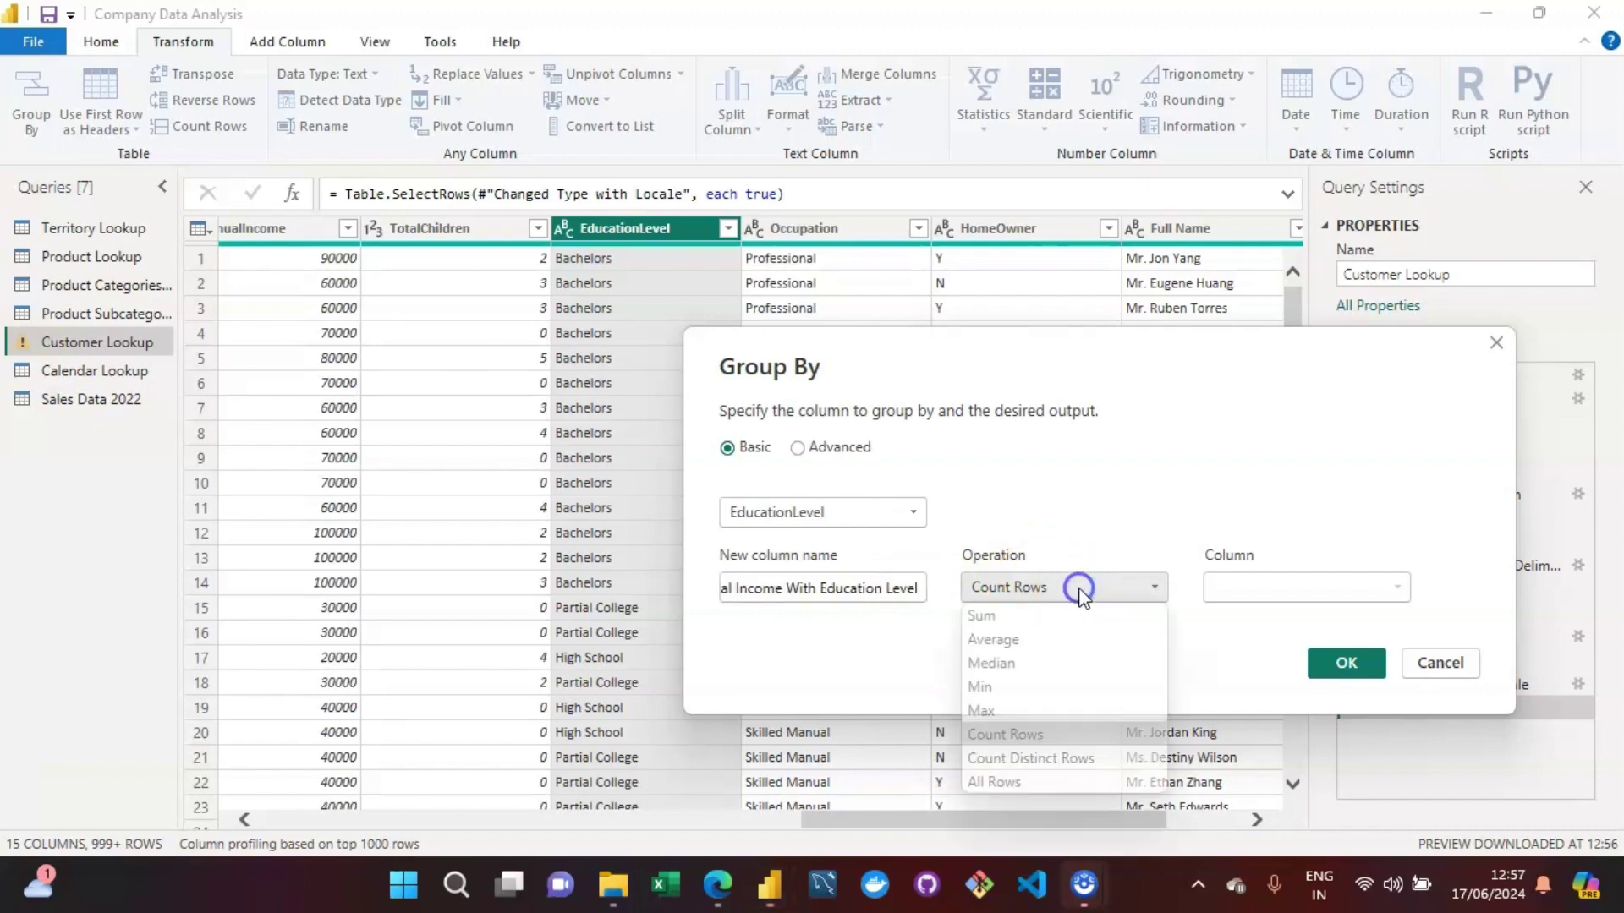
{"action": "left_click", "coordinate": [1079, 617]}
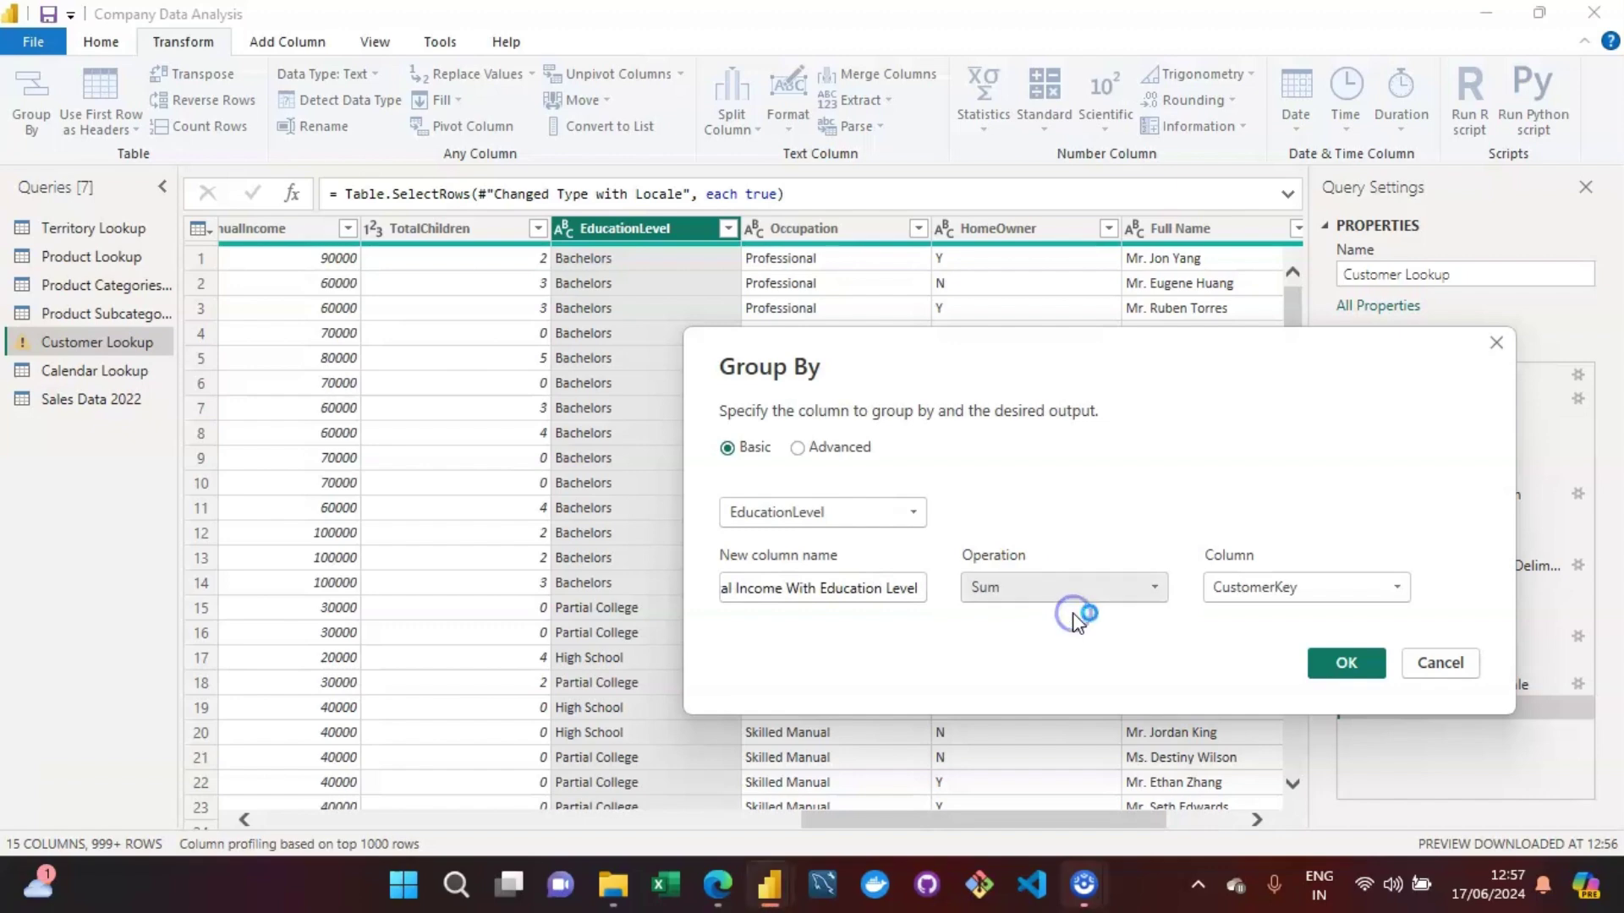
{"action": "left_click", "coordinate": [1298, 598]}
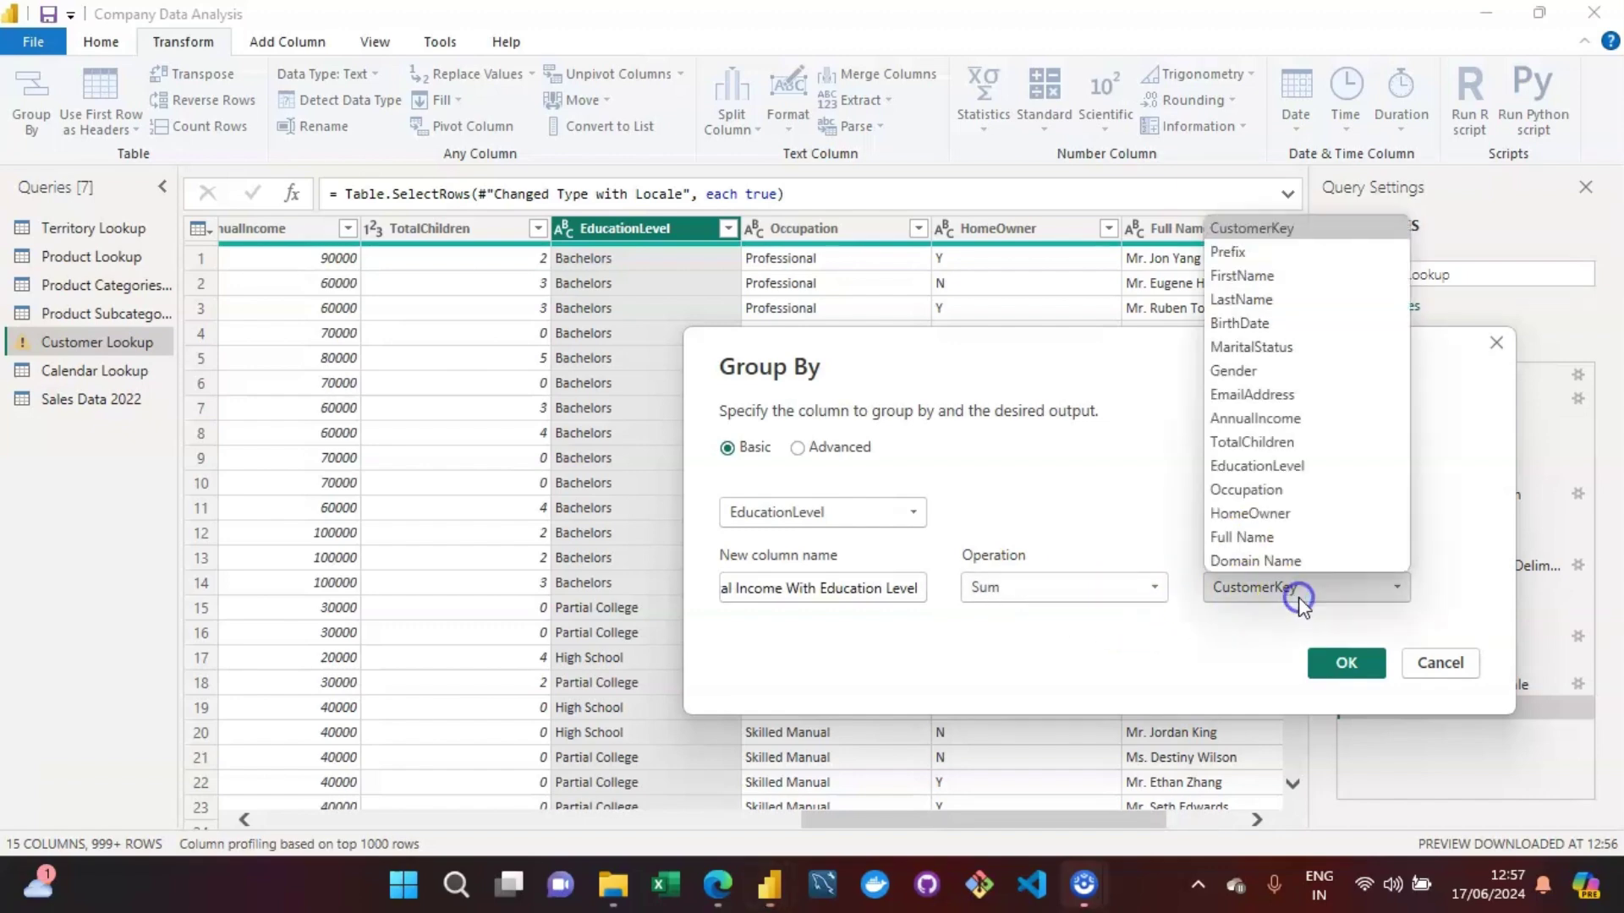
{"action": "left_click", "coordinate": [1253, 420]}
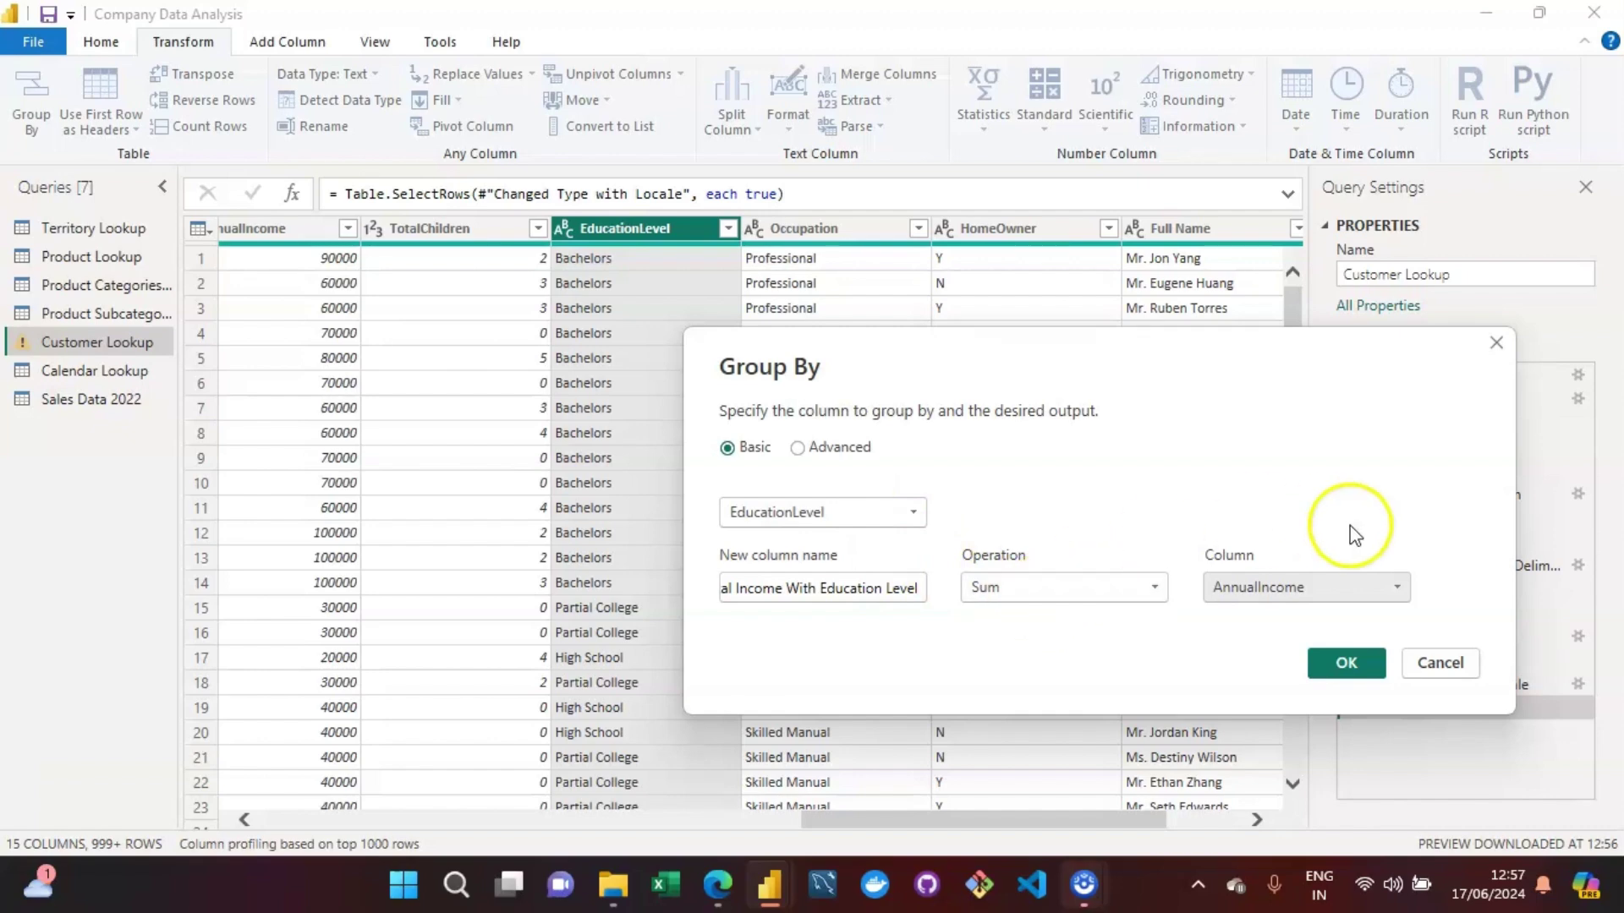
{"action": "left_click", "coordinate": [1345, 663]}
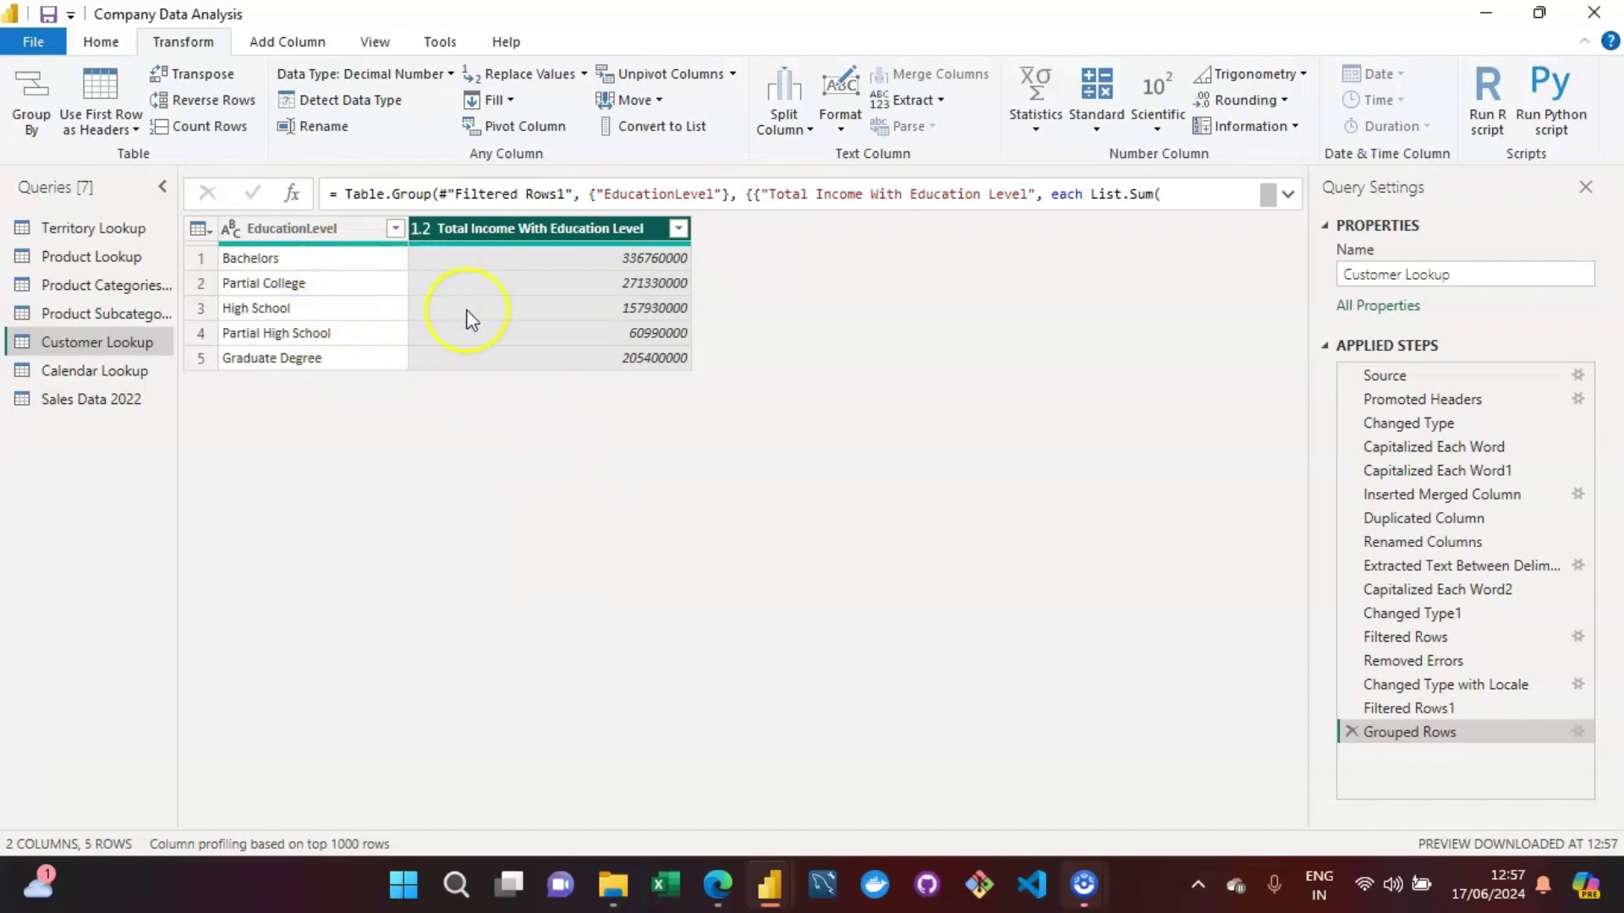
Delete the Grouped Rows step from the Customer Lookup query.
{"action": "left_click", "coordinate": [1351, 731]}
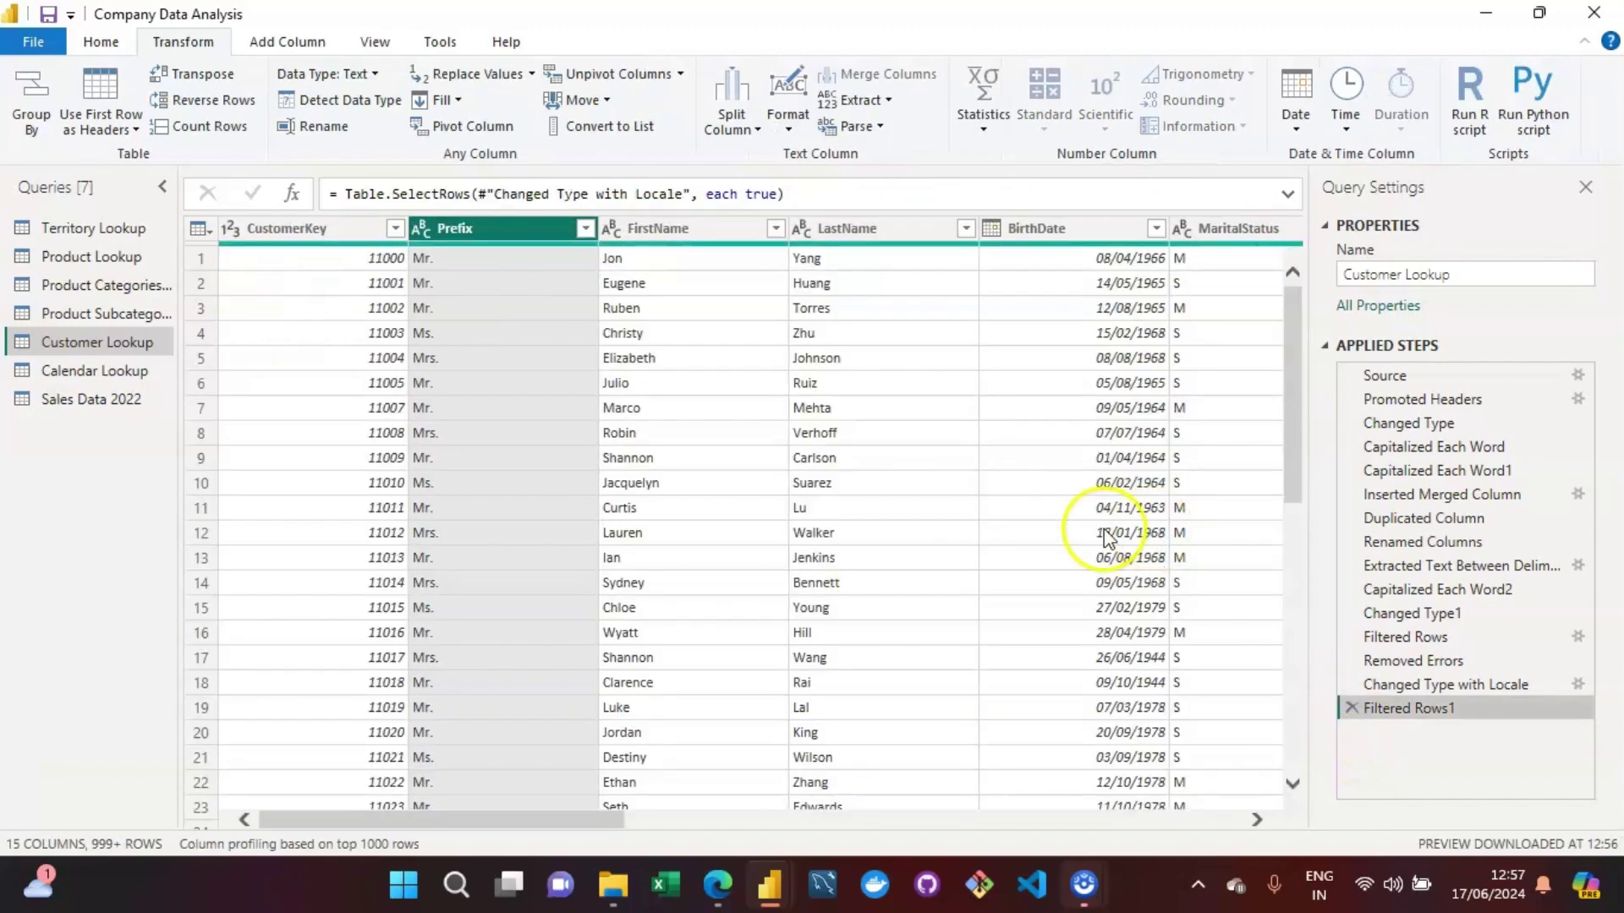
{"action": "left_click", "coordinate": [578, 821]}
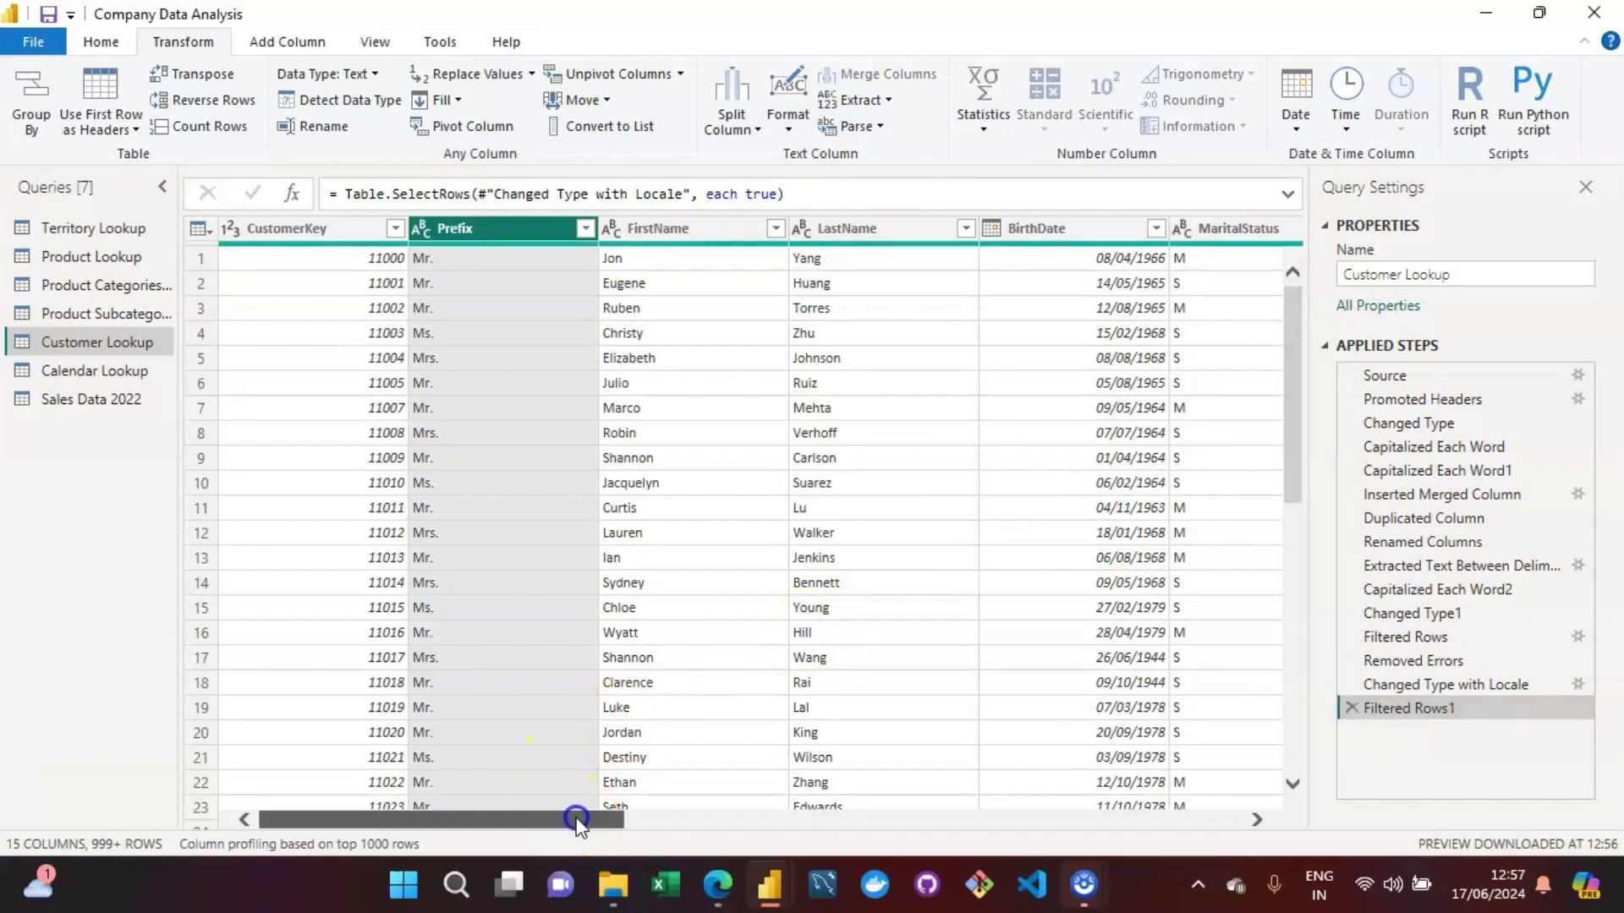
{"action": "left_click_drag", "start_coordinate": [578, 820], "coordinate": [571, 786]}
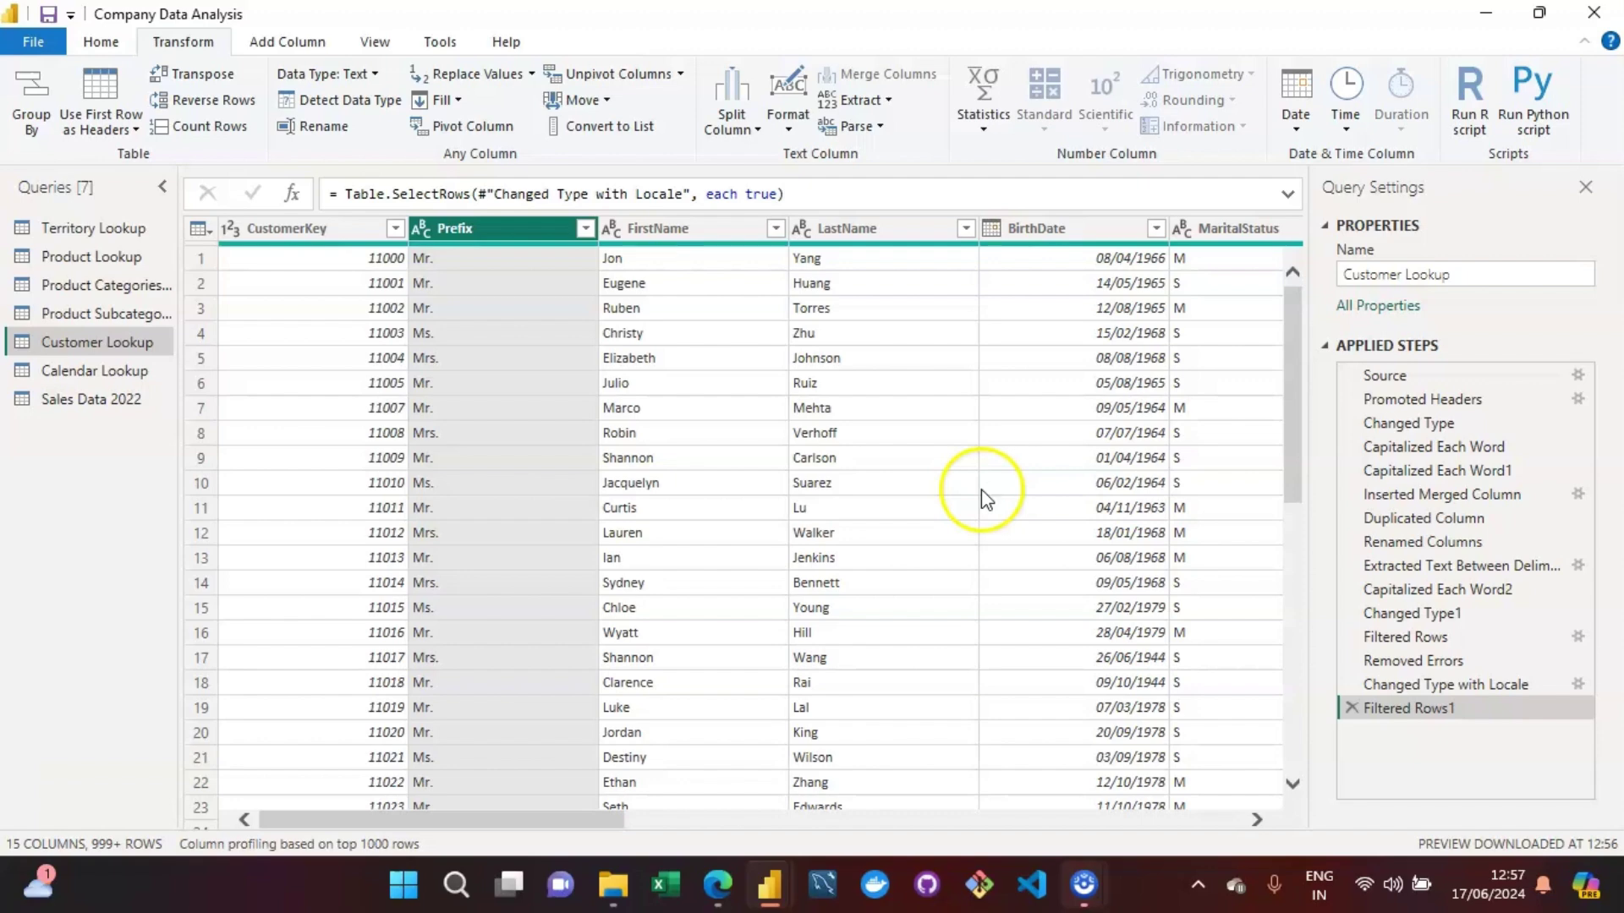
{"action": "left_click", "coordinate": [858, 389]}
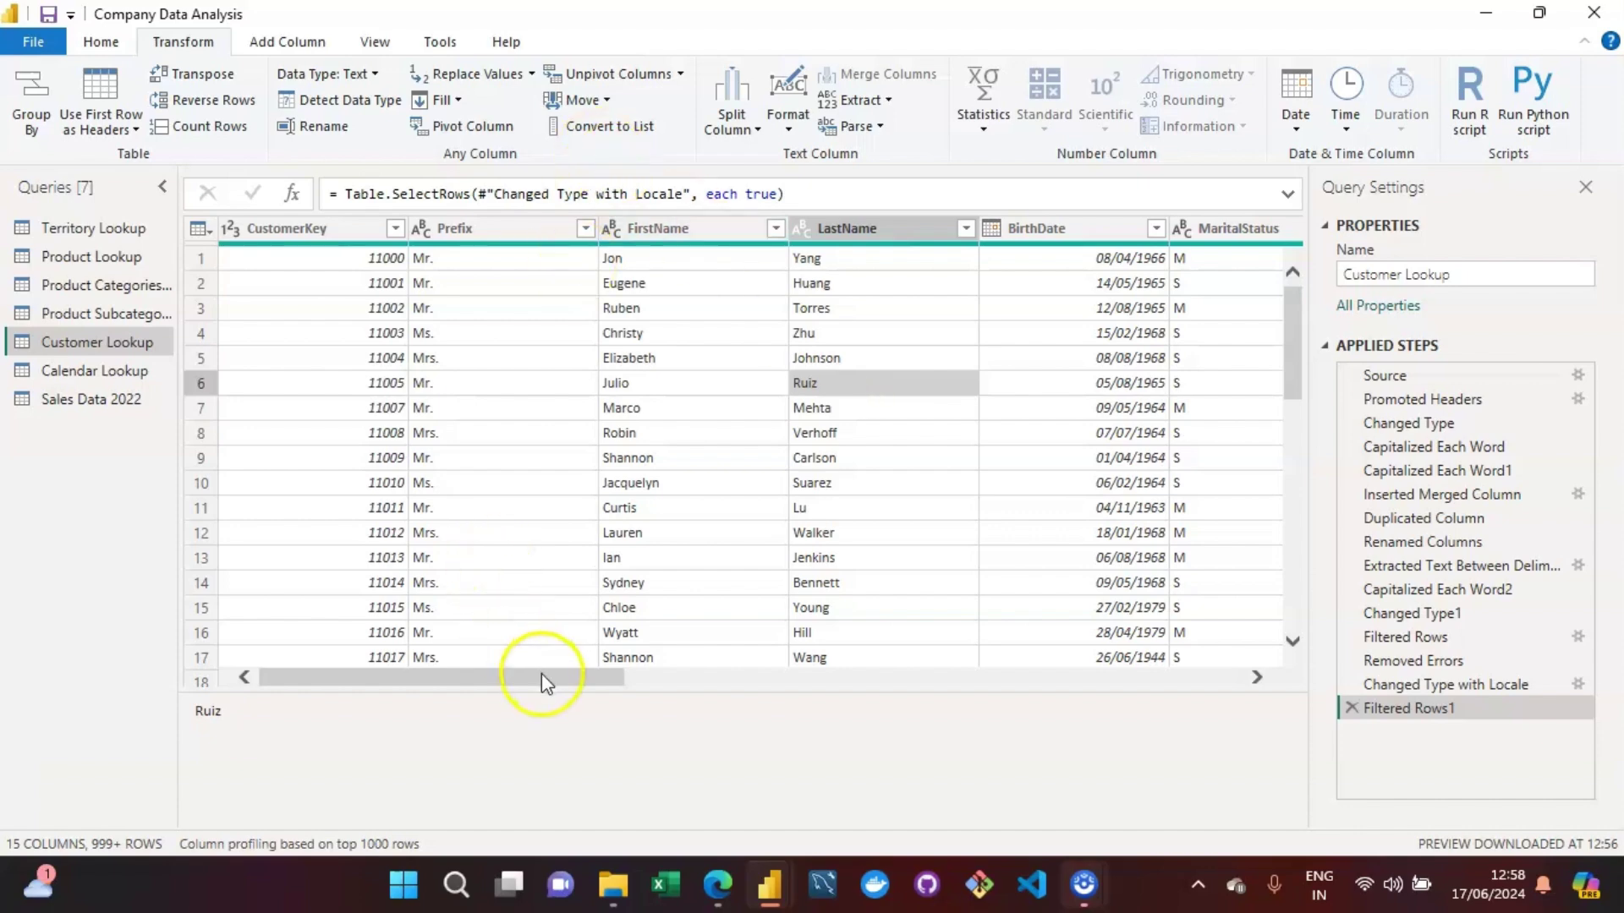
{"action": "left_click_drag", "start_coordinate": [541, 673], "coordinate": [478, 616]}
{"action": "left_click_drag", "start_coordinate": [484, 685], "coordinate": [485, 683]}
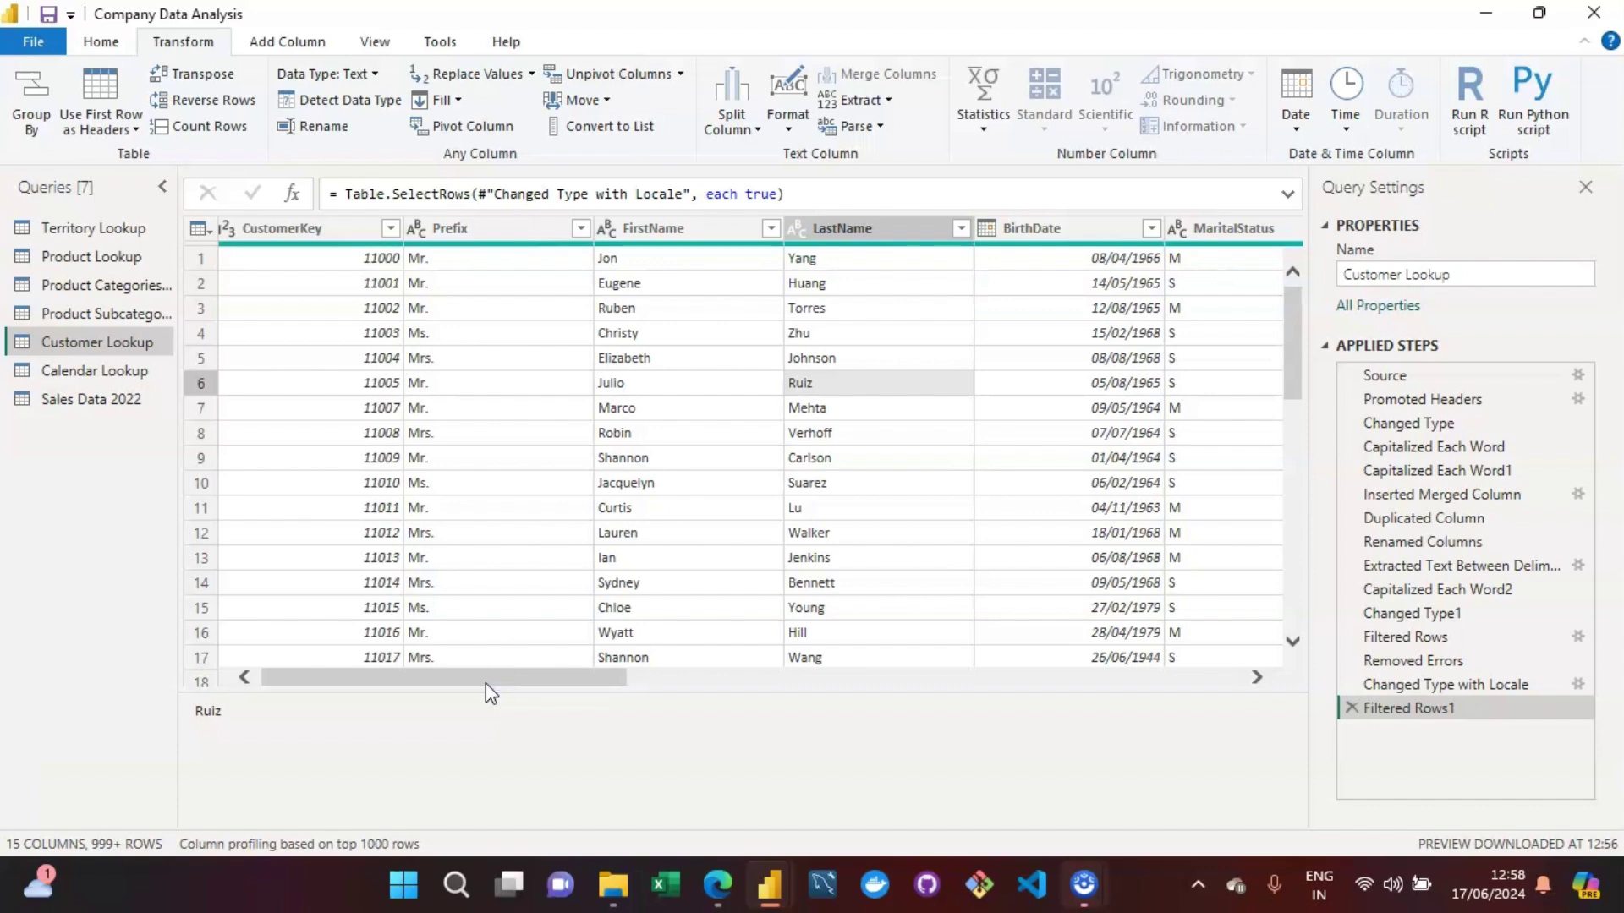
{"action": "left_click", "coordinate": [47, 729]}
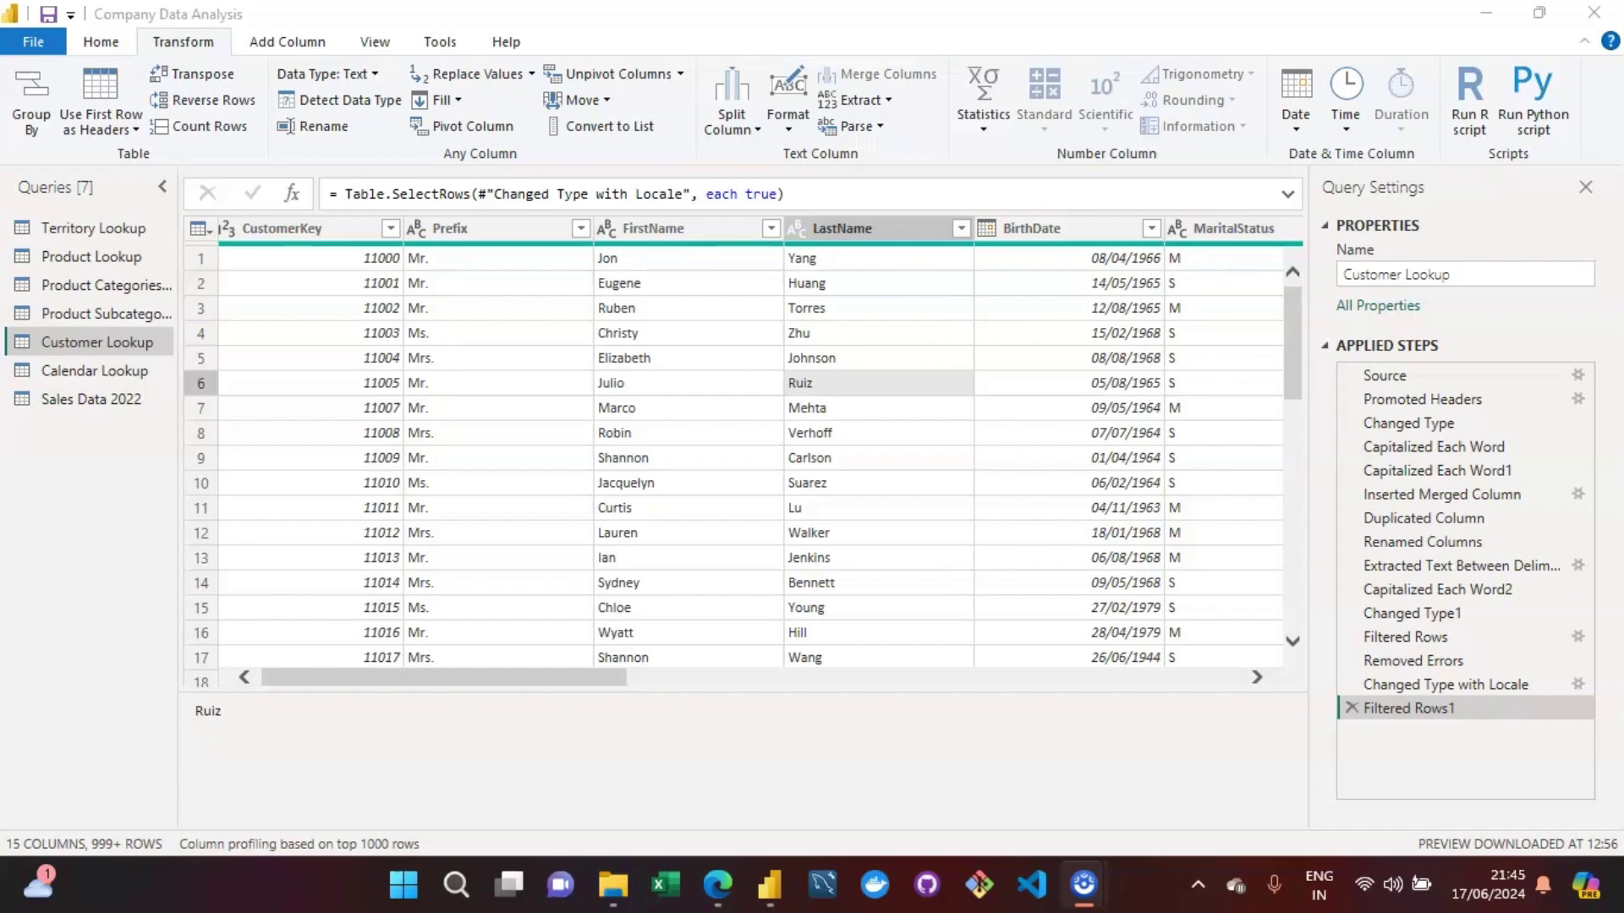
{"action": "left_click", "coordinate": [120, 45]}
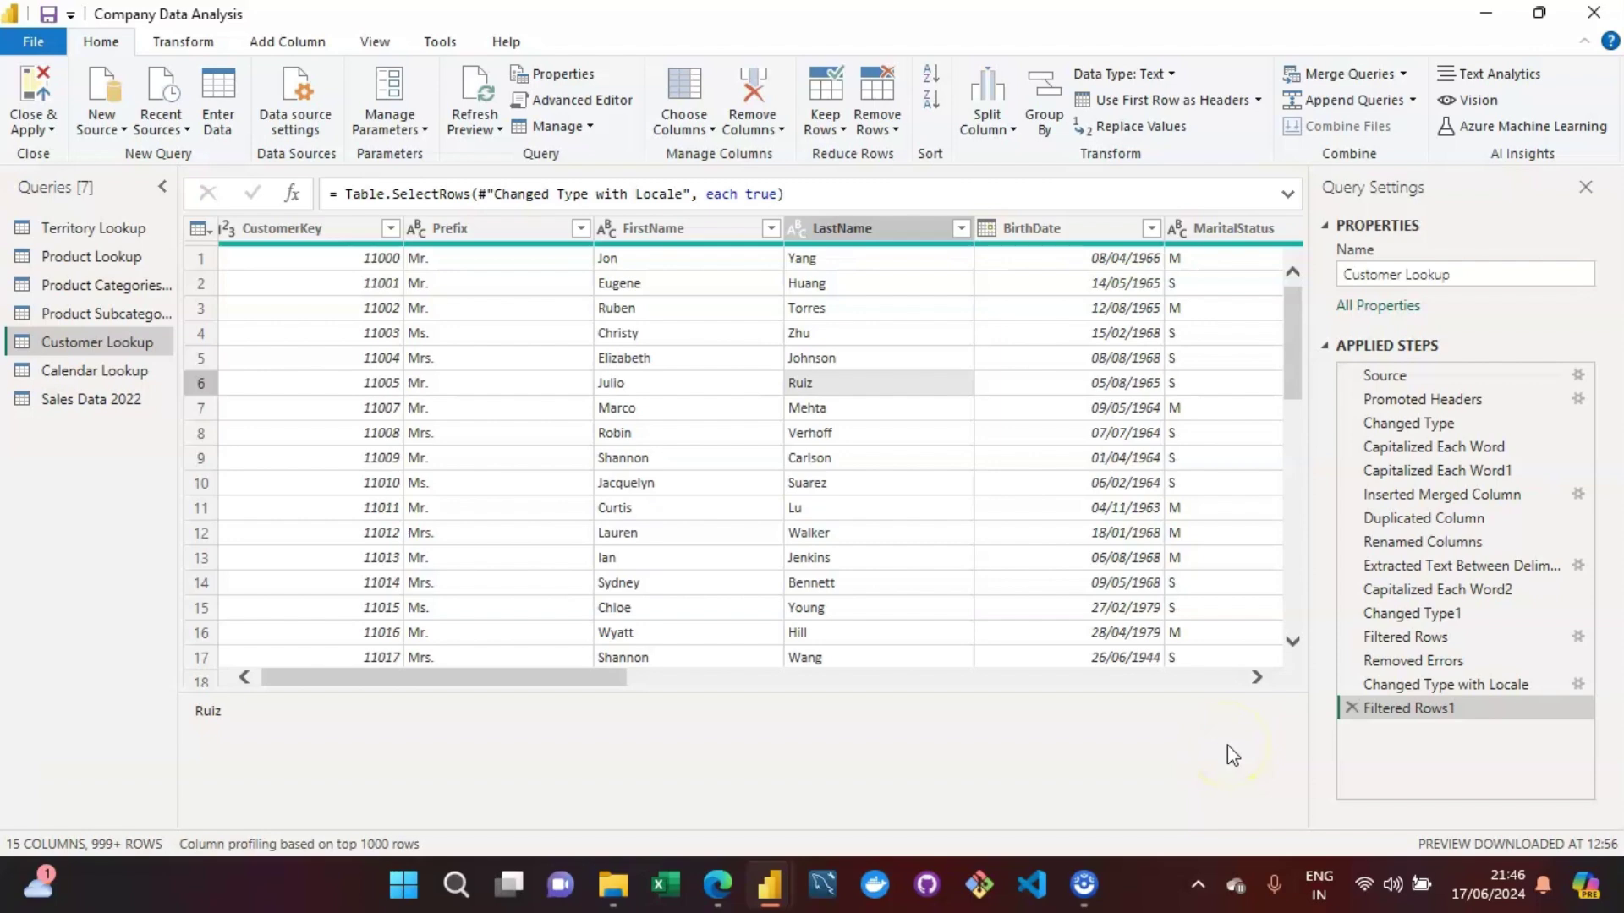
{"action": "left_click", "coordinate": [183, 42]}
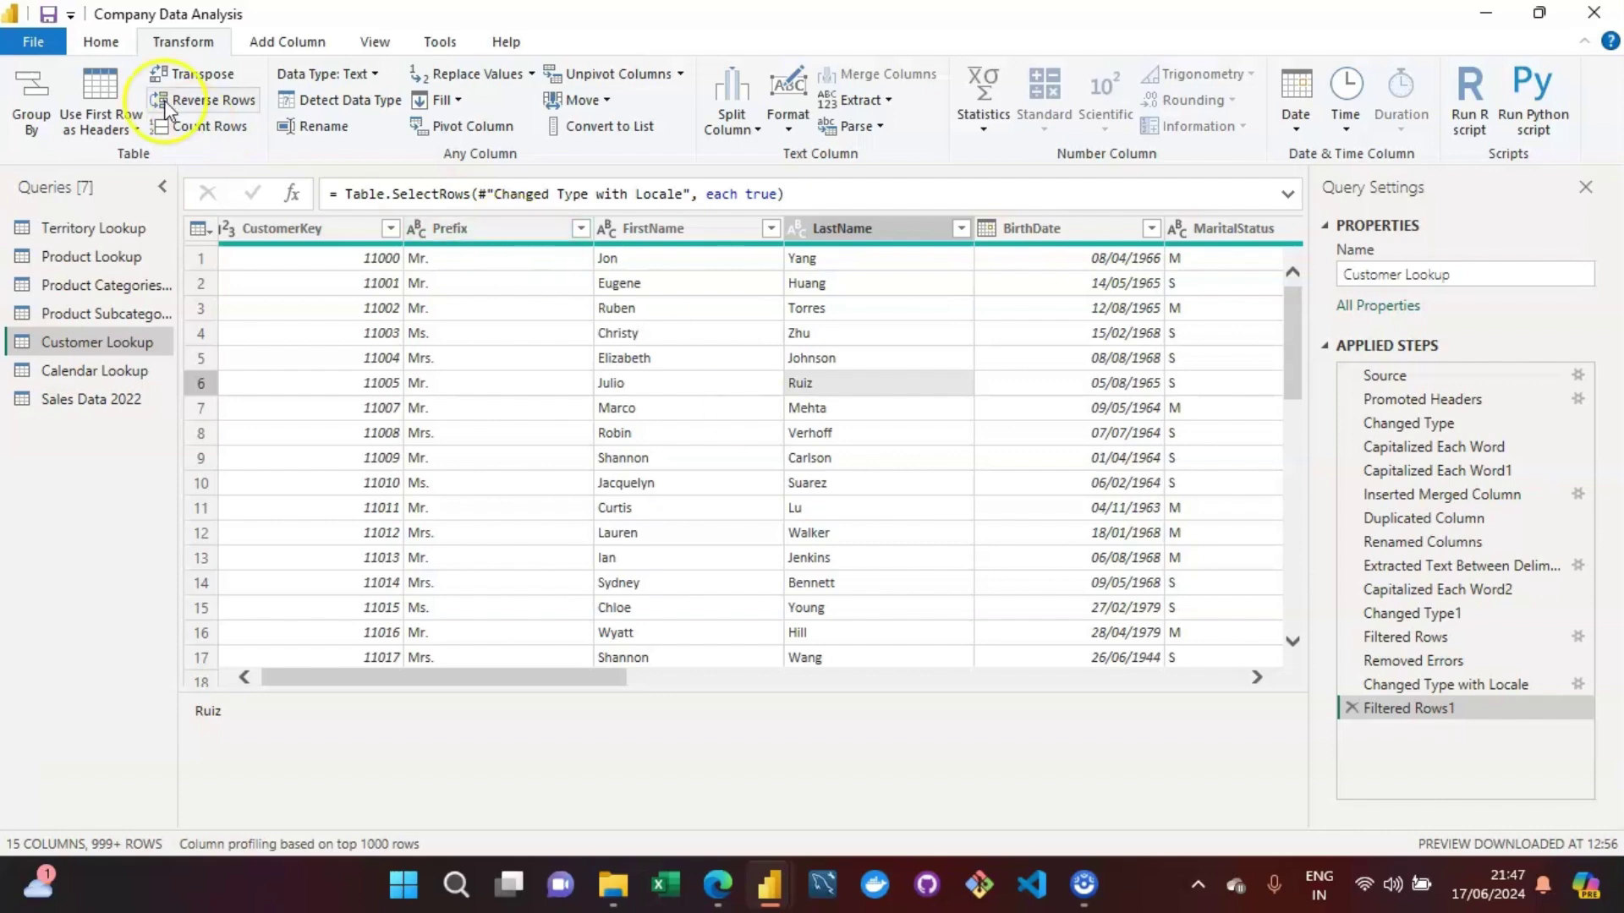
Import the Text/CSV file Product Category Sales (Unpivot Demo) as a new query with the default import settings.
{"action": "left_click", "coordinate": [116, 46]}
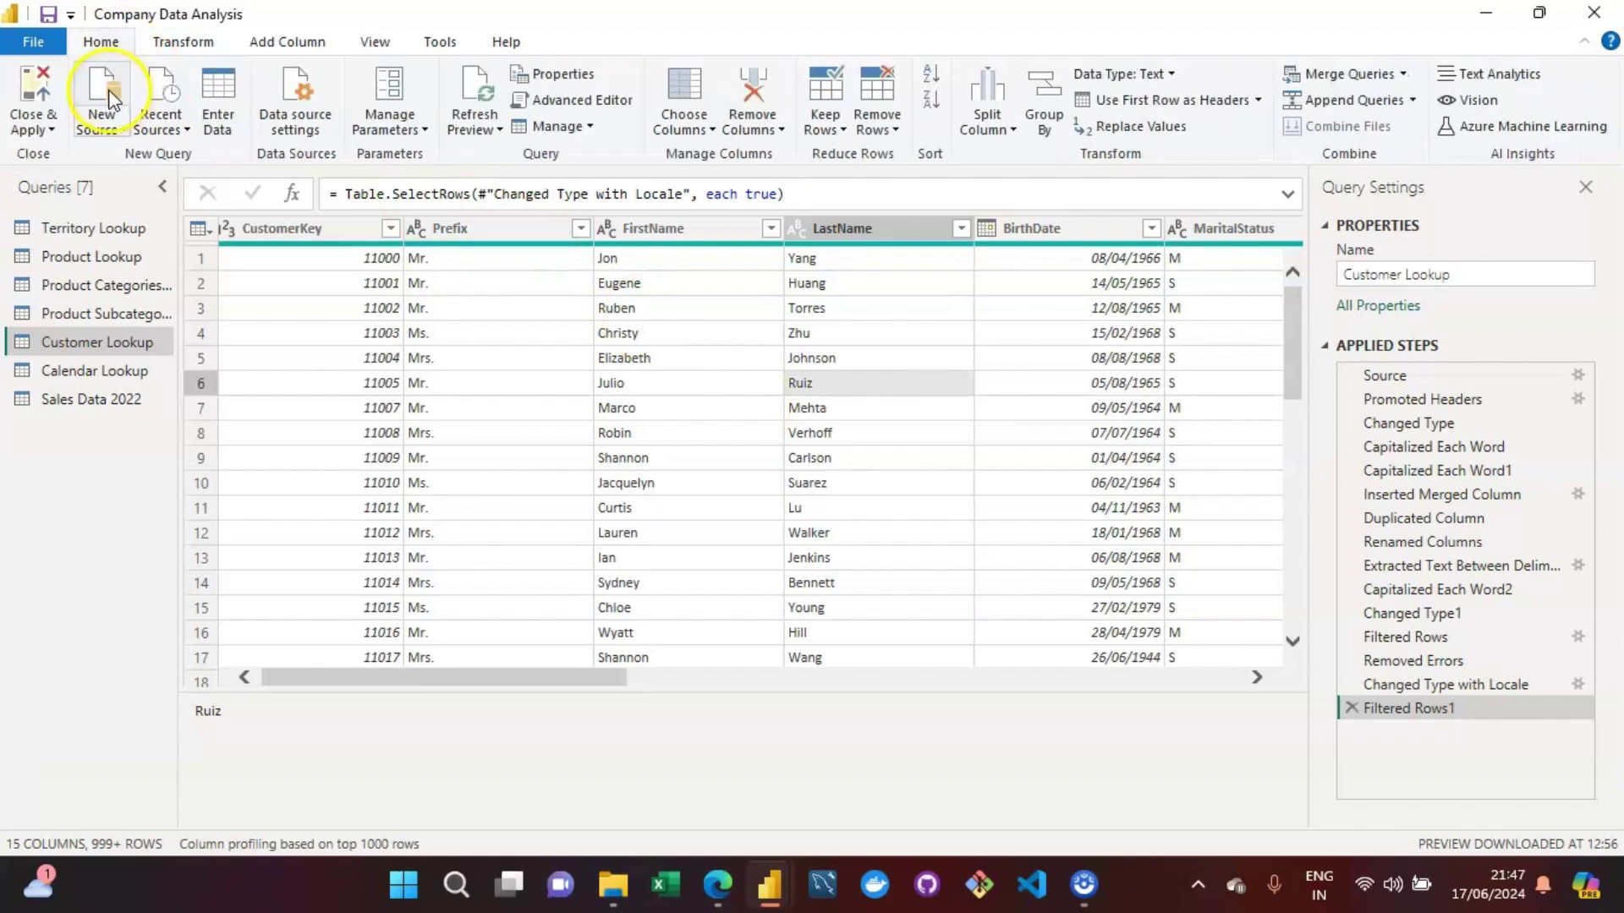
{"action": "left_click", "coordinate": [110, 88]}
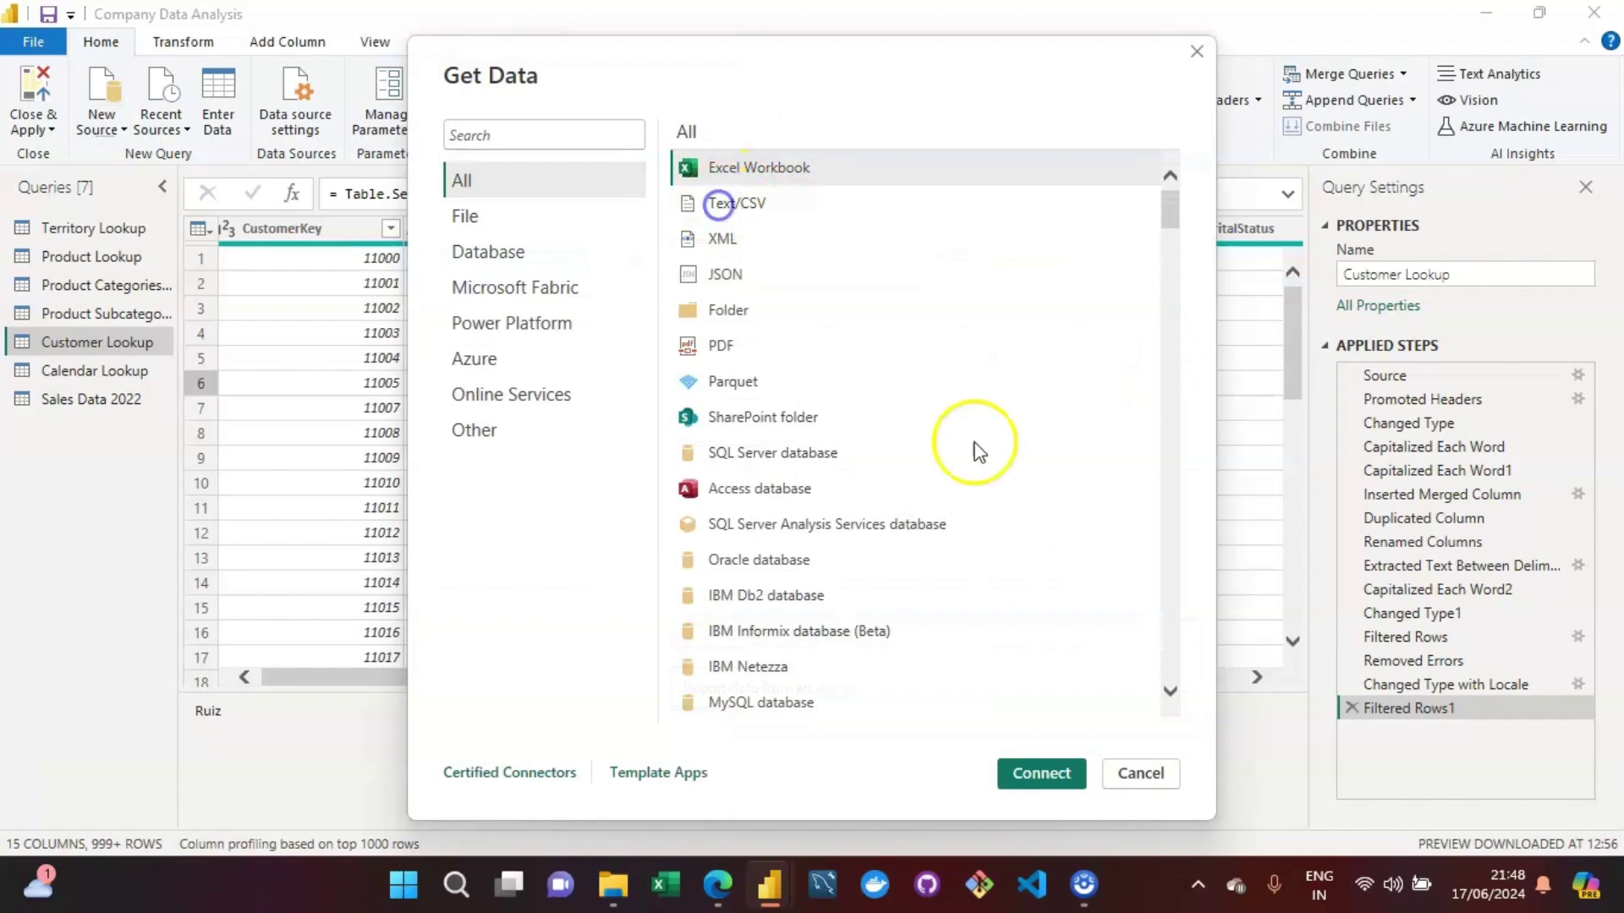
{"action": "left_click", "coordinate": [741, 207]}
{"action": "left_click", "coordinate": [1028, 768]}
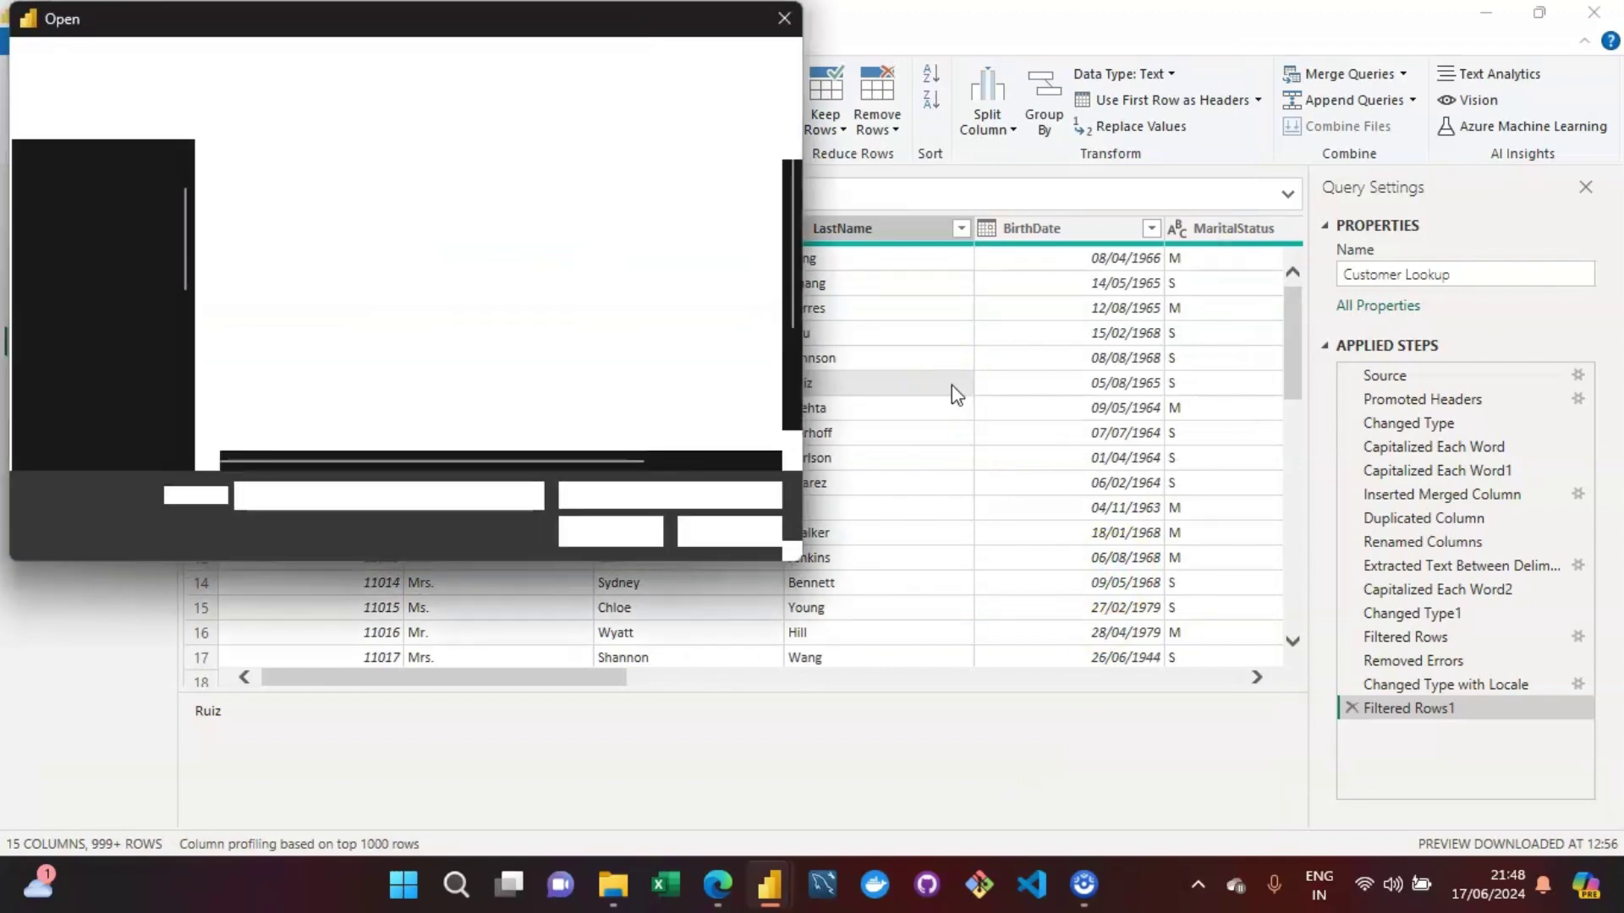
{"action": "left_click_drag", "start_coordinate": [796, 237], "coordinate": [794, 359]}
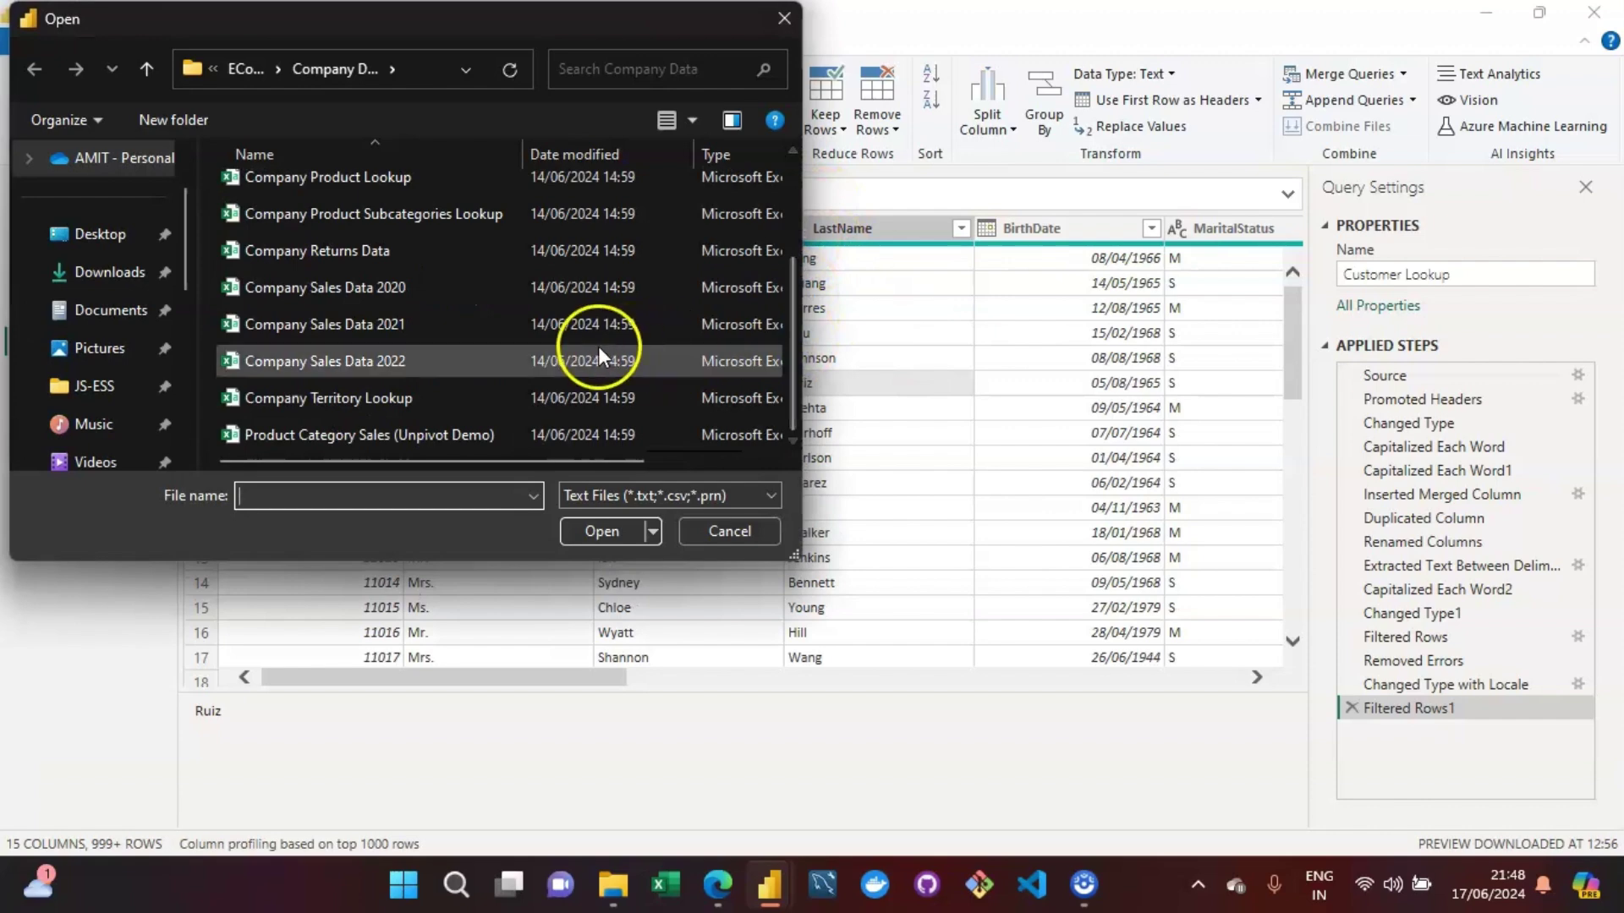
{"action": "left_click", "coordinate": [470, 434]}
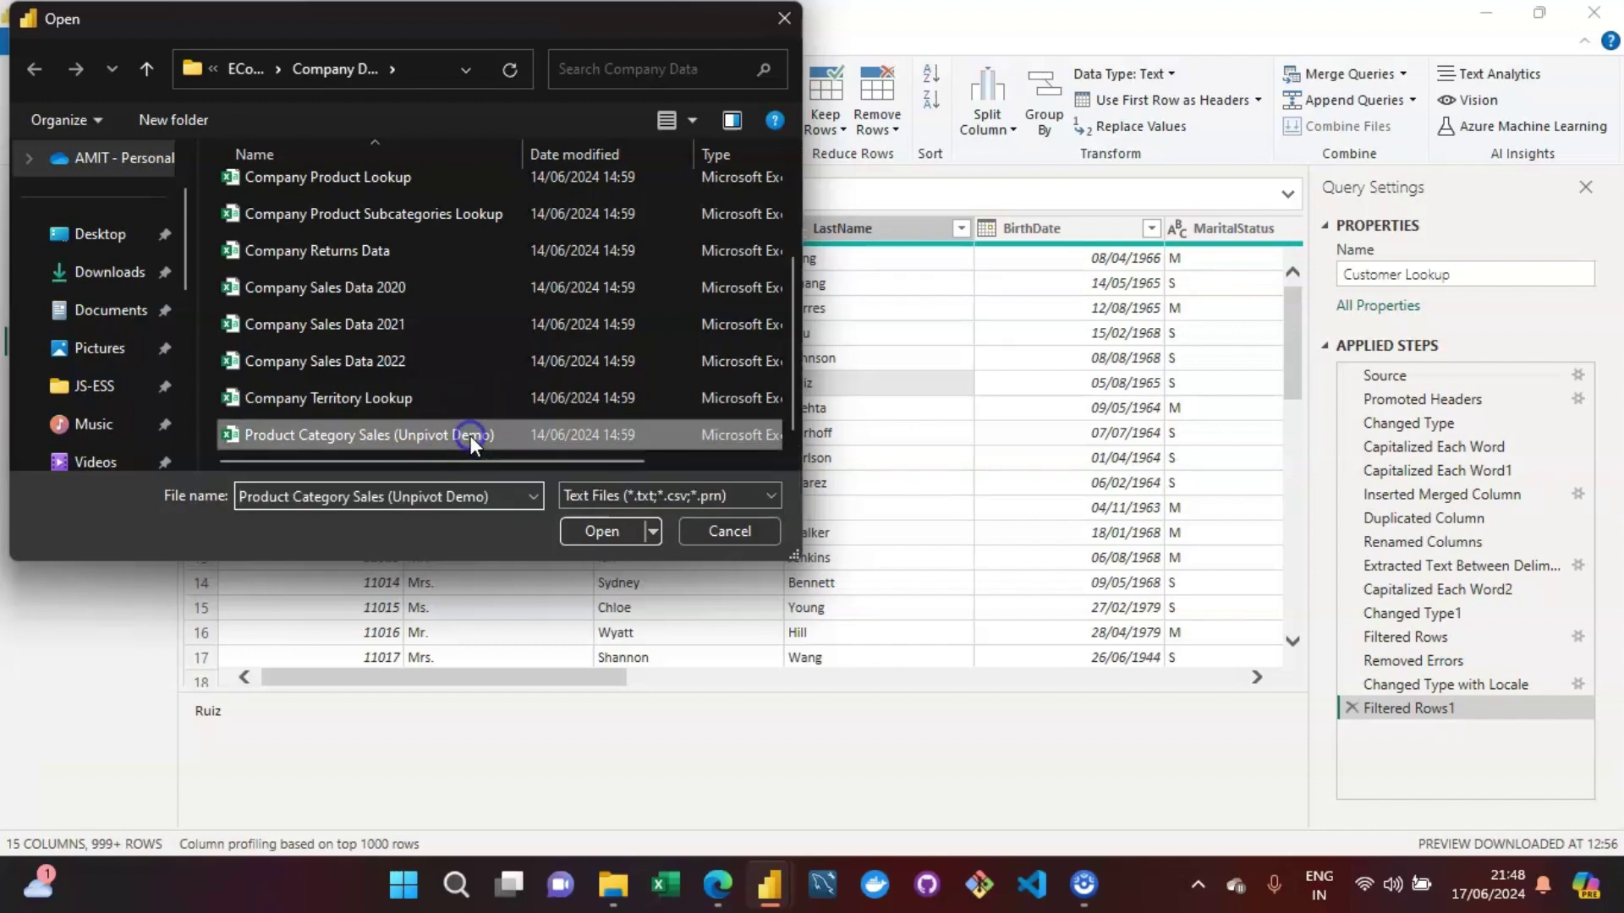
{"action": "left_click", "coordinate": [597, 542]}
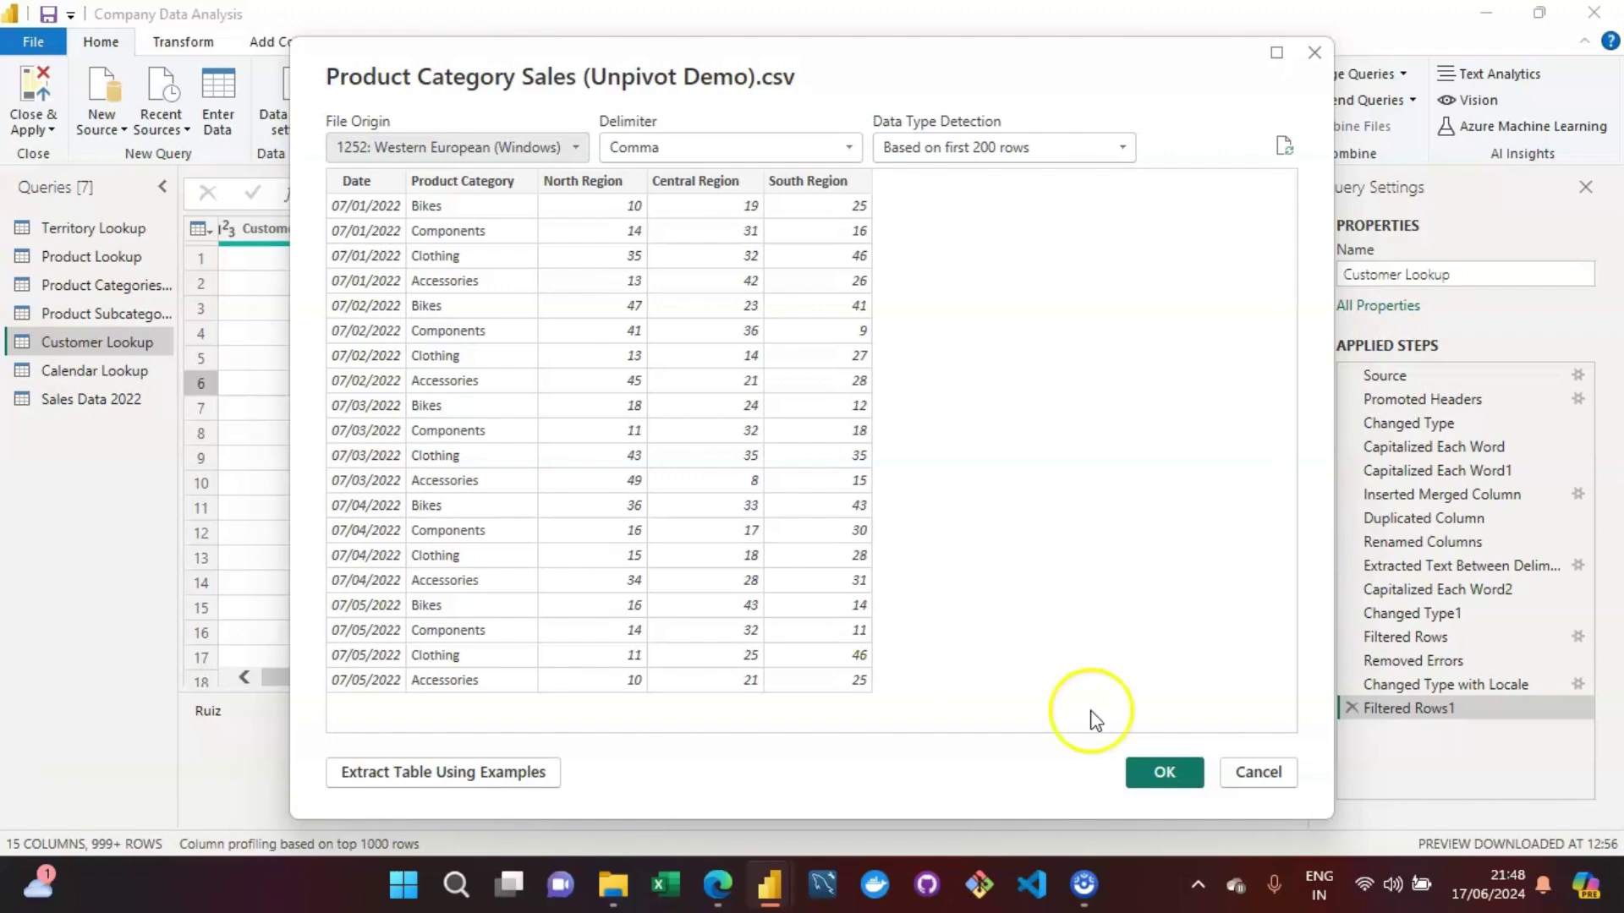
{"action": "left_click", "coordinate": [1152, 773]}
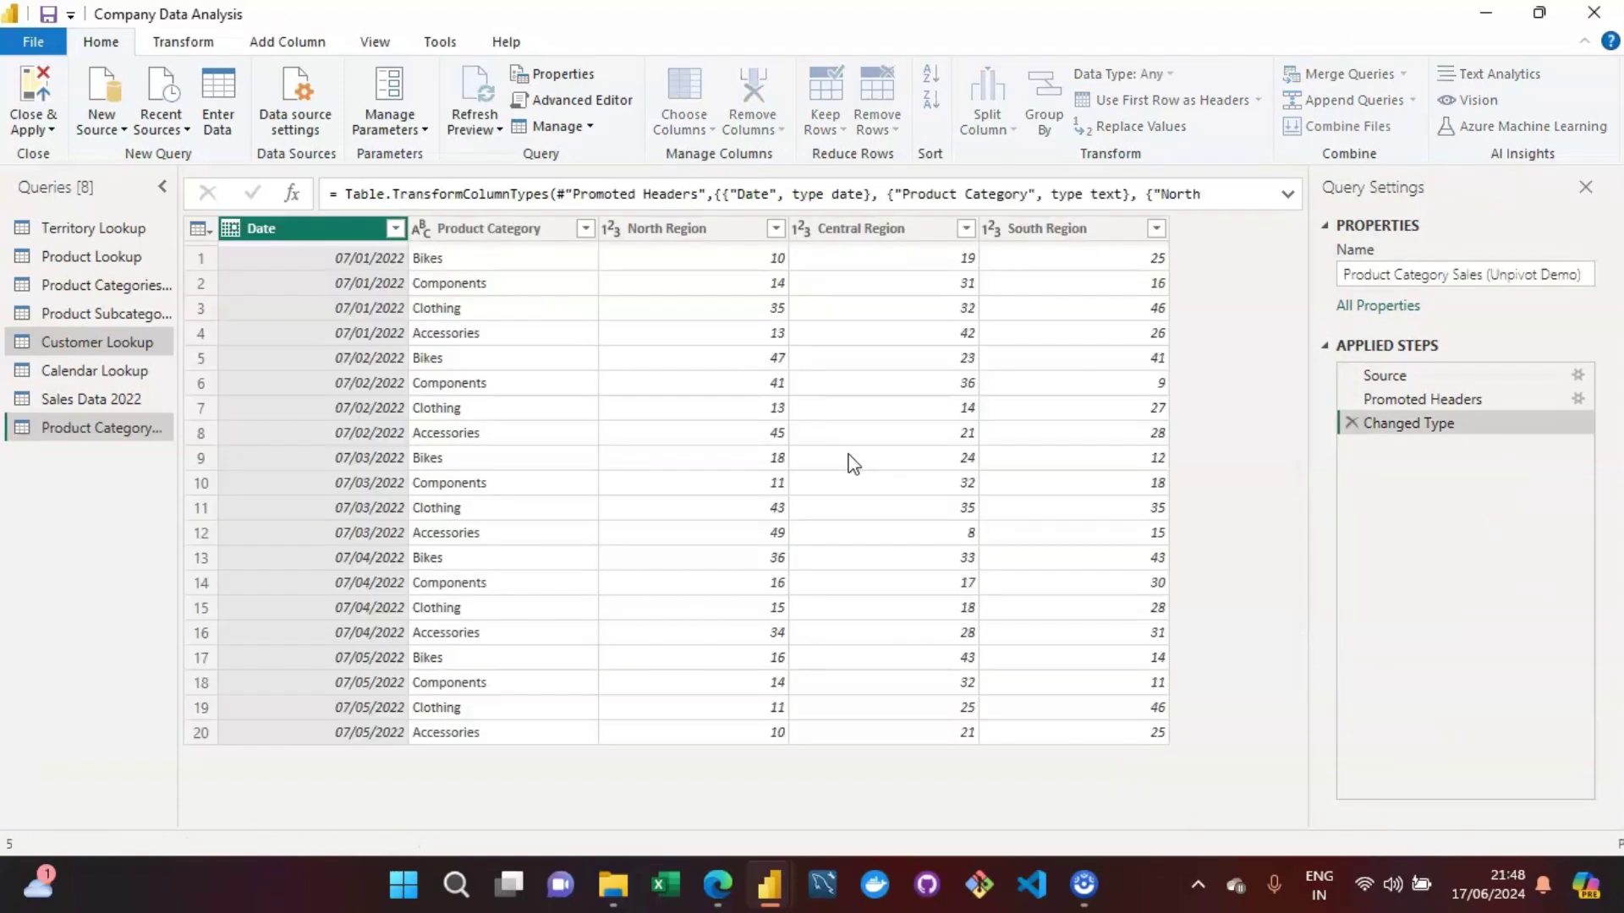
{"action": "left_click", "coordinate": [1051, 536]}
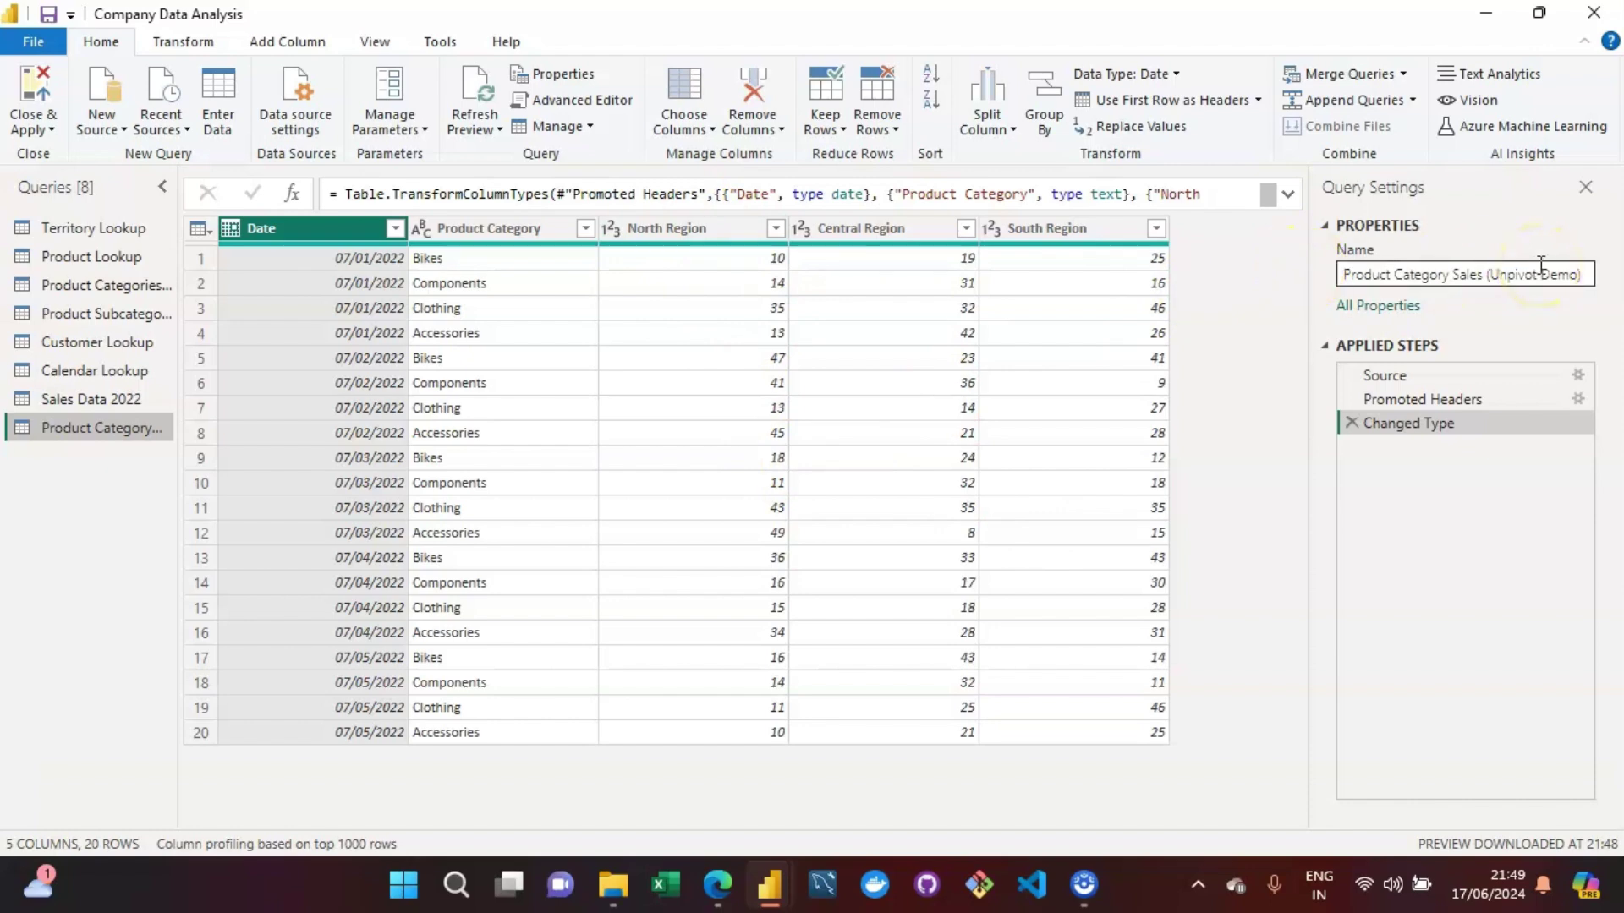
Shorten the name of the newly imported query to "Category Sales".
{"action": "left_click", "coordinate": [1404, 275]}
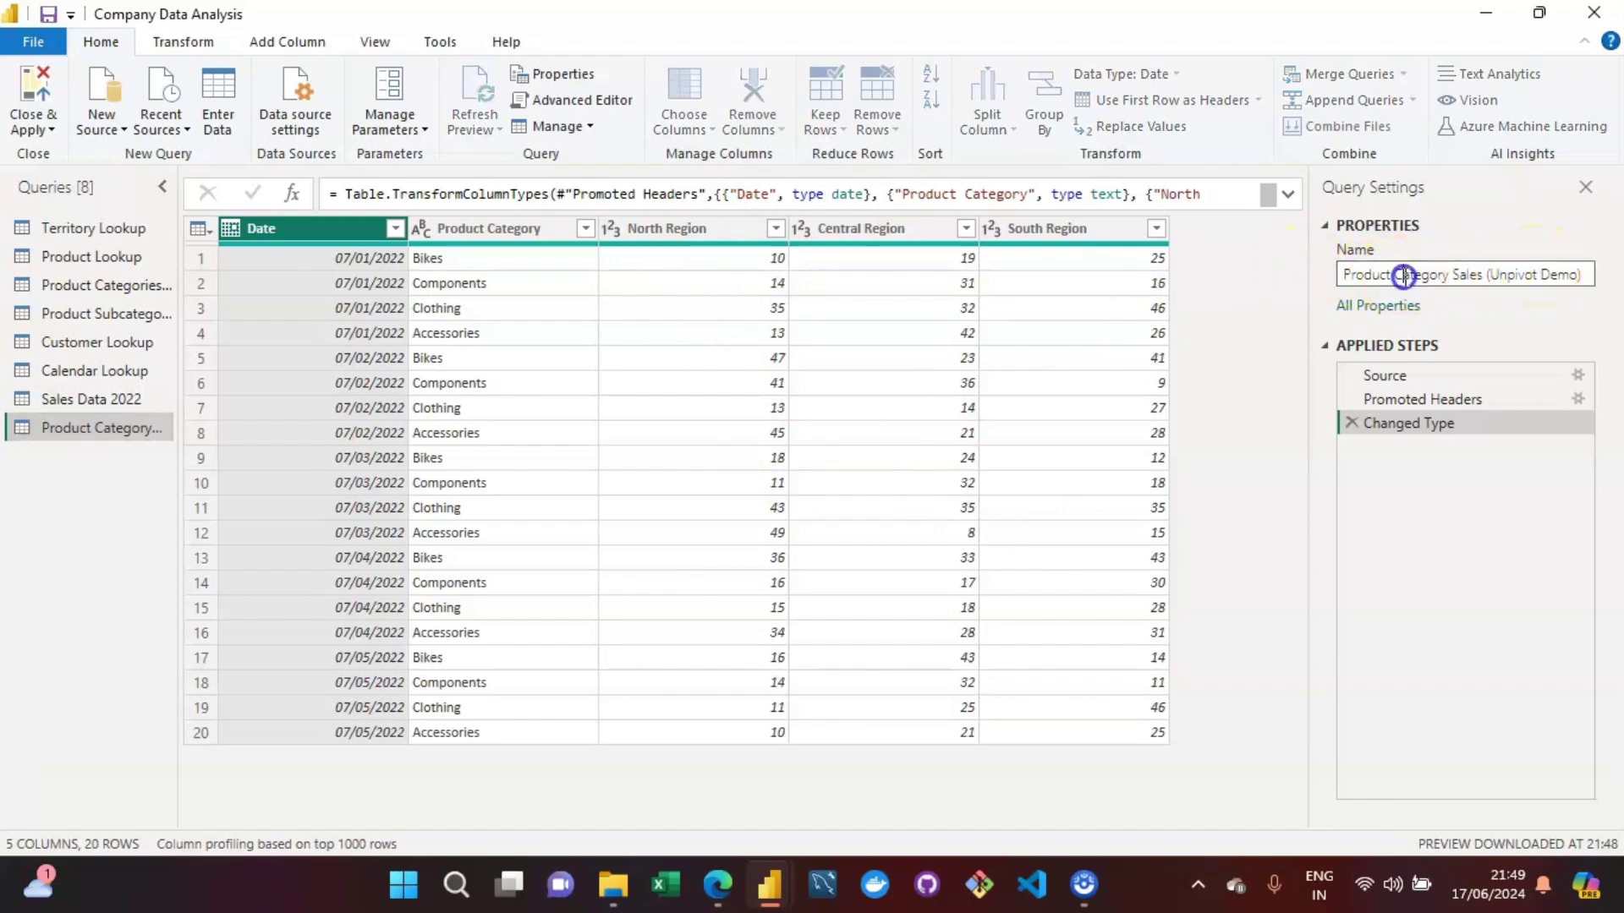
{"action": "key", "text": "BackSpace"}
{"action": "key", "text": "BackSpace"}
{"action": "key", "text": "BackSpace"}
{"action": "key", "text": "BackSpace"}
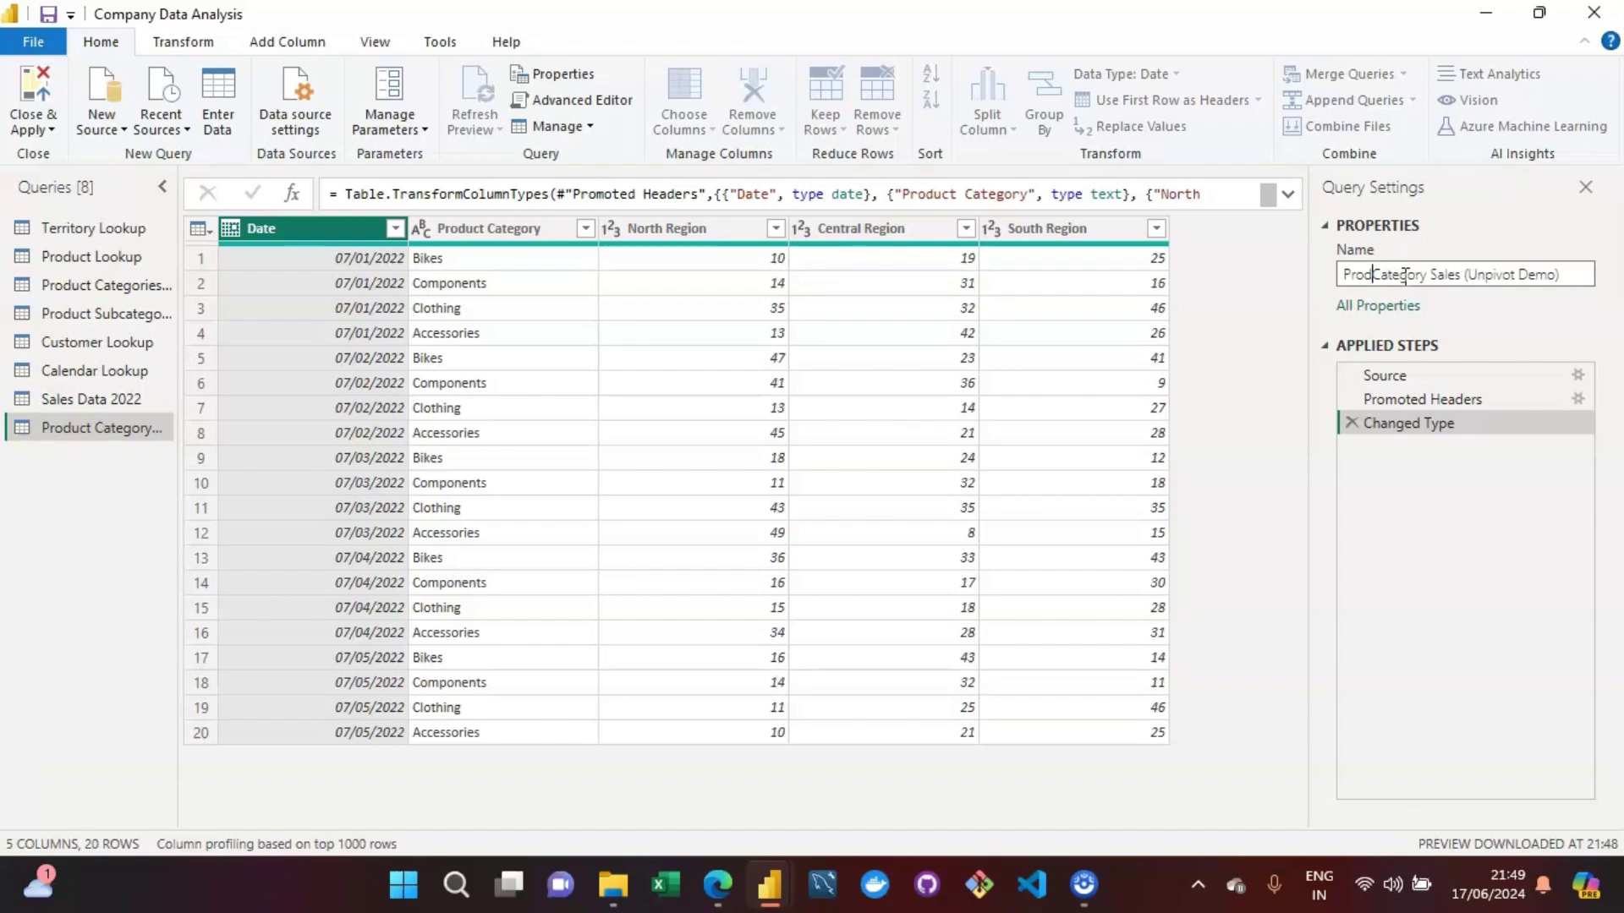
{"action": "key", "text": "BackSpace"}
{"action": "key", "text": "BackSpace"}
{"action": "key", "text": "BackSpace"}
{"action": "key", "text": "BackSpace"}
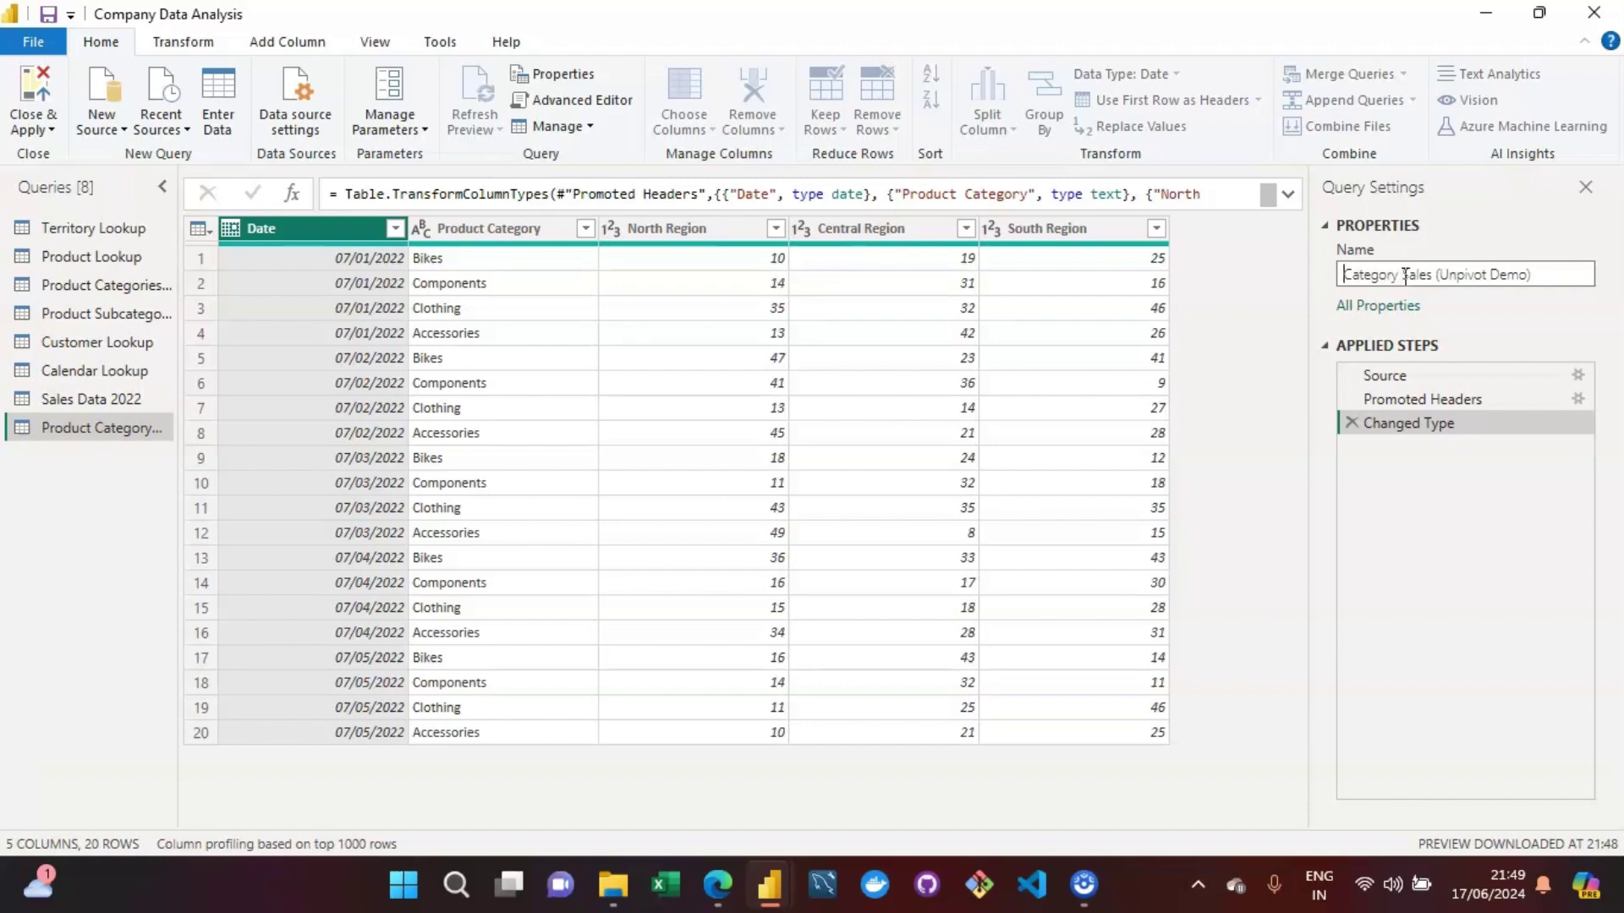
{"action": "left_click", "coordinate": [1540, 276]}
{"action": "key", "text": "BackSpace"}
{"action": "key", "text": "BackSpace"}
{"action": "key", "text": "BackSpace"}
{"action": "key", "text": "BackSpace"}
{"action": "key", "text": "BackSpace"}
{"action": "key", "text": "BackSpace"}
{"action": "key", "text": "BackSpace"}
{"action": "key", "text": "BackSpace"}
{"action": "key", "text": "BackSpace"}
{"action": "key", "text": "BackSpace"}
{"action": "key", "text": "BackSpace"}
{"action": "key", "text": "BackSpace"}
{"action": "key", "text": "BackSpace"}
{"action": "key", "text": "BackSpace"}
{"action": "key", "text": "BackSpace"}
{"action": "key", "text": "Return"}
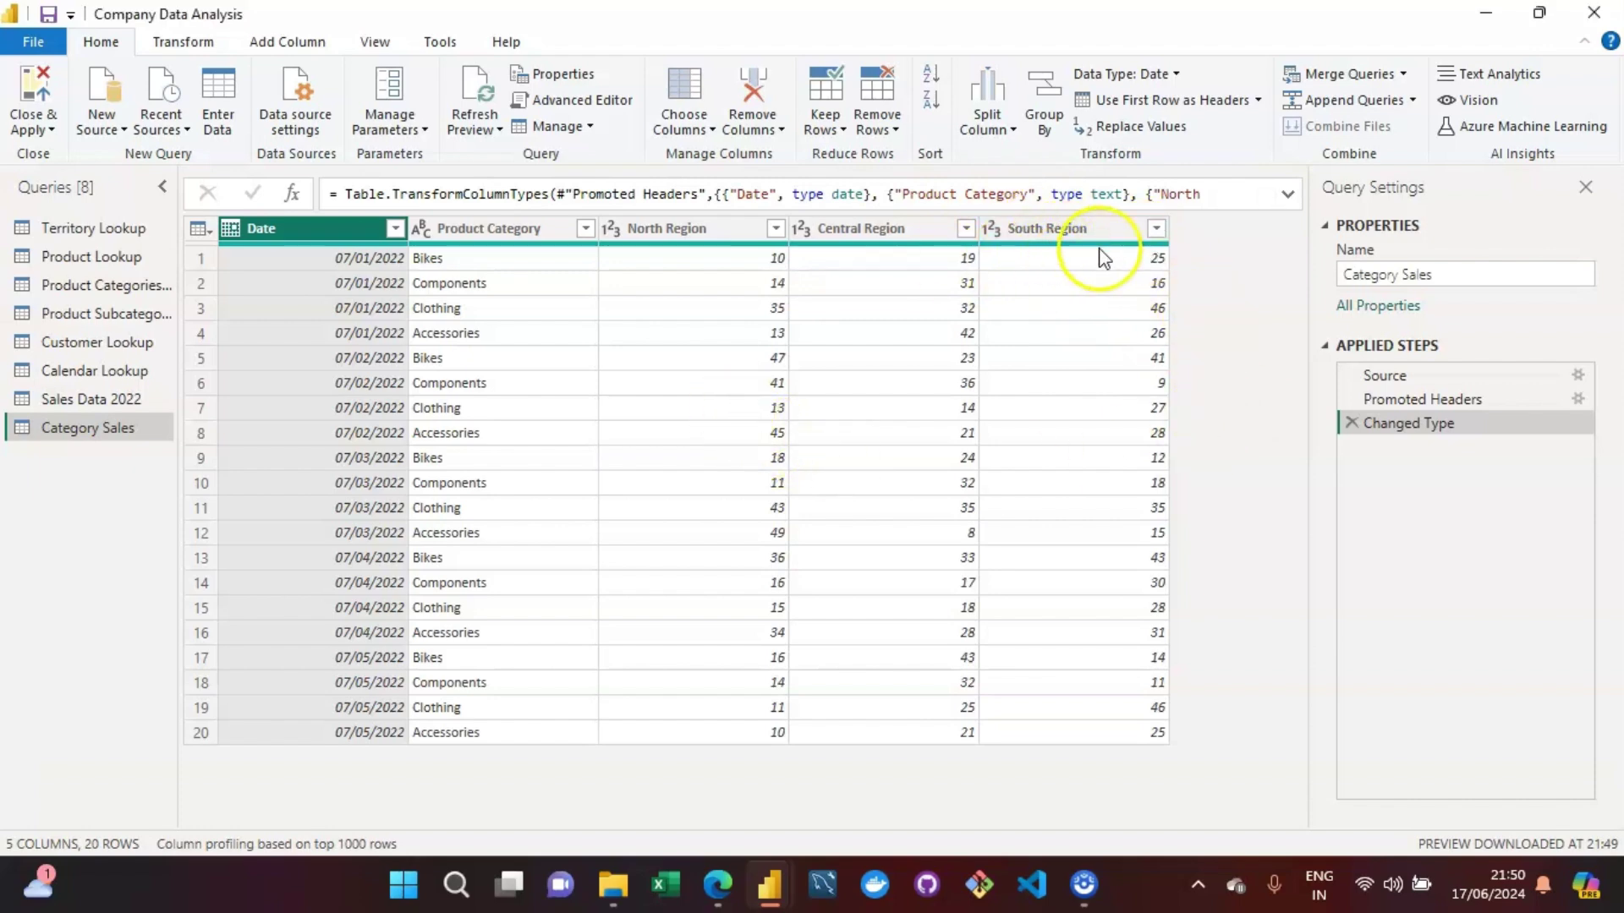
{"action": "mouse_move", "coordinate": [1049, 244]}
{"action": "left_click", "coordinate": [191, 44]}
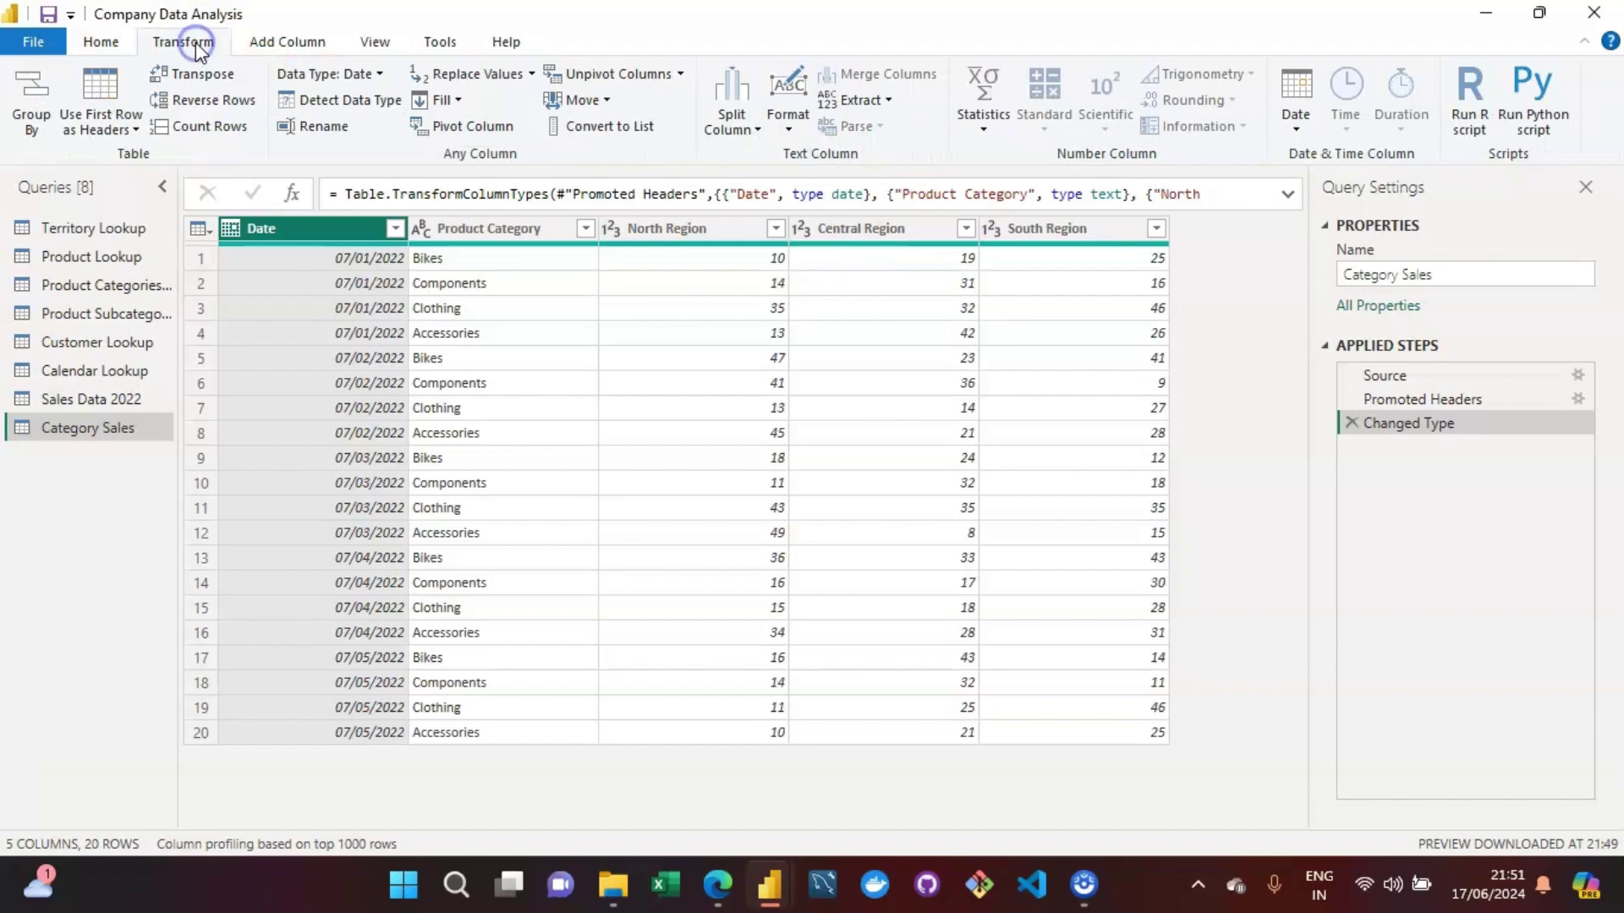
{"action": "left_click", "coordinate": [648, 244]}
{"action": "left_click", "coordinate": [732, 232], "text": "shift"}
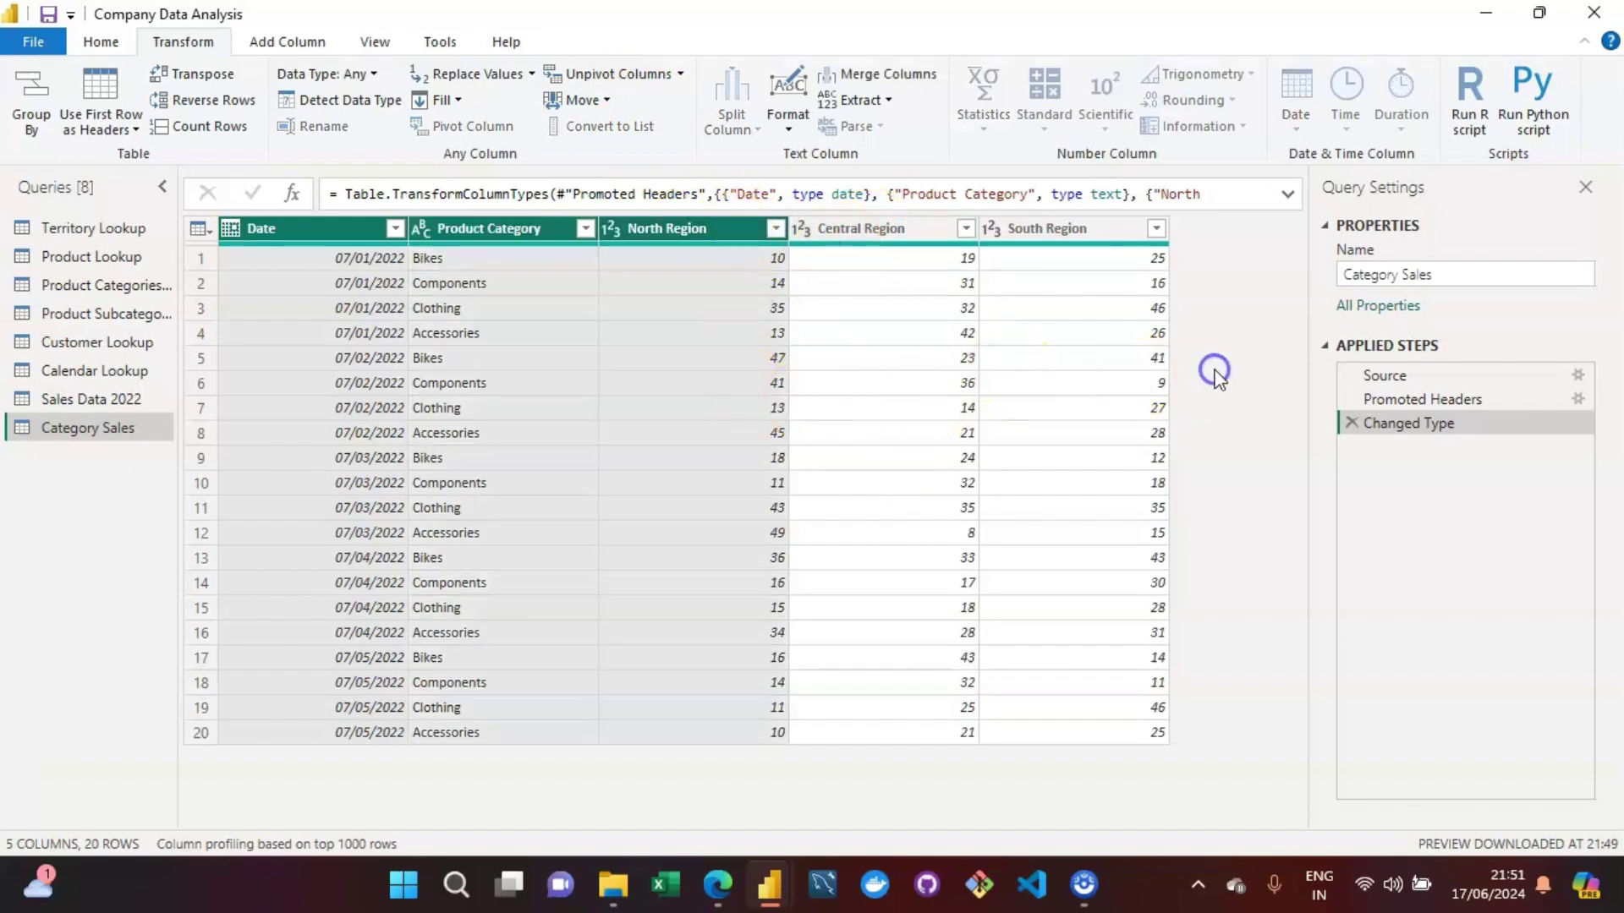
{"action": "left_click", "coordinate": [703, 244]}
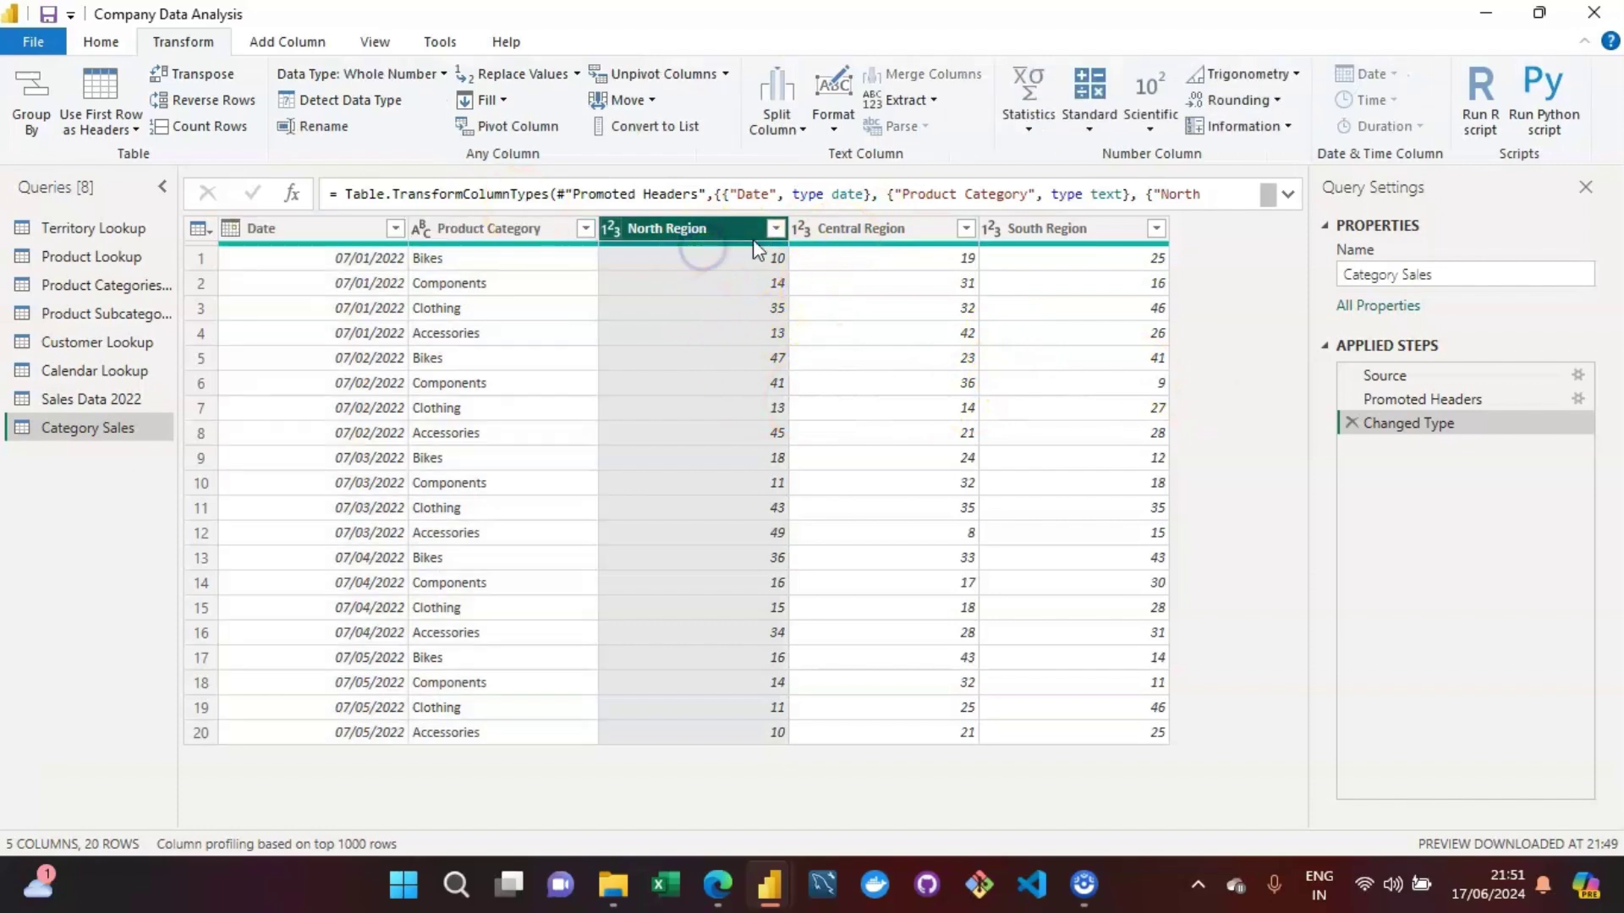
{"action": "left_click", "coordinate": [911, 218], "text": "shift"}
{"action": "left_click", "coordinate": [1063, 222], "text": "shift"}
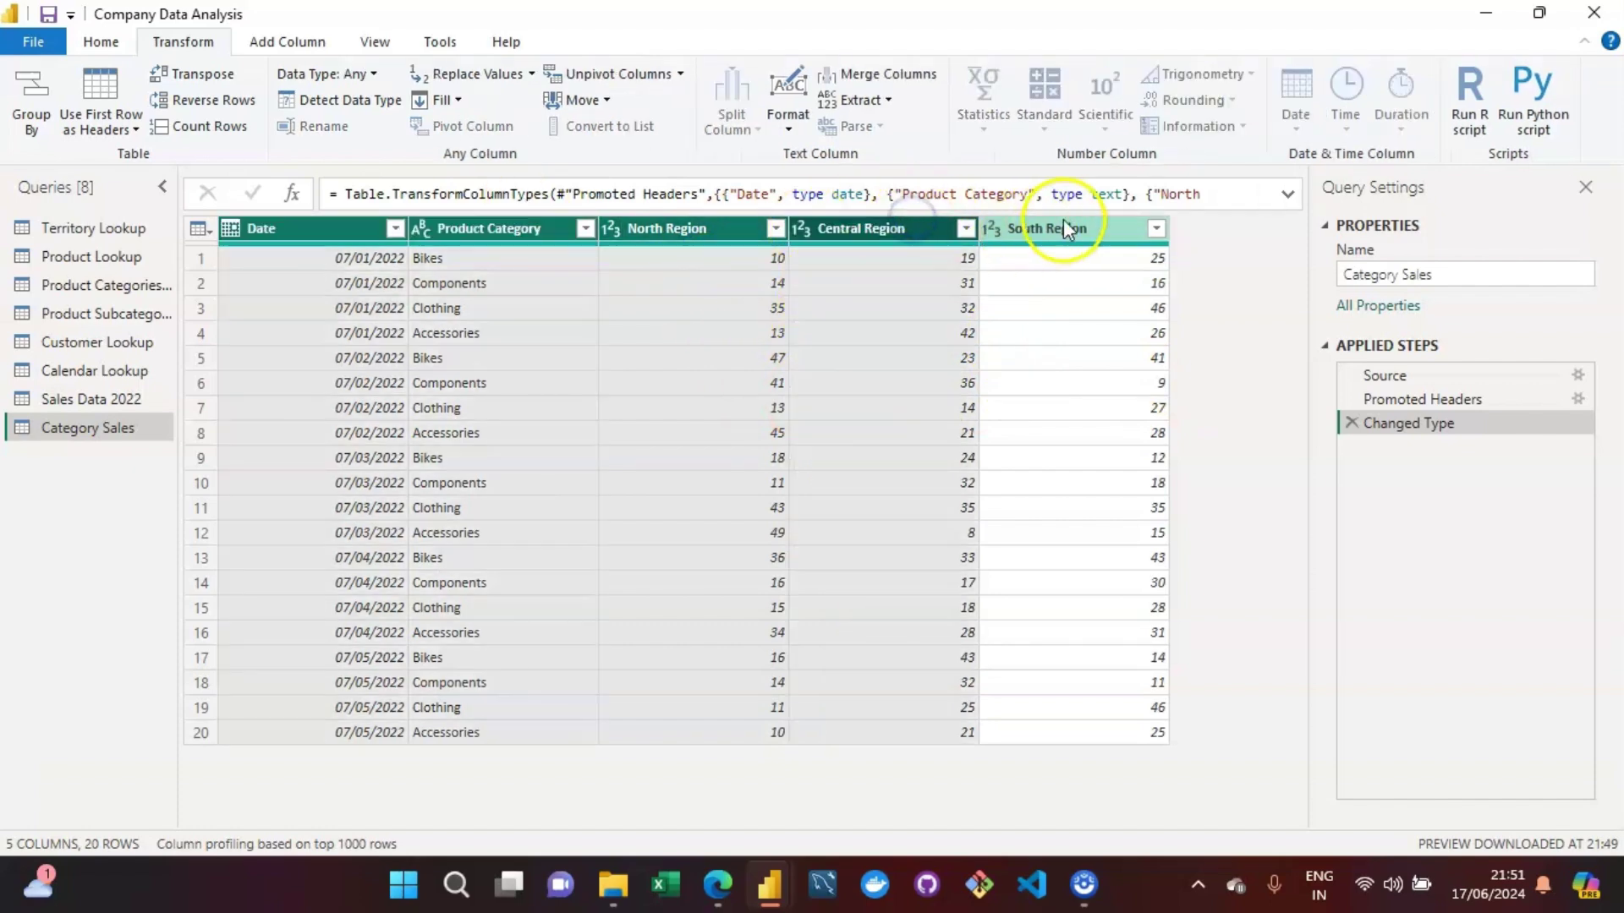
{"action": "left_click_drag", "start_coordinate": [1063, 224], "coordinate": [810, 213]}
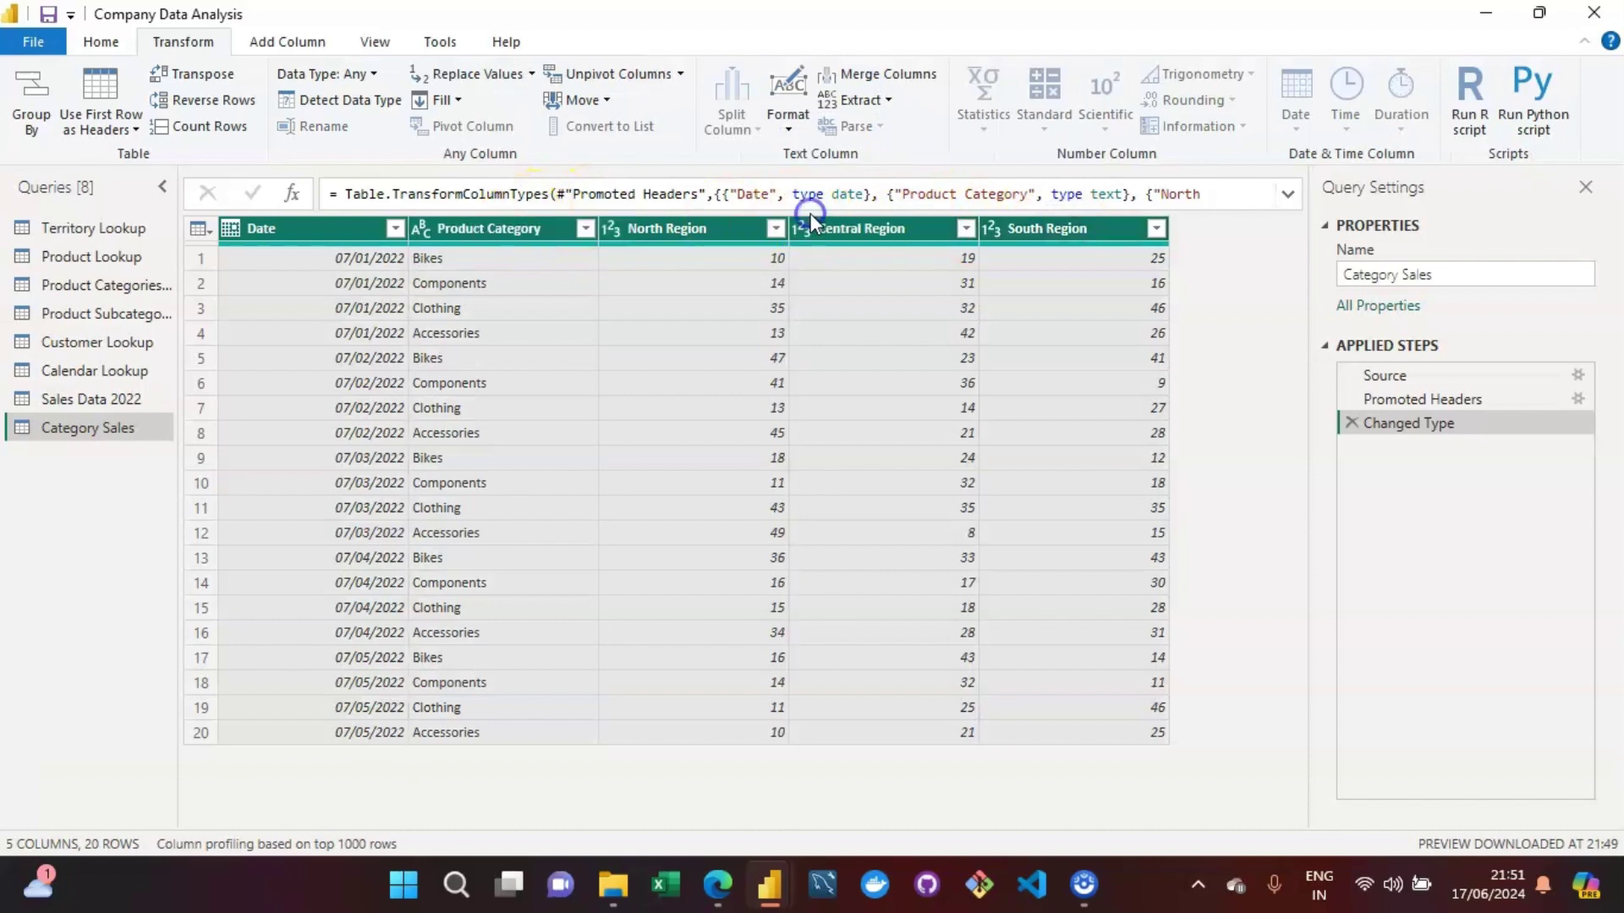
{"action": "left_click", "coordinate": [457, 228]}
{"action": "left_click", "coordinate": [373, 232], "text": "shift"}
{"action": "left_click", "coordinate": [347, 232]}
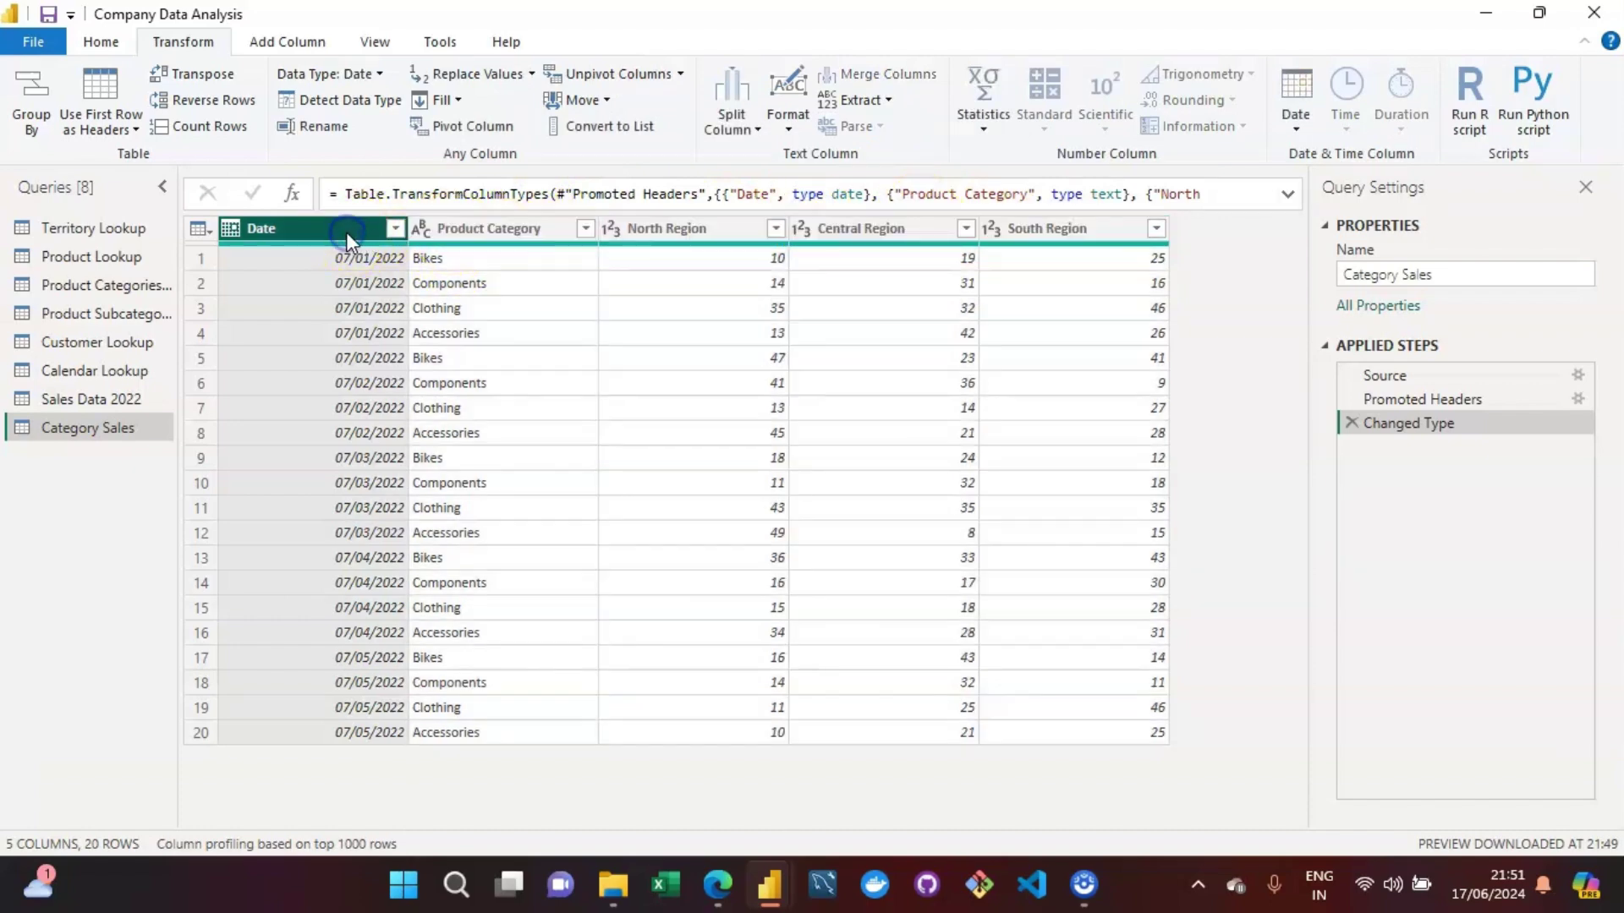
Unpivot the North Region, Central Region and South Region columns of the Category Sales query.
{"action": "left_click", "coordinate": [1057, 243]}
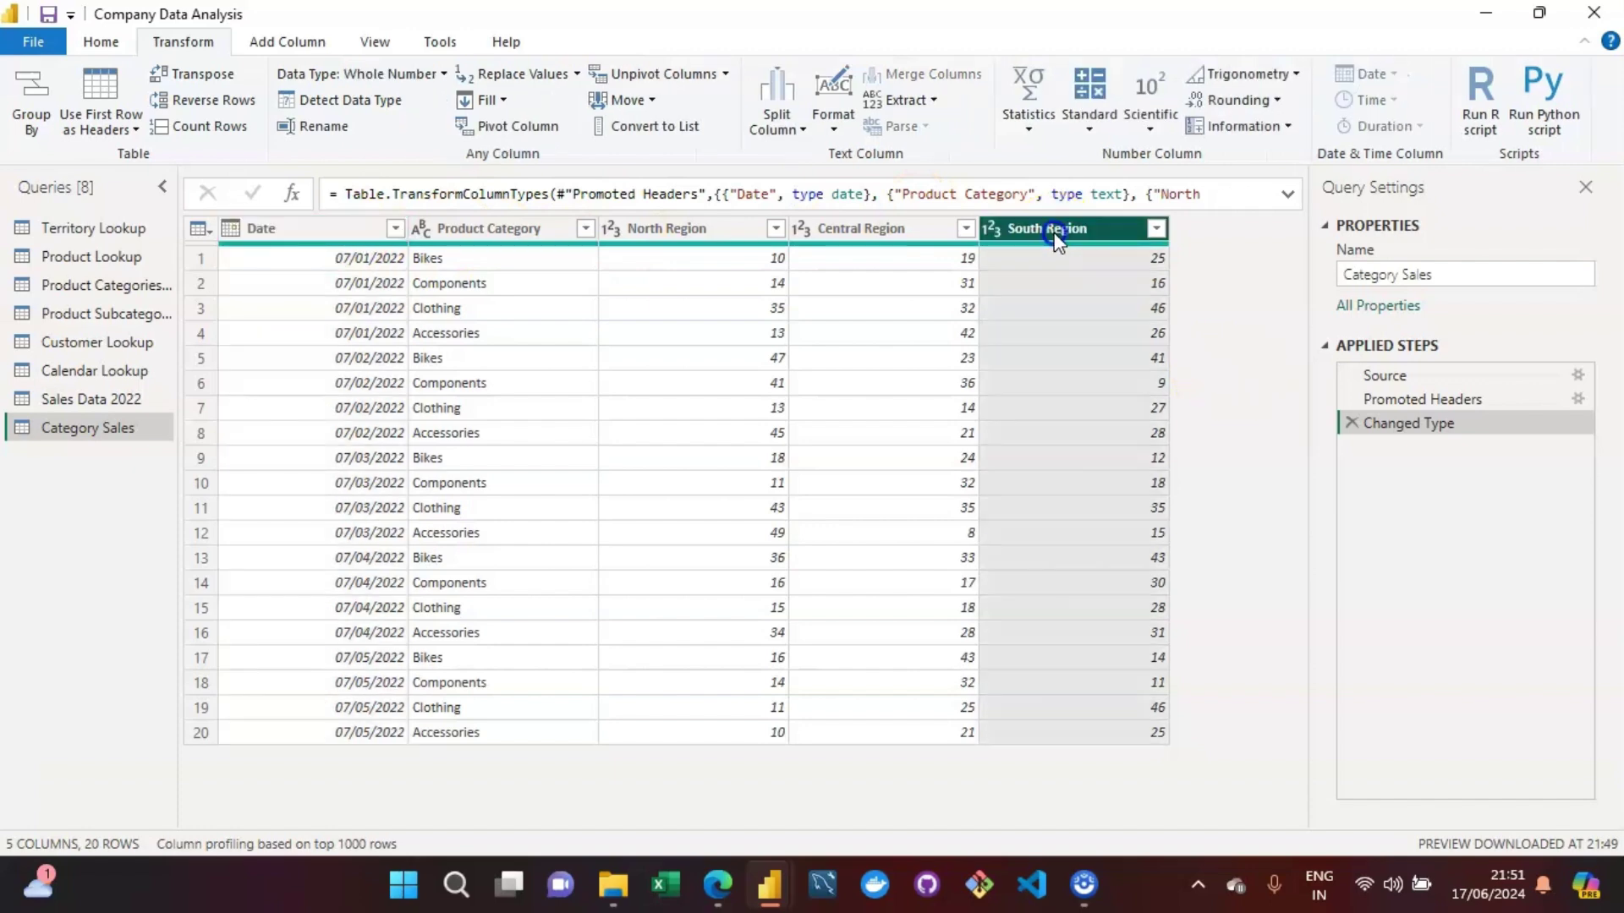
{"action": "left_click", "coordinate": [912, 230], "text": "shift"}
{"action": "left_click", "coordinate": [710, 230], "text": "shift"}
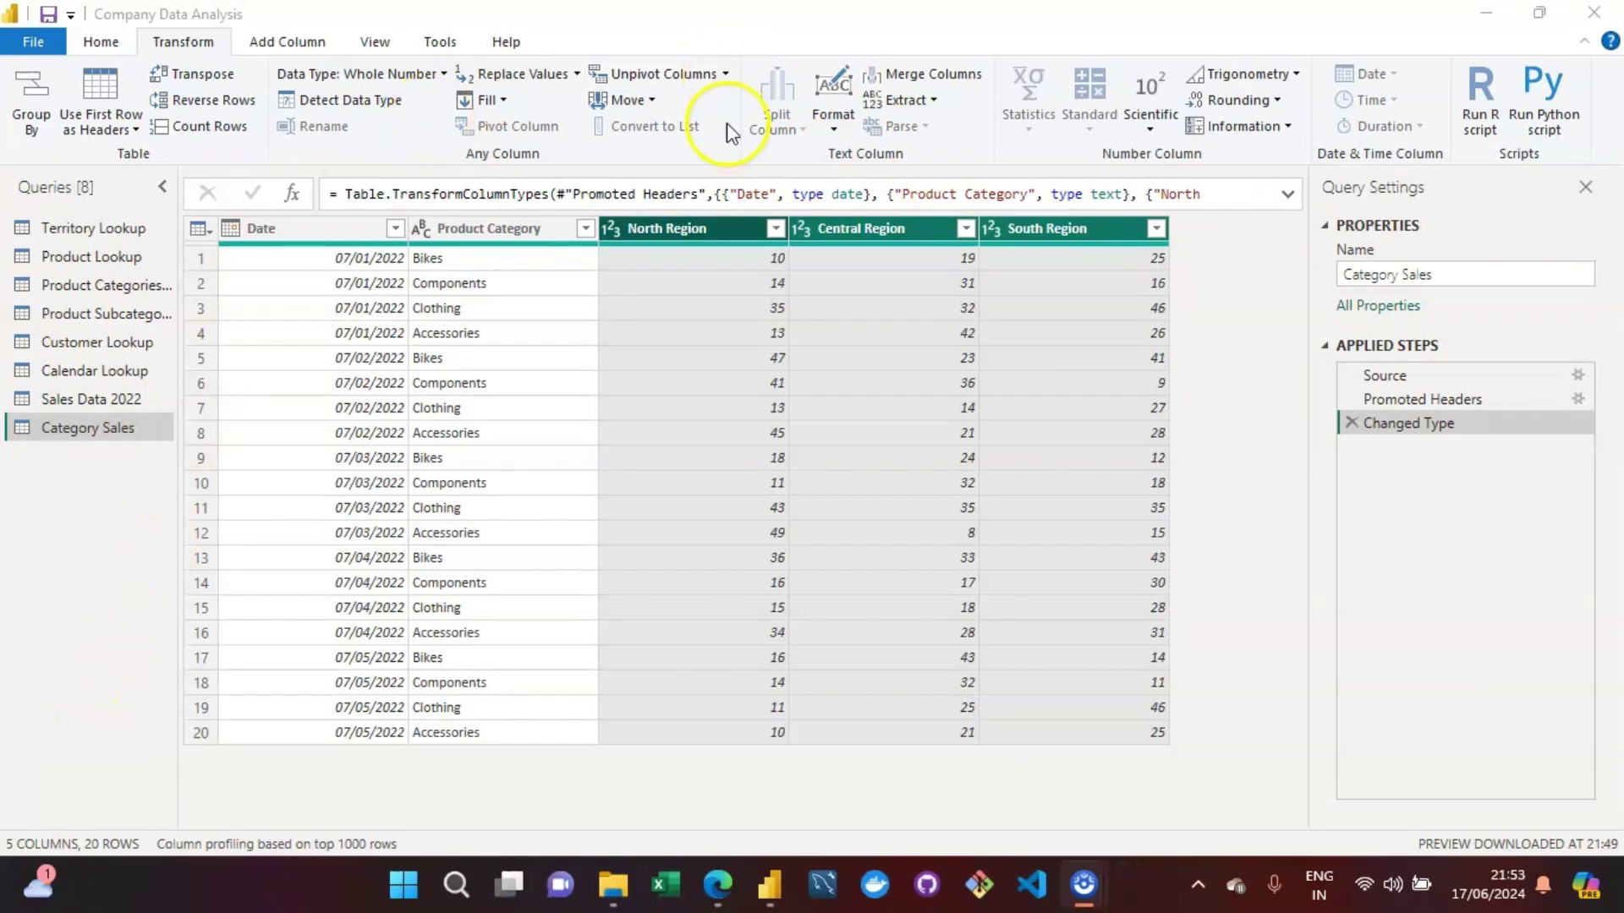
{"action": "left_click", "coordinate": [707, 80]}
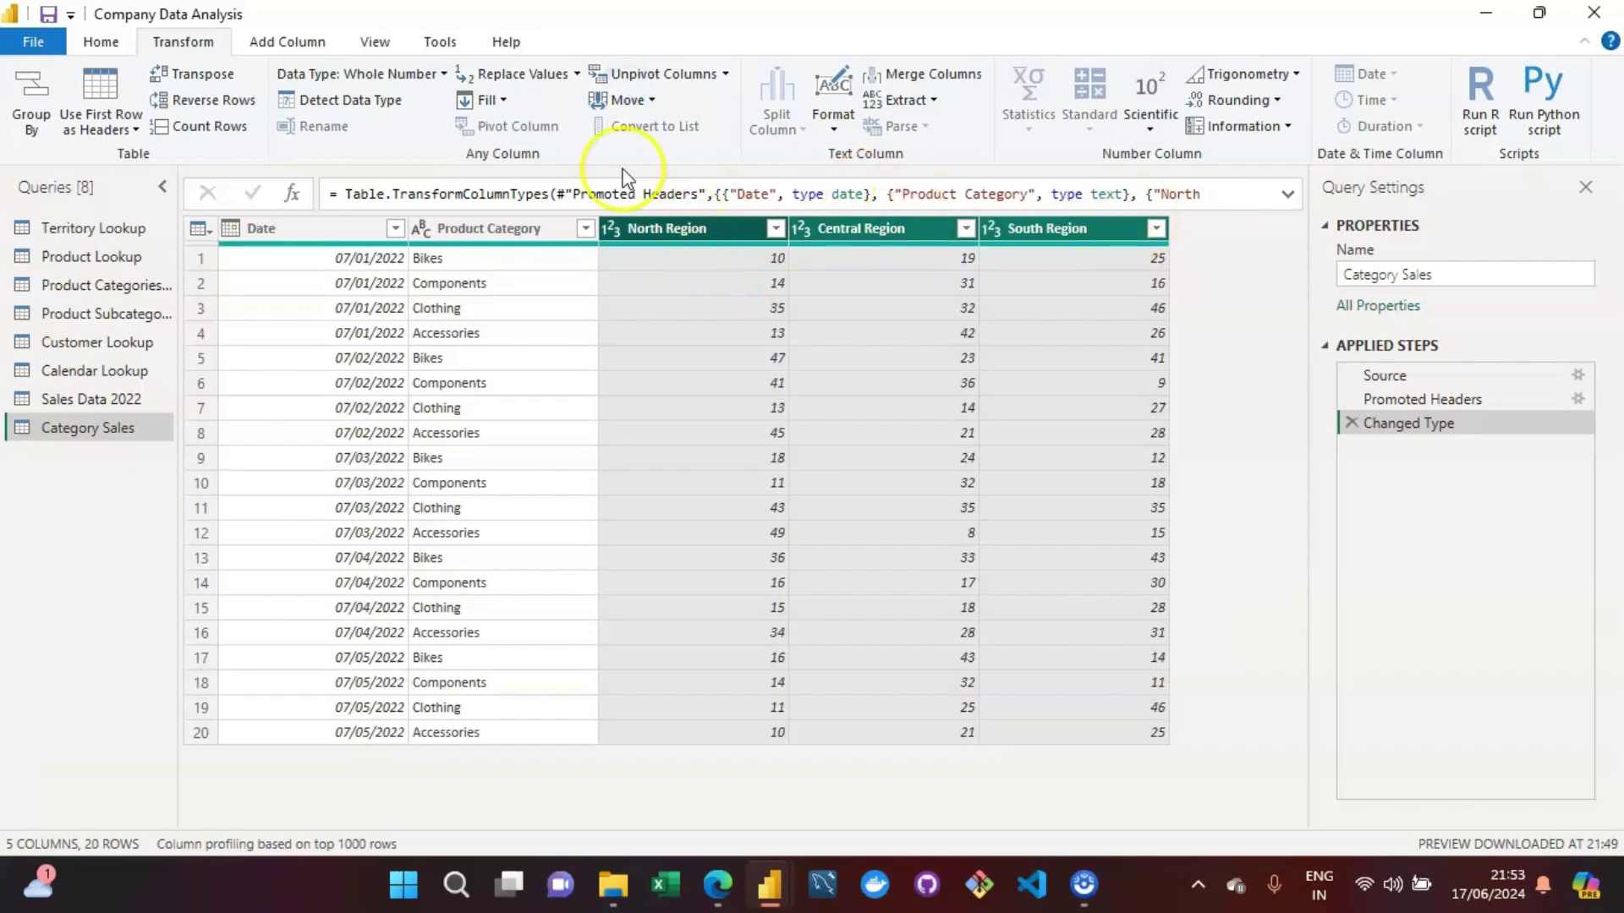
{"action": "left_click", "coordinate": [731, 77]}
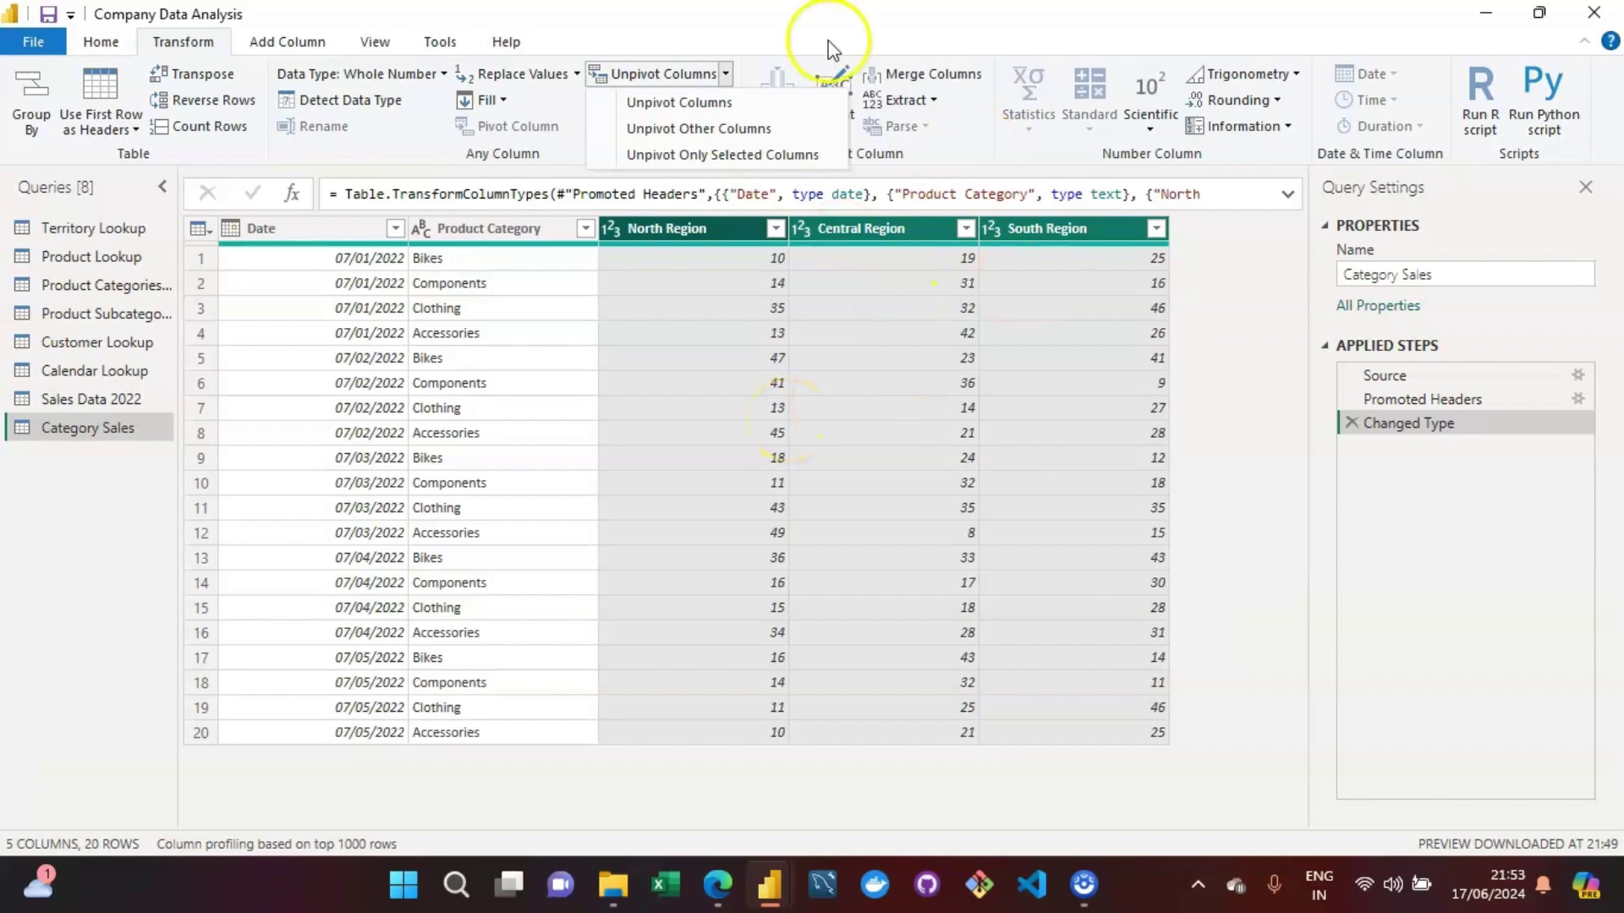
{"action": "left_click", "coordinate": [663, 102]}
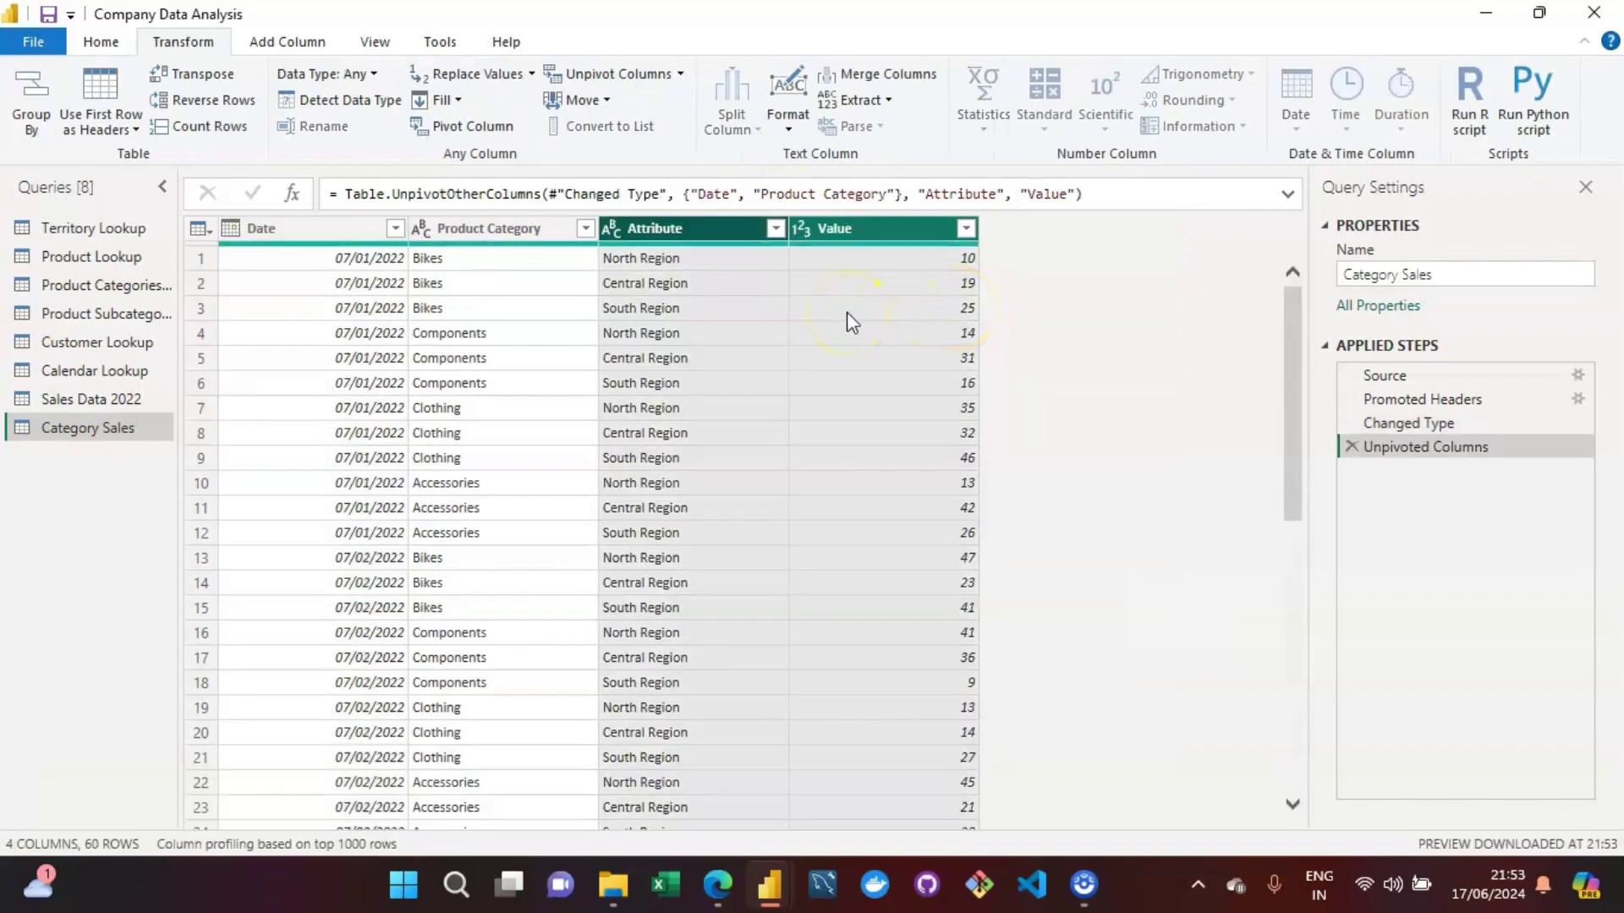
Rename the Attribute column of Category Sales to "Region".
{"action": "double_click", "coordinate": [674, 227]}
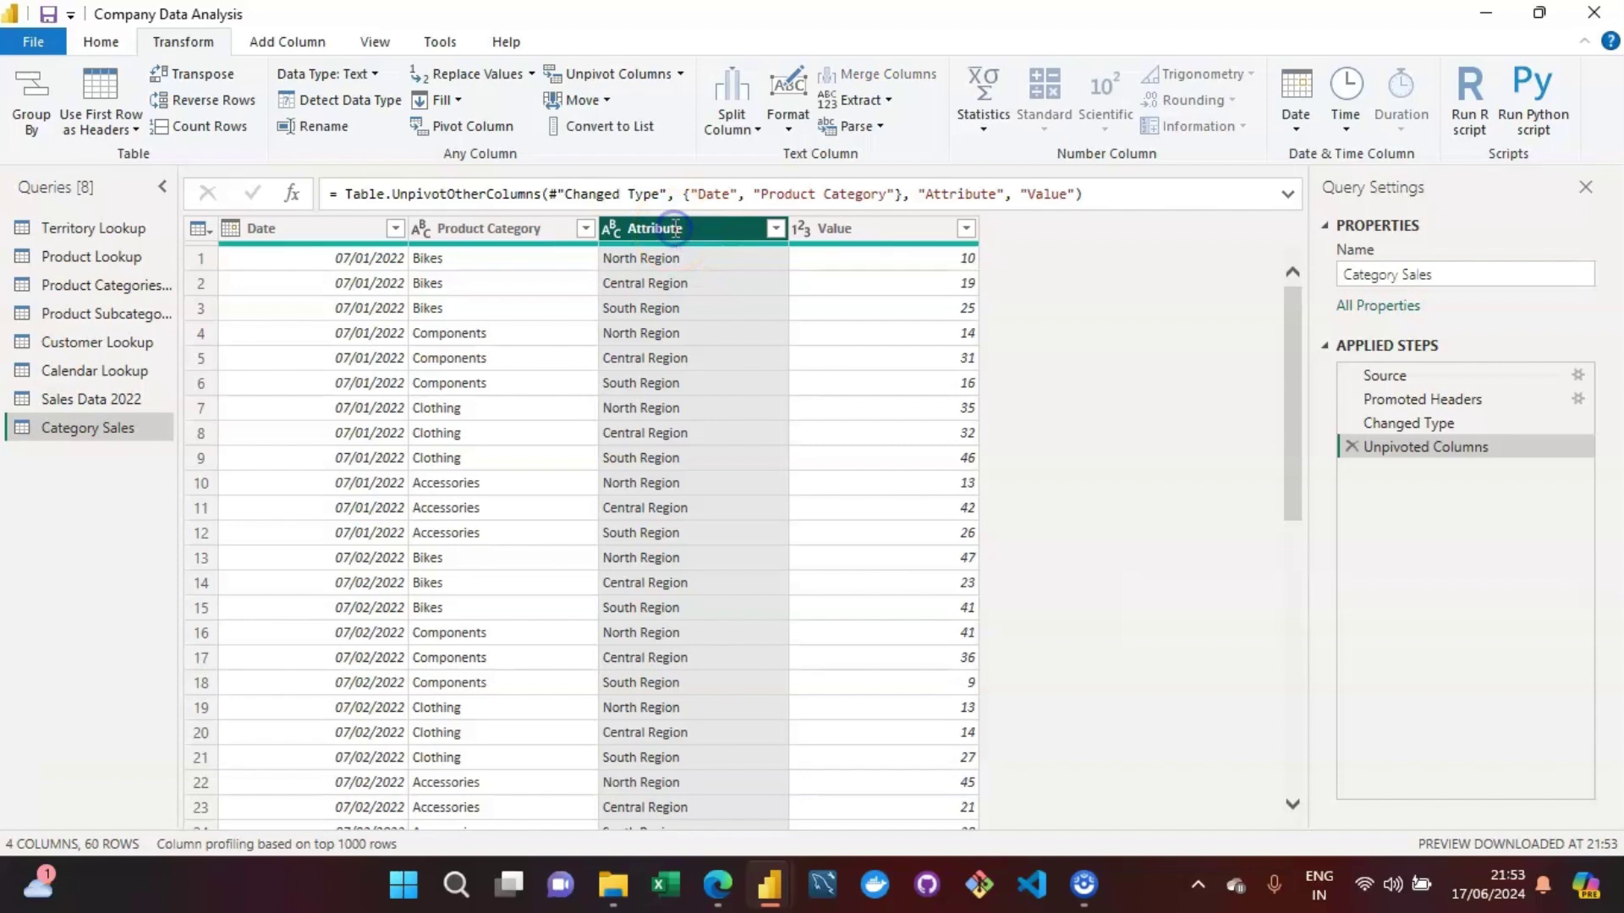
{"action": "type", "text": "Region"}
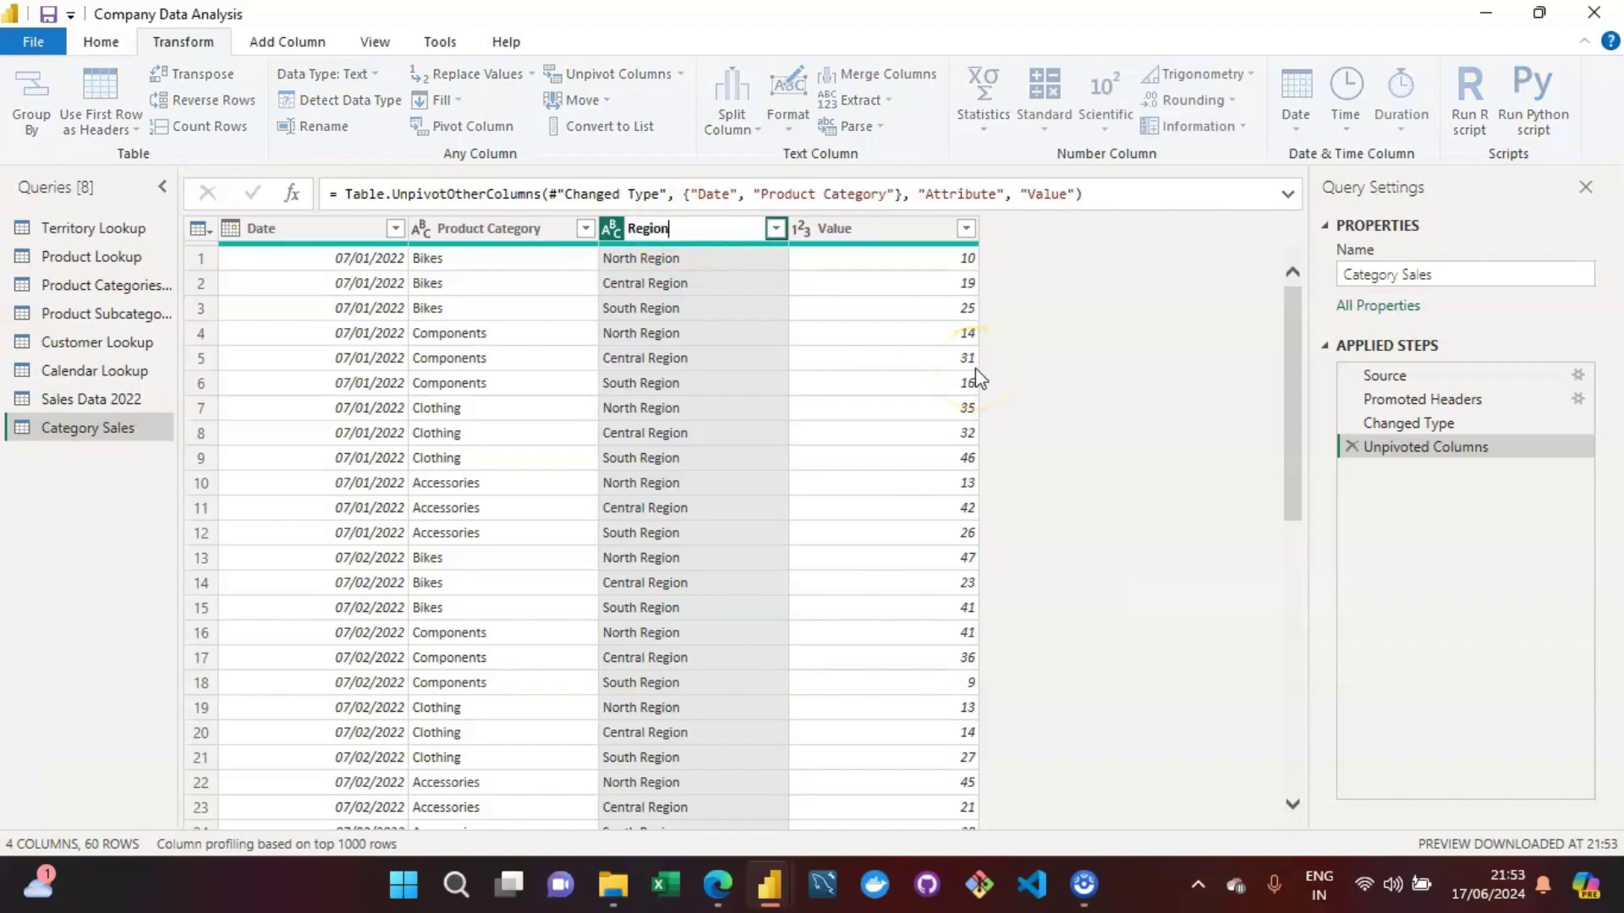
{"action": "key", "text": "Return"}
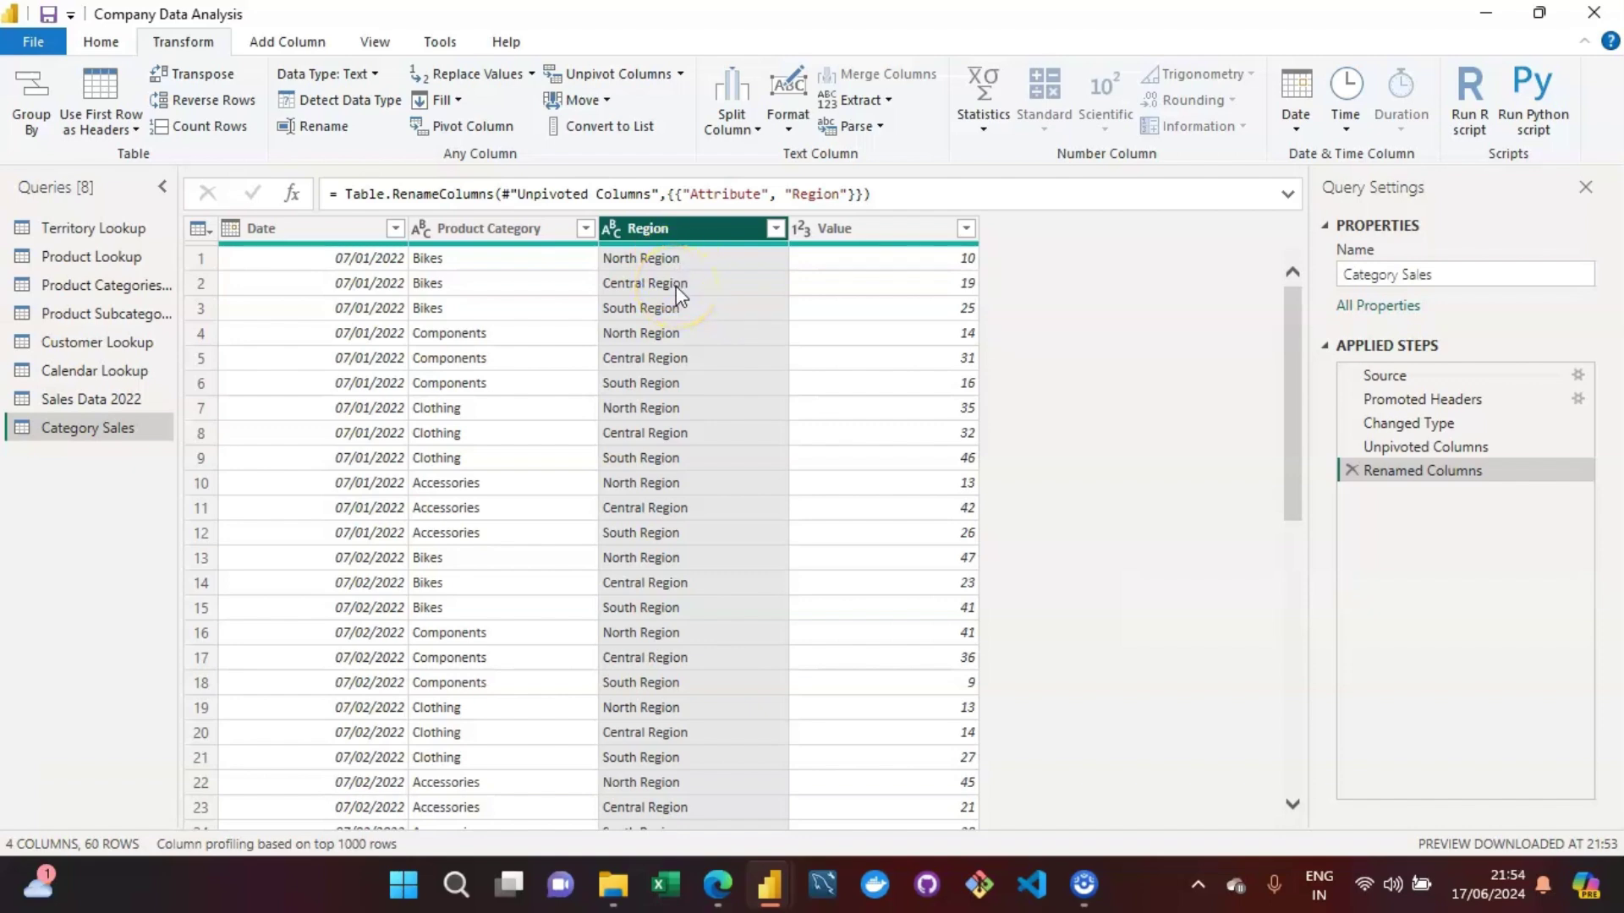
{"action": "left_click", "coordinate": [667, 258]}
Try transposing the Category Sales table, look through its columns, and delete the Transposed Table step.
{"action": "left_click", "coordinate": [345, 239]}
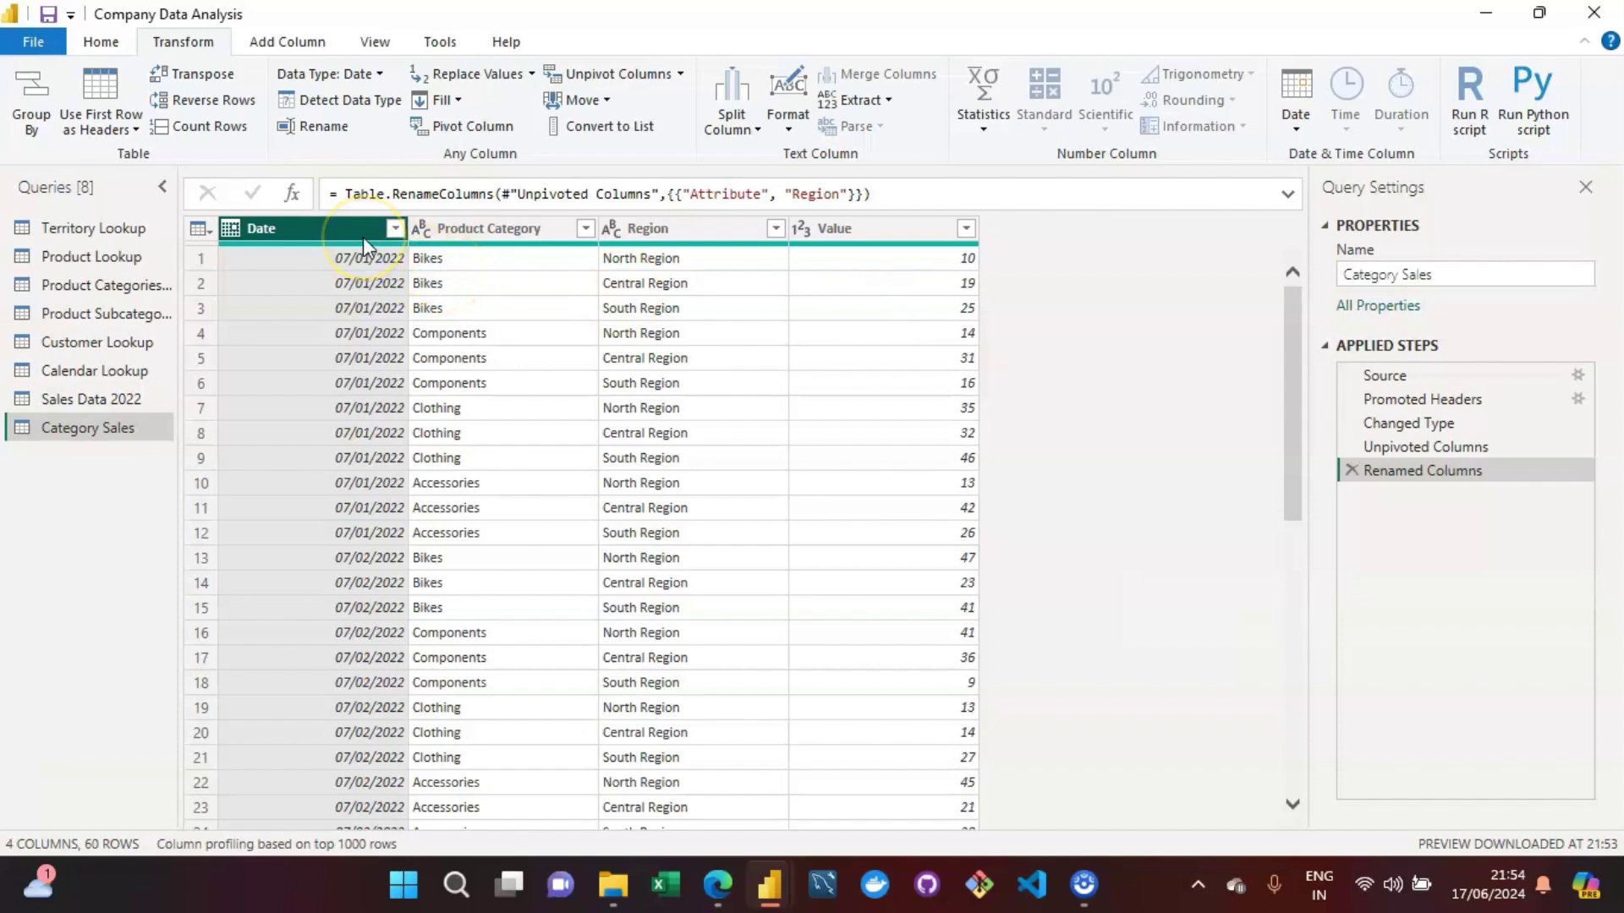
{"action": "left_click", "coordinate": [218, 84]}
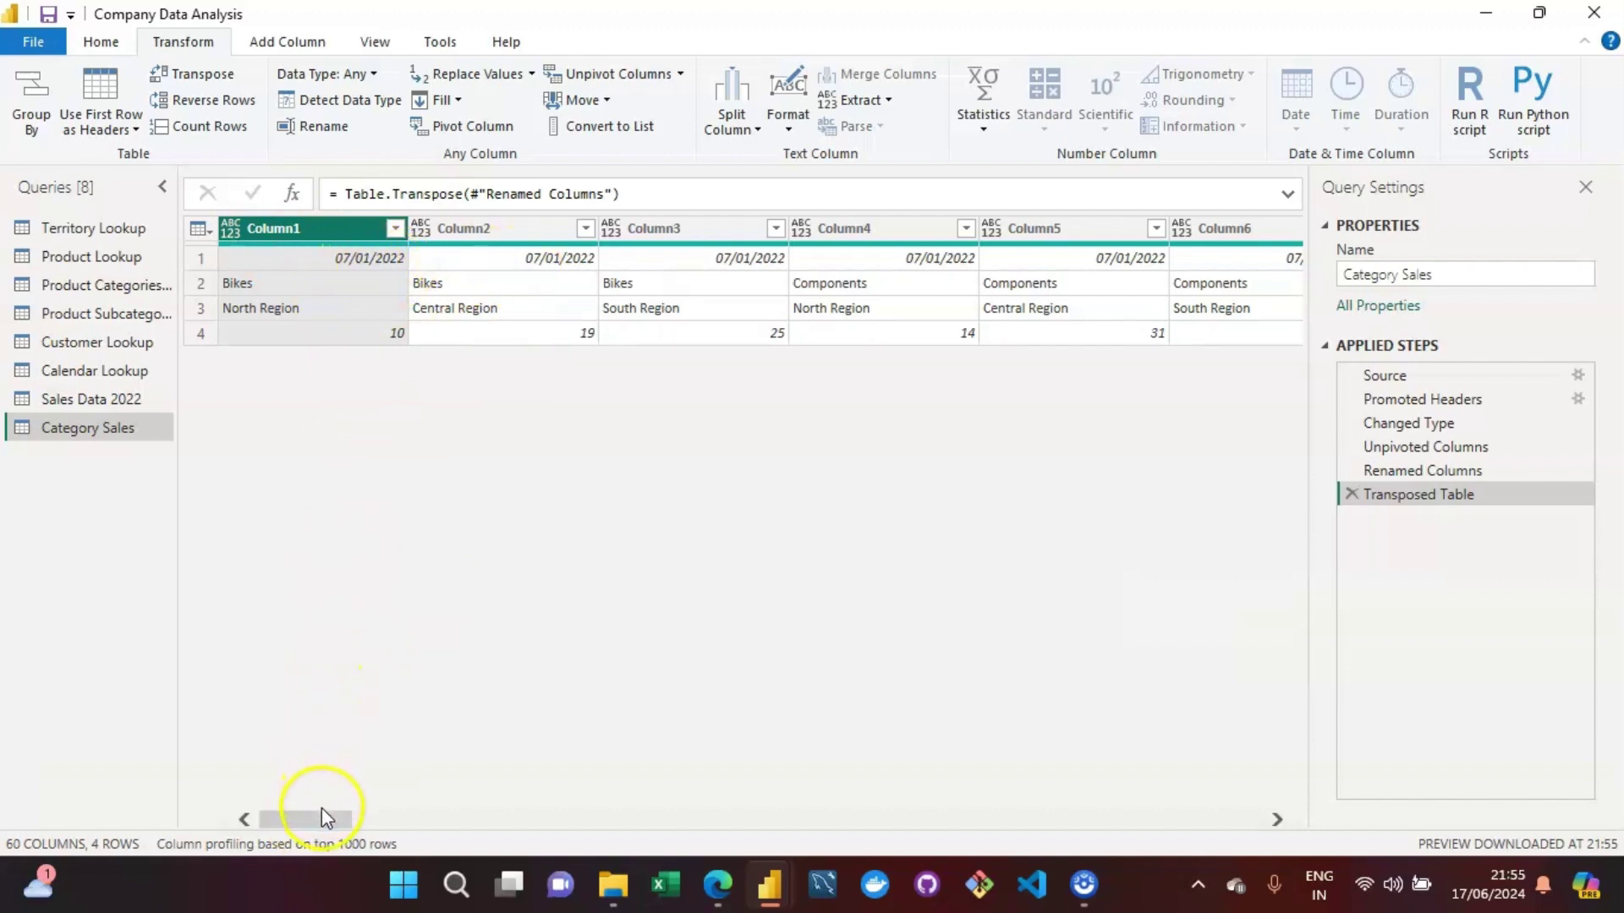
{"action": "left_click_drag", "start_coordinate": [321, 817], "coordinate": [395, 818]}
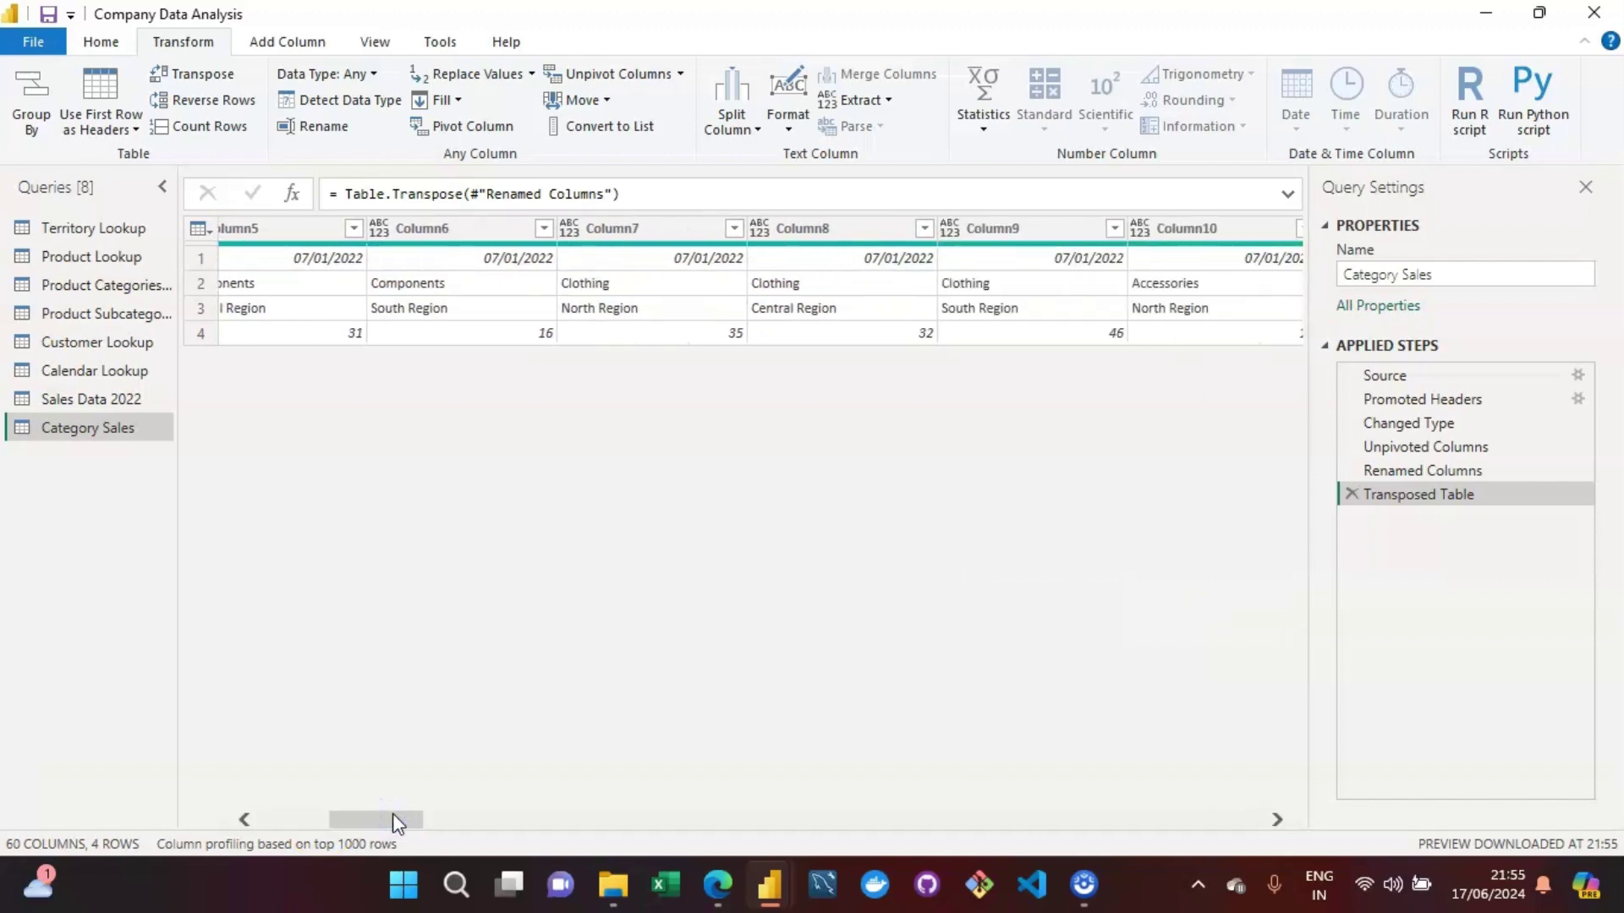
{"action": "left_click", "coordinate": [1355, 496]}
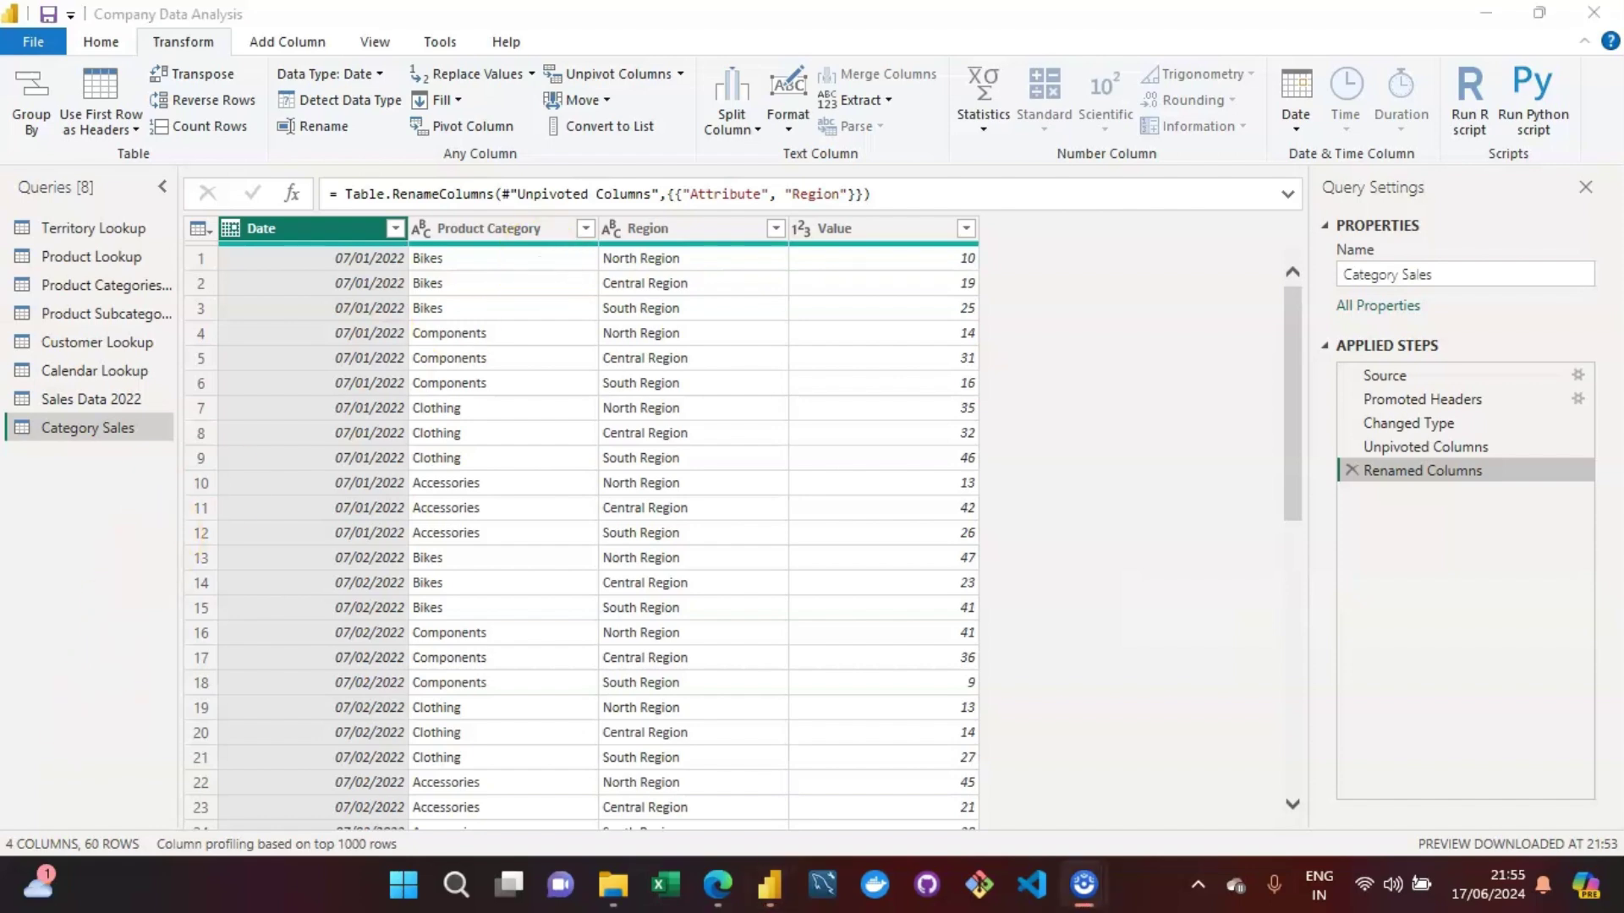
{"action": "left_click", "coordinate": [1134, 558]}
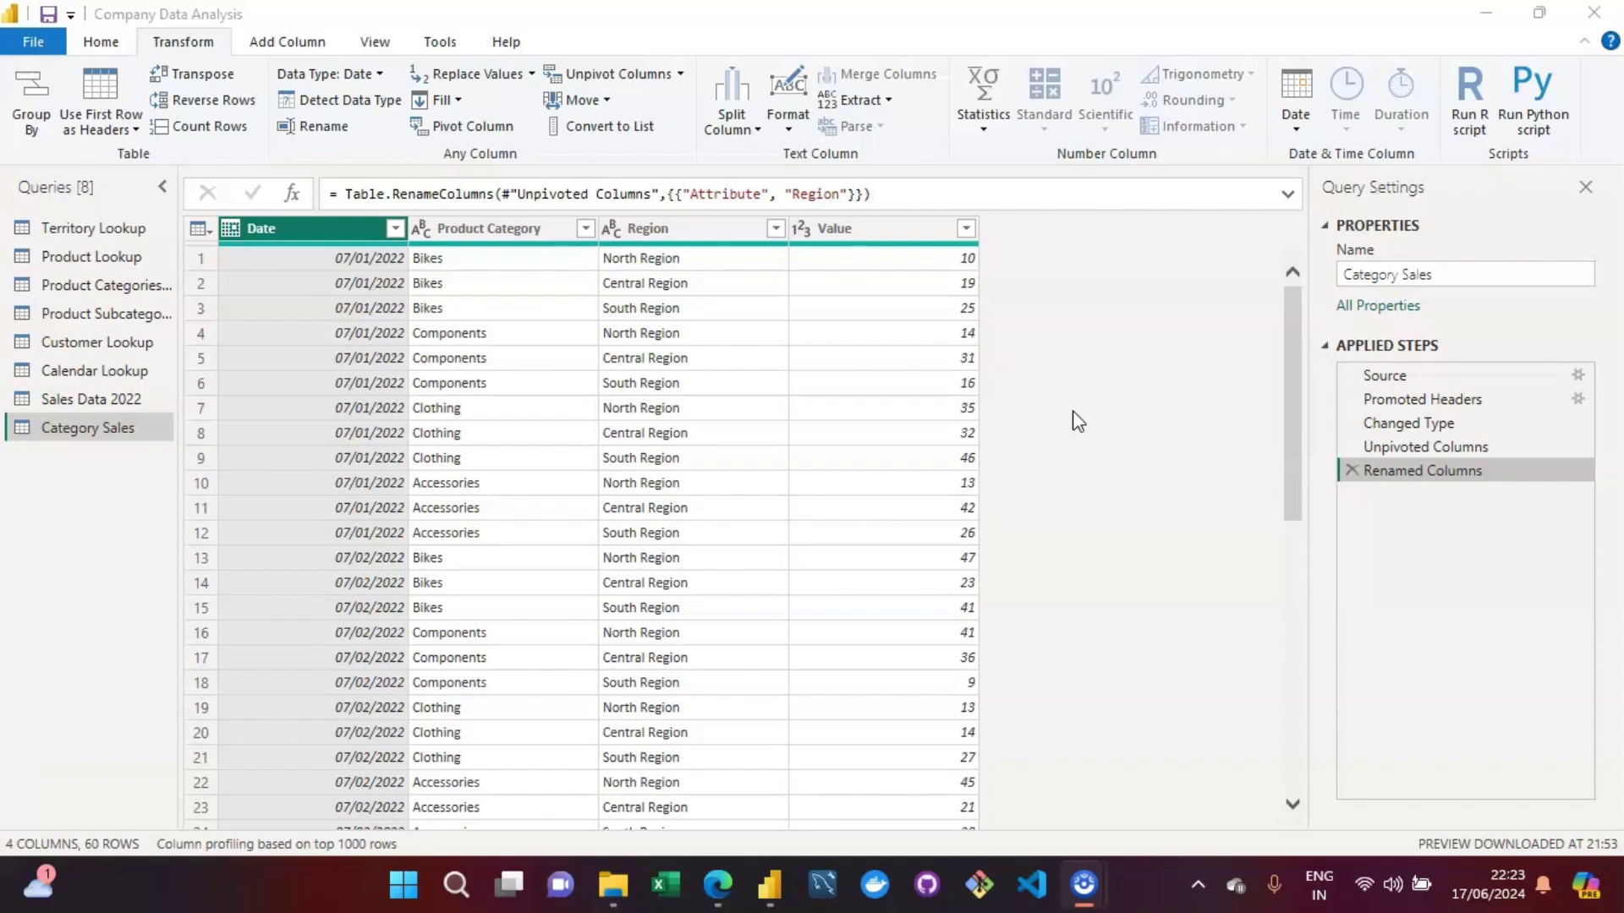
{"action": "left_click", "coordinate": [1018, 526]}
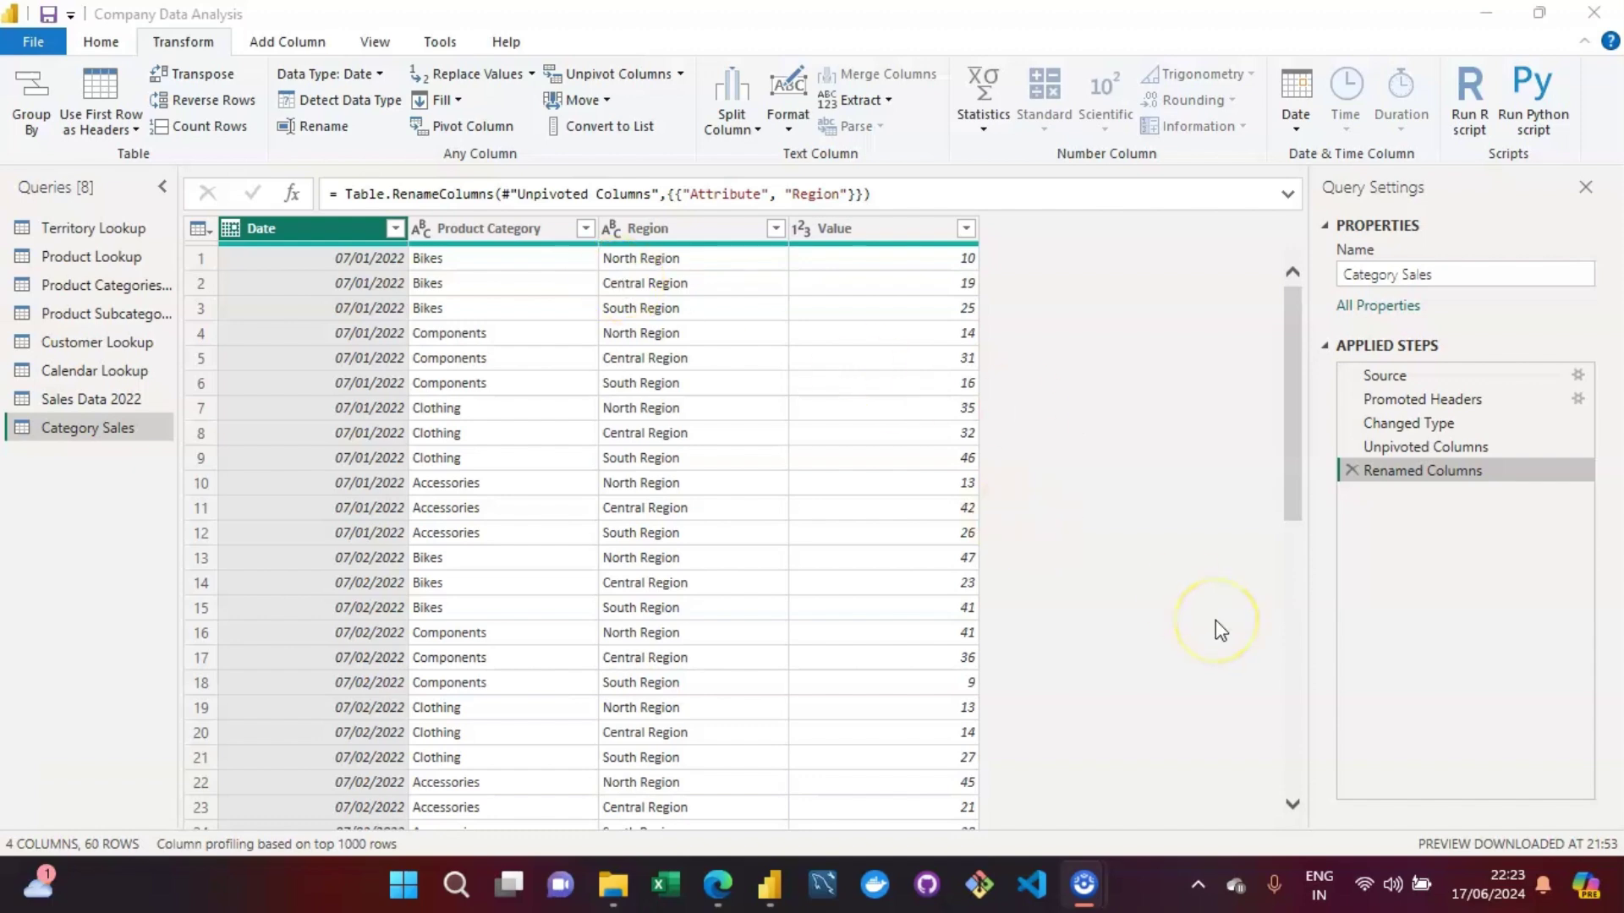
{"action": "left_click", "coordinate": [712, 524]}
{"action": "left_click", "coordinate": [1101, 668]}
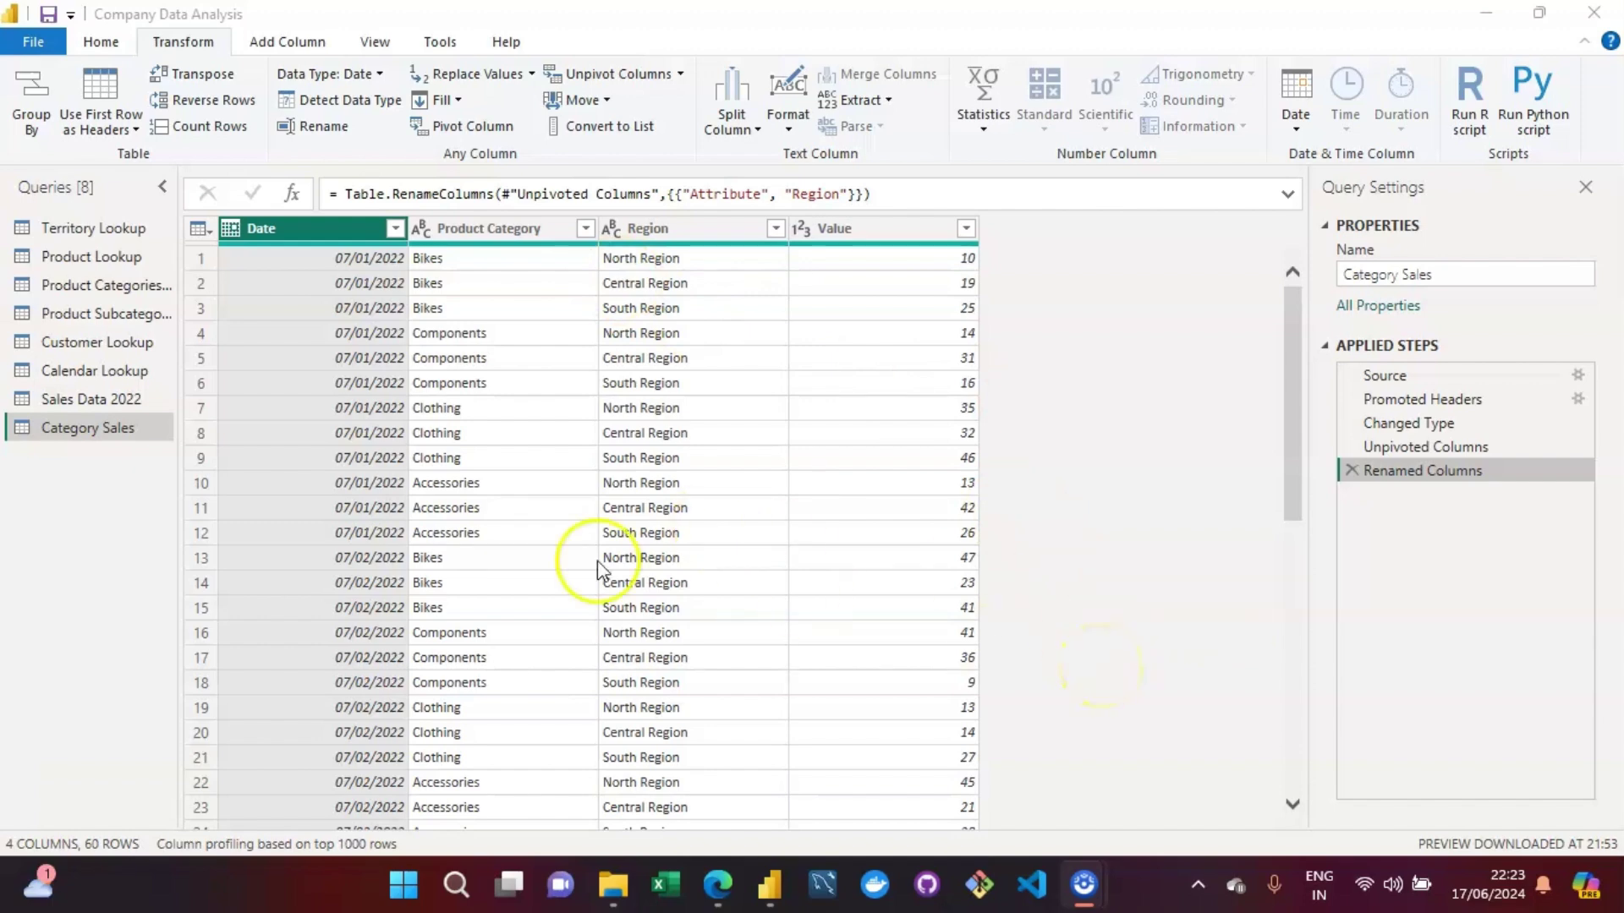
Compare the Sales Data 2022 and Product Lookup tables, examining the ProductKey column in each.
{"action": "left_click", "coordinate": [110, 404]}
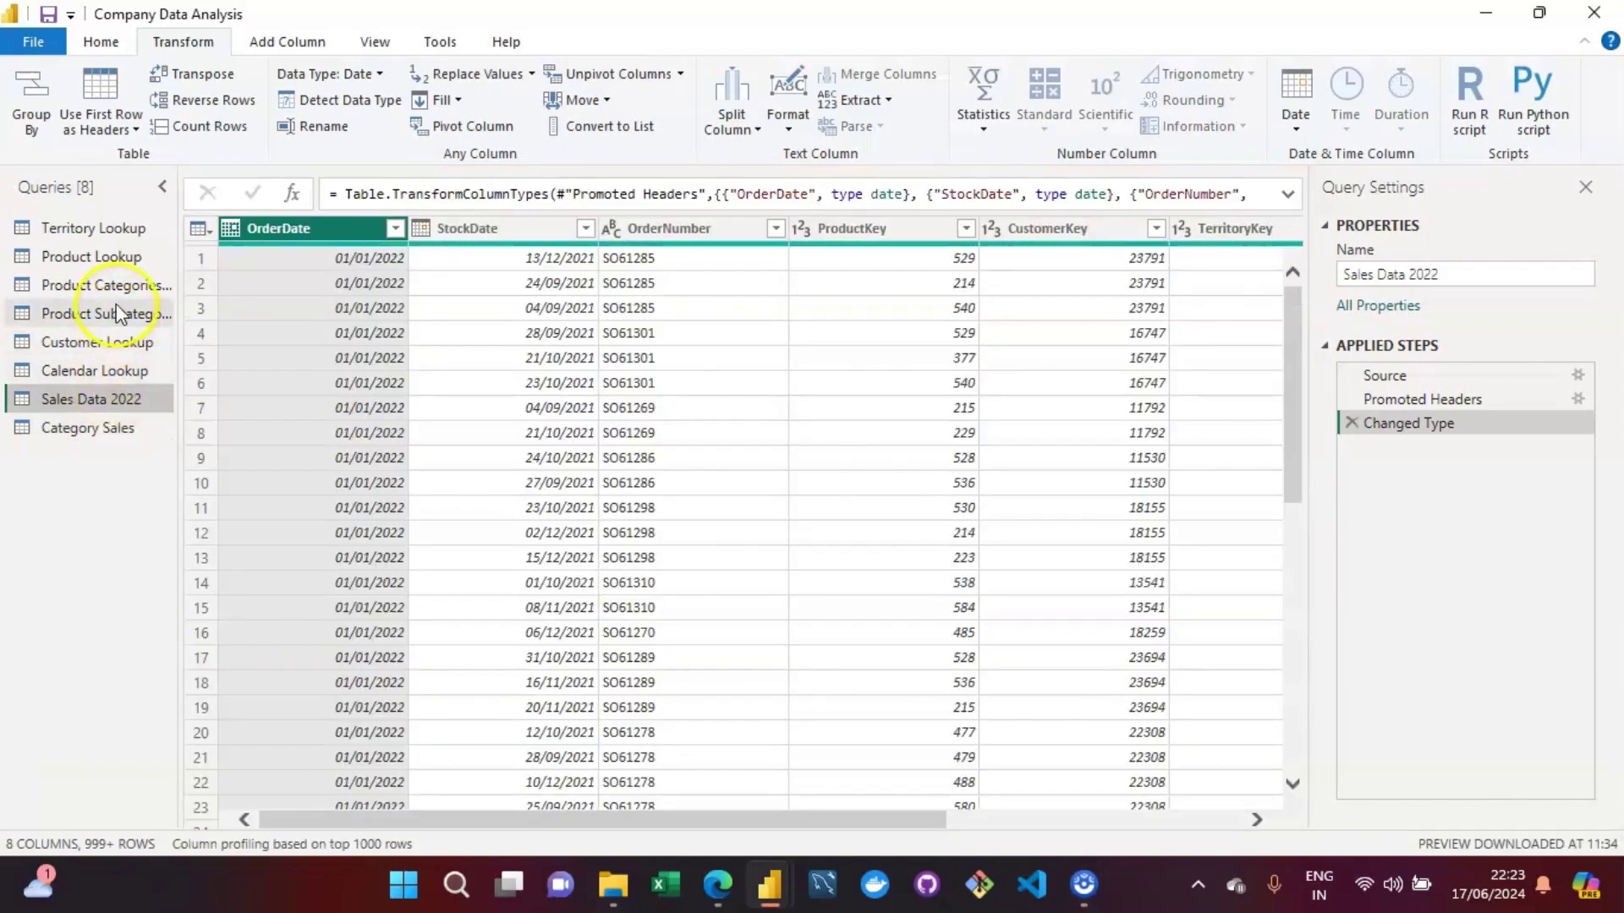
{"action": "left_click", "coordinate": [120, 259]}
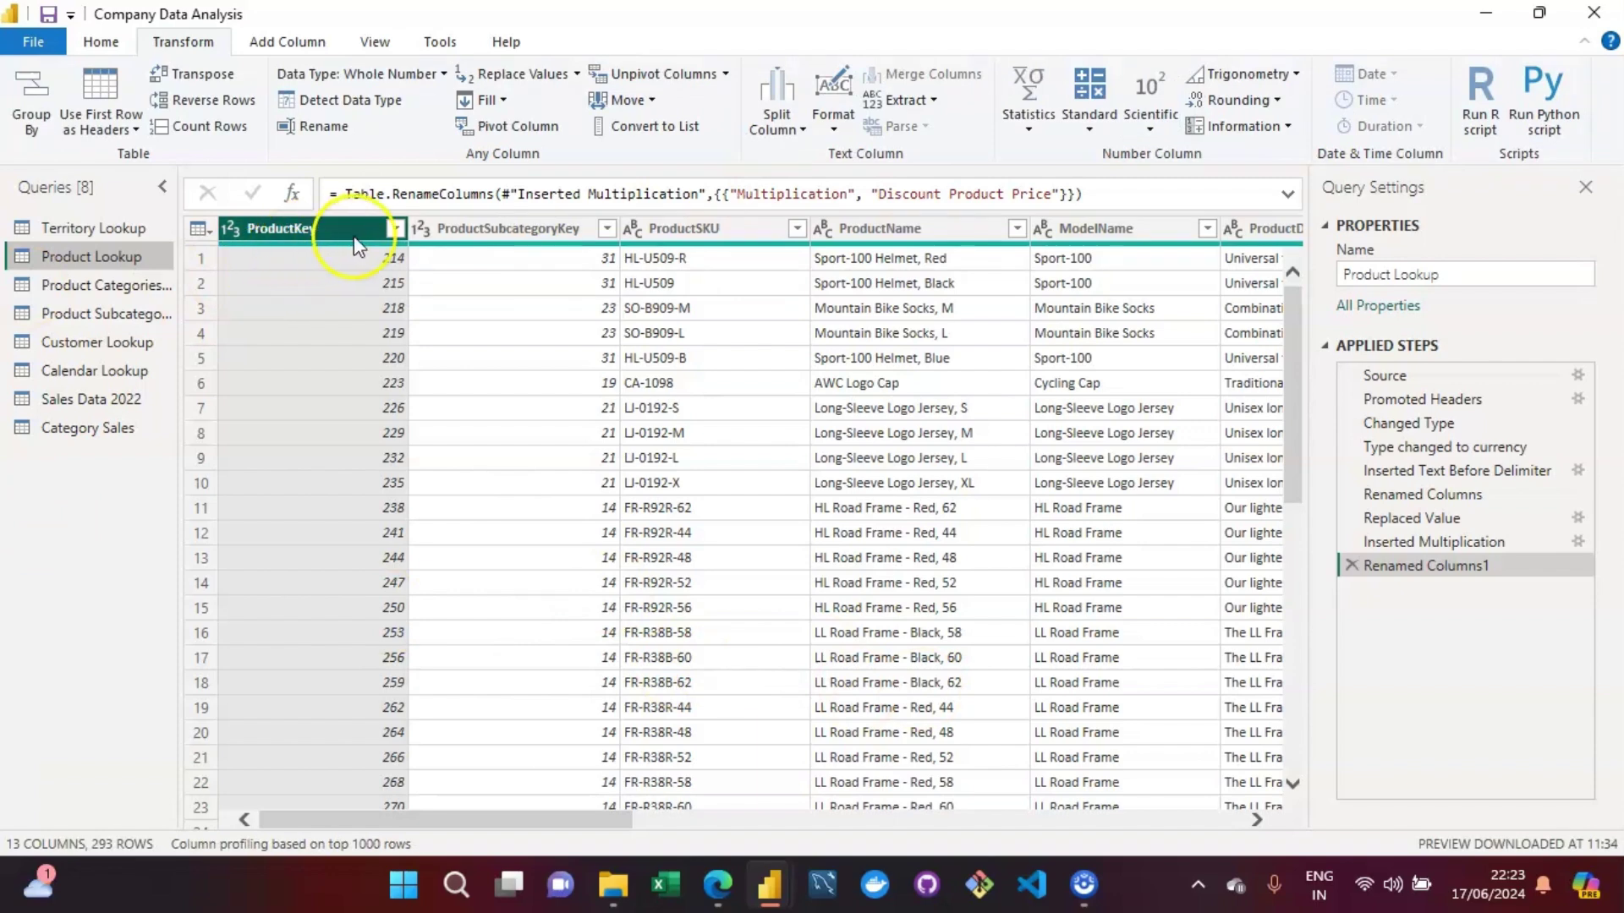
{"action": "left_click", "coordinate": [110, 396]}
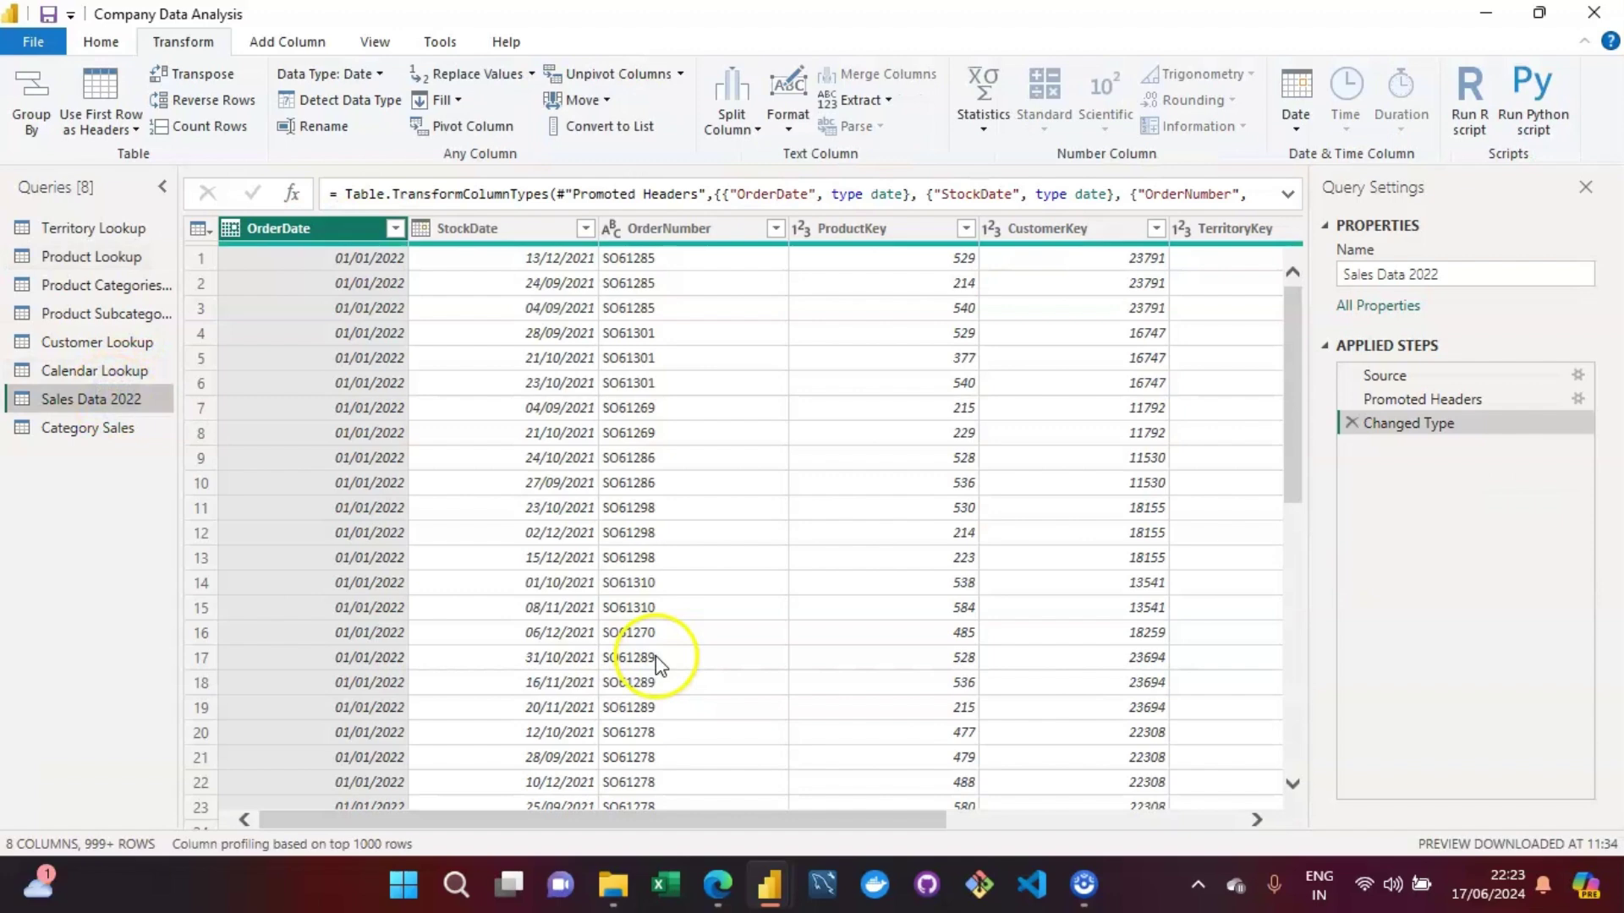
{"action": "left_click_drag", "start_coordinate": [404, 821], "coordinate": [471, 833]}
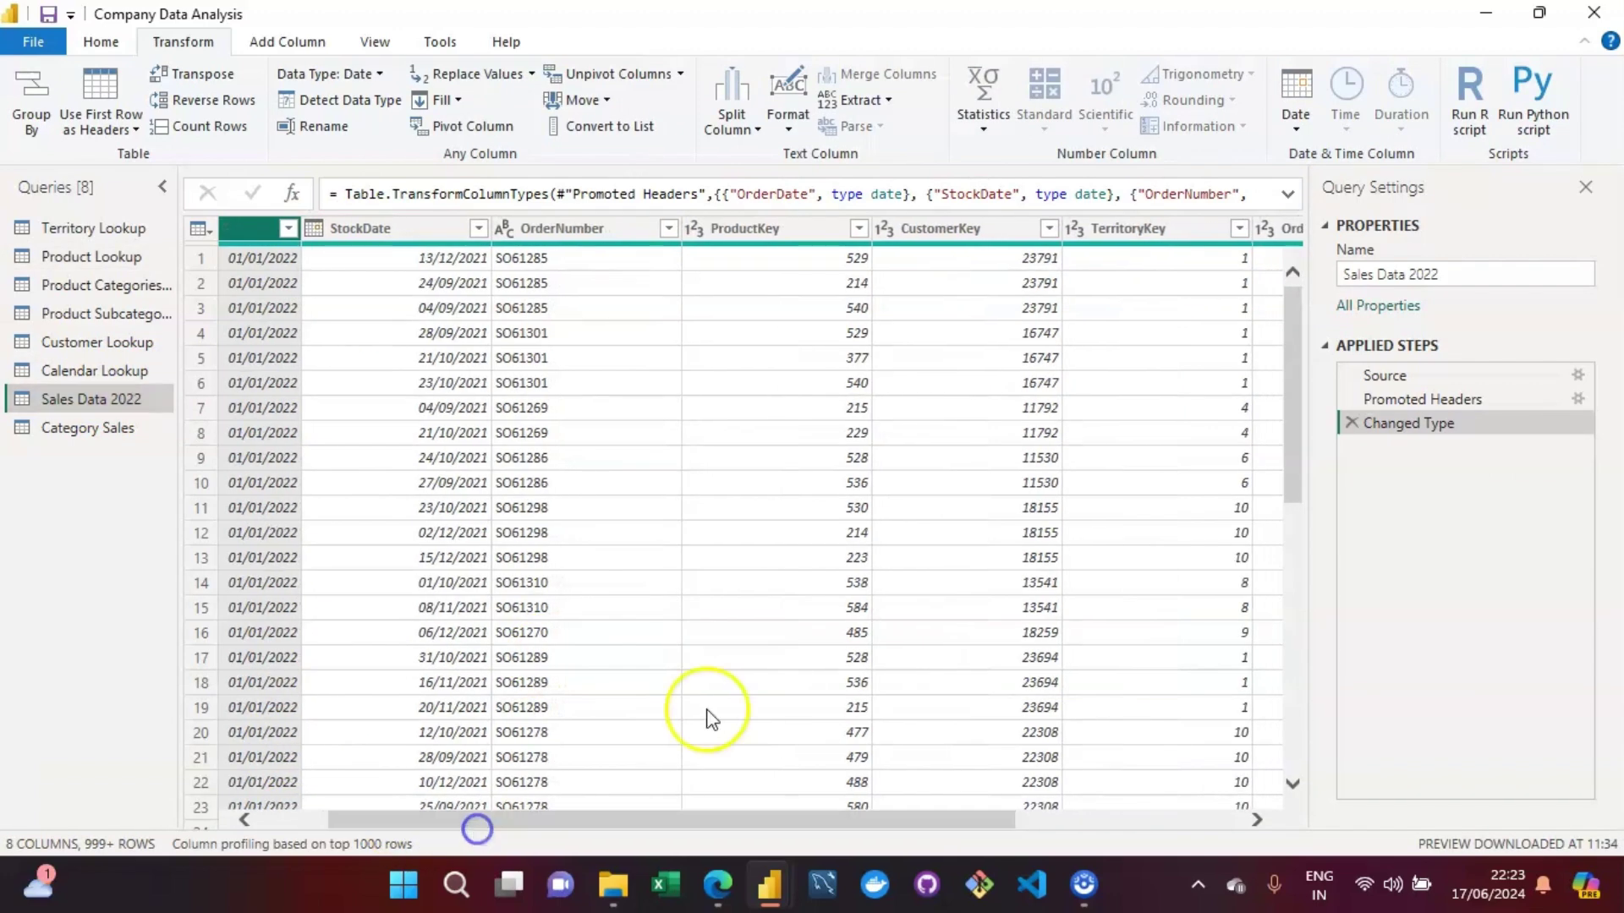
{"action": "mouse_move", "coordinate": [795, 245]}
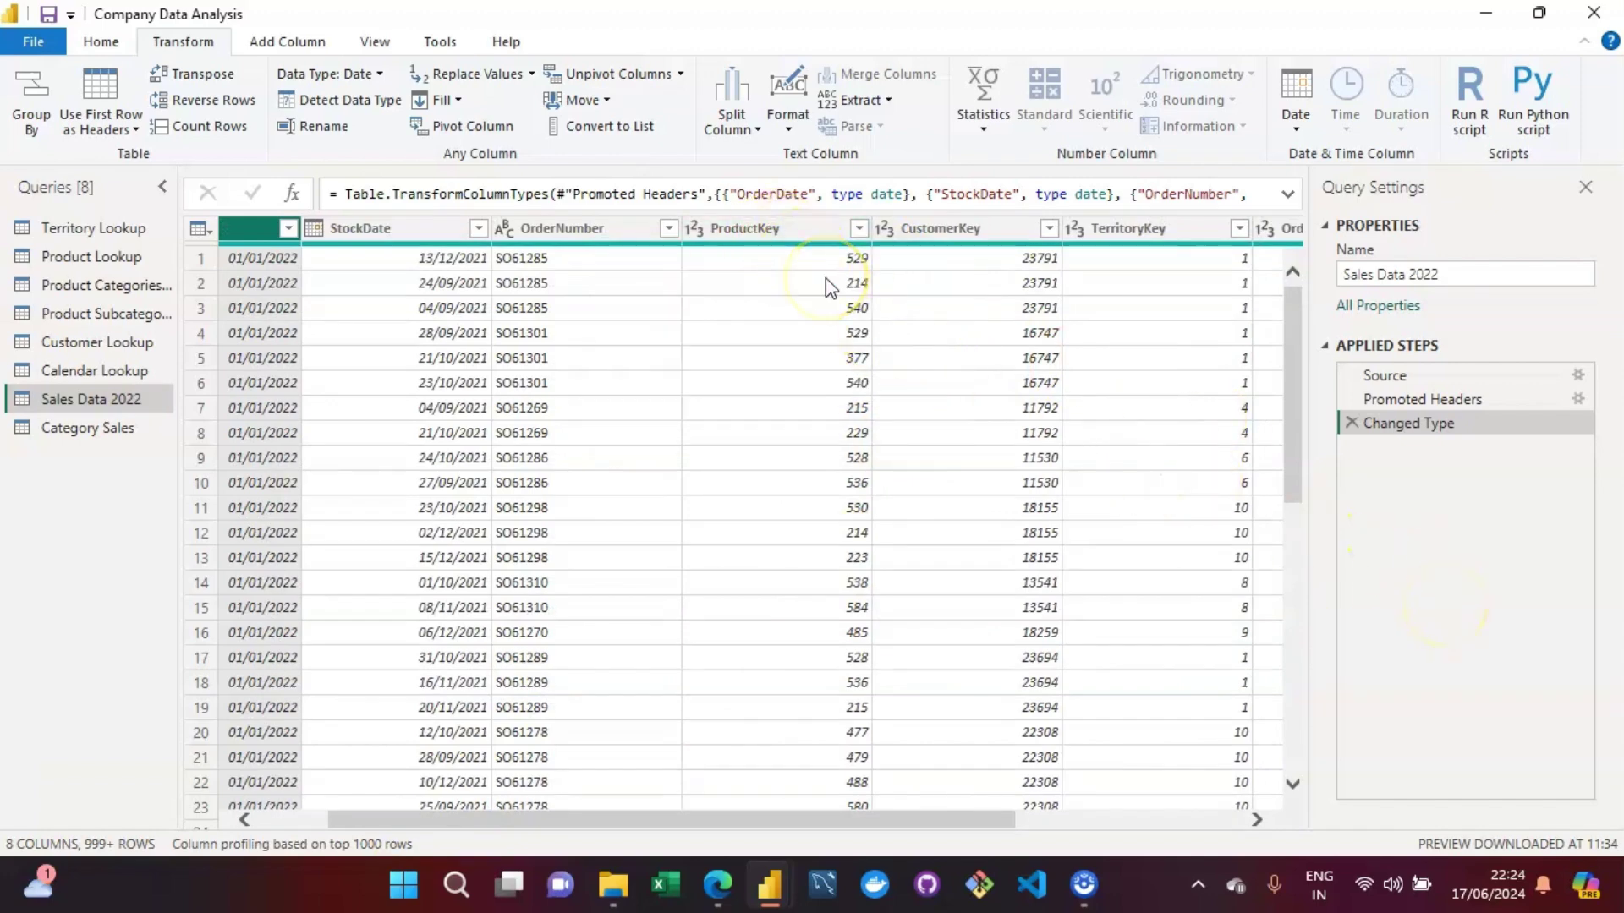
{"action": "left_click", "coordinate": [799, 240]}
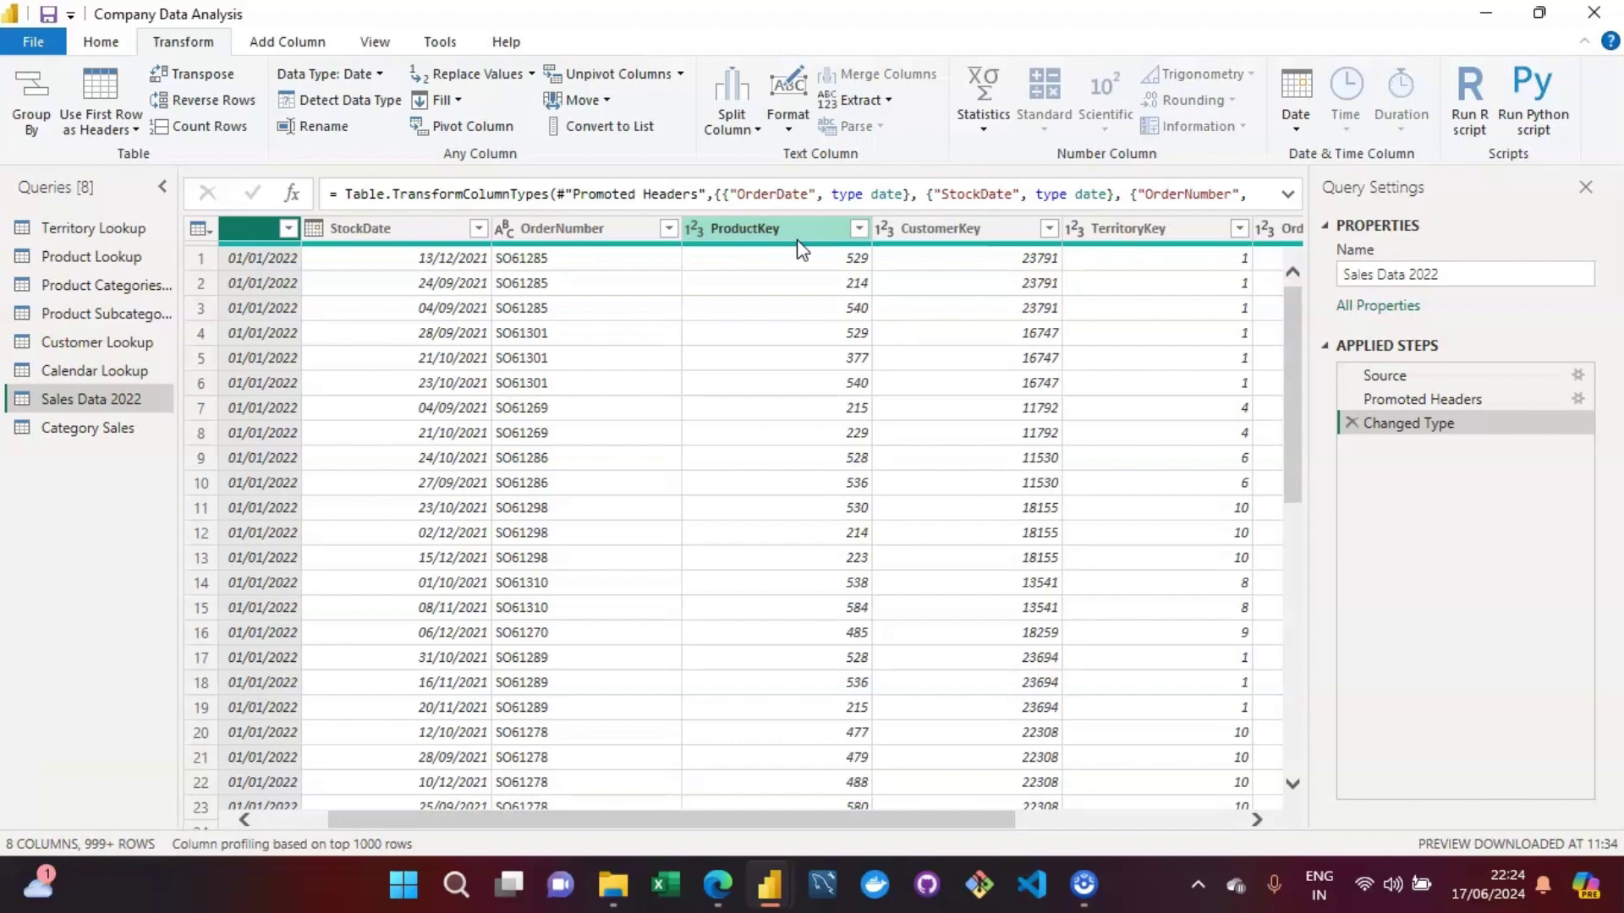
{"action": "left_click", "coordinate": [474, 378]}
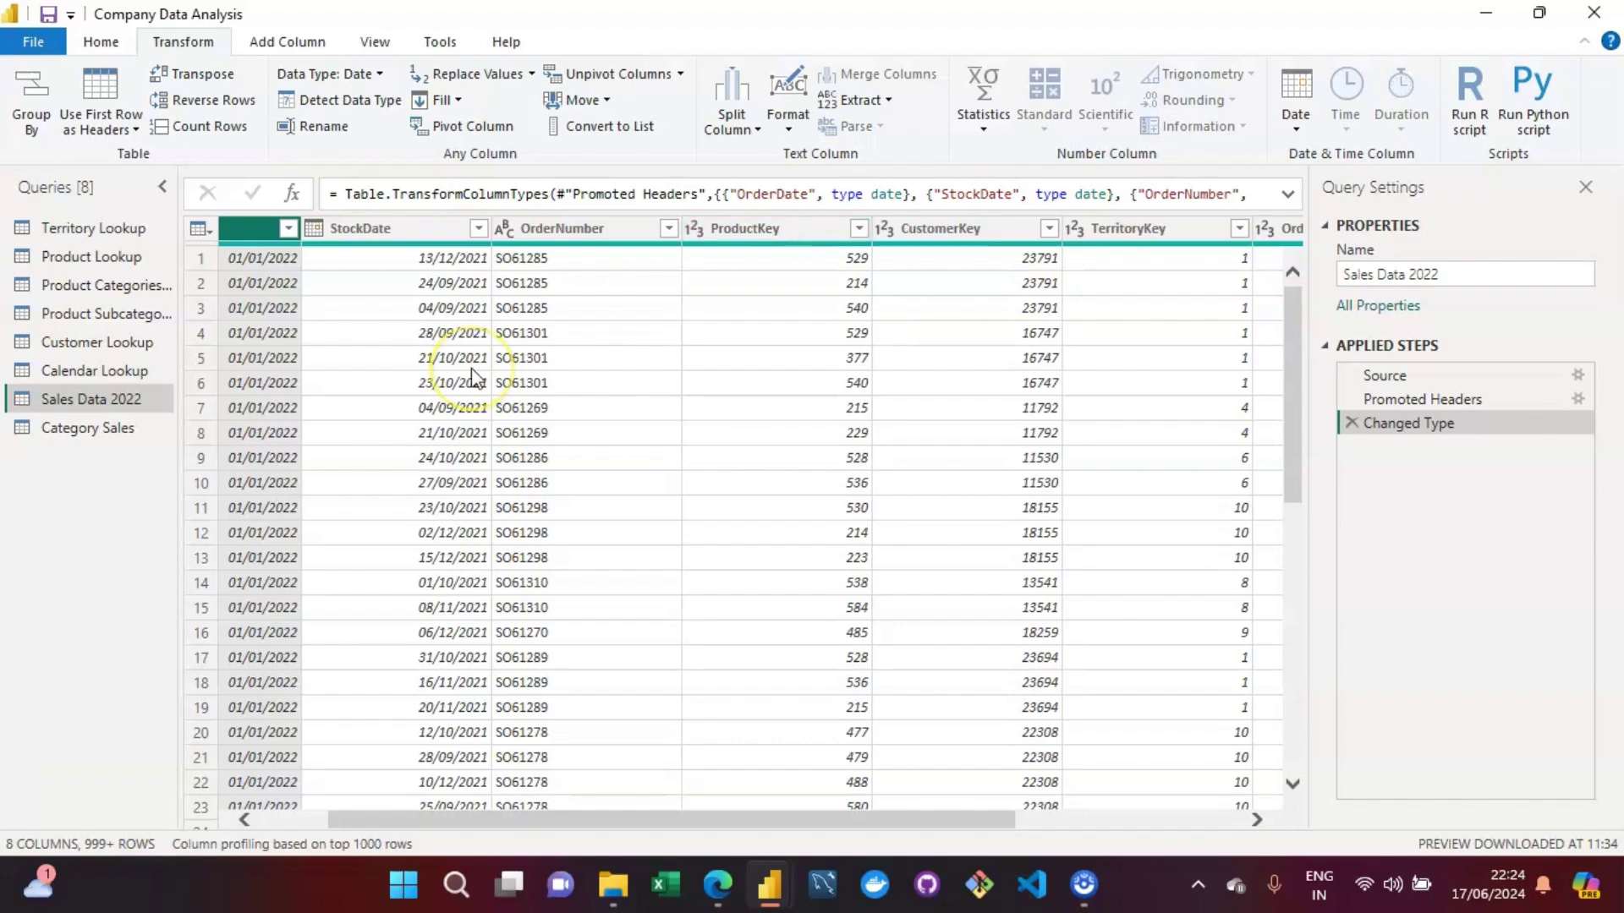
{"action": "left_click", "coordinate": [430, 360]}
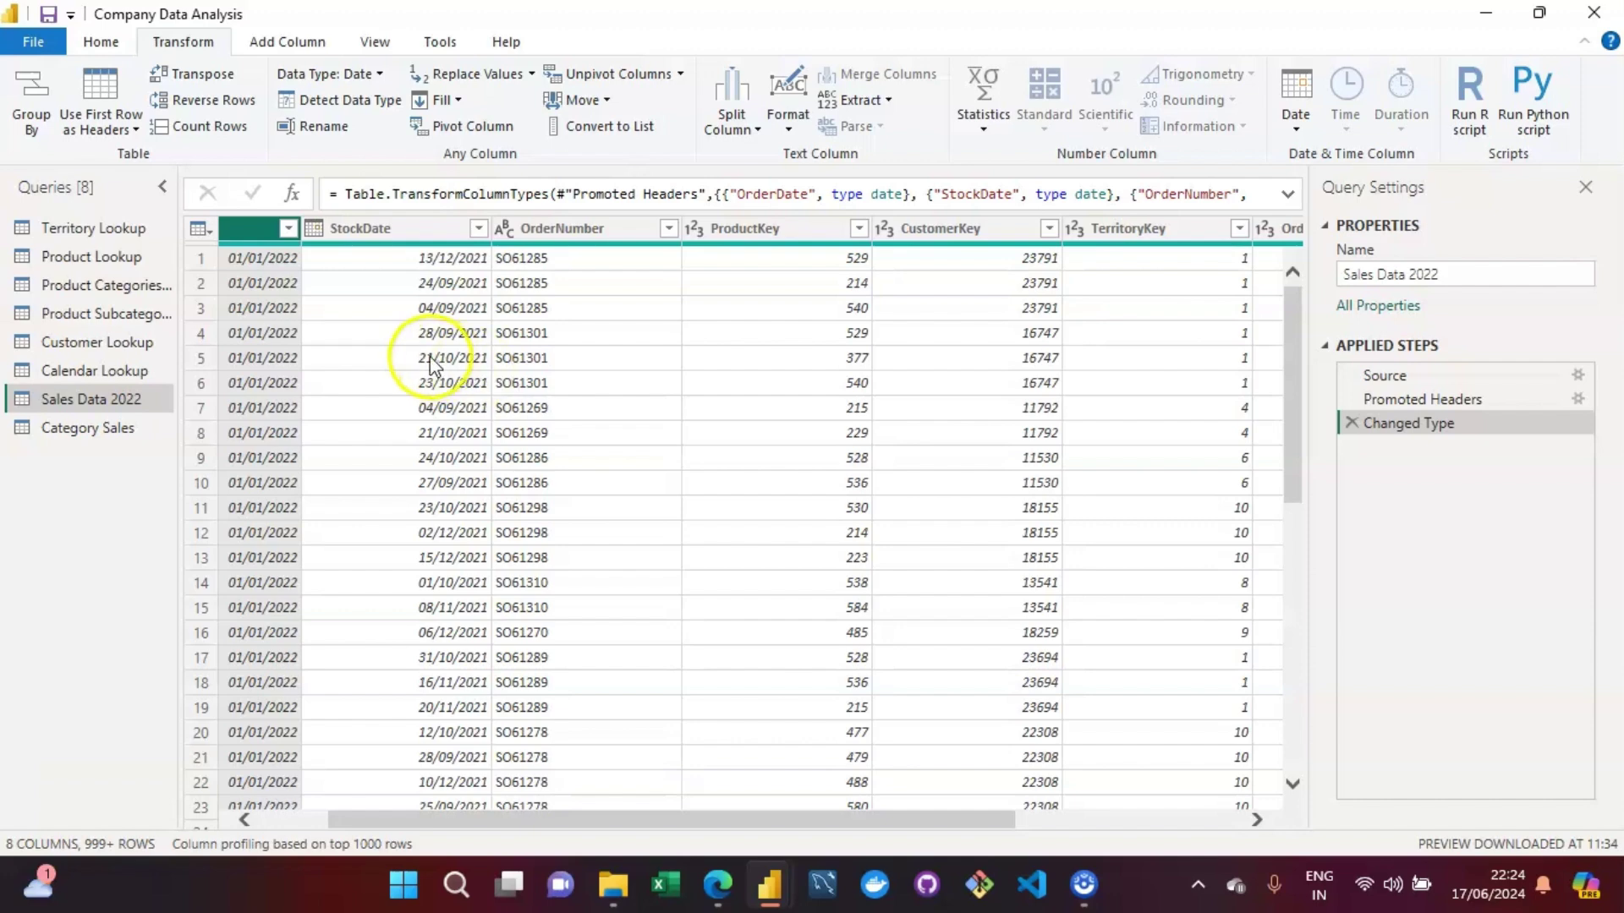
{"action": "left_click", "coordinate": [106, 407]}
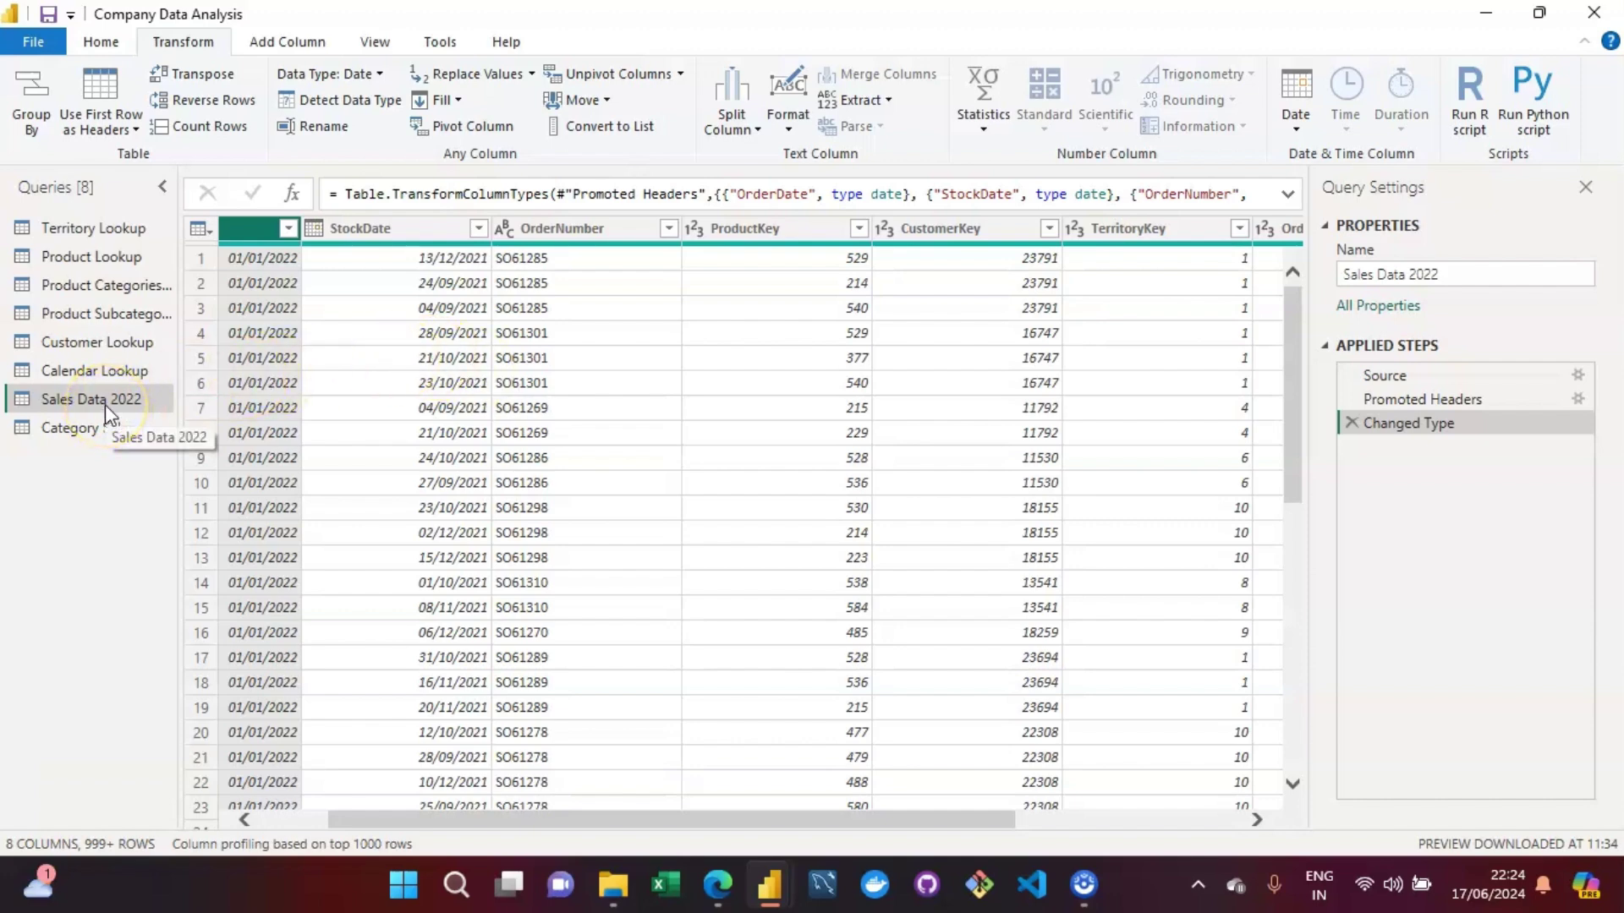
{"action": "left_click", "coordinate": [99, 253]}
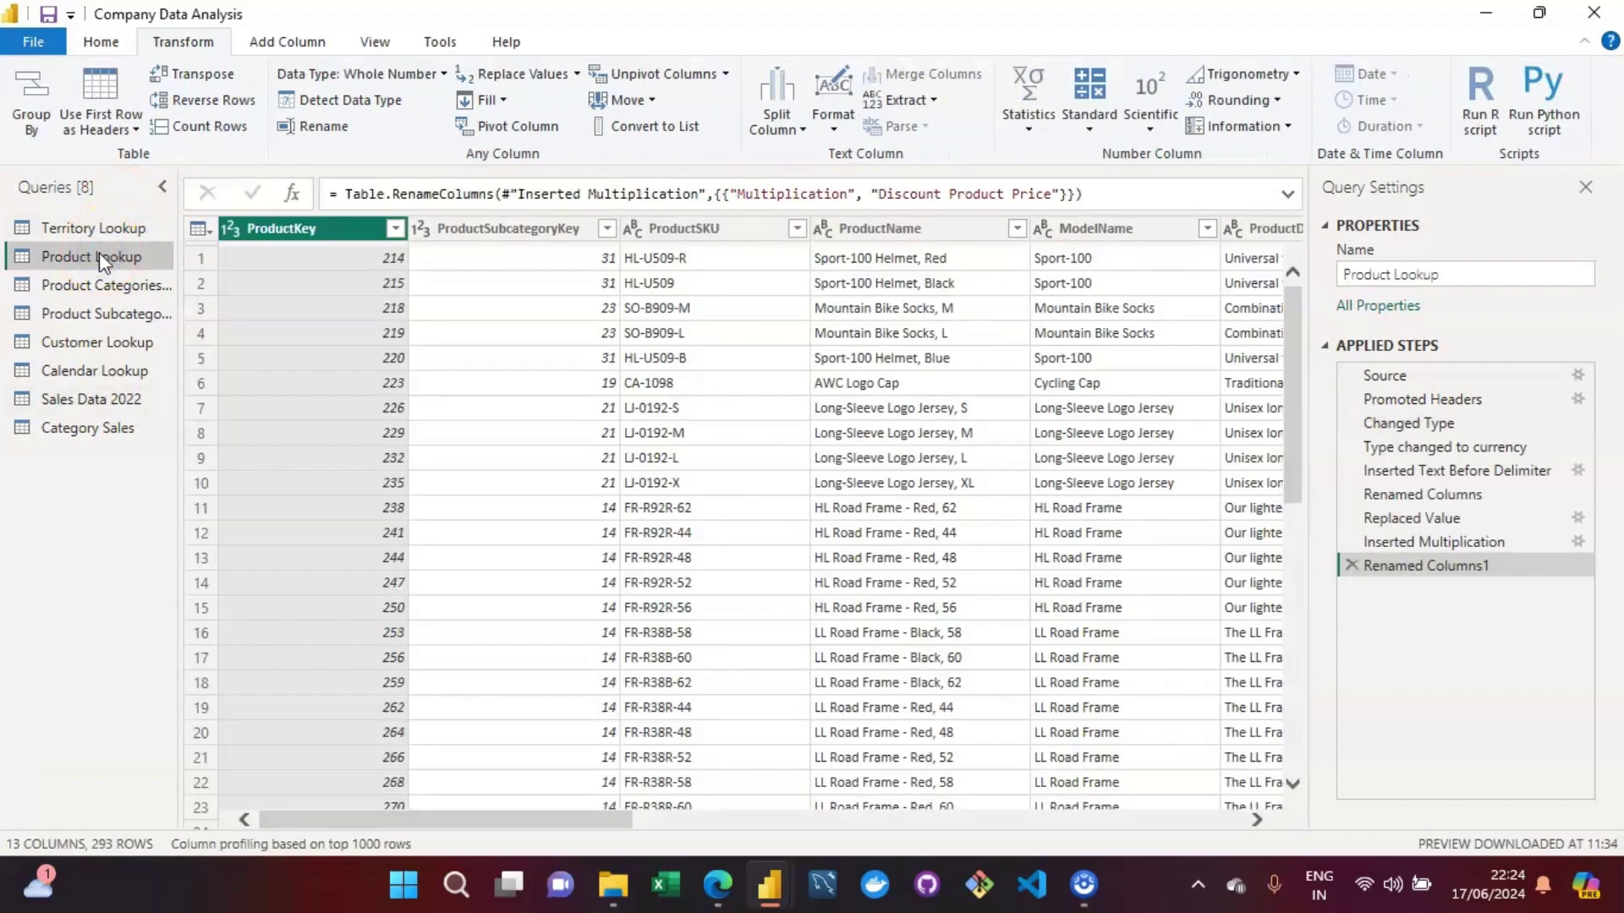
{"action": "left_click", "coordinate": [340, 240]}
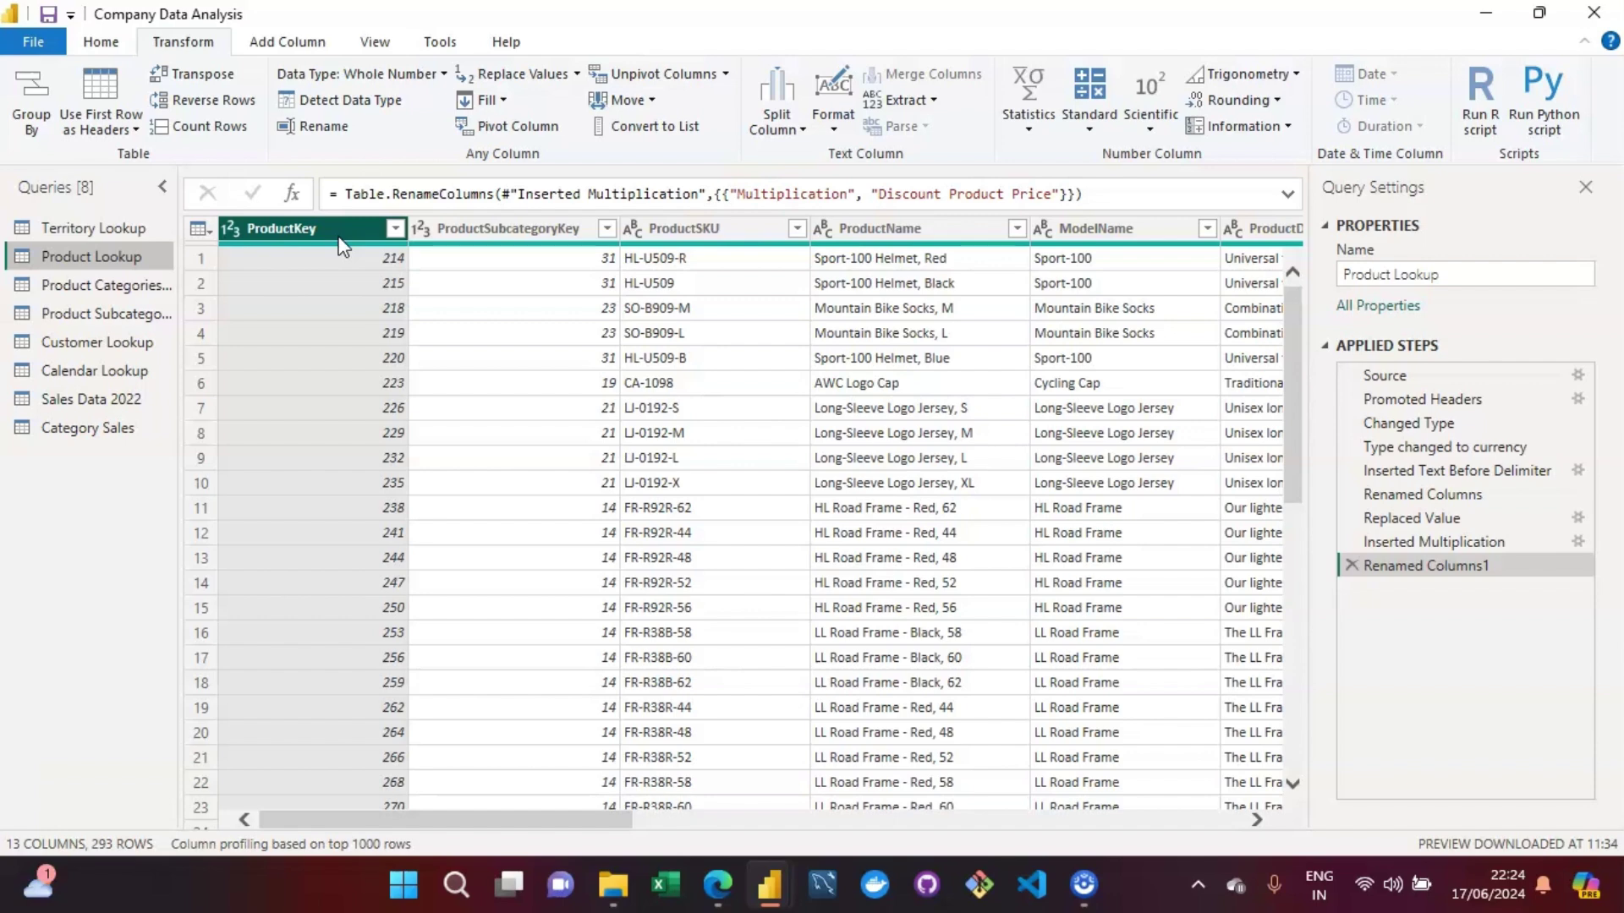
{"action": "left_click", "coordinate": [45, 679]}
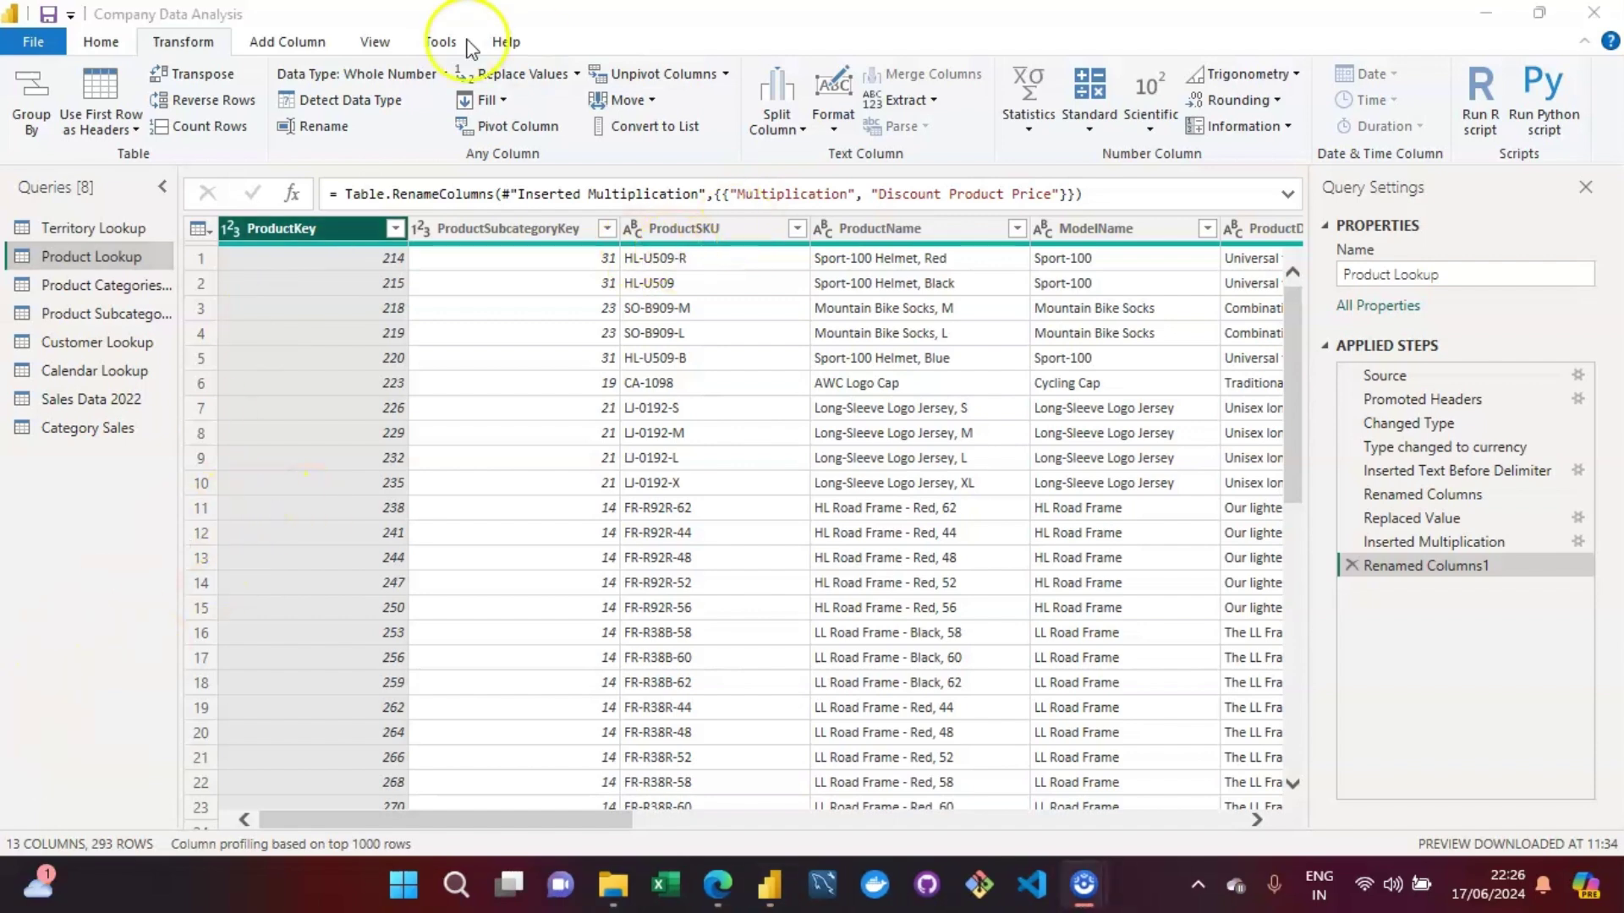
Set up a merge of Product Lookup with Sales Data 2022, matching the ProductKey columns of both tables.
{"action": "left_click", "coordinate": [105, 42]}
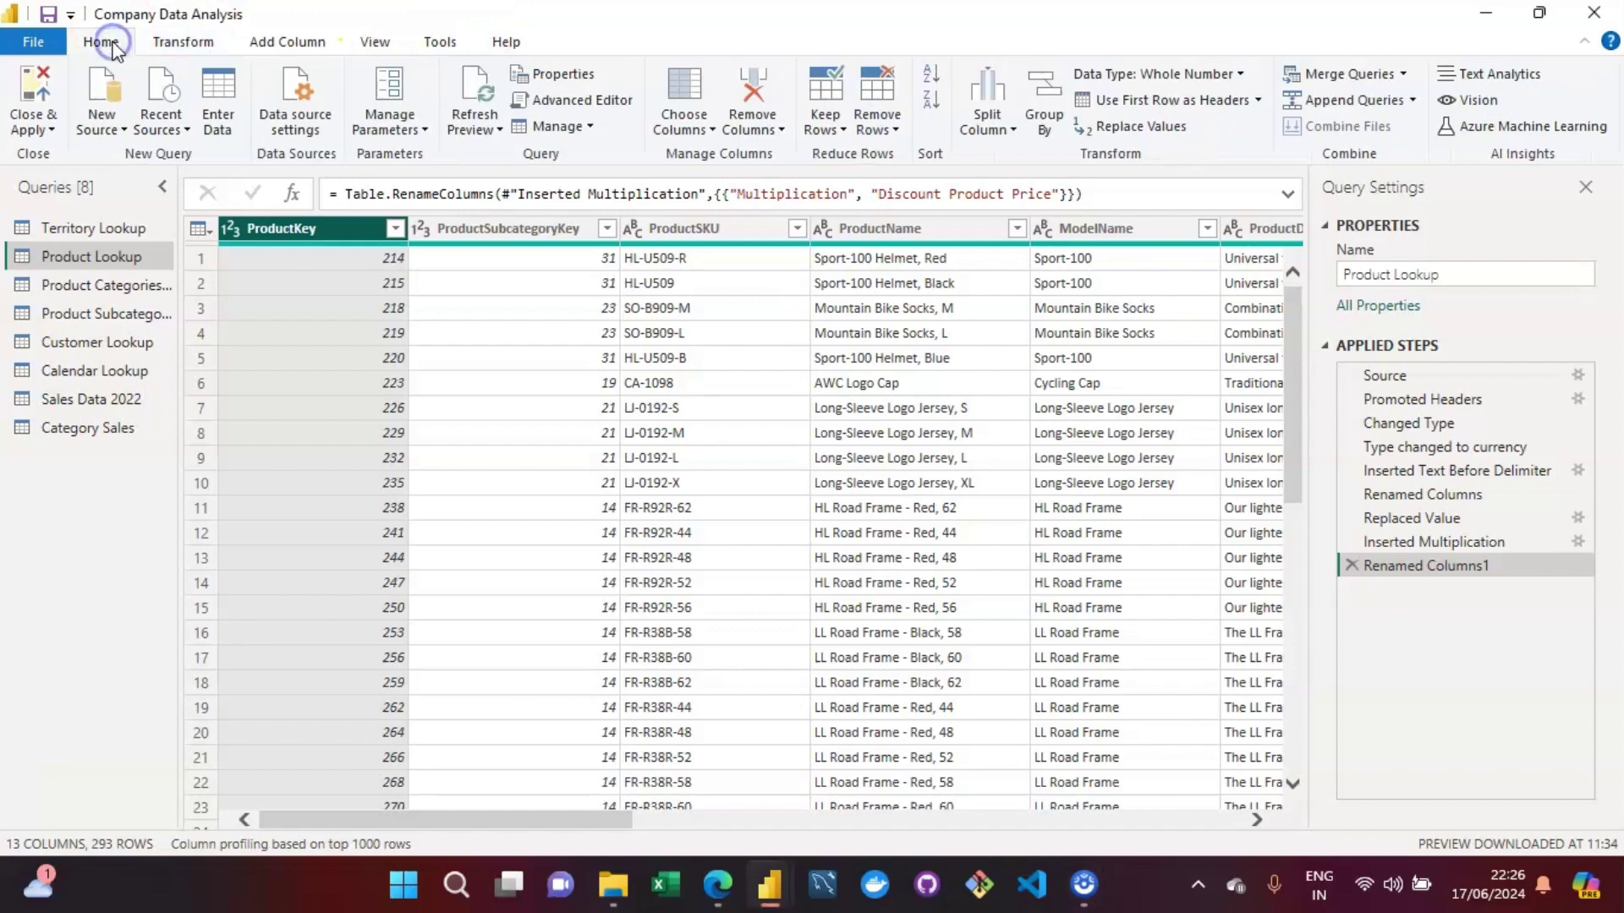
{"action": "left_click", "coordinate": [1345, 87]}
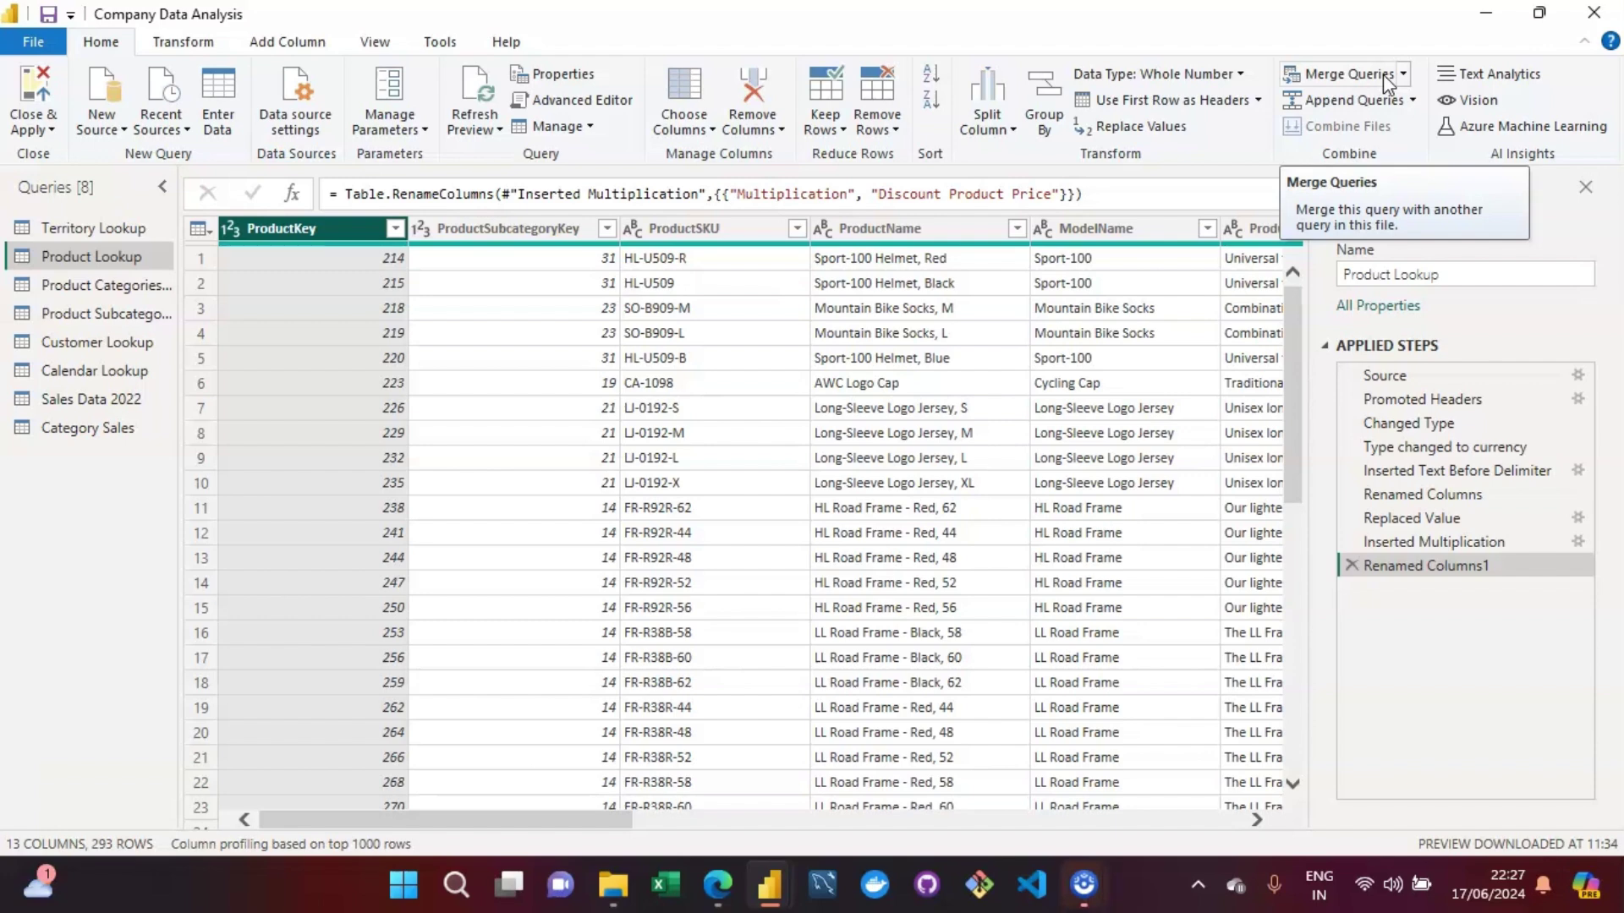
{"action": "left_click", "coordinate": [1344, 76]}
{"action": "left_click", "coordinate": [1345, 78]}
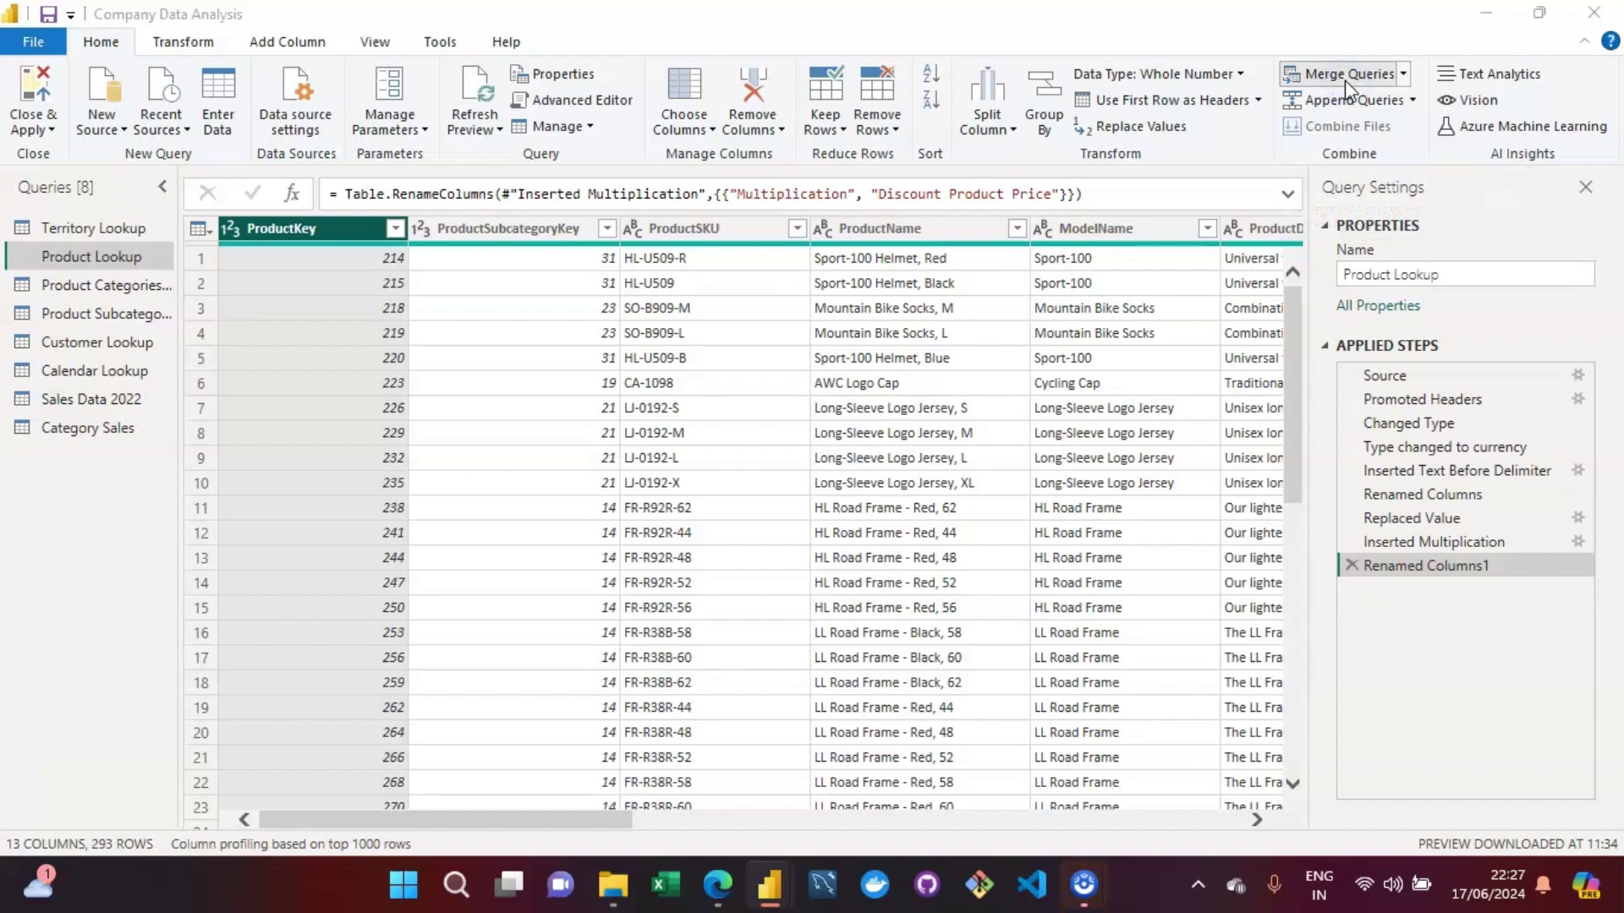
{"action": "left_click", "coordinate": [1401, 76]}
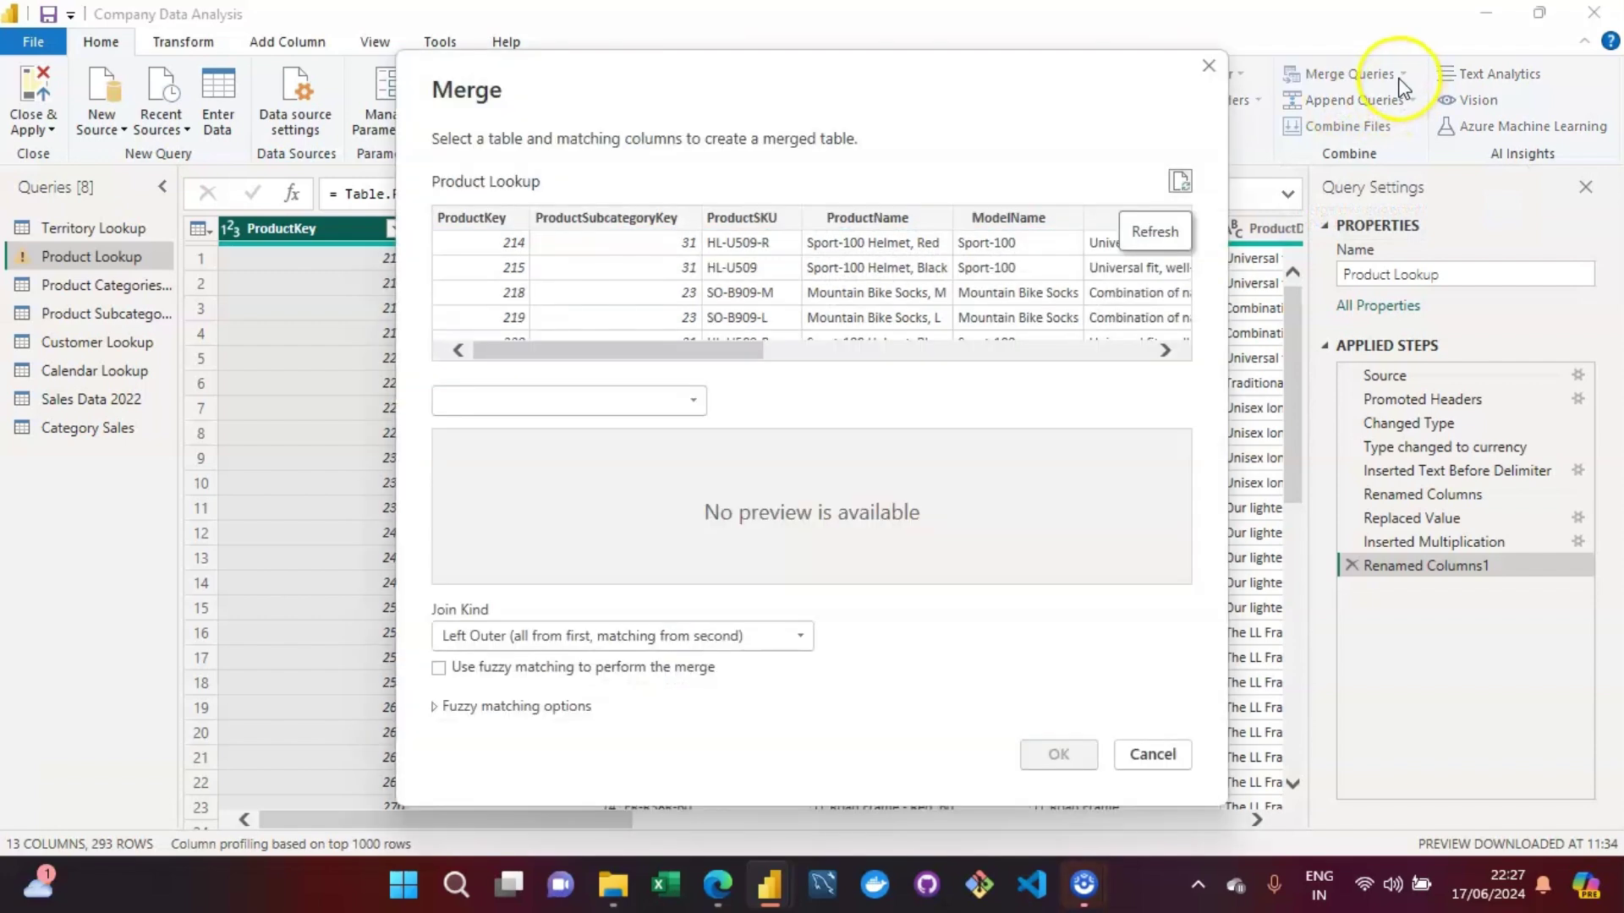
{"action": "left_click", "coordinate": [572, 284]}
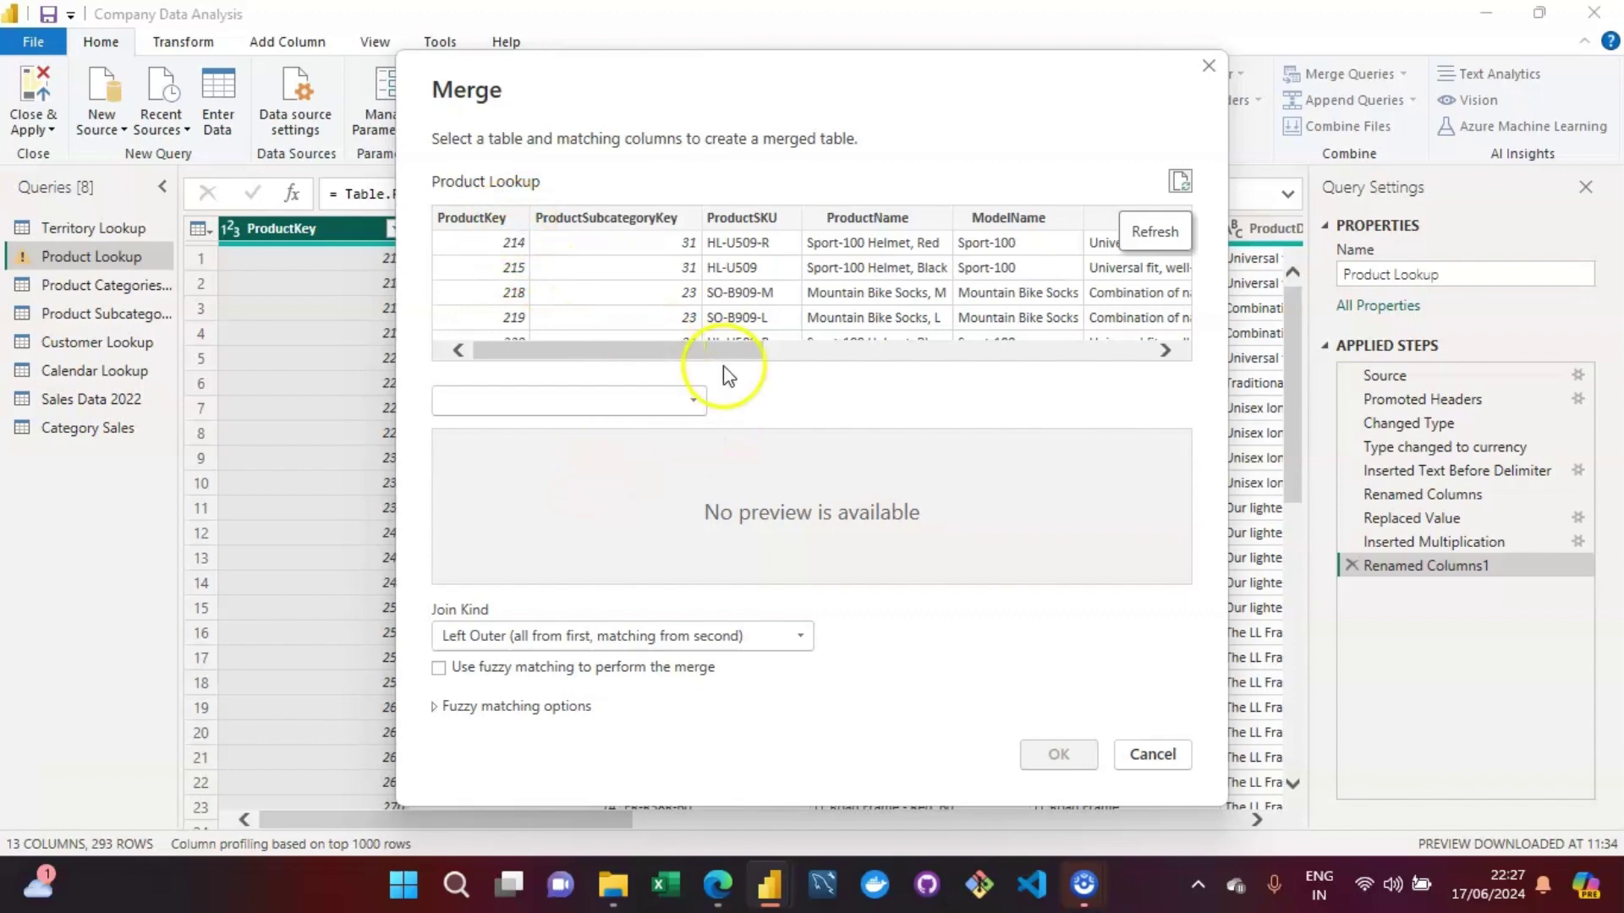
{"action": "left_click", "coordinate": [698, 397]}
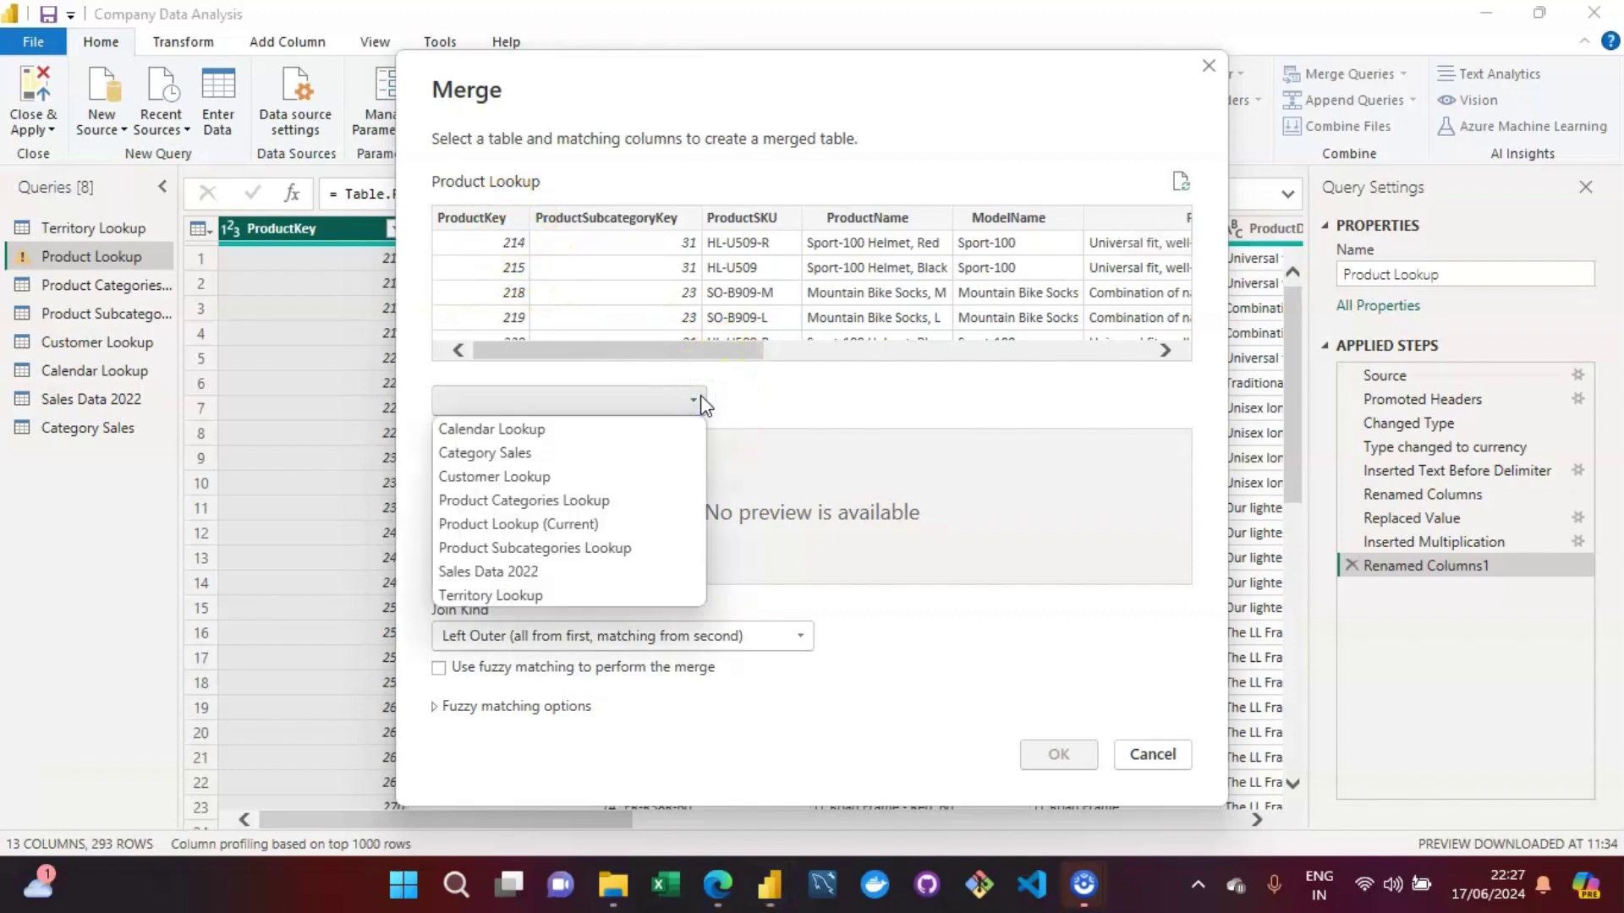
{"action": "left_click", "coordinate": [490, 571]}
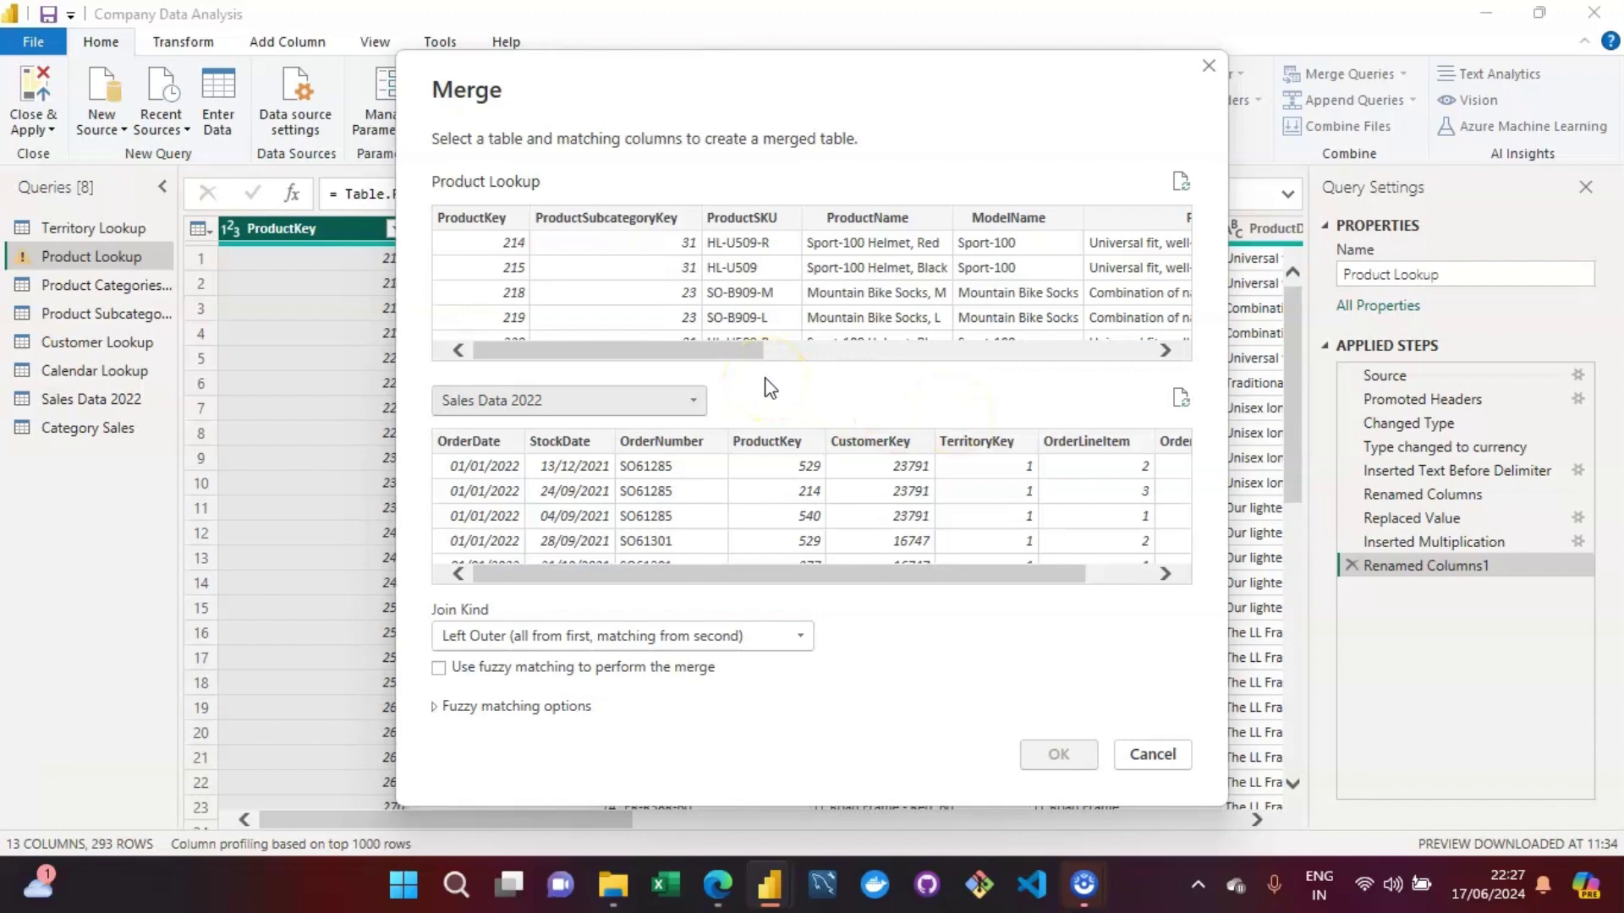
{"action": "left_click", "coordinate": [474, 218]}
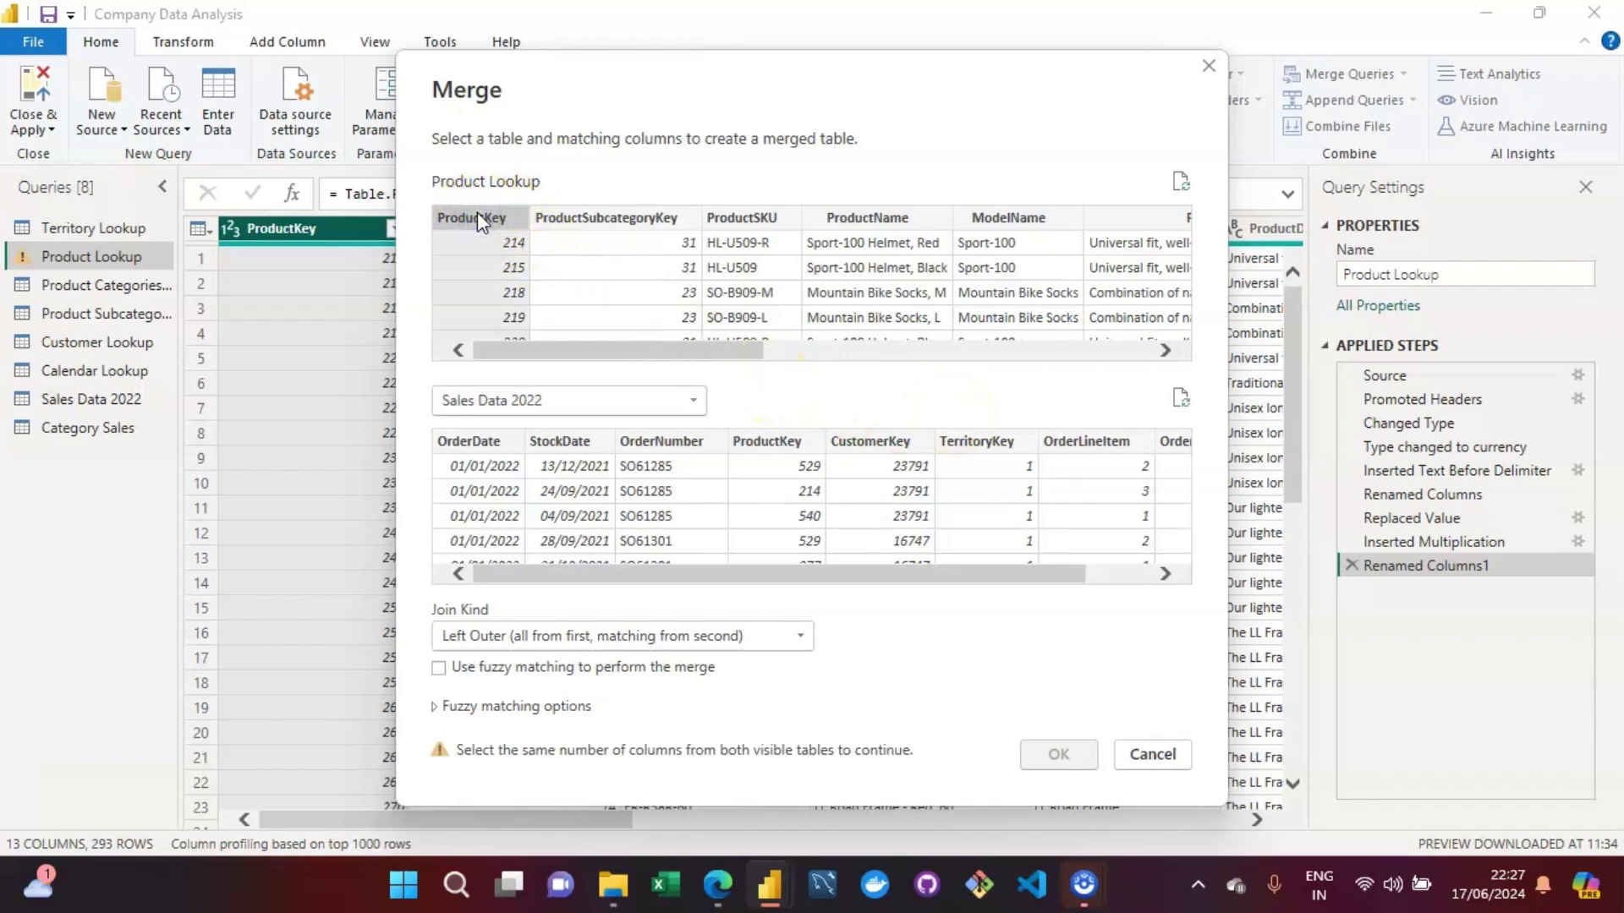
{"action": "left_click", "coordinate": [776, 444]}
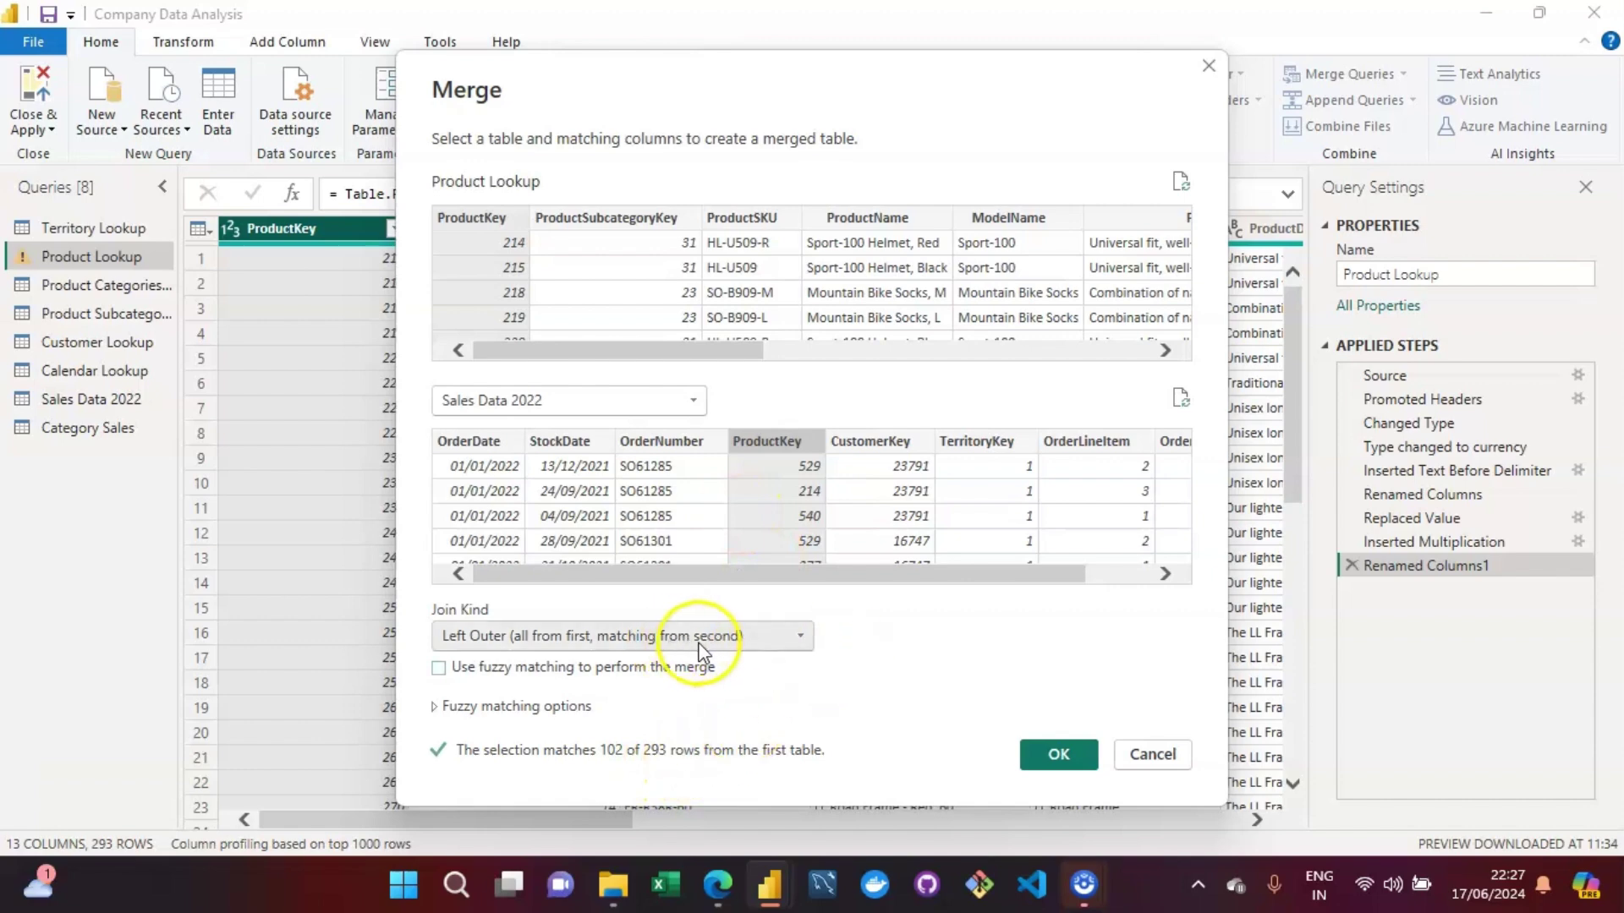
Review the available join kinds and complete the merge as Left Outer (all from first, matching from second) without fuzzy matching.
{"action": "left_click", "coordinate": [787, 639]}
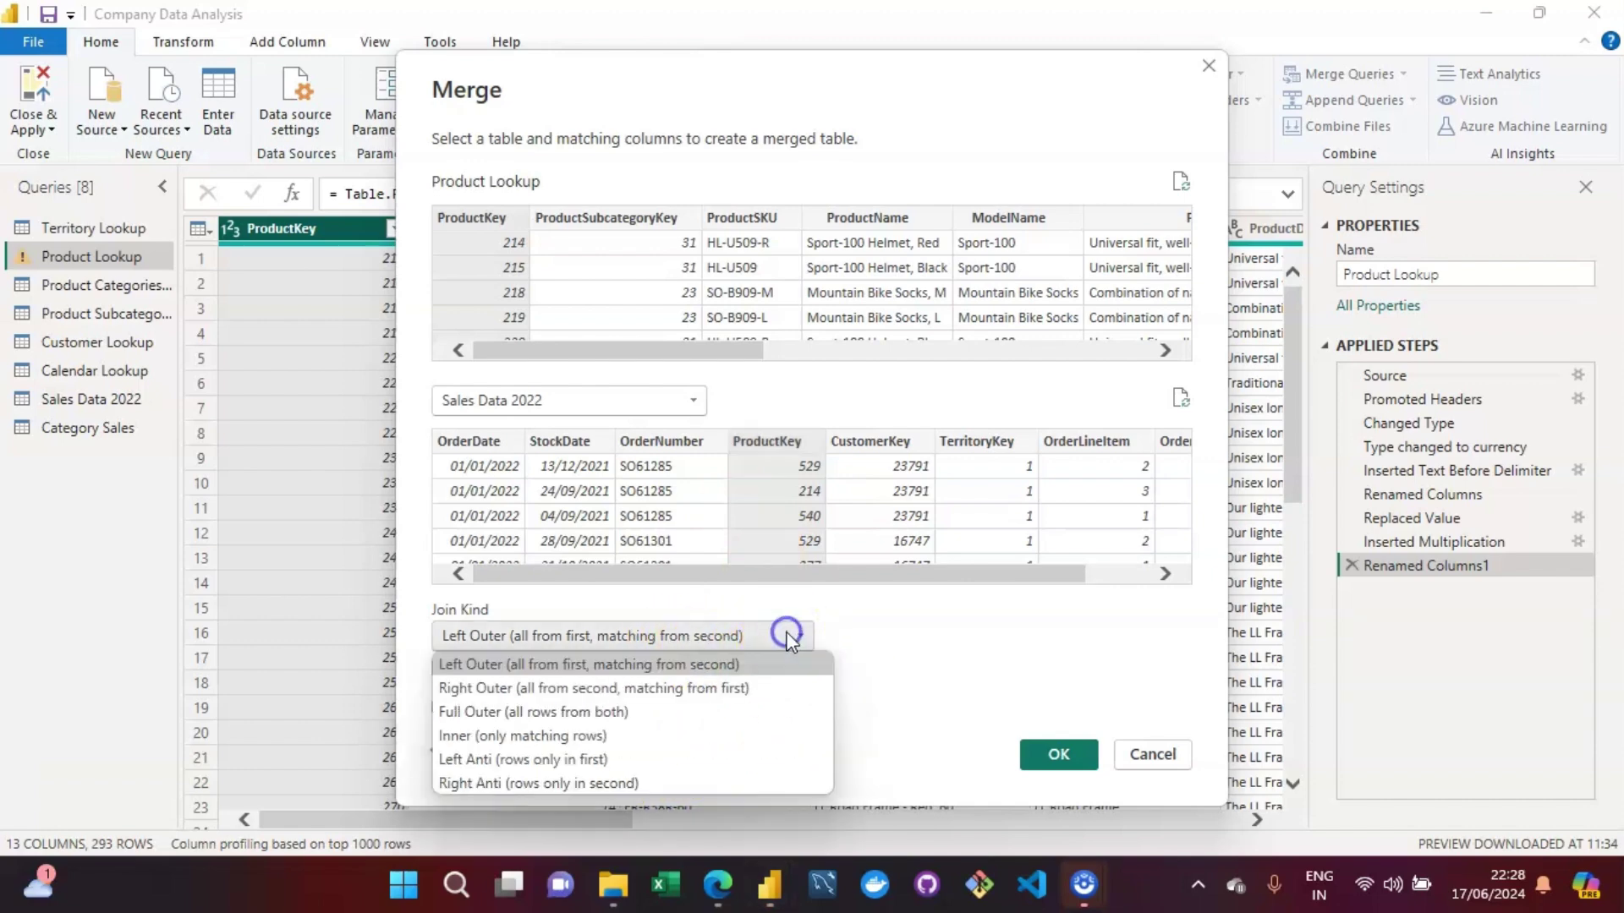
{"action": "left_click", "coordinate": [786, 638]}
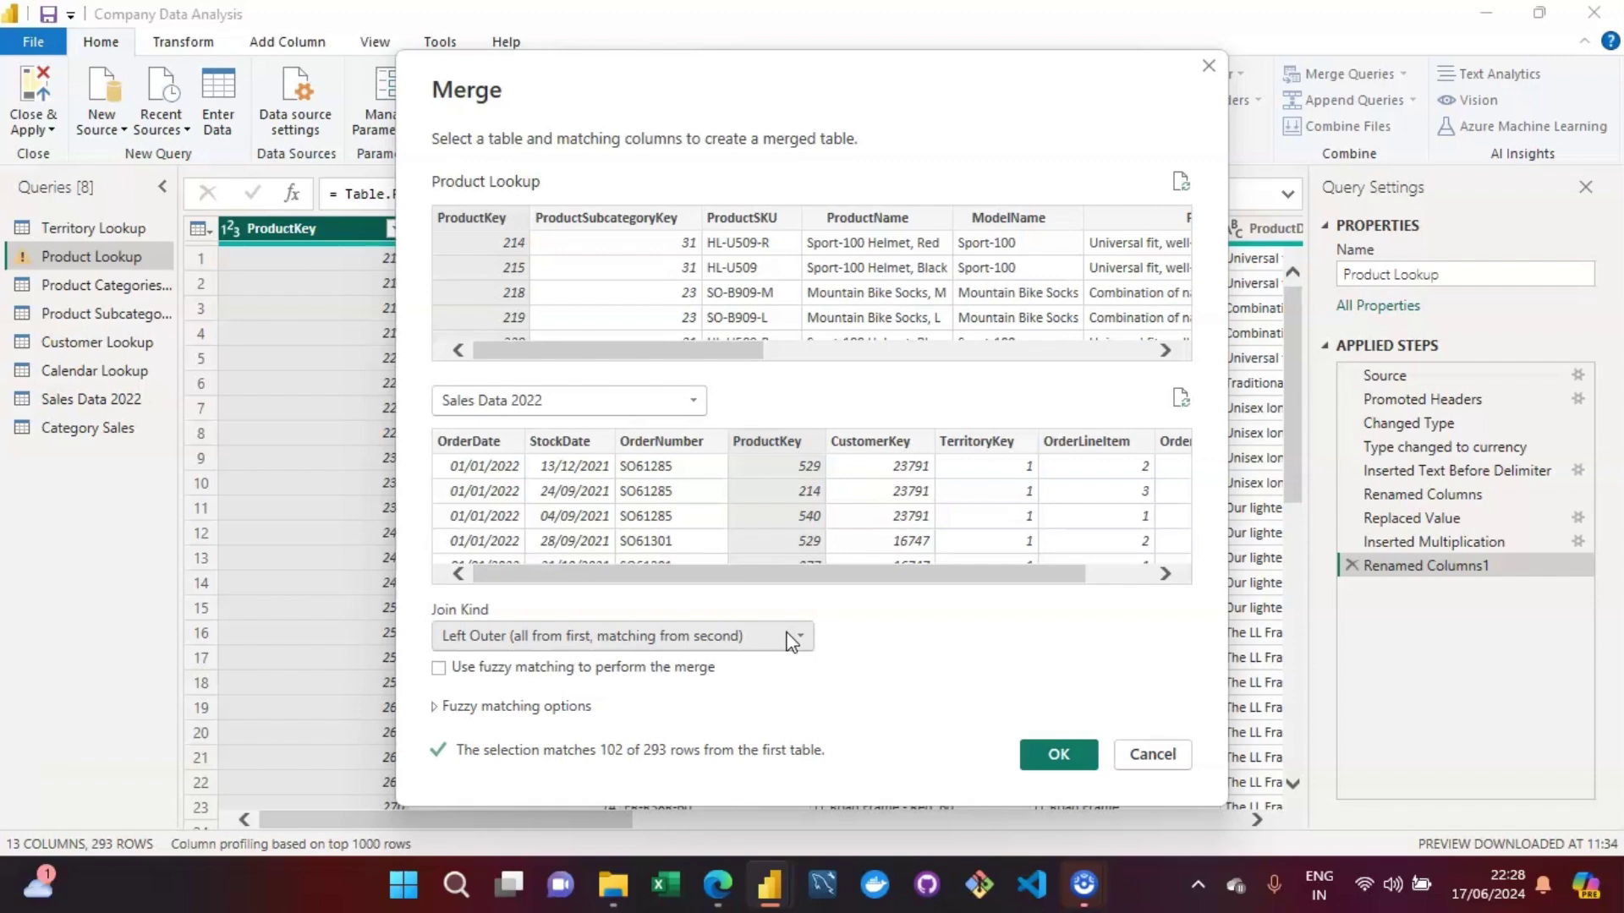
{"action": "left_click", "coordinate": [791, 639]}
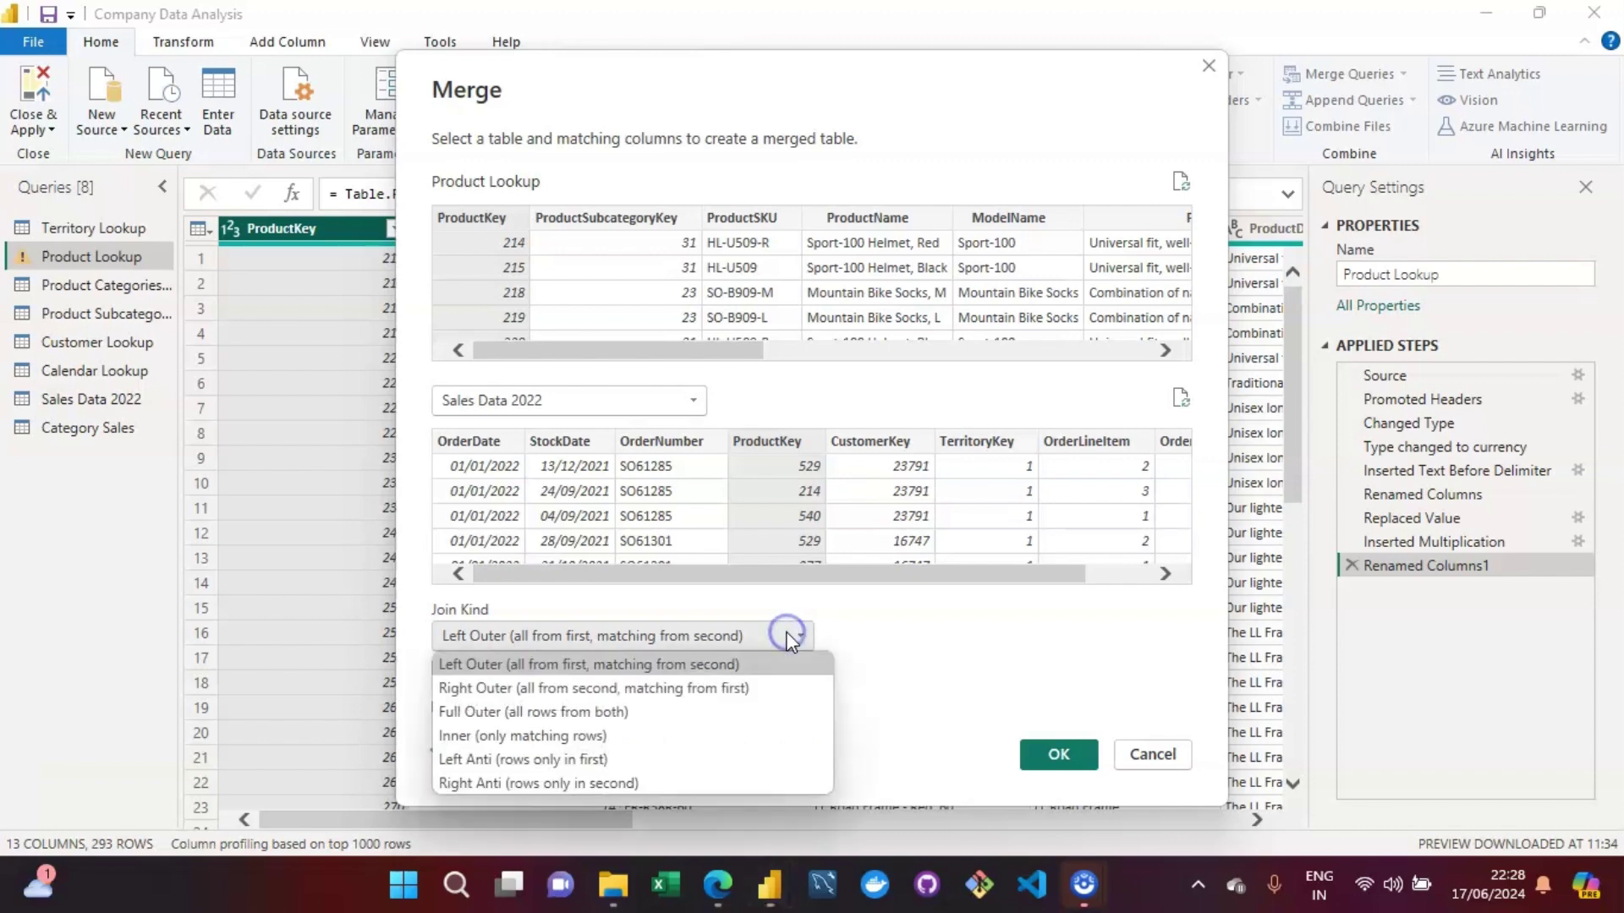
{"action": "left_click", "coordinate": [771, 638]}
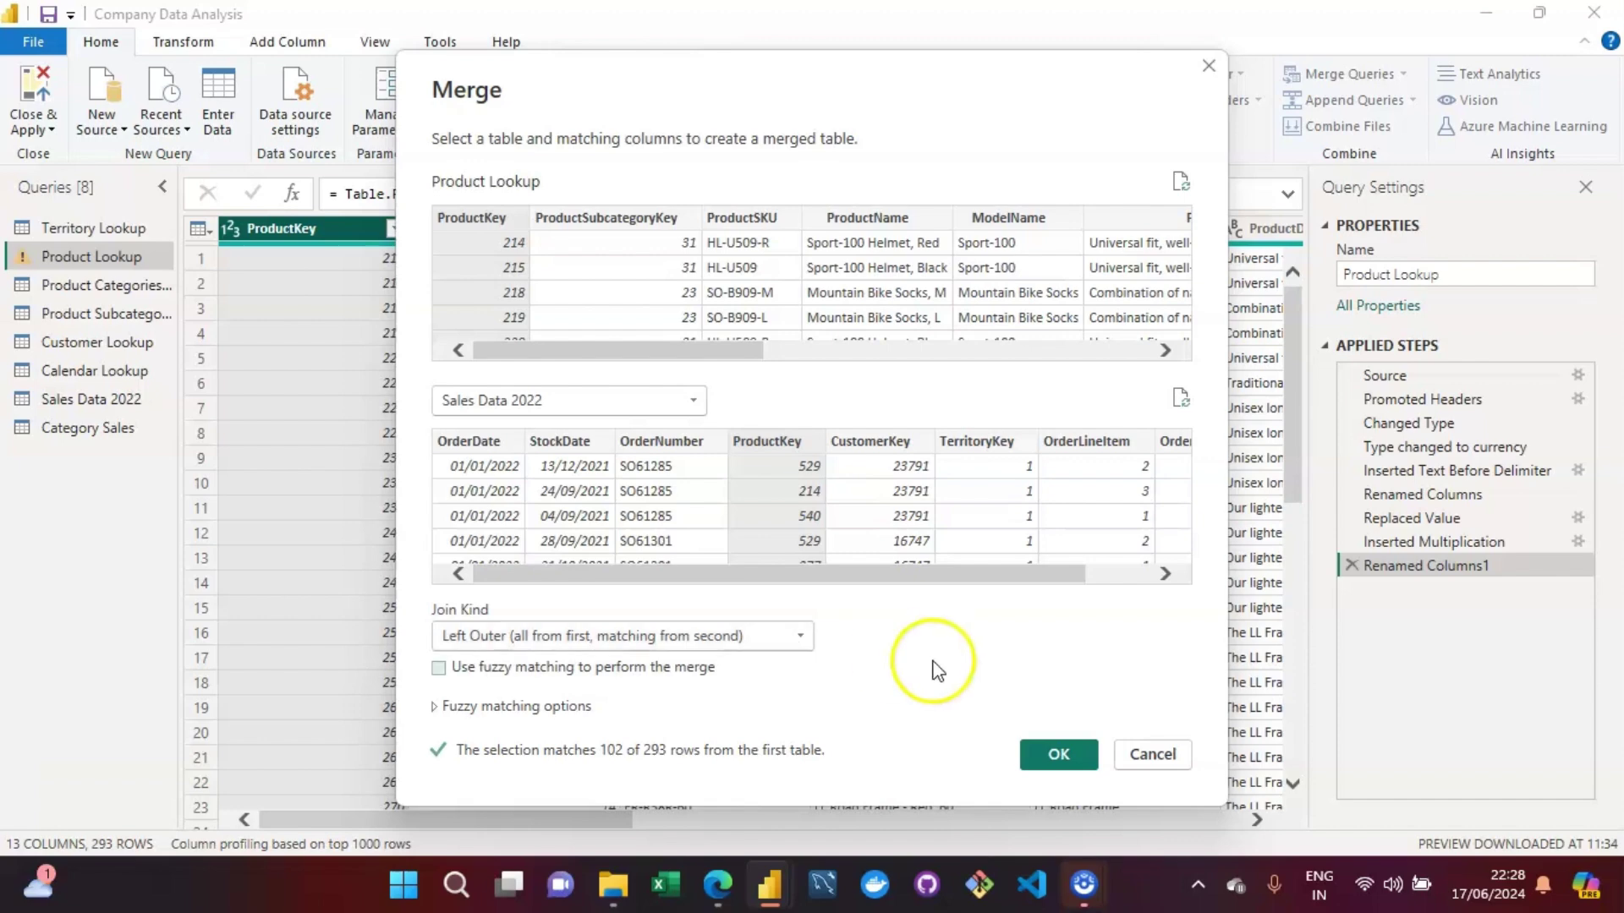
{"action": "left_click", "coordinate": [1006, 667]}
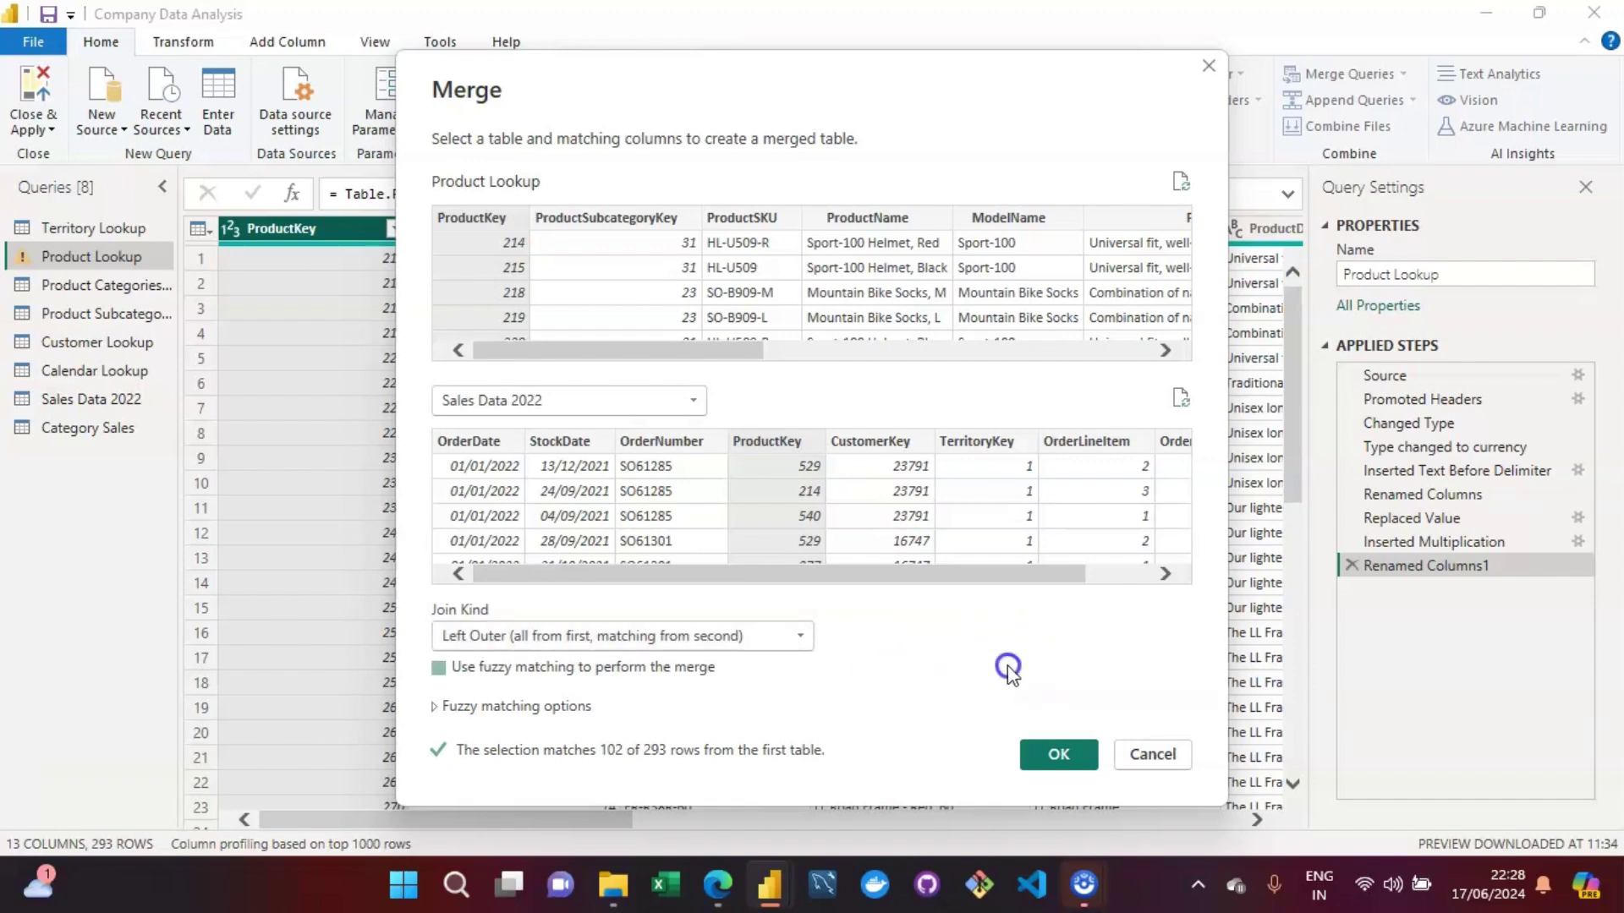
{"action": "left_click", "coordinate": [438, 668]}
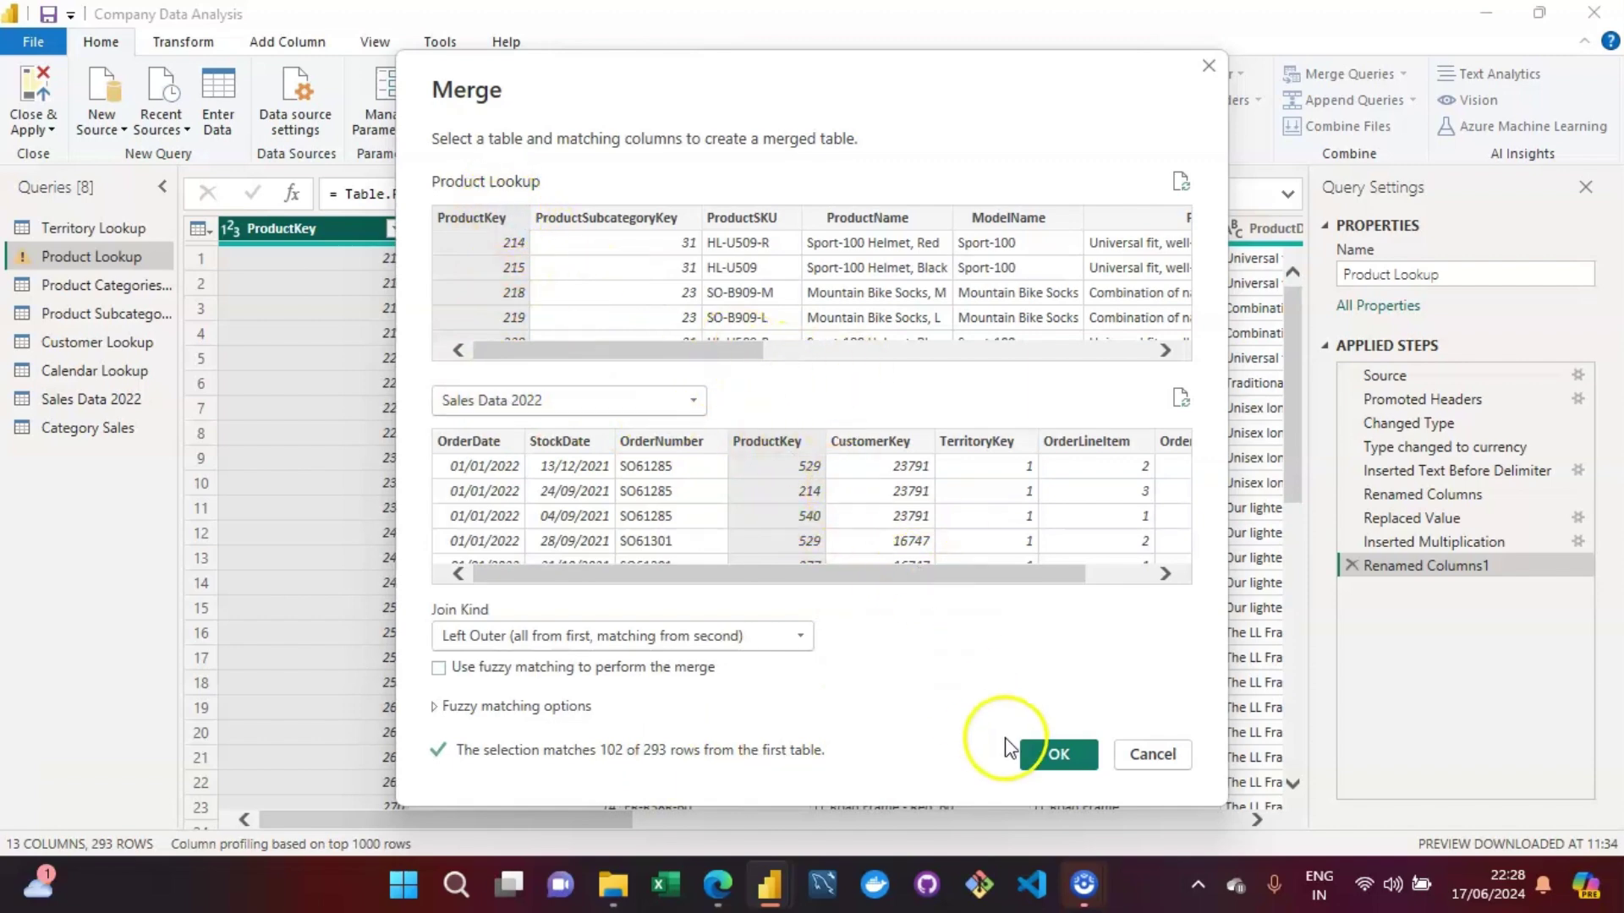
{"action": "left_click", "coordinate": [1069, 750]}
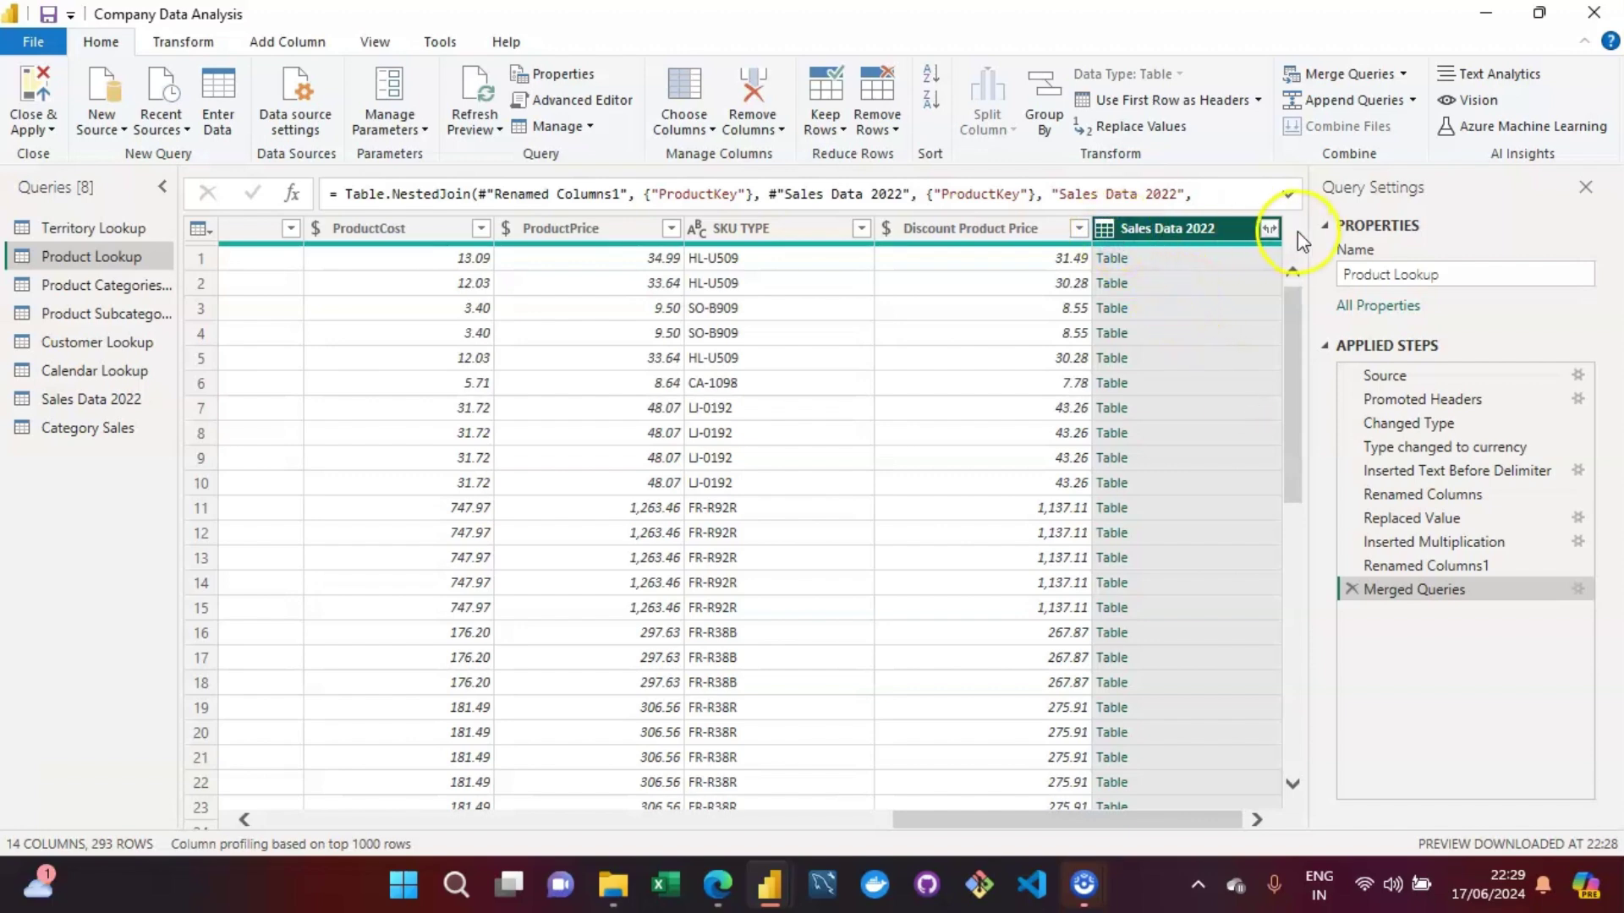
Expand the merged Sales Data 2022 column to only StockDate, ProductKey and OrderQuantity, keeping the original column name as prefix.
{"action": "left_click", "coordinate": [1269, 228]}
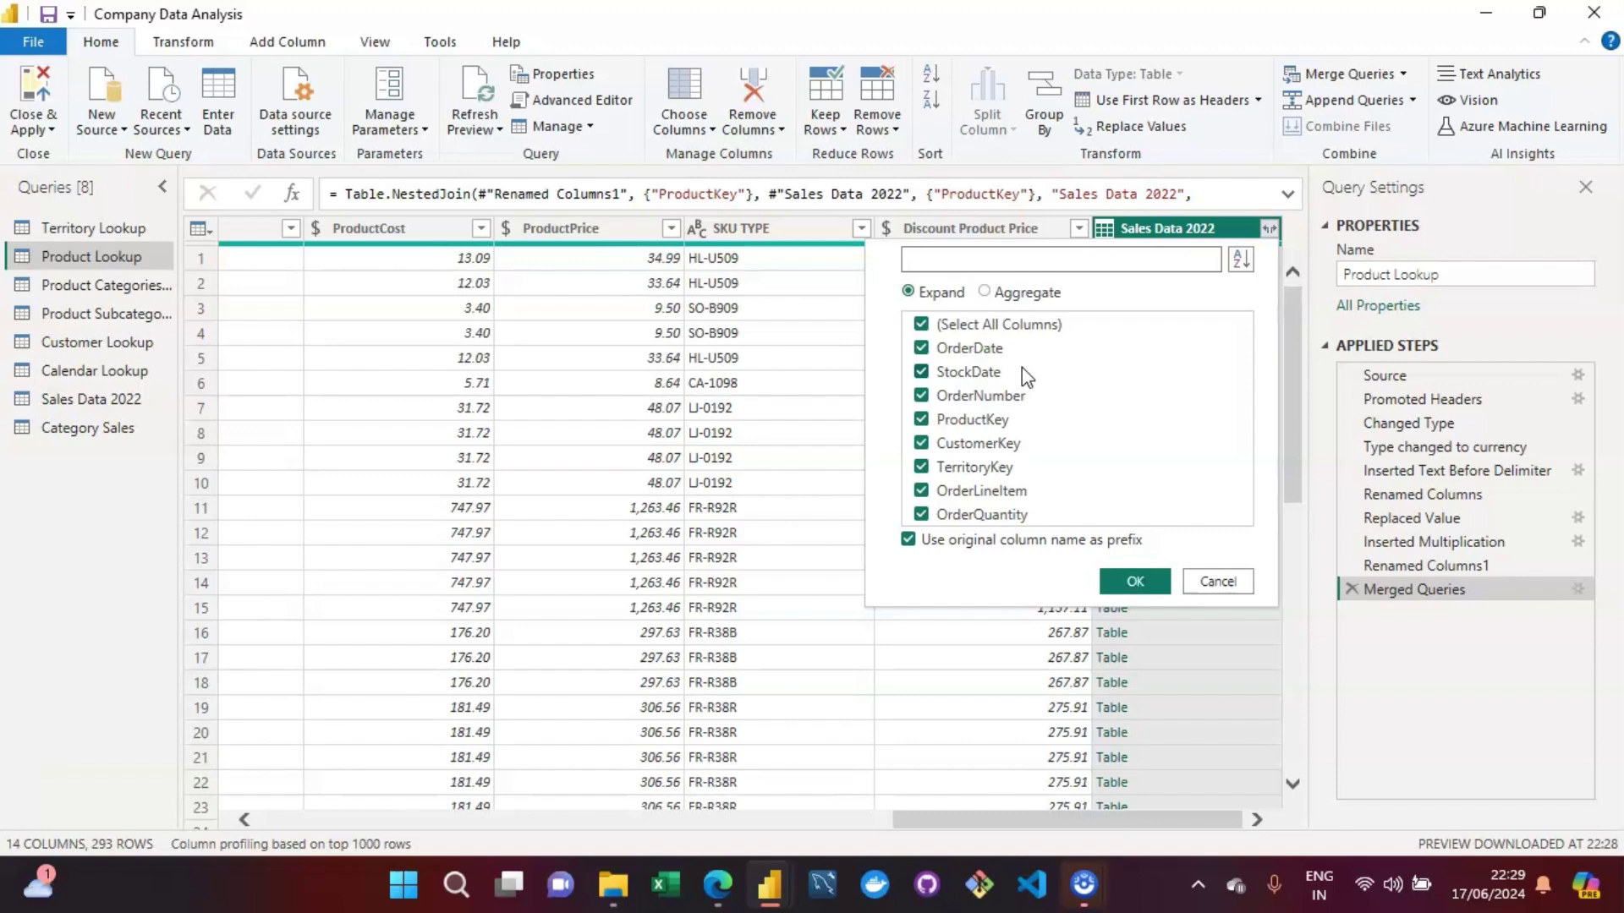
{"action": "left_click", "coordinate": [928, 329]}
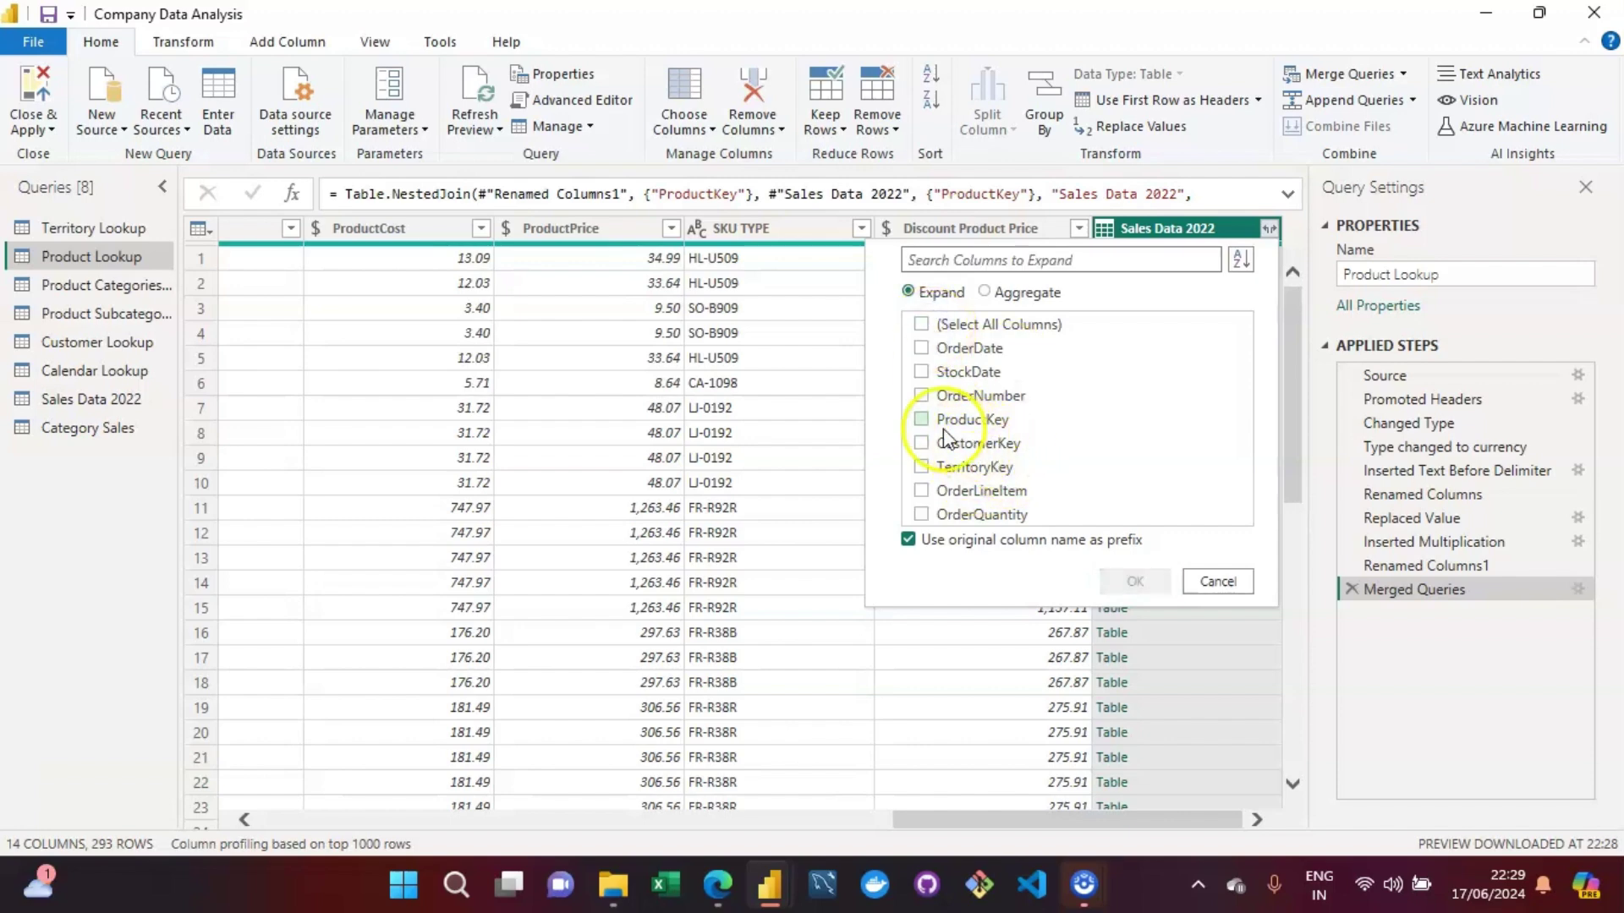
{"action": "left_click", "coordinate": [921, 420]}
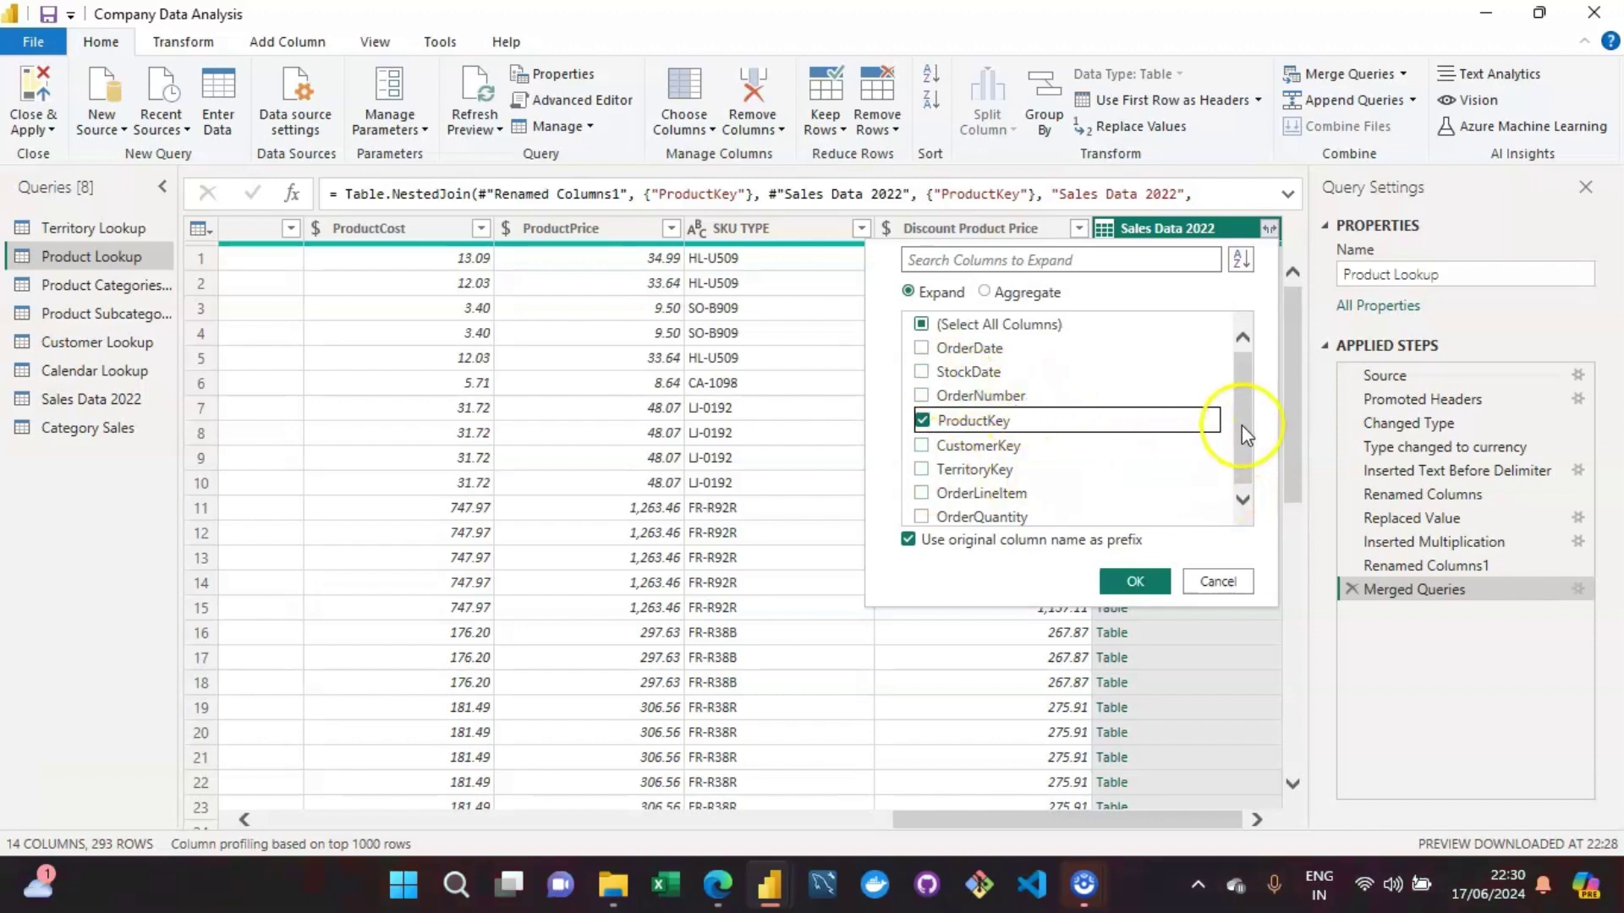
{"action": "left_click", "coordinate": [924, 515]}
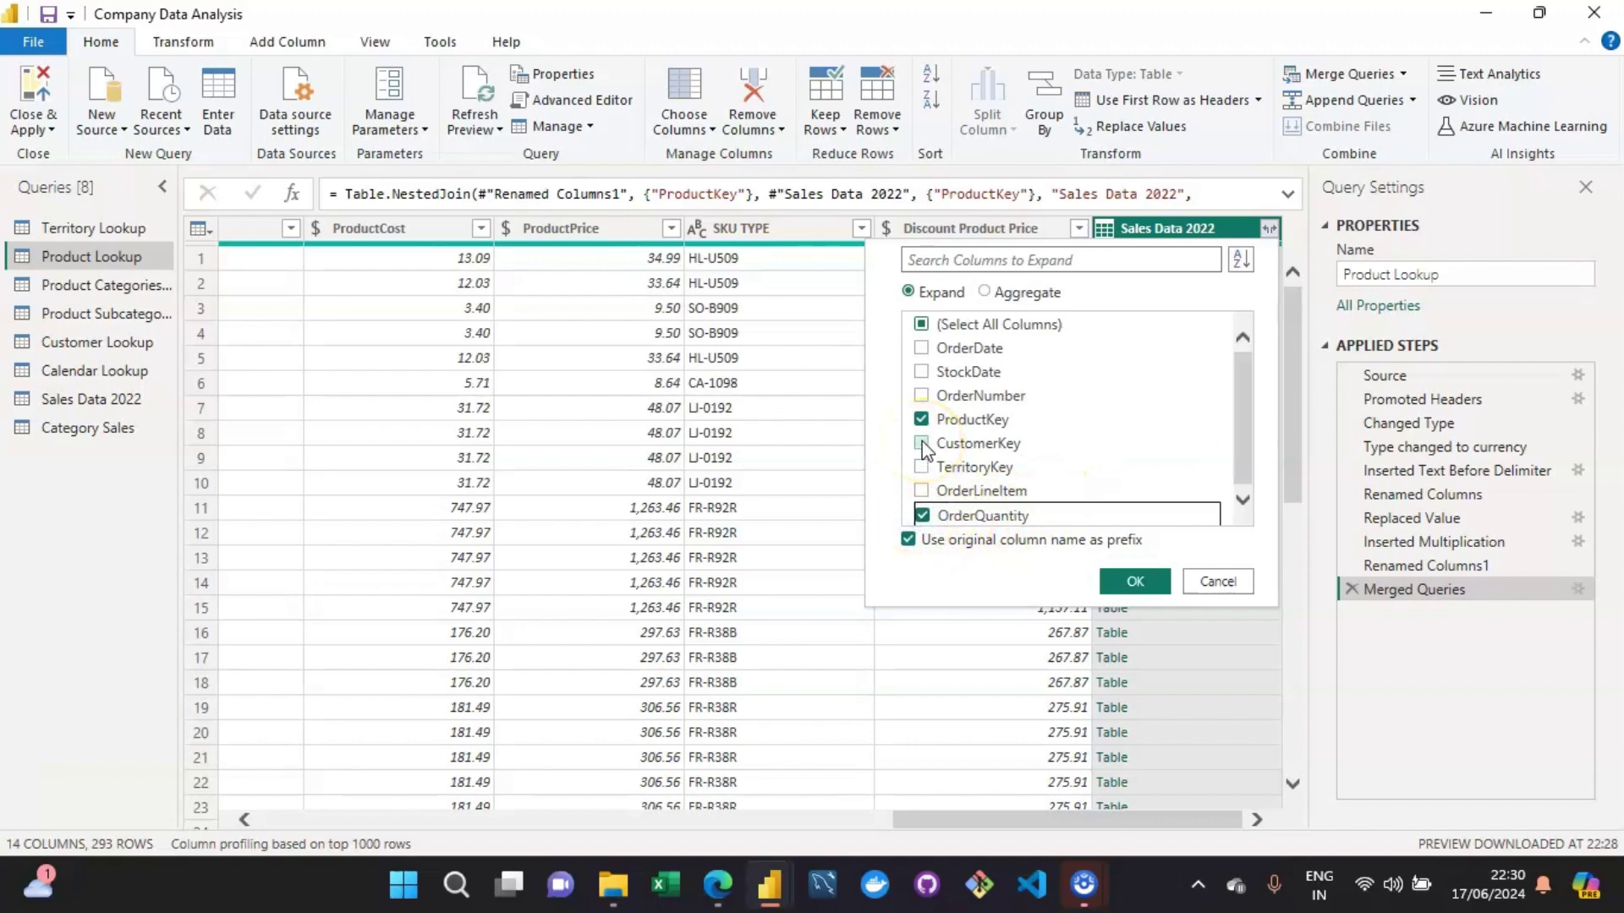
{"action": "left_click", "coordinate": [921, 374]}
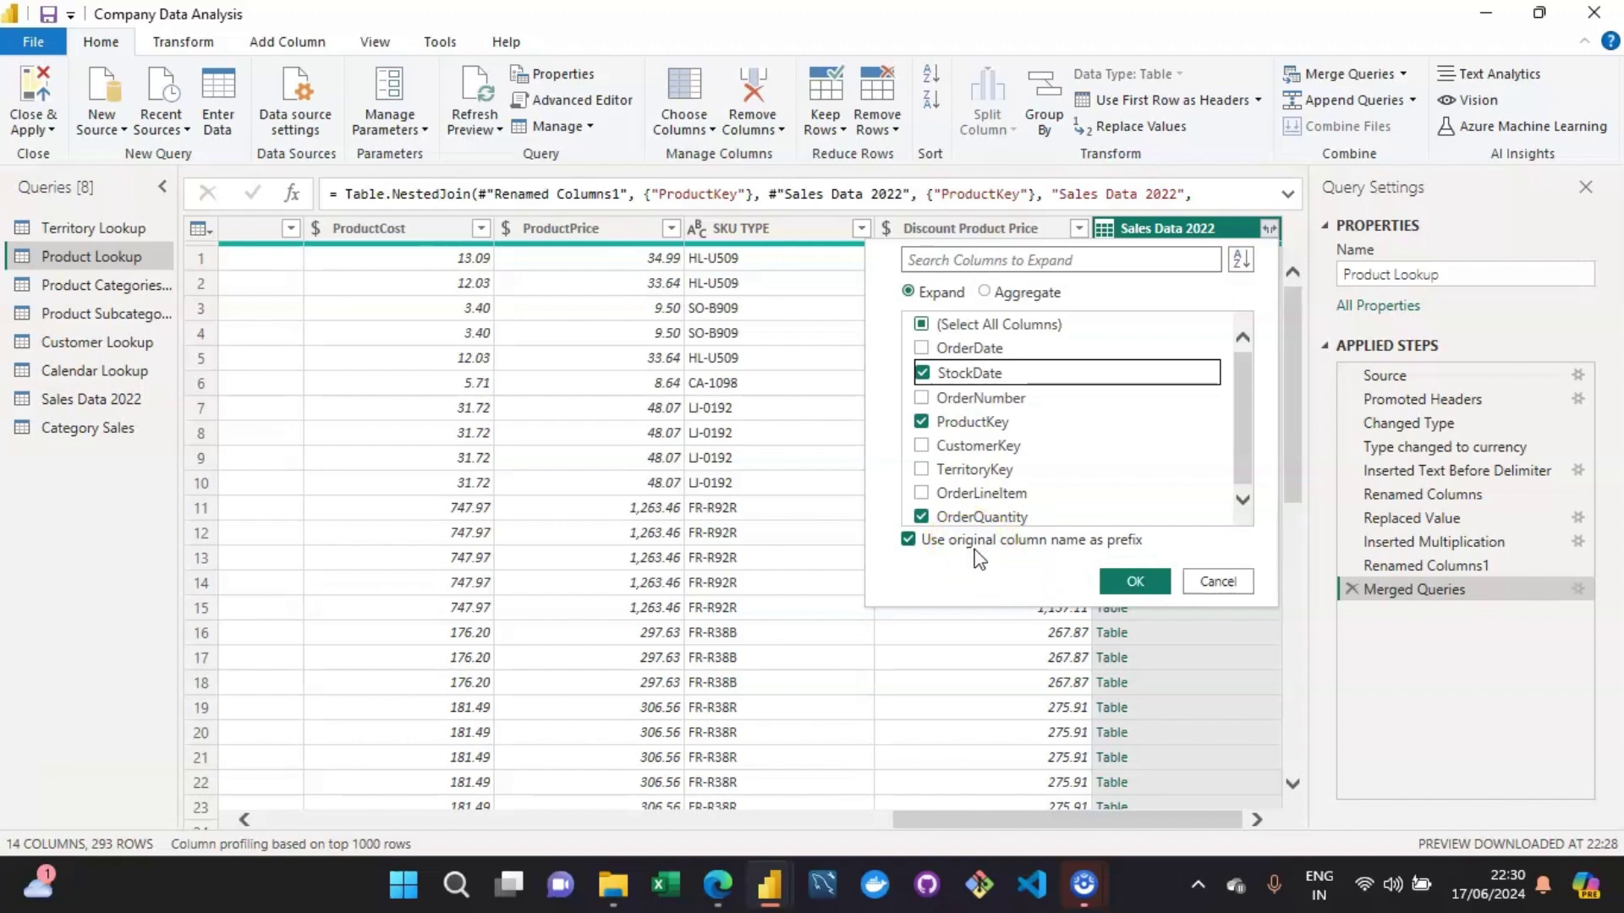
{"action": "left_click", "coordinate": [1135, 582]}
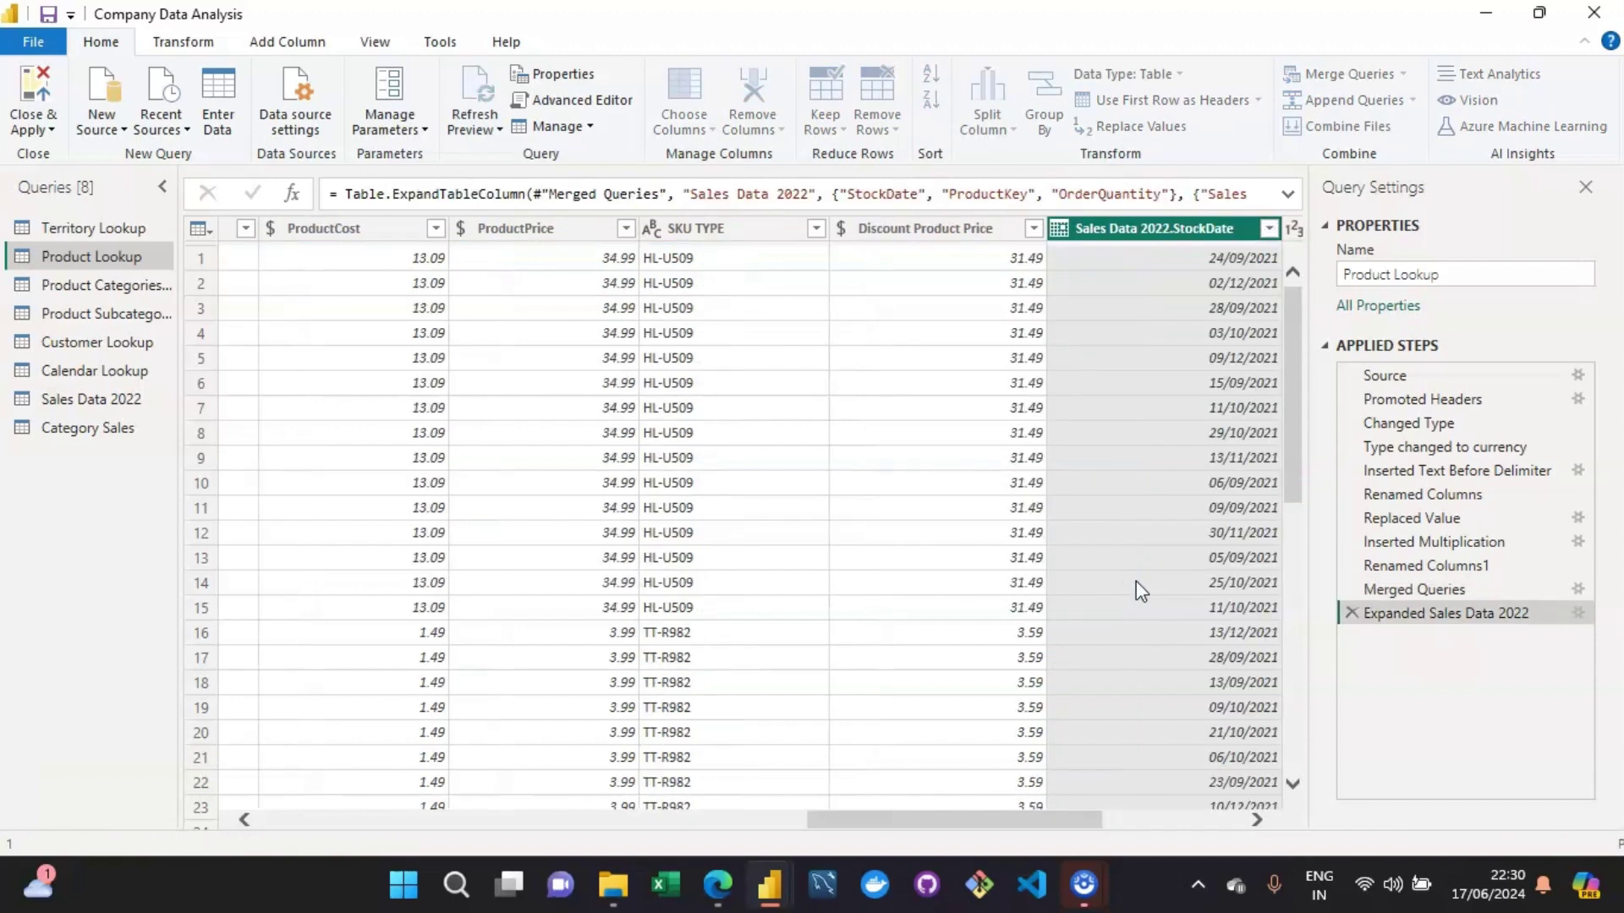
Examine the expanded StockDate, ProductKey and OrderQuantity columns in the merged Product Lookup table.
{"action": "left_click_drag", "start_coordinate": [871, 822], "coordinate": [1182, 790]}
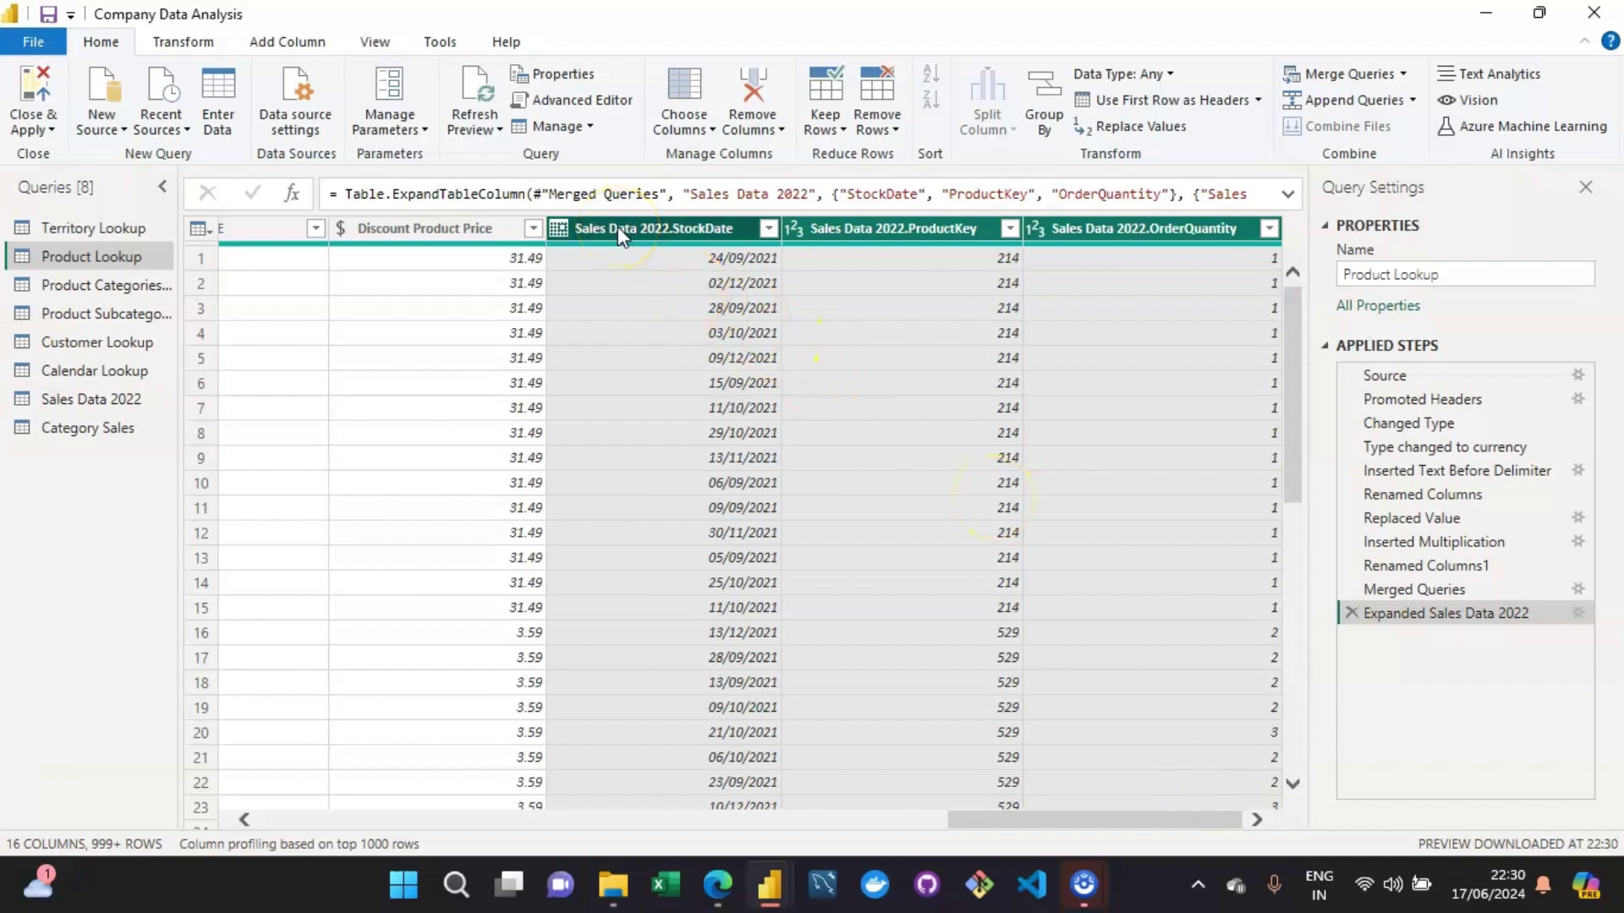
{"action": "left_click", "coordinate": [636, 249]}
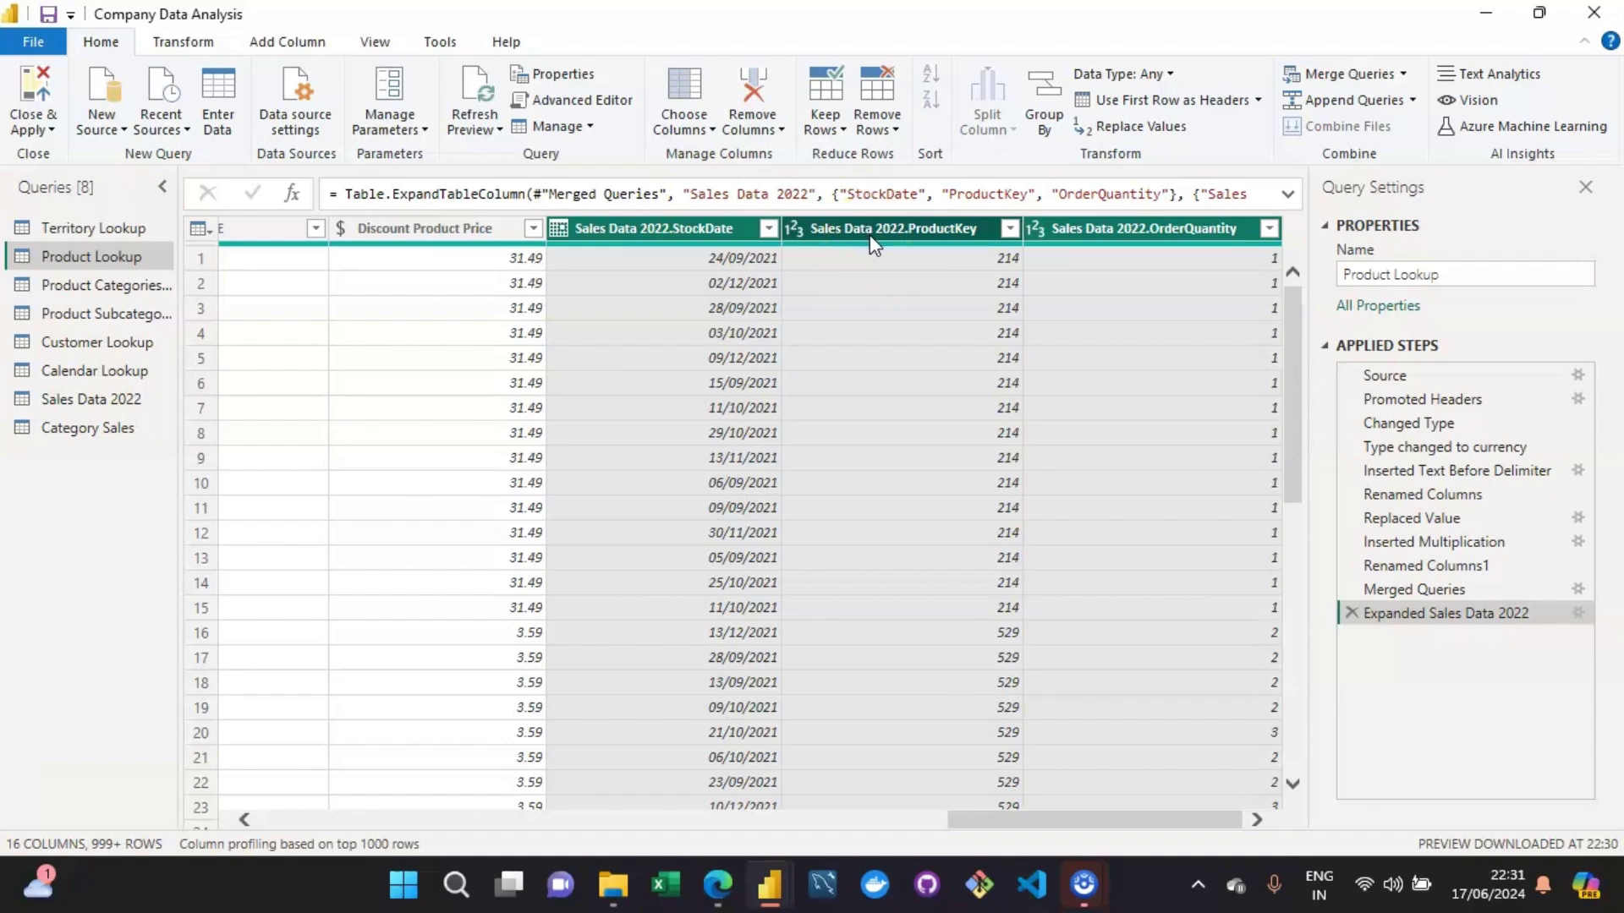
{"action": "left_click", "coordinate": [727, 310]}
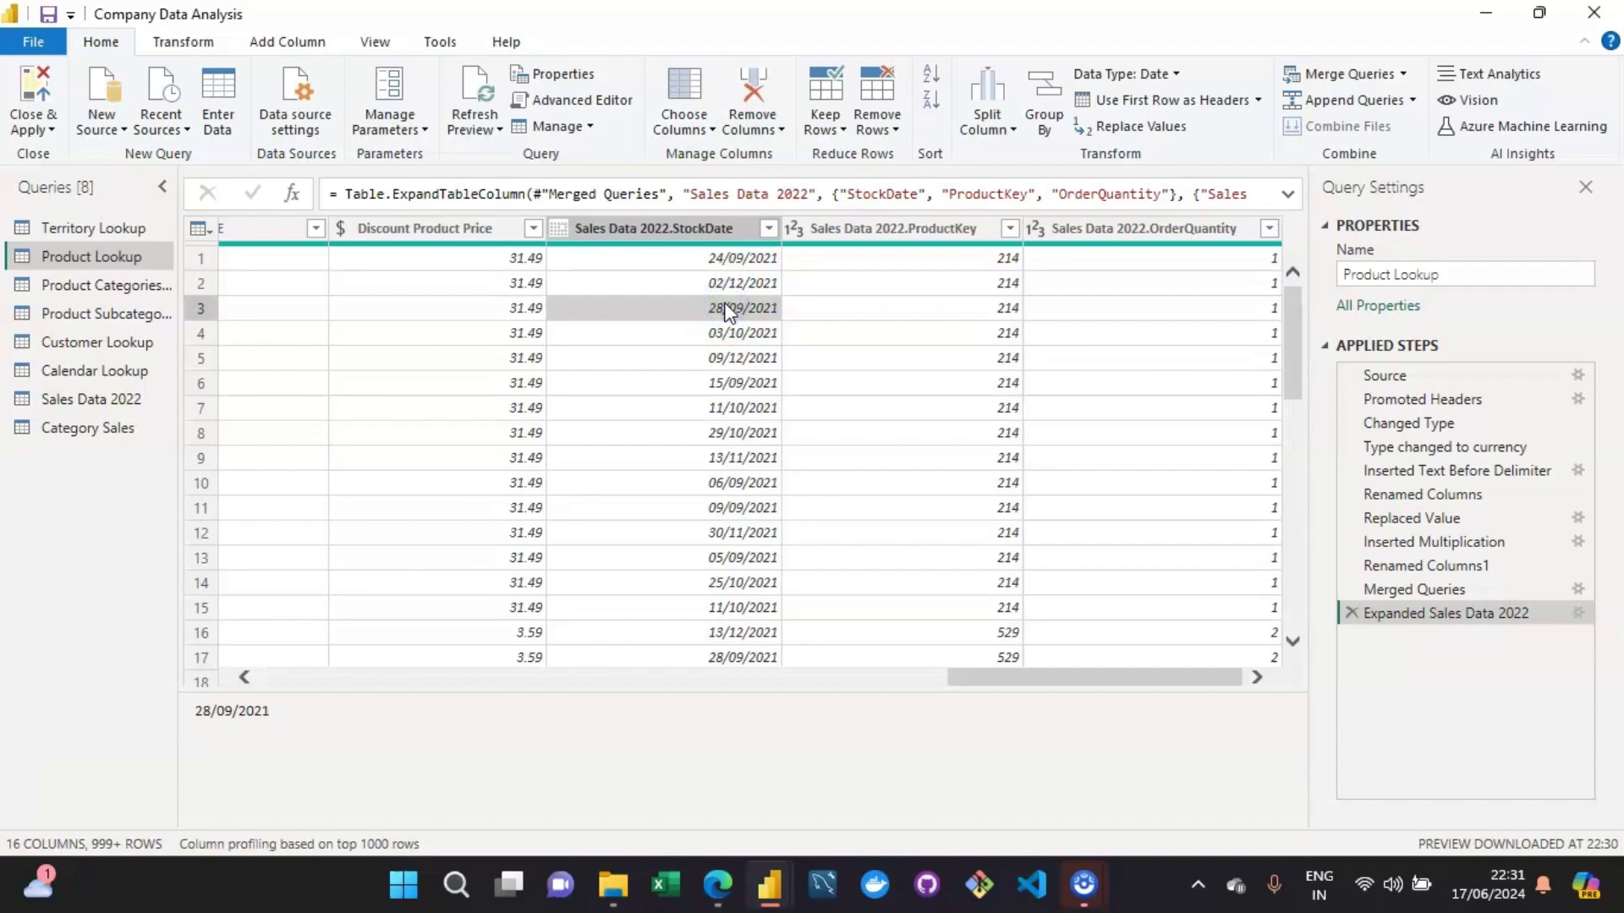
{"action": "key", "text": "Left"}
{"action": "key", "text": "Up"}
{"action": "key", "text": "Up"}
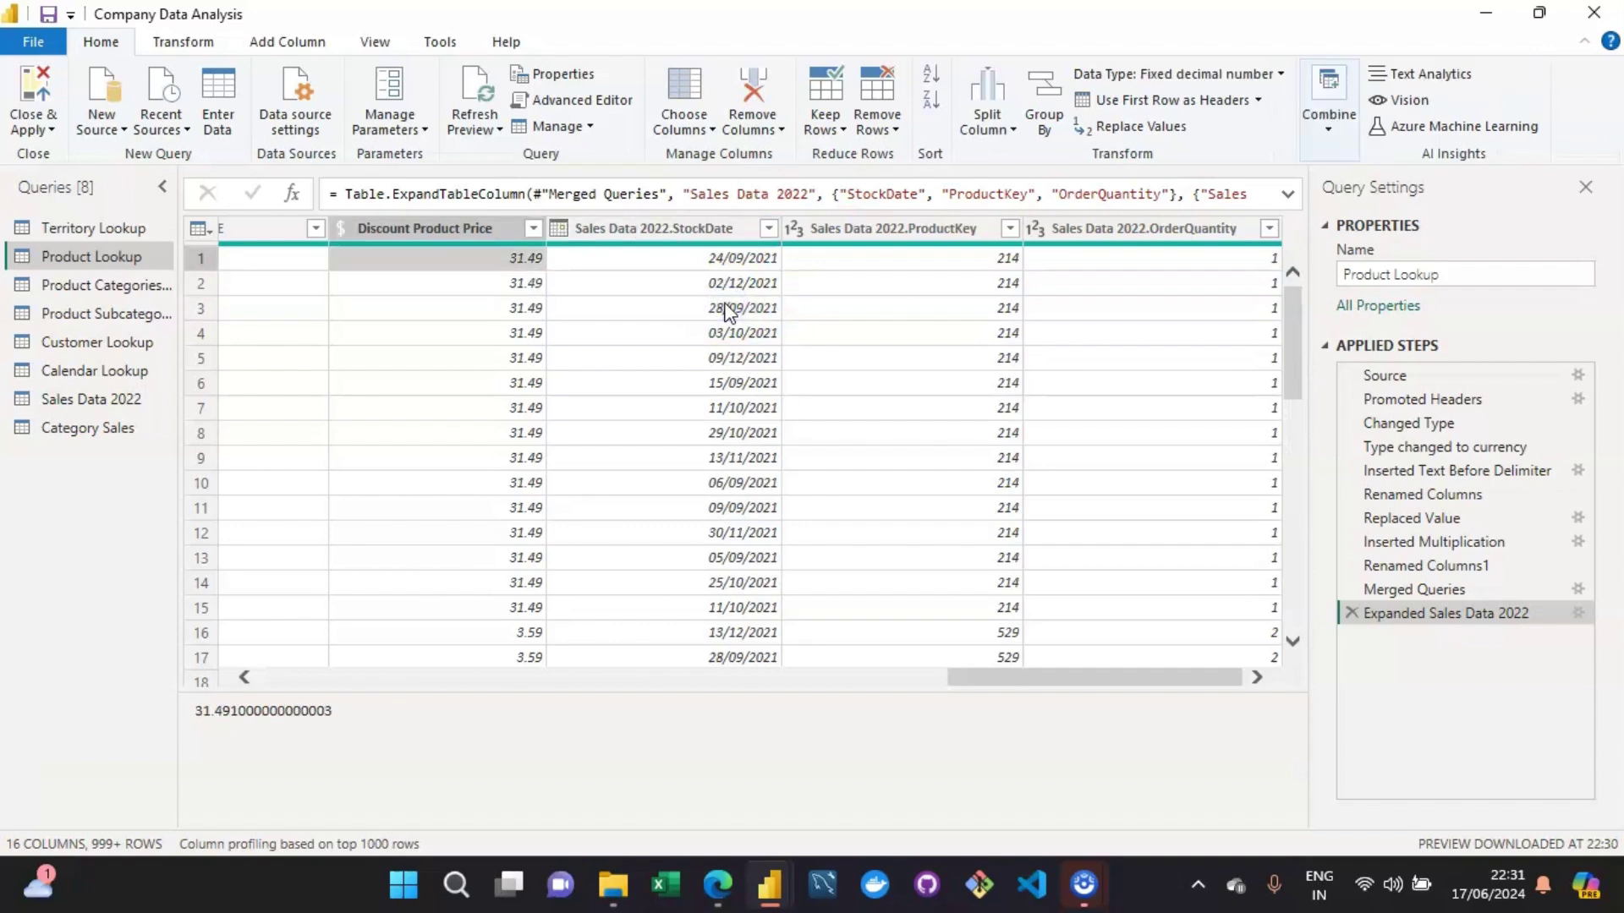
{"action": "key", "text": "Right"}
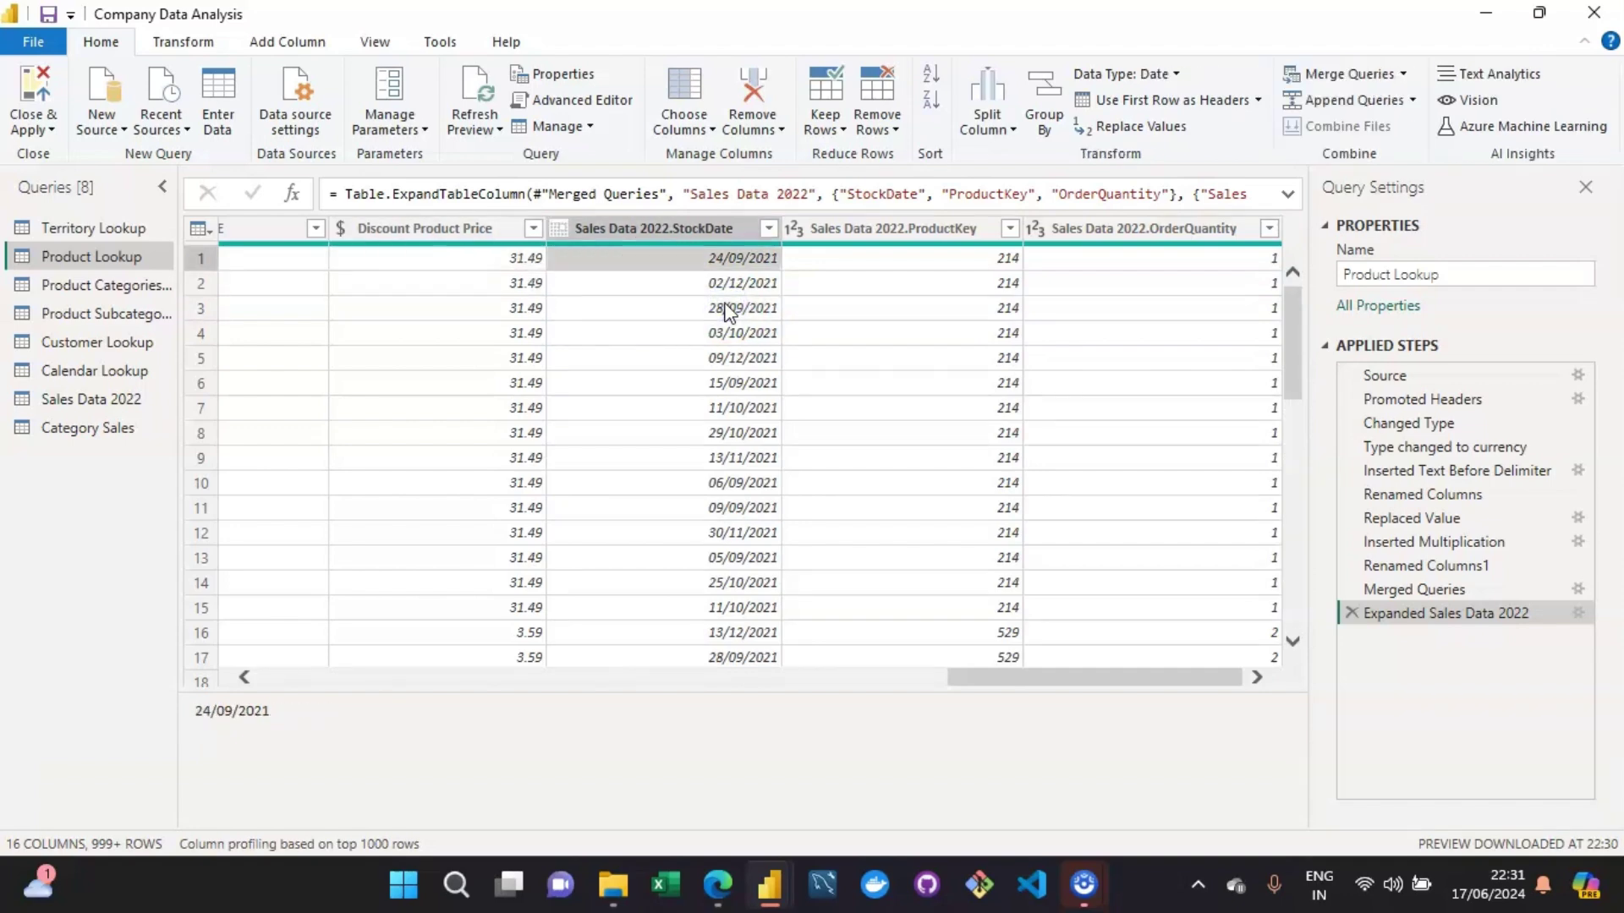
{"action": "left_click", "coordinate": [660, 335]}
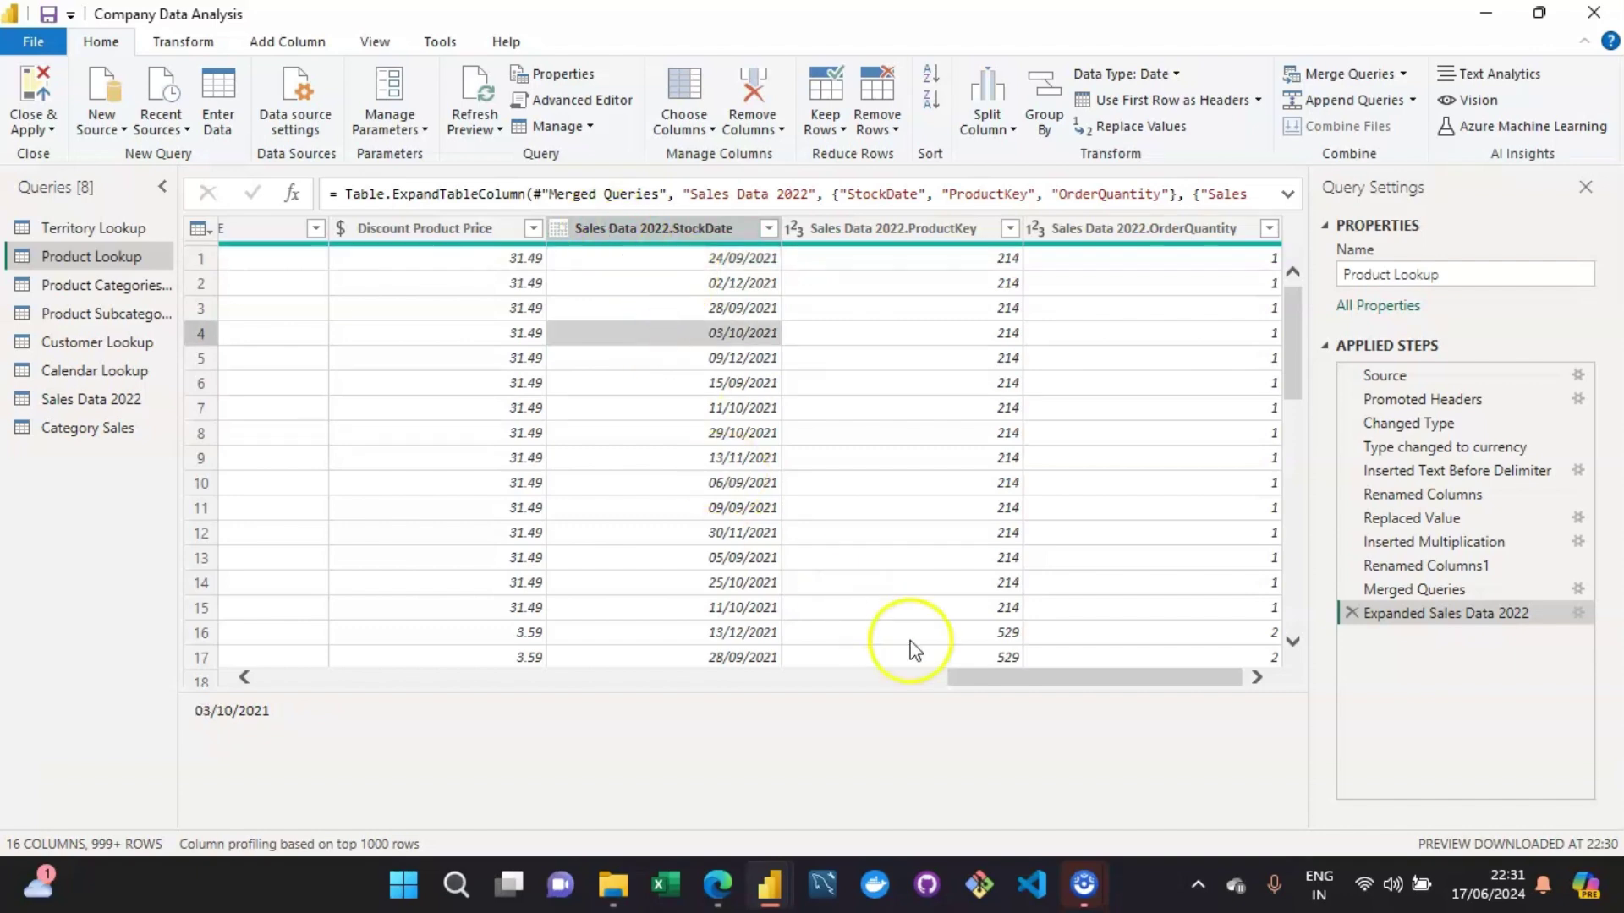
{"action": "left_click", "coordinate": [1000, 674]}
{"action": "left_click_drag", "start_coordinate": [1015, 673], "coordinate": [1078, 652]}
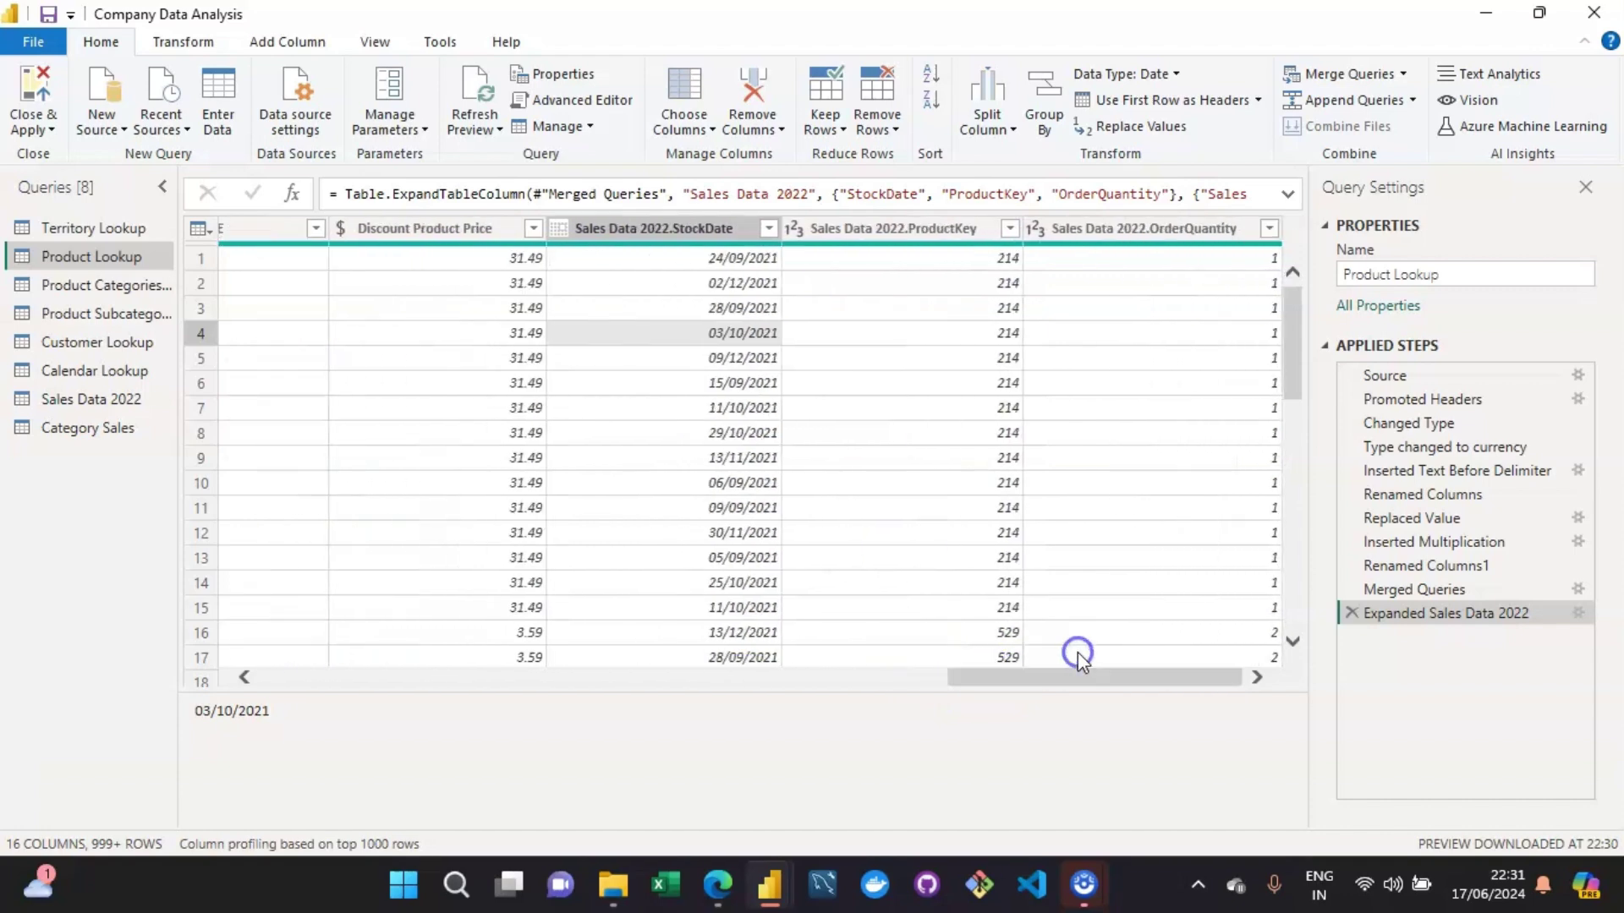
Review the fourth row of the merged table column by column, from OrderQuantity back to ProductSize.
{"action": "left_click", "coordinate": [1057, 333]}
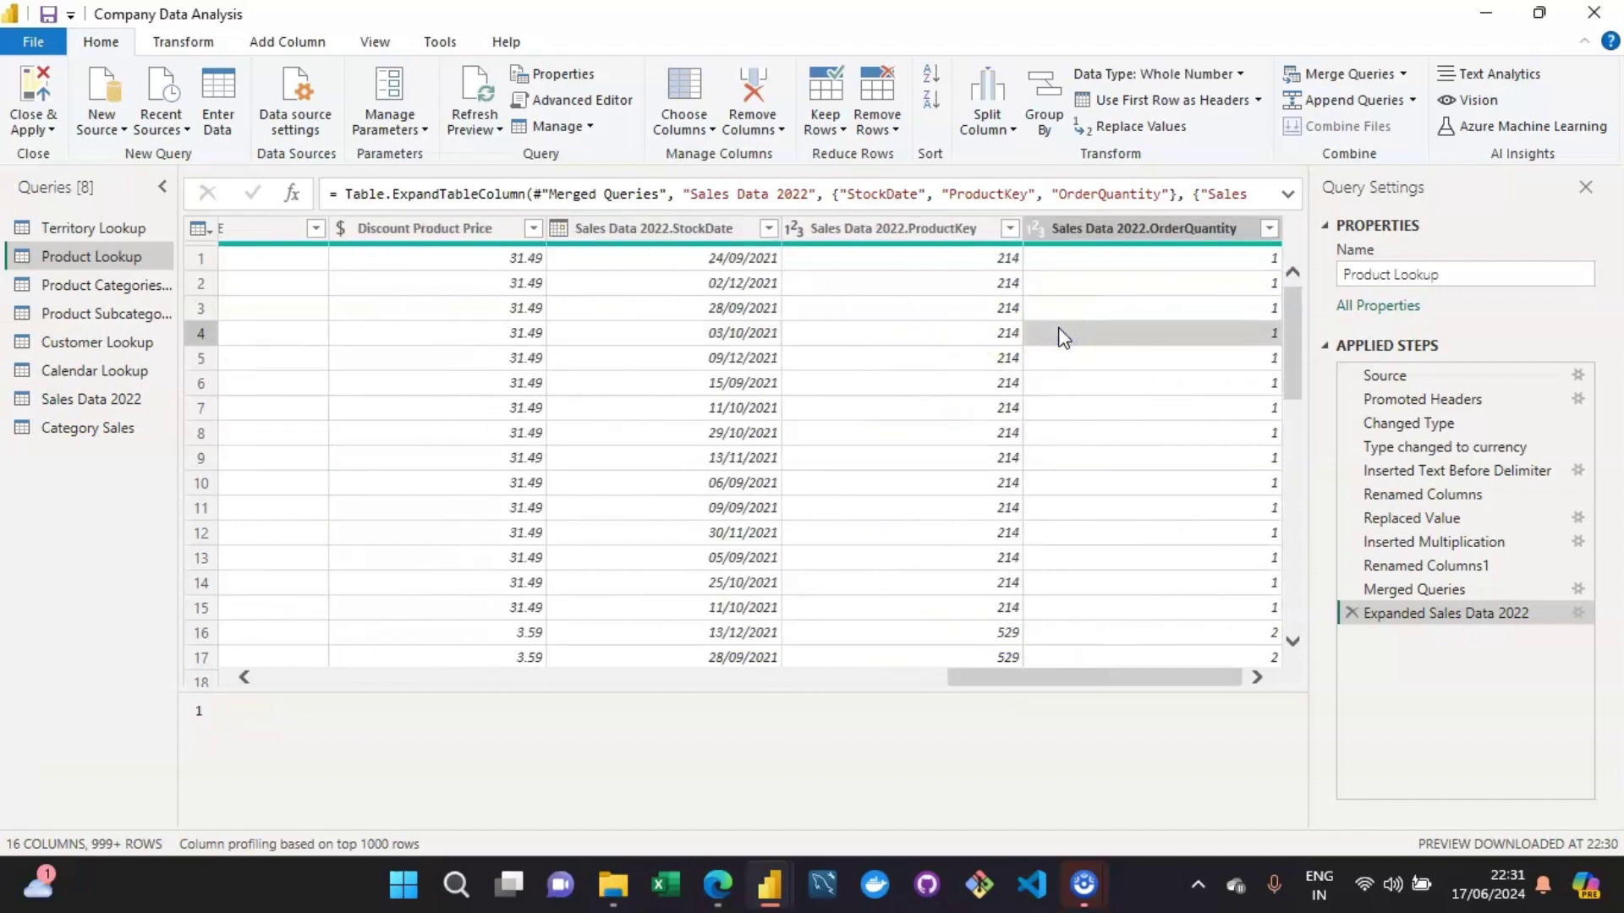
{"action": "key", "text": "Left"}
{"action": "key", "text": "Left"}
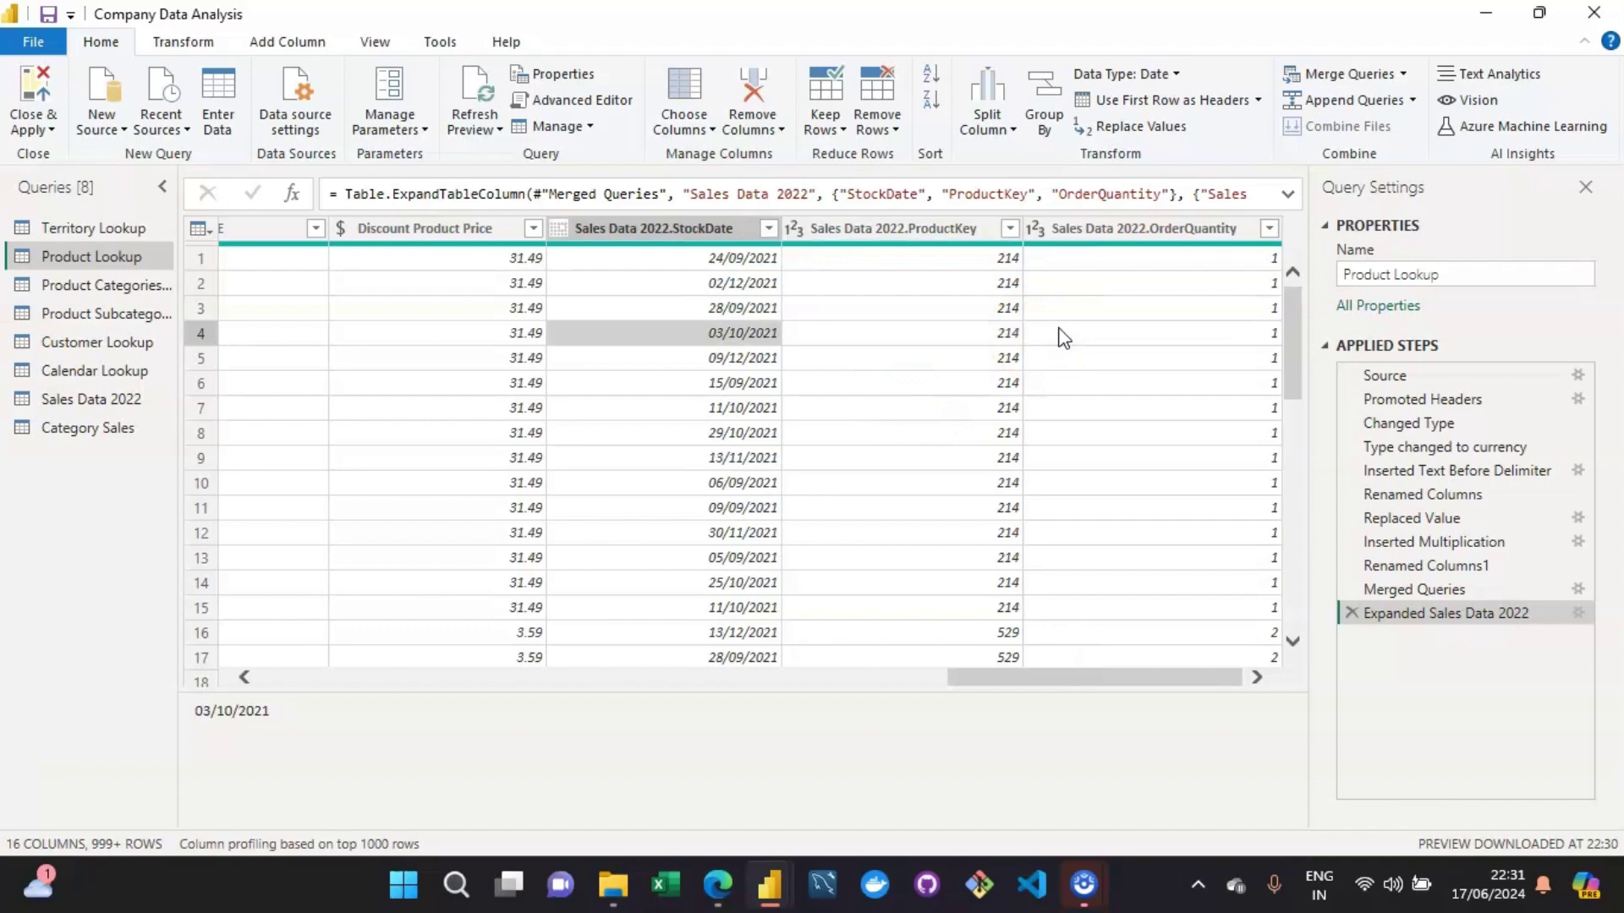
{"action": "key", "text": "Left"}
{"action": "key", "text": "Left"}
{"action": "key", "text": "Left"}
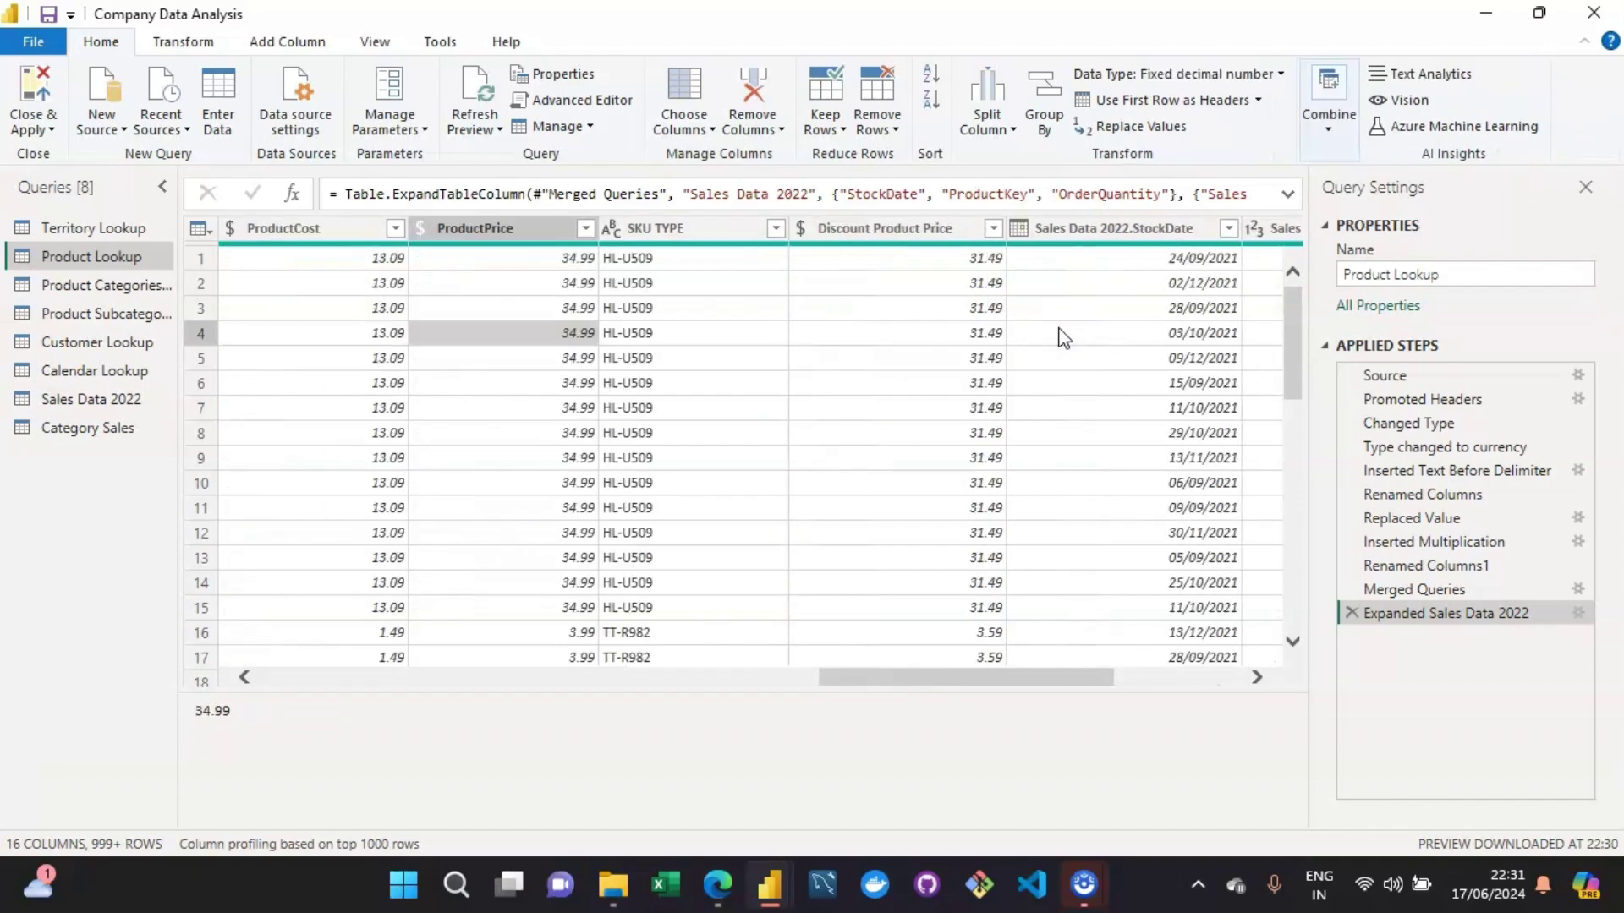
{"action": "key", "text": "Left"}
{"action": "key", "text": "Left"}
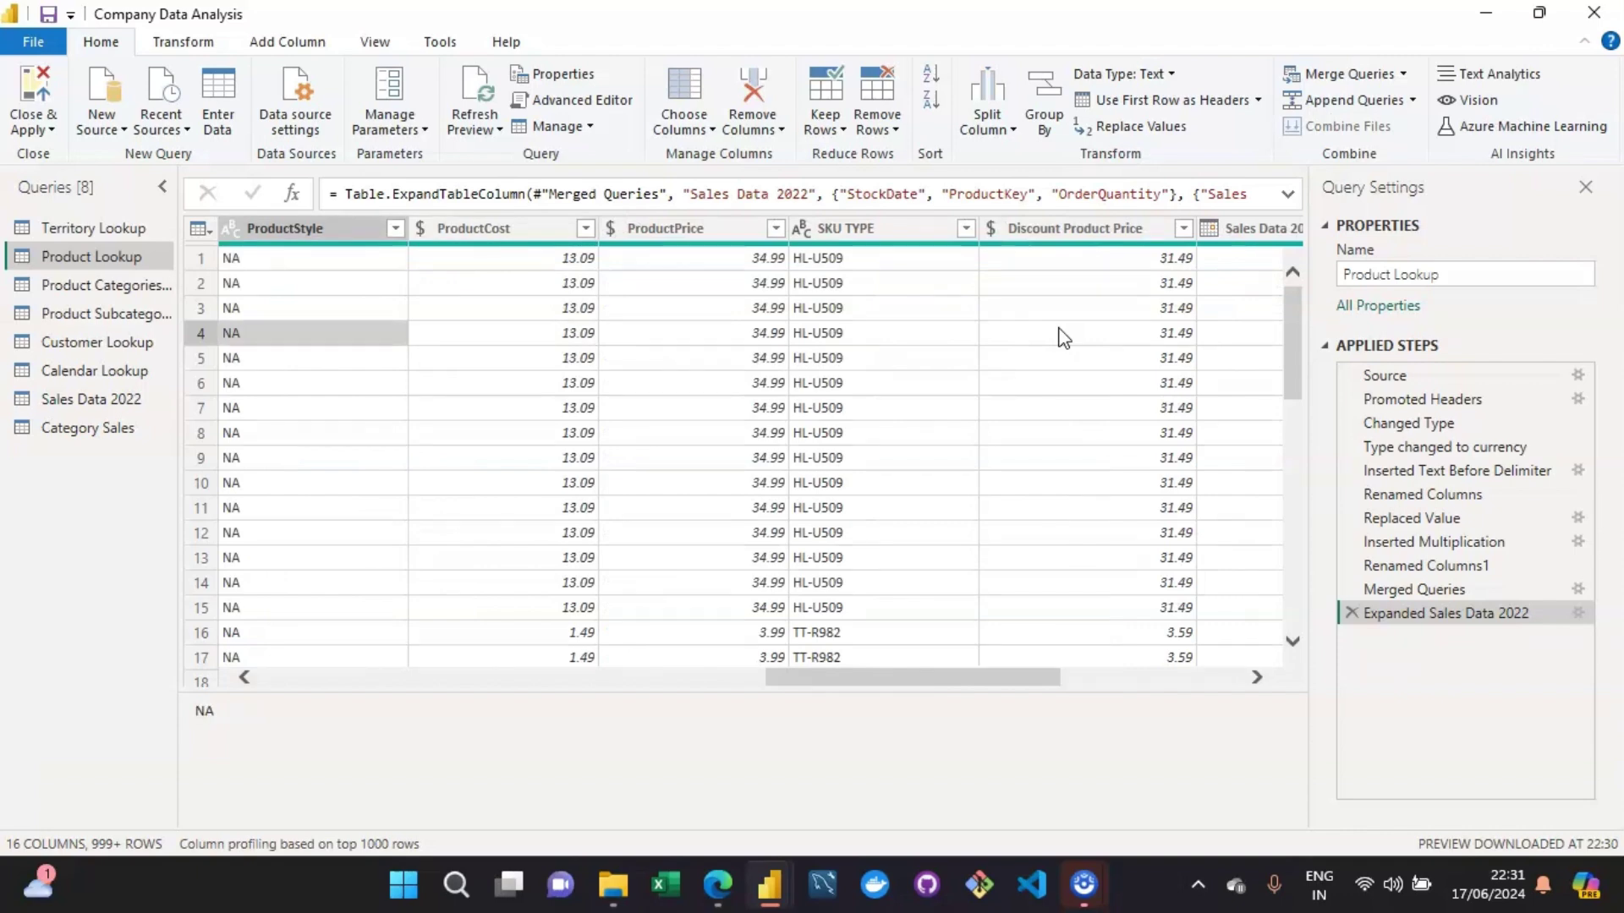
{"action": "key", "text": "Left"}
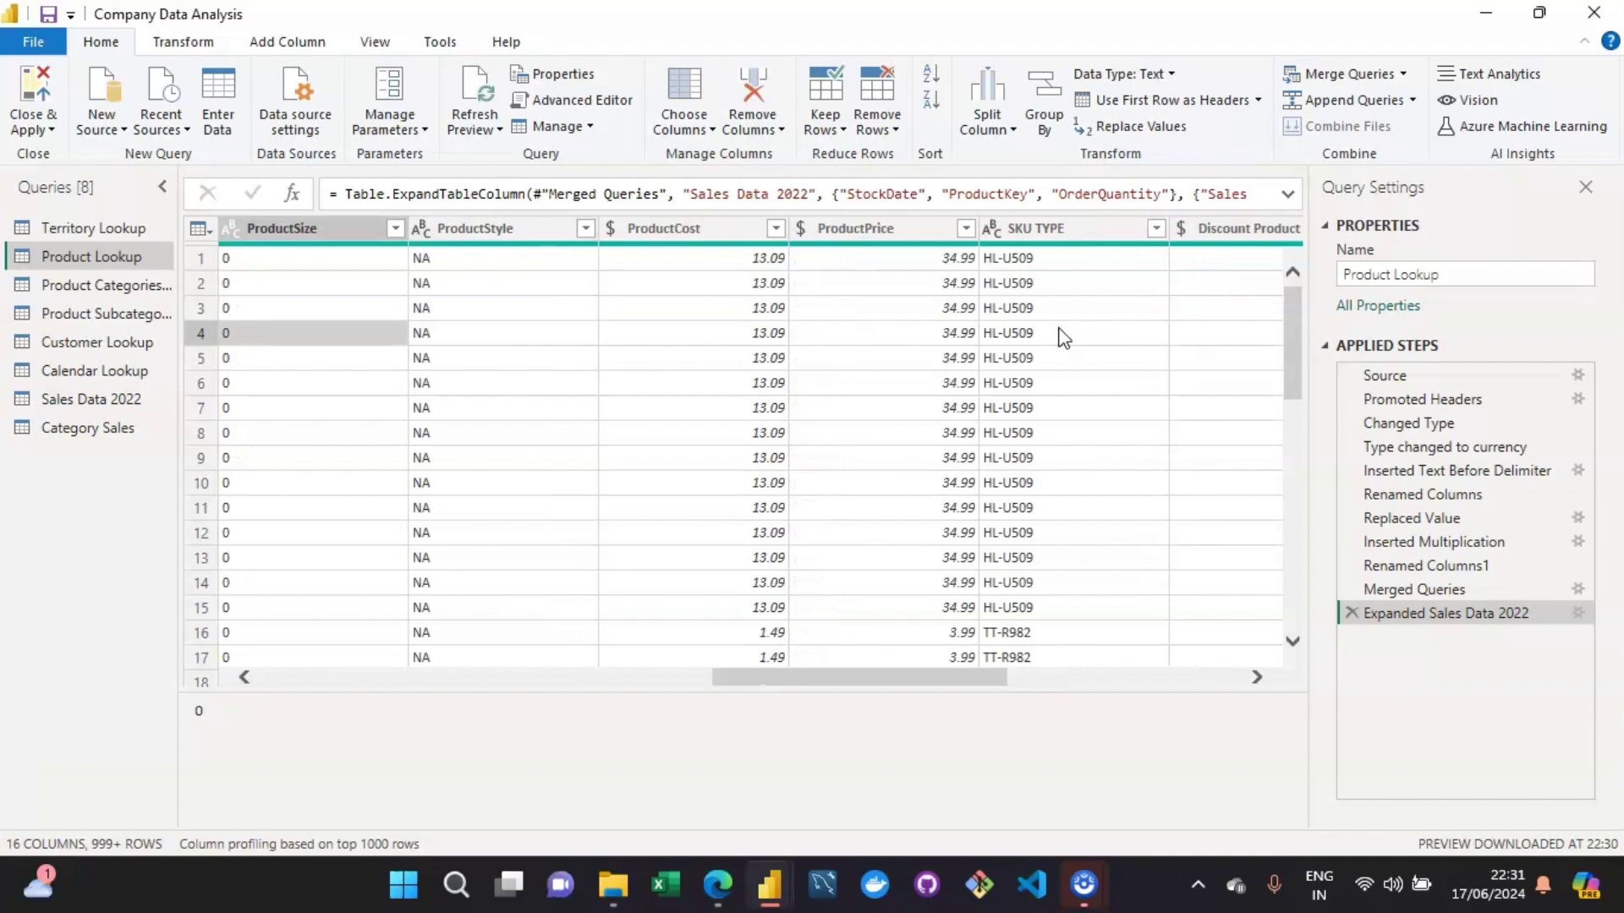
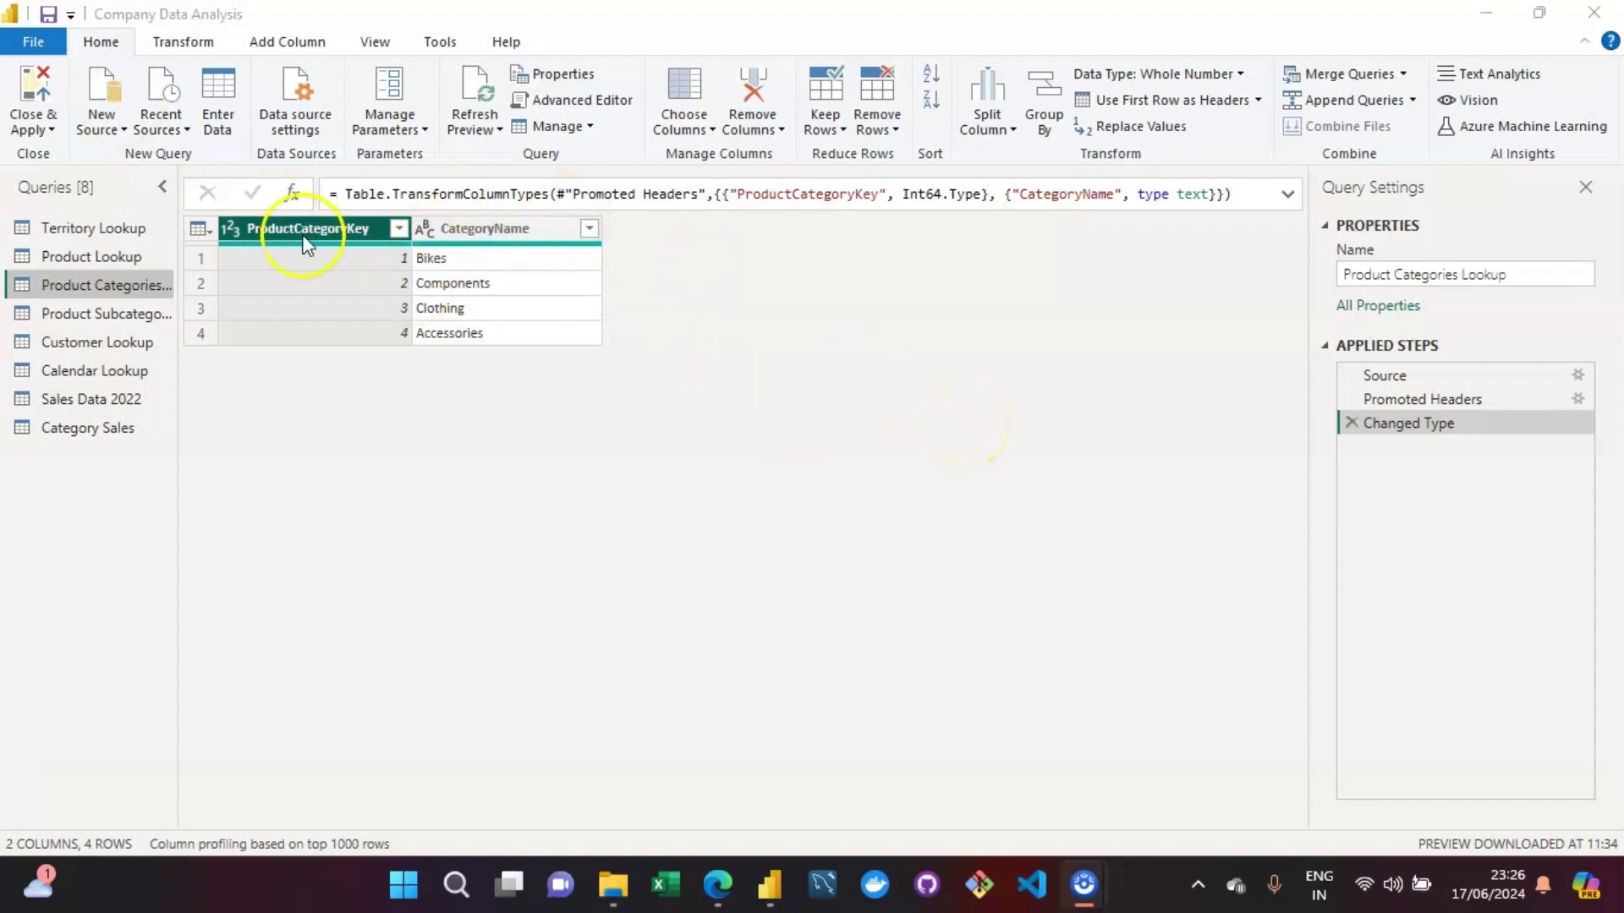
Import the Company Sales Data 2021 CSV file as a new query, keeping the default import settings.
{"action": "left_click", "coordinate": [93, 100]}
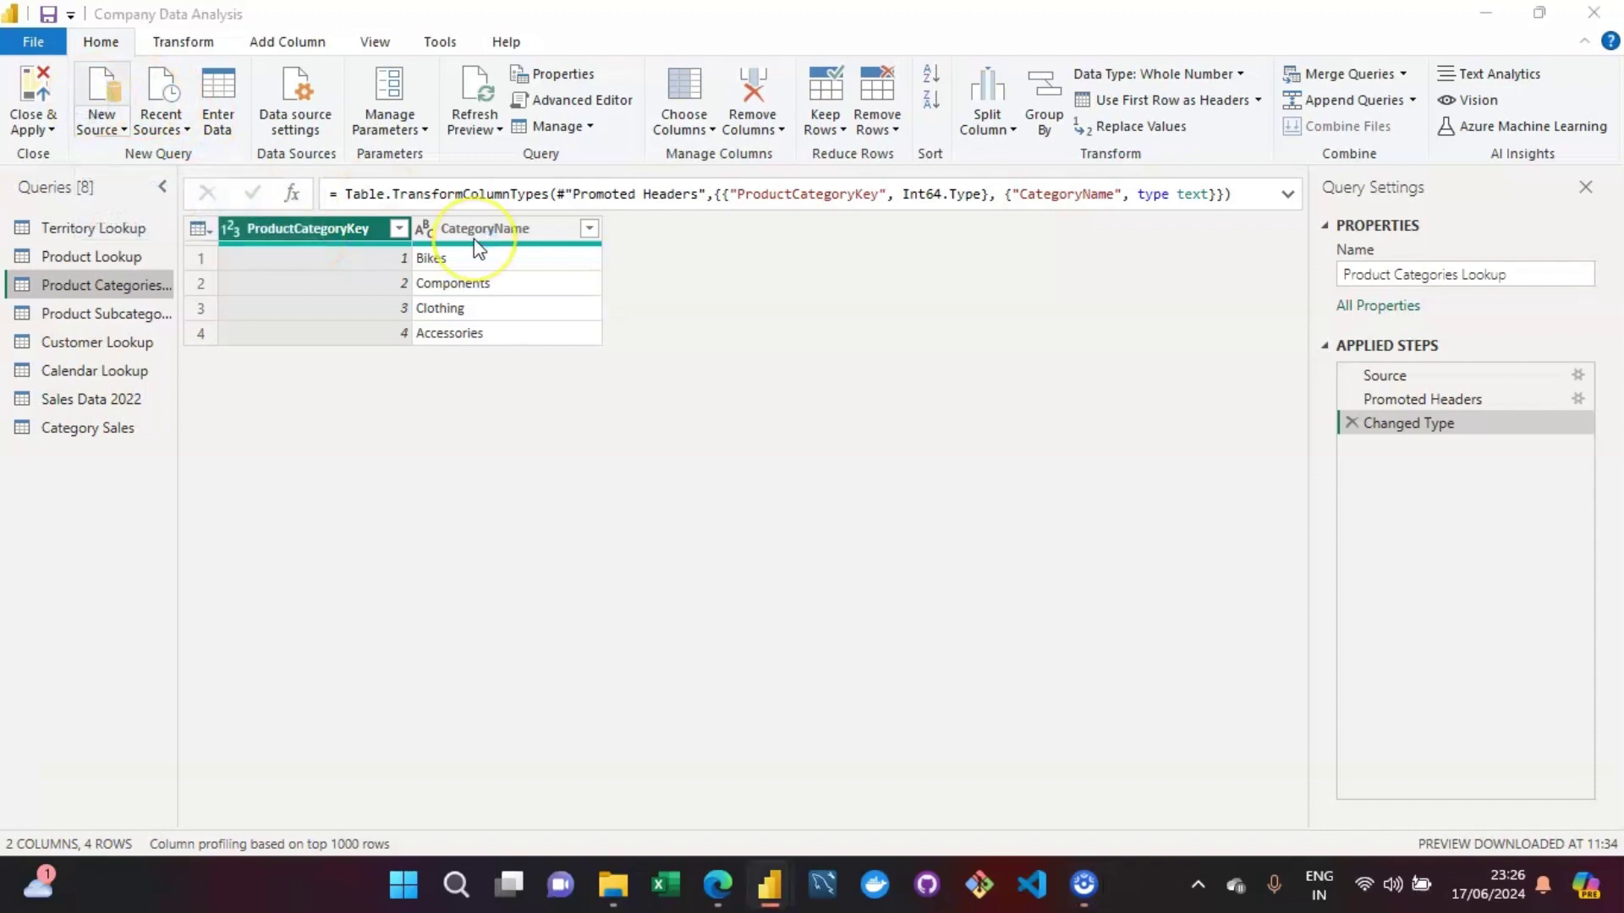
{"action": "left_click", "coordinate": [916, 411]}
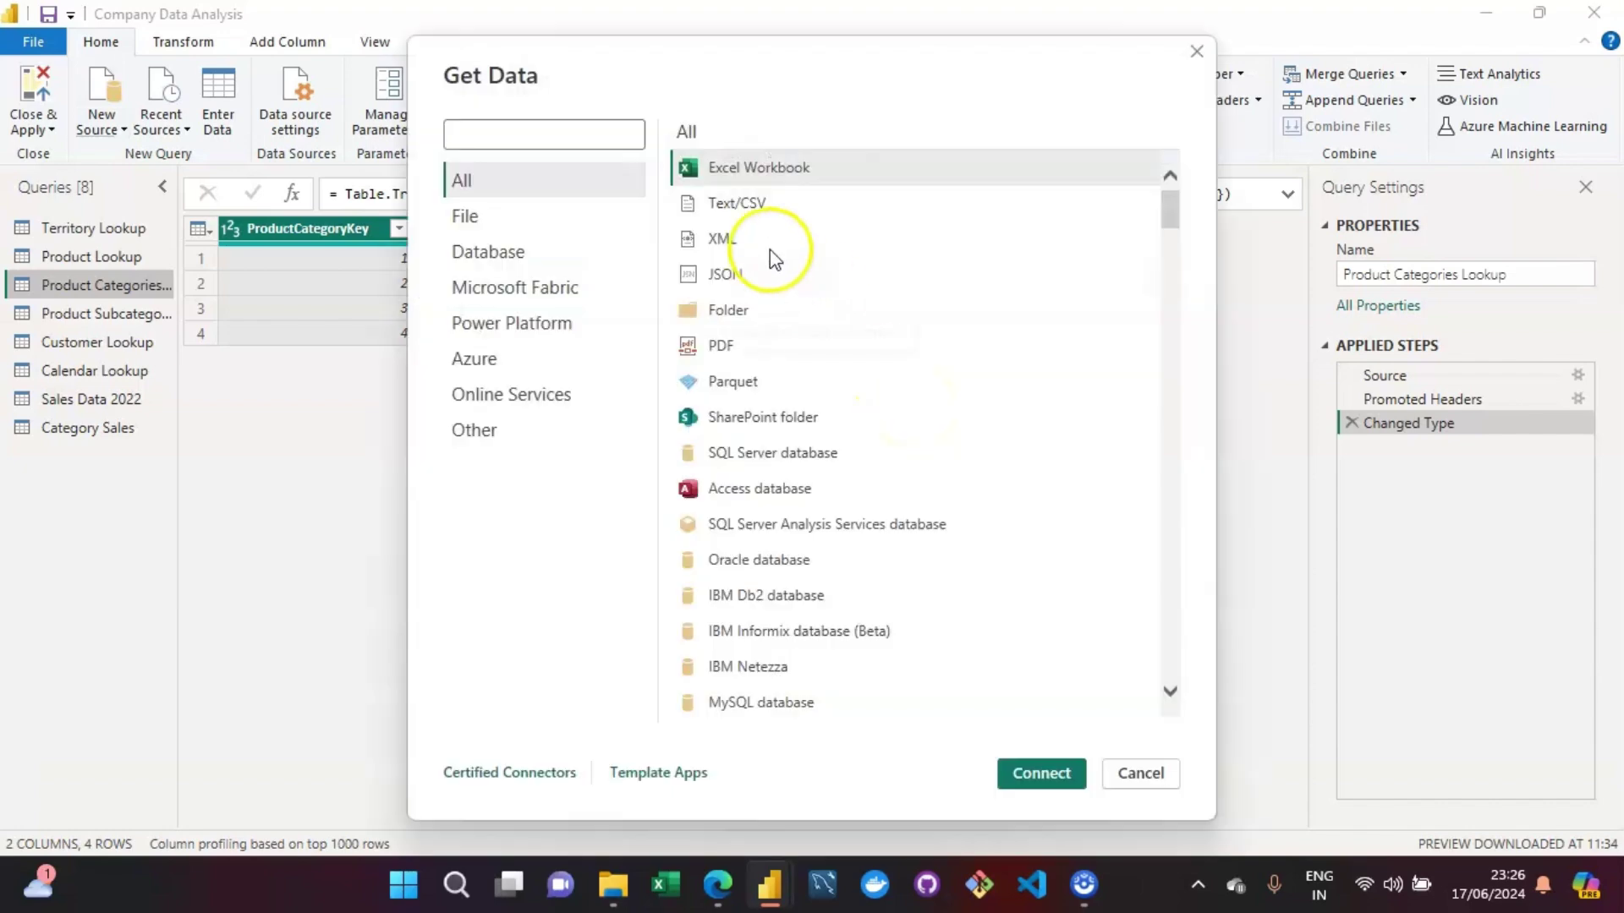
{"action": "left_click", "coordinate": [734, 206]}
{"action": "left_click", "coordinate": [1022, 763]}
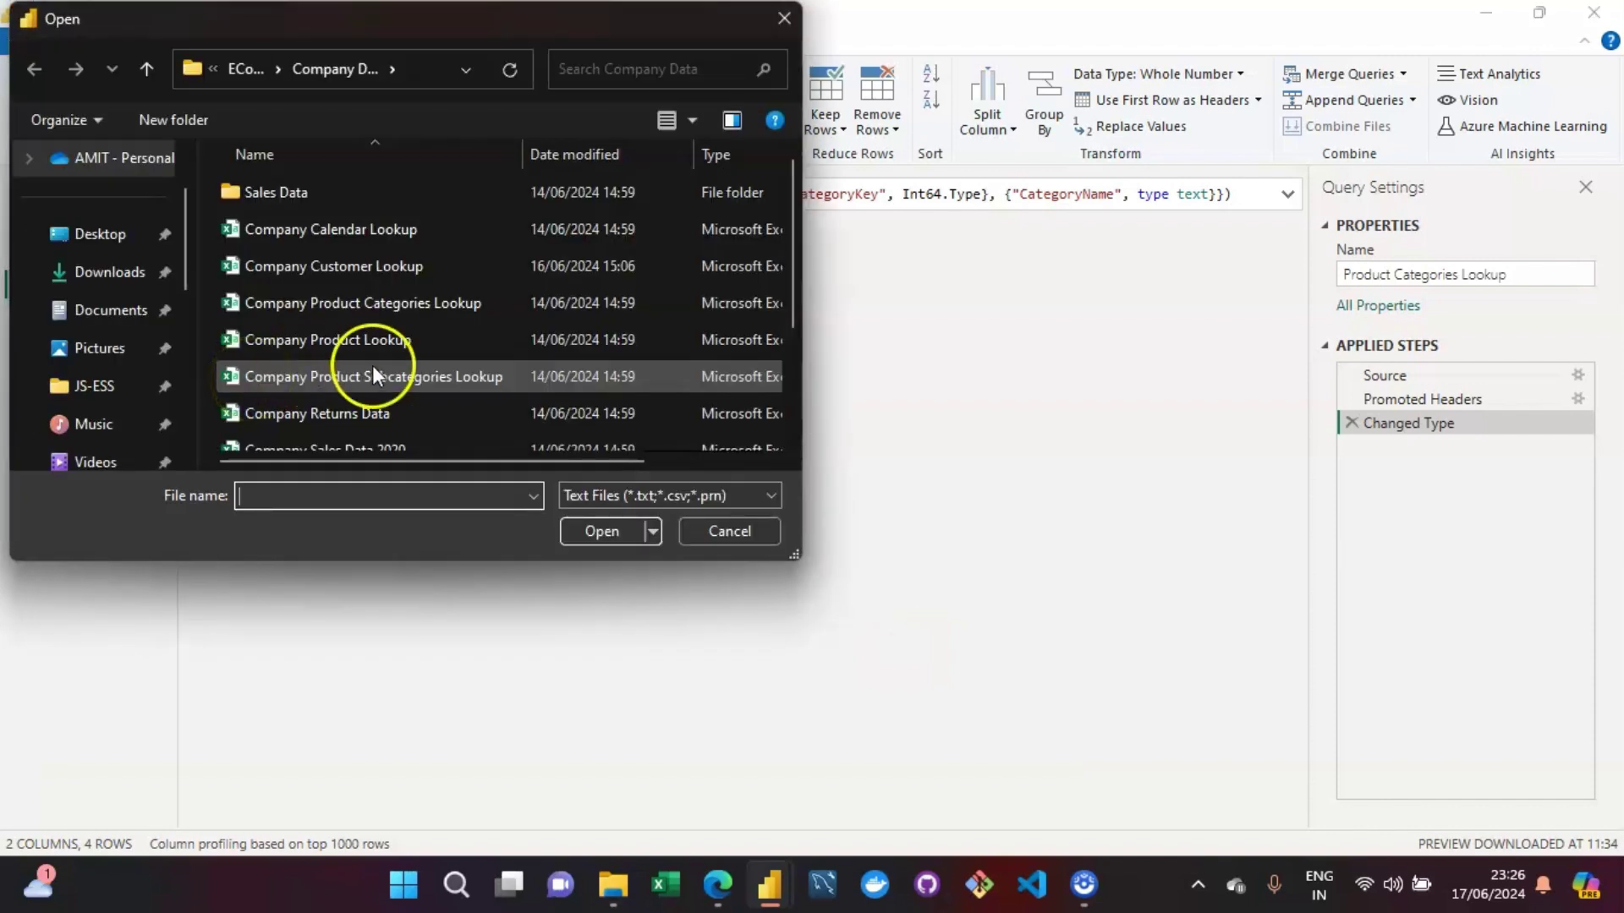
{"action": "left_click_drag", "start_coordinate": [799, 288], "coordinate": [783, 369]}
{"action": "left_click", "coordinate": [436, 309]}
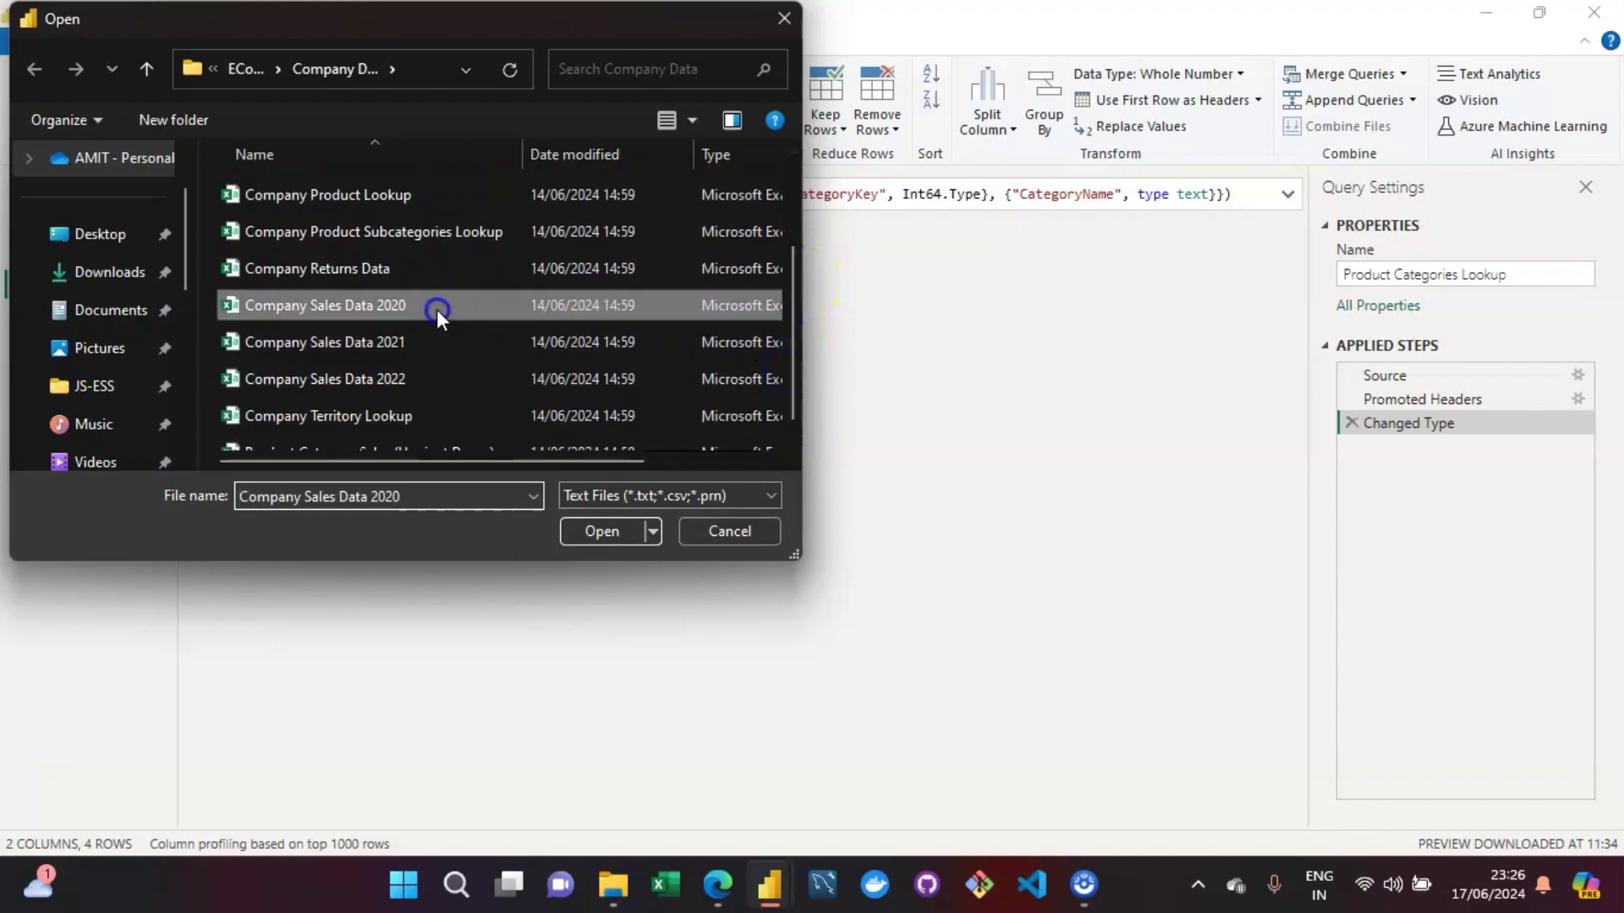
{"action": "left_click", "coordinate": [404, 347]}
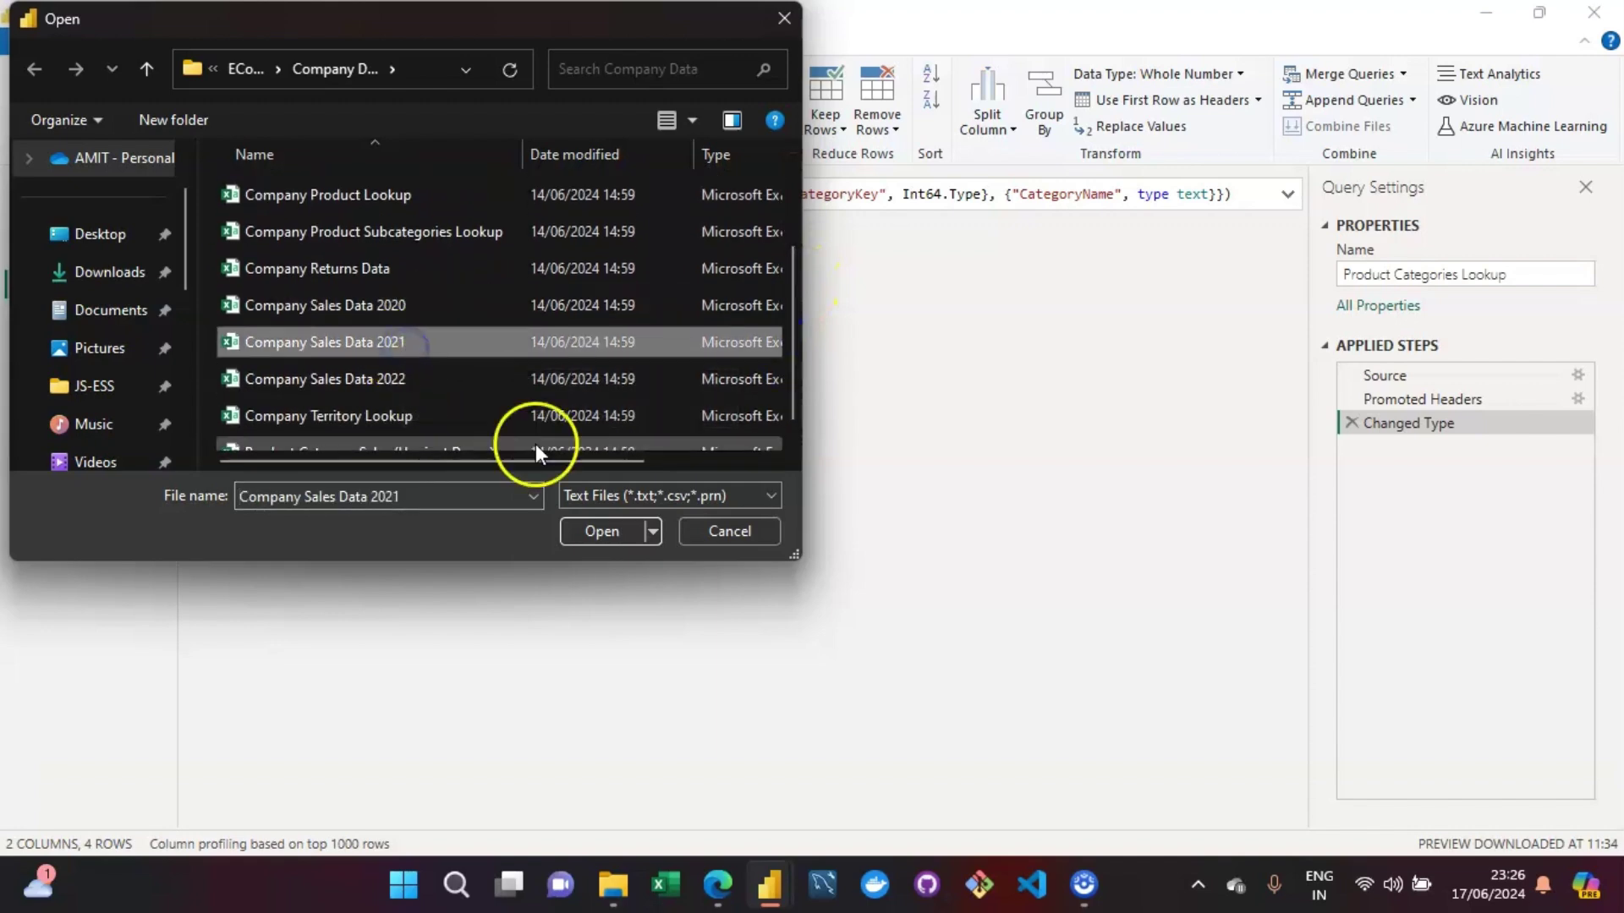
{"action": "left_click", "coordinate": [610, 531]}
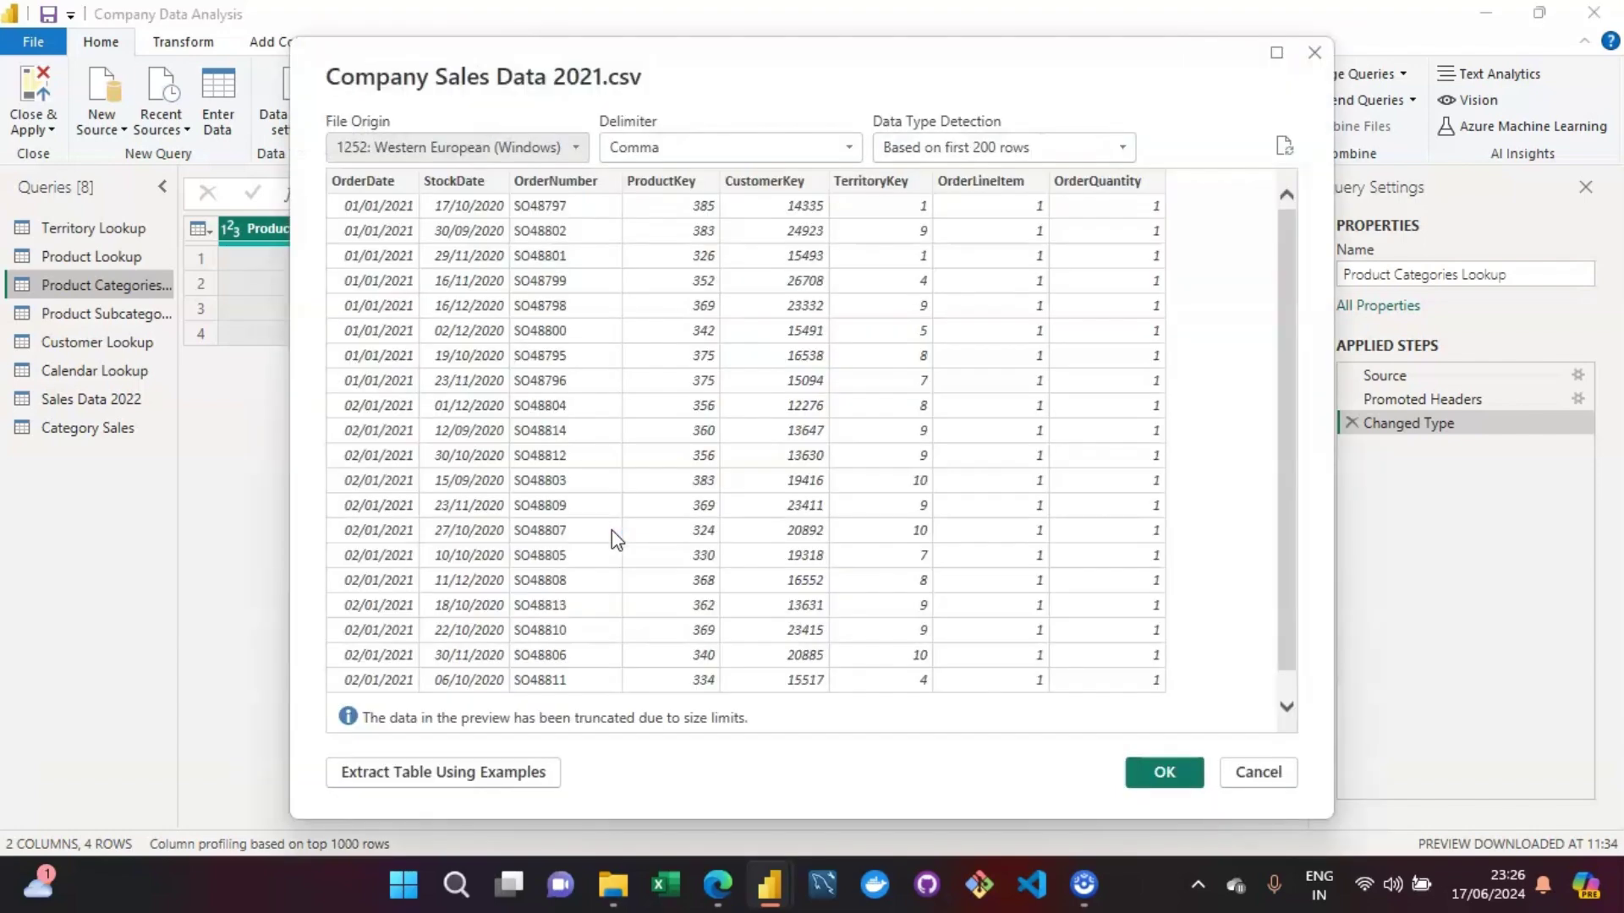
{"action": "left_click", "coordinate": [1157, 772]}
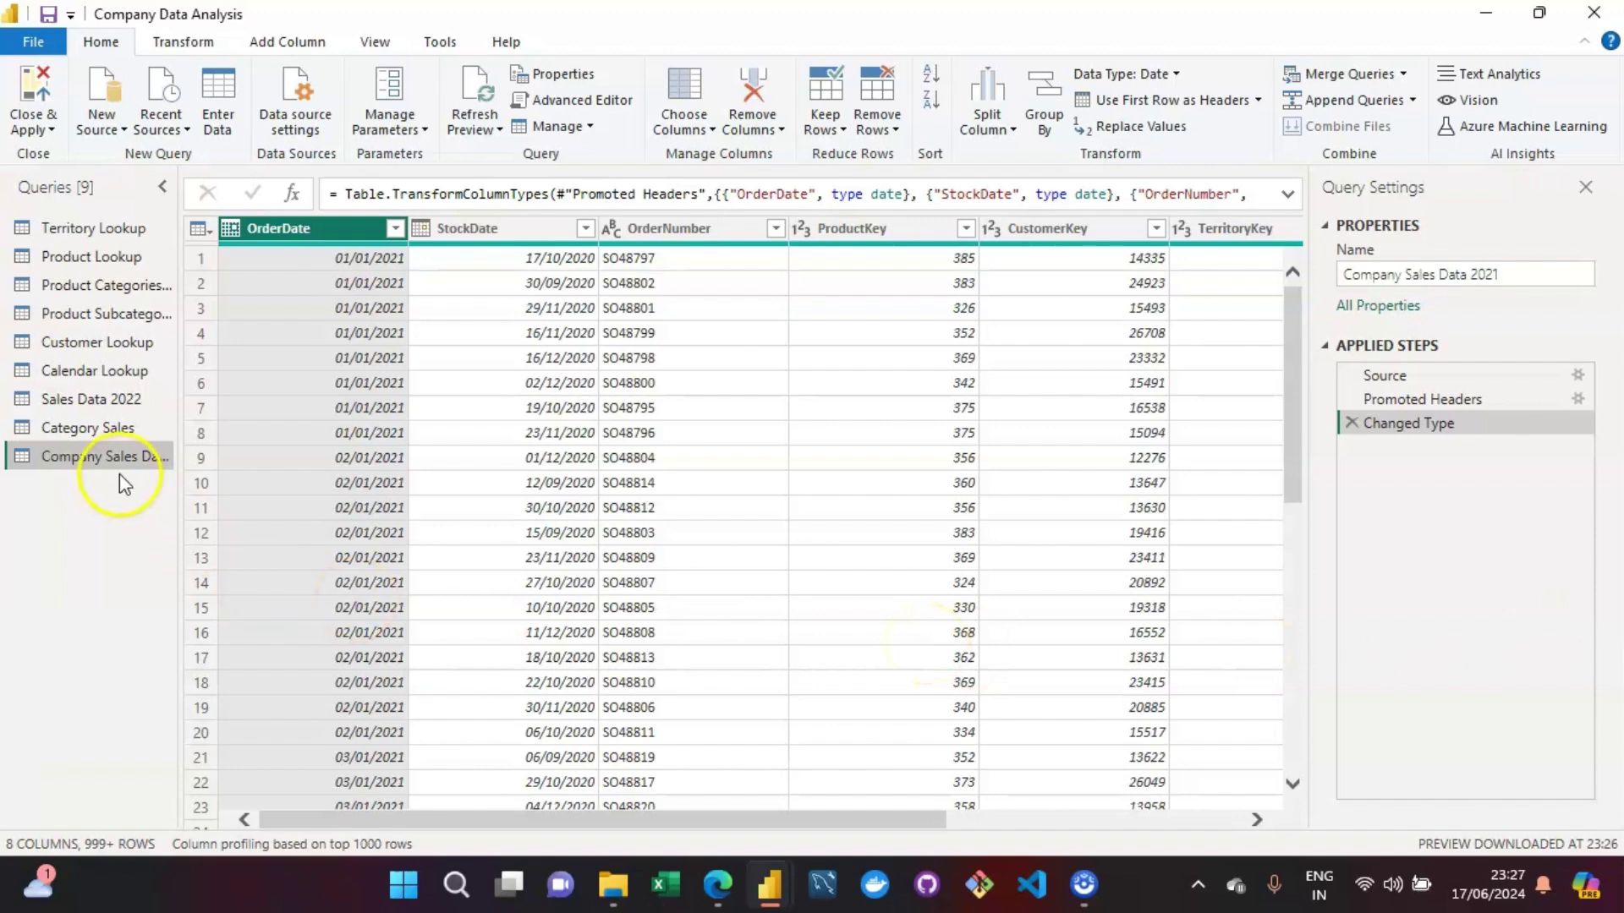
Rename the newly imported 2021 sales query as Sales Data 2021.
{"action": "left_click", "coordinate": [1402, 276]}
{"action": "key", "text": "BackSpace"}
{"action": "key", "text": "BackSpace"}
{"action": "key", "text": "BackSpace"}
{"action": "key", "text": "BackSpace"}
{"action": "key", "text": "BackSpace"}
{"action": "key", "text": "BackSpace"}
{"action": "key", "text": "BackSpace"}
{"action": "key", "text": "BackSpace"}
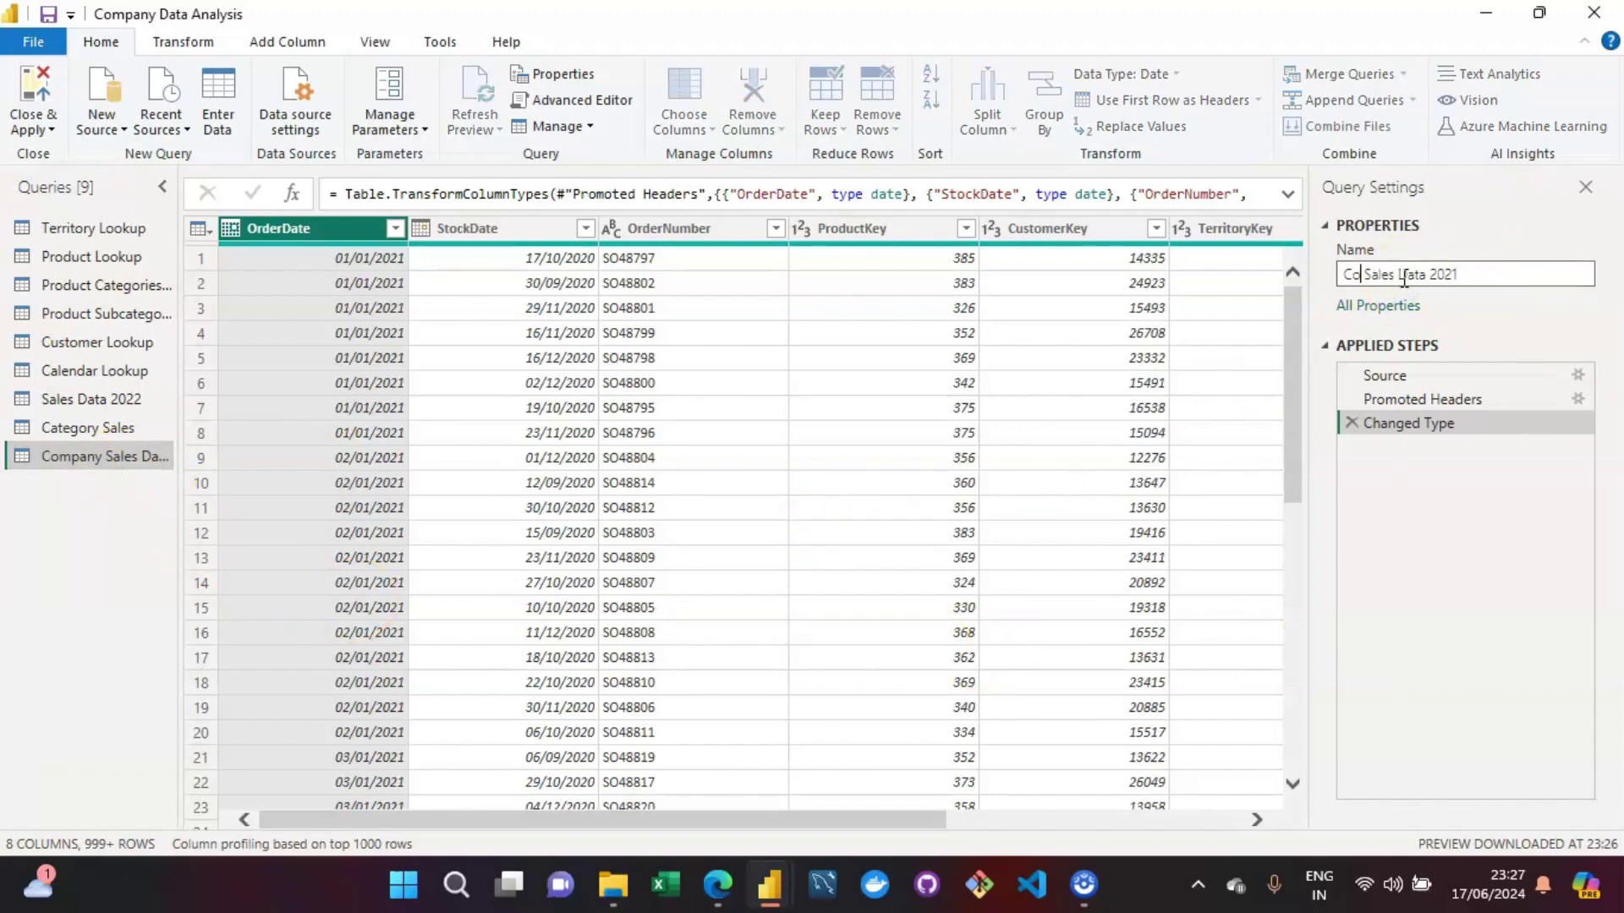
{"action": "key", "text": "BackSpace"}
{"action": "key", "text": "Return"}
{"action": "left_click", "coordinate": [888, 339]}
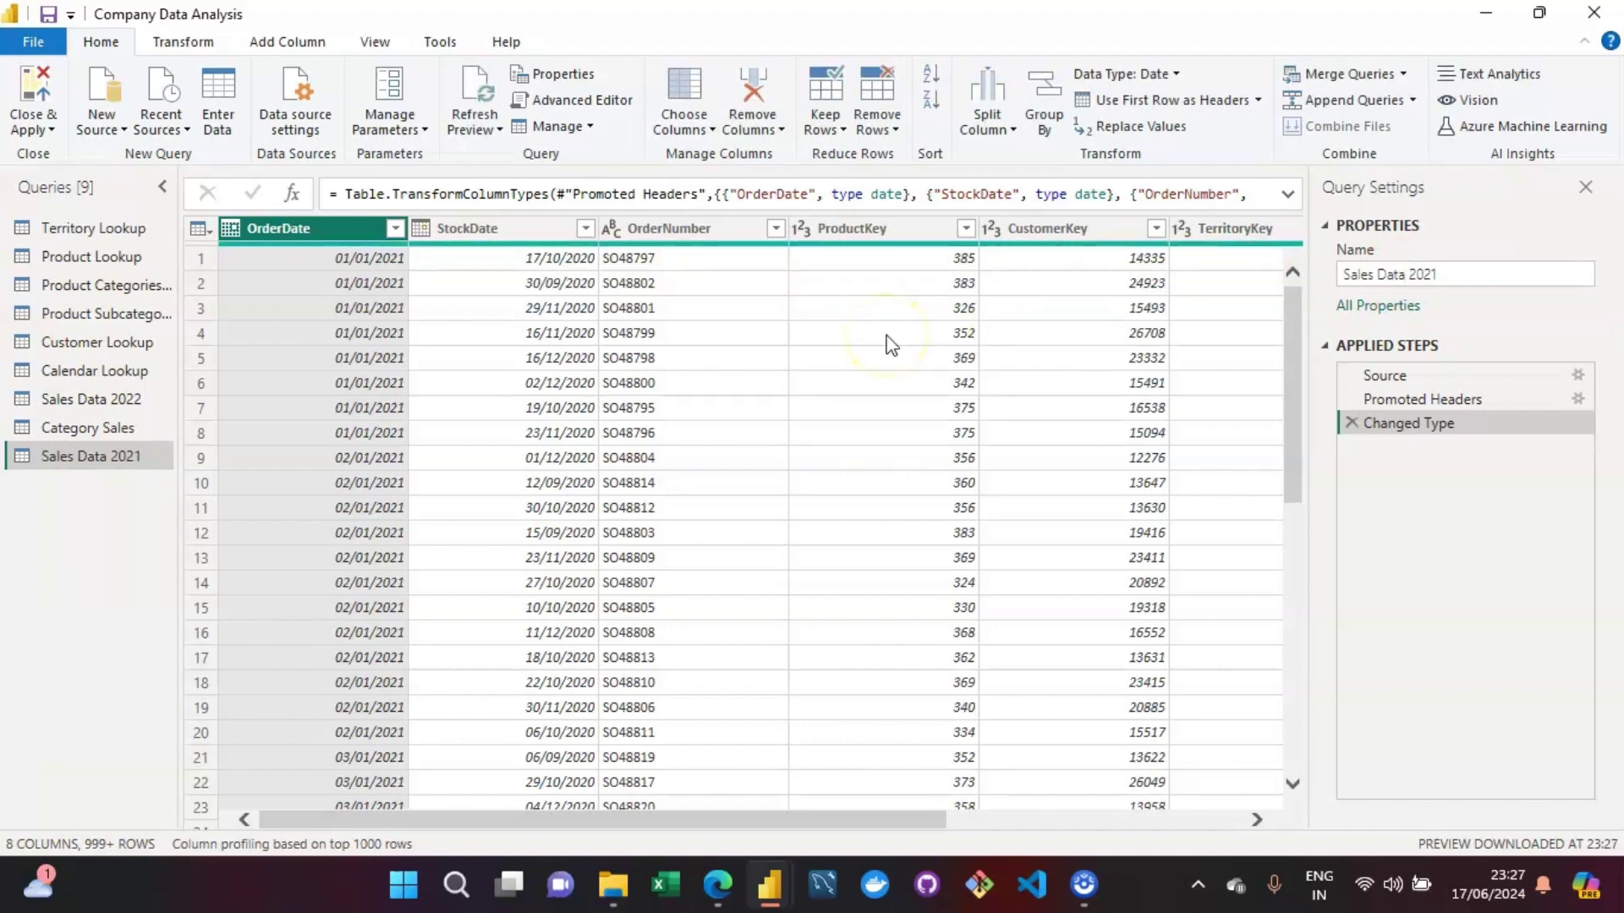
Import the Company Sales Data 2020 CSV file as another new query with the default import settings.
{"action": "left_click", "coordinate": [103, 89]}
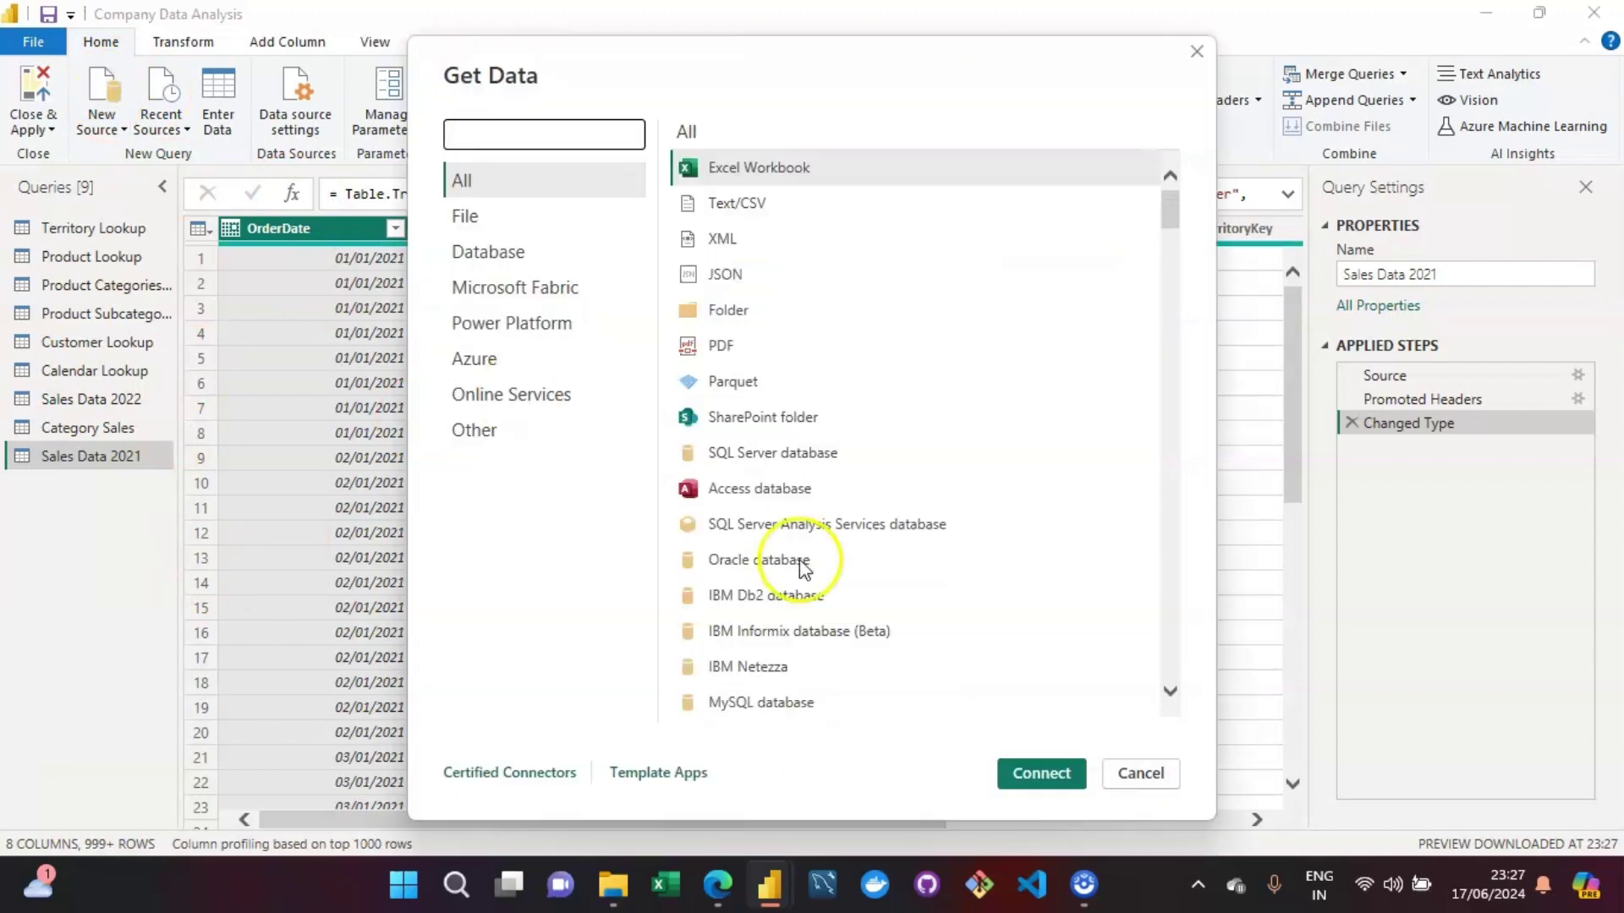
{"action": "left_click", "coordinate": [738, 205]}
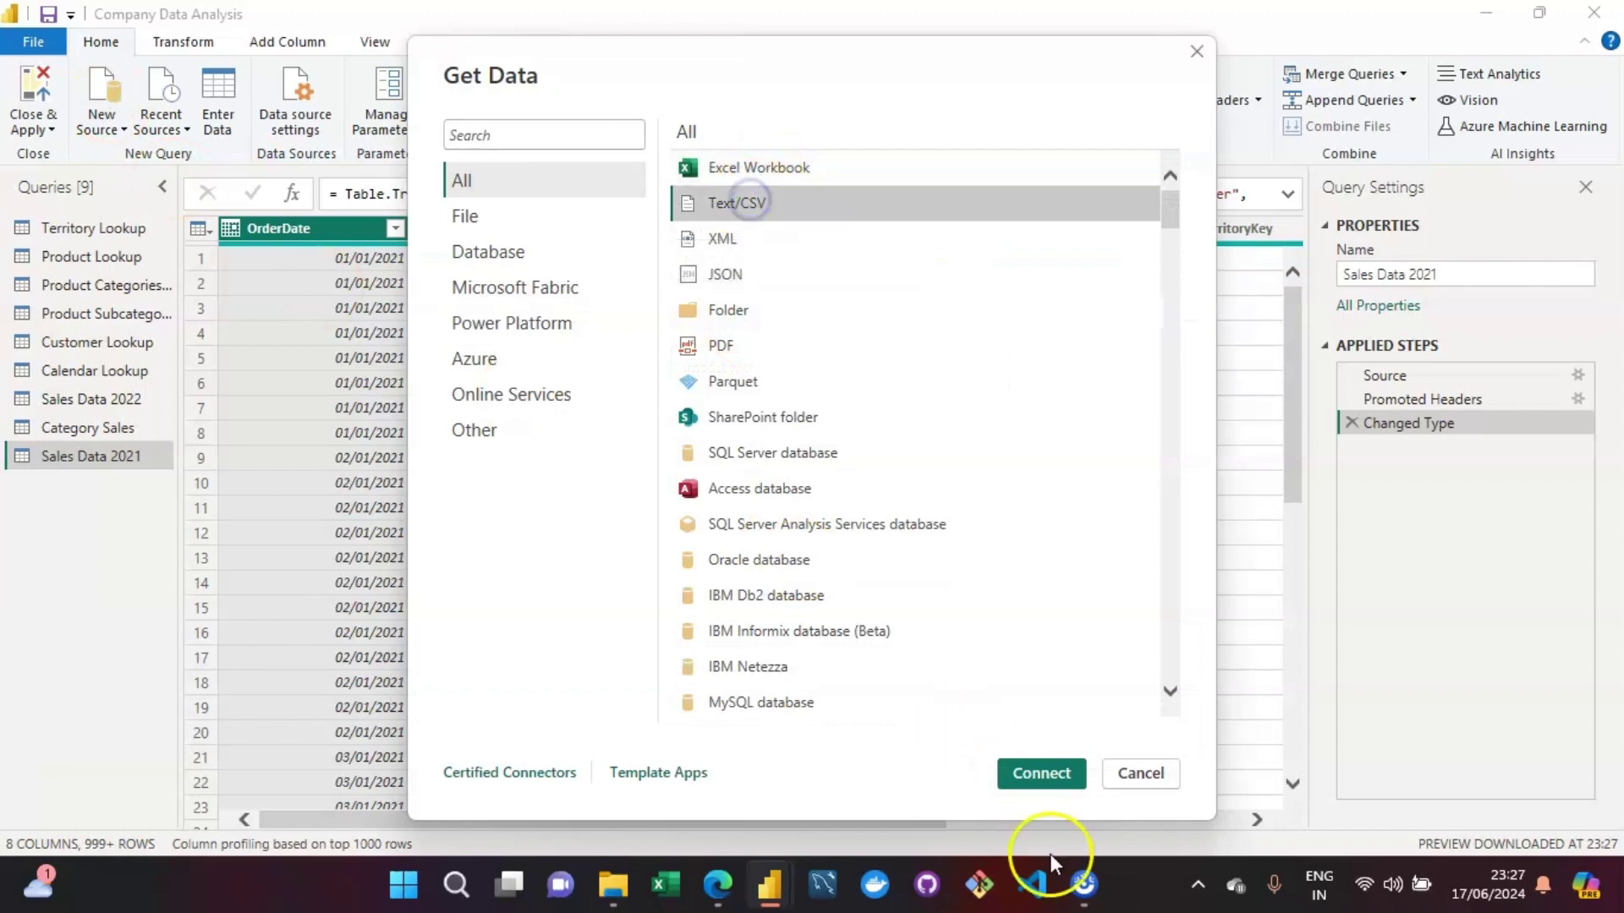
{"action": "left_click", "coordinate": [1043, 774]}
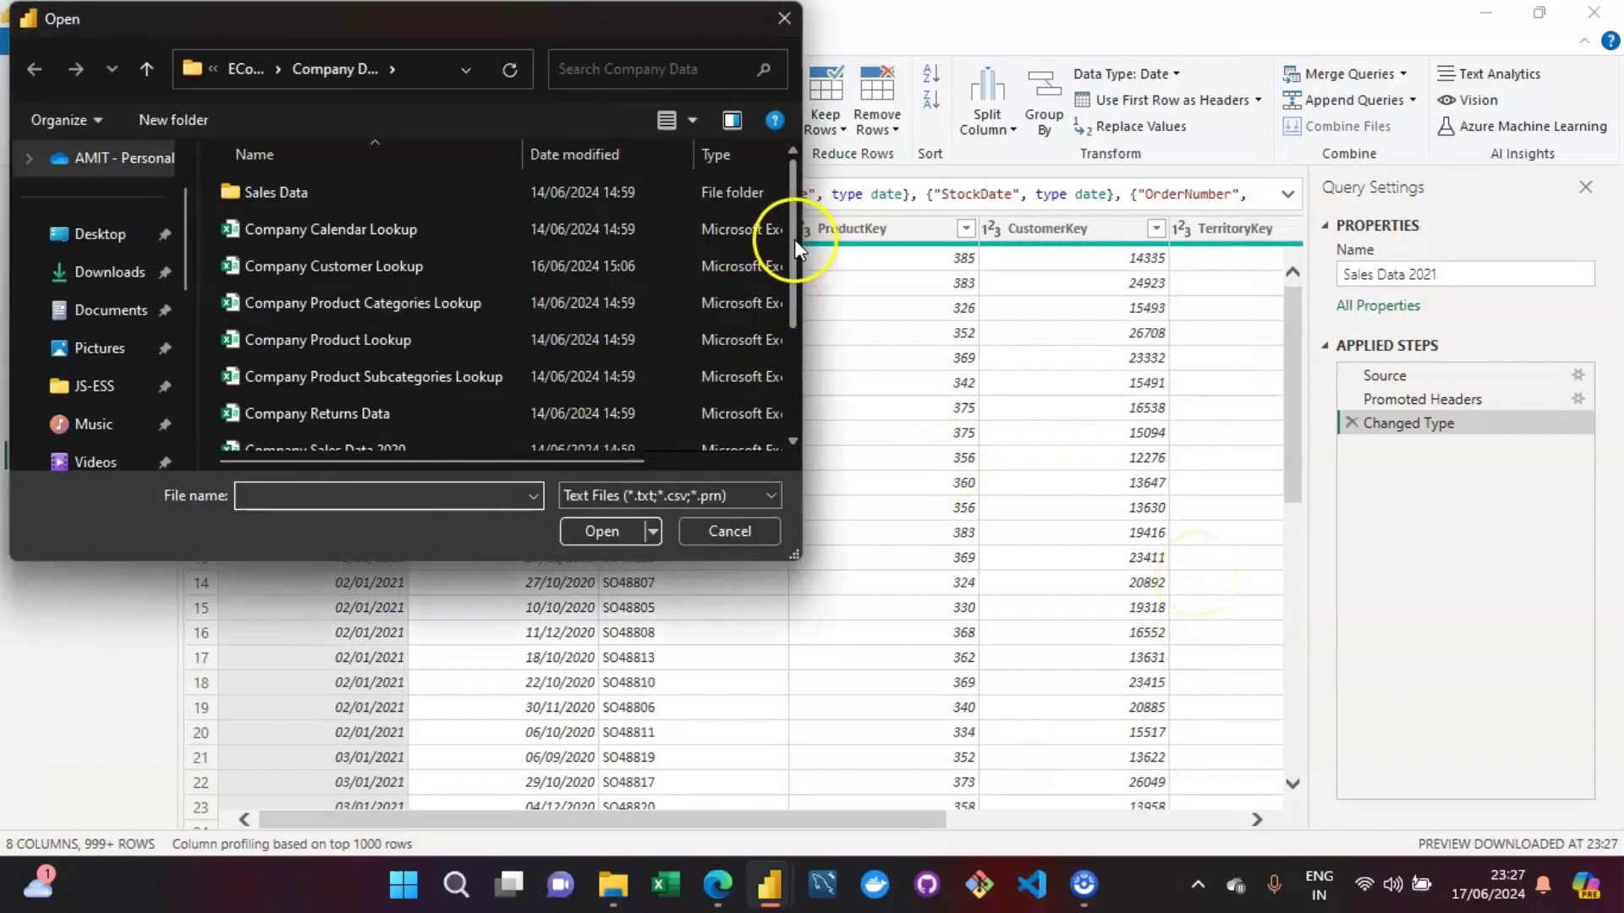
{"action": "left_click_drag", "start_coordinate": [794, 240], "coordinate": [796, 347]}
{"action": "left_click", "coordinate": [434, 284]}
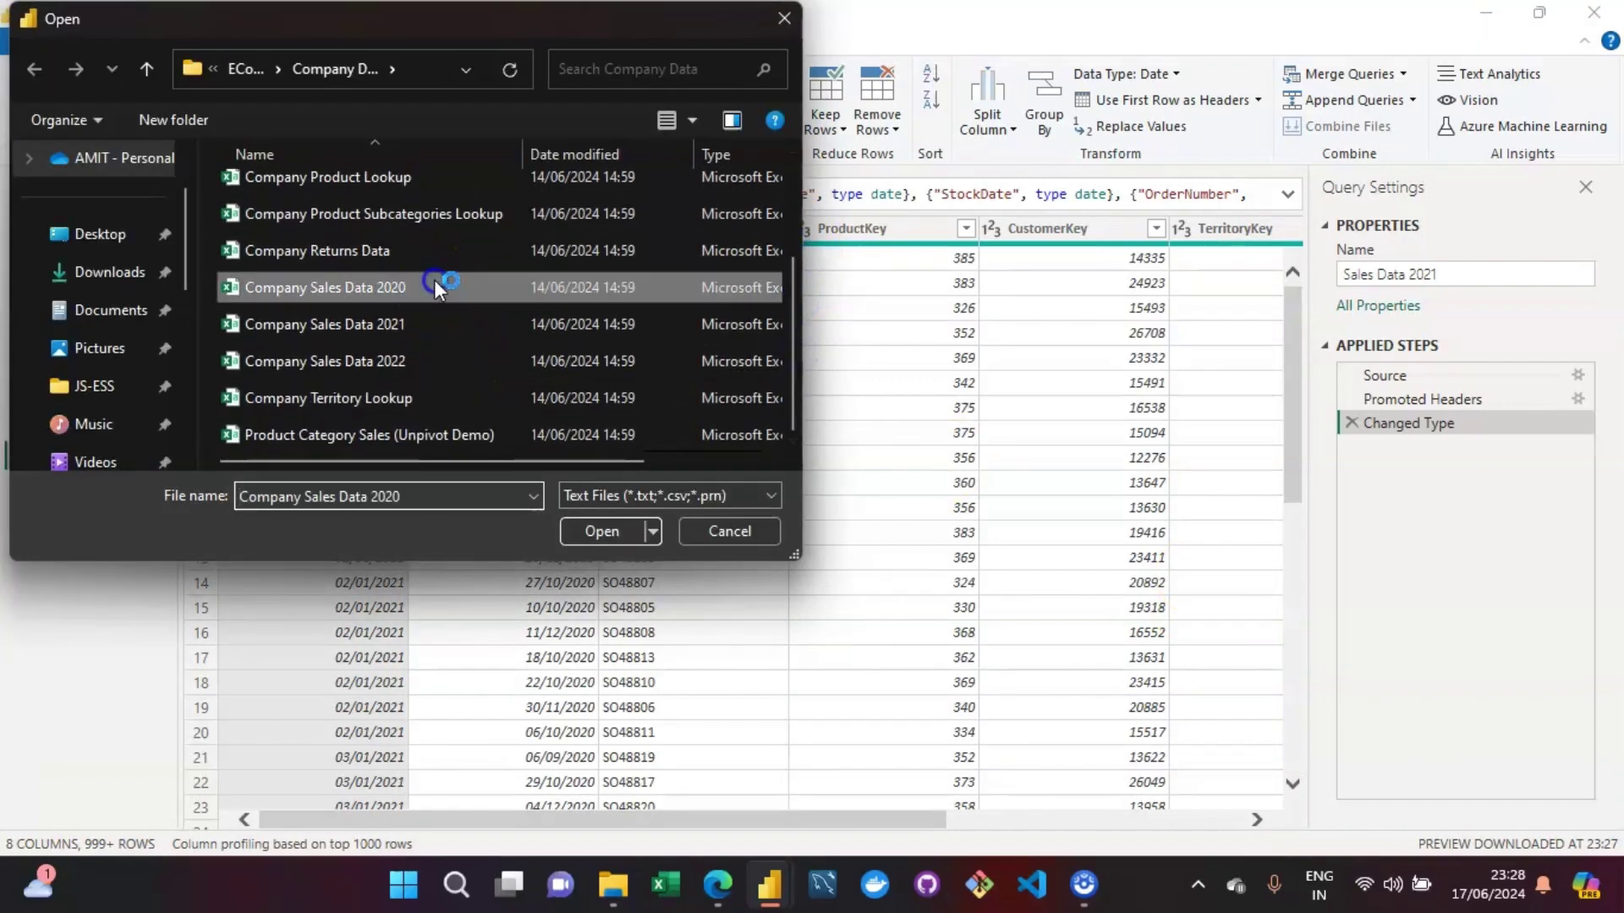
{"action": "left_click", "coordinate": [606, 528]}
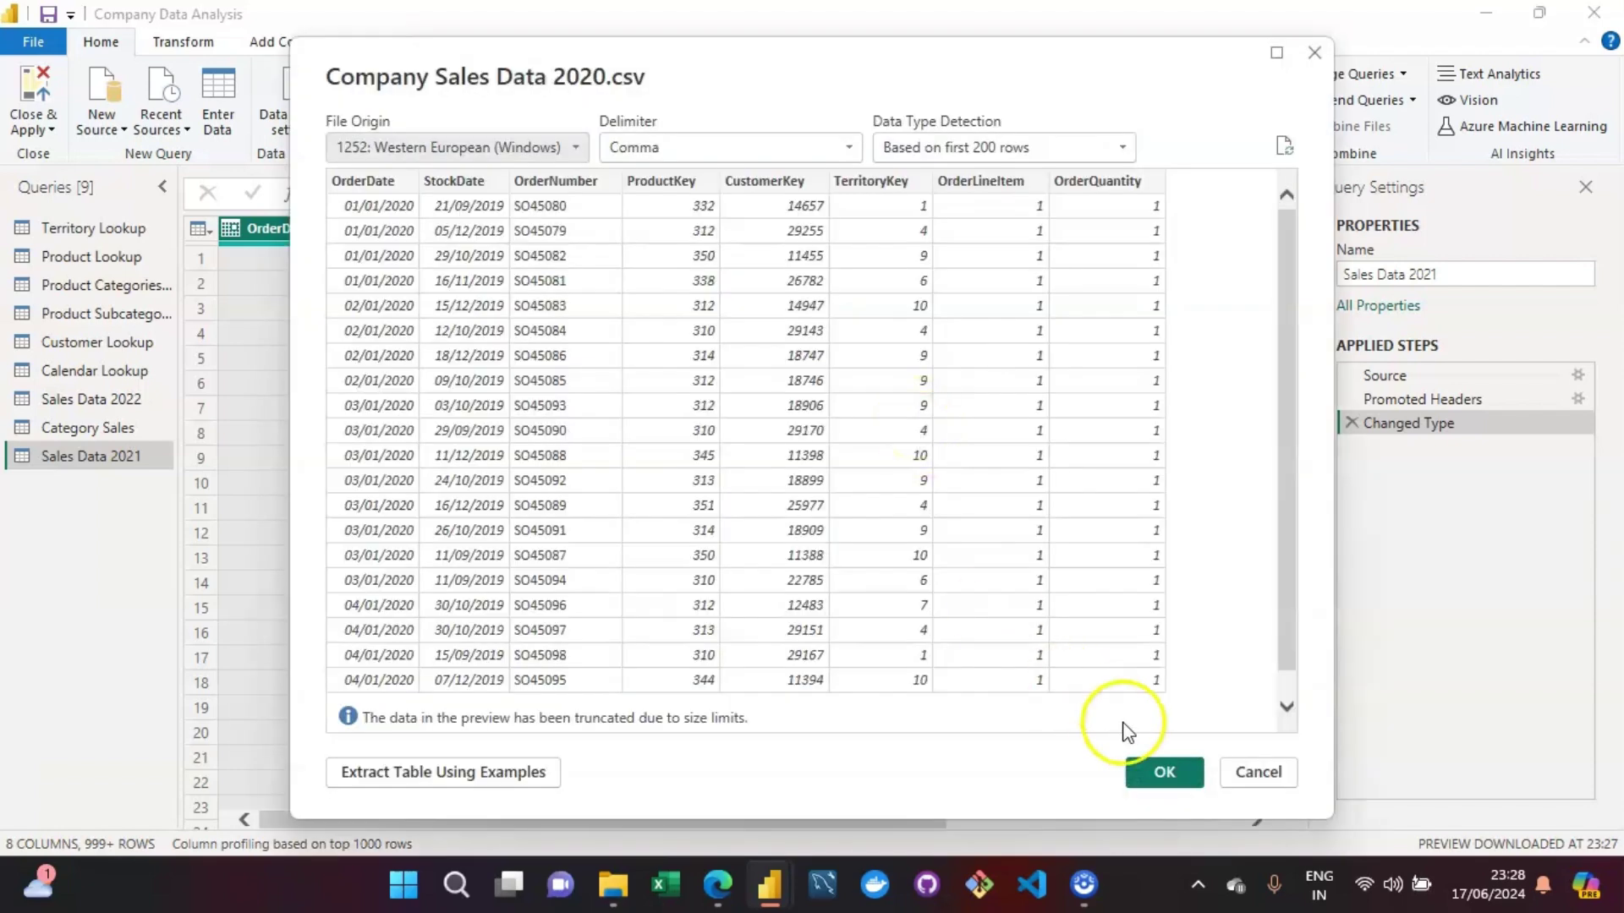
{"action": "left_click", "coordinate": [1162, 770]}
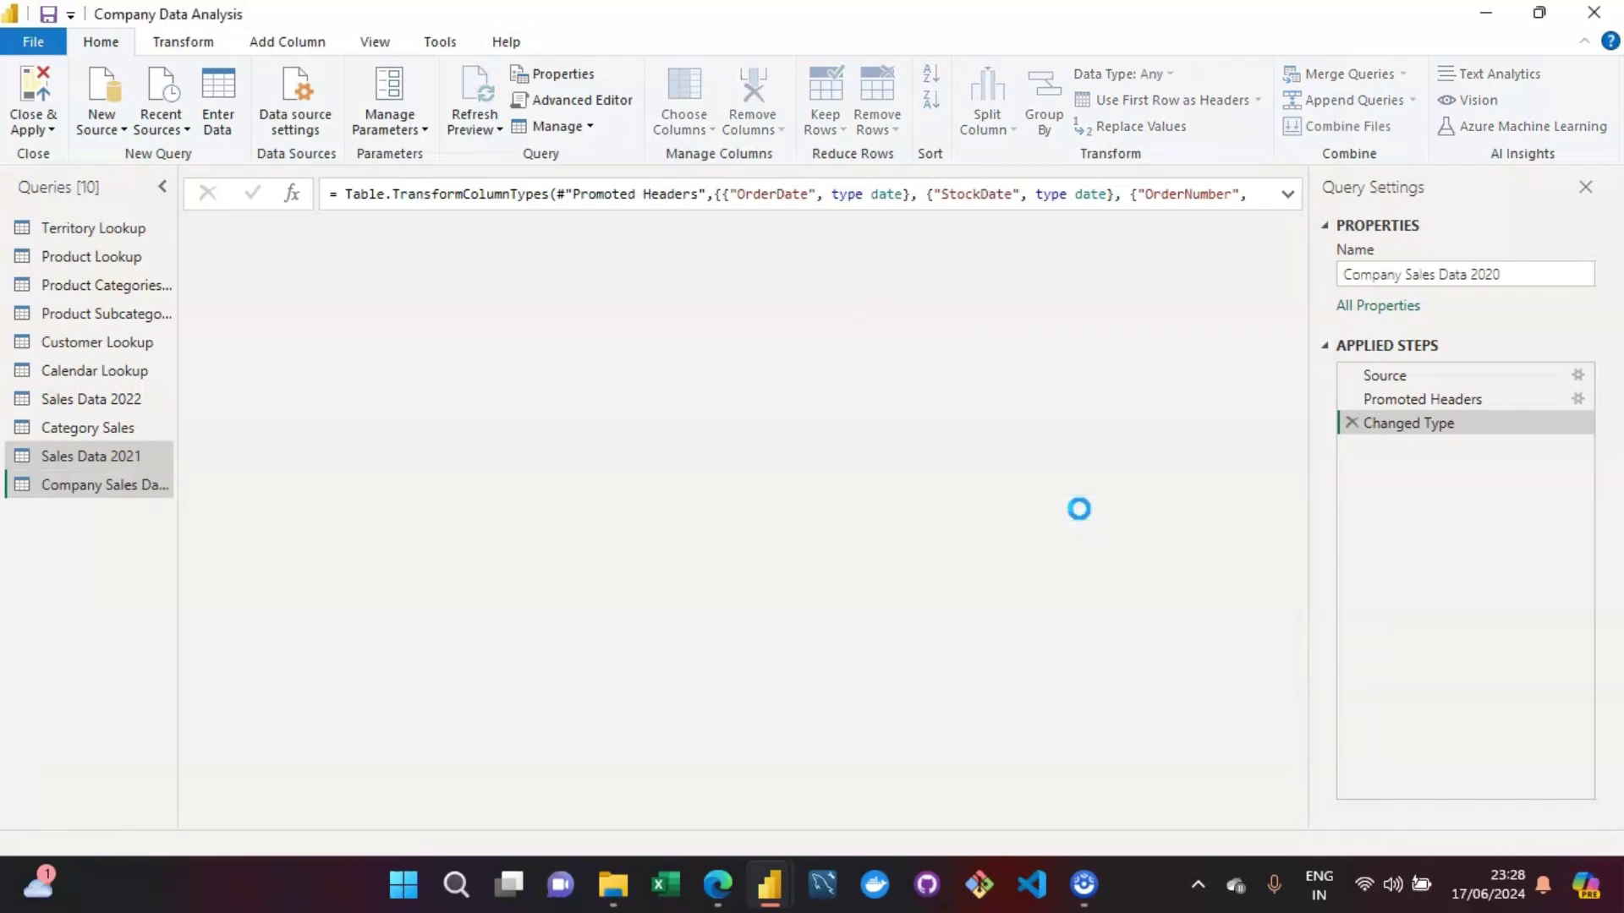
Rename the newly imported 2020 sales query as Sales Data 2020.
{"action": "left_click", "coordinate": [1565, 273]}
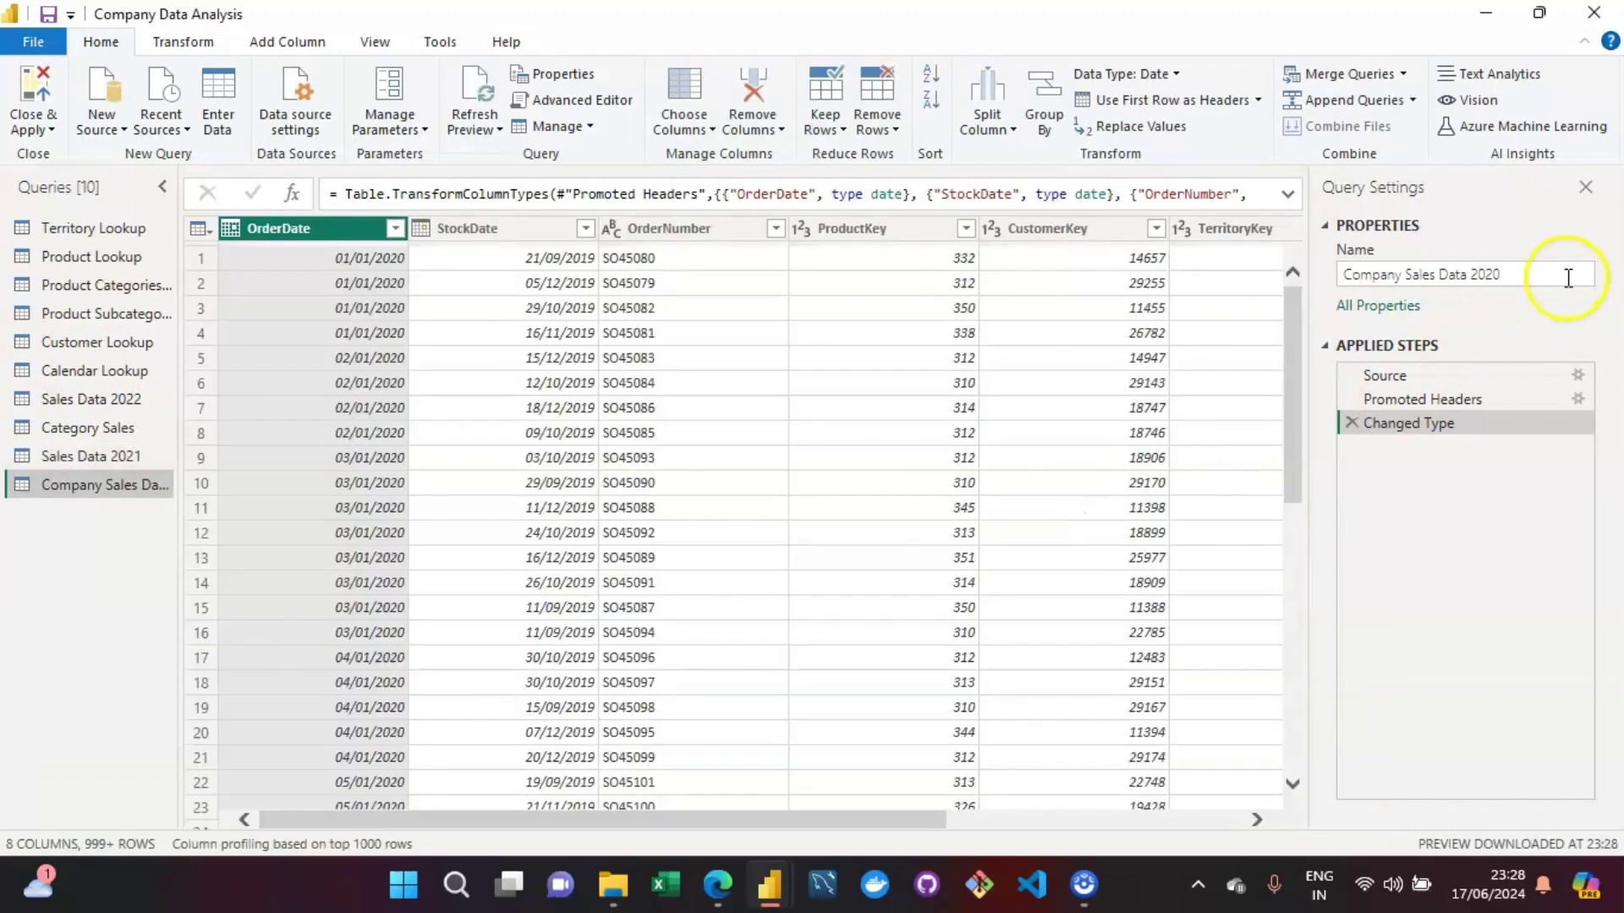
{"action": "left_click", "coordinate": [1404, 275]}
{"action": "key", "text": "BackSpace"}
{"action": "key", "text": "BackSpace"}
{"action": "key", "text": "BackSpace"}
{"action": "key", "text": "BackSpace"}
{"action": "key", "text": "BackSpace"}
{"action": "key", "text": "BackSpace"}
{"action": "key", "text": "BackSpace"}
{"action": "key", "text": "BackSpace"}
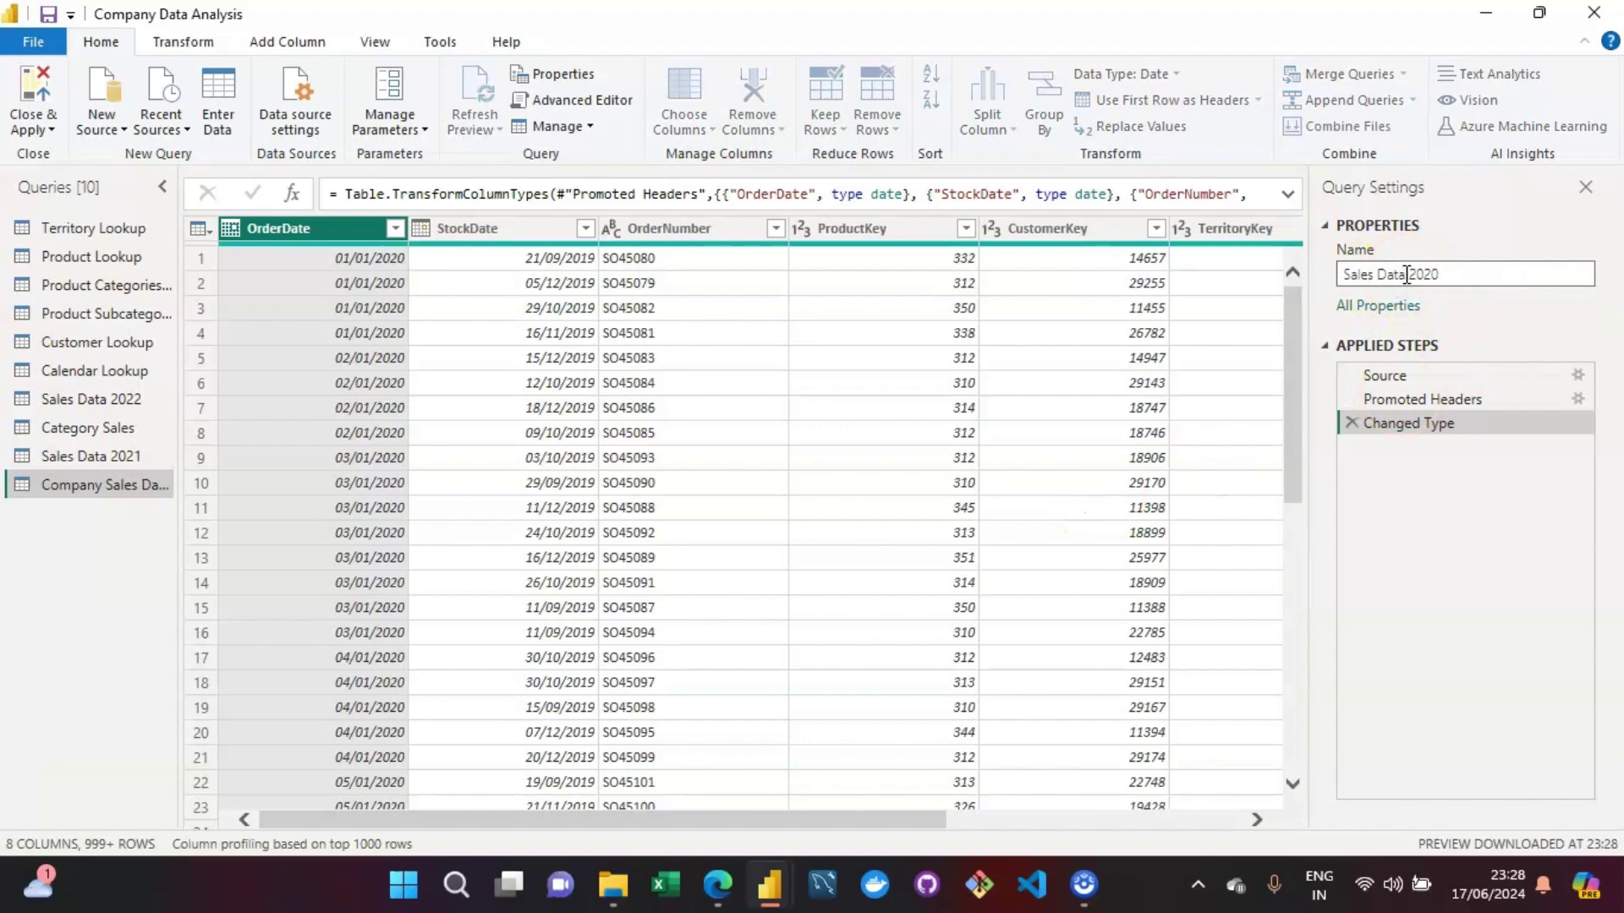
{"action": "key", "text": "Return"}
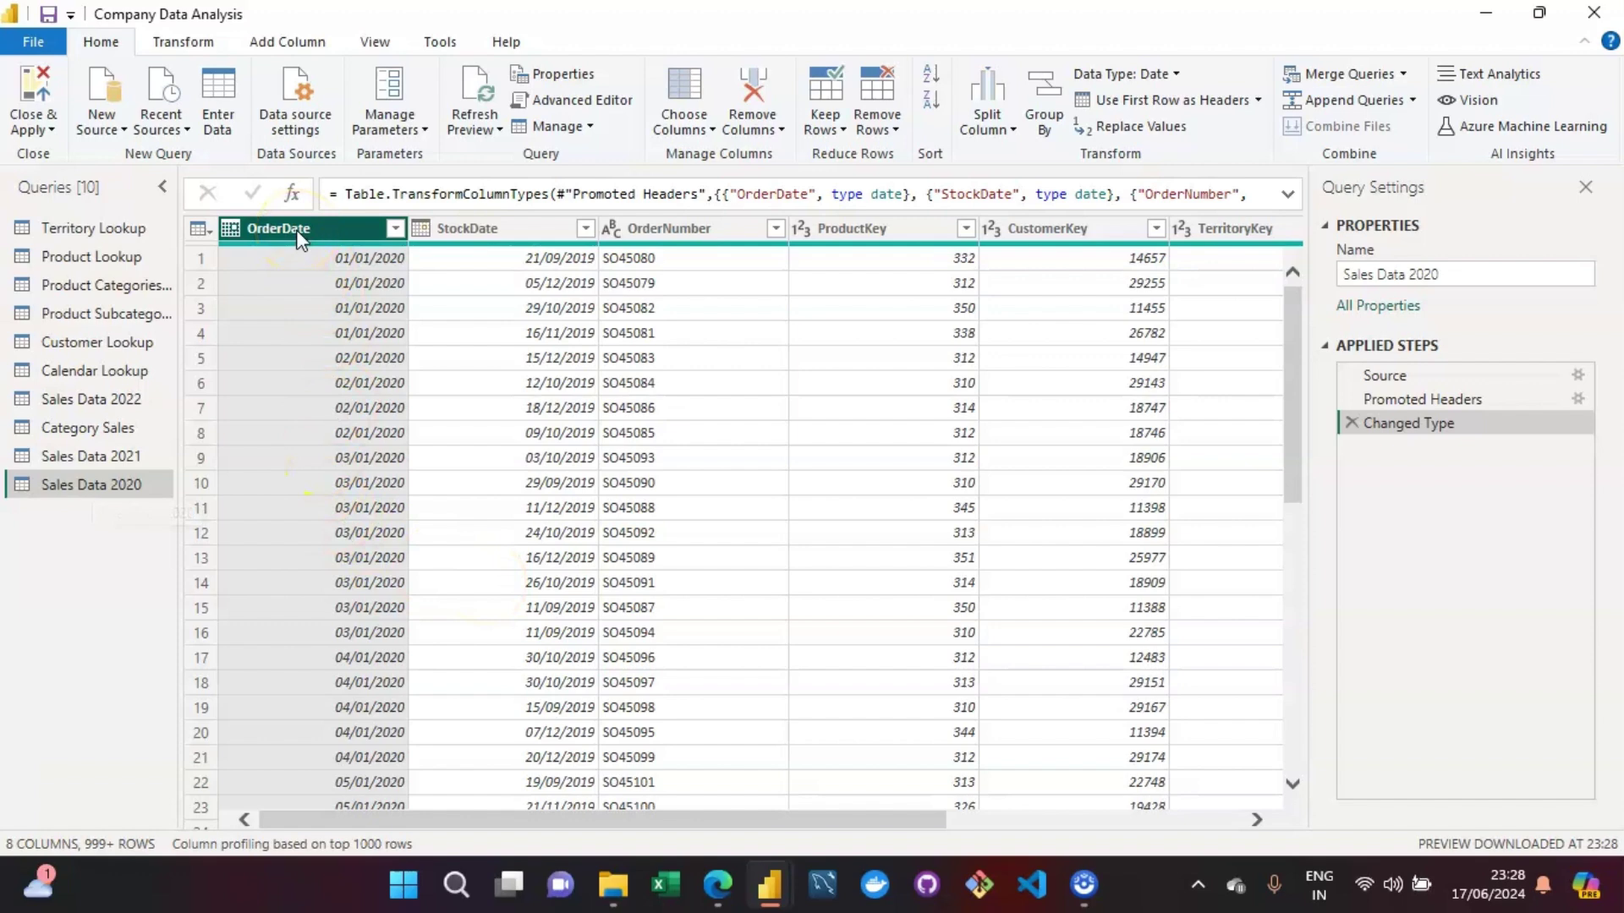
Compare the column headers of the Sales Data 2020 and Sales Data 2021 tables.
{"action": "left_click", "coordinate": [715, 241], "text": "ctrl"}
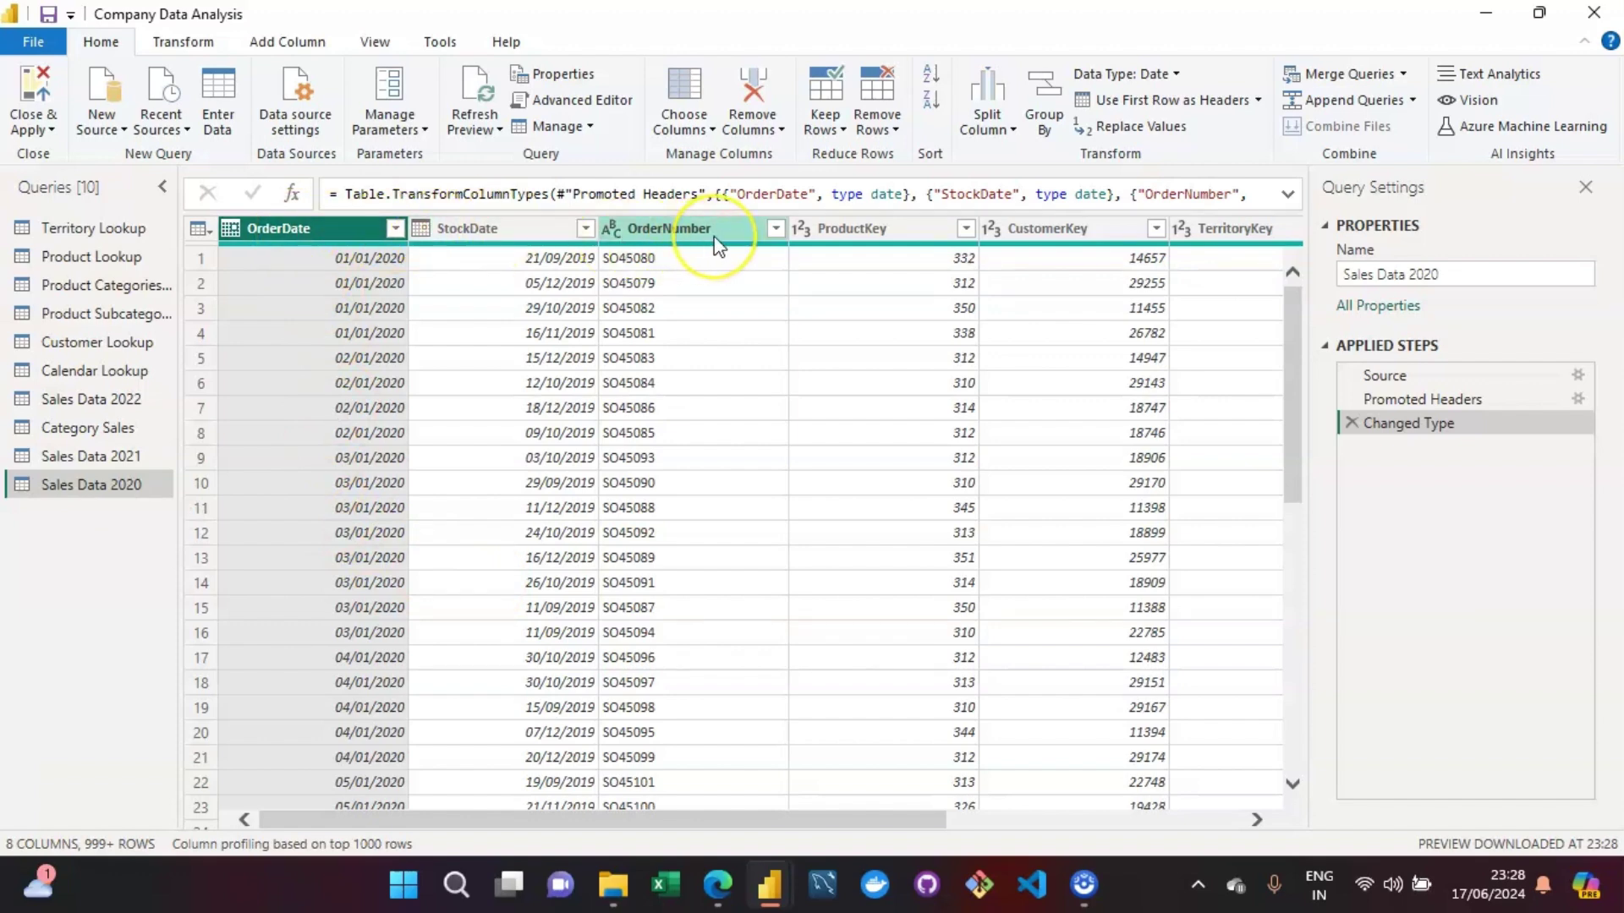
{"action": "left_click", "coordinate": [910, 230], "text": "ctrl"}
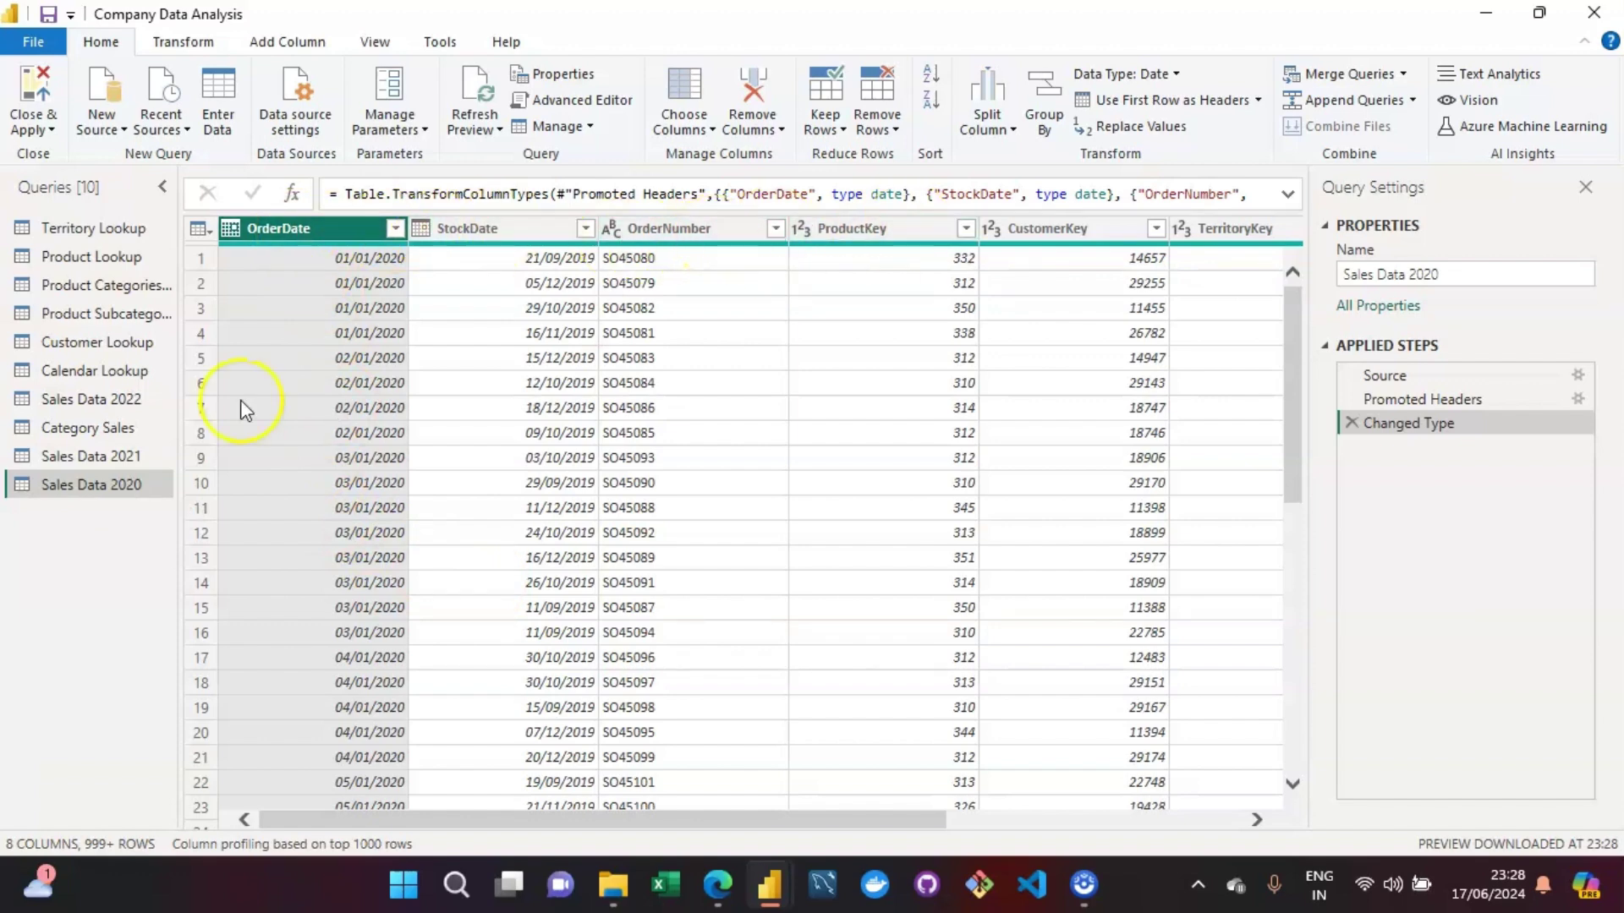
{"action": "left_click", "coordinate": [110, 456]}
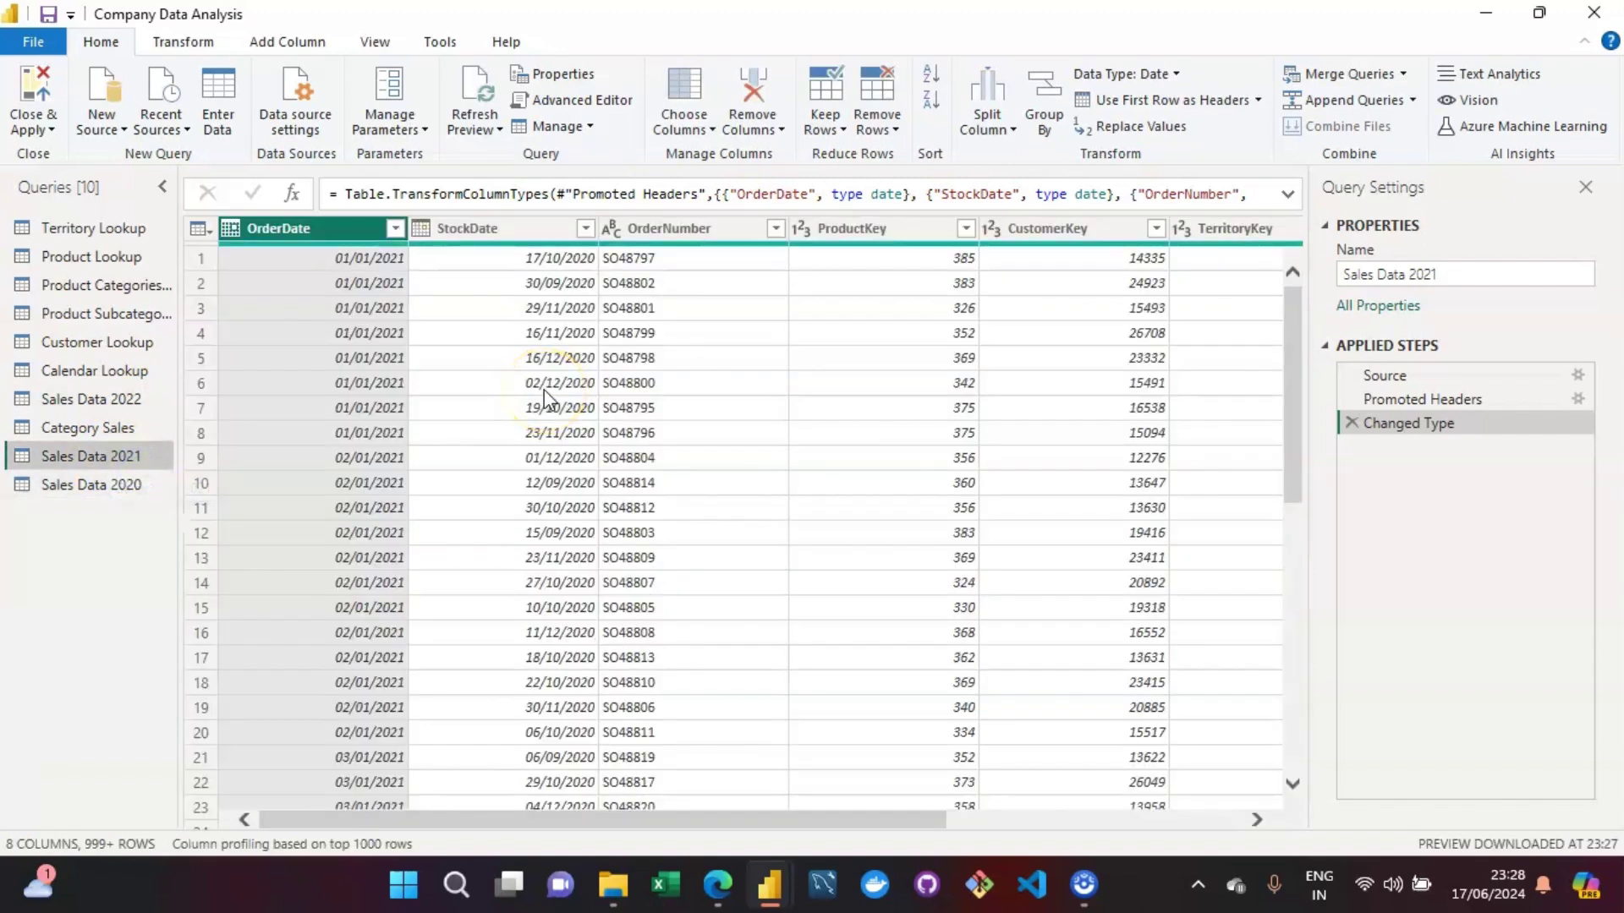
{"action": "left_click", "coordinate": [315, 226]}
{"action": "mouse_move", "coordinate": [526, 246]}
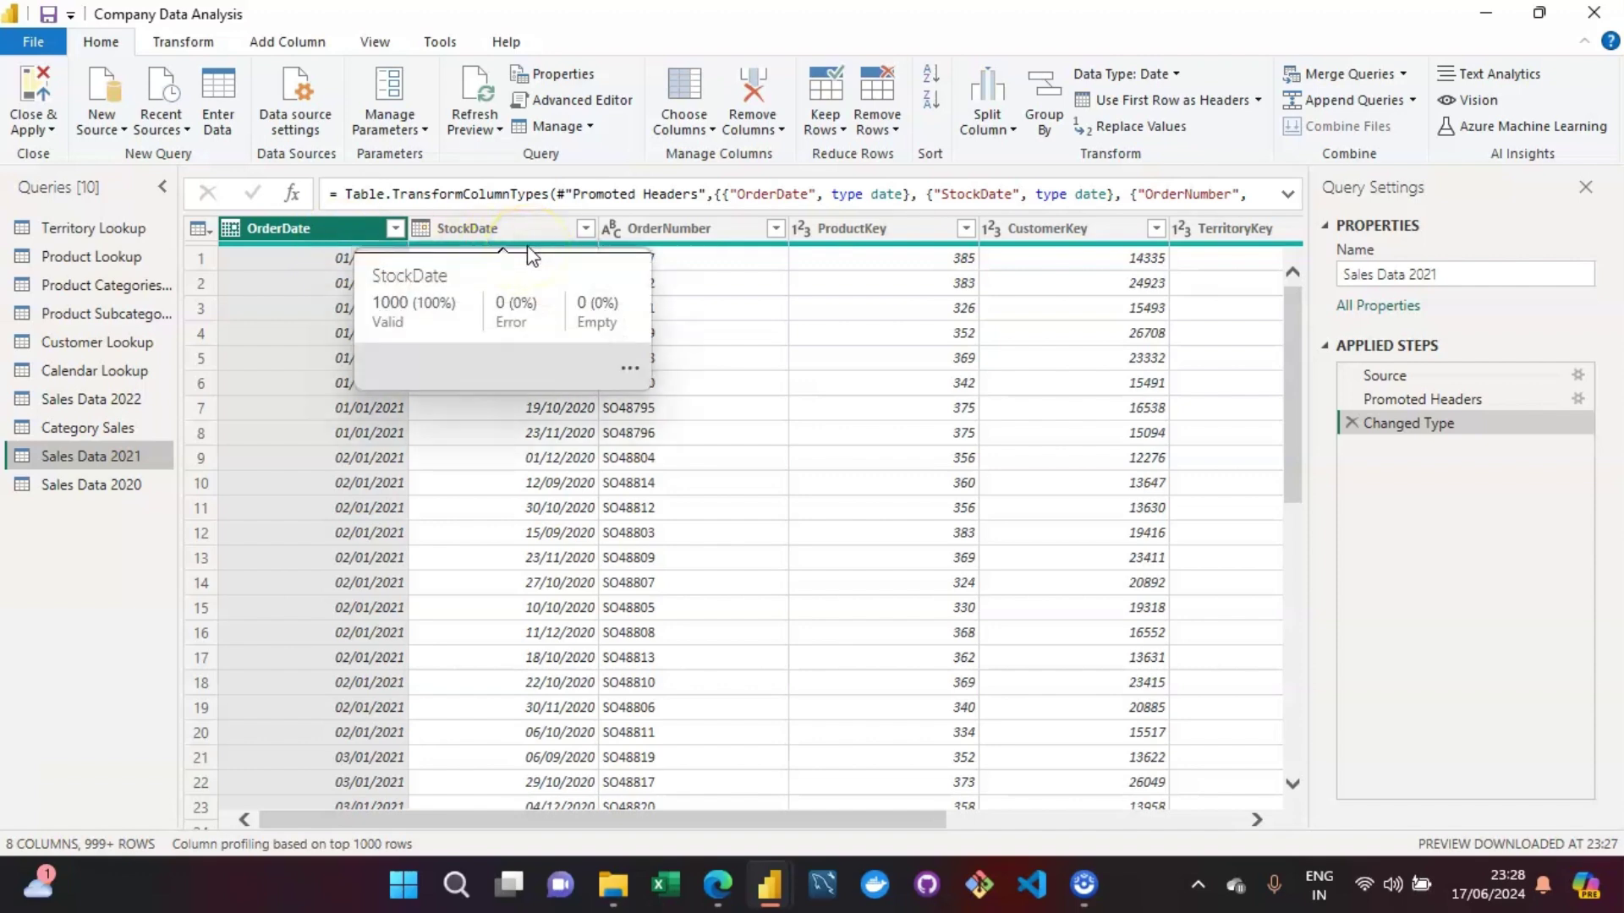
Review the StockDate, OrderNumber, ProductKey and CustomerKey columns of the Sales Data 2021 table one by one.
{"action": "left_click", "coordinate": [499, 230]}
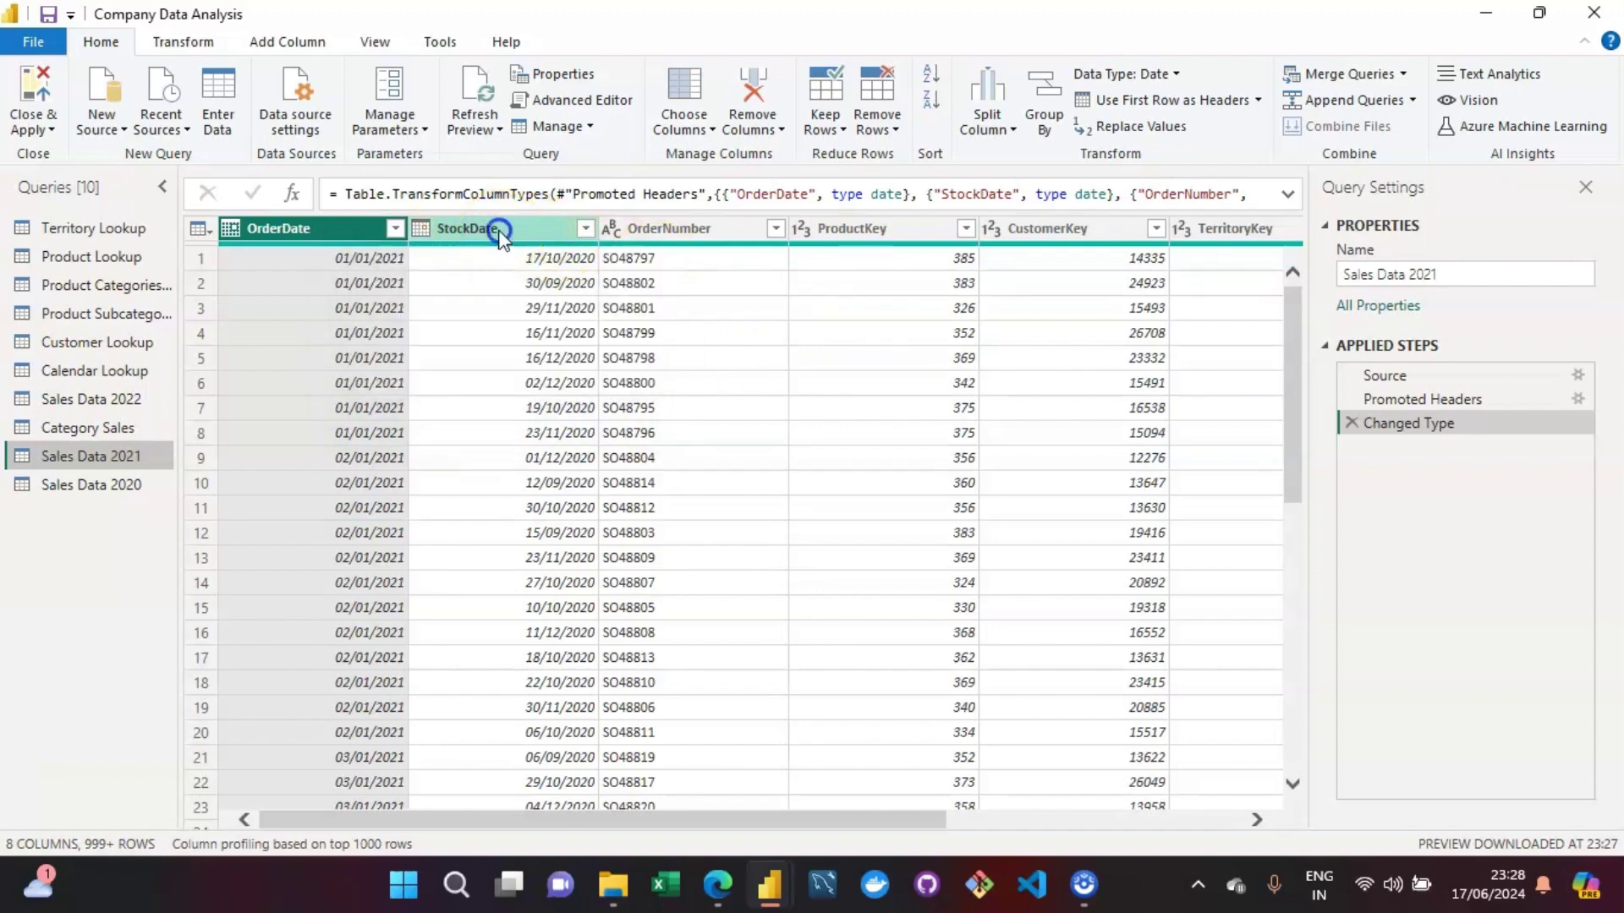
{"action": "left_click", "coordinate": [685, 228]}
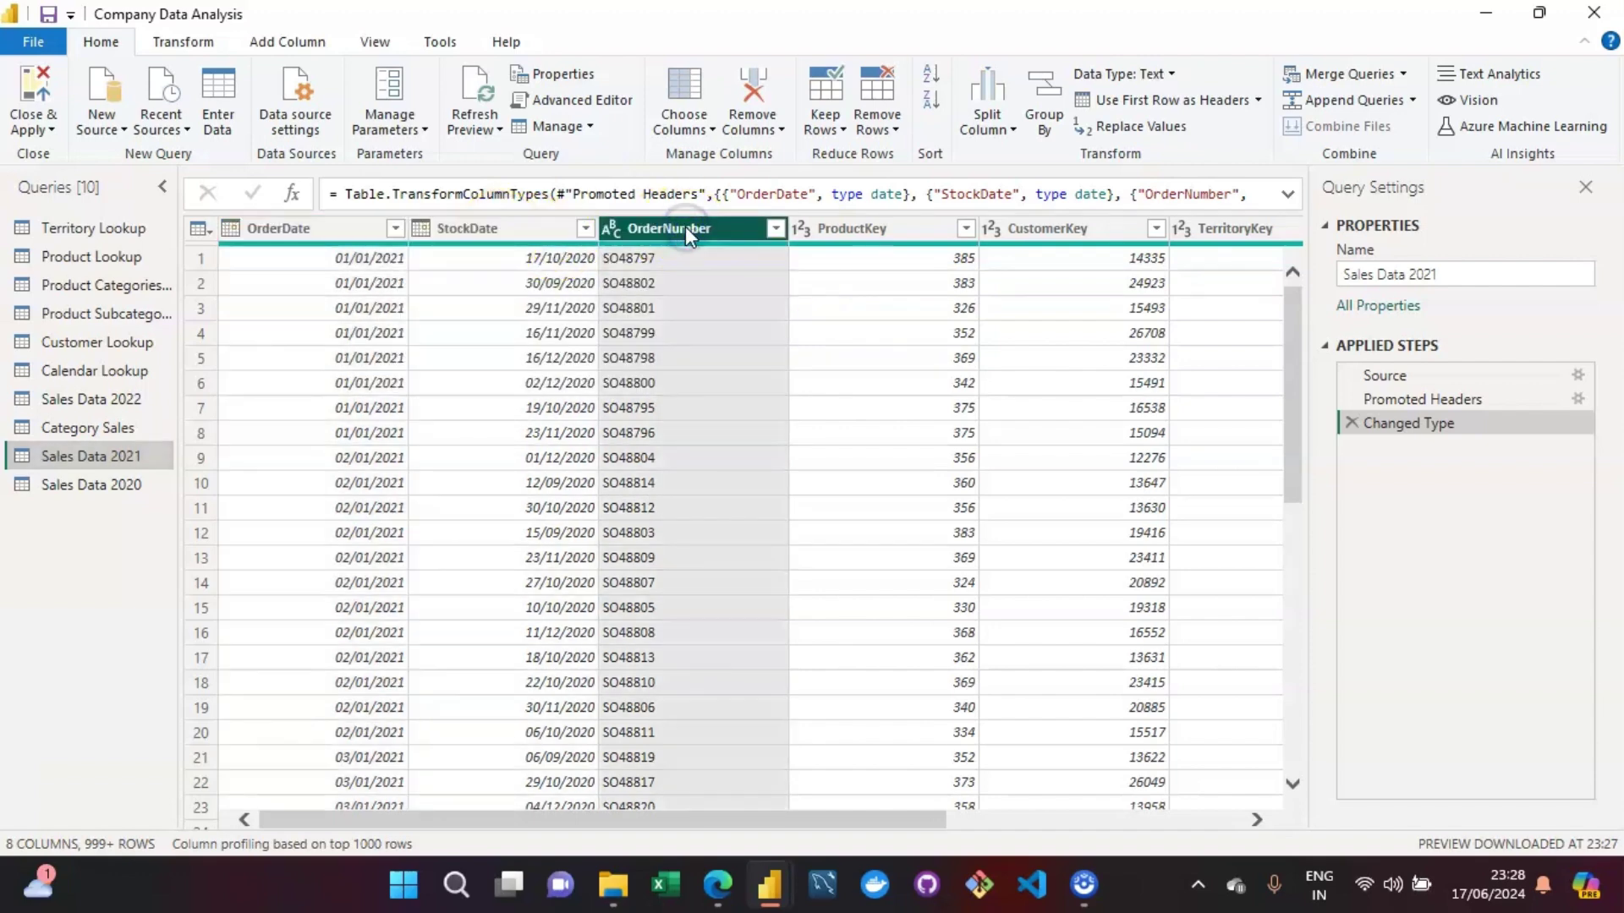
{"action": "left_click", "coordinate": [833, 230]}
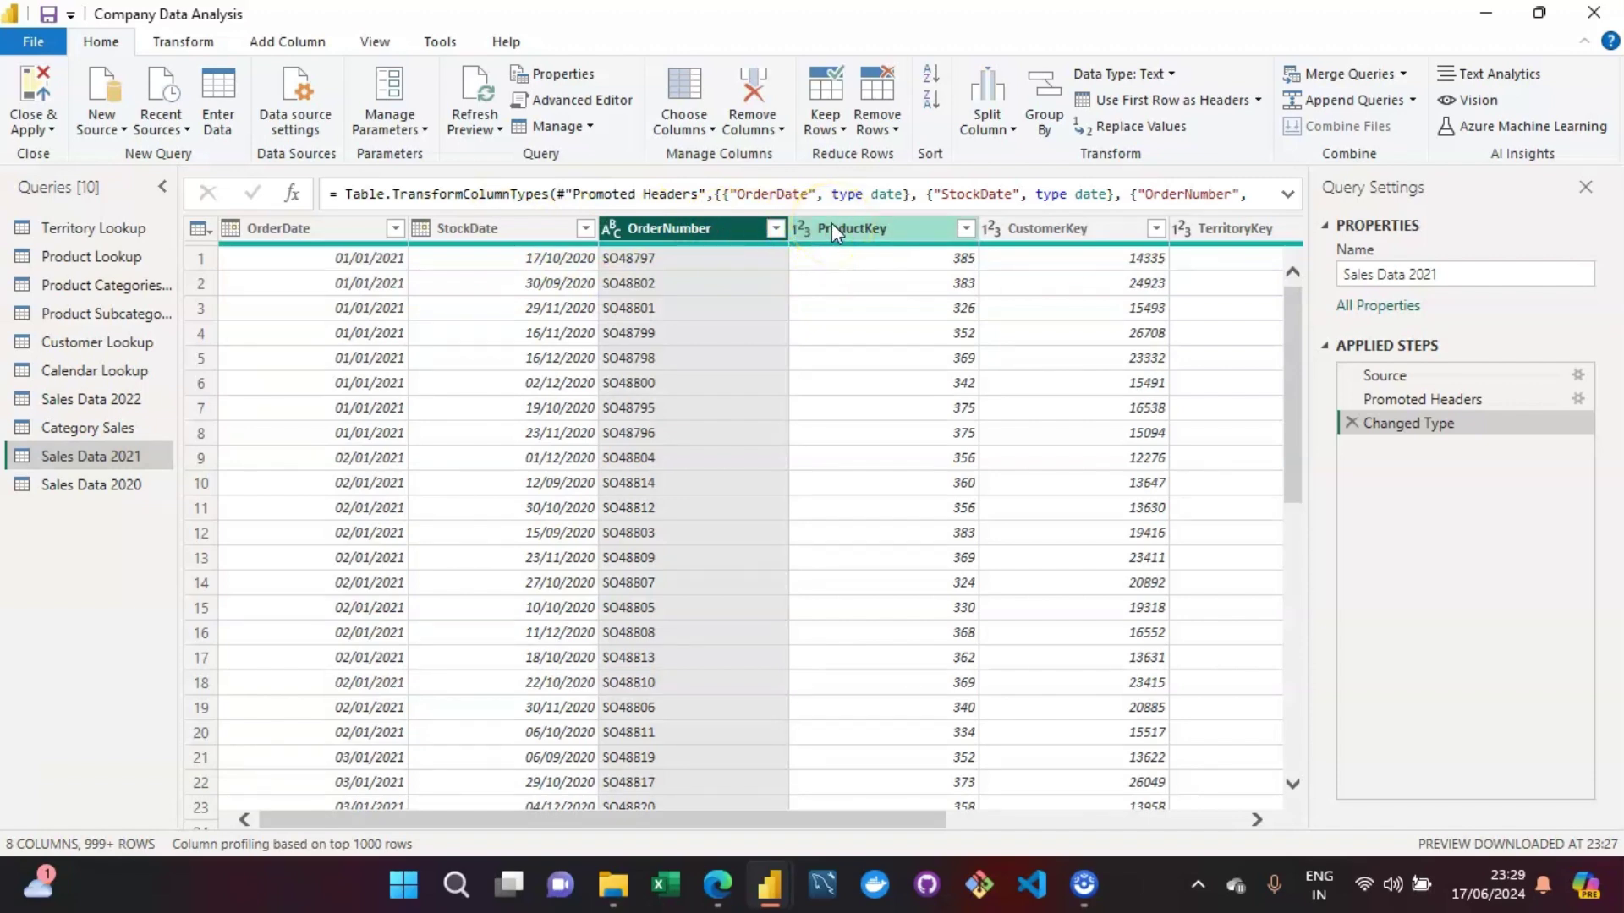
{"action": "left_click", "coordinate": [830, 230]}
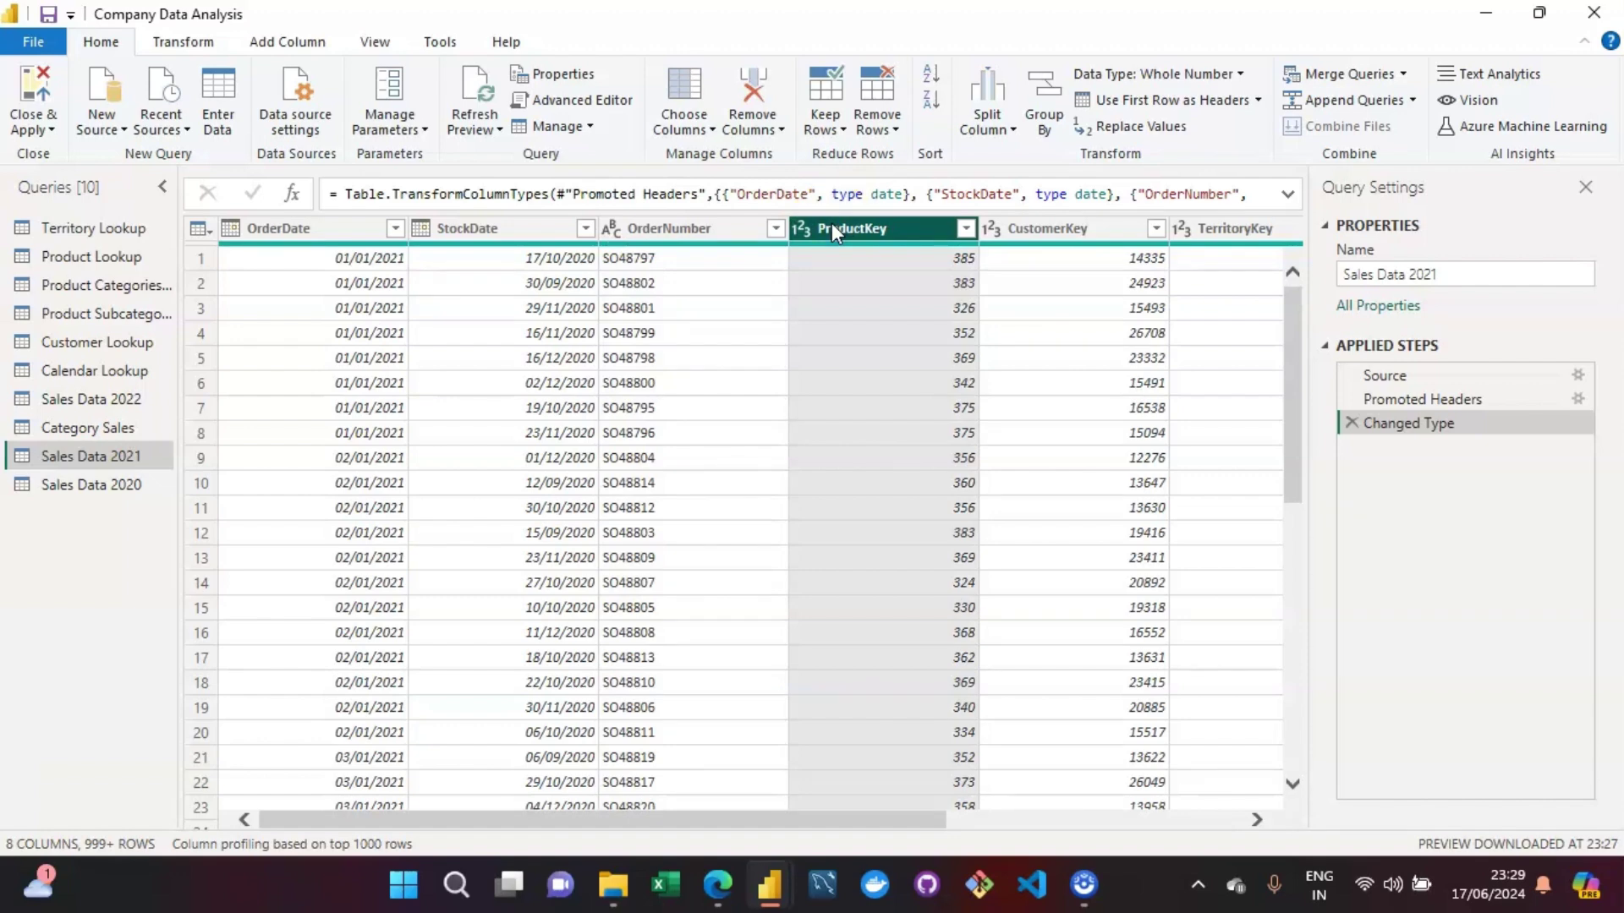
{"action": "left_click", "coordinate": [1078, 229]}
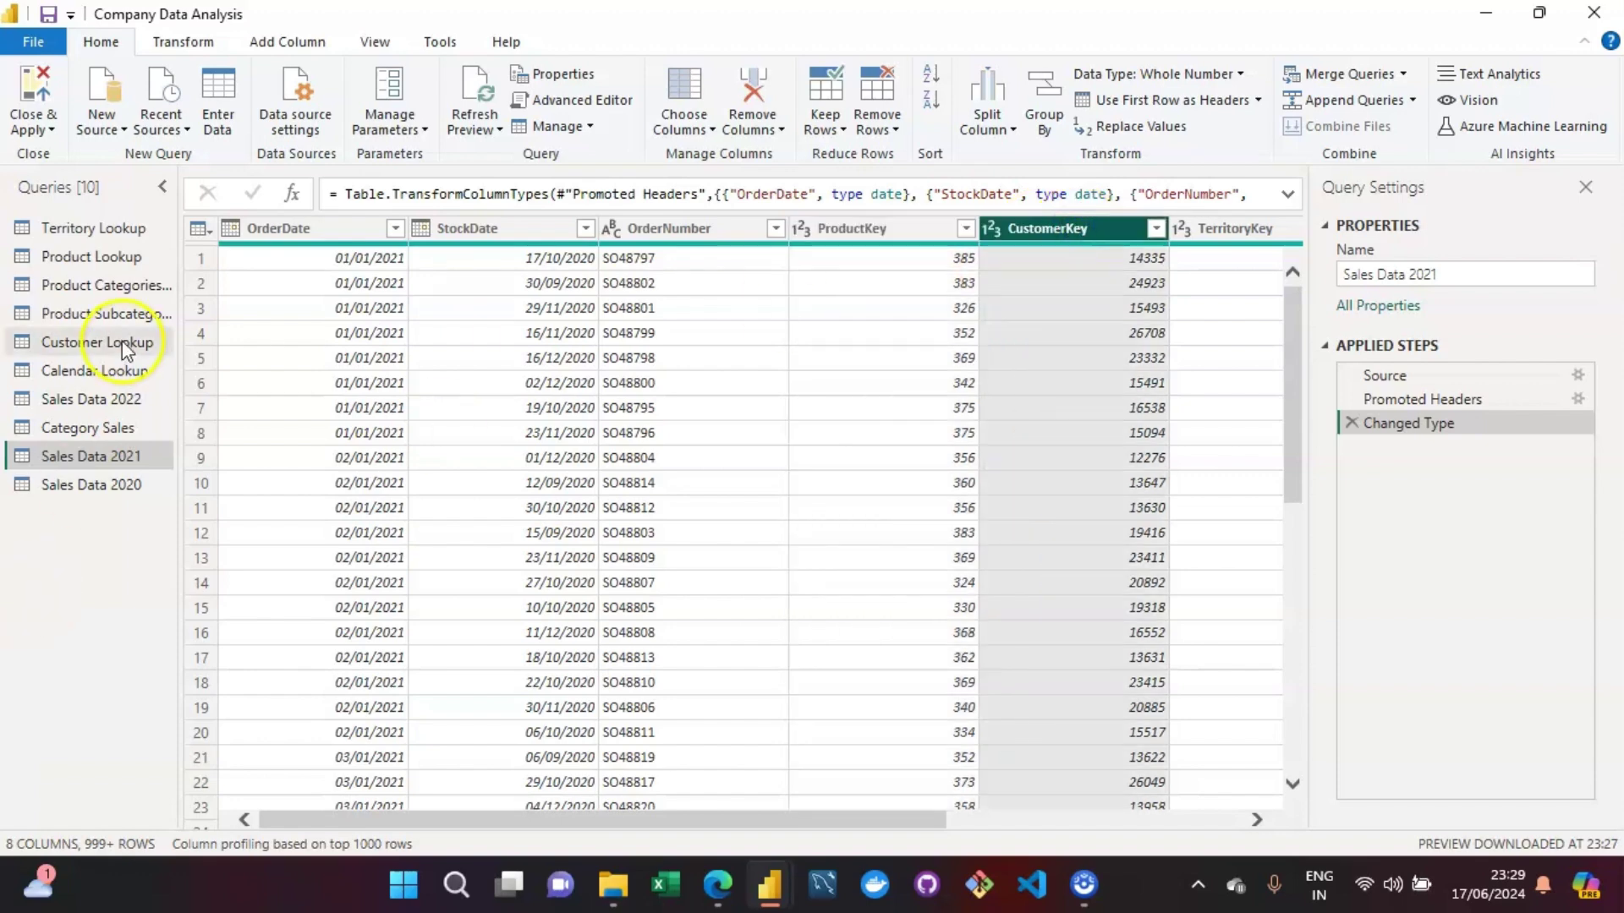
Set up an append of three or more tables on the Sales Data 2022 query, selecting Sales Data 2021 from the available tables.
{"action": "left_click", "coordinate": [102, 401]}
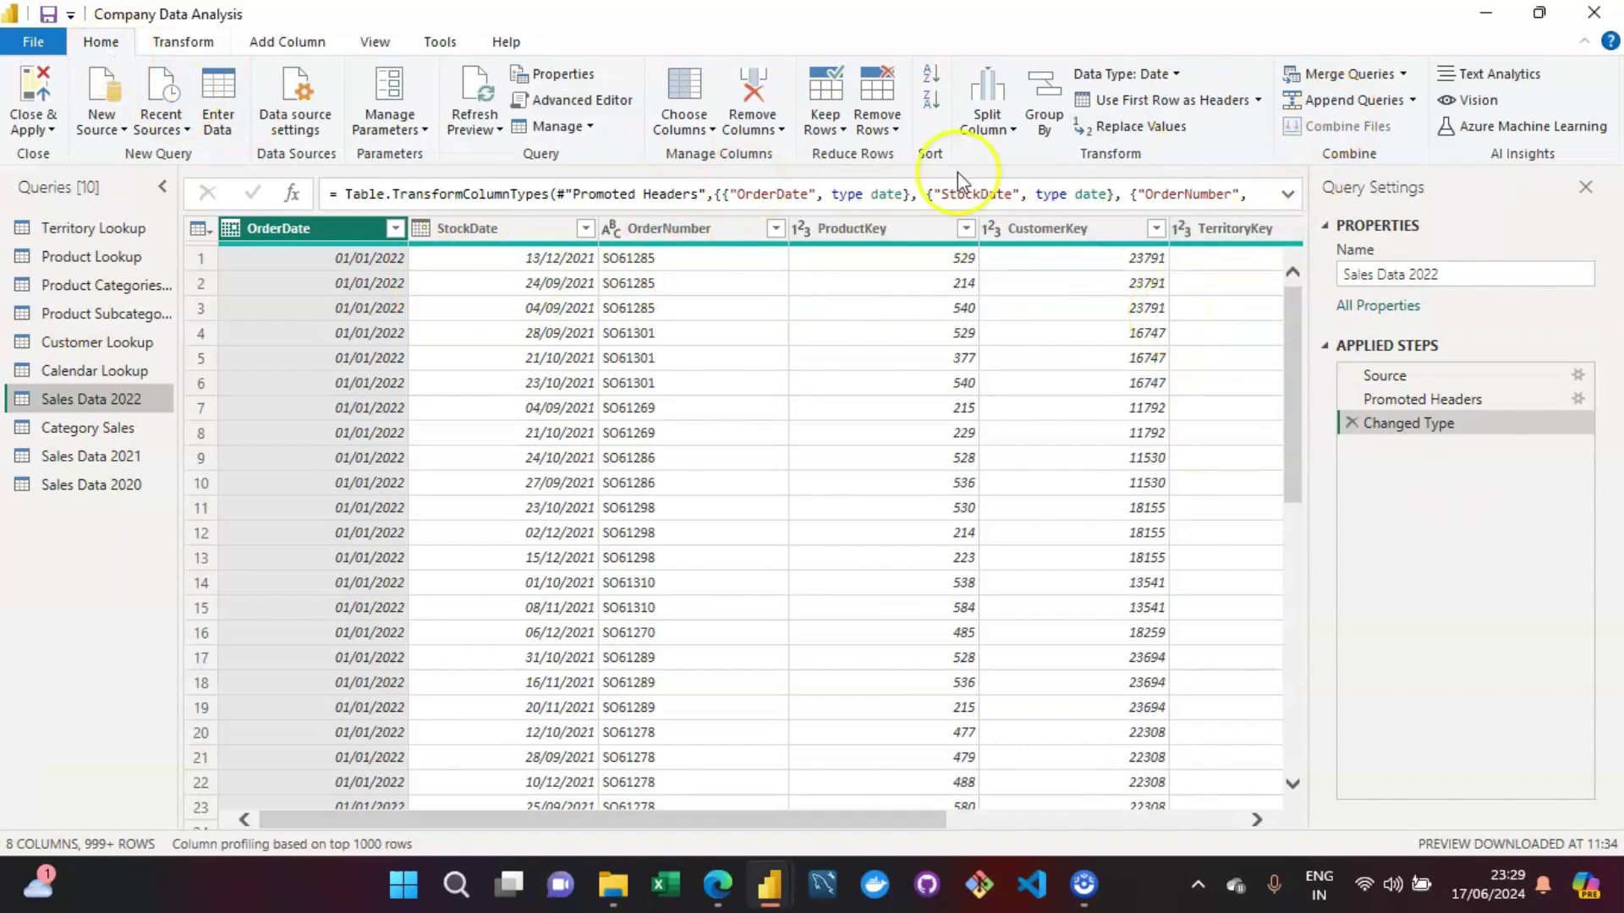
{"action": "left_click", "coordinate": [1345, 102]}
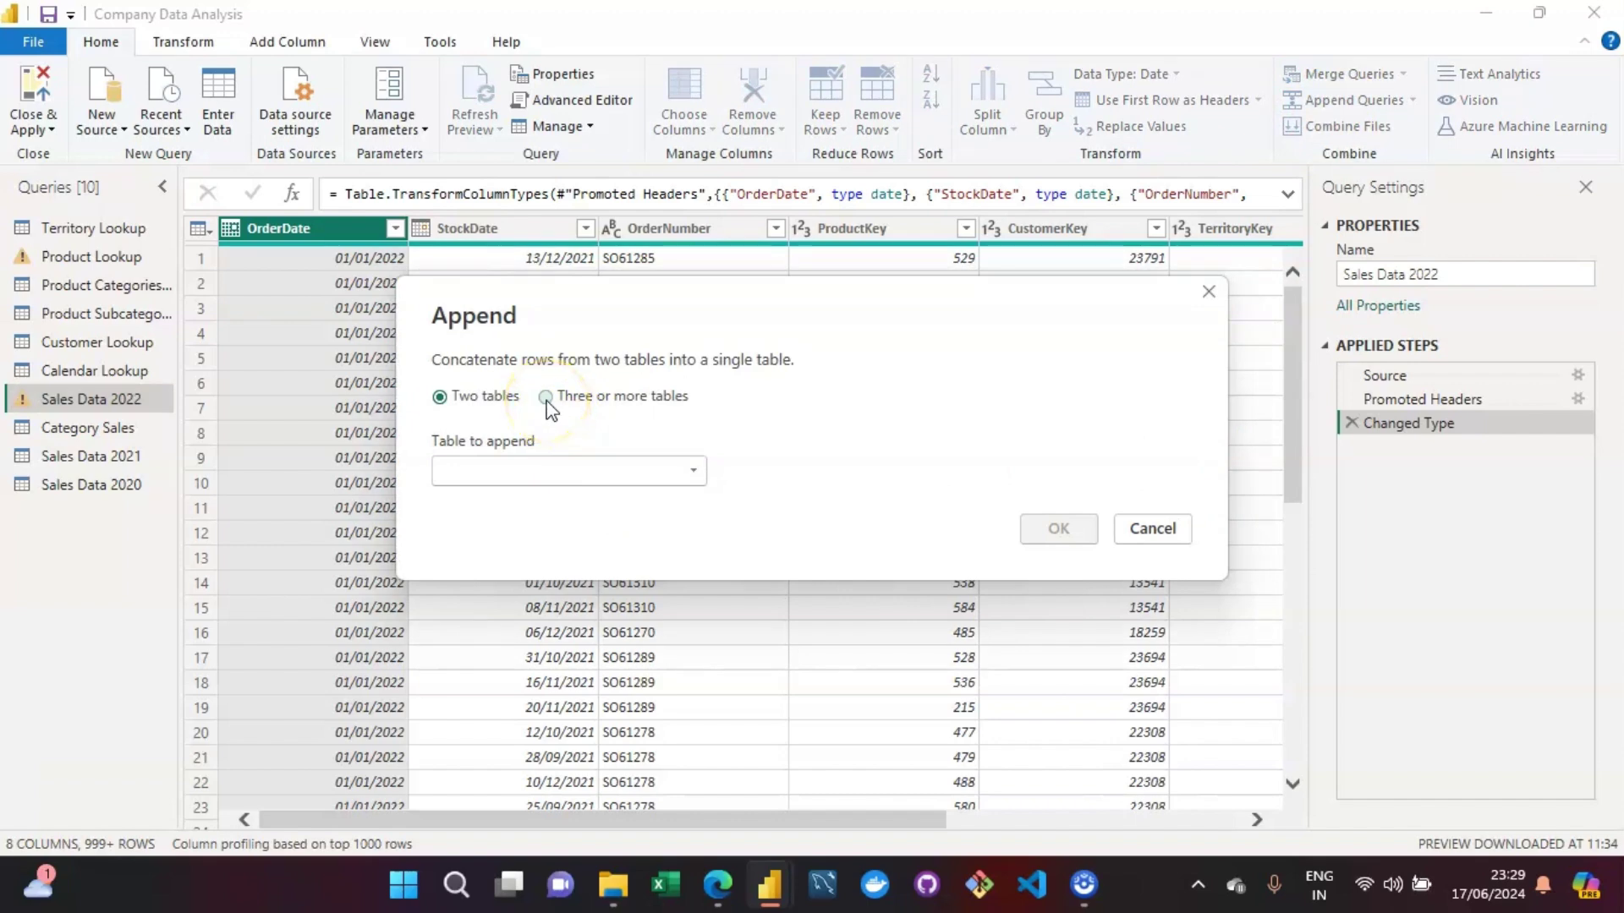
{"action": "left_click", "coordinate": [545, 397]}
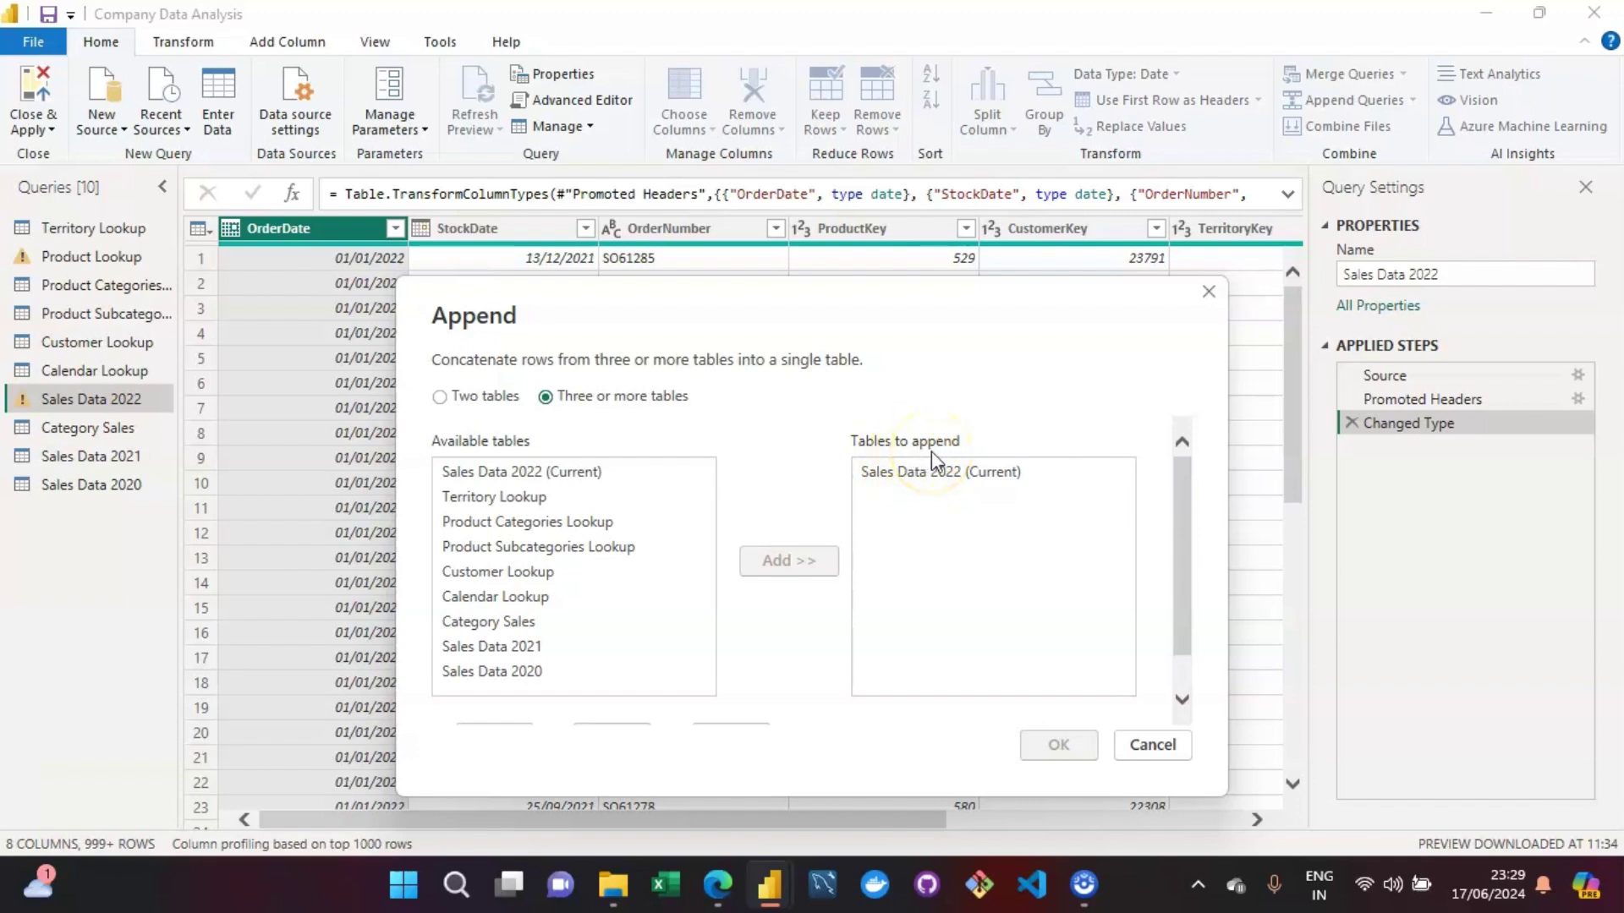
{"action": "left_click", "coordinate": [530, 647]}
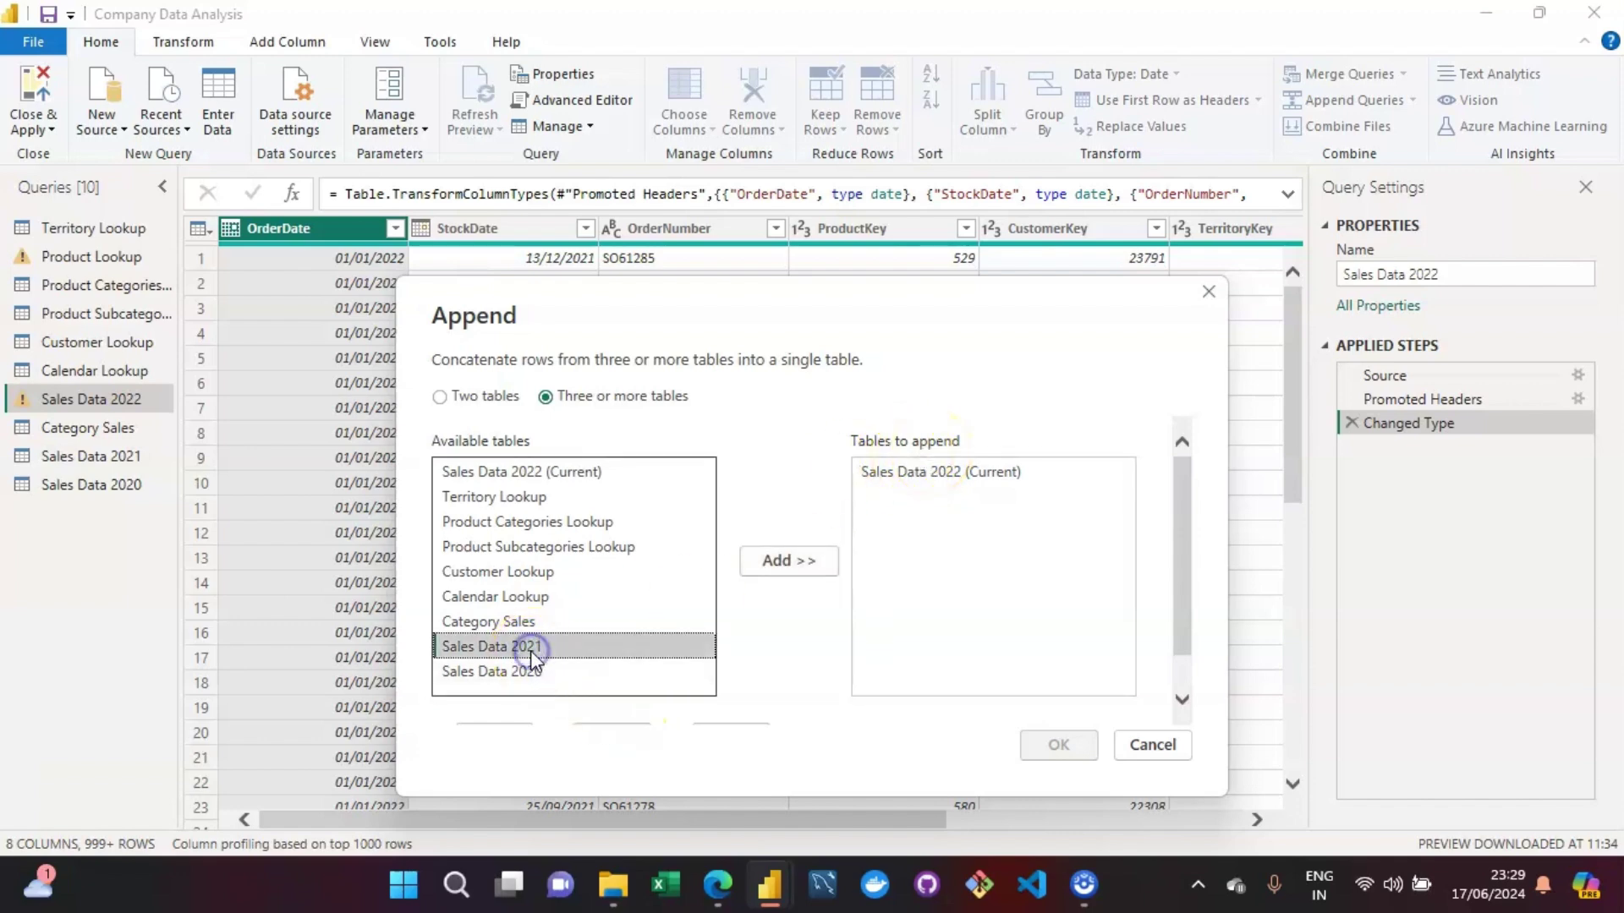
Add Sales Data 2021 and Sales Data 2020 to the tables being appended to Sales Data 2022.
{"action": "left_click", "coordinate": [796, 564]}
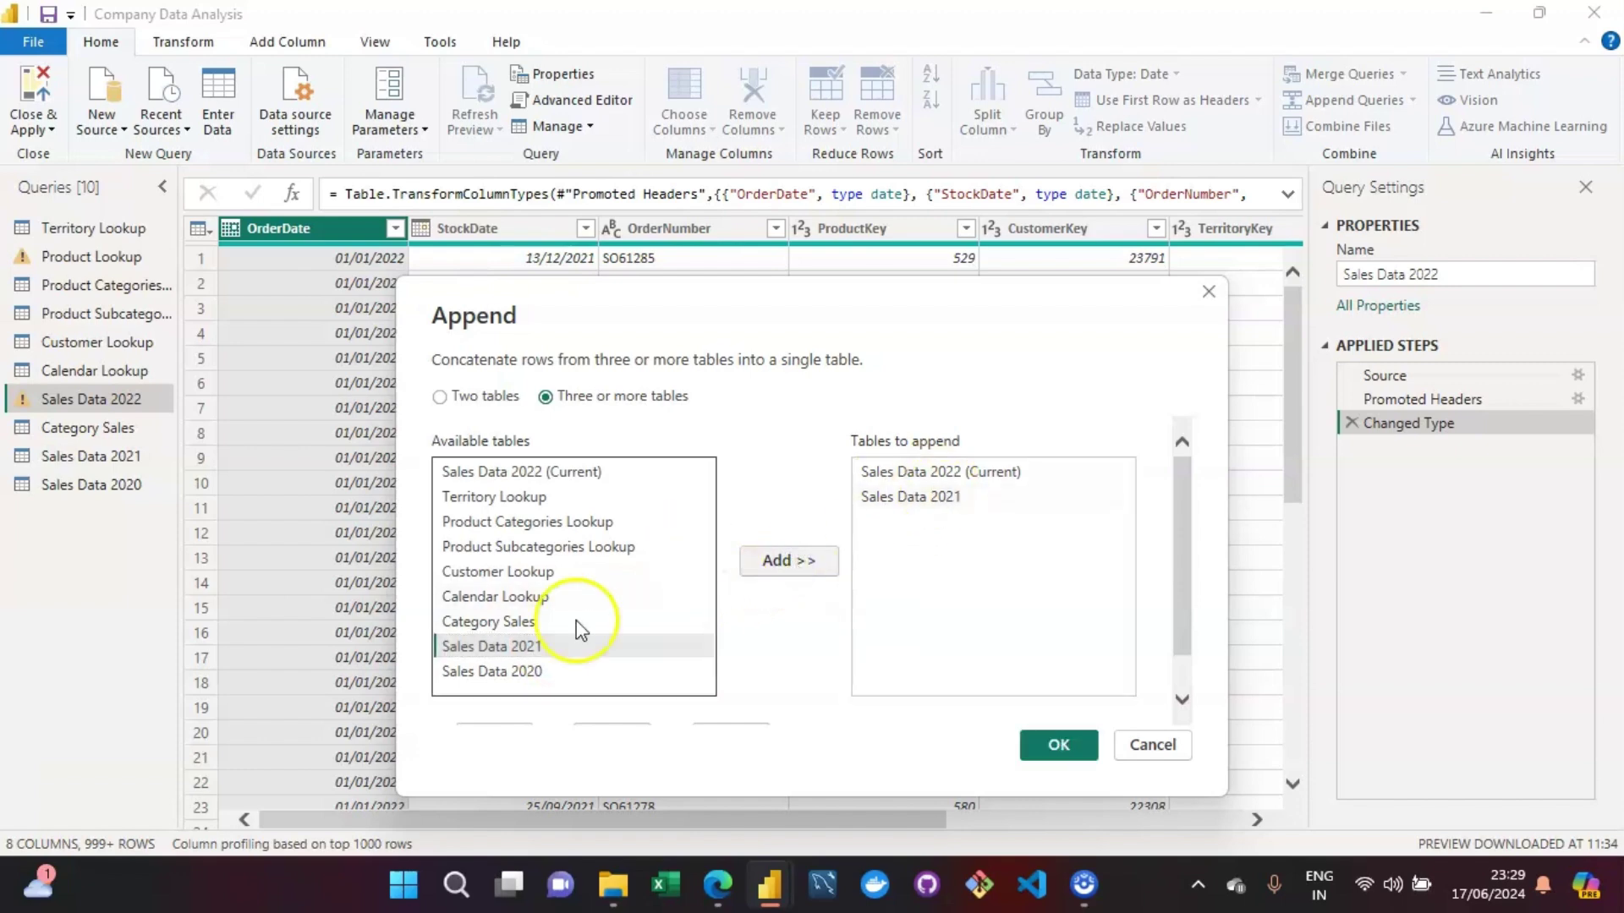
{"action": "left_click", "coordinate": [504, 672]}
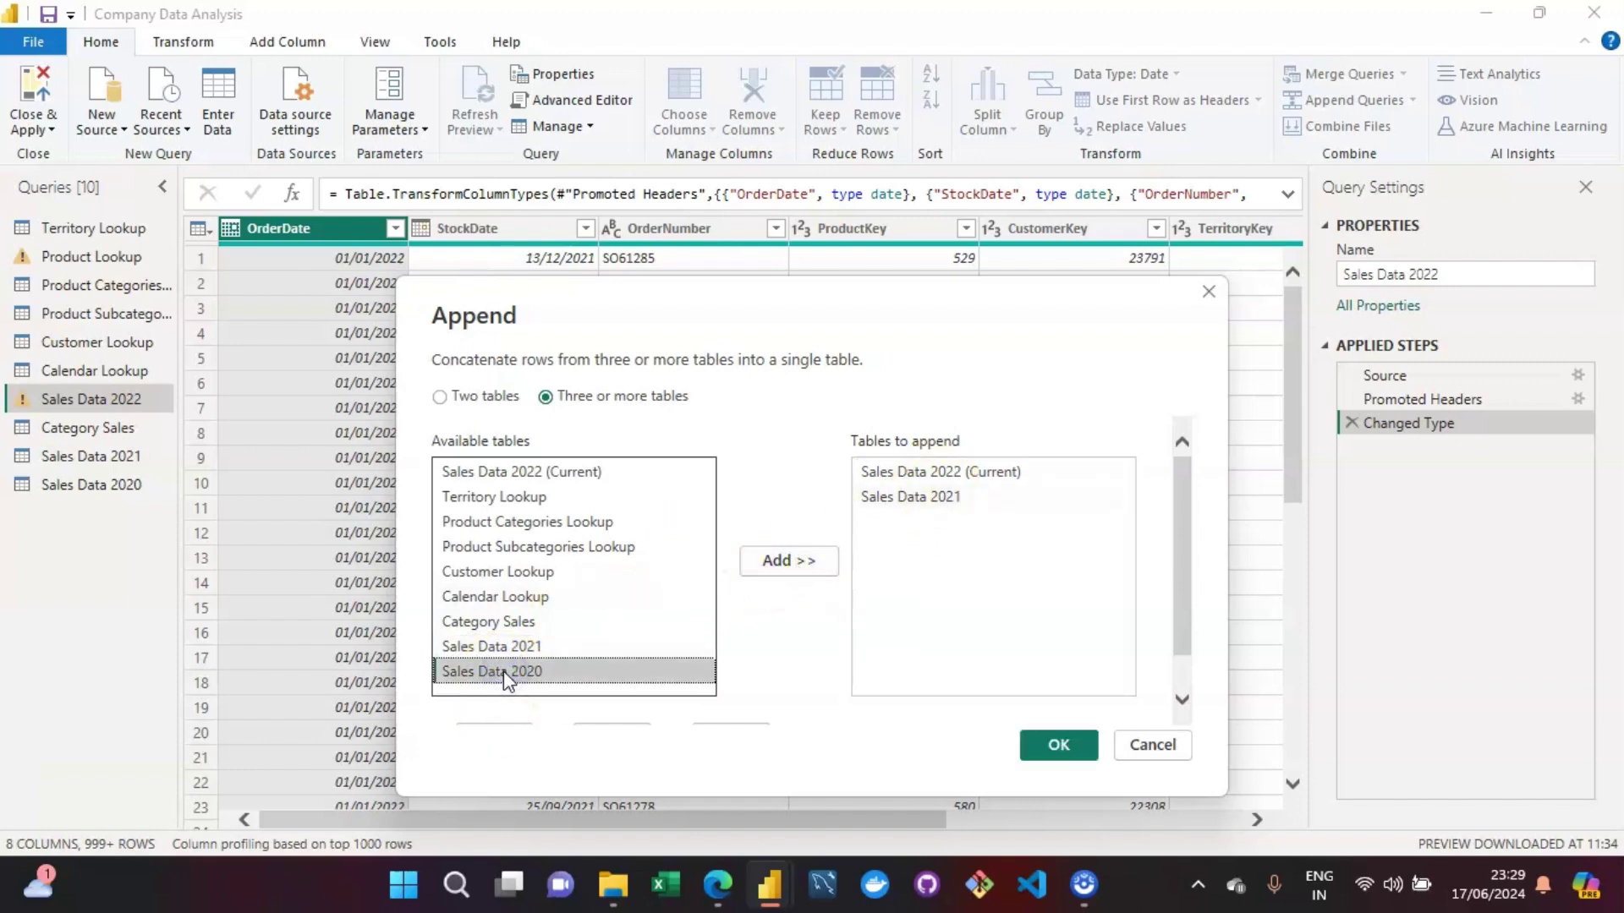
{"action": "left_click", "coordinate": [786, 561]}
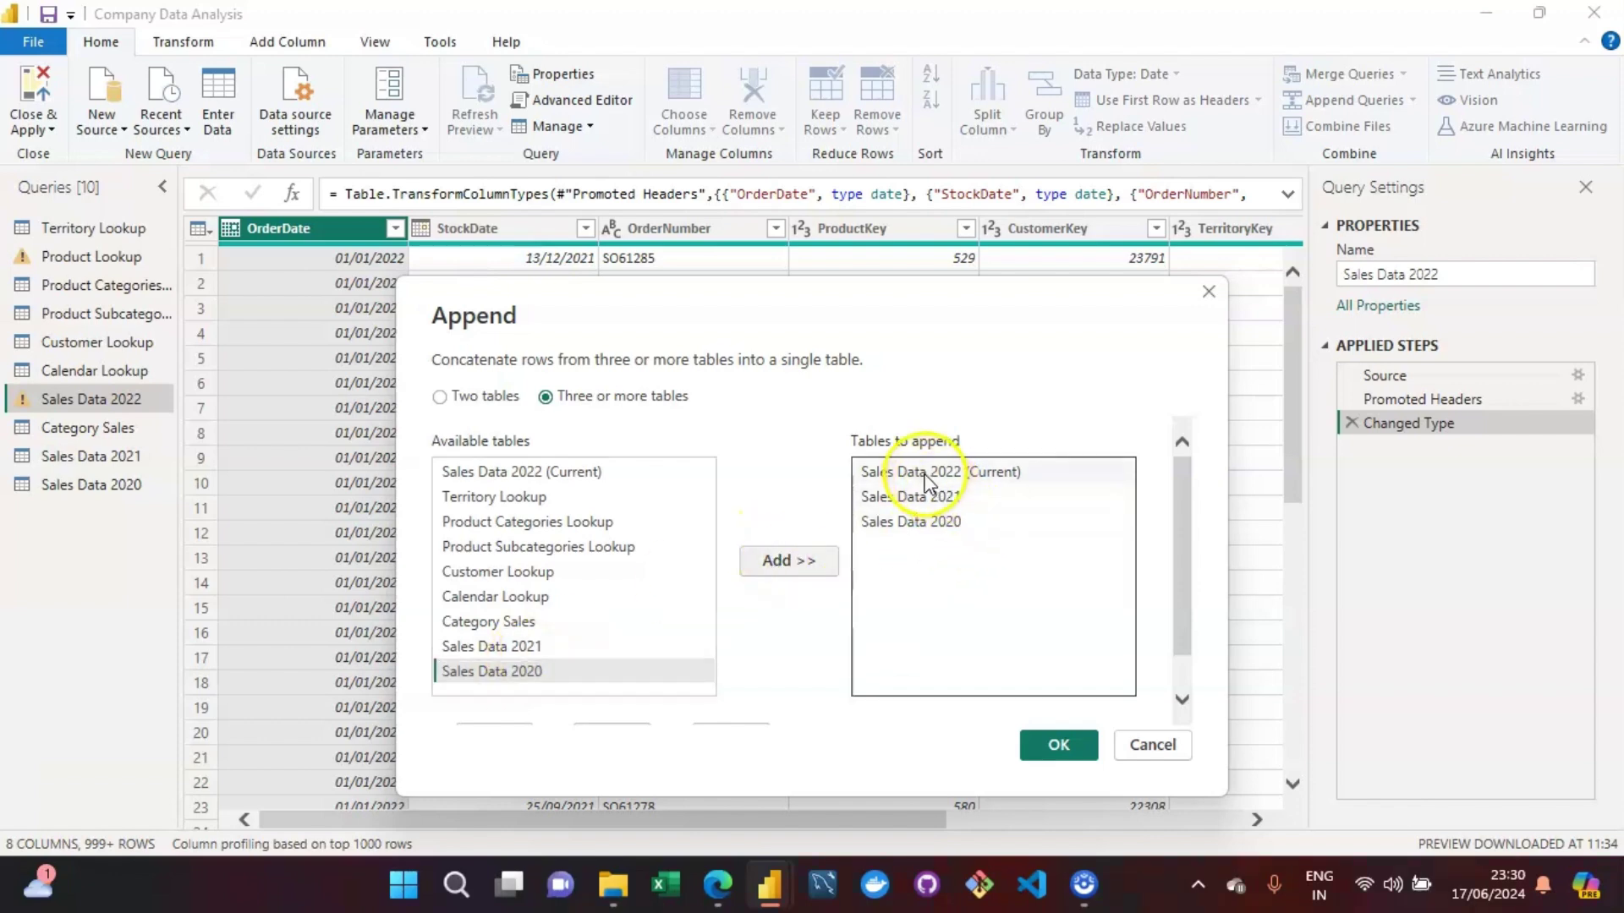
Move Sales Data 2020 ahead of Sales Data 2021 in the append order and try moving it above Sales Data 2022.
{"action": "left_click_drag", "start_coordinate": [1179, 536], "coordinate": [1201, 615]}
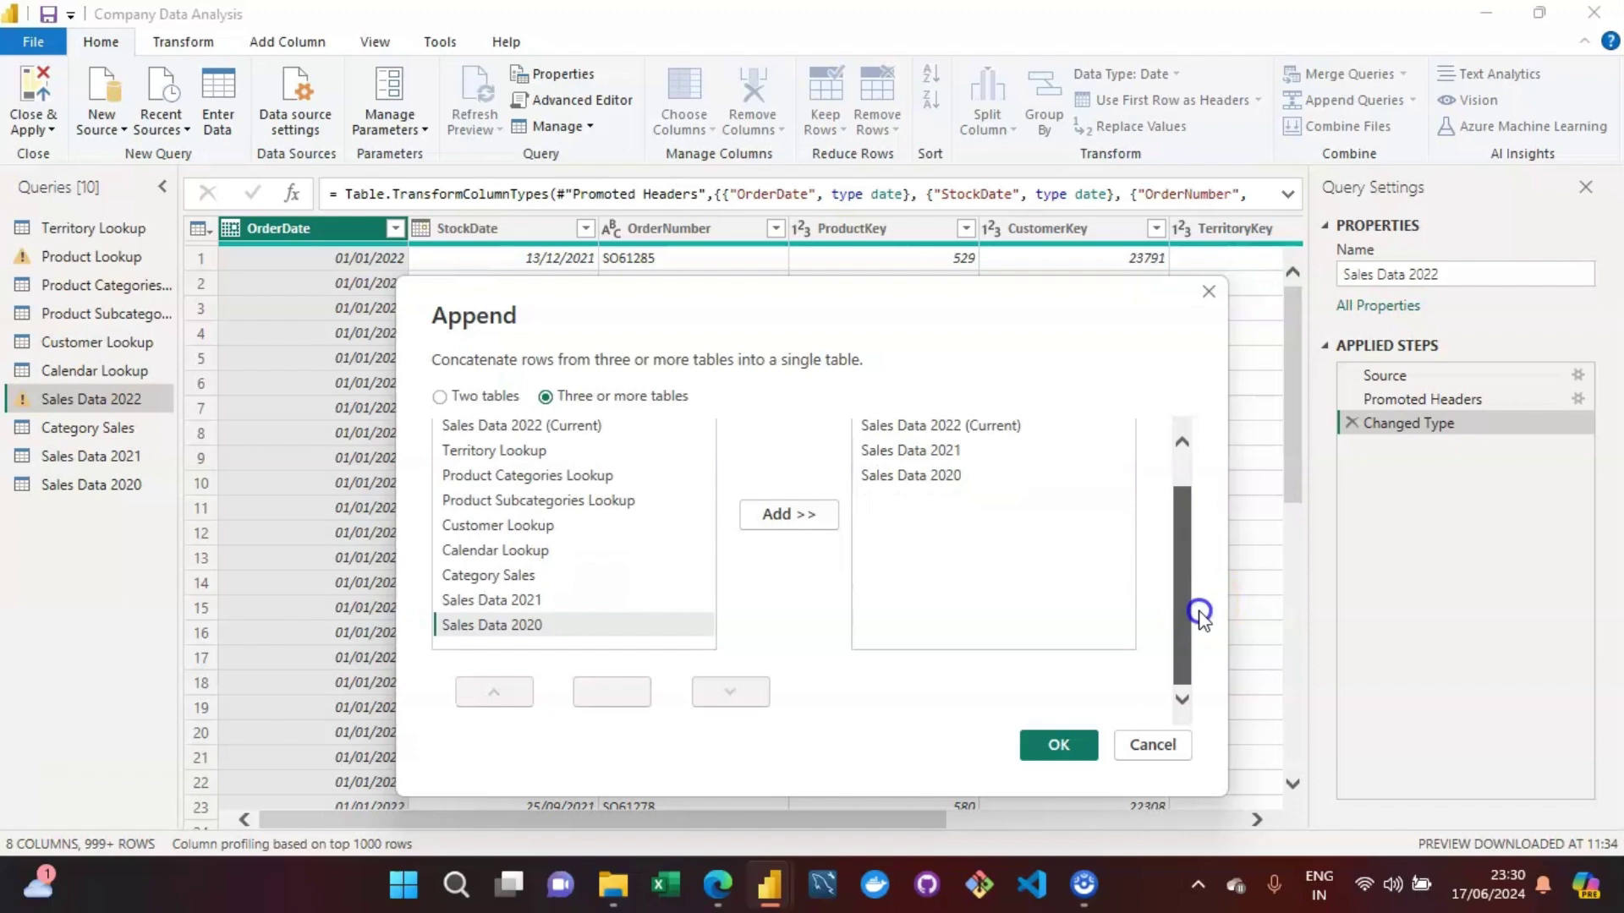
{"action": "left_click", "coordinate": [965, 467]}
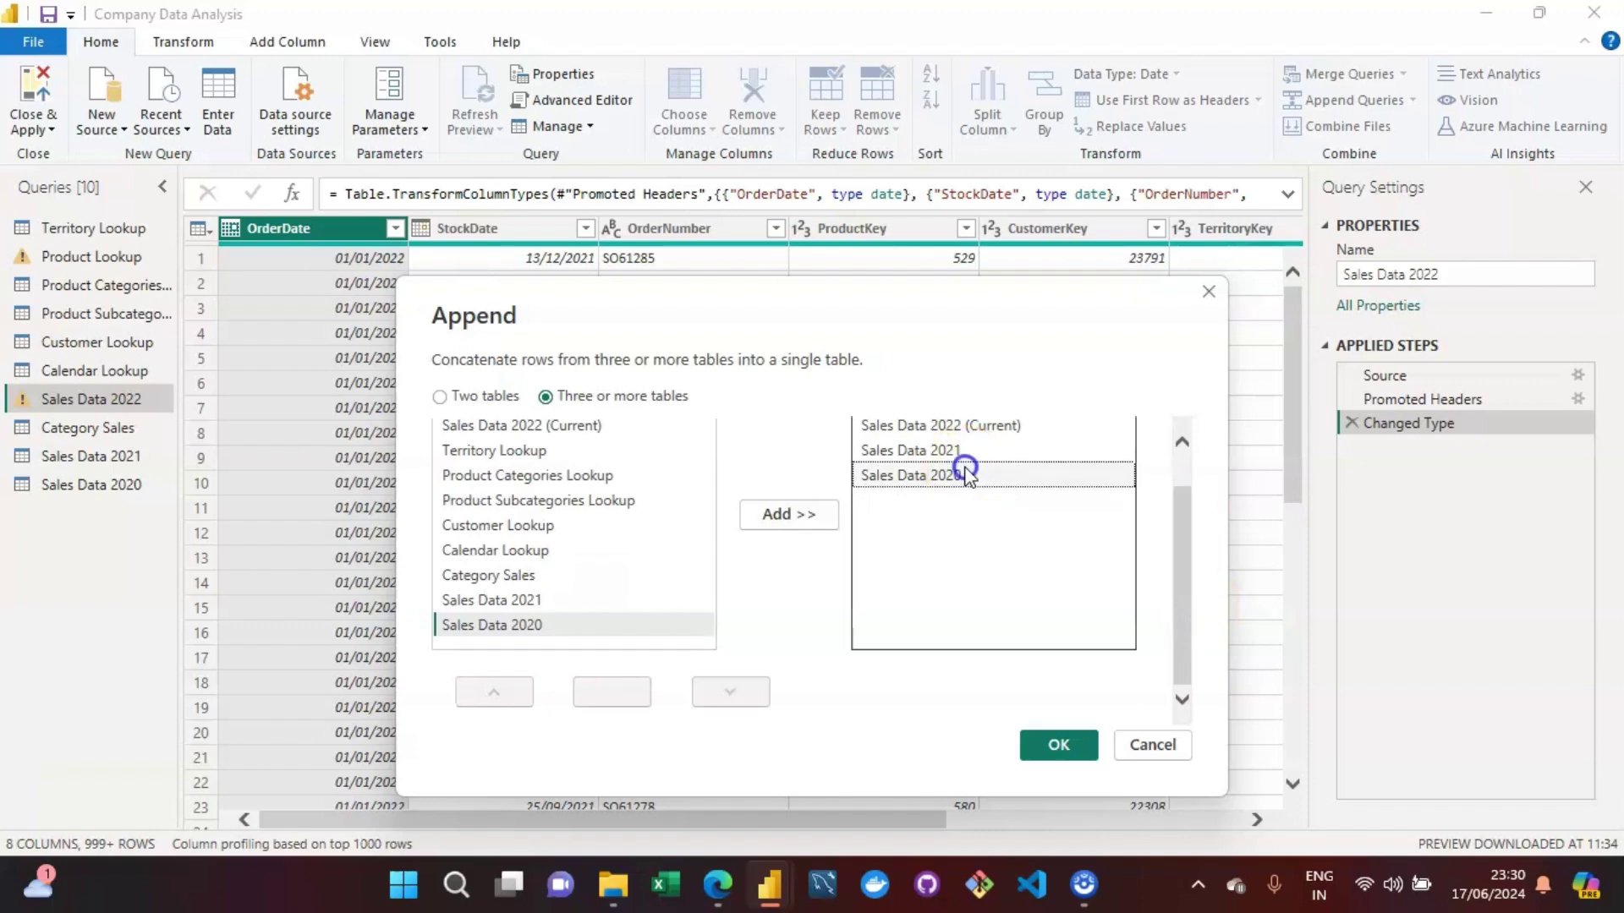
{"action": "left_click", "coordinate": [499, 691]}
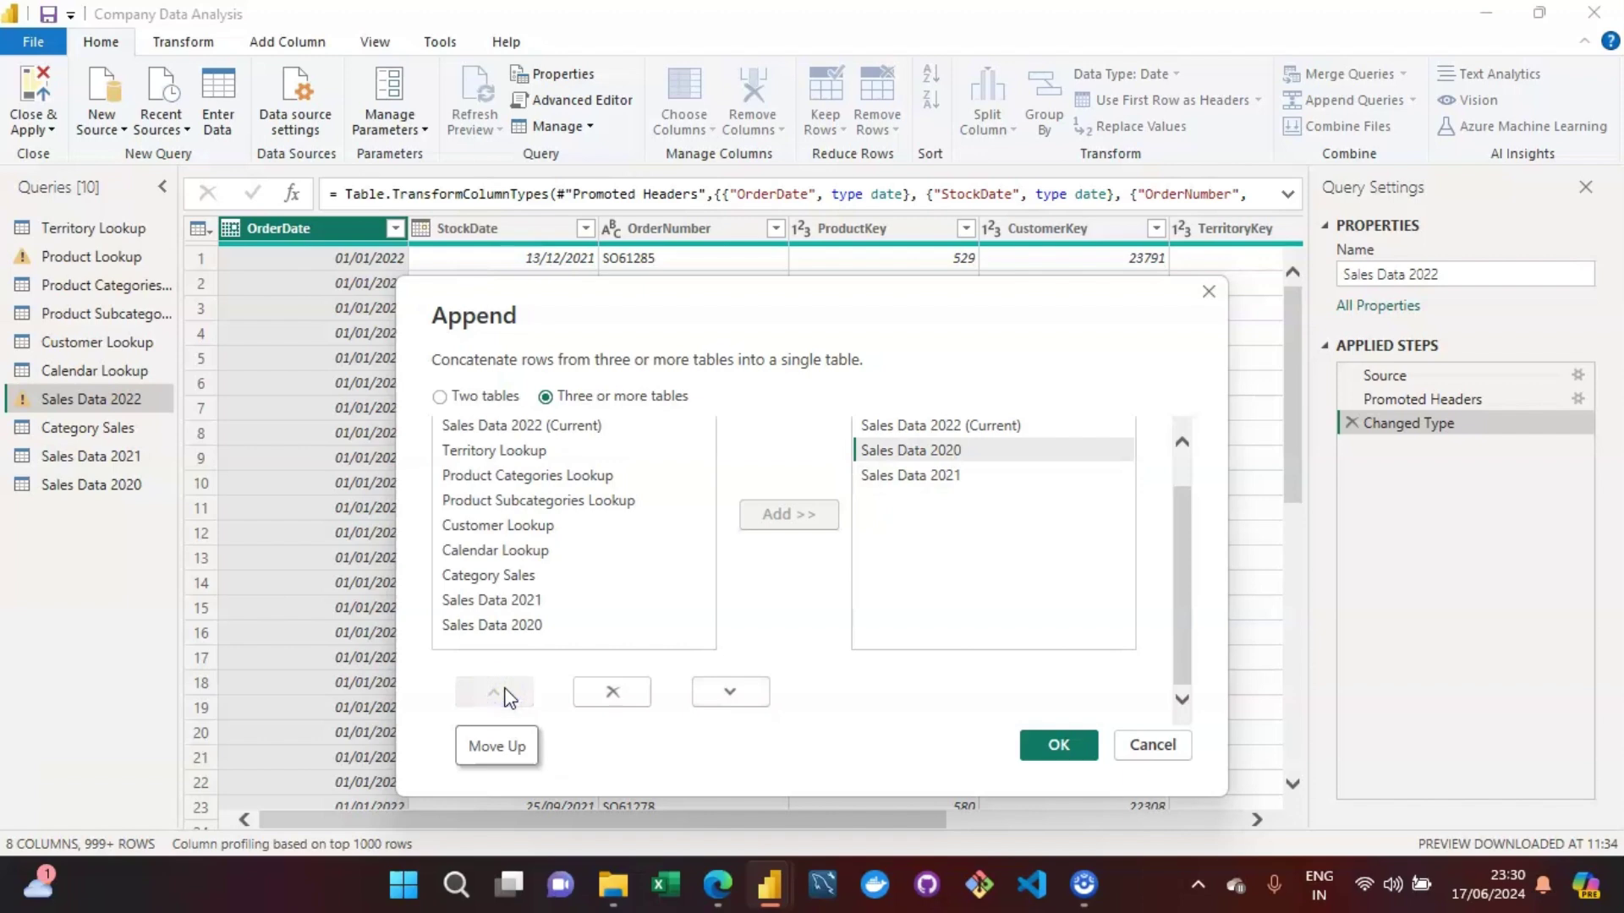
{"action": "left_click", "coordinate": [944, 452]}
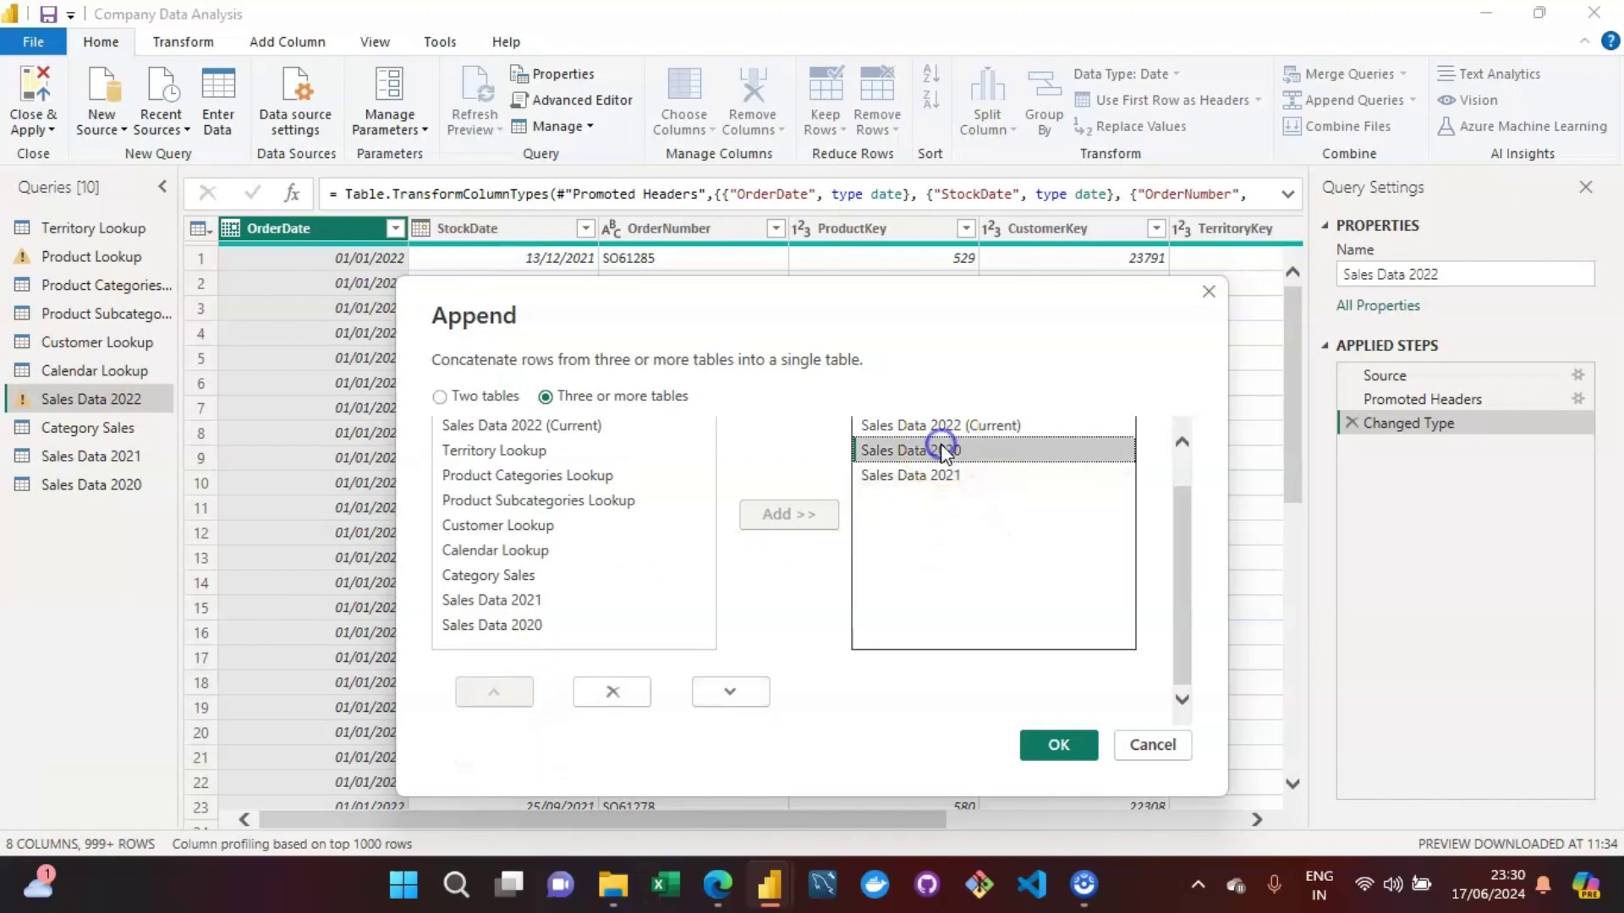
{"action": "left_click", "coordinate": [506, 692]}
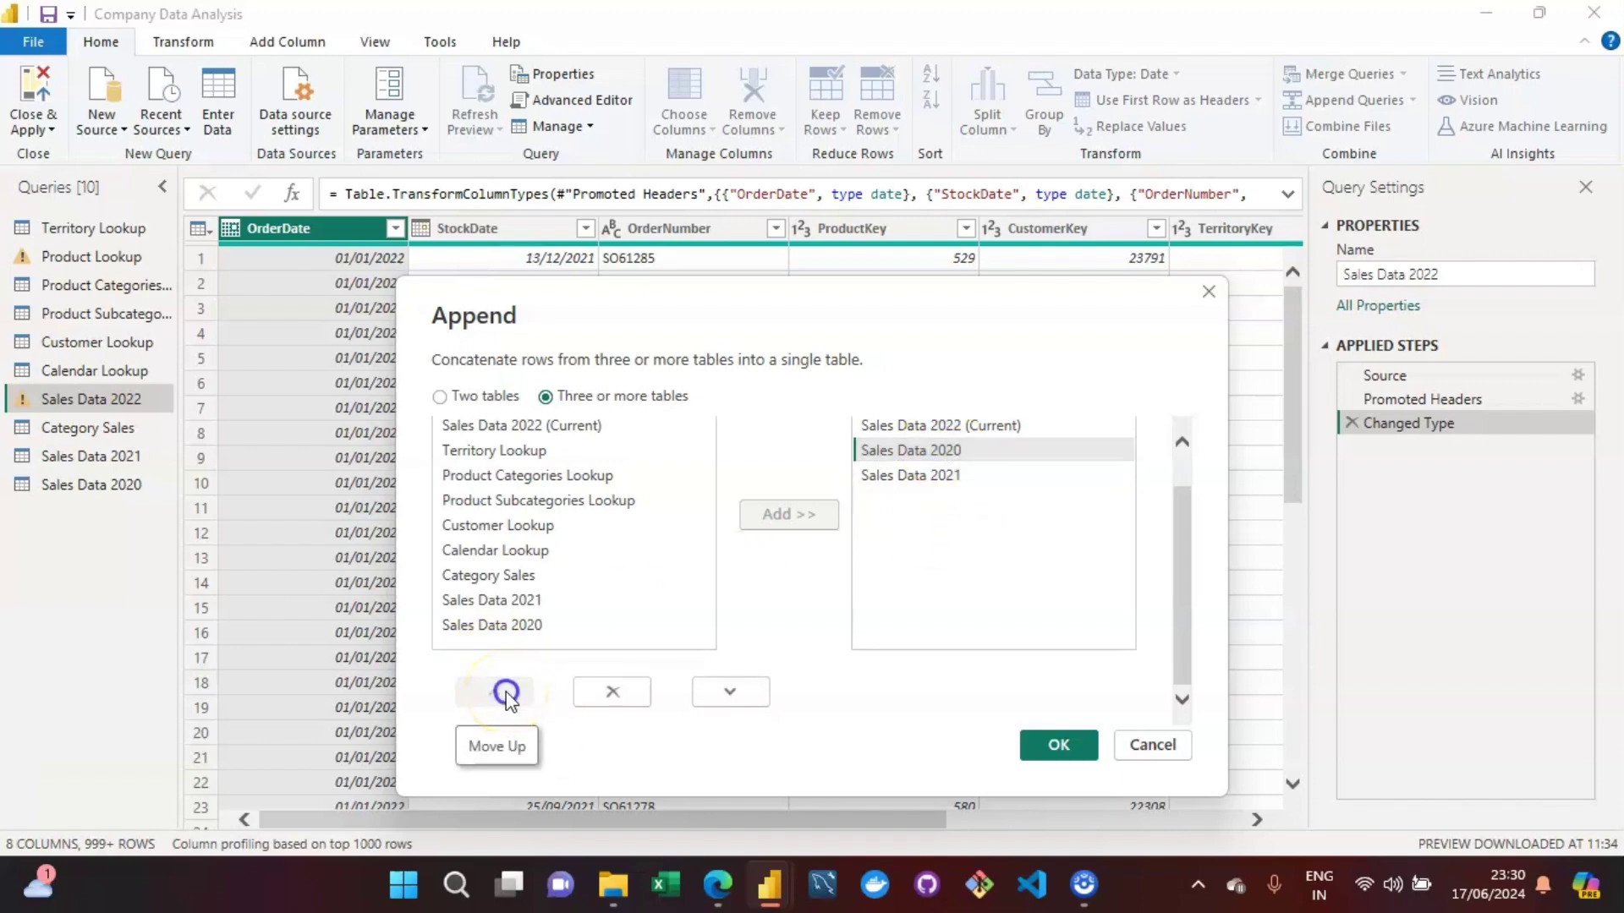
{"action": "left_click", "coordinate": [971, 454]}
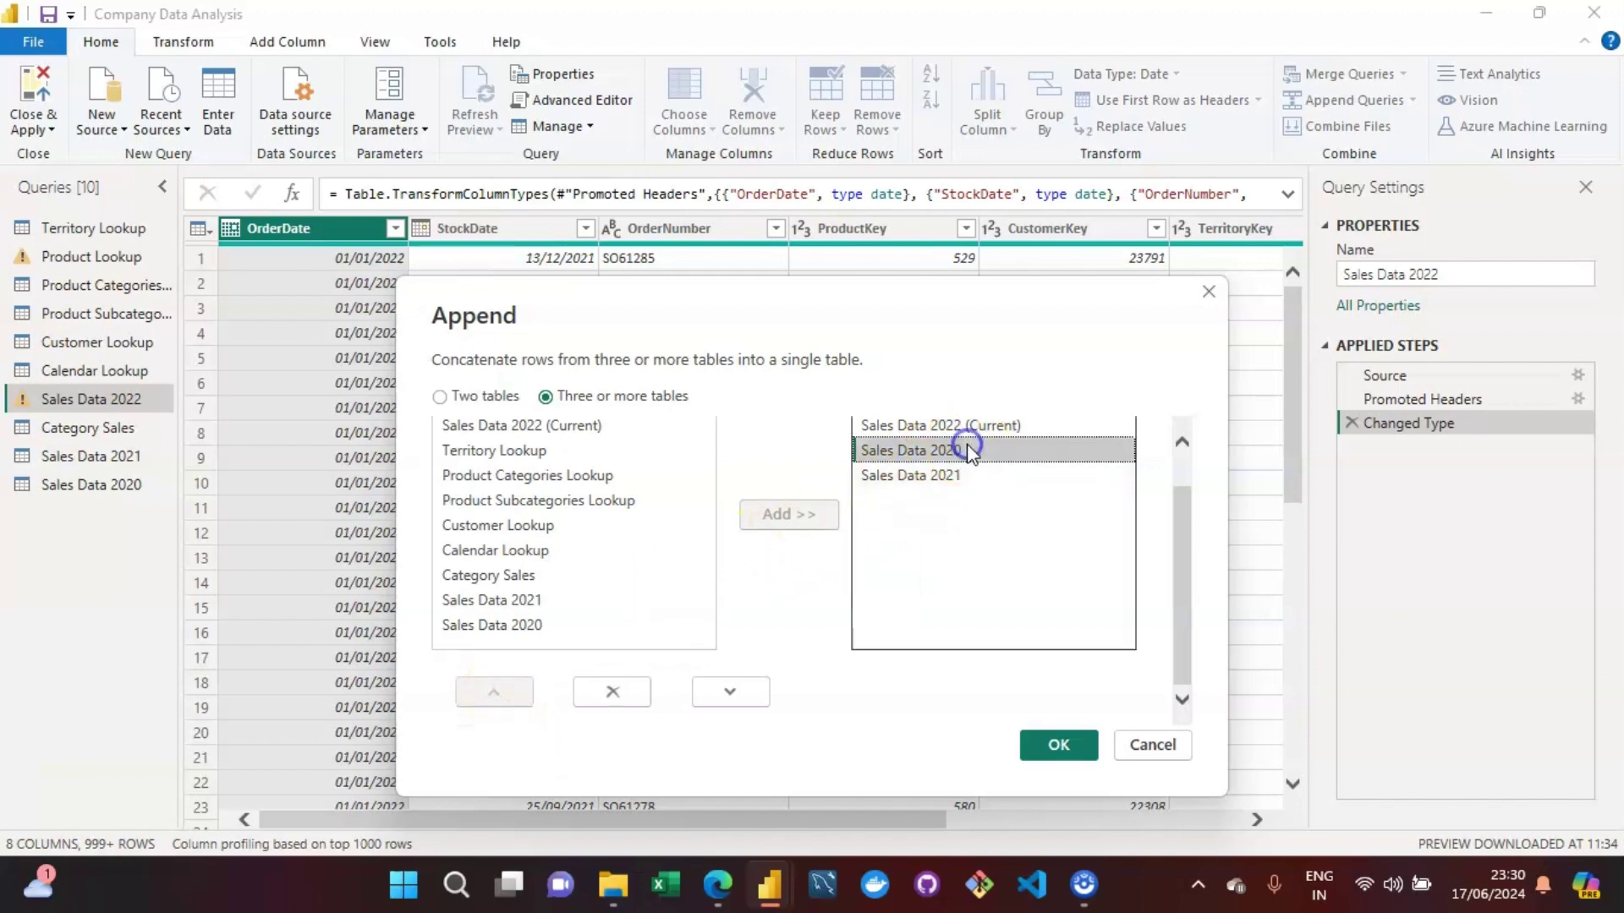
{"action": "left_click", "coordinate": [514, 692]}
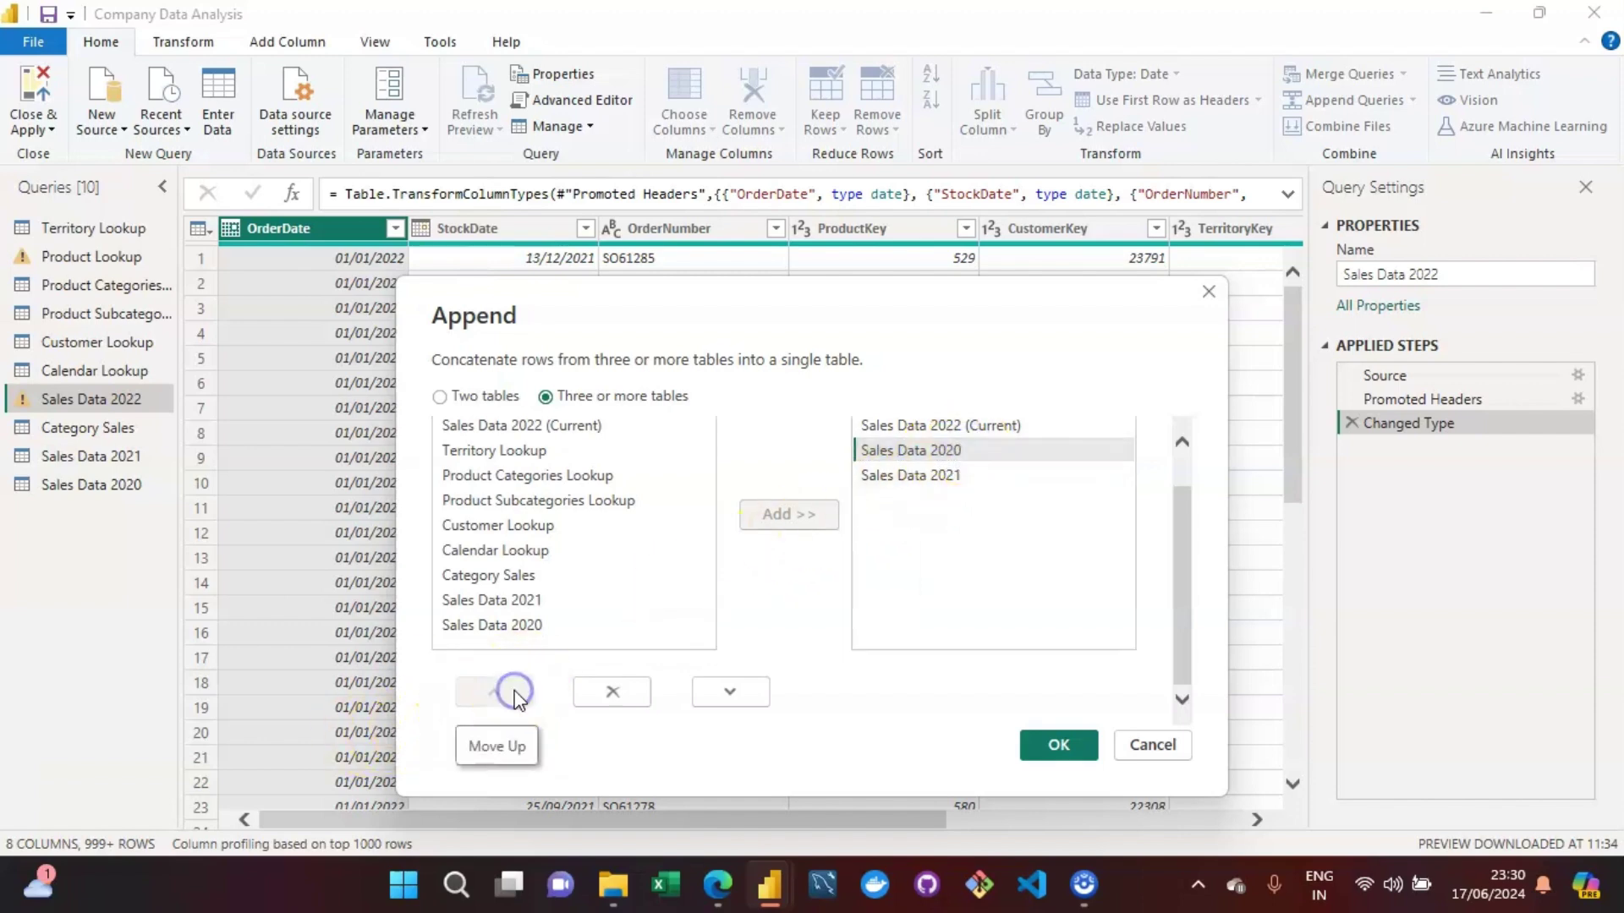
Try moving Sales Data 2022 down, move Sales Data 2021 up one place, and return Sales Data 2020 to second place.
{"action": "left_click", "coordinate": [998, 431]}
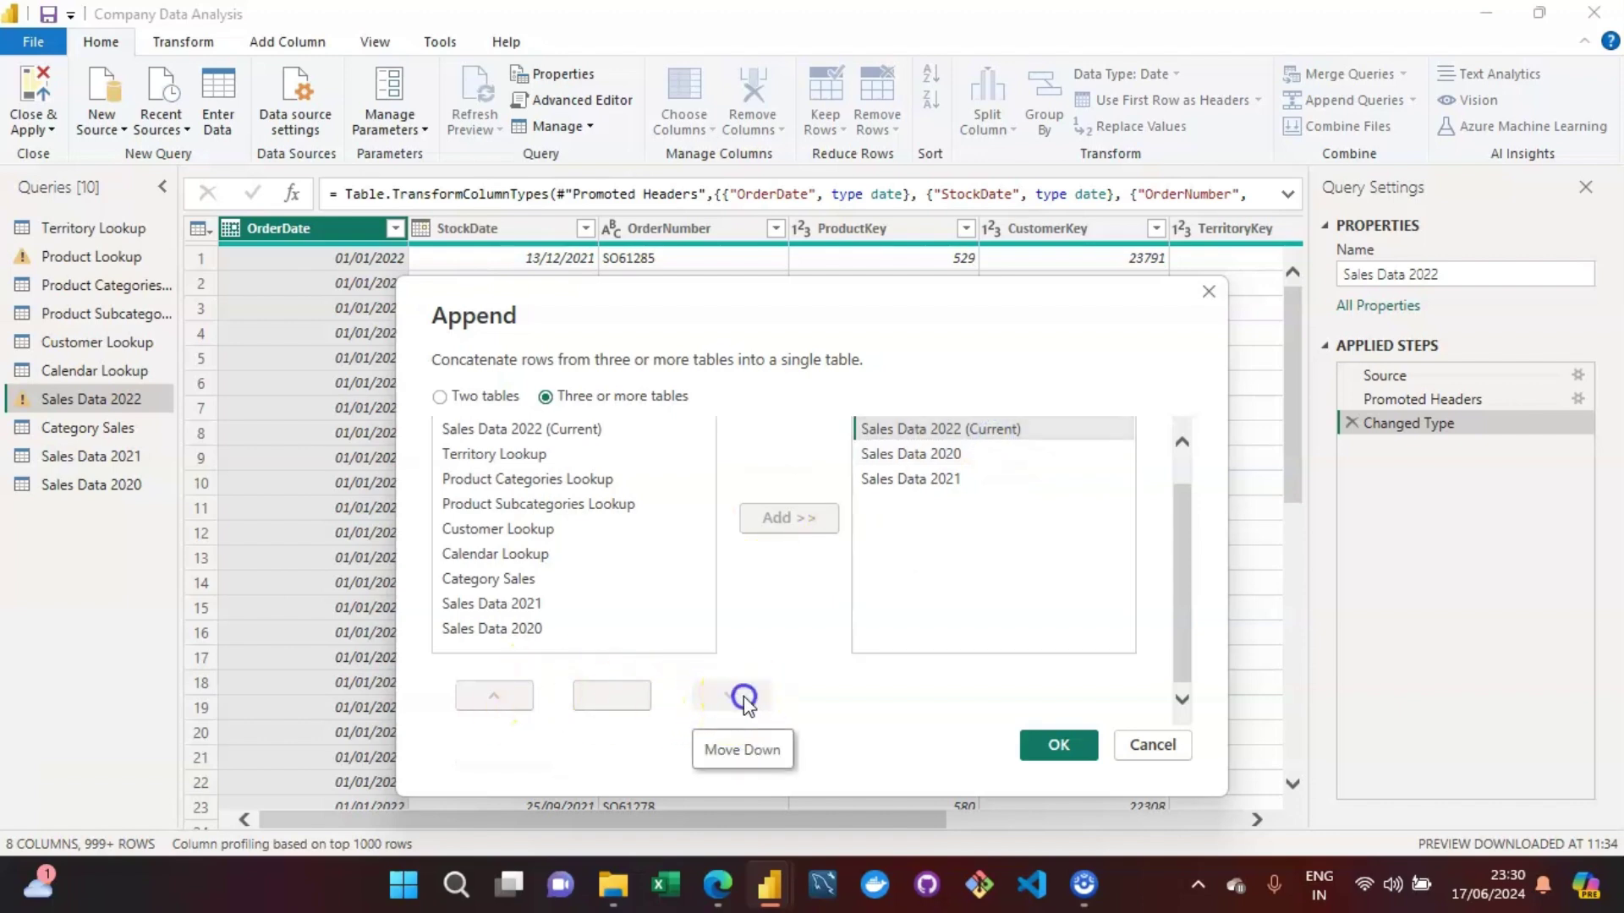
{"action": "left_click", "coordinate": [927, 481]}
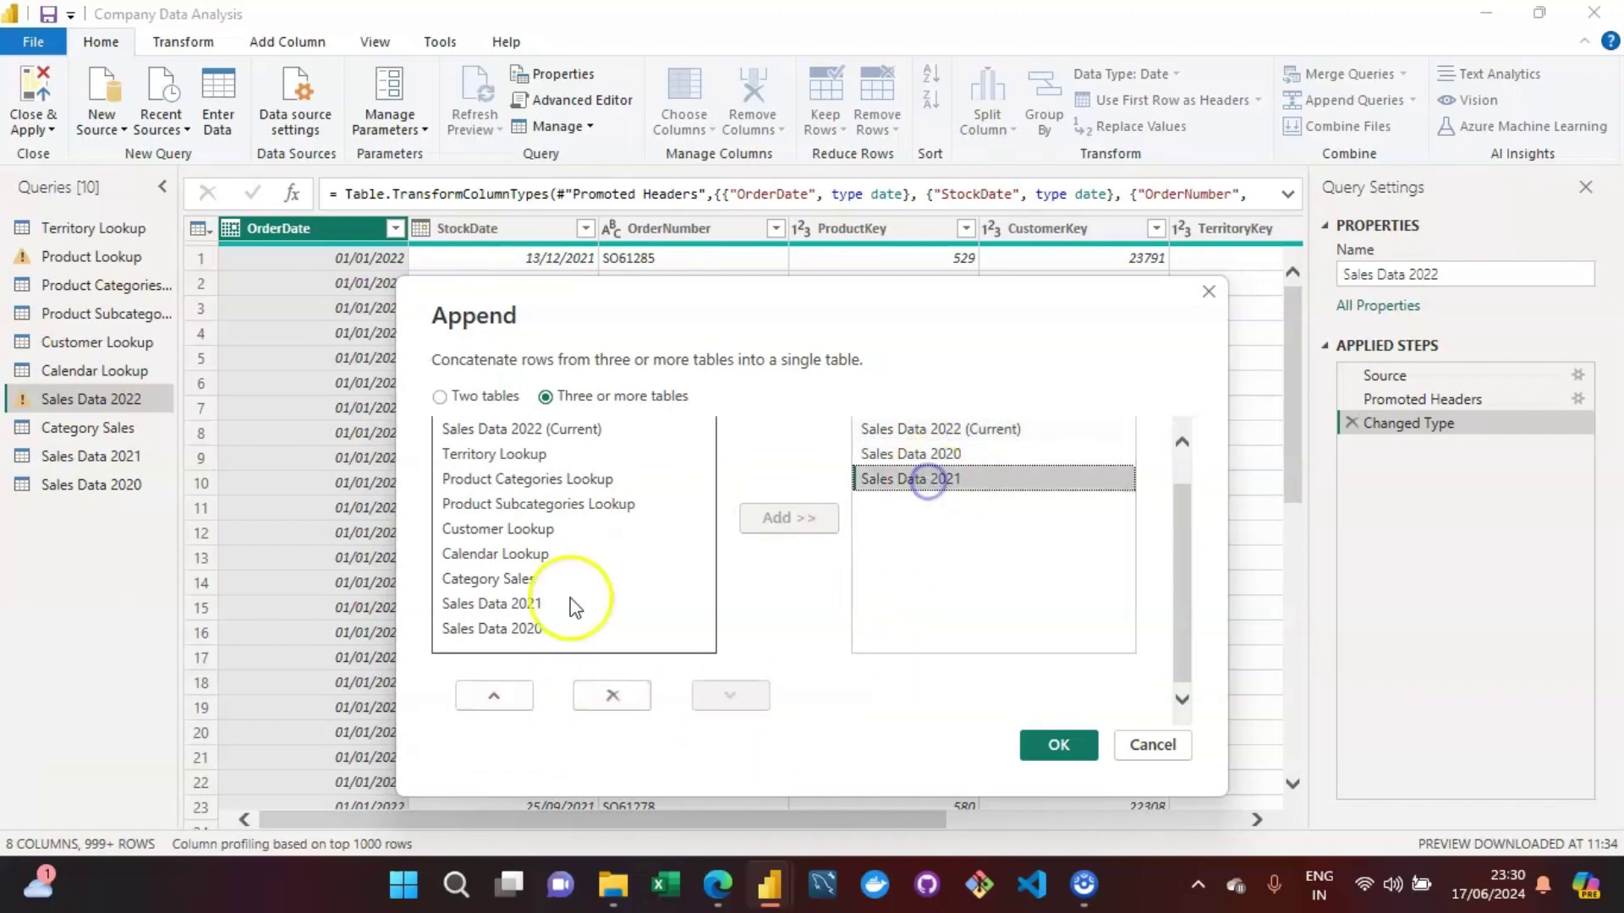
{"action": "left_click", "coordinate": [499, 697]}
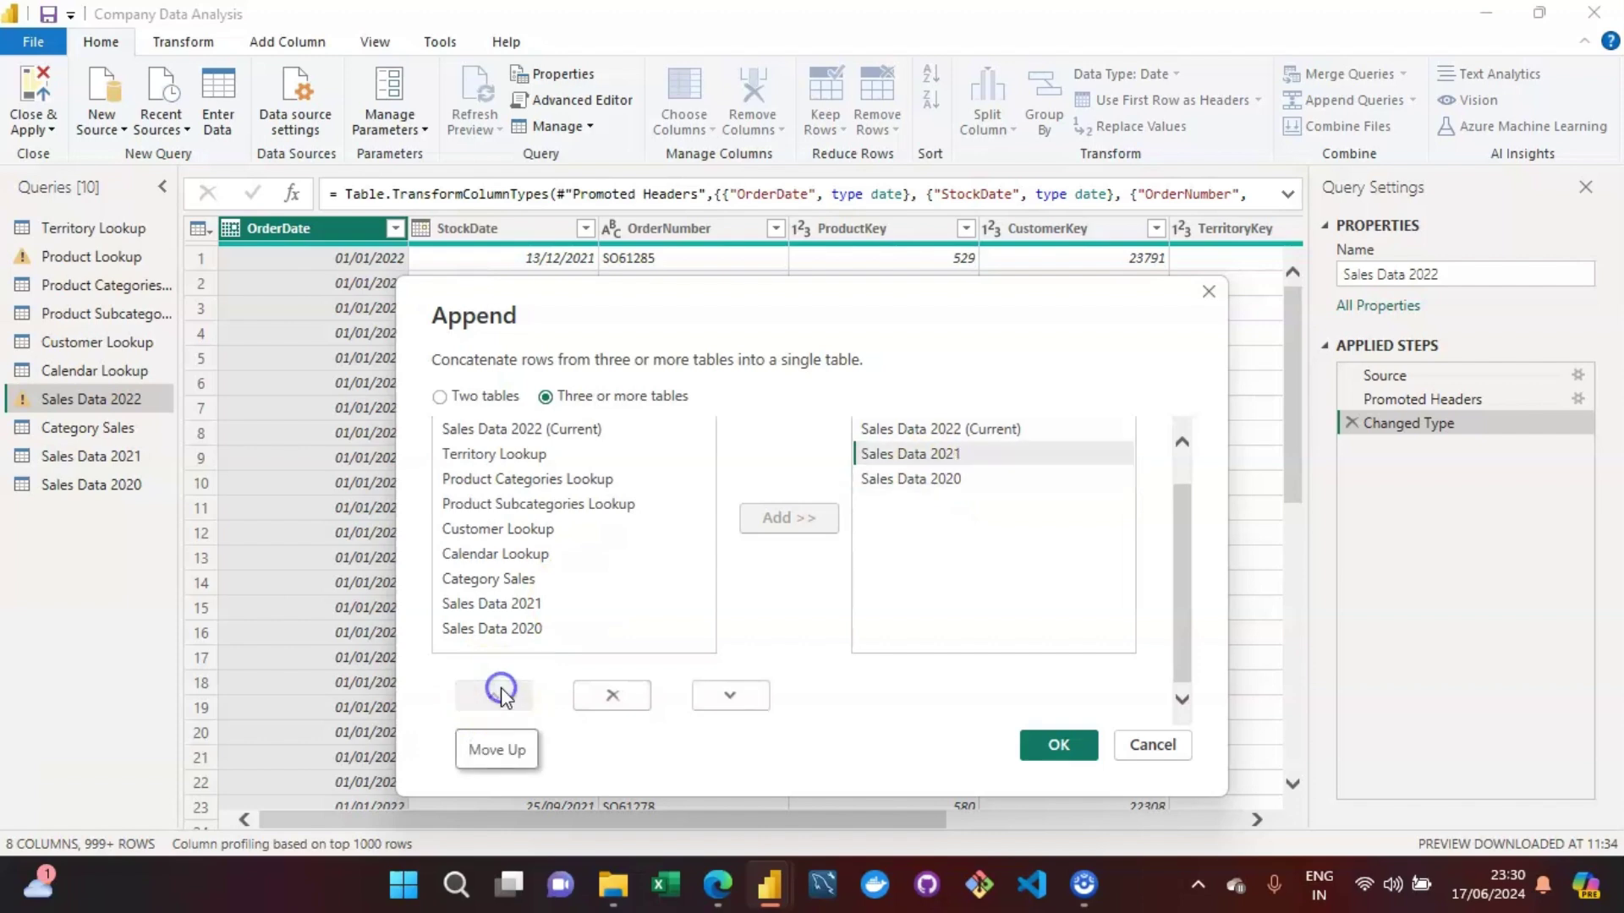
{"action": "left_click", "coordinate": [964, 479]}
{"action": "left_click", "coordinate": [522, 698]}
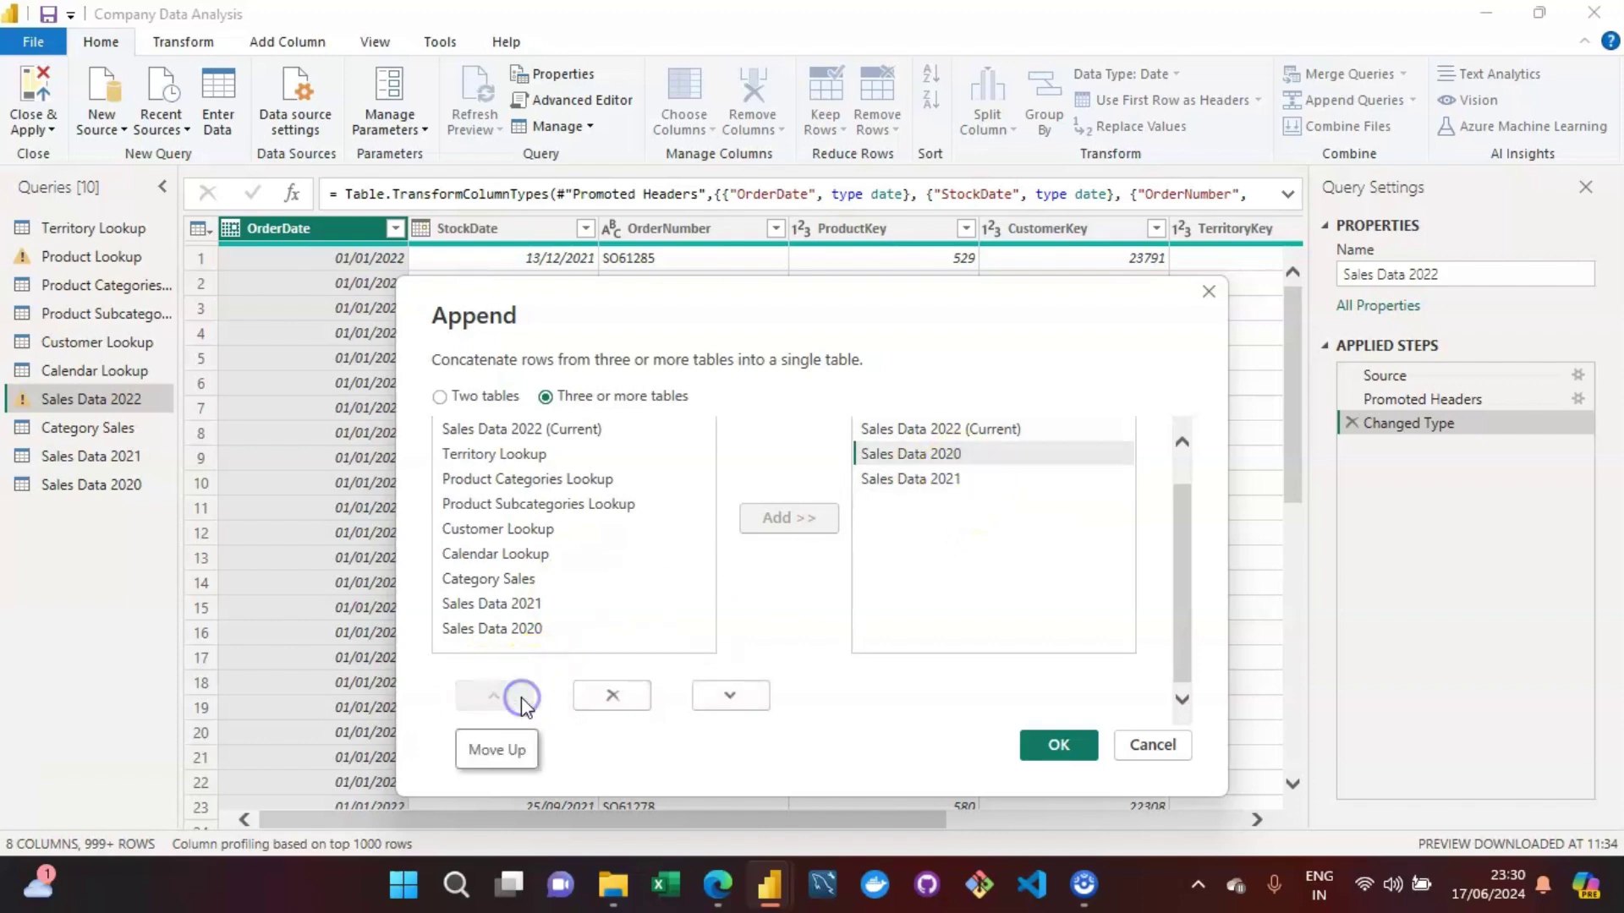
{"action": "left_click", "coordinate": [950, 461]}
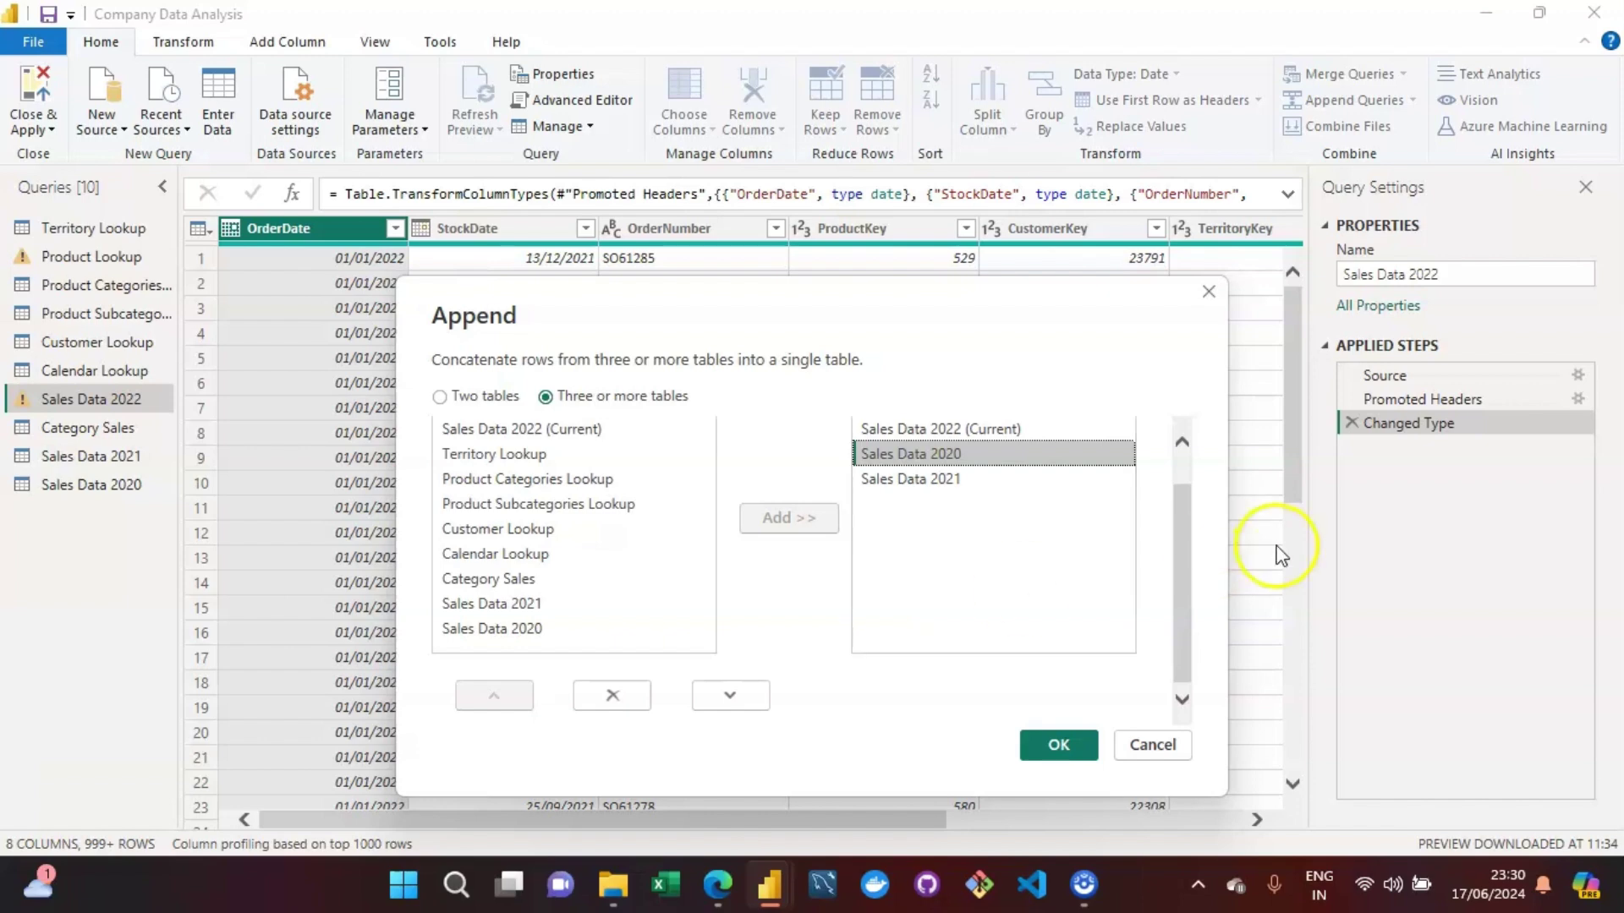
Confirm the append of Sales Data 2020 and Sales Data 2021 into the Sales Data 2022 query.
{"action": "left_click", "coordinate": [1177, 572]}
{"action": "left_click_drag", "start_coordinate": [1175, 570], "coordinate": [1169, 526]}
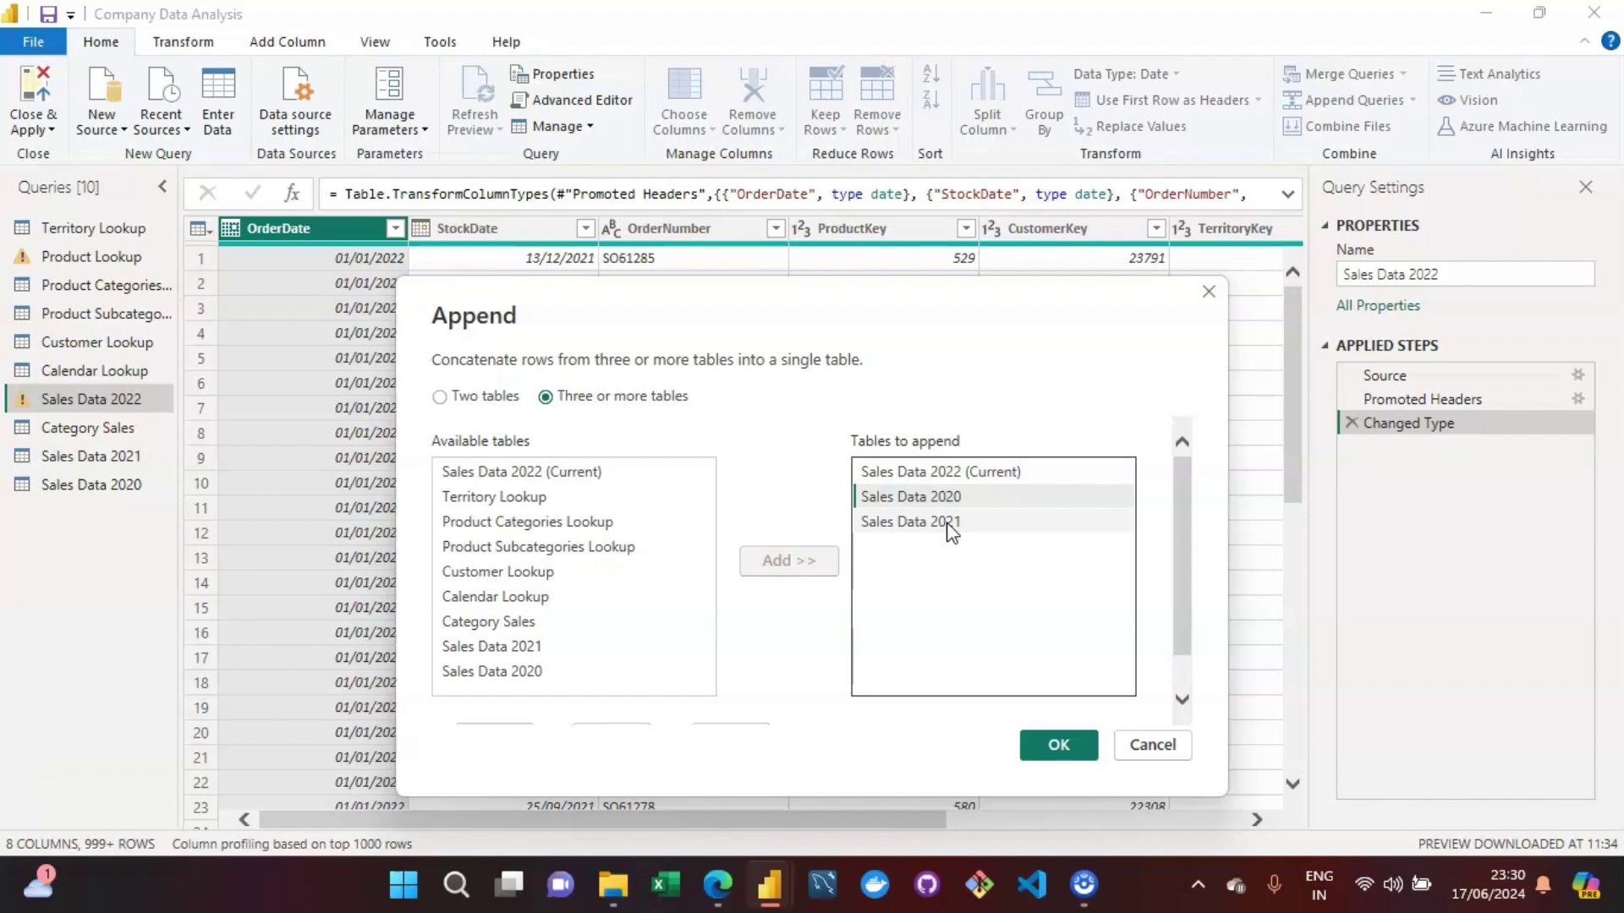
{"action": "left_click", "coordinate": [1081, 626]}
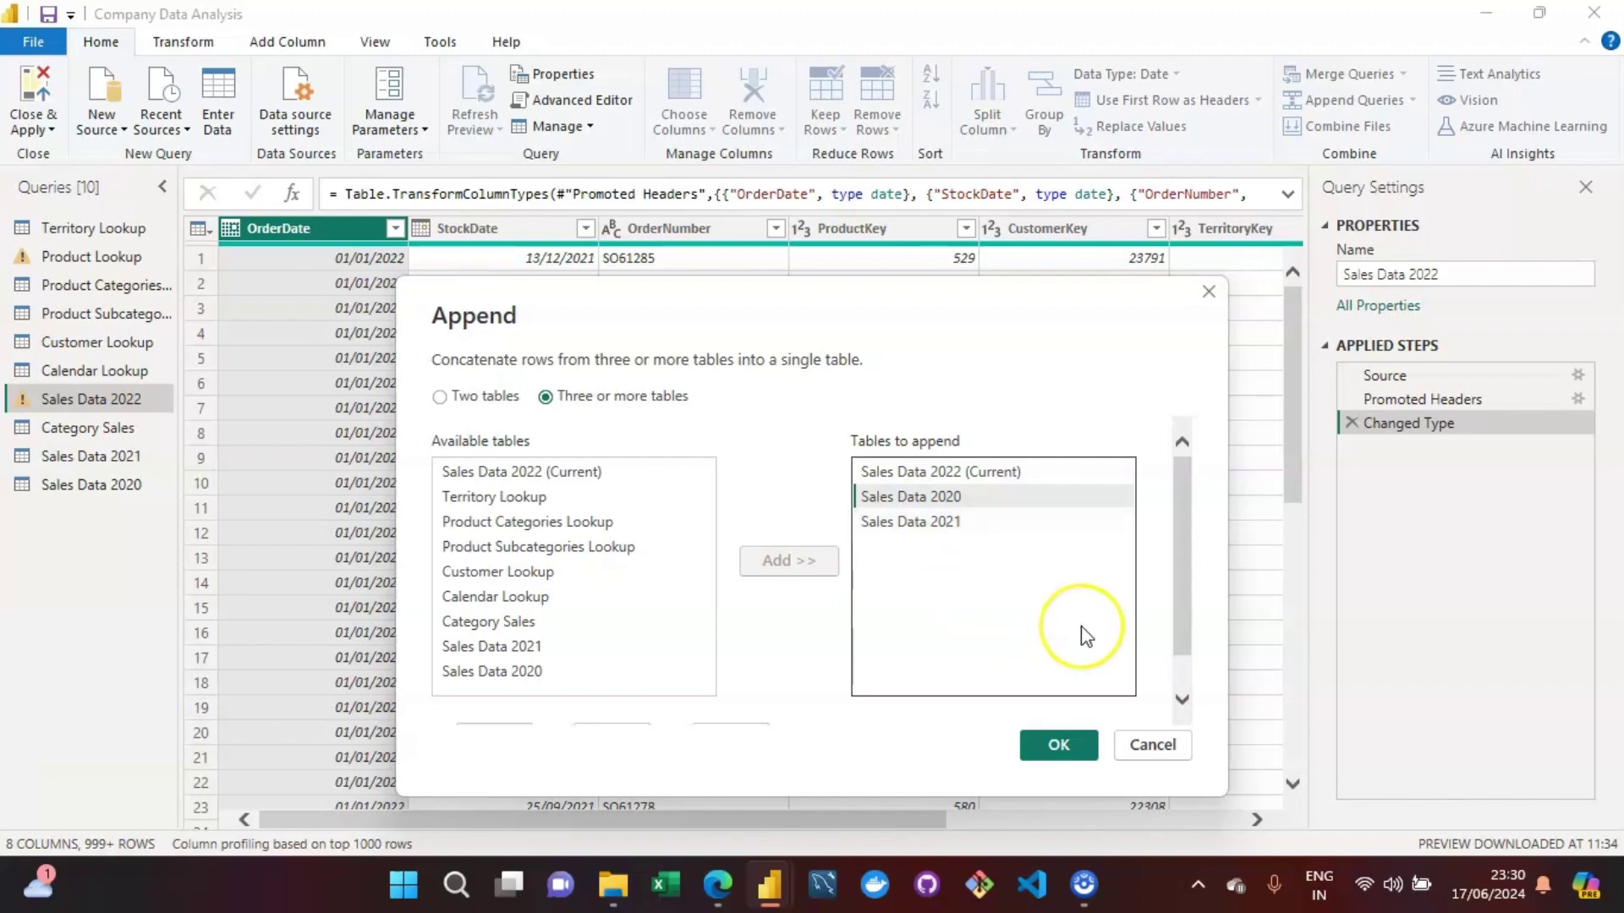
{"action": "left_click", "coordinate": [1058, 744]}
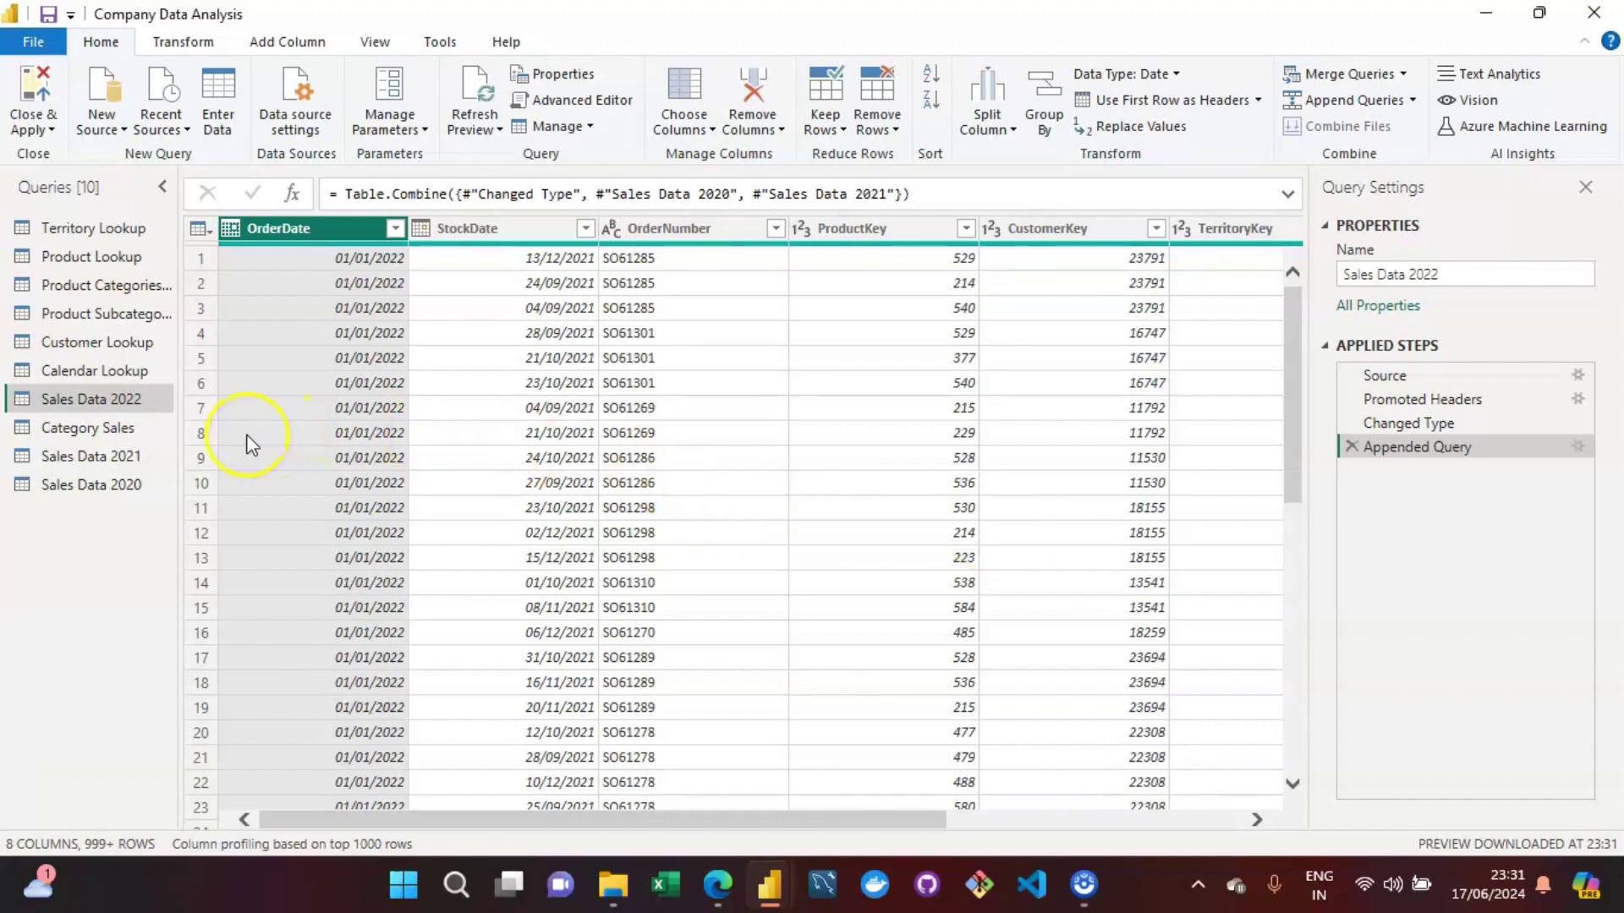
Check which dates the appended Sales Data 2022 query contains by loading the full OrderDate filter list without applying a filter.
{"action": "left_click", "coordinate": [128, 427]}
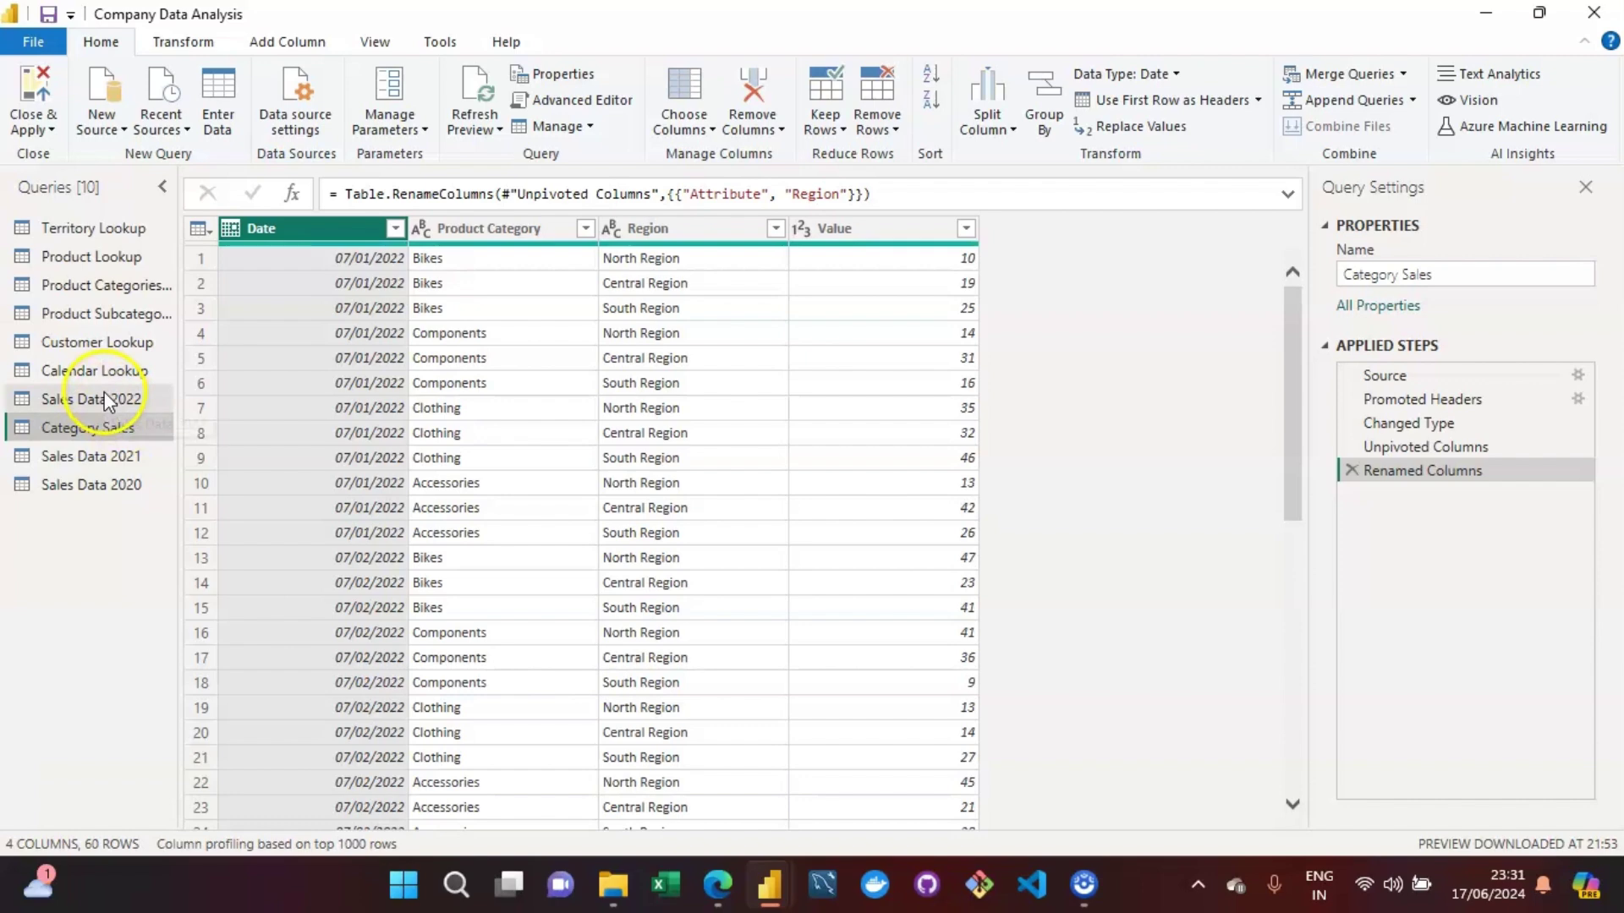
{"action": "left_click_drag", "start_coordinate": [104, 393], "coordinate": [104, 394]}
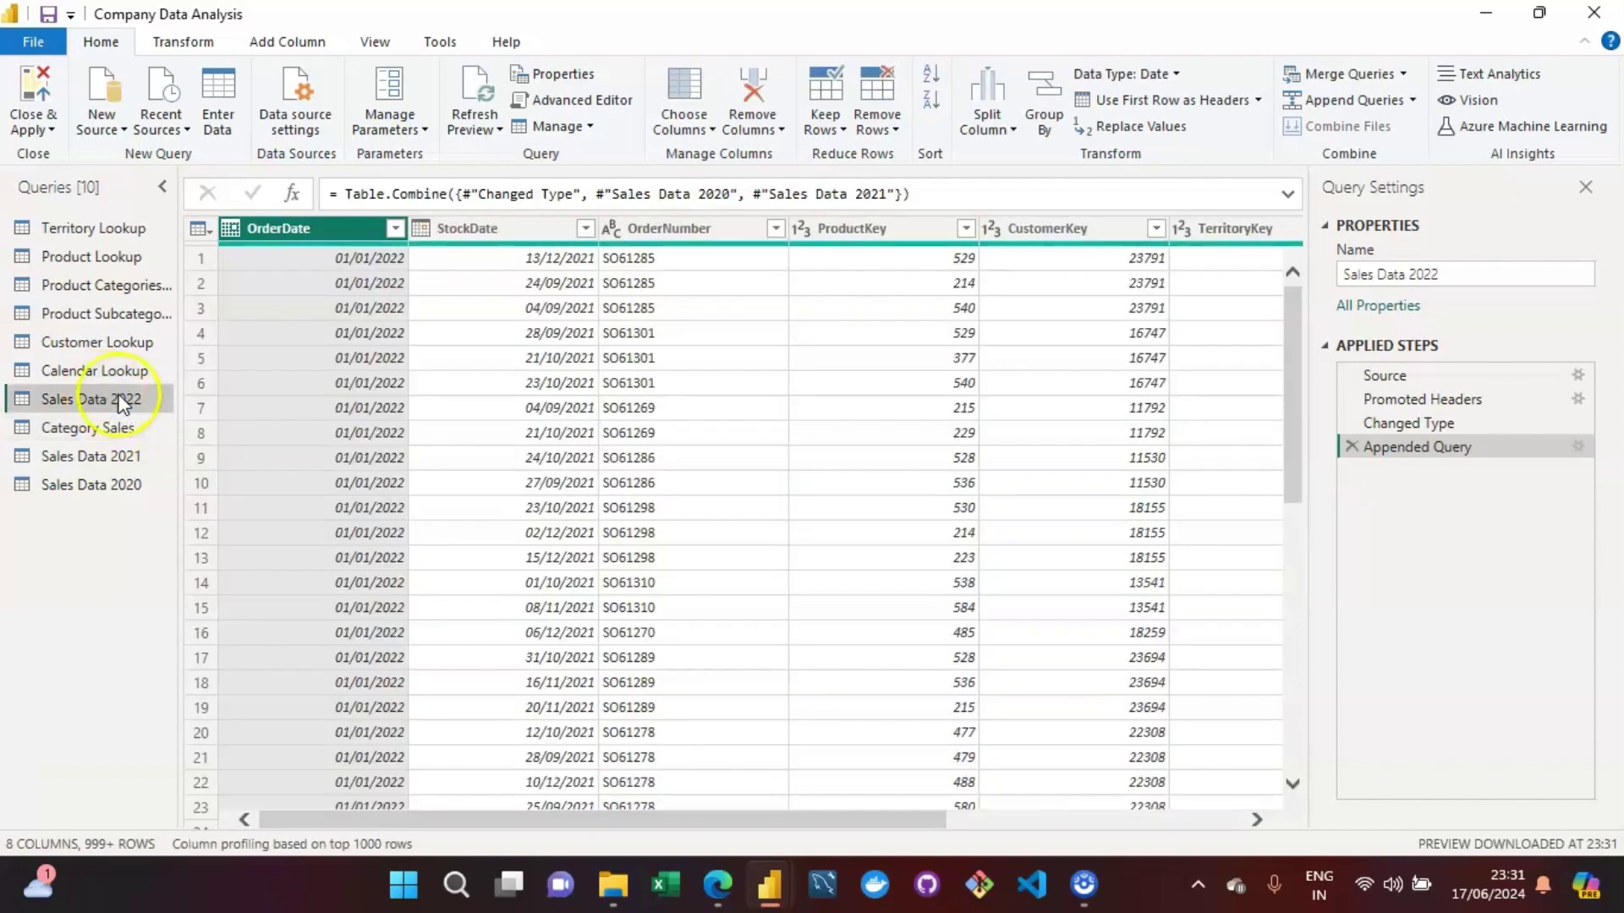
{"action": "left_click", "coordinate": [395, 230]}
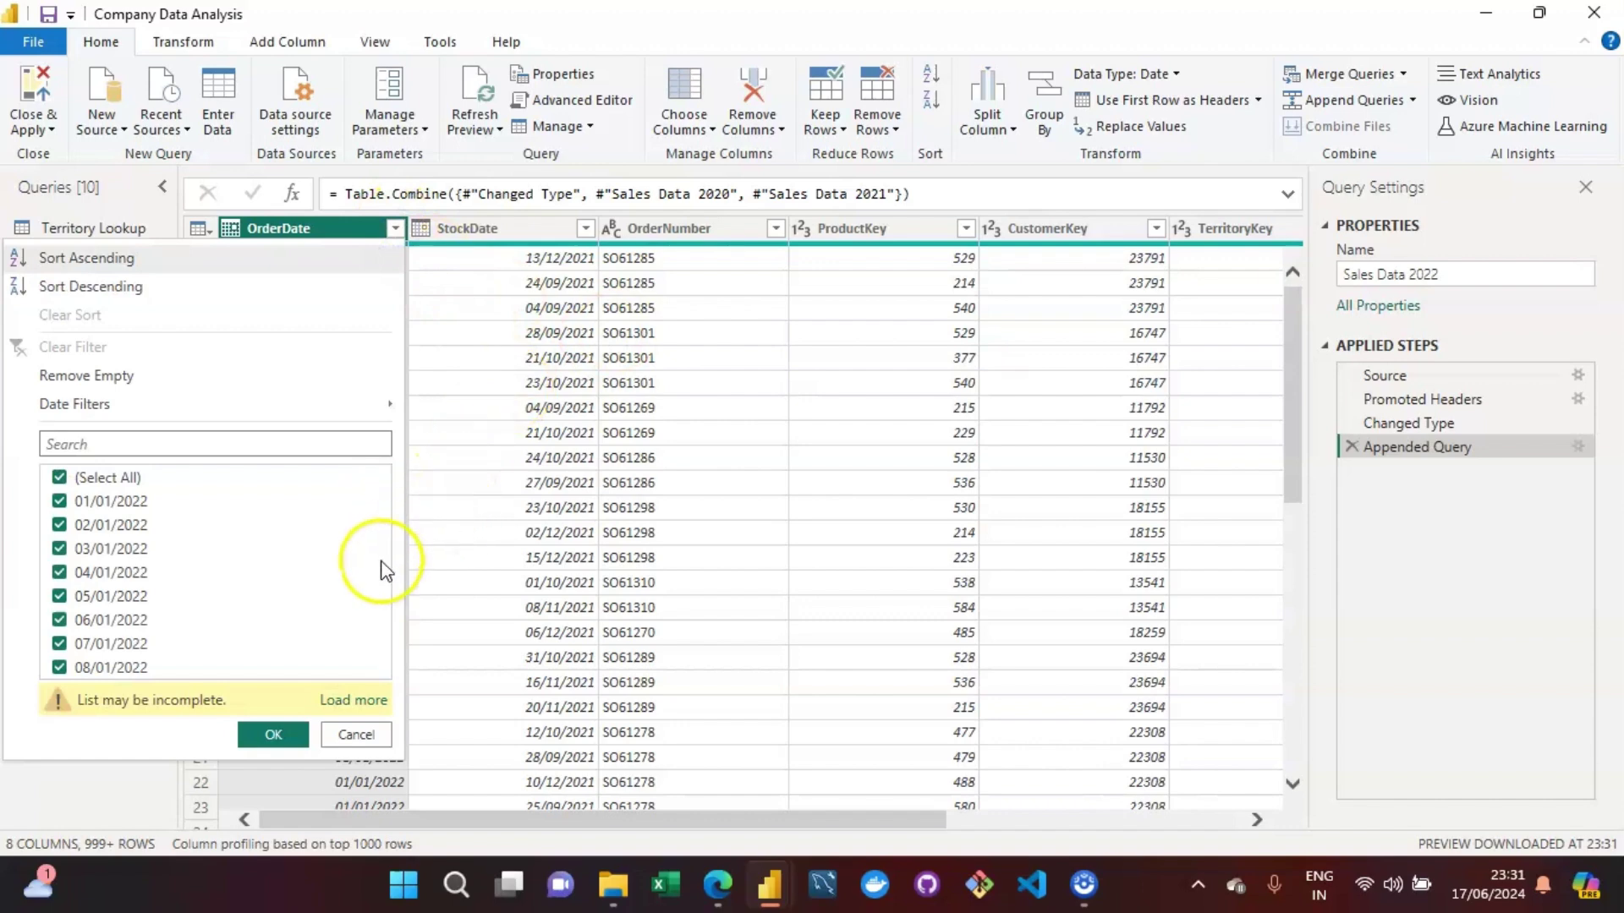
{"action": "left_click", "coordinate": [353, 701]}
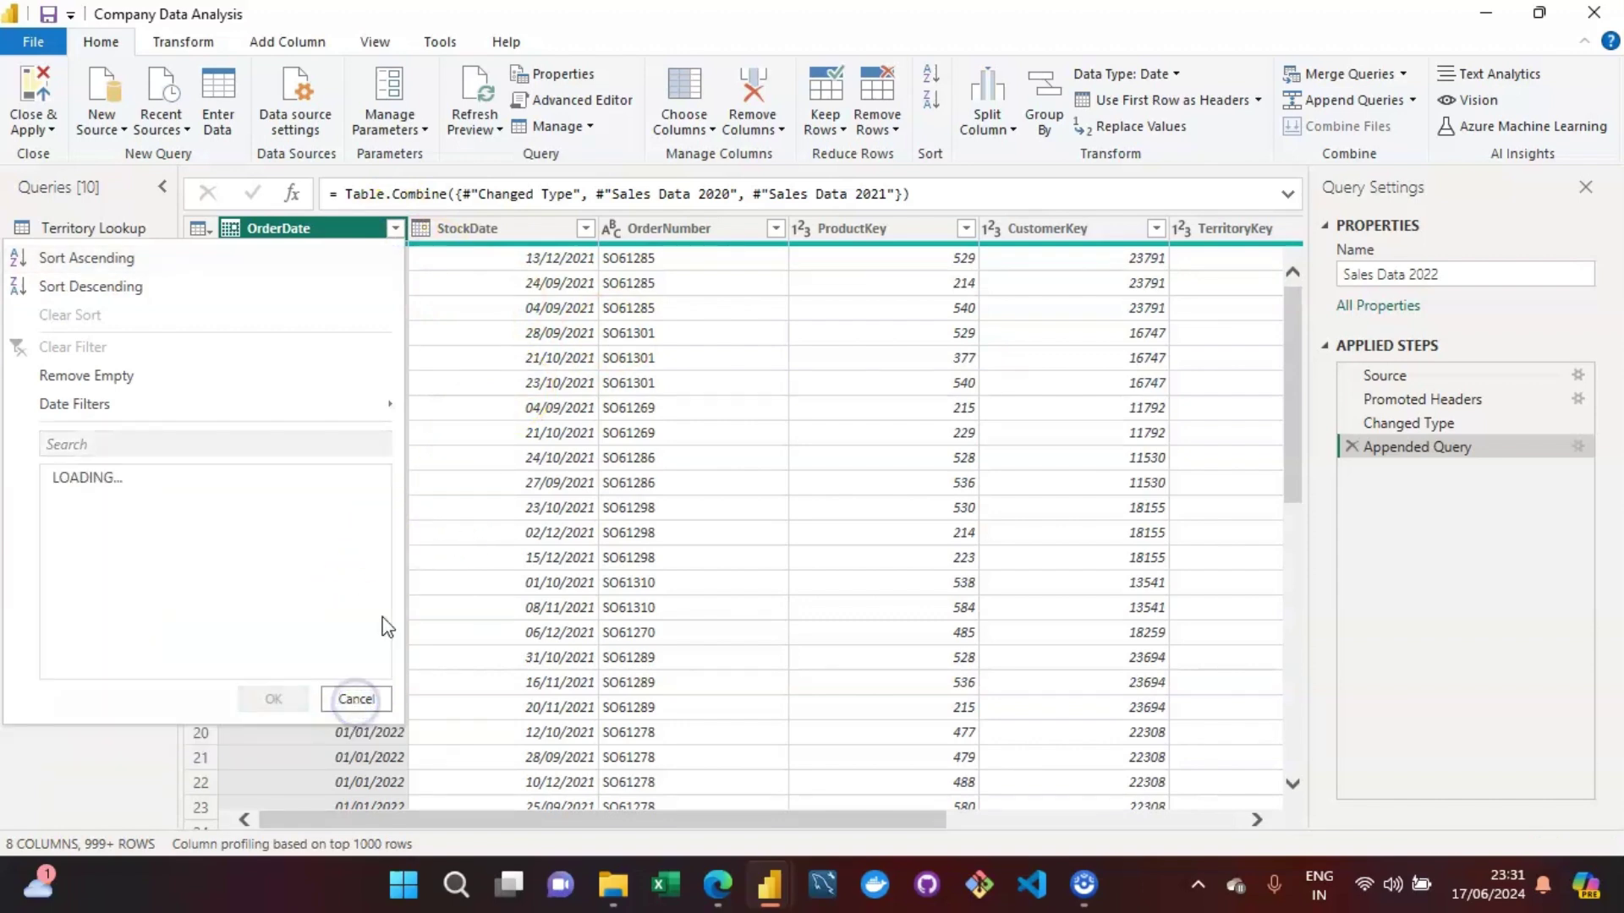
{"action": "mouse_move", "coordinate": [384, 542]}
{"action": "left_mouse_down"}
{"action": "mouse_move", "coordinate": [384, 493]}
{"action": "mouse_move", "coordinate": [390, 554]}
{"action": "left_mouse_up"}
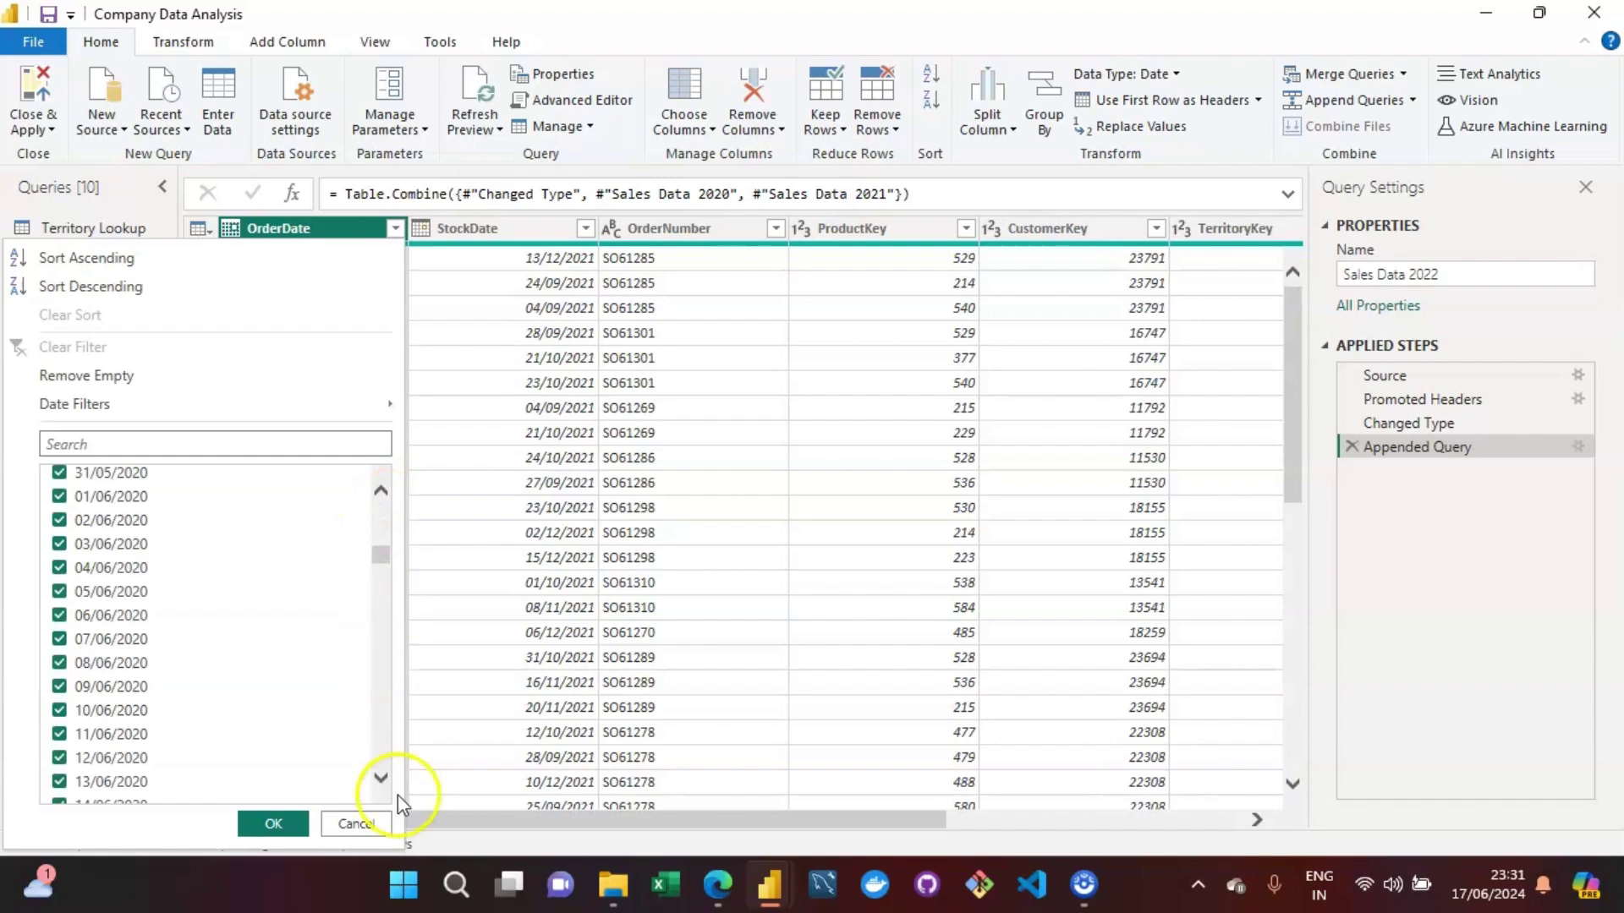
{"action": "left_click", "coordinate": [356, 821]}
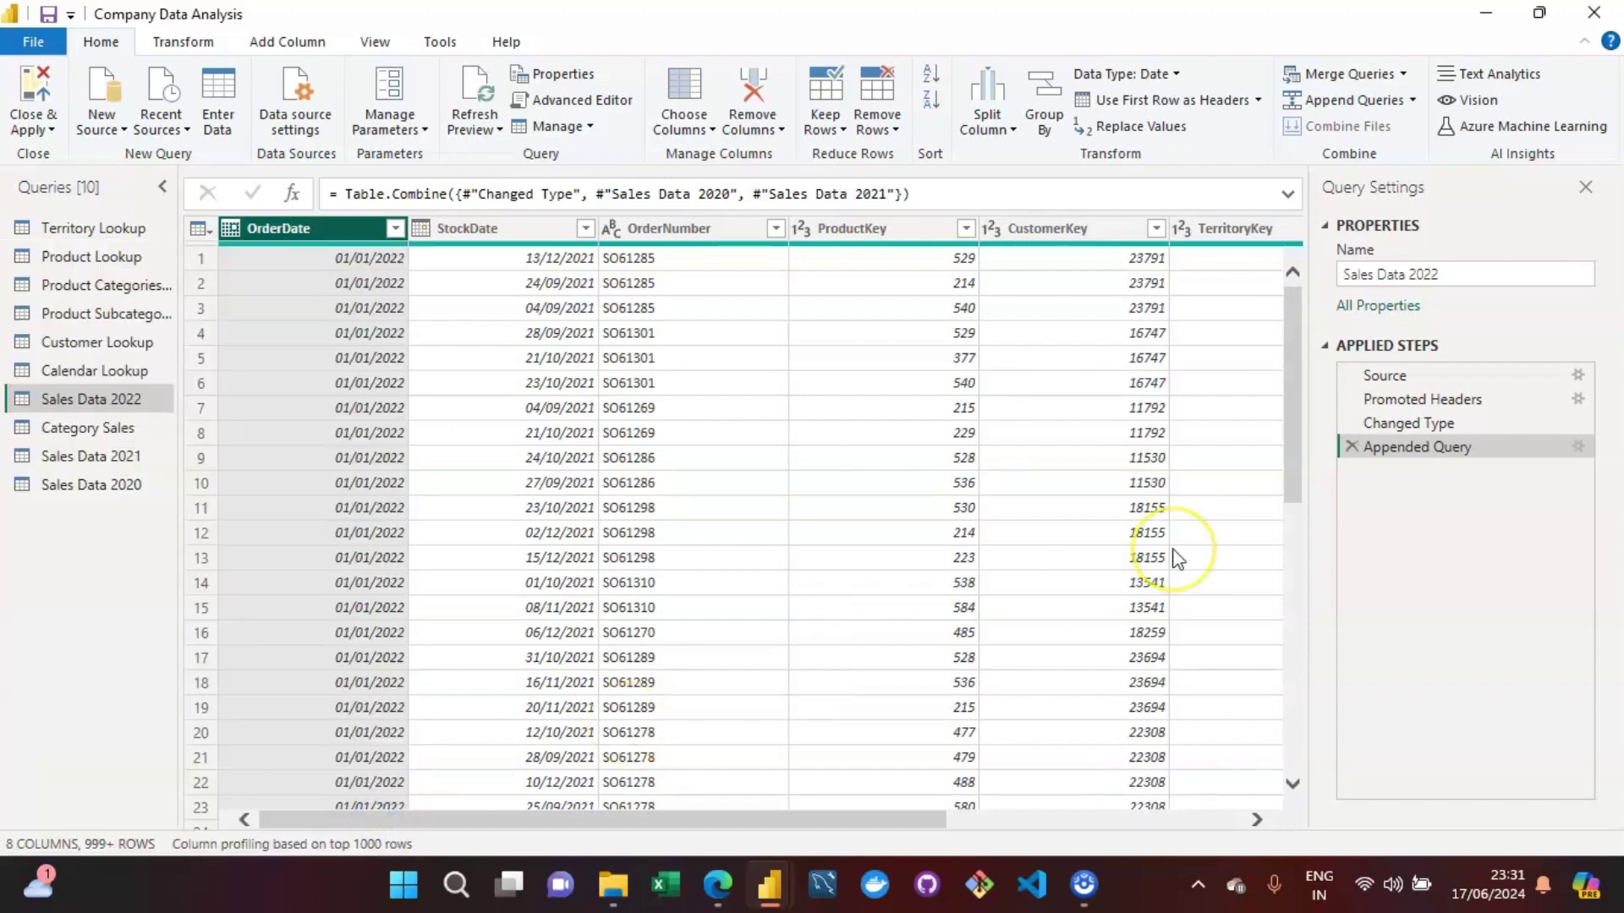
Delete the Appended Query step from Sales Data 2022 and append Sales Data 2022, Sales Data 2021 and Sales Data 2020 as a new query.
{"action": "left_click", "coordinate": [1351, 447]}
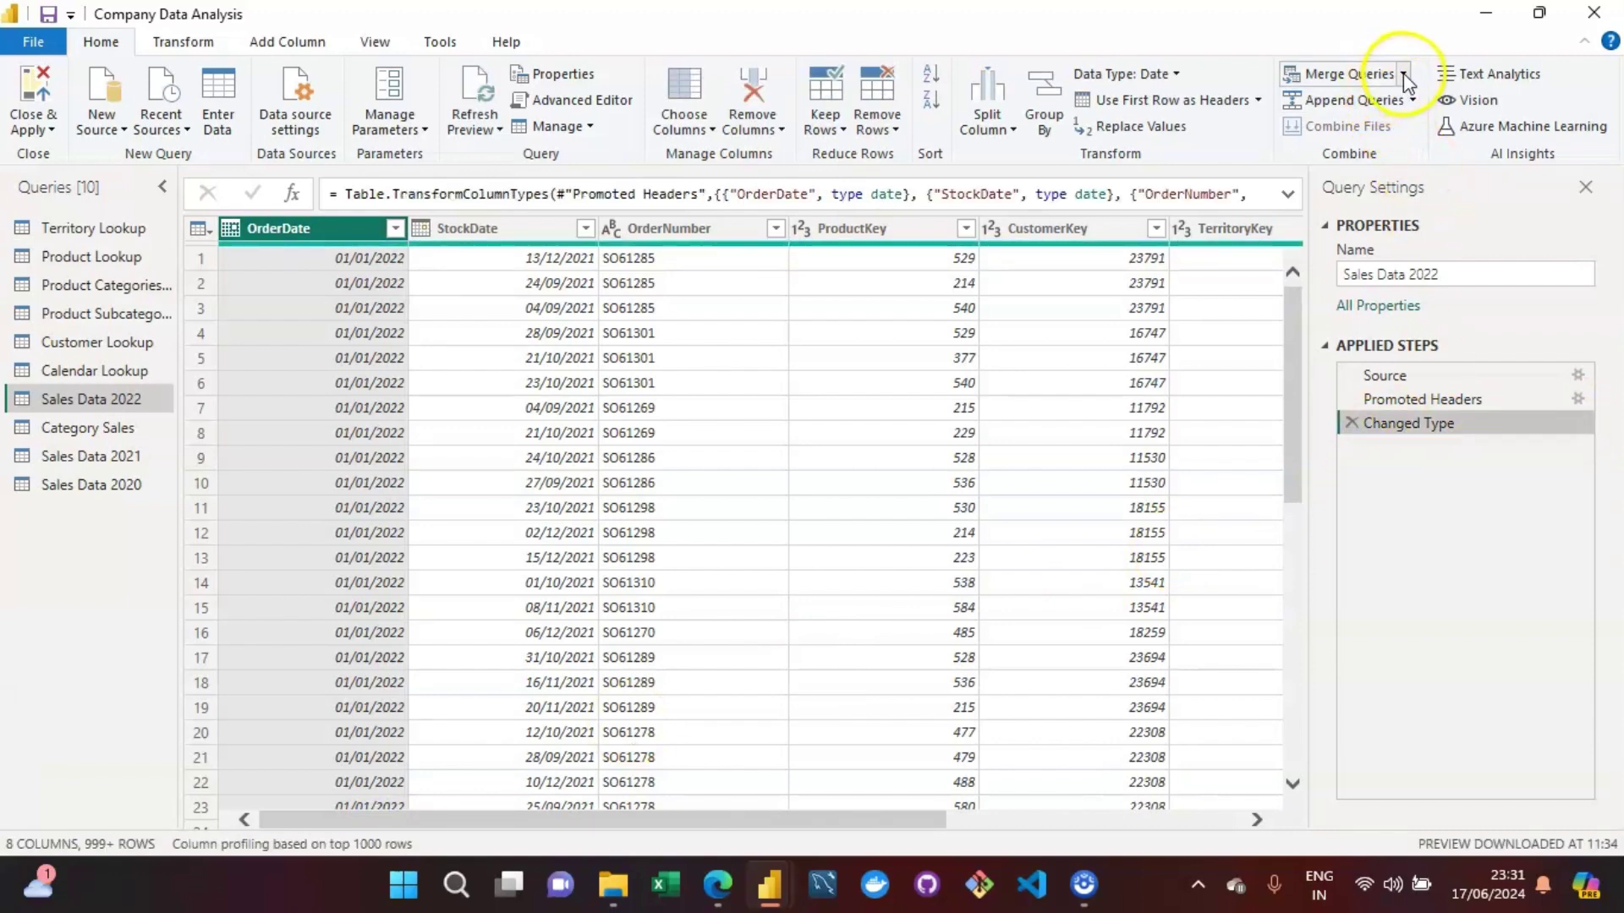
{"action": "left_click", "coordinate": [1412, 99]}
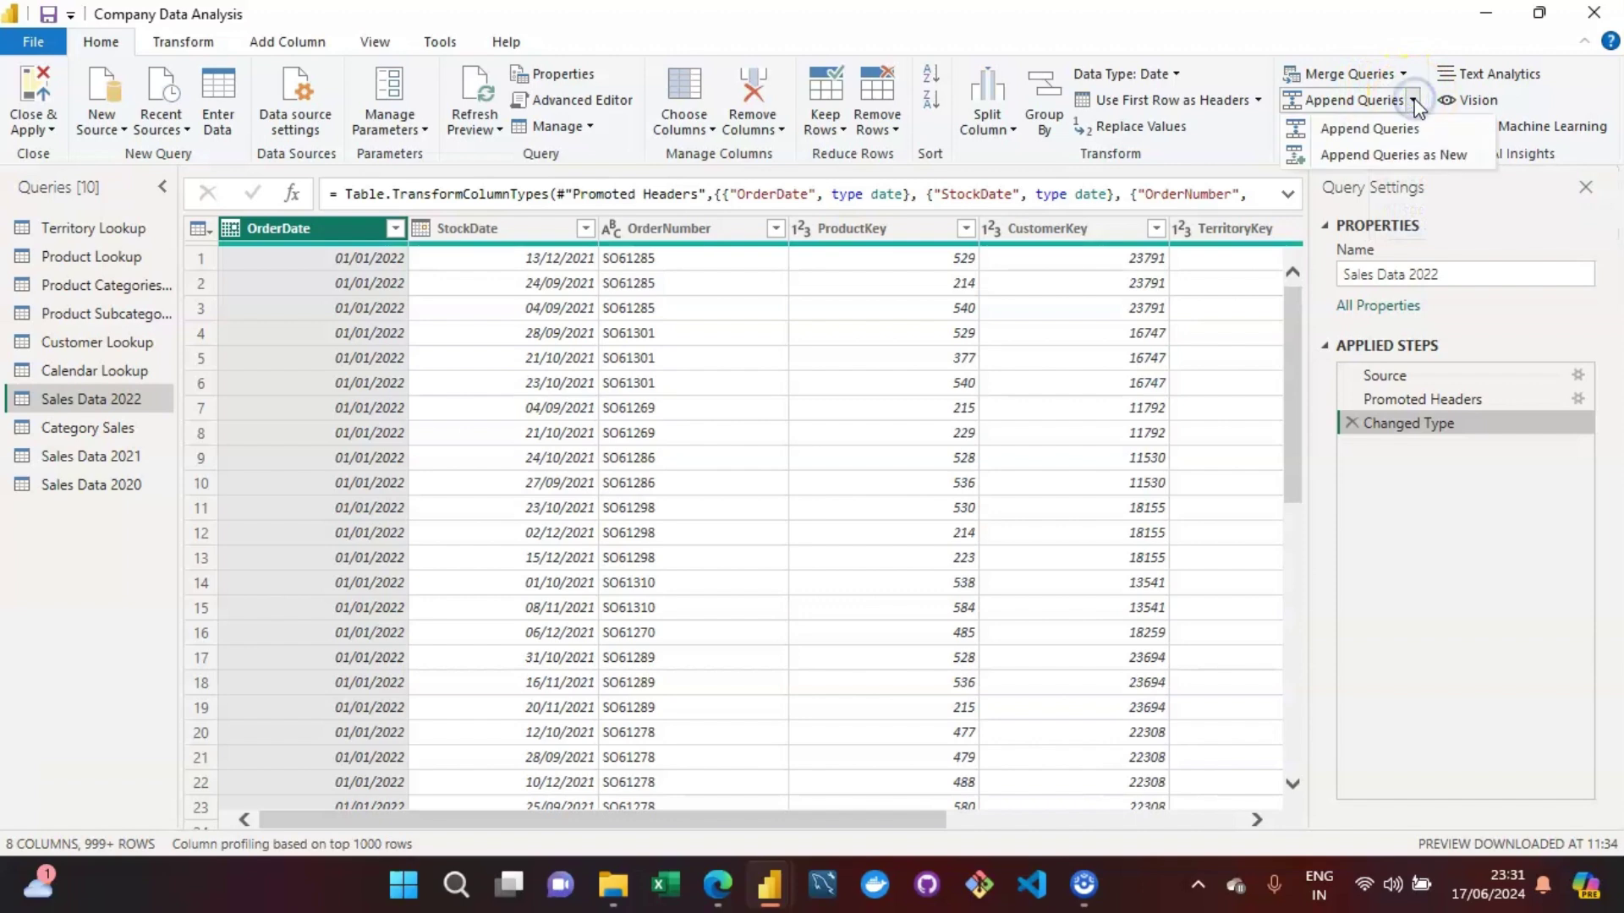
{"action": "left_click", "coordinate": [1413, 154]}
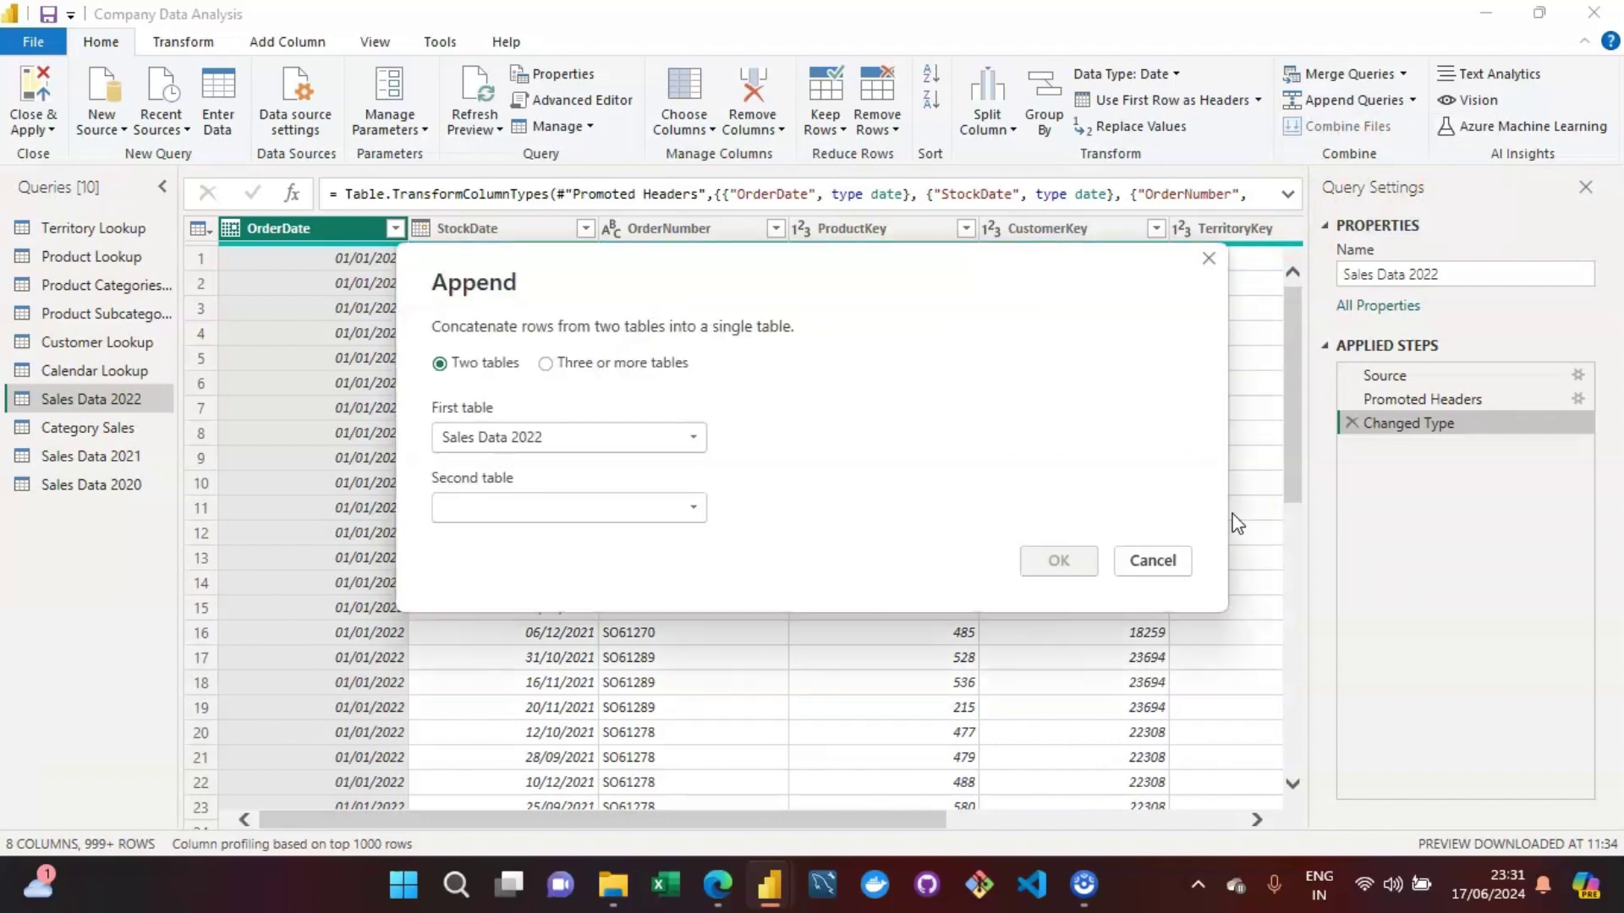
{"action": "left_click", "coordinate": [558, 366]}
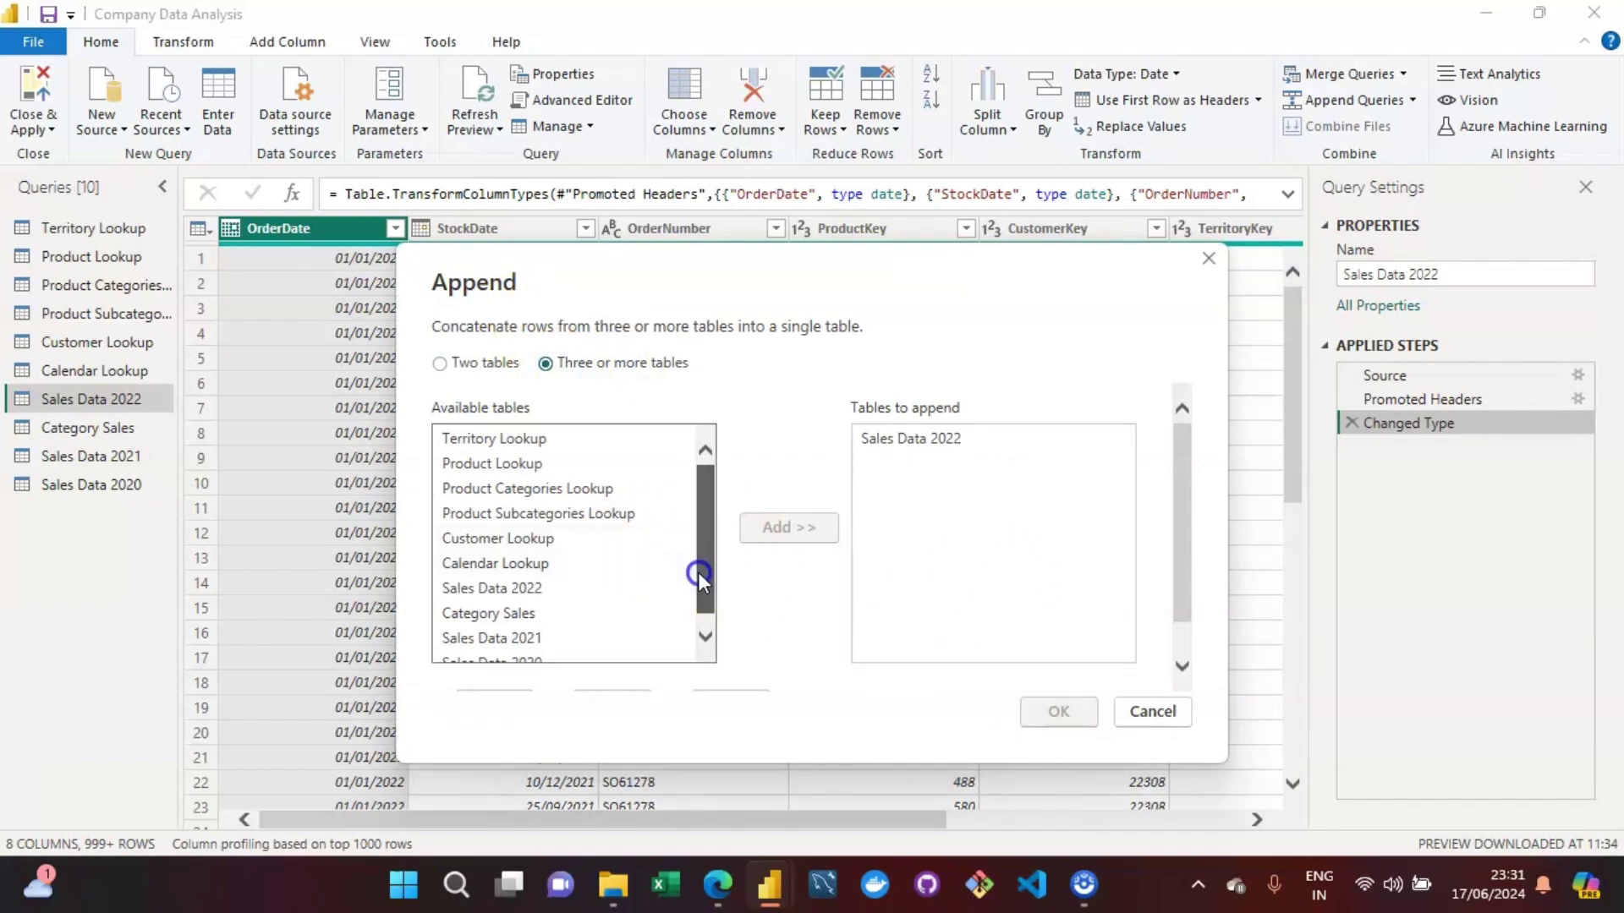
{"action": "scroll", "coordinate": [698, 571], "scroll_direction": "down", "scroll_amount": 1}
{"action": "left_click", "coordinate": [490, 624]}
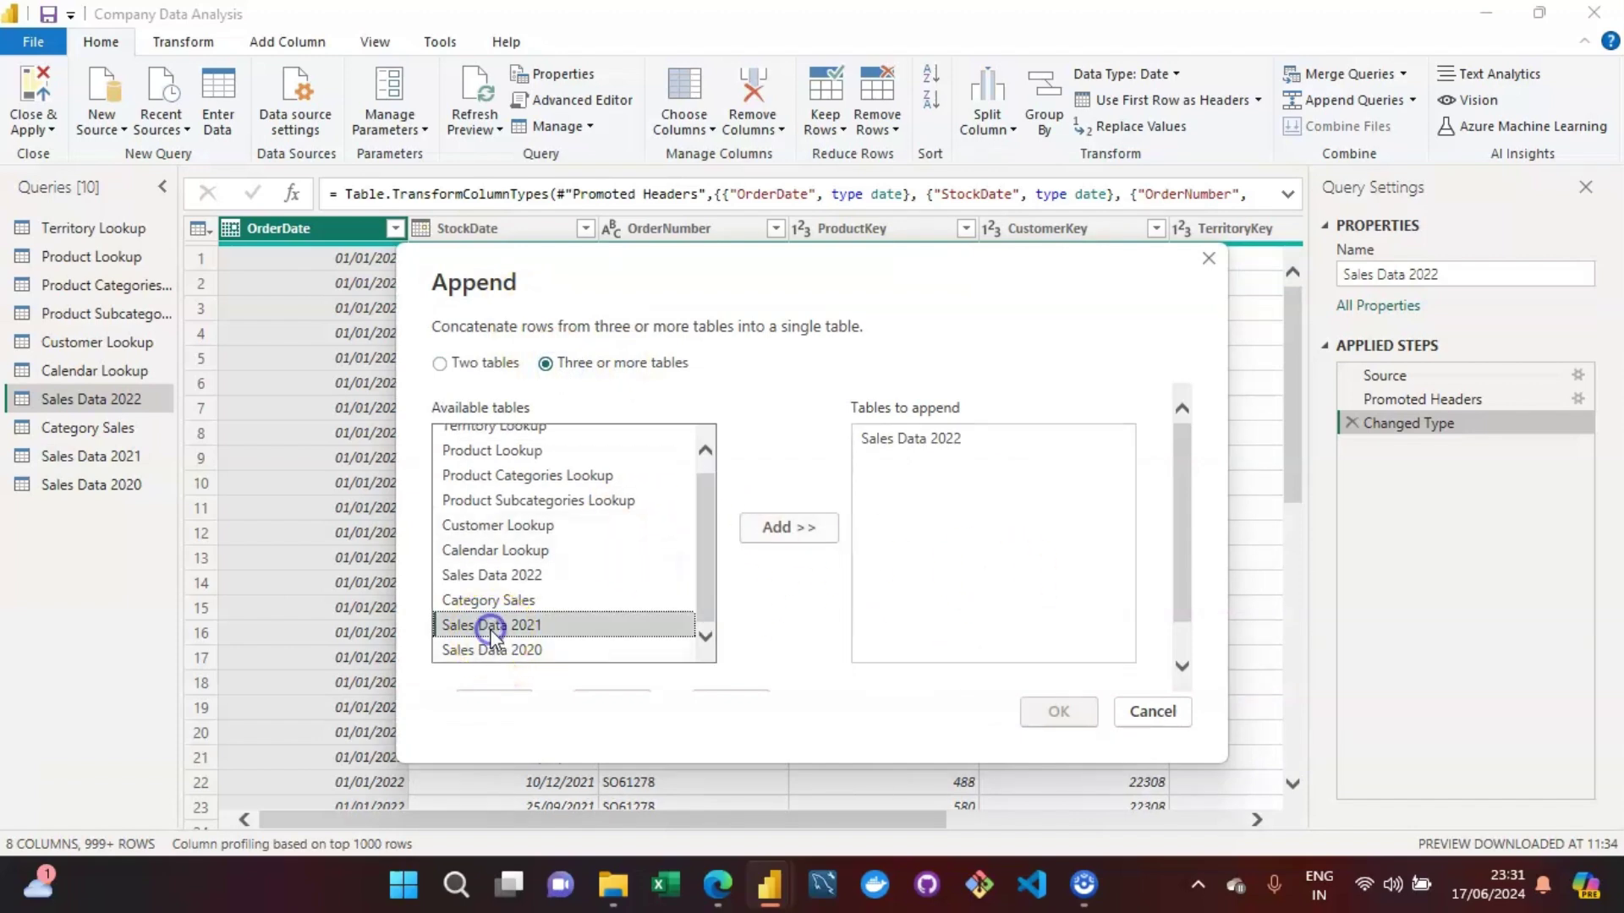
{"action": "left_click", "coordinate": [788, 528]}
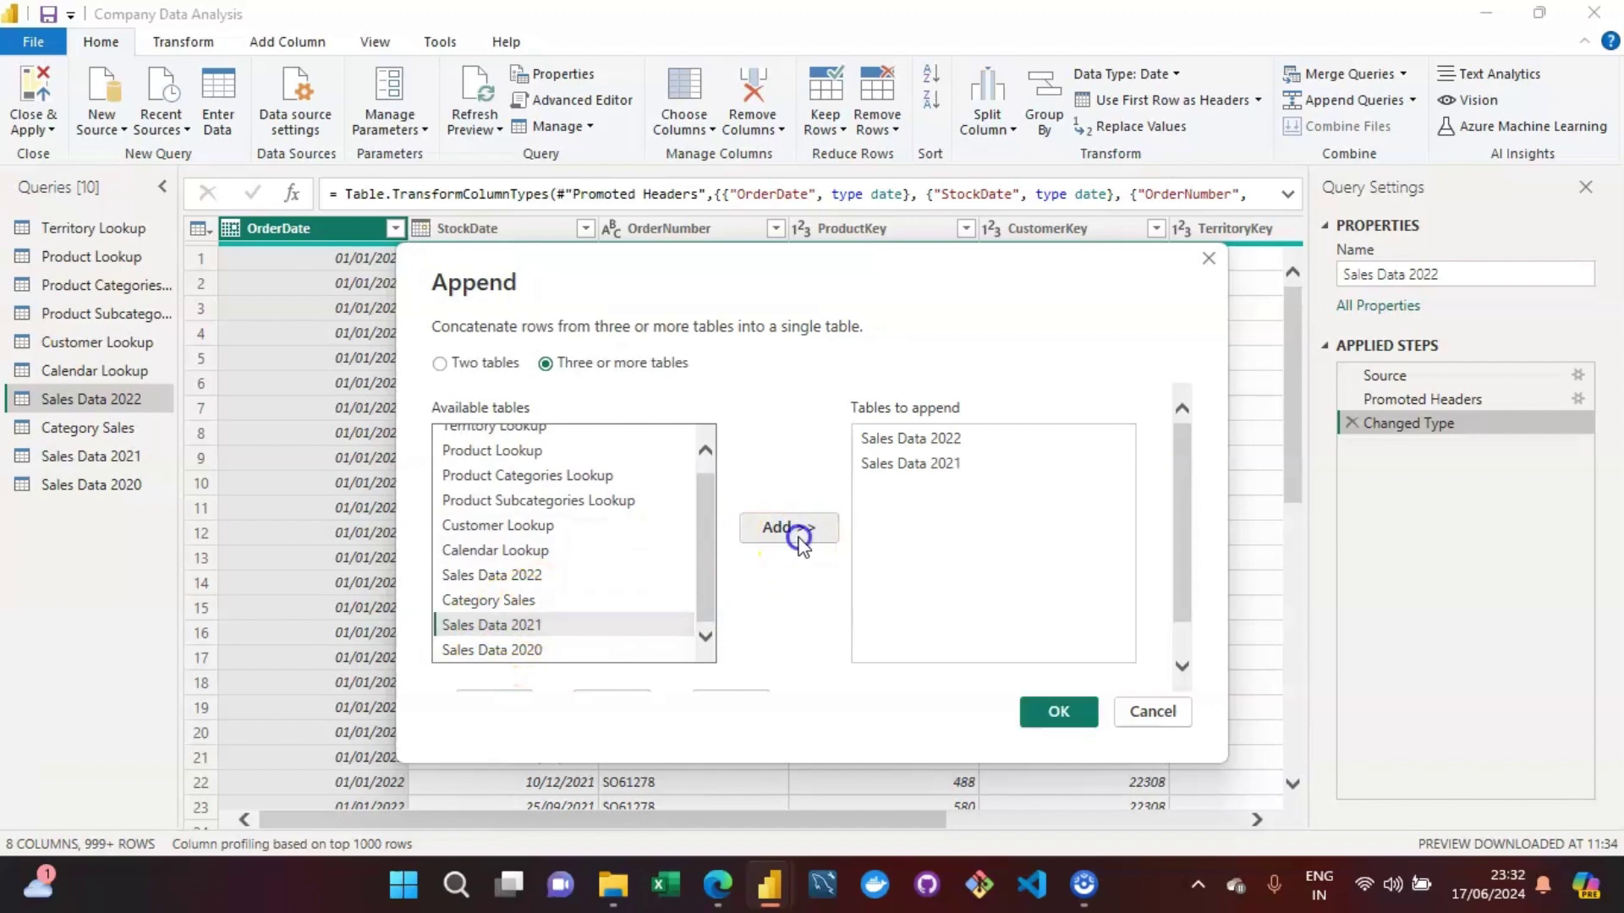
{"action": "left_click", "coordinate": [549, 653]}
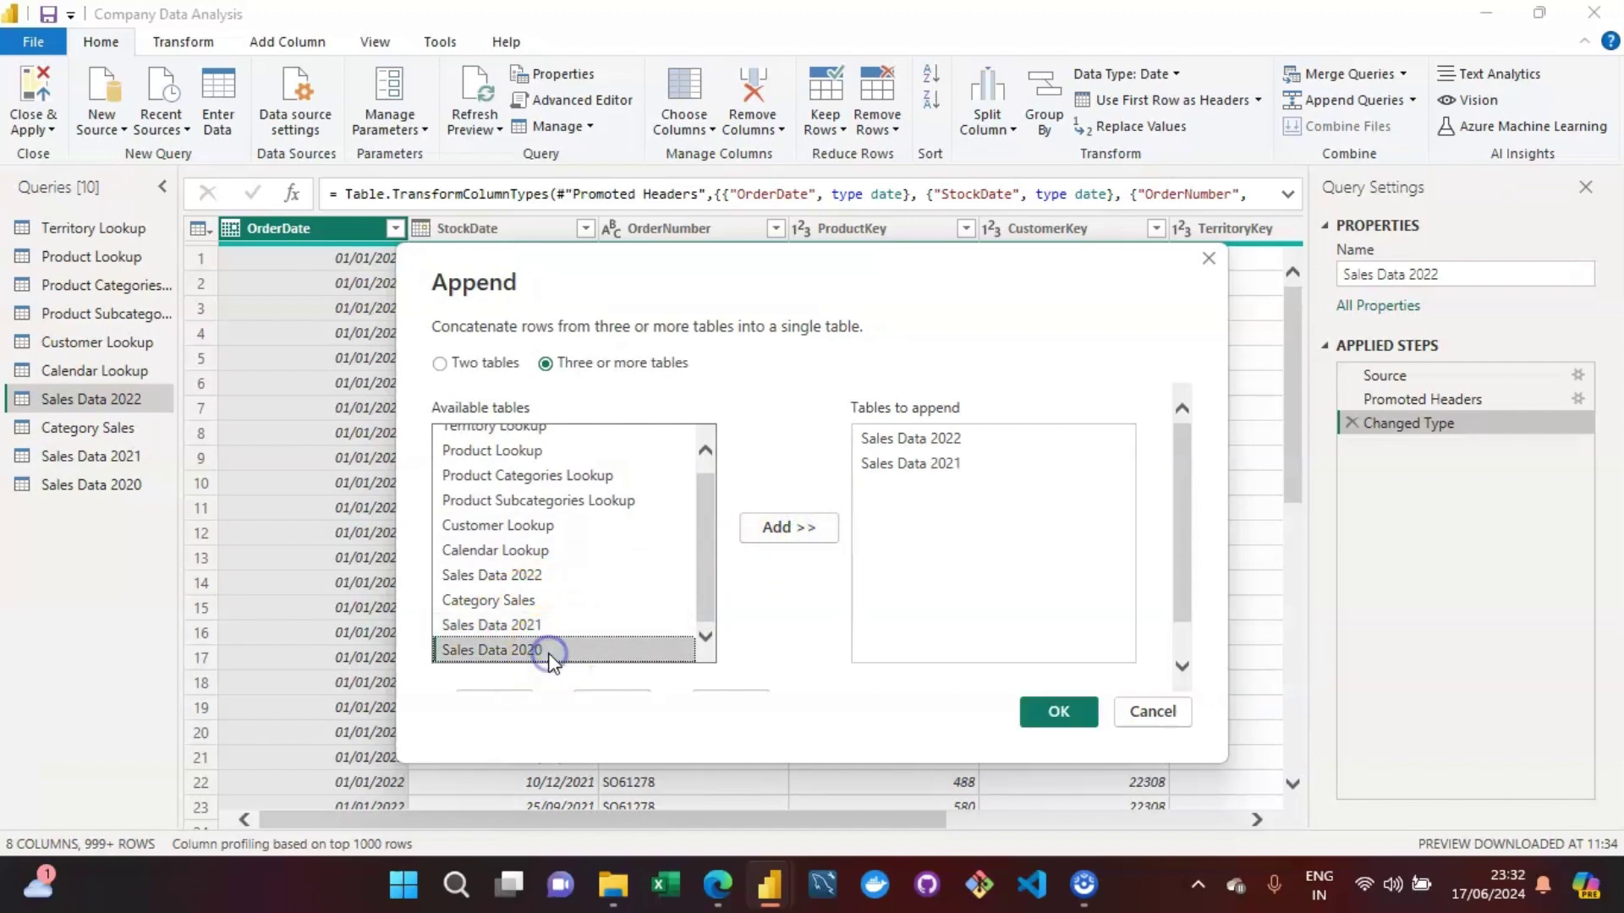
{"action": "left_click", "coordinate": [790, 528]}
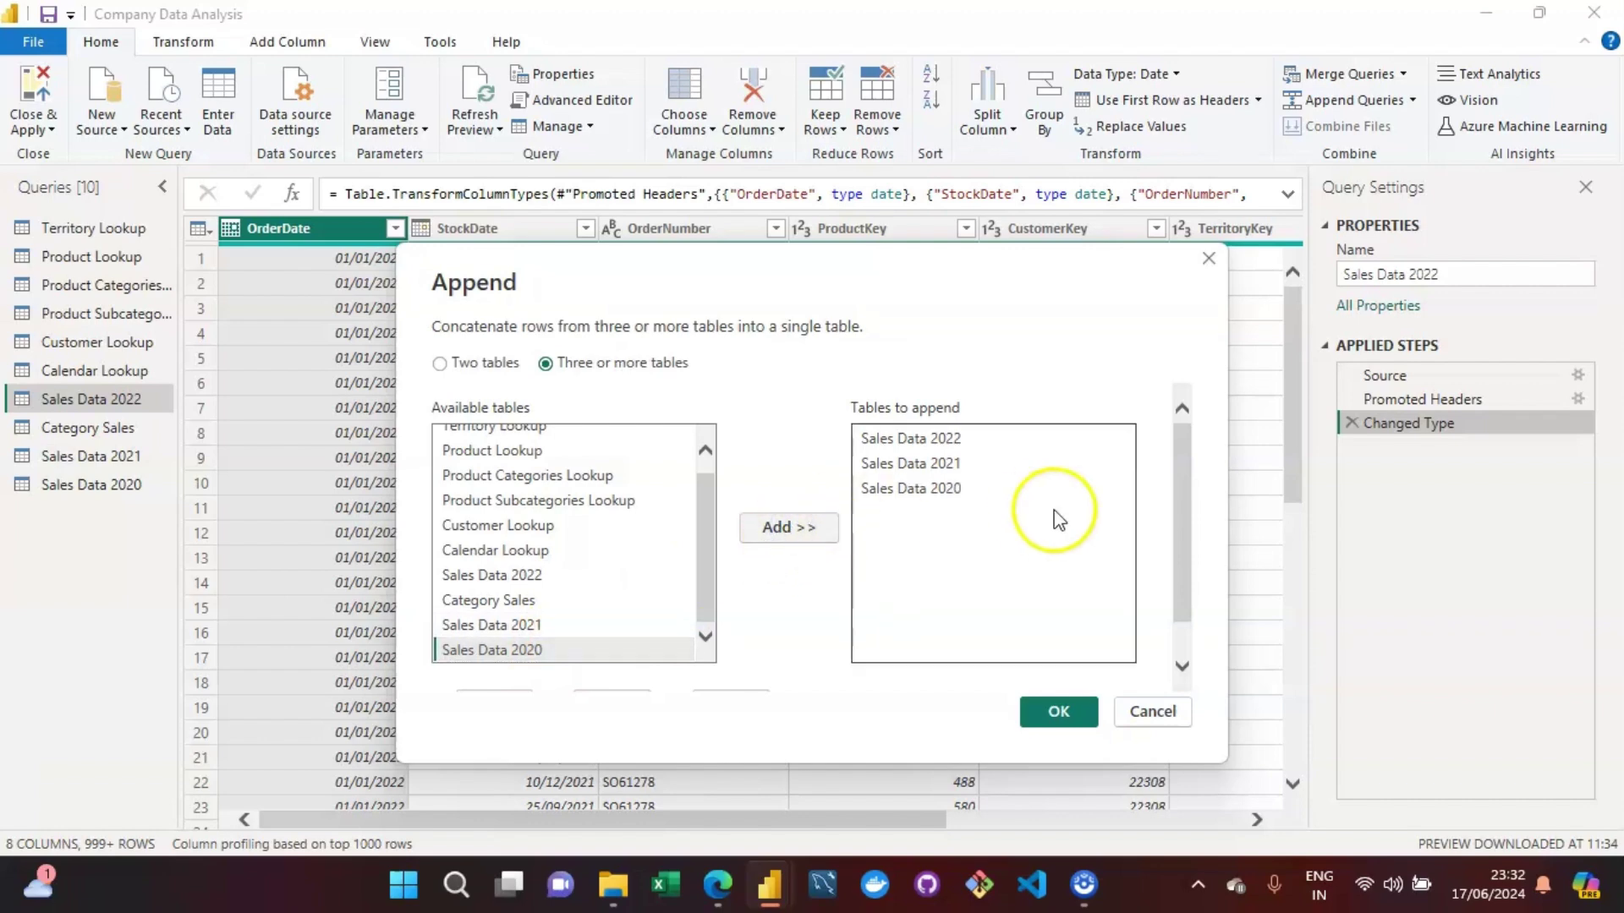
{"action": "left_click", "coordinate": [1056, 717]}
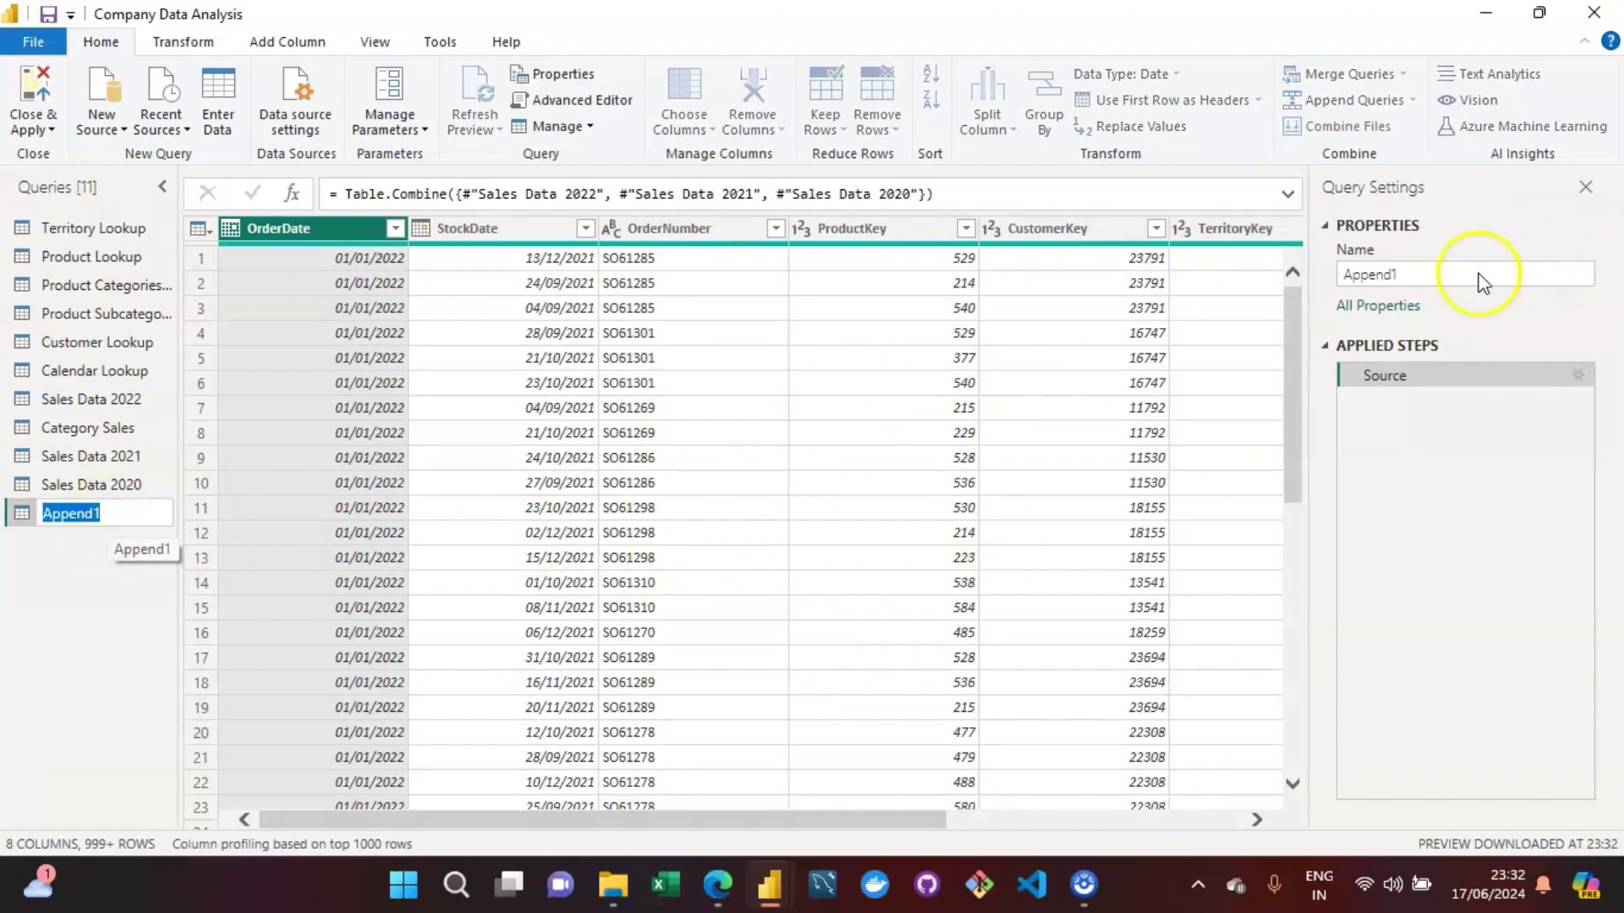
Rename the appended query Append1 as SALES DATA 2020-2022.
{"action": "left_click", "coordinate": [1413, 273]}
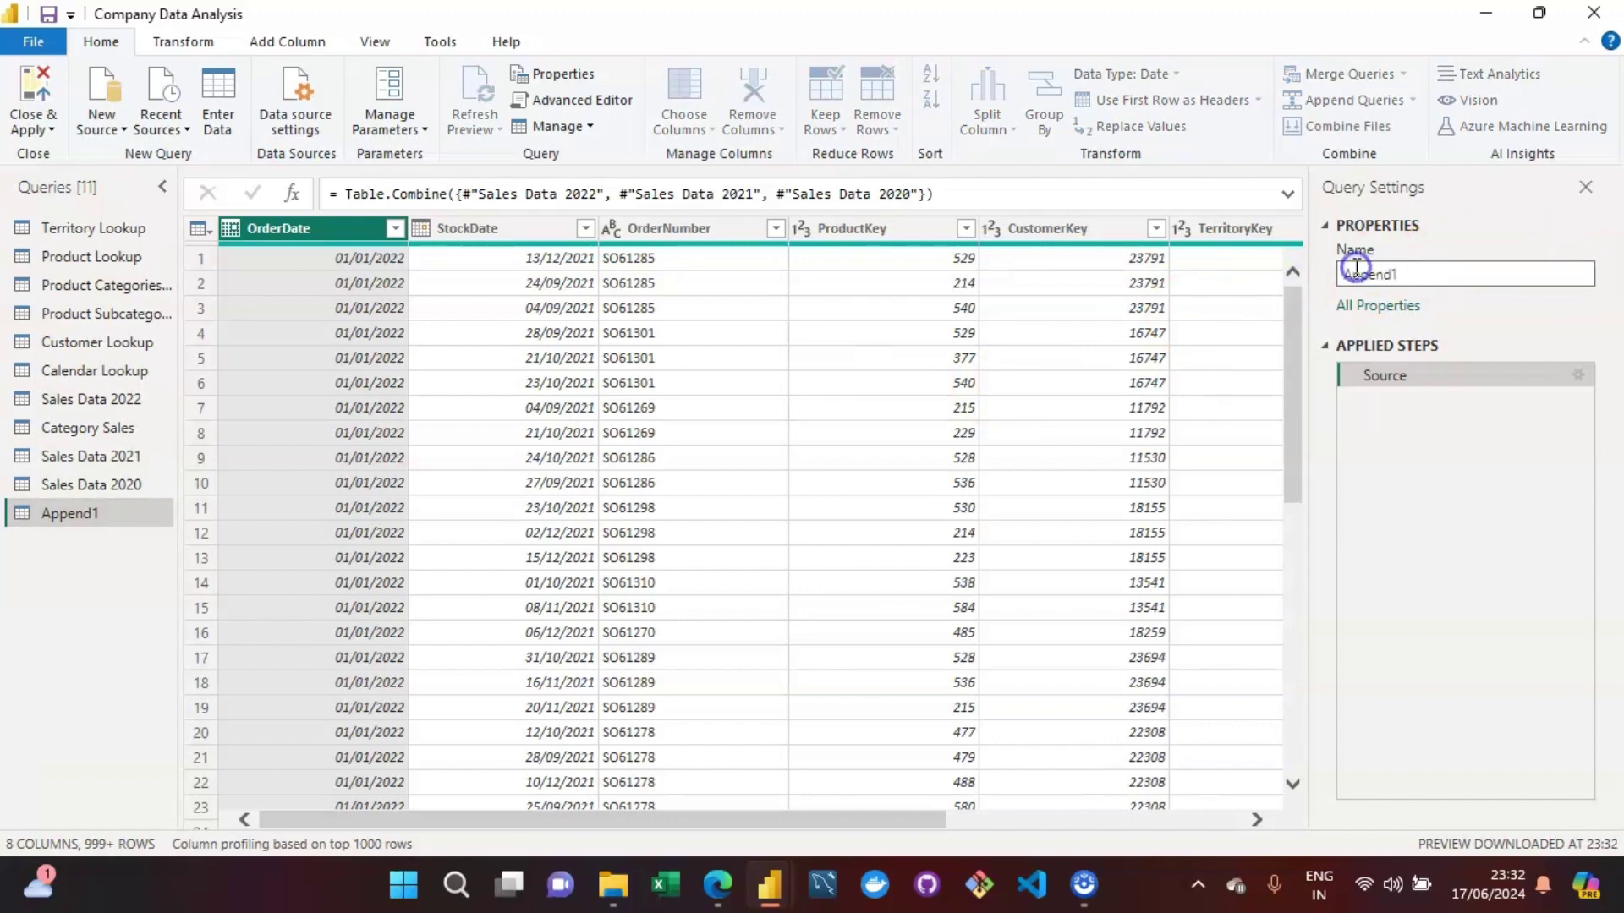
{"action": "double_click", "coordinate": [1411, 277]}
{"action": "type", "text": "SI"}
{"action": "key", "text": "Caps_Lock"}
{"action": "type", "text": "ES"}
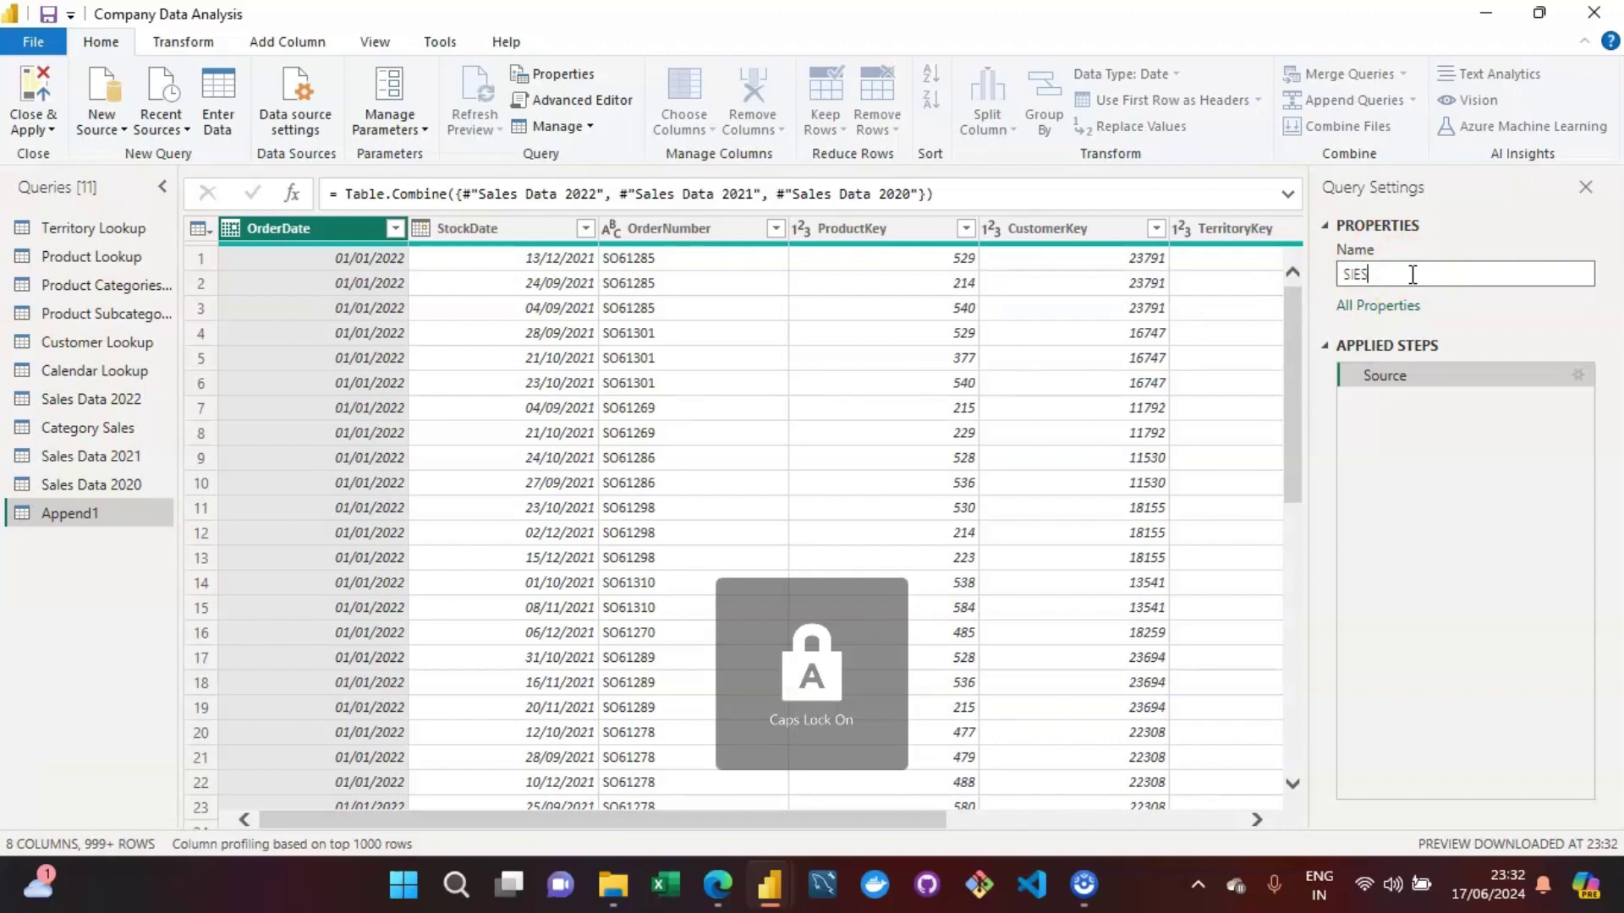
{"action": "key", "text": "BackSpace"}
{"action": "key", "text": "BackSpace"}
{"action": "key", "text": "BackSpace"}
{"action": "key", "text": "BackSpace"}
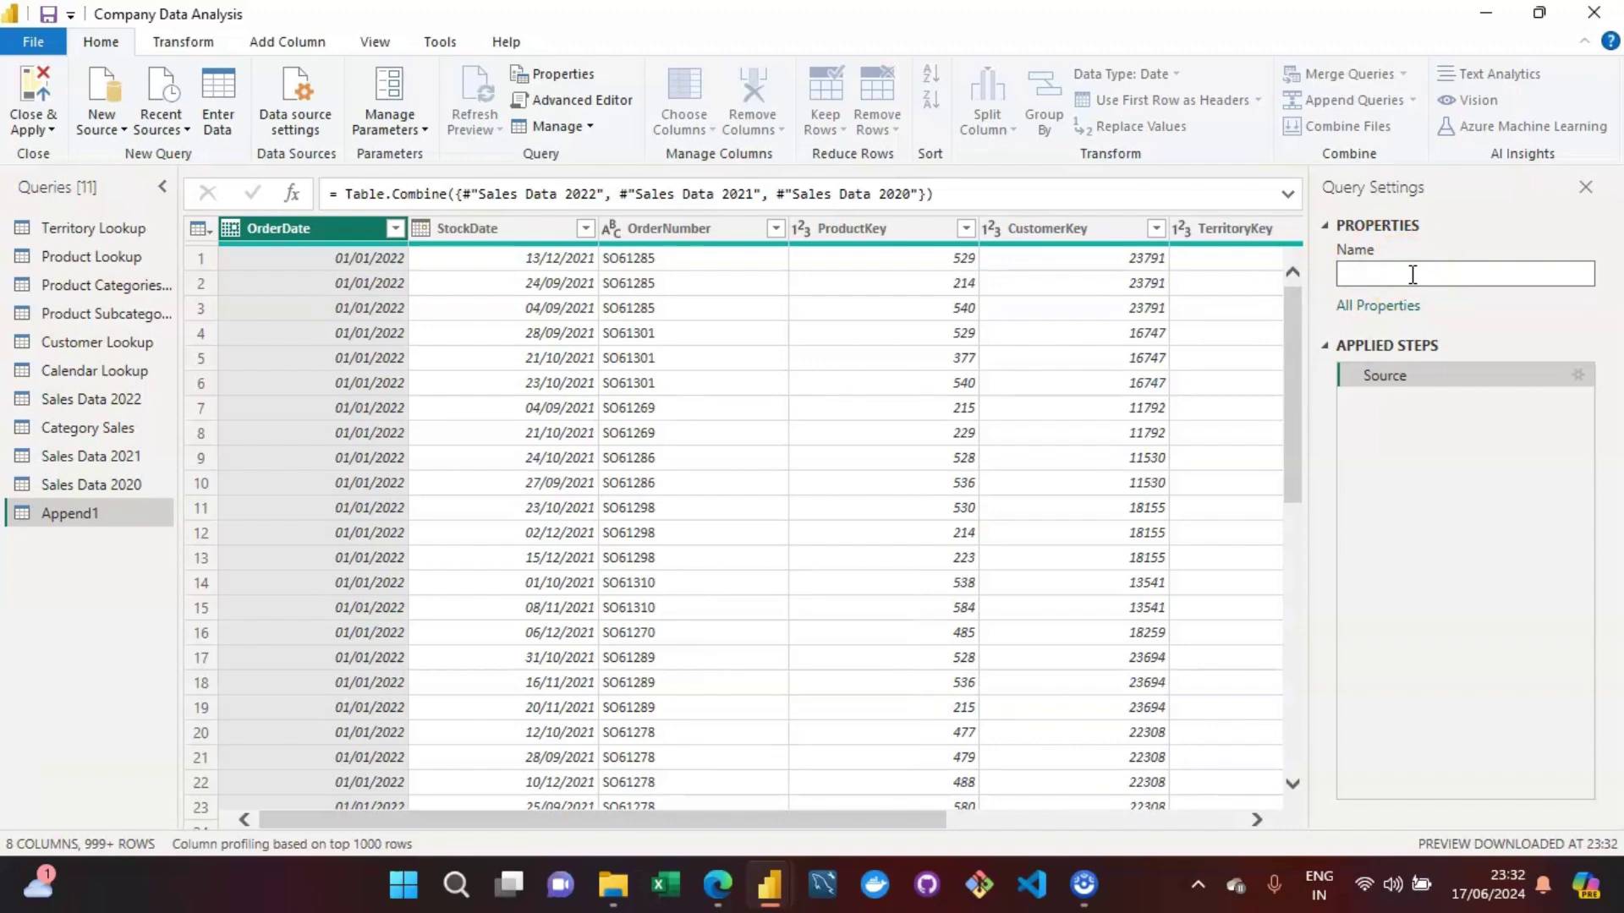
{"action": "type", "text": "sales"}
{"action": "key", "text": "BackSpace"}
{"action": "key", "text": "BackSpace"}
{"action": "key", "text": "BackSpace"}
{"action": "type", "text": "A"}
{"action": "key", "text": "BackSpace"}
{"action": "key", "text": "BackSpace"}
{"action": "type", "text": "SALES DATA 2020-2022"}
{"action": "key", "text": "Return"}
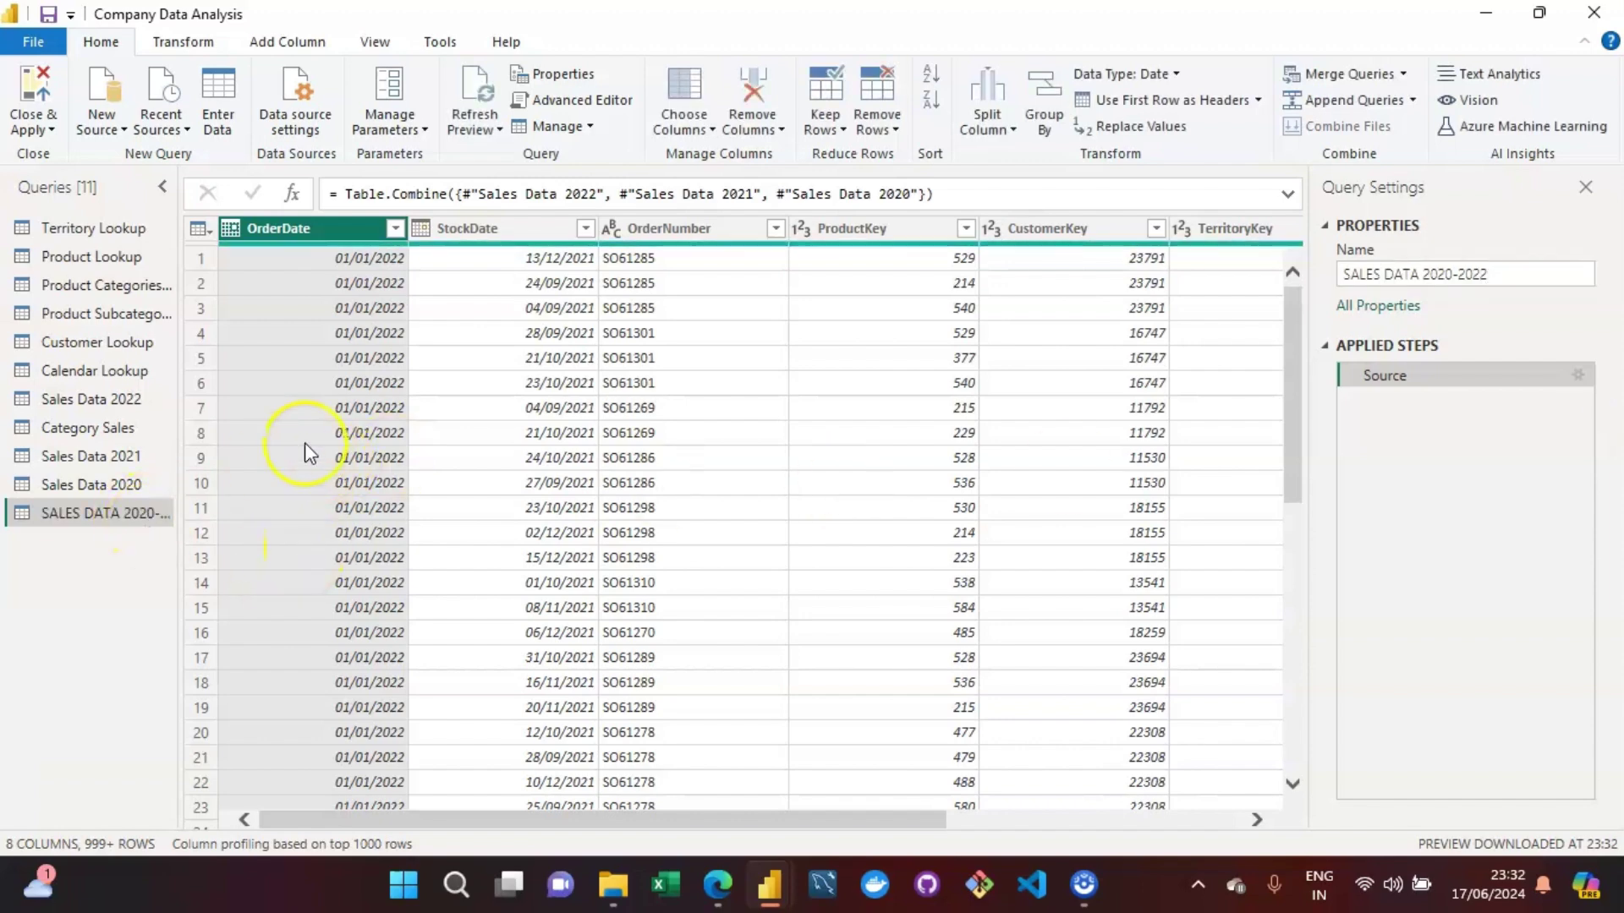
Check which dates SALES DATA 2020-2022 contains by loading the full OrderDate filter list, without applying a filter.
{"action": "left_click", "coordinate": [396, 229]}
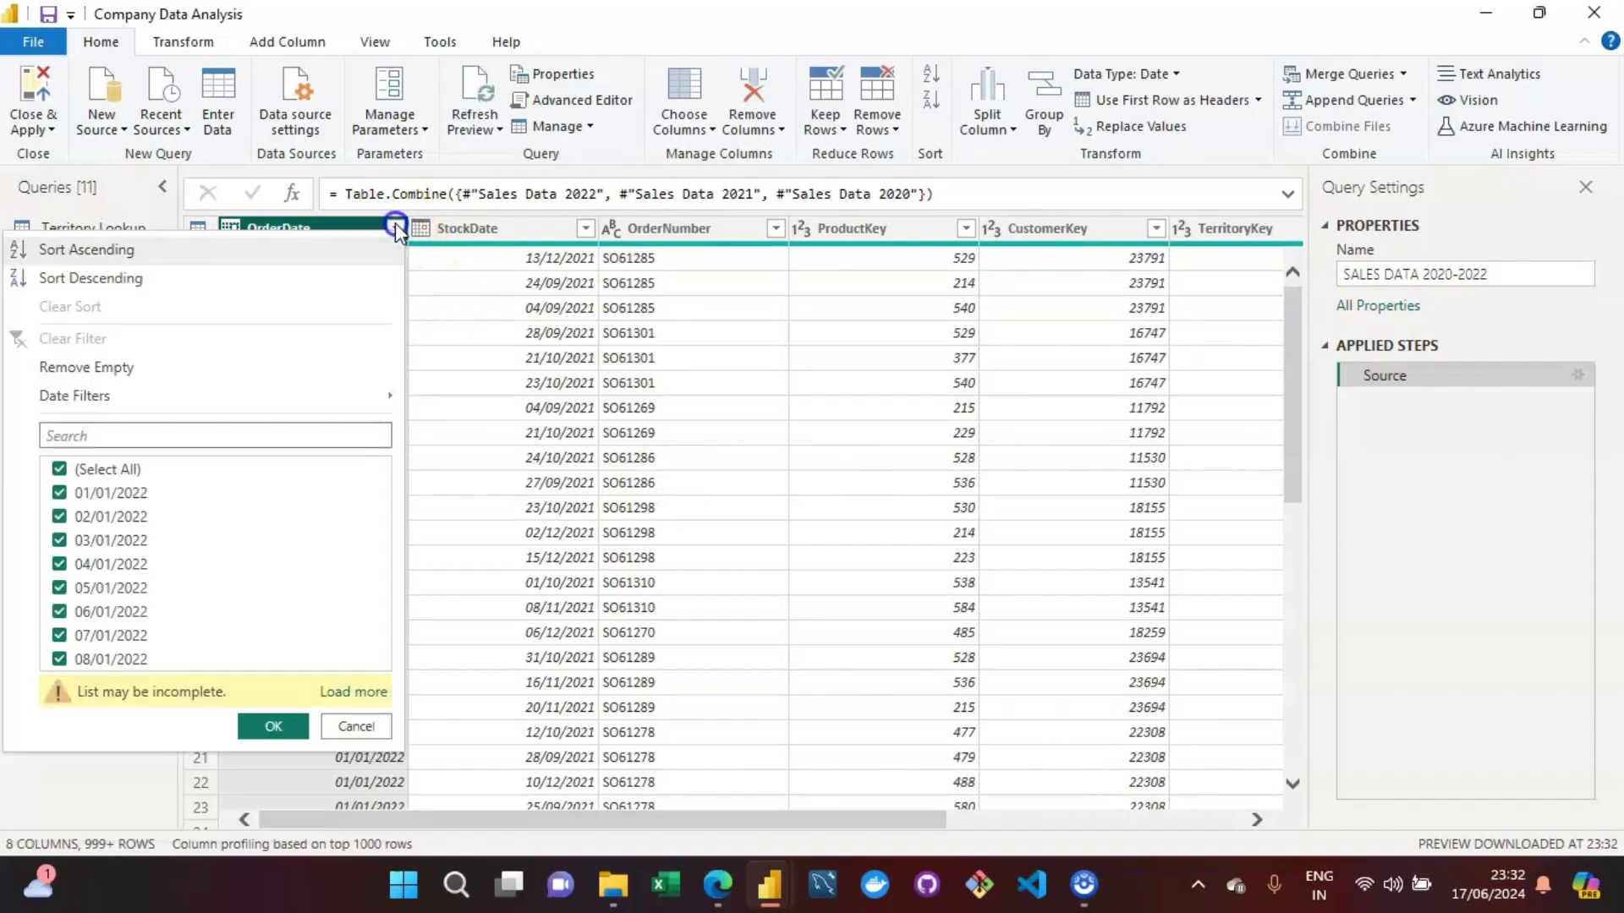
{"action": "left_click", "coordinate": [396, 228]}
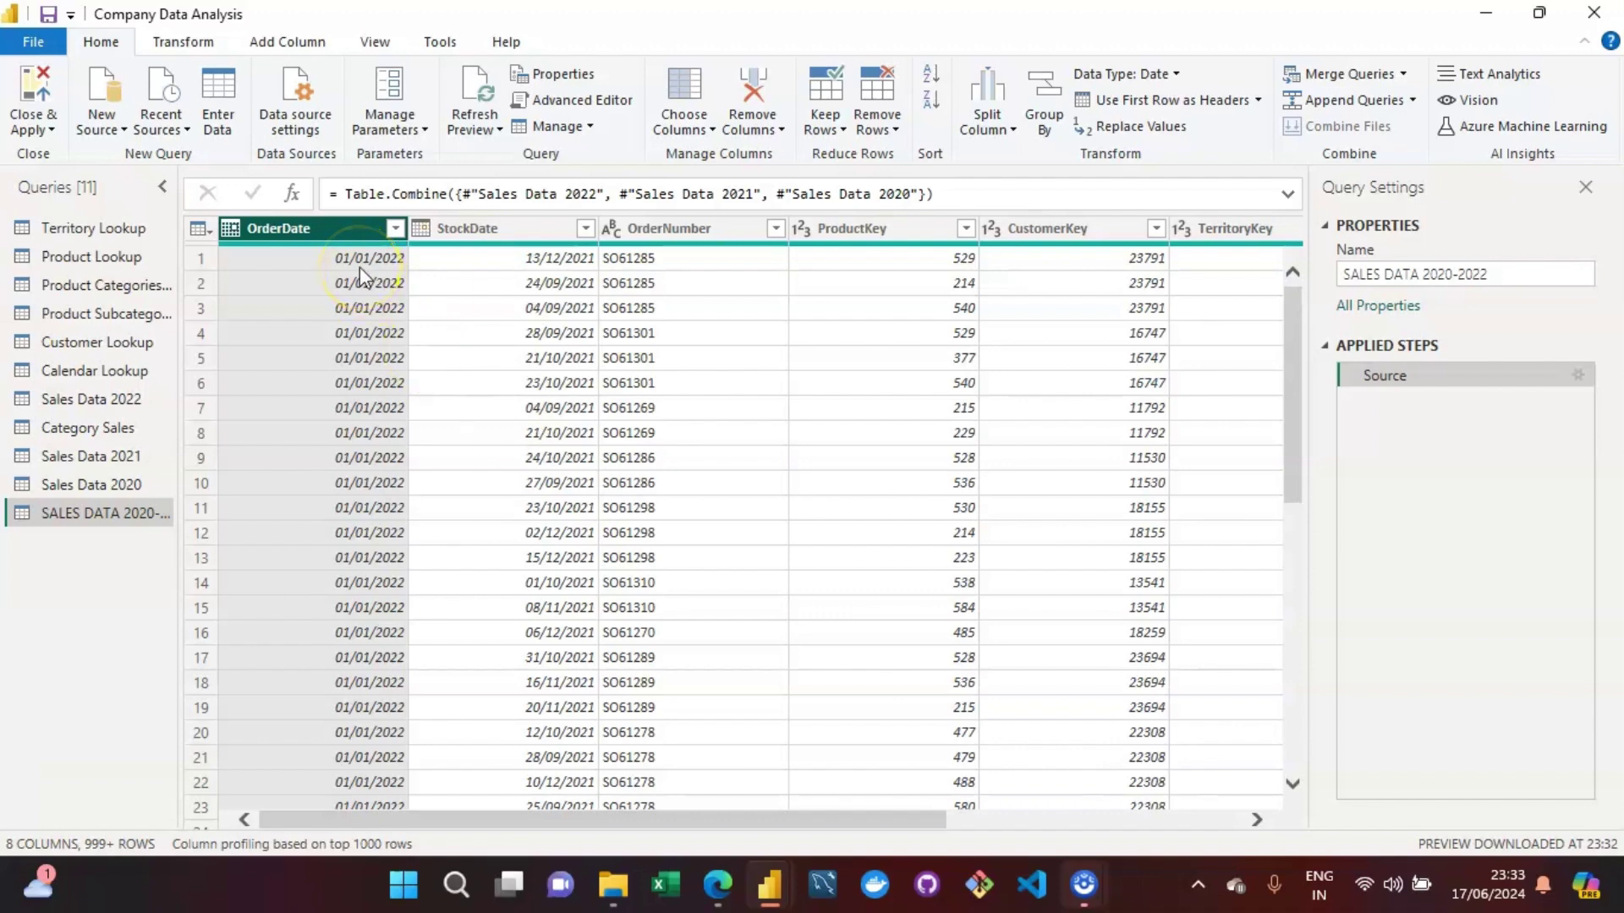
{"action": "left_click", "coordinate": [394, 229]}
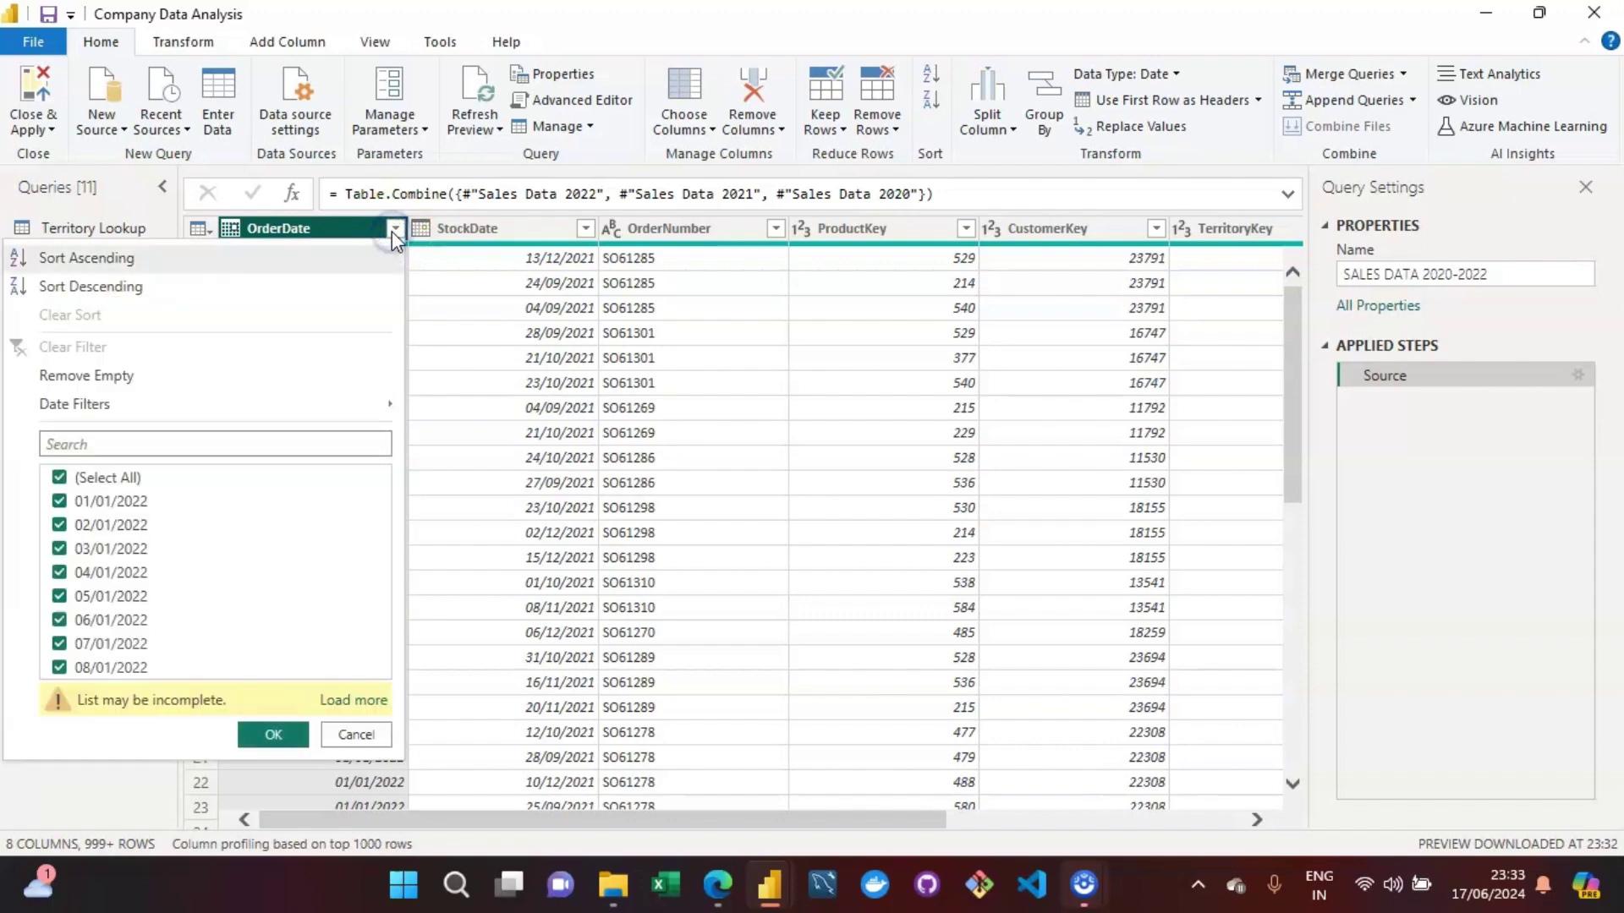
{"action": "left_click", "coordinate": [353, 701]}
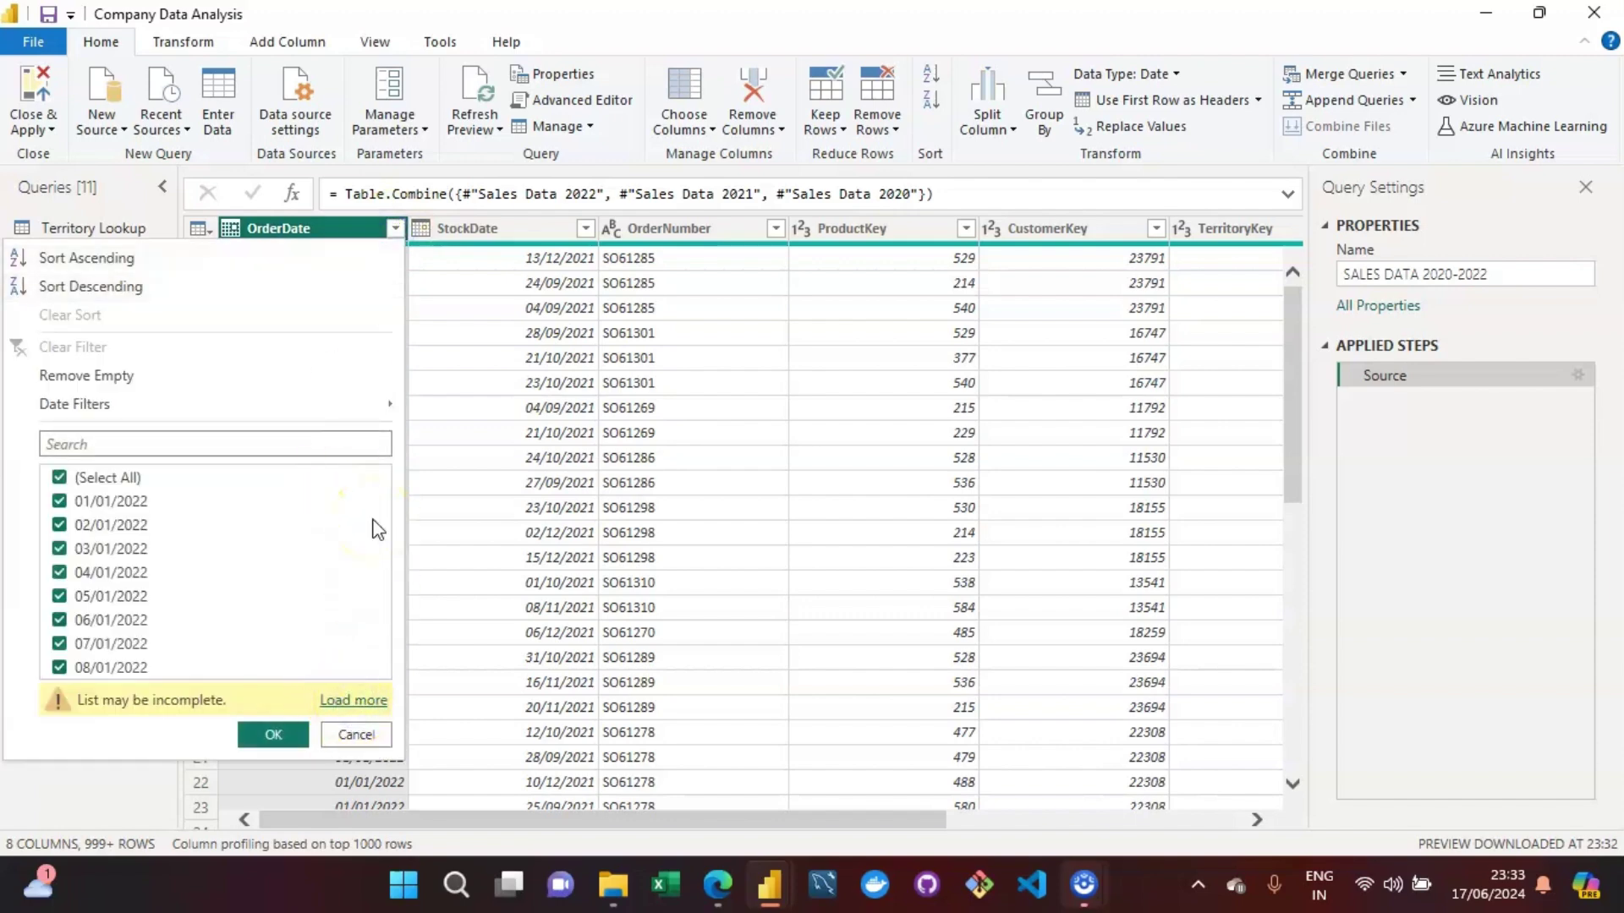
{"action": "left_click", "coordinate": [357, 701]}
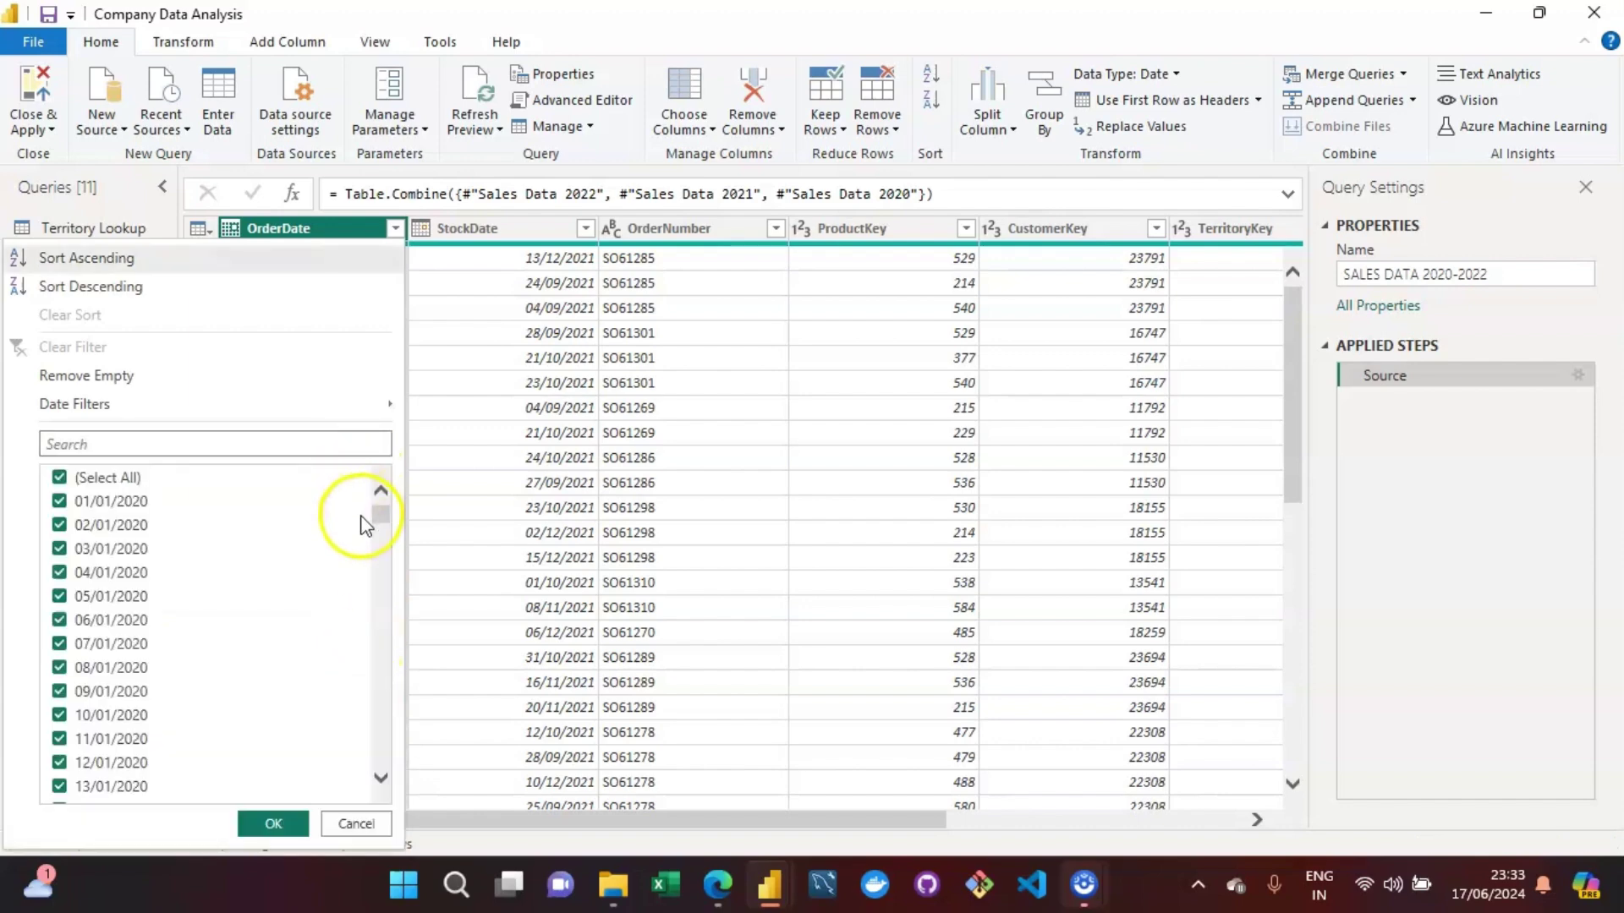
{"action": "left_click_drag", "start_coordinate": [378, 525], "coordinate": [394, 652]}
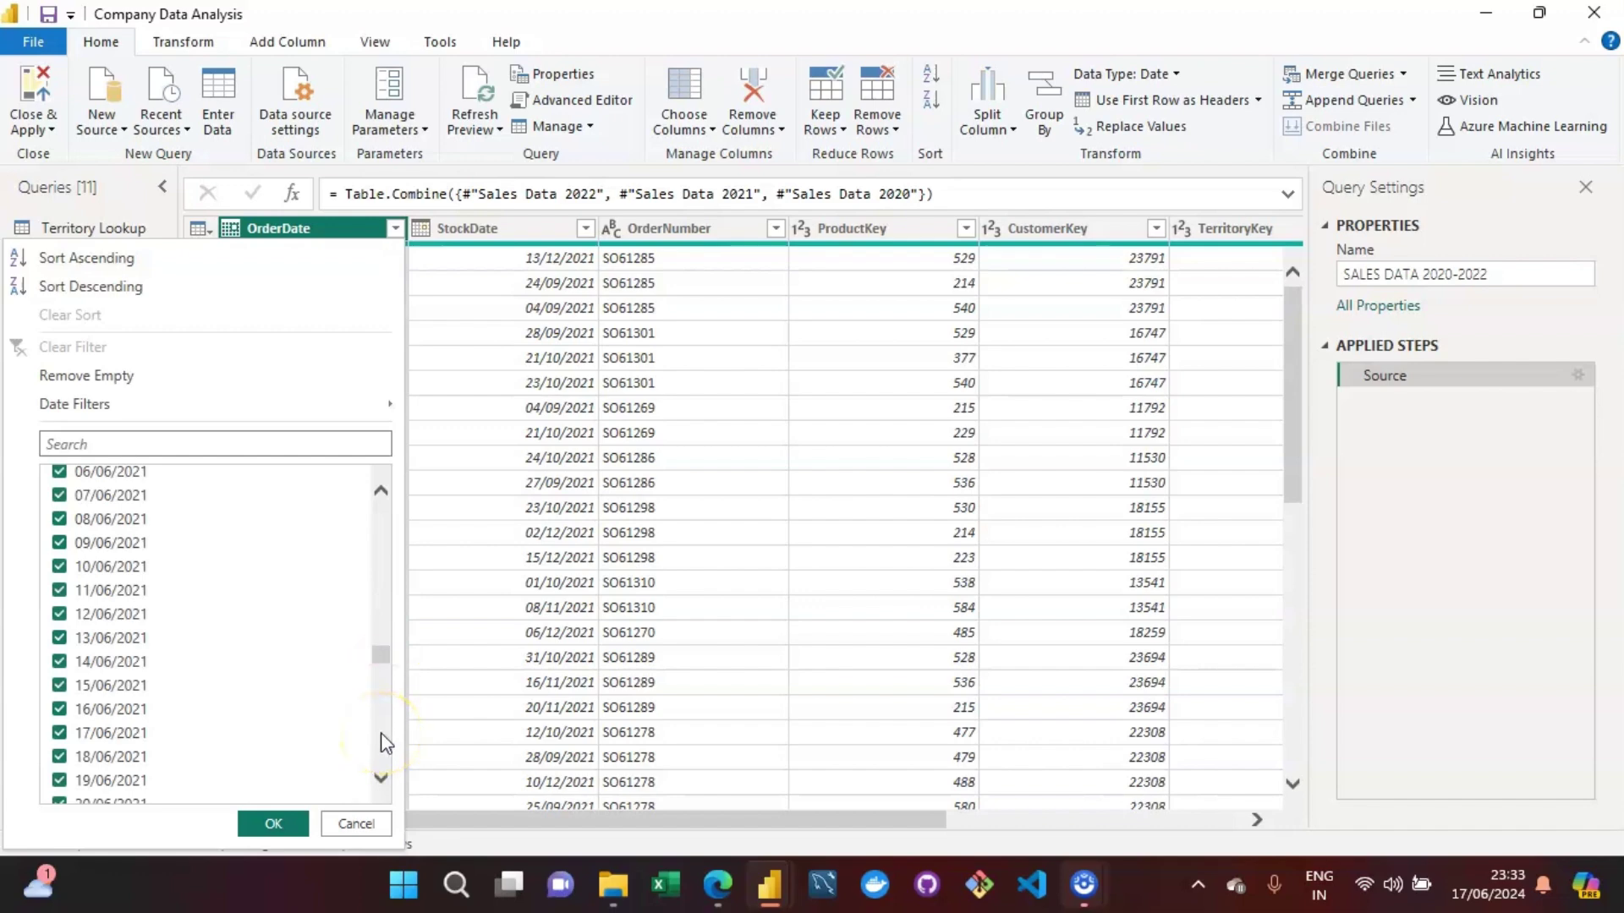
{"action": "left_click", "coordinate": [356, 824]}
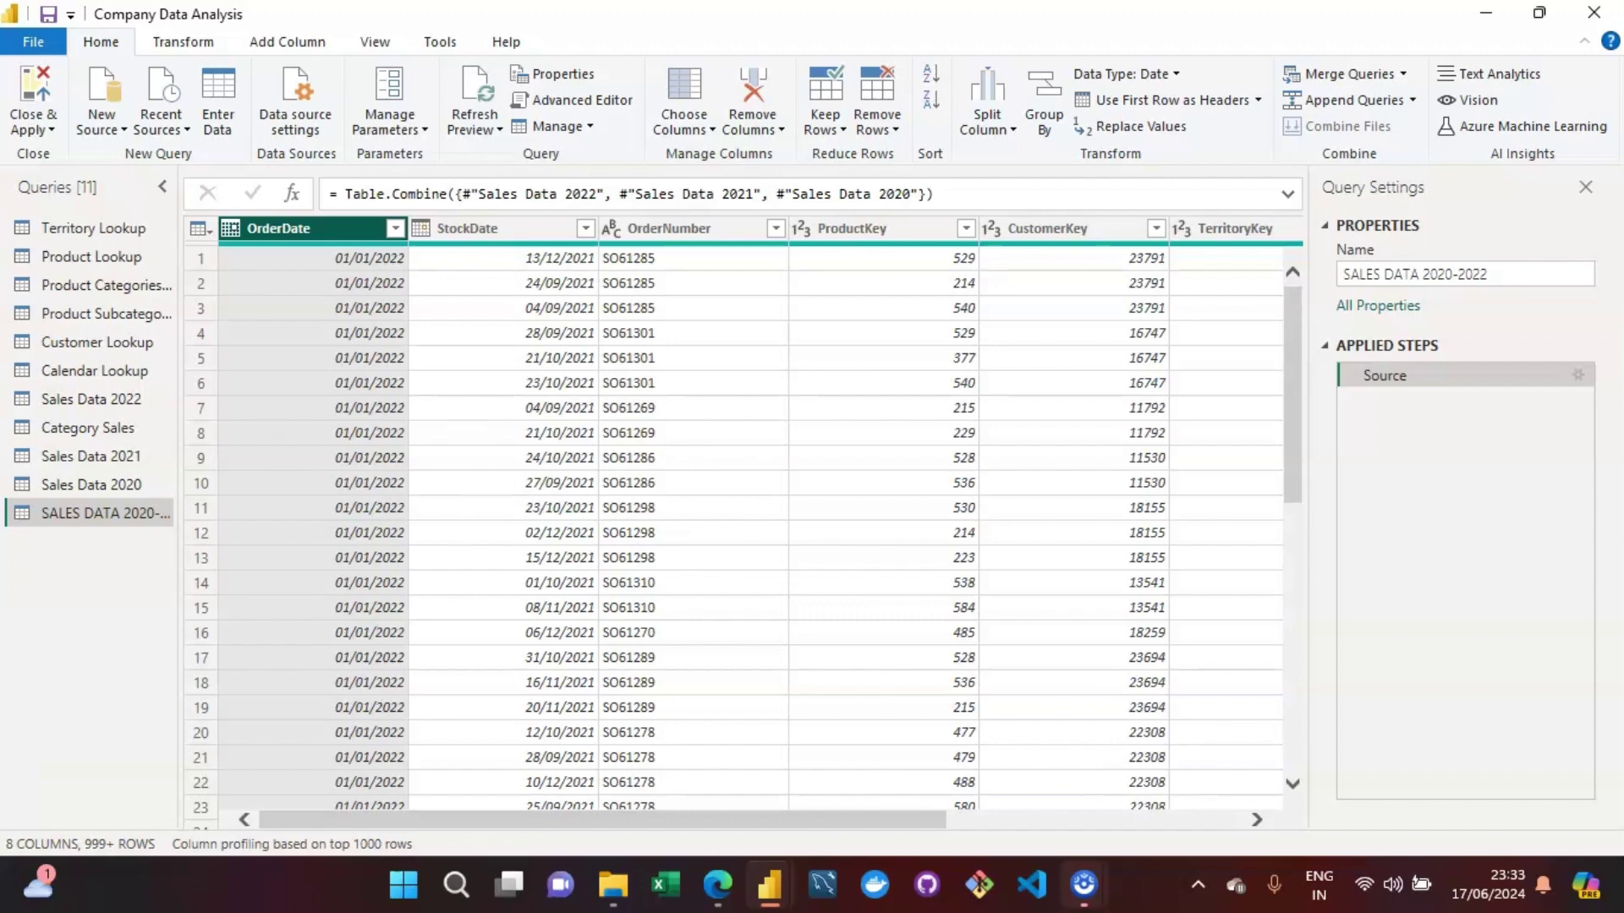
Review the separate Sales Data 2020, 2021 and 2022 queries, and return to the SALES DATA 2020-2022 query.
{"action": "left_click", "coordinate": [86, 485]}
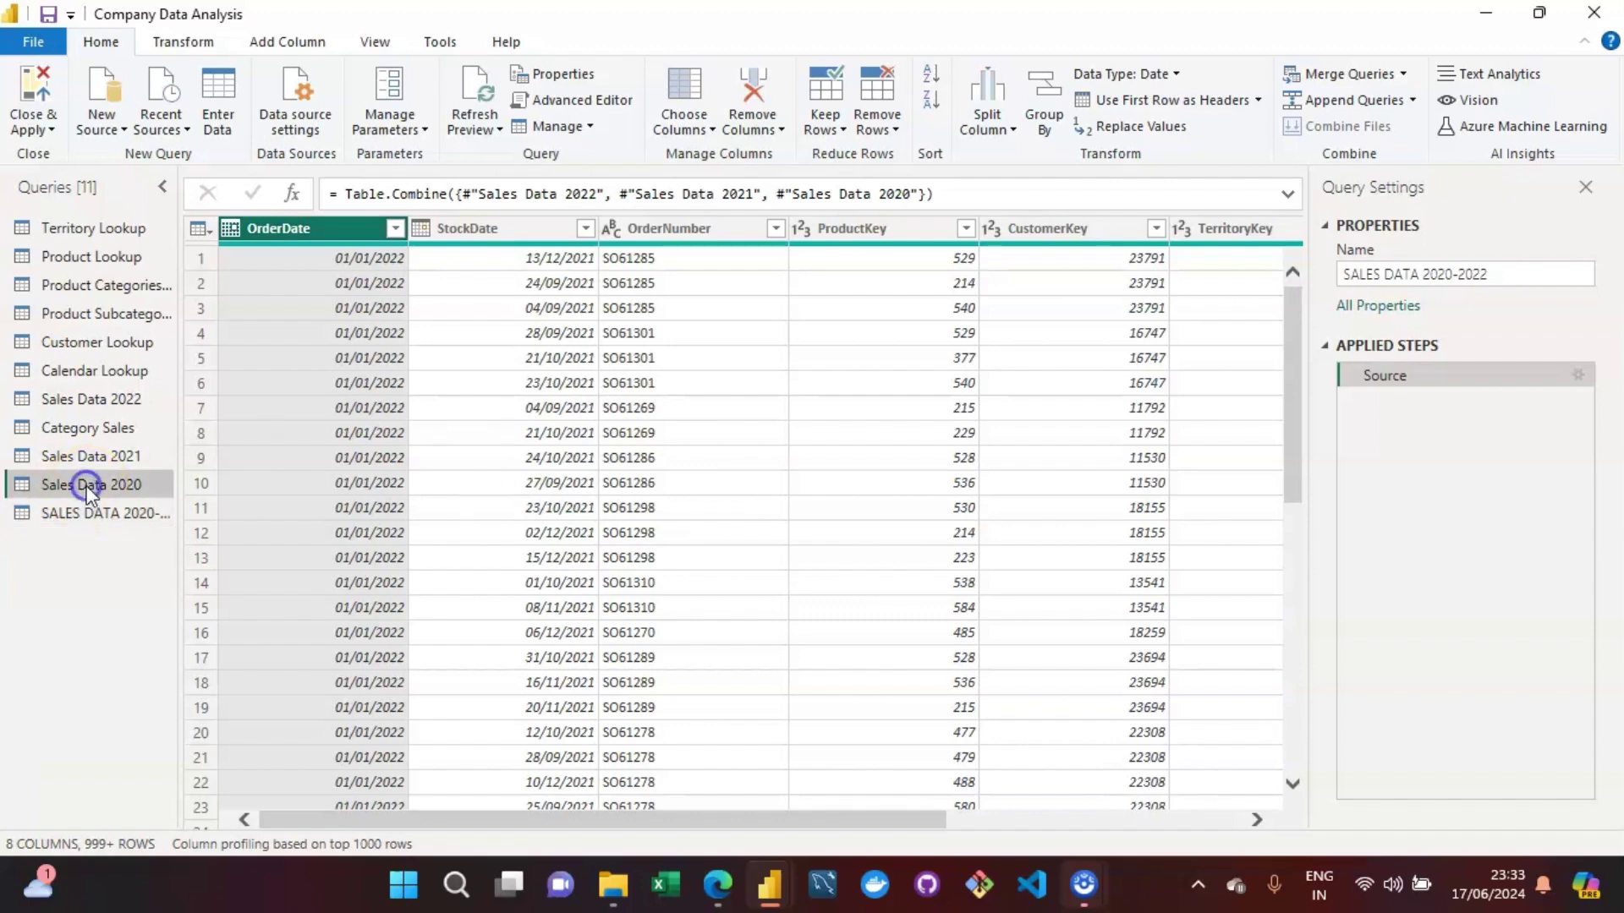
{"action": "left_click_drag", "start_coordinate": [88, 495], "coordinate": [117, 404]}
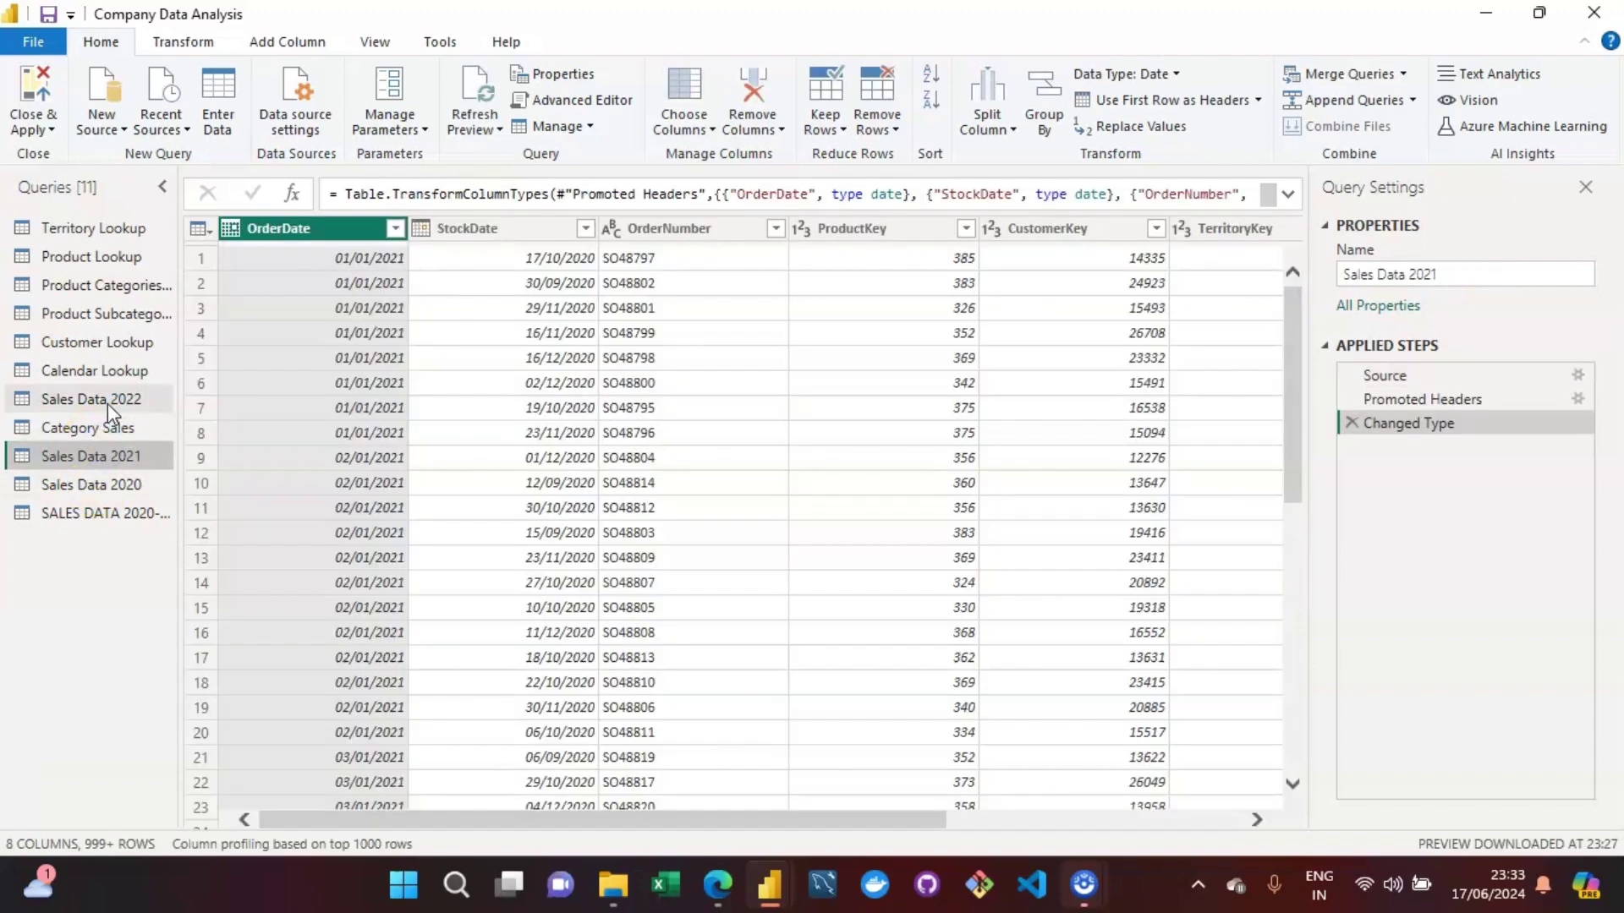
{"action": "left_click", "coordinate": [108, 403]}
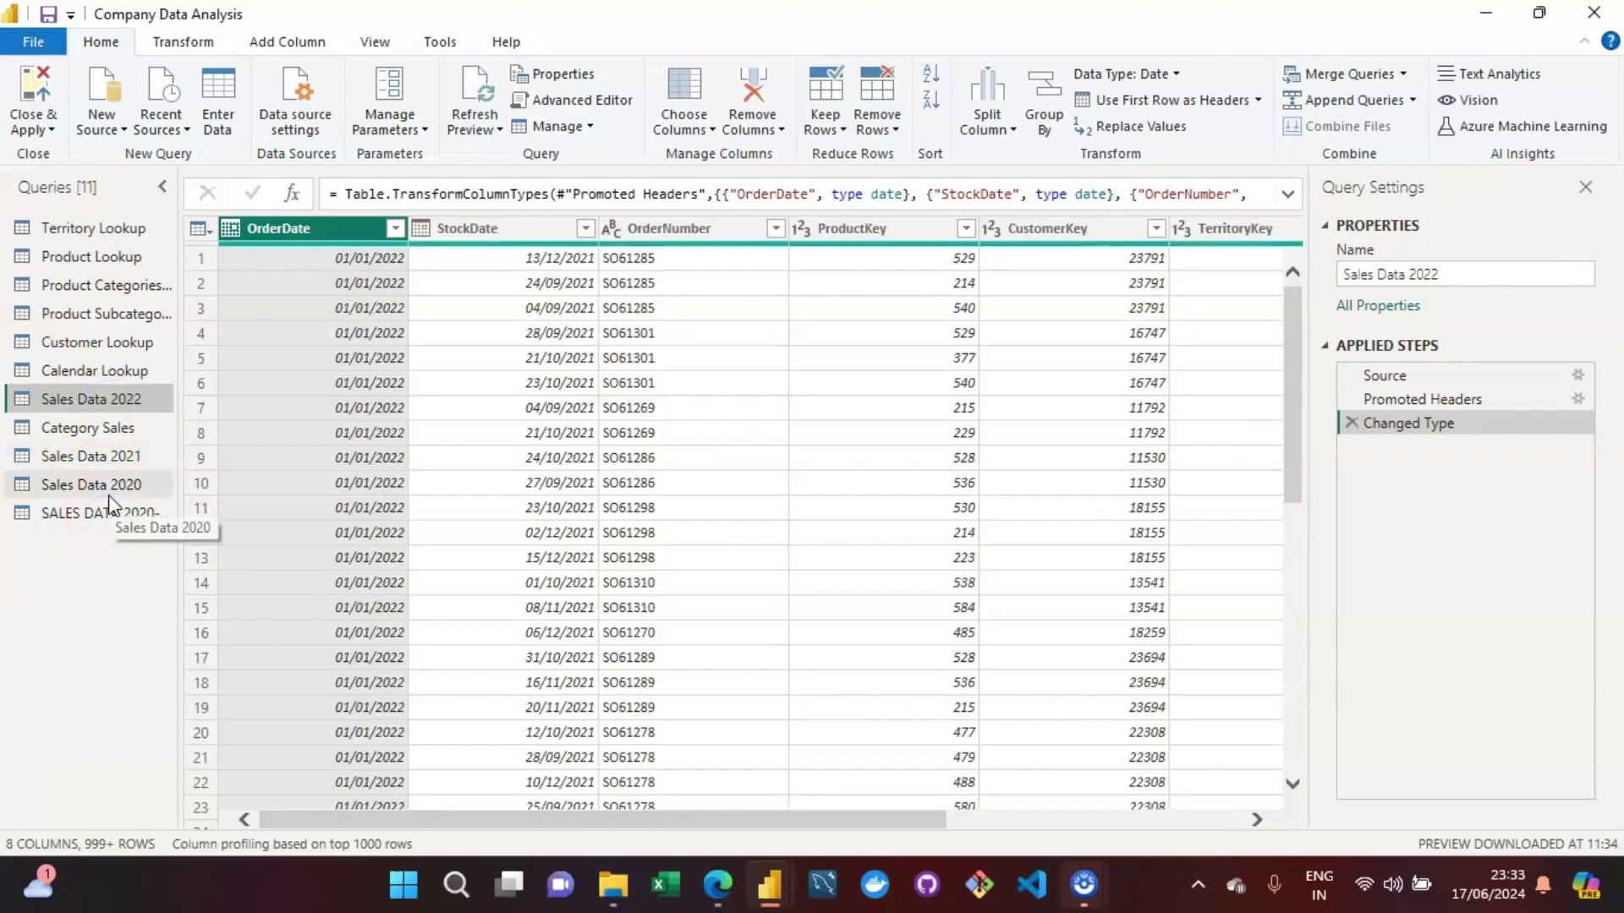
{"action": "left_click", "coordinate": [88, 518]}
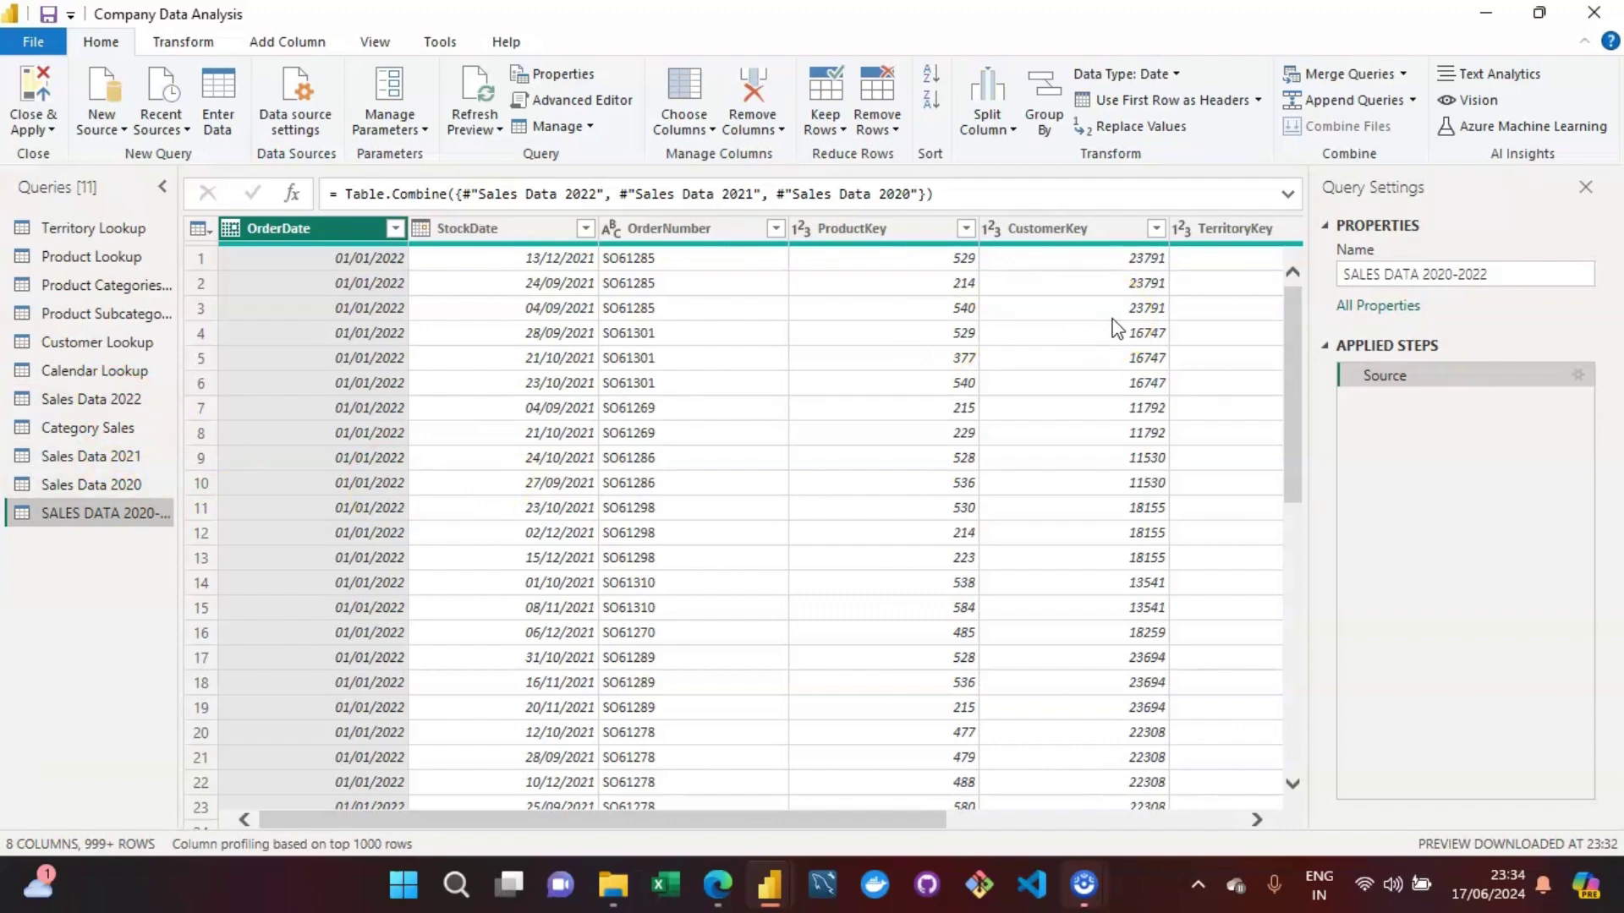
Try to delete the Sales Data 2020 query.
{"action": "left_click", "coordinate": [109, 486]}
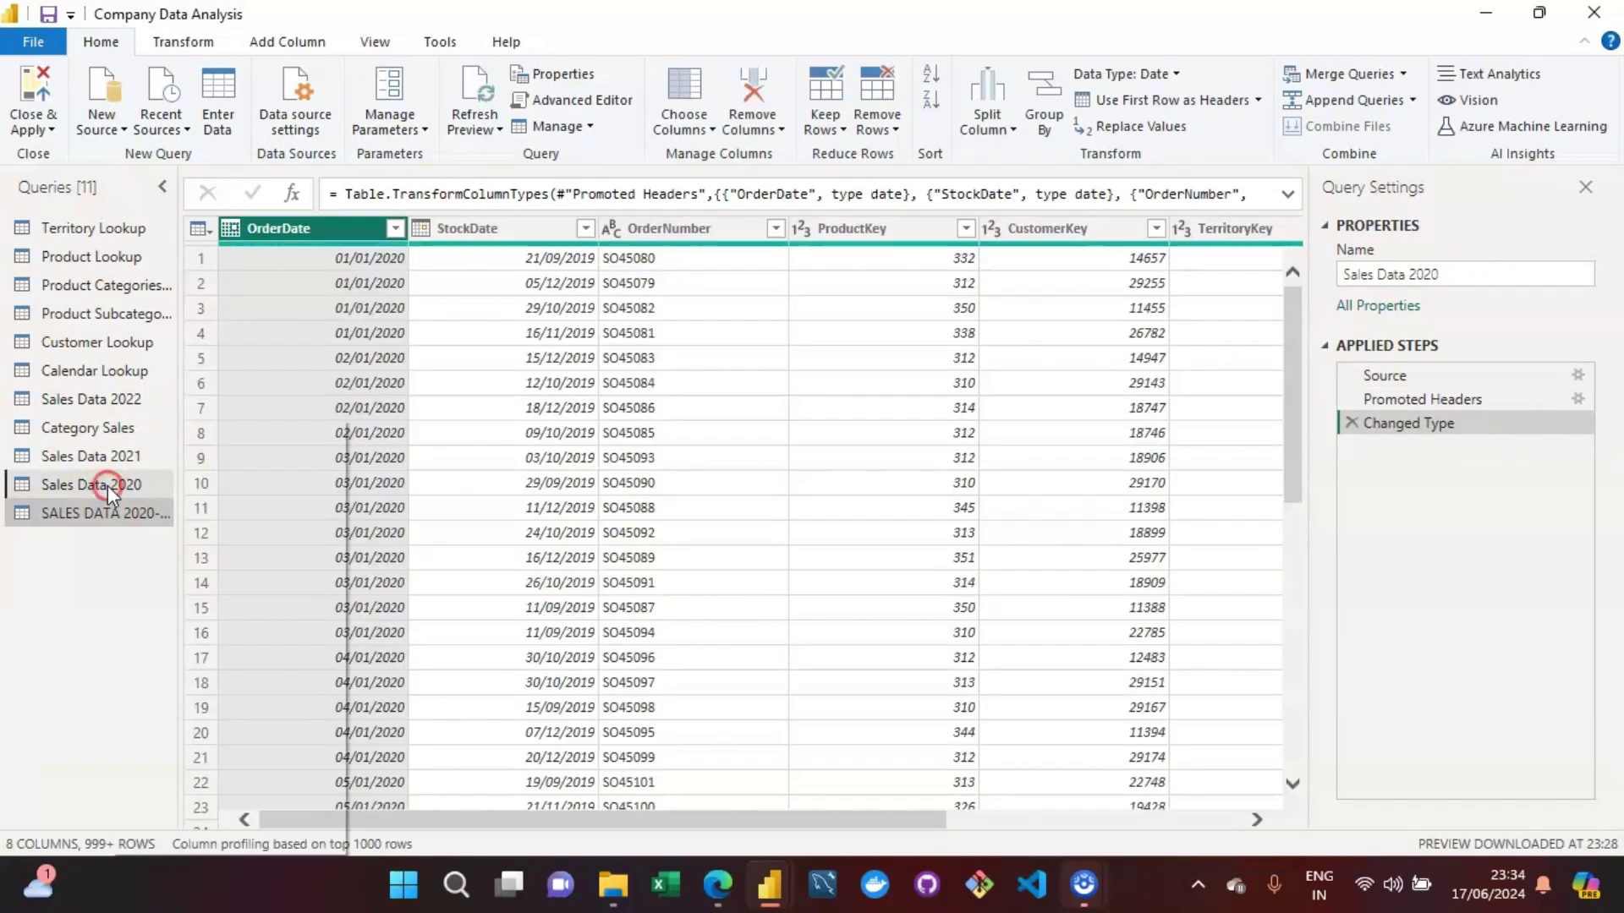
{"action": "right_click", "coordinate": [108, 485]}
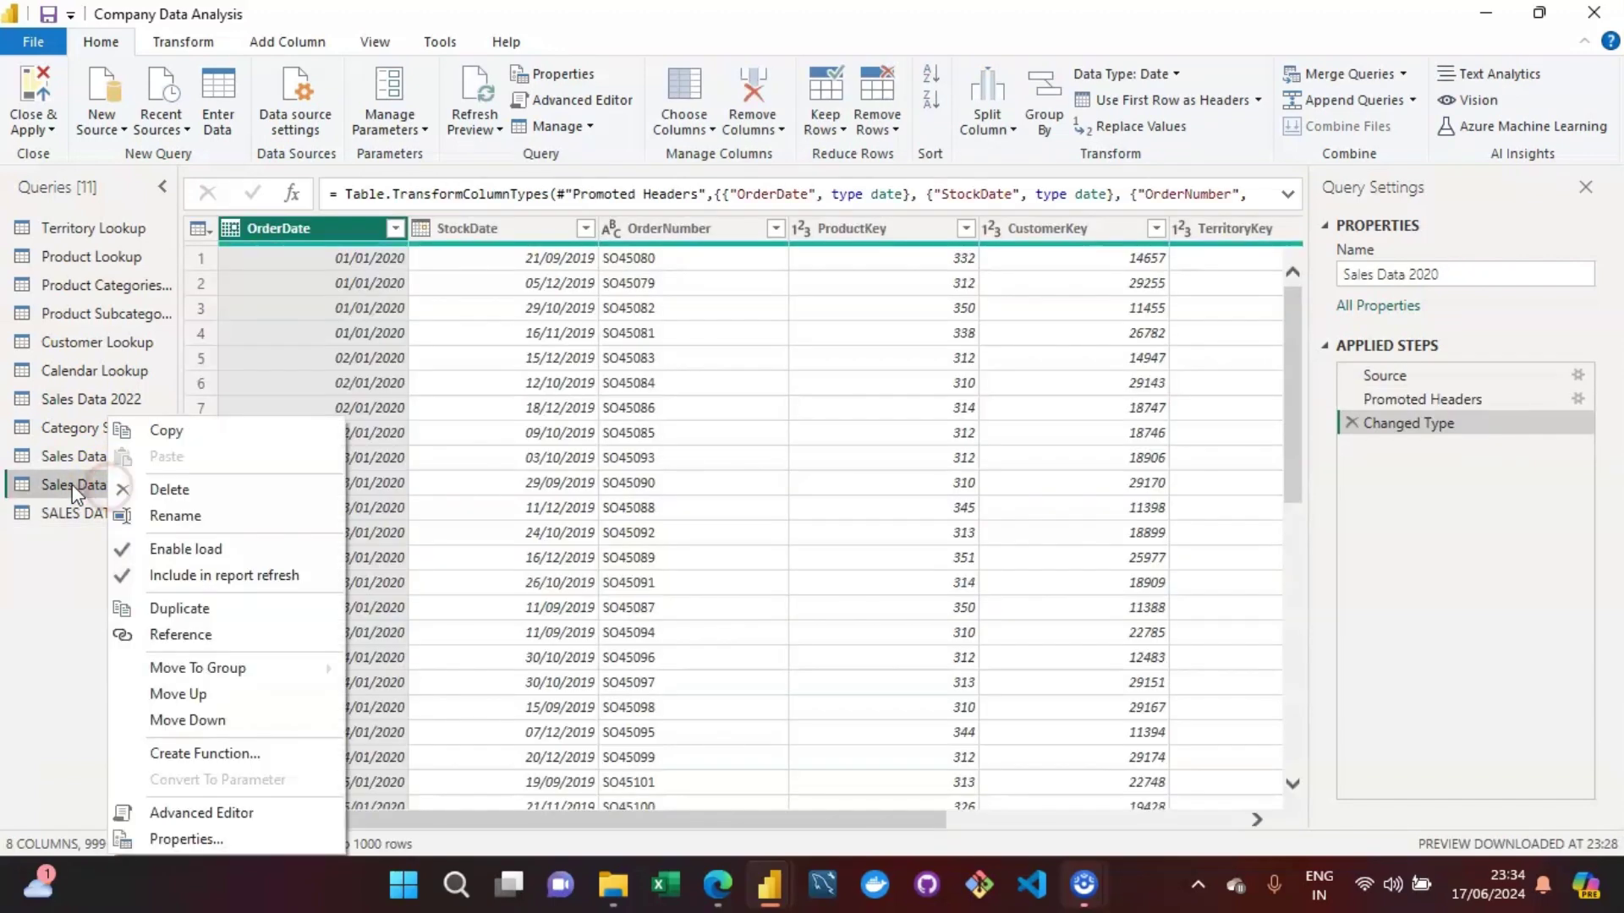
{"action": "left_click", "coordinate": [180, 492]}
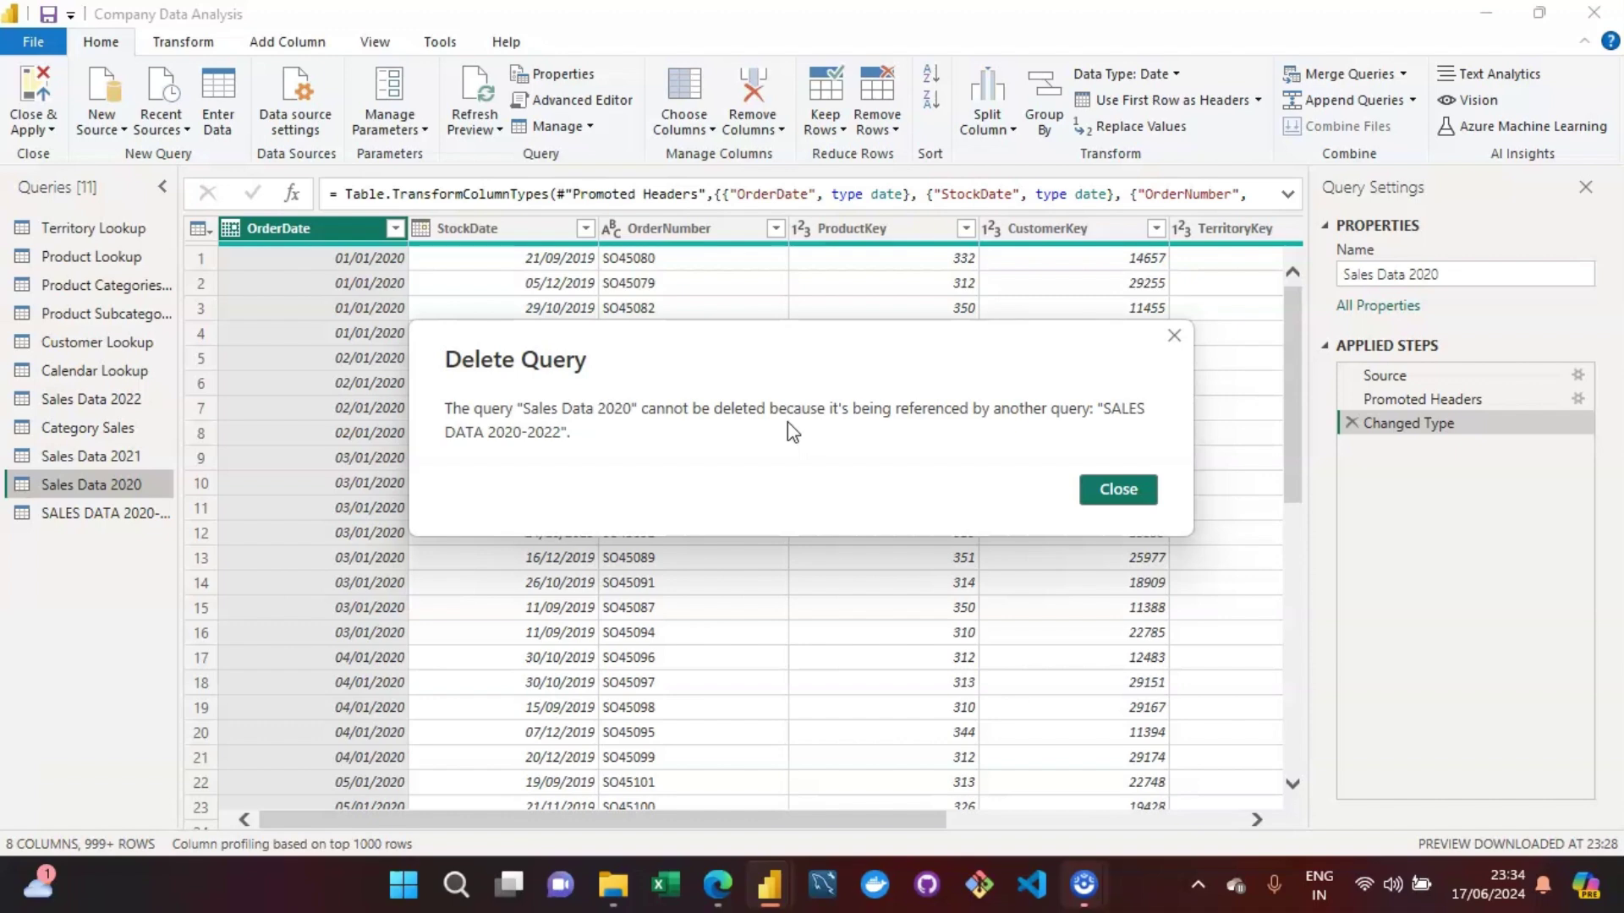
{"action": "left_click", "coordinate": [1113, 489]}
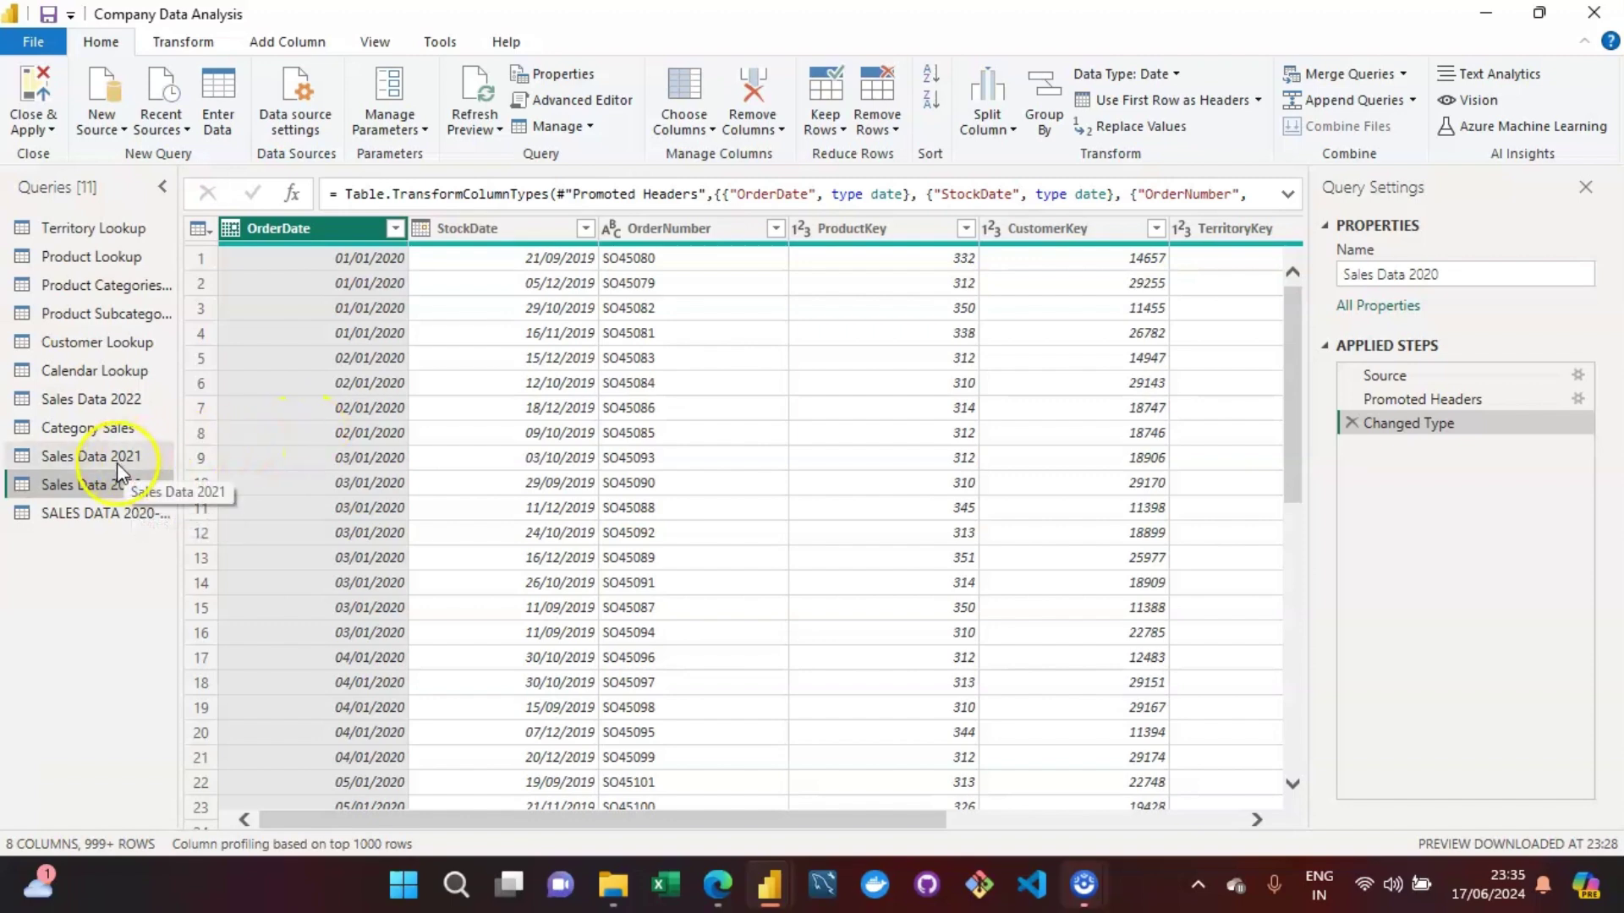
{"action": "left_click", "coordinate": [119, 486]}
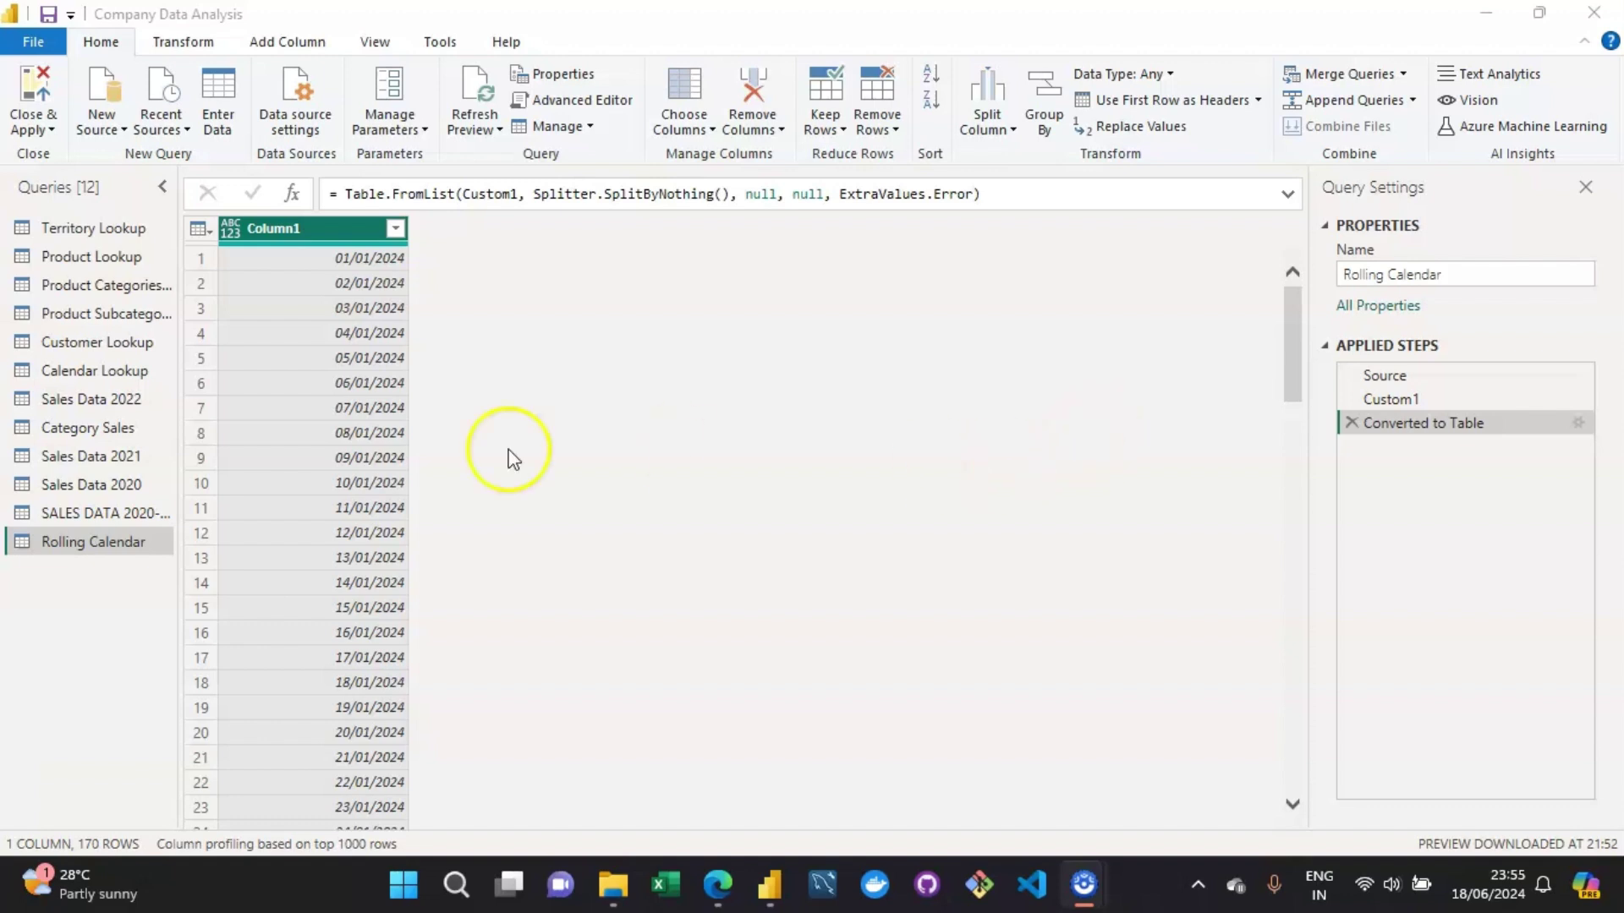
Open the SALES DATA 2020-2022 query and examine its combined table and applied steps.
{"action": "left_click", "coordinate": [110, 510]}
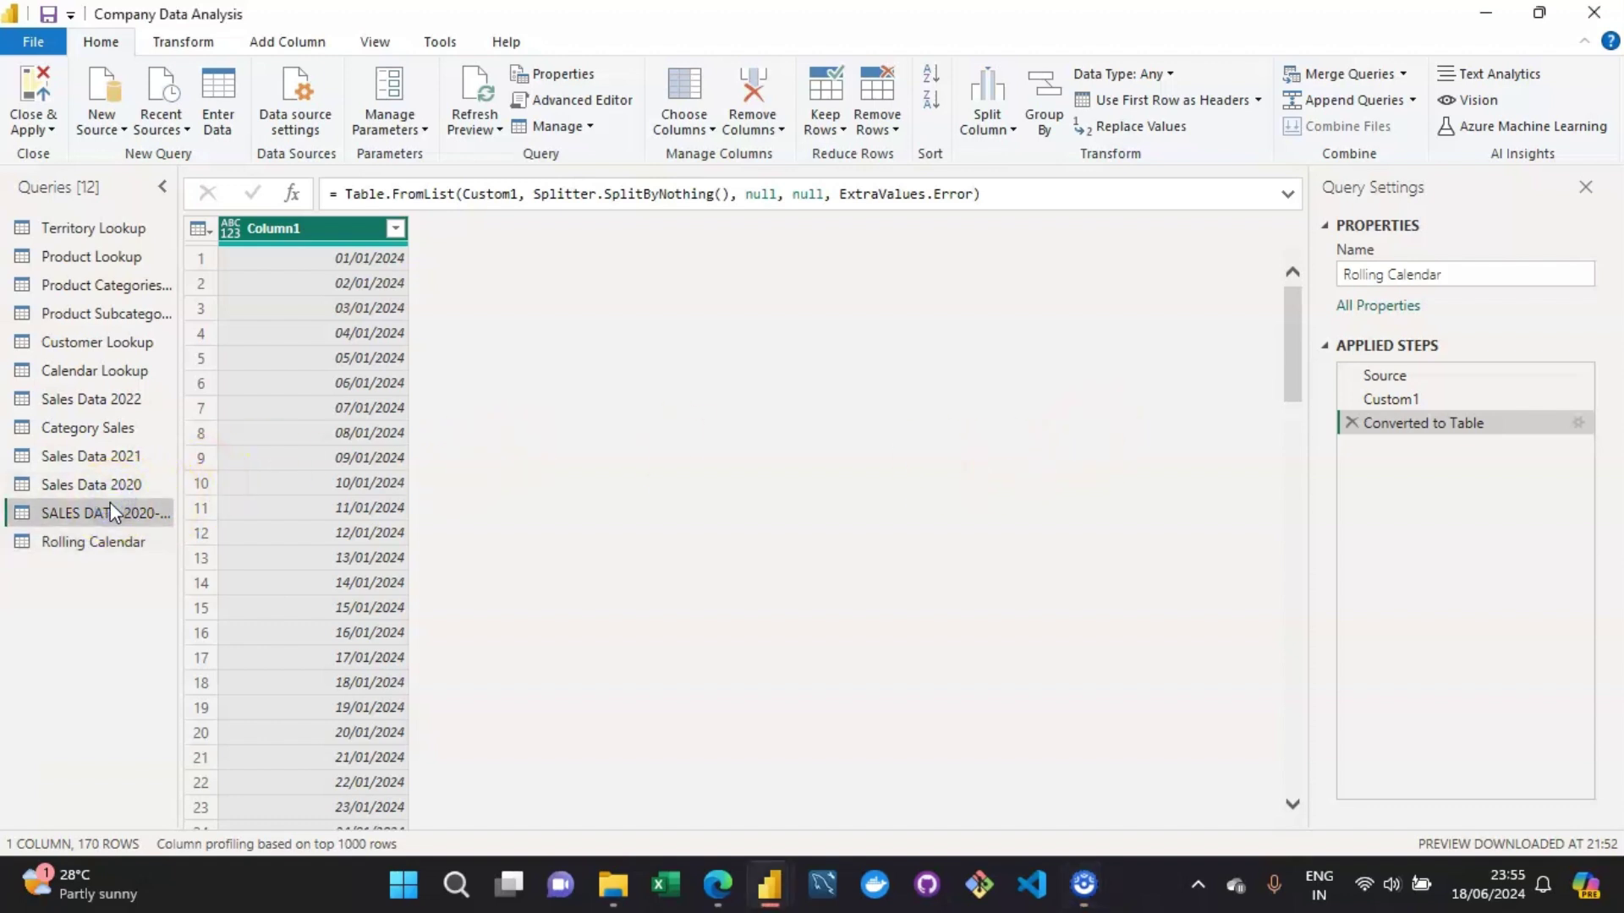
{"action": "left_click_drag", "start_coordinate": [130, 513], "coordinate": [123, 513]}
{"action": "left_click", "coordinate": [114, 509]}
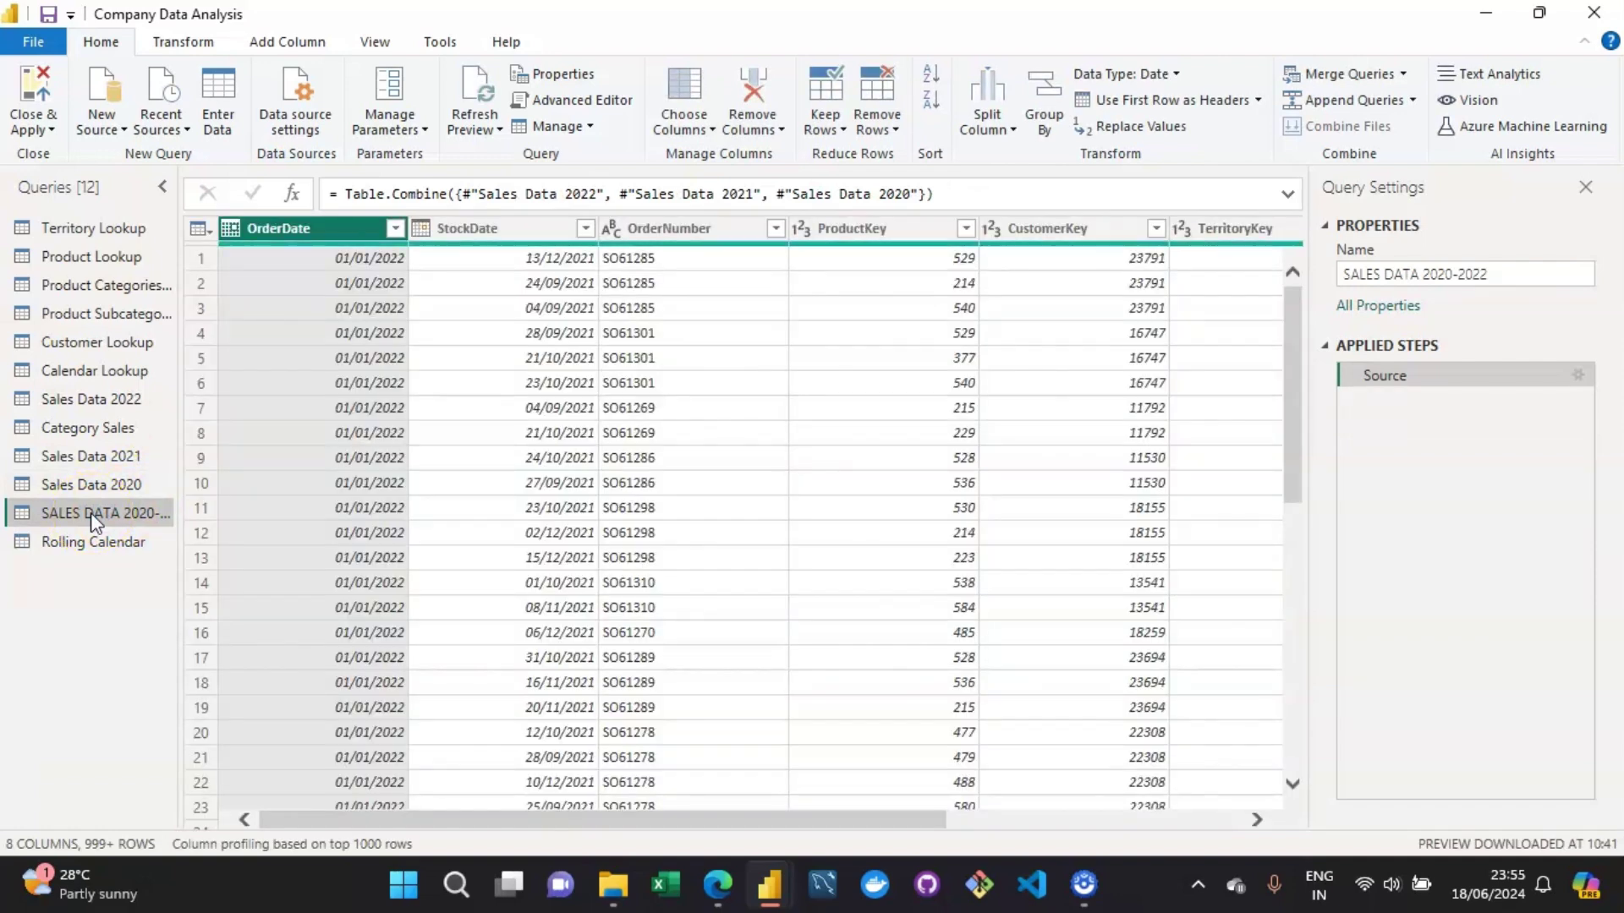
{"action": "left_click", "coordinate": [106, 484]}
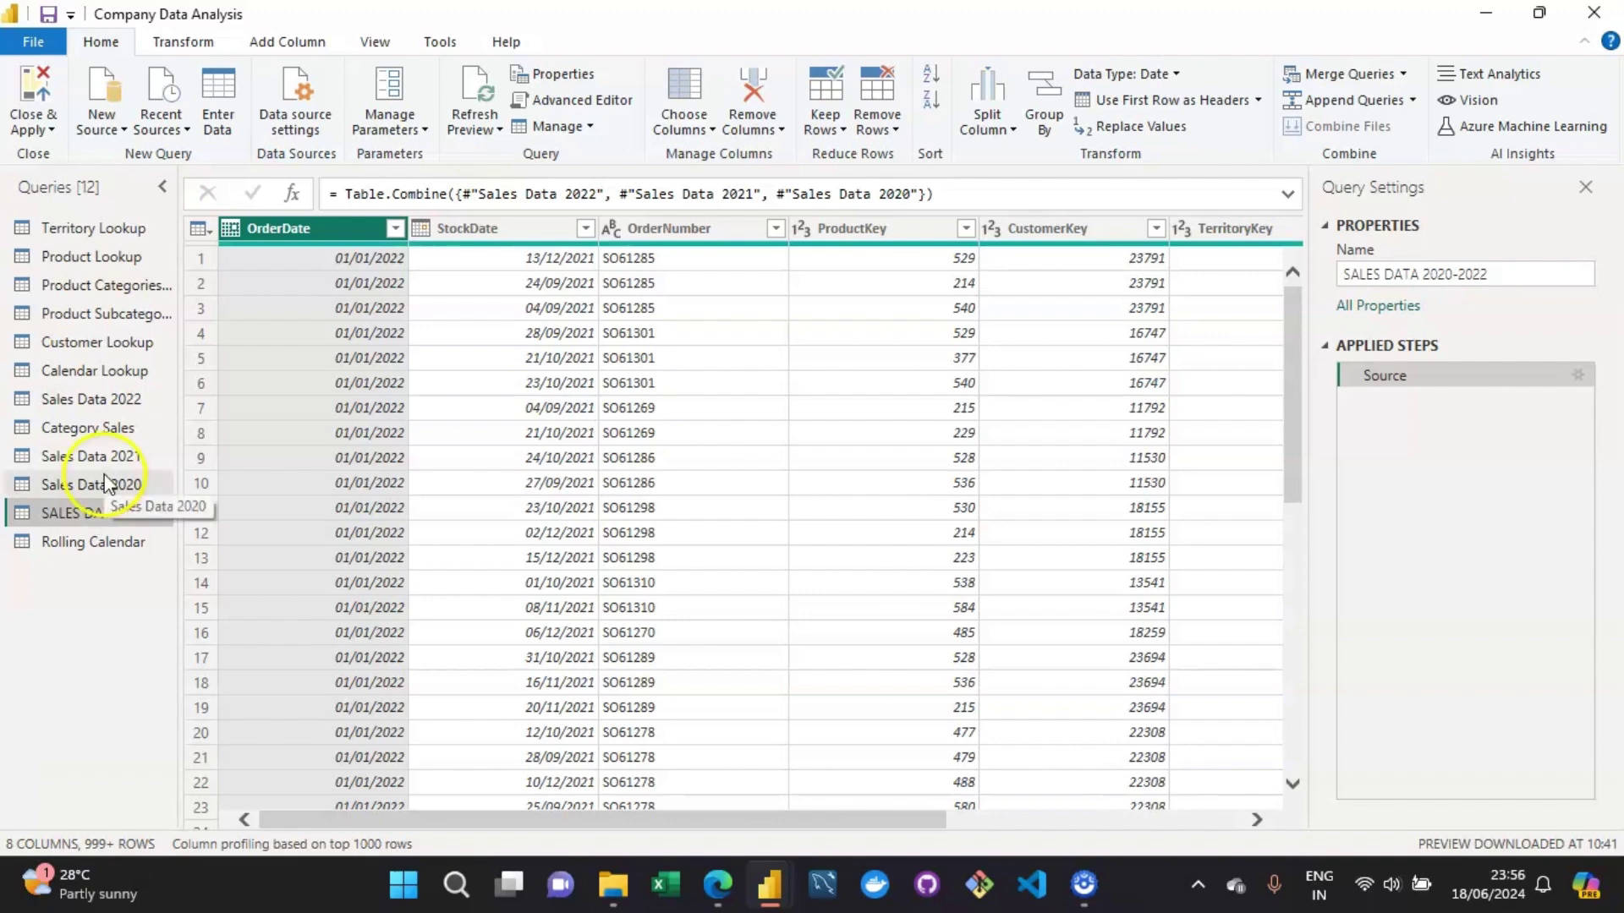
{"action": "left_click", "coordinate": [99, 514]}
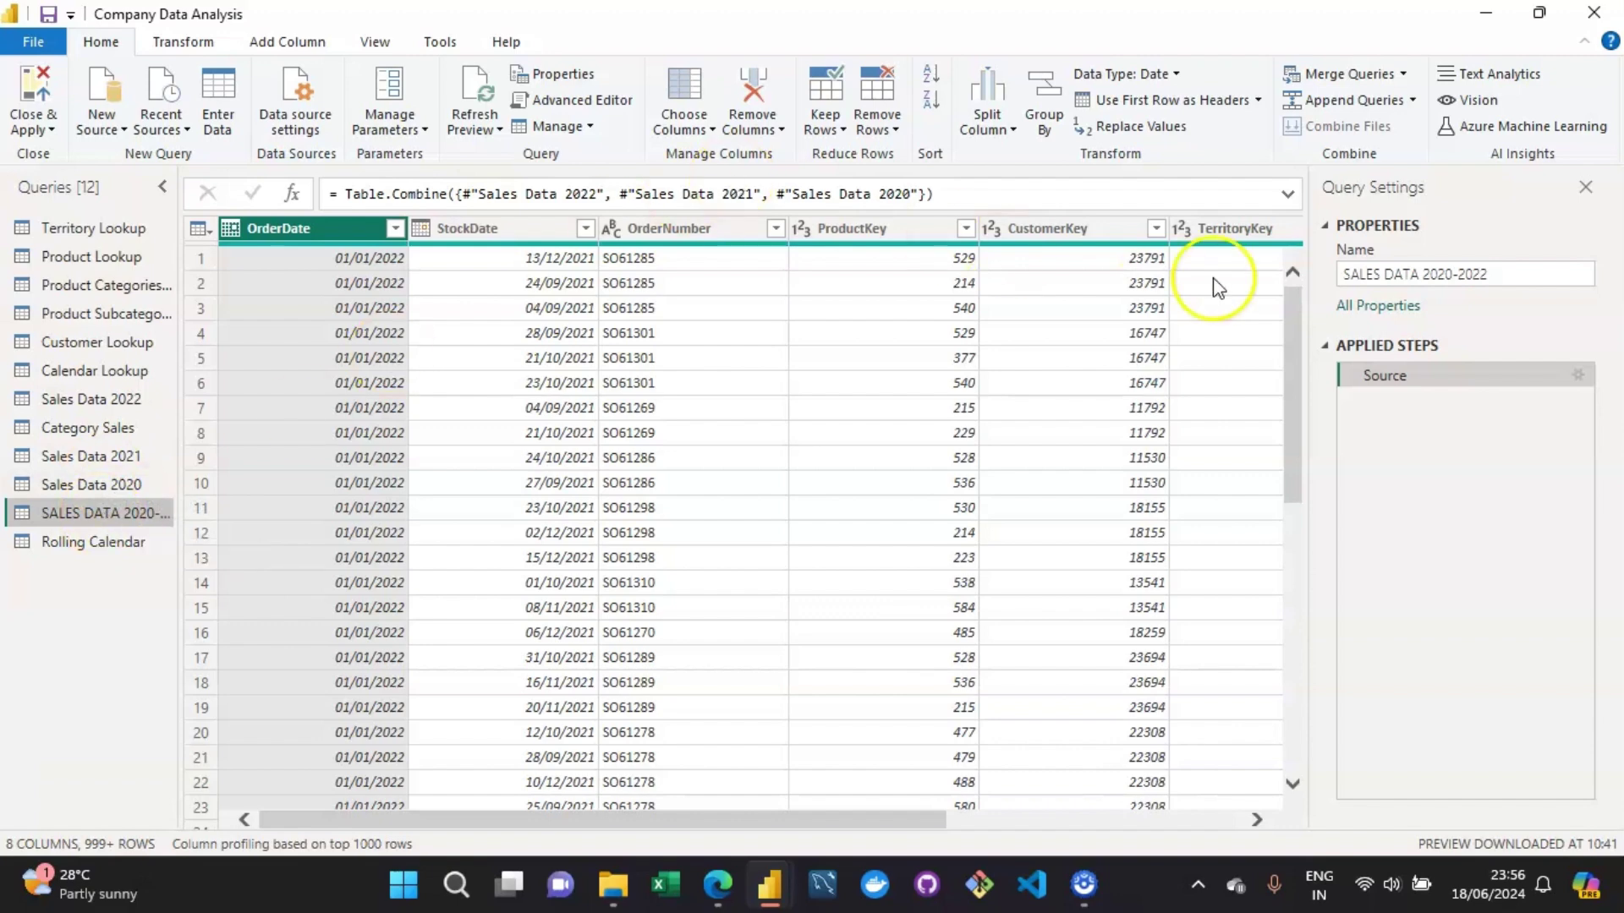
Try again to delete the Sales Data 2020 query, and dismiss the resulting dialog.
{"action": "left_click", "coordinate": [57, 485]}
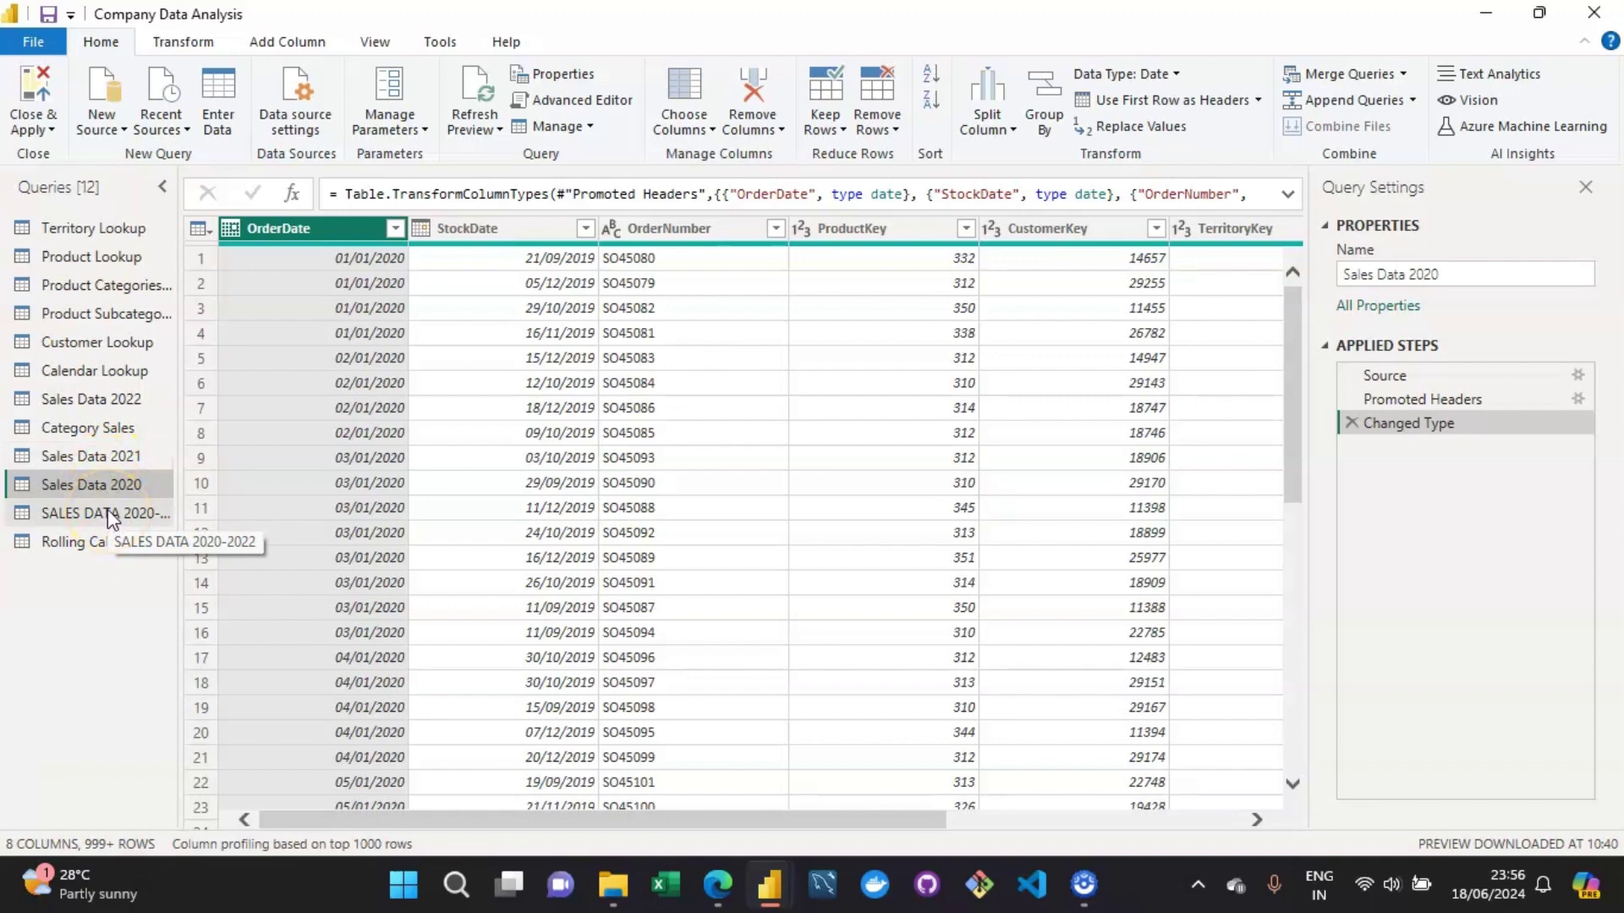
{"action": "left_click", "coordinate": [93, 489]}
{"action": "right_click", "coordinate": [93, 489]}
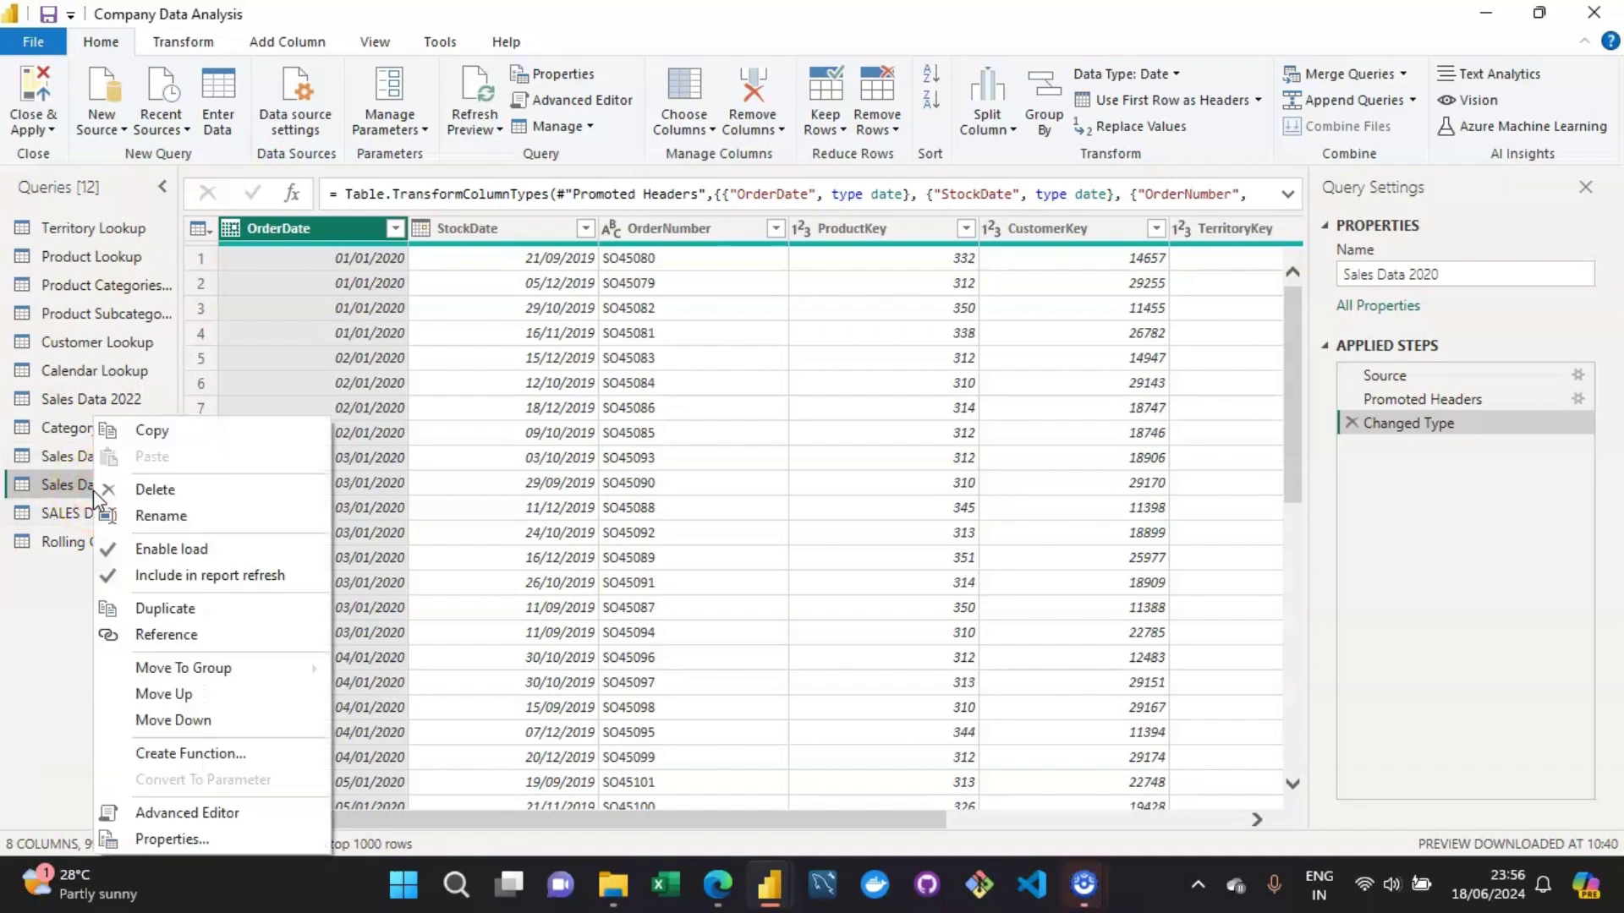
{"action": "left_click", "coordinate": [67, 493]}
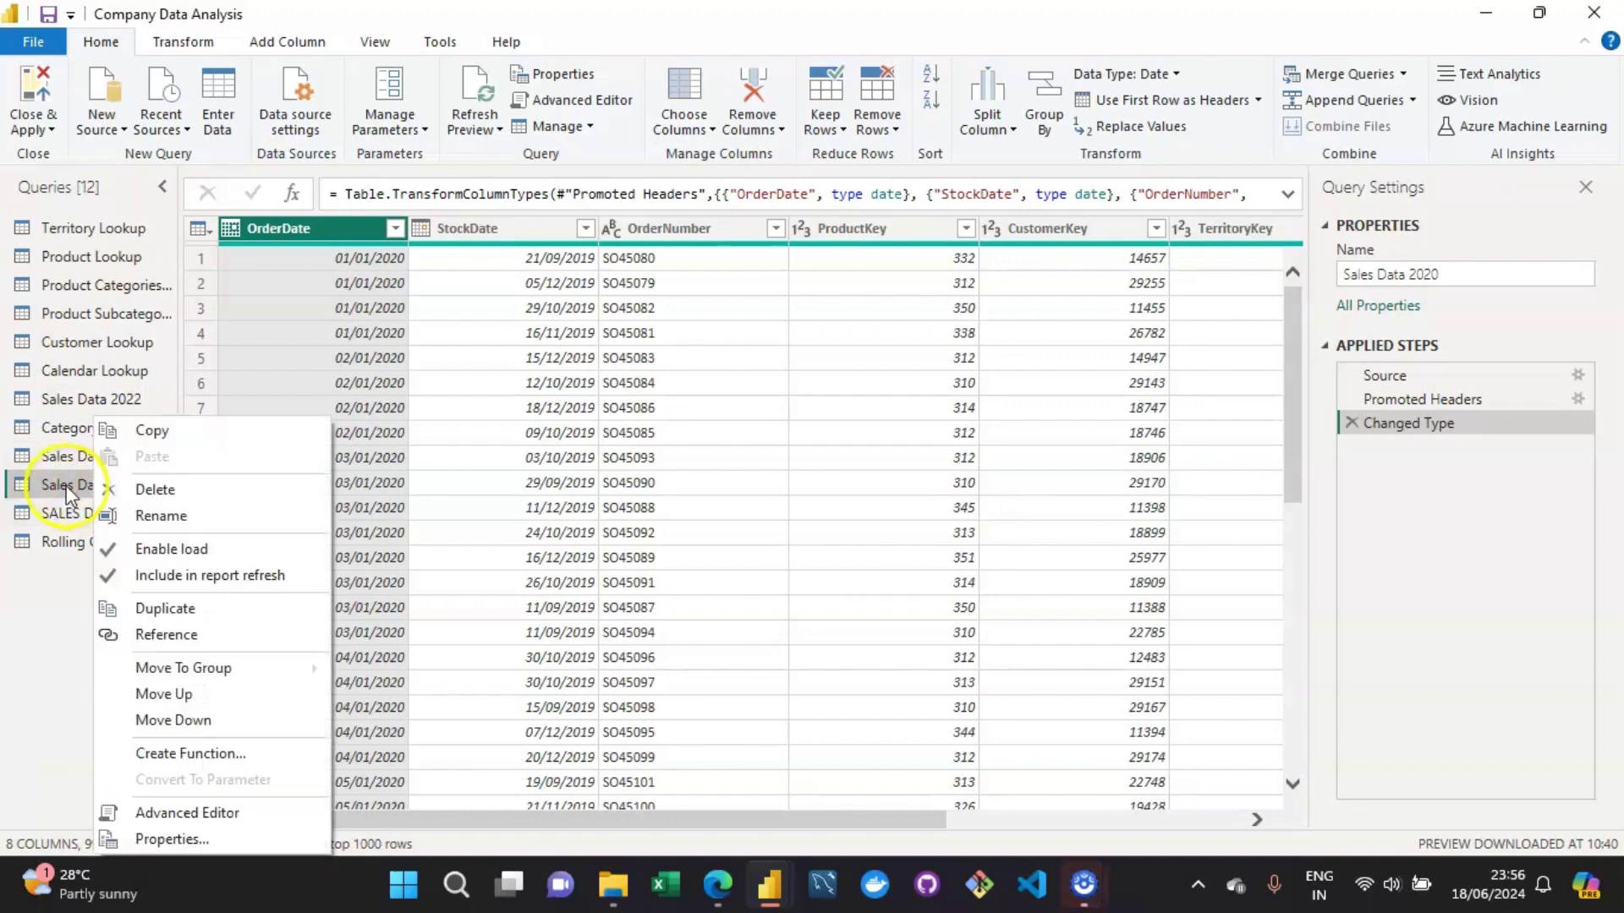
{"action": "left_click", "coordinate": [134, 490]}
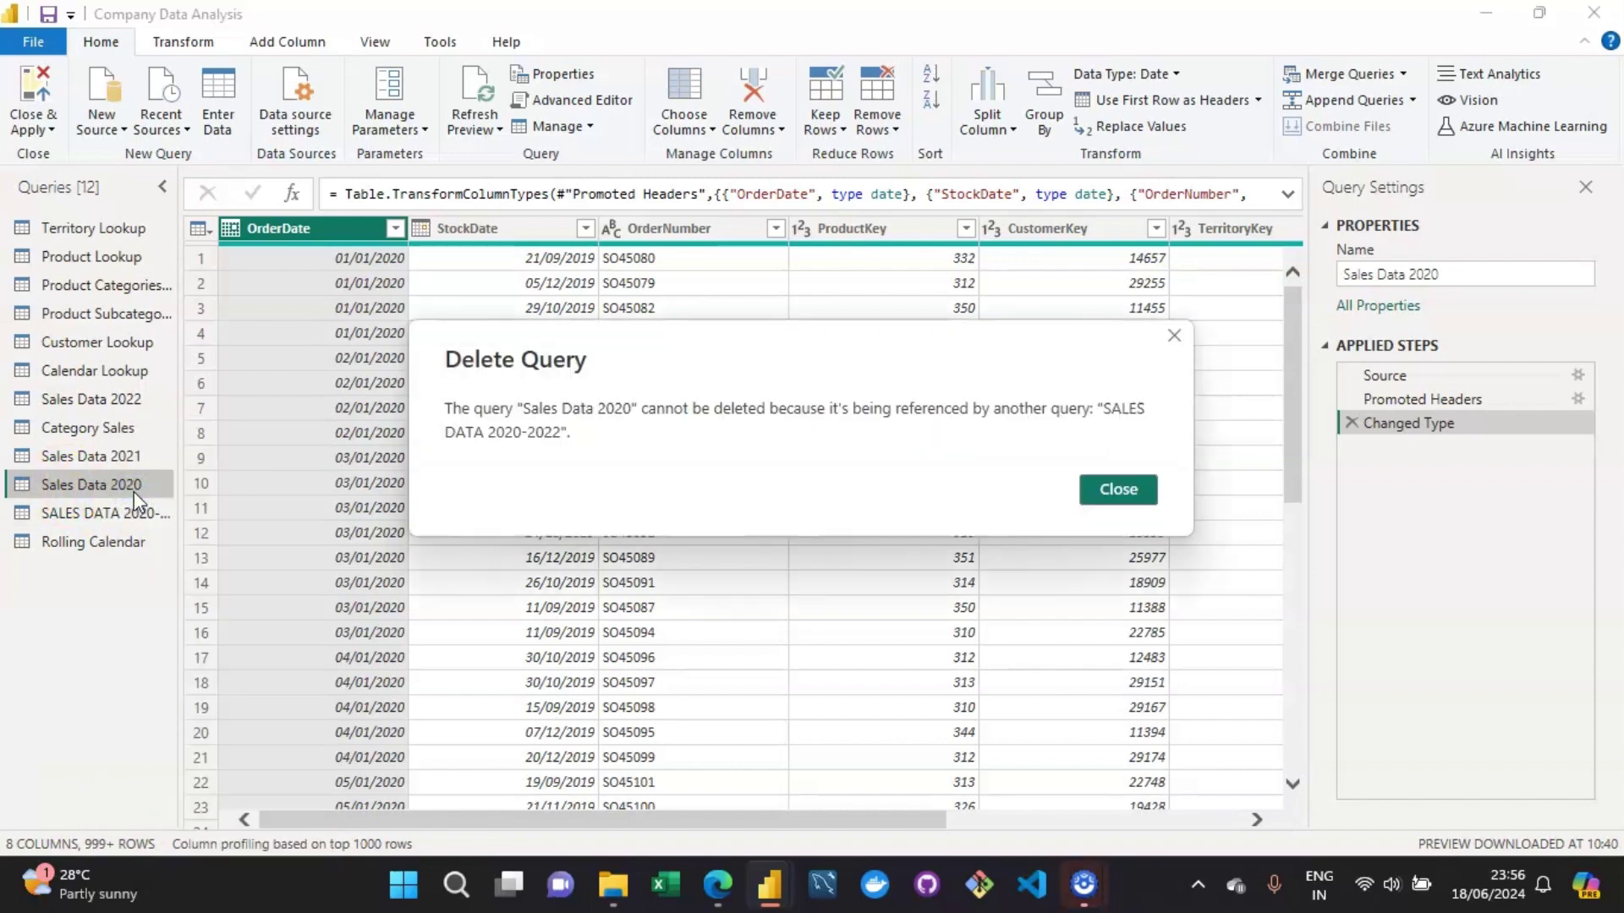
{"action": "left_click", "coordinate": [550, 472]}
{"action": "left_click", "coordinate": [825, 464]}
{"action": "left_click", "coordinate": [1109, 489]}
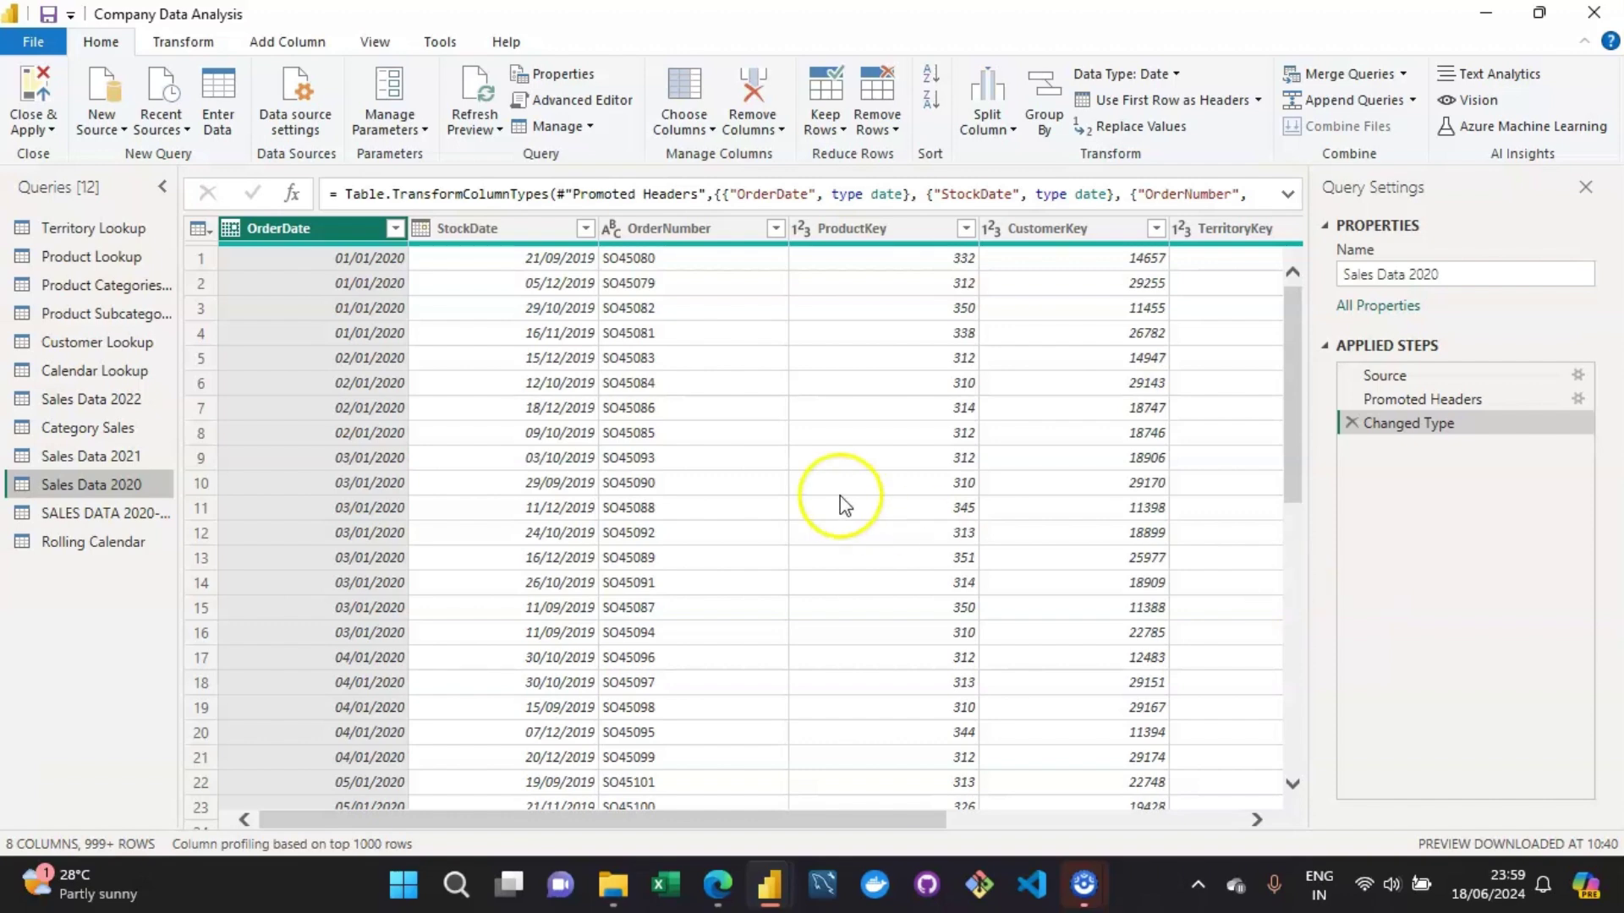
Start a new query from a Folder data source.
{"action": "left_click", "coordinate": [113, 131]}
{"action": "left_click", "coordinate": [113, 131]}
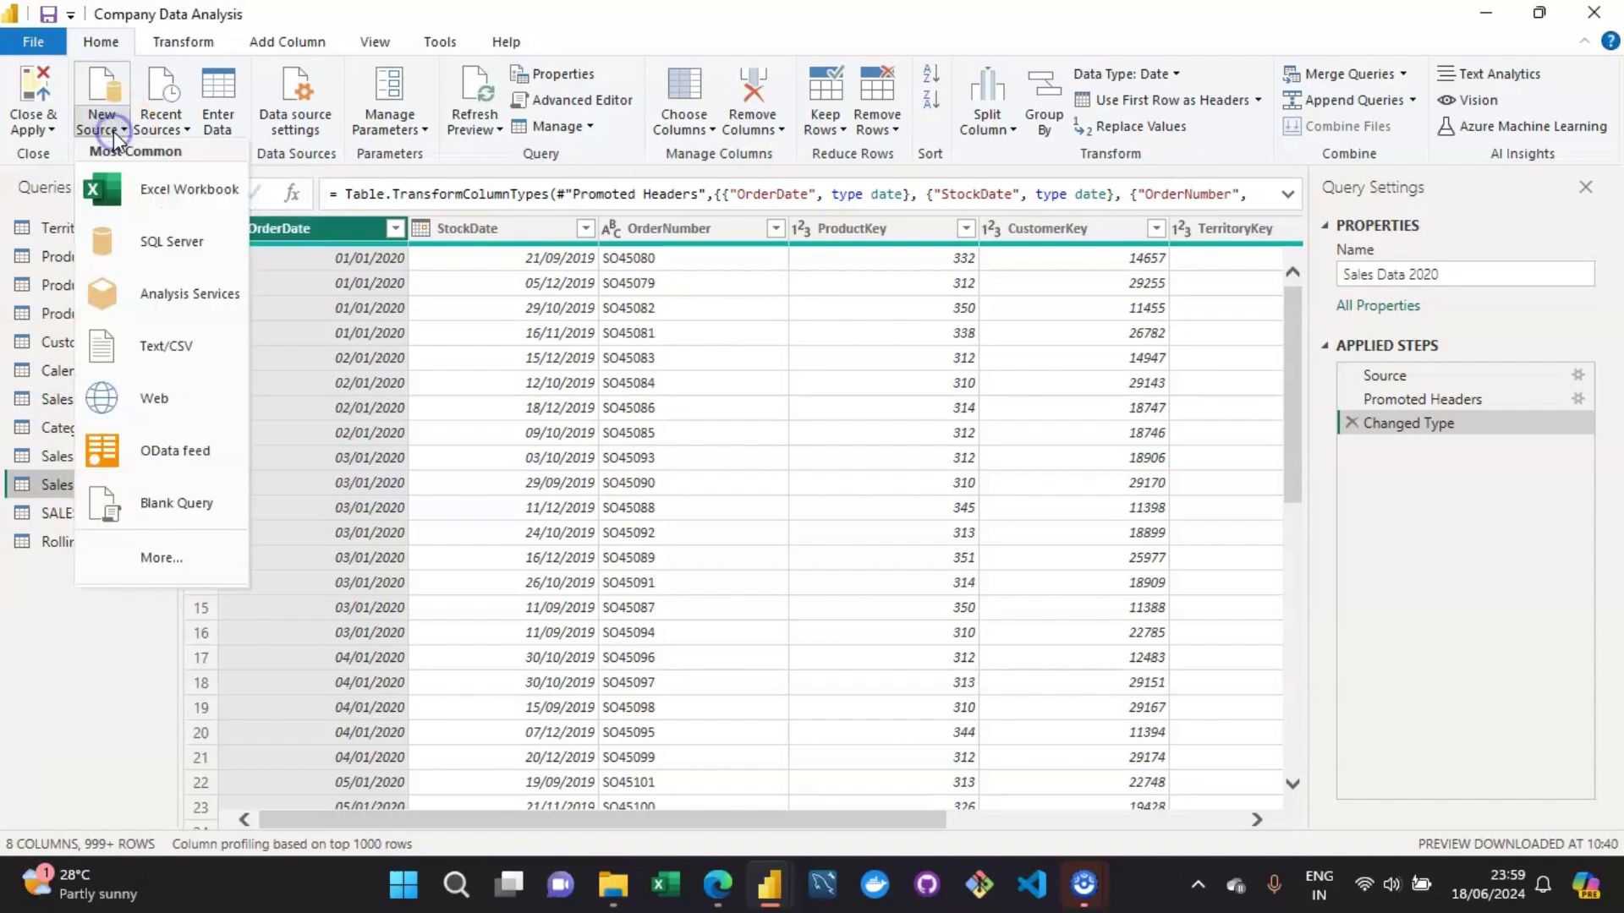
{"action": "left_click", "coordinate": [172, 560]}
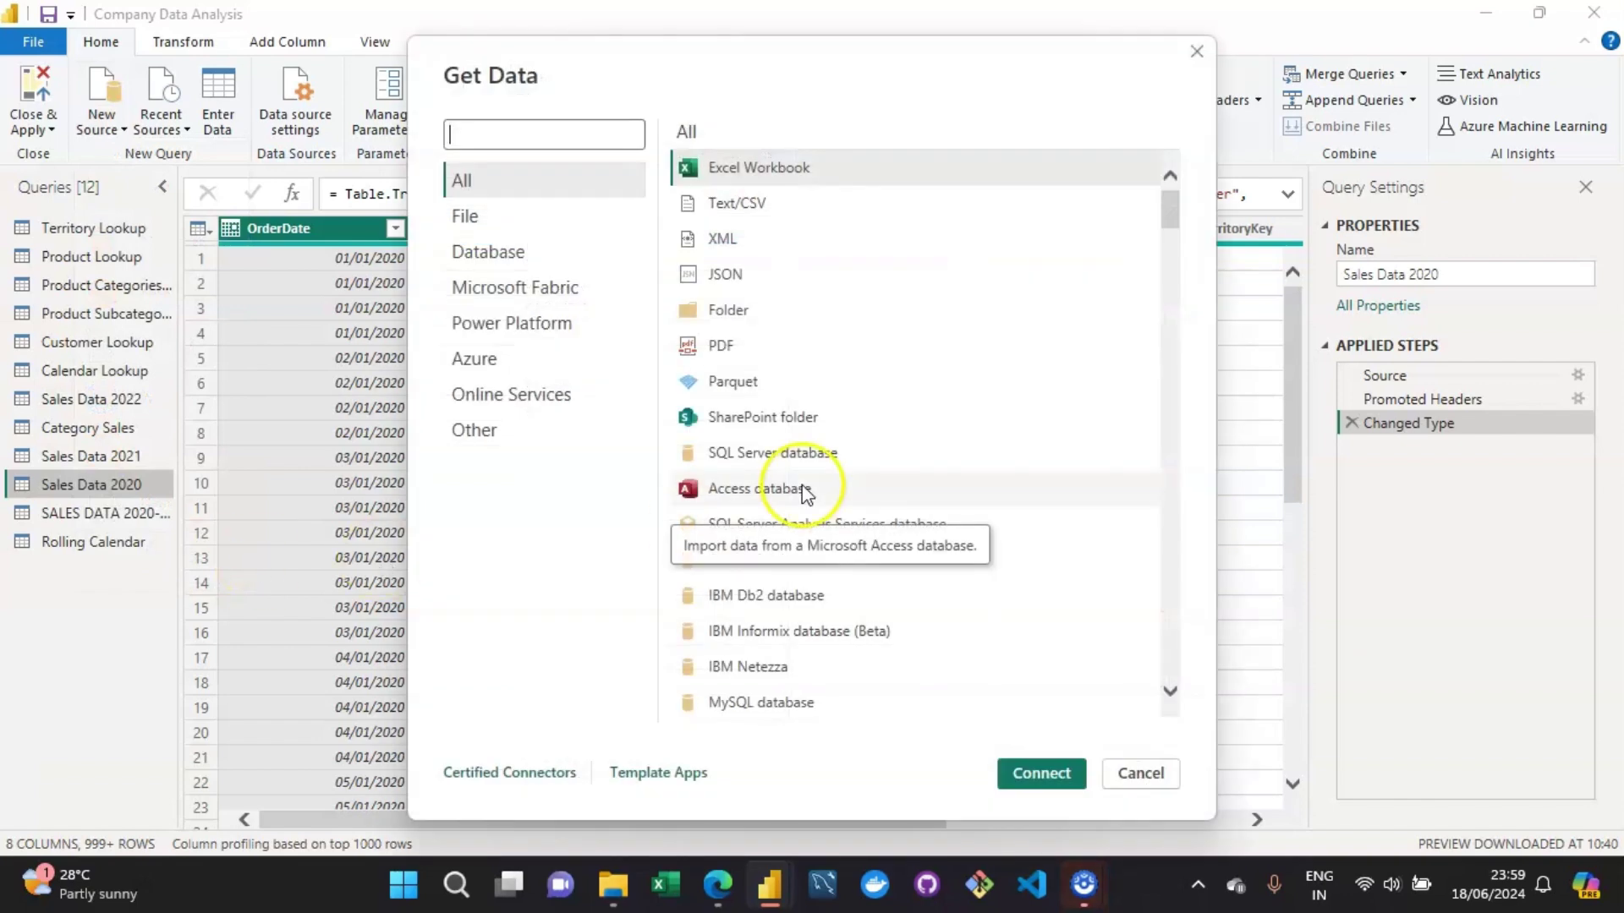
{"action": "left_click", "coordinate": [720, 318]}
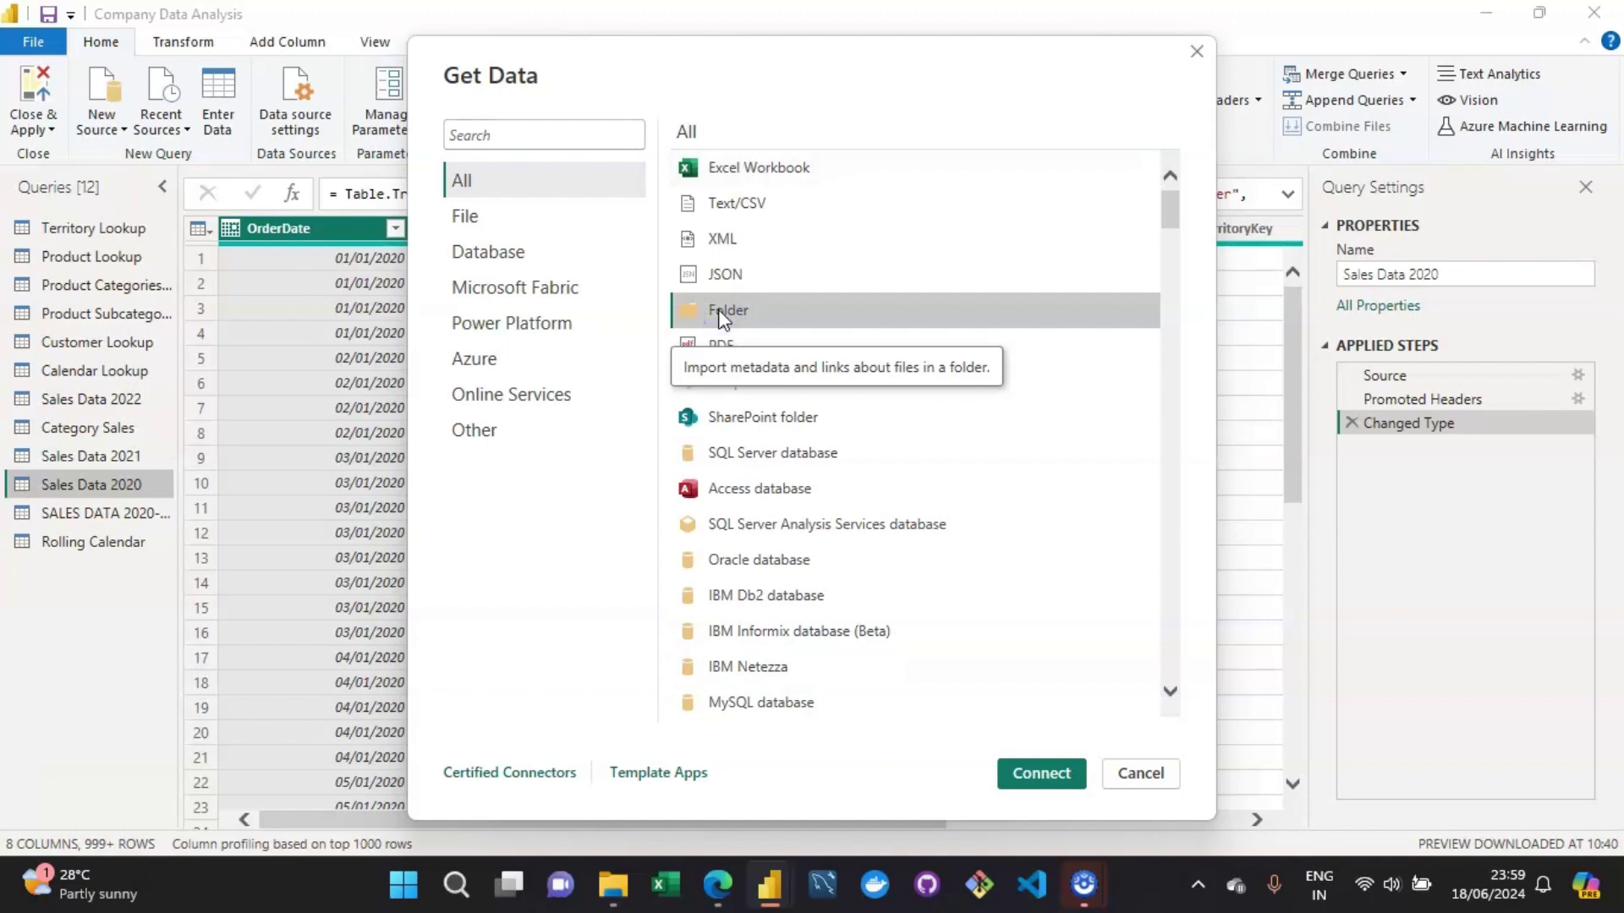
{"action": "left_click", "coordinate": [1039, 774]}
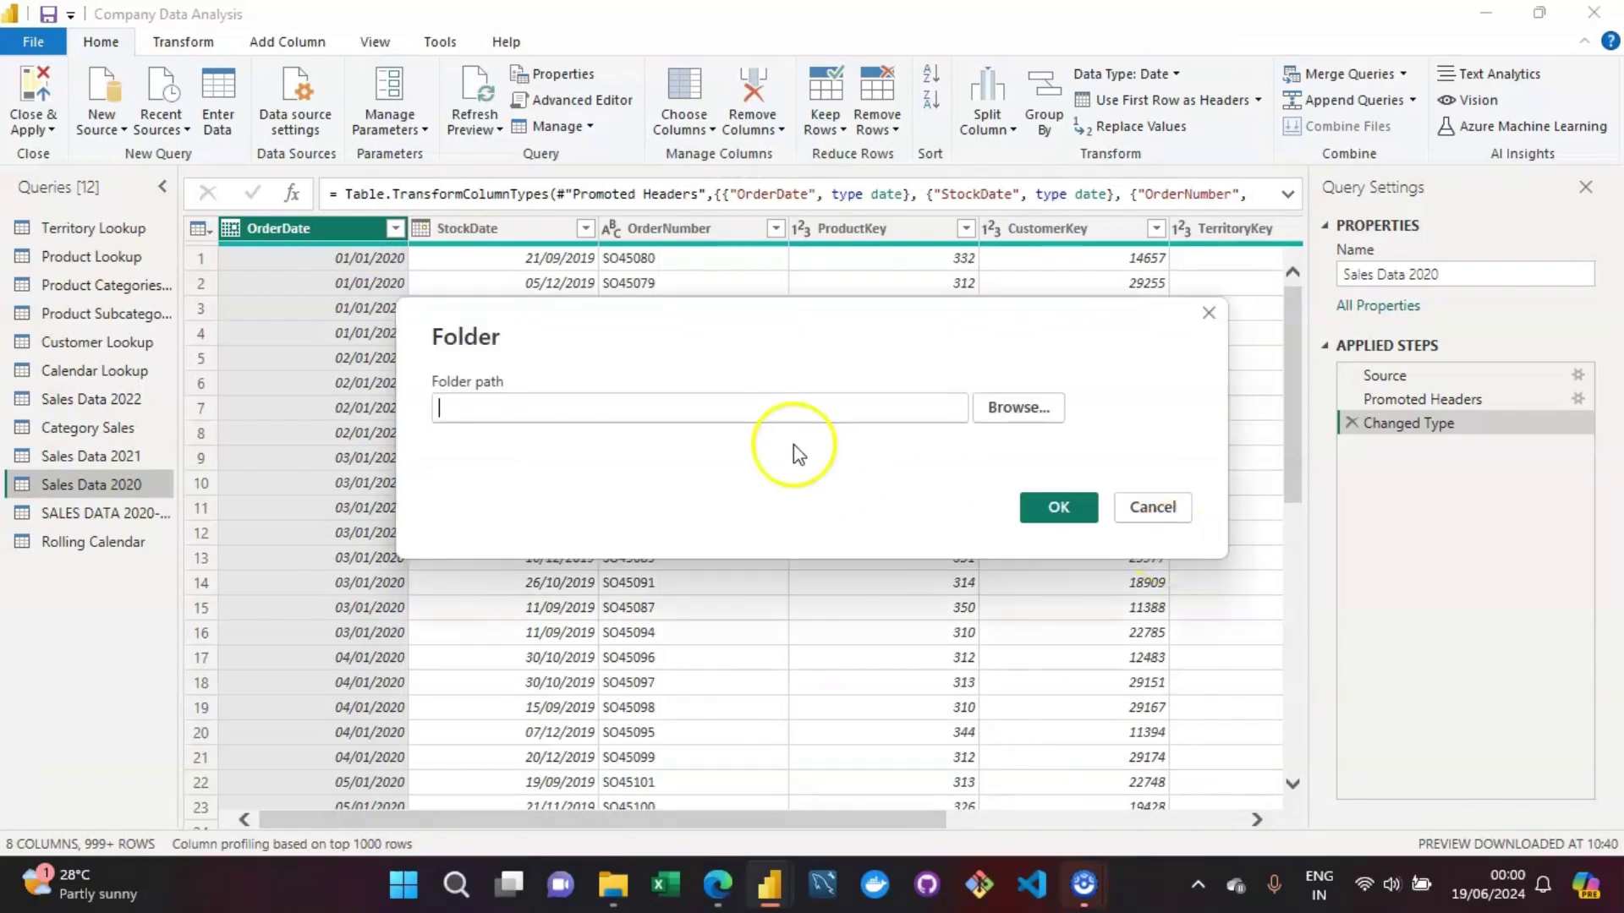
Set the folder path to the Sales Data folder under Desktop, POWER BI COURSE TUTEDUDE, Projects, ECommerce Data, Company Data.
{"action": "left_click", "coordinate": [996, 413]}
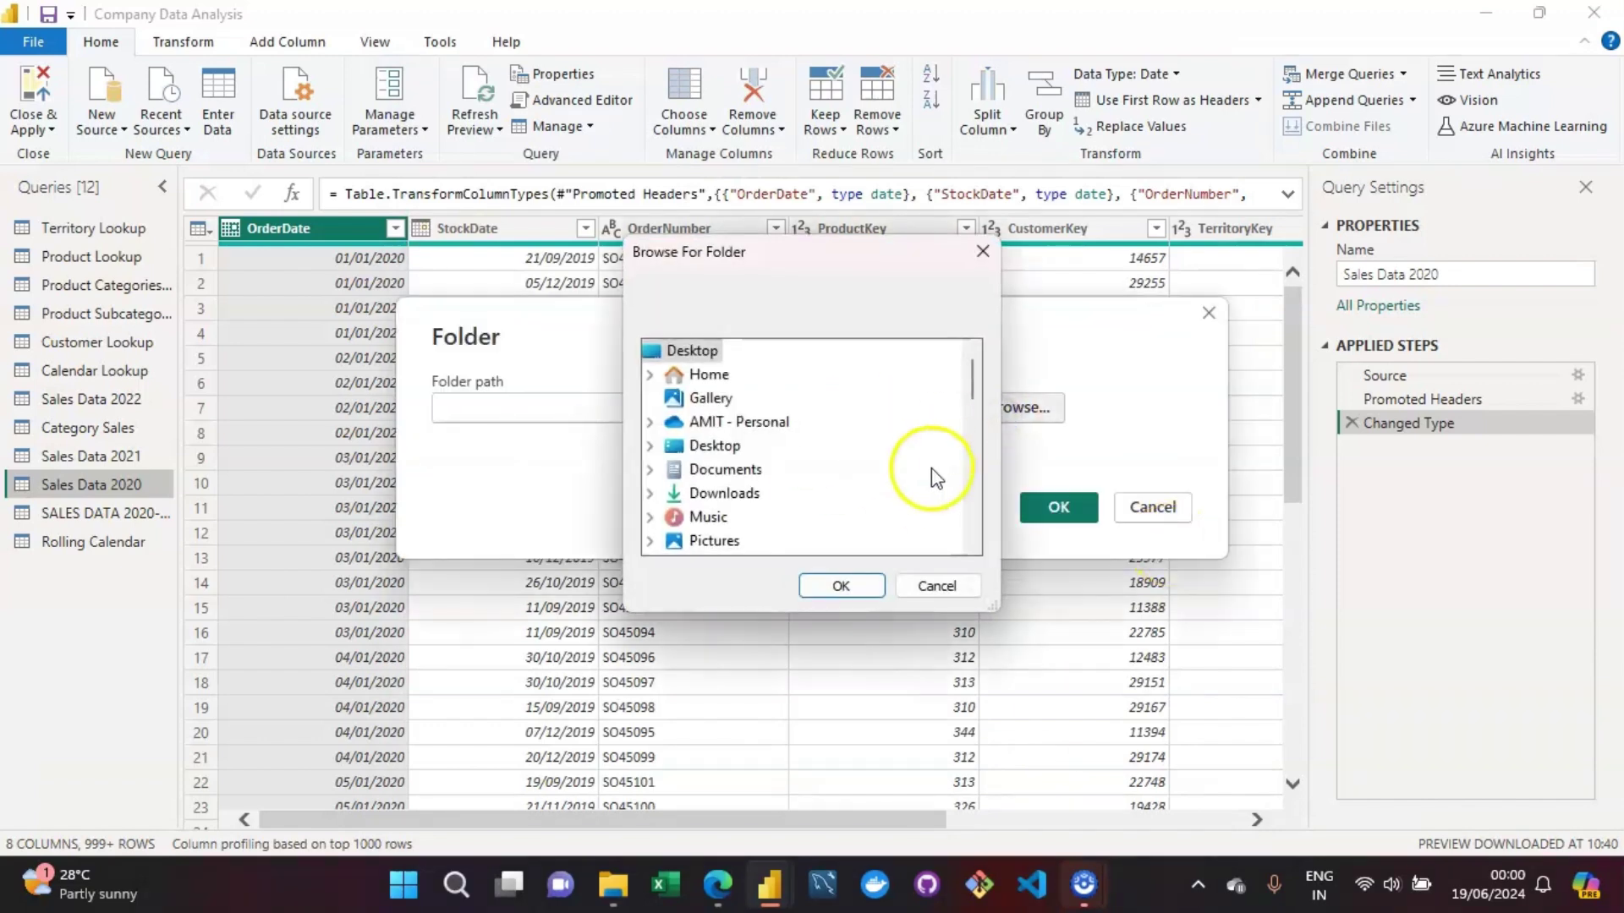
{"action": "double_click", "coordinate": [750, 445]}
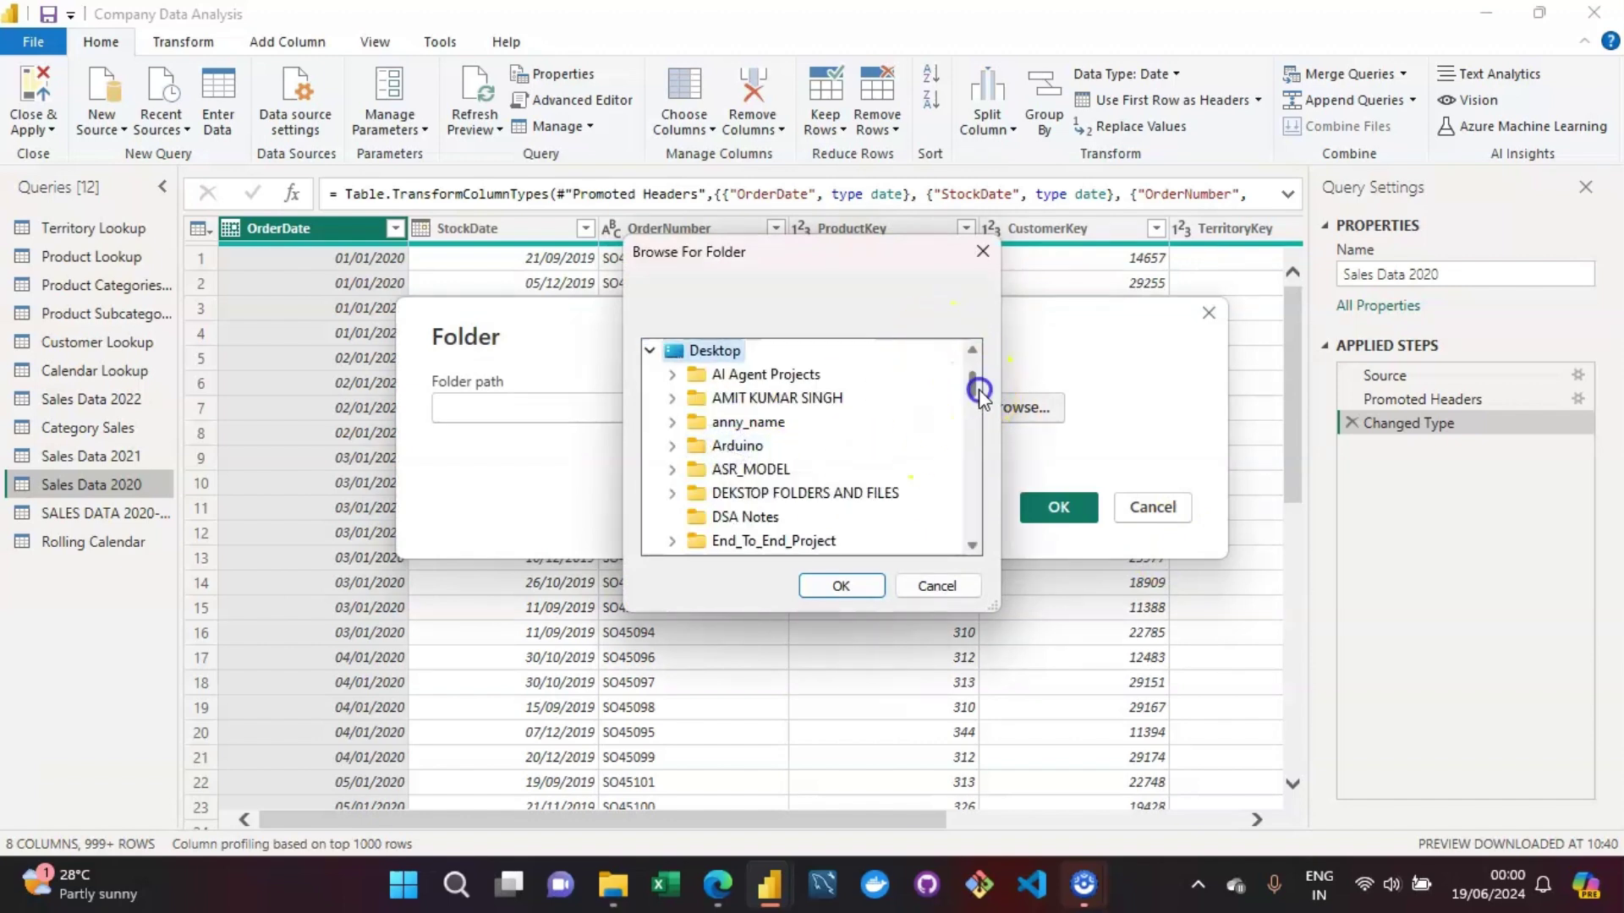
{"action": "left_click_drag", "start_coordinate": [974, 389], "coordinate": [978, 419]}
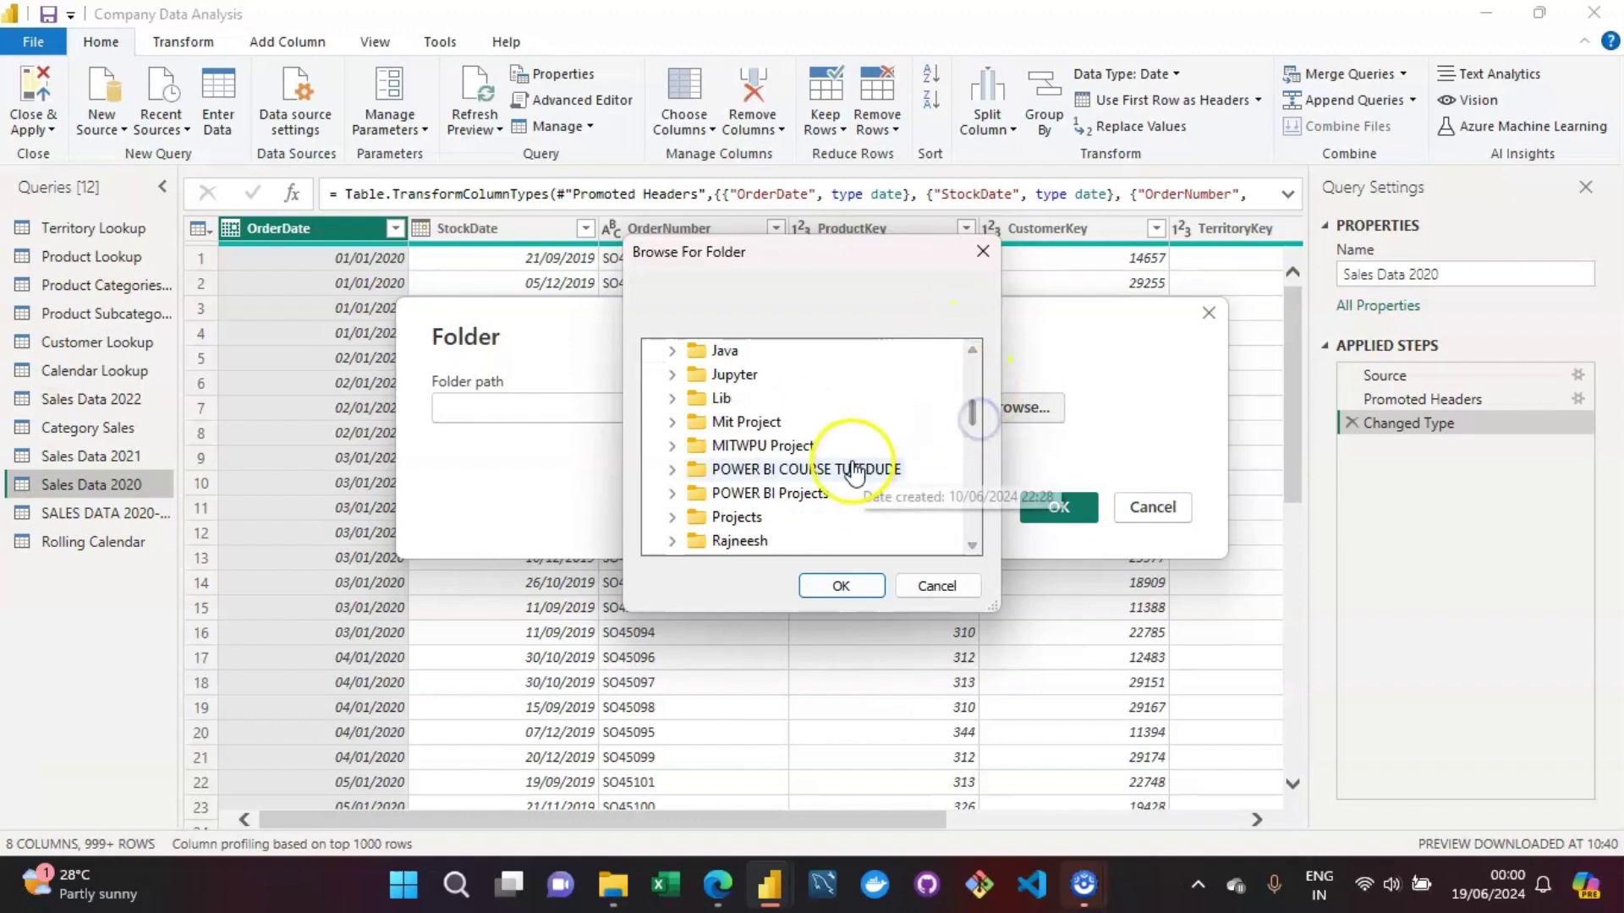
{"action": "double_click", "coordinate": [814, 470]}
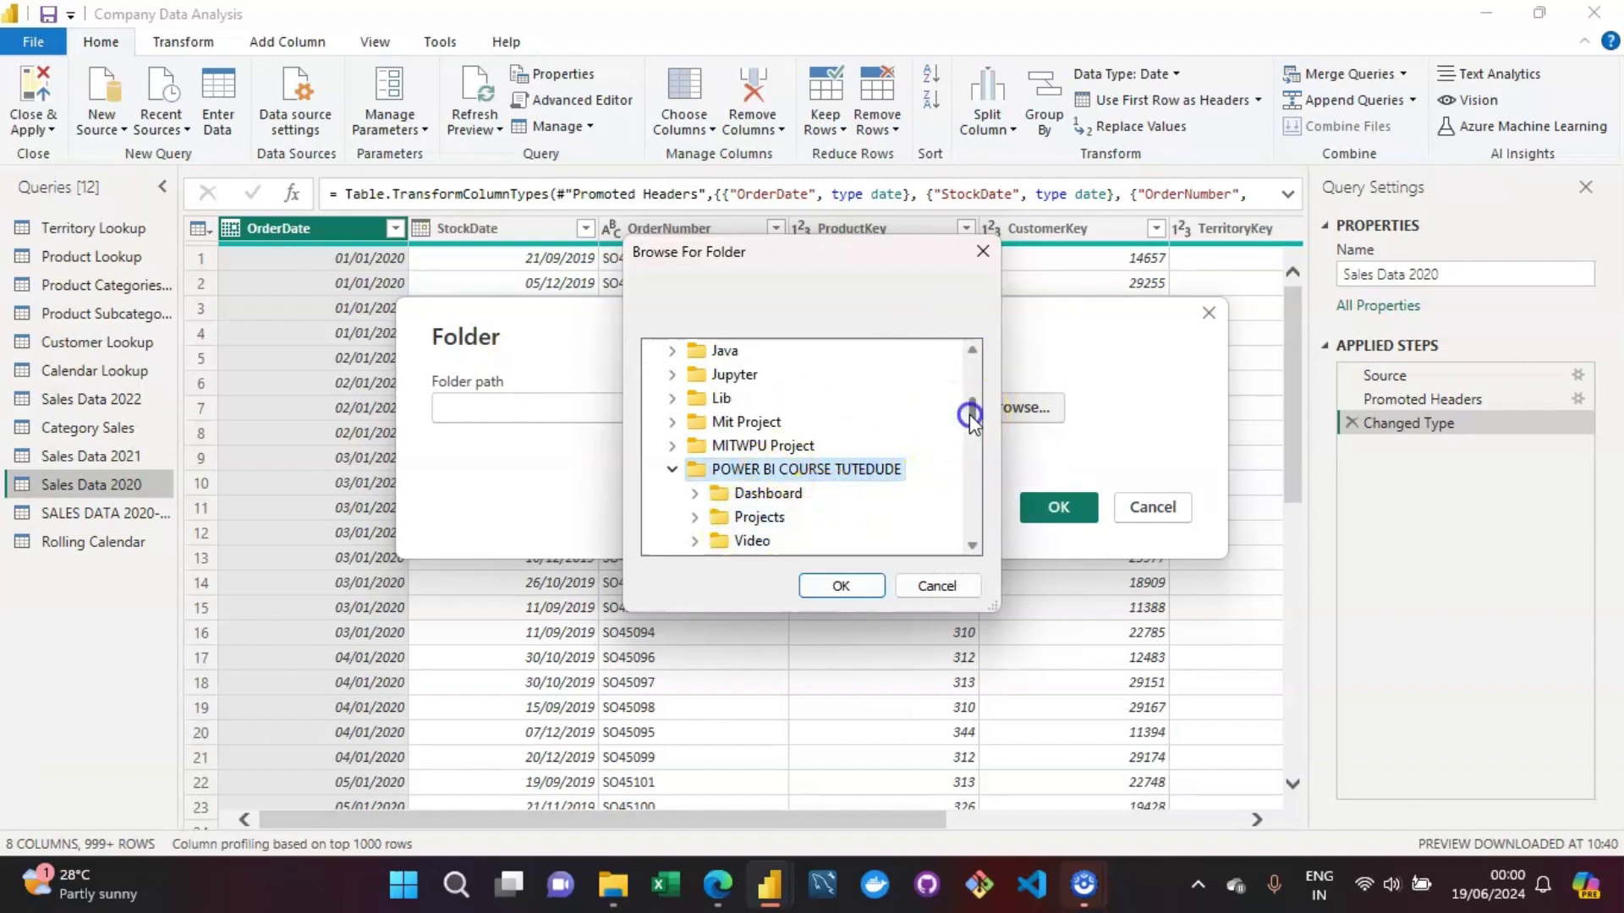
{"action": "left_click_drag", "start_coordinate": [969, 414], "coordinate": [971, 422]}
{"action": "double_click", "coordinate": [766, 478]}
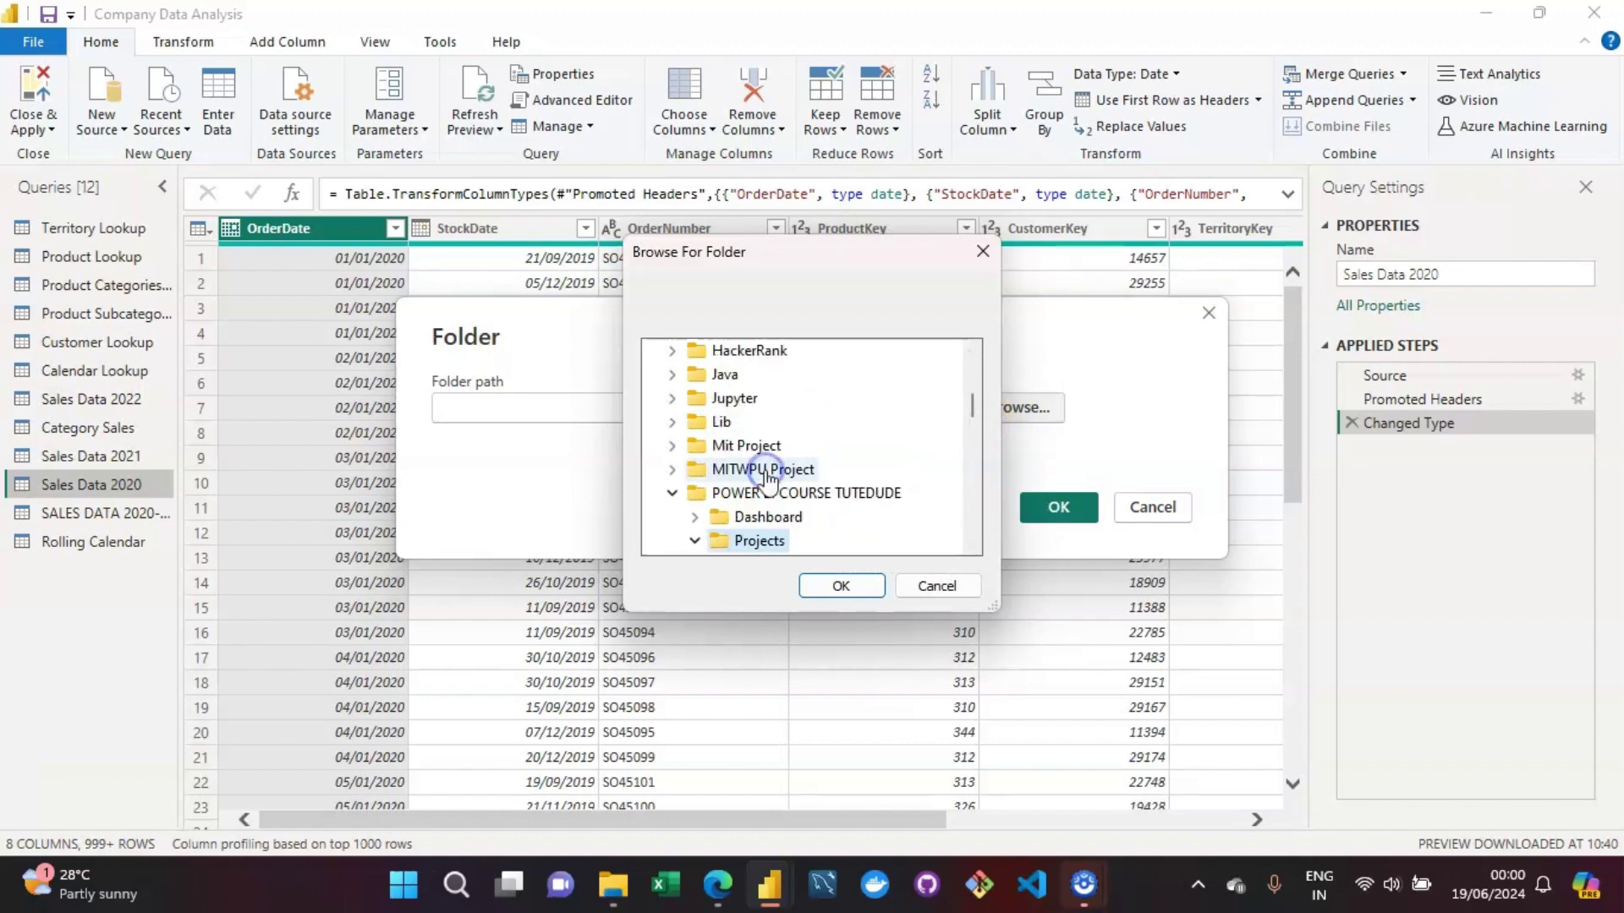
{"action": "scroll", "coordinate": [972, 417], "scroll_direction": "down", "scroll_amount": 3}
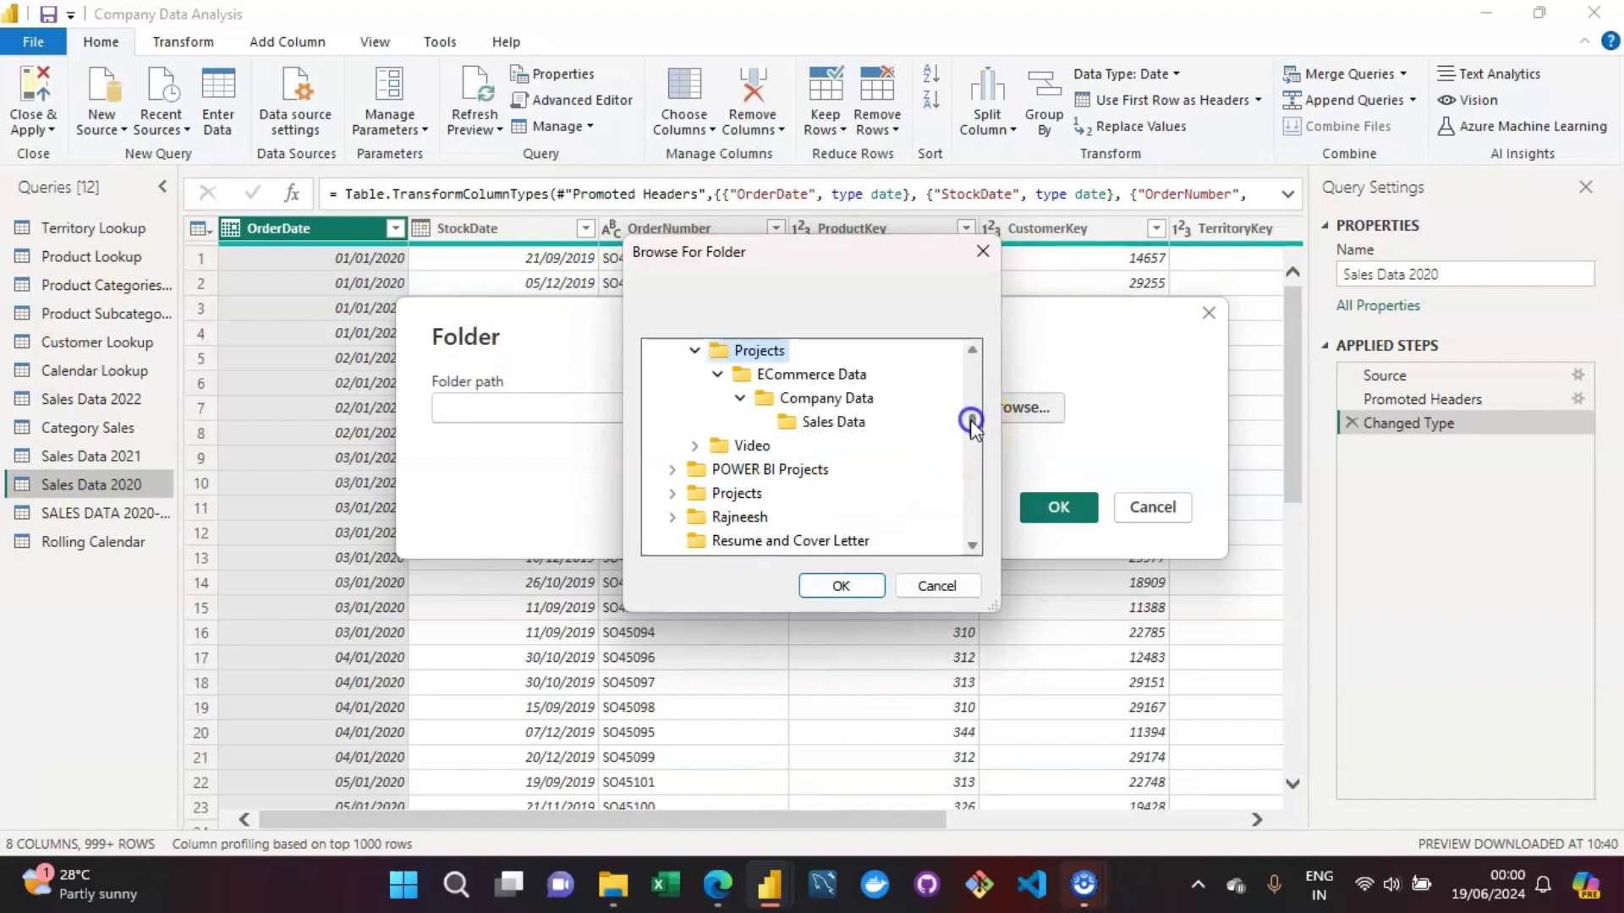
{"action": "left_click", "coordinate": [840, 424]}
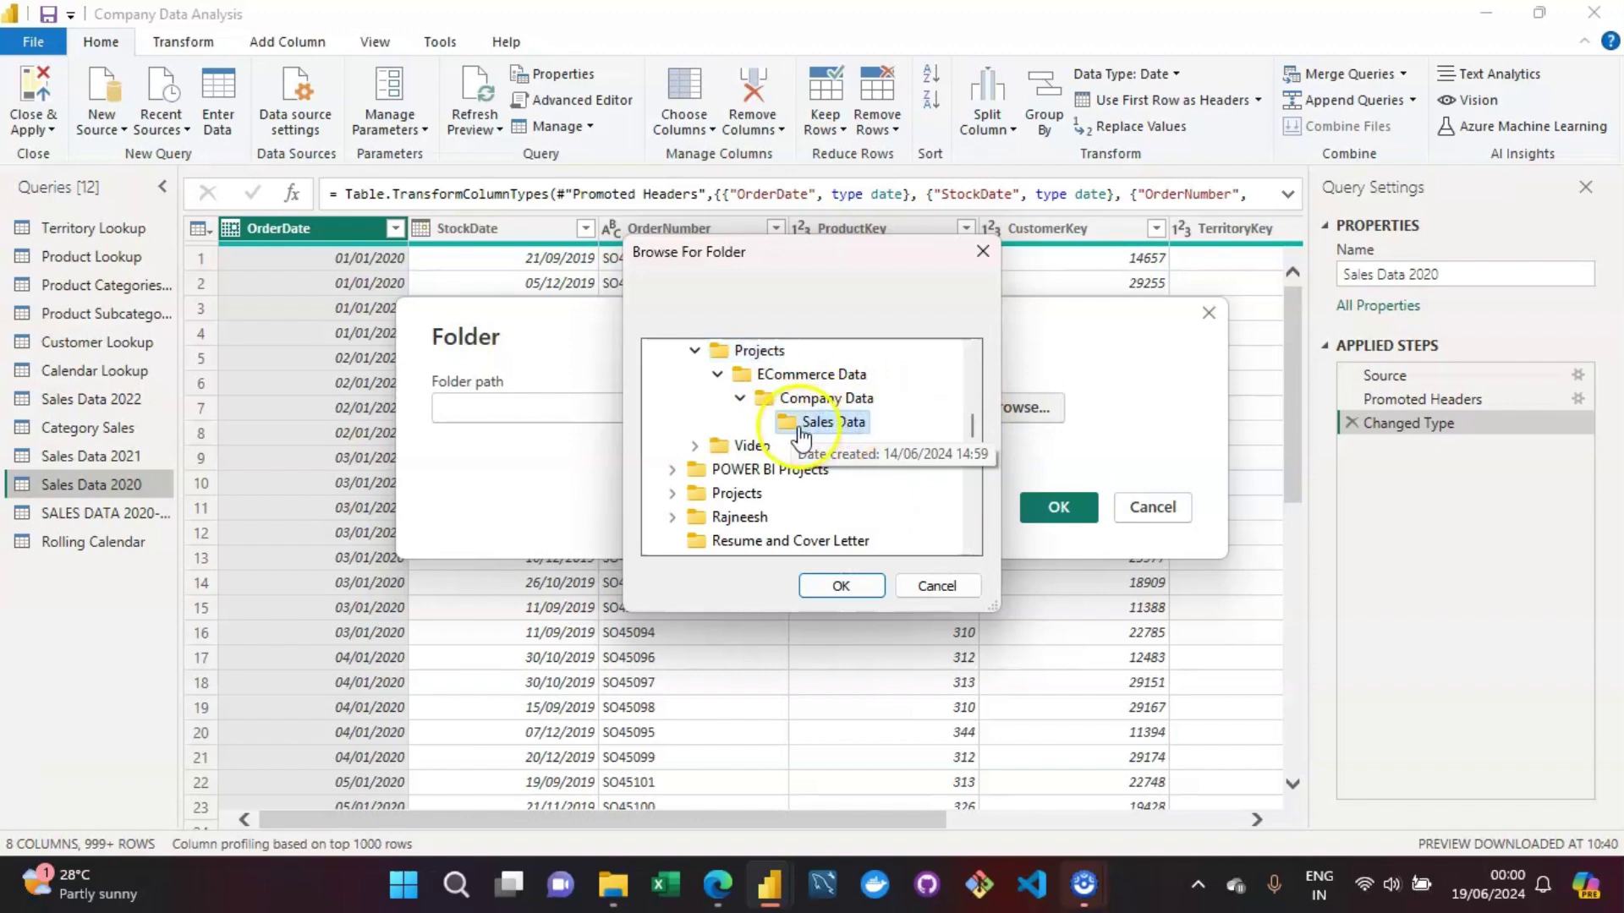
{"action": "left_click", "coordinate": [840, 588]}
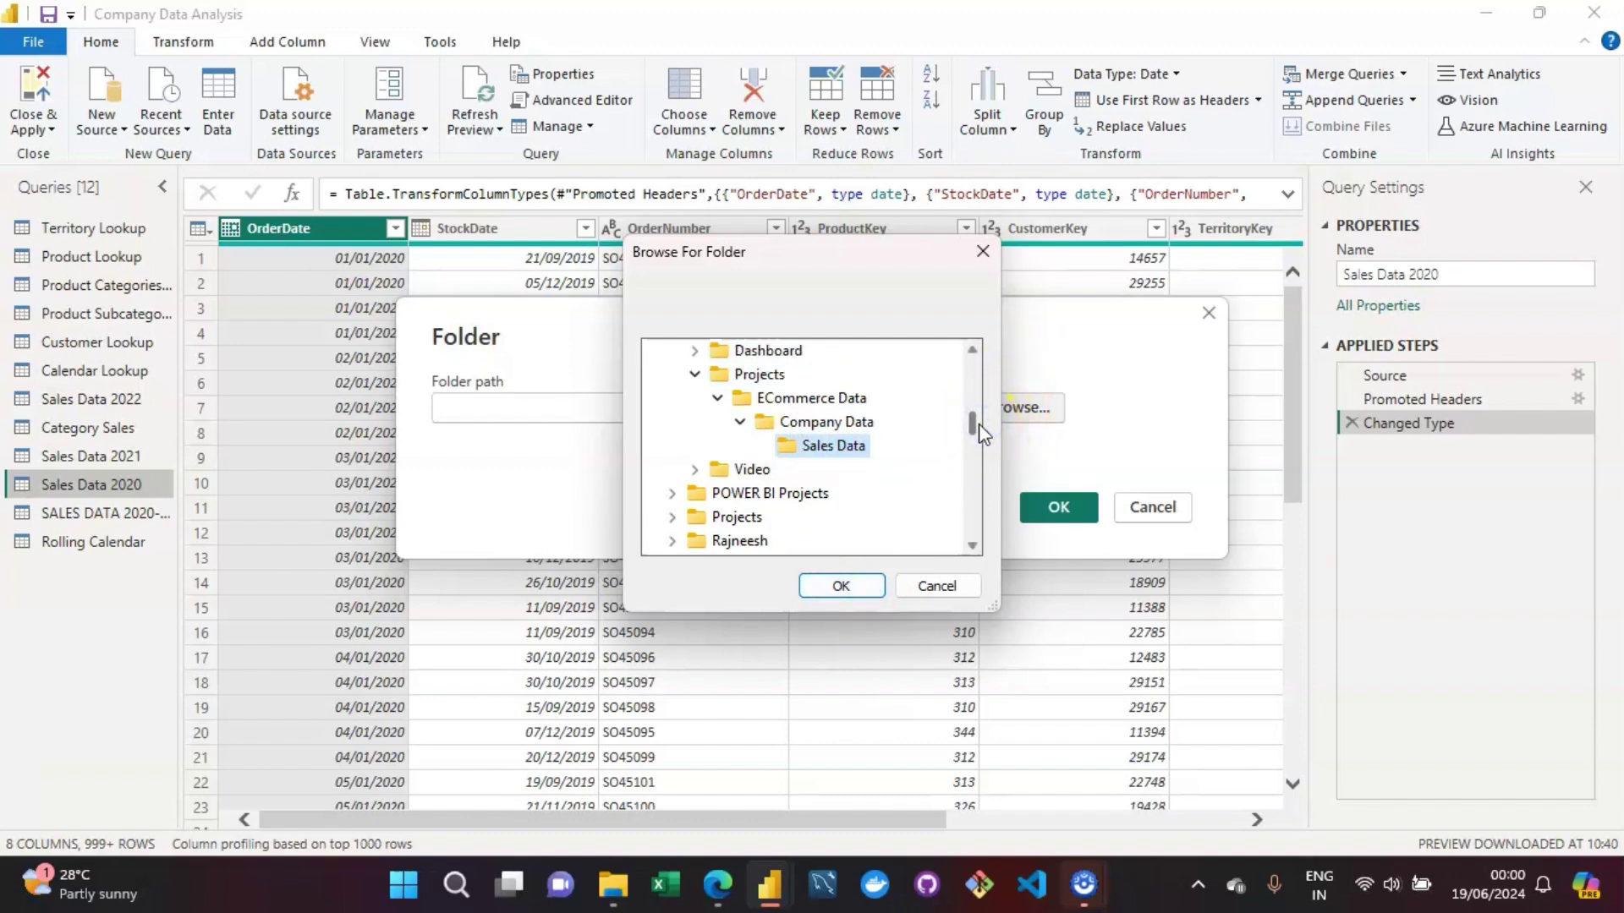
{"action": "left_click", "coordinate": [933, 465]}
{"action": "left_click", "coordinate": [841, 585]}
{"action": "left_click", "coordinate": [1053, 507]}
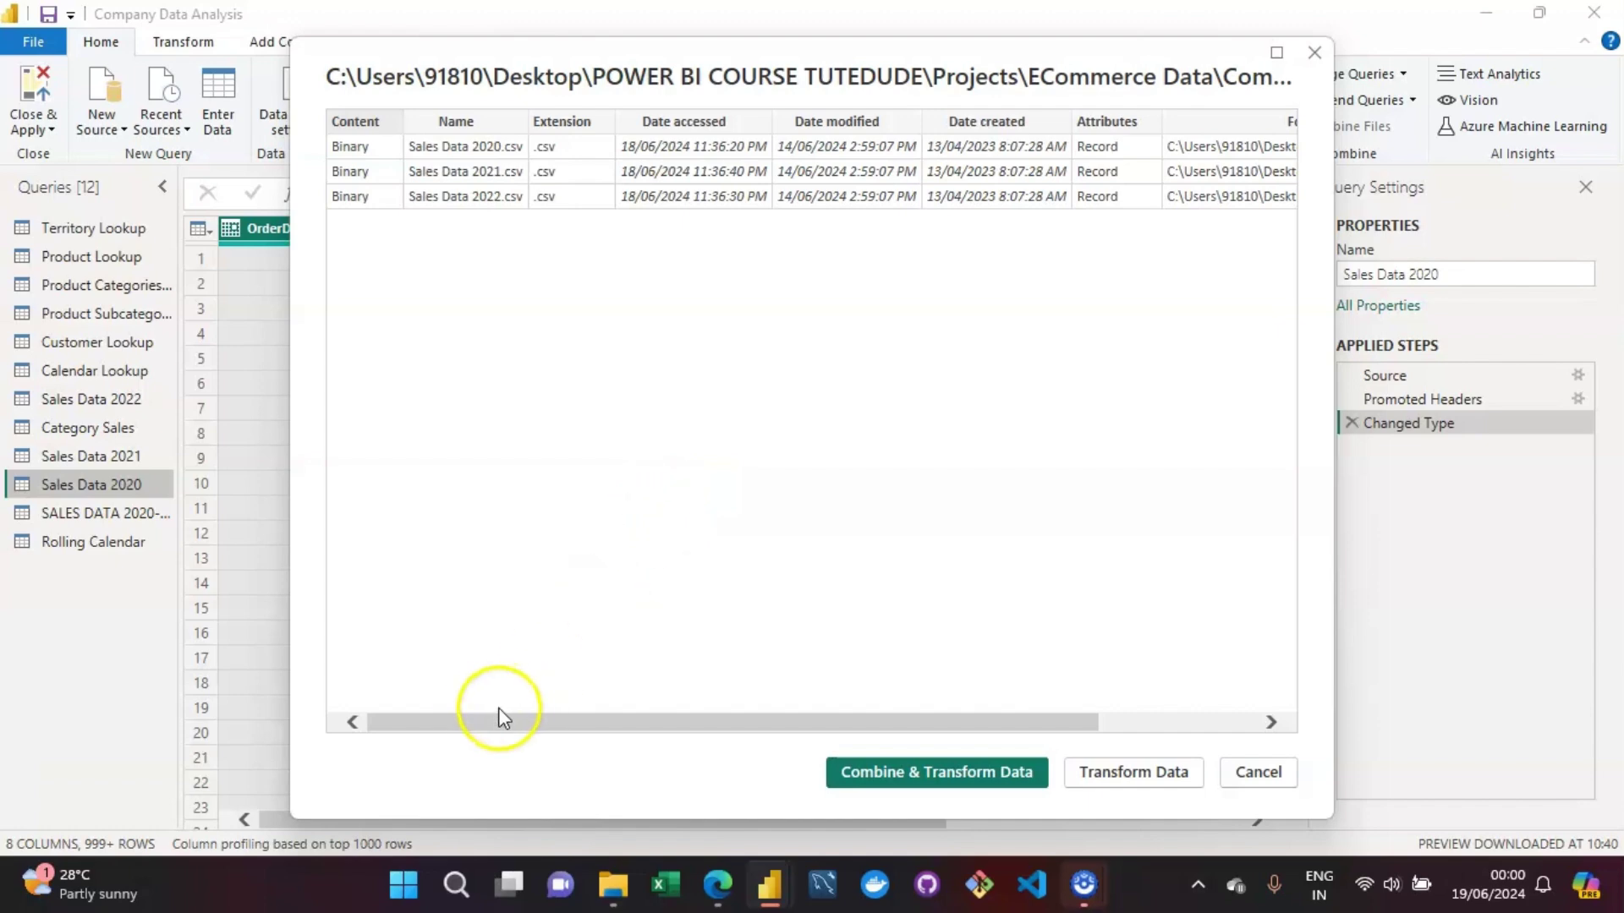
Review the folder's file list and load it as a query for transformation, without combining the files yet.
{"action": "left_click_drag", "start_coordinate": [481, 722], "coordinate": [395, 747]}
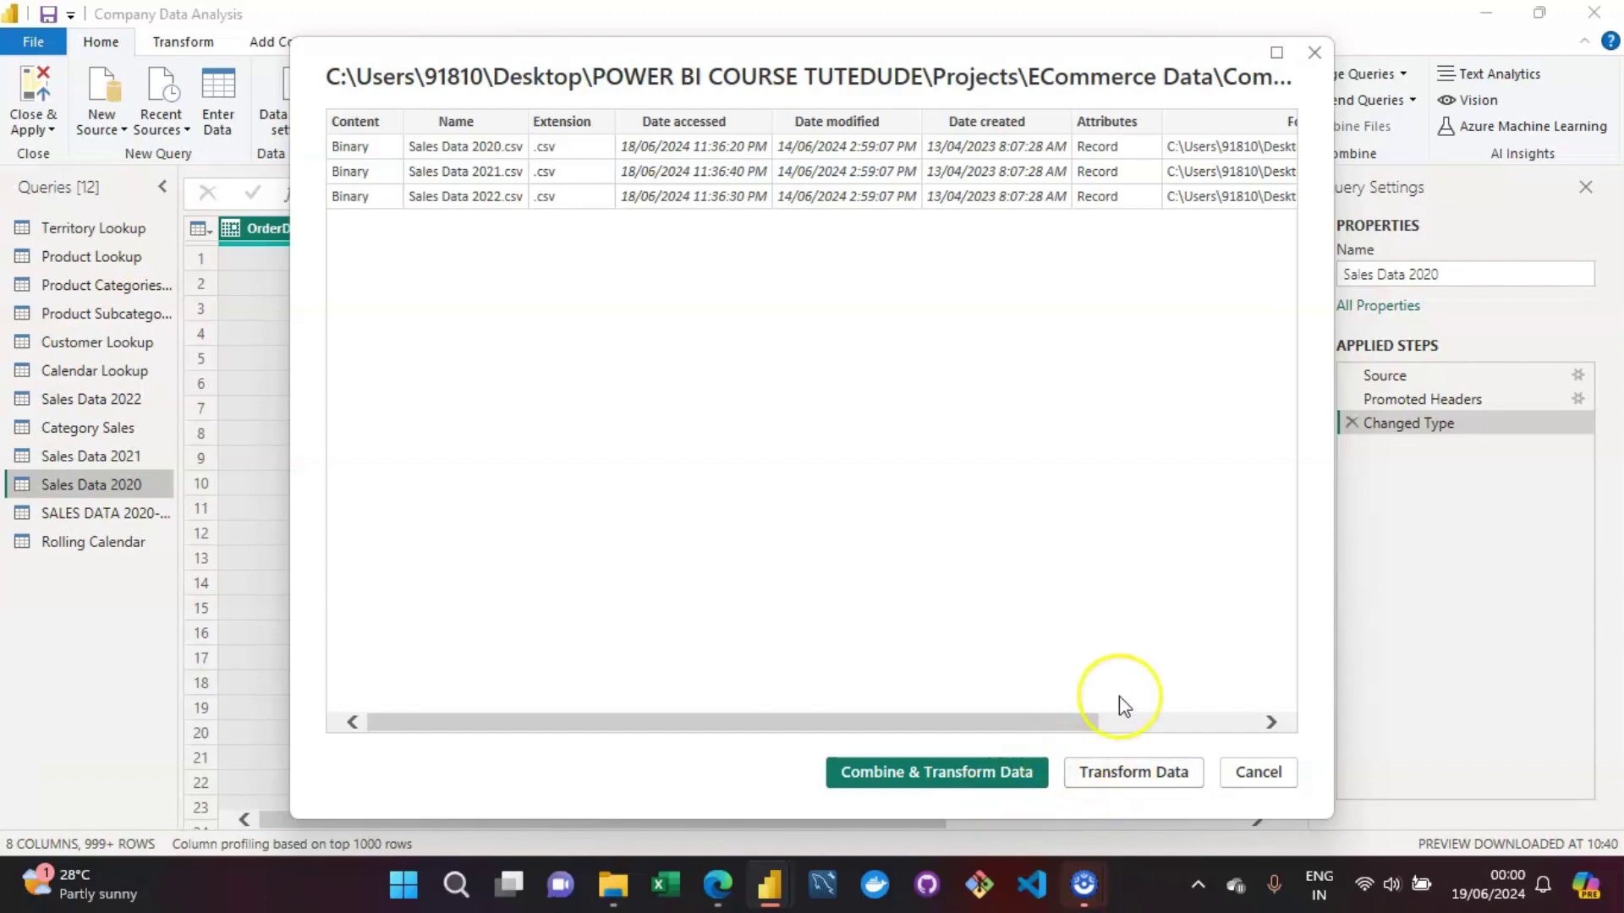
{"action": "left_click", "coordinate": [1122, 780]}
{"action": "left_click", "coordinate": [1123, 780]}
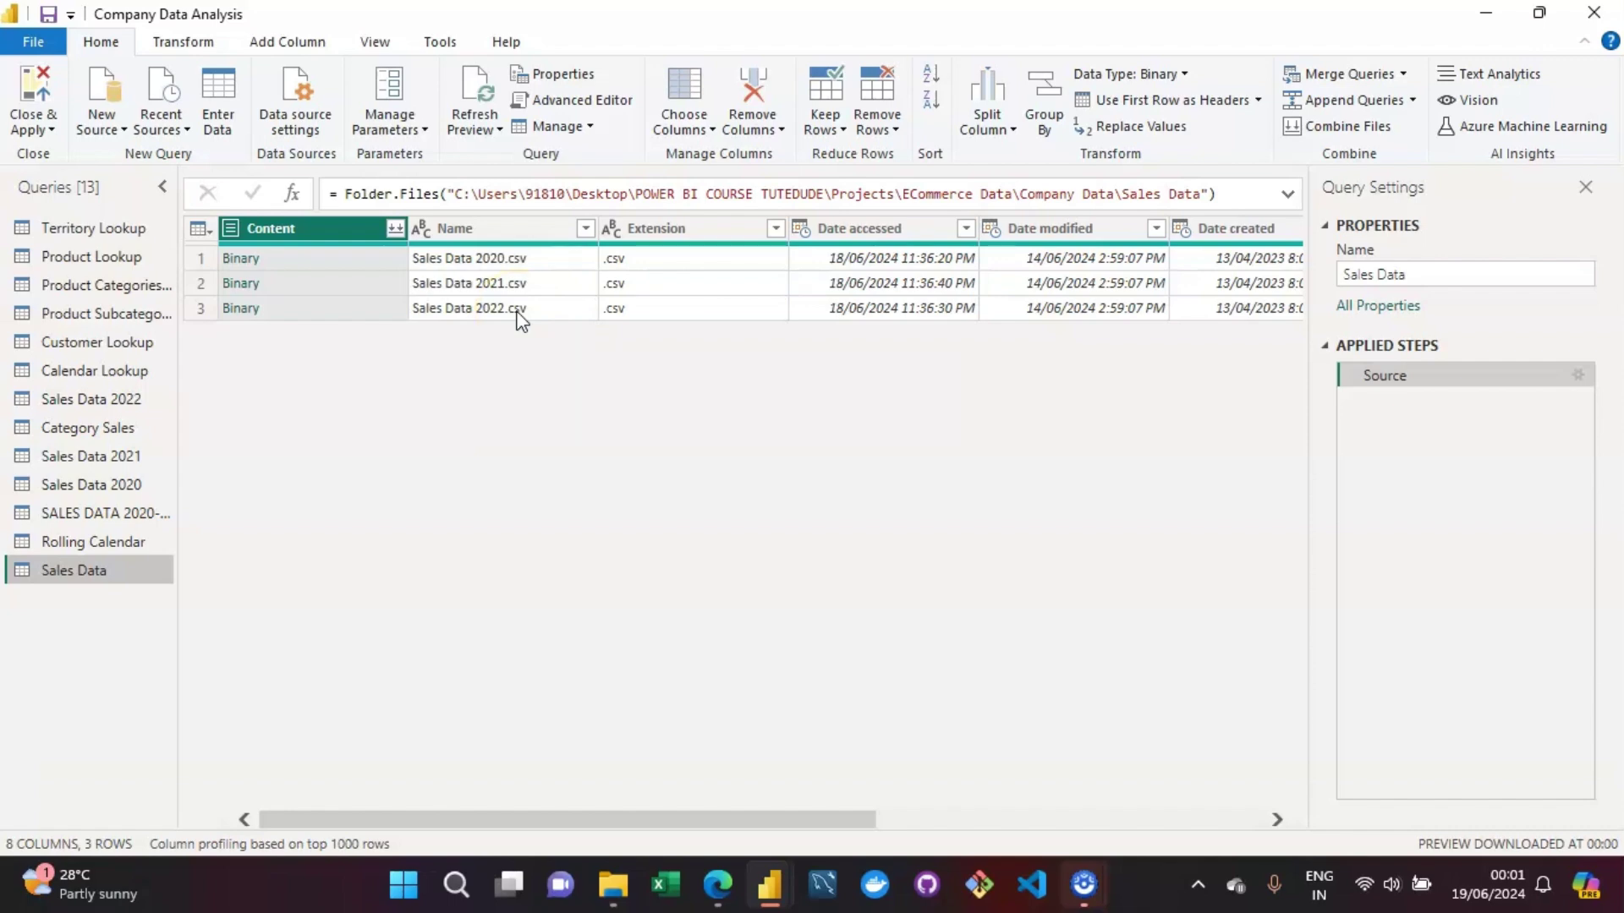
Combine the binary files in the Content column, using Sales Data 2021.csv as the sample file.
{"action": "left_click", "coordinate": [395, 228]}
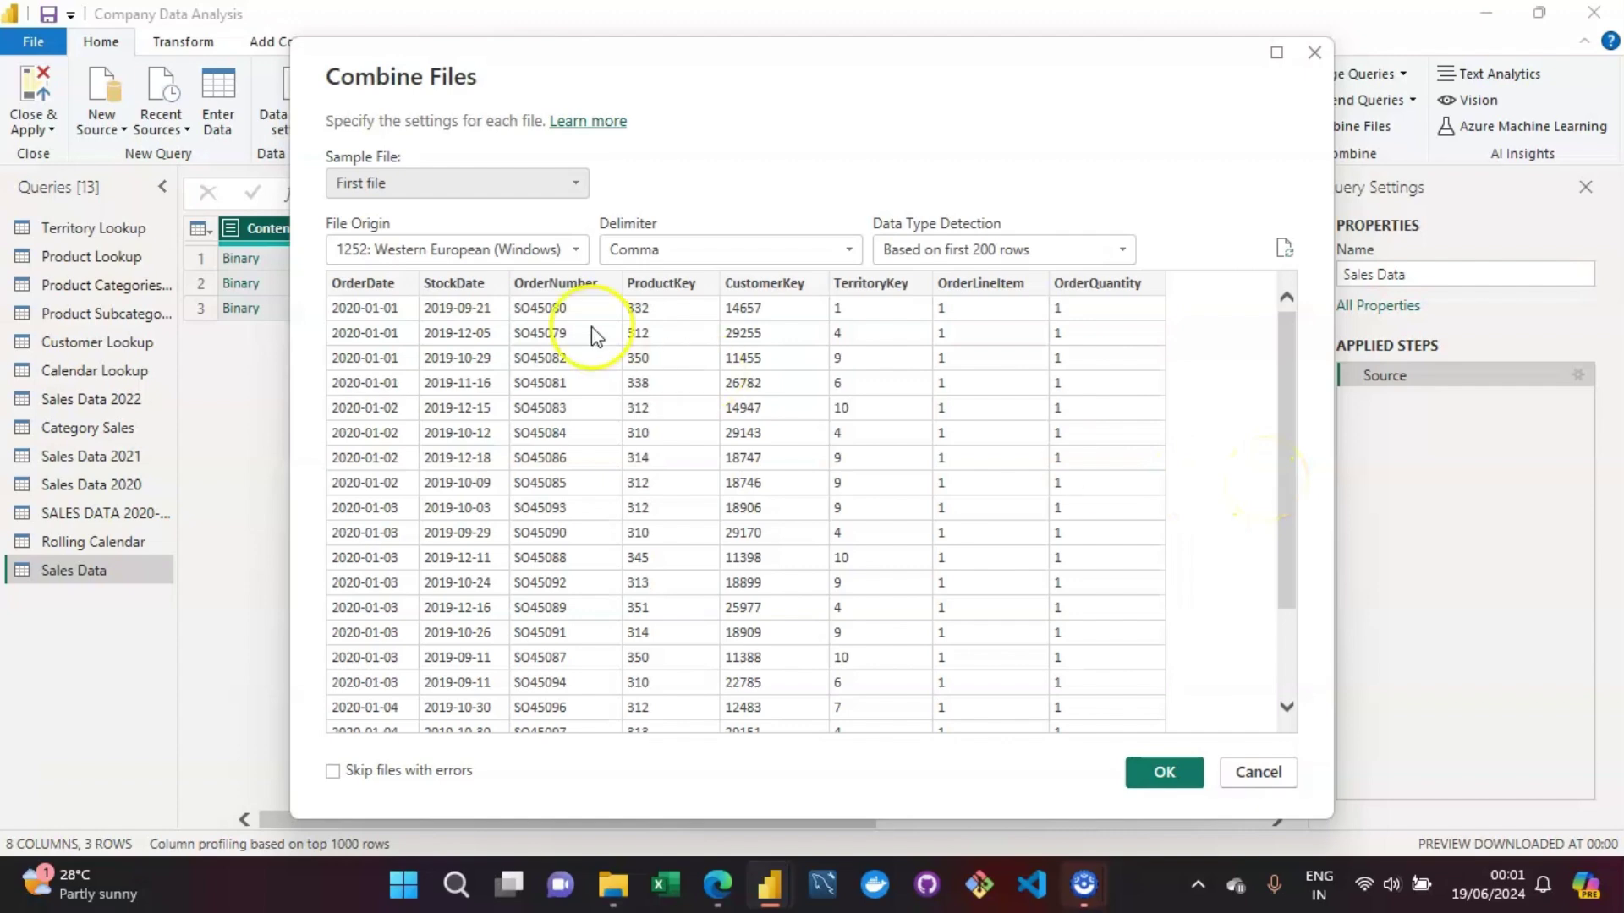
{"action": "left_click", "coordinate": [574, 183]}
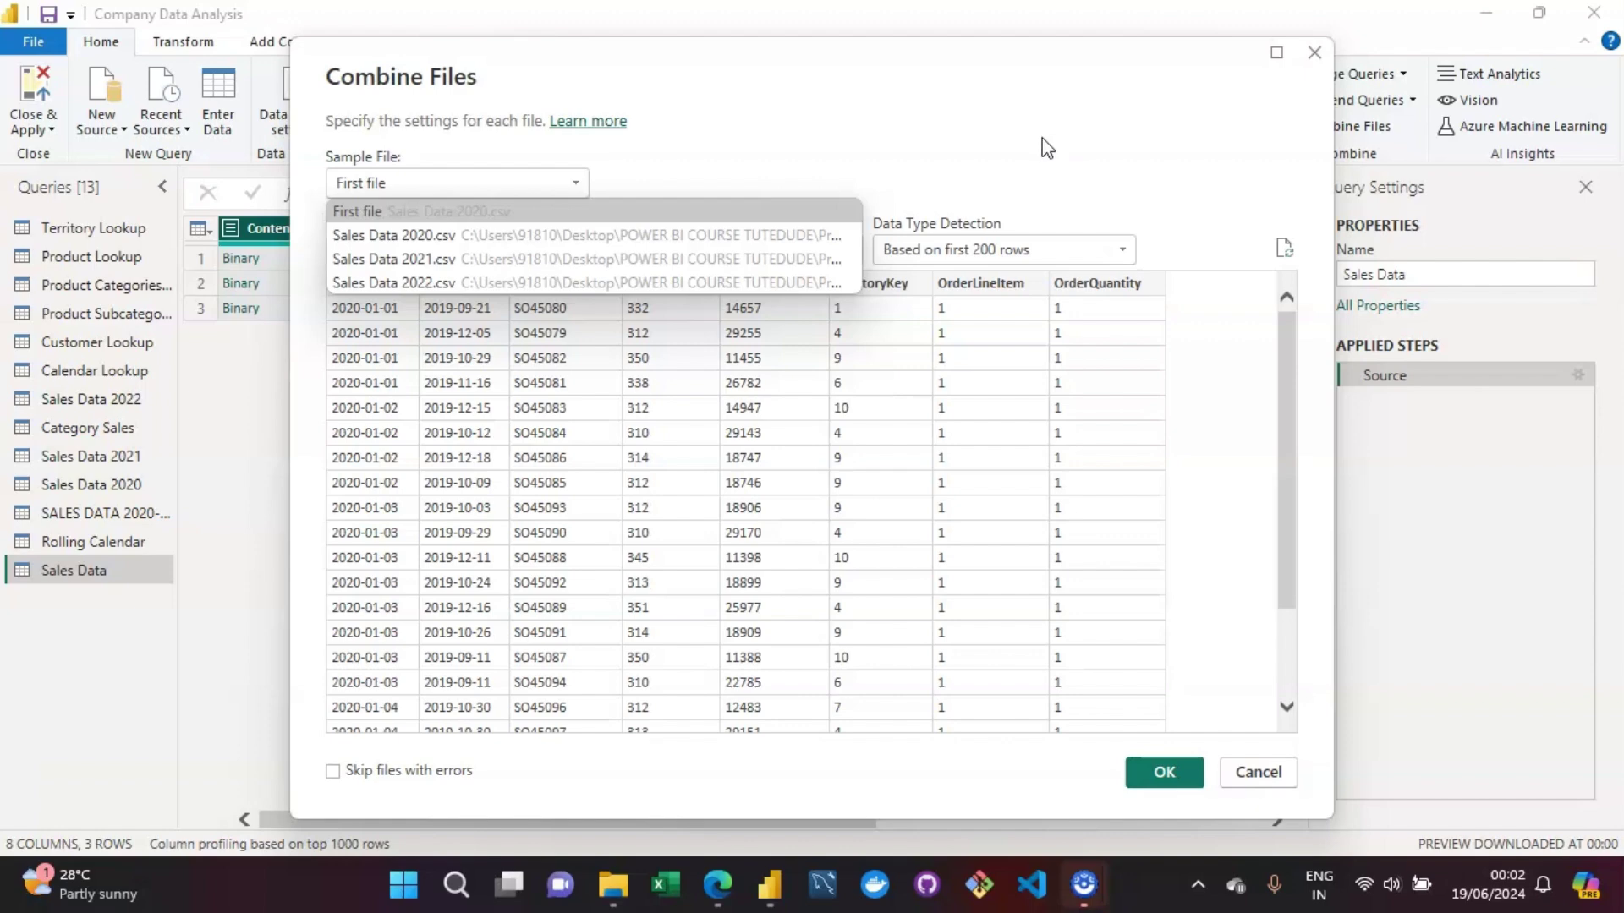
{"action": "left_click", "coordinate": [468, 259]}
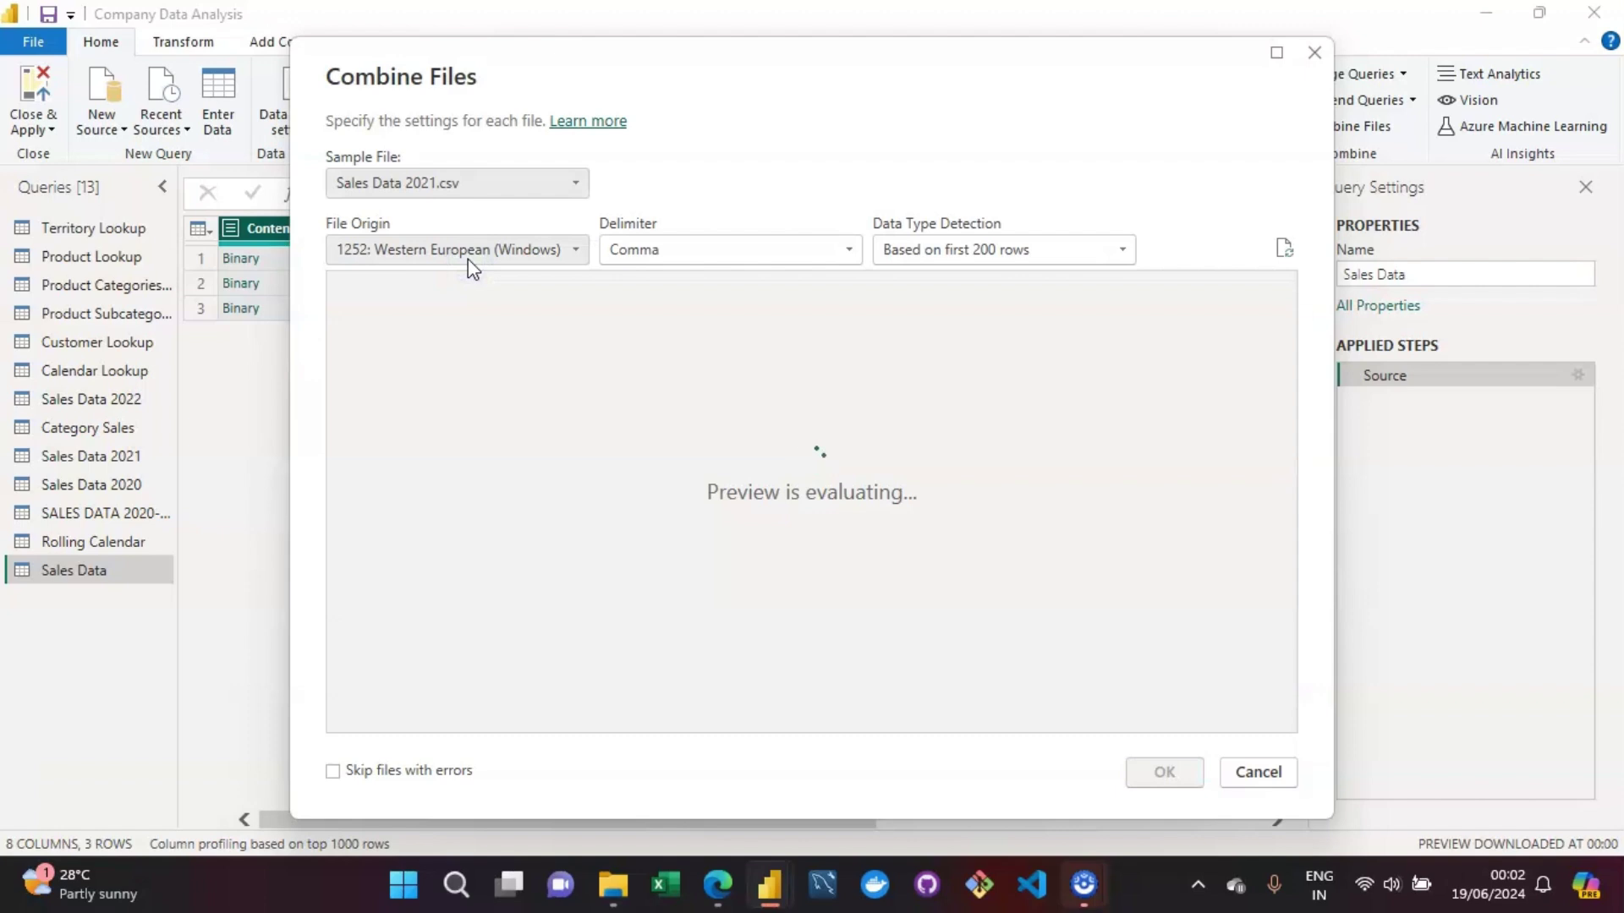
{"action": "left_click", "coordinate": [783, 445]}
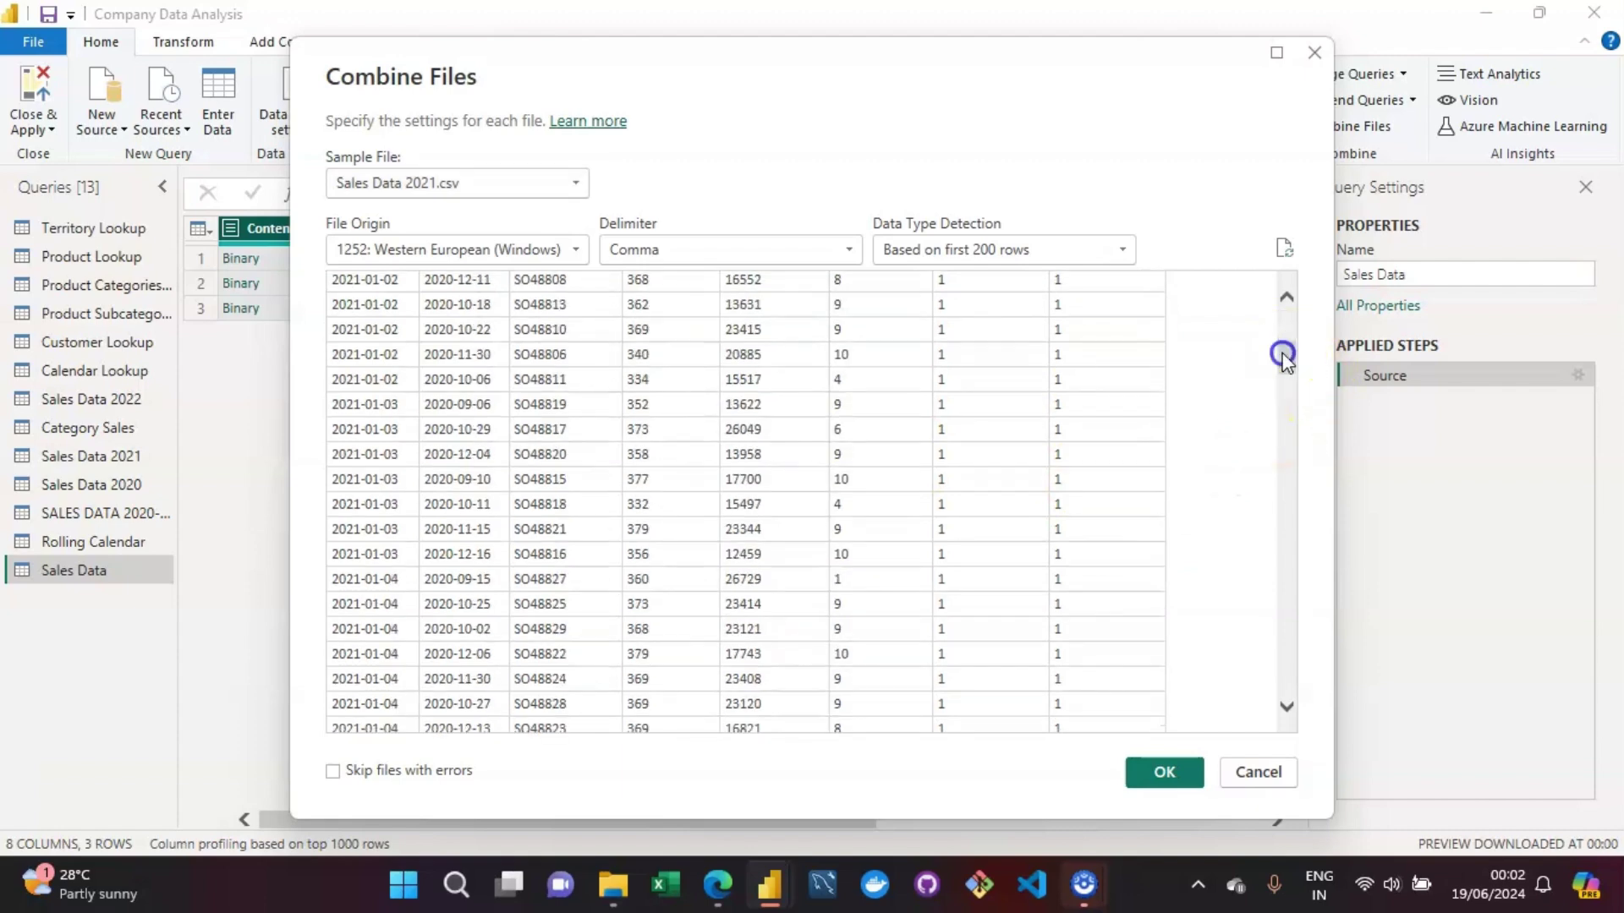
{"action": "left_click", "coordinate": [1284, 355]}
{"action": "scroll", "coordinate": [1284, 356], "scroll_direction": "up", "scroll_amount": 5}
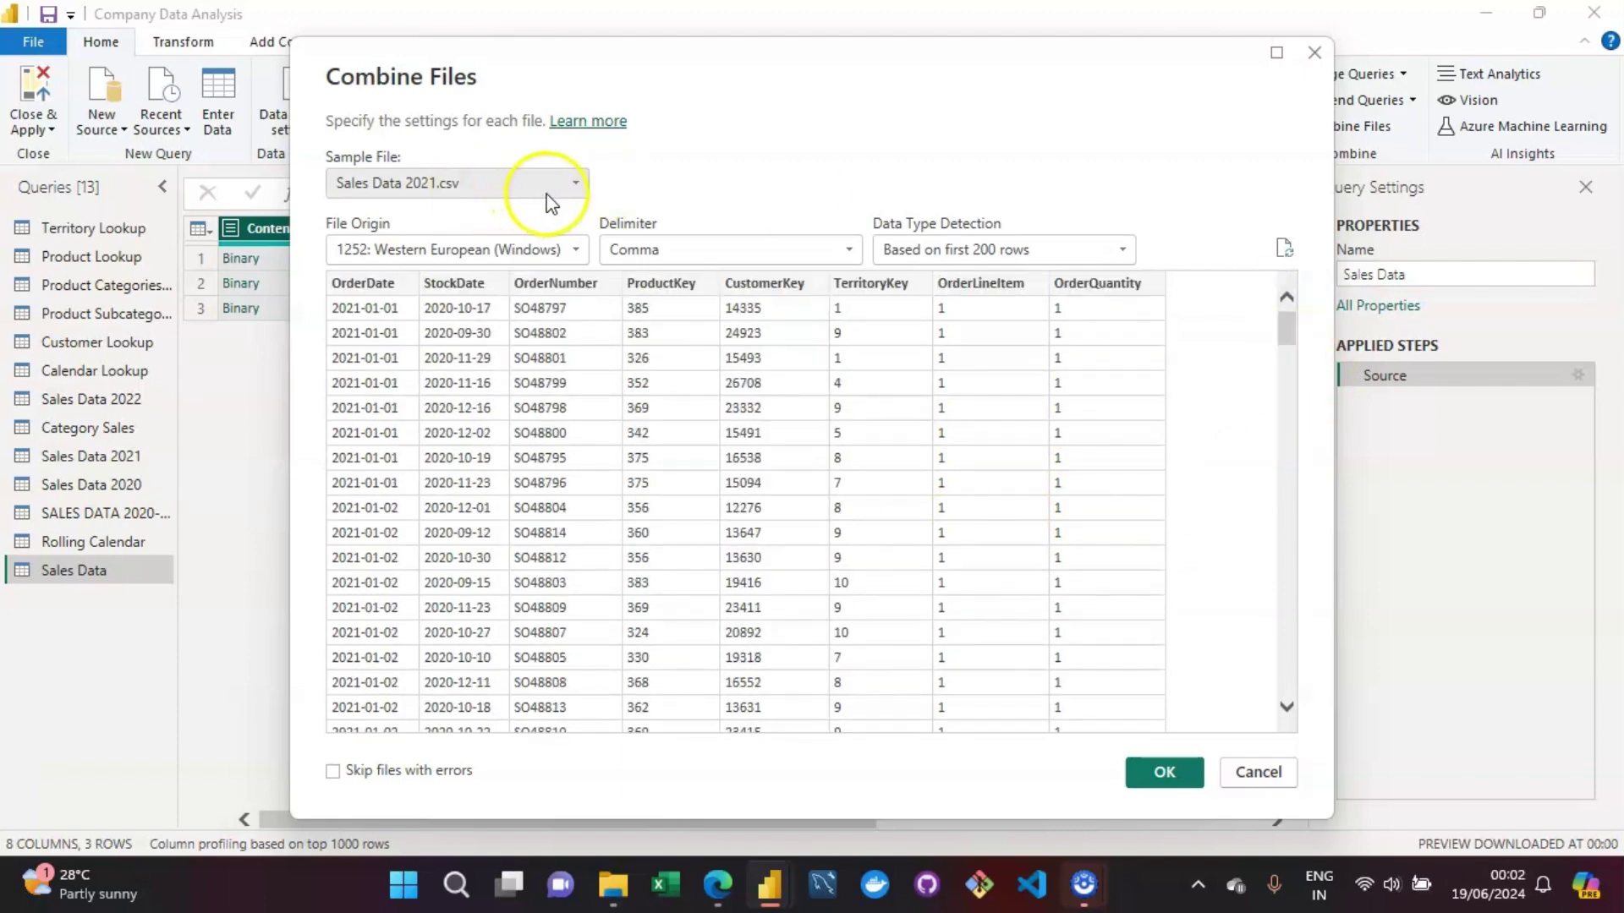
{"action": "left_click", "coordinate": [574, 188]}
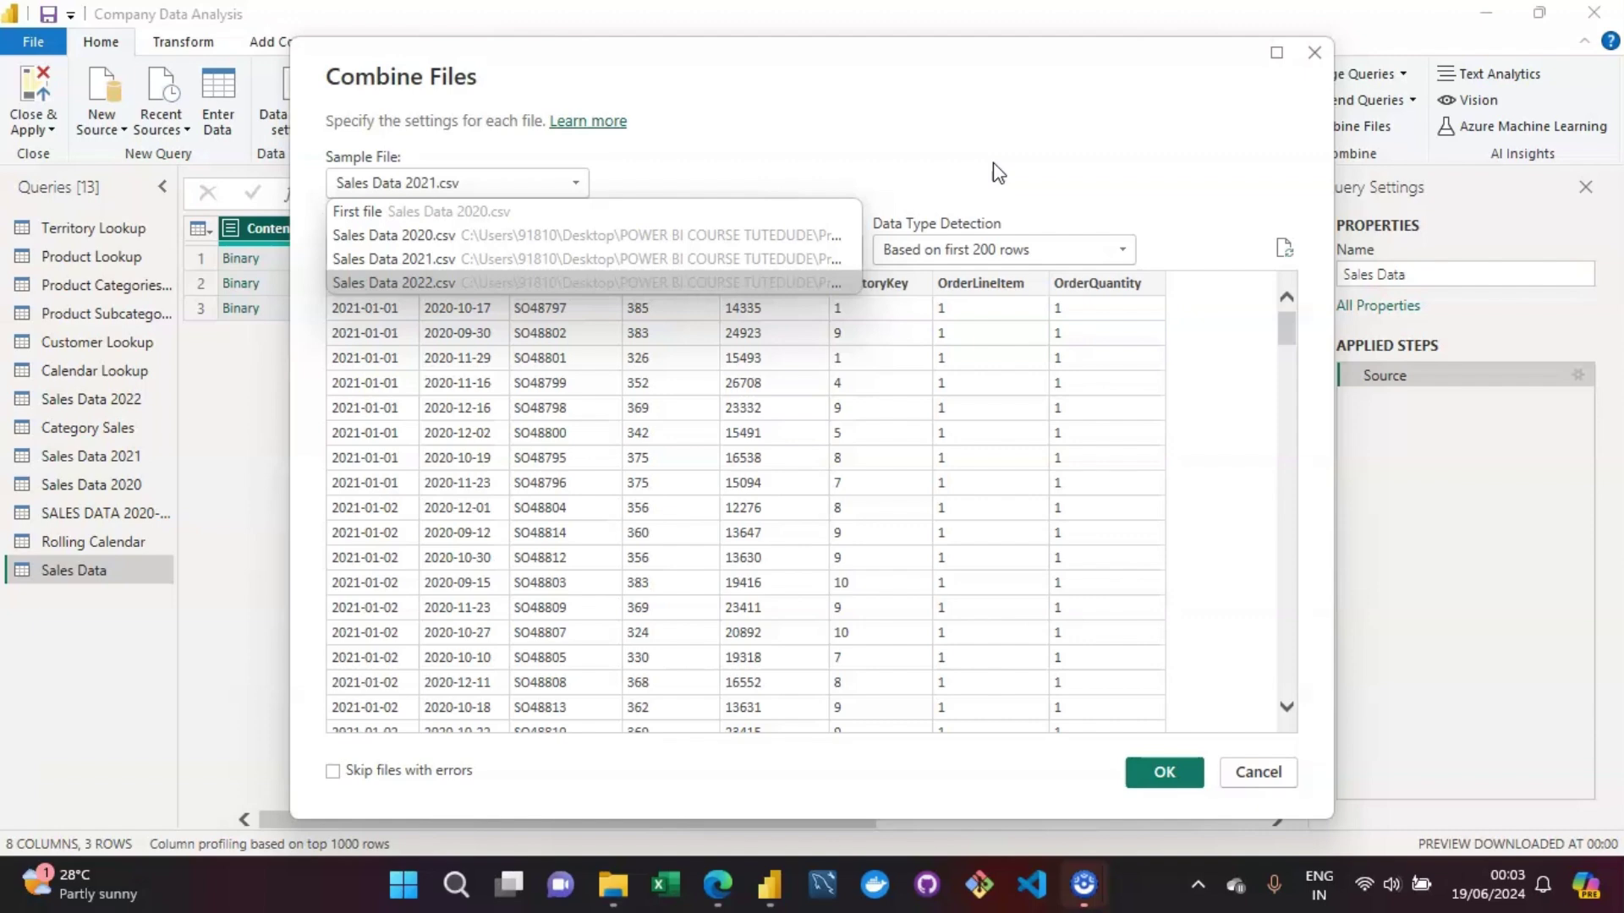
{"action": "left_click", "coordinate": [1081, 170]}
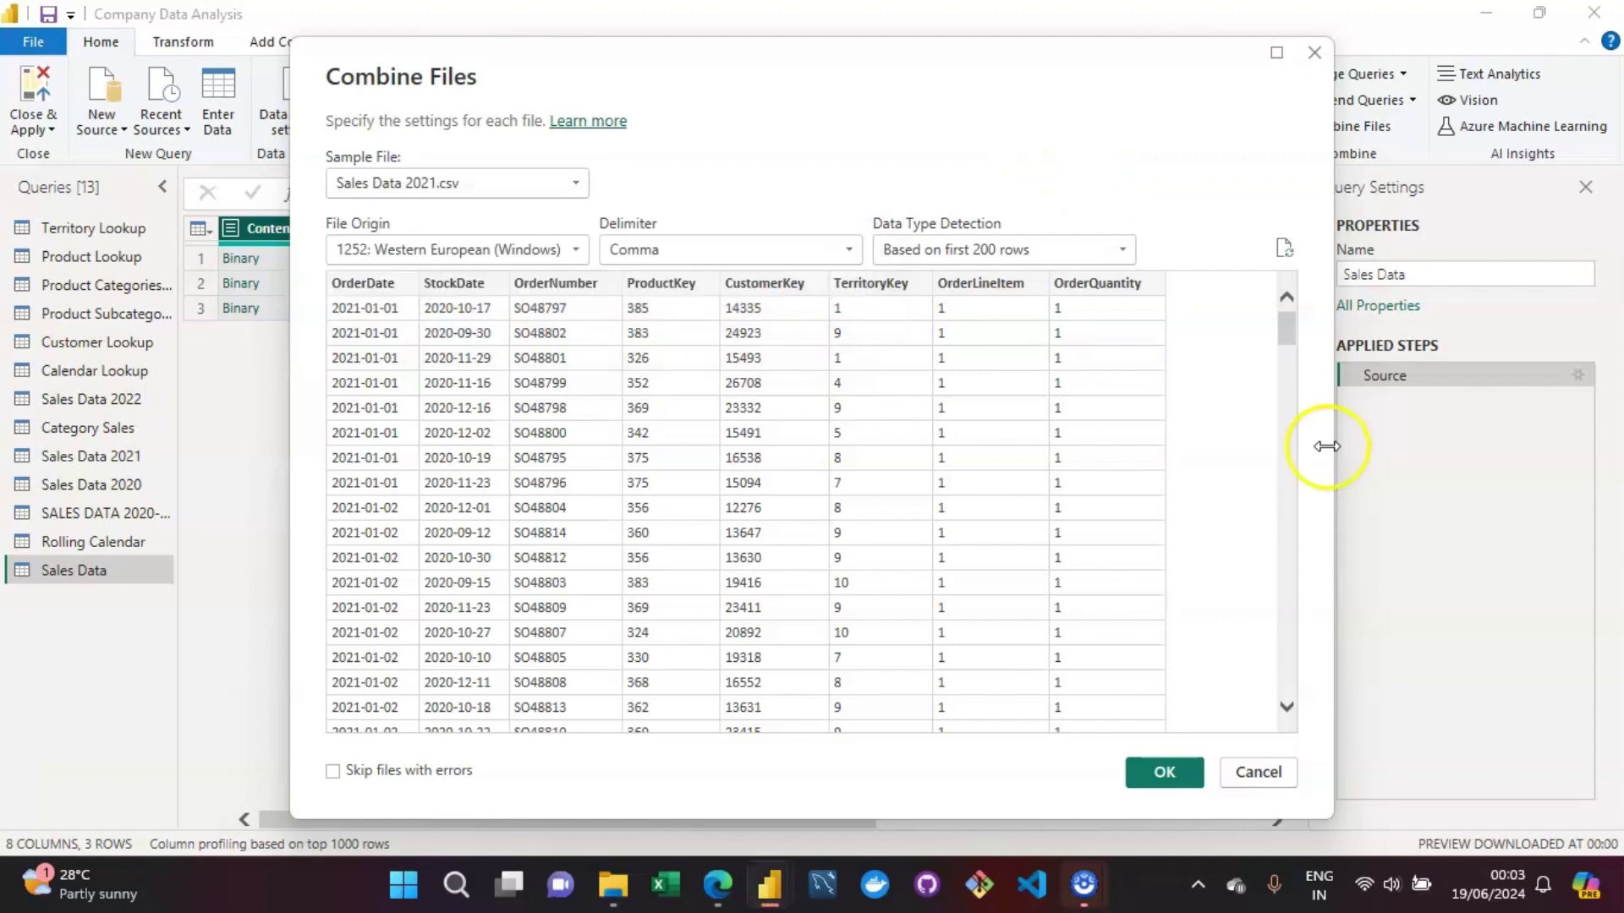
{"action": "left_click", "coordinate": [1165, 774]}
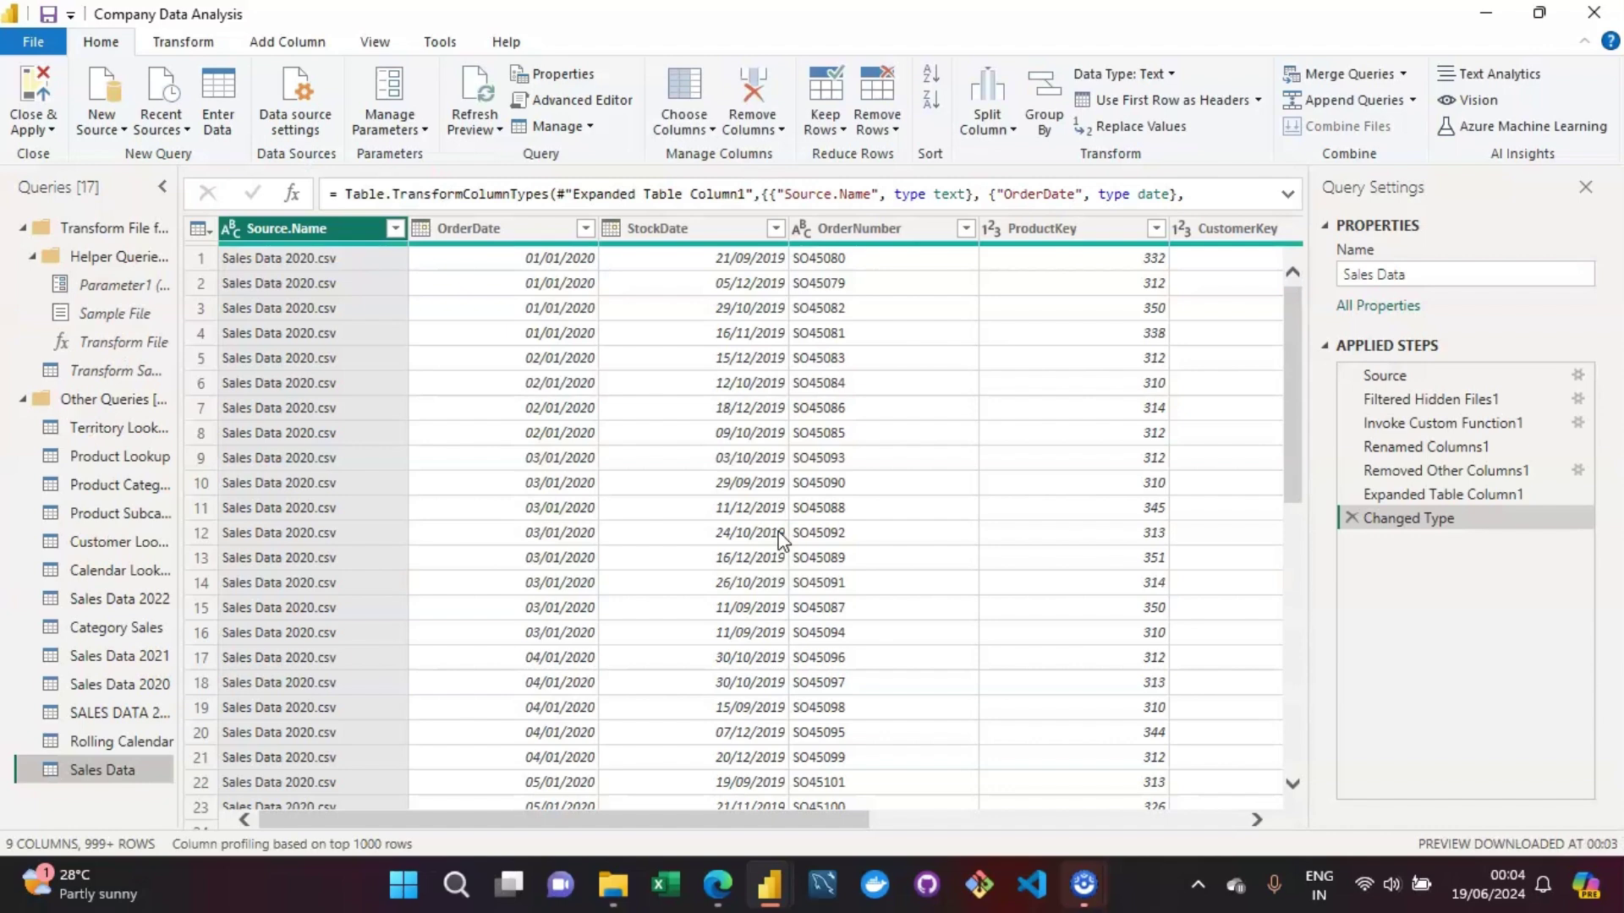
Examine the combined Sales Data rows, following Source.Name and OrderDate from the 2020 file into the 2021 file.
{"action": "left_click", "coordinate": [584, 229]}
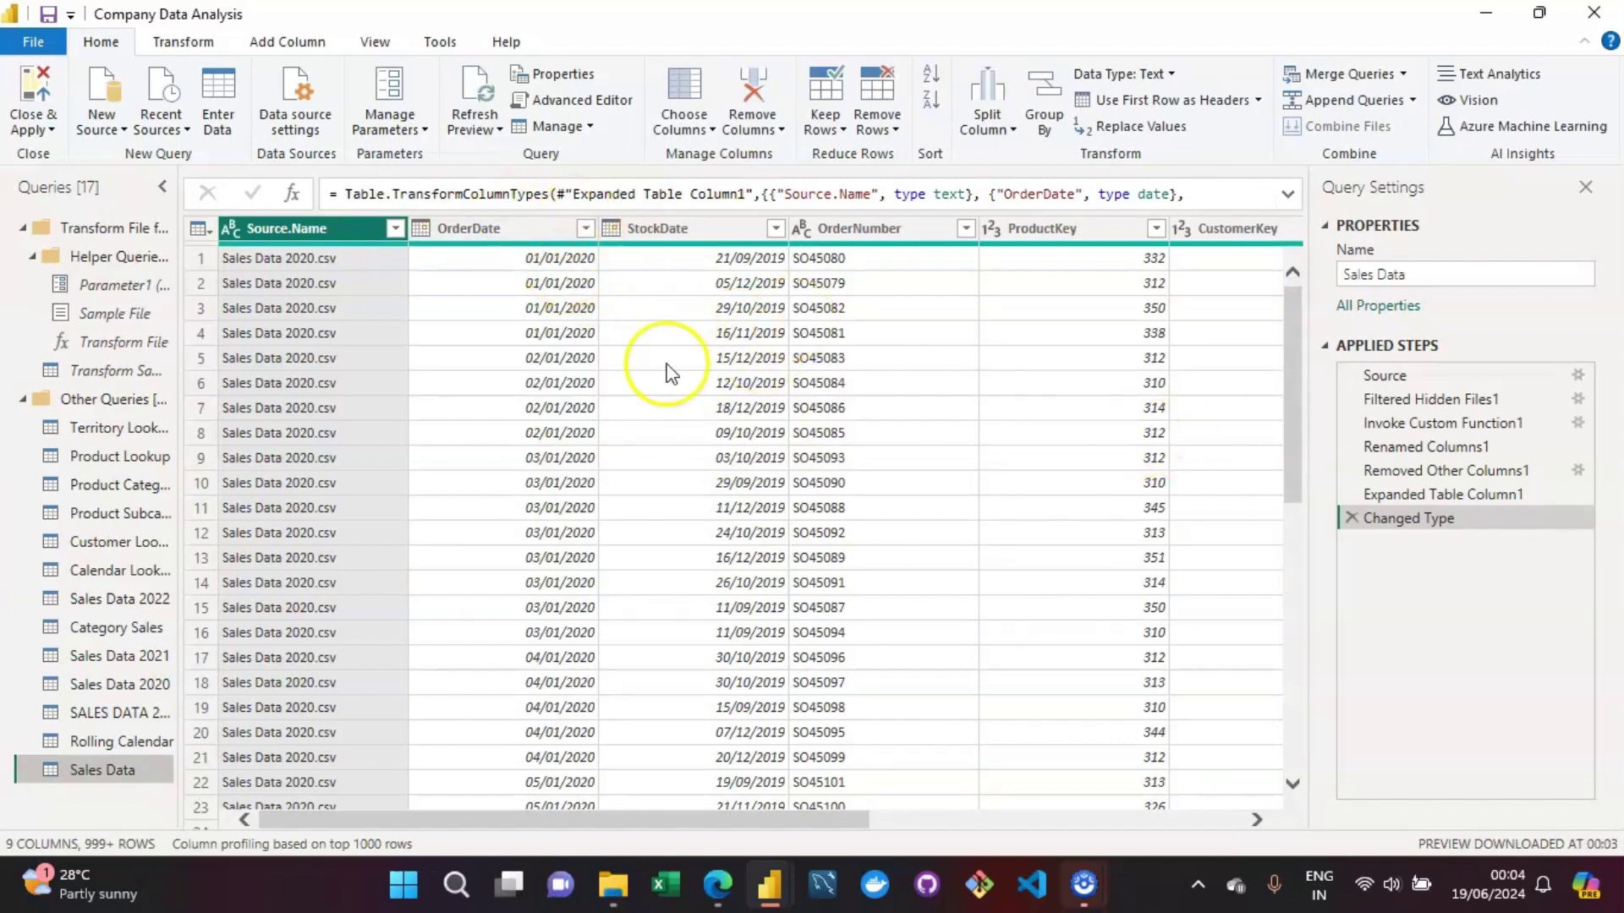
{"action": "left_click_drag", "start_coordinate": [1292, 417], "coordinate": [1302, 757]}
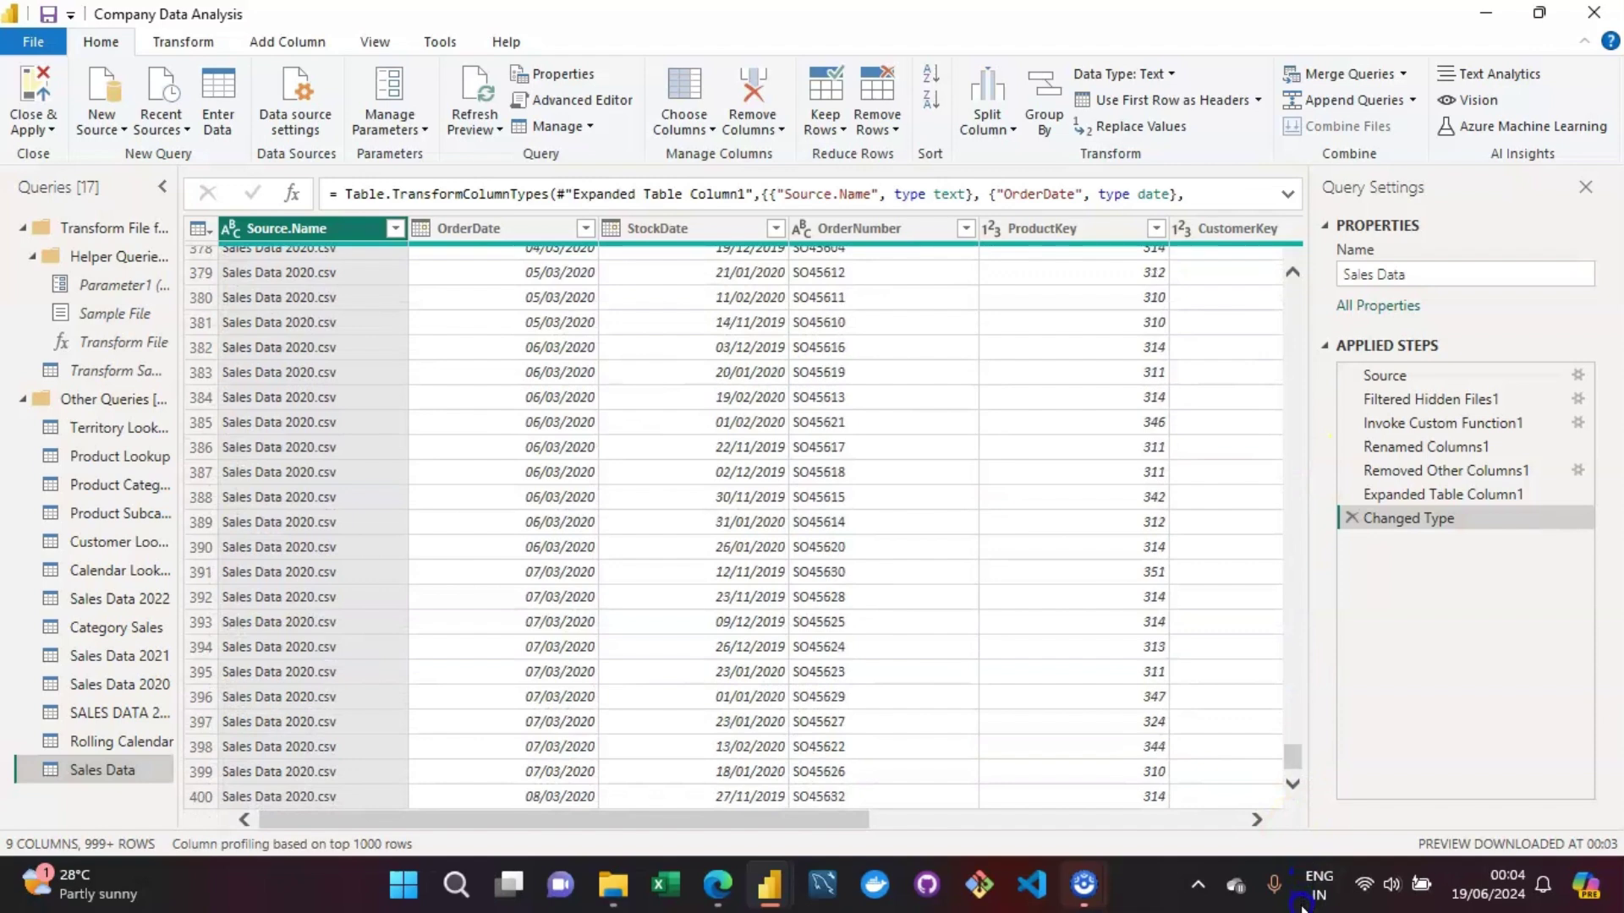
{"action": "mouse_move", "coordinate": [1302, 907]}
{"action": "left_mouse_down"}
{"action": "mouse_move", "coordinate": [1286, 705]}
{"action": "mouse_move", "coordinate": [1297, 899]}
{"action": "left_mouse_up"}
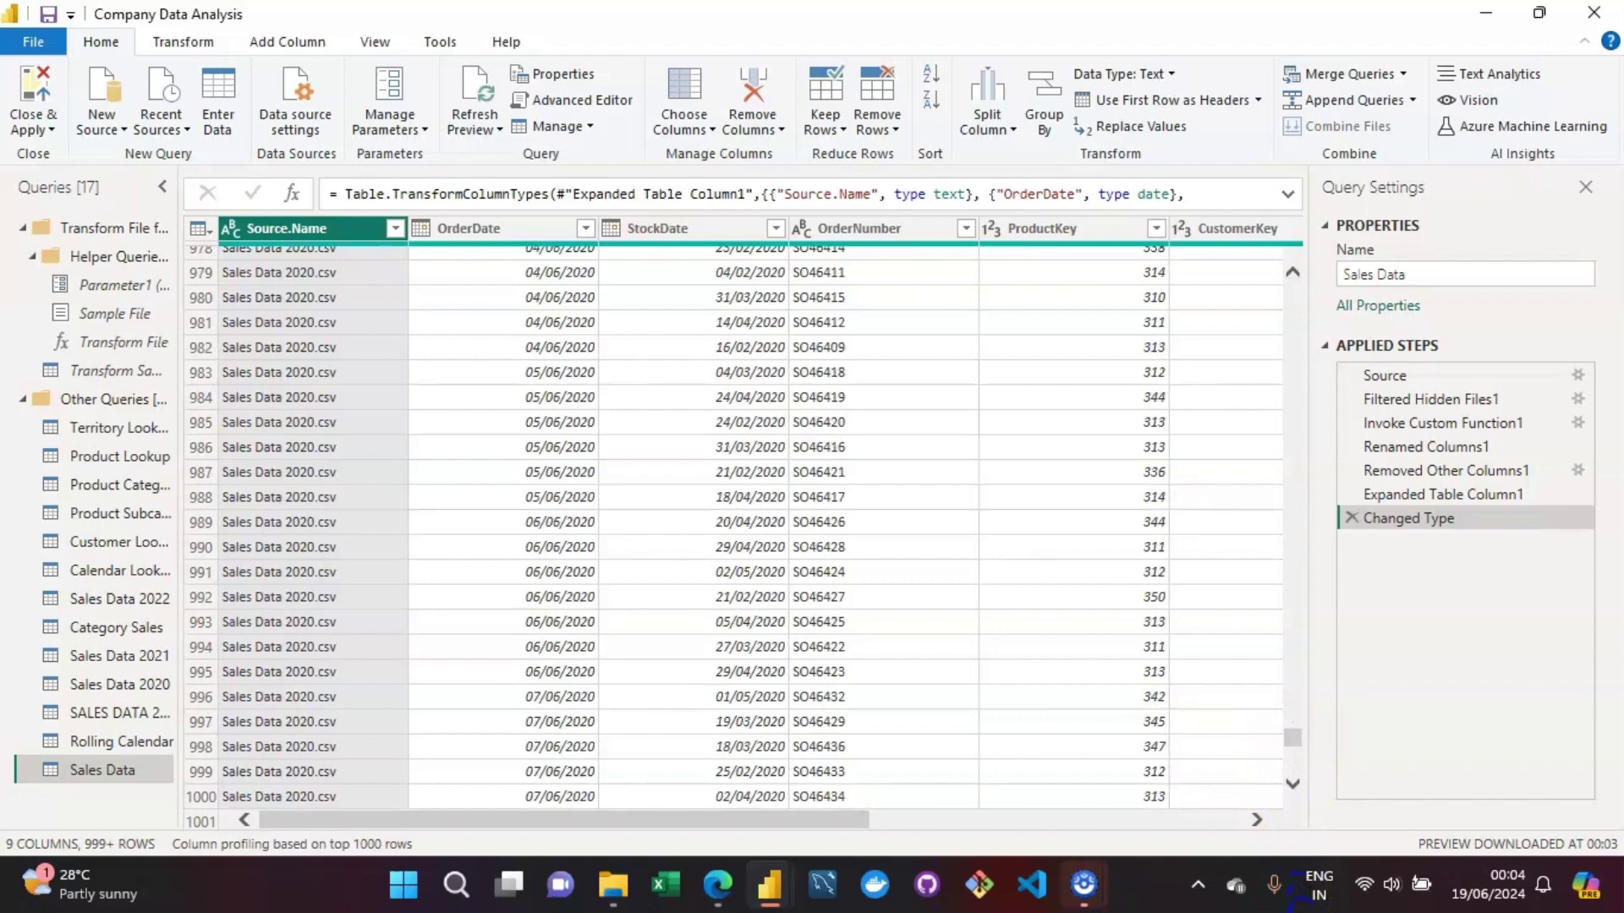
{"action": "left_click_drag", "start_coordinate": [1297, 734], "coordinate": [1303, 911]}
{"action": "left_click_drag", "start_coordinate": [1295, 754], "coordinate": [1309, 910]}
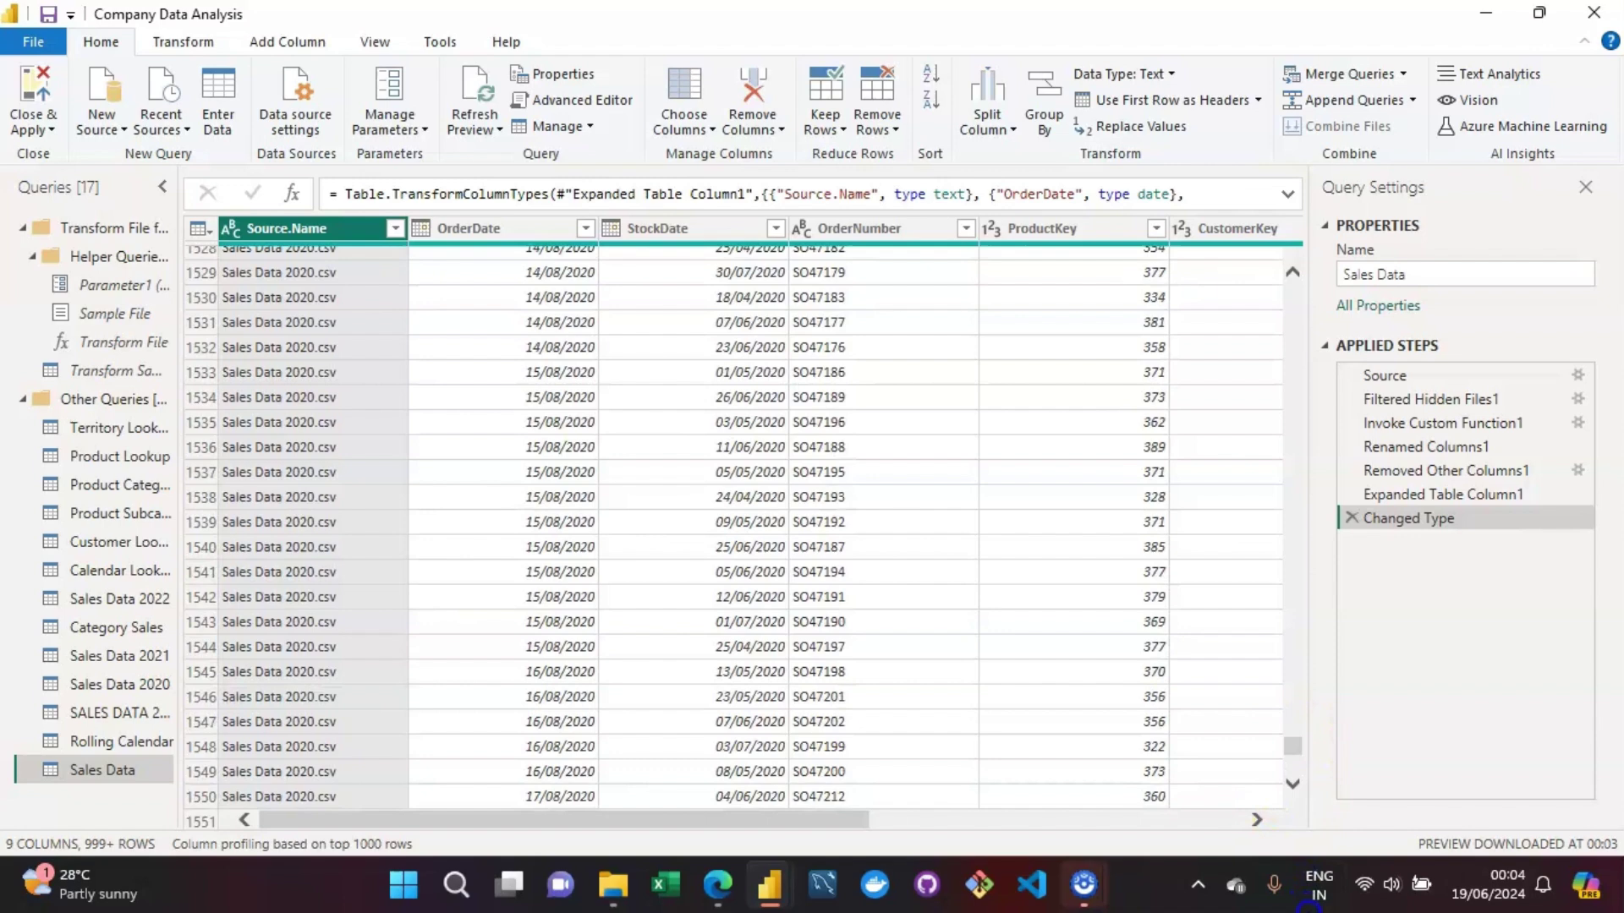
{"action": "left_click_drag", "start_coordinate": [1298, 757], "coordinate": [1314, 907]}
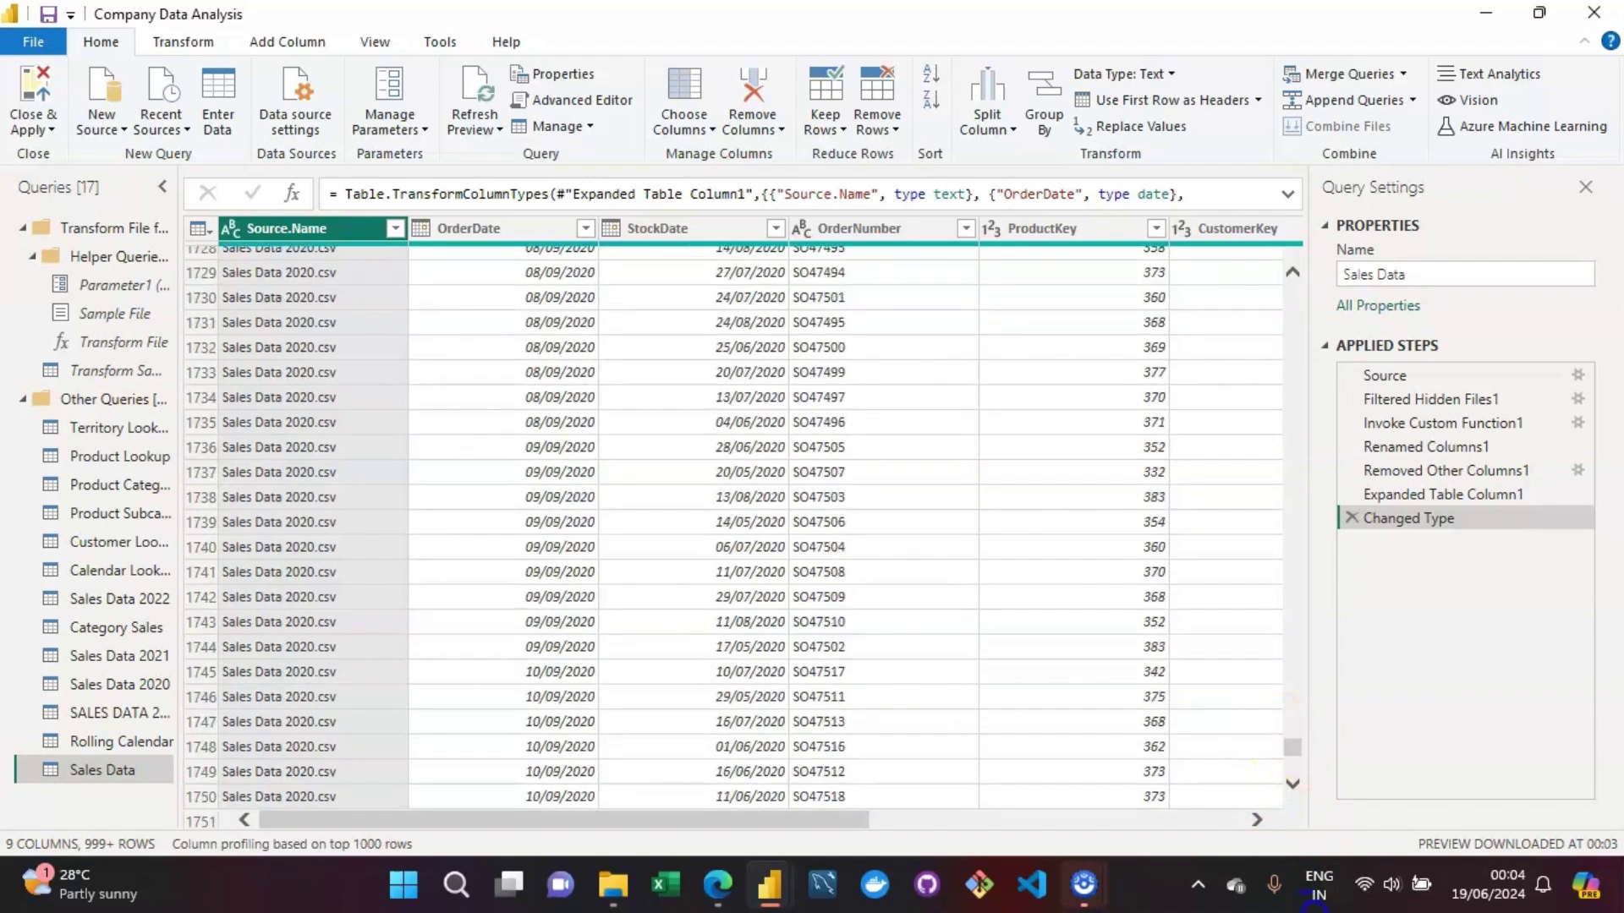
{"action": "left_click_drag", "start_coordinate": [1300, 750], "coordinate": [1298, 909]}
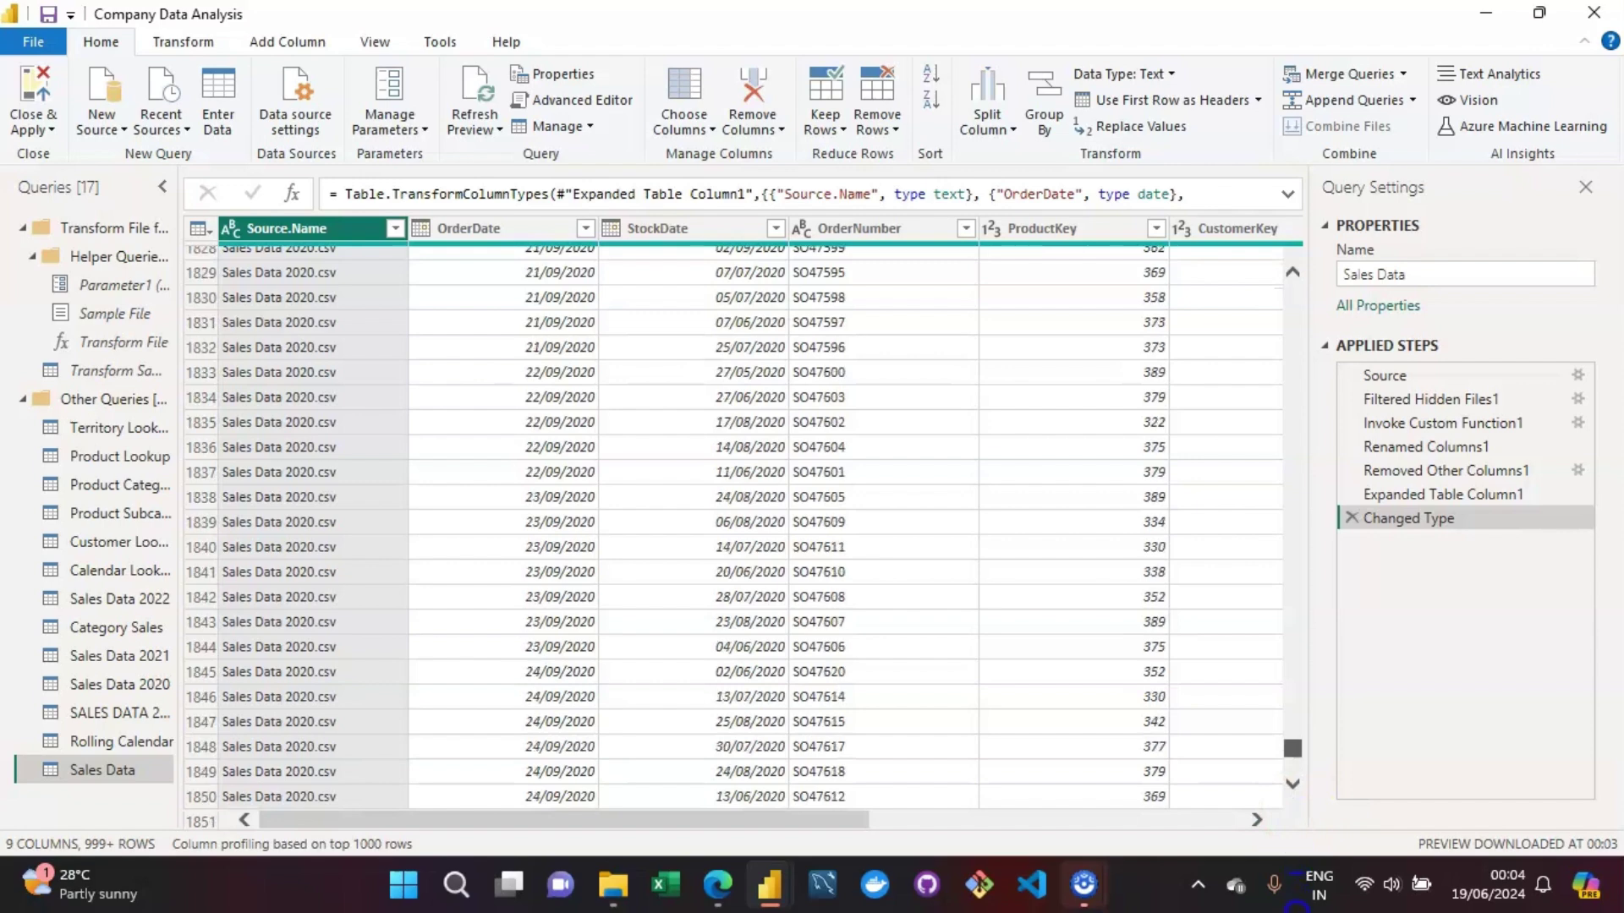
{"action": "left_click_drag", "start_coordinate": [1297, 743], "coordinate": [1303, 907]}
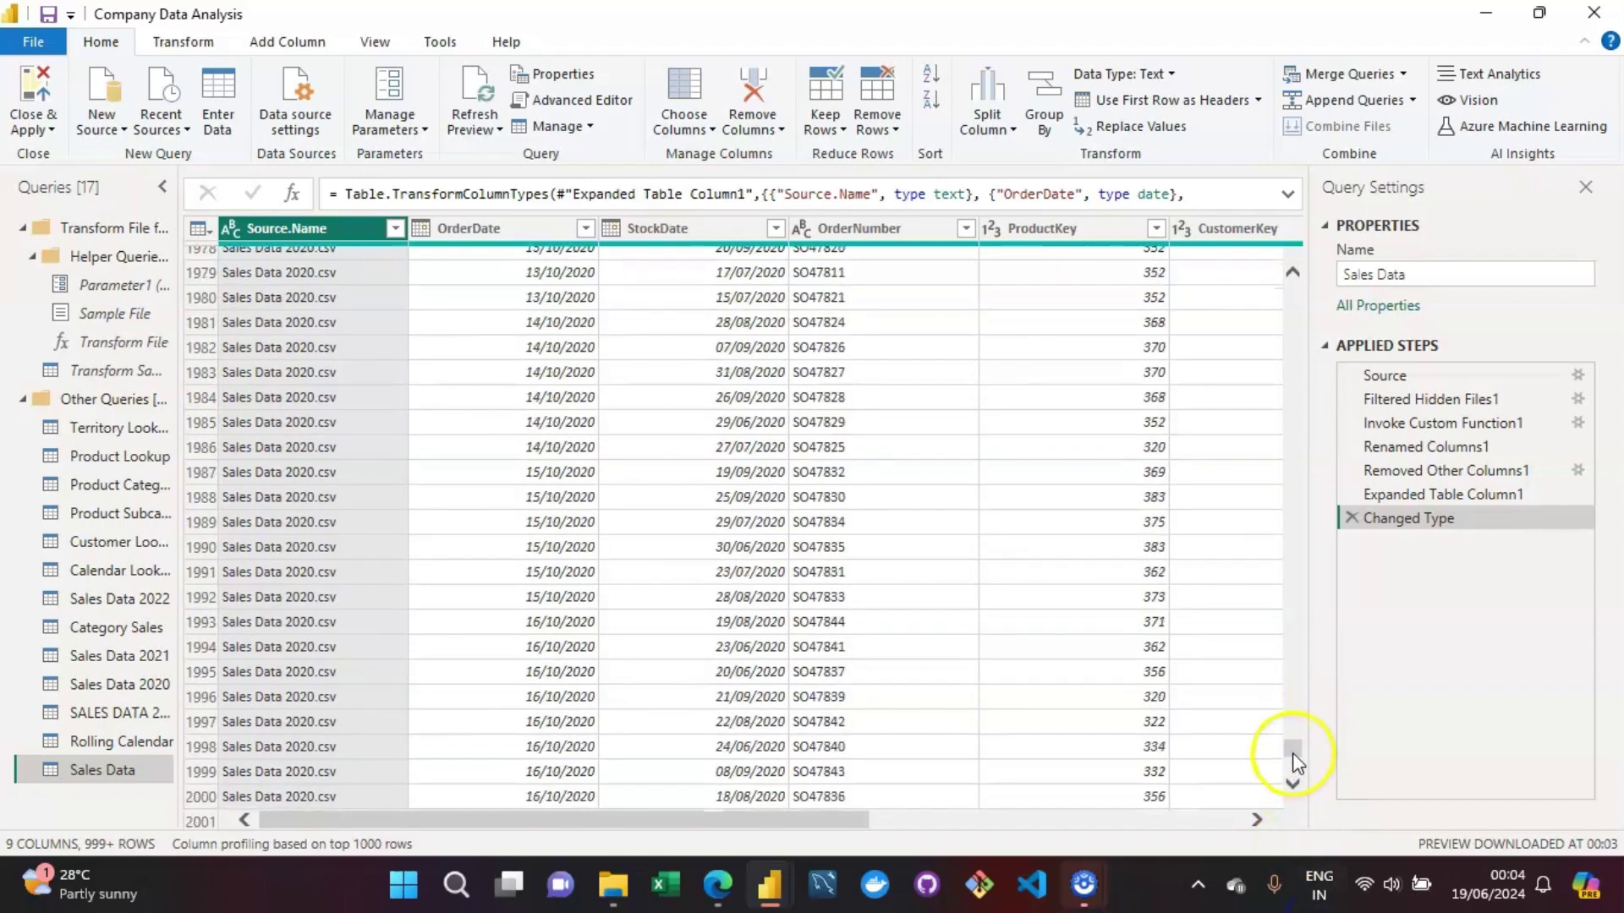
{"action": "left_click_drag", "start_coordinate": [1293, 753], "coordinate": [1307, 910]}
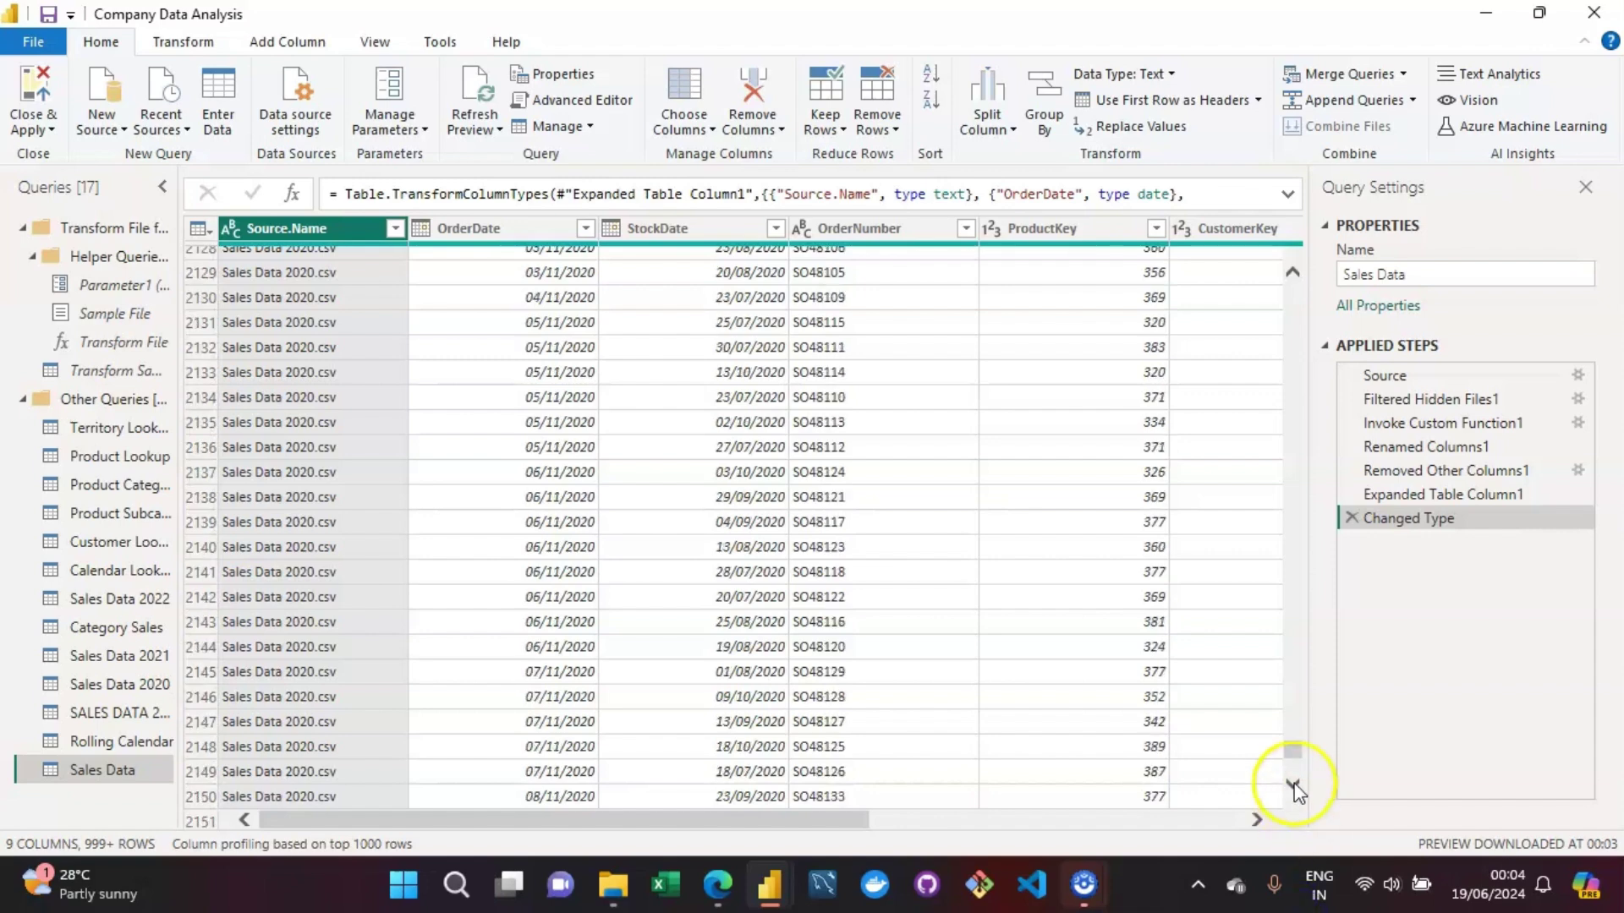
{"action": "left_click_drag", "start_coordinate": [1296, 748], "coordinate": [1308, 912]}
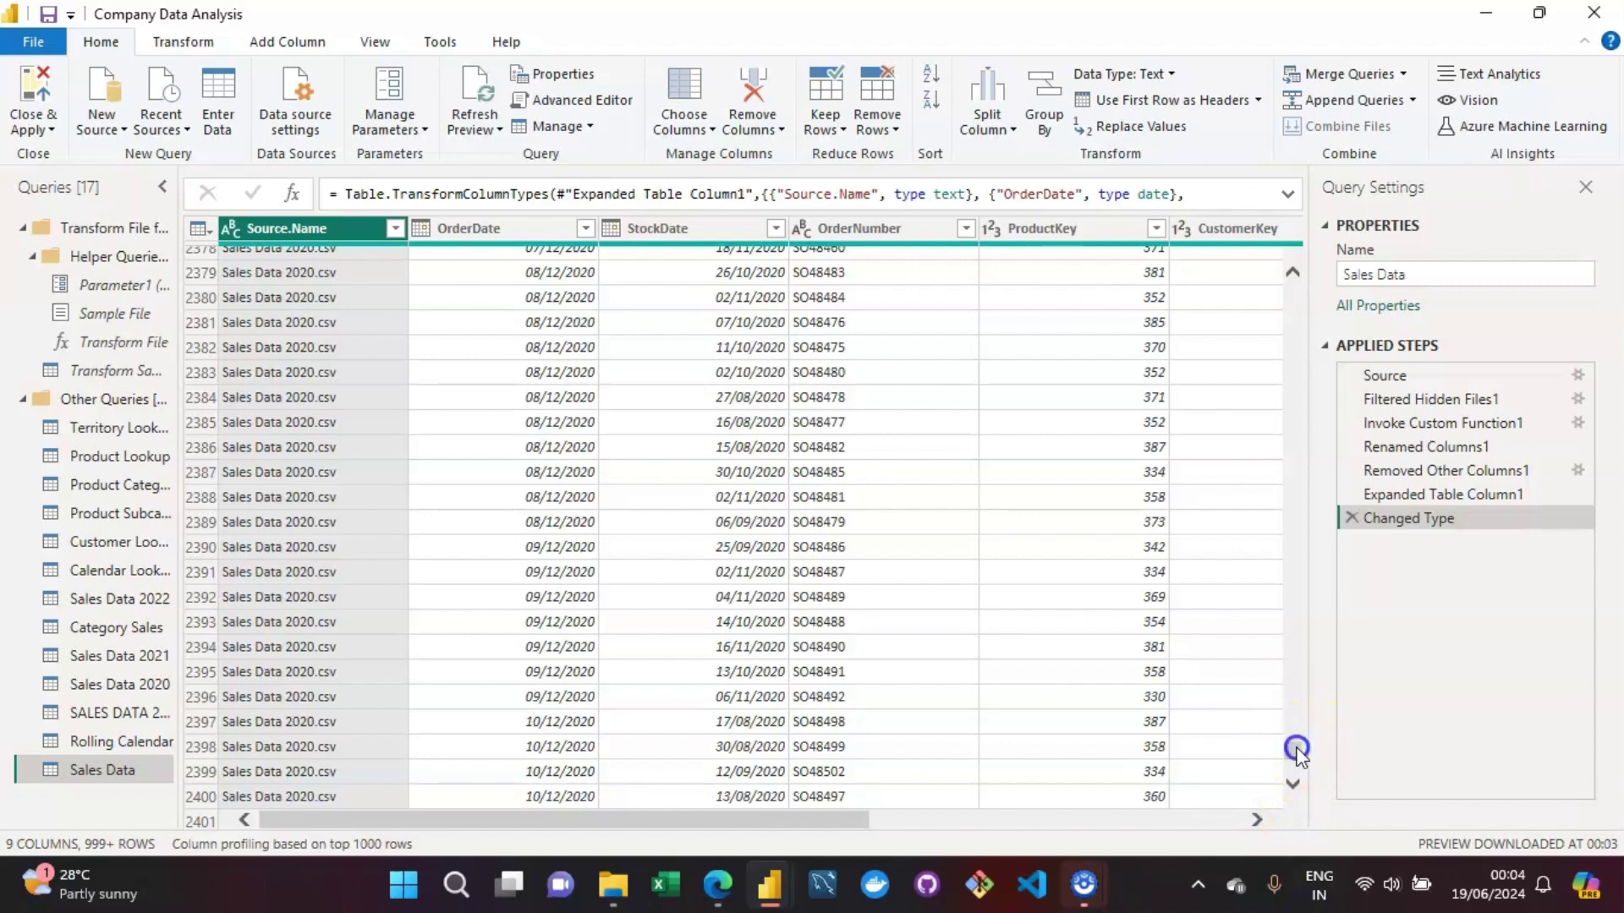
{"action": "left_click_drag", "start_coordinate": [1298, 753], "coordinate": [1308, 895]}
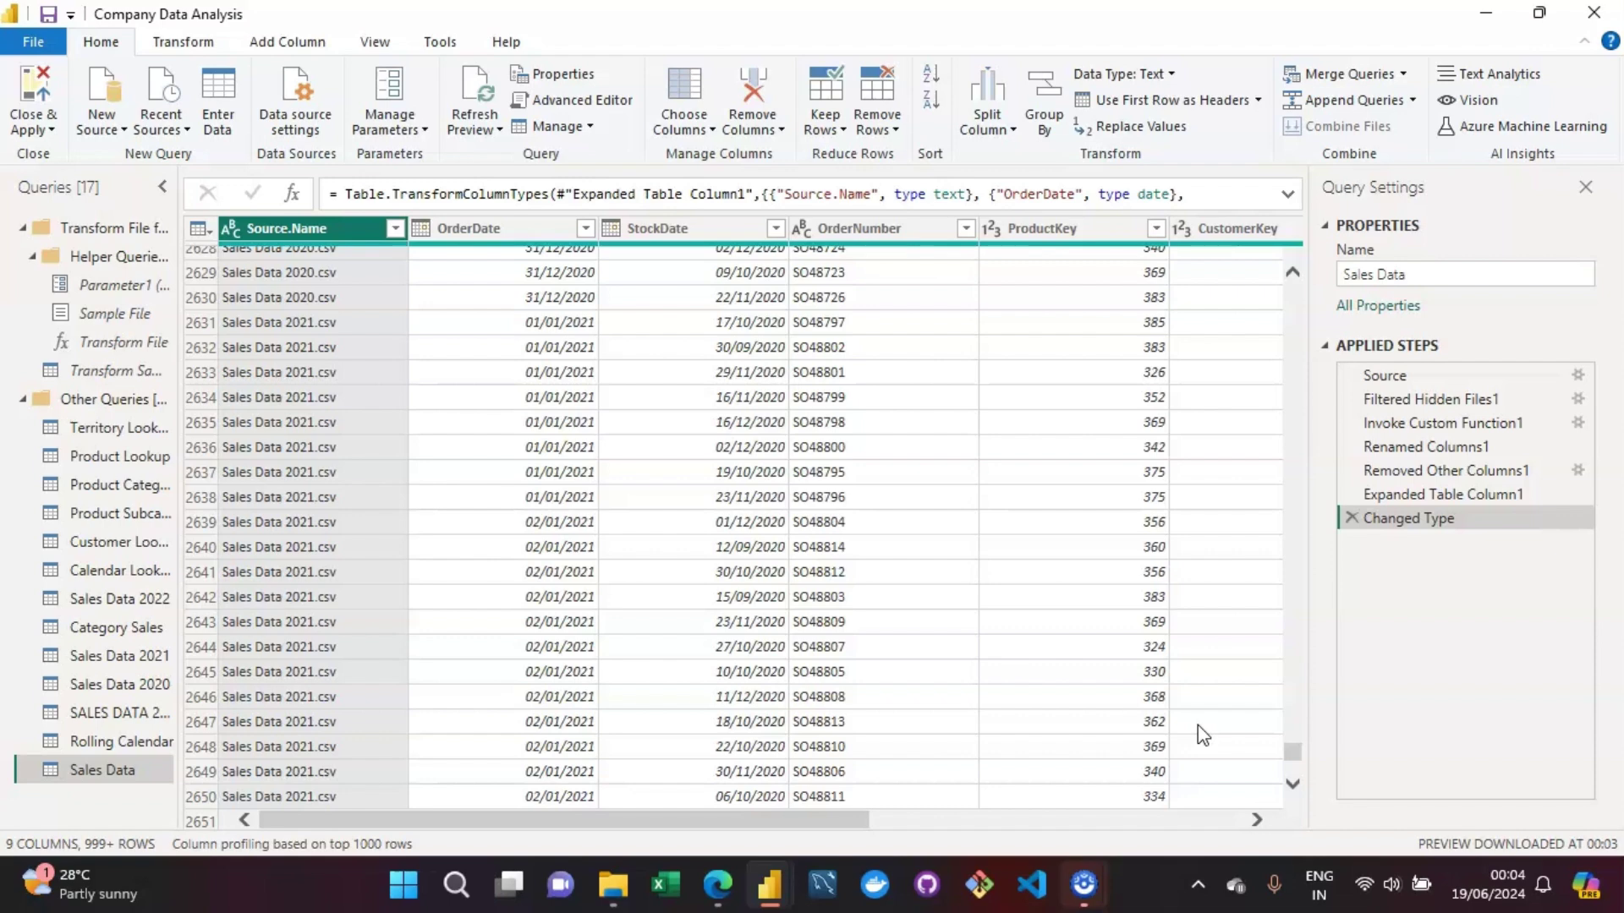
{"action": "left_click_drag", "start_coordinate": [1300, 749], "coordinate": [1303, 760]}
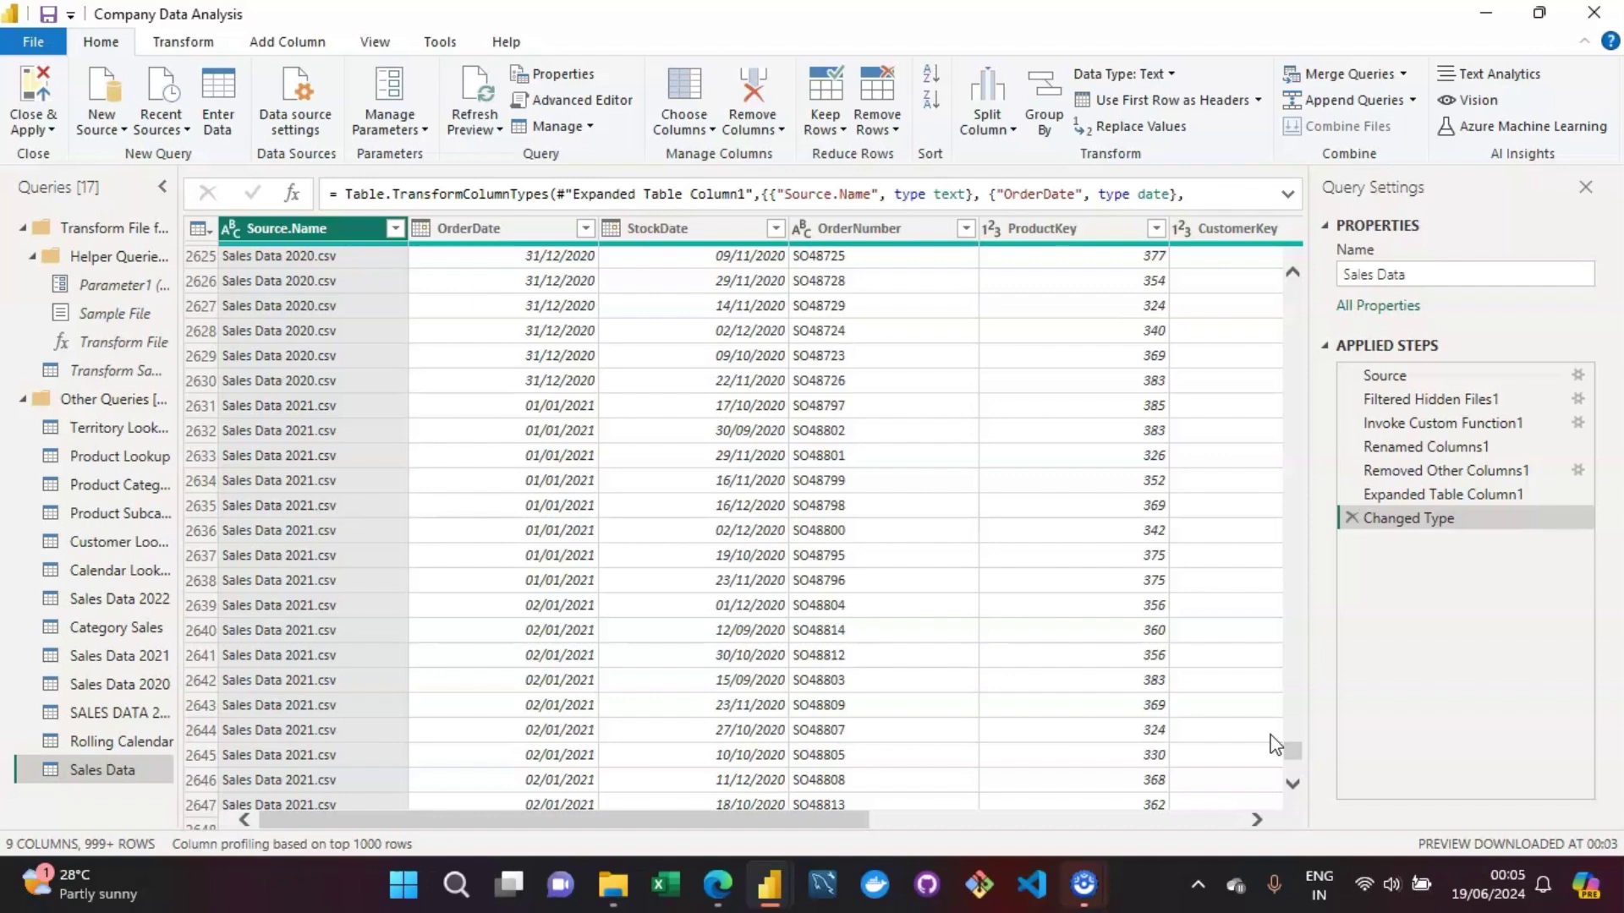
Remove the Source.Name column from the Sales Data query and check the remaining columns through OrderQuantity.
{"action": "left_click", "coordinate": [305, 258]}
{"action": "left_click", "coordinate": [829, 389]}
{"action": "right_click", "coordinate": [337, 236]}
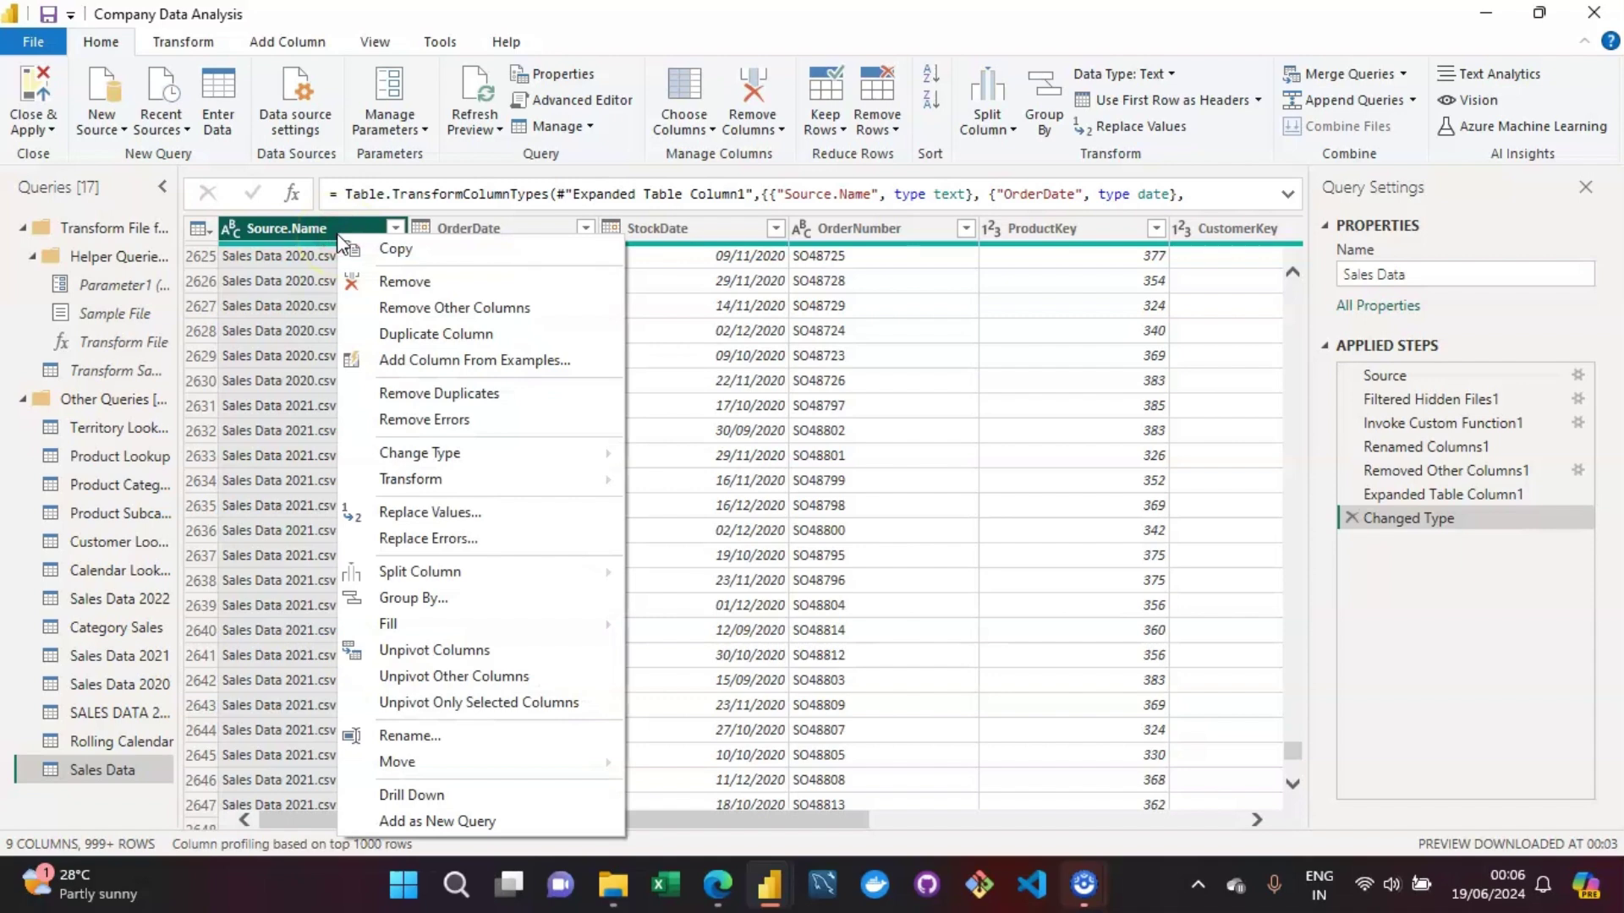
{"action": "left_click", "coordinate": [406, 282]}
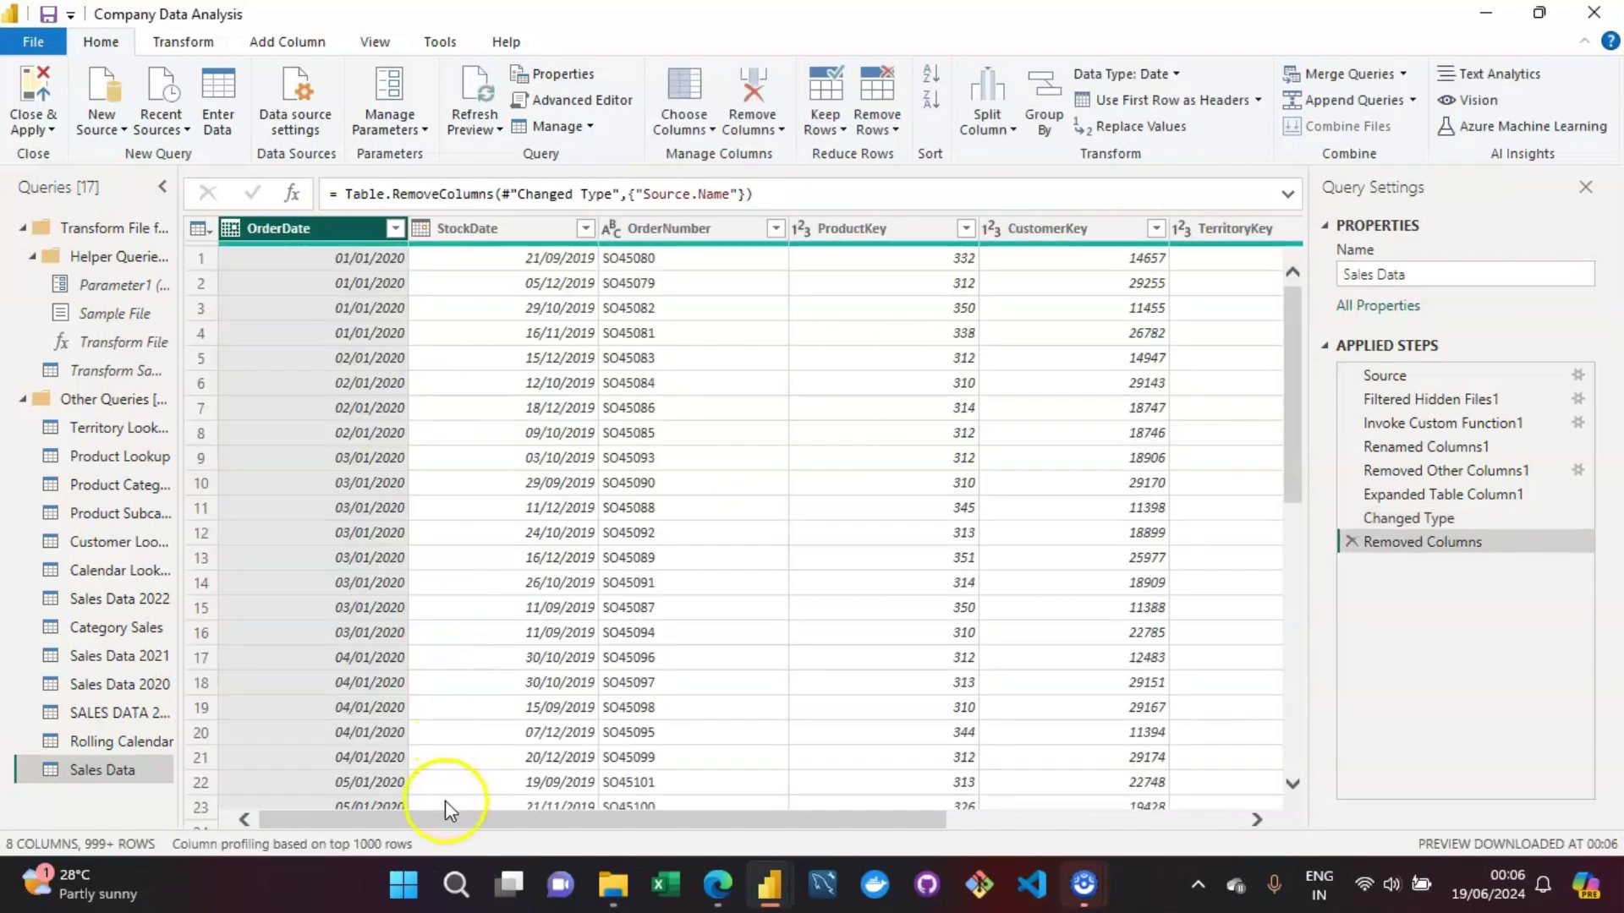
{"action": "left_click_drag", "start_coordinate": [450, 819], "coordinate": [865, 808]}
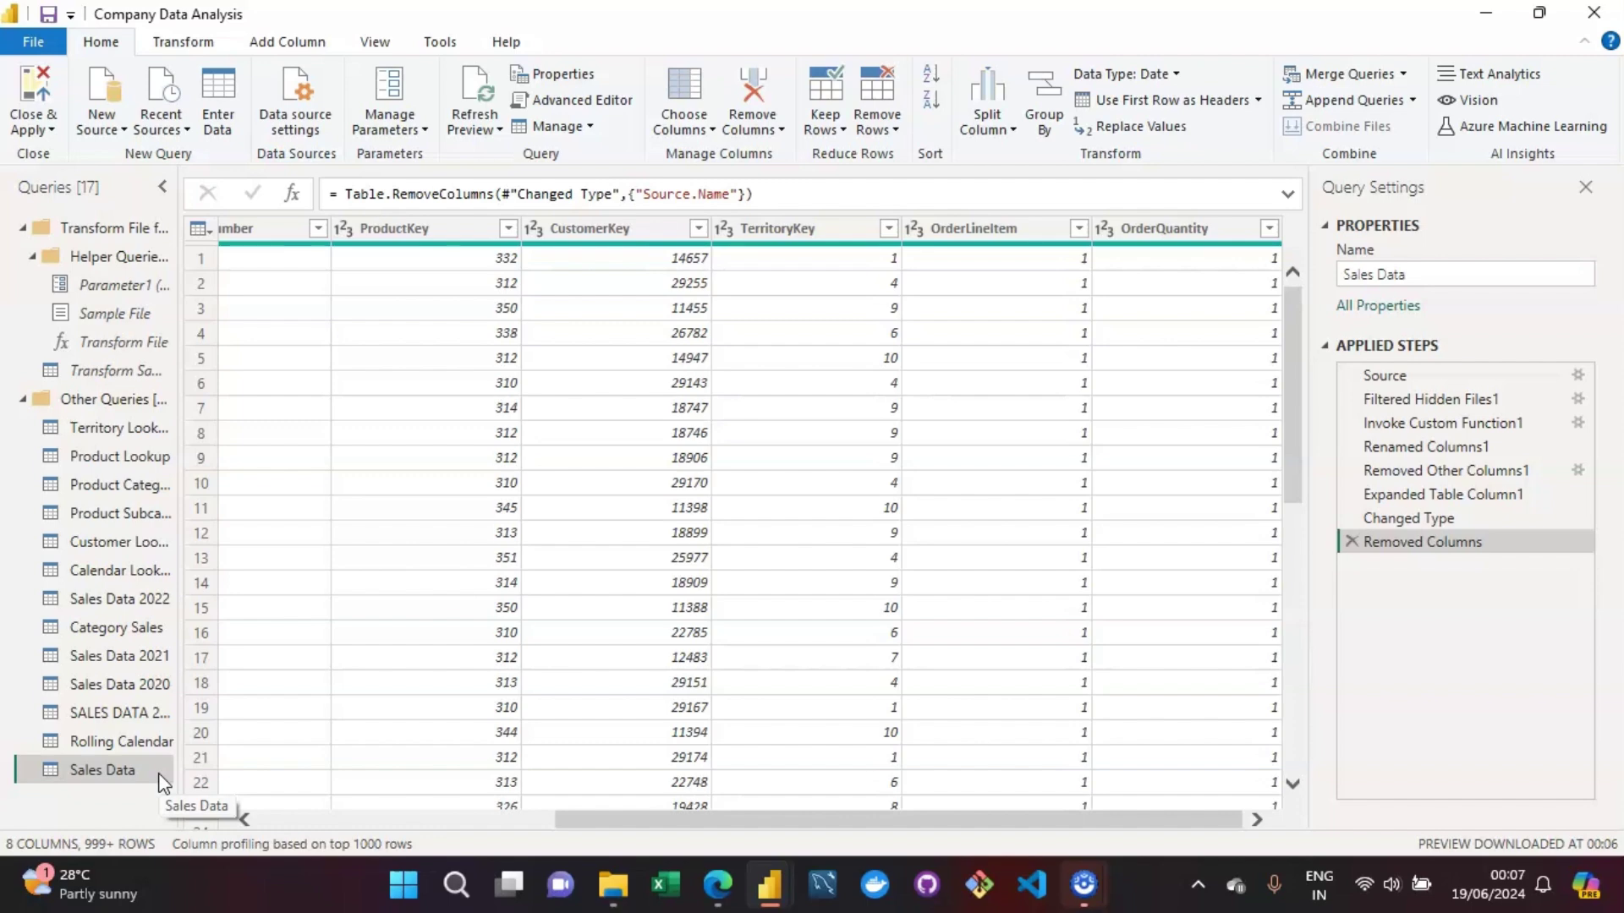
Delete the redundant queries SALES DATA 2020-2022, Sales Data 2020 and Sales Data 2021.
{"action": "right_click", "coordinate": [95, 715]}
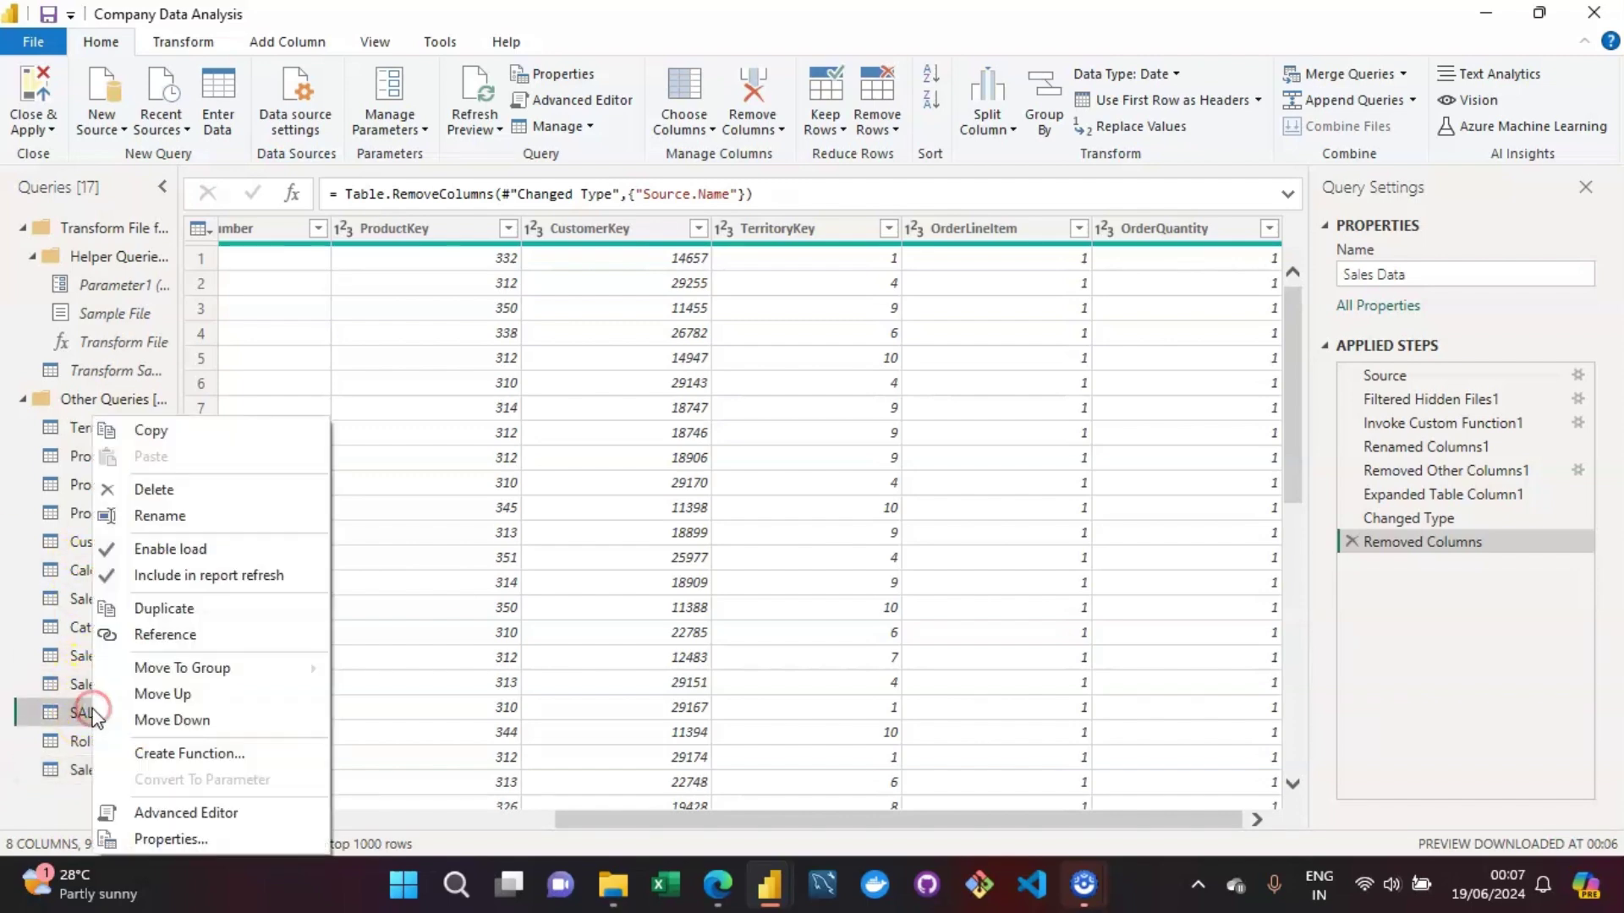
{"action": "left_click", "coordinate": [157, 488]}
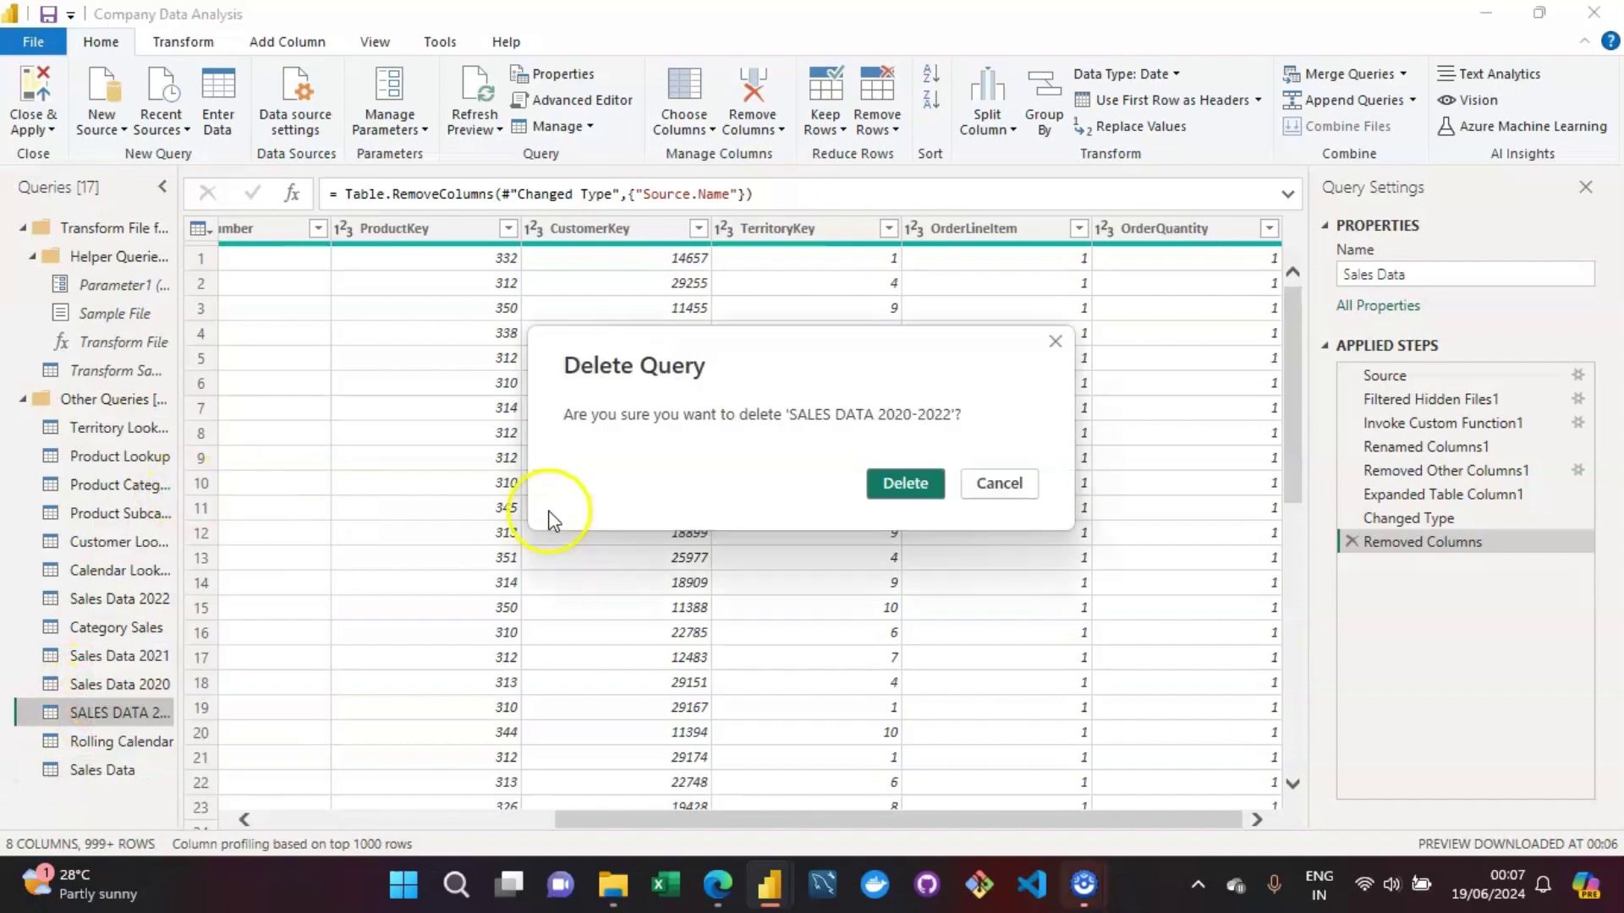
{"action": "left_click", "coordinate": [889, 483]}
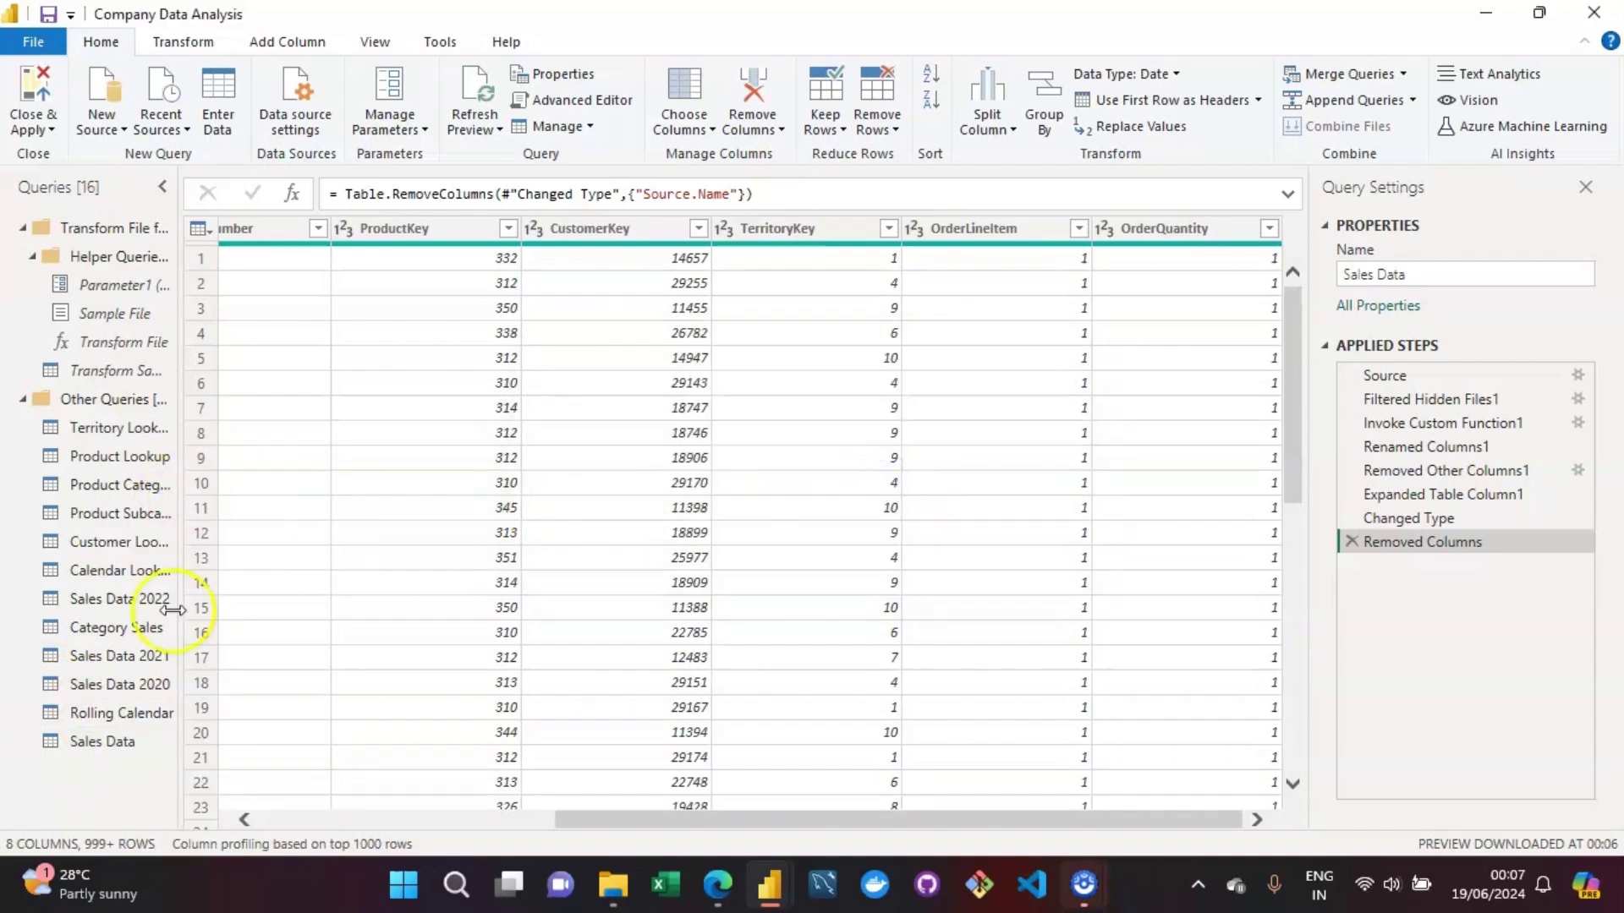
{"action": "right_click", "coordinate": [125, 685]}
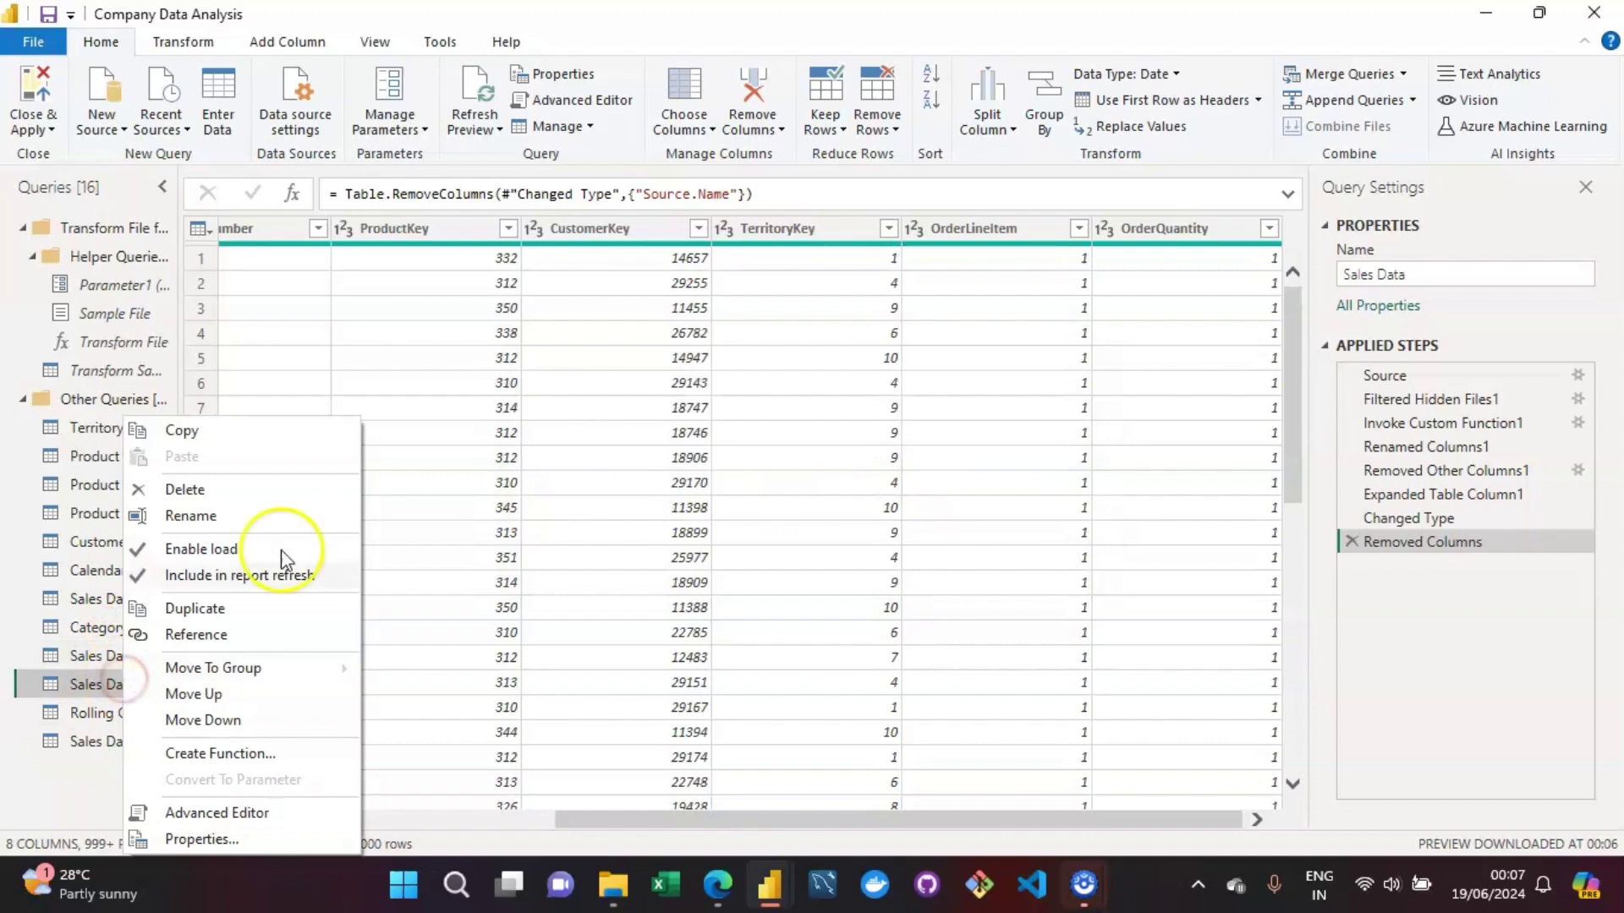
{"action": "left_click", "coordinate": [210, 488]}
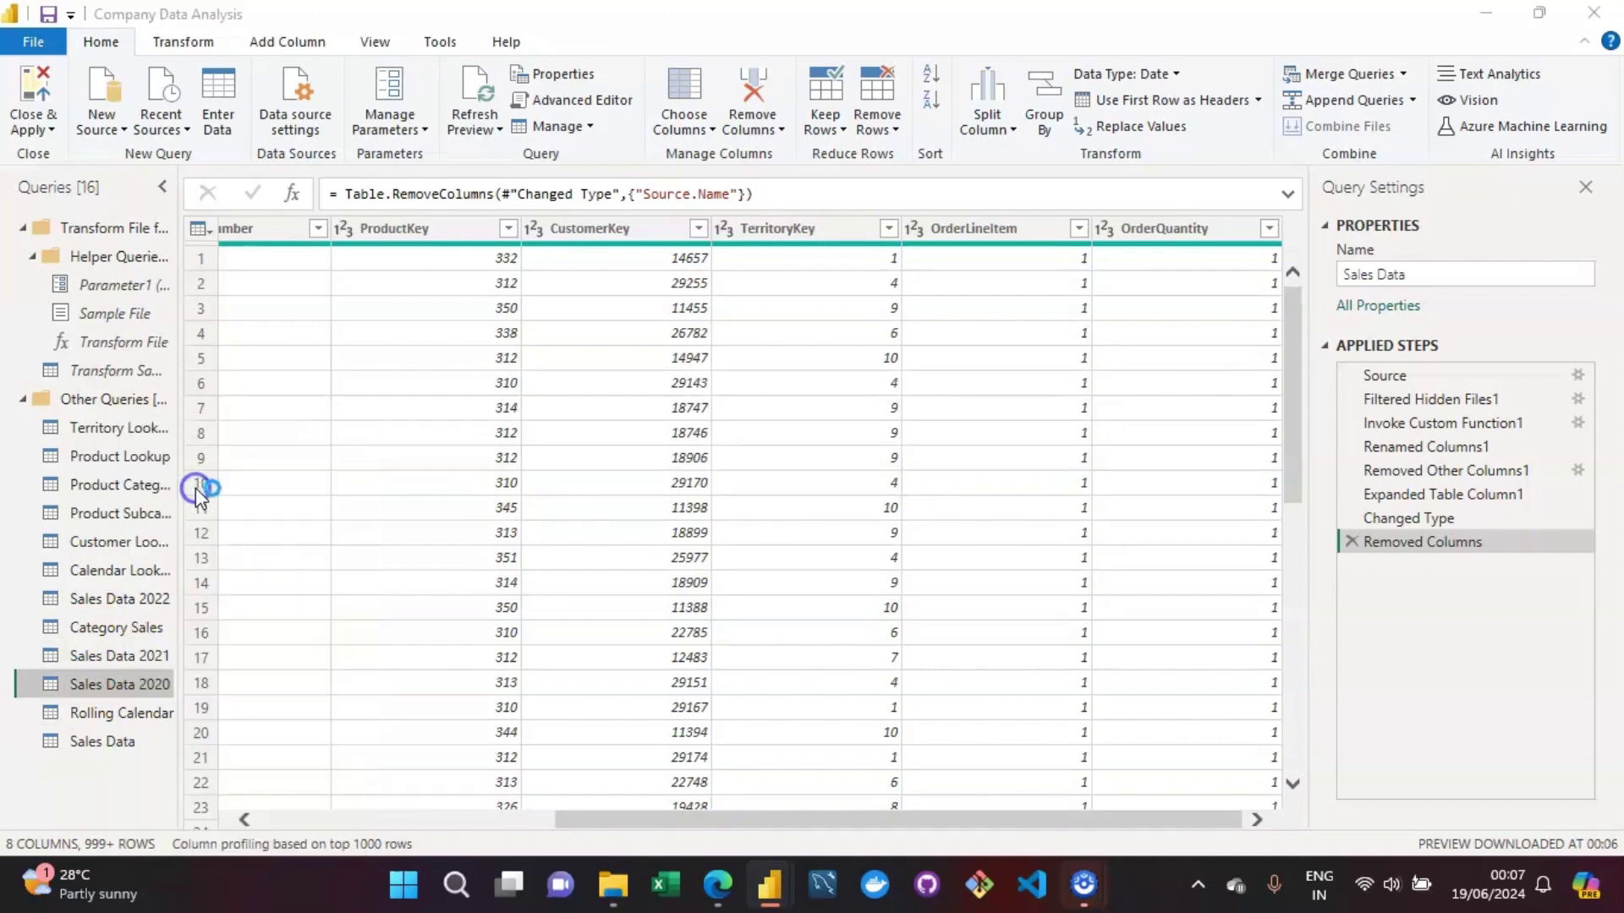
{"action": "left_click", "coordinate": [897, 488]}
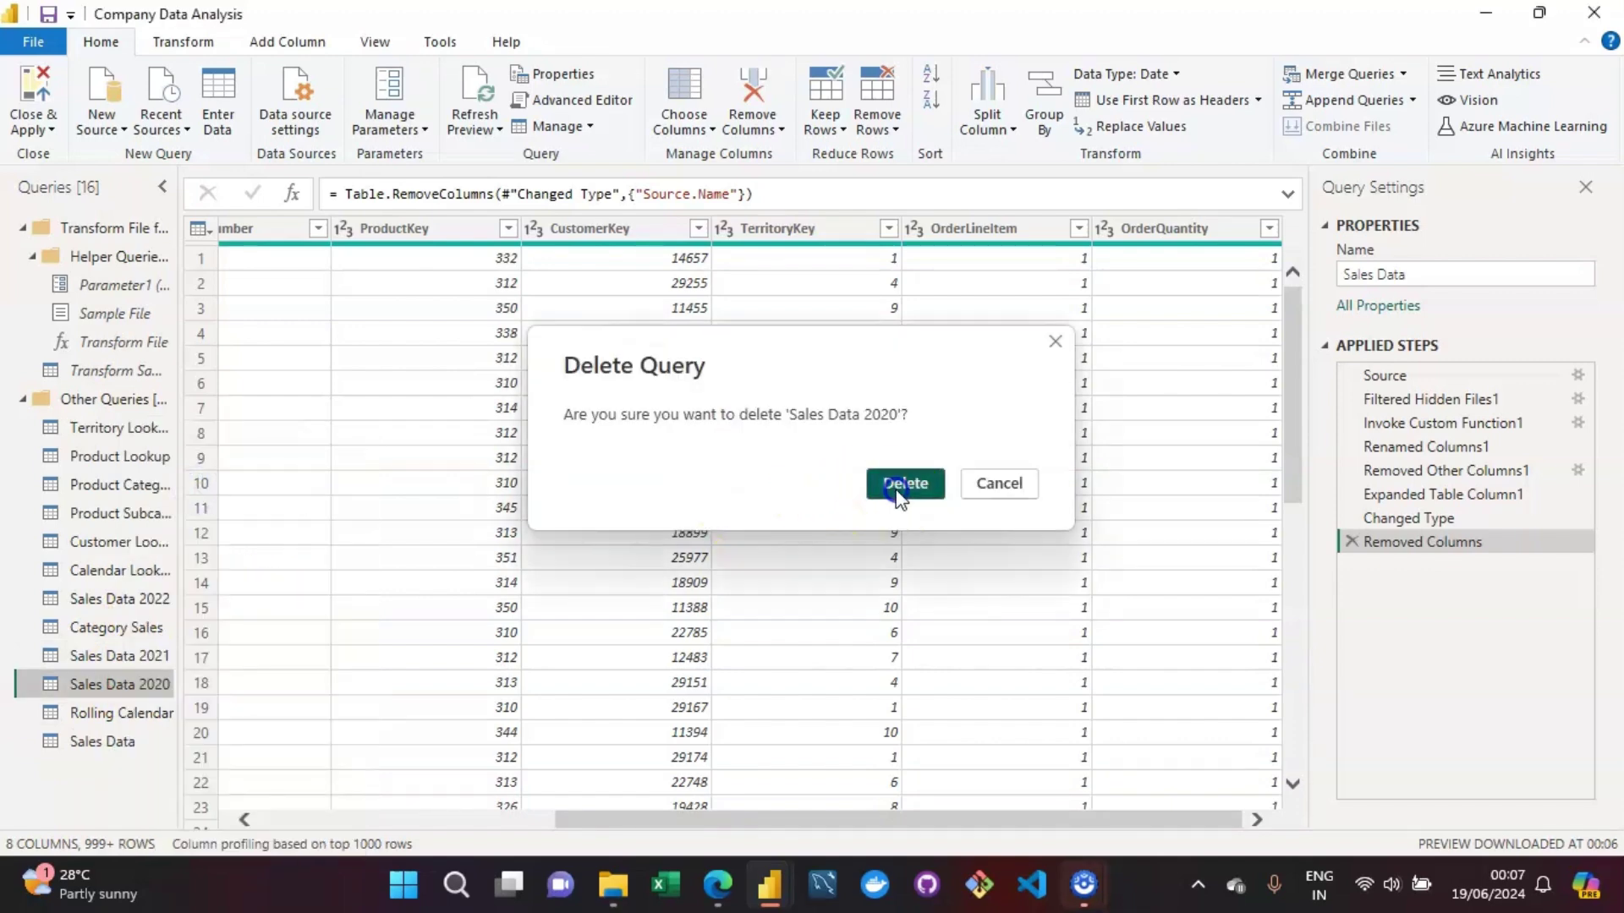
{"action": "right_click", "coordinate": [103, 653]}
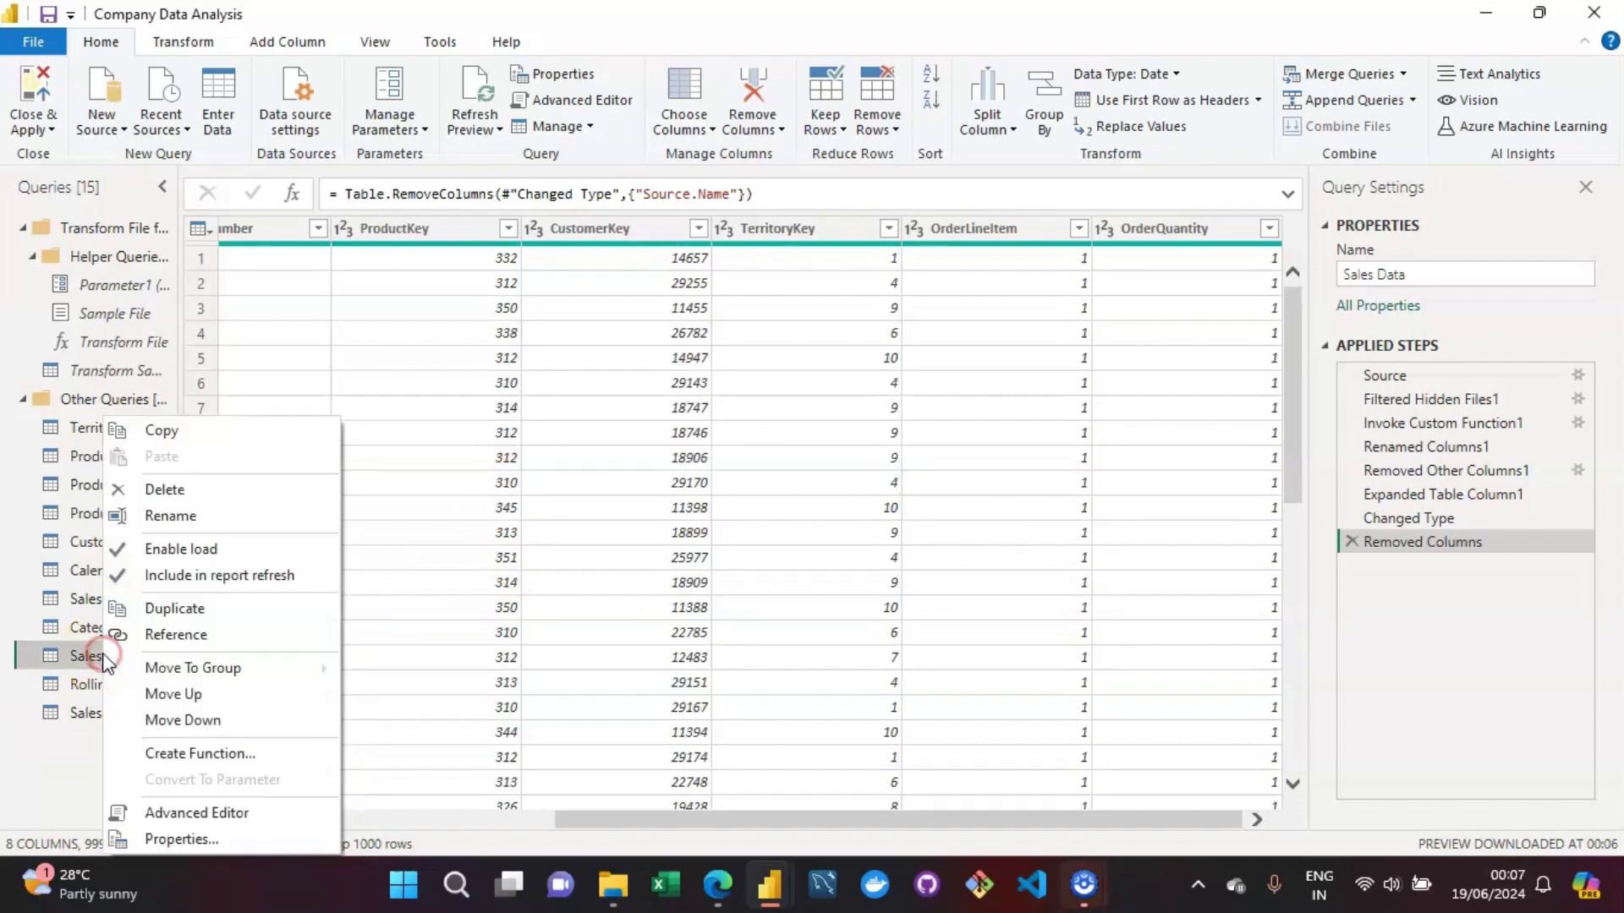
{"action": "left_click", "coordinate": [190, 488]}
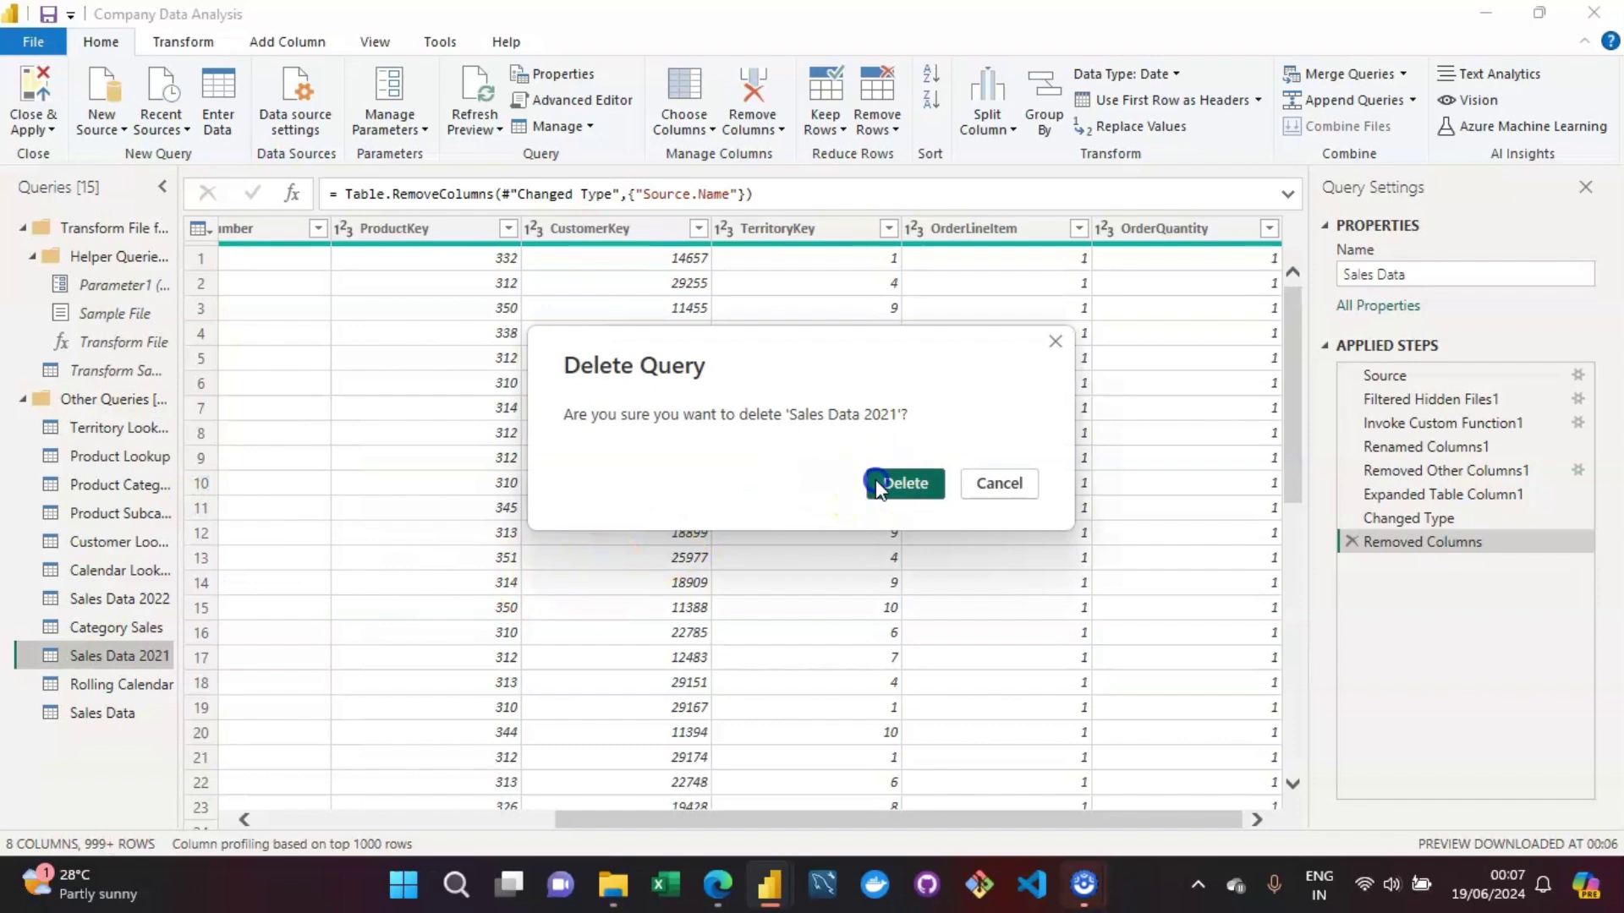
{"action": "left_click", "coordinate": [881, 486]}
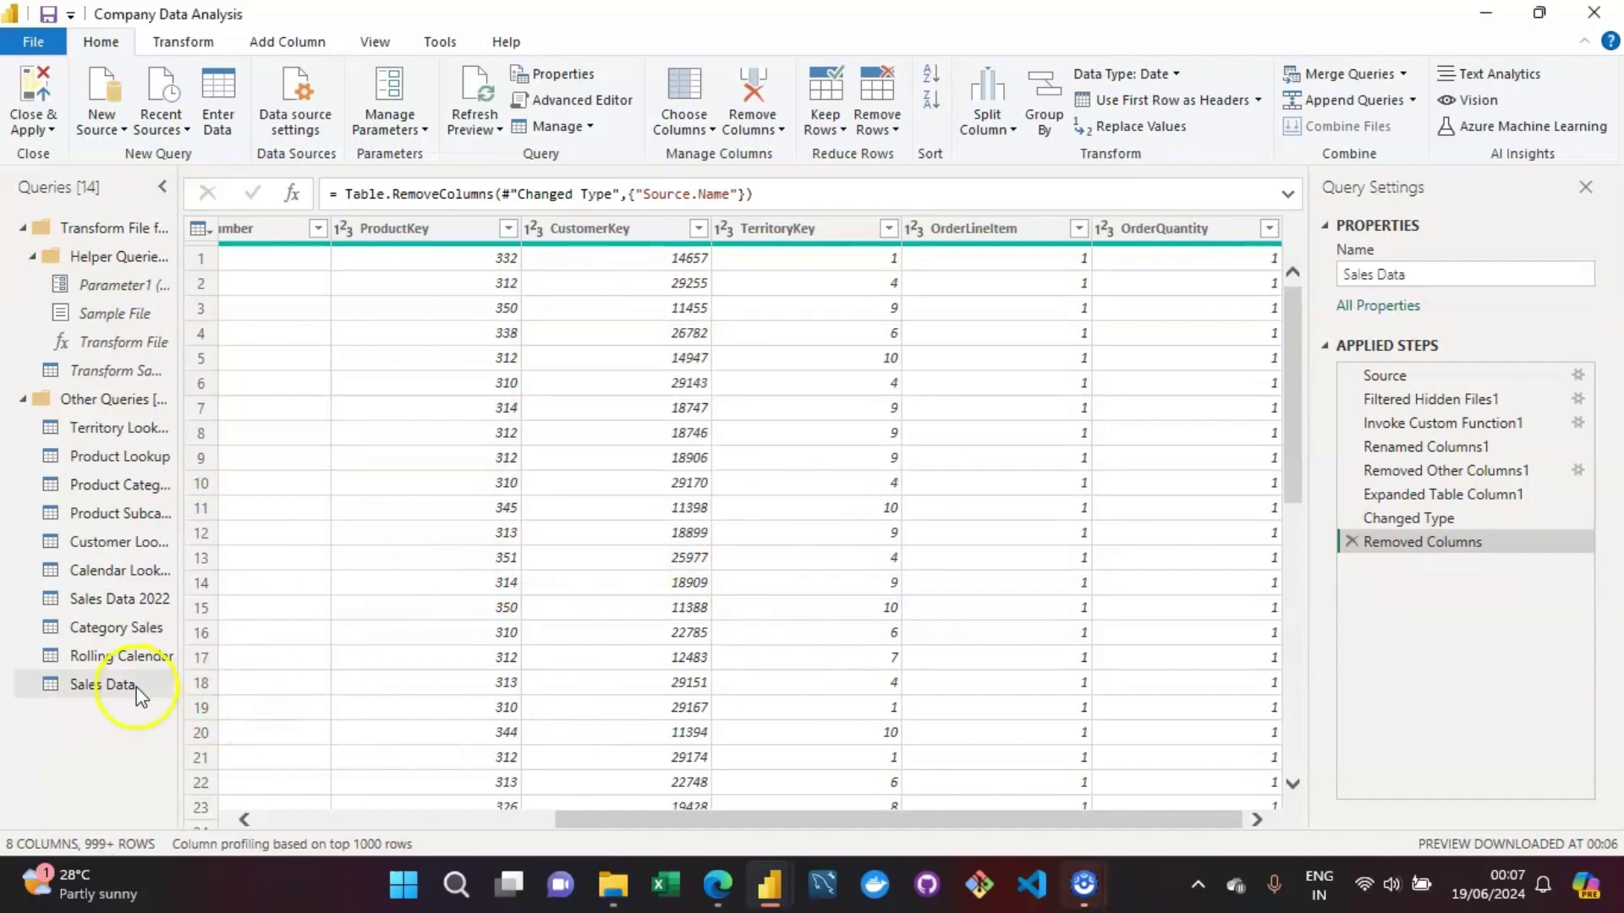
Rename the combined Sales Data query as Sales Data 2020-2022.
{"action": "left_click", "coordinate": [1418, 283]}
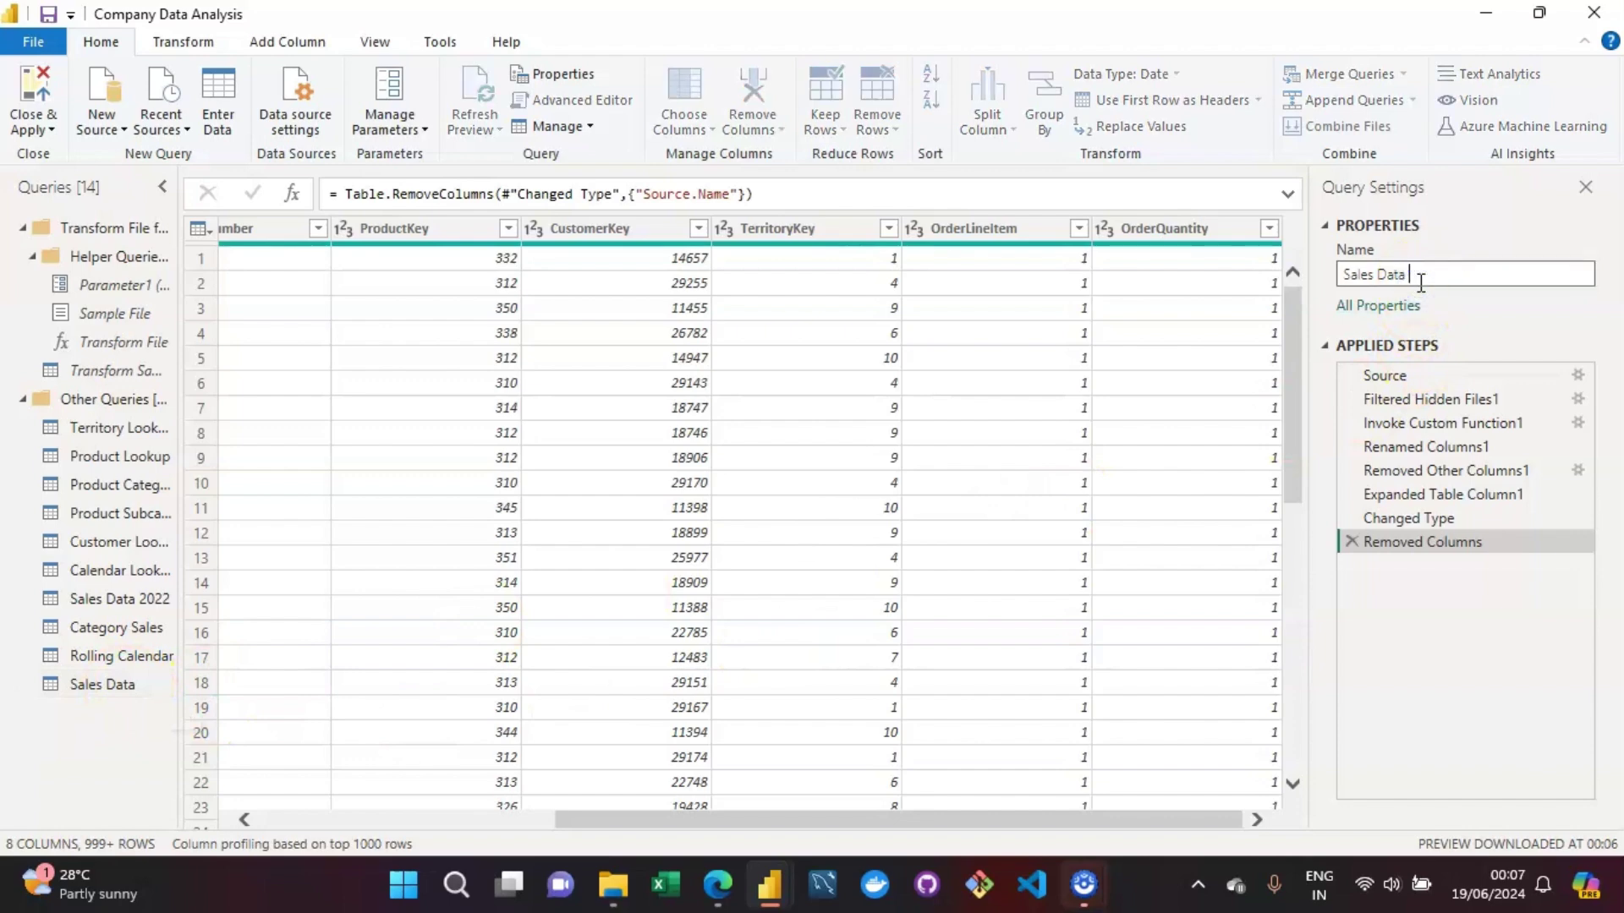
{"action": "type", "text": "2020-2022"}
{"action": "key", "text": "Return"}
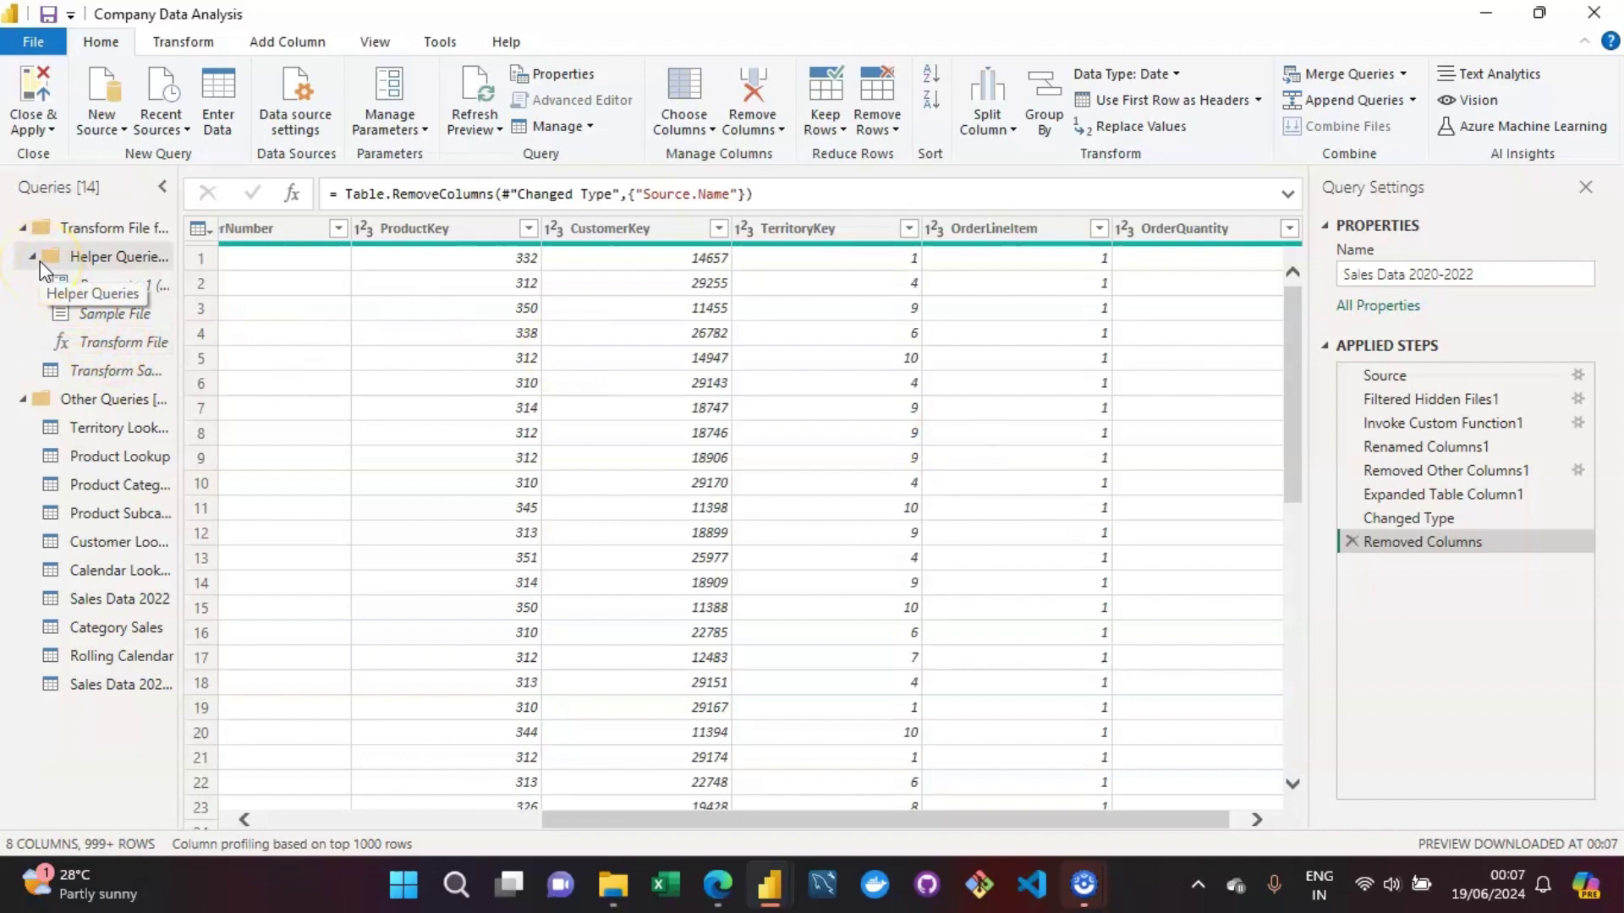
{"action": "left_click", "coordinate": [70, 264]}
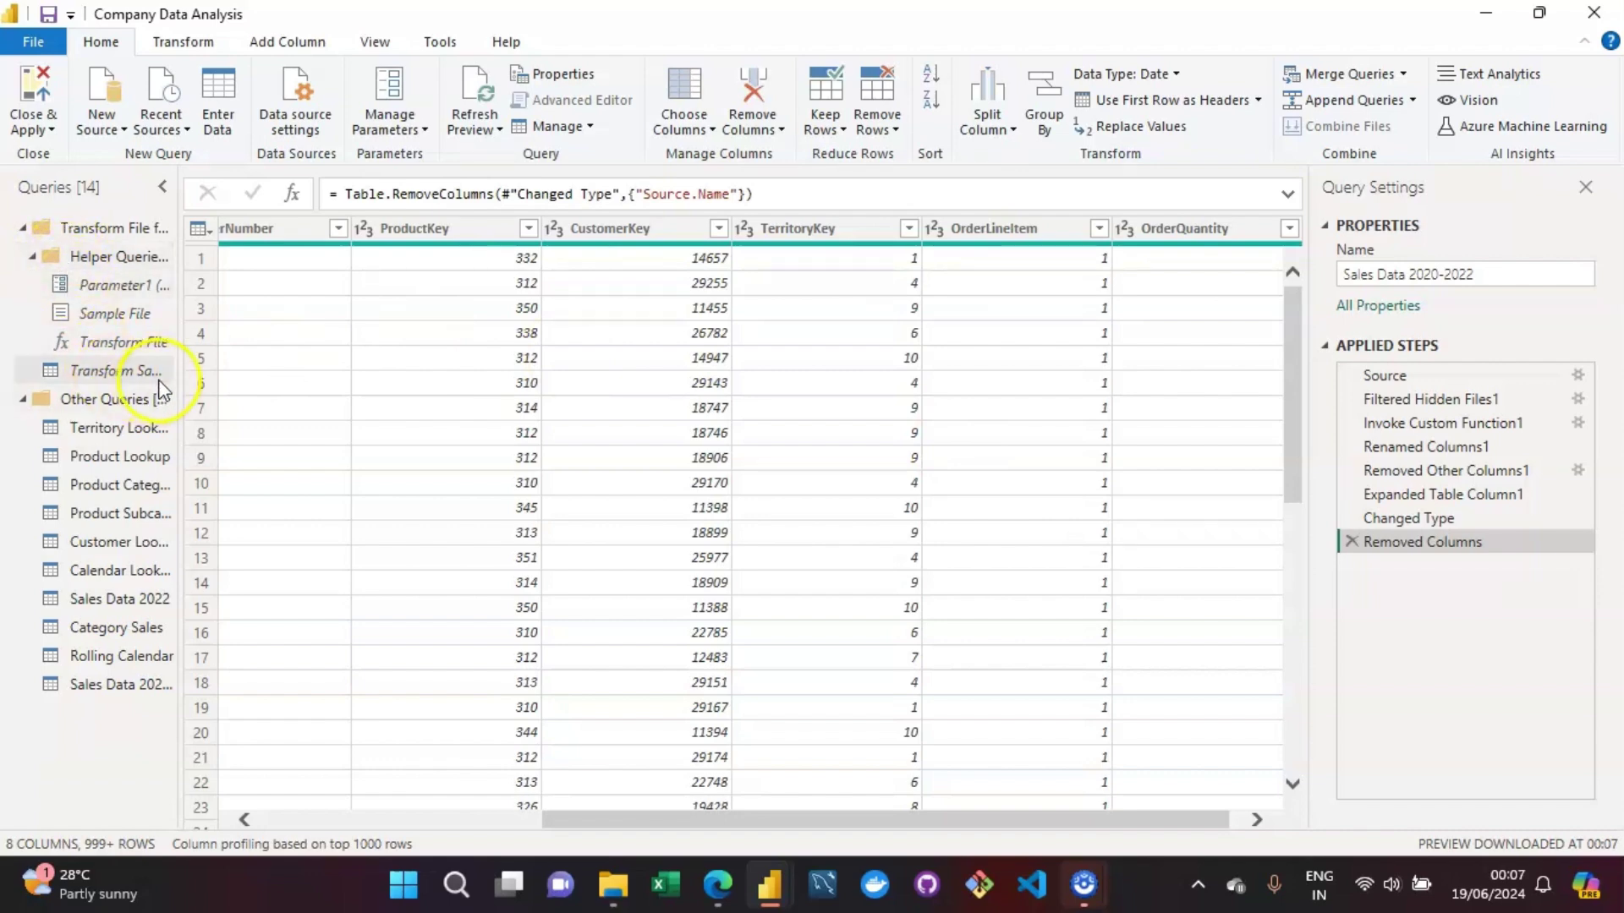
{"action": "left_click", "coordinate": [110, 292]}
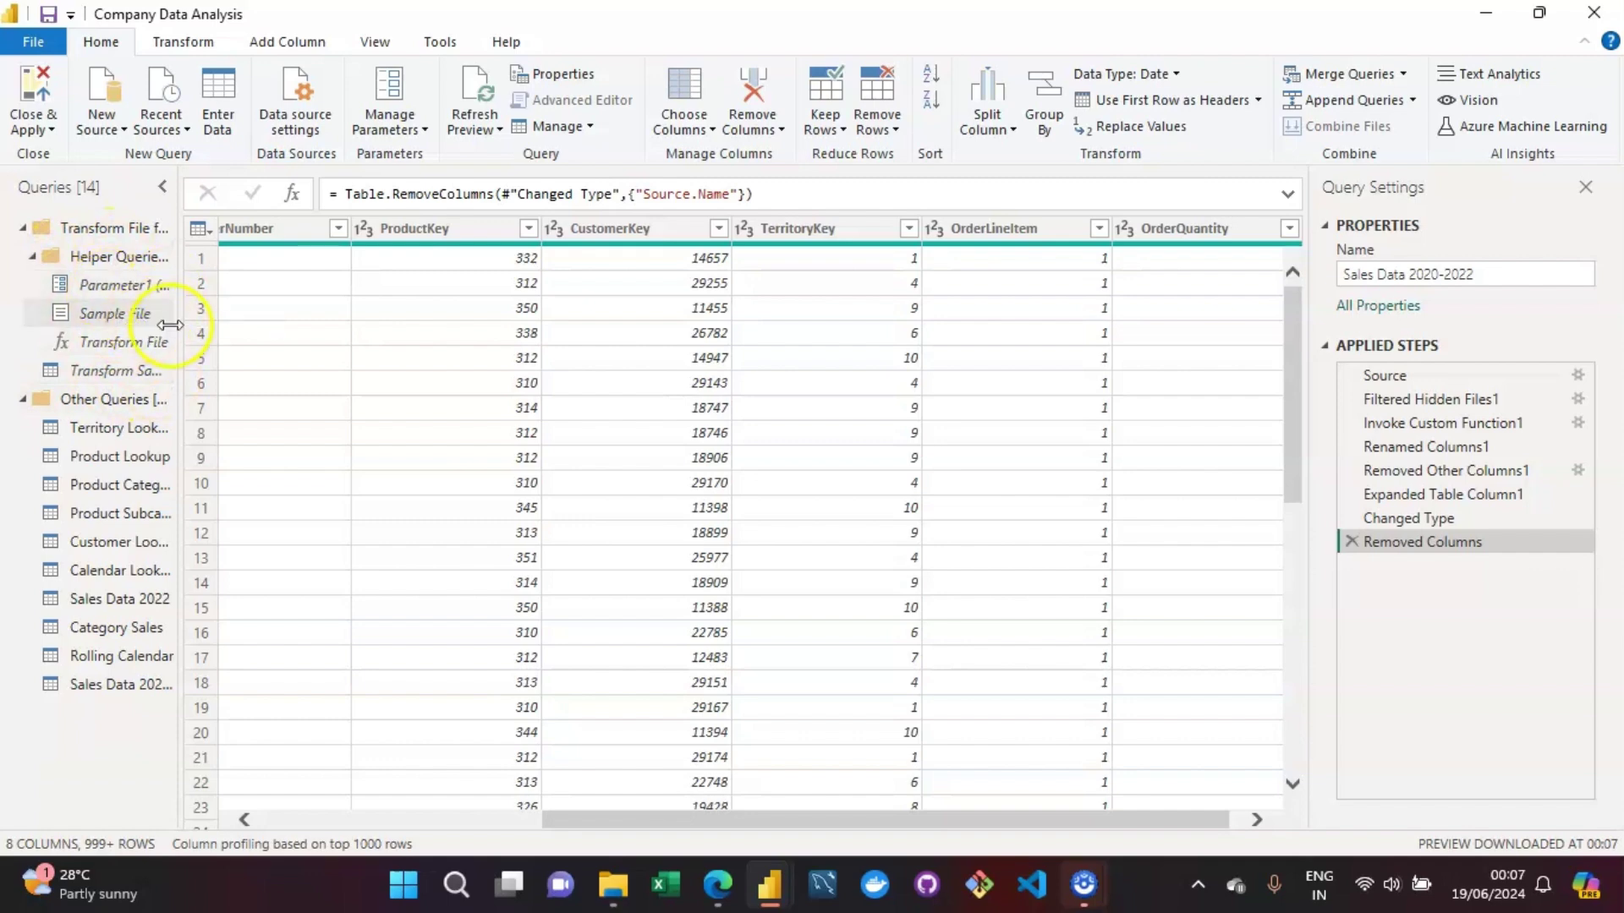
{"action": "left_click", "coordinate": [143, 406]}
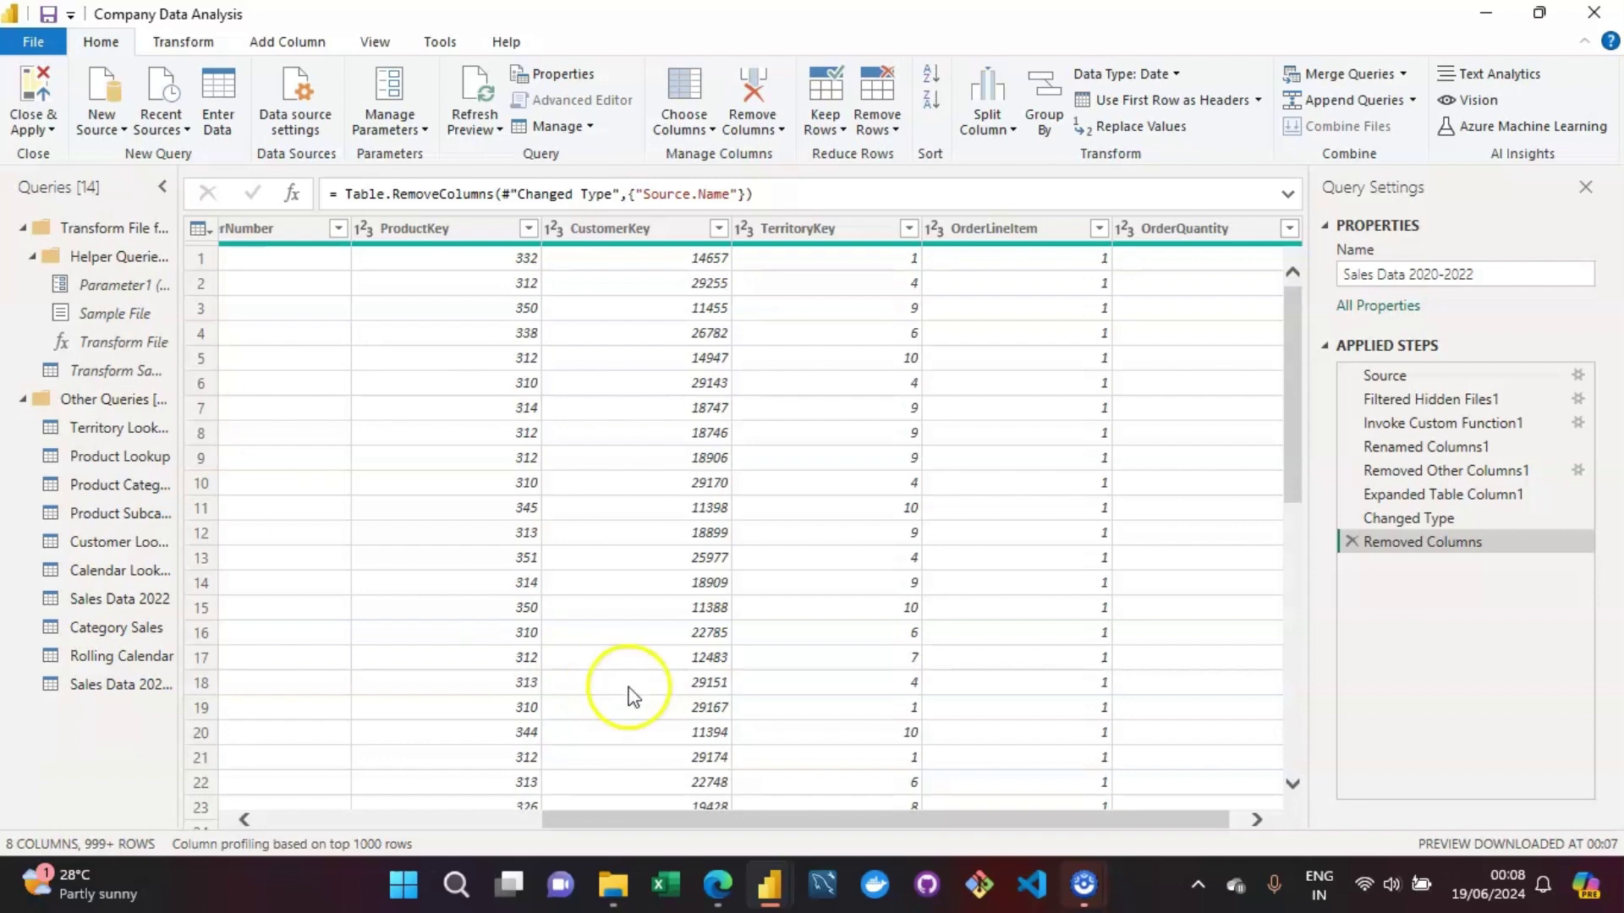
{"action": "left_click_drag", "start_coordinate": [623, 820], "coordinate": [225, 805]}
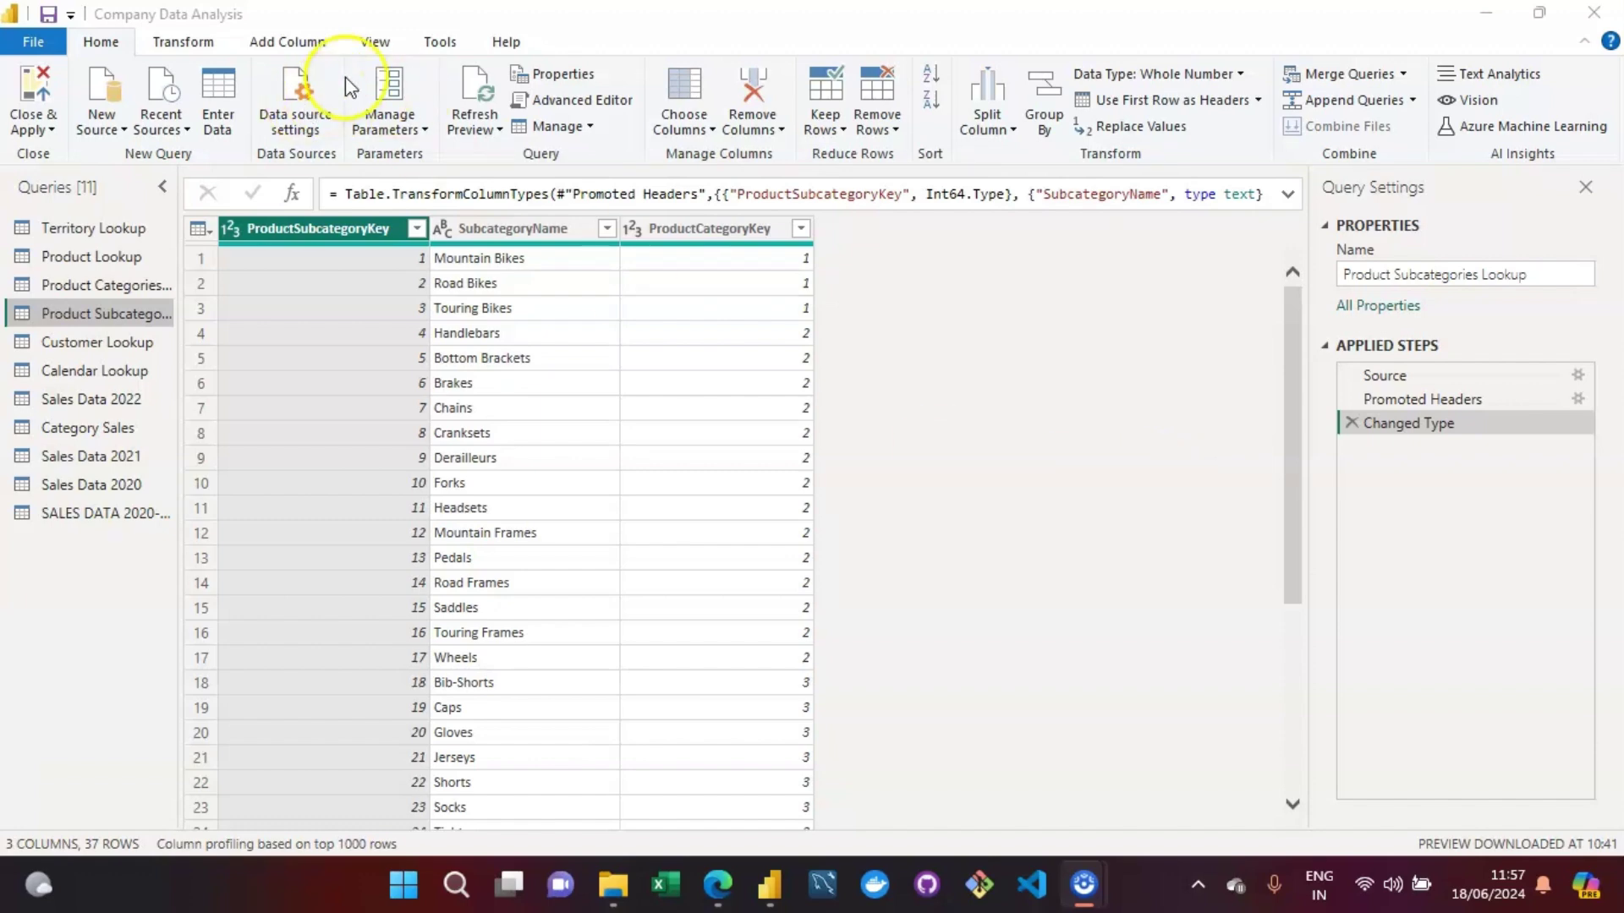
{"action": "left_click", "coordinate": [972, 387]}
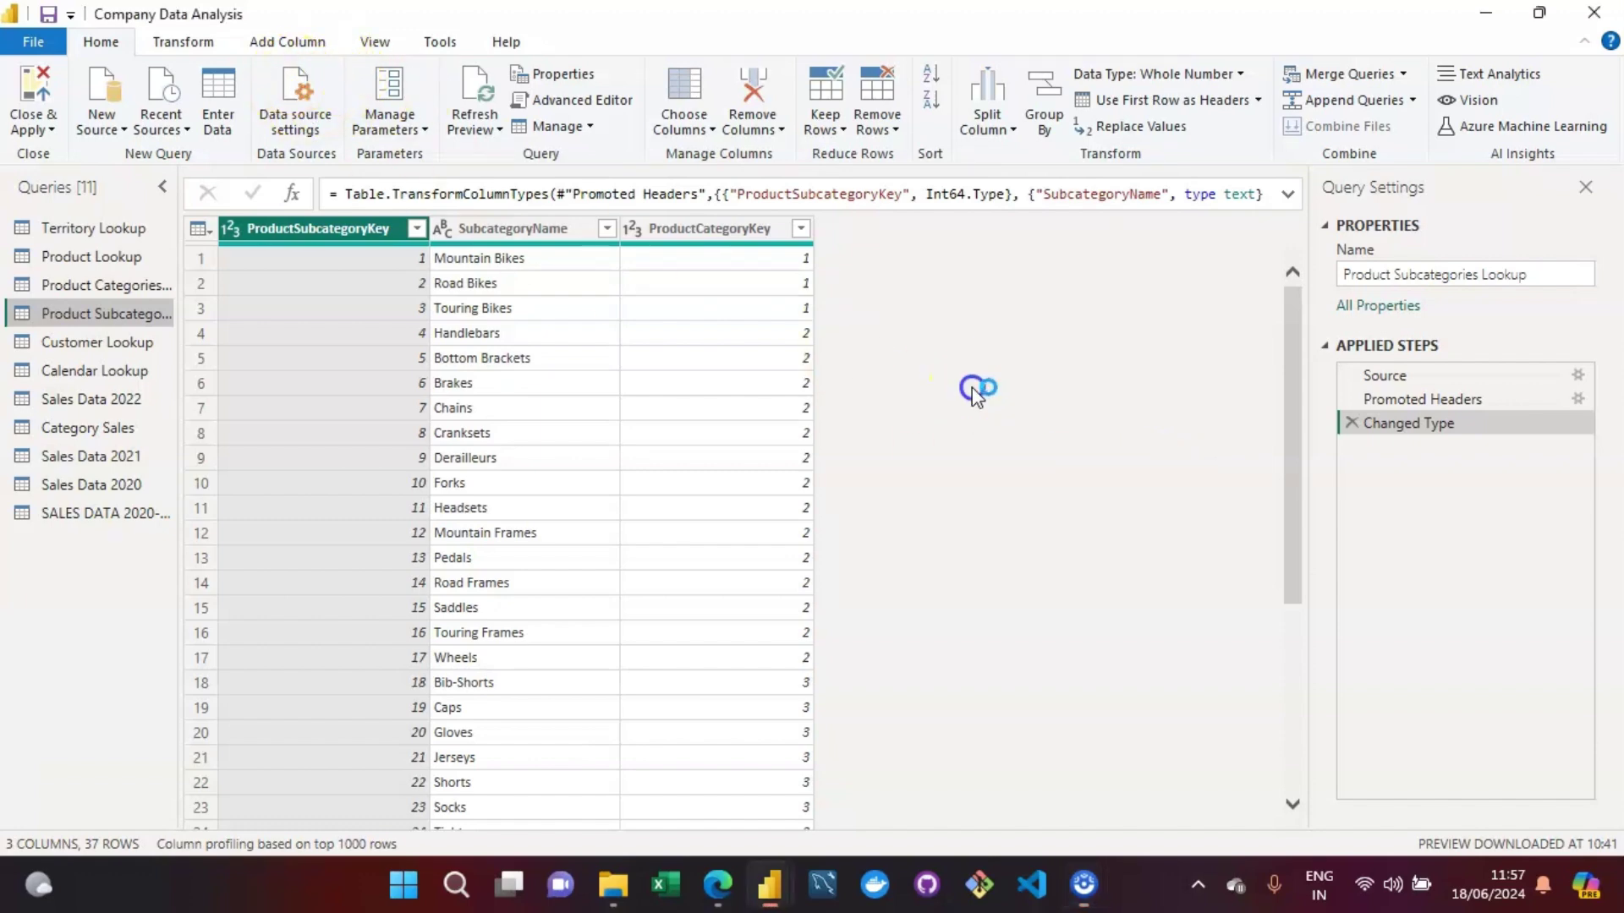
{"action": "left_click", "coordinate": [303, 127]}
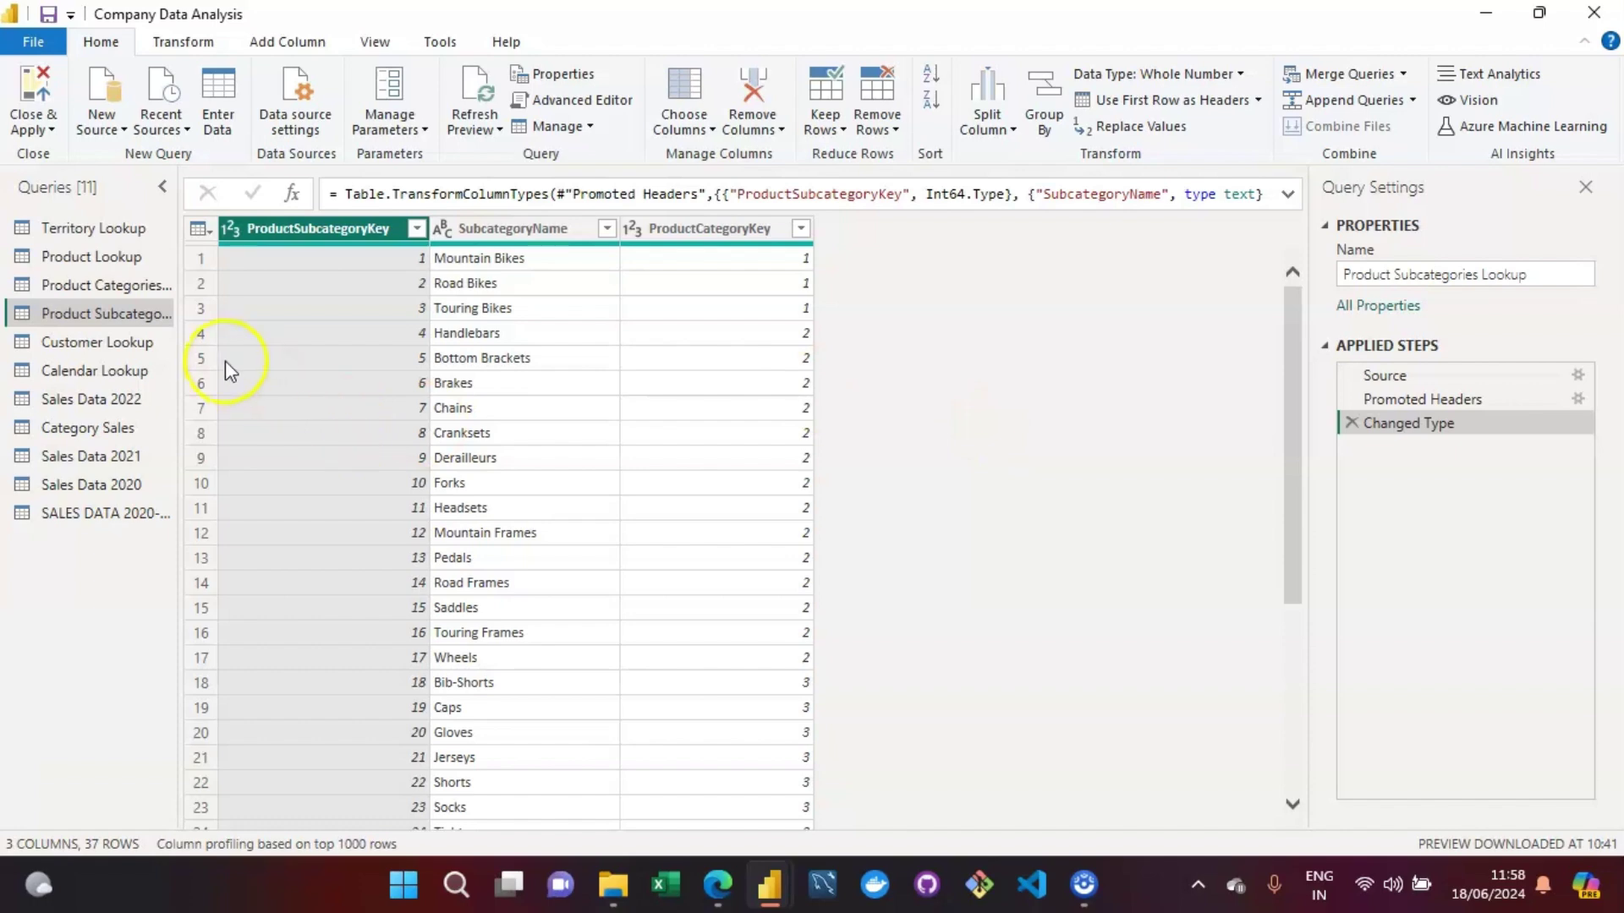
Open the Source step settings of the Product Subcategories Lookup query and read through the CSV file path without changing it.
{"action": "left_click", "coordinate": [156, 315]}
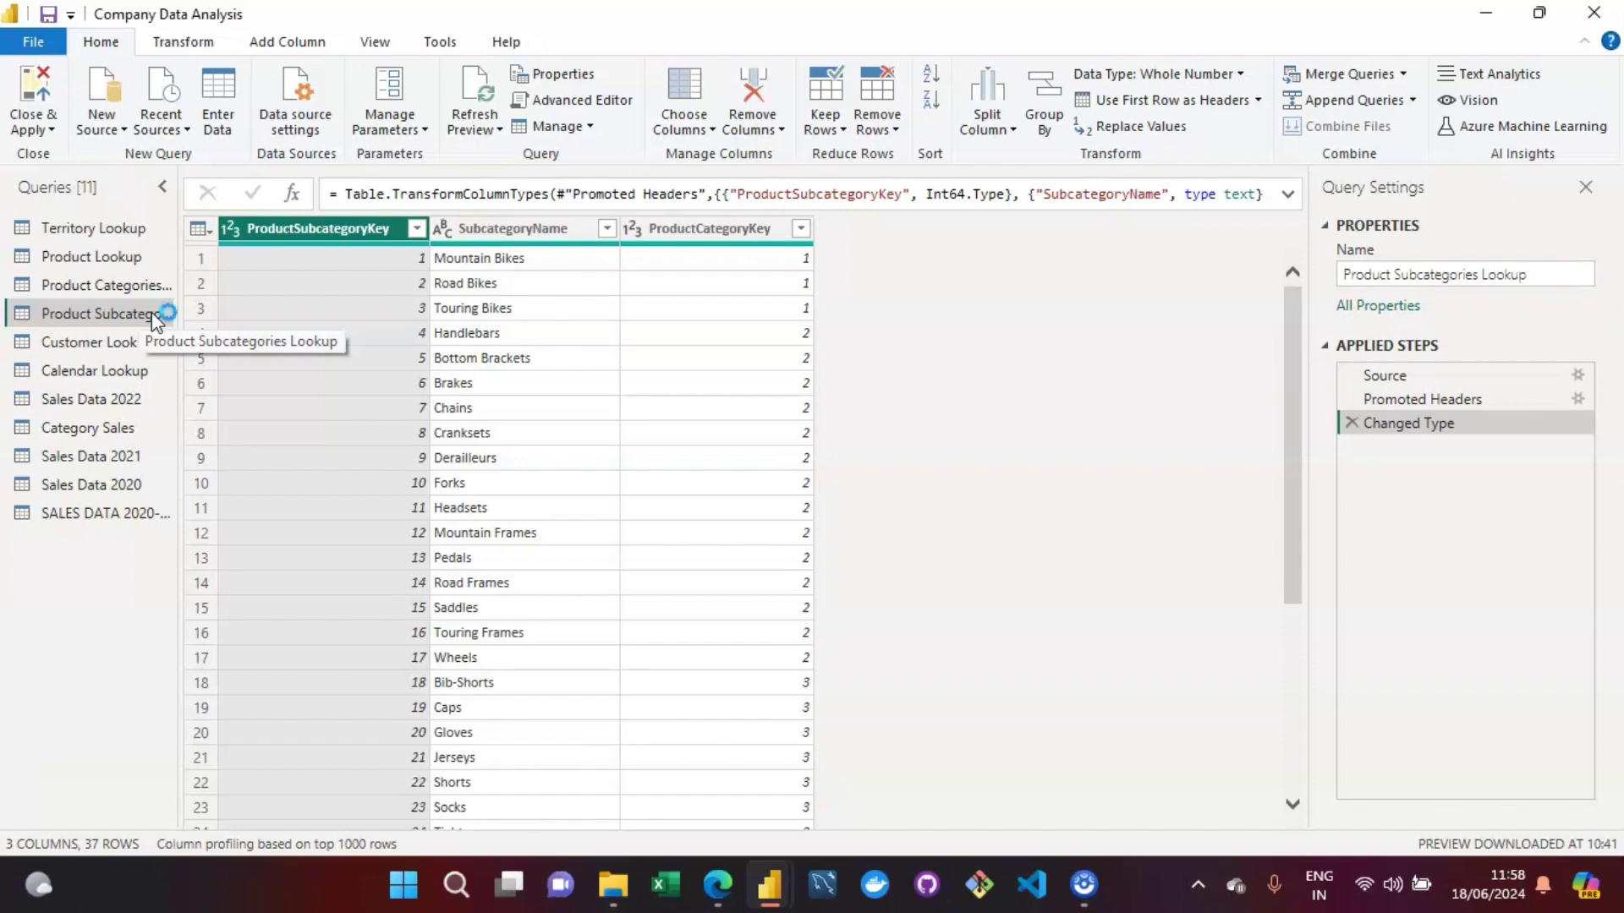
{"action": "left_click", "coordinate": [1389, 375]}
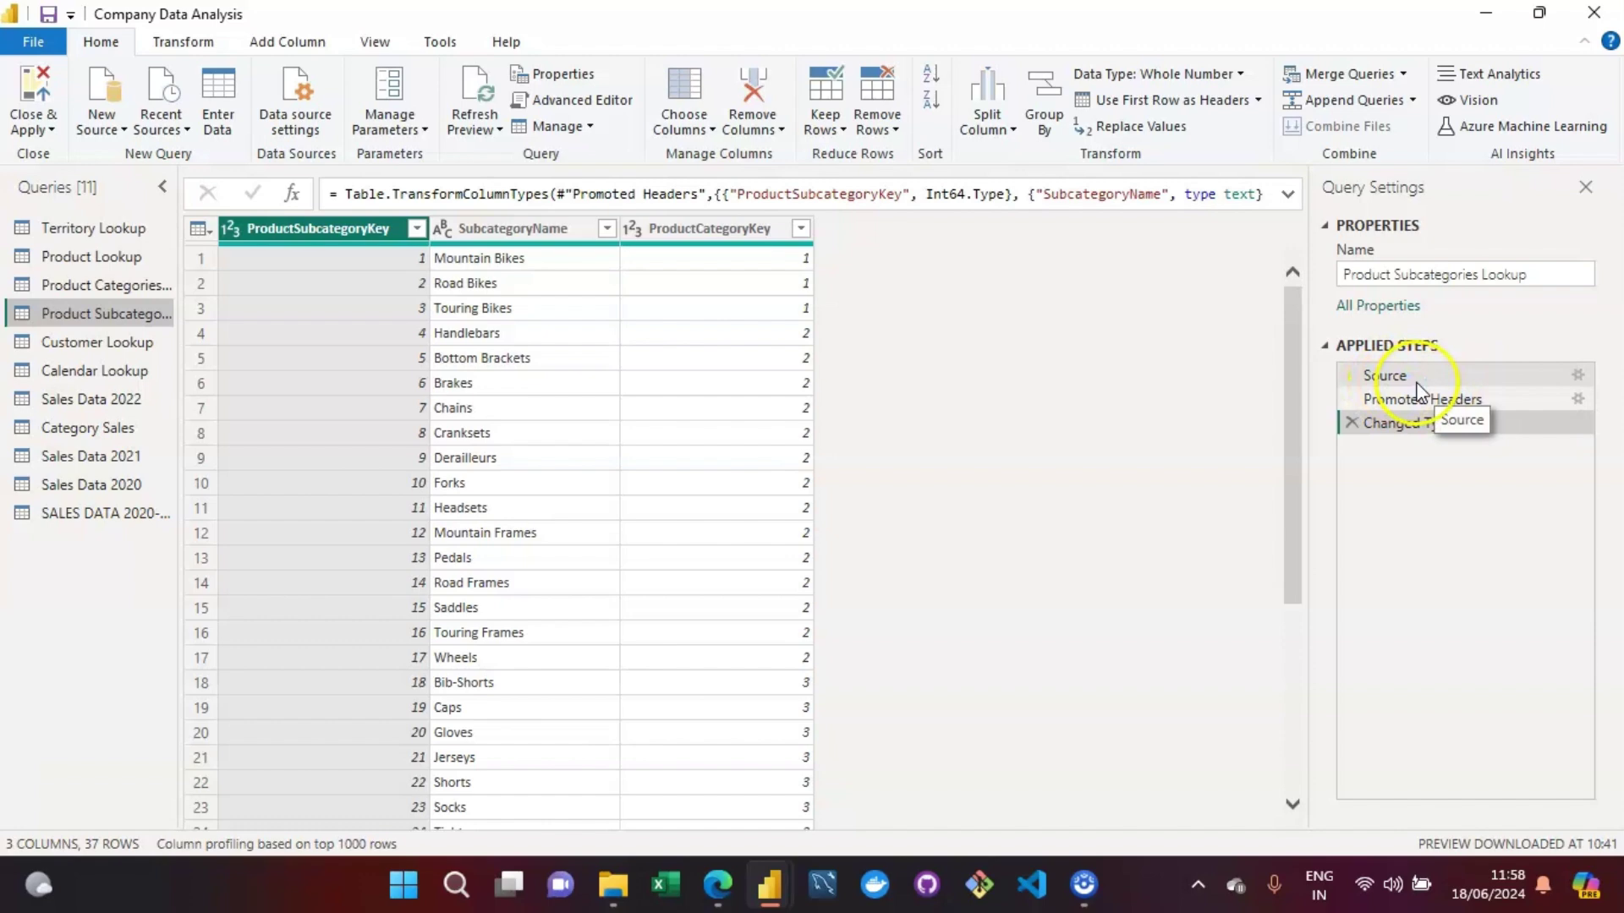
{"action": "left_click", "coordinate": [1580, 375]}
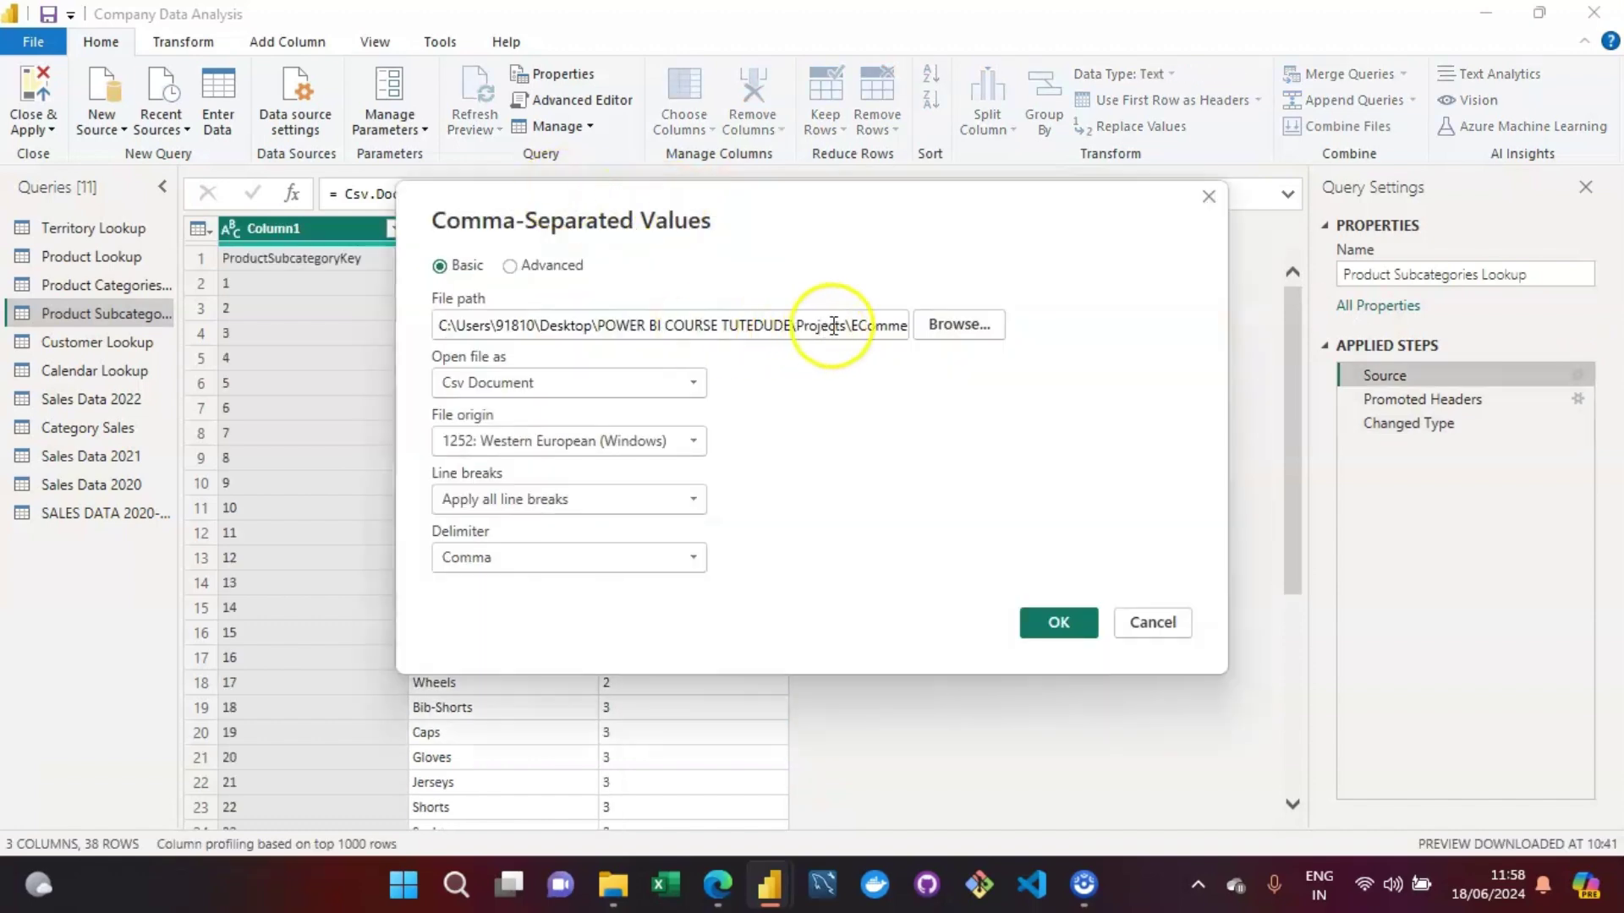
{"action": "left_click", "coordinate": [828, 327]}
{"action": "key", "text": "Right"}
{"action": "key", "text": "Right"}
{"action": "key", "text": "Right"}
{"action": "key", "text": "Right"}
{"action": "key", "text": "Right"}
{"action": "key", "text": "Right"}
{"action": "key", "text": "Right"}
{"action": "key", "text": "Right"}
{"action": "key", "text": "Right"}
{"action": "key", "text": "Right"}
{"action": "key", "text": "Right"}
{"action": "key", "text": "Right"}
{"action": "key", "text": "Right"}
{"action": "key", "text": "Right"}
{"action": "key", "text": "Right"}
{"action": "key", "text": "Right"}
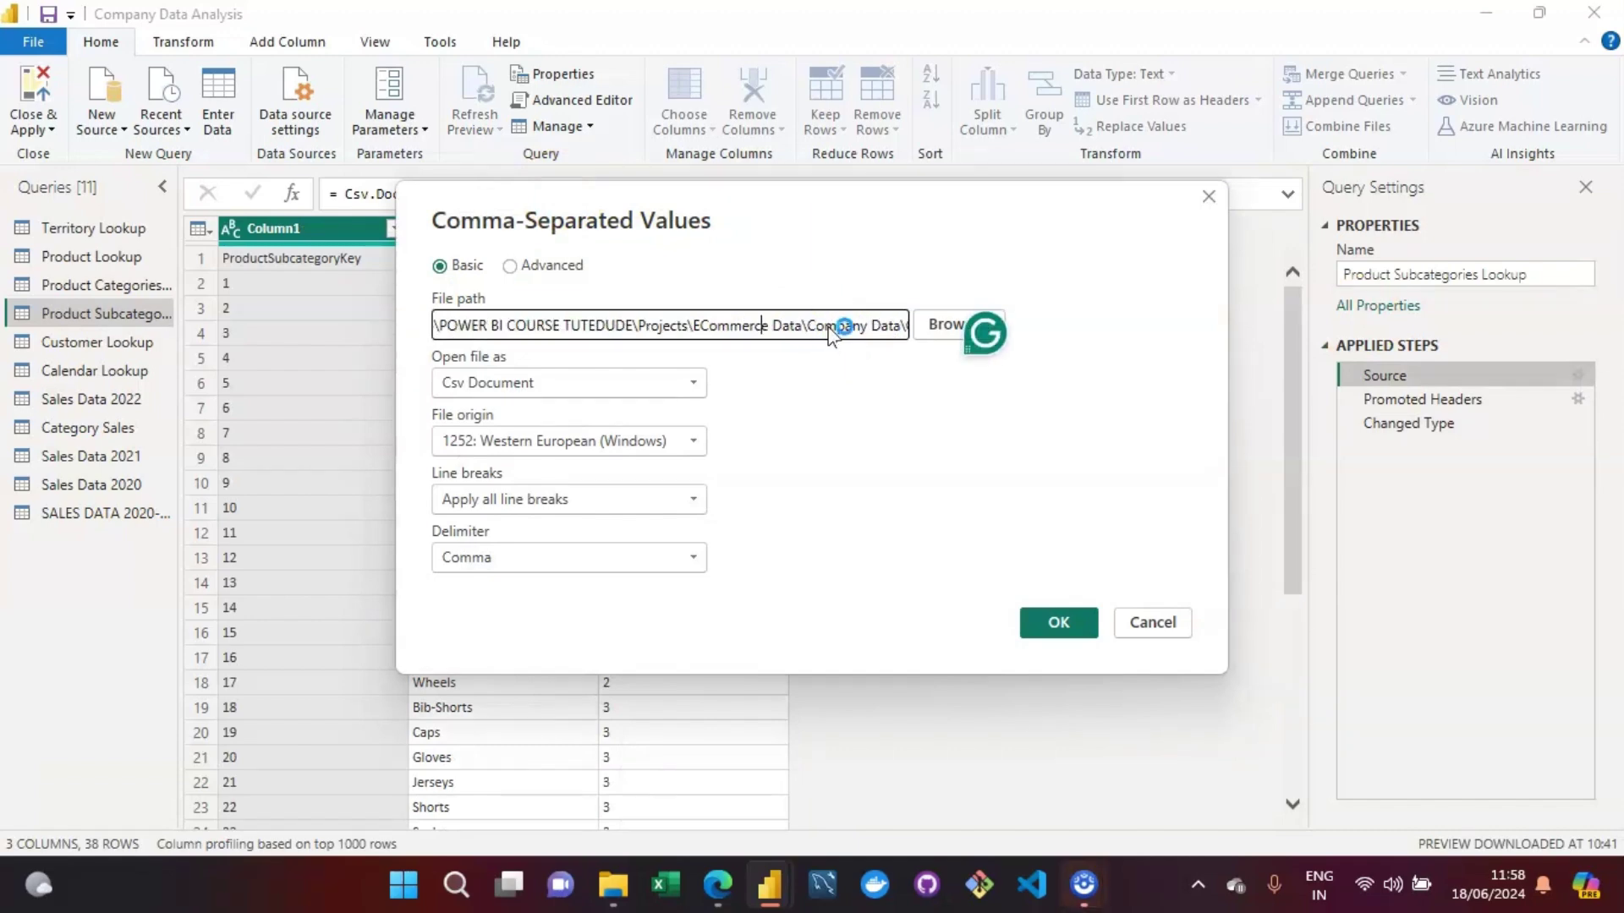
{"action": "key", "text": "Right"}
{"action": "key", "text": "Right"}
{"action": "key", "text": "Right"}
{"action": "key", "text": "Right"}
{"action": "key", "text": "Right"}
{"action": "key", "text": "Right"}
{"action": "key", "text": "Right"}
{"action": "key", "text": "Right"}
{"action": "key", "text": "Right"}
{"action": "key", "text": "Right"}
{"action": "key", "text": "Right"}
{"action": "key", "text": "Right"}
{"action": "key", "text": "Right"}
{"action": "key", "text": "Right"}
{"action": "key", "text": "Right"}
{"action": "key", "text": "Right"}
{"action": "key", "text": "Right"}
{"action": "key", "text": "Right"}
{"action": "key", "text": "Right"}
{"action": "key", "text": "Right"}
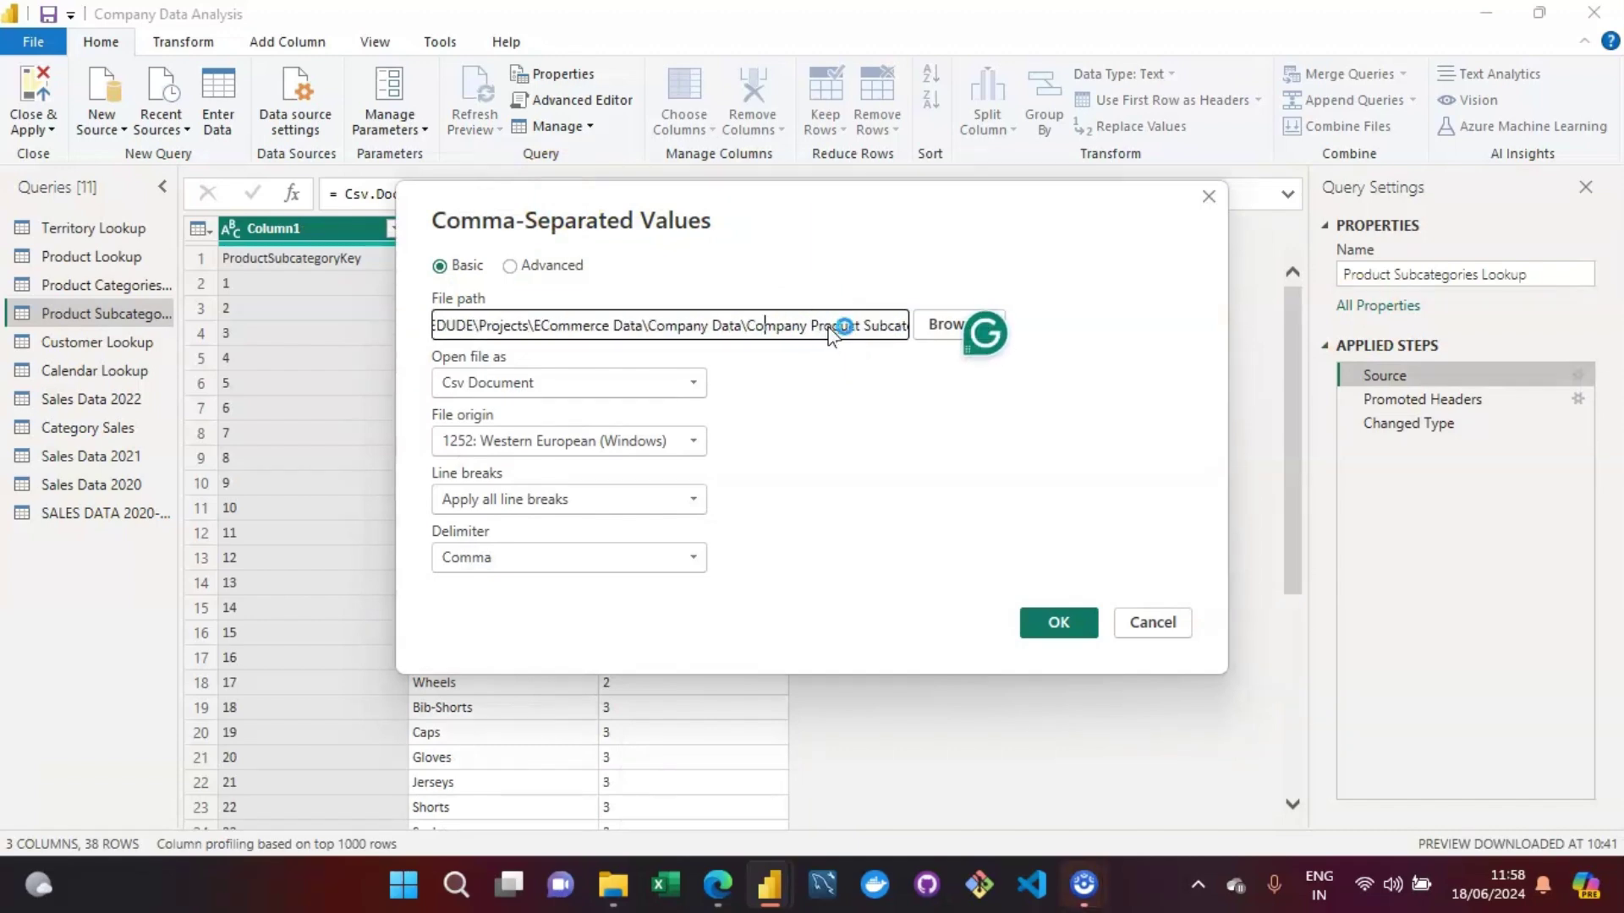
{"action": "left_click", "coordinate": [1152, 622]}
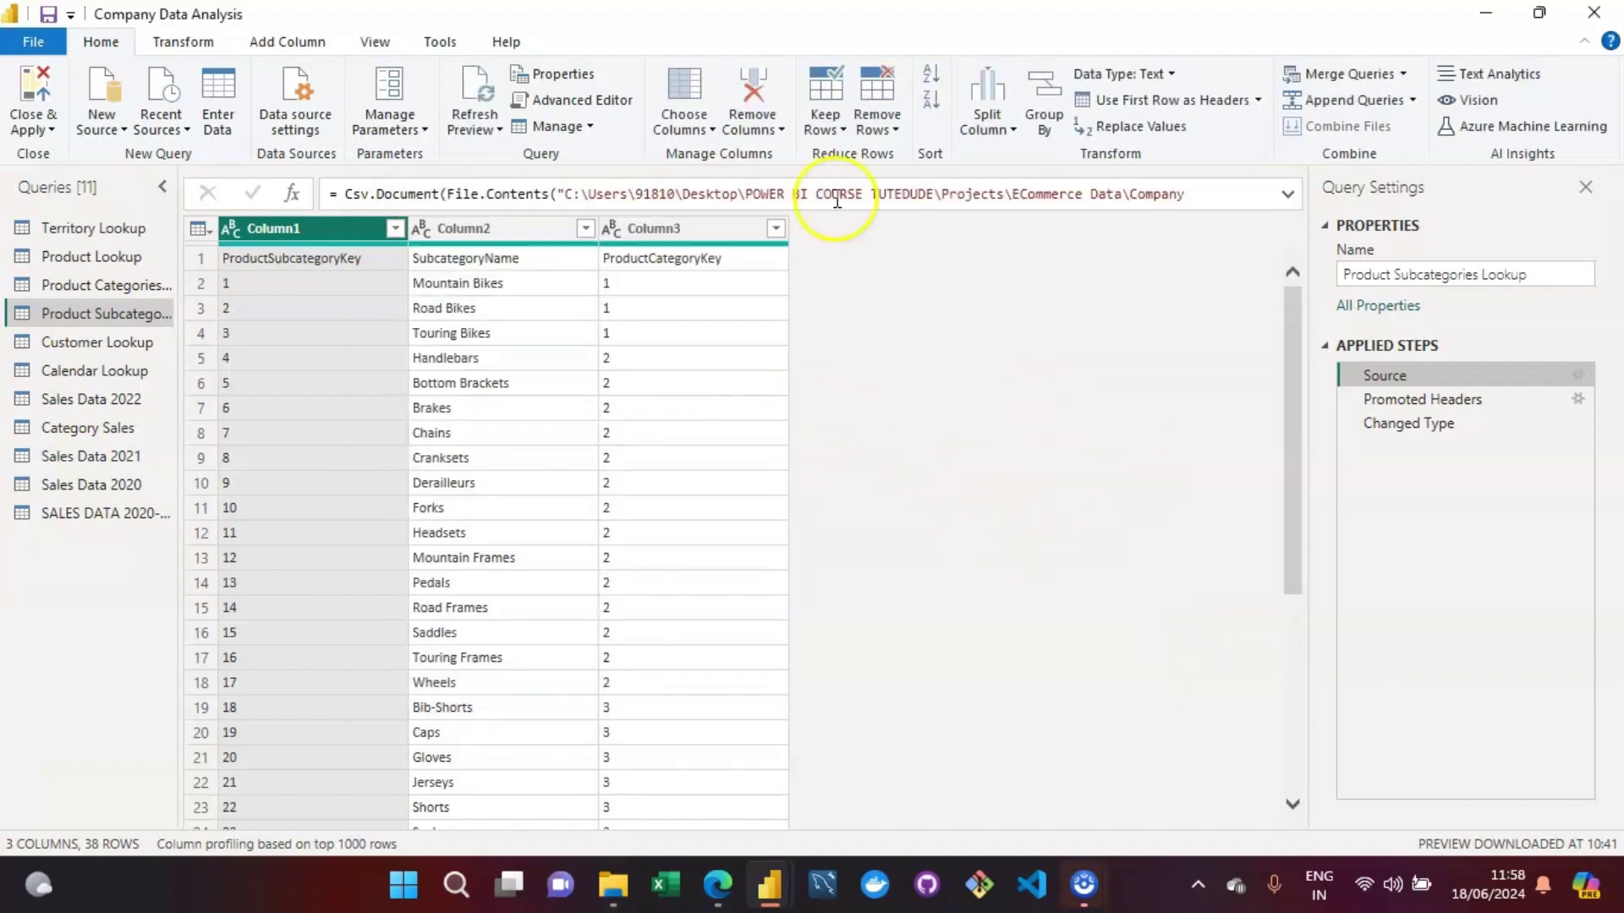
Read through the file path in the Source step's Csv.Document formula without editing it.
{"action": "left_click", "coordinate": [732, 194]}
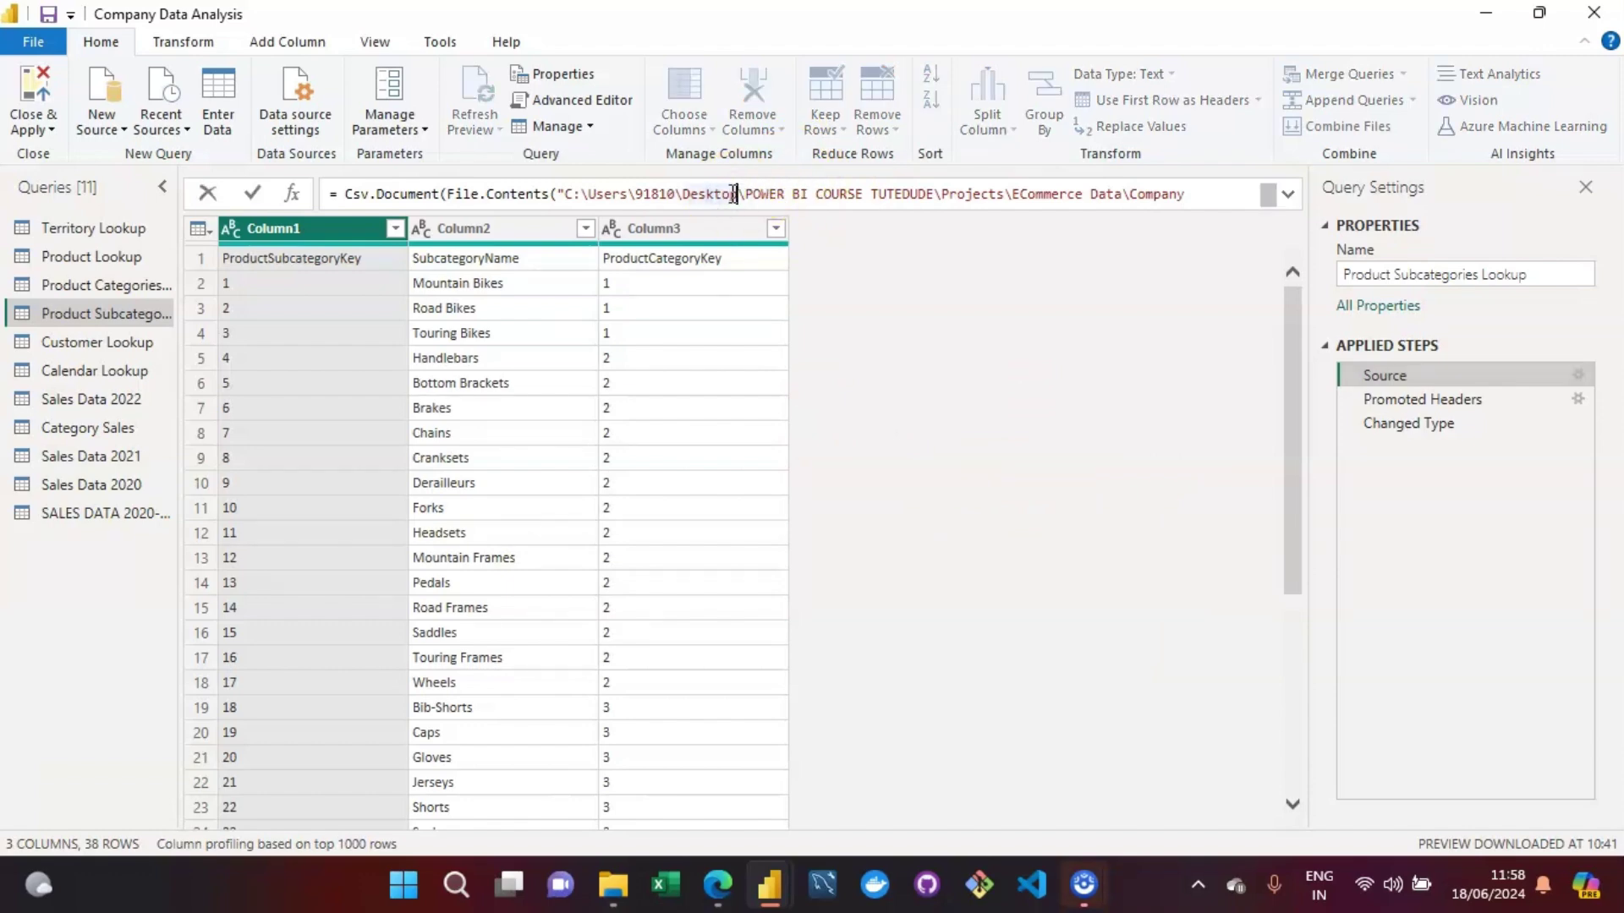
{"action": "key", "text": "Right"}
{"action": "key", "text": "Right"}
{"action": "key", "text": "Right"}
{"action": "key", "text": "Right"}
{"action": "key", "text": "Right"}
{"action": "key", "text": "Right"}
{"action": "key", "text": "Right"}
{"action": "key", "text": "Right"}
{"action": "key", "text": "Right"}
{"action": "key", "text": "Right"}
{"action": "key", "text": "Right"}
{"action": "key", "text": "Right"}
{"action": "key", "text": "Right"}
{"action": "key", "text": "Right"}
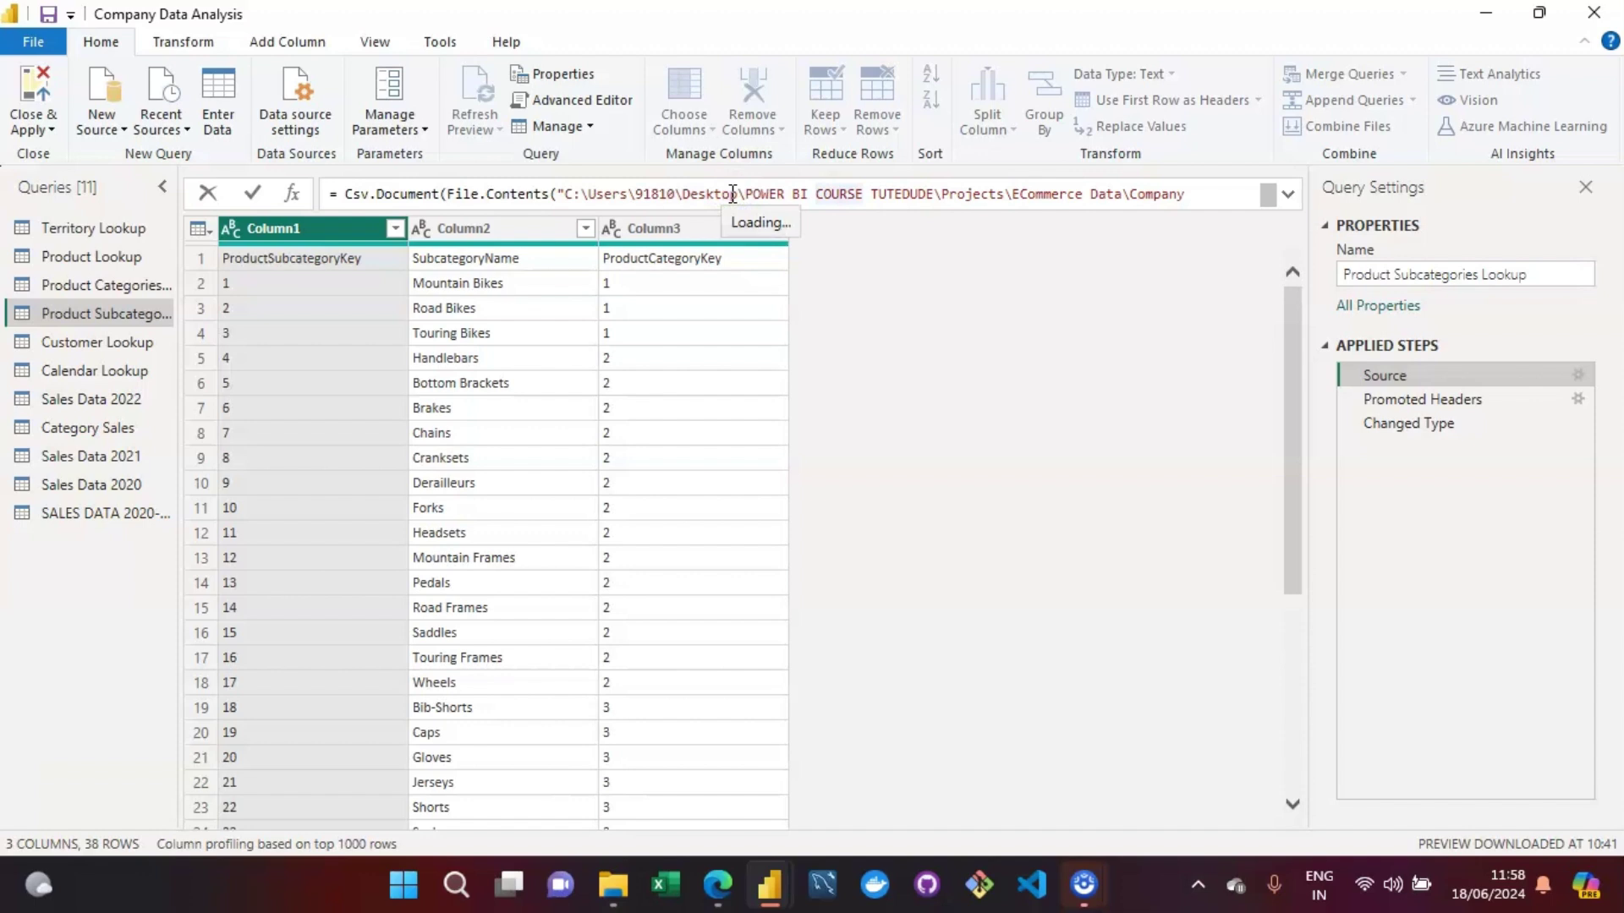
{"action": "left_click", "coordinate": [1017, 325]}
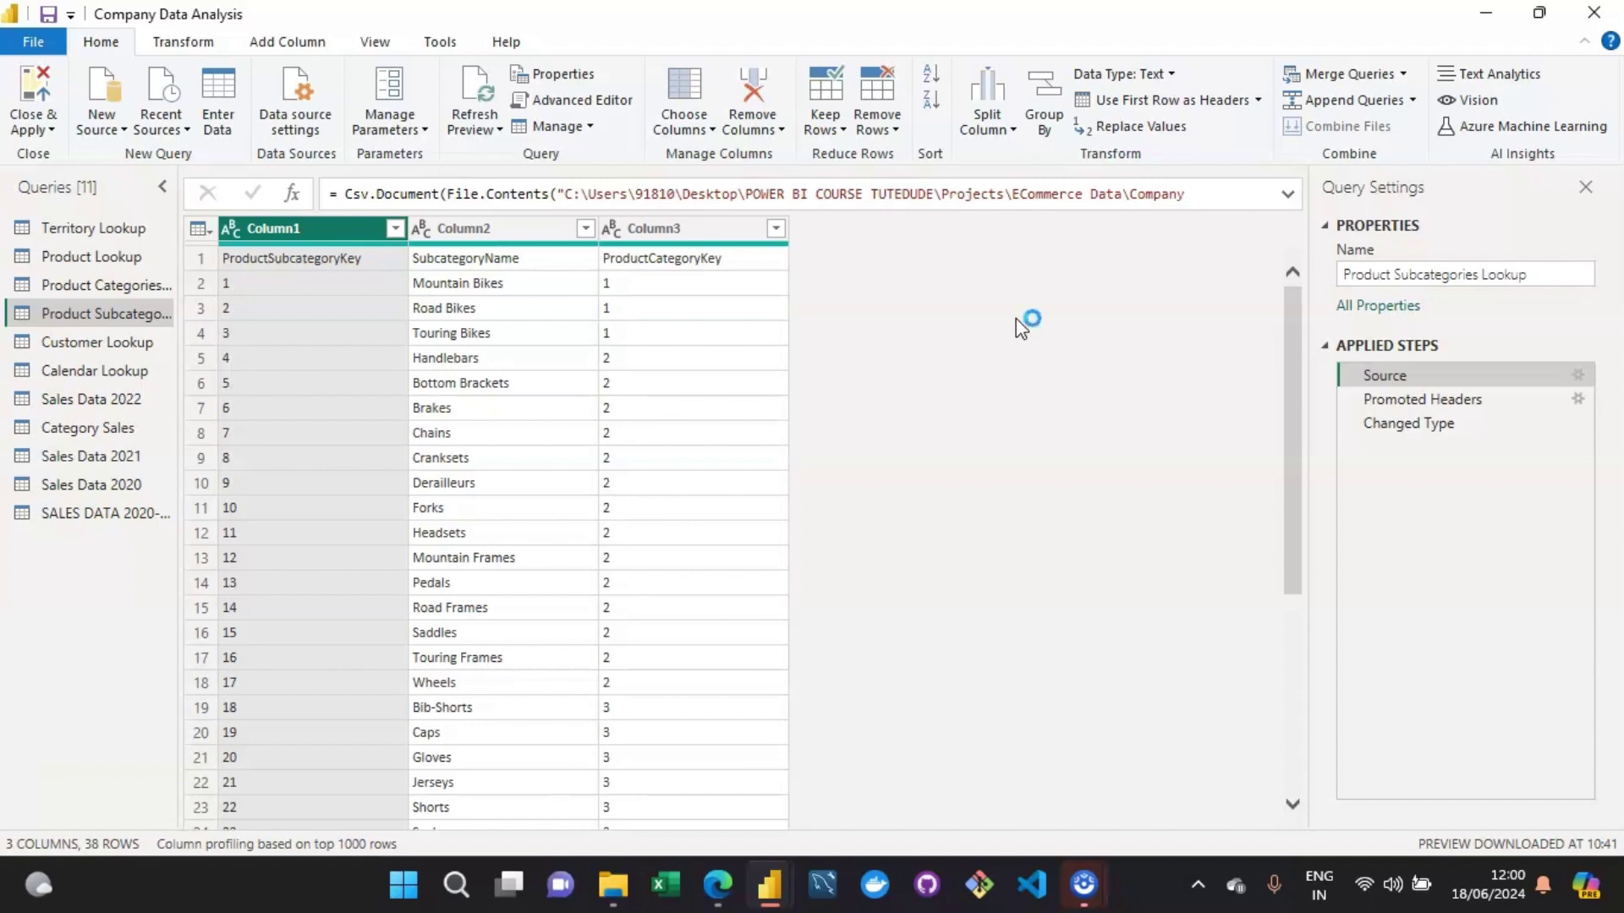
{"action": "left_click", "coordinate": [1136, 341]}
{"action": "left_click", "coordinate": [1120, 187]}
{"action": "left_click", "coordinate": [1048, 240]}
Open the data source settings and look at the change-source option for the company calendar lookup.csv source.
{"action": "left_click", "coordinate": [304, 112]}
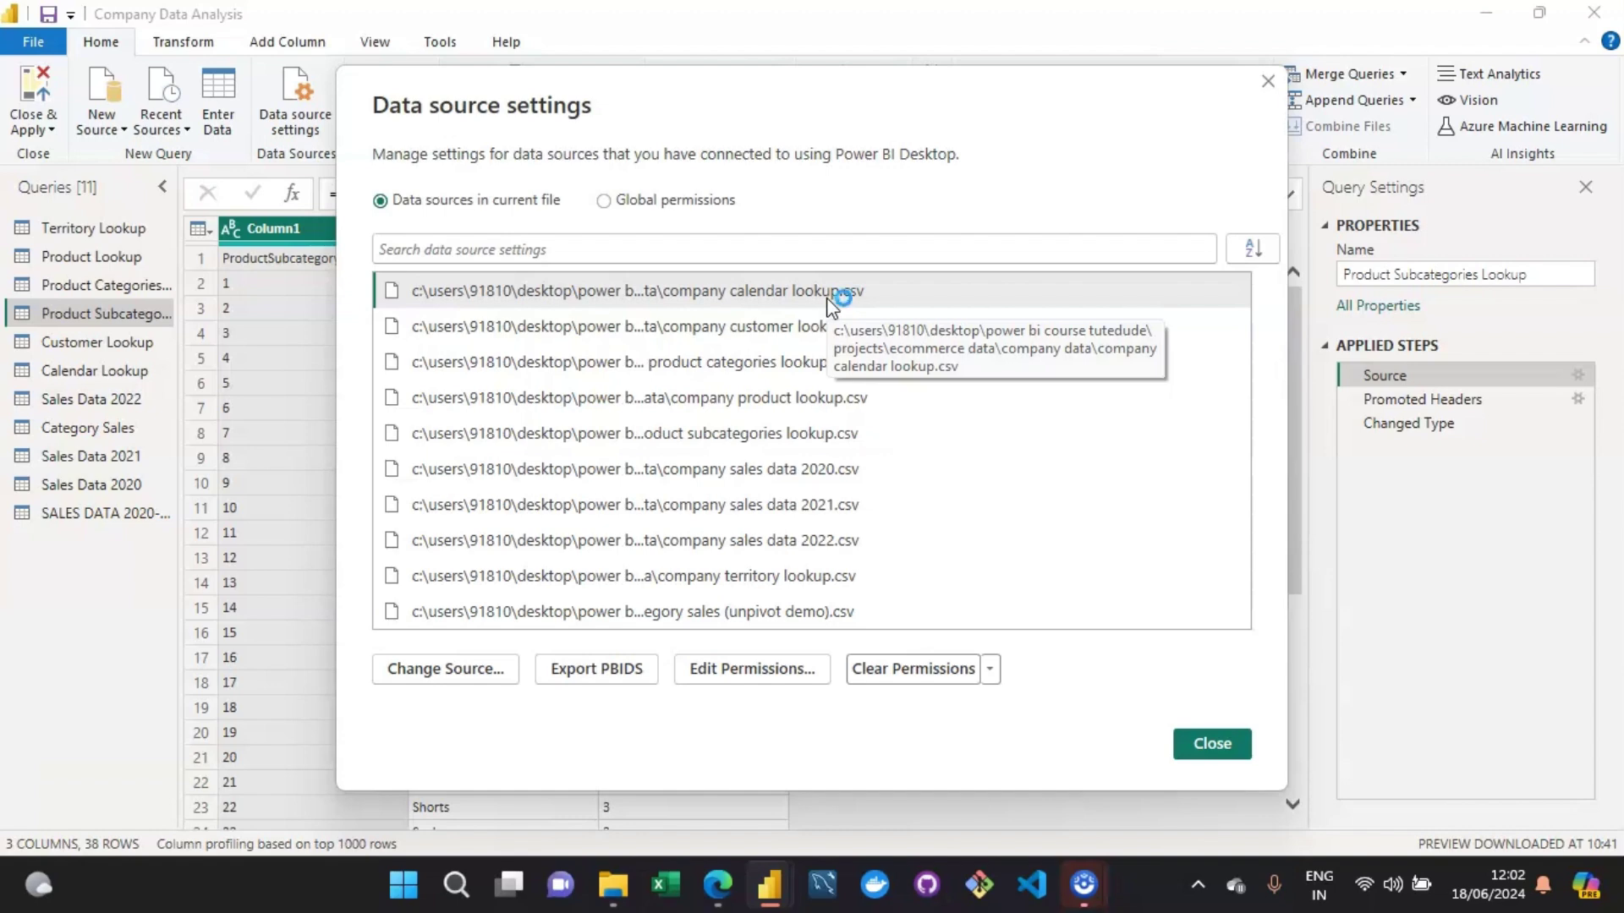
{"action": "left_click", "coordinate": [451, 666]}
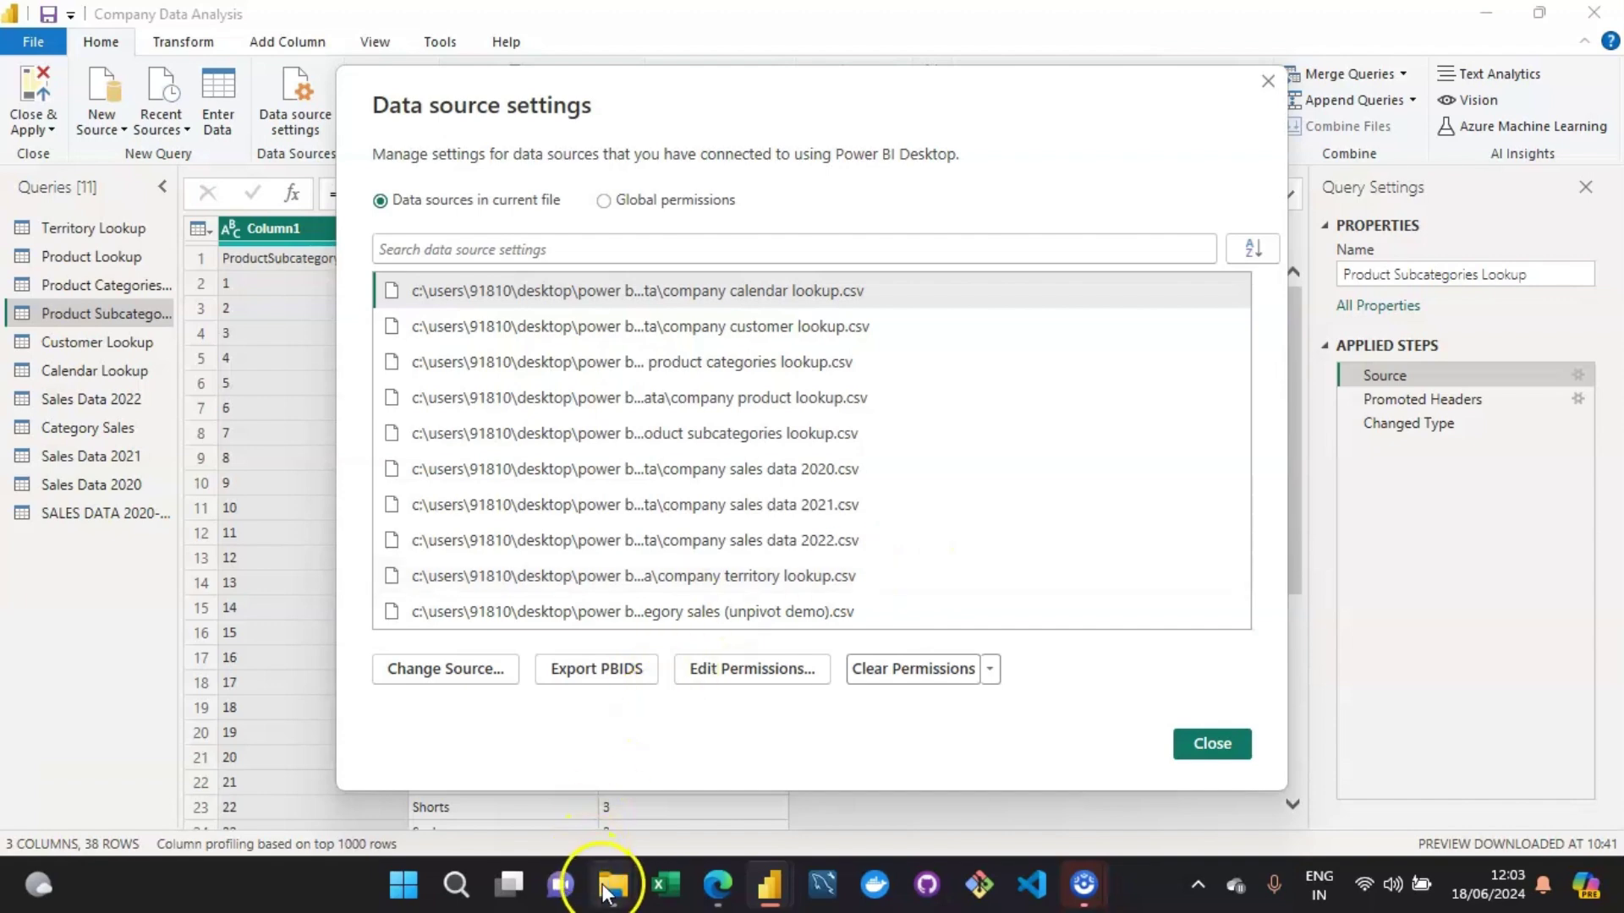
Switch to the File Explorer window showing archive (8) and open the Section 2 Connecting and Shaping Data folder.
{"action": "mouse_move", "coordinate": [606, 894]}
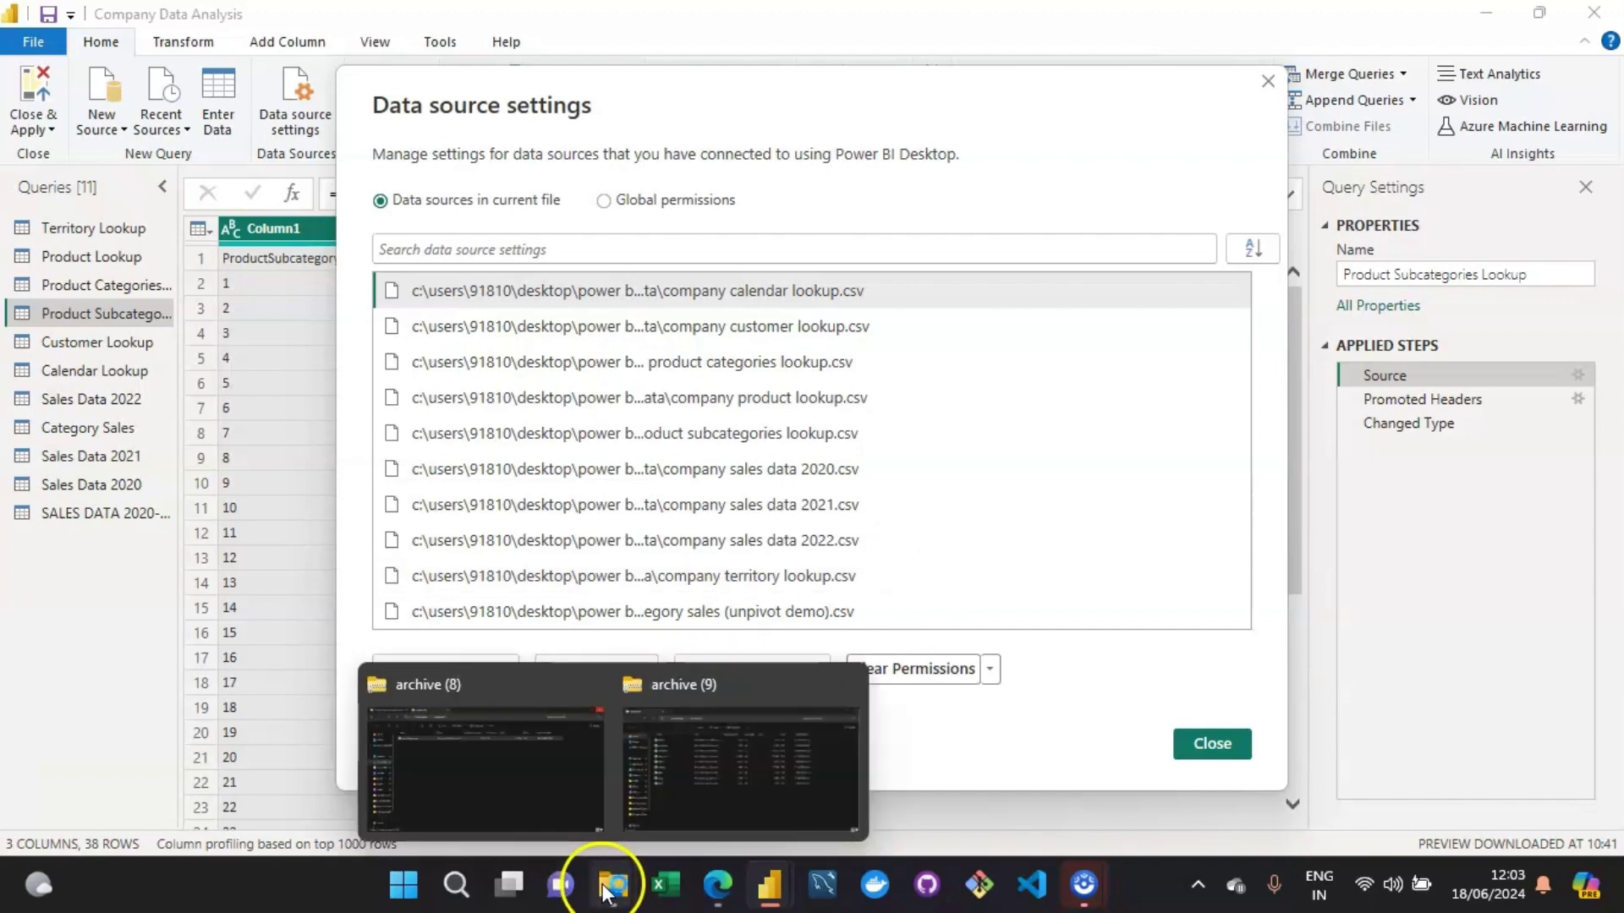
{"action": "mouse_move", "coordinate": [556, 729]}
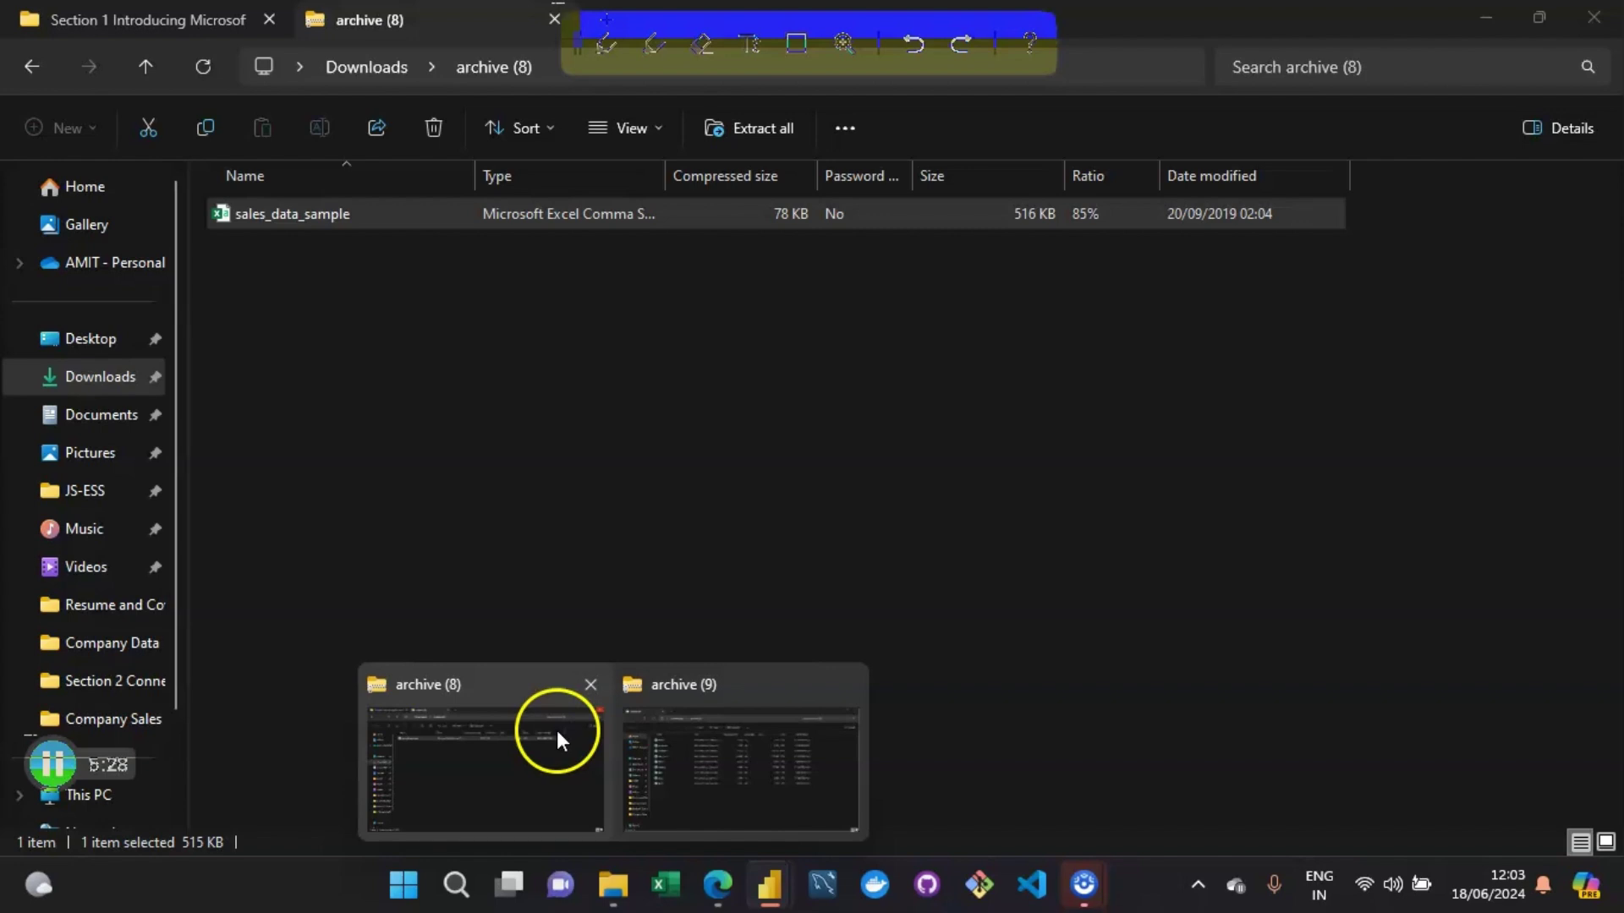
{"action": "left_click", "coordinate": [539, 742]}
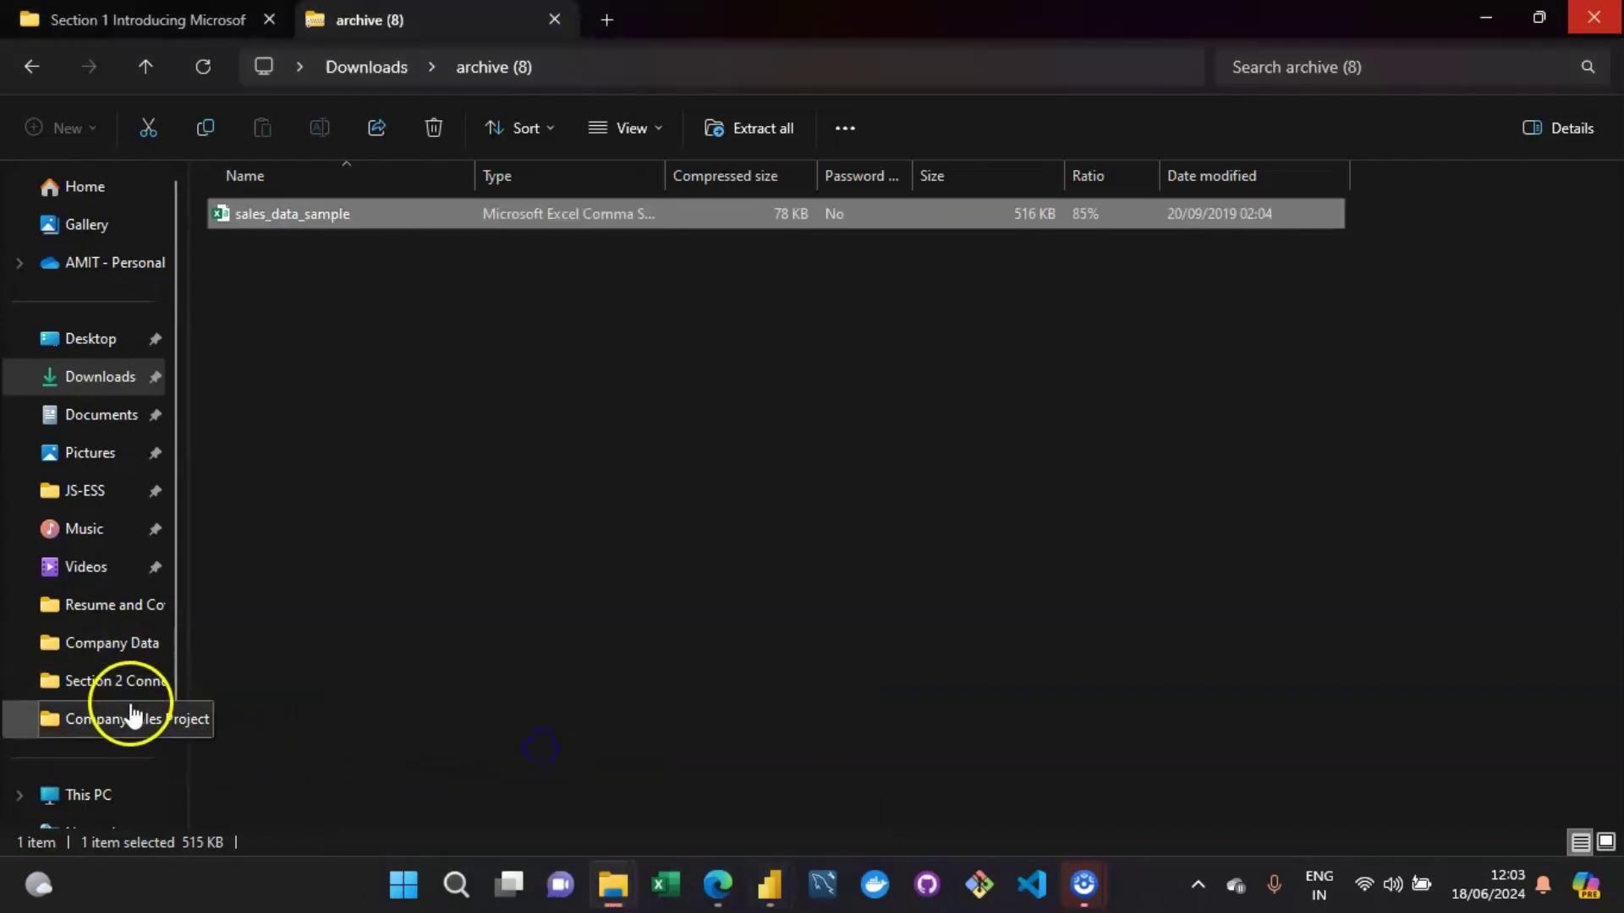
{"action": "left_click", "coordinate": [121, 680]}
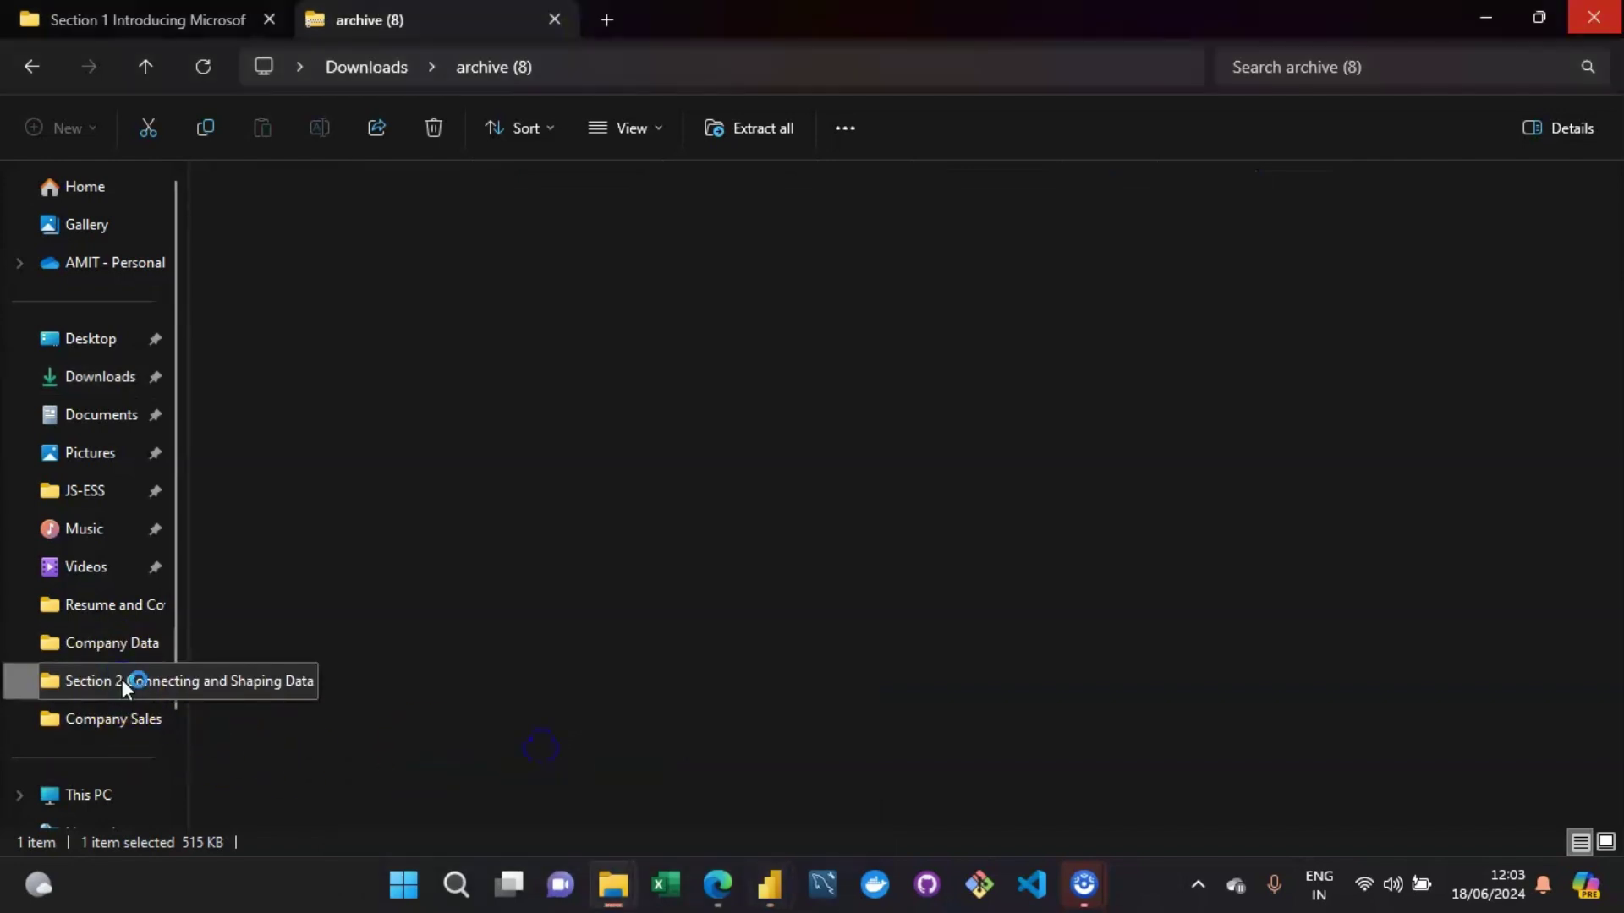
Browse from POWER BI COURSE TUTEDUDE through Projects and ECommerce Data to the Company Data folder and select the Company Product Lookup file.
{"action": "left_click", "coordinate": [119, 723]}
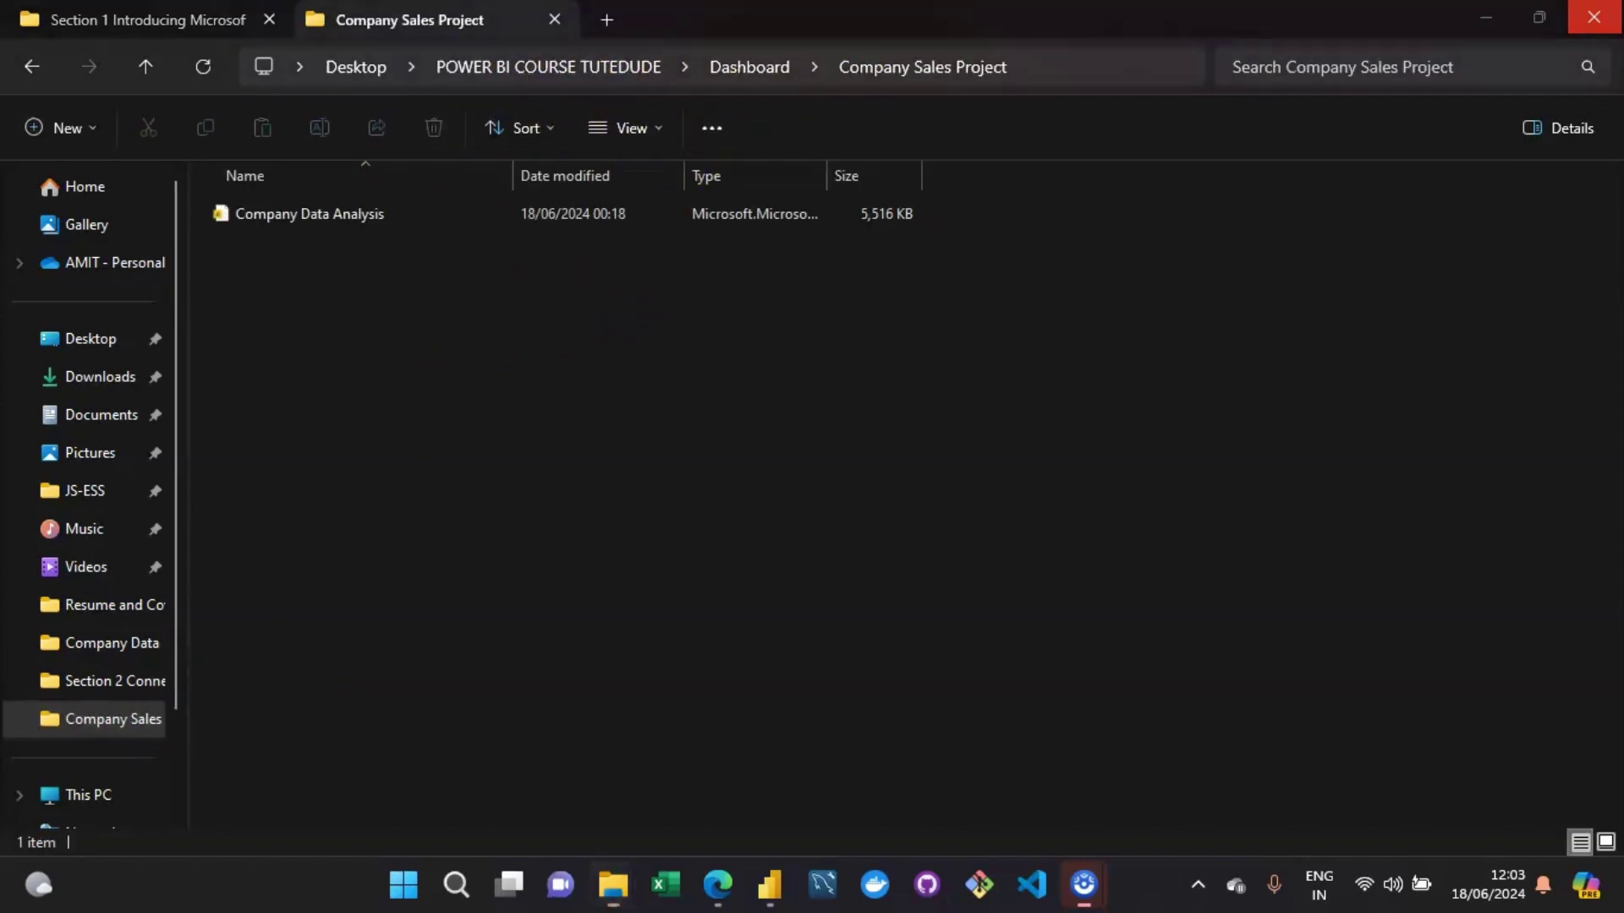
{"action": "left_click", "coordinate": [525, 69]}
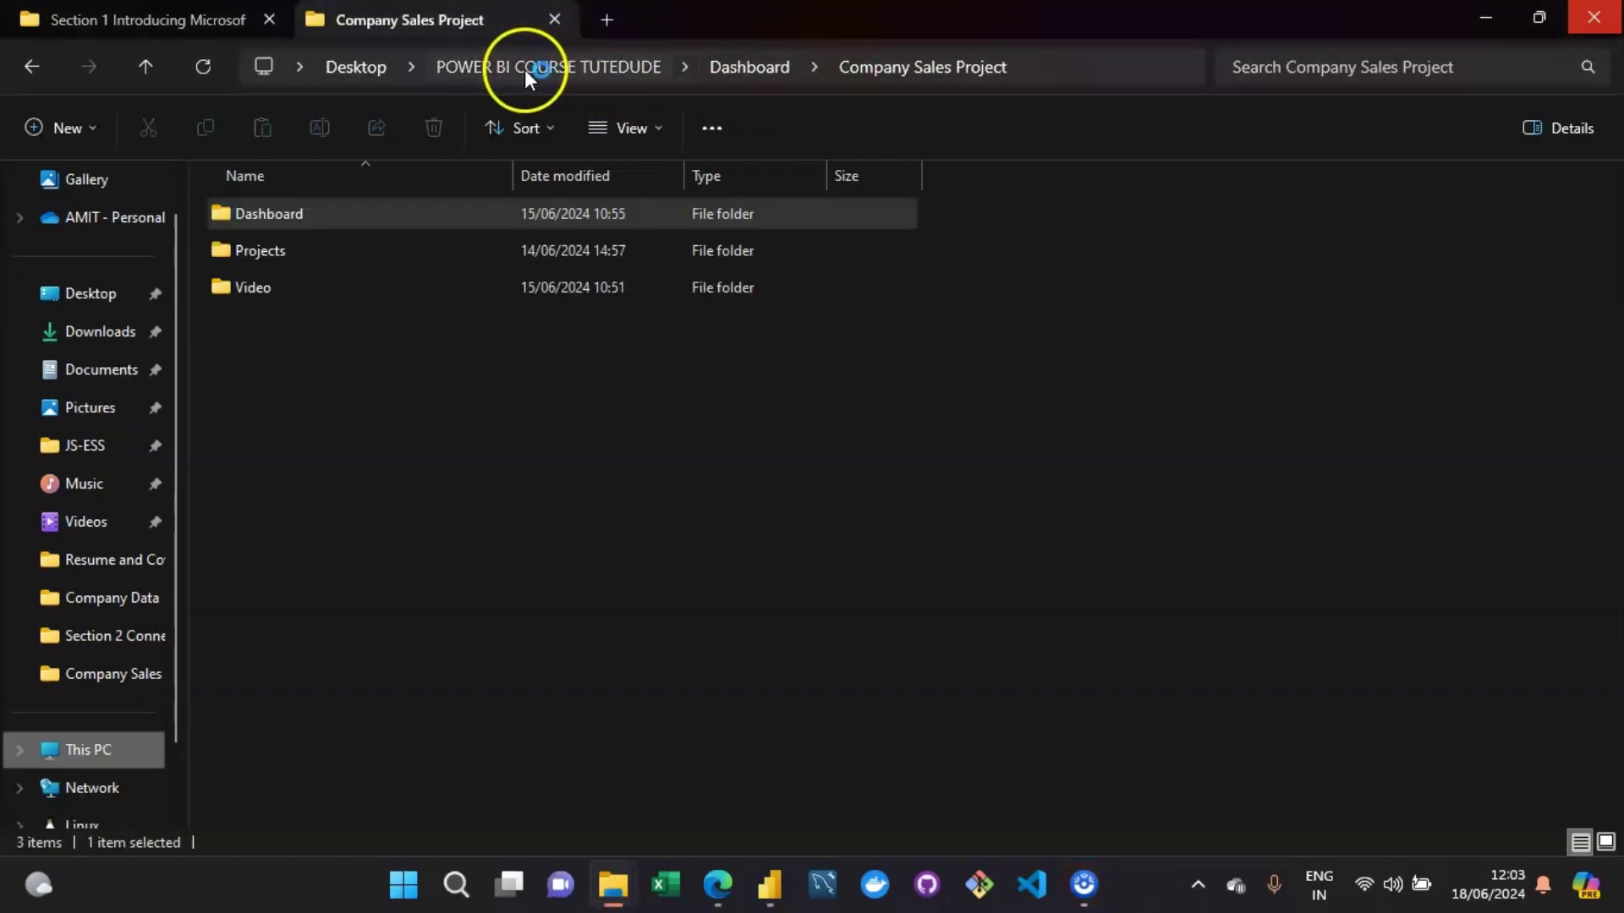
{"action": "double_click", "coordinate": [286, 240]}
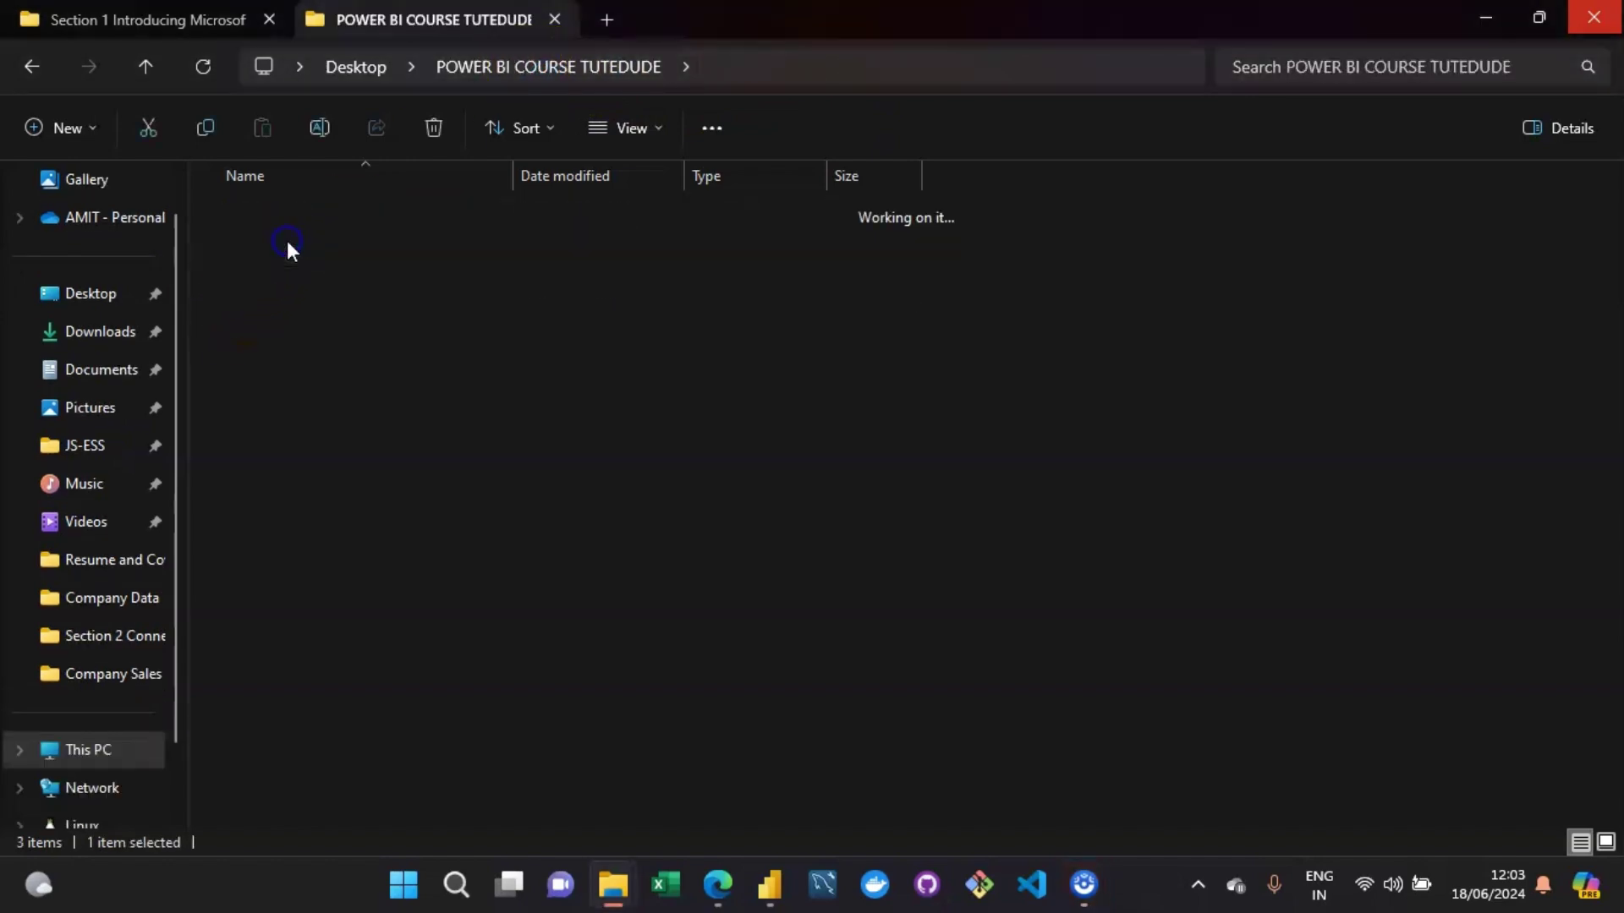
{"action": "double_click", "coordinate": [303, 225]}
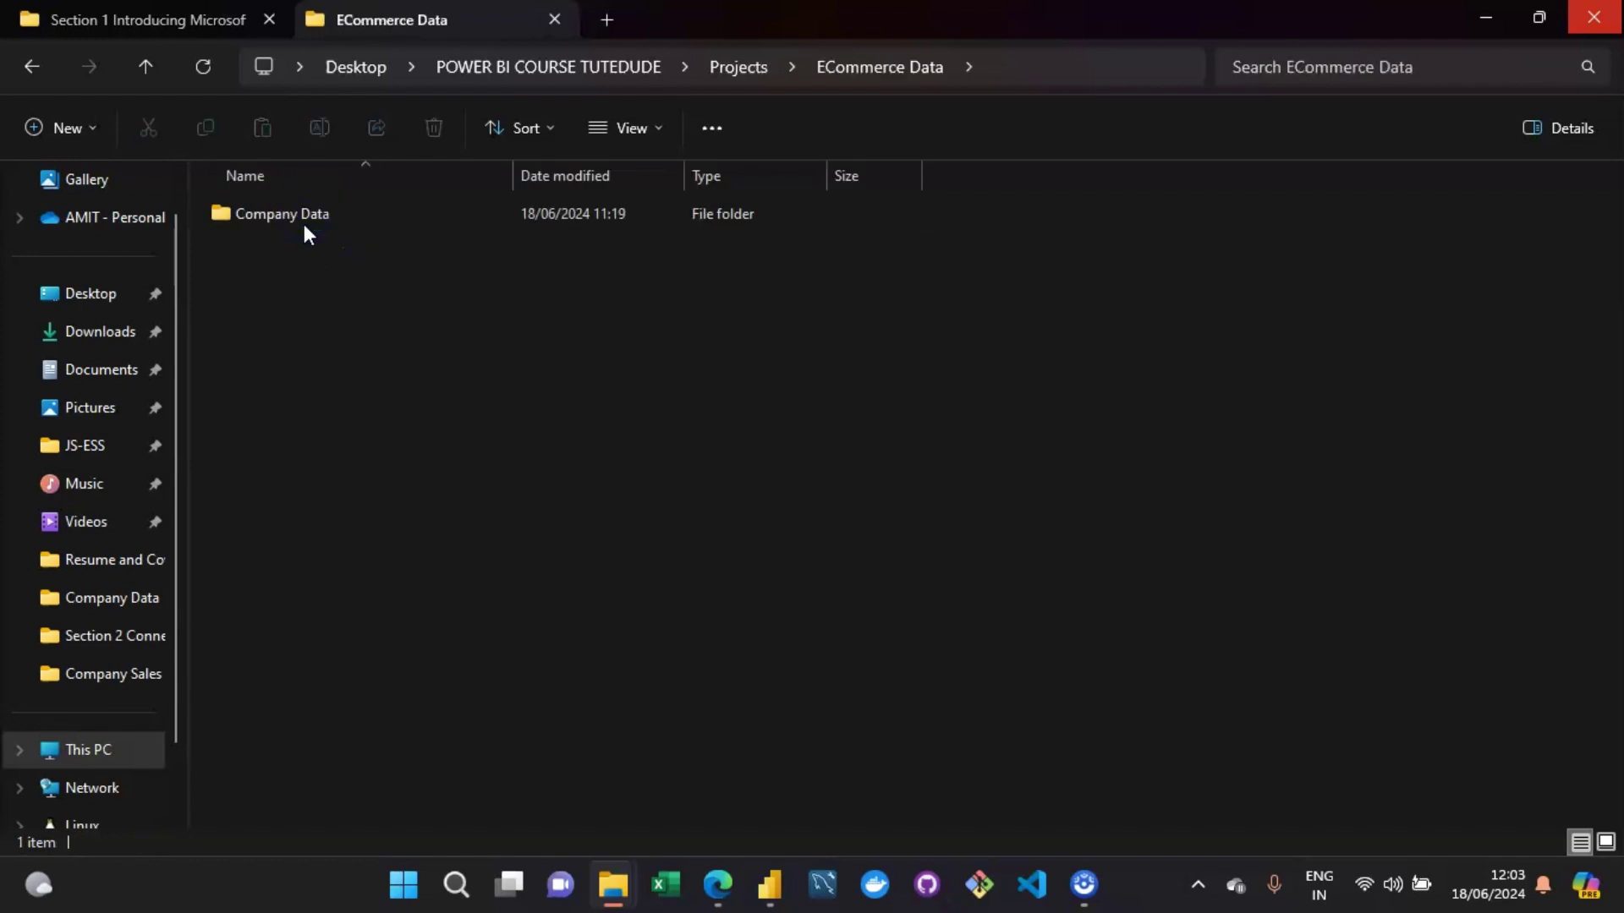
{"action": "double_click", "coordinate": [303, 225]}
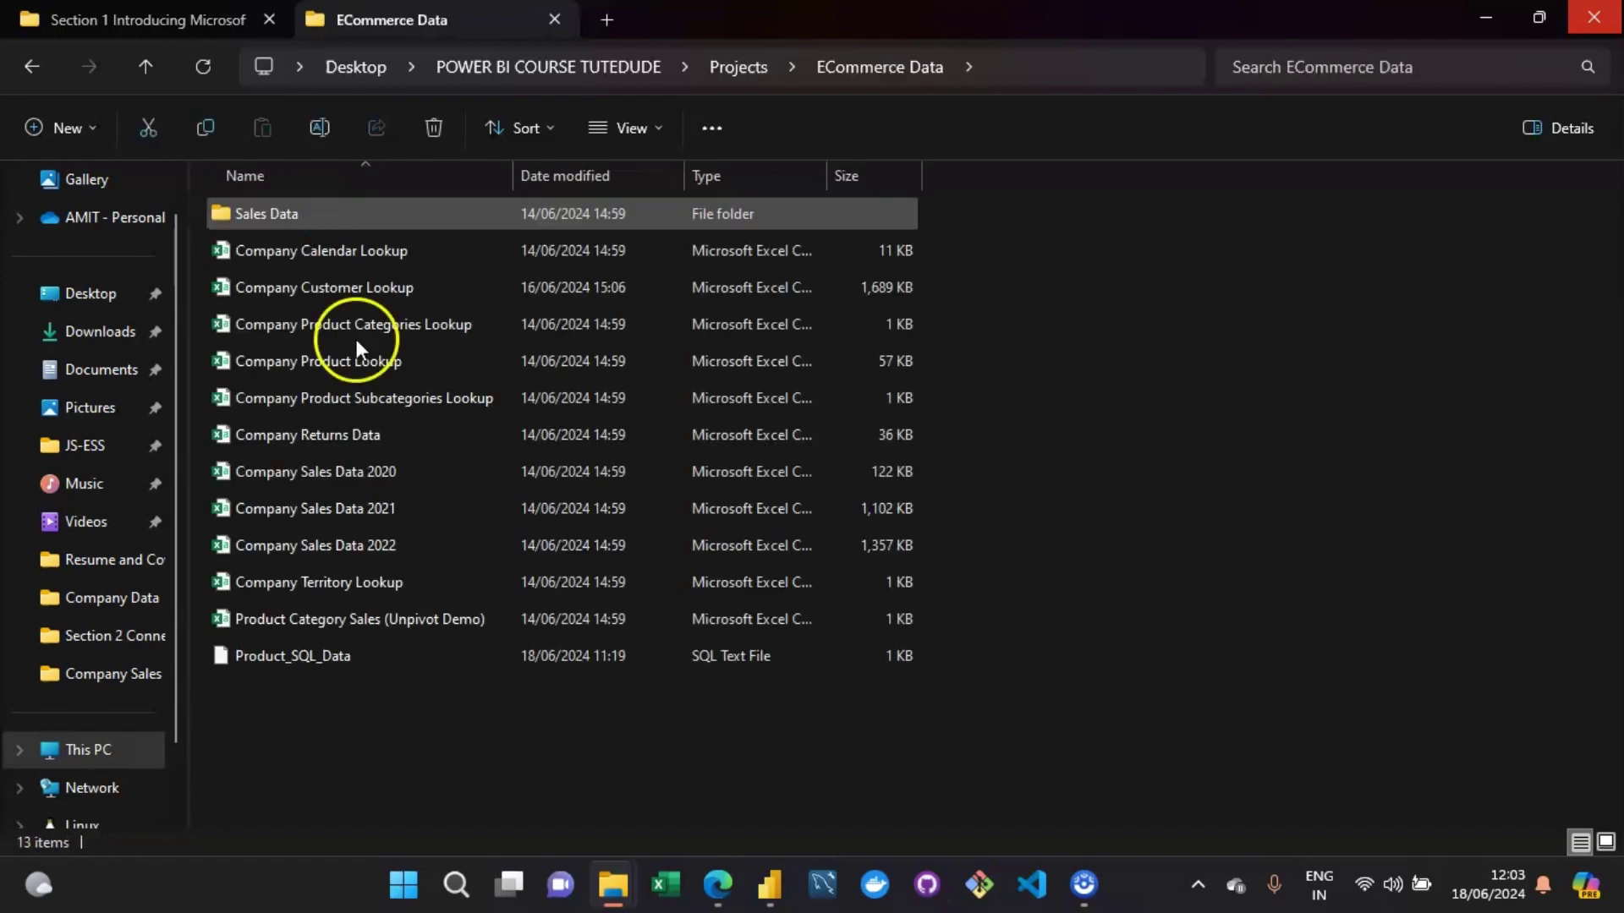
{"action": "left_click", "coordinate": [378, 370]}
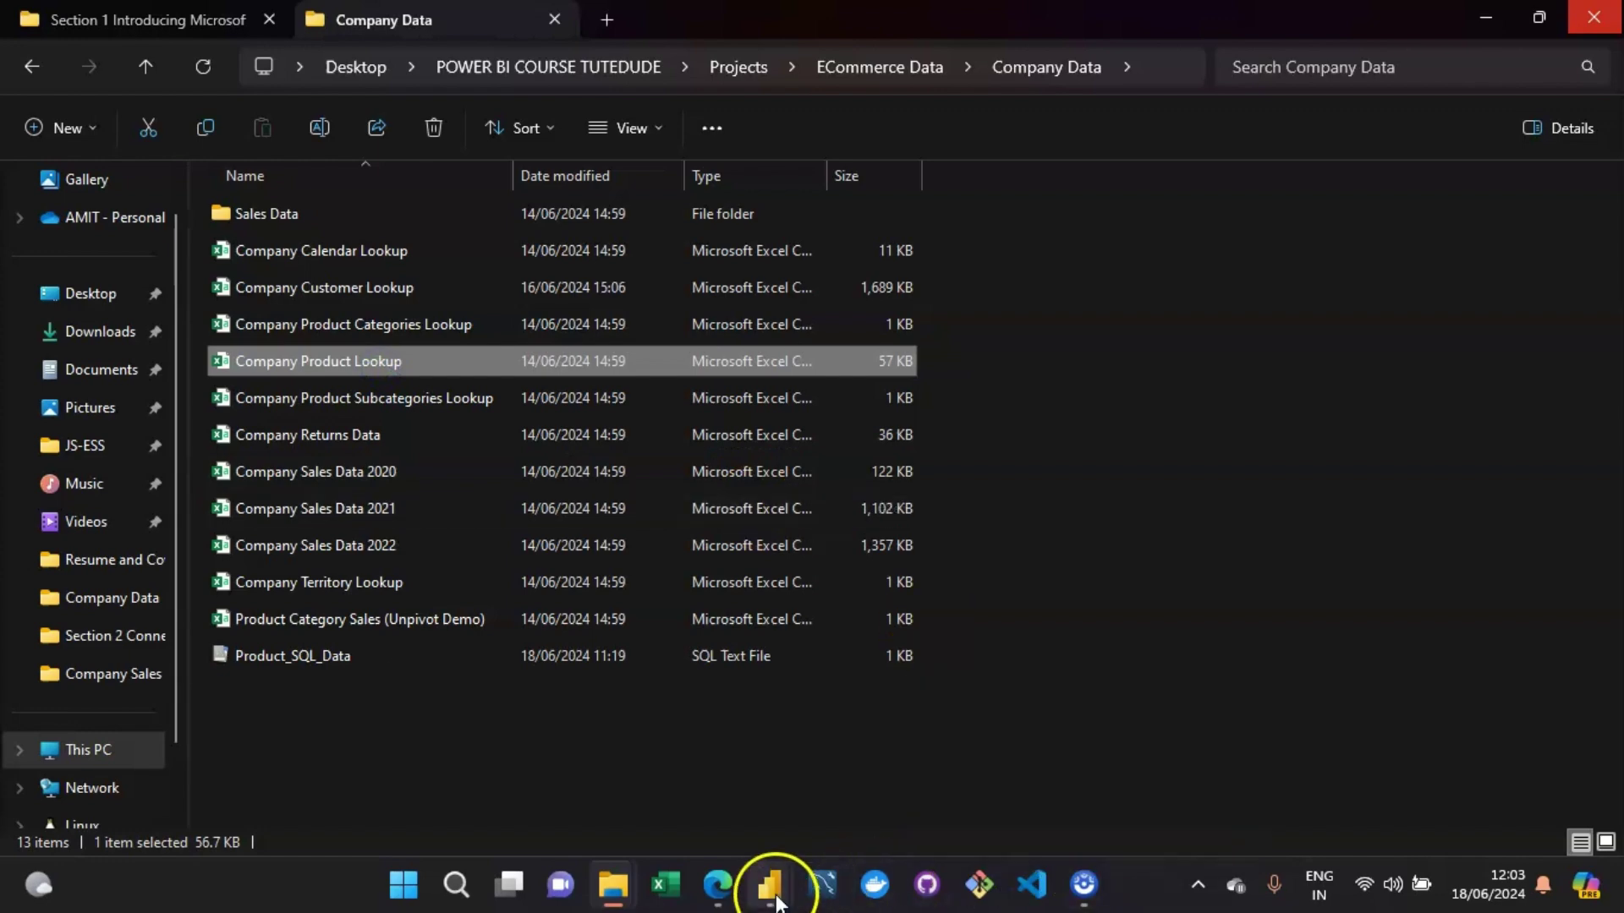
Switch to the Power Query data source settings and select the company product lookup.csv source.
{"action": "mouse_move", "coordinate": [776, 899]}
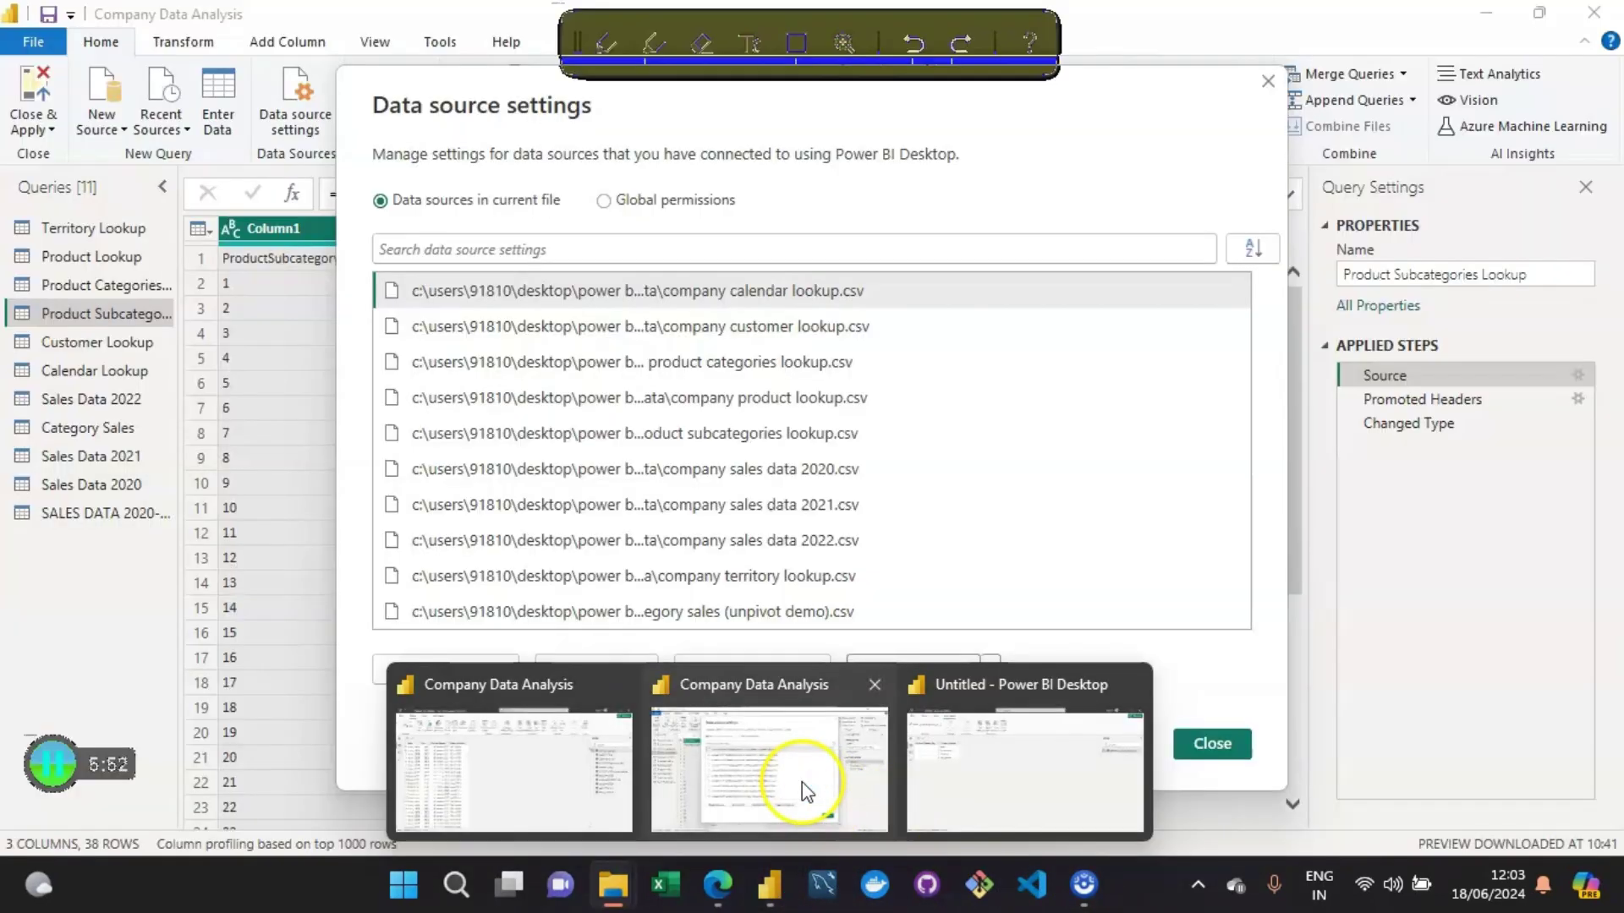
{"action": "left_click", "coordinate": [801, 781]}
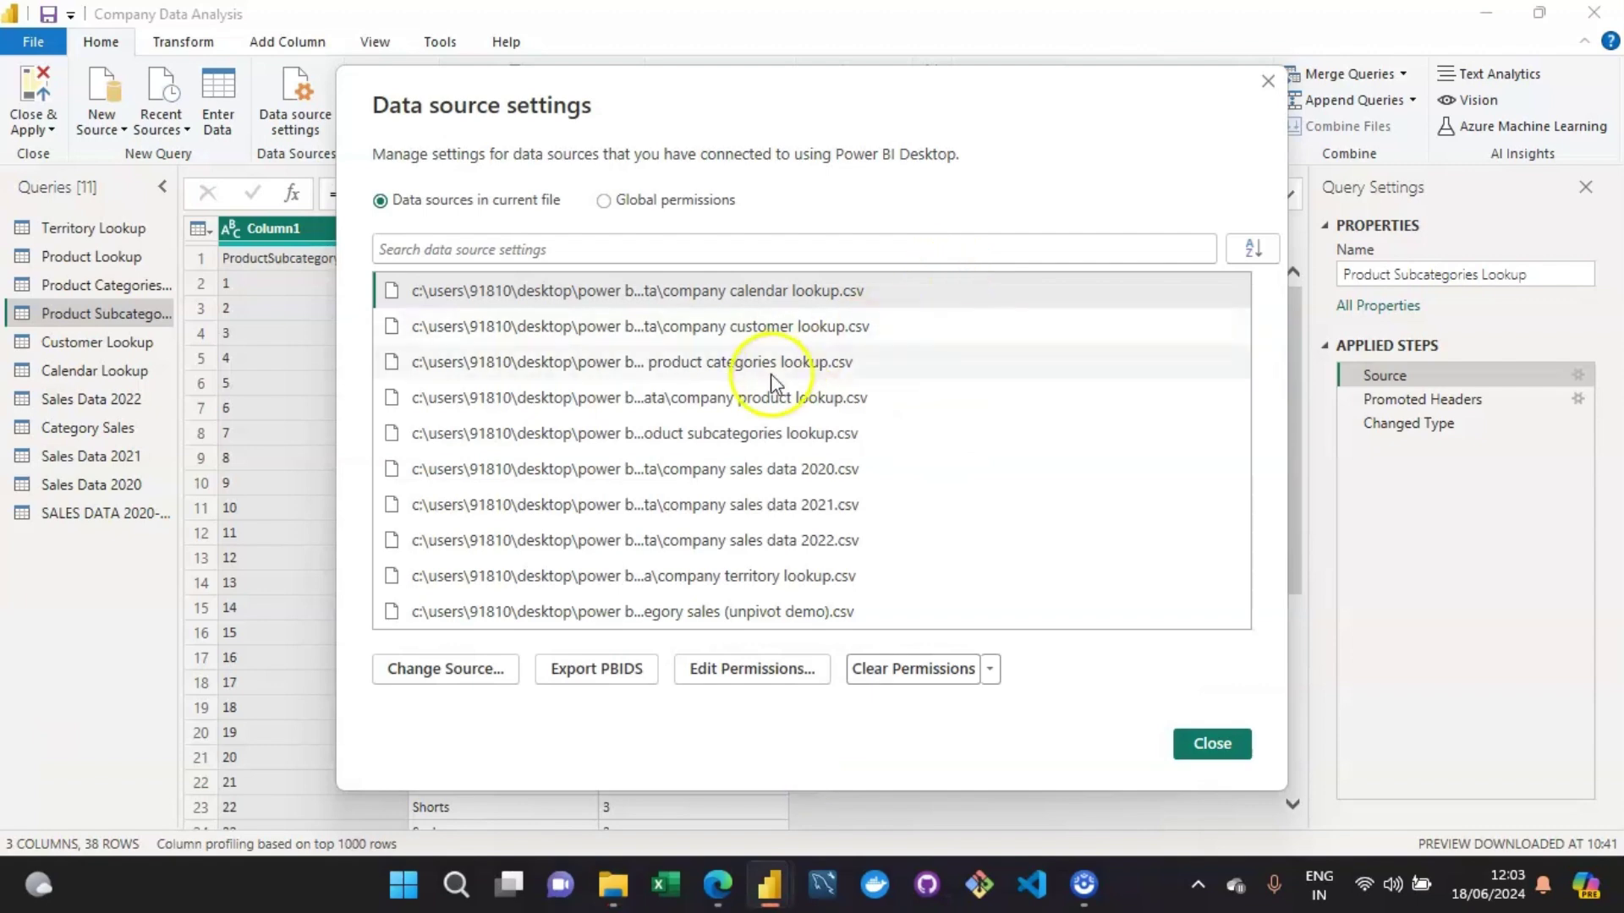
{"action": "left_click", "coordinate": [771, 398]}
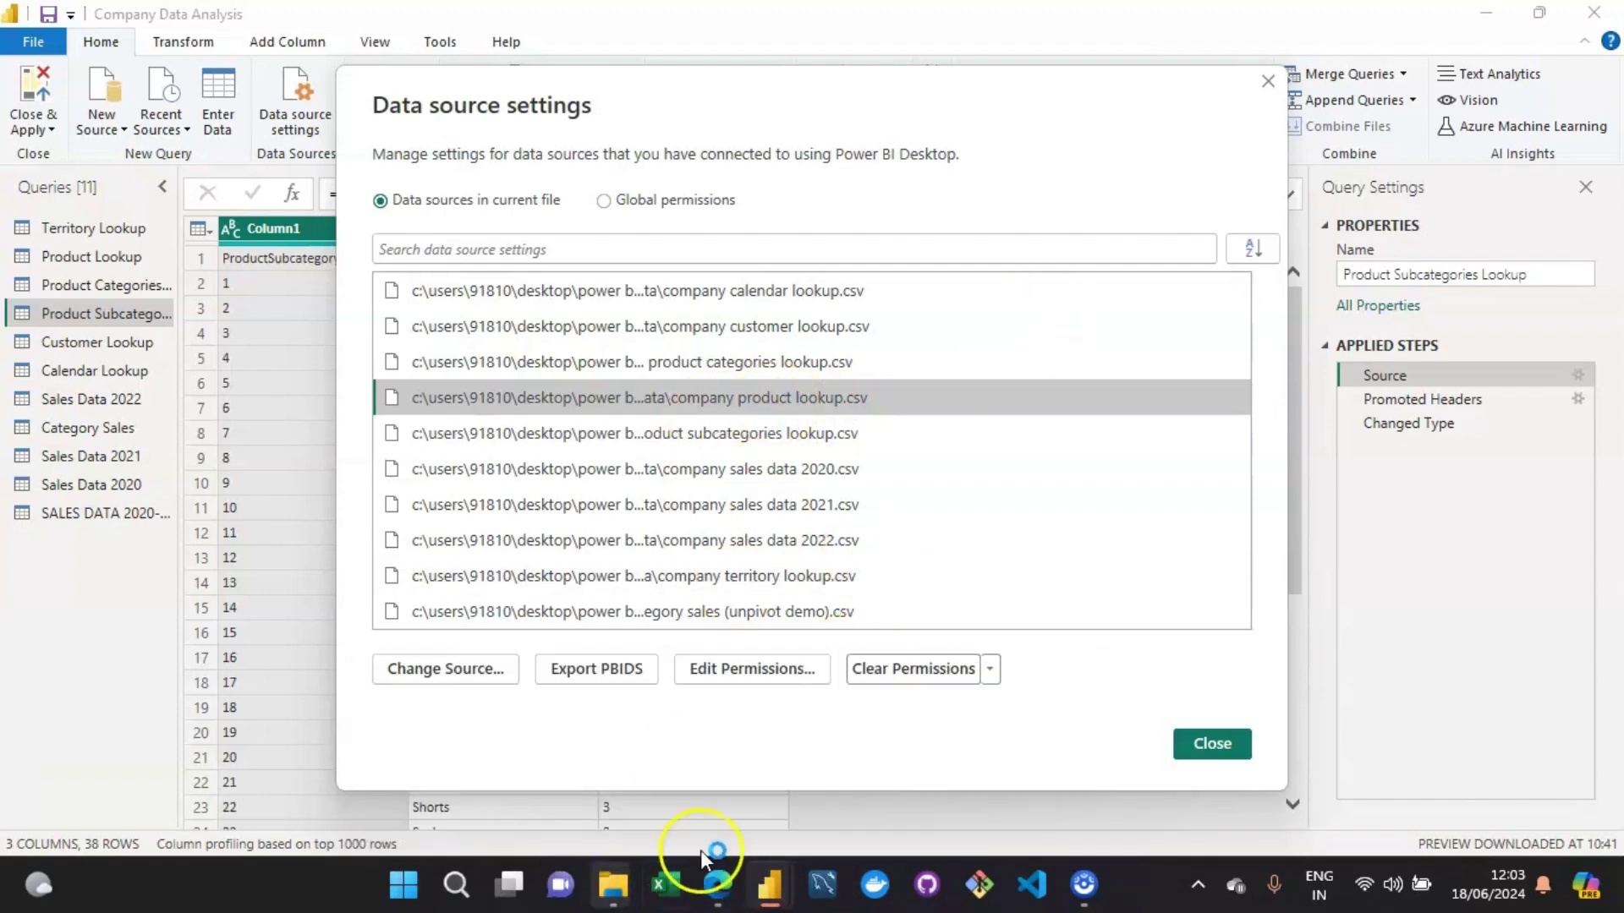
Switch to the Company Data folder in File Explorer and rename the Company Product Lookup file as Company Product Lookup-2.
{"action": "mouse_move", "coordinate": [626, 896]}
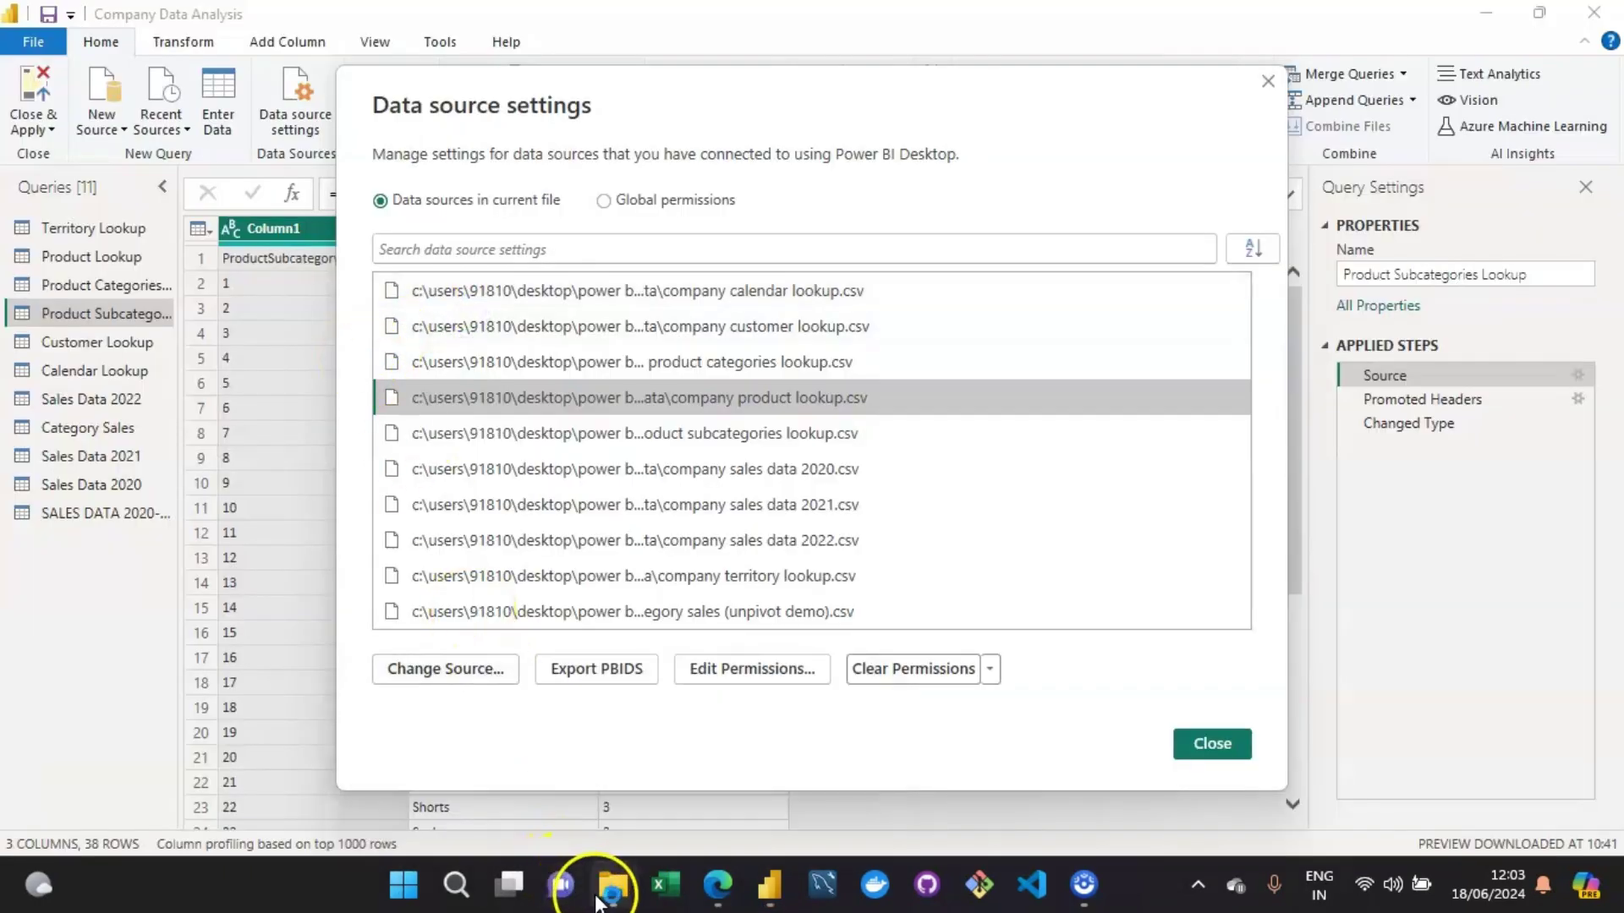
{"action": "left_click", "coordinate": [521, 741]}
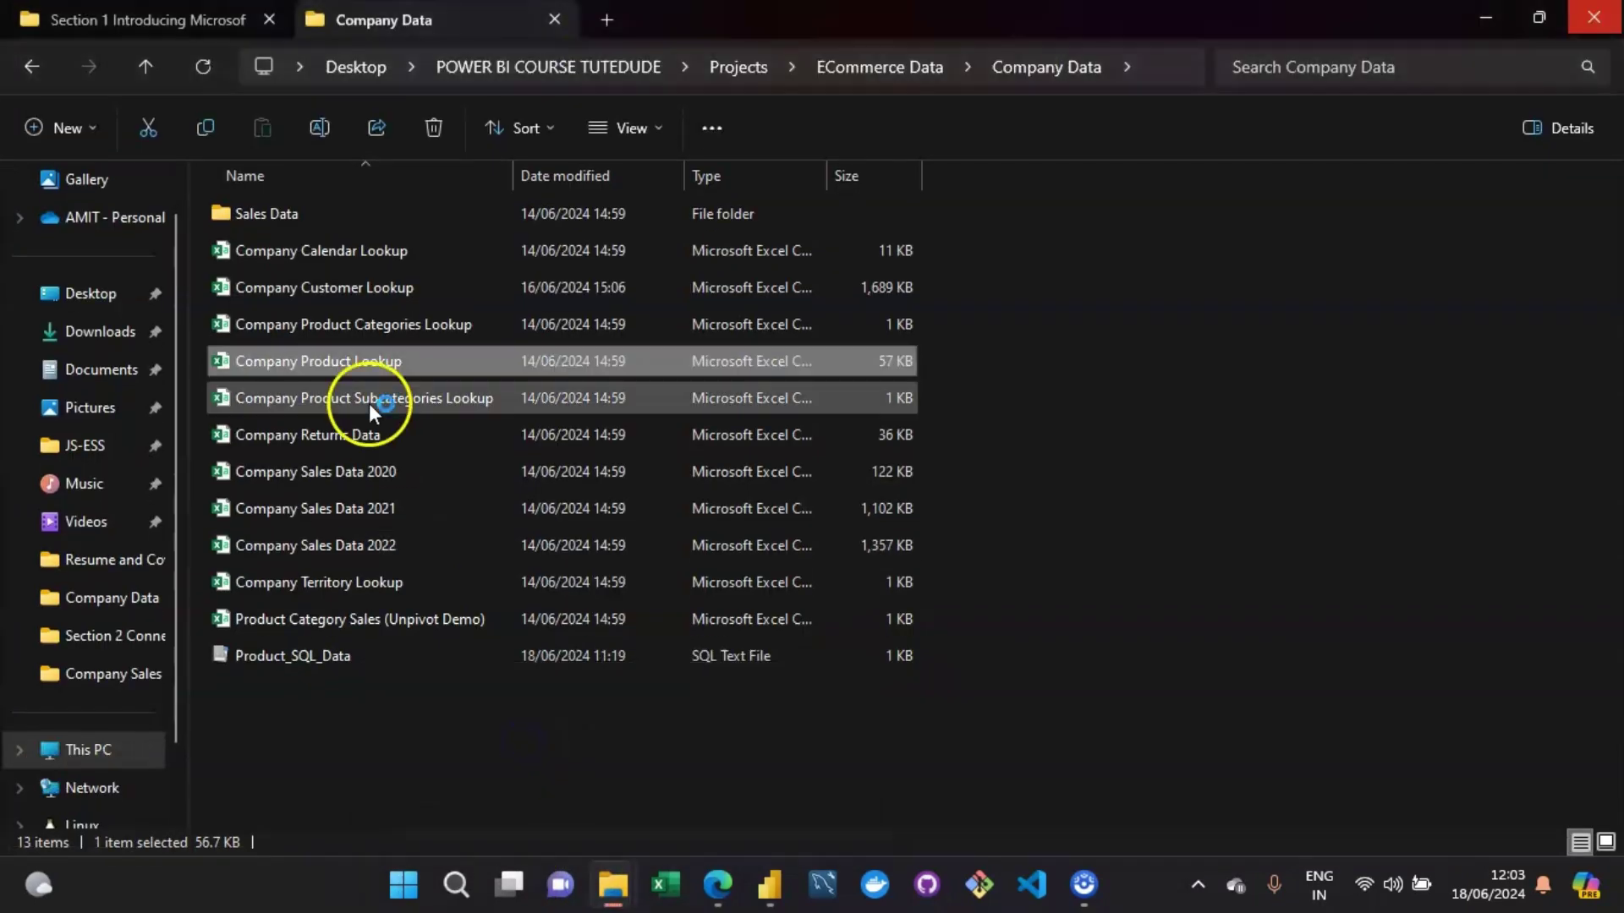
{"action": "left_click", "coordinate": [445, 362]}
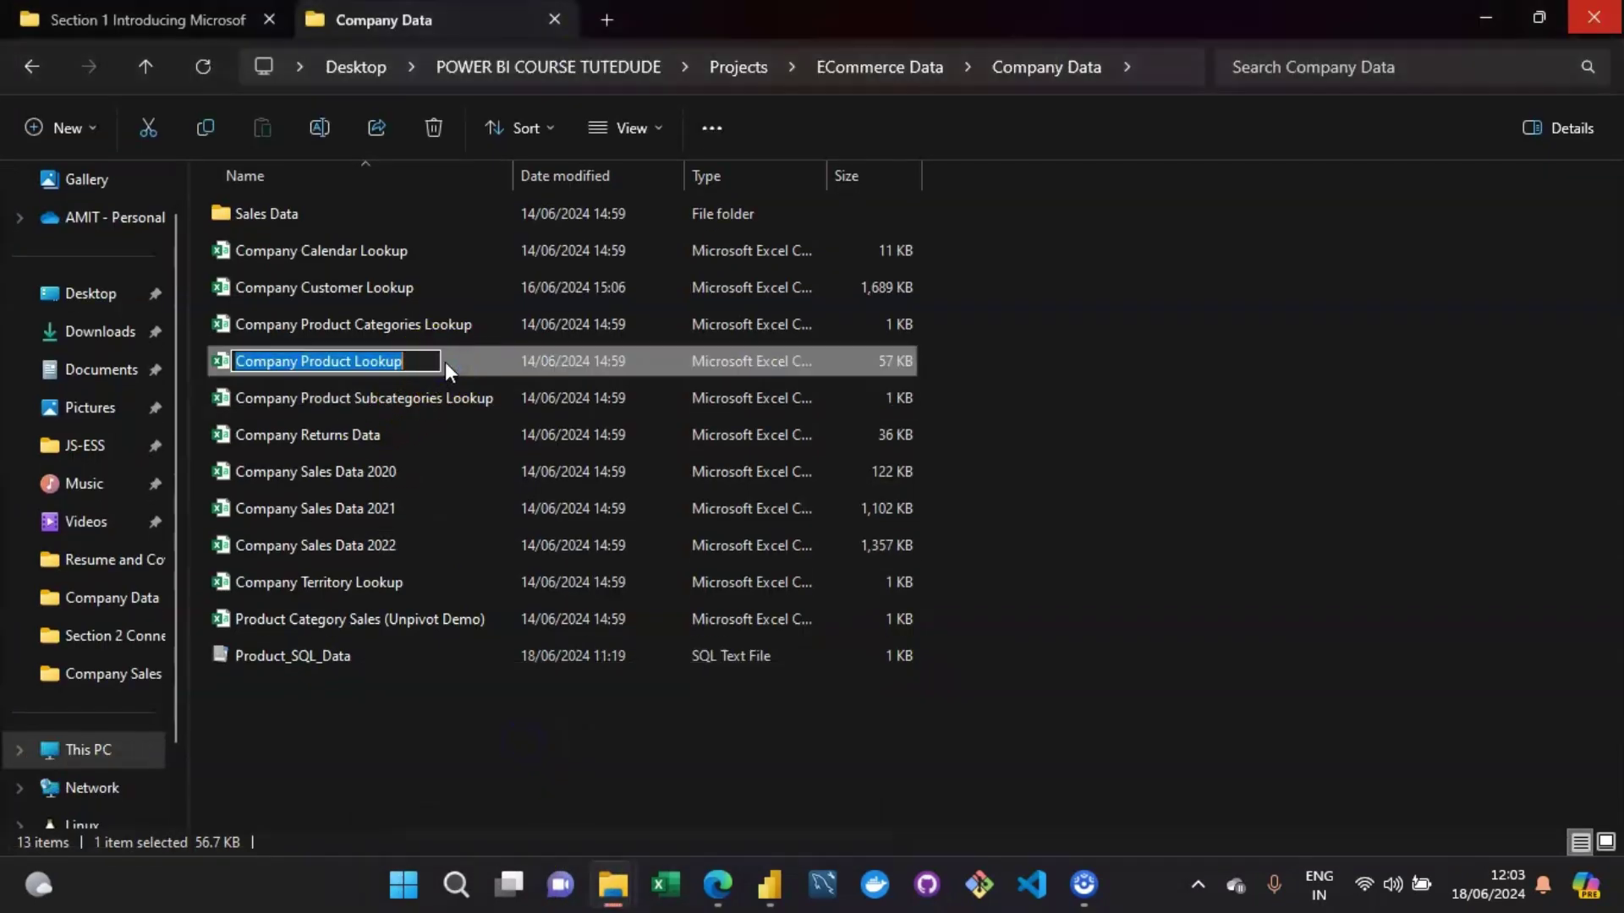
{"action": "key", "text": "End"}
{"action": "type", "text": "-2"}
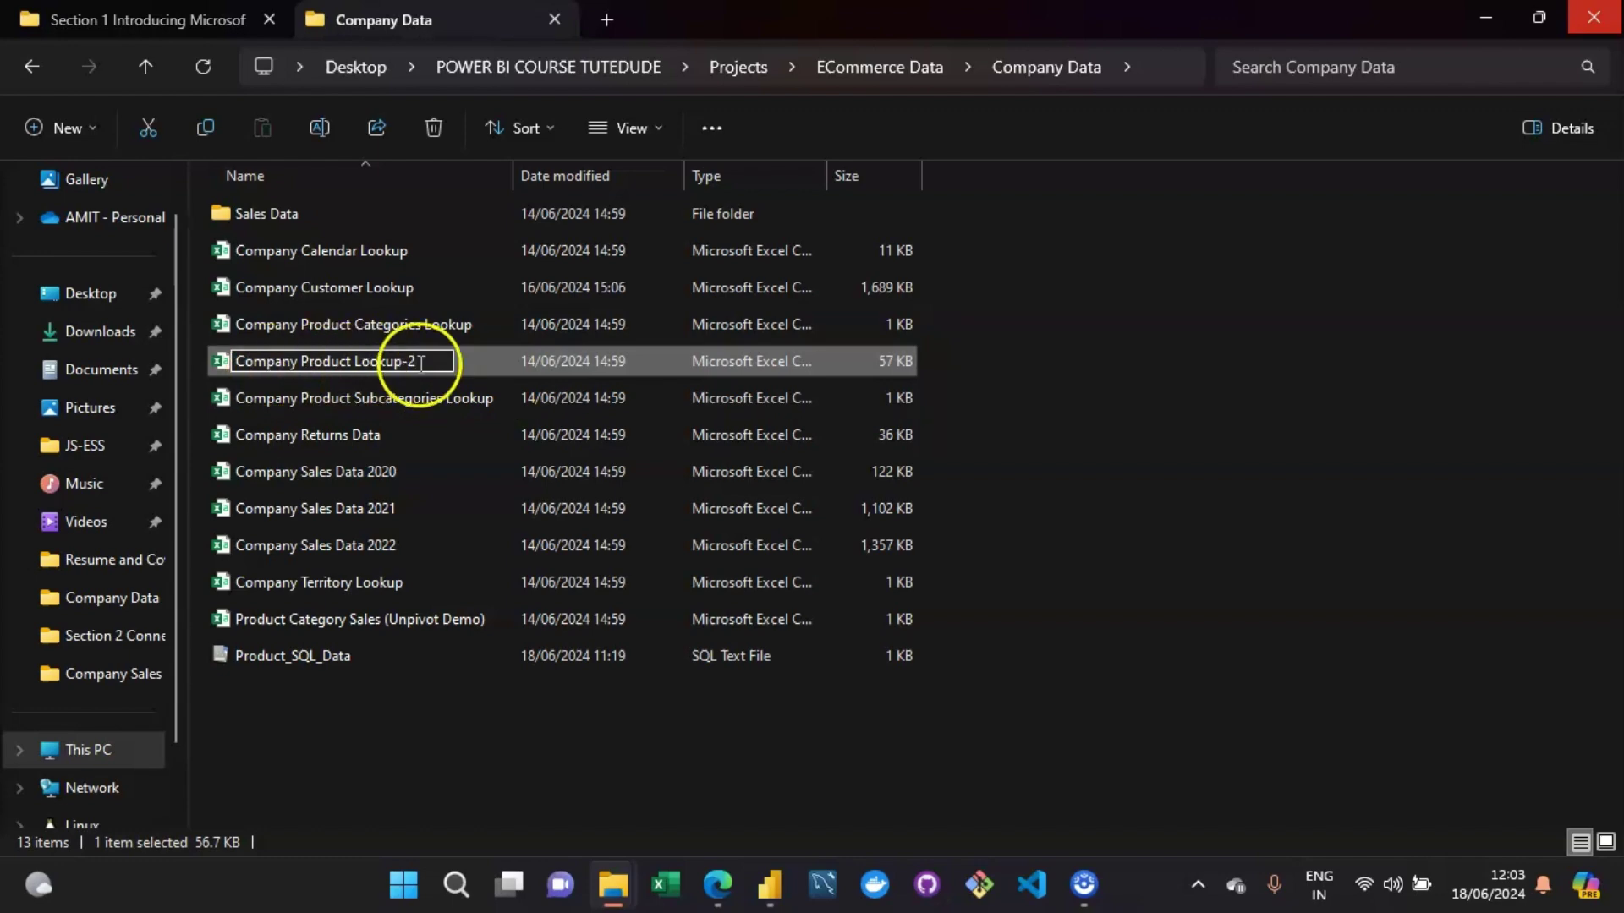
{"action": "left_click", "coordinate": [576, 365]}
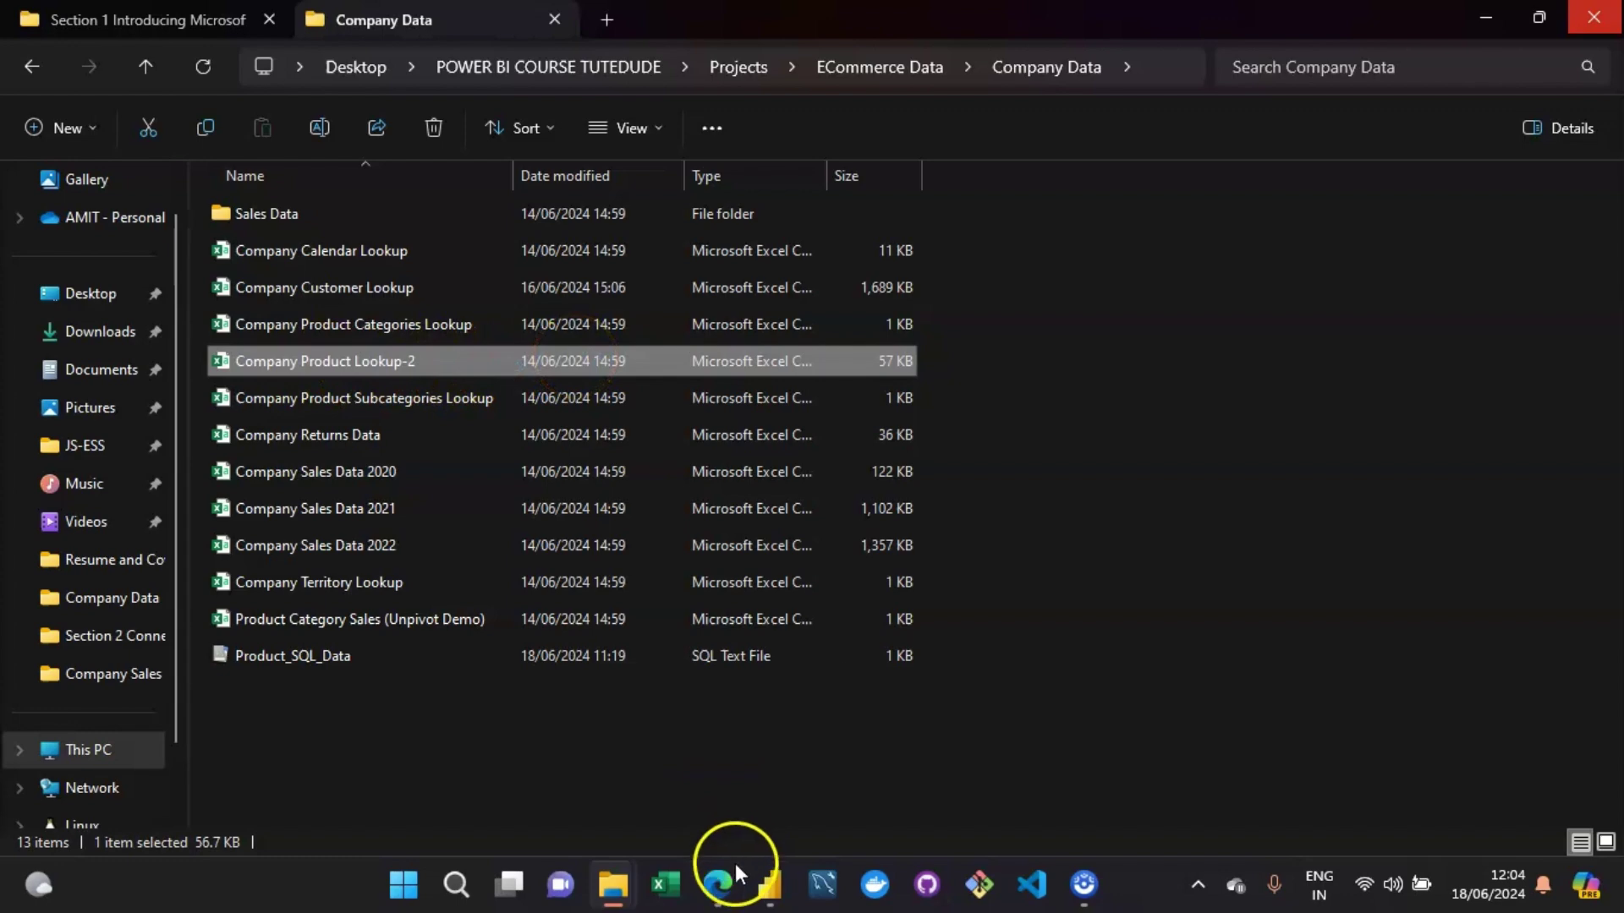
Return to Power Query, close the data source settings and refresh the preview of the Product Subcategories Lookup query.
{"action": "mouse_move", "coordinate": [782, 886]}
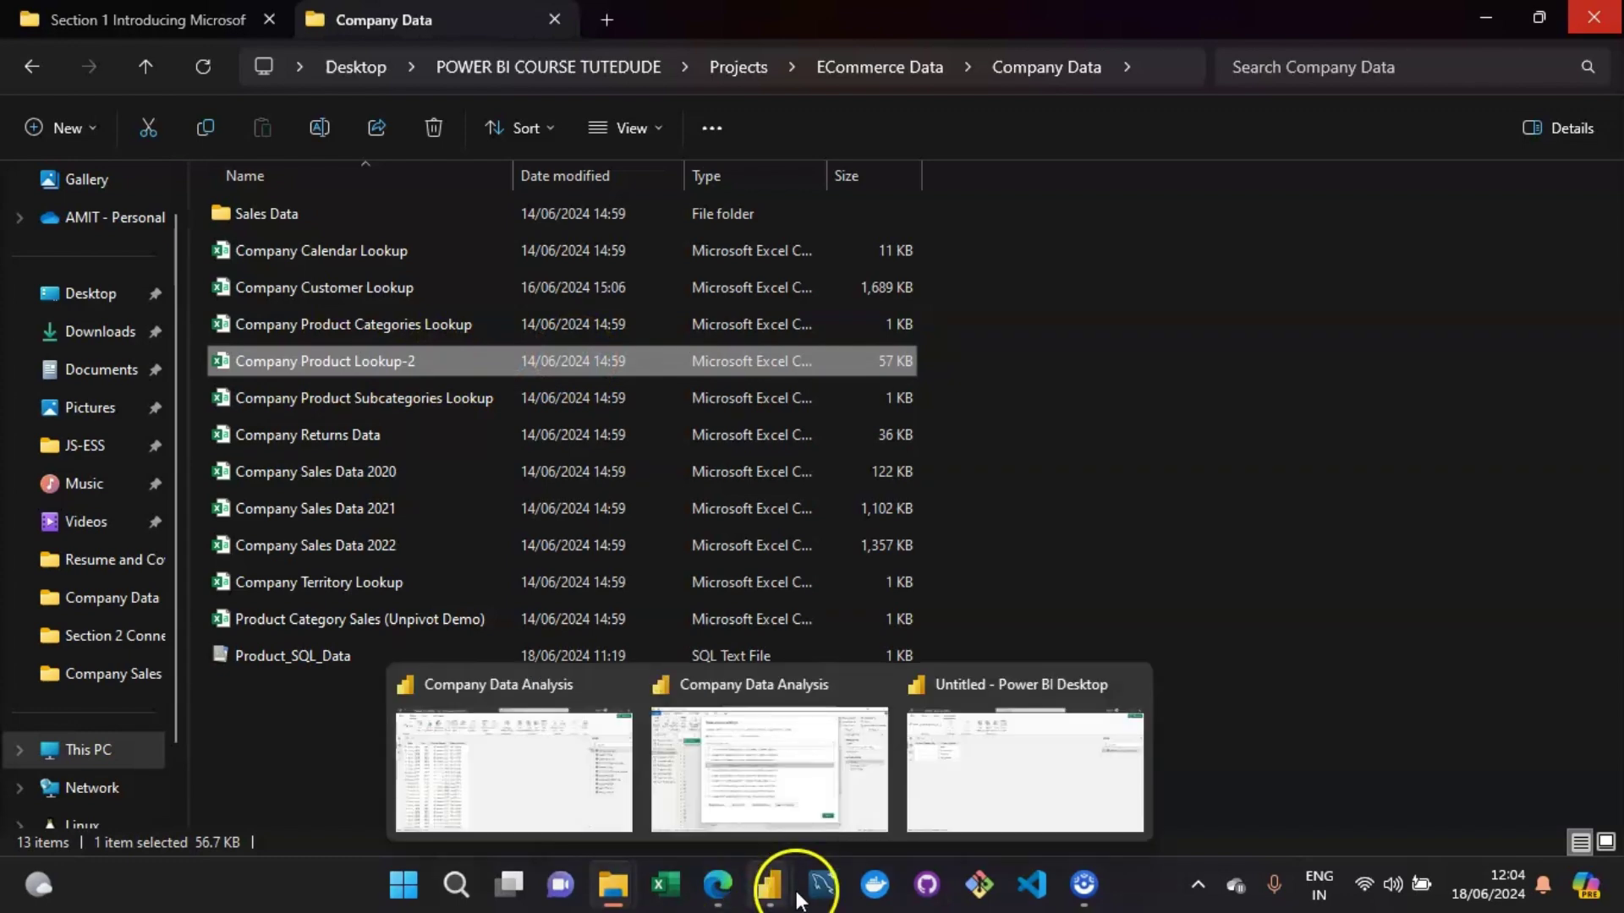
{"action": "left_click", "coordinate": [794, 732]}
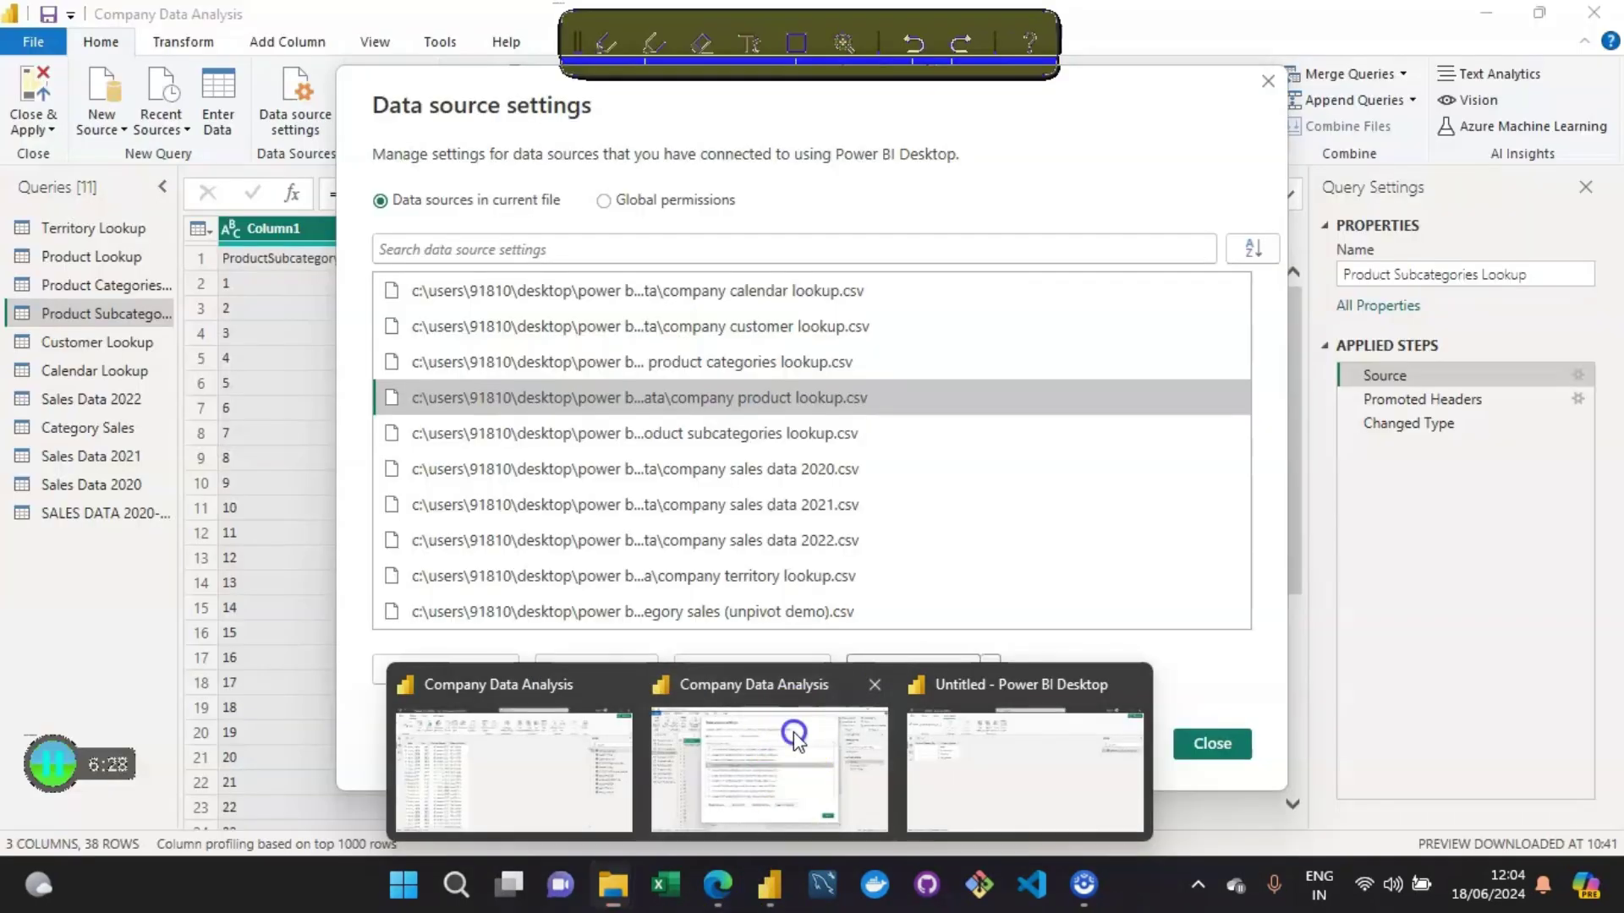
{"action": "left_click", "coordinate": [1210, 741]}
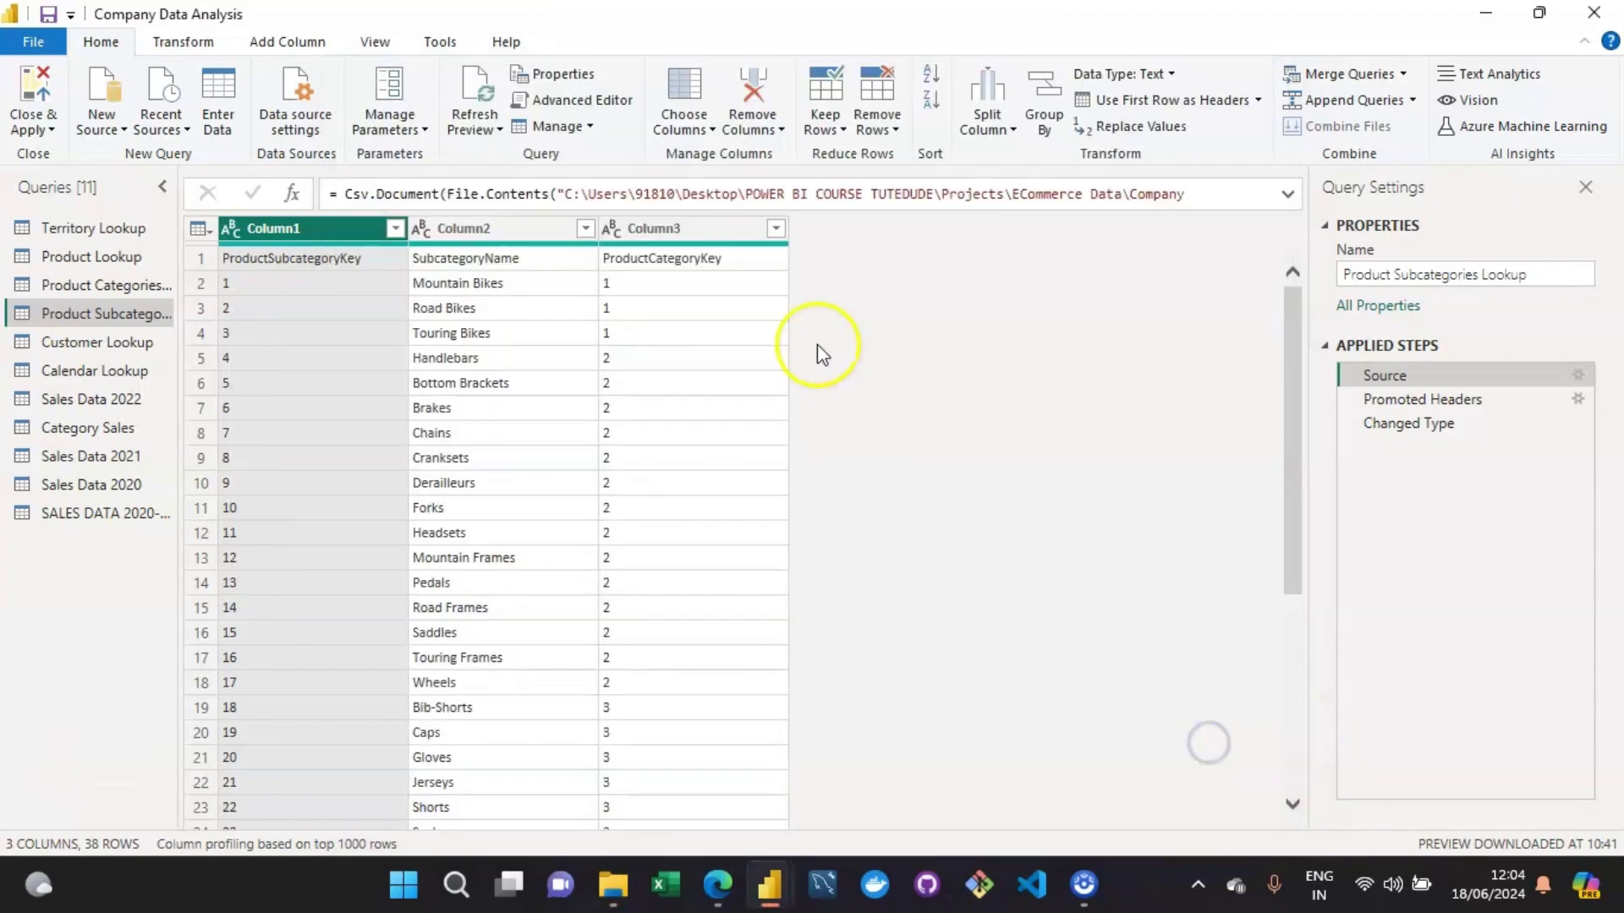
{"action": "left_click", "coordinate": [474, 100]}
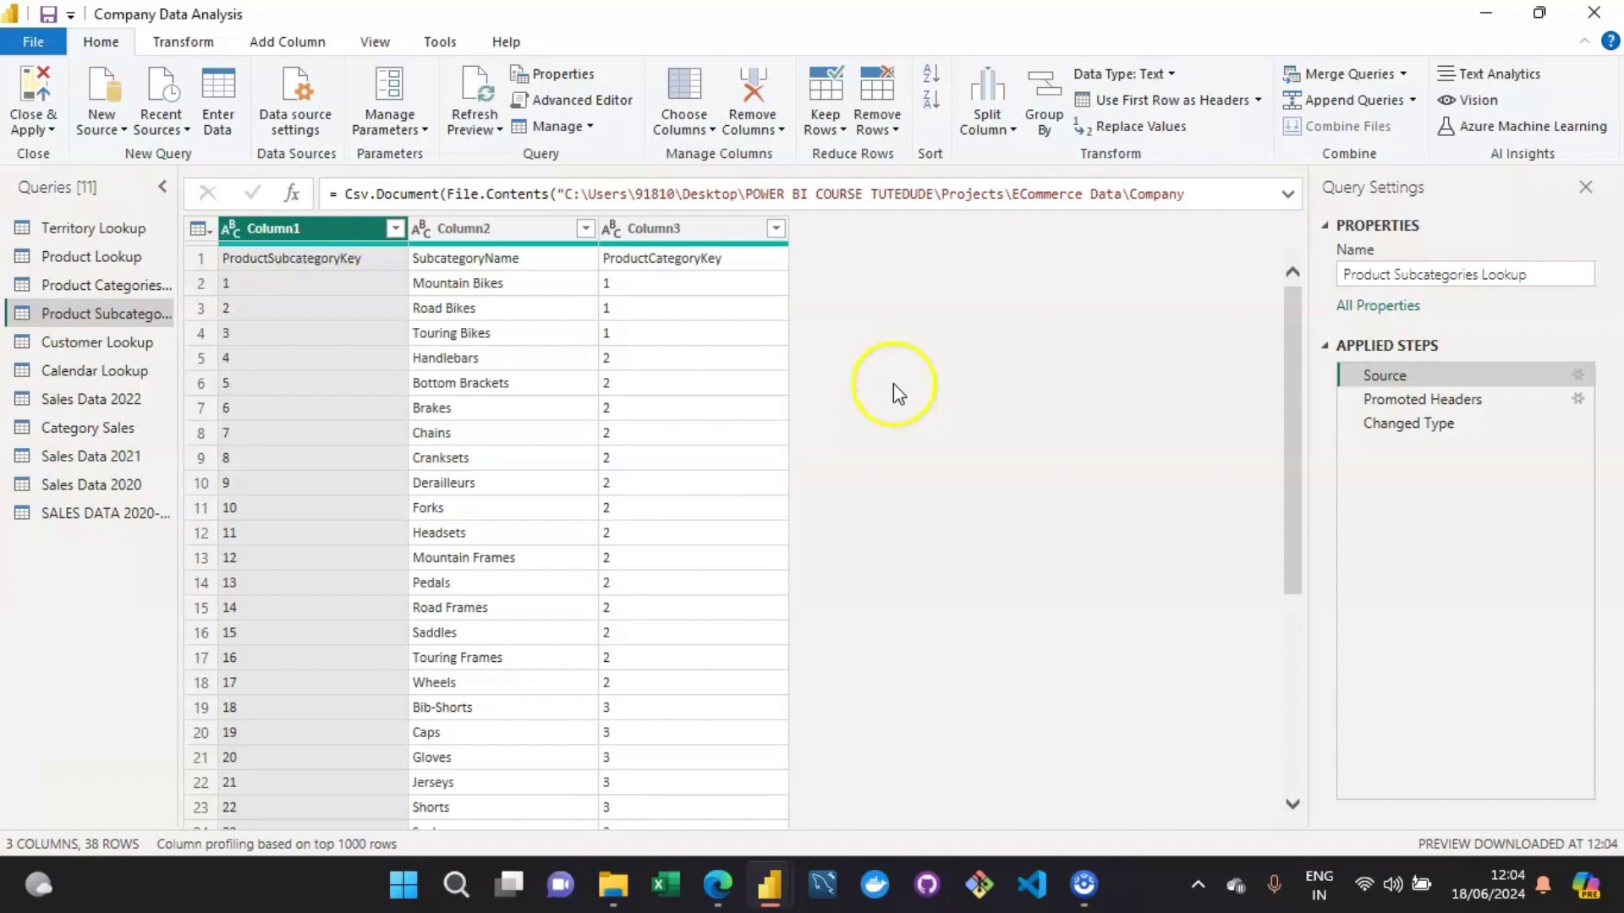
{"action": "left_click", "coordinate": [472, 102]}
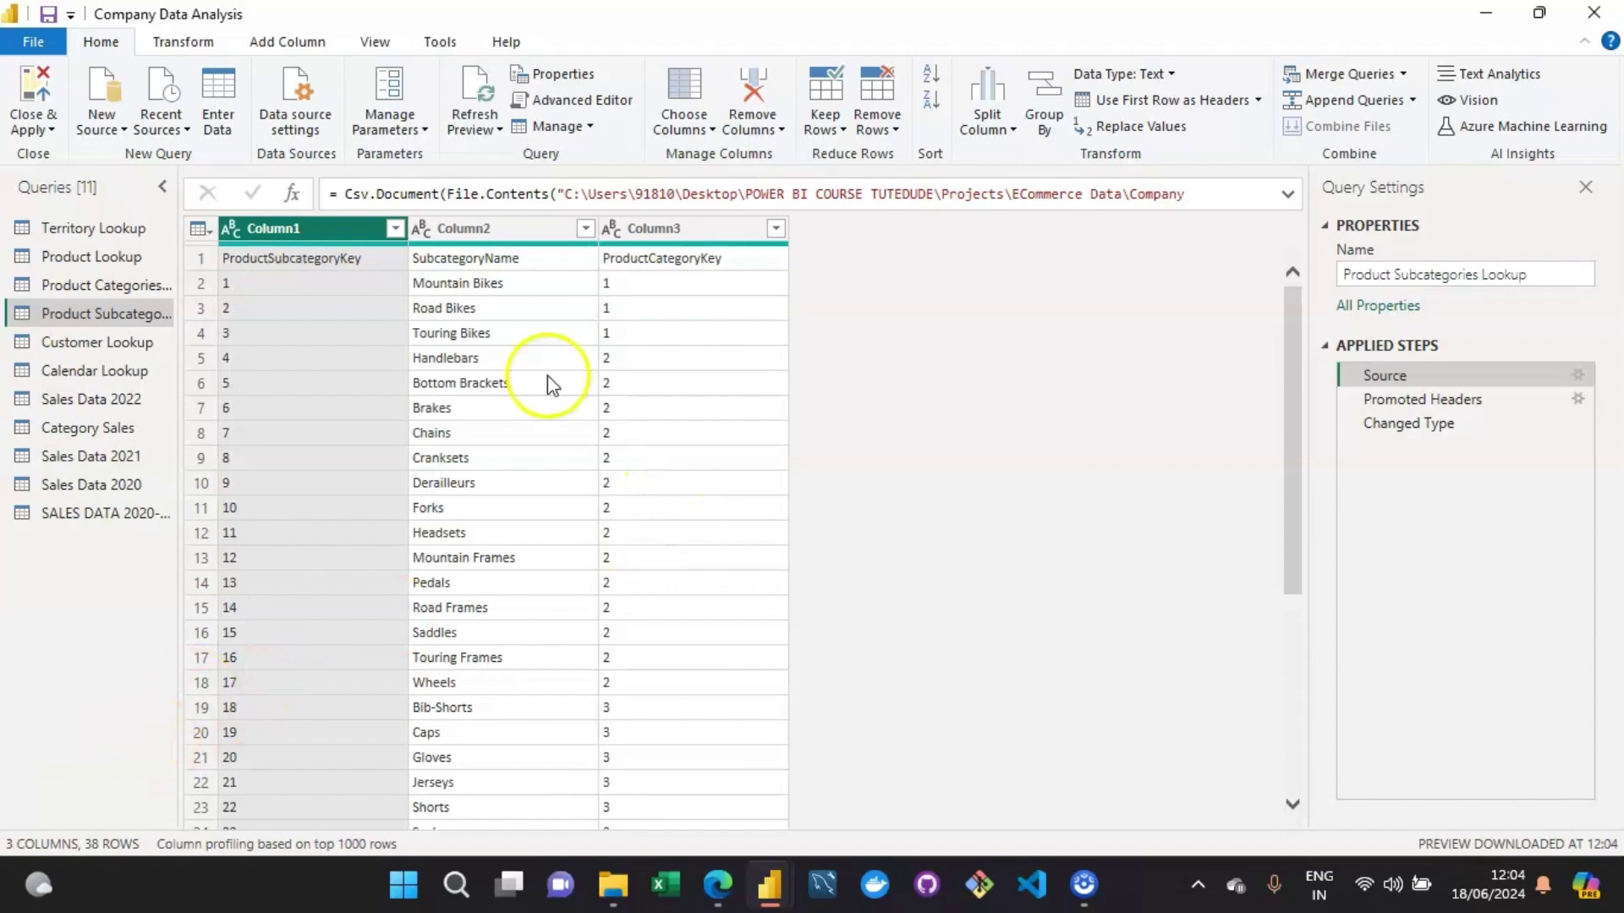
Open the Product Lookup query and check the renamed Company Product Lookup-2 file in the Company Data folder in File Explorer.
{"action": "left_click", "coordinate": [108, 256]}
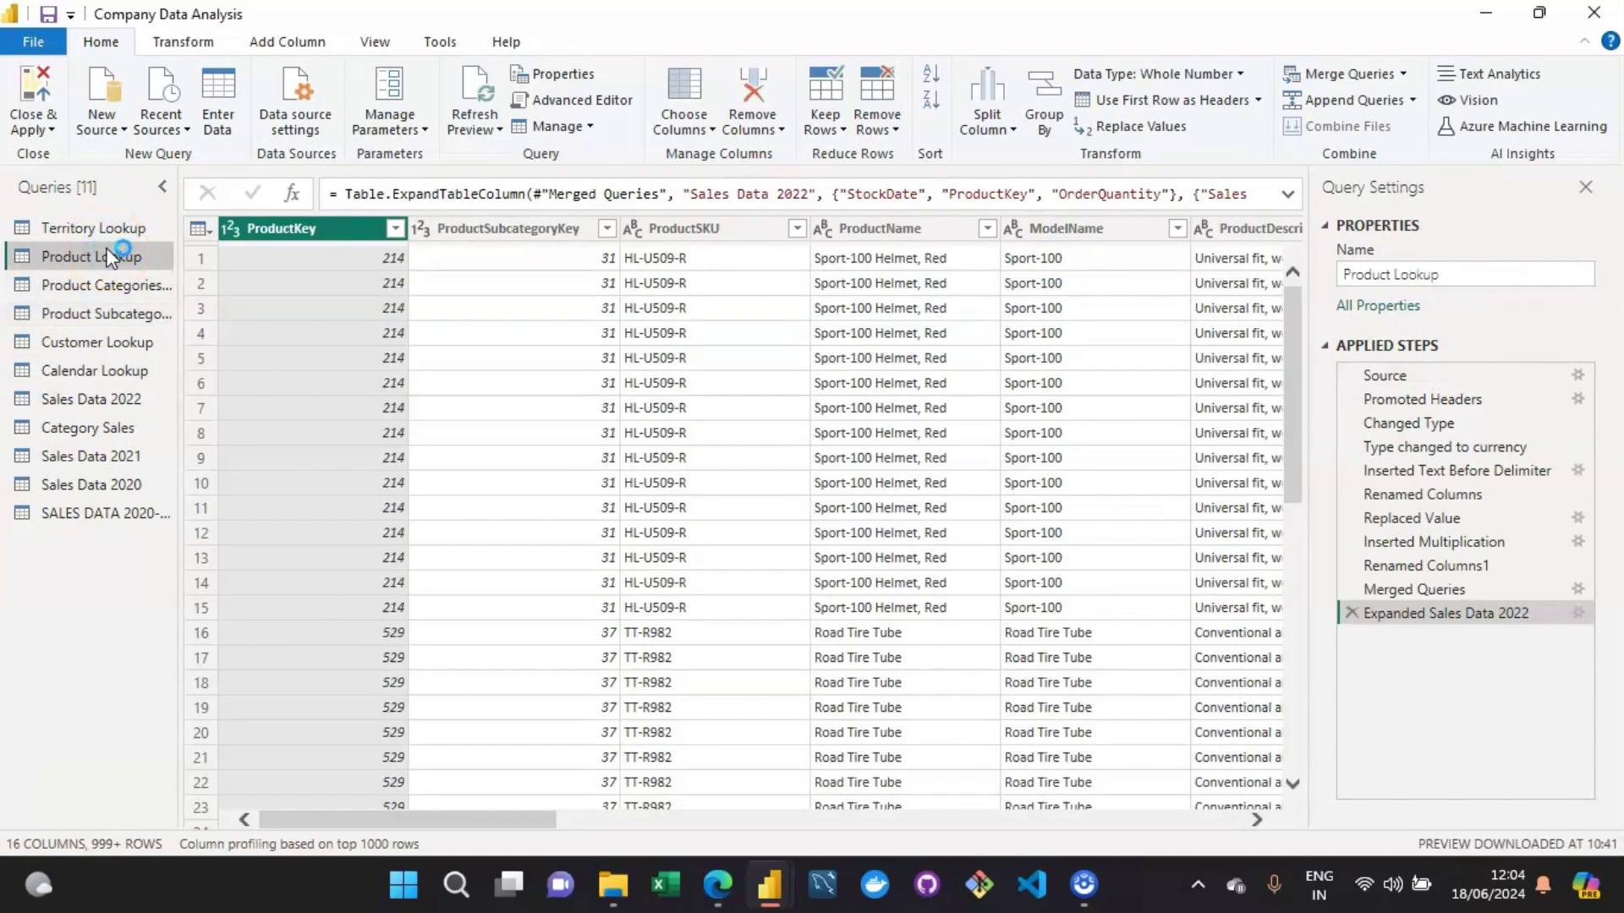
{"action": "left_click", "coordinate": [609, 888]}
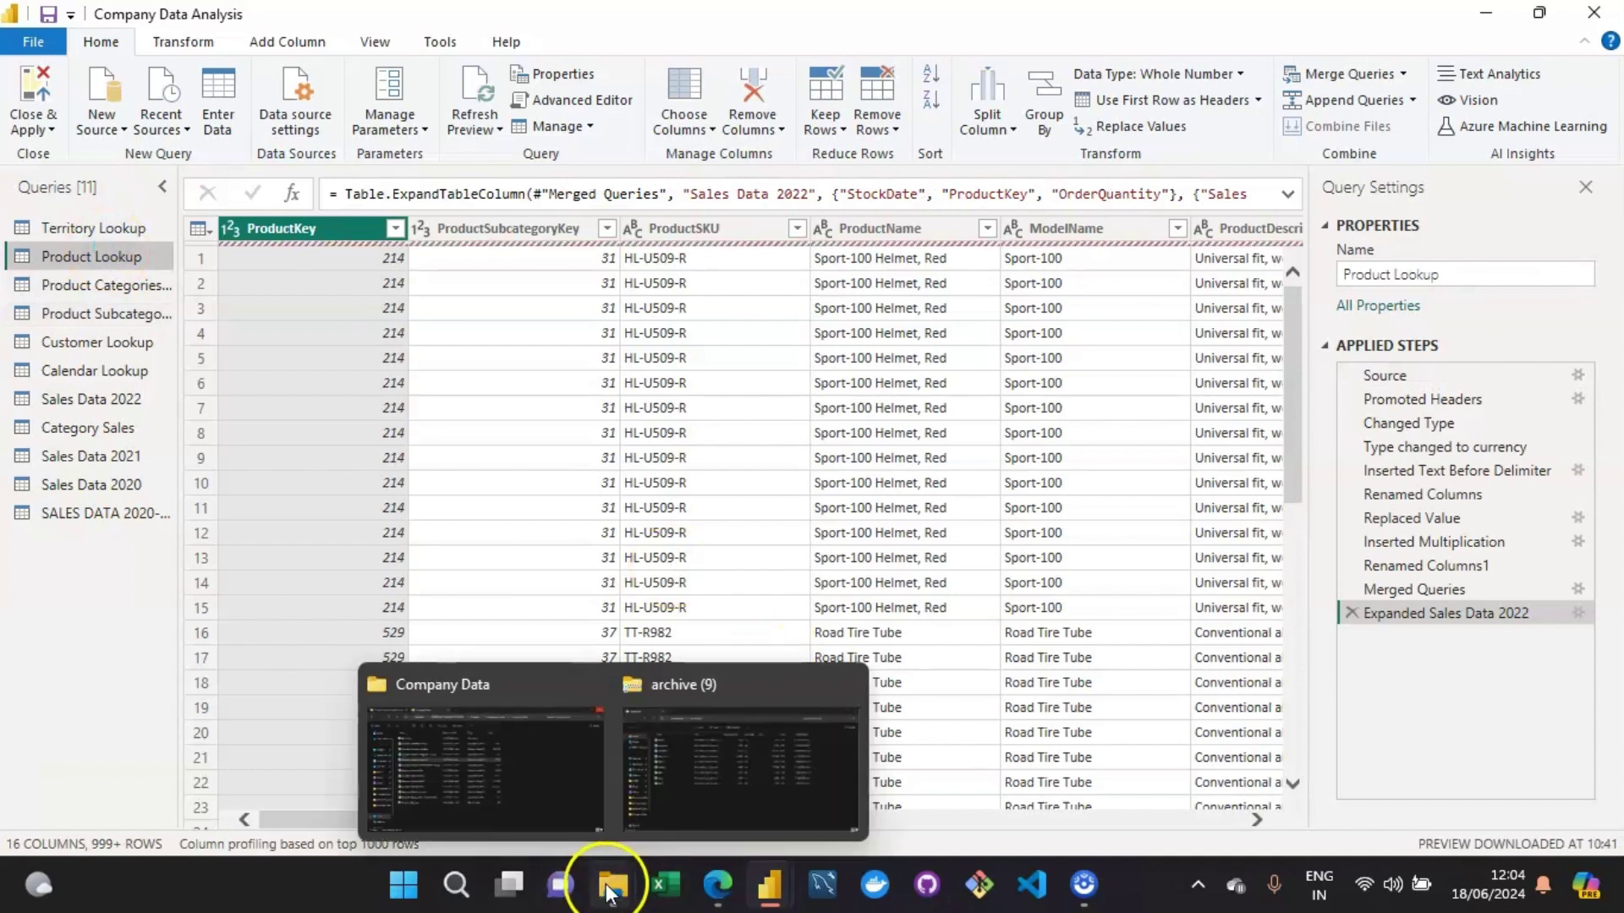
{"action": "left_click", "coordinate": [504, 768]}
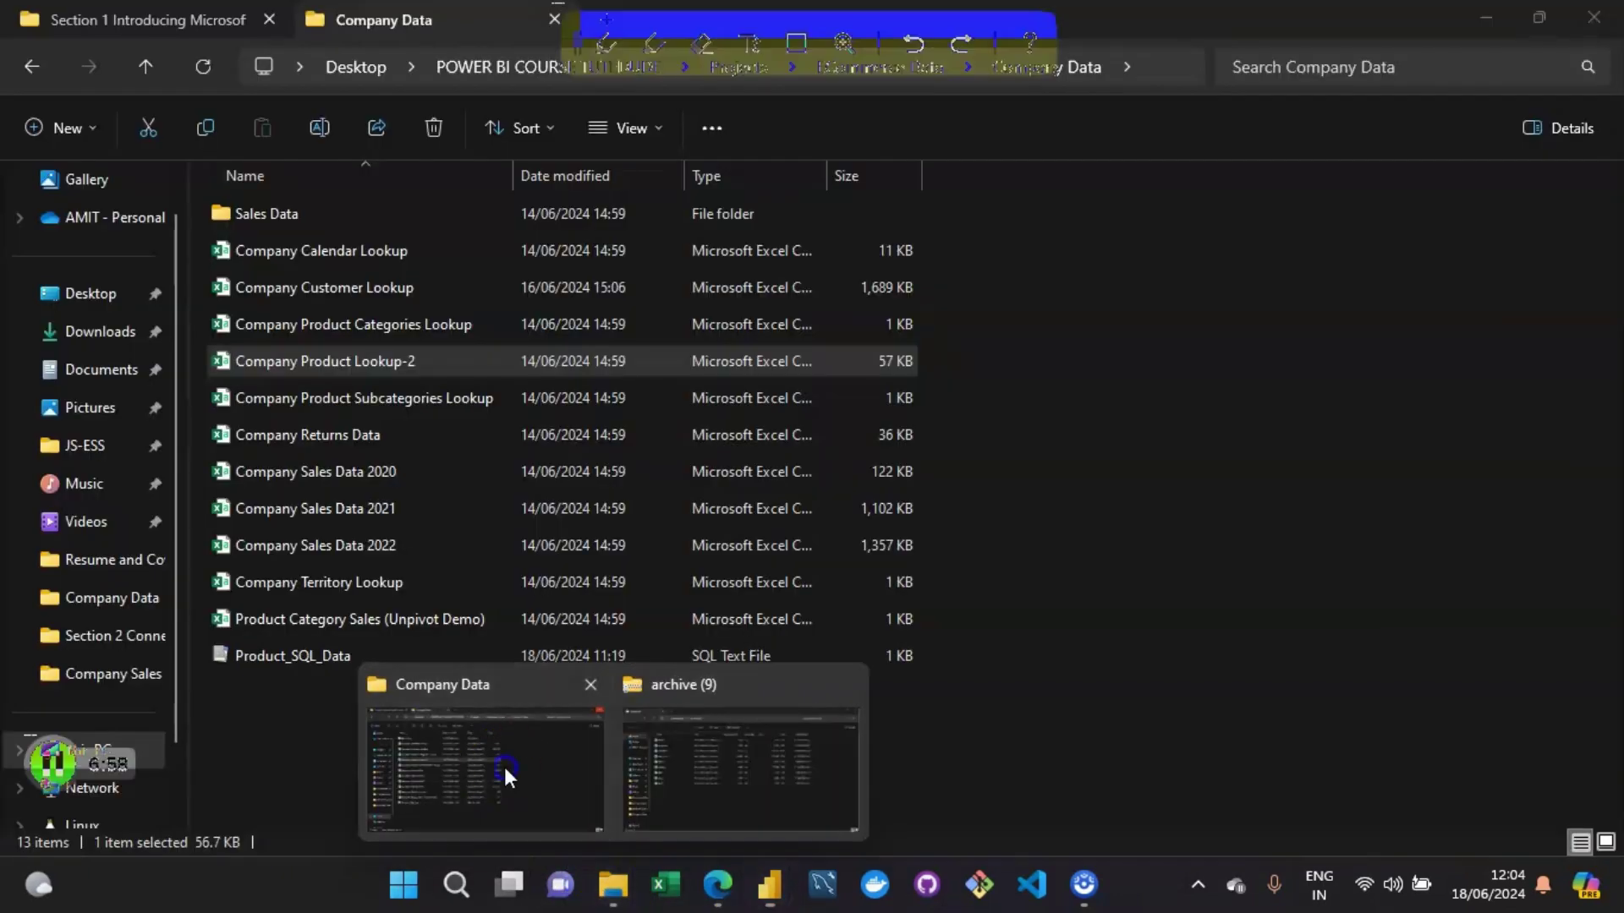
{"action": "left_click", "coordinate": [1105, 434]}
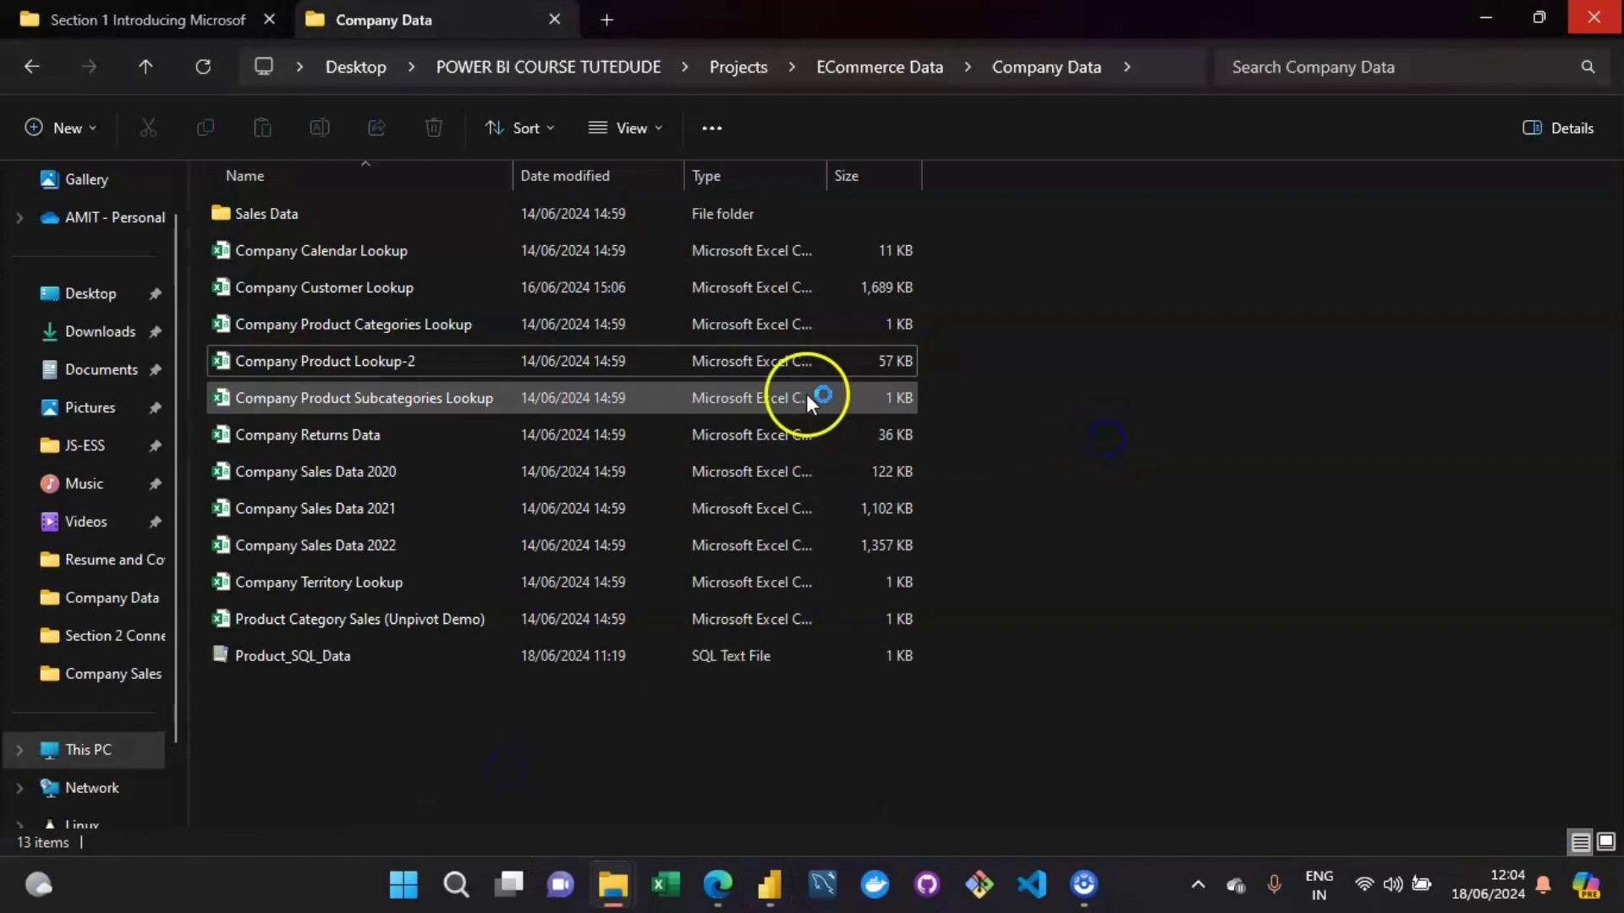
{"action": "left_click", "coordinate": [584, 356]}
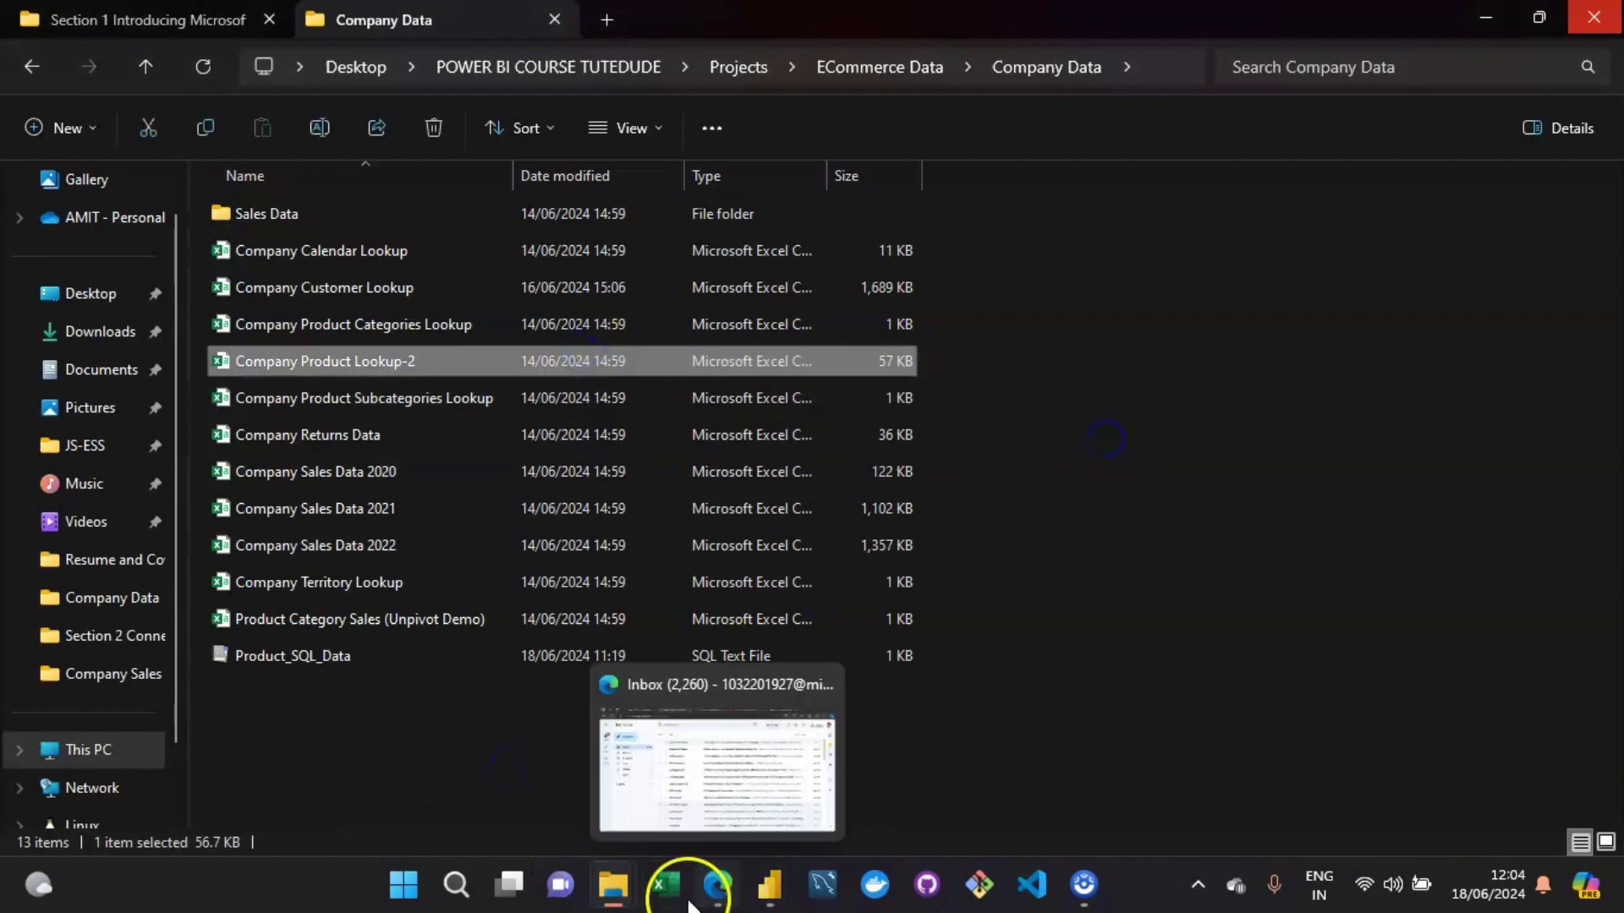
Switch back to Power Query and refresh the preview of the Product Lookup query.
{"action": "mouse_move", "coordinate": [768, 885]}
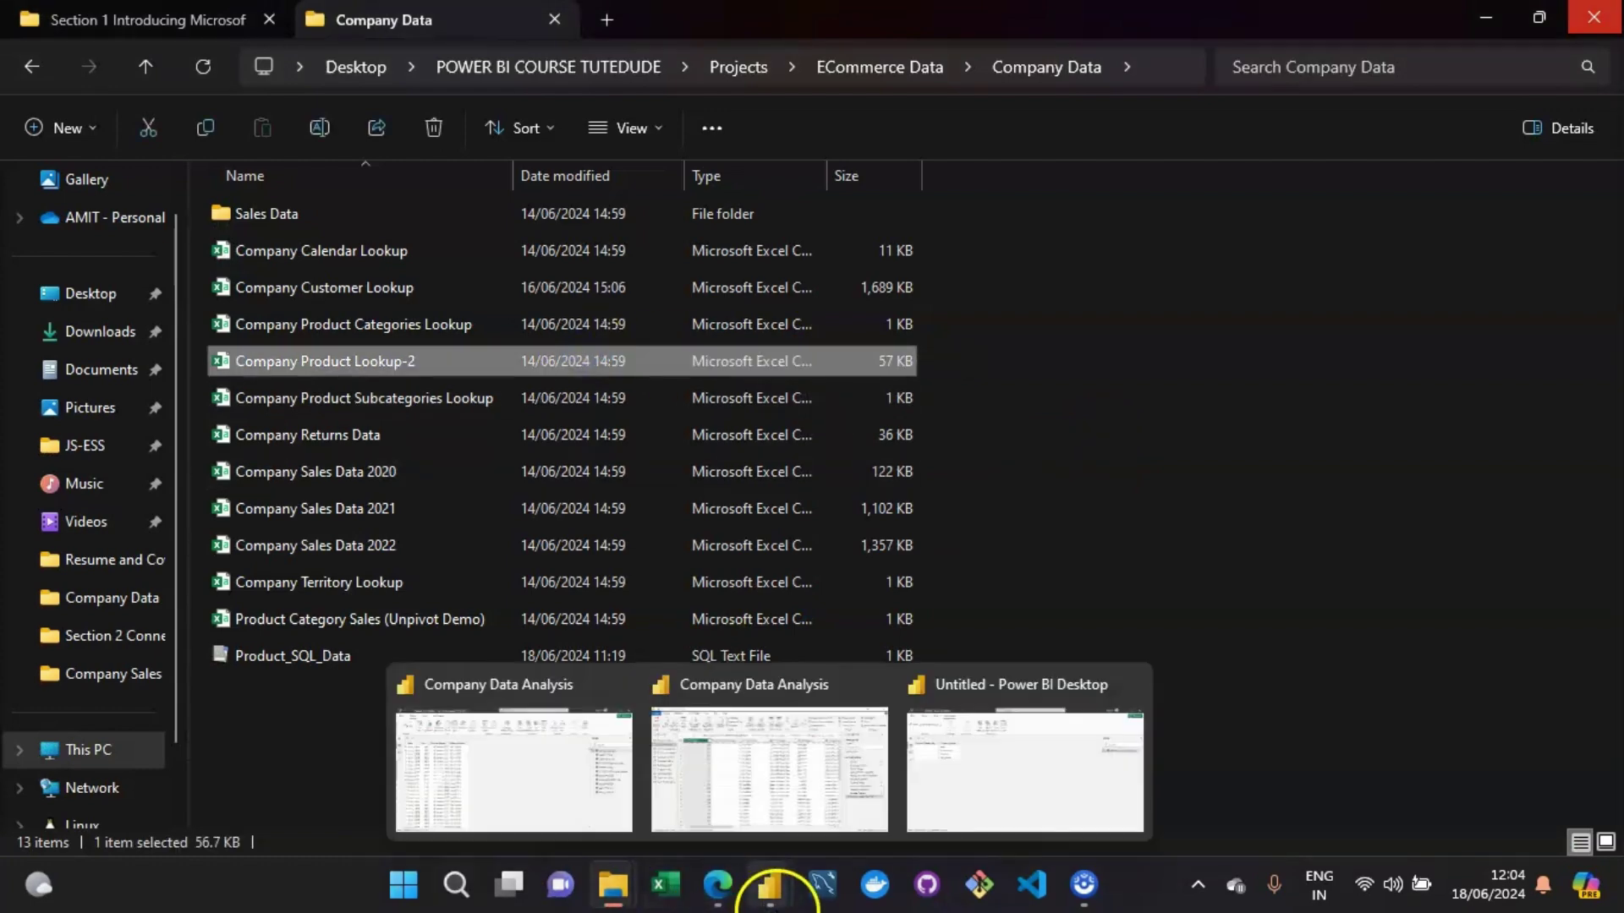
{"action": "left_click", "coordinate": [748, 796]}
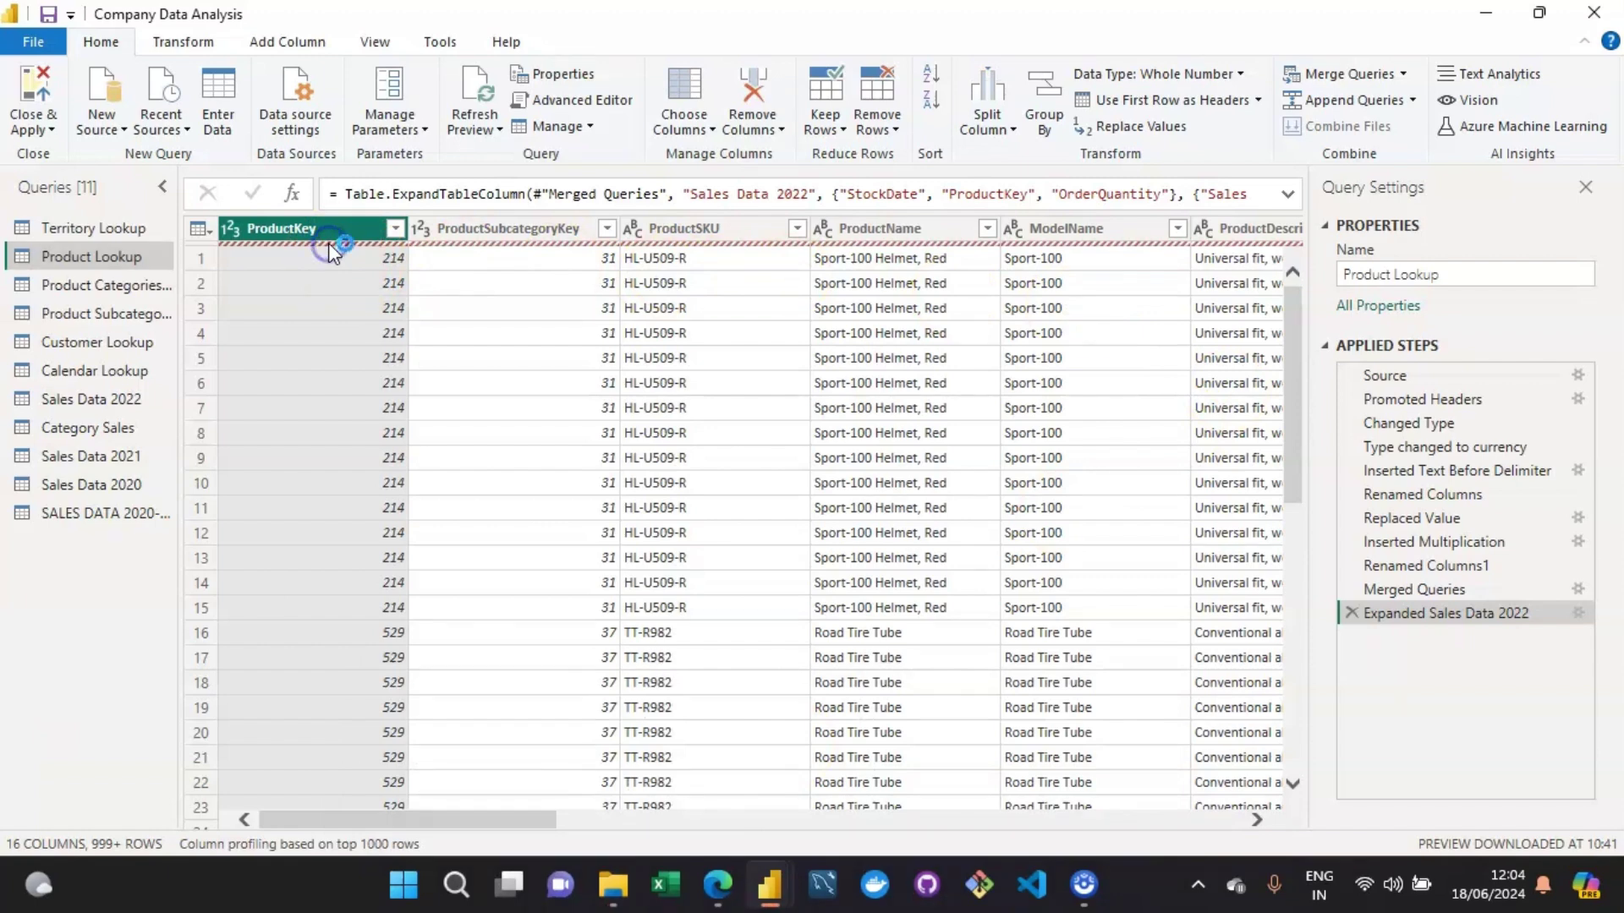
{"action": "left_click_drag", "start_coordinate": [1300, 408], "coordinate": [1318, 259]}
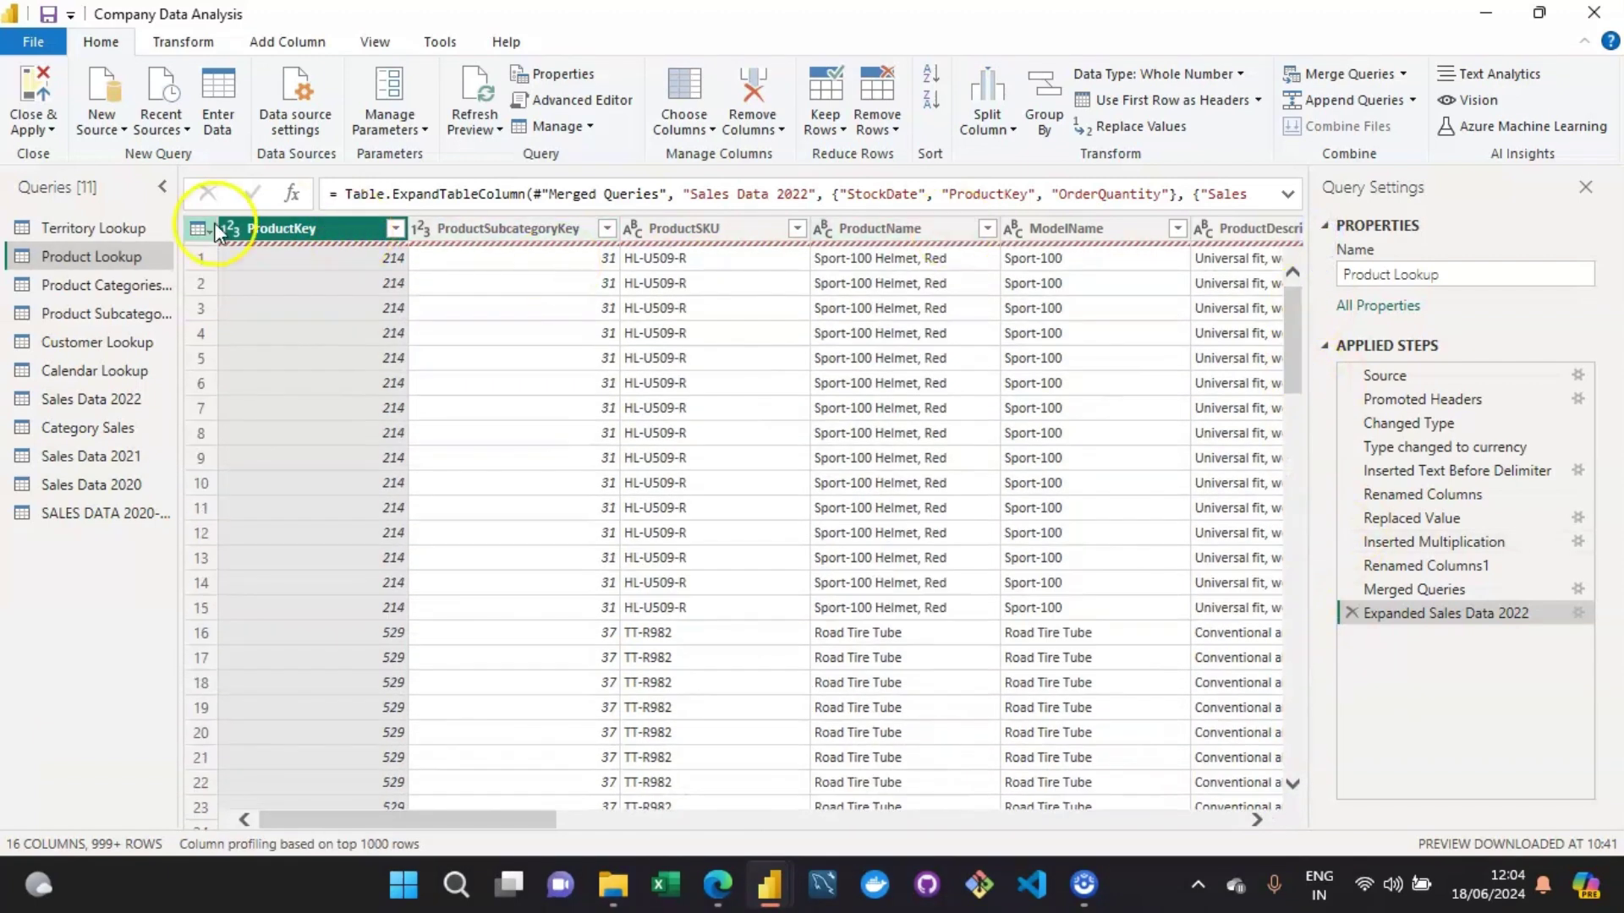
{"action": "left_click", "coordinate": [306, 244]}
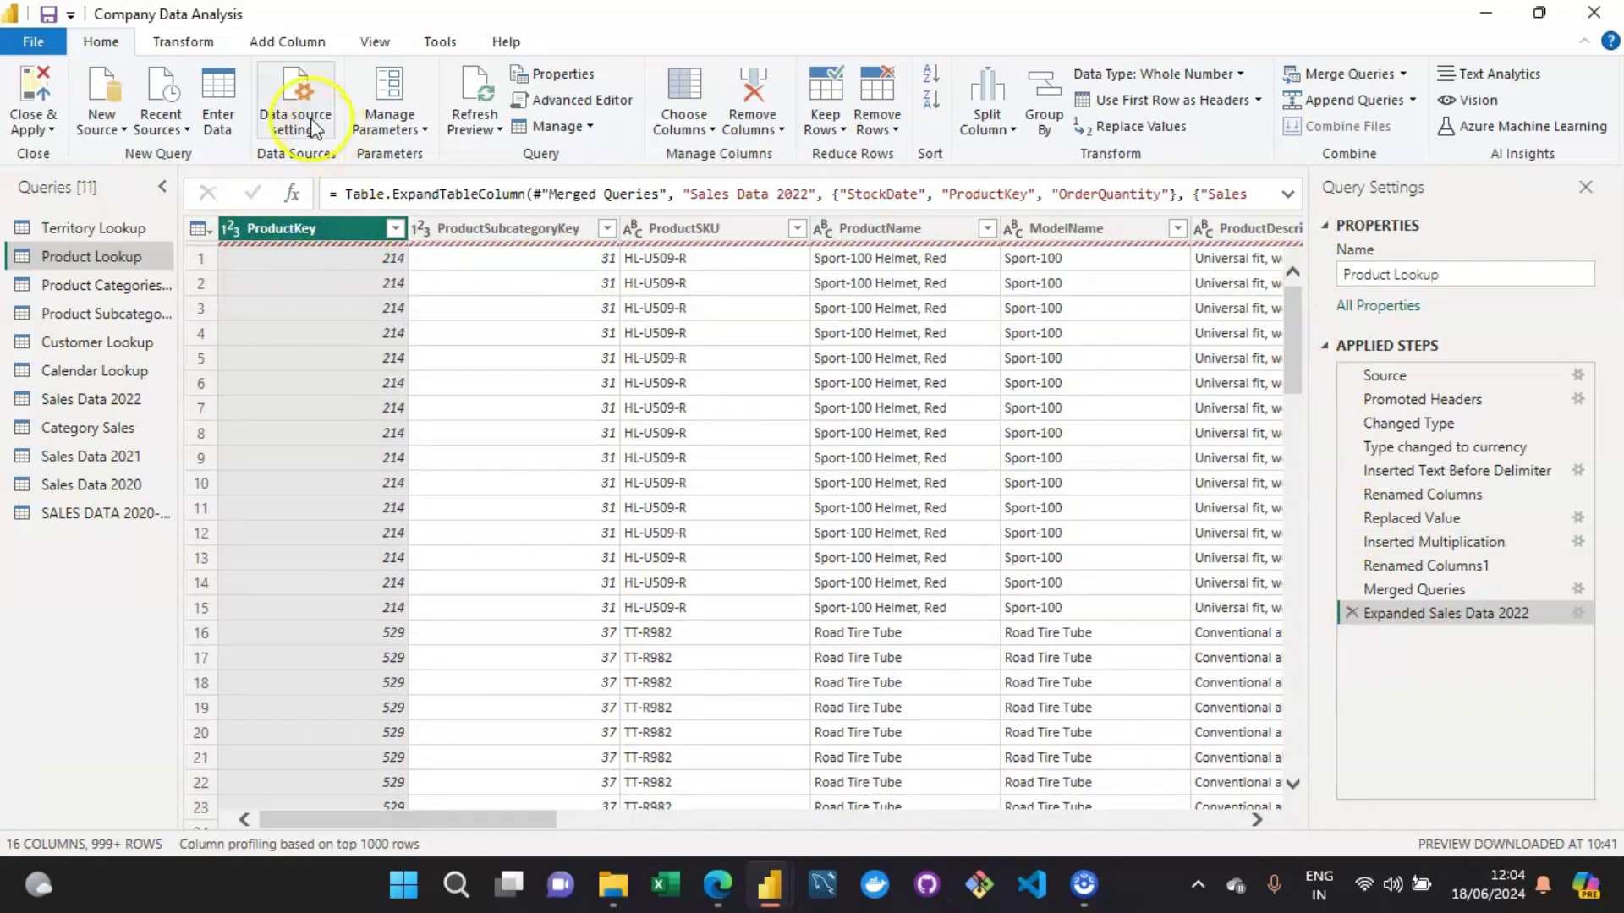
{"action": "left_click", "coordinate": [550, 624]}
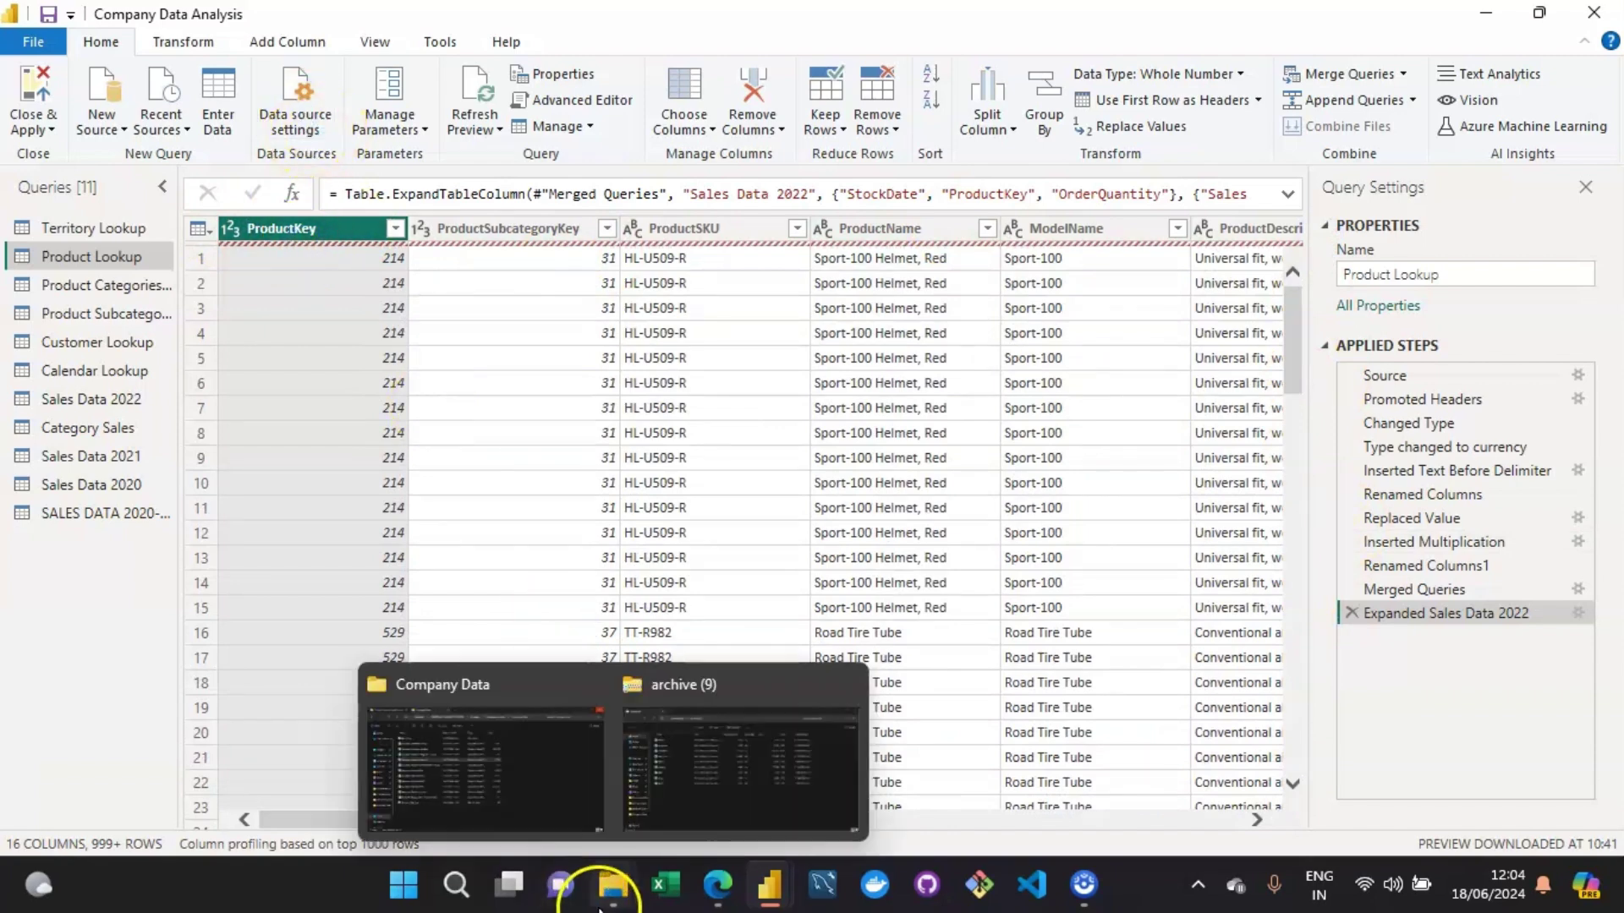
{"action": "left_click", "coordinate": [479, 126]}
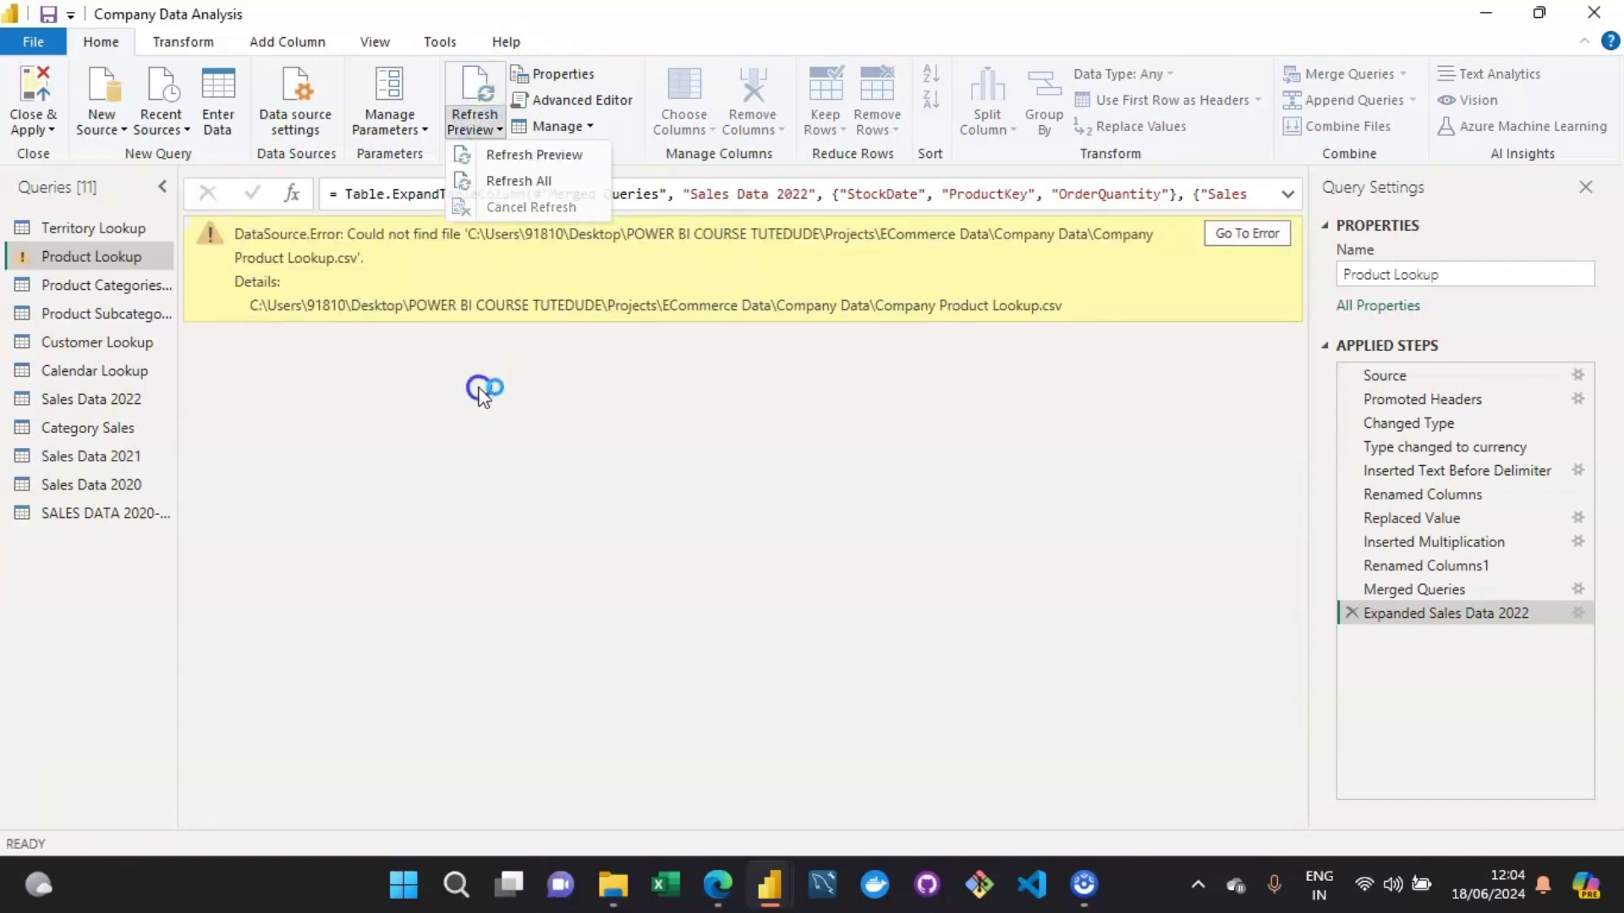
{"action": "left_click", "coordinate": [478, 389]}
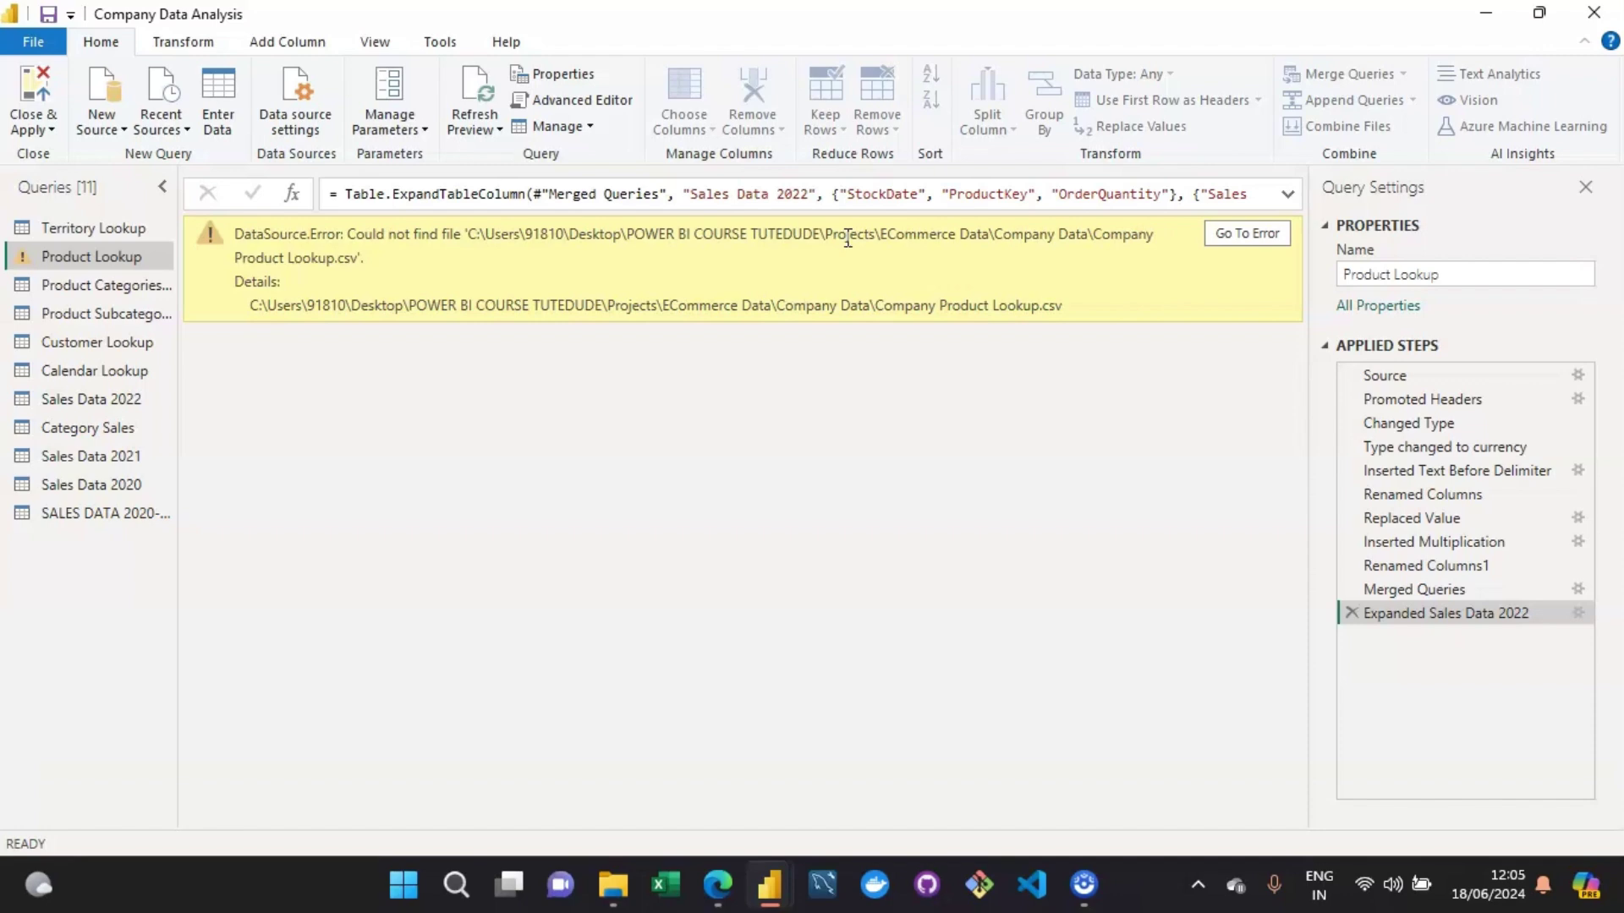
Switch to the Company Data folder in File Explorer and compare the renamed product lookup file's name with the Product Lookup query's source path.
{"action": "mouse_move", "coordinate": [612, 902]}
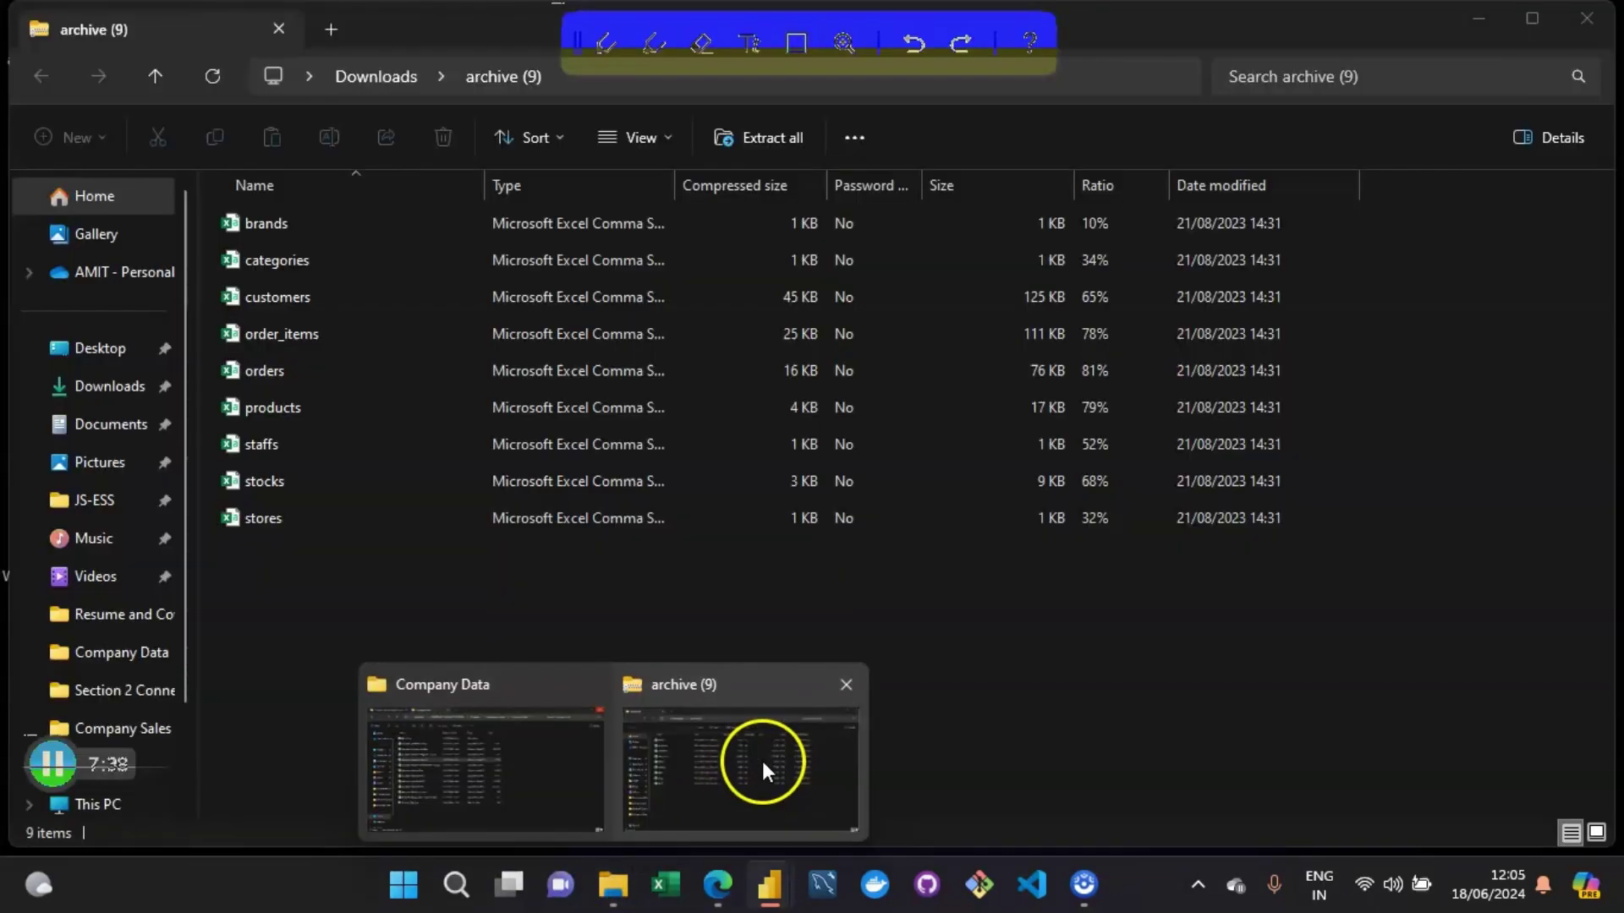
{"action": "left_click", "coordinate": [763, 762]}
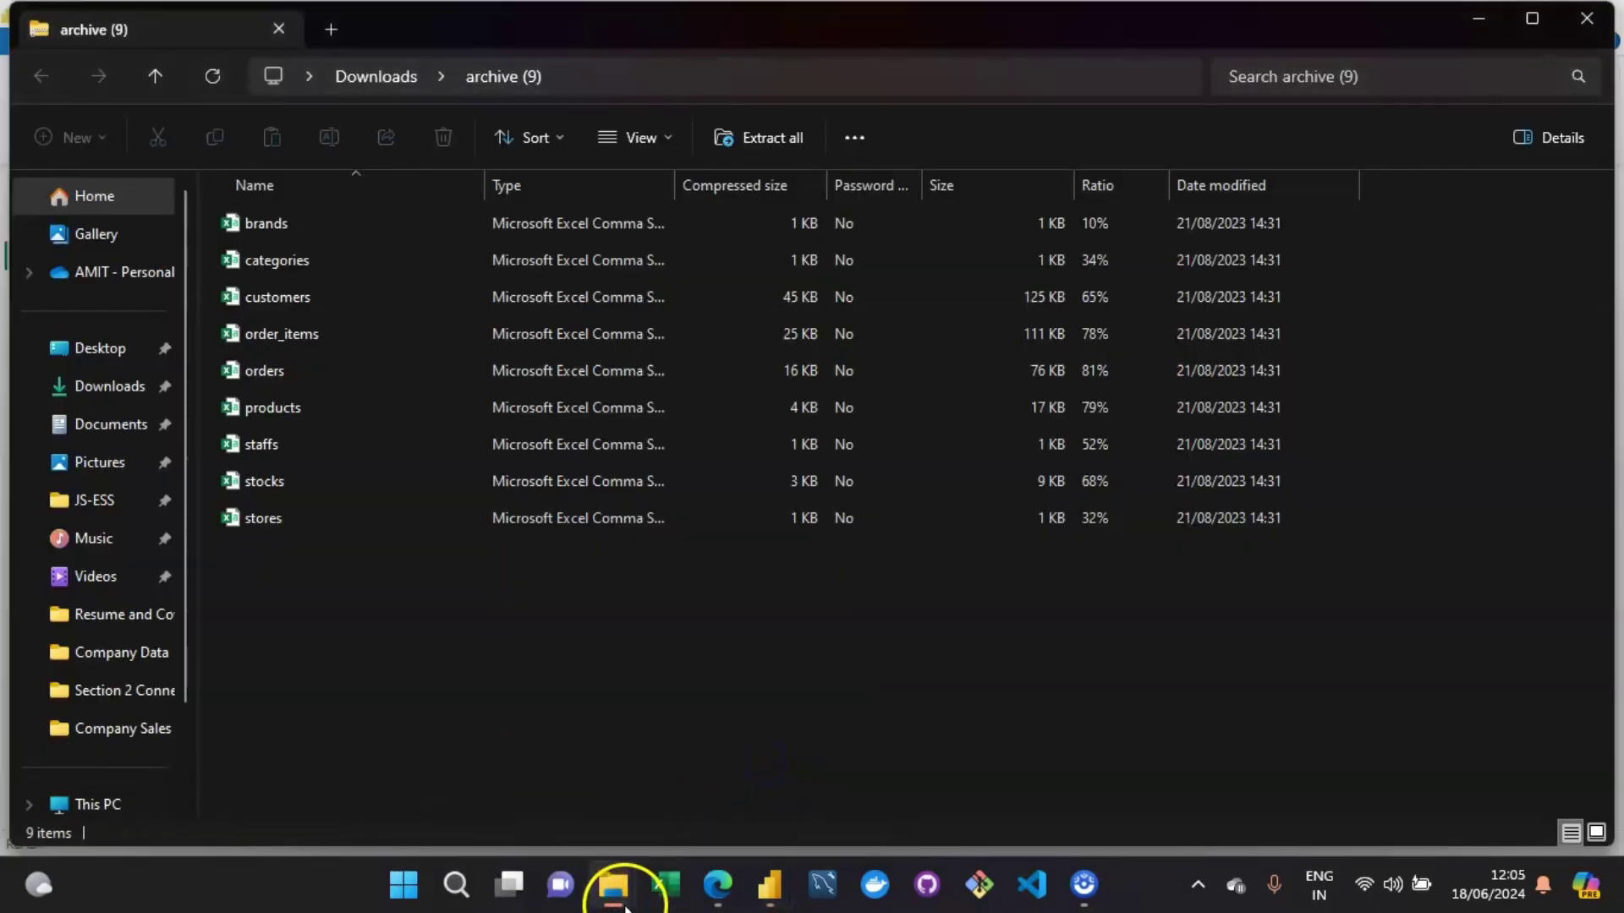
{"action": "mouse_move", "coordinate": [622, 895]}
{"action": "left_click", "coordinate": [531, 764]}
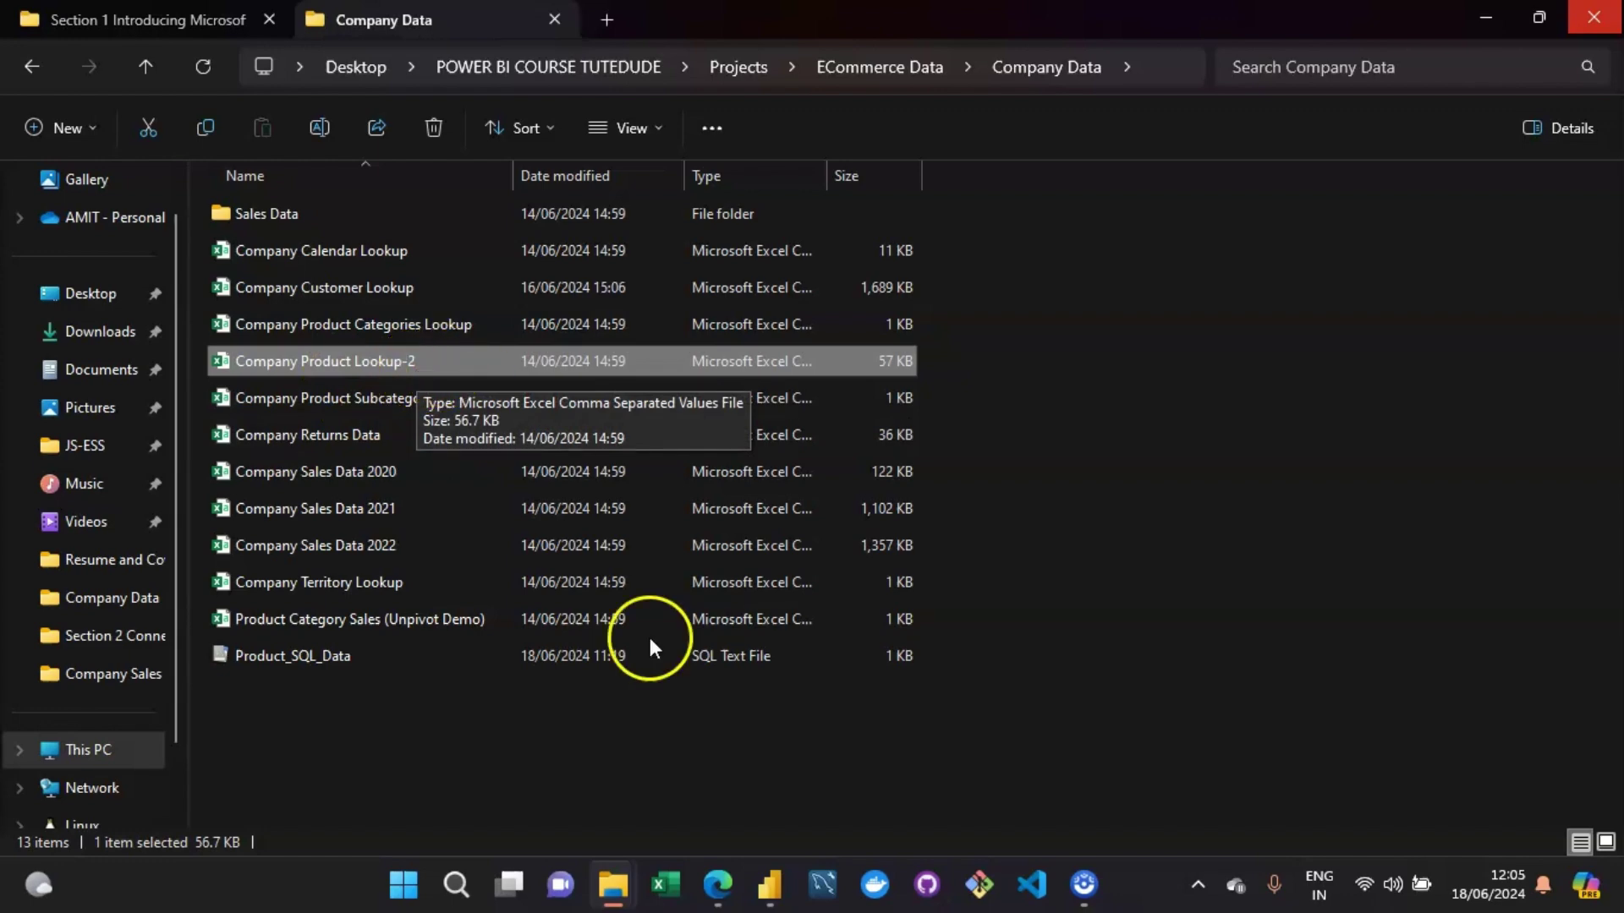
{"action": "mouse_move", "coordinate": [769, 885]}
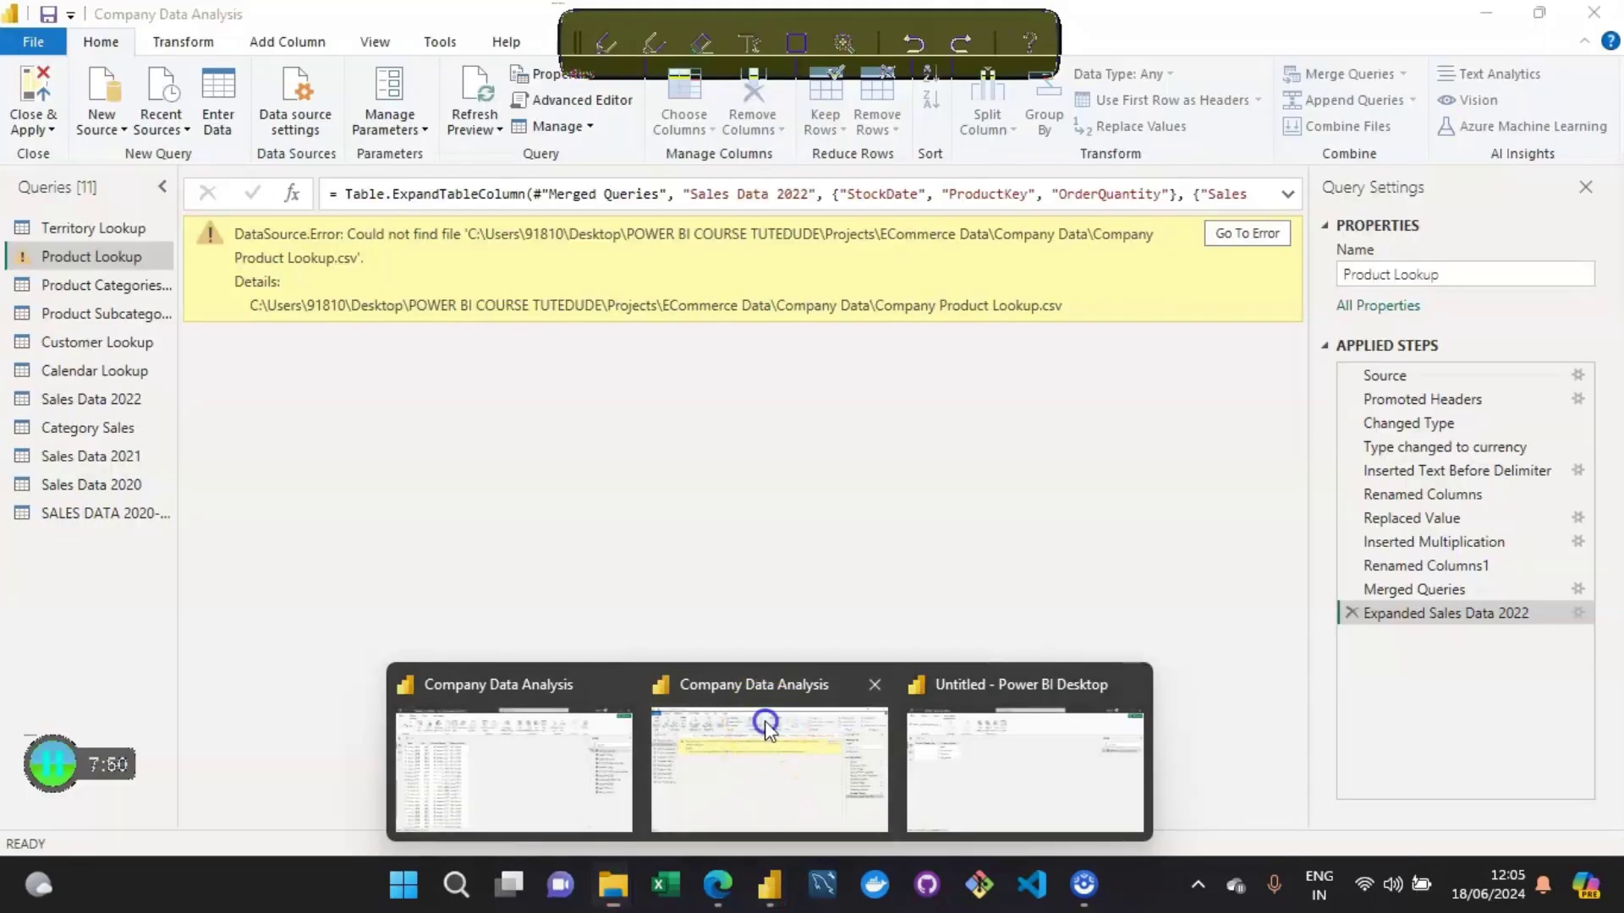
Recheck the renamed product lookup file in the Company Data folder in File Explorer and open the data source settings in Power Query.
{"action": "left_click", "coordinate": [764, 721]}
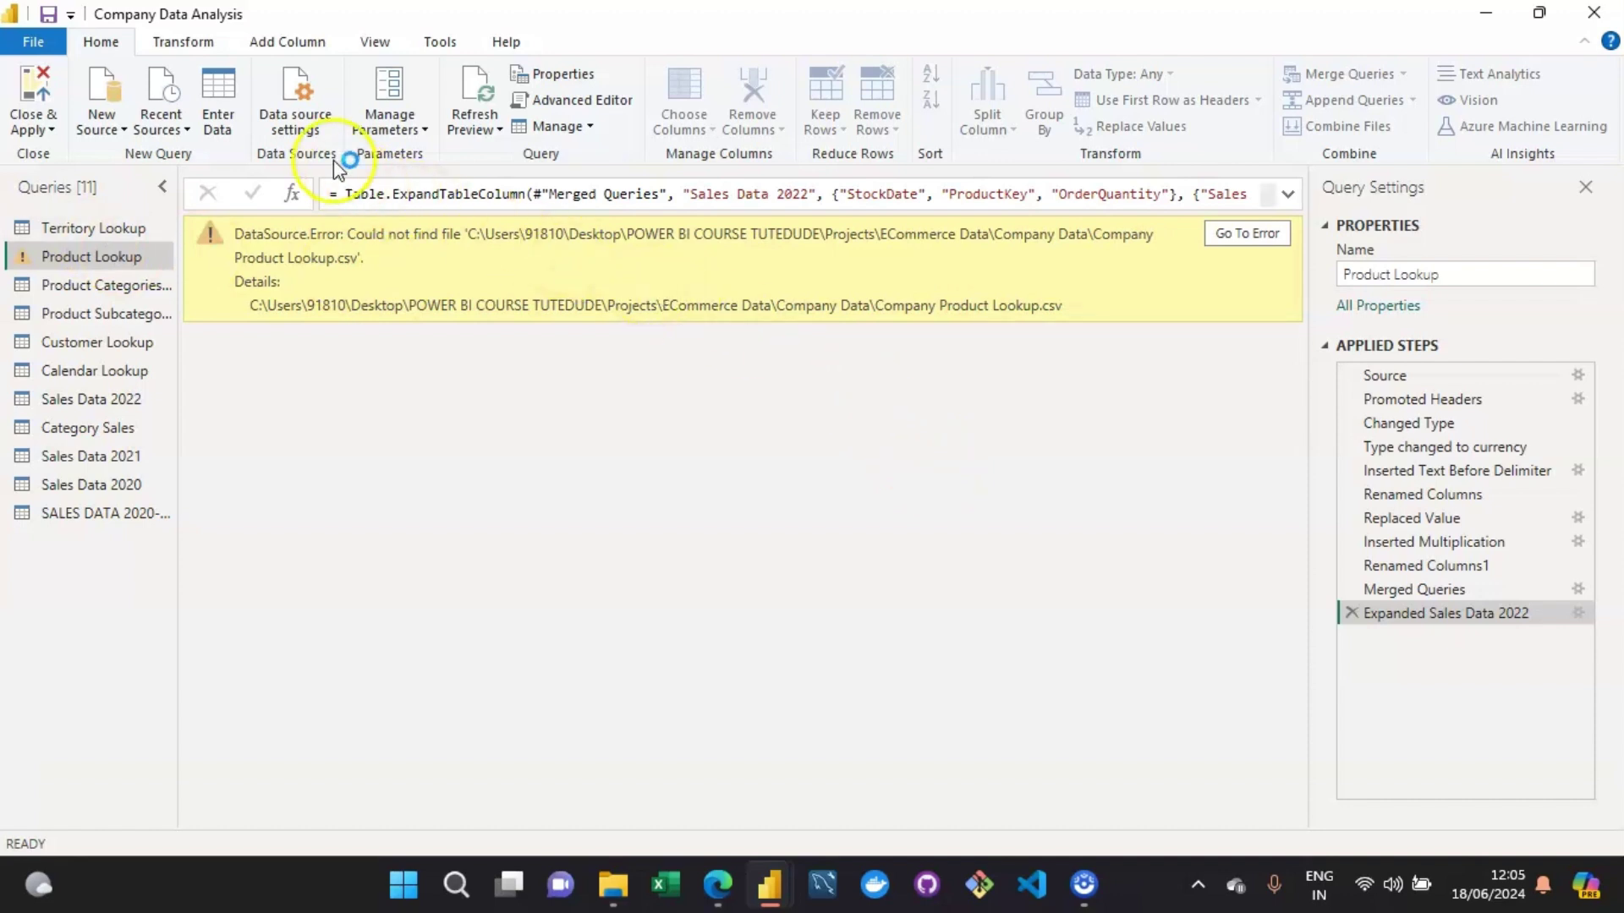
{"action": "mouse_move", "coordinate": [608, 893]}
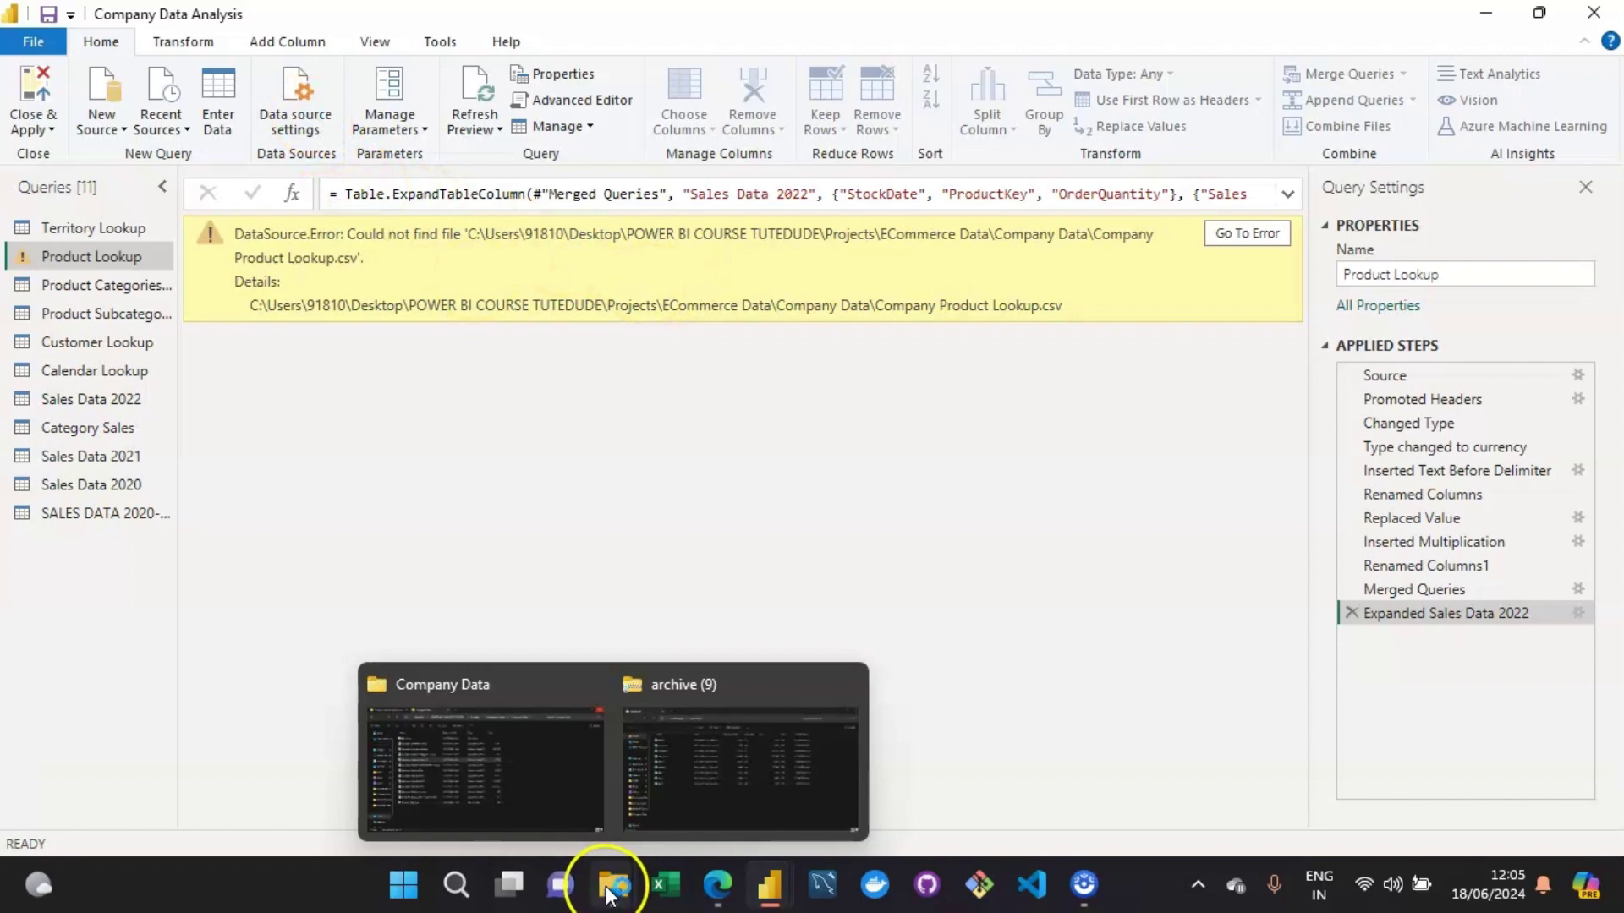
{"action": "mouse_move", "coordinate": [524, 768]}
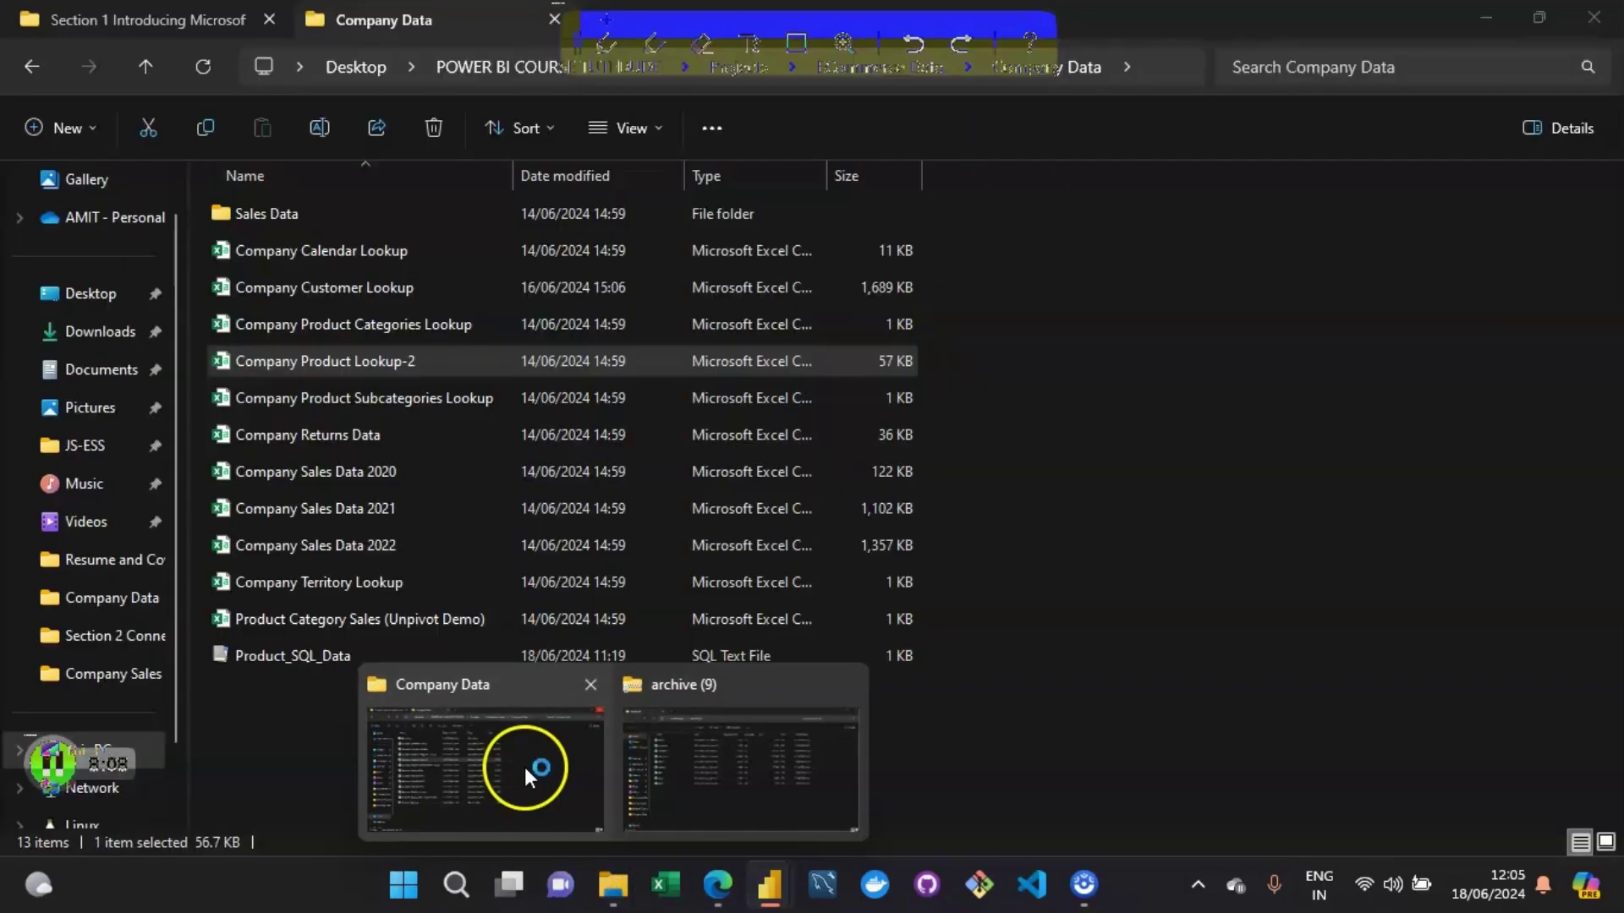
{"action": "left_click", "coordinate": [525, 768]}
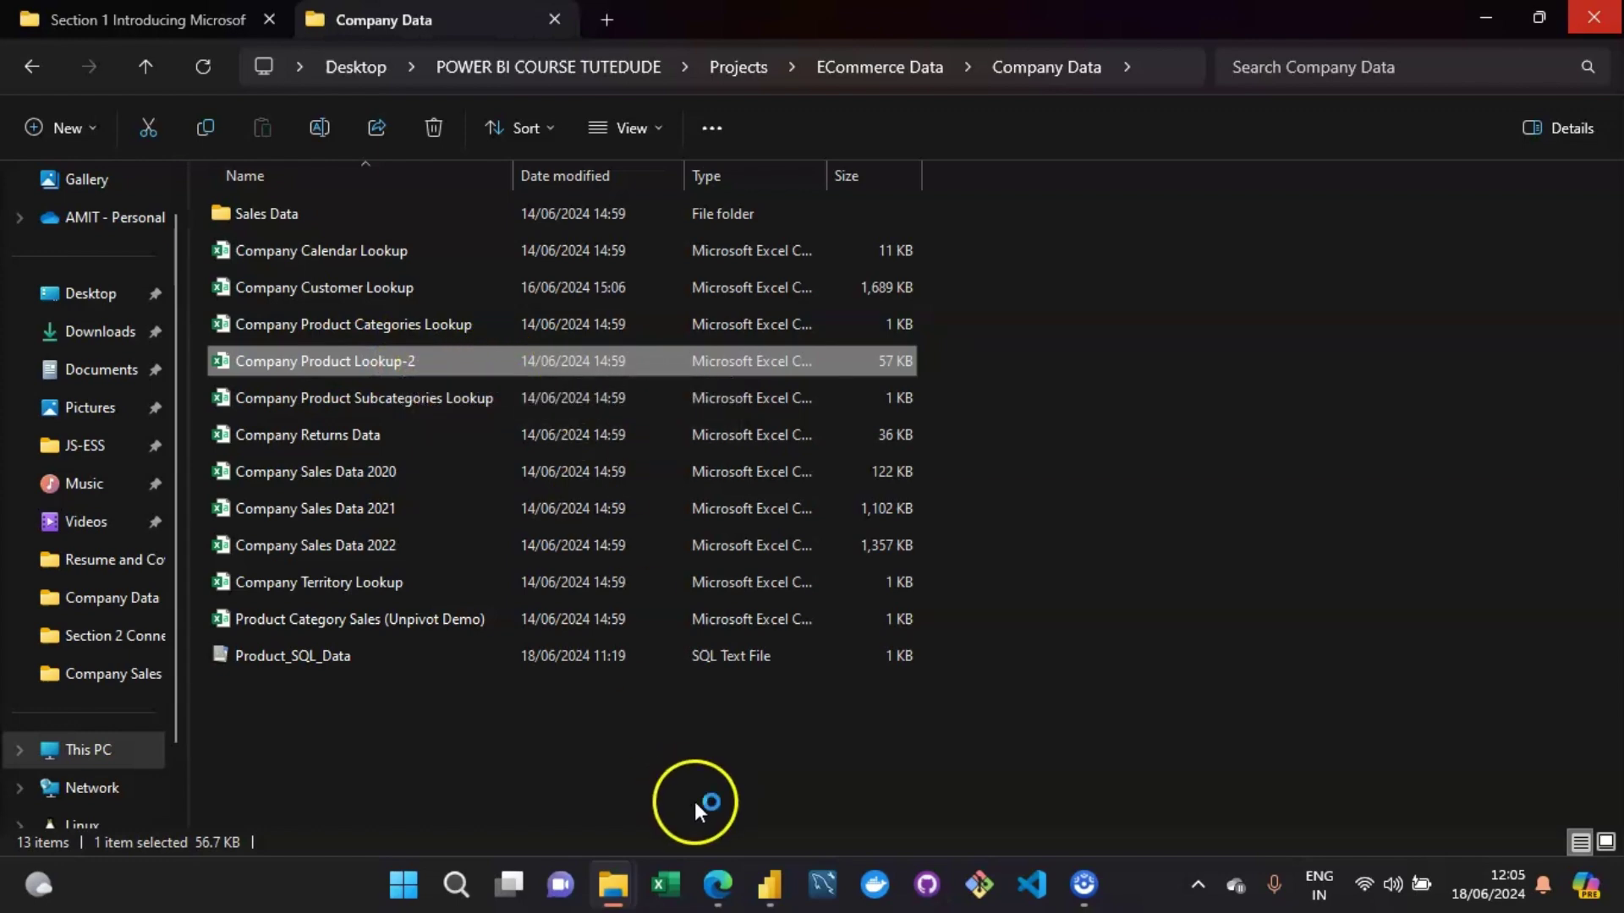
{"action": "mouse_move", "coordinate": [768, 879]}
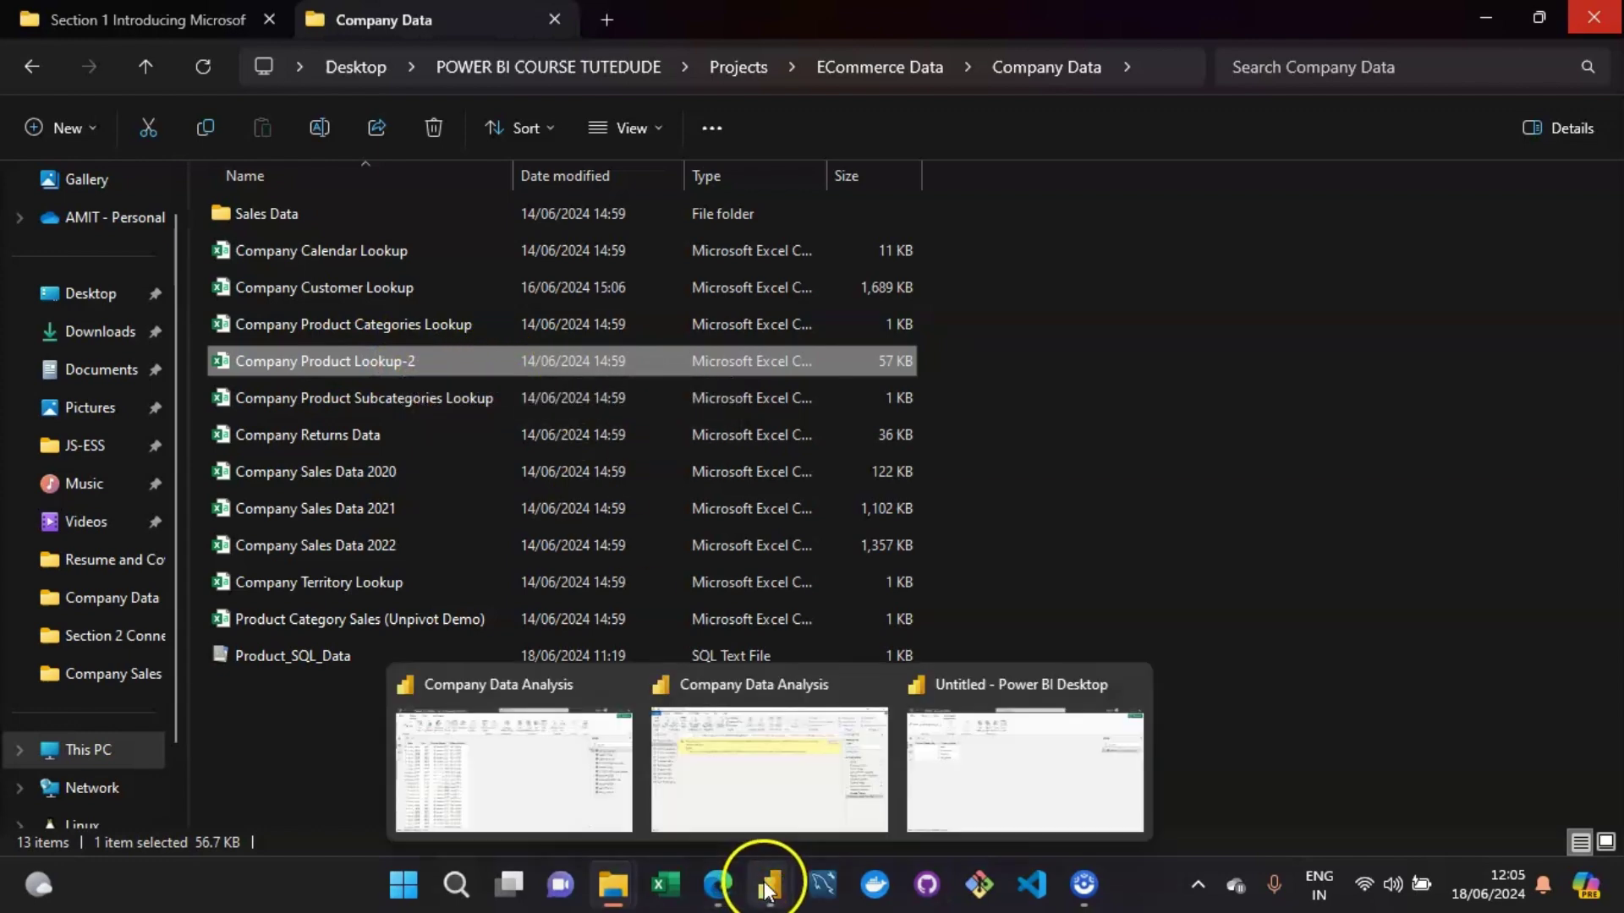
{"action": "left_click", "coordinate": [740, 772]}
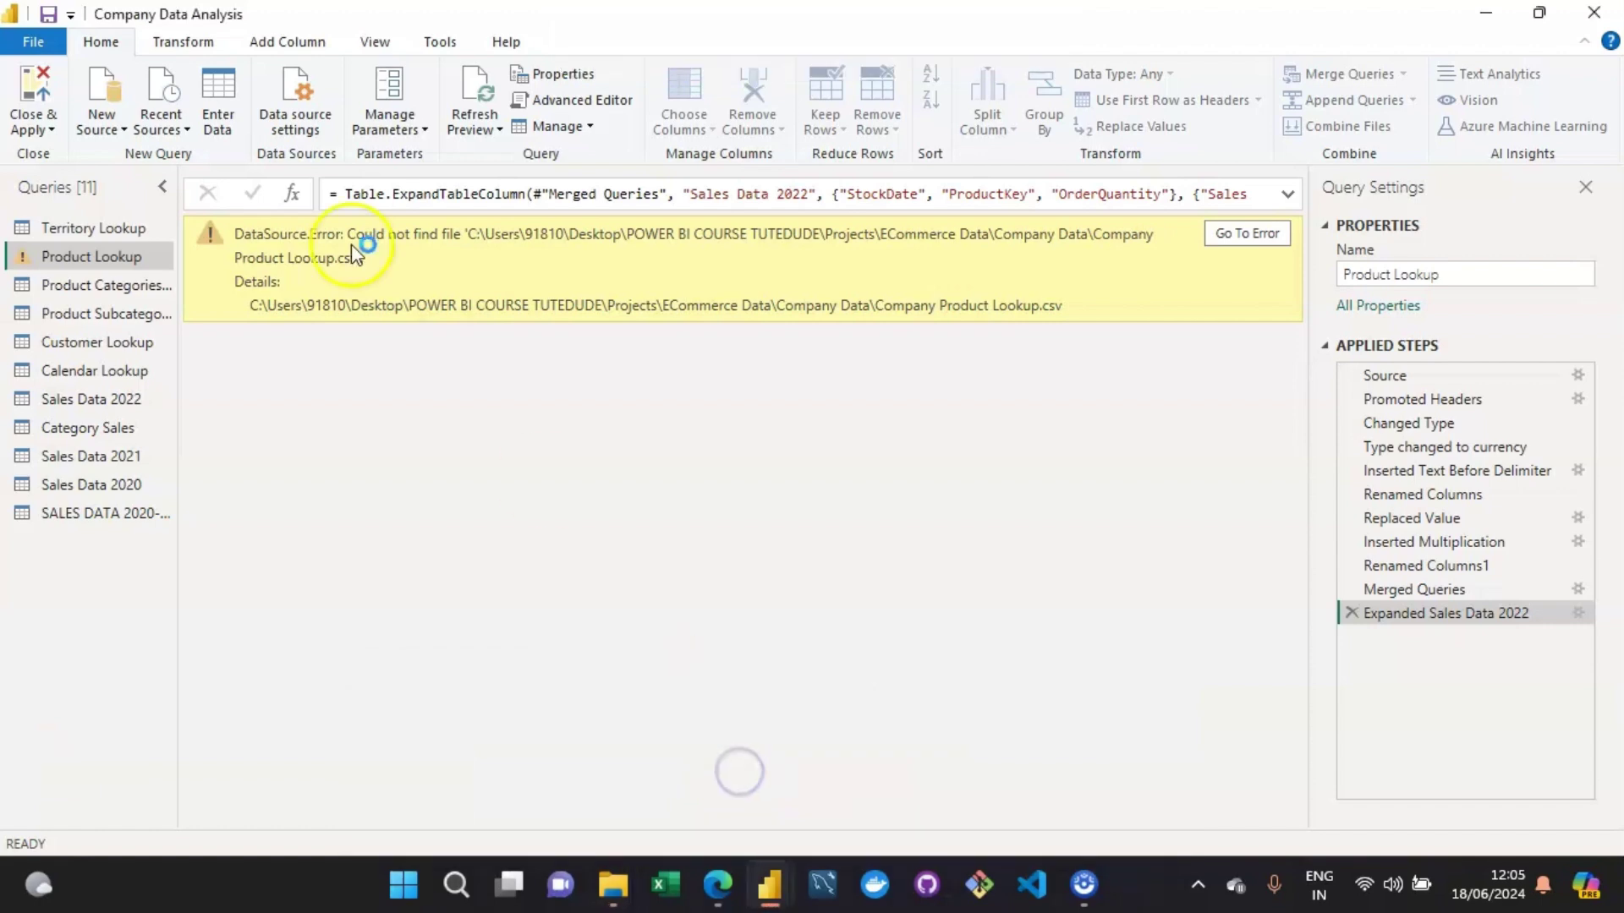
{"action": "left_click", "coordinate": [283, 115]}
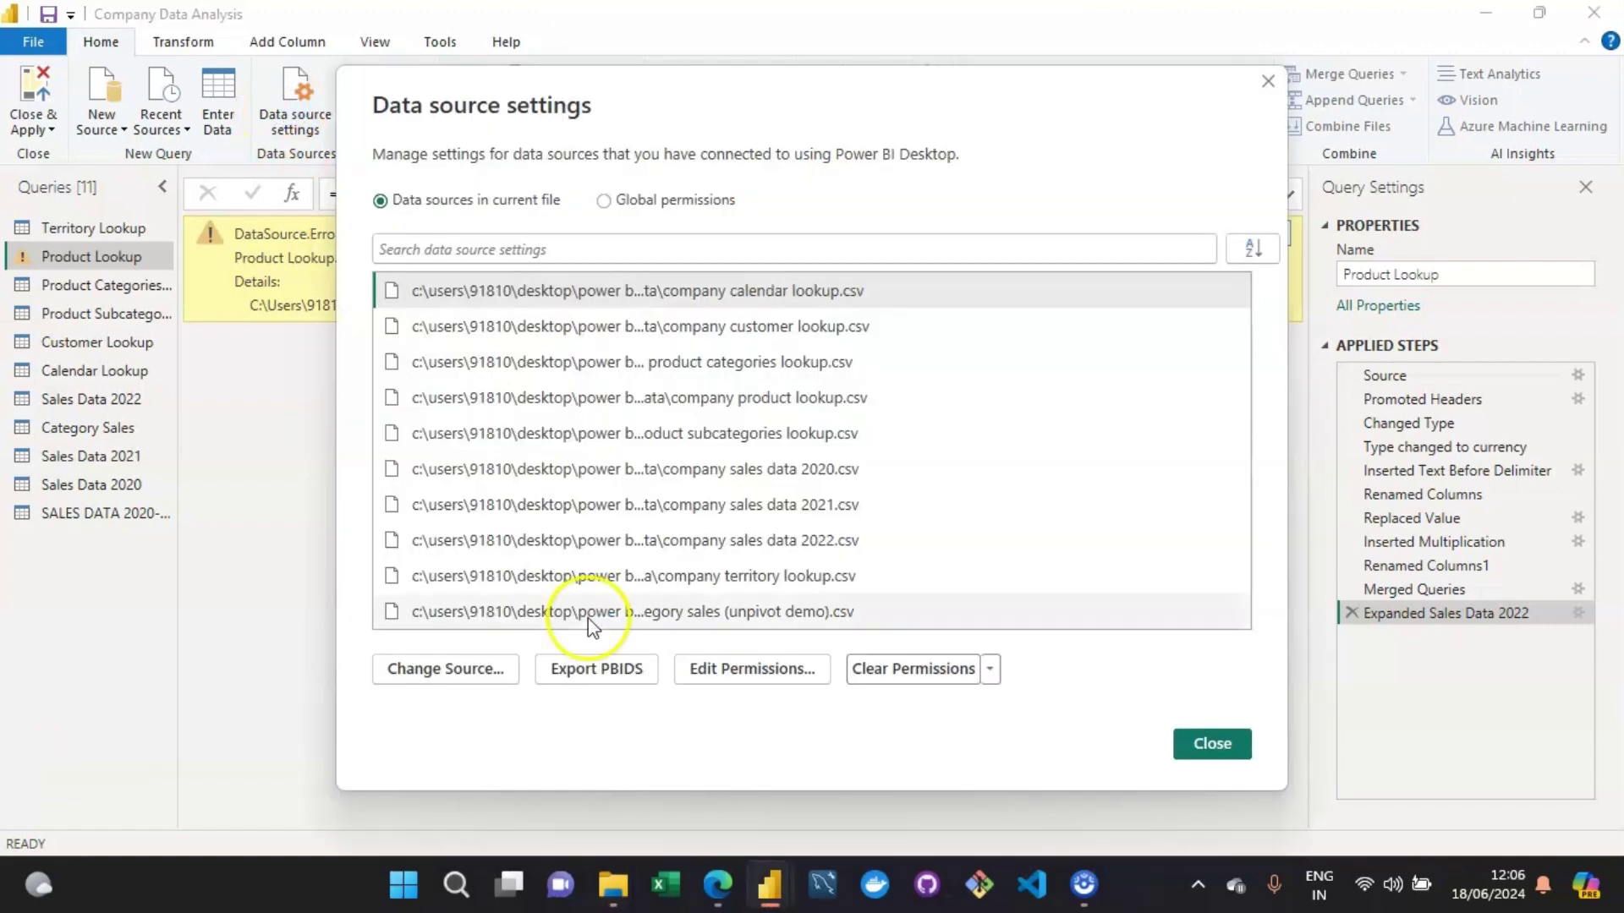
{"action": "left_click", "coordinate": [435, 673]}
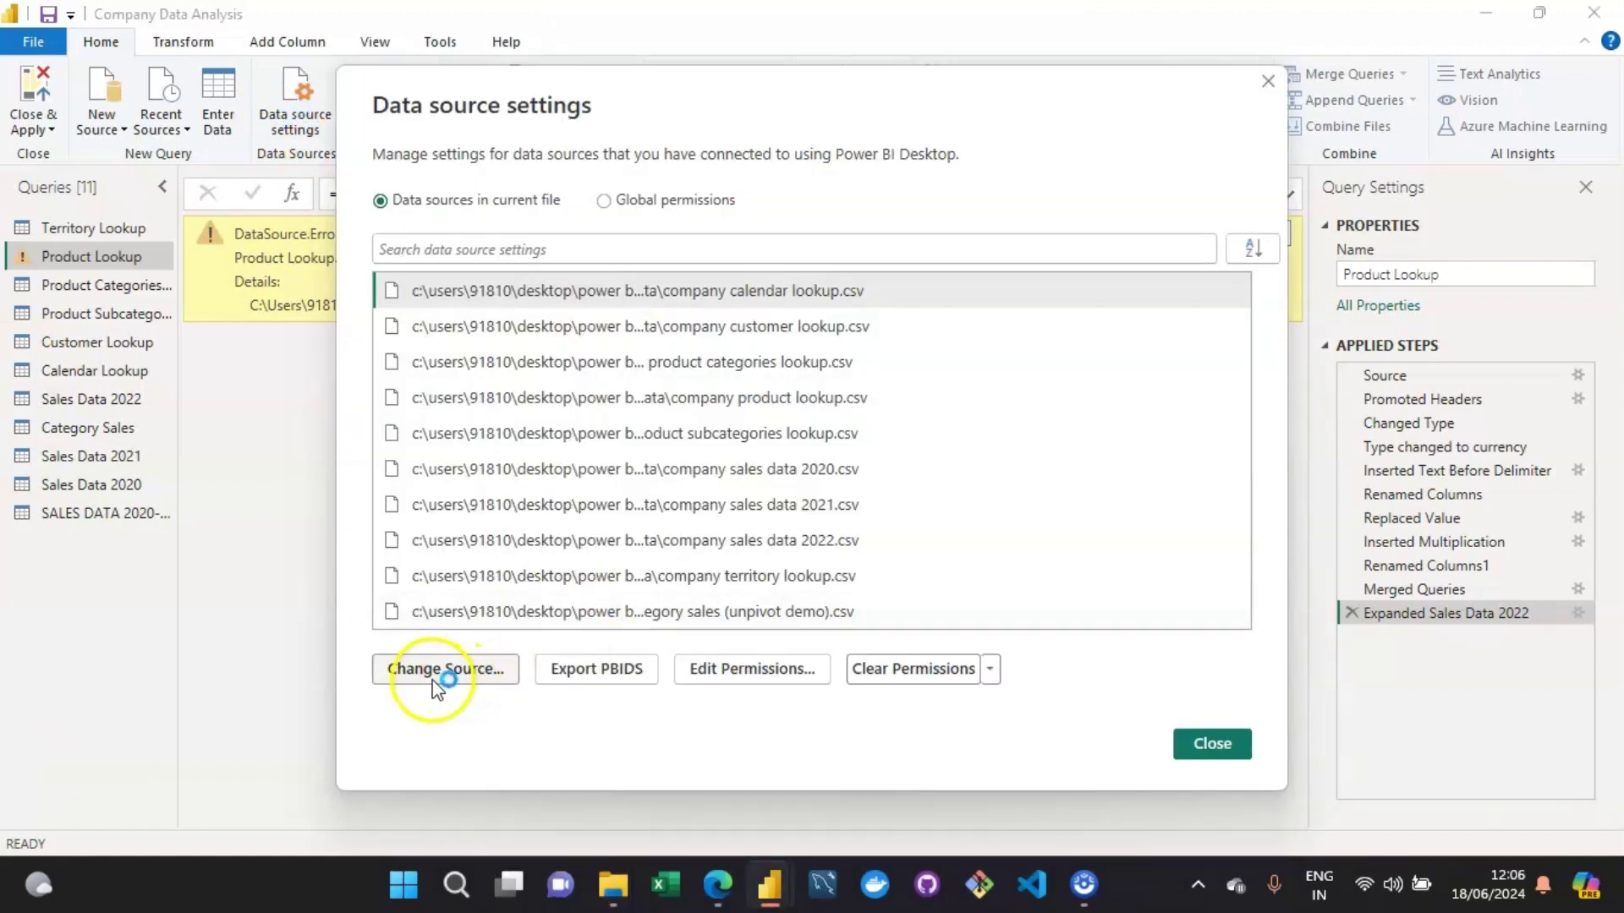
{"action": "left_click", "coordinate": [433, 679]}
{"action": "left_click", "coordinate": [436, 674]}
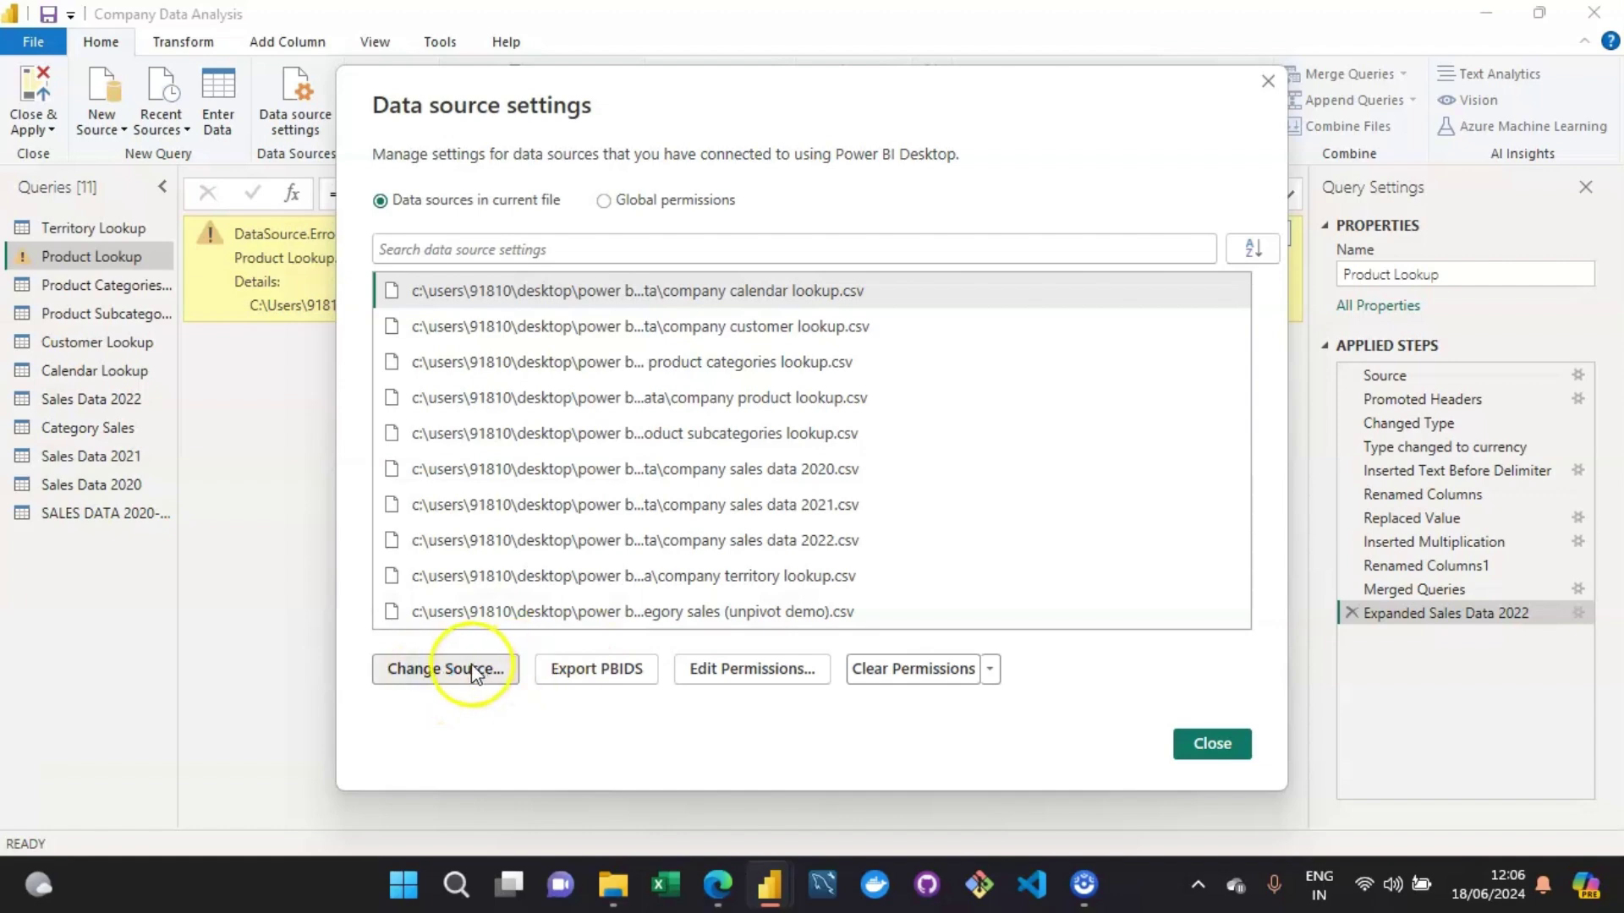
{"action": "left_click", "coordinate": [1182, 624]}
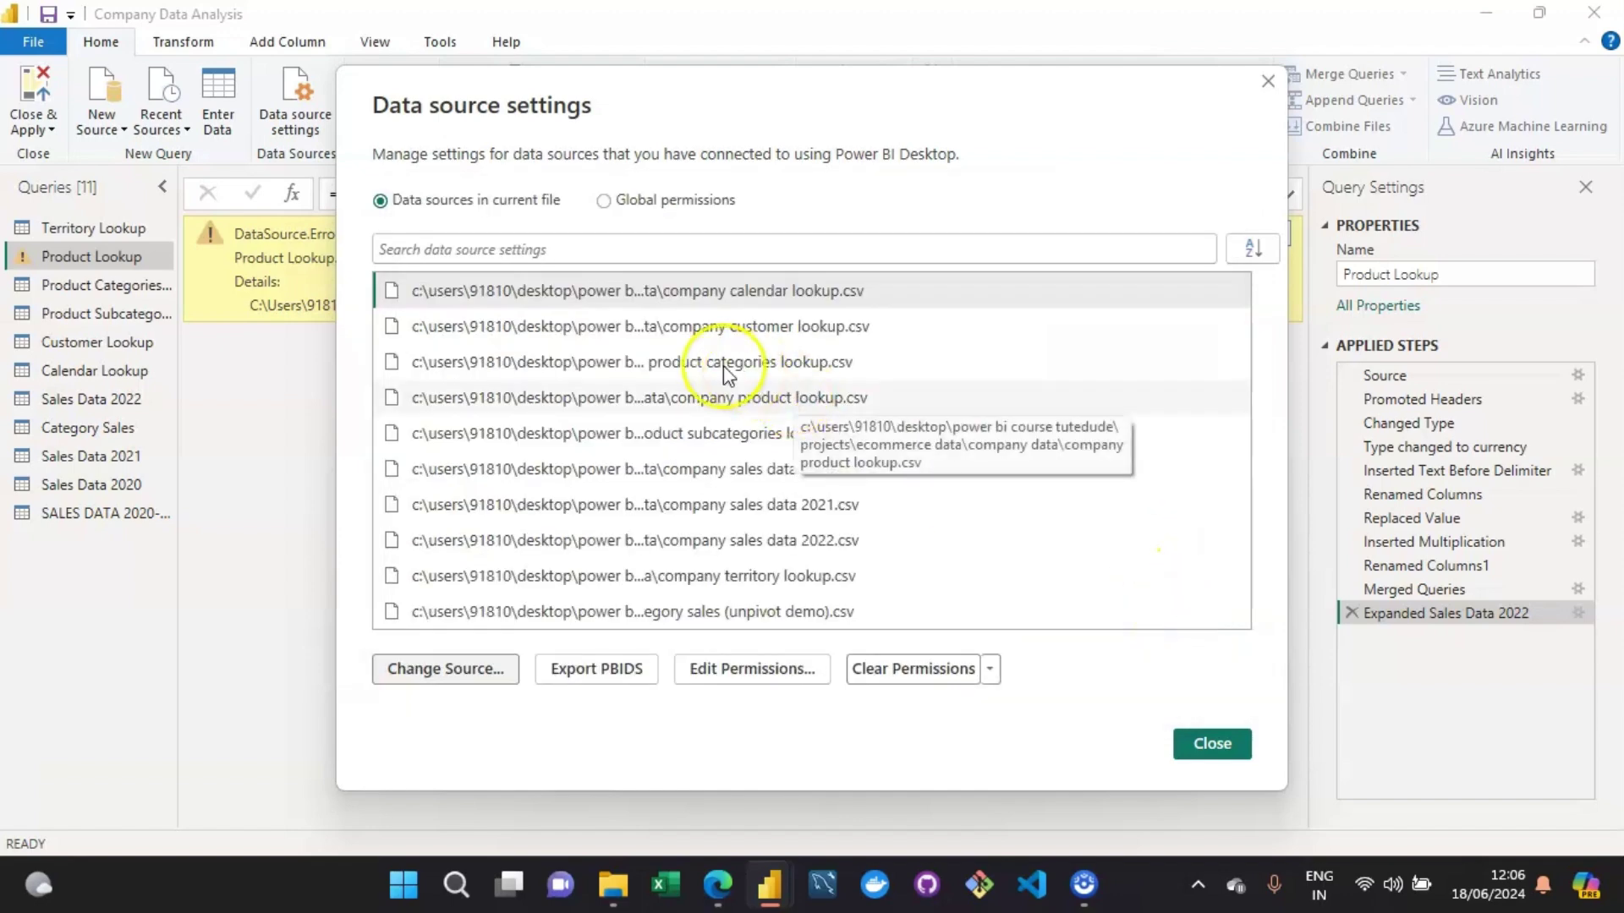
Change the source file path of the company product lookup.csv data source to end in Company Product Lookup-2.csv.
{"action": "left_click", "coordinate": [765, 404]}
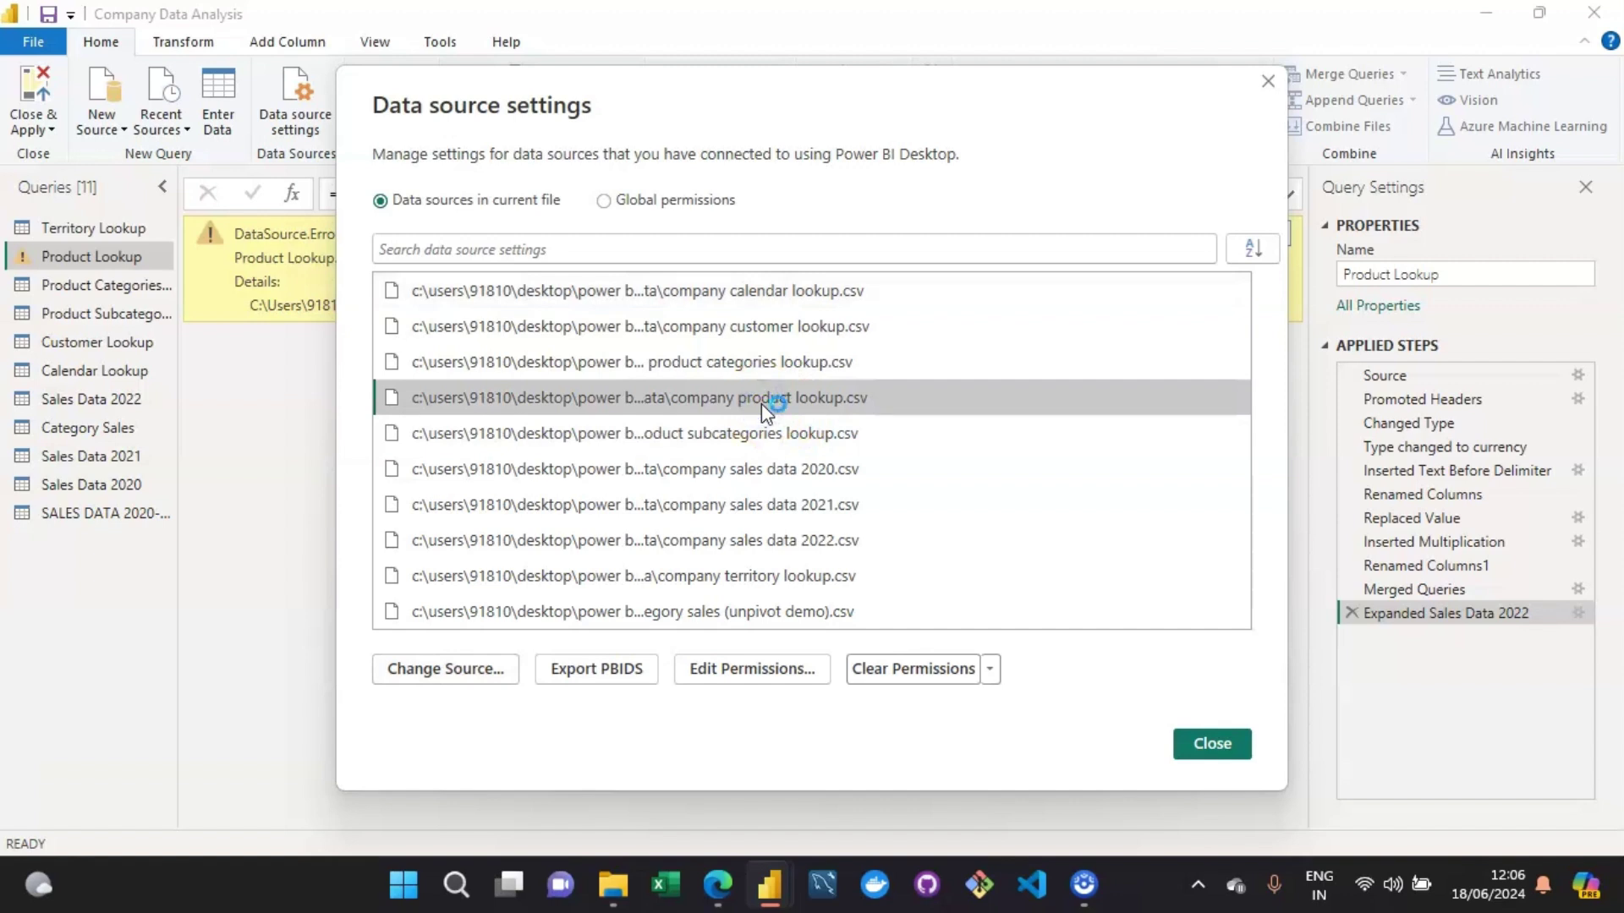
{"action": "left_click", "coordinate": [448, 672]}
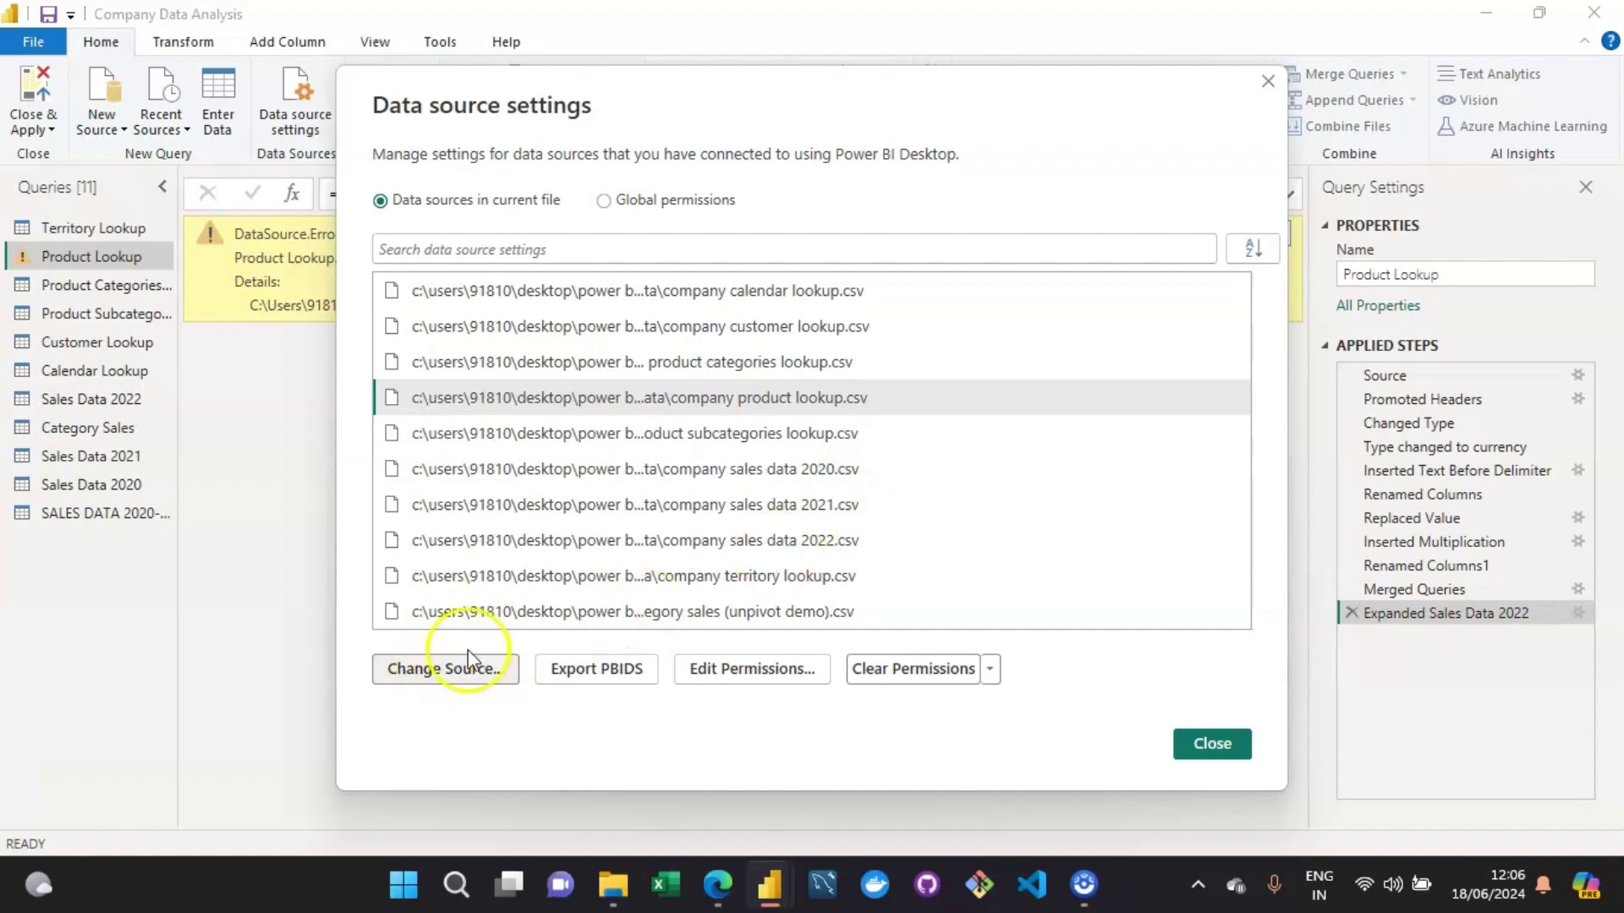
{"action": "left_click", "coordinate": [440, 668]}
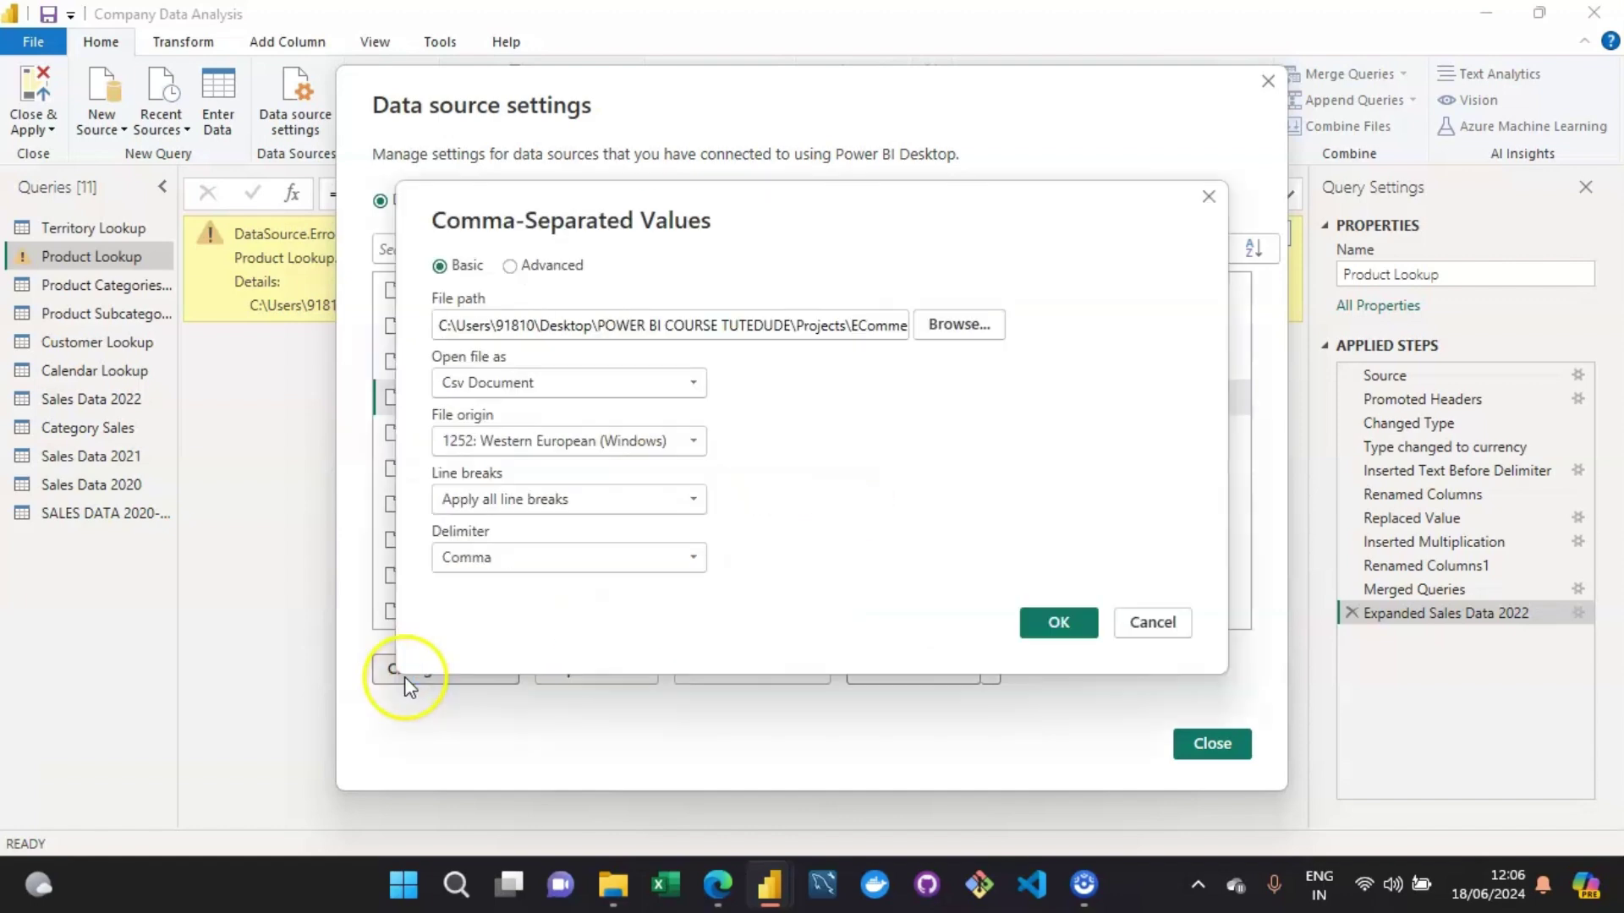
{"action": "left_click", "coordinate": [837, 330]}
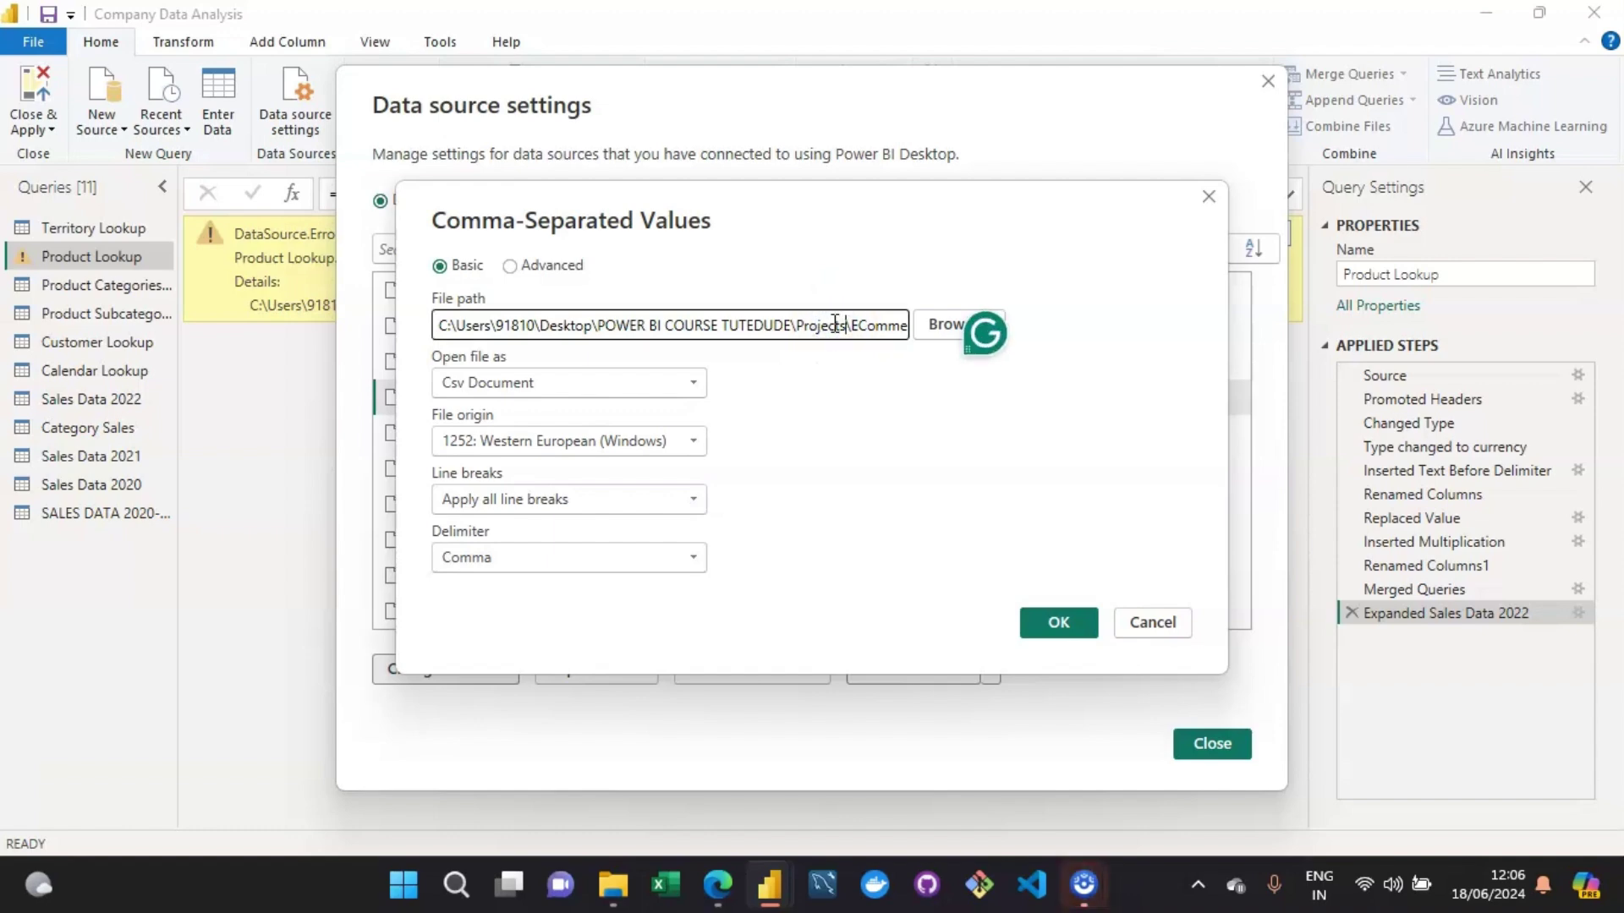
{"action": "left_click", "coordinate": [901, 335]}
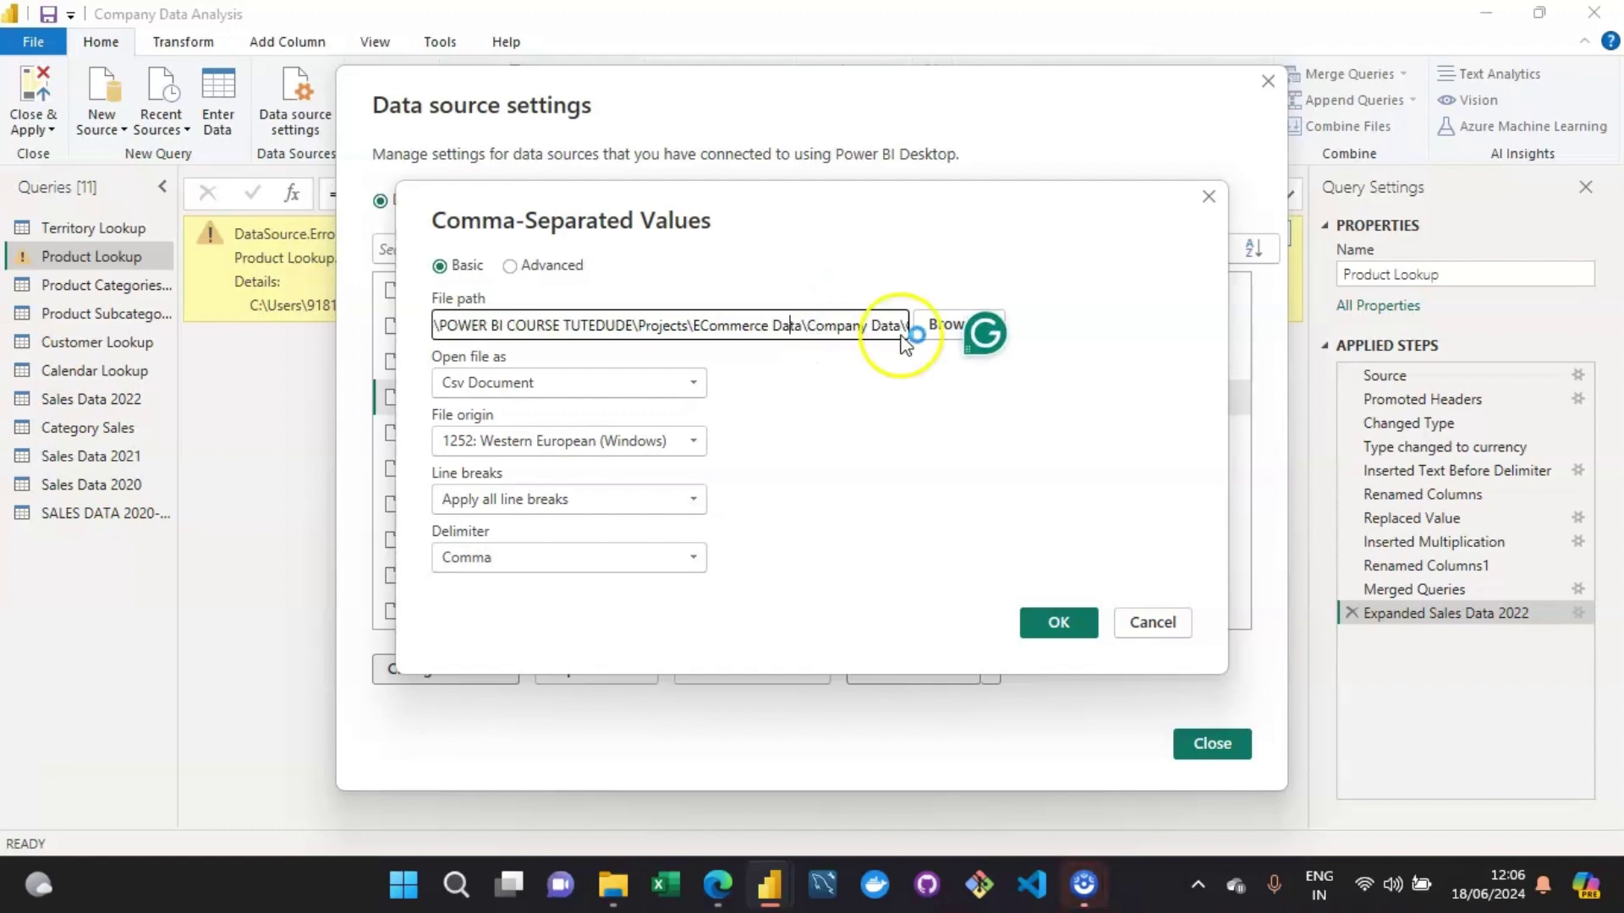
{"action": "type", "text": "Company Product Lookup"}
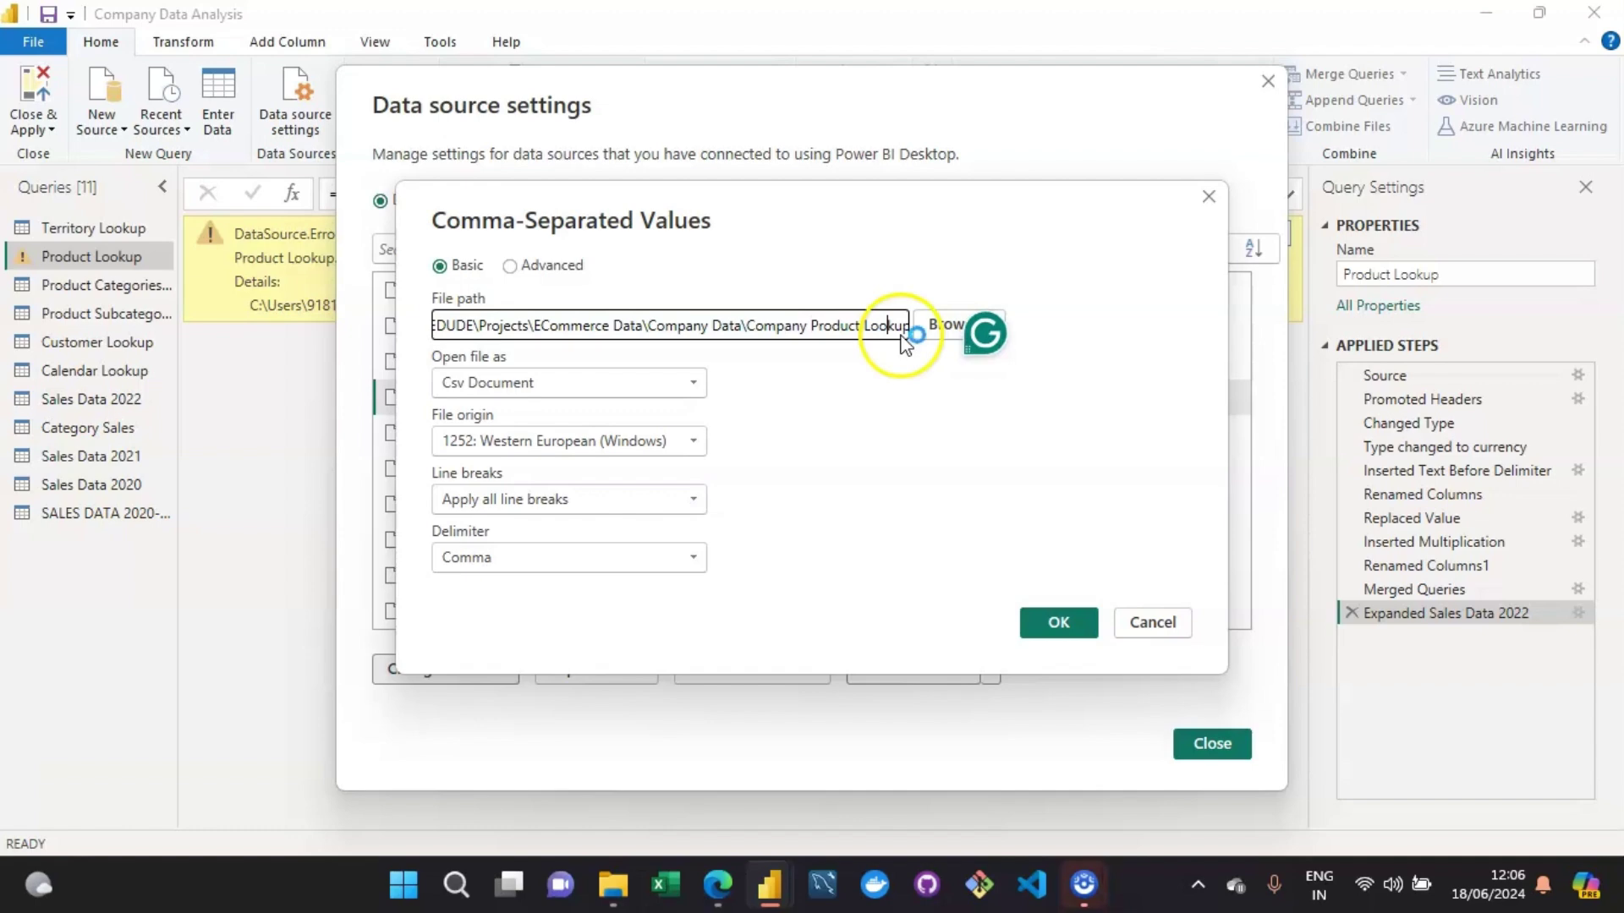
{"action": "type", "text": ".csv"}
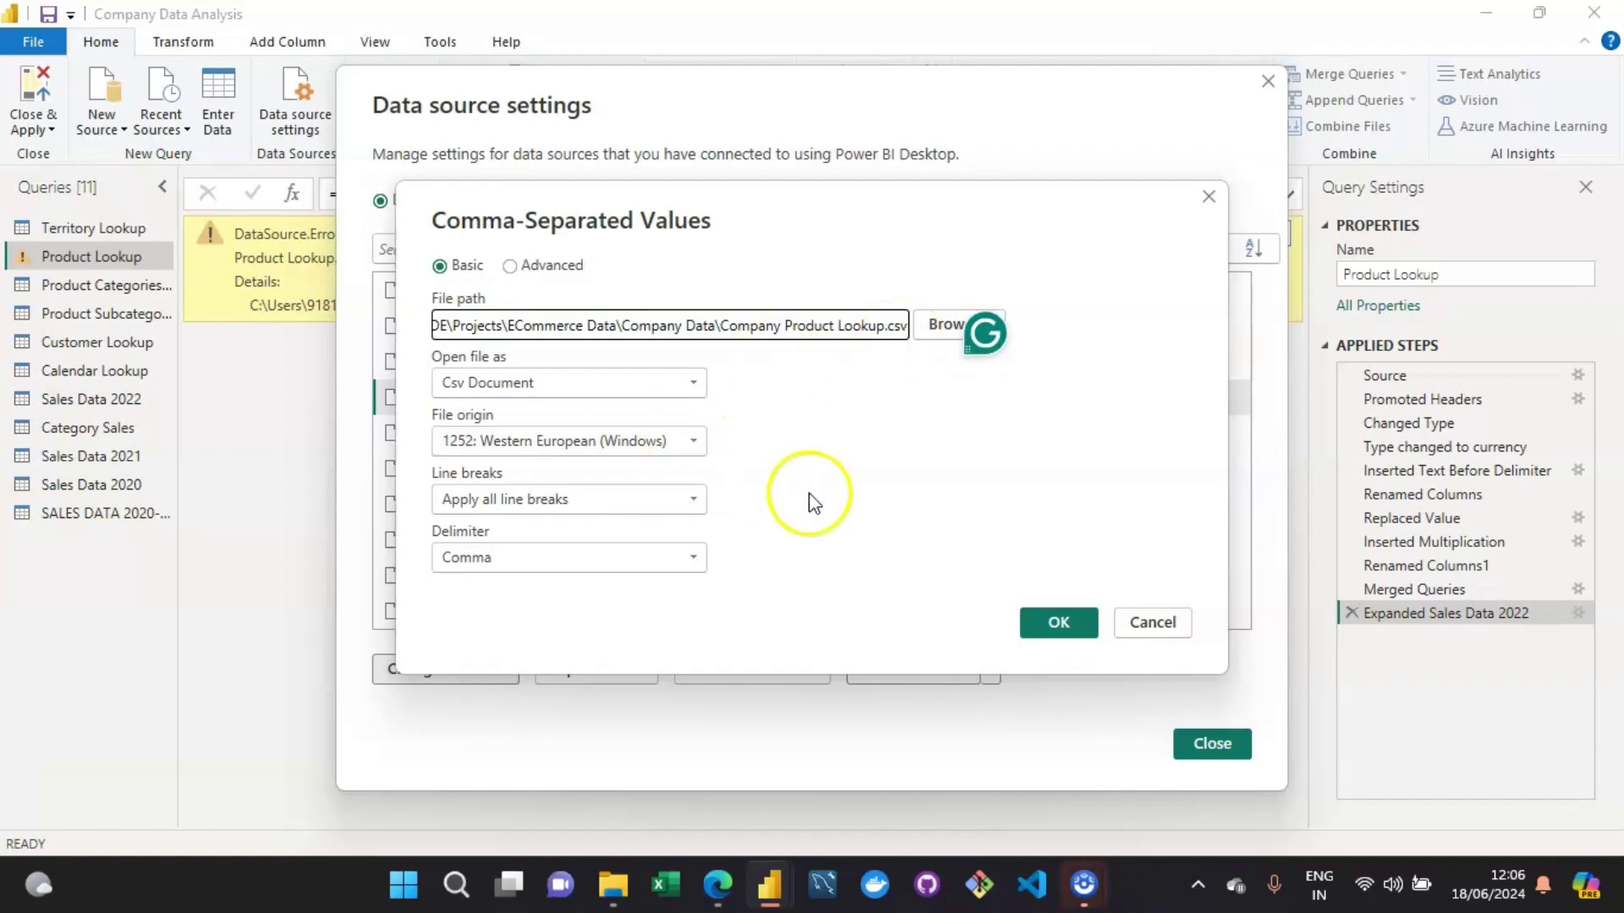
{"action": "type", "text": "-"}
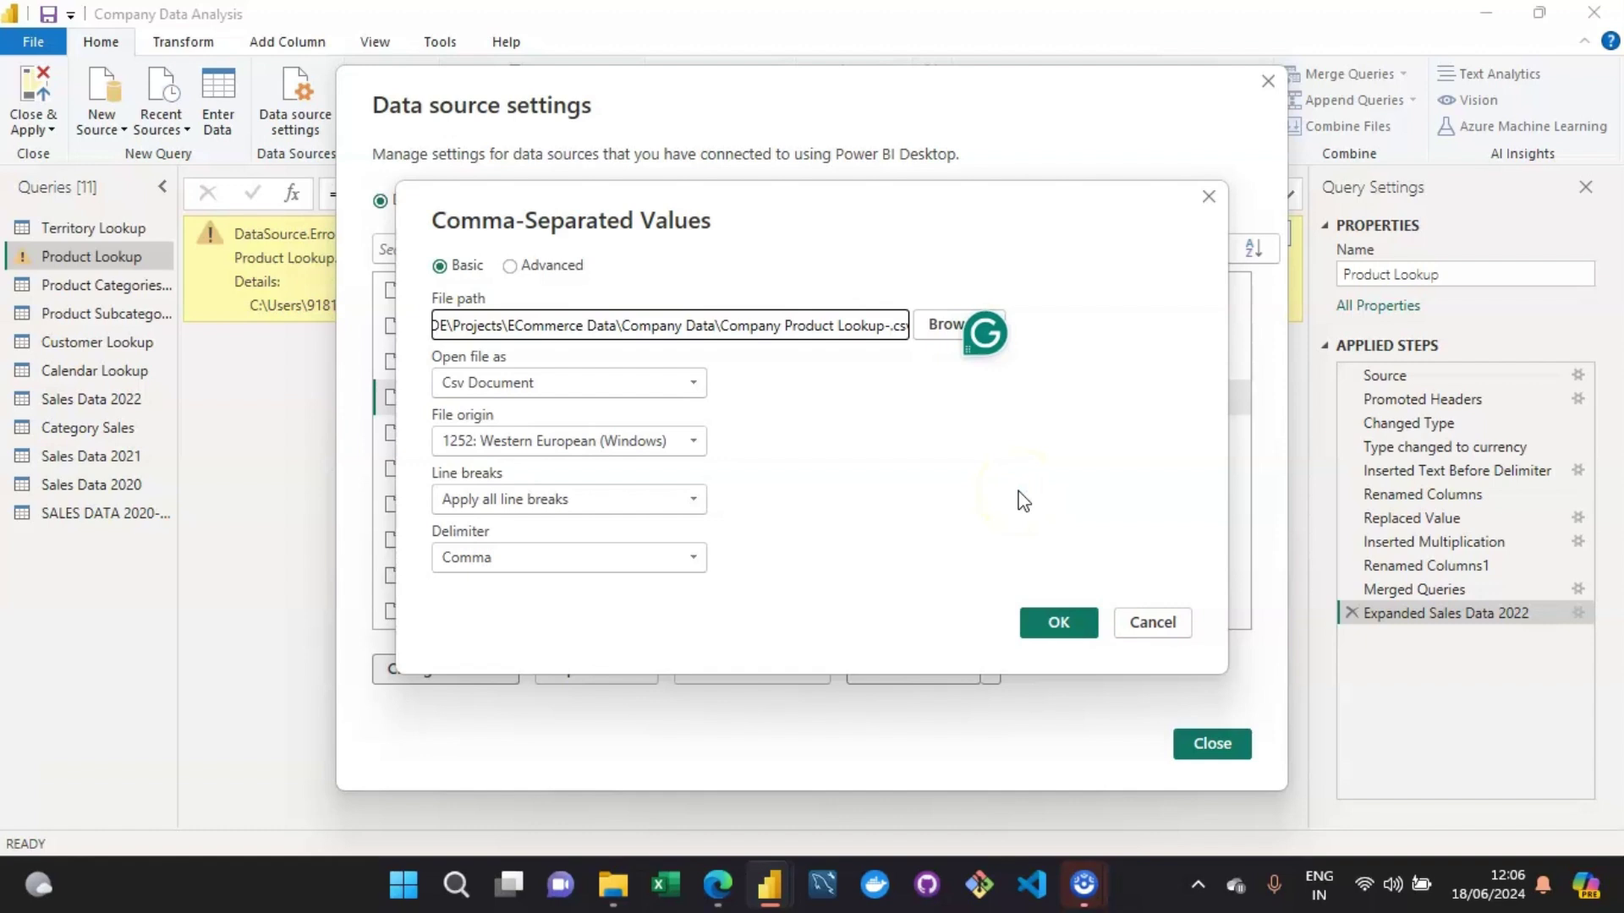
{"action": "key", "text": "Num_Lock"}
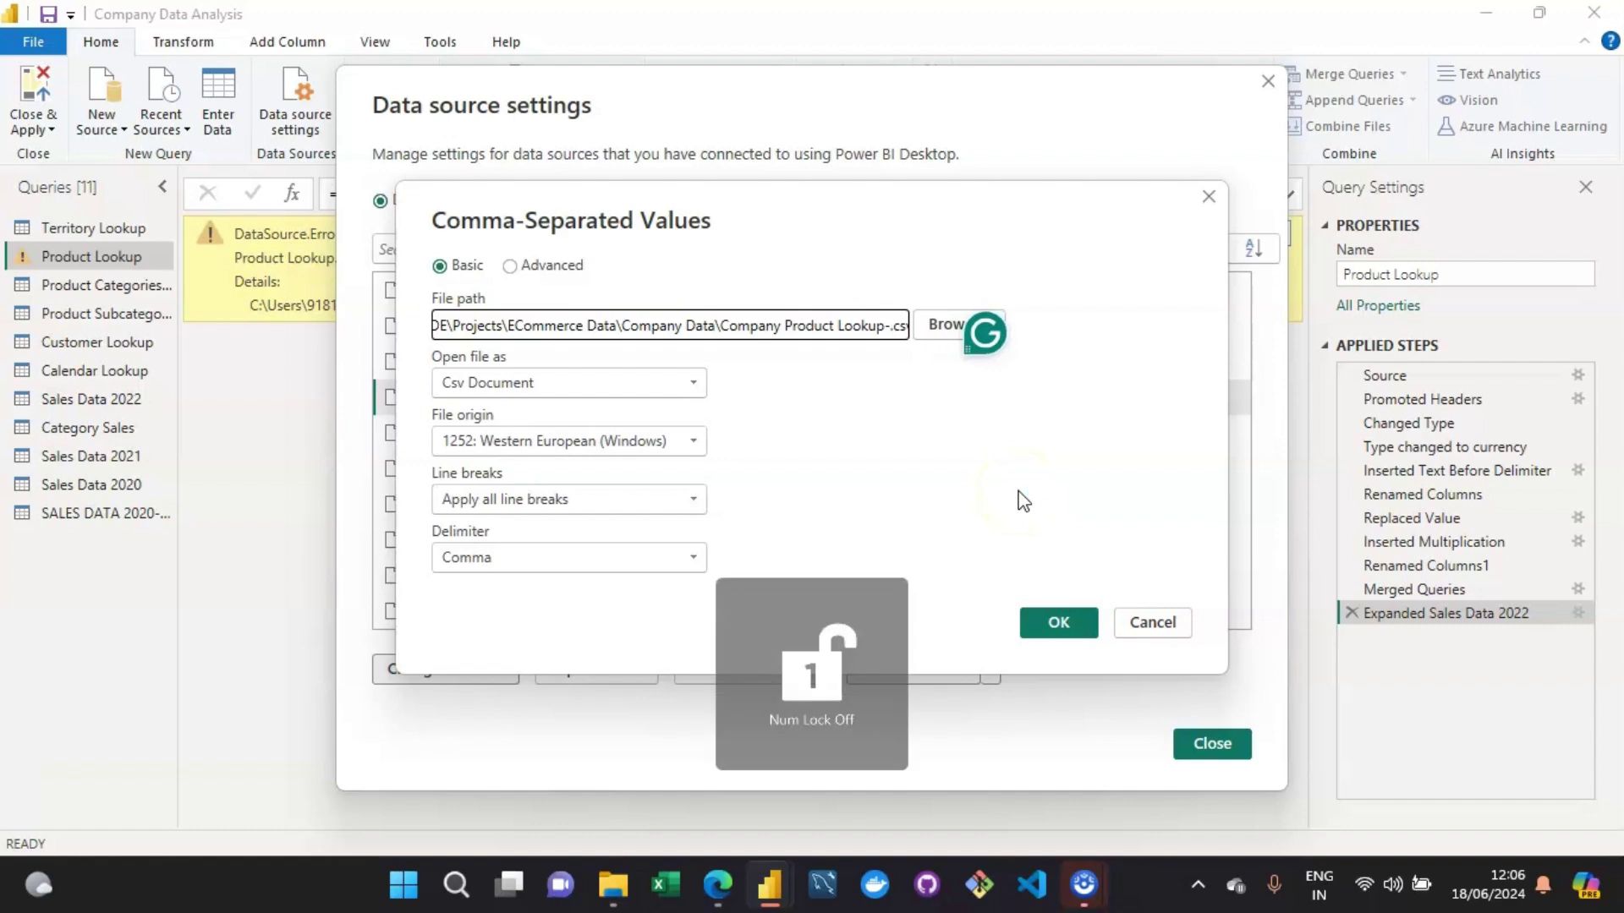
{"action": "key", "text": "Num_Lock"}
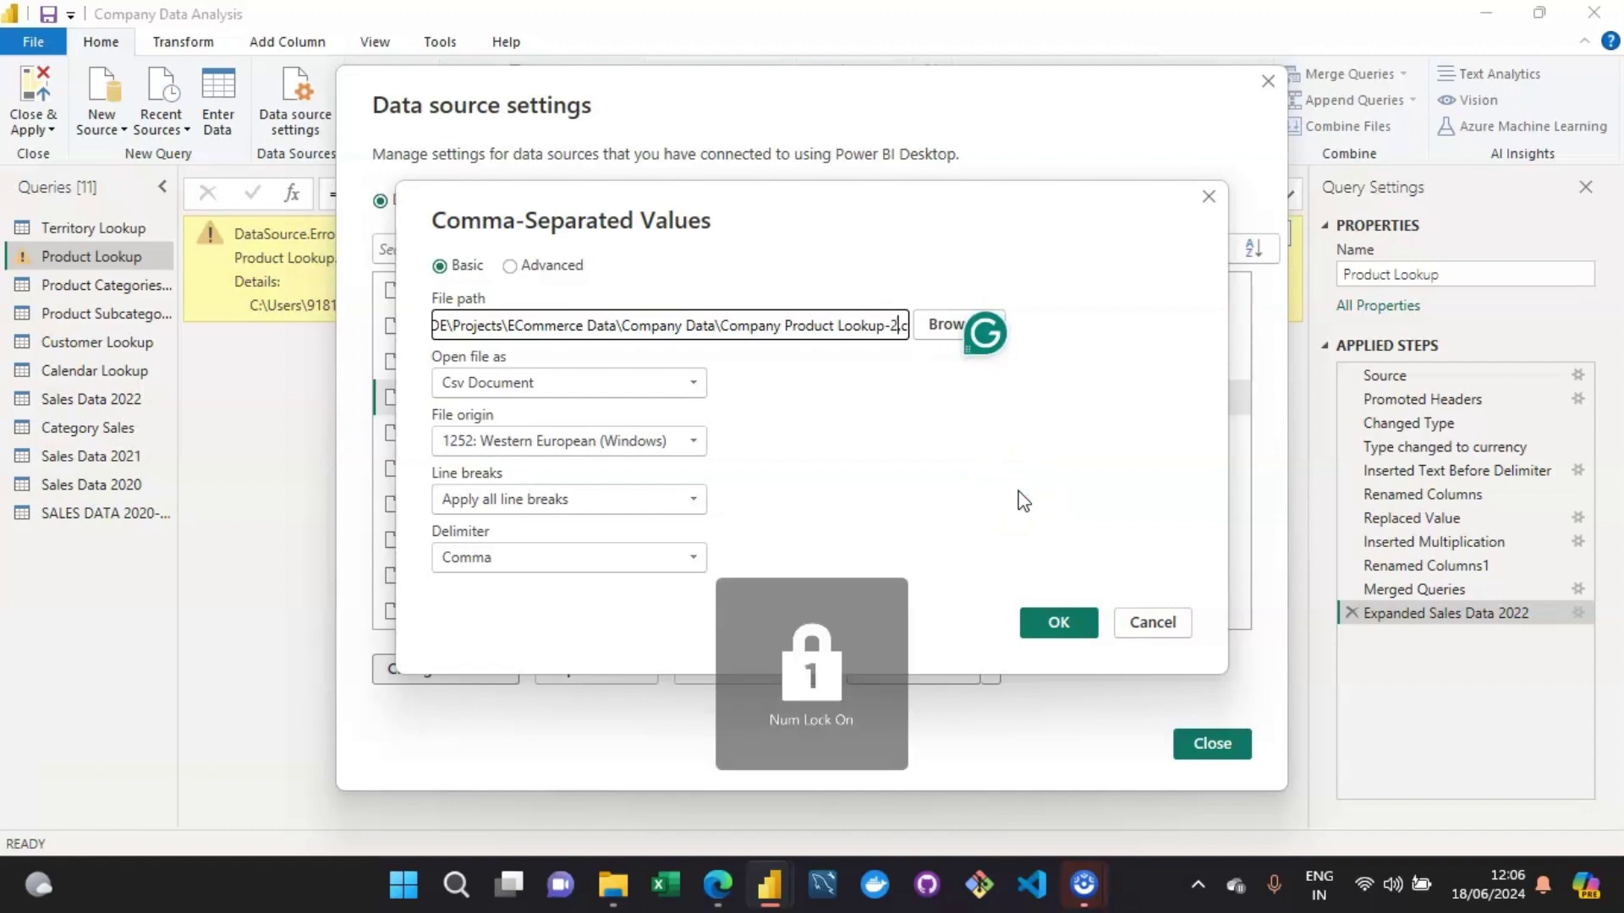
{"action": "type", "text": "2"}
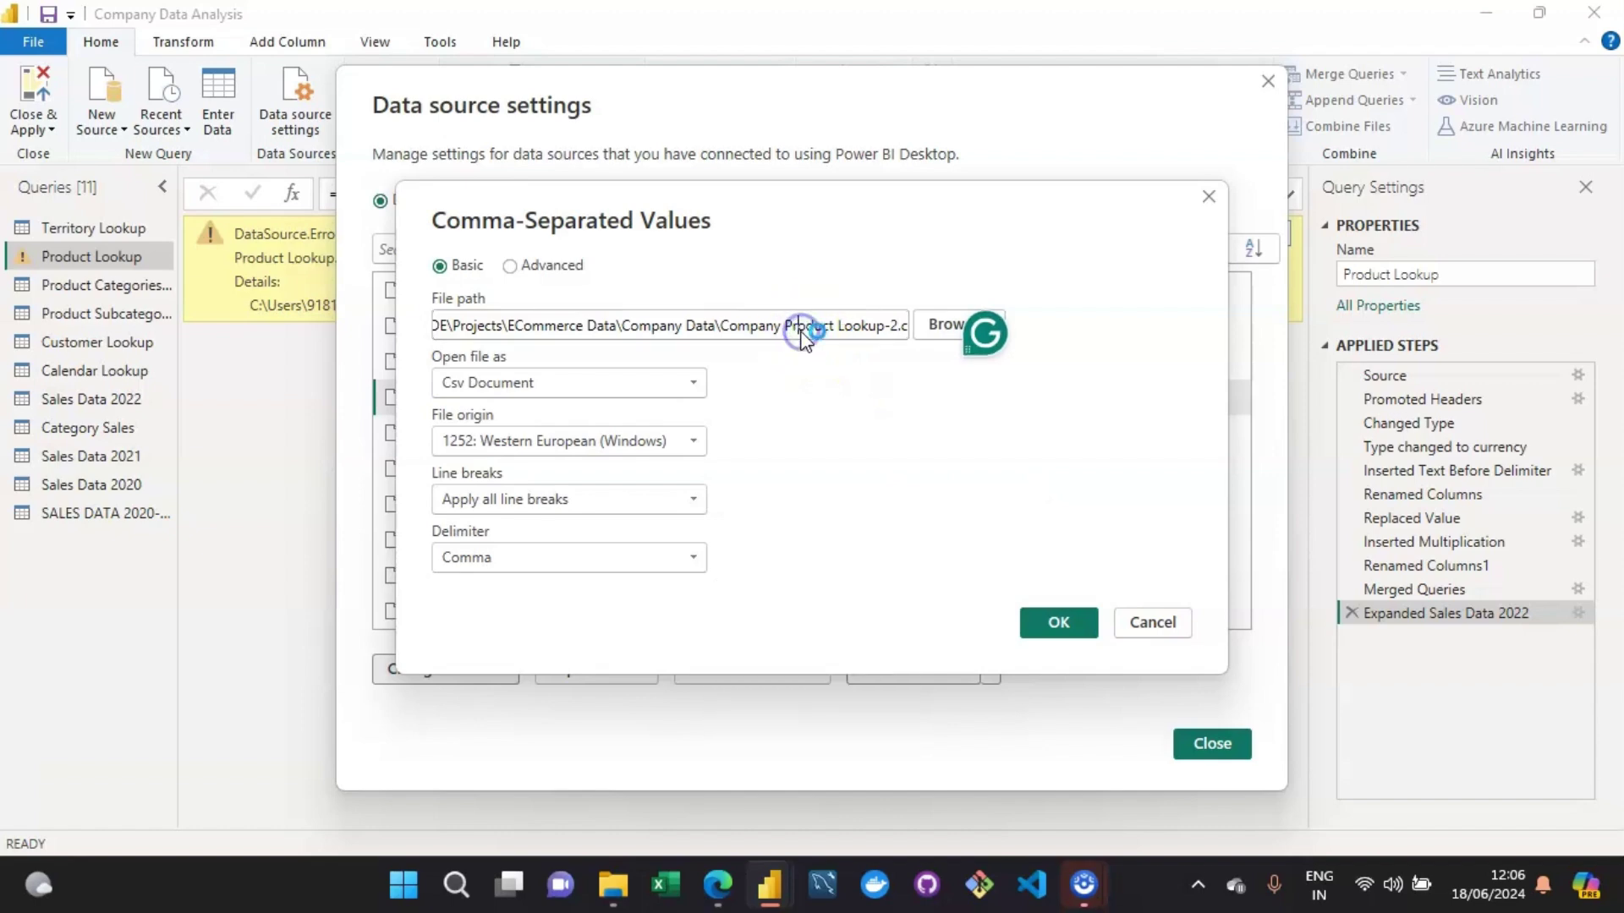
{"action": "key", "text": "Left"}
{"action": "key", "text": "Left"}
{"action": "key", "text": "Left"}
{"action": "key", "text": "Left"}
{"action": "key", "text": "Left"}
{"action": "key", "text": "Left"}
{"action": "key", "text": "Left"}
{"action": "key", "text": "Left"}
{"action": "key", "text": "Left"}
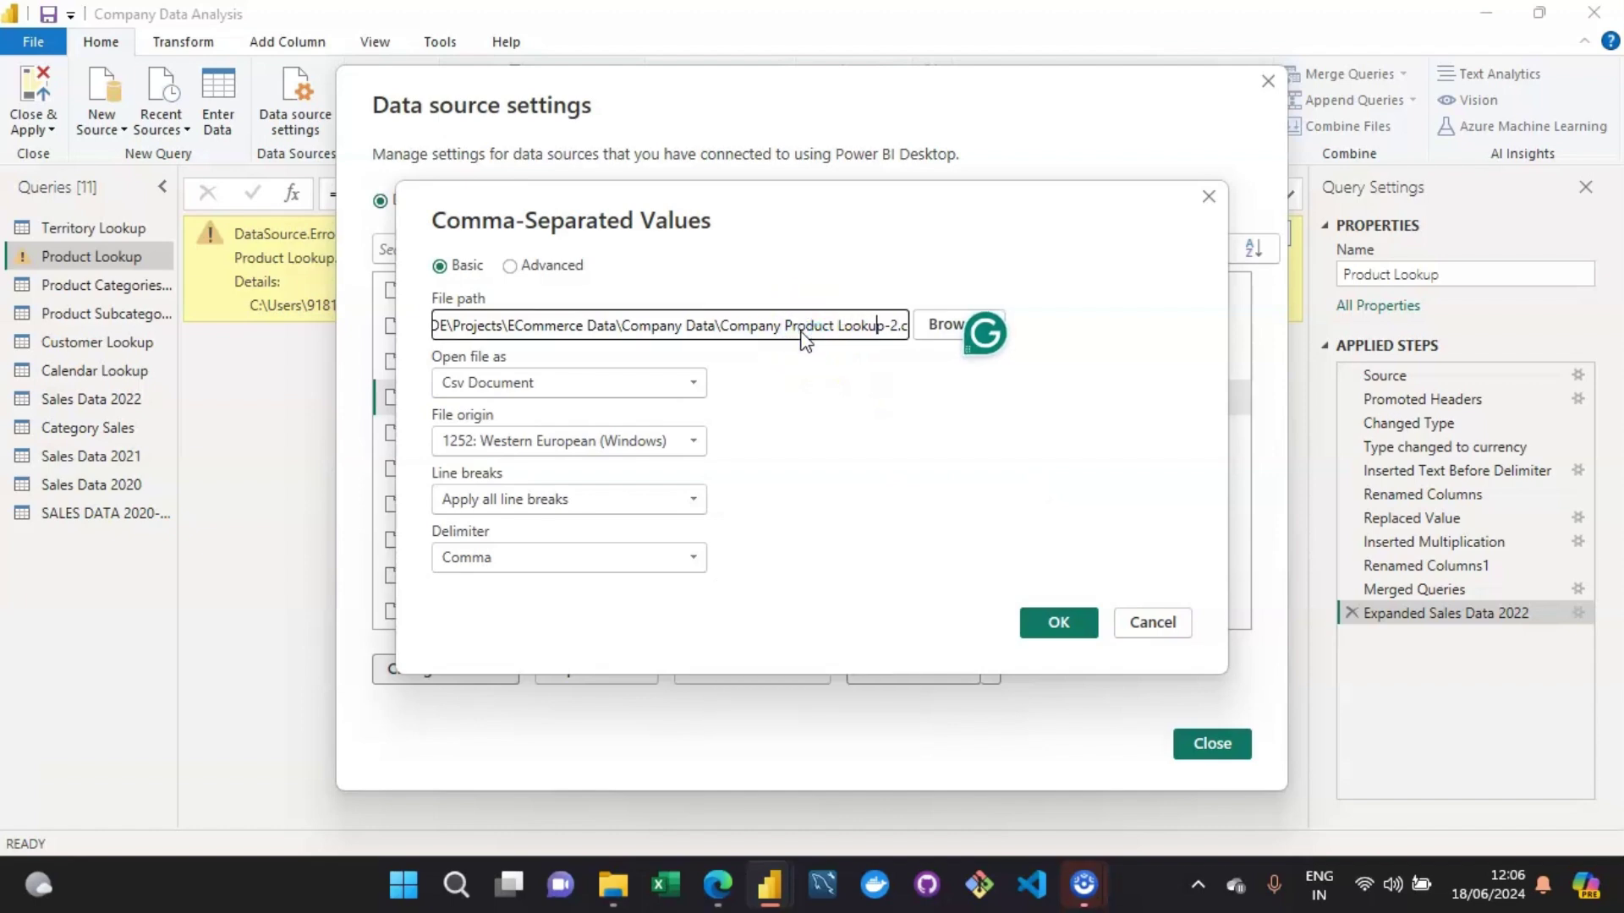
{"action": "key", "text": "Right"}
{"action": "key", "text": "Right"}
{"action": "key", "text": "Right"}
{"action": "key", "text": "Right"}
{"action": "key", "text": "Right"}
{"action": "key", "text": "Right"}
{"action": "key", "text": "Right"}
{"action": "key", "text": "Right"}
{"action": "key", "text": "End"}
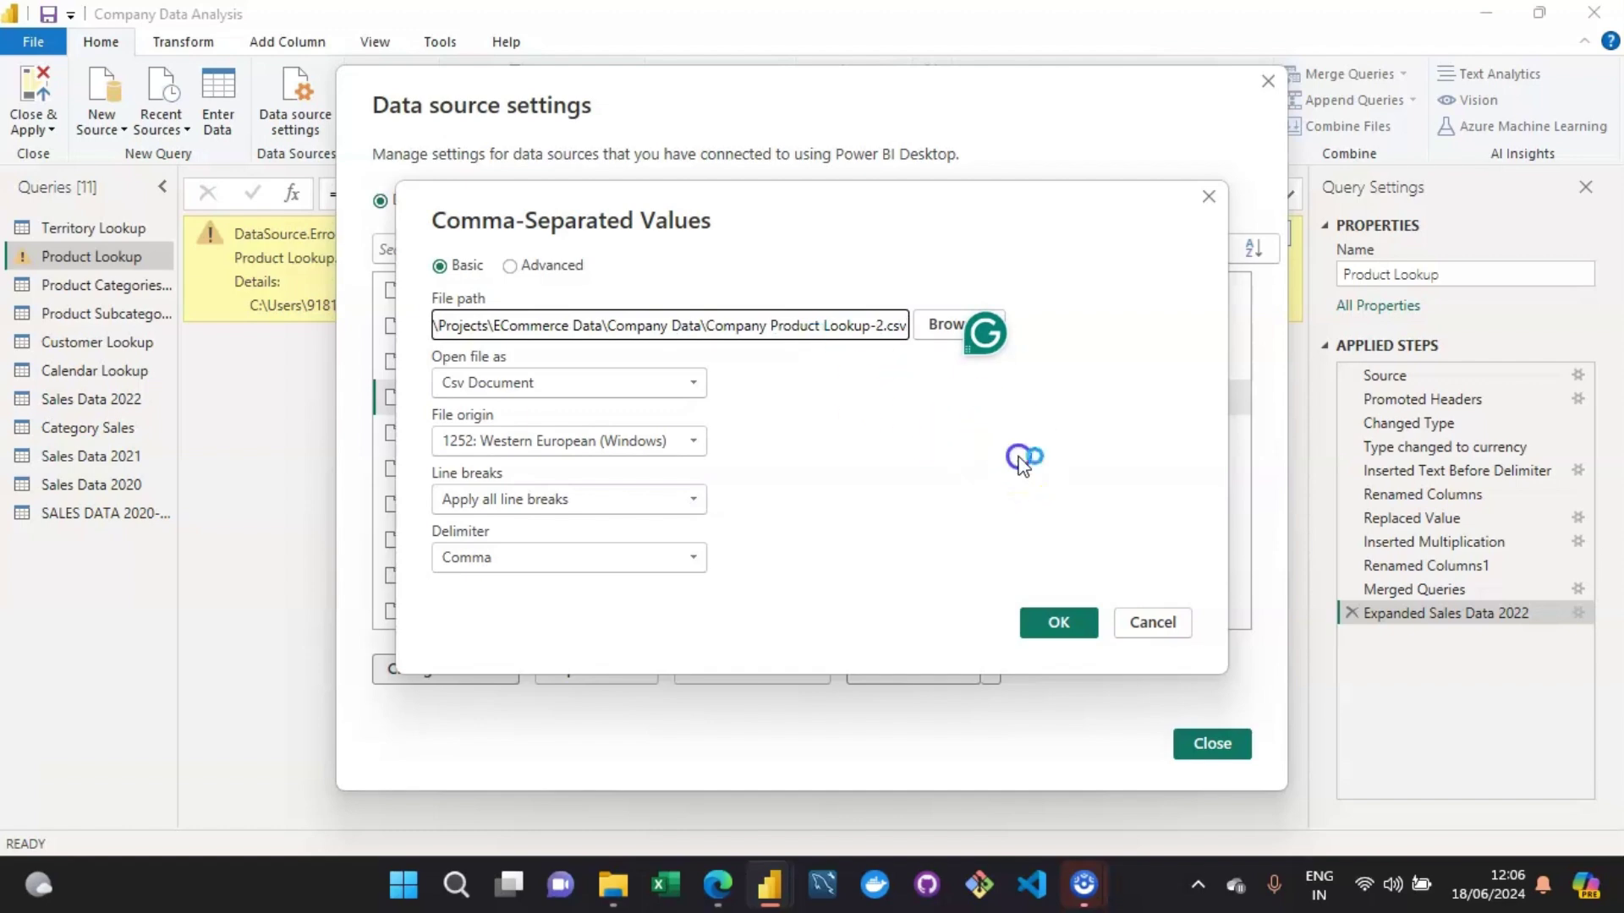
{"action": "left_click", "coordinate": [1065, 622]}
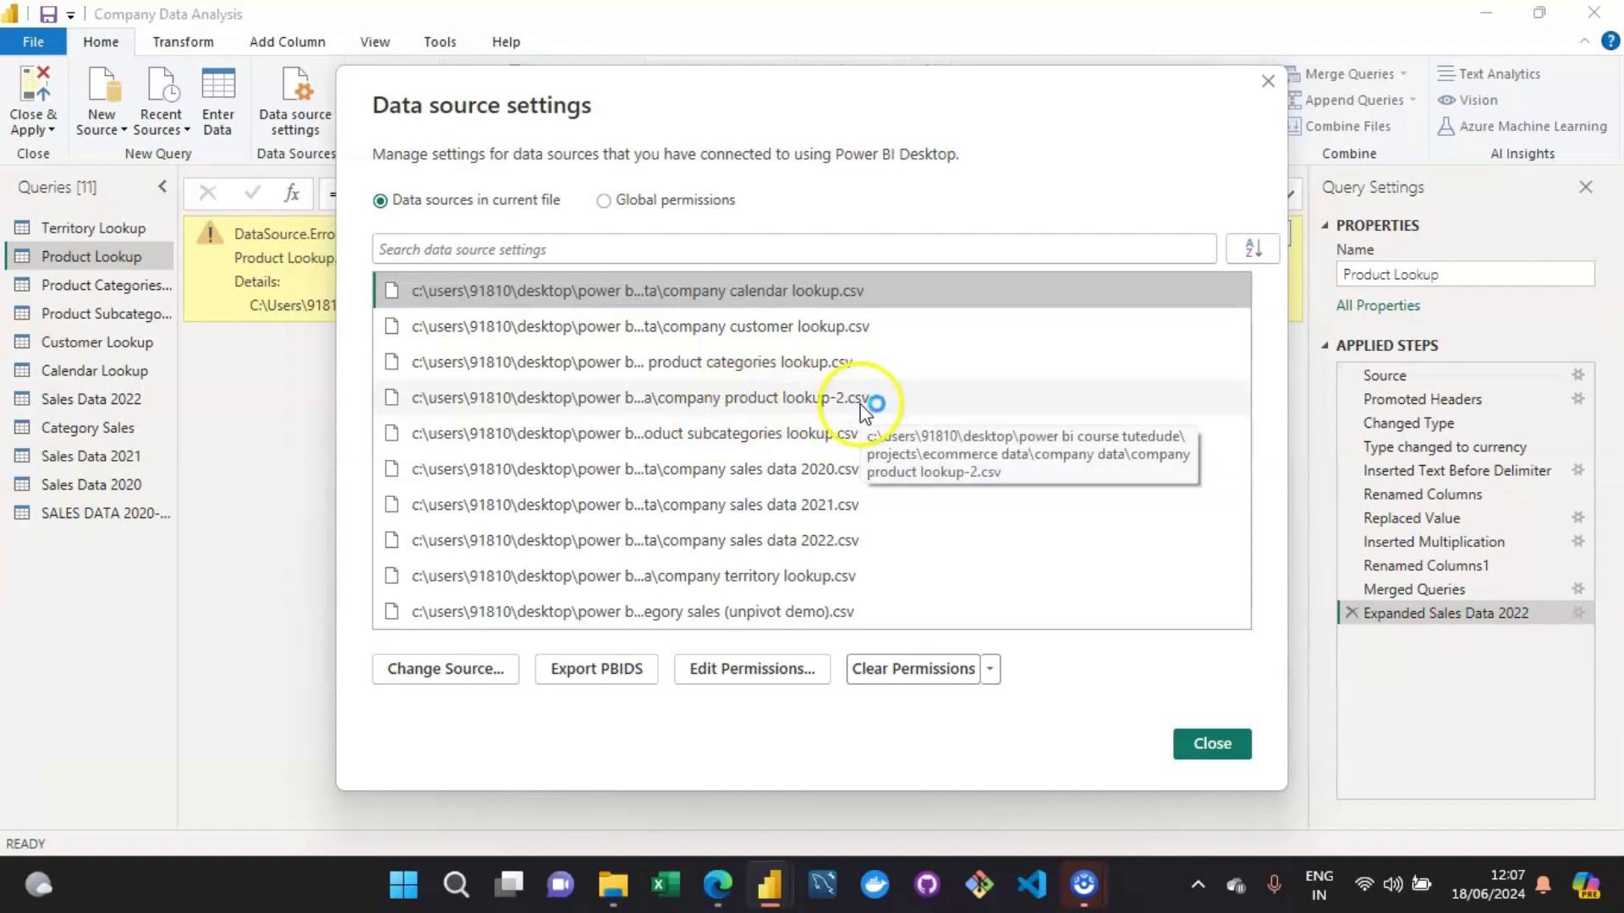
Close the data source settings and refresh the preview of the Product Lookup query.
{"action": "left_click", "coordinate": [1216, 749]}
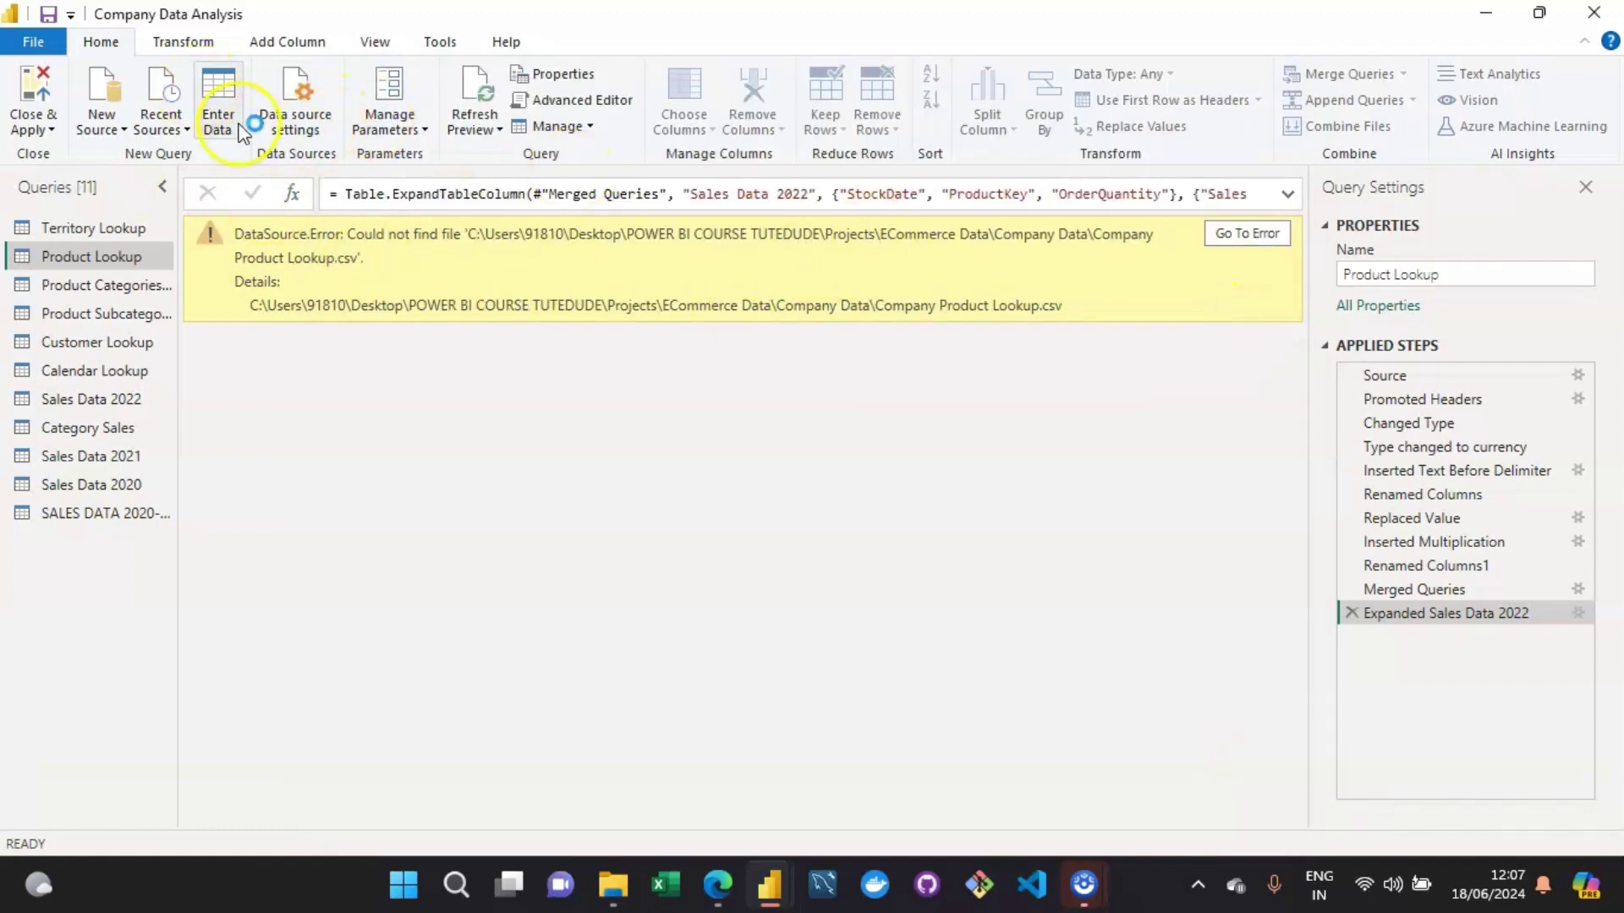
{"action": "left_click", "coordinate": [462, 93]}
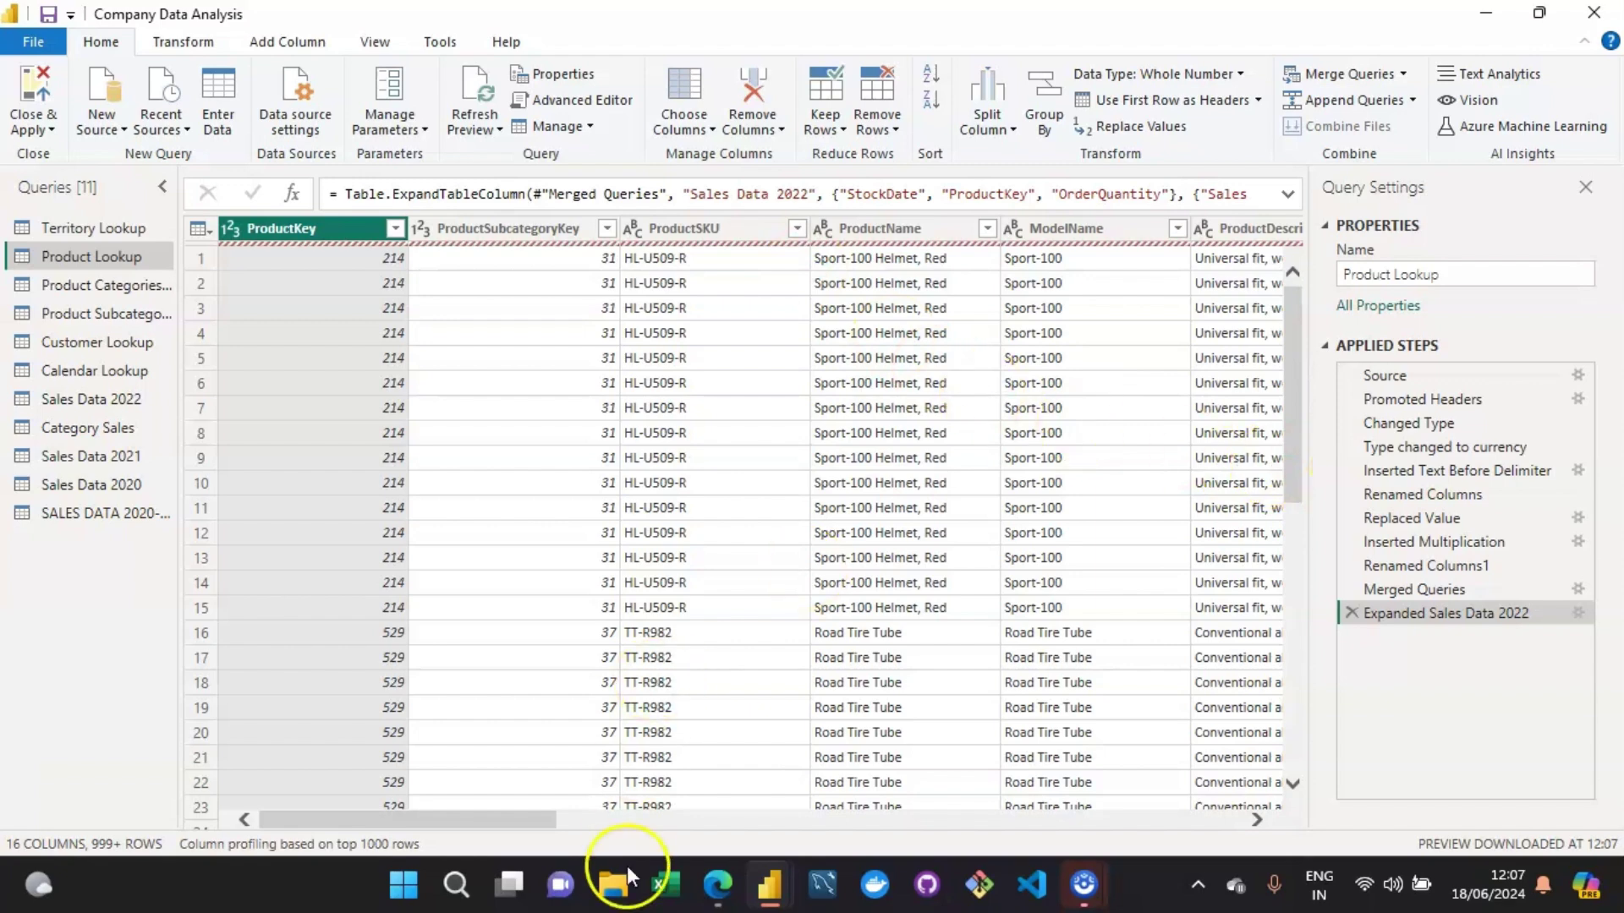
Switch to the Company Data folder in File Explorer and rename the Company Product Lookup-2 file as Company Product Lookup.
{"action": "mouse_move", "coordinate": [614, 886]}
{"action": "left_click", "coordinate": [519, 714]}
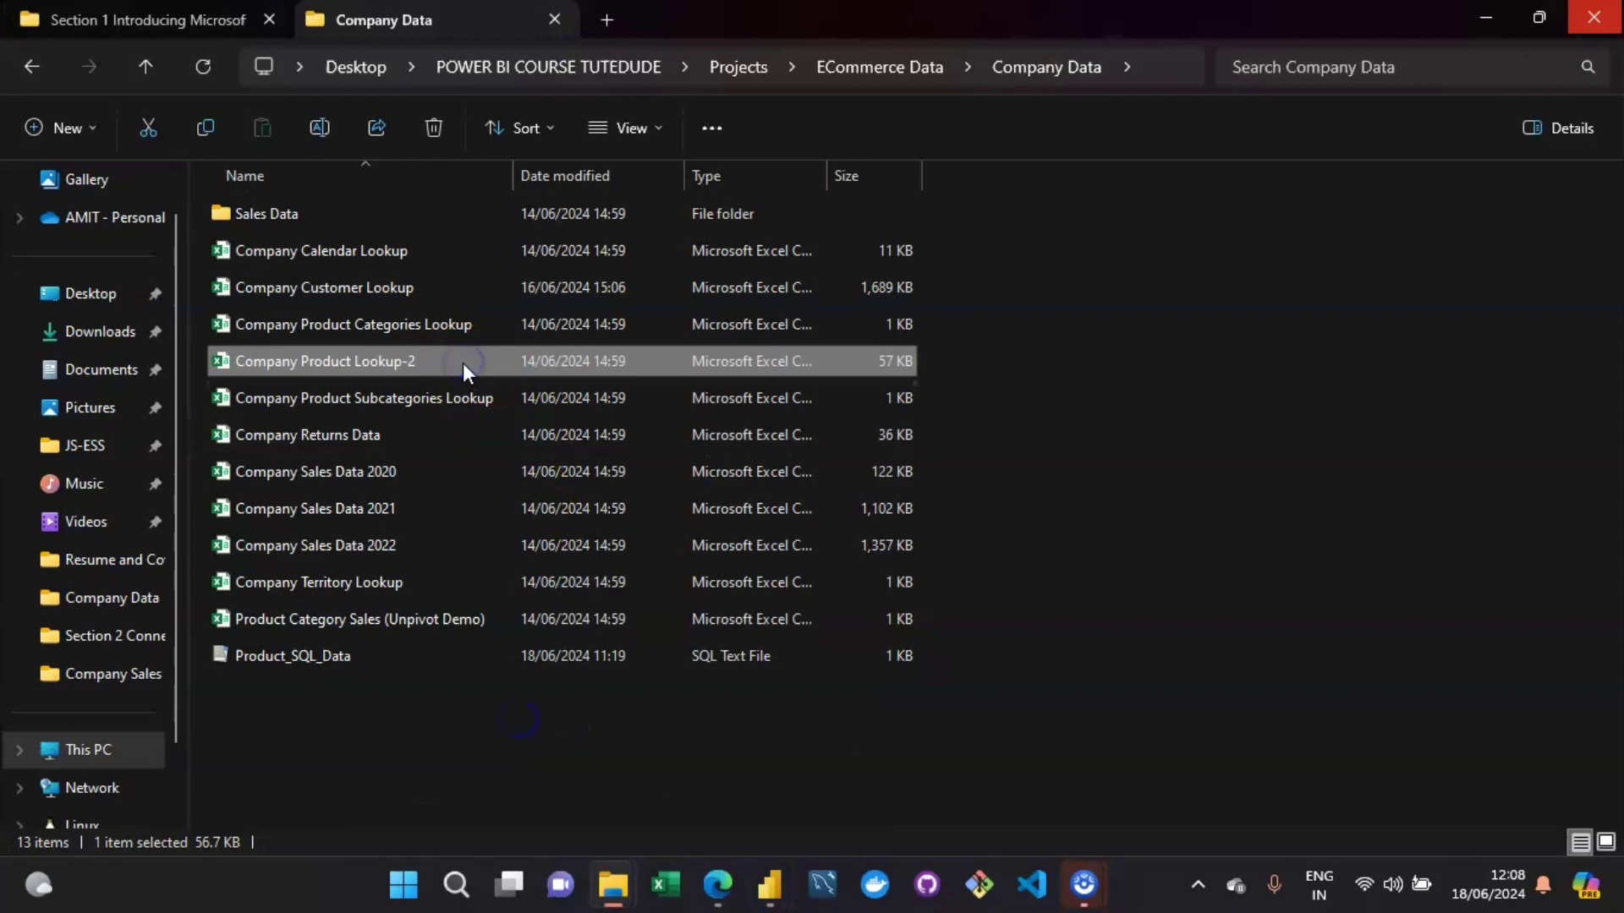
{"action": "key", "text": "F2"}
{"action": "key", "text": "Right"}
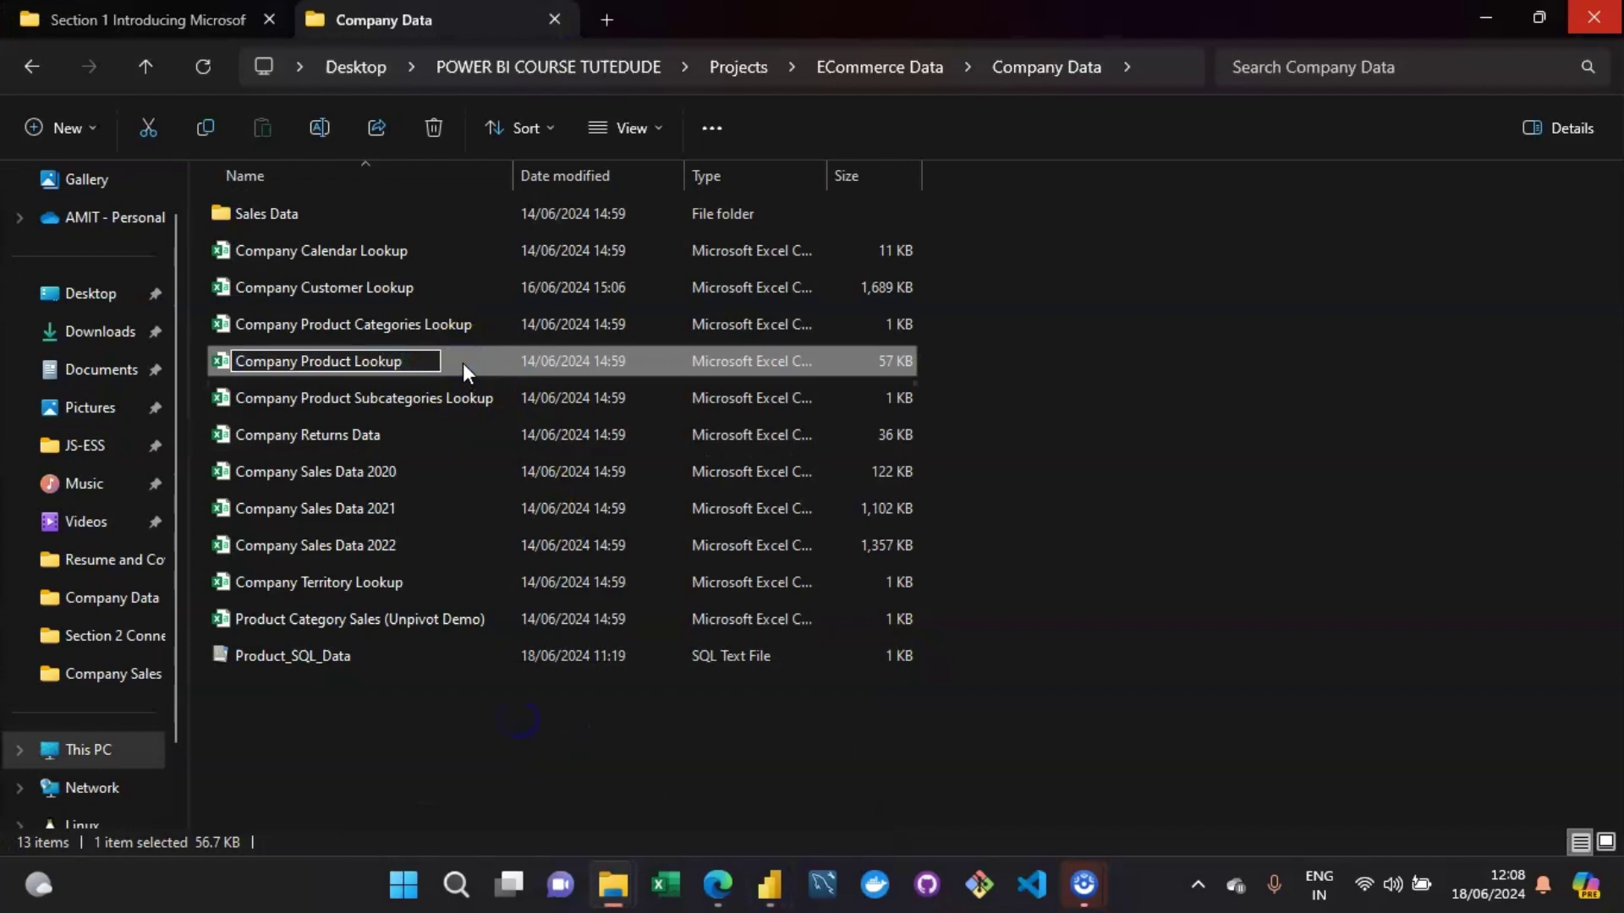
{"action": "left_click", "coordinate": [1263, 513]}
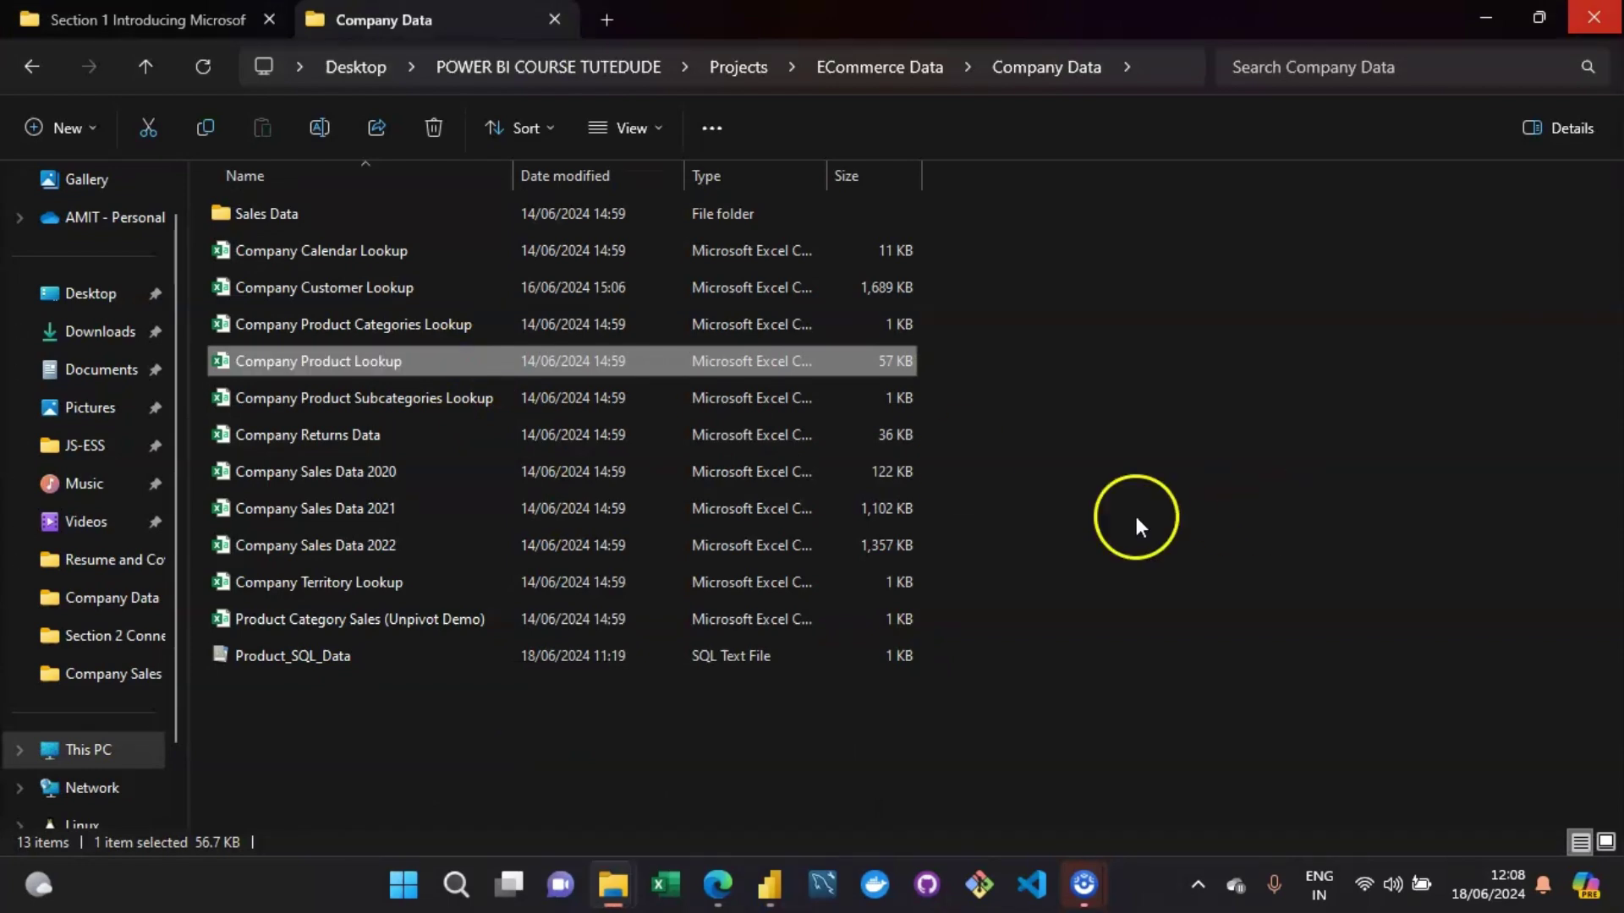
Return to Power Query and refresh the Product Lookup preview against the renamed source file.
{"action": "mouse_move", "coordinate": [761, 871]}
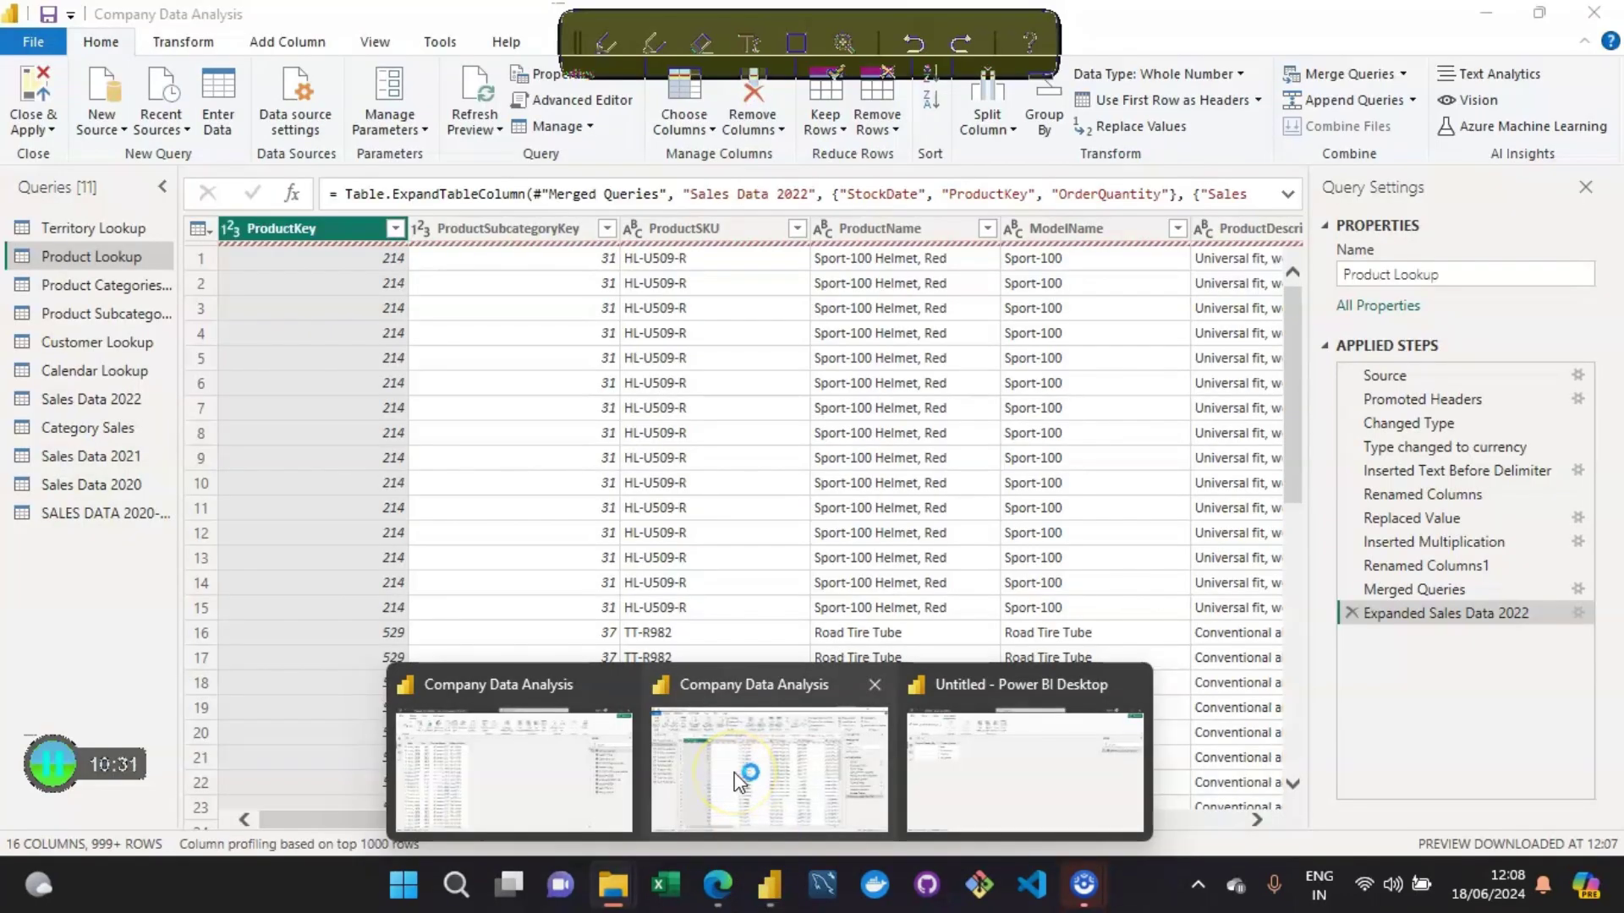
{"action": "left_click", "coordinate": [734, 771]}
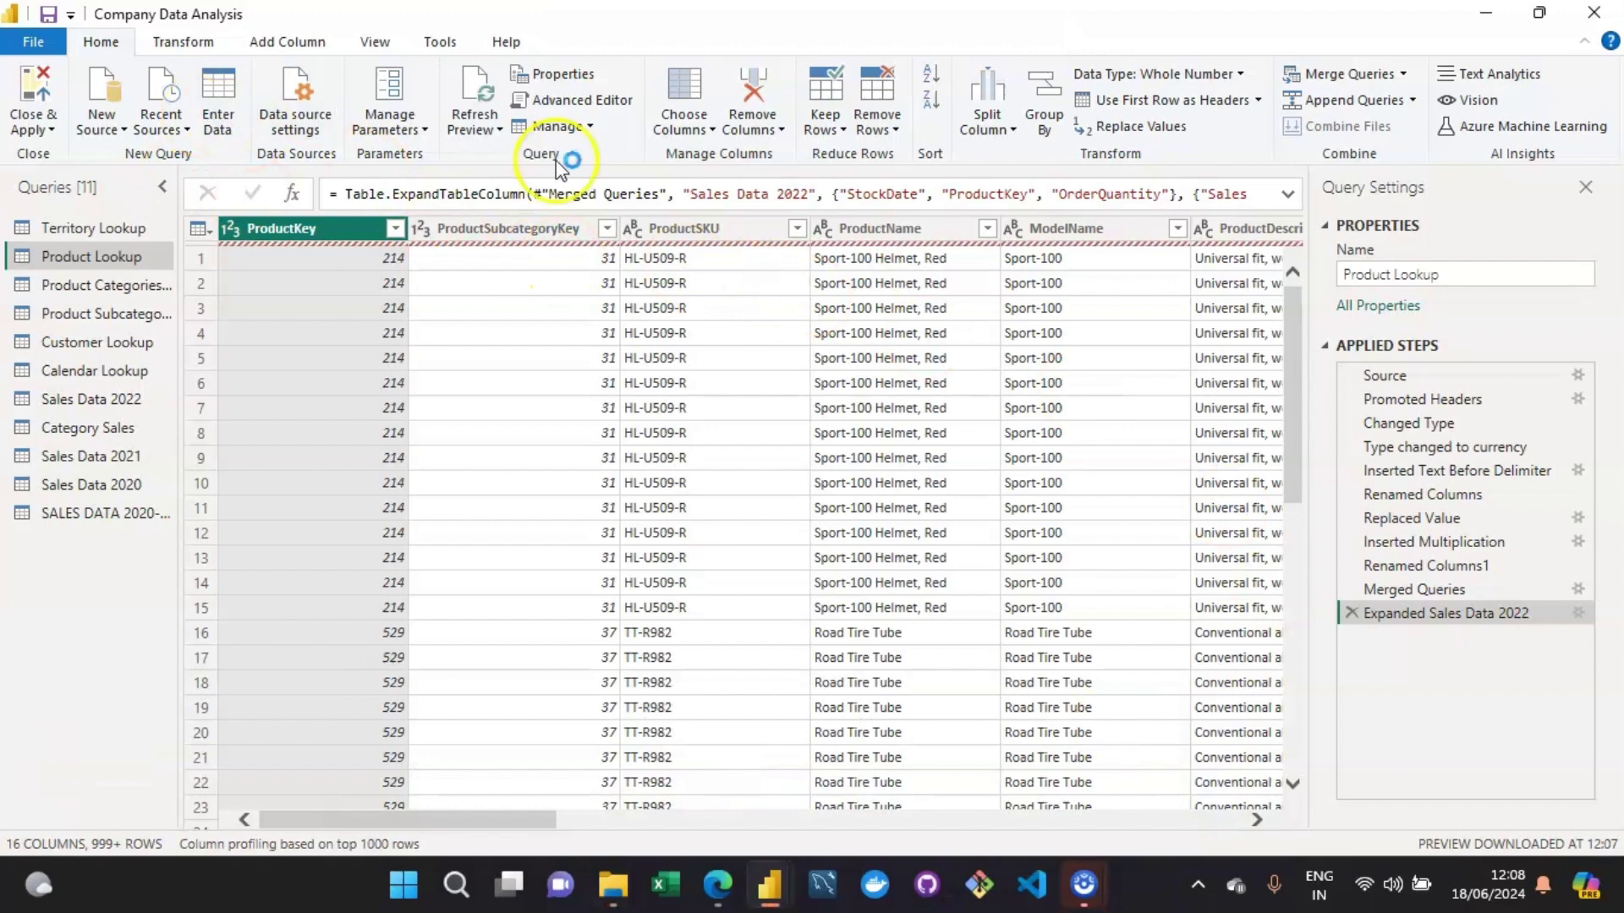
{"action": "left_click", "coordinate": [478, 93]}
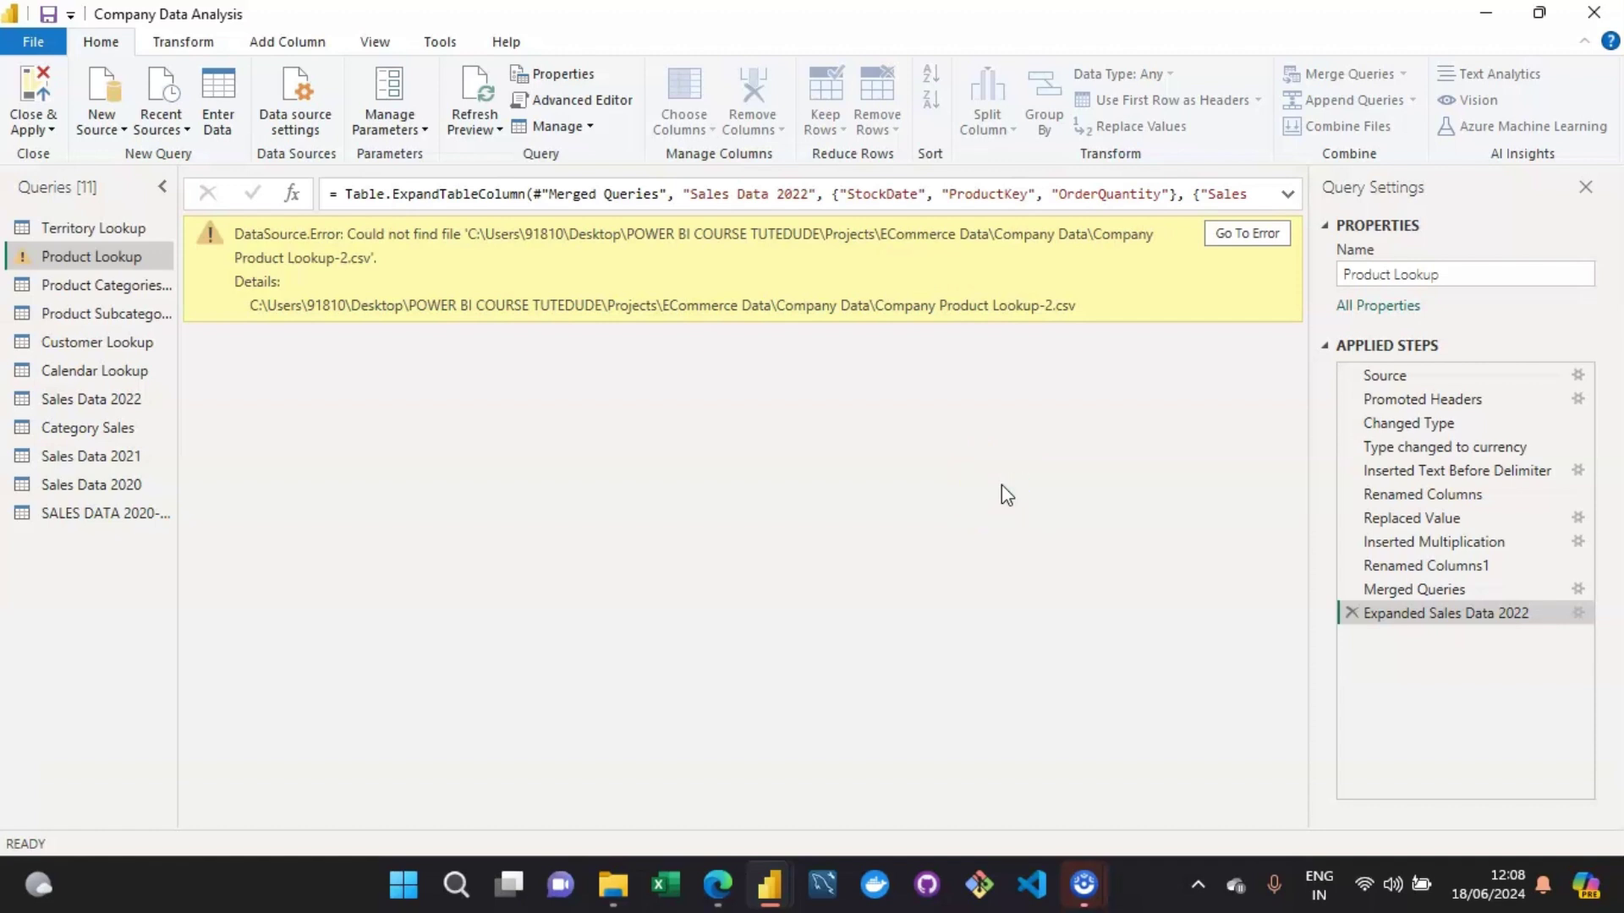
Edit the Source step of the Product Lookup query so its file path ends in Company Product Lookup.csv.
{"action": "left_click", "coordinate": [1514, 377]}
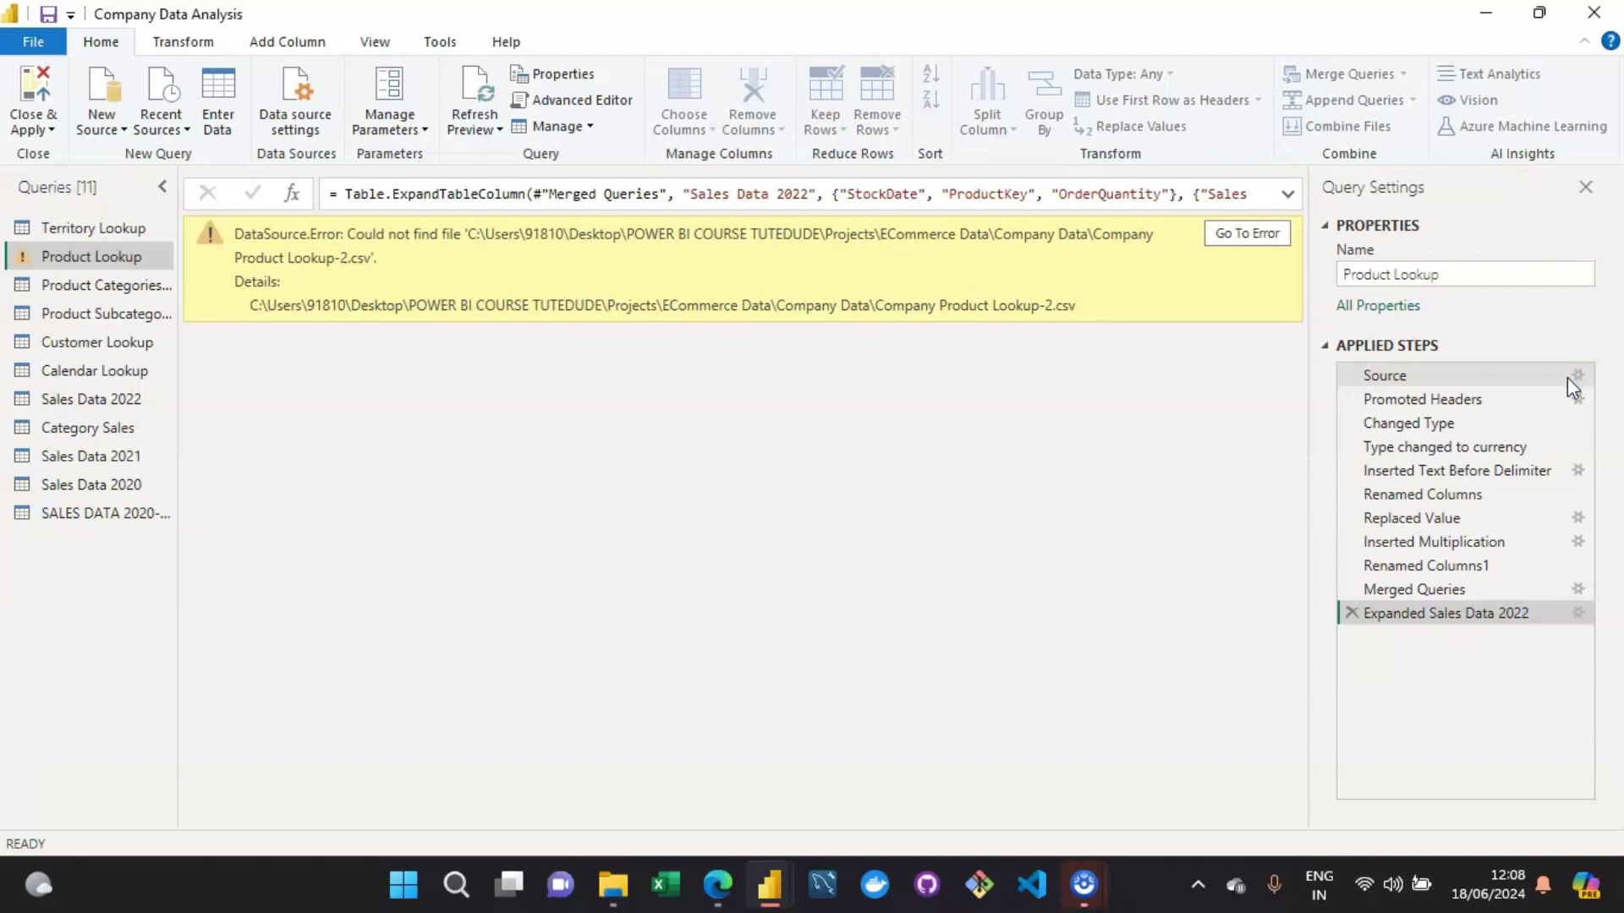
{"action": "left_click", "coordinate": [1578, 375]}
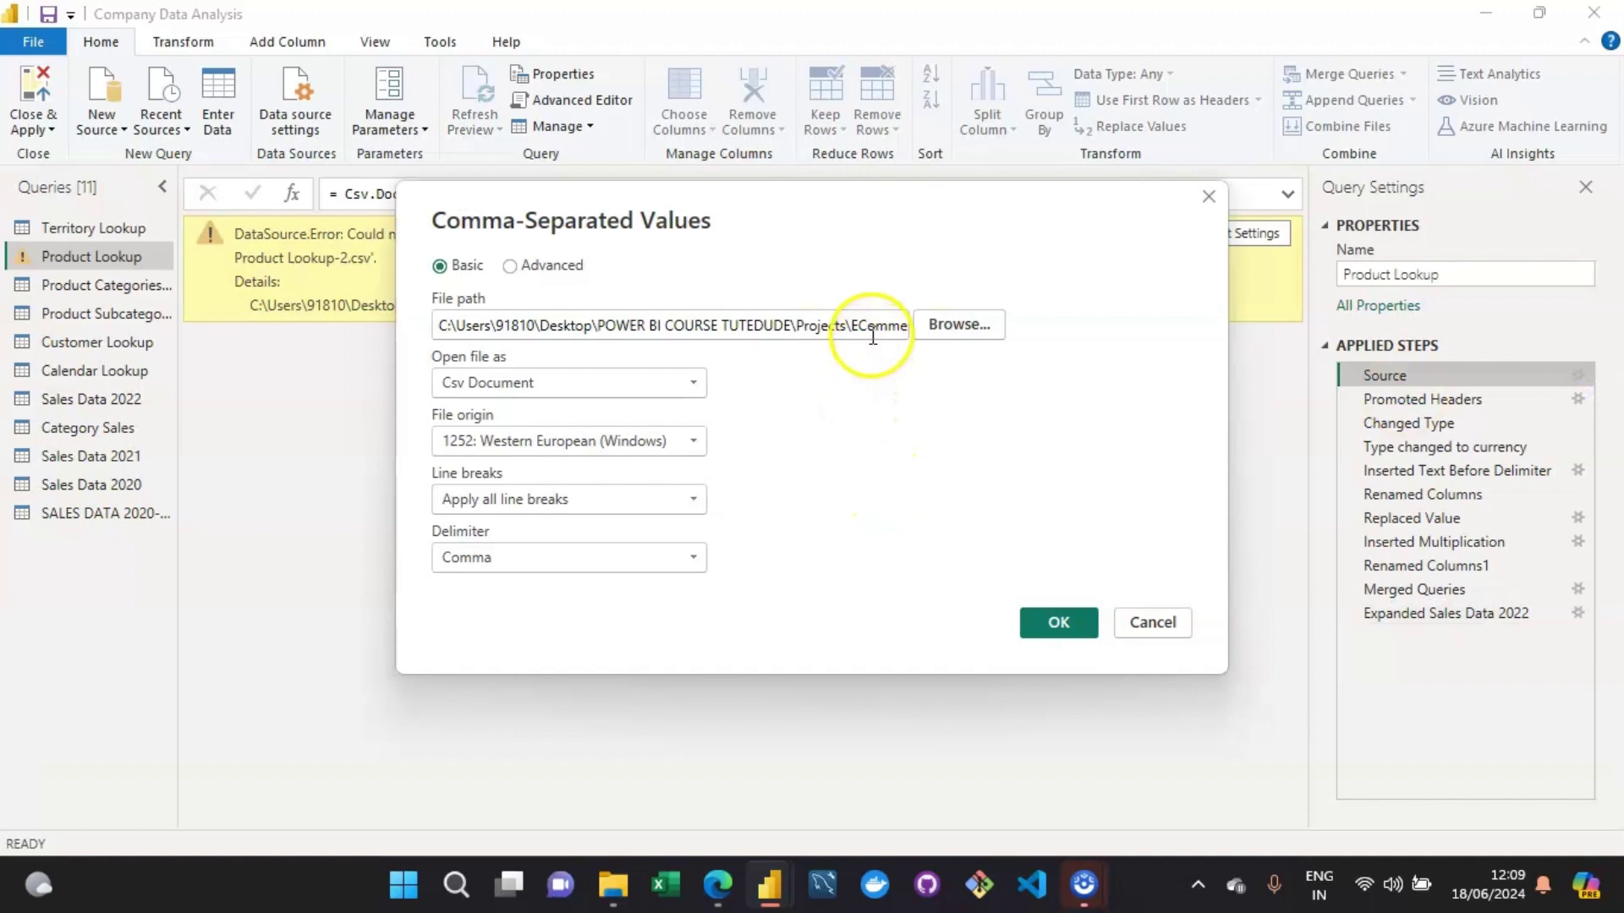
{"action": "left_click", "coordinate": [873, 337]}
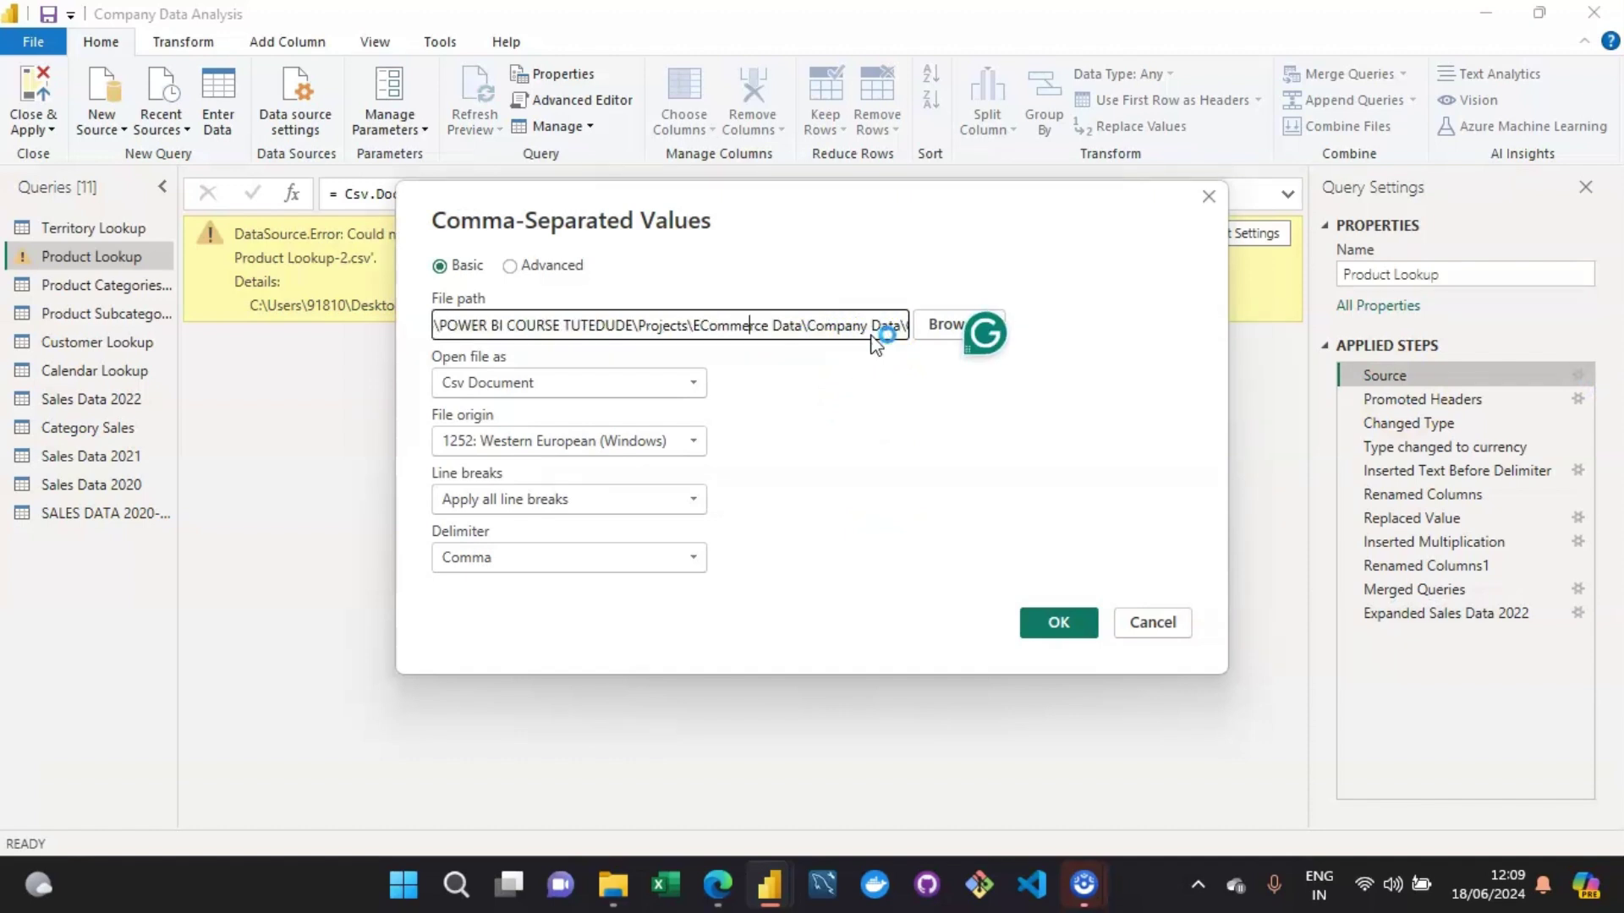
{"action": "key", "text": "Right"}
{"action": "key", "text": "Right"}
{"action": "key", "text": "Right"}
{"action": "key", "text": "Right"}
{"action": "key", "text": "Right"}
{"action": "key", "text": "Right"}
{"action": "key", "text": "Right"}
{"action": "key", "text": "Right"}
{"action": "key", "text": "Right"}
{"action": "key", "text": "Right"}
{"action": "key", "text": "Right"}
{"action": "key", "text": "Right"}
{"action": "key", "text": "Right"}
{"action": "key", "text": "Right"}
{"action": "key", "text": "Right"}
{"action": "key", "text": "Right"}
{"action": "key", "text": "Right"}
{"action": "key", "text": "Right"}
{"action": "key", "text": "Right"}
{"action": "key", "text": "Right"}
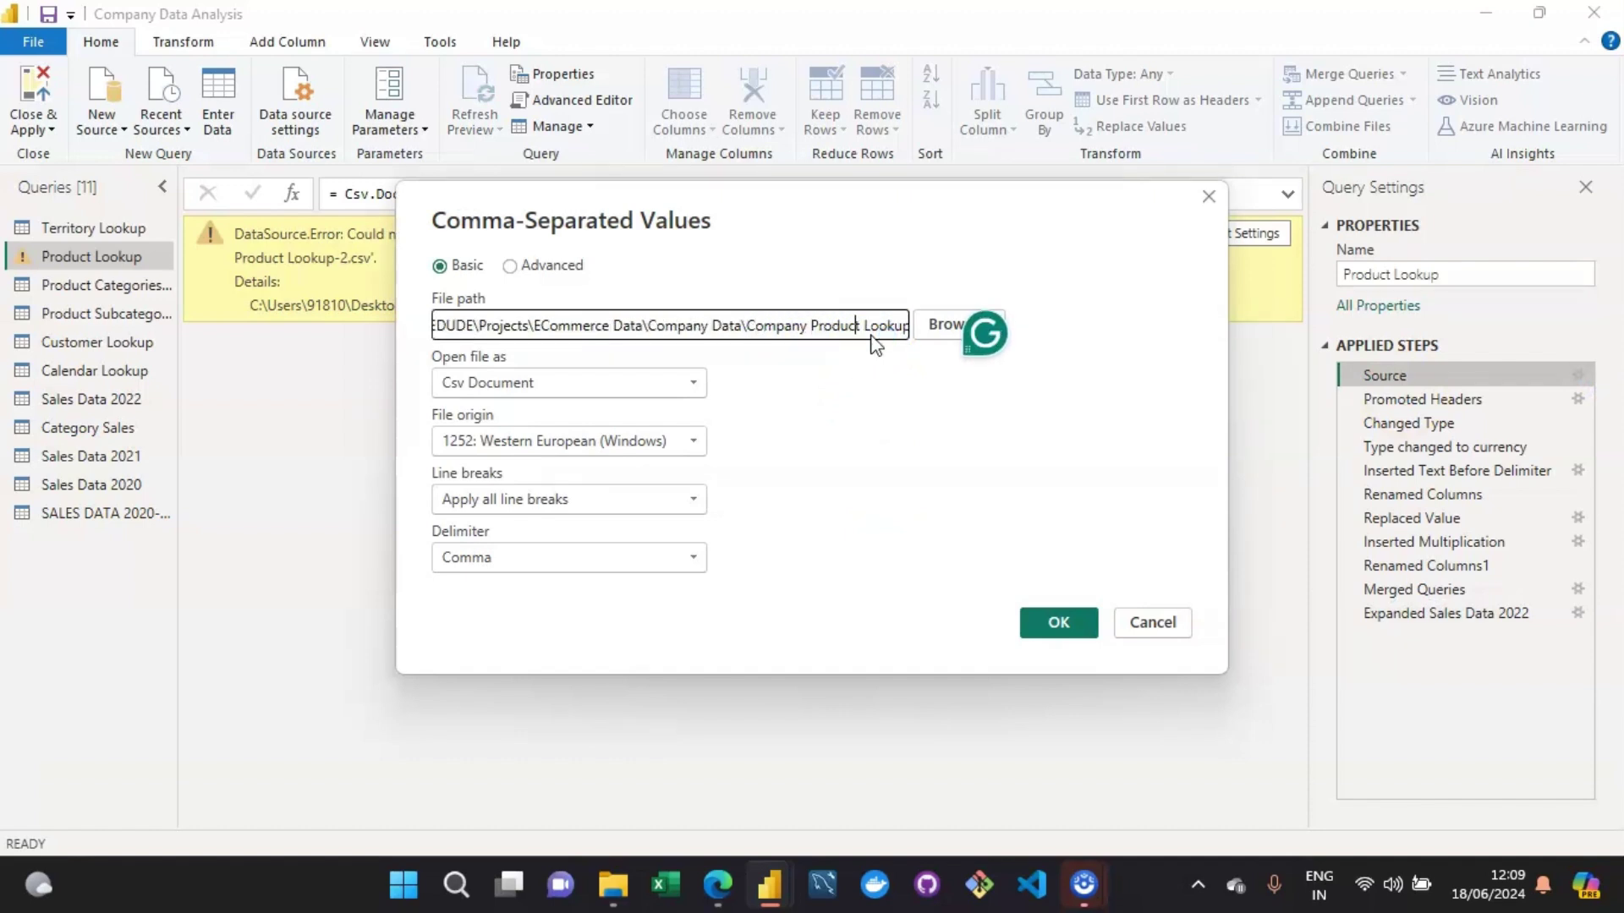
{"action": "key", "text": "Right"}
{"action": "key", "text": "Right"}
{"action": "key", "text": "Right"}
{"action": "key", "text": "Right"}
{"action": "key", "text": "Right"}
{"action": "key", "text": "Right"}
{"action": "key", "text": "Right"}
{"action": "key", "text": "Right"}
{"action": "key", "text": "Right"}
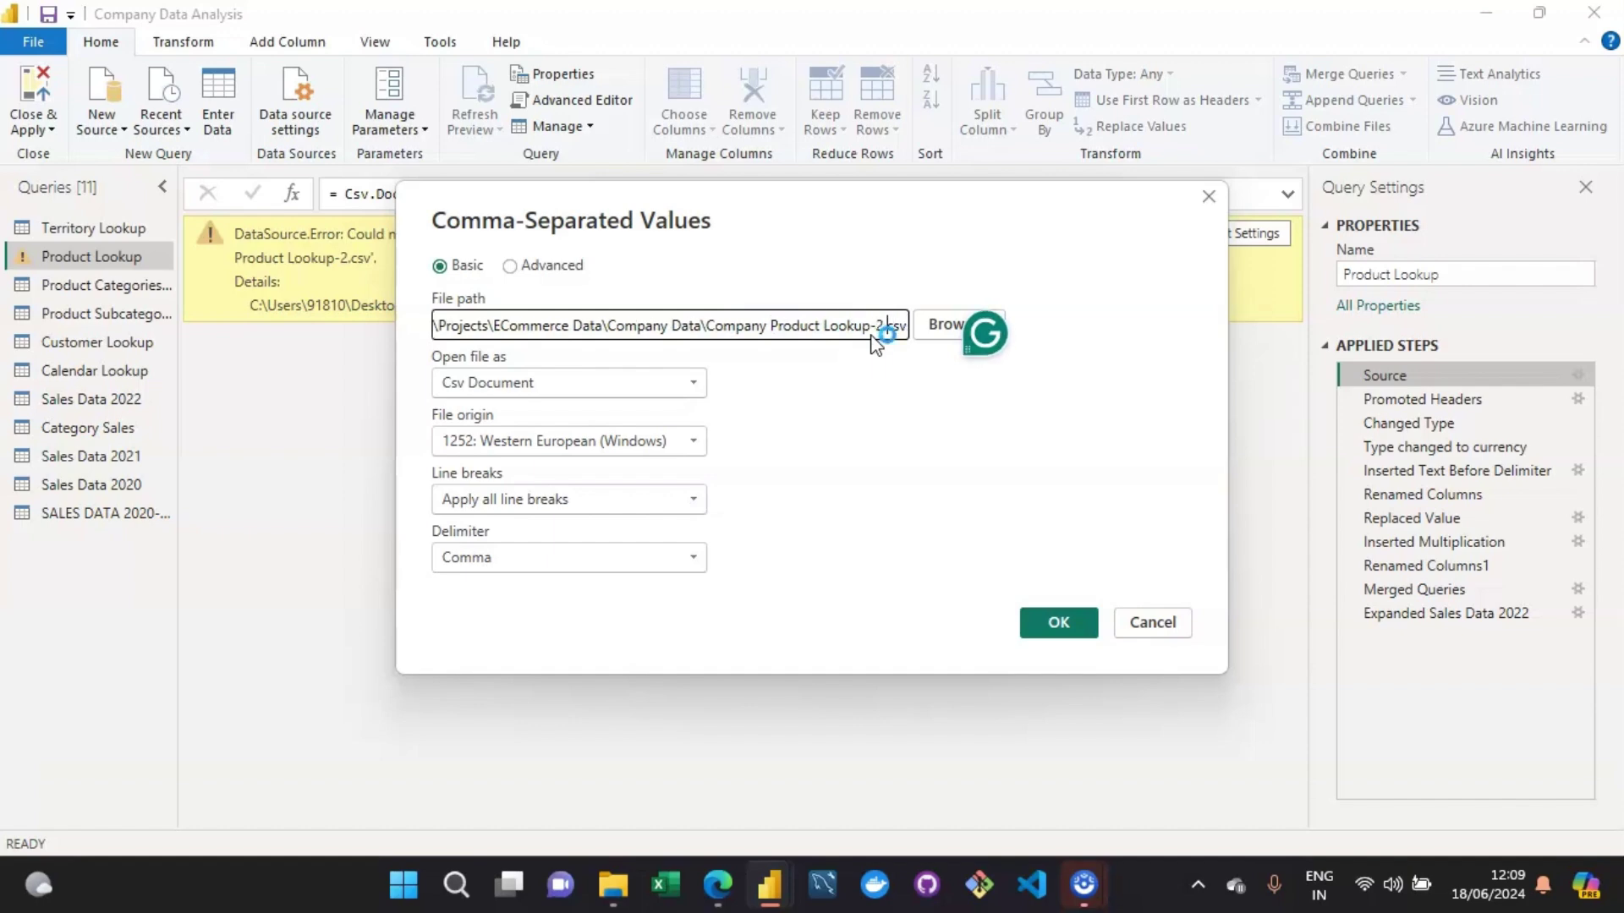
{"action": "key", "text": "BackSpace"}
{"action": "key", "text": "BackSpace"}
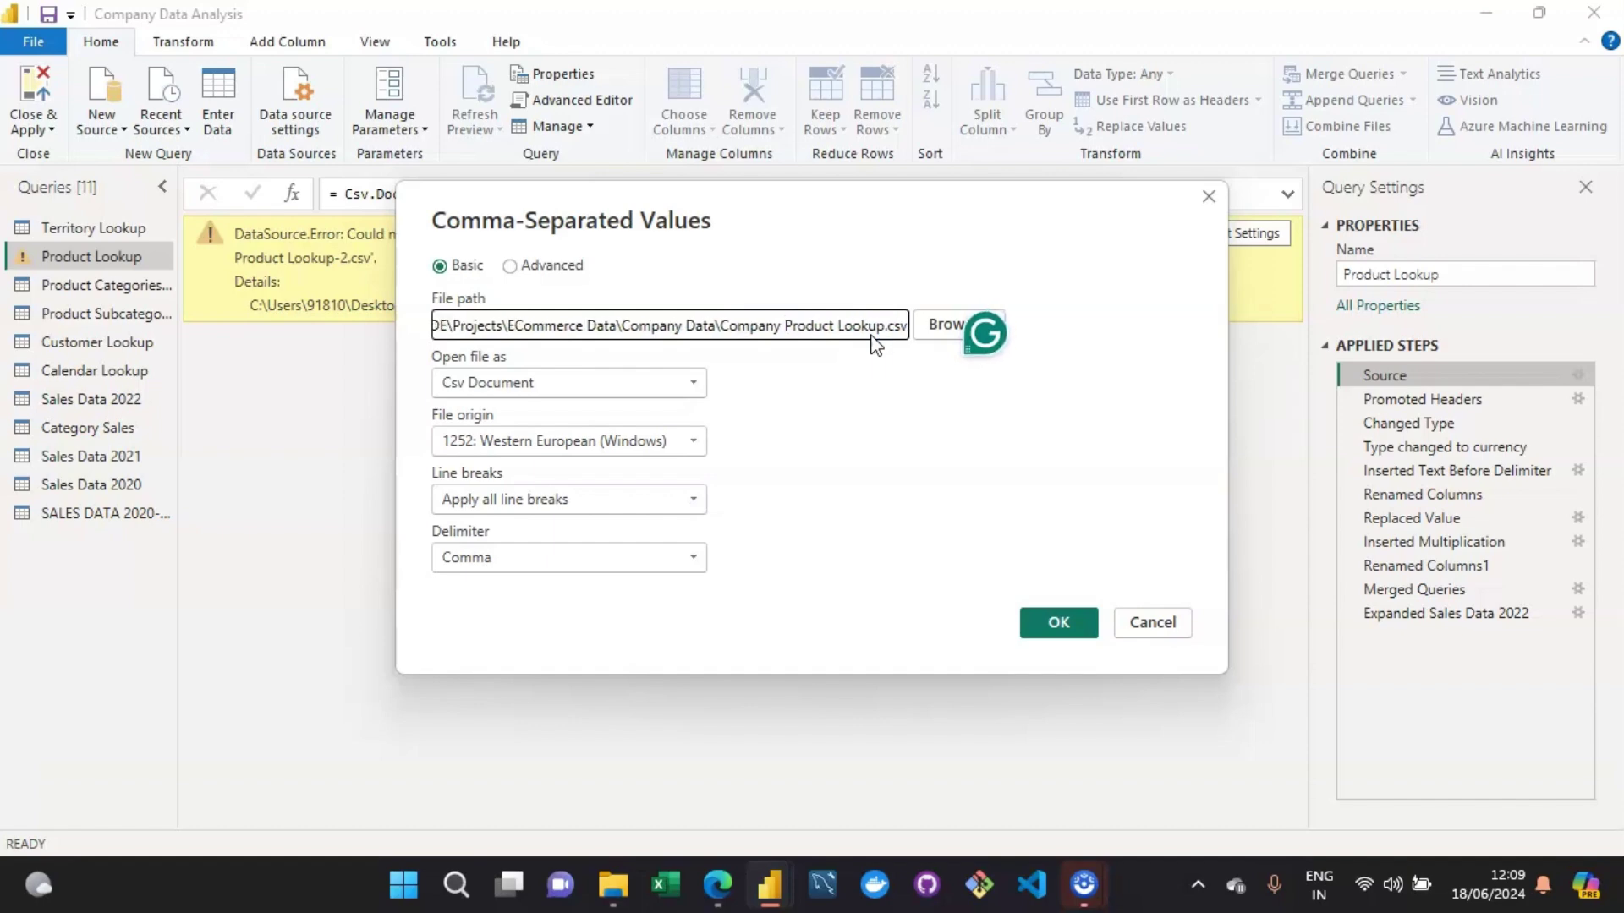
{"action": "left_click", "coordinate": [1072, 630]}
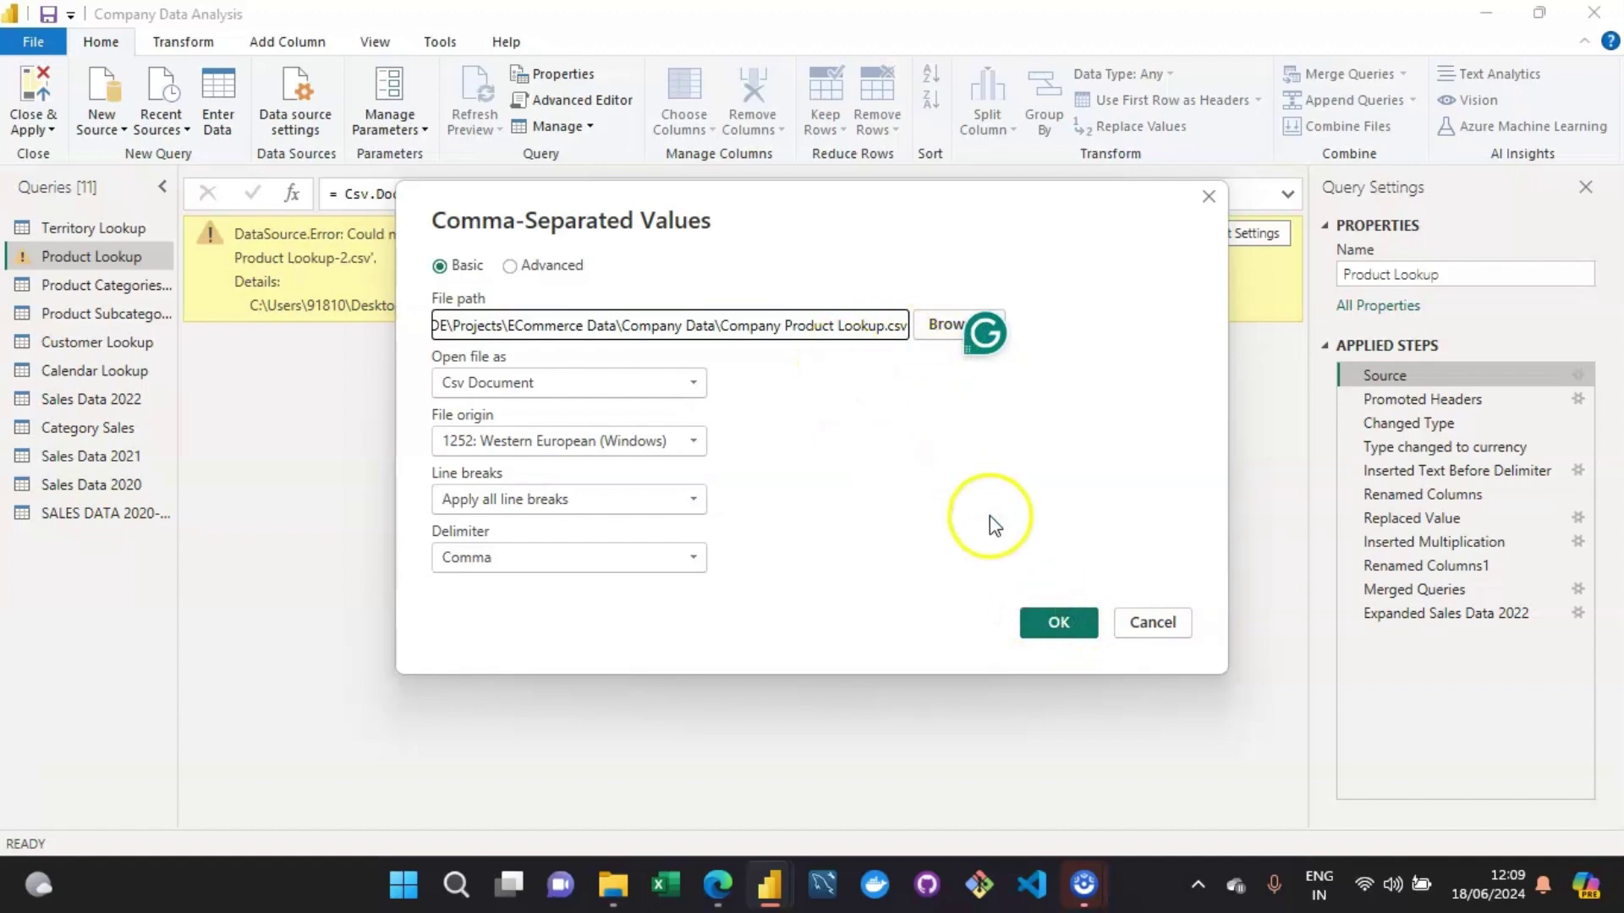
{"action": "left_click", "coordinate": [1071, 621]}
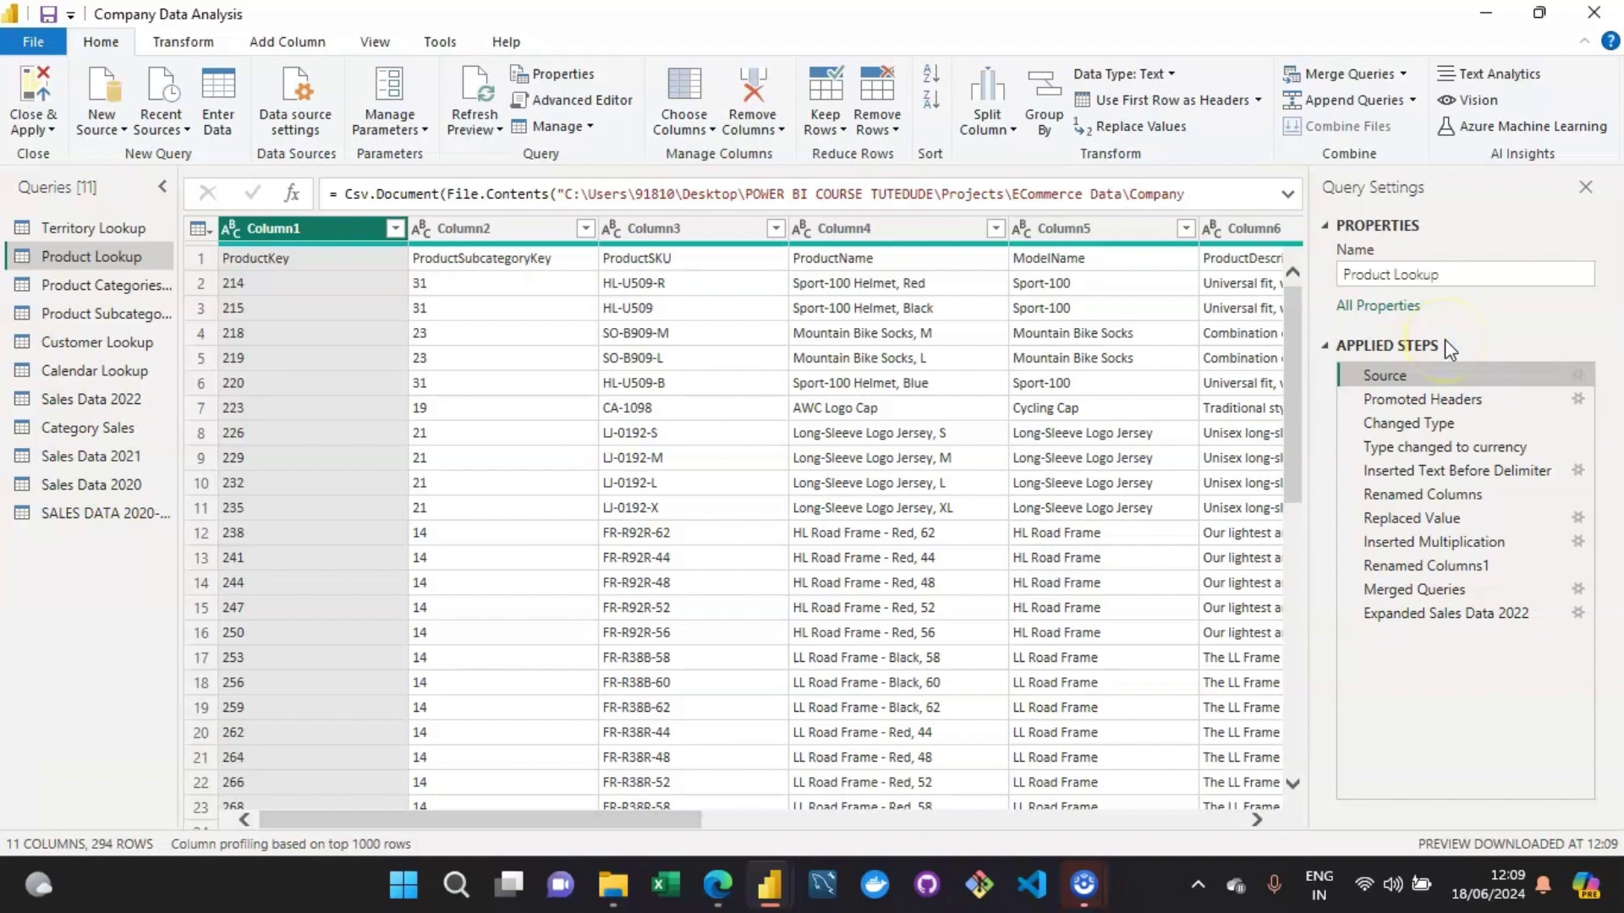
{"action": "left_click", "coordinate": [1428, 375]}
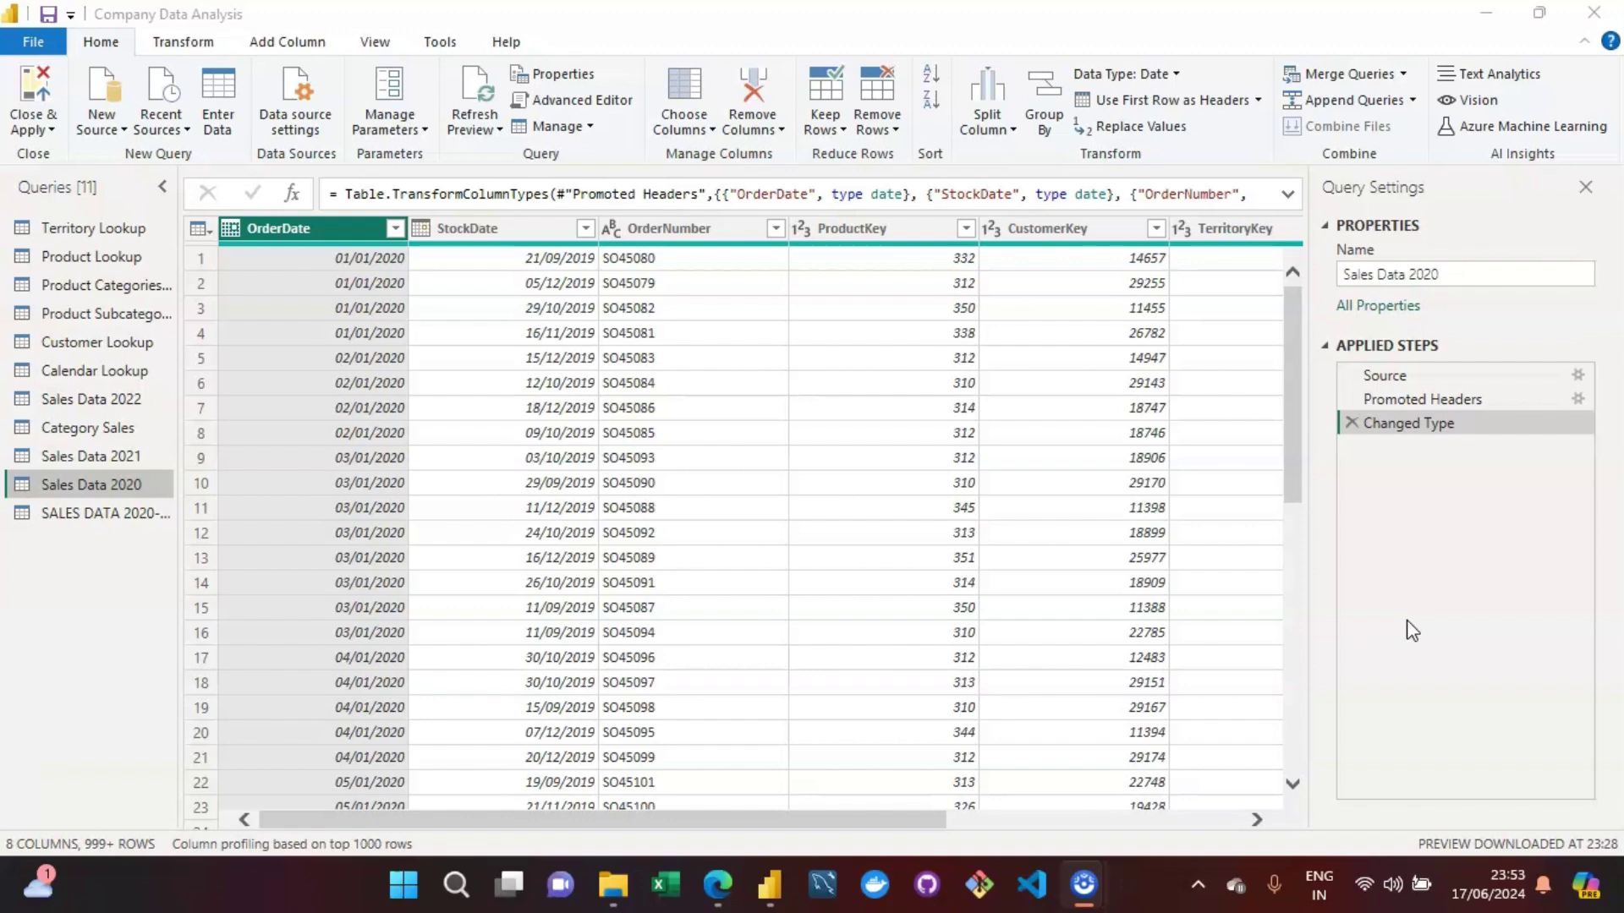
{"action": "left_click", "coordinate": [1510, 642]}
{"action": "left_click", "coordinate": [111, 131]}
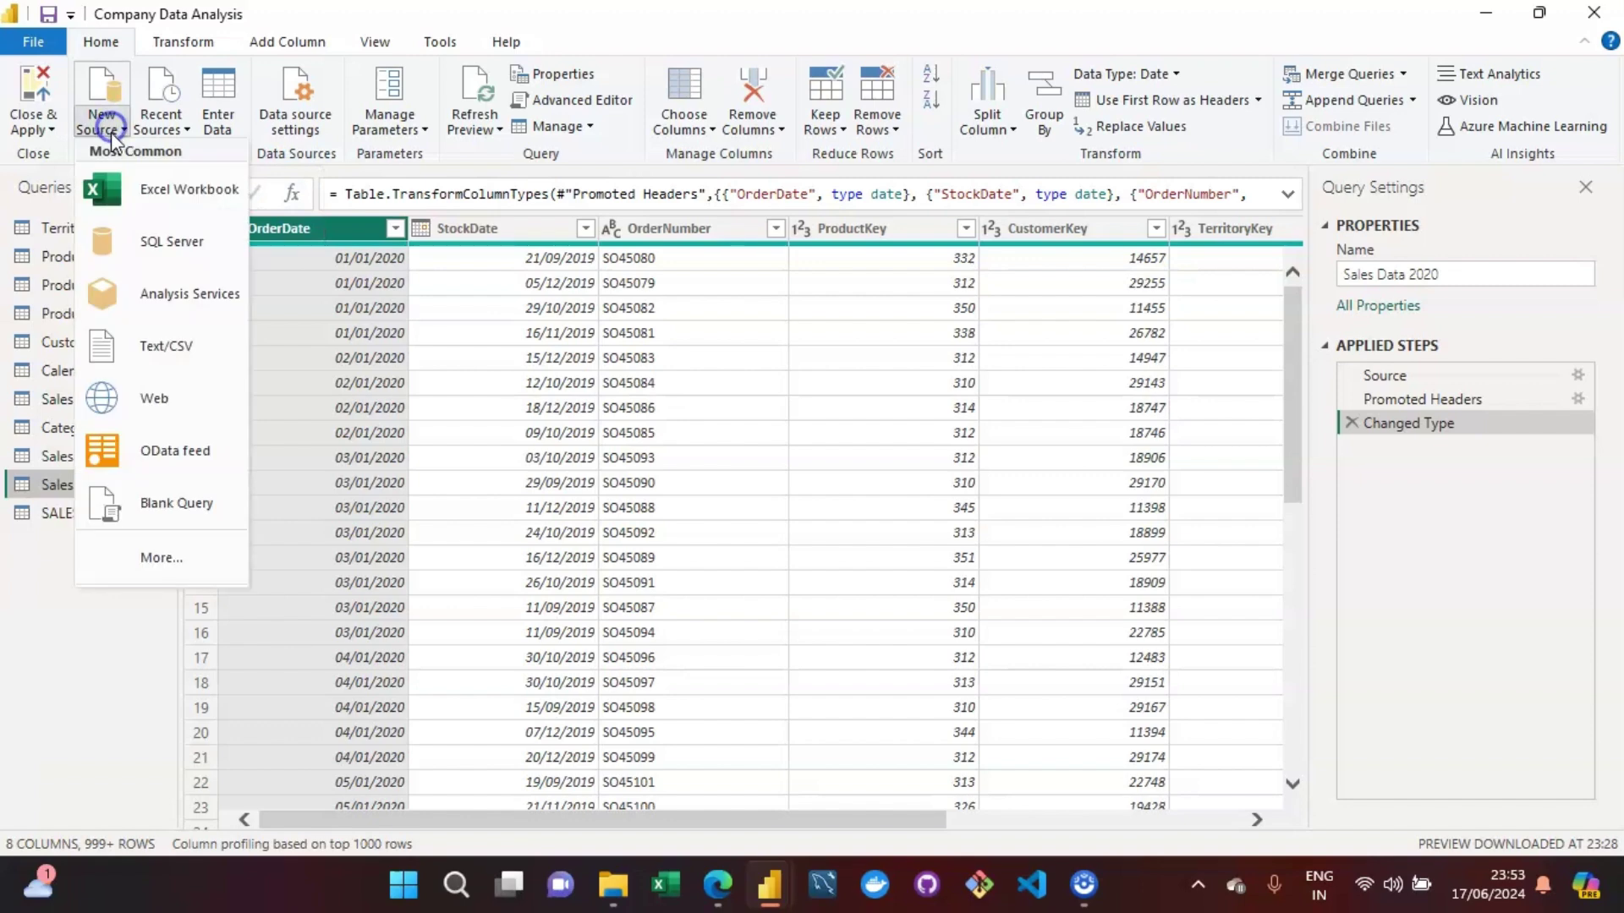
{"action": "left_click", "coordinate": [164, 403]}
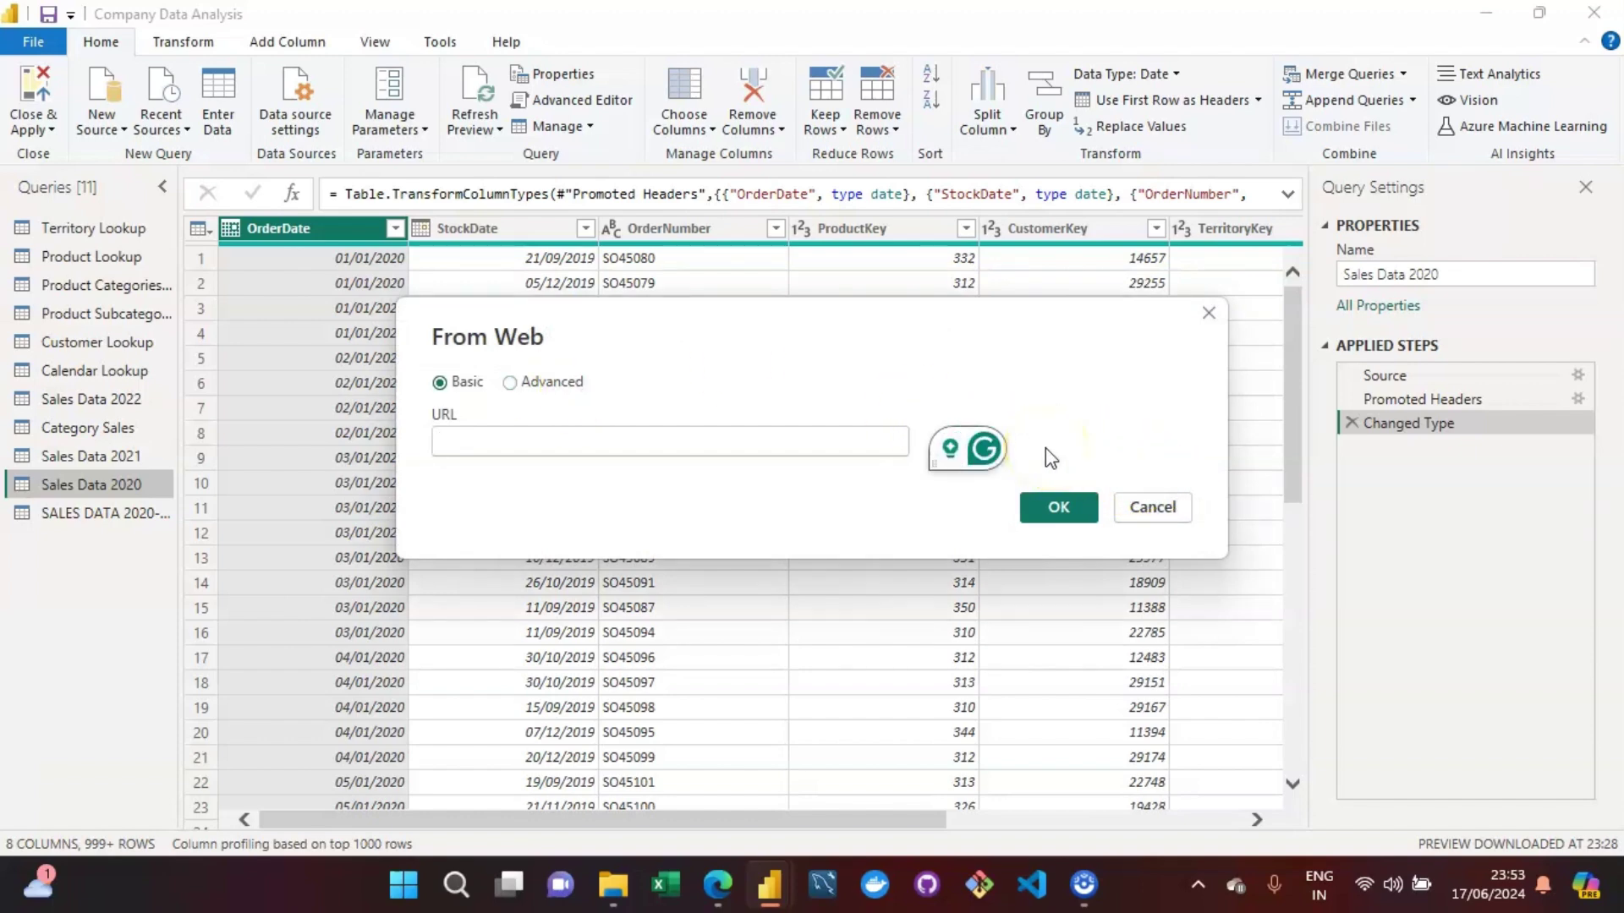
{"action": "left_click", "coordinate": [1184, 518]}
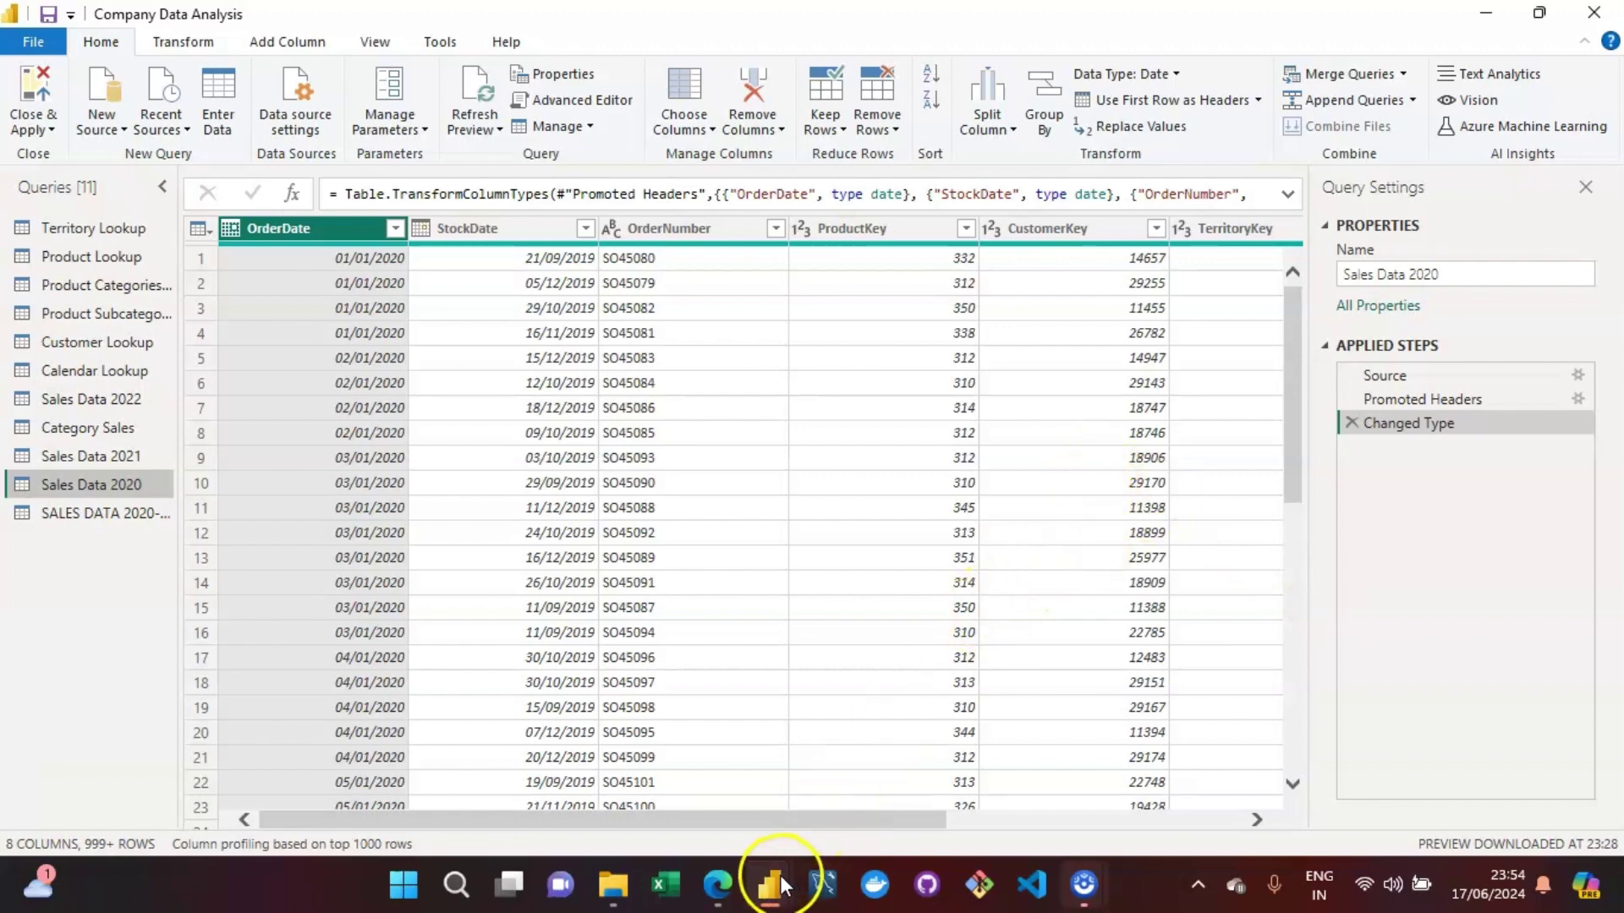
Switch to the Company Data Analysis report window and open the model view.
{"action": "mouse_move", "coordinate": [769, 884]}
{"action": "left_click", "coordinate": [673, 769]}
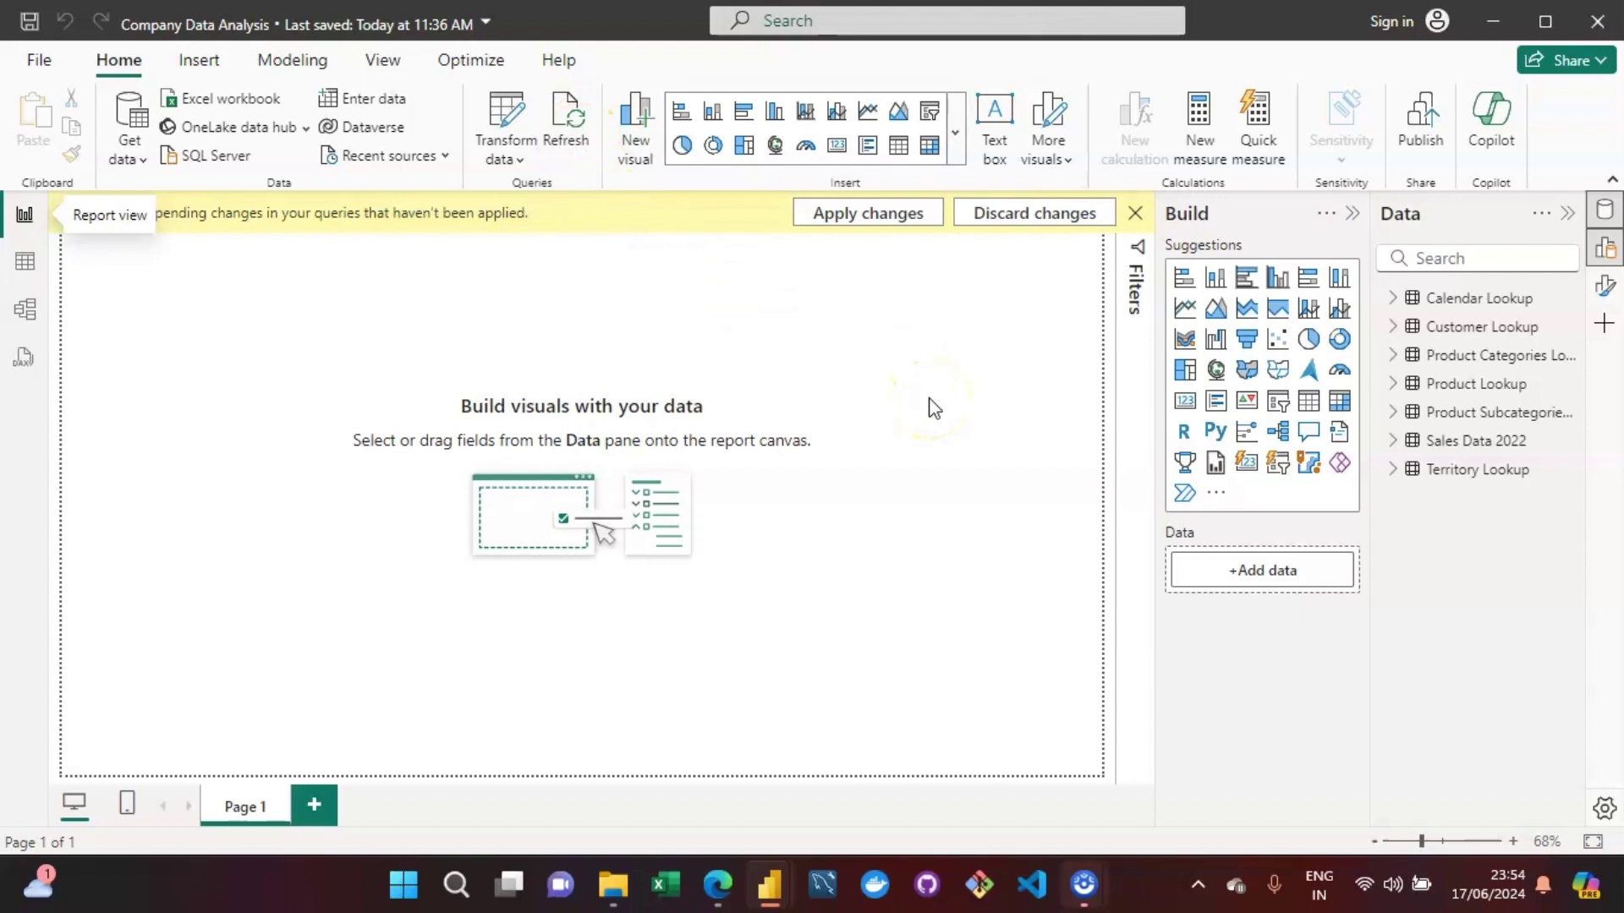
{"action": "left_click", "coordinate": [882, 340]}
{"action": "left_click", "coordinate": [583, 126]}
{"action": "left_click", "coordinate": [700, 368]}
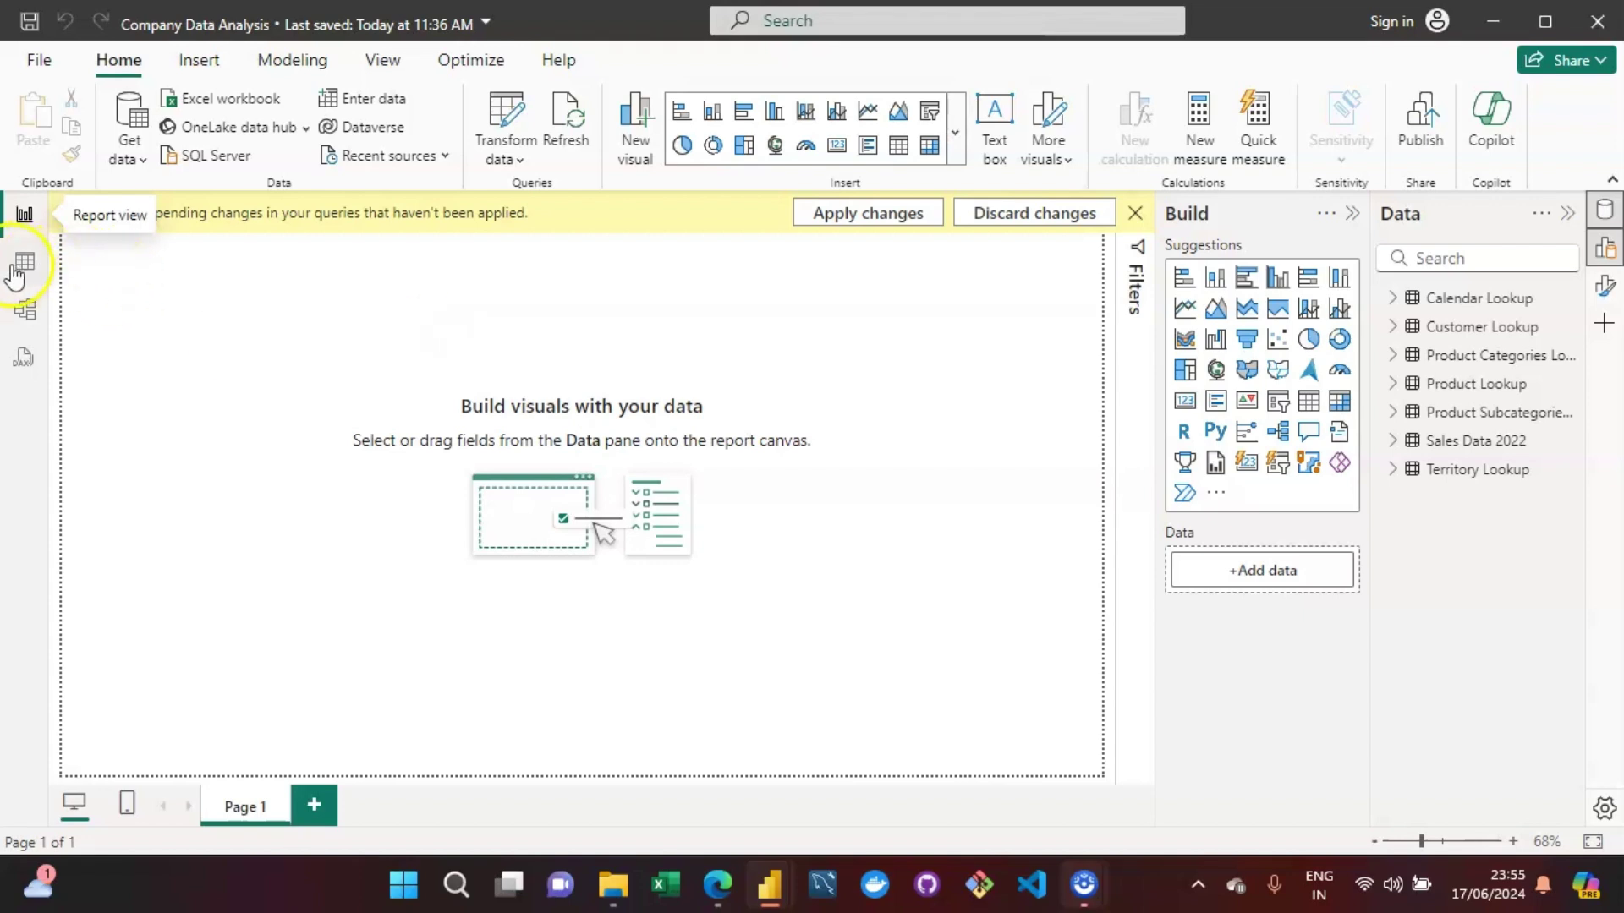
{"action": "left_click", "coordinate": [28, 308]}
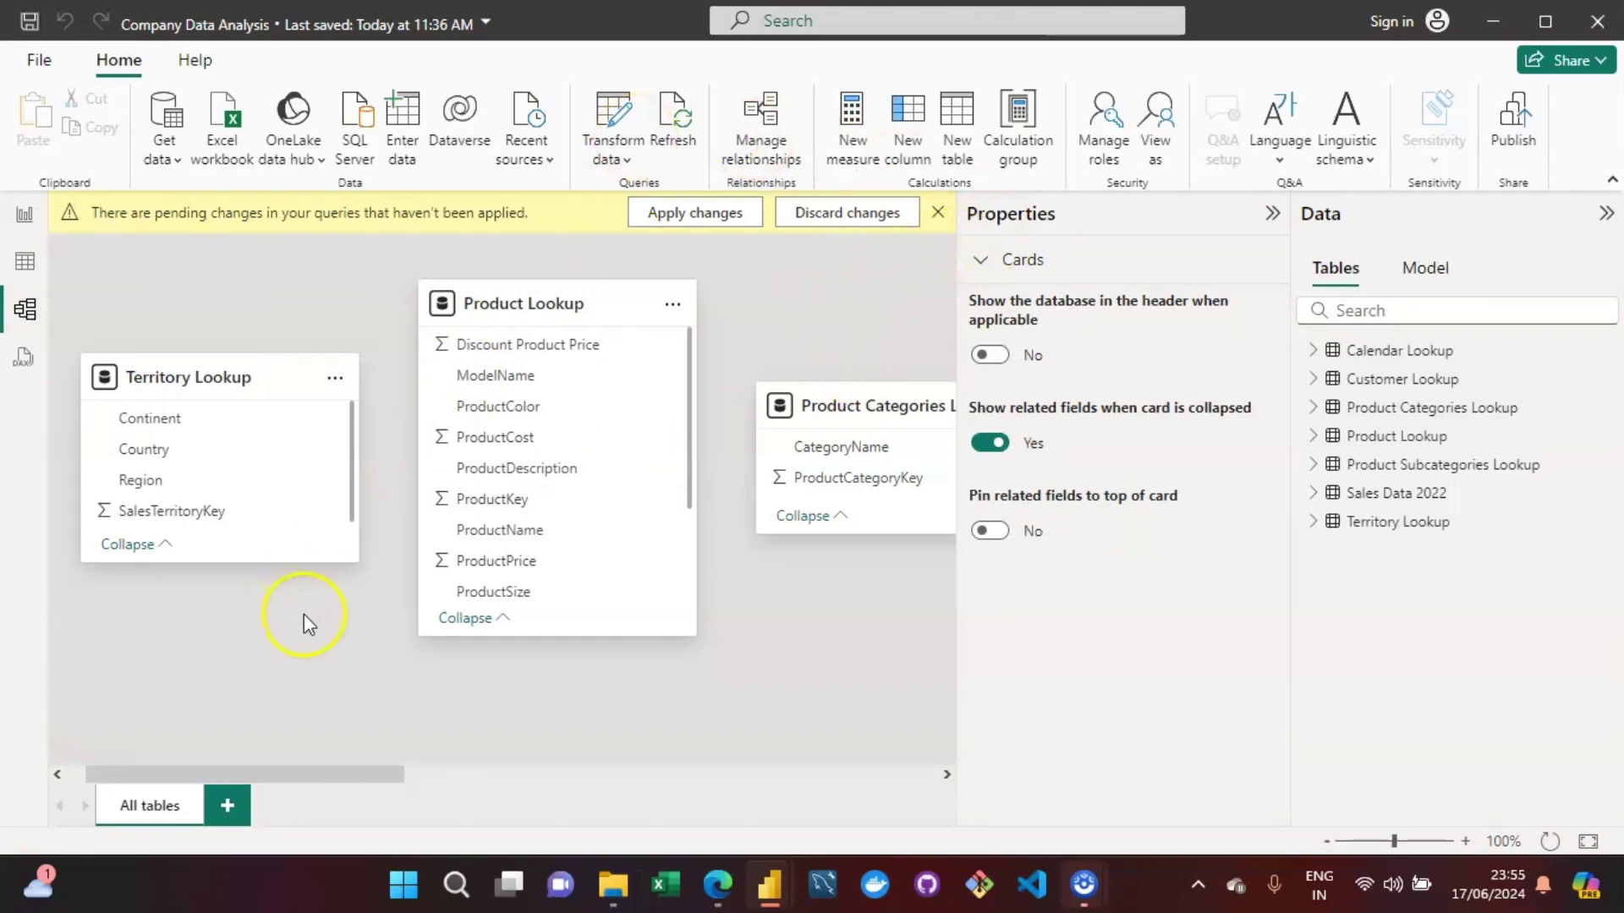
Refresh the data for all queries in the model, then dismiss the refresh dialog.
{"action": "left_click", "coordinate": [686, 123]}
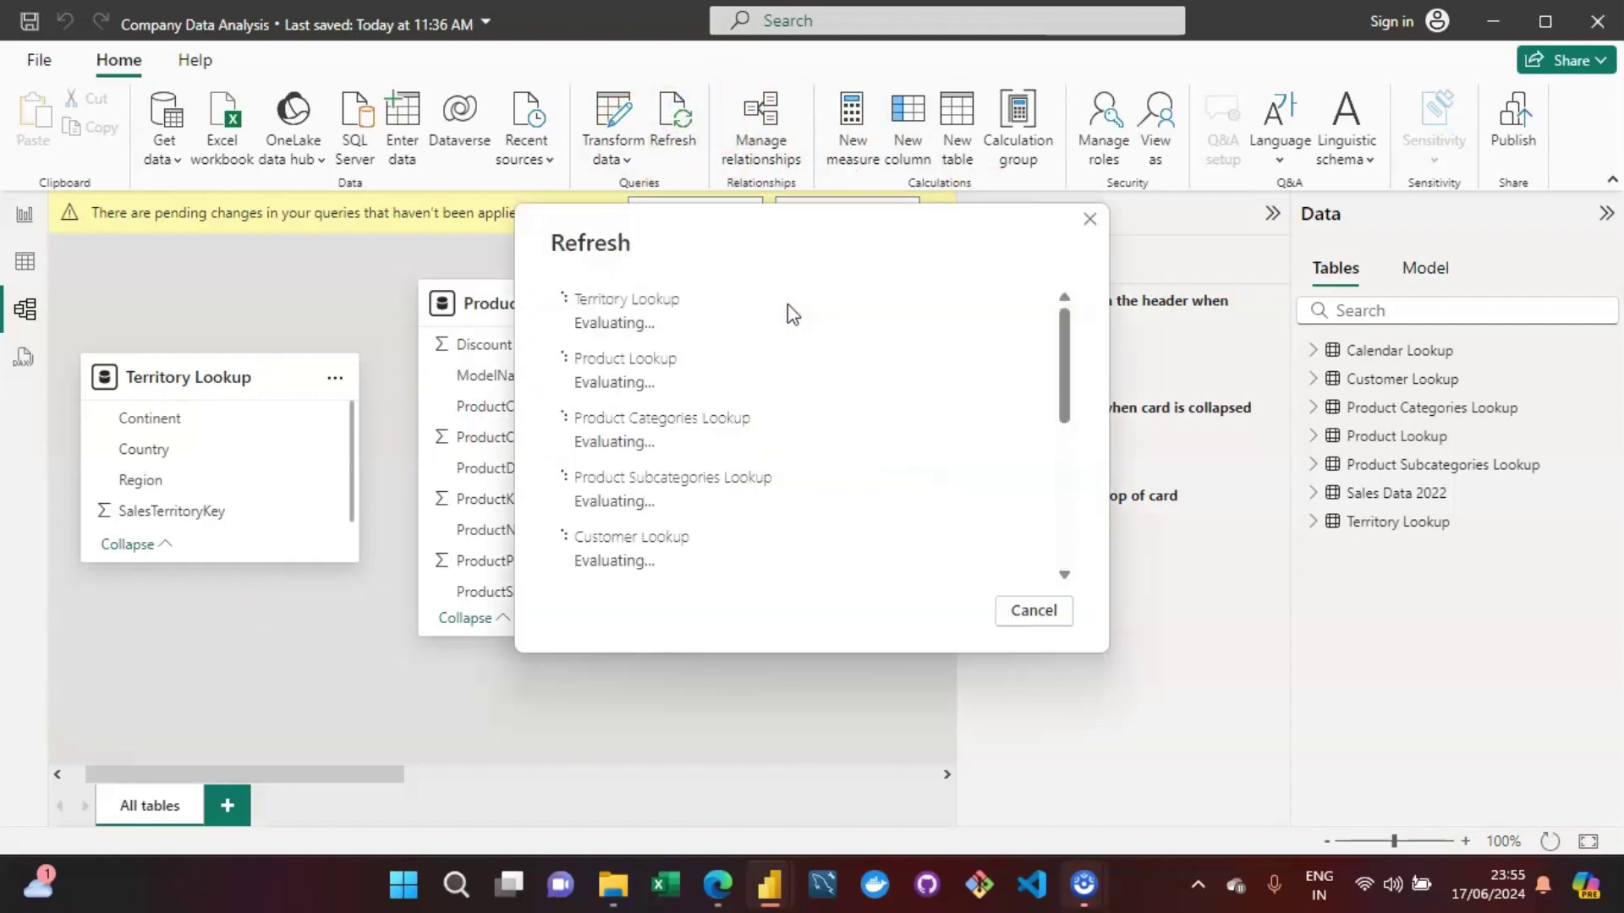
{"action": "left_click", "coordinate": [804, 343]}
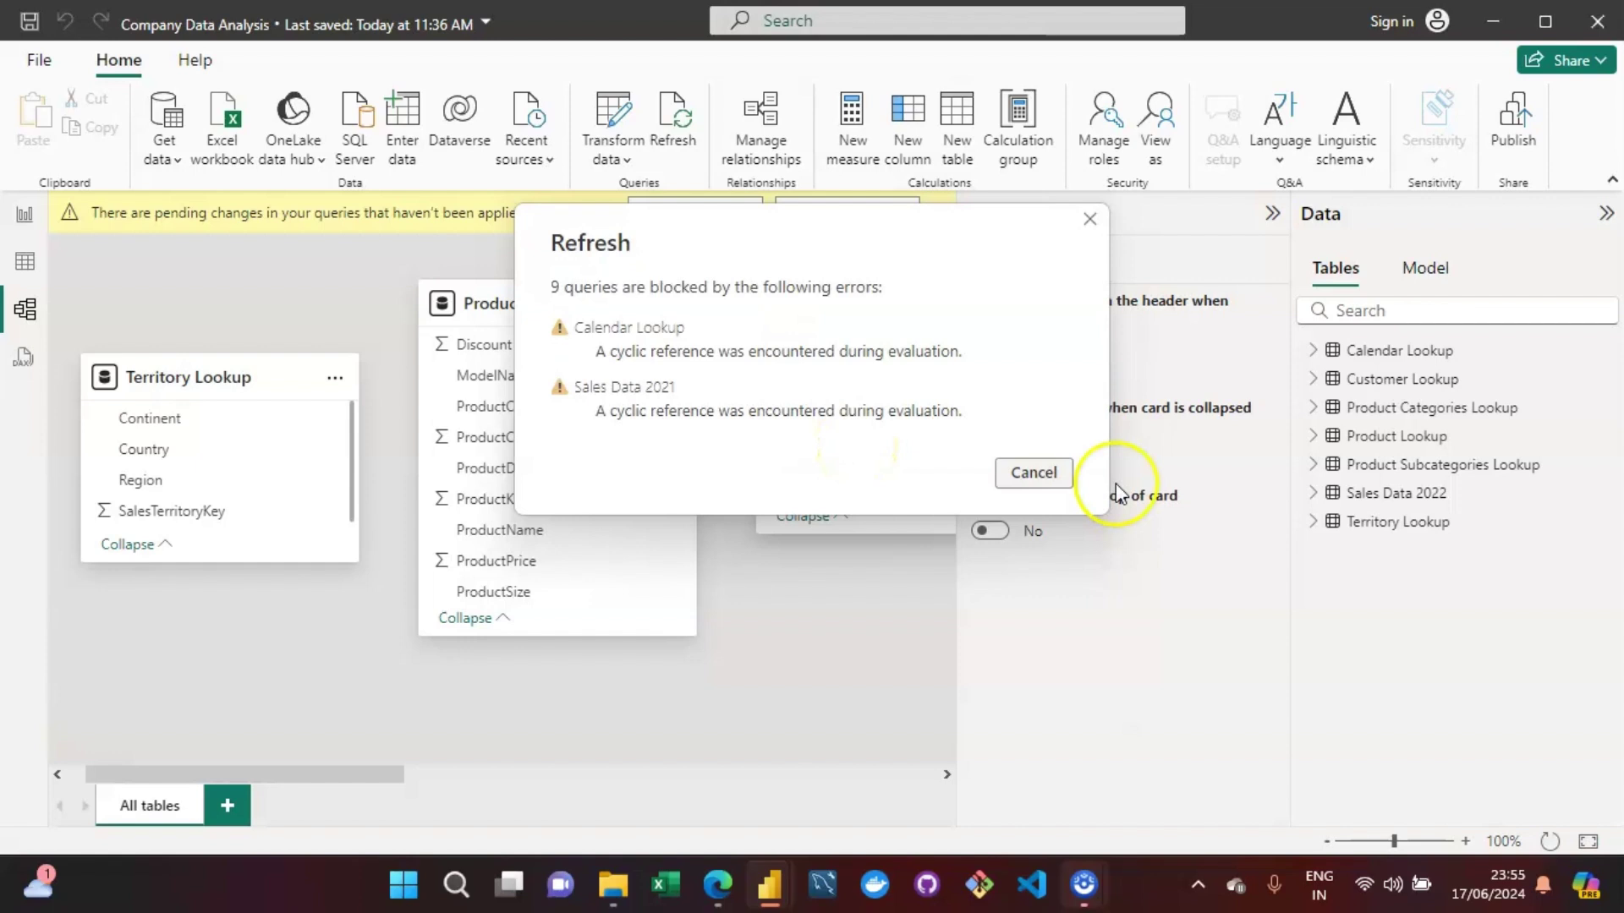
{"action": "left_click", "coordinate": [1032, 471]}
{"action": "left_click", "coordinate": [1032, 471]}
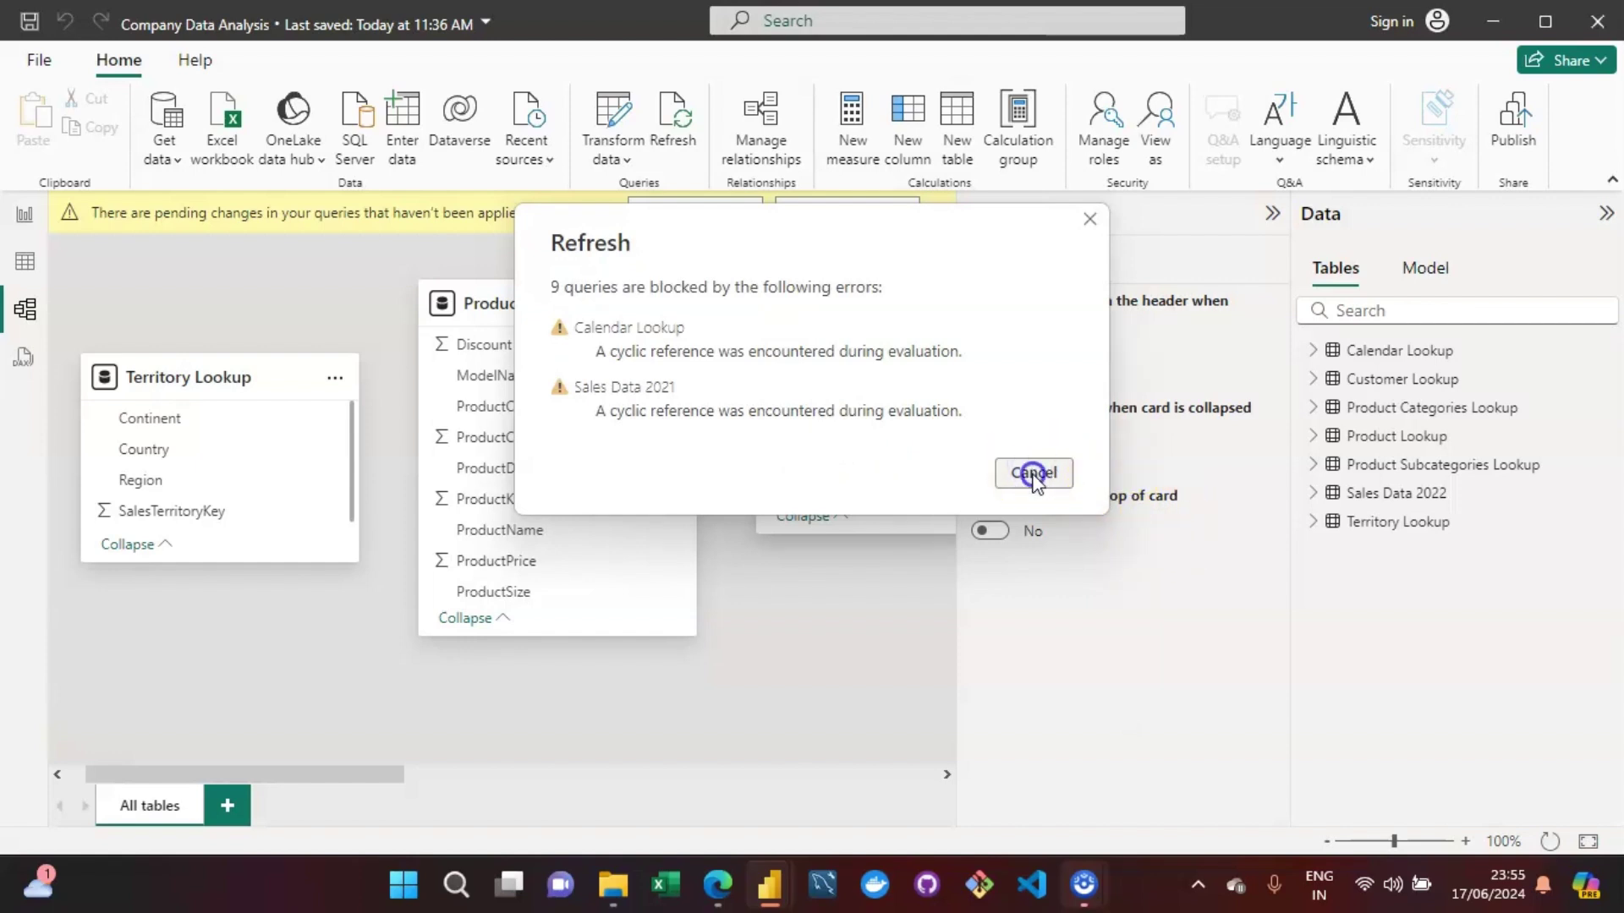
{"action": "left_click", "coordinate": [1093, 222]}
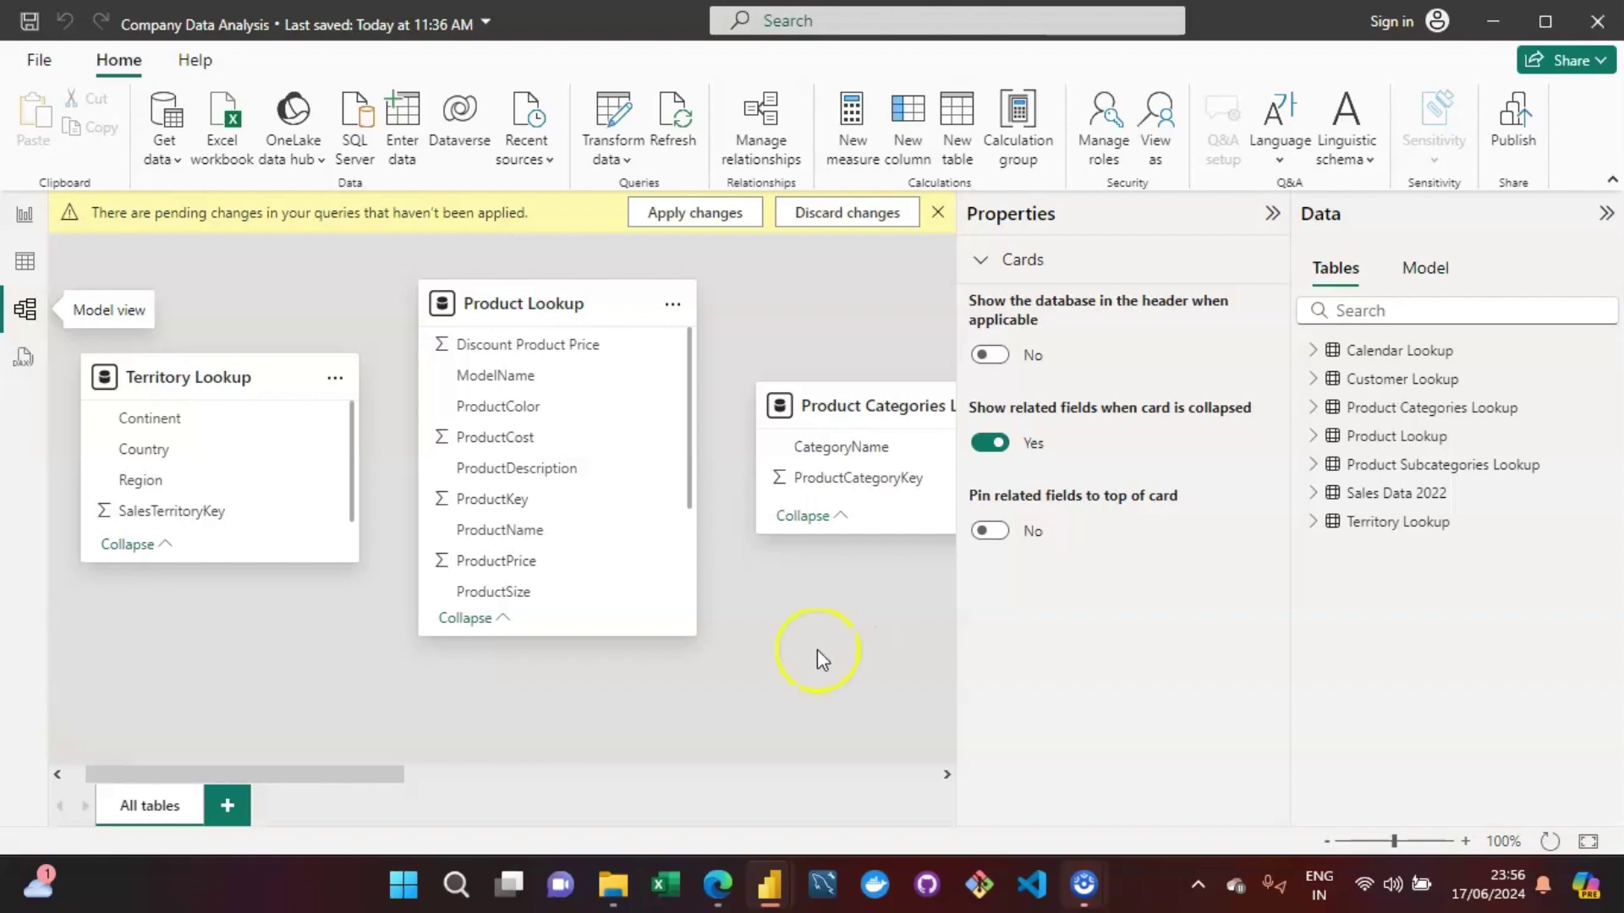
Return to the Power Query Editor and exclude the Category Sales query from report refresh.
{"action": "mouse_move", "coordinate": [770, 883]}
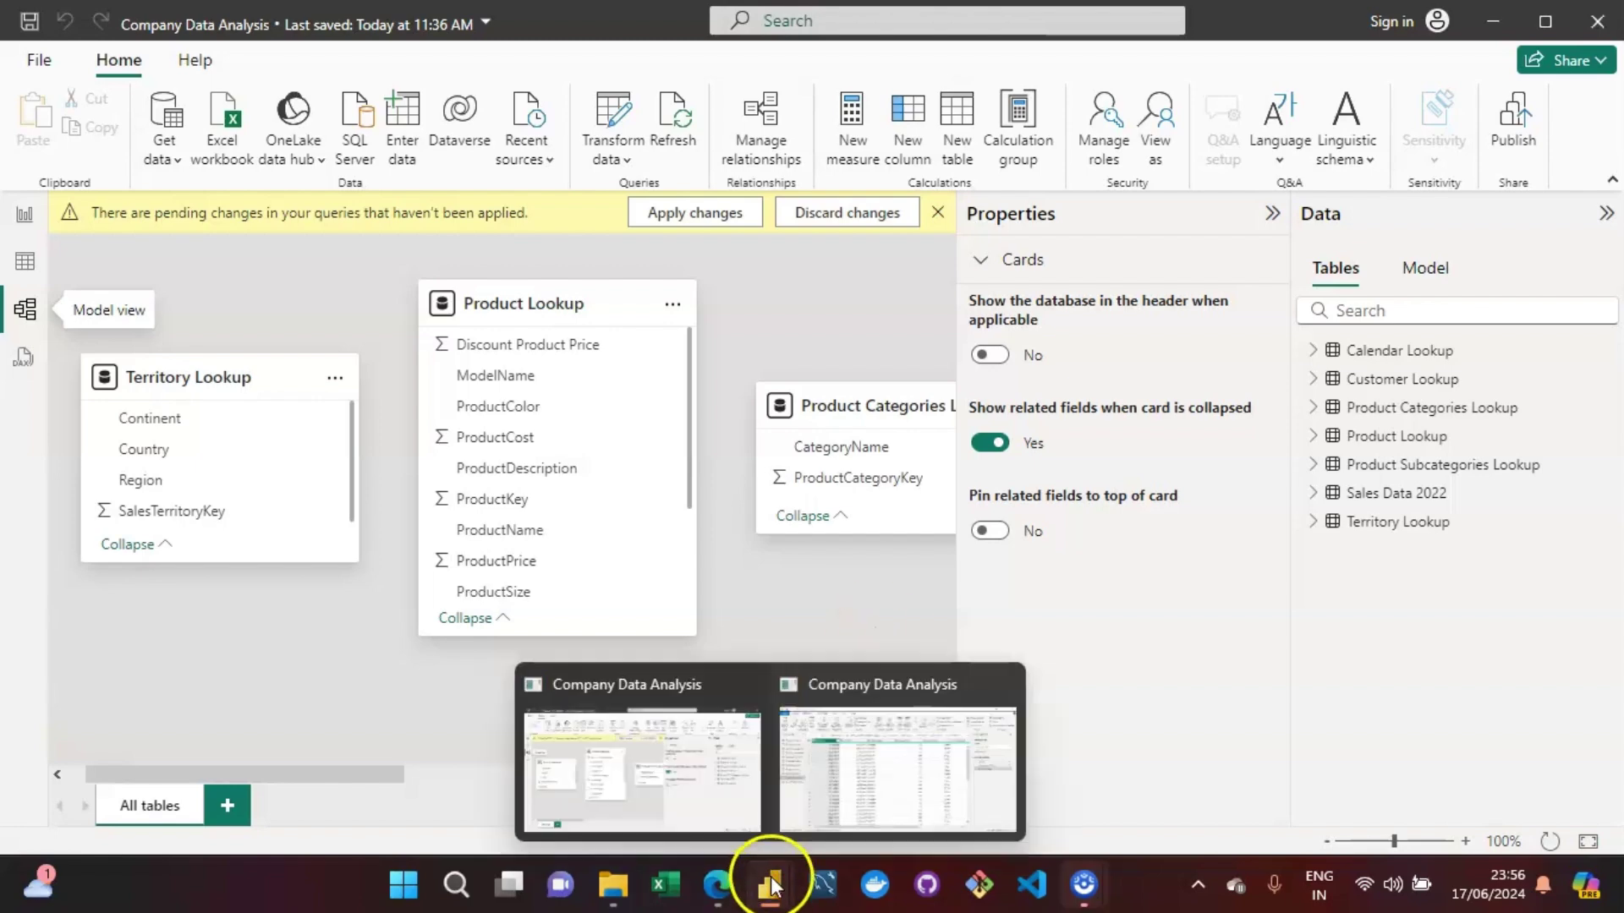
{"action": "left_click", "coordinate": [917, 791]}
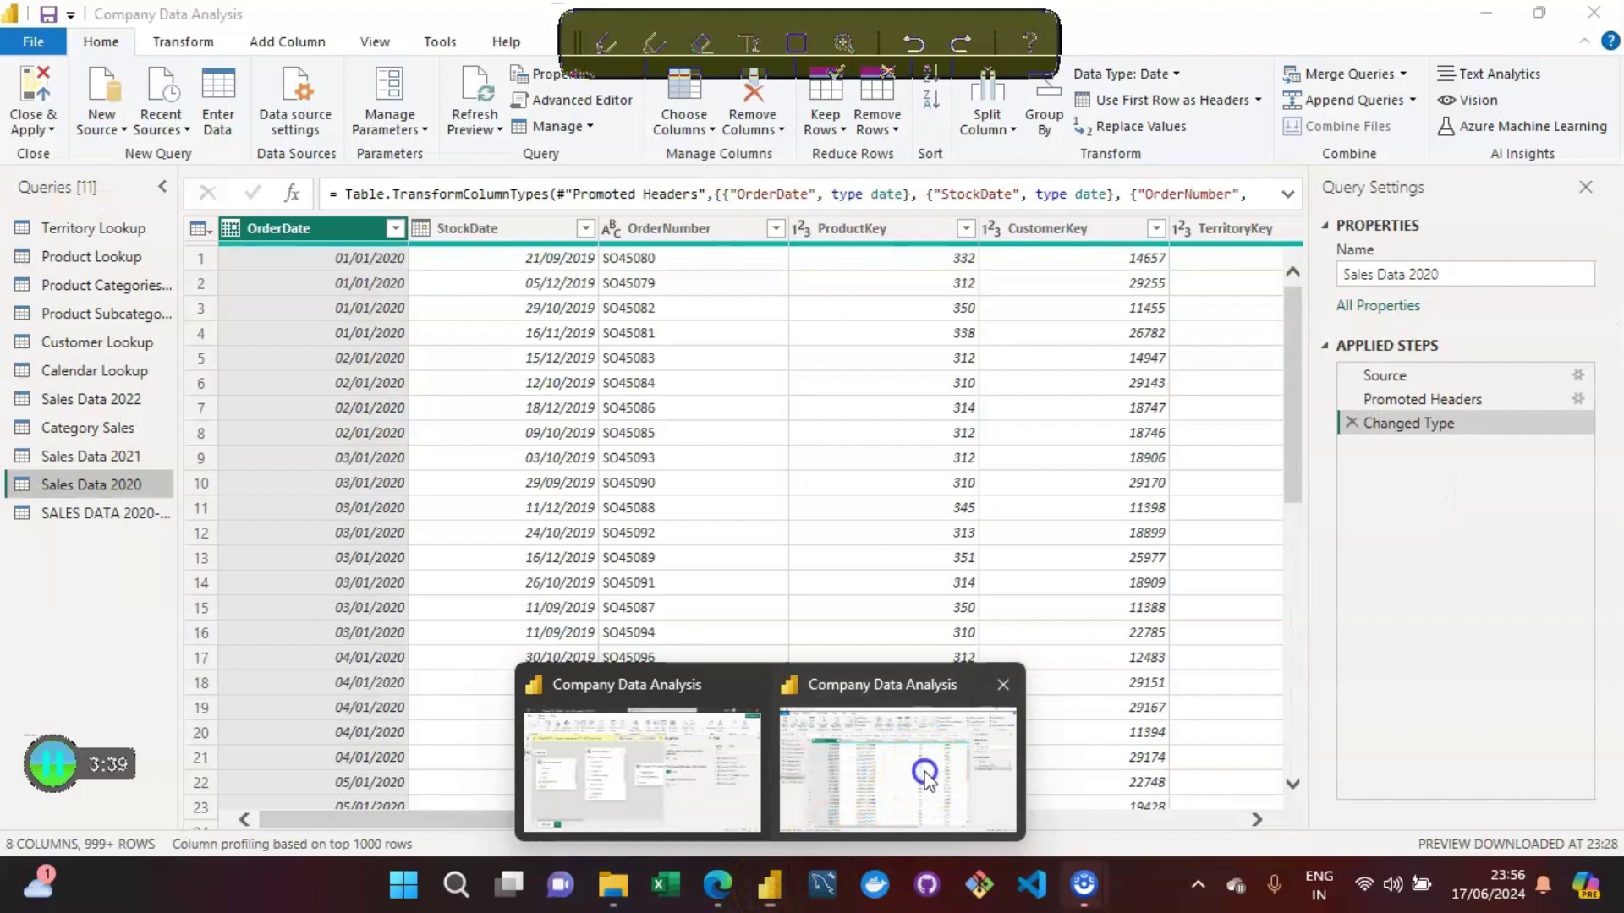
{"action": "right_click", "coordinate": [81, 429]}
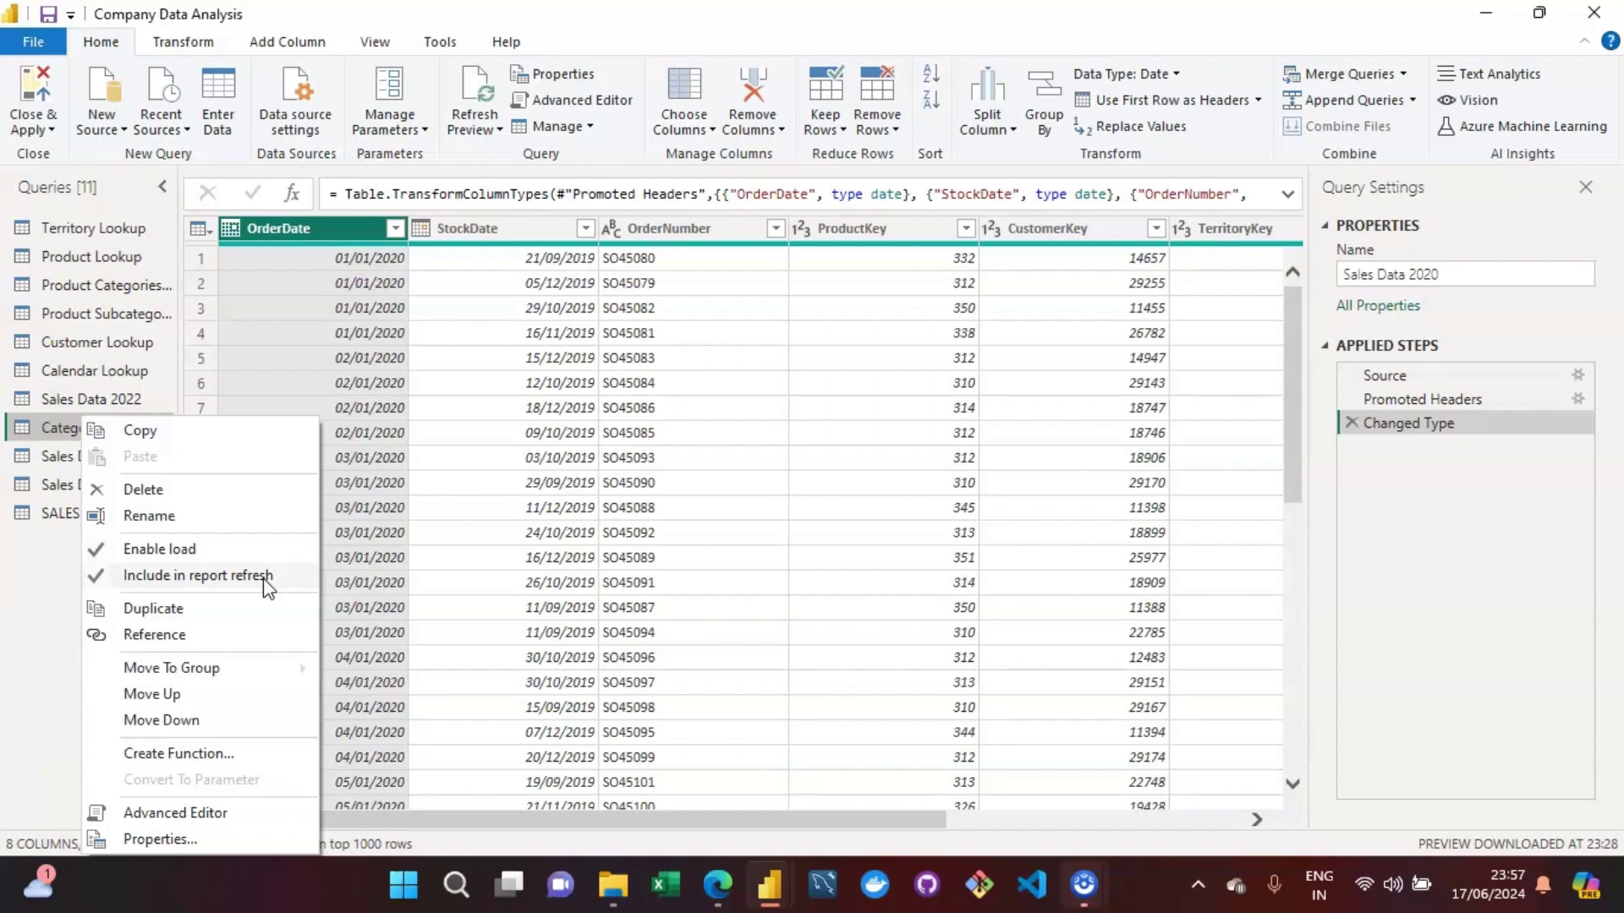
{"action": "left_click", "coordinate": [180, 583]}
{"action": "left_click", "coordinate": [268, 579]}
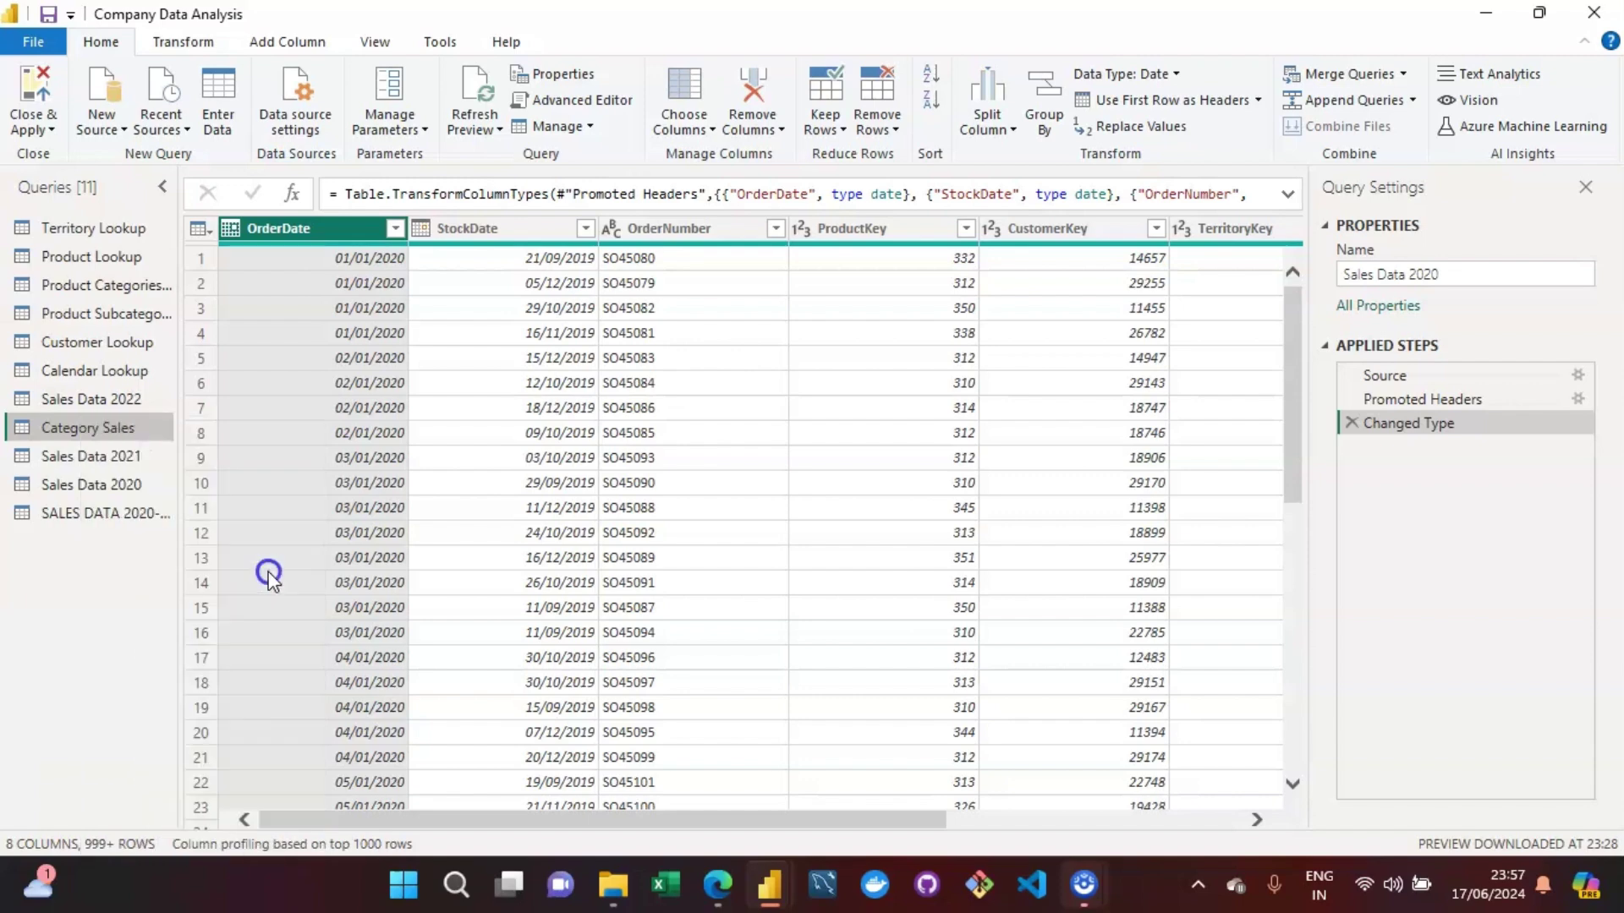
{"action": "left_click_drag", "start_coordinate": [79, 399], "coordinate": [66, 423]}
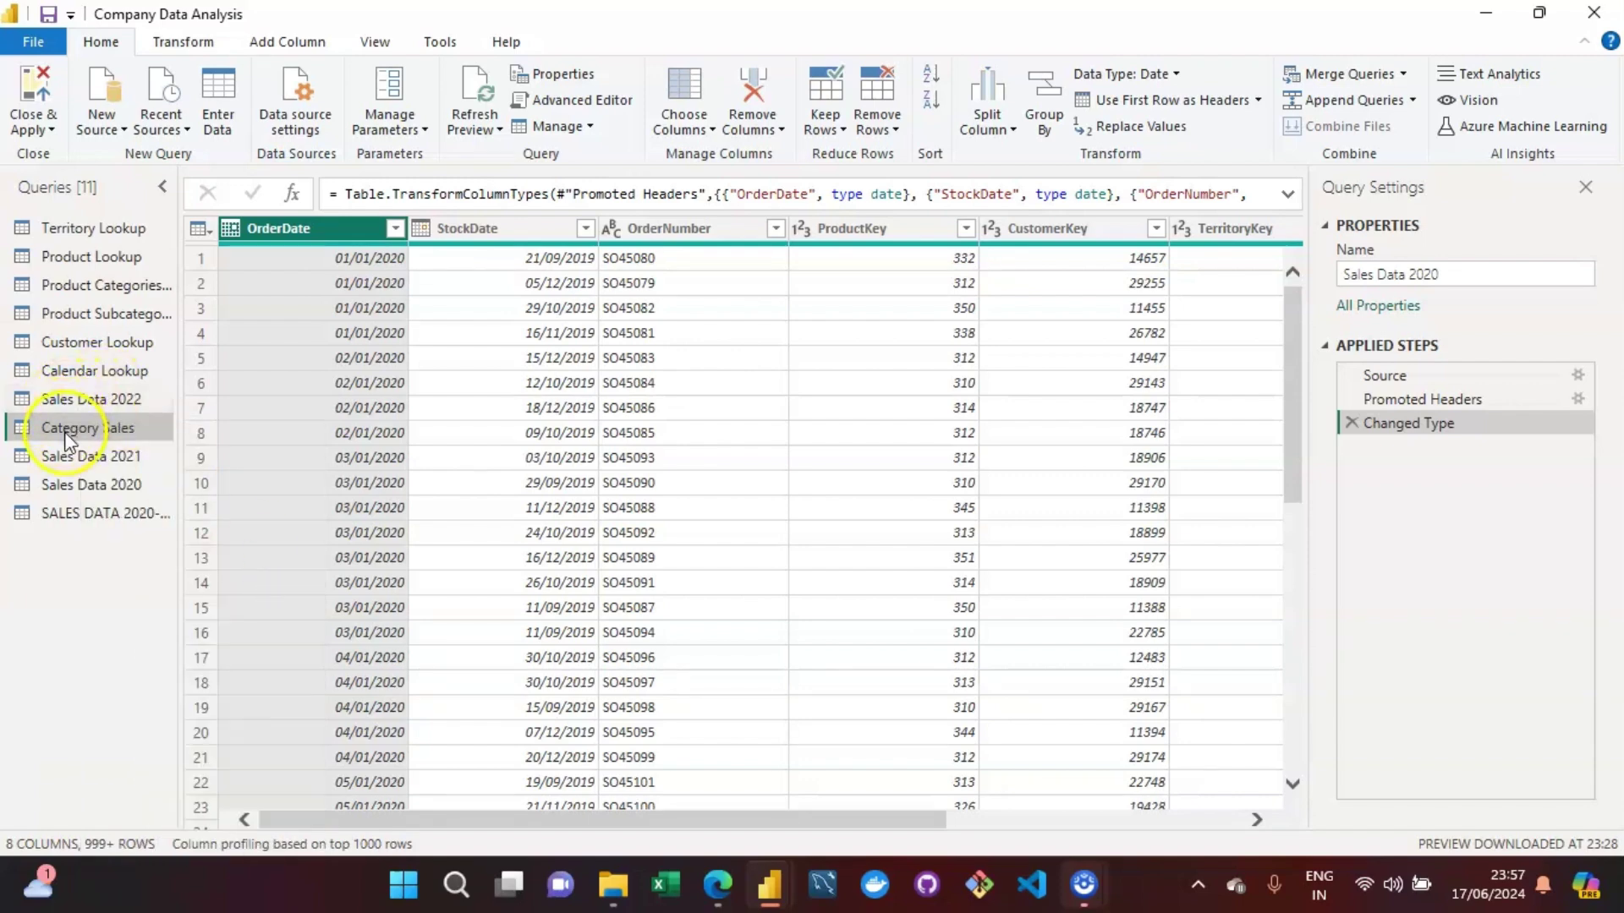
{"action": "right_click", "coordinate": [66, 428]}
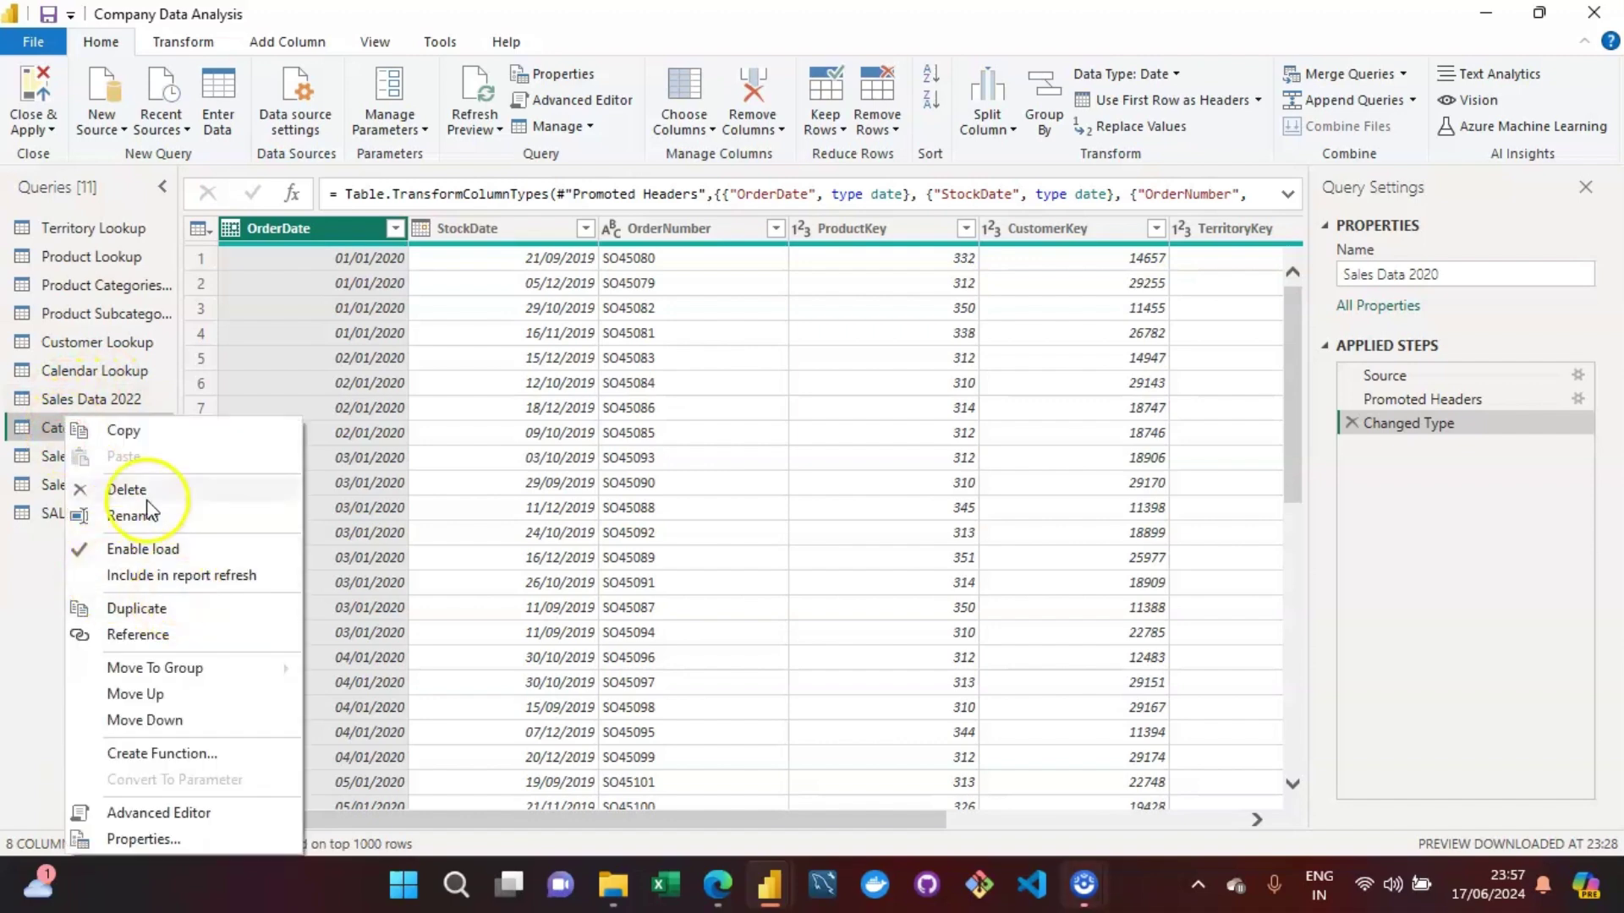
{"action": "left_click", "coordinate": [74, 372]}
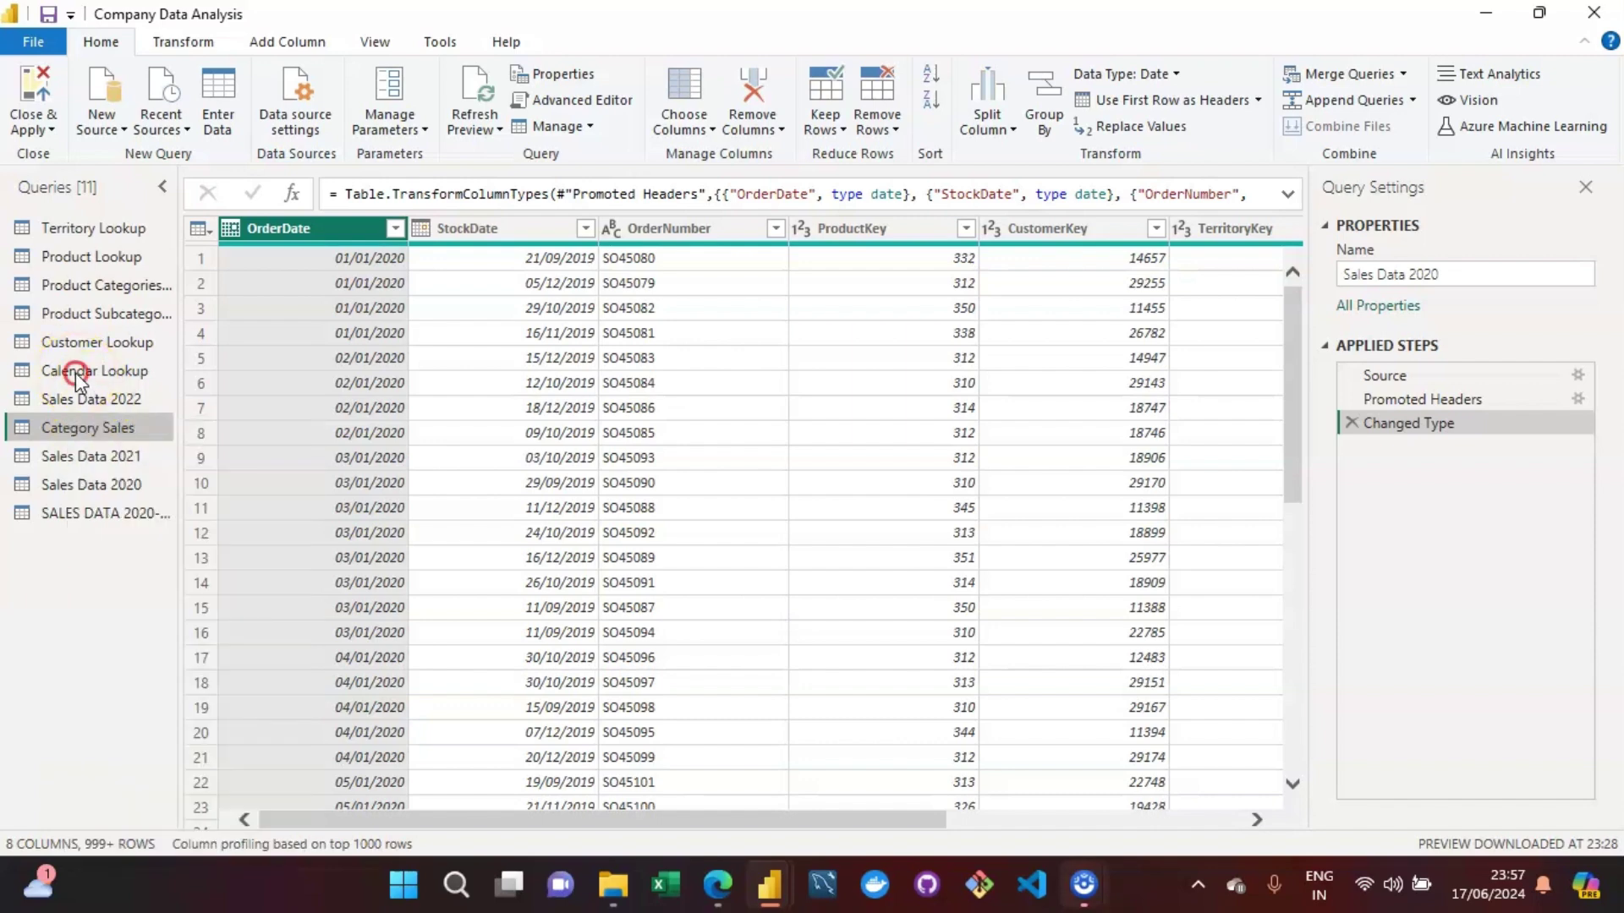
Exclude the Calendar Lookup and Customer Lookup queries from report refresh.
{"action": "right_click", "coordinate": [75, 372]}
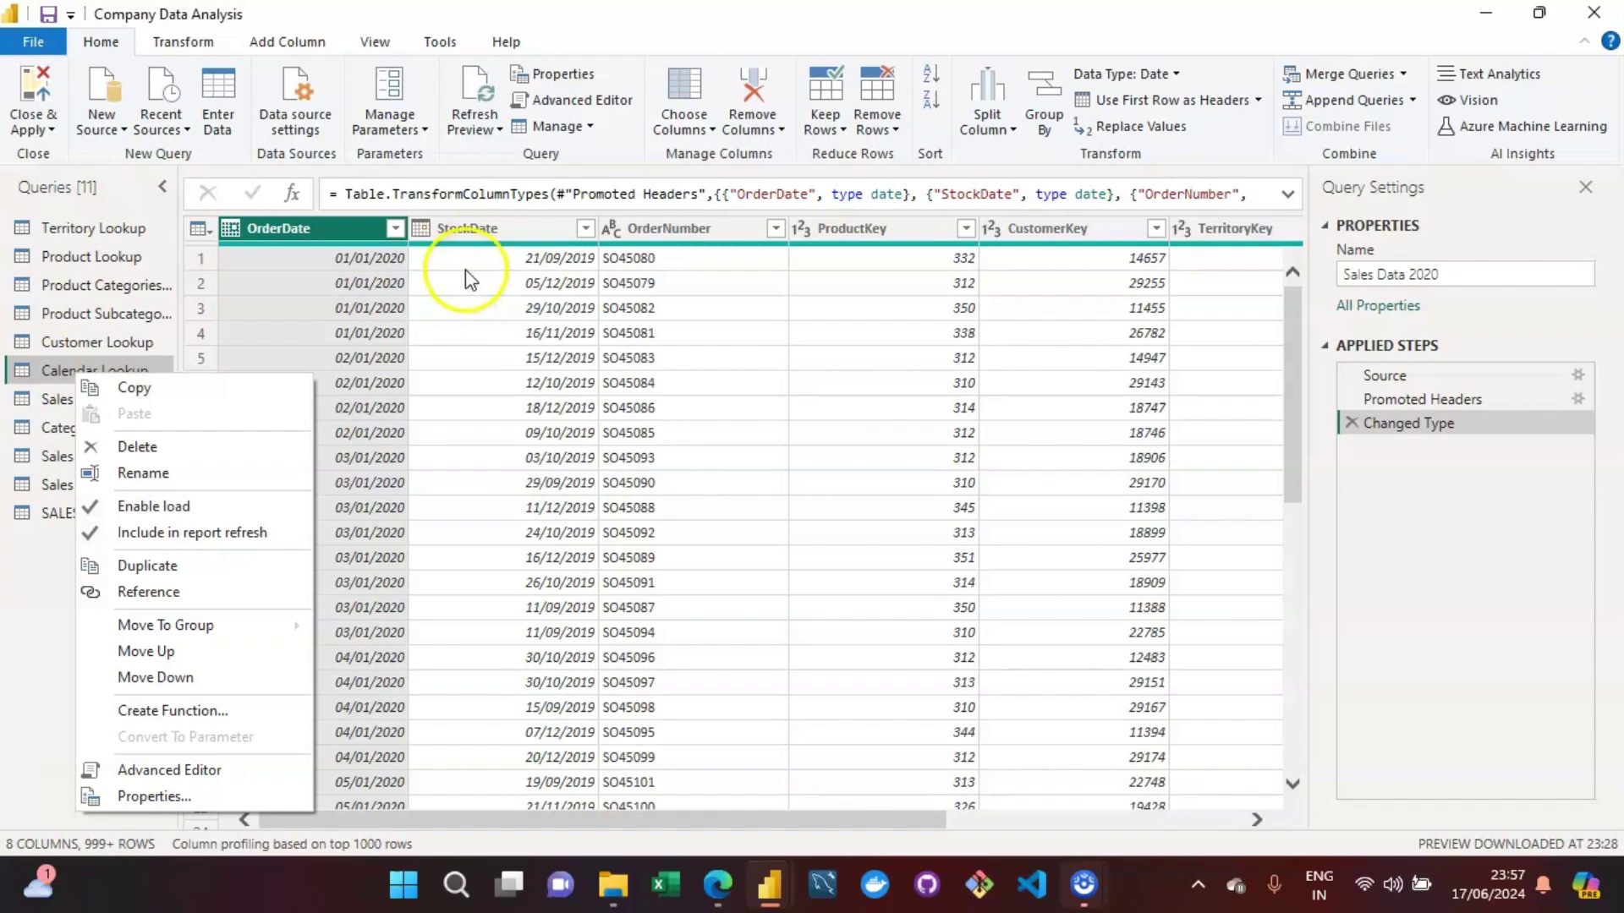
{"action": "left_click", "coordinate": [217, 534]}
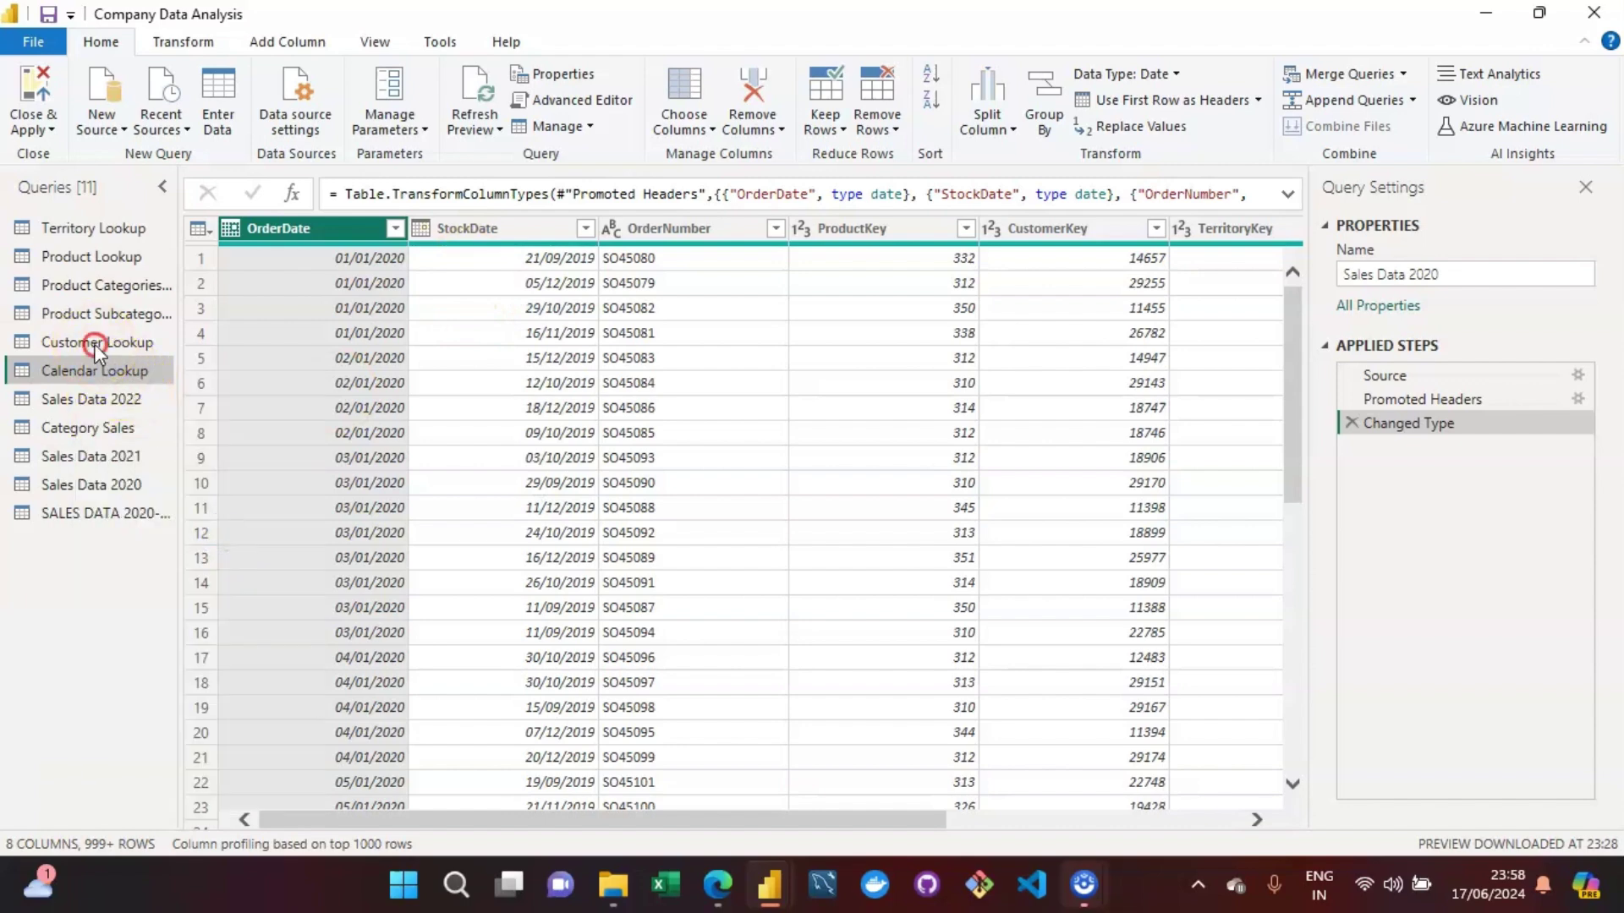
{"action": "right_click", "coordinate": [94, 343]}
{"action": "left_click", "coordinate": [195, 514]}
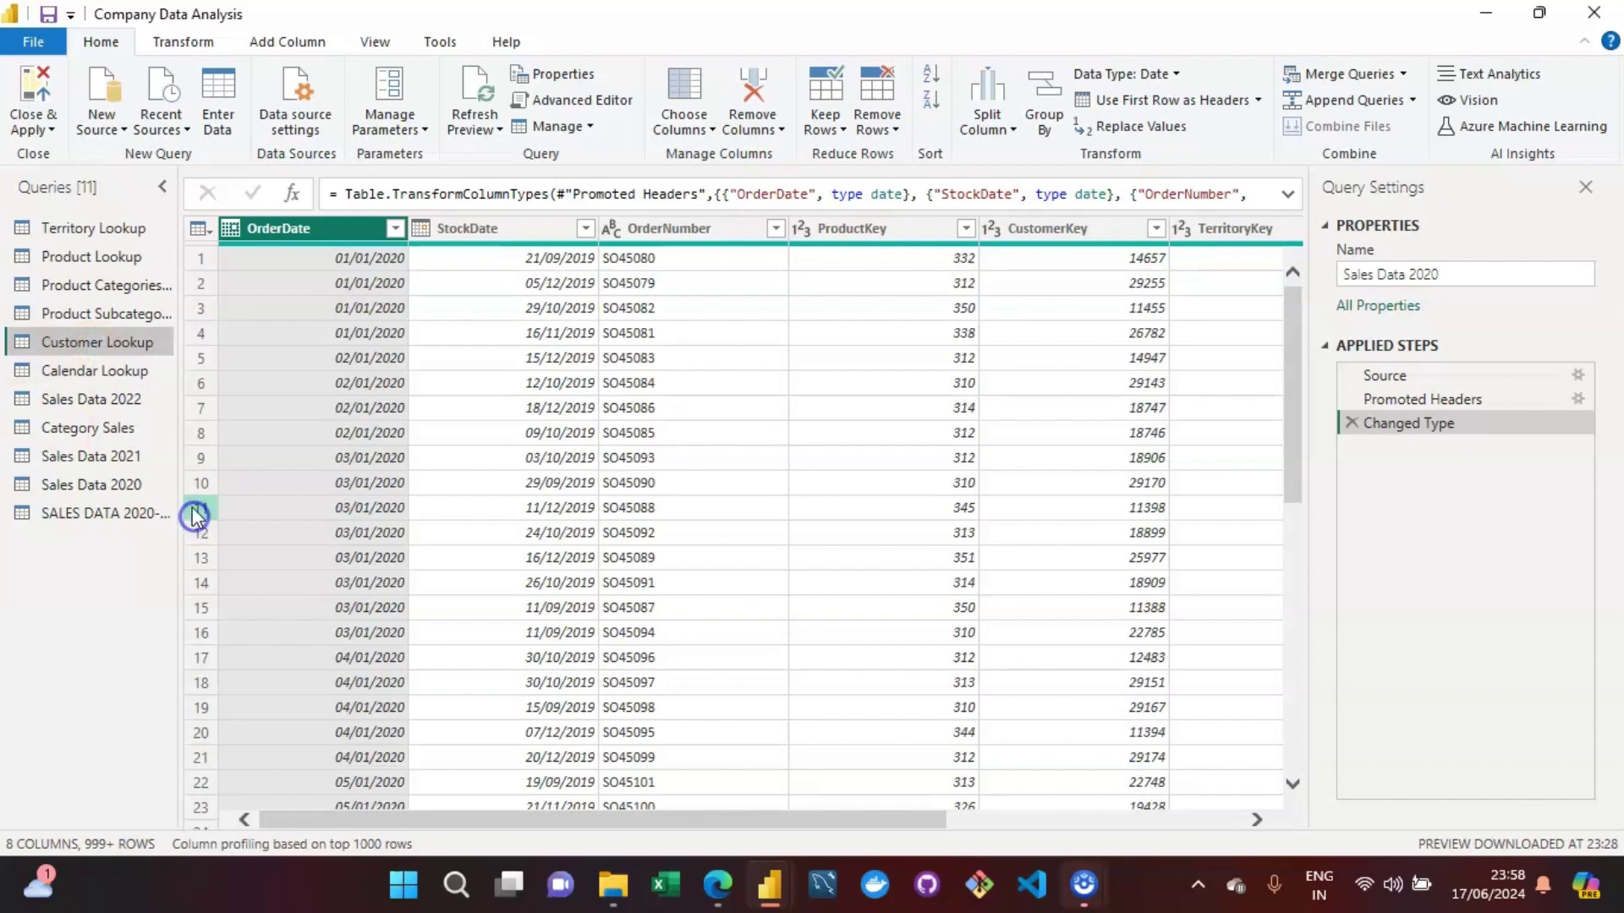
Exclude the Product Subcategories Lookup, Product Categories Lookup and Product Lookup queries from report refresh.
{"action": "right_click", "coordinate": [90, 313]}
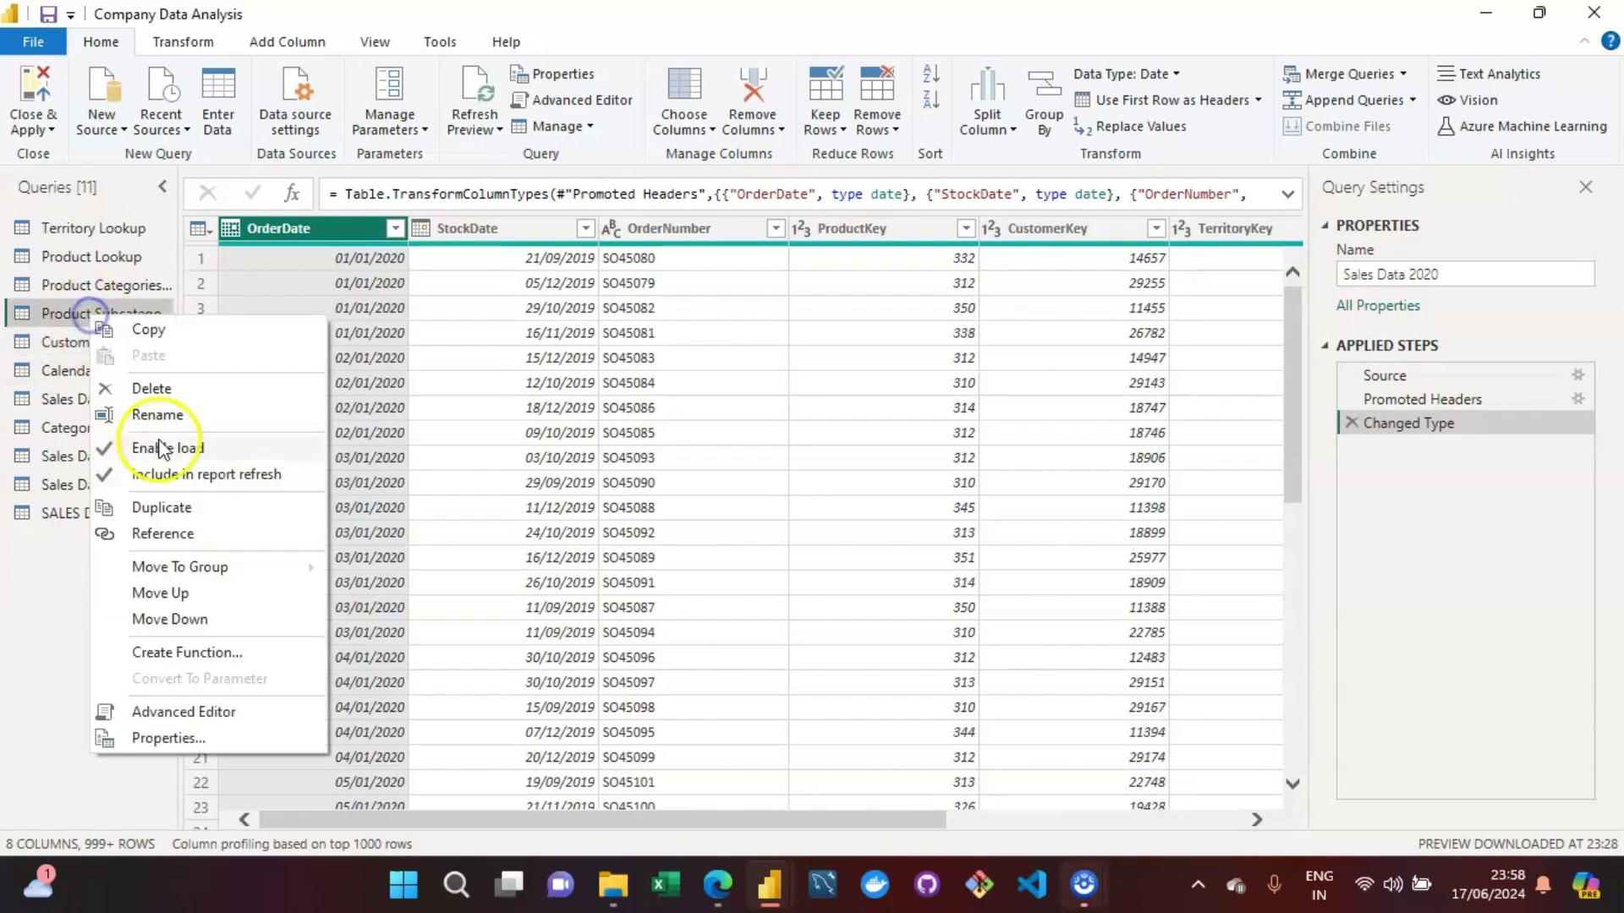
{"action": "left_click", "coordinate": [233, 475]}
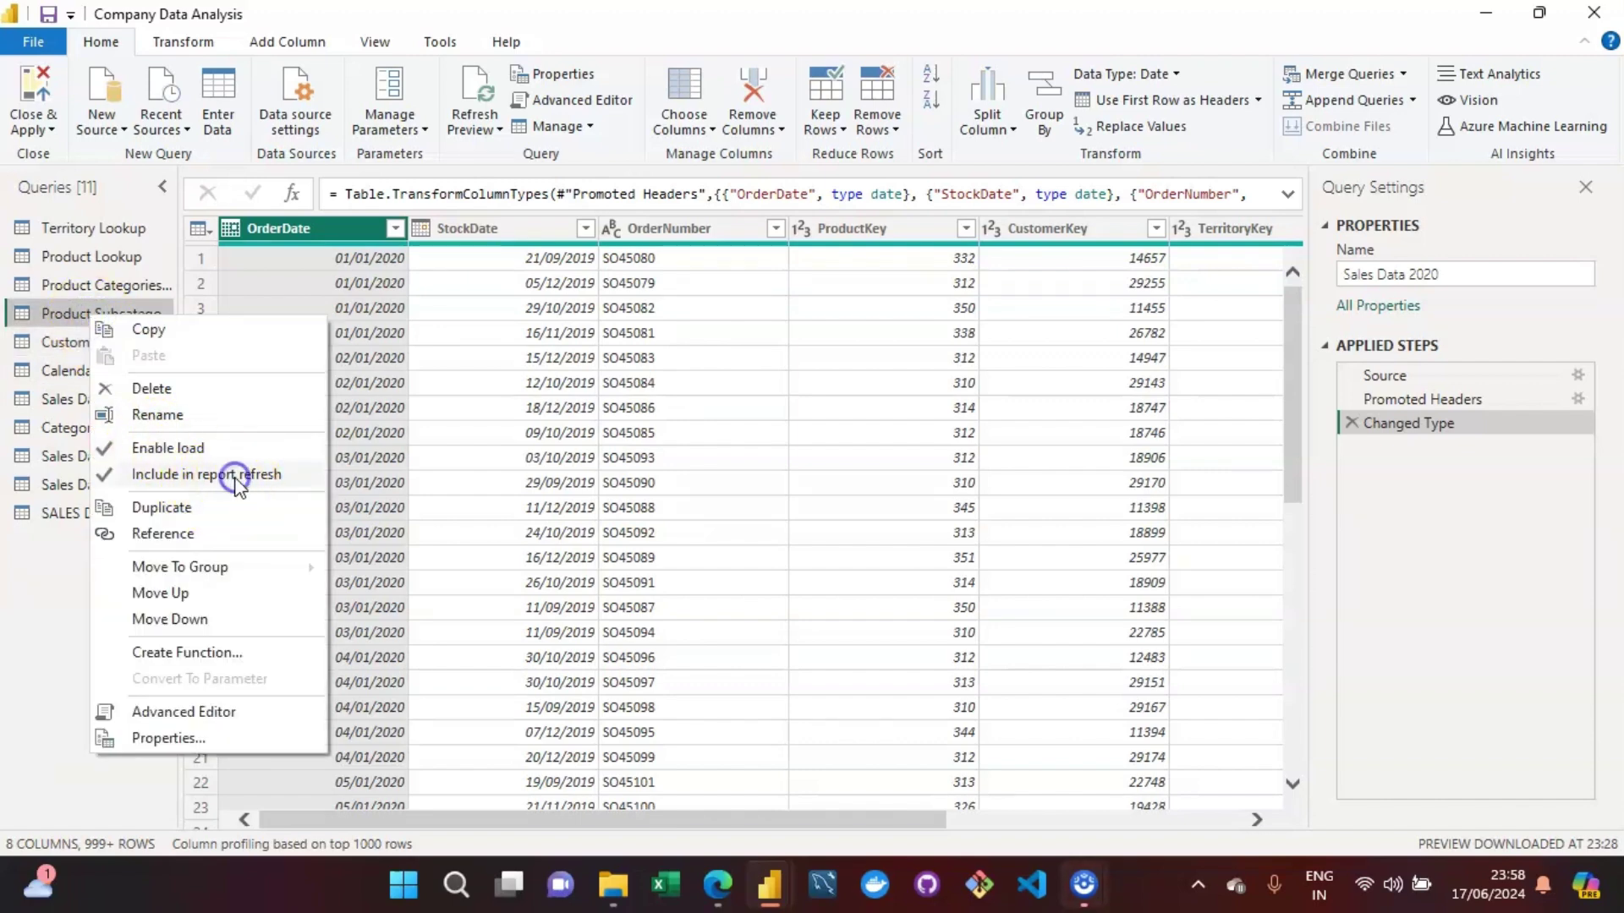
{"action": "right_click", "coordinate": [82, 277]}
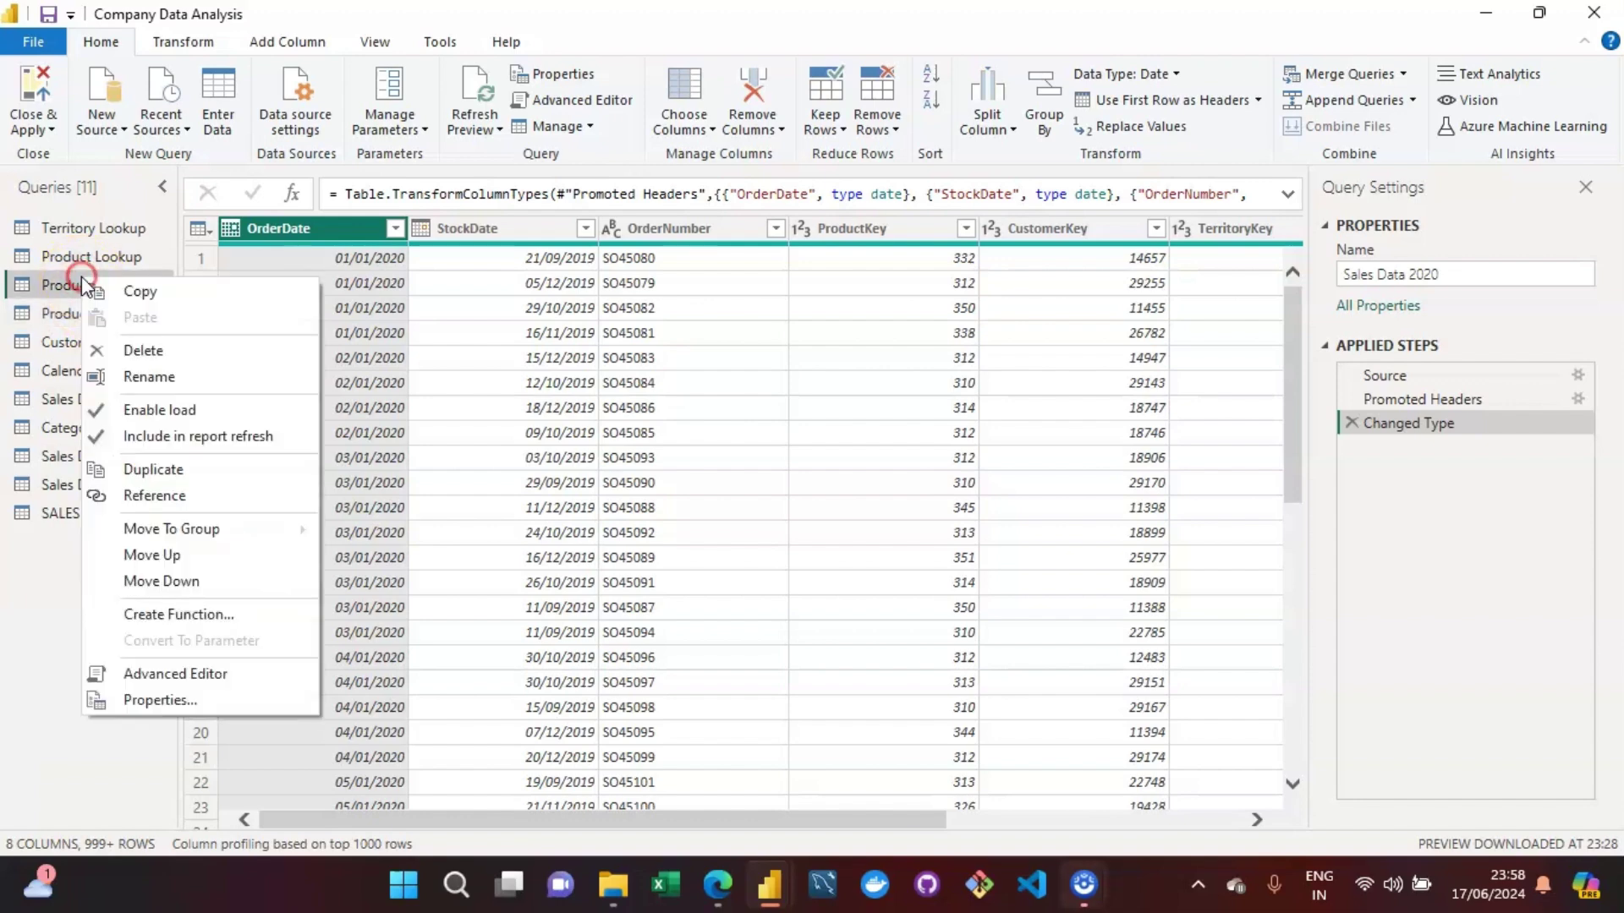
{"action": "left_click", "coordinate": [209, 440]}
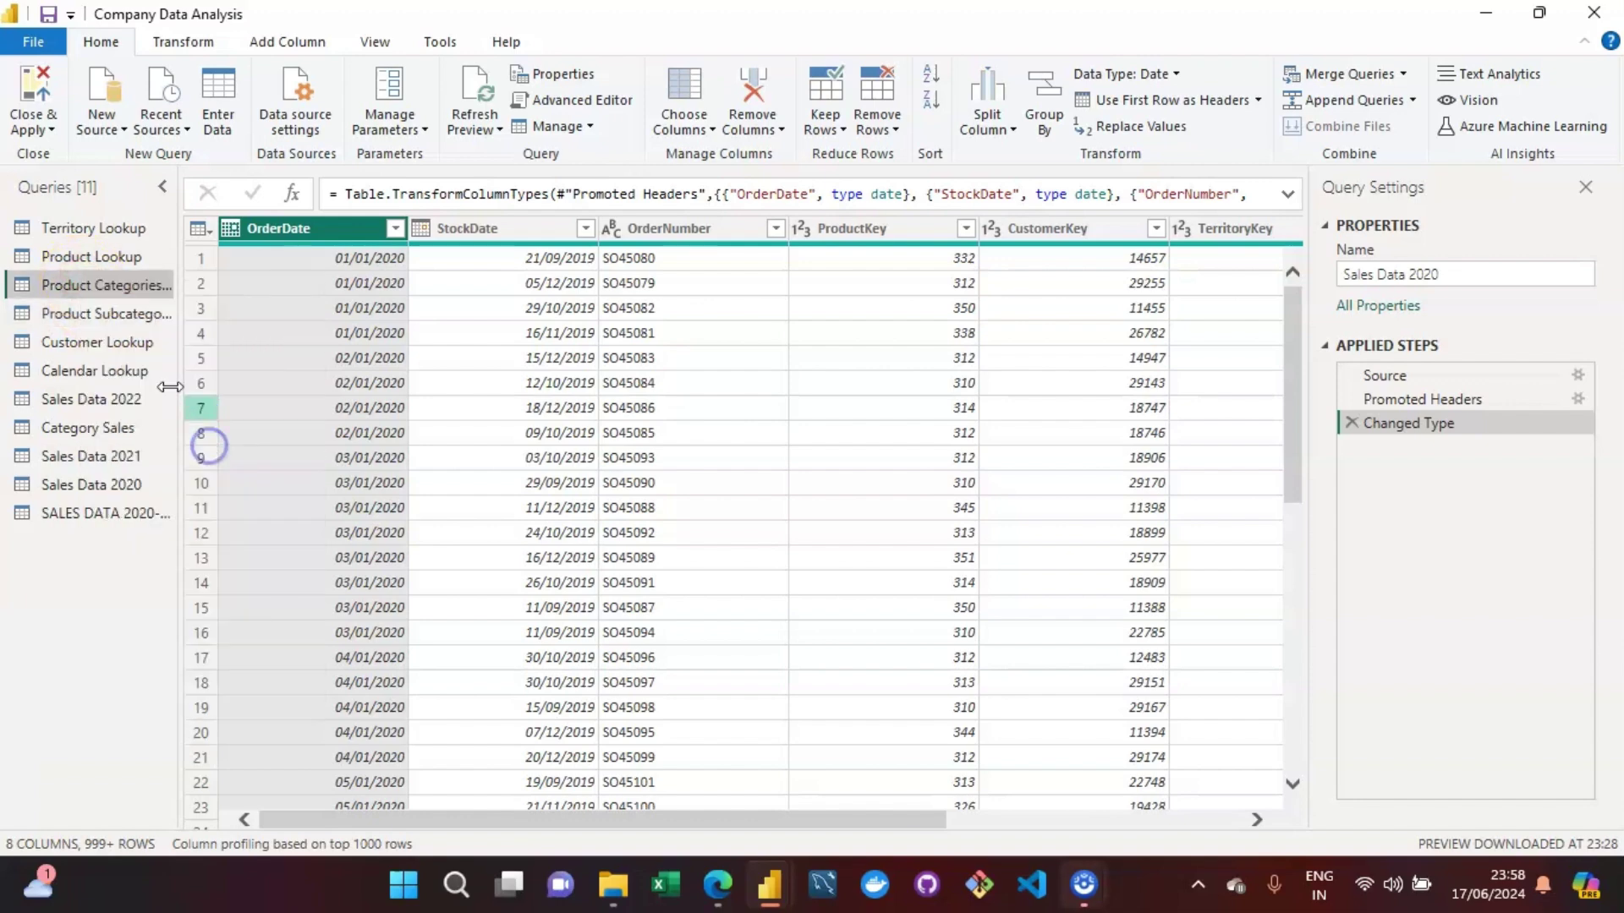
{"action": "right_click", "coordinate": [84, 262]}
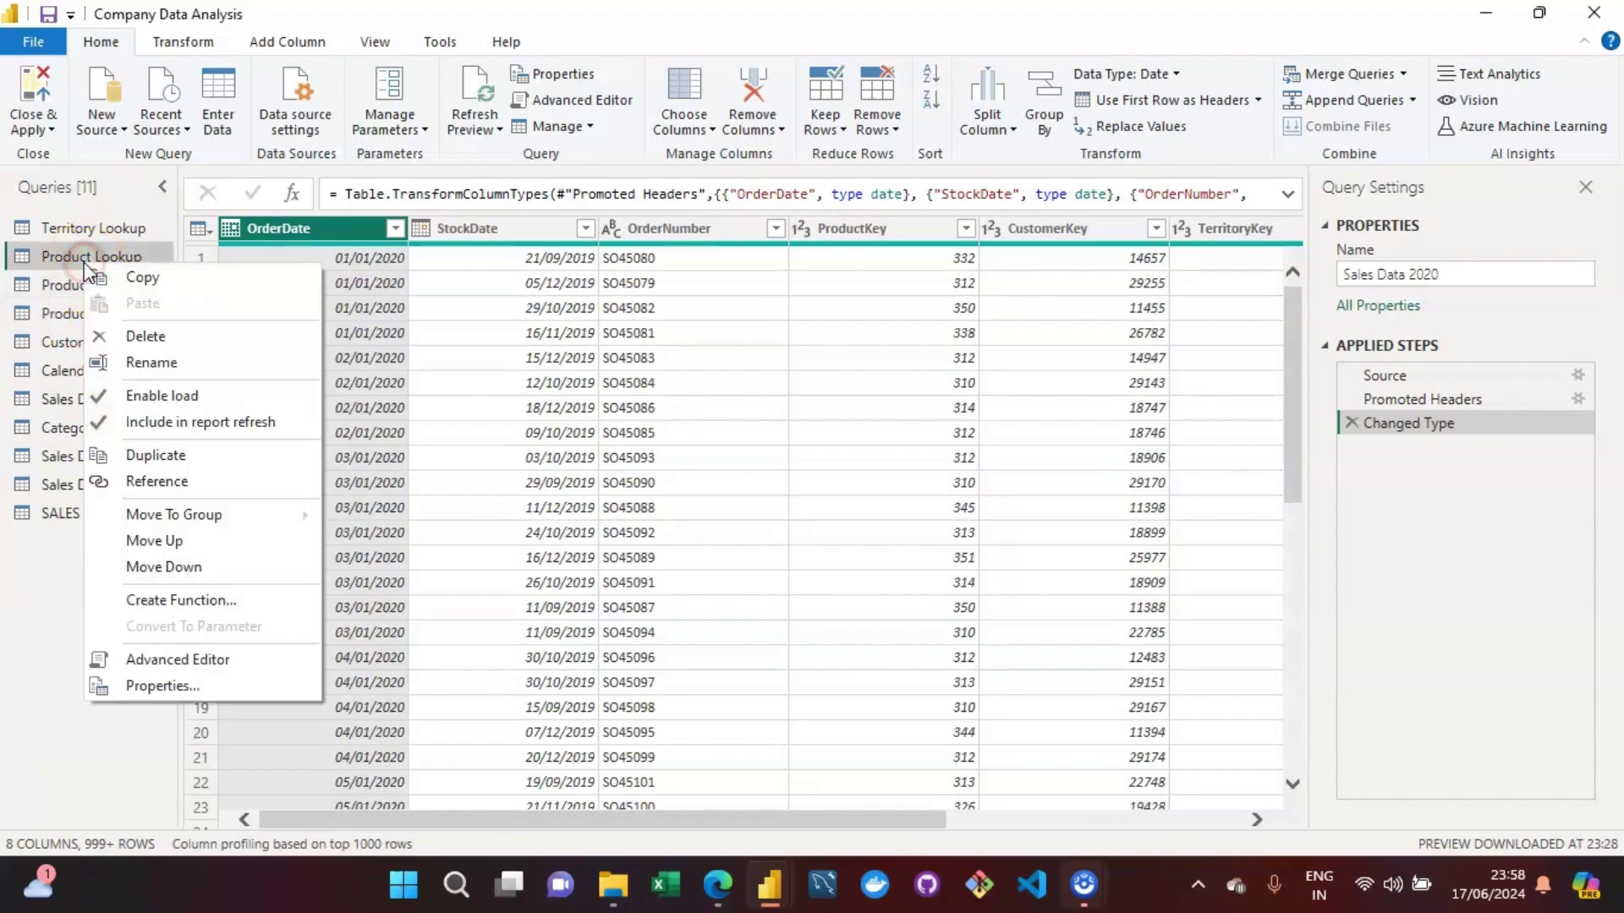
{"action": "left_click", "coordinate": [175, 438]}
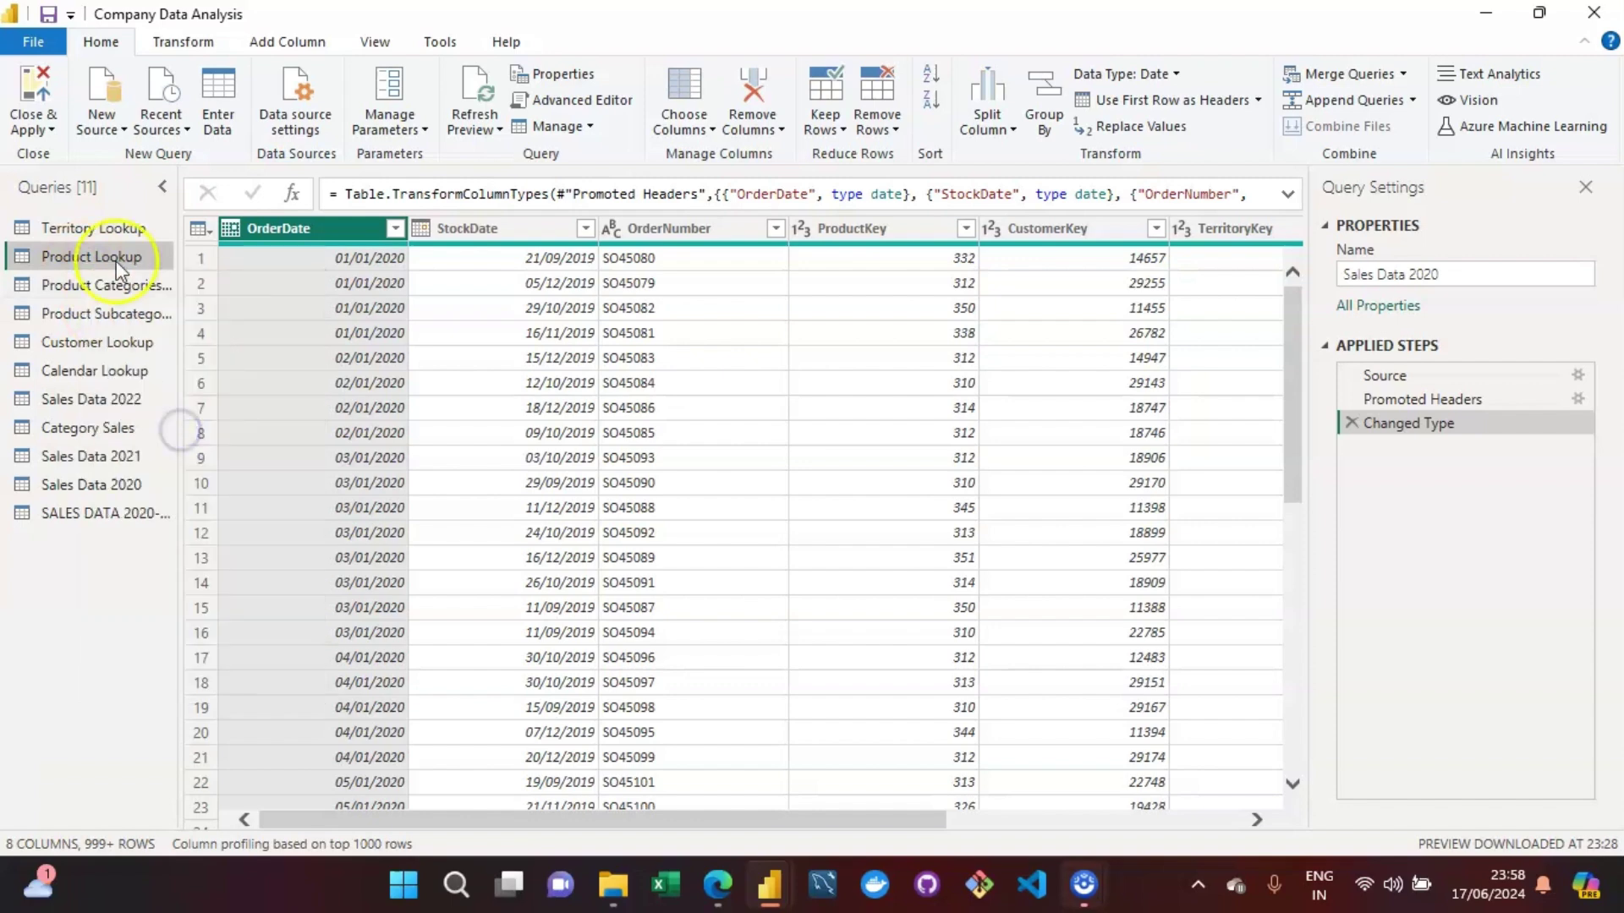
Exclude the Territory Lookup query from report refresh, and check the refresh setting of the Category Sales query.
{"action": "right_click", "coordinate": [90, 222]}
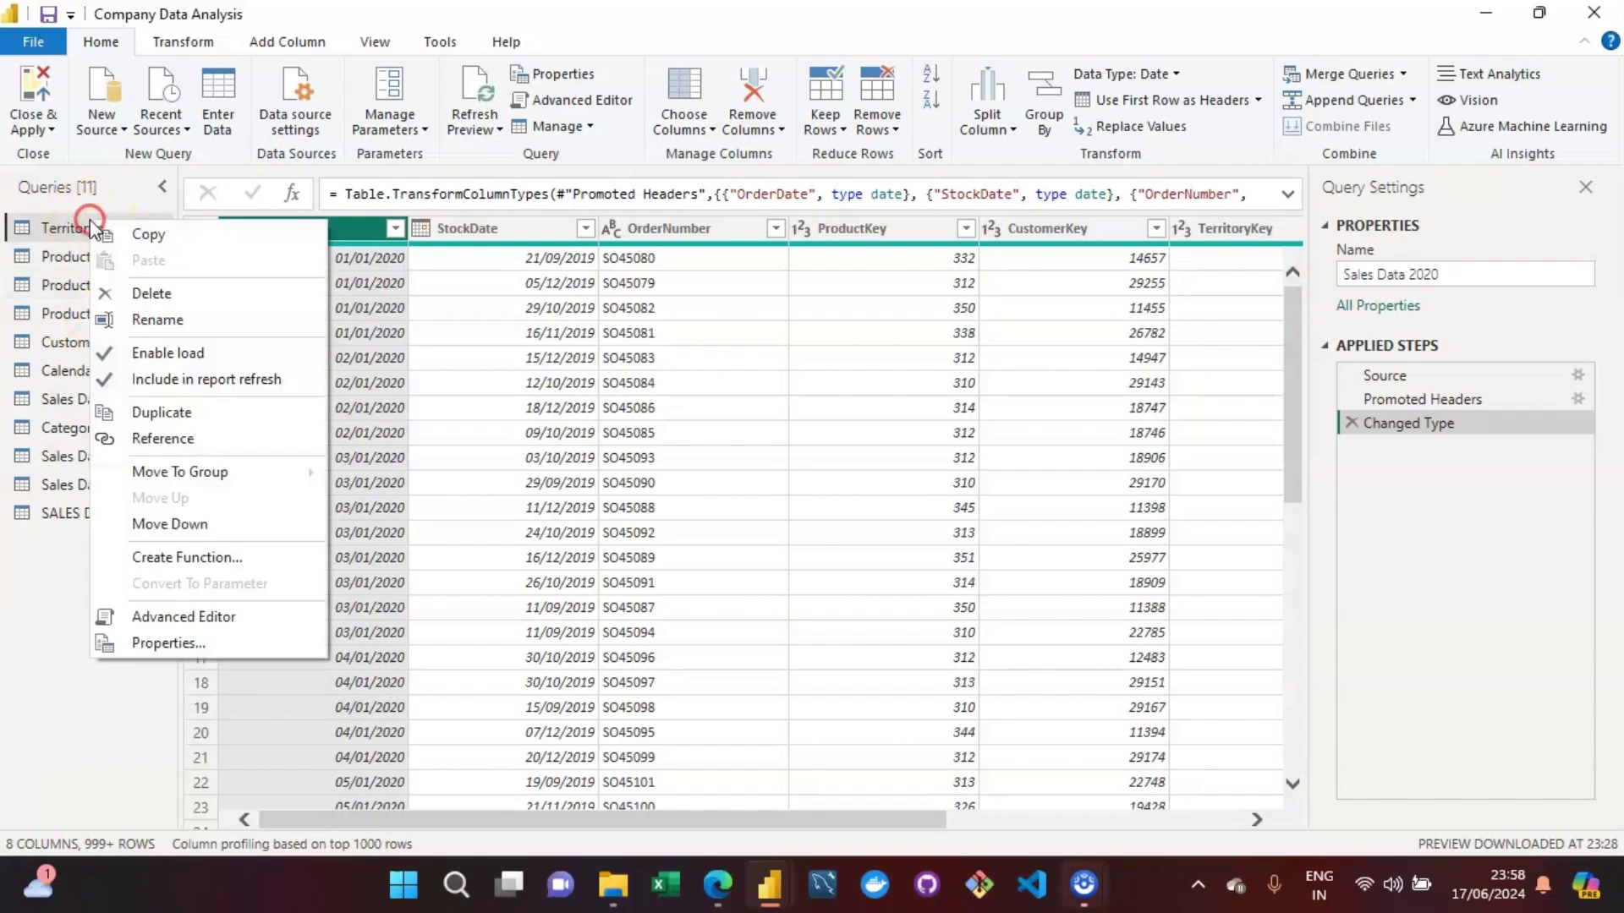
{"action": "left_click", "coordinate": [177, 386]}
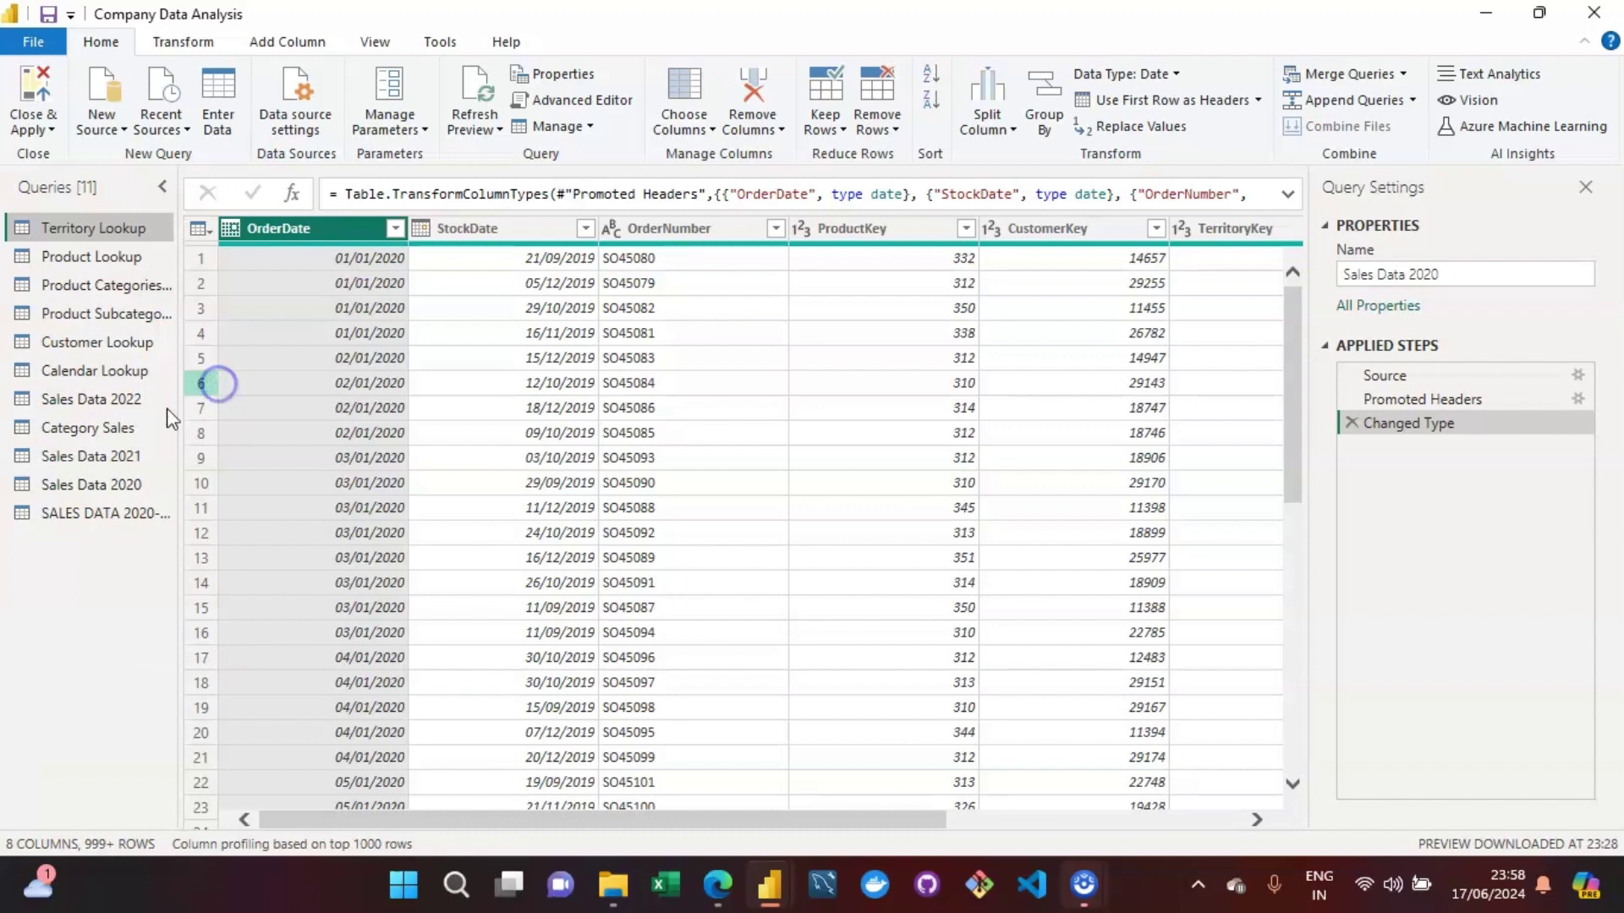
{"action": "left_click", "coordinate": [89, 428]}
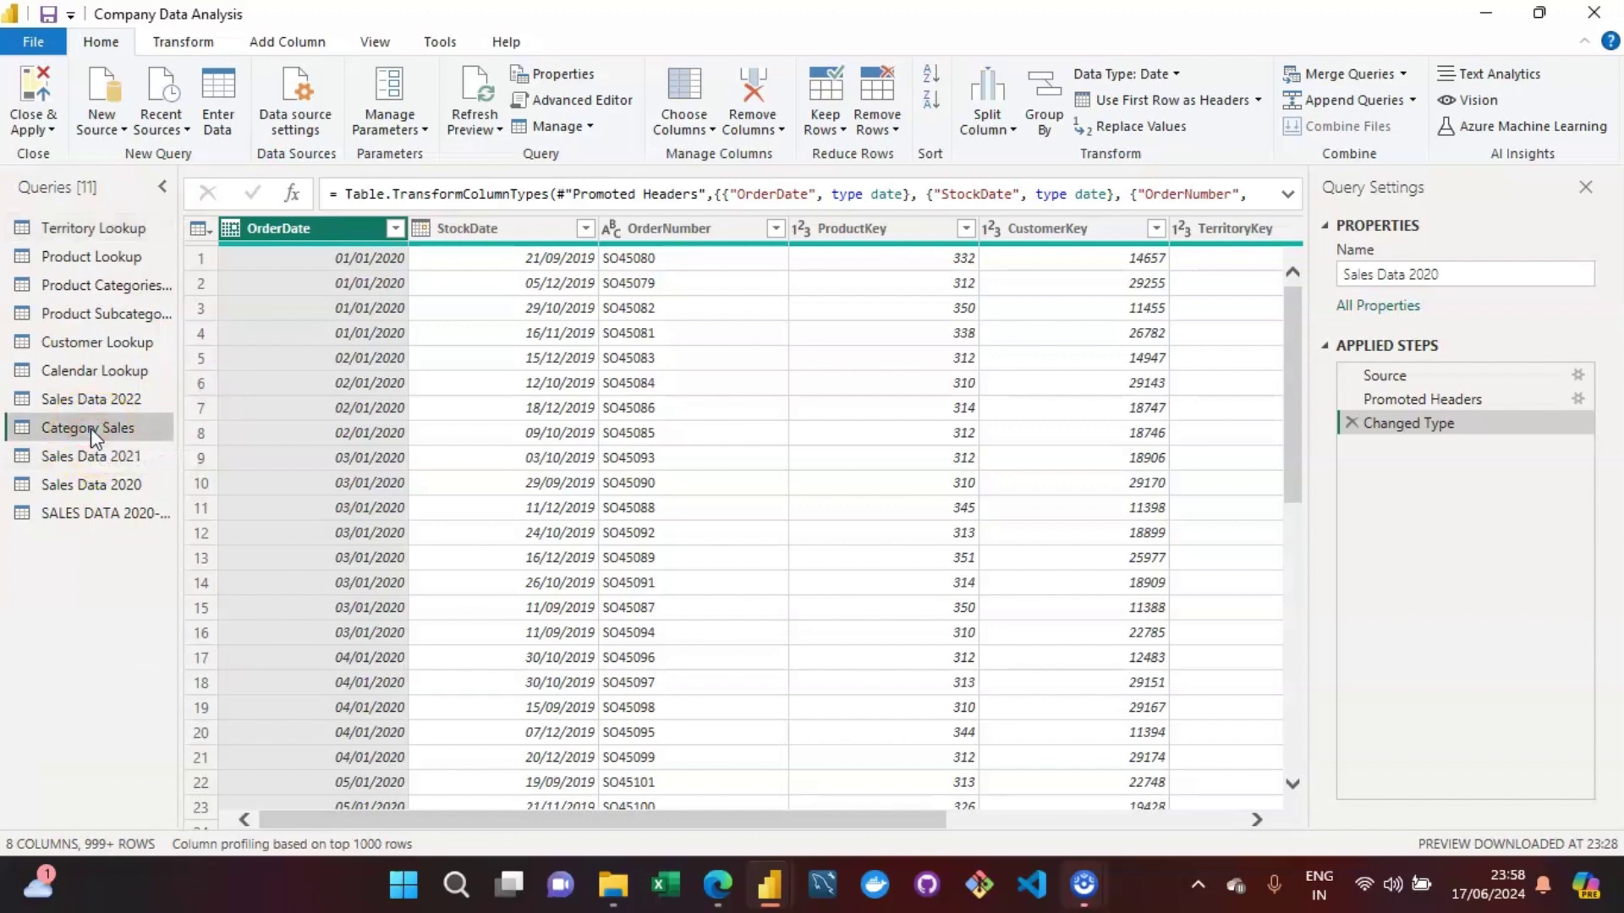
{"action": "right_click", "coordinate": [90, 428]}
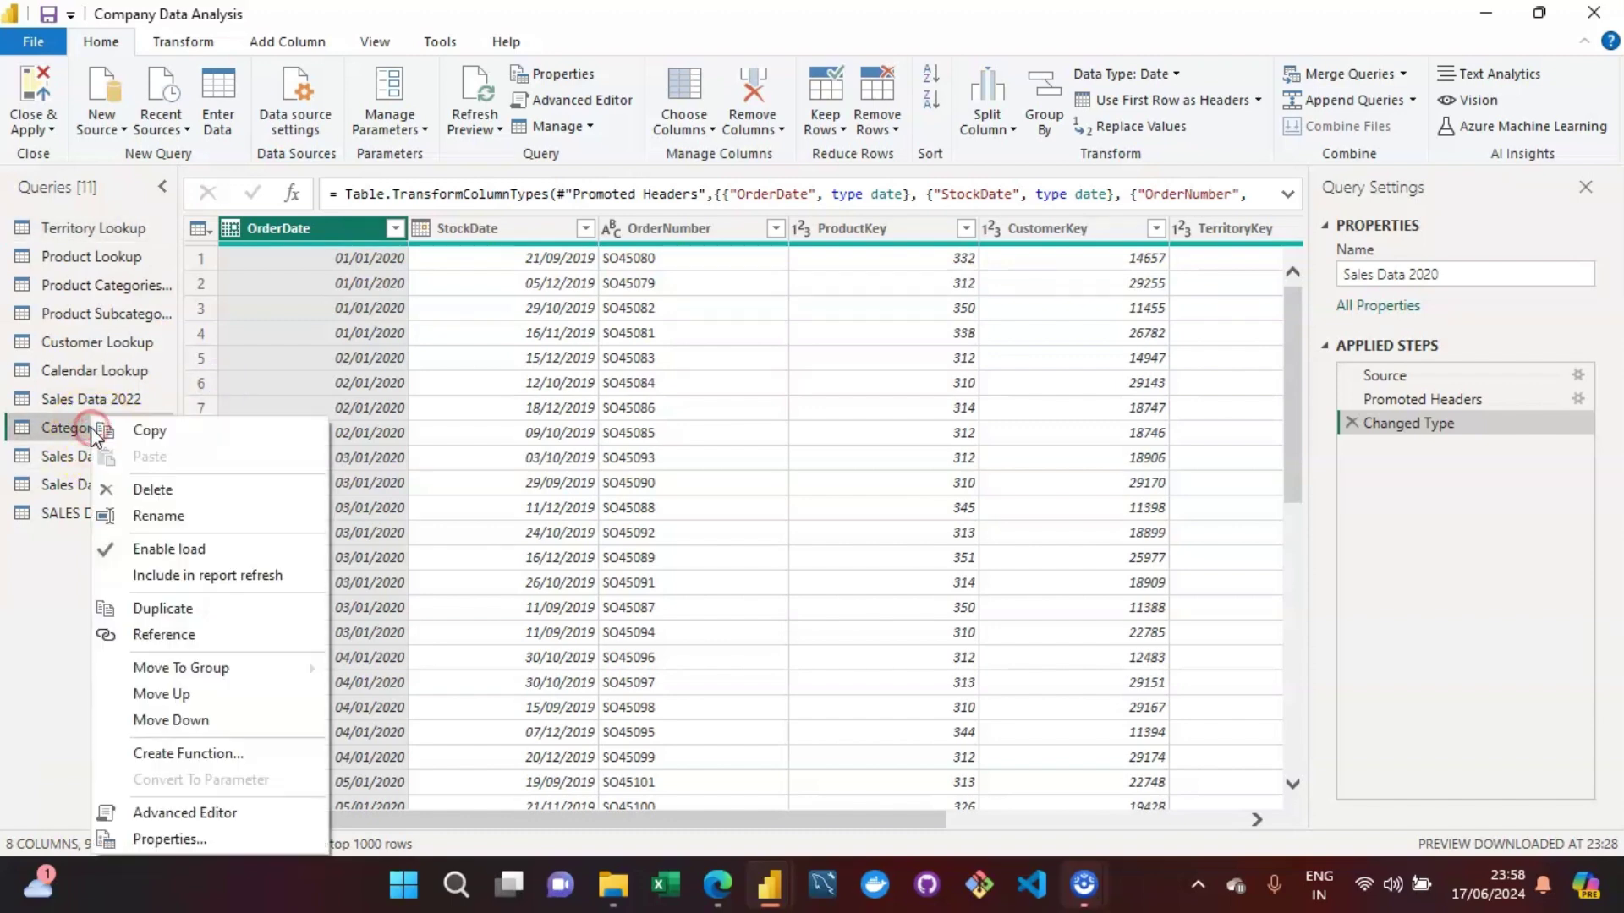
{"action": "left_click", "coordinate": [55, 459]}
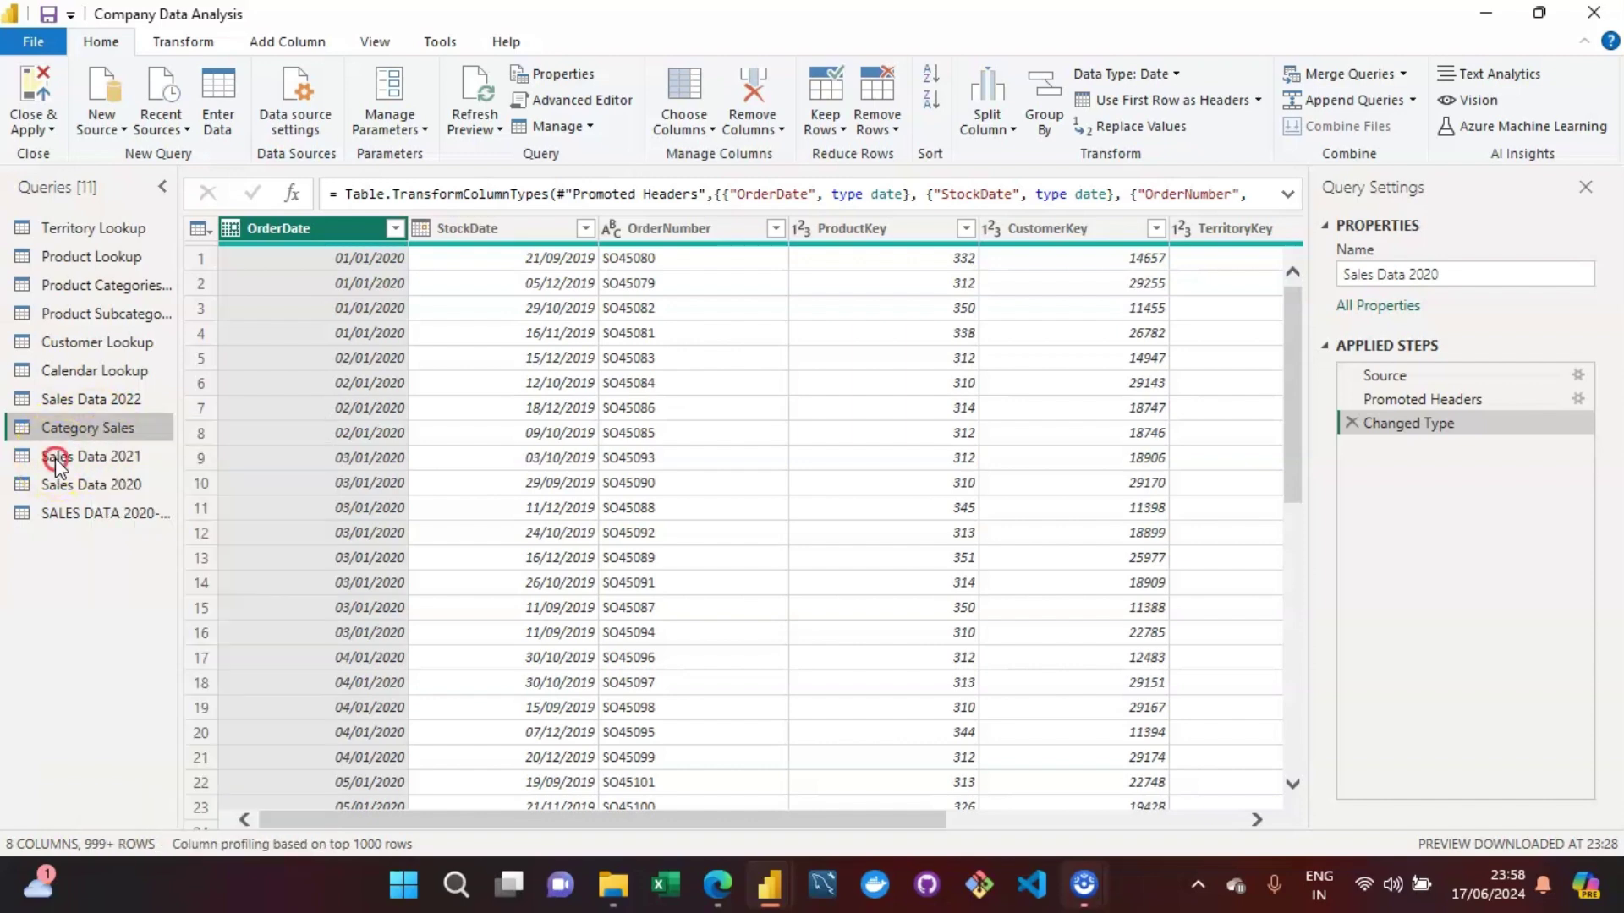
{"action": "left_click", "coordinate": [55, 459]}
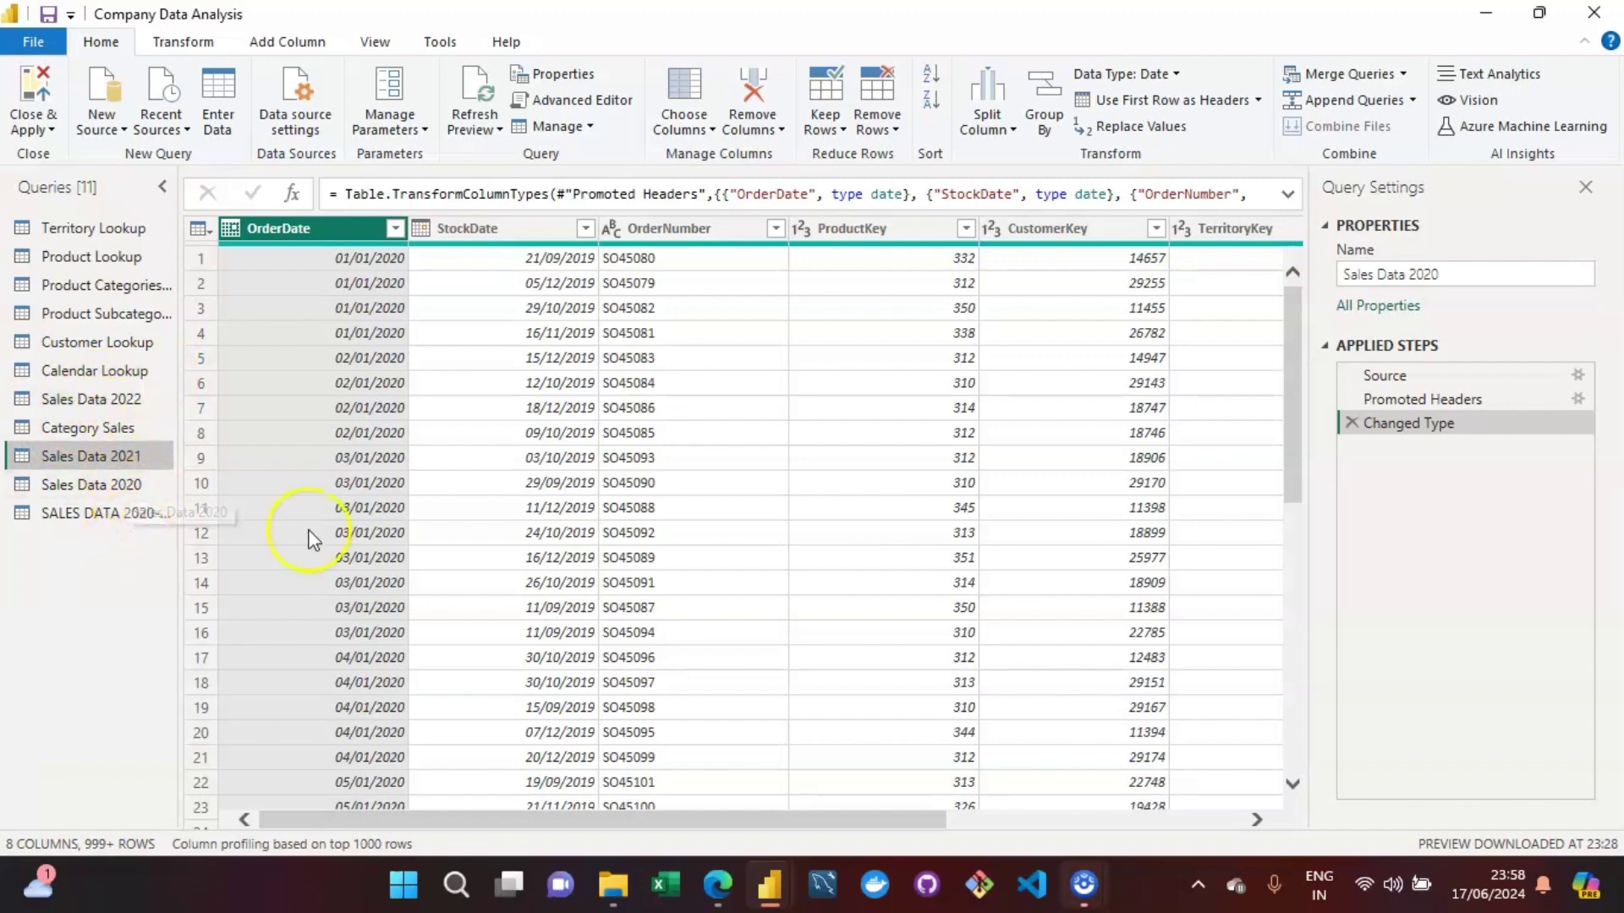
Switch from the Power Query Editor to the main report window and refresh the model's data.
{"action": "mouse_move", "coordinate": [755, 882]}
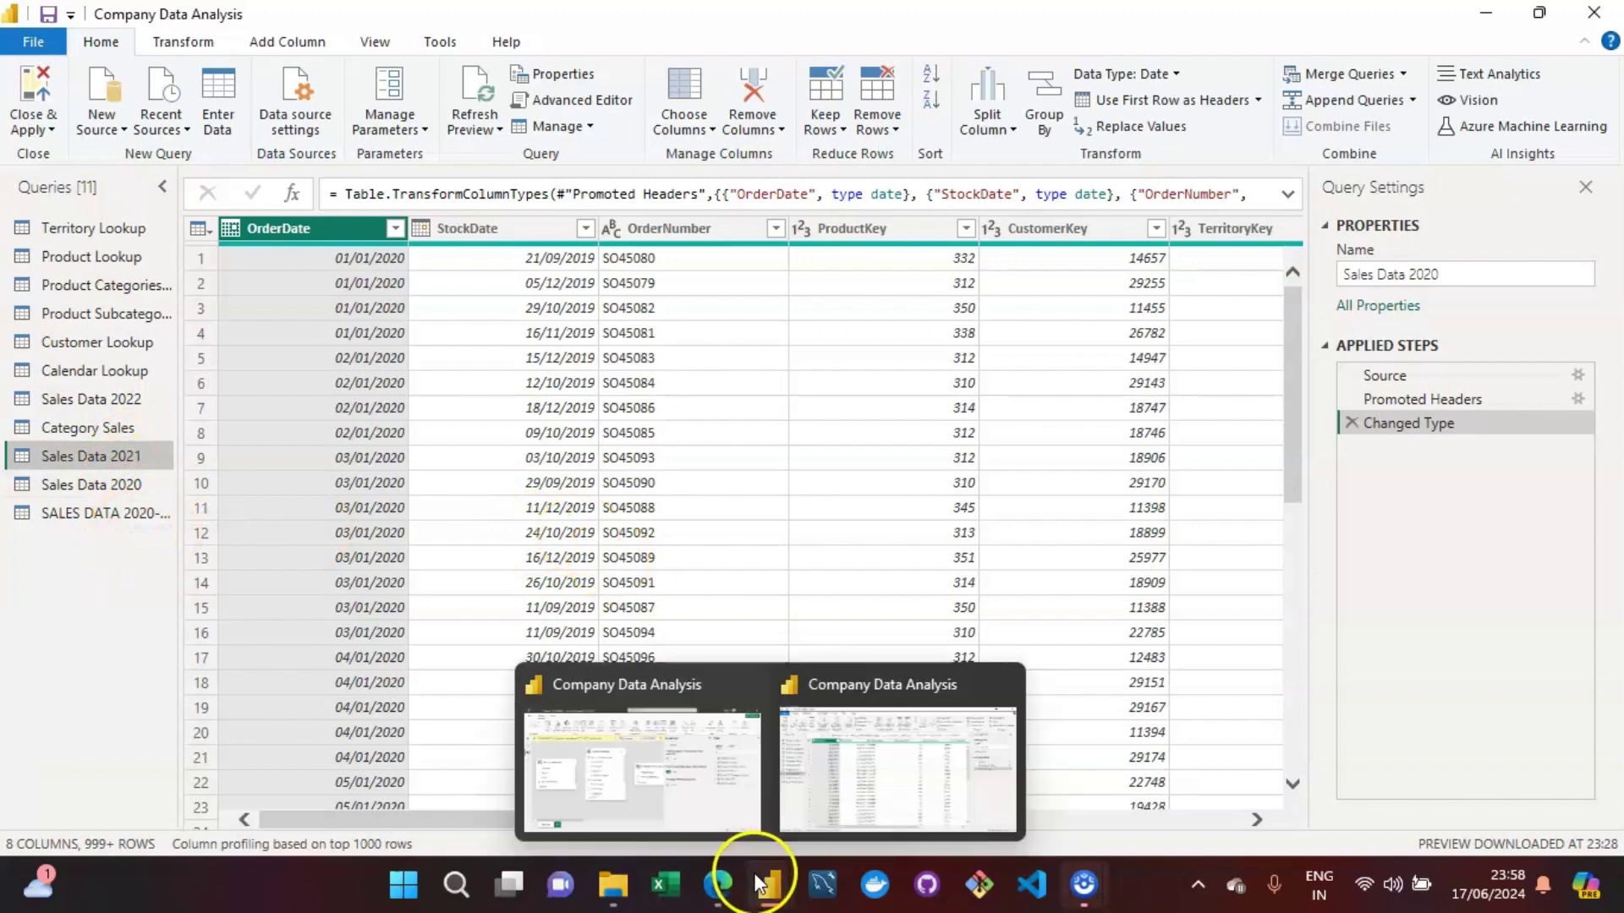
{"action": "left_click", "coordinate": [693, 804]}
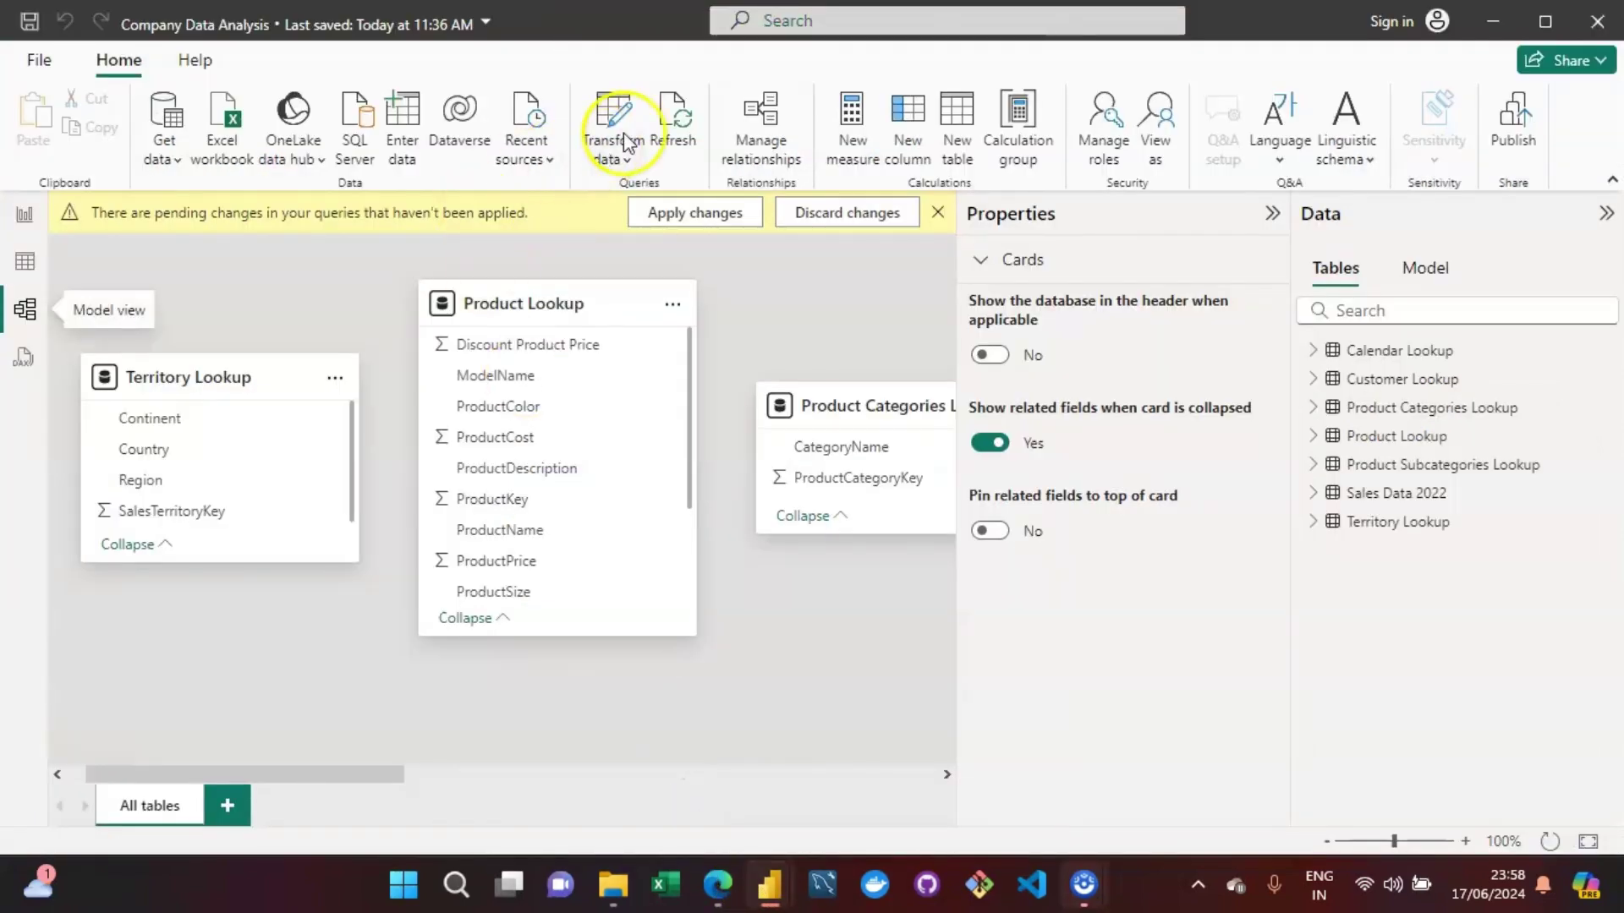
{"action": "left_click", "coordinate": [695, 127]}
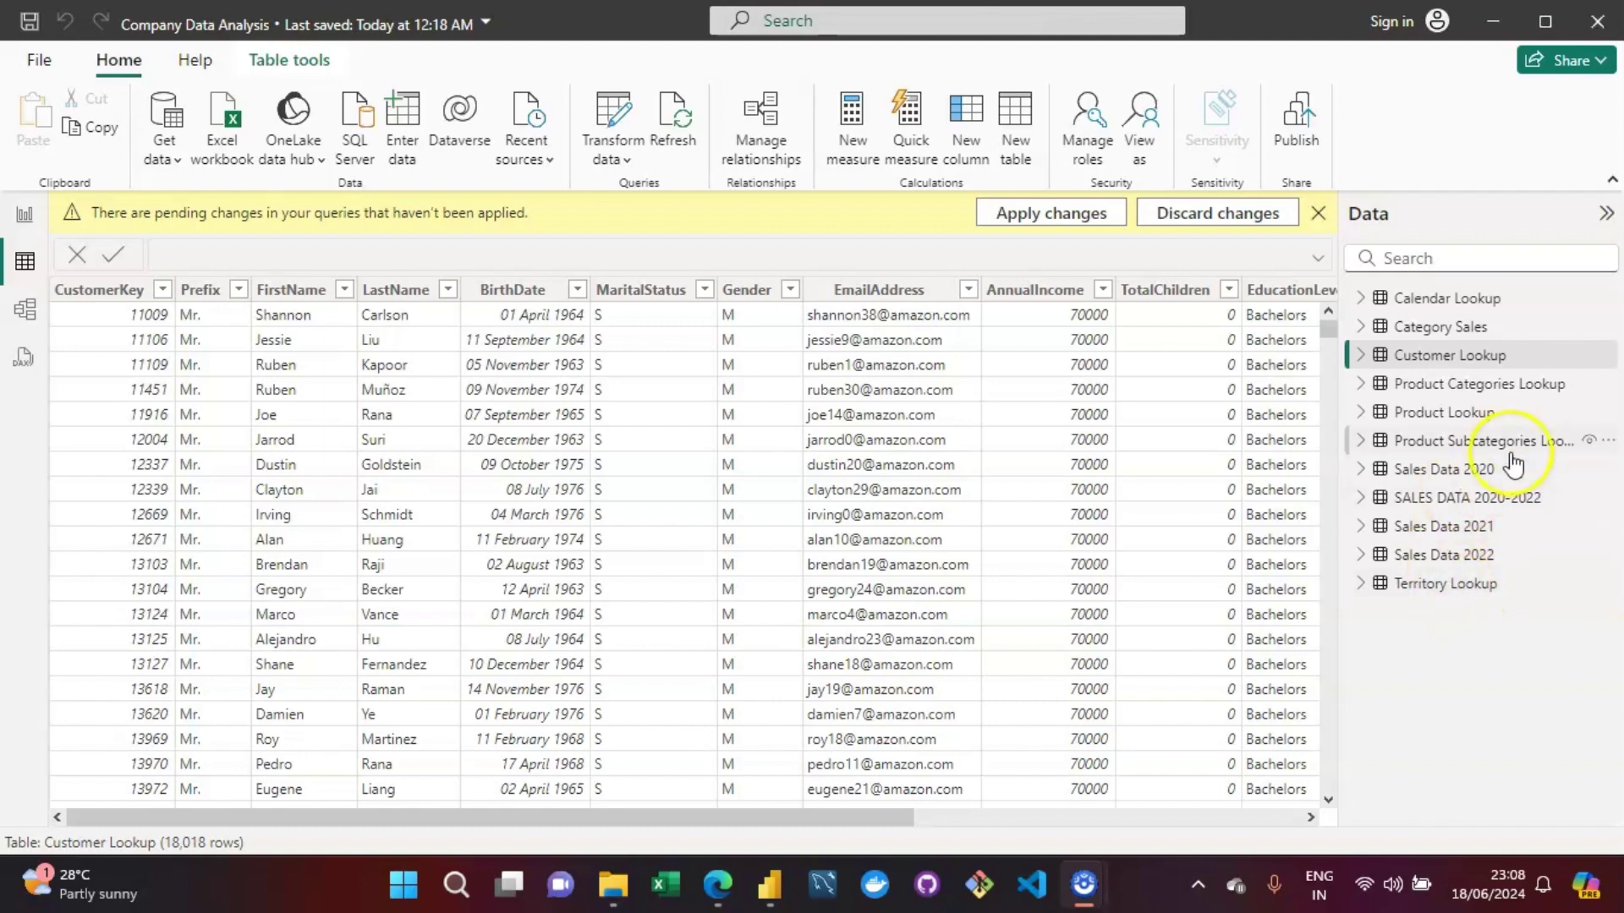
View the data of the Product Lookup, Product Categories Lookup and Product Subcategories Lookup tables.
{"action": "left_click", "coordinate": [1457, 419]}
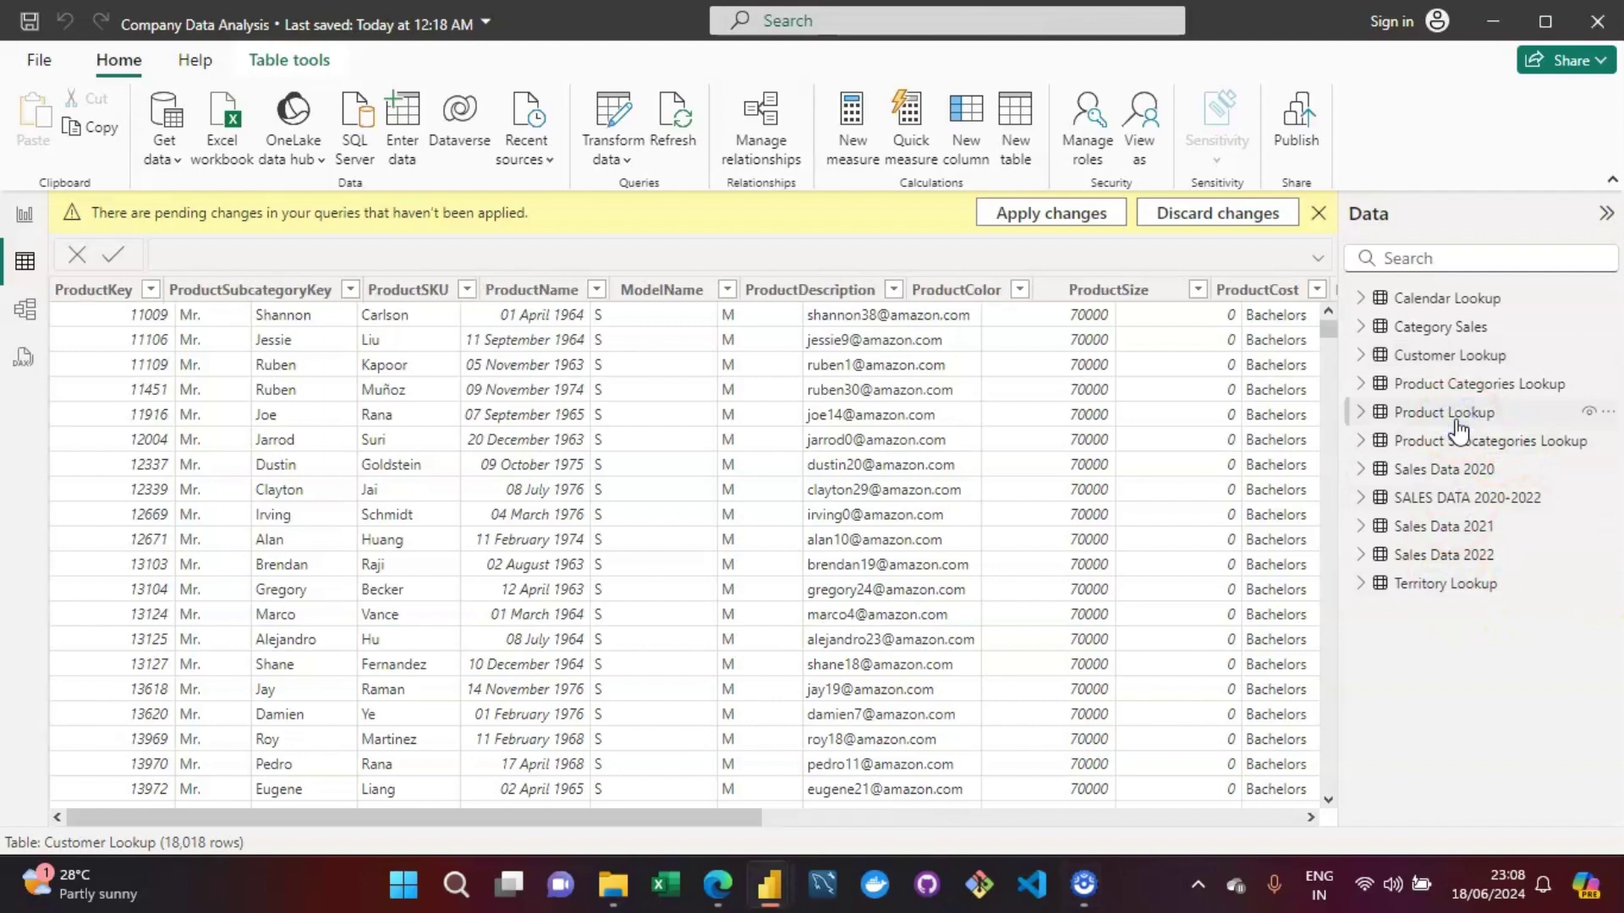
{"action": "left_click", "coordinate": [1502, 391]}
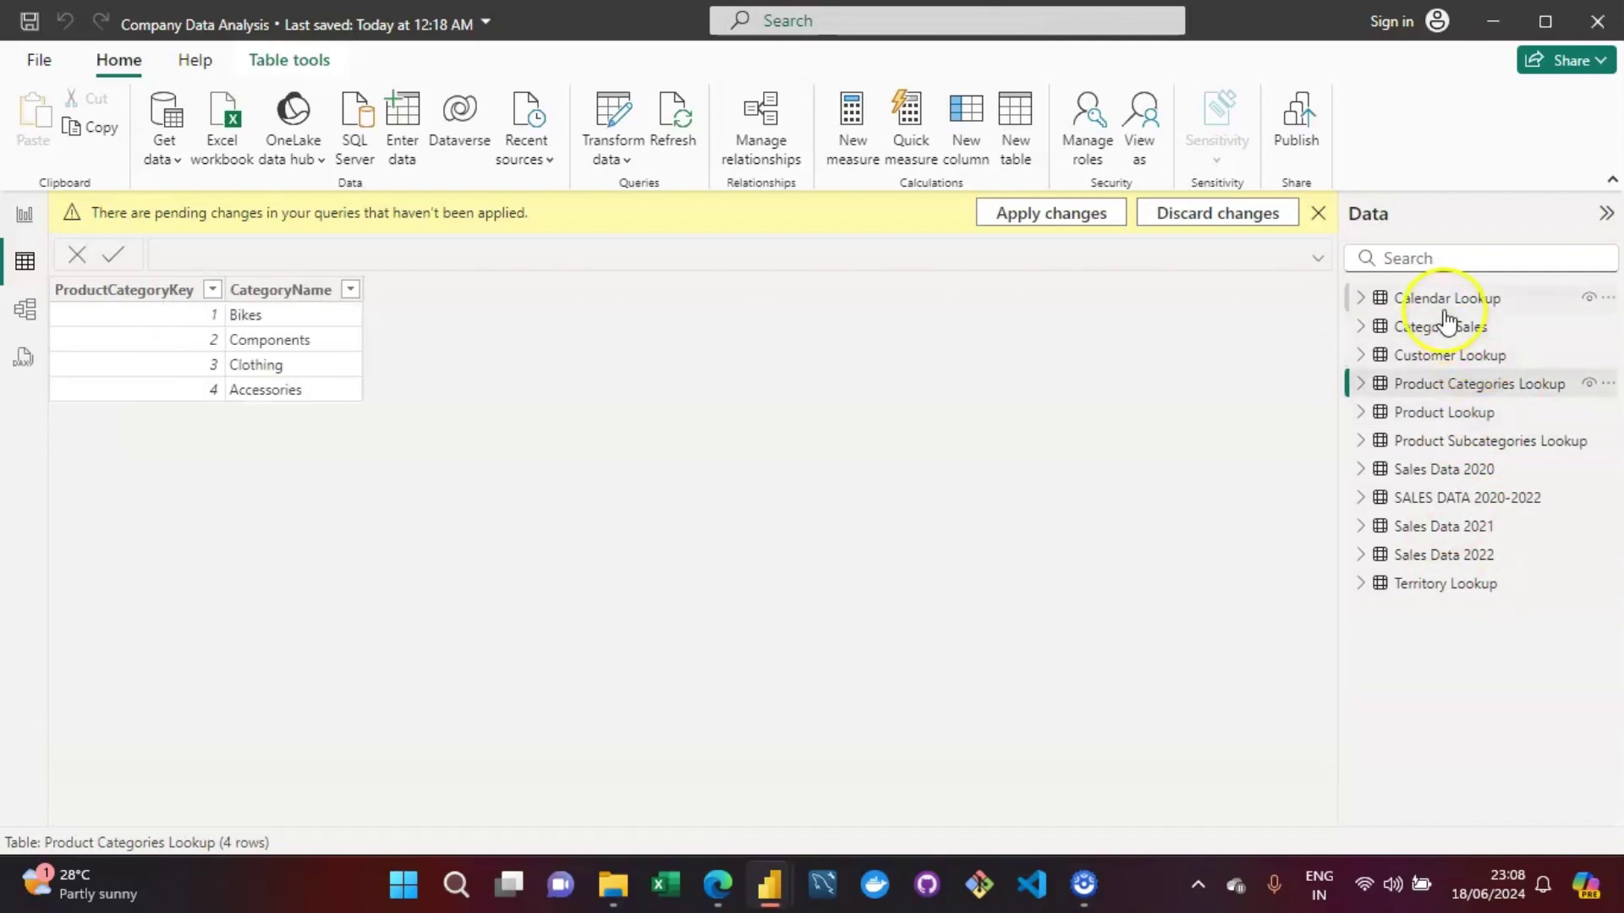
{"action": "left_click", "coordinate": [1446, 456]}
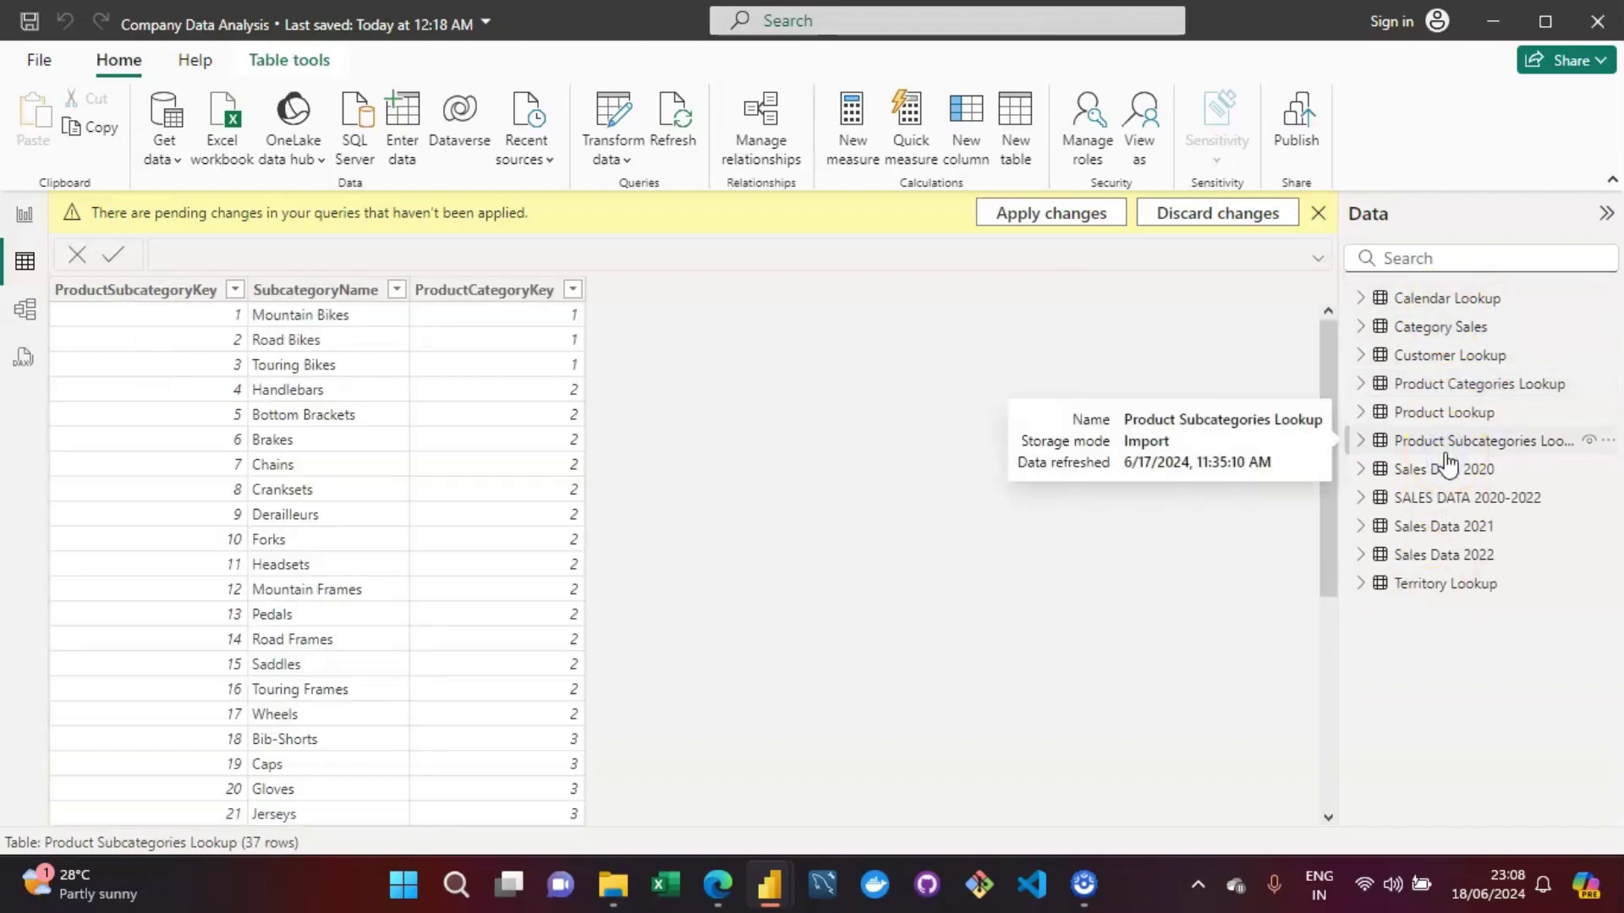
{"action": "left_click", "coordinate": [1544, 391]}
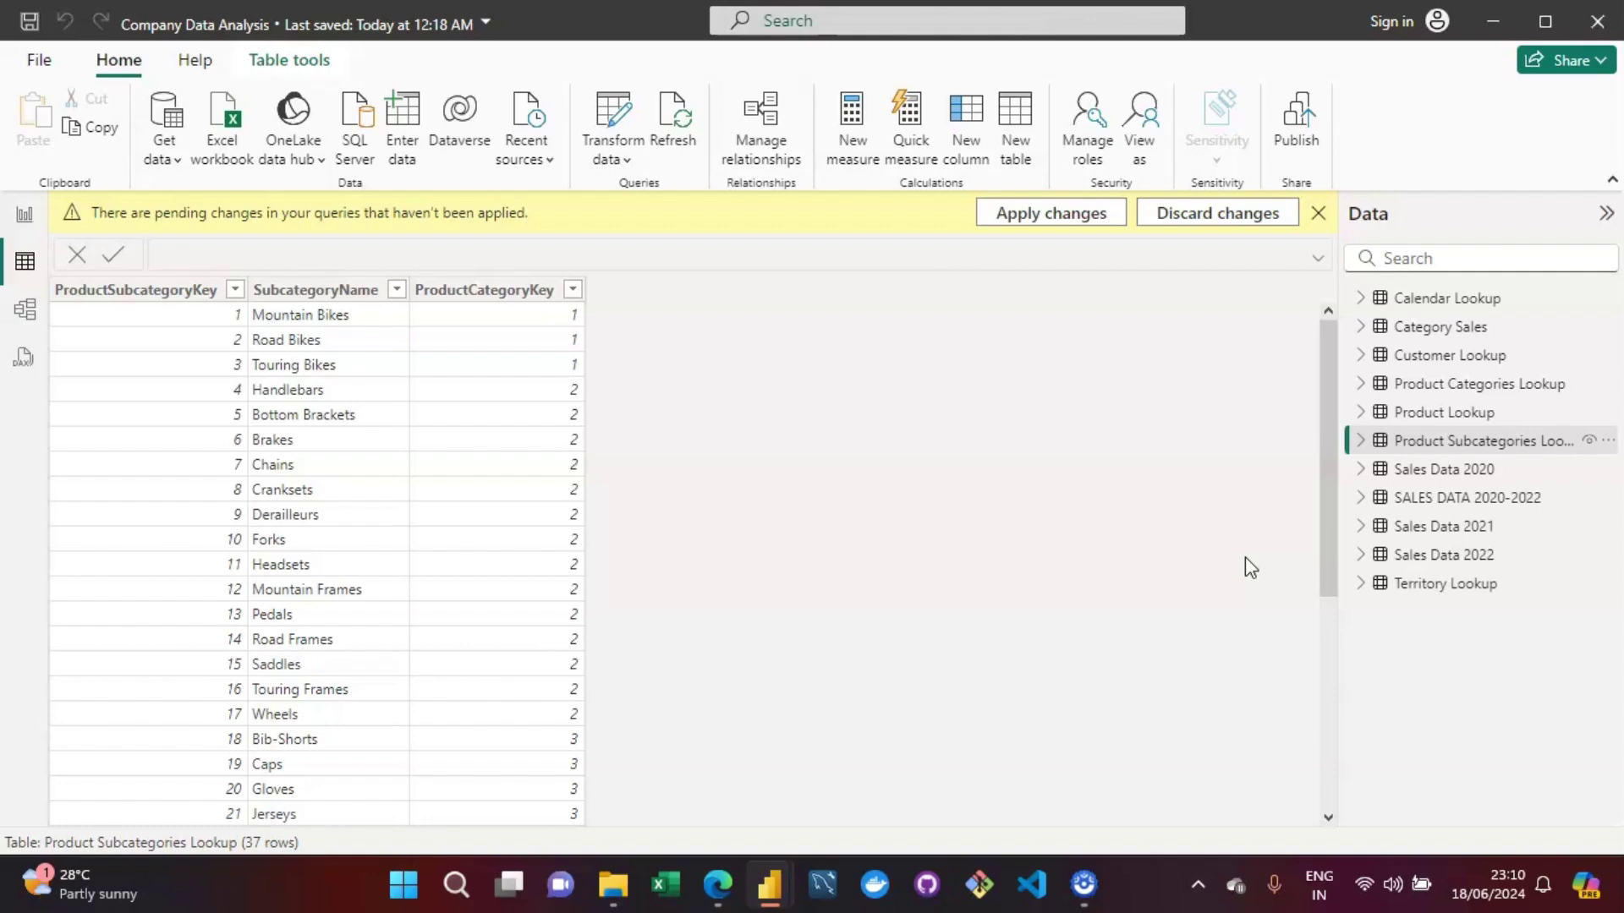
Show the file import options and examine the Power Query, Power Pivot, Power View import for Excel queries and models.
{"action": "left_click", "coordinate": [31, 58]}
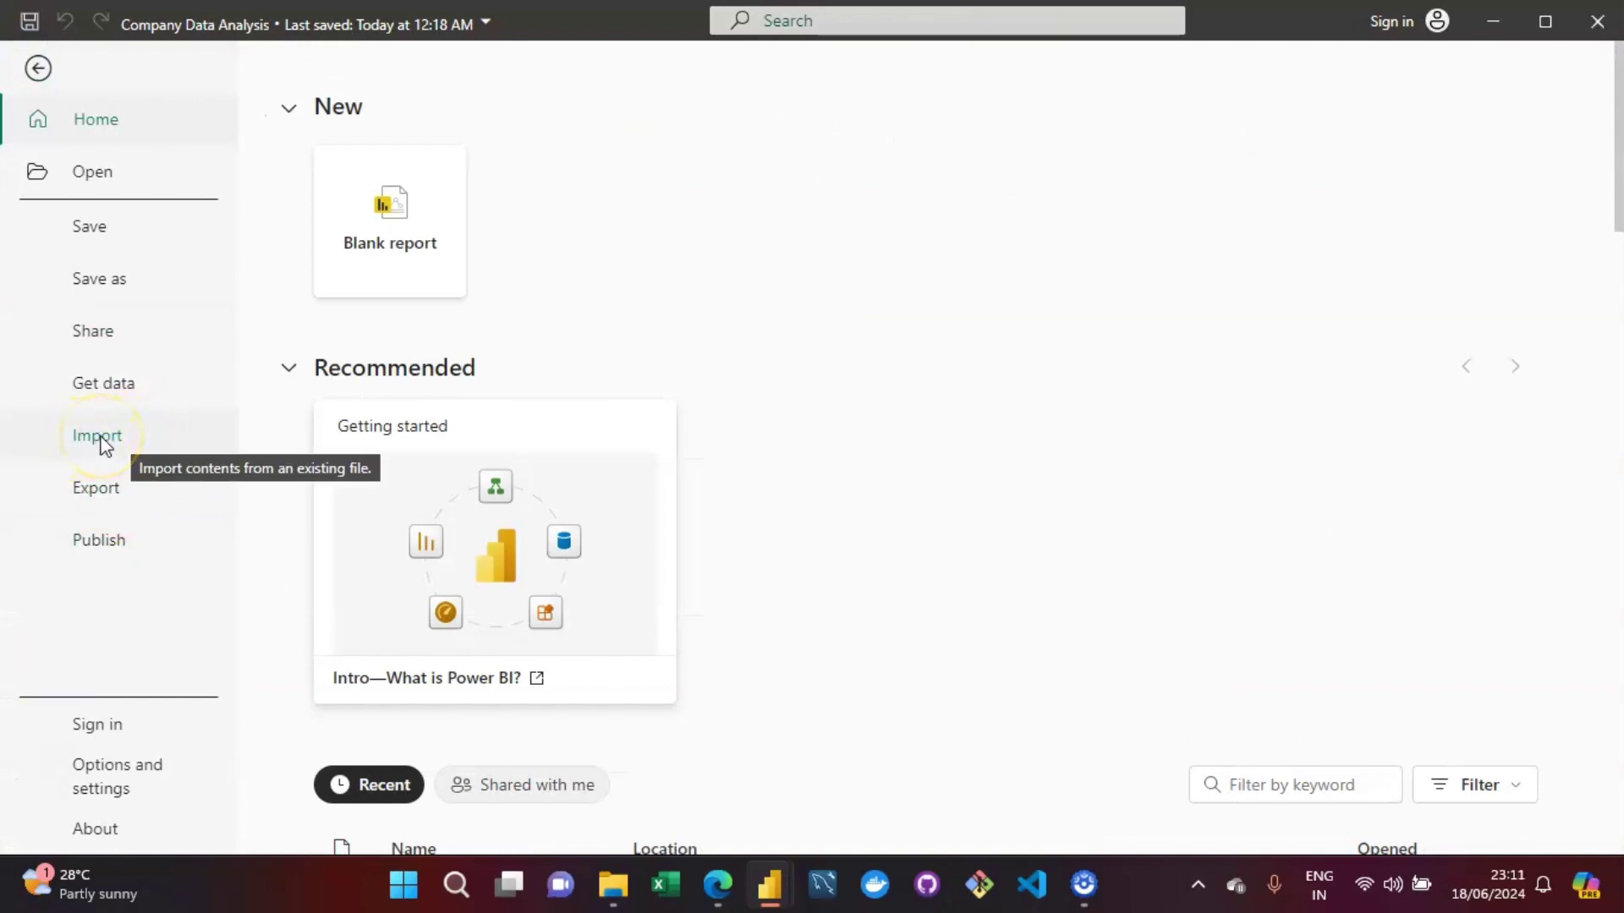
{"action": "left_click", "coordinate": [102, 440]}
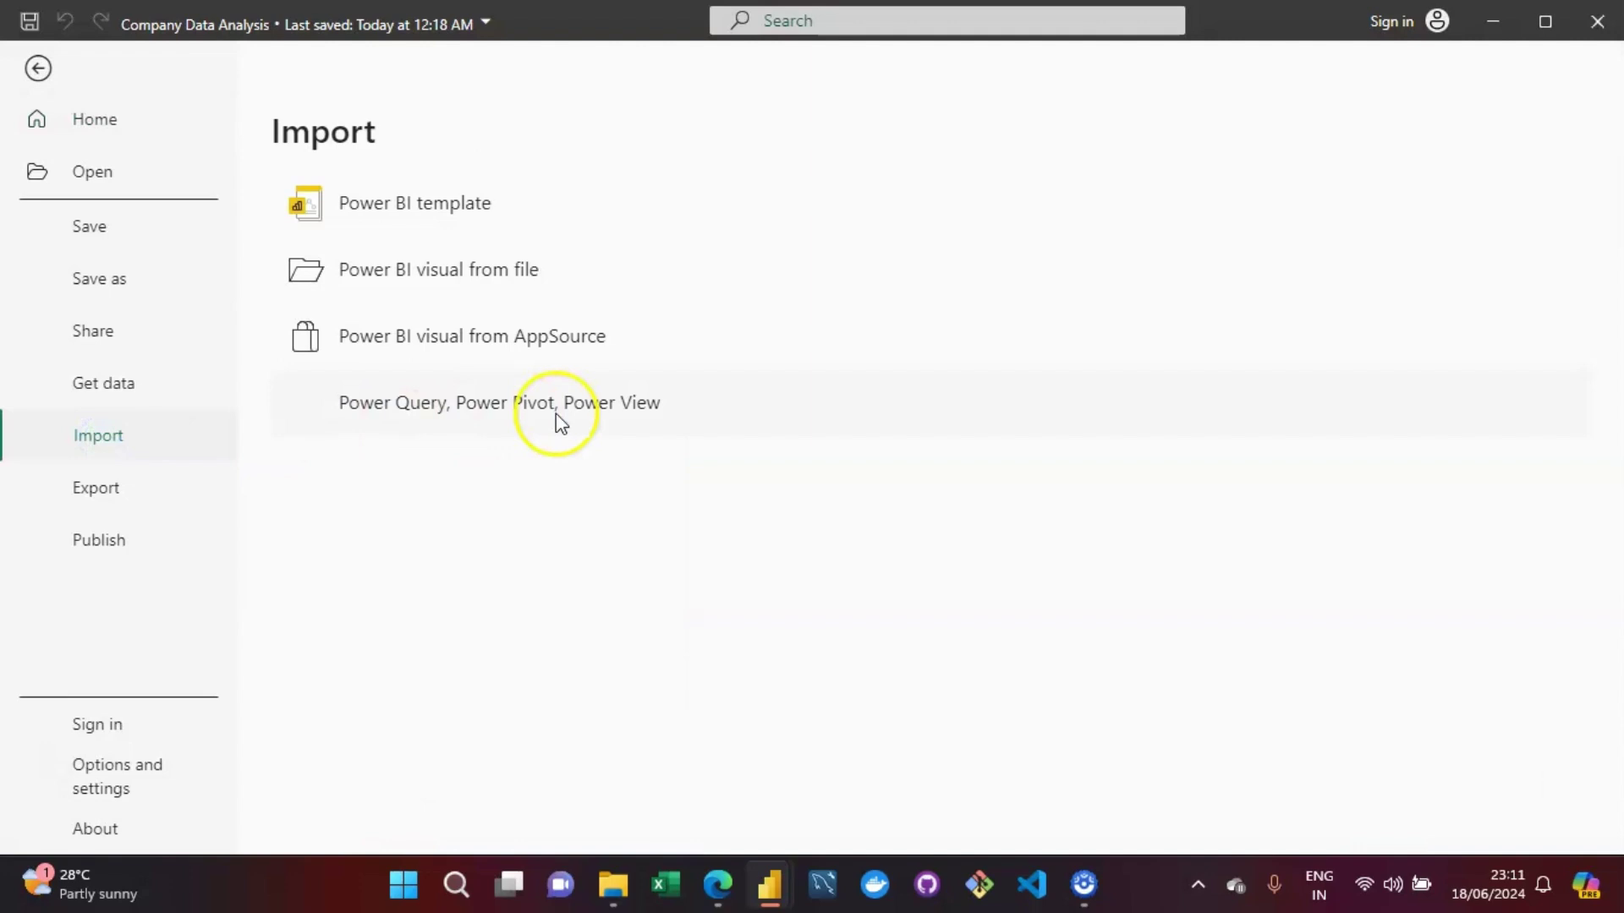
{"action": "left_click", "coordinate": [440, 422]}
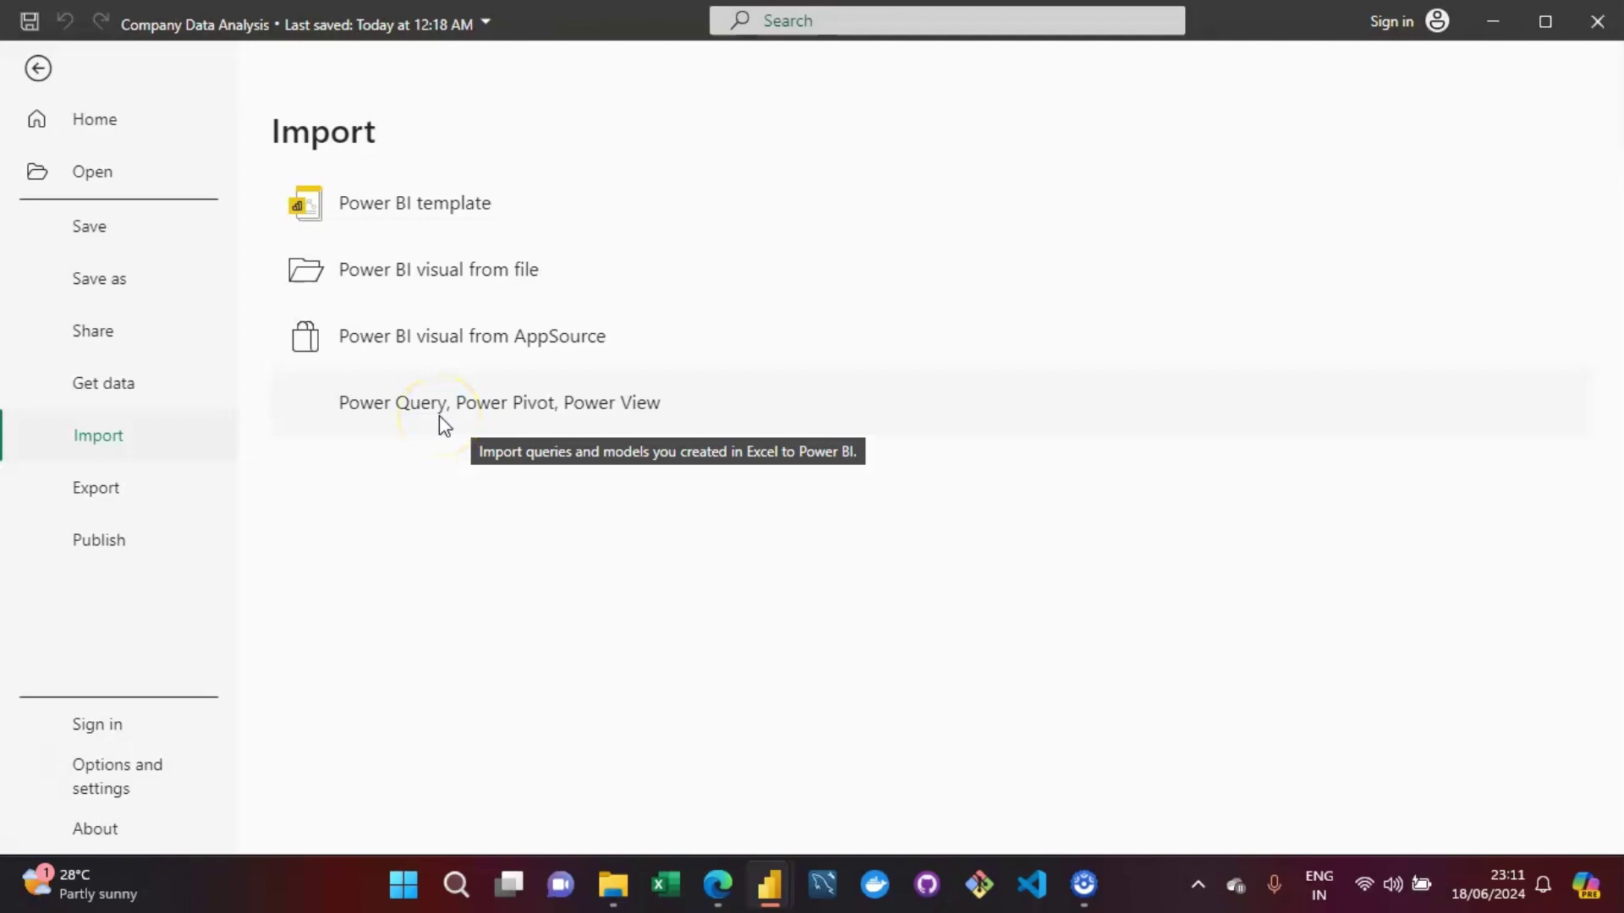
{"action": "left_click", "coordinate": [522, 414]}
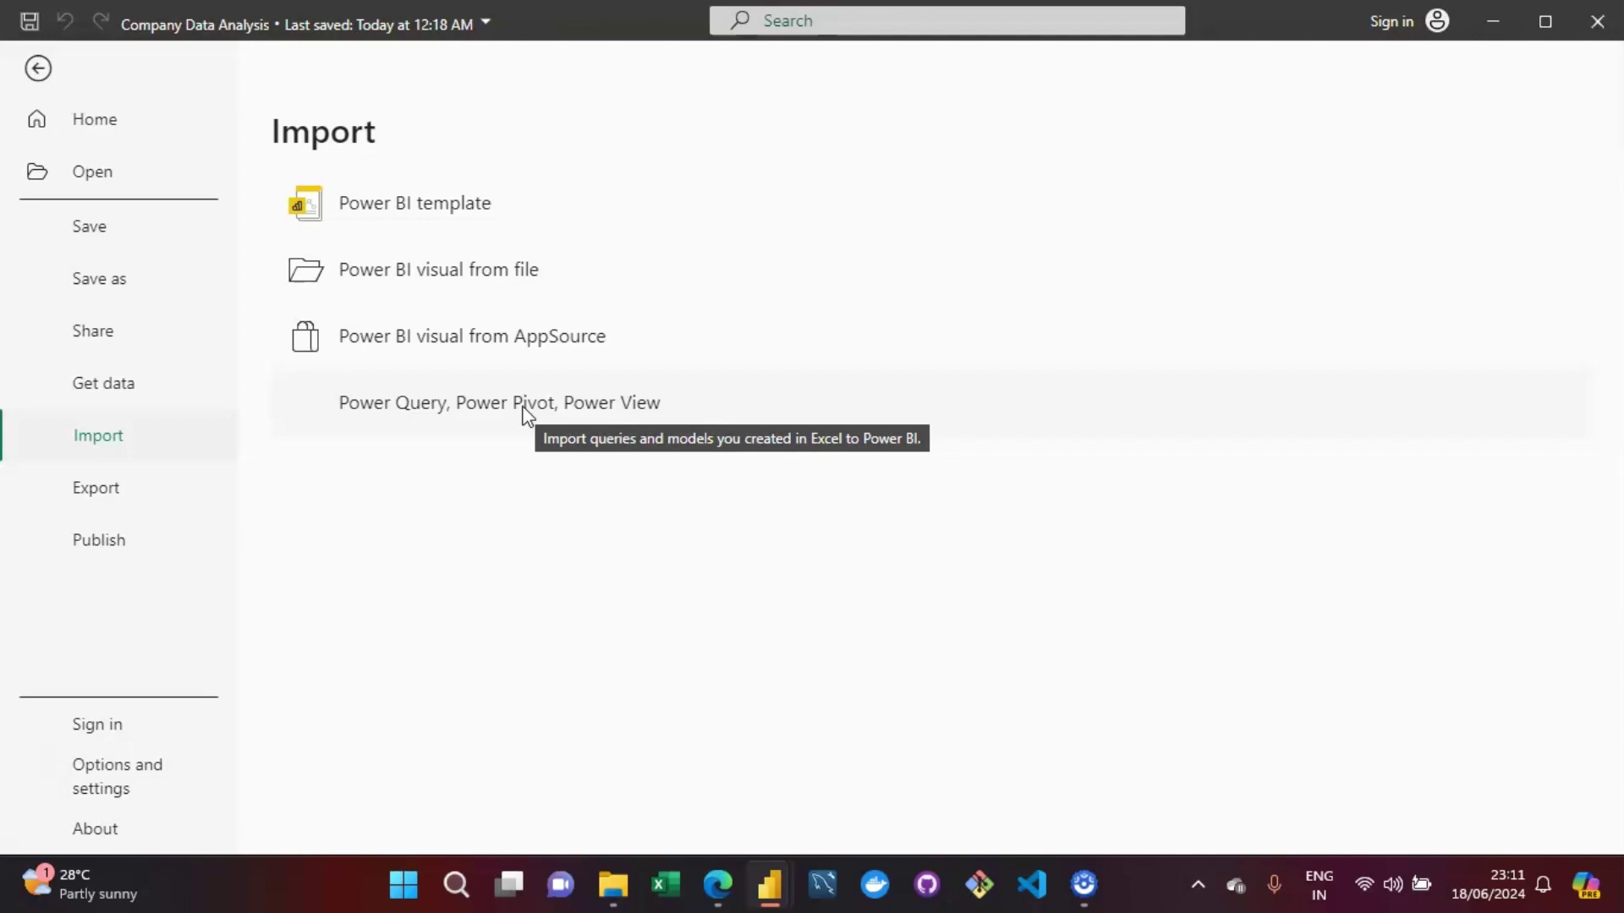
{"action": "left_click", "coordinate": [390, 420]}
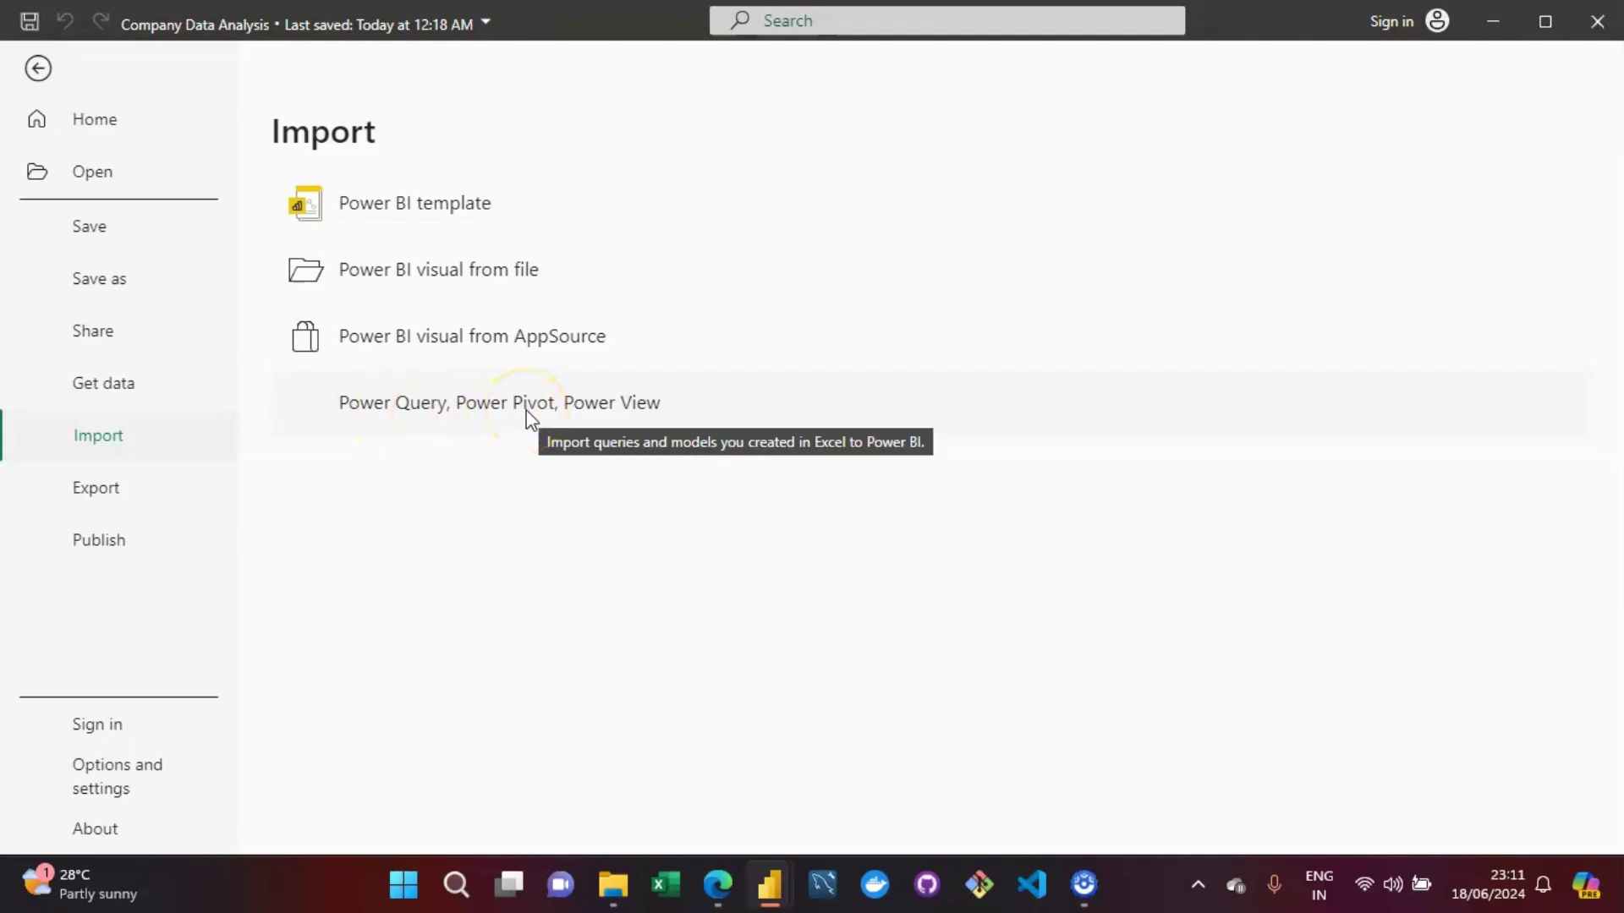